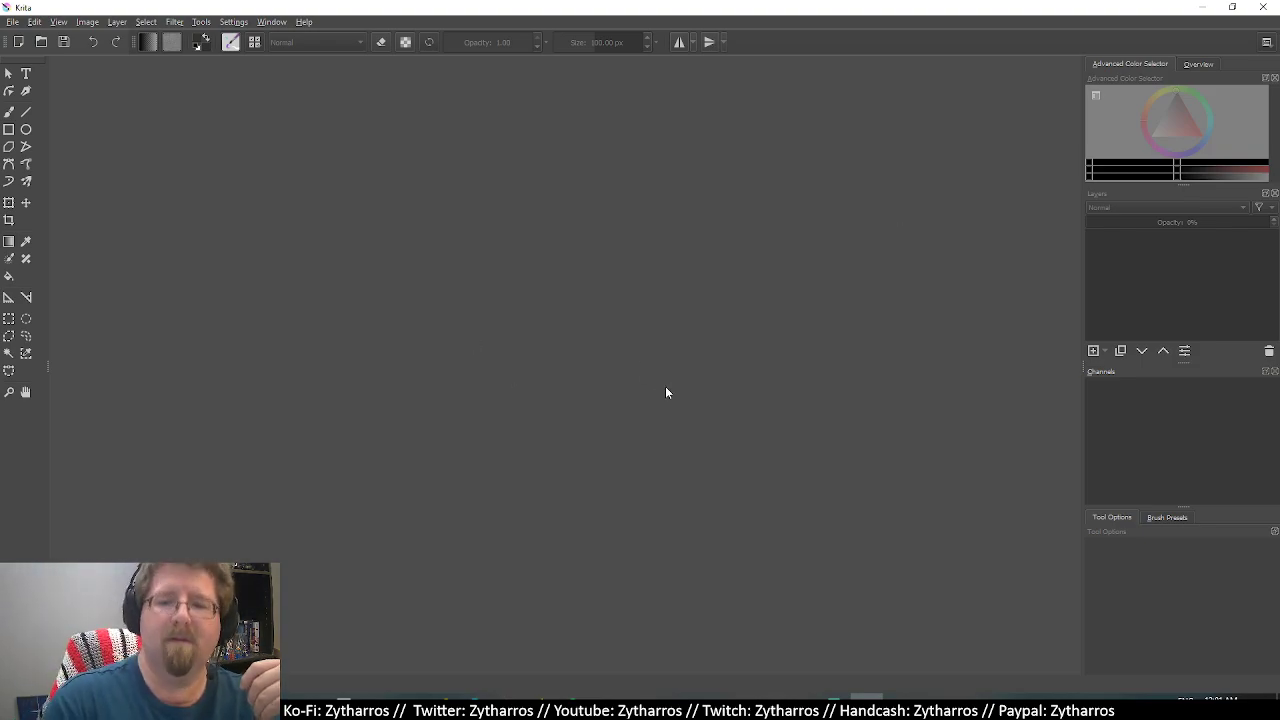
Cancel a new document, then browse the Open dialog into the Documents folder.
{"action": "key", "text": "ctrl+n"}
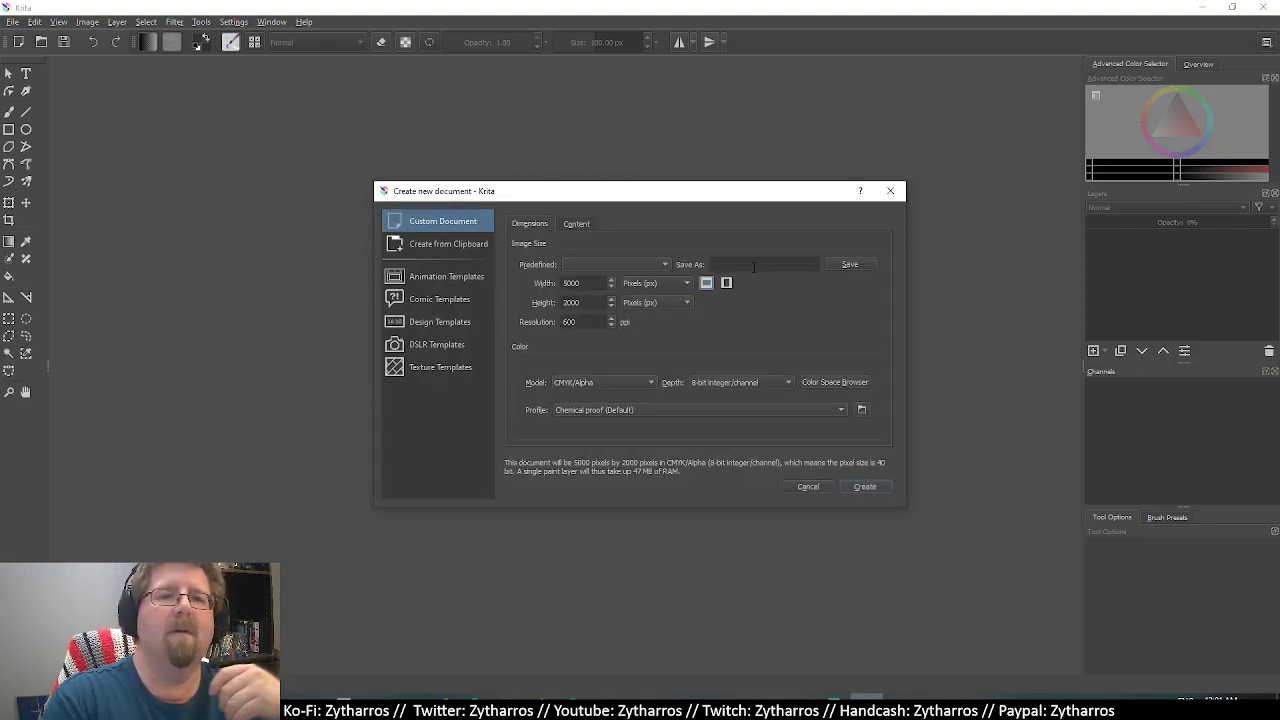
{"action": "left_click", "coordinate": [806, 485]}
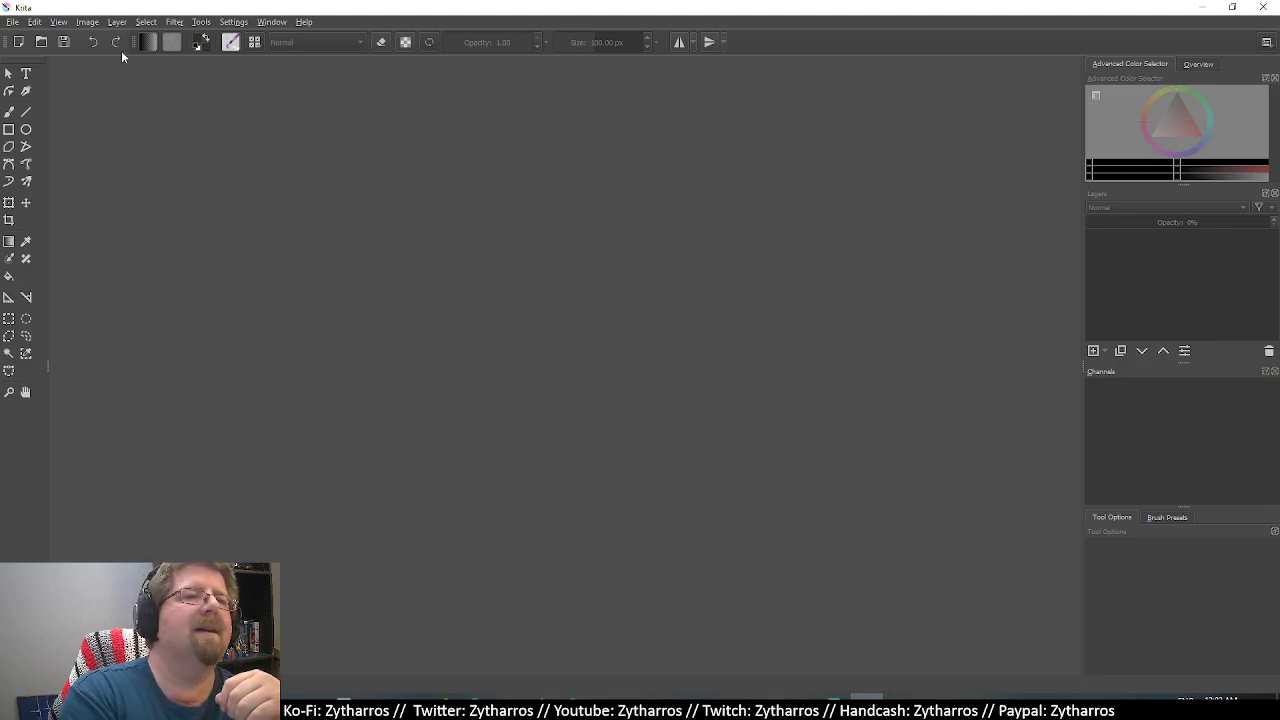
{"action": "left_click", "coordinate": [12, 21]}
{"action": "left_click", "coordinate": [39, 56]}
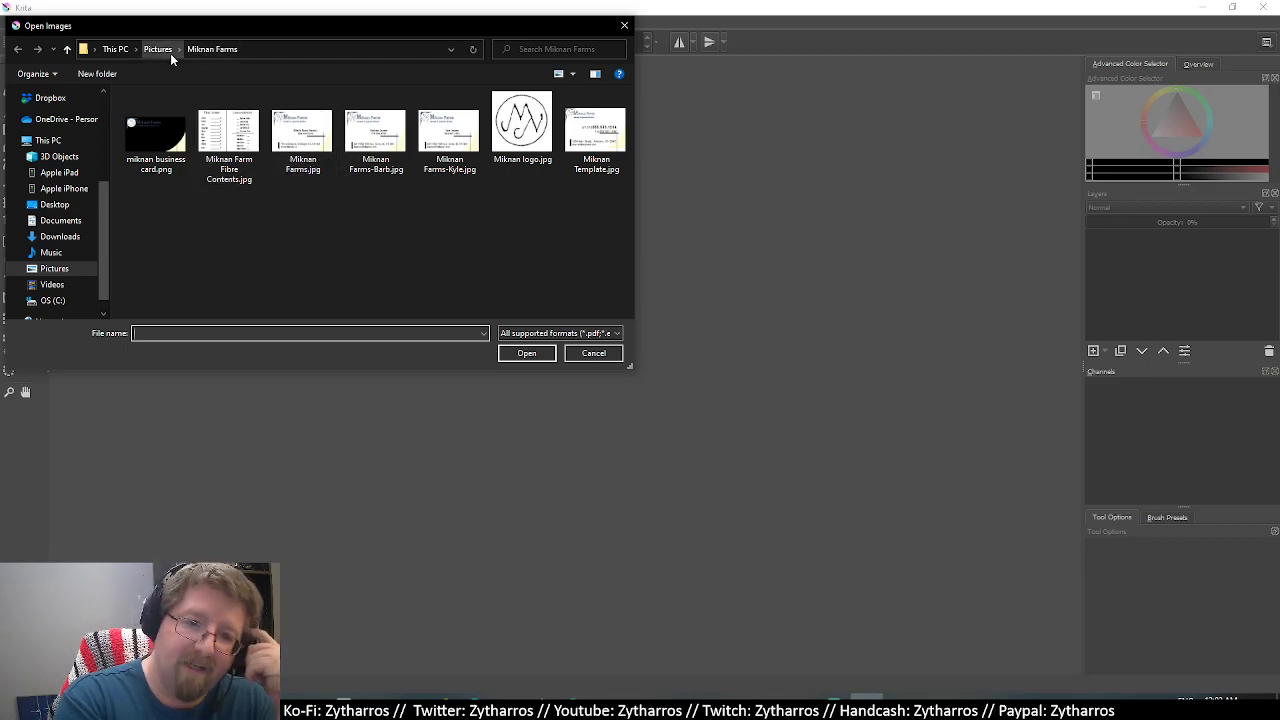
{"action": "left_click", "coordinate": [116, 49]}
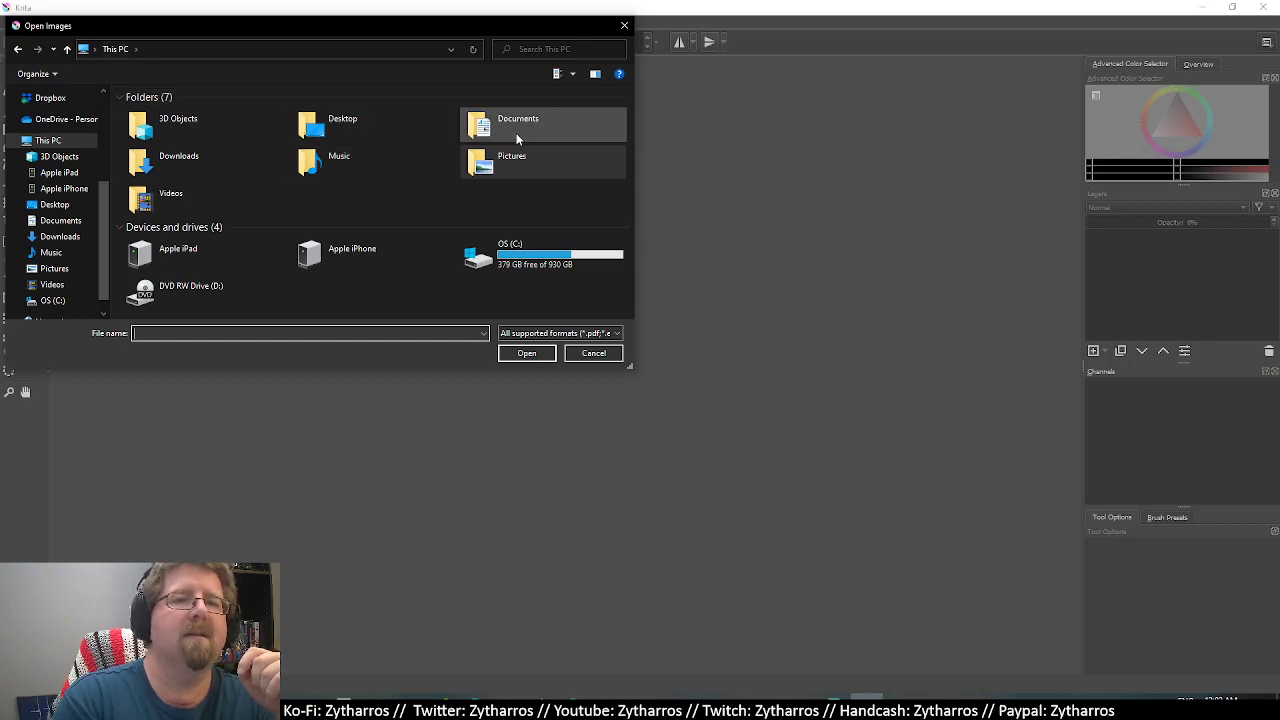
{"action": "left_click", "coordinate": [514, 132]}
{"action": "double_click", "coordinate": [516, 124]}
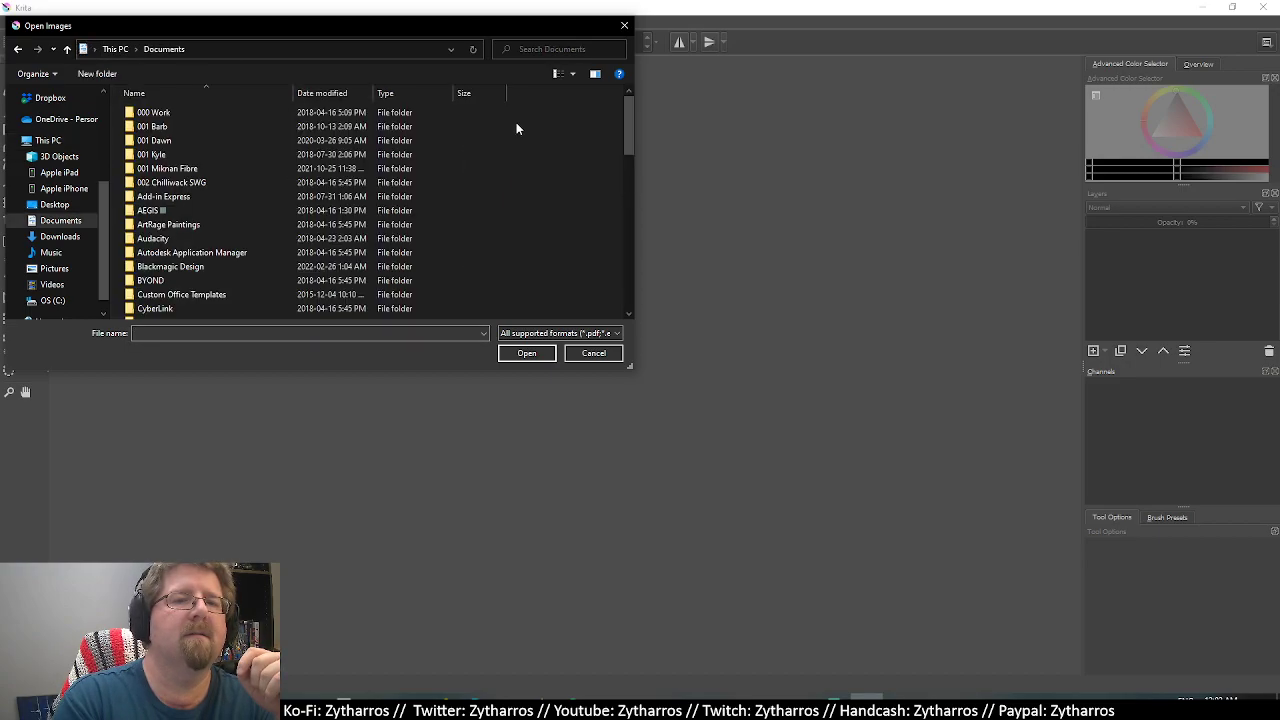
Navigate through the personal, studio and Music folders to Album Covers, then cancel.
{"action": "left_click_drag", "start_coordinate": [629, 120], "coordinate": [630, 120]}
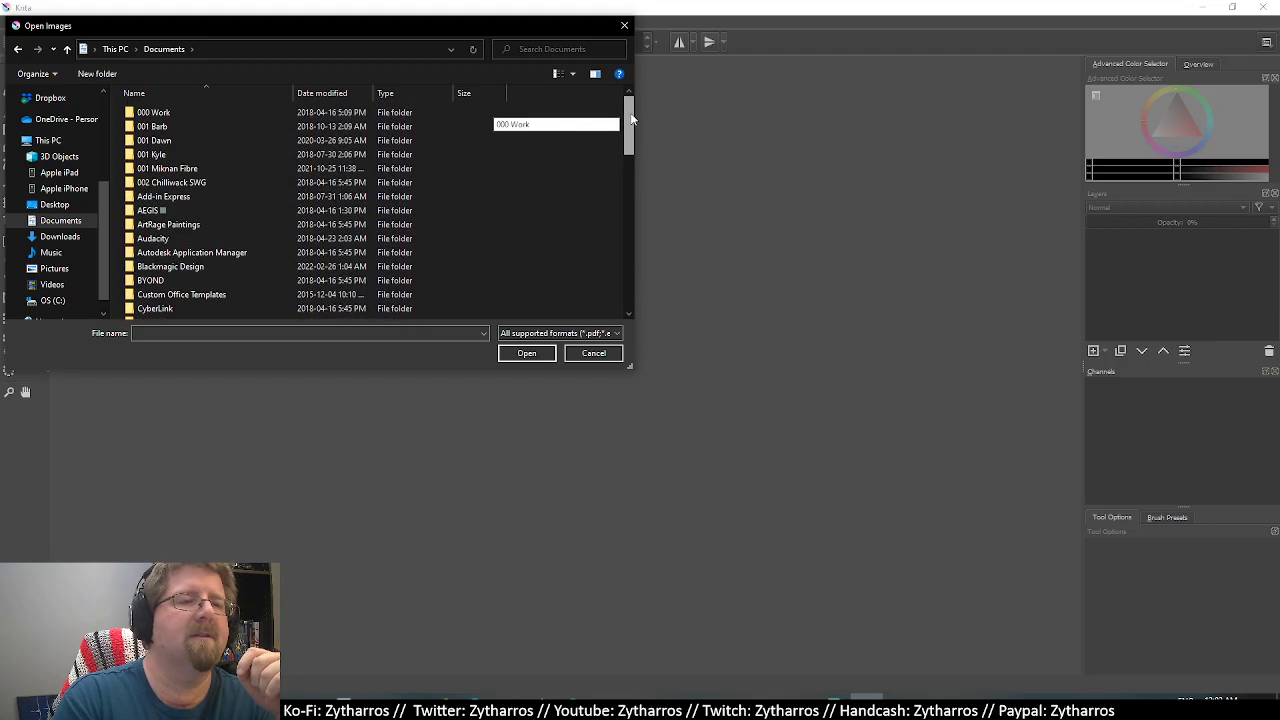
{"action": "double_click", "coordinate": [188, 155]}
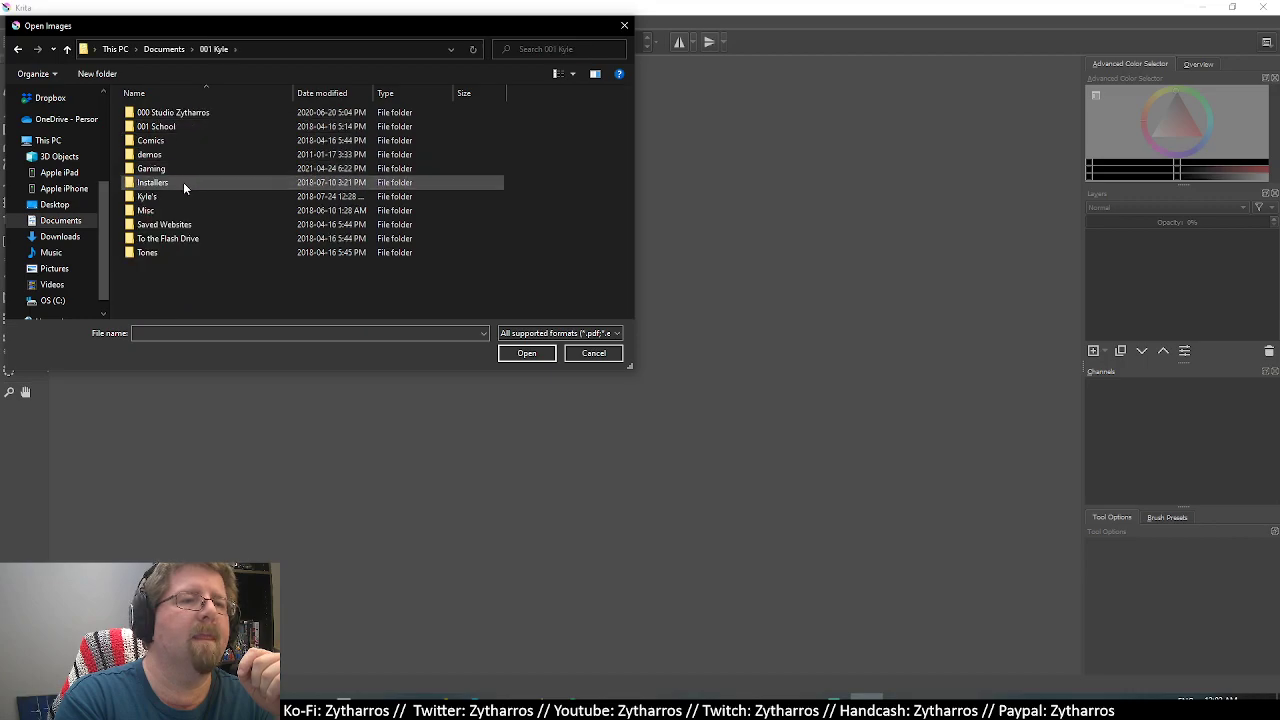
{"action": "double_click", "coordinate": [201, 112]}
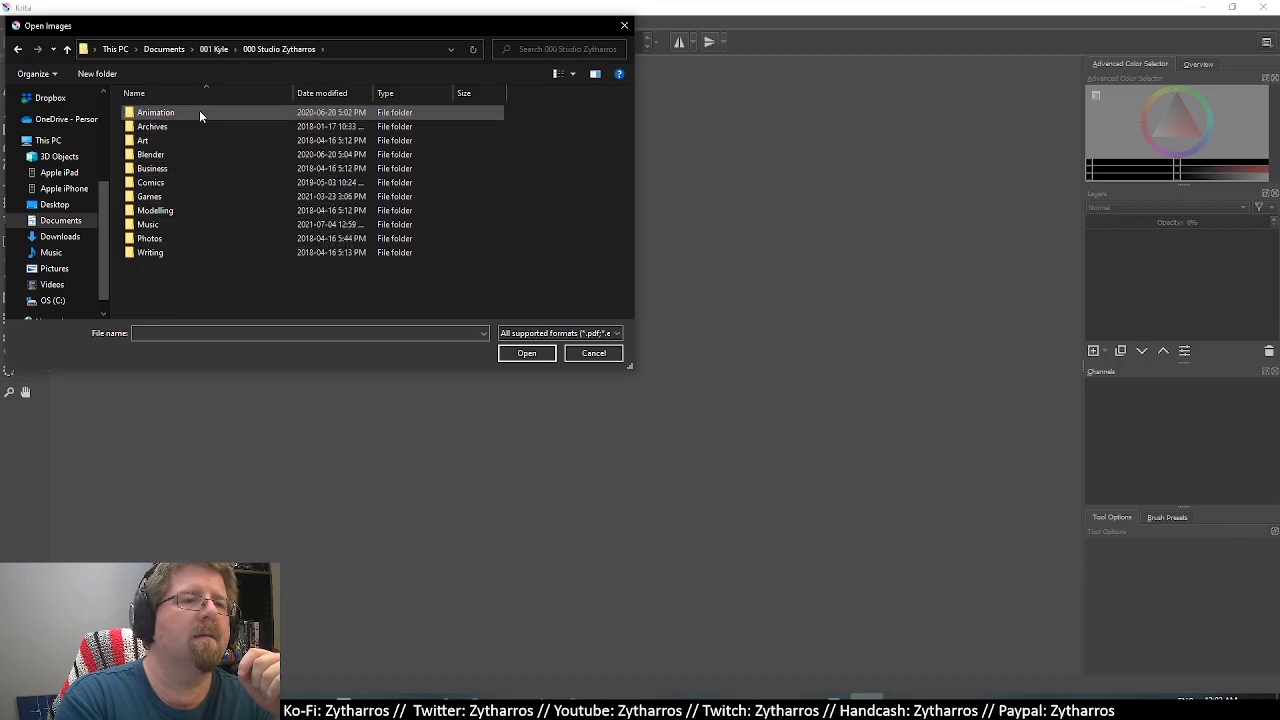
{"action": "double_click", "coordinate": [180, 225]}
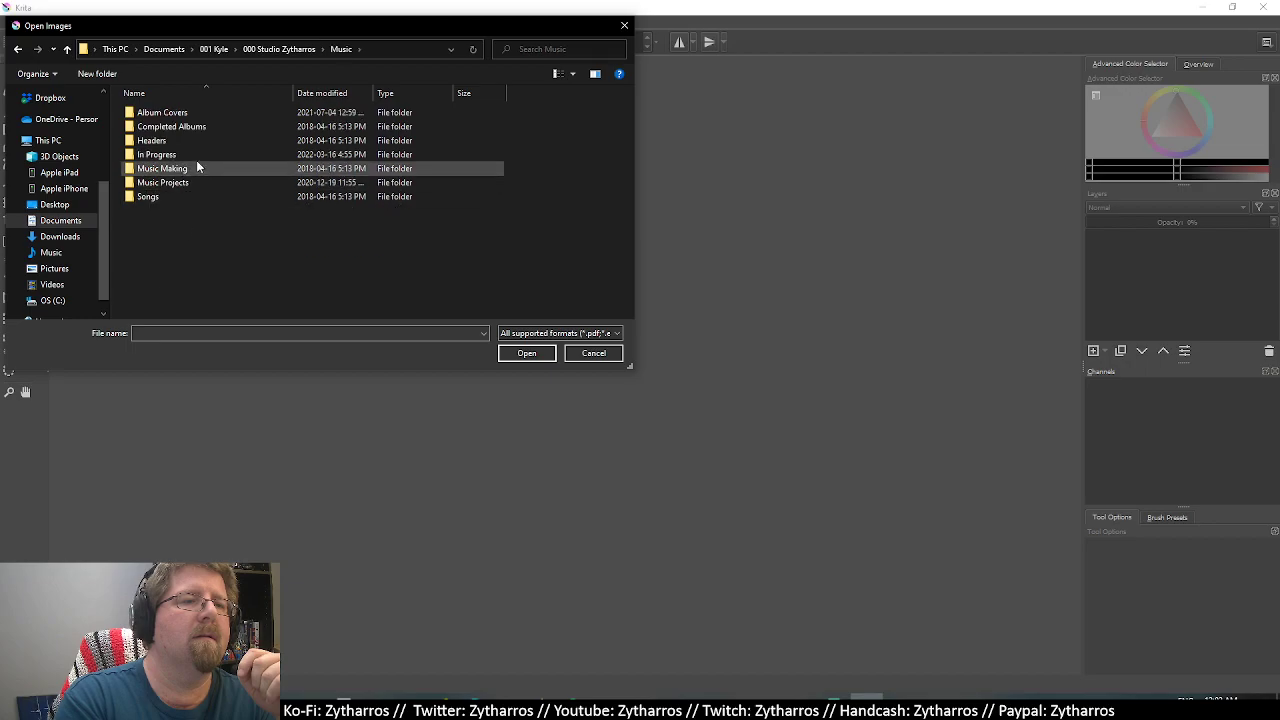
{"action": "double_click", "coordinate": [206, 111]}
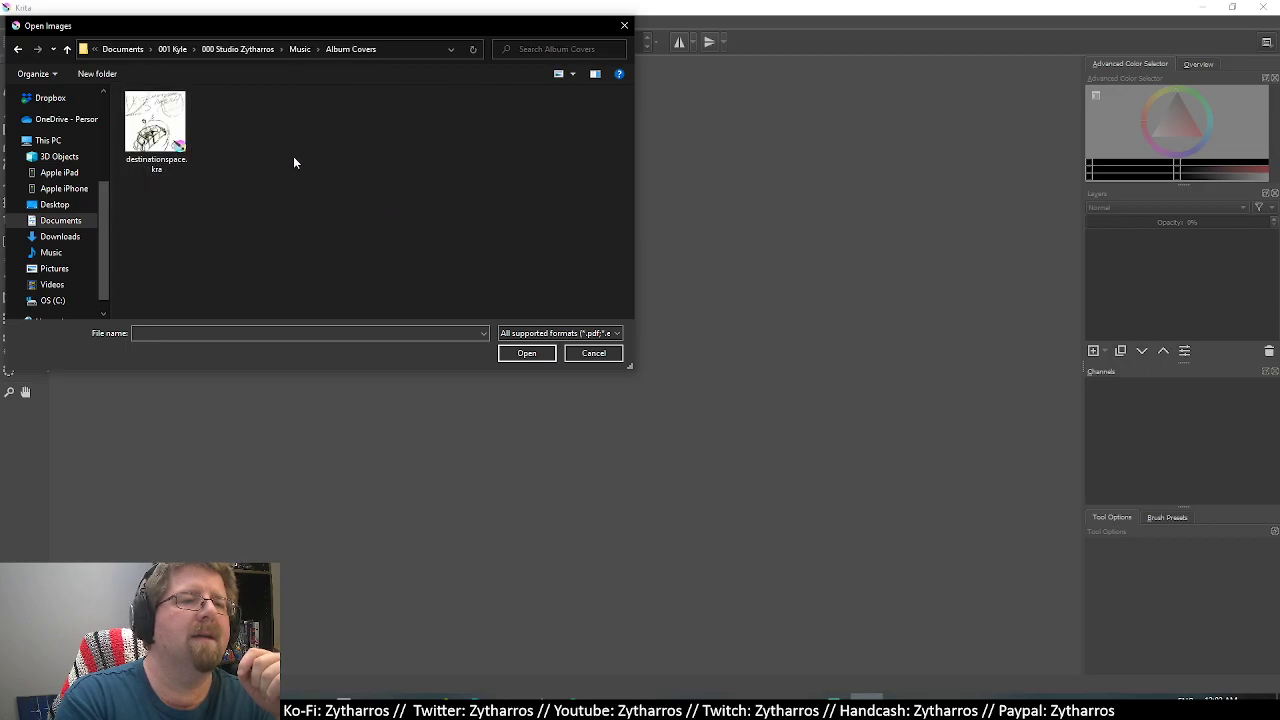
{"action": "left_click", "coordinate": [593, 353]}
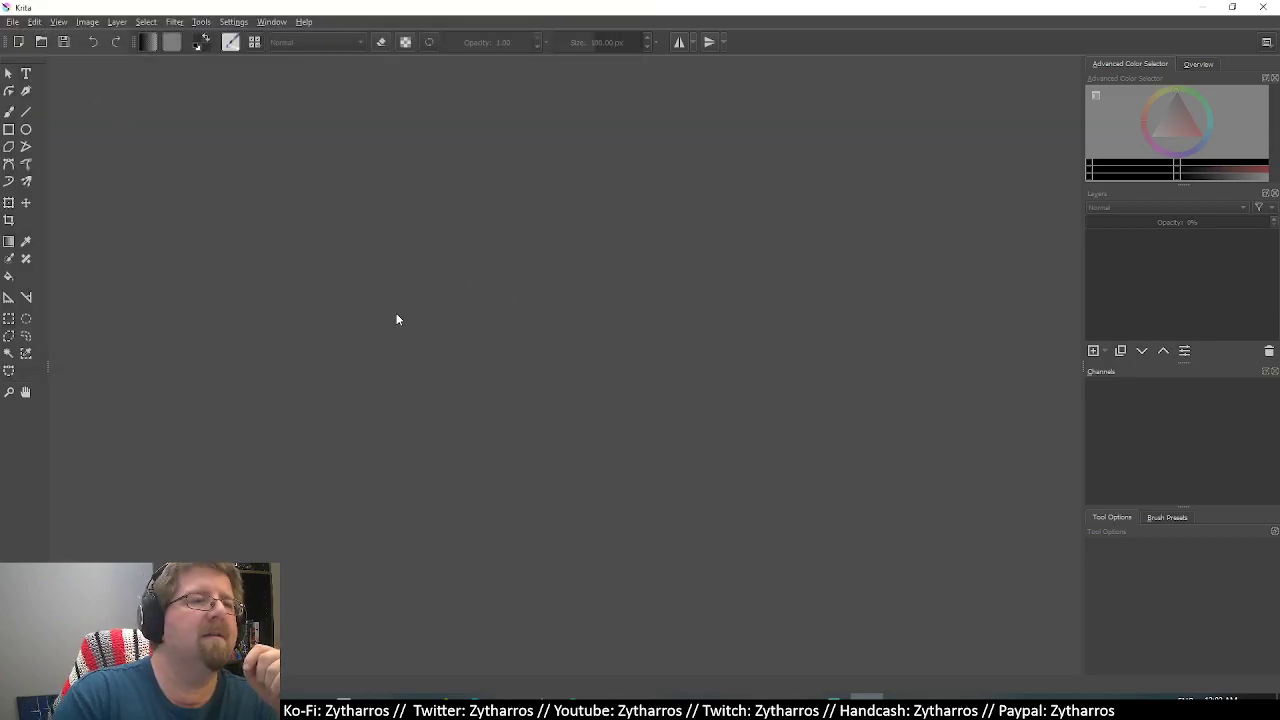
Browse again to Documents > studio > Music > Album Covers and open destinationspace.kra.
{"action": "left_click", "coordinate": [18, 41]}
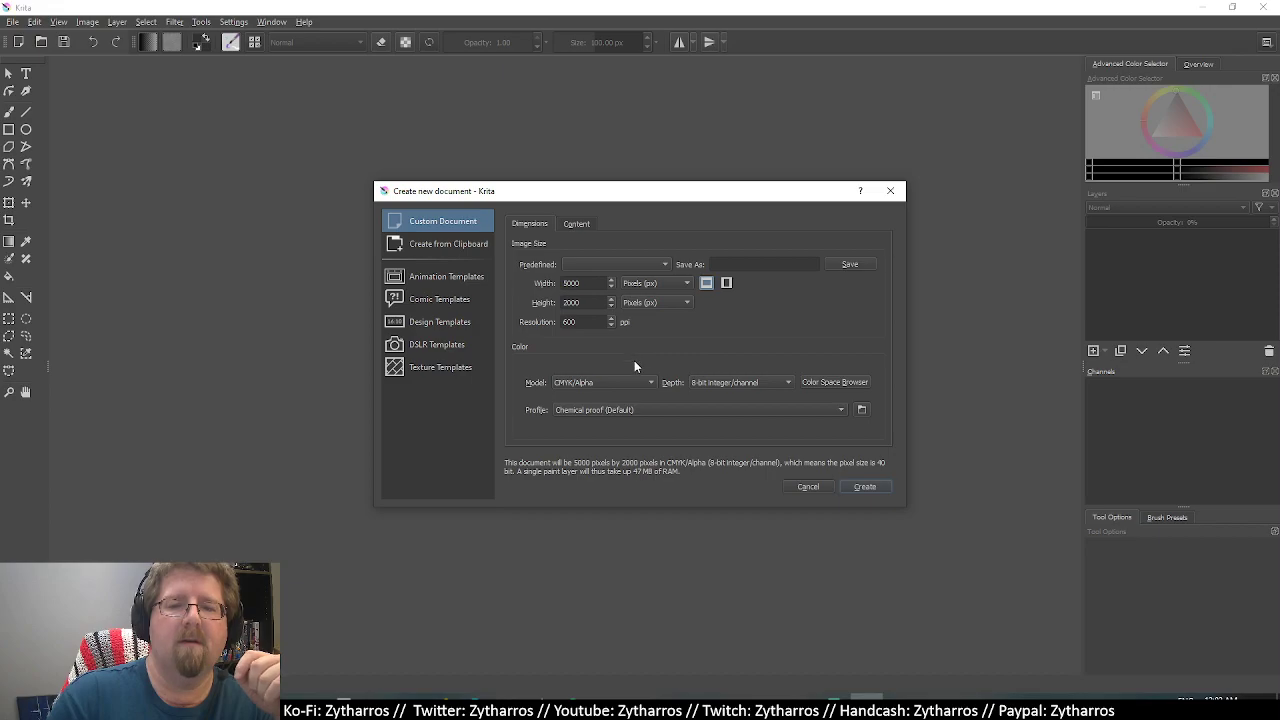
{"action": "left_click", "coordinate": [812, 487]}
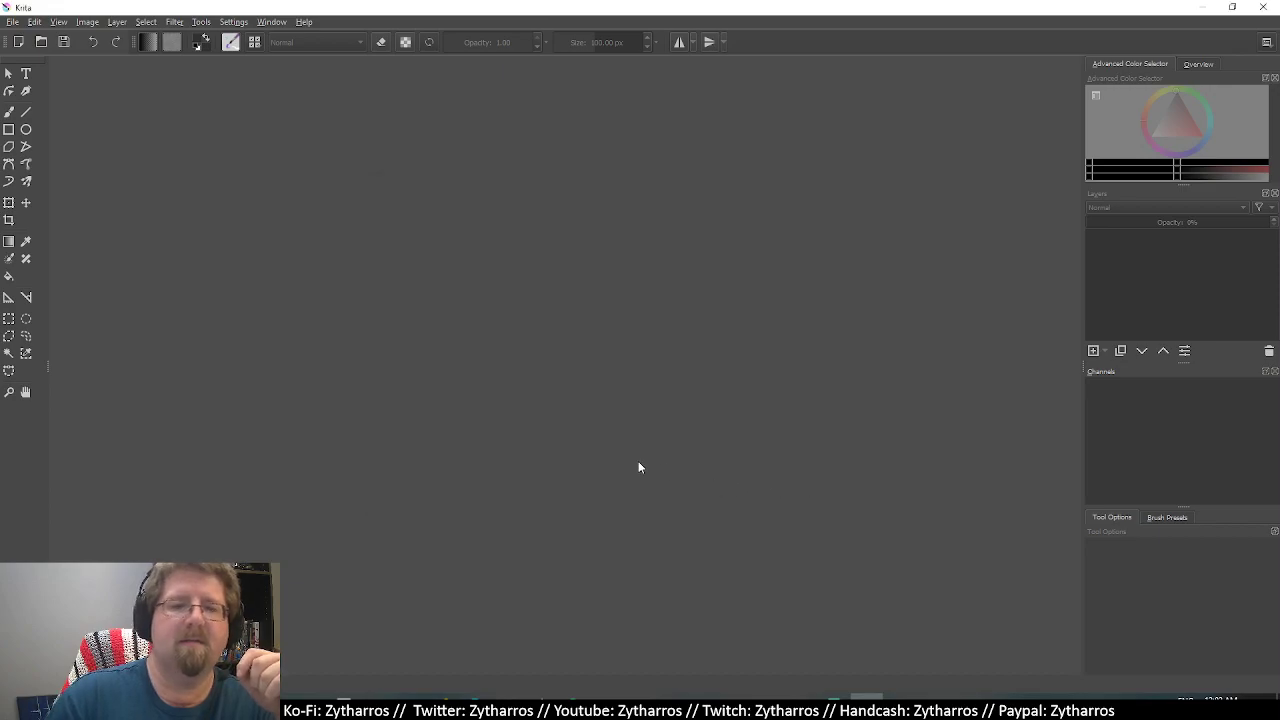
{"action": "left_click", "coordinate": [34, 22]}
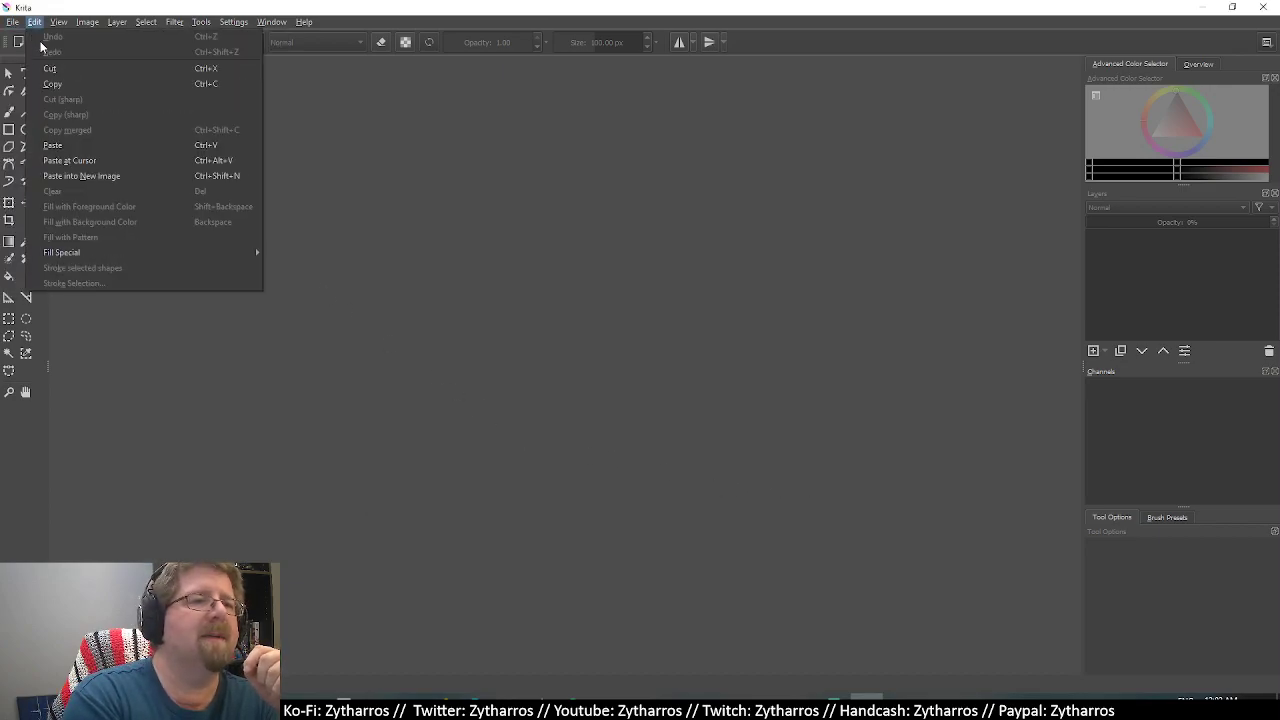
{"action": "left_click", "coordinate": [30, 62]}
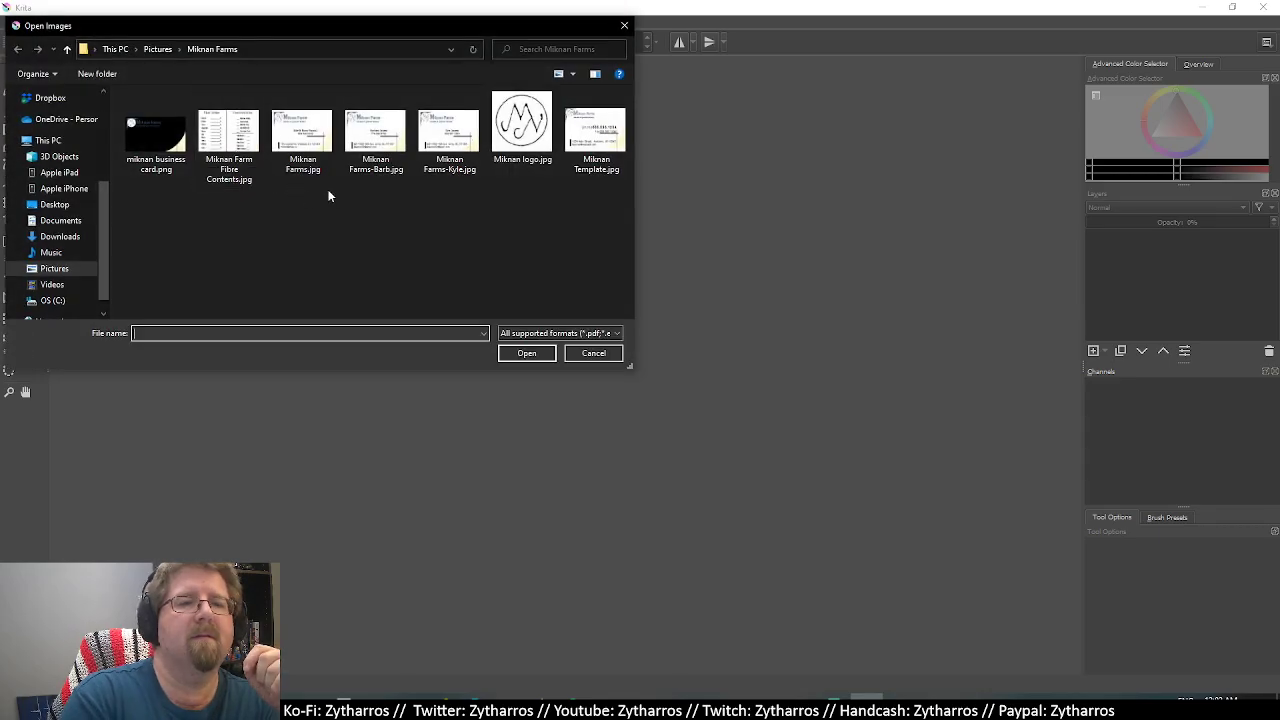
{"action": "left_click", "coordinate": [116, 49]}
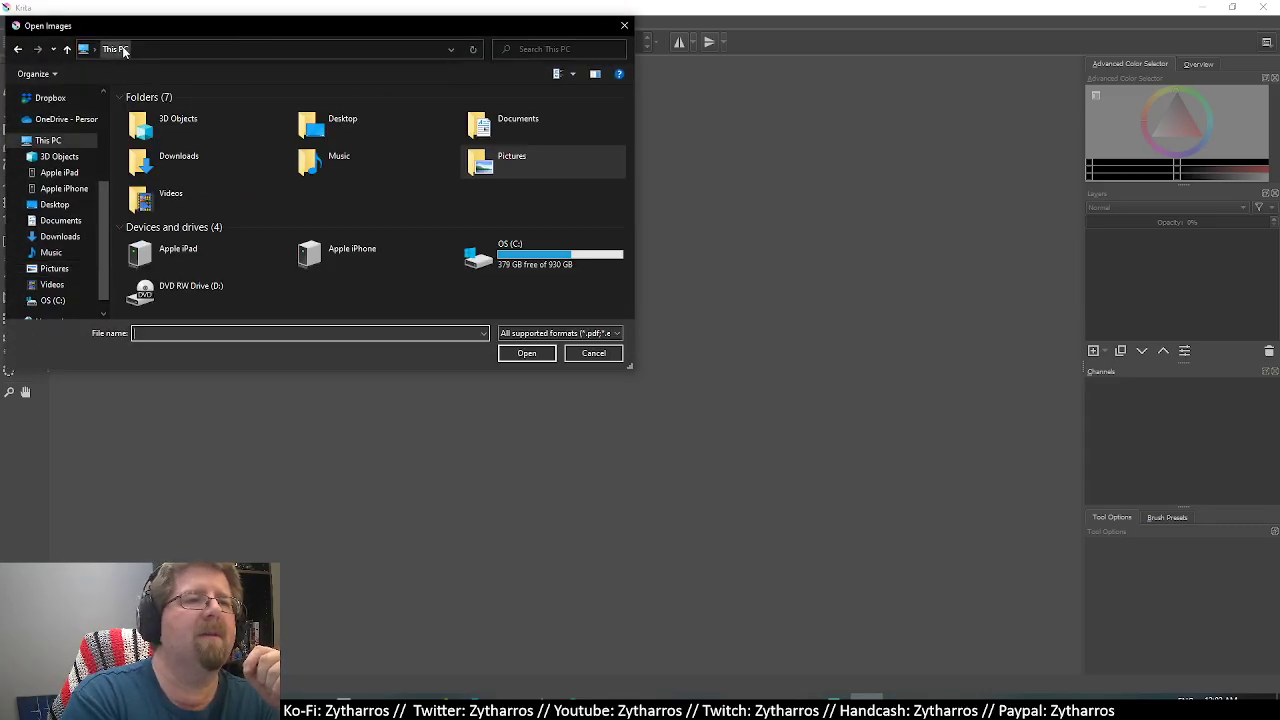
{"action": "double_click", "coordinate": [505, 130]}
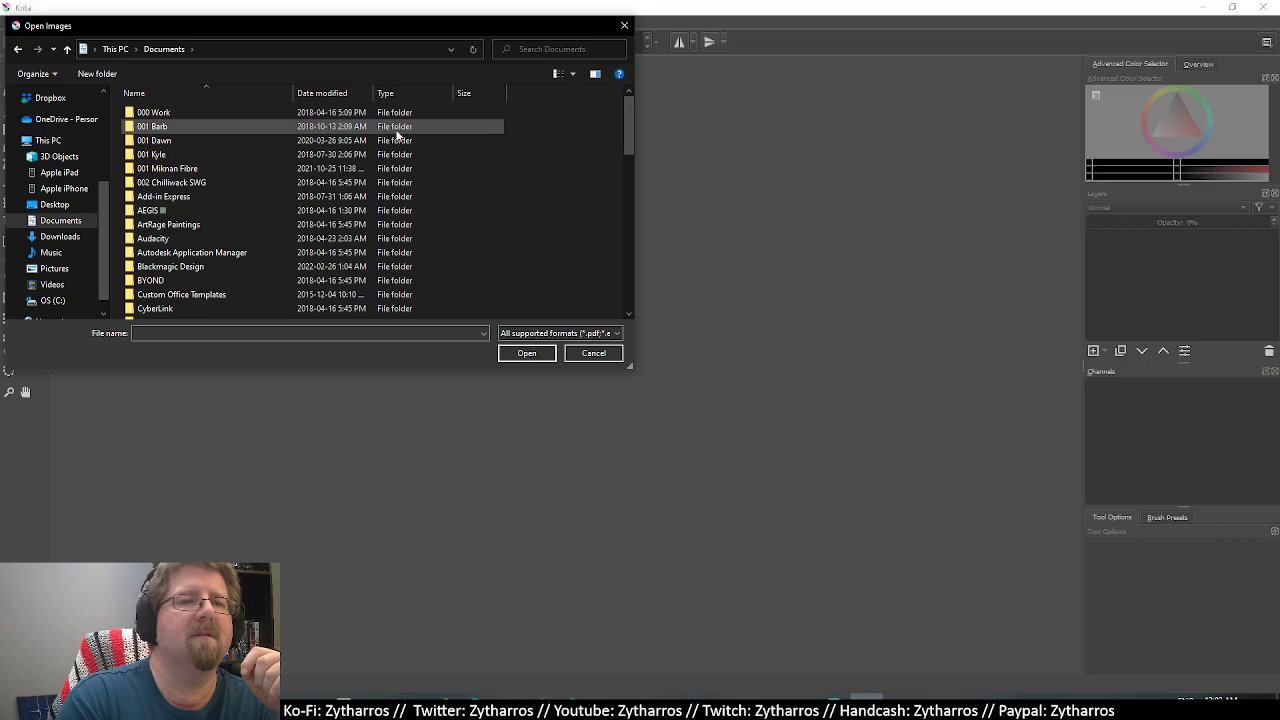
{"action": "double_click", "coordinate": [211, 148]}
{"action": "double_click", "coordinate": [215, 112]}
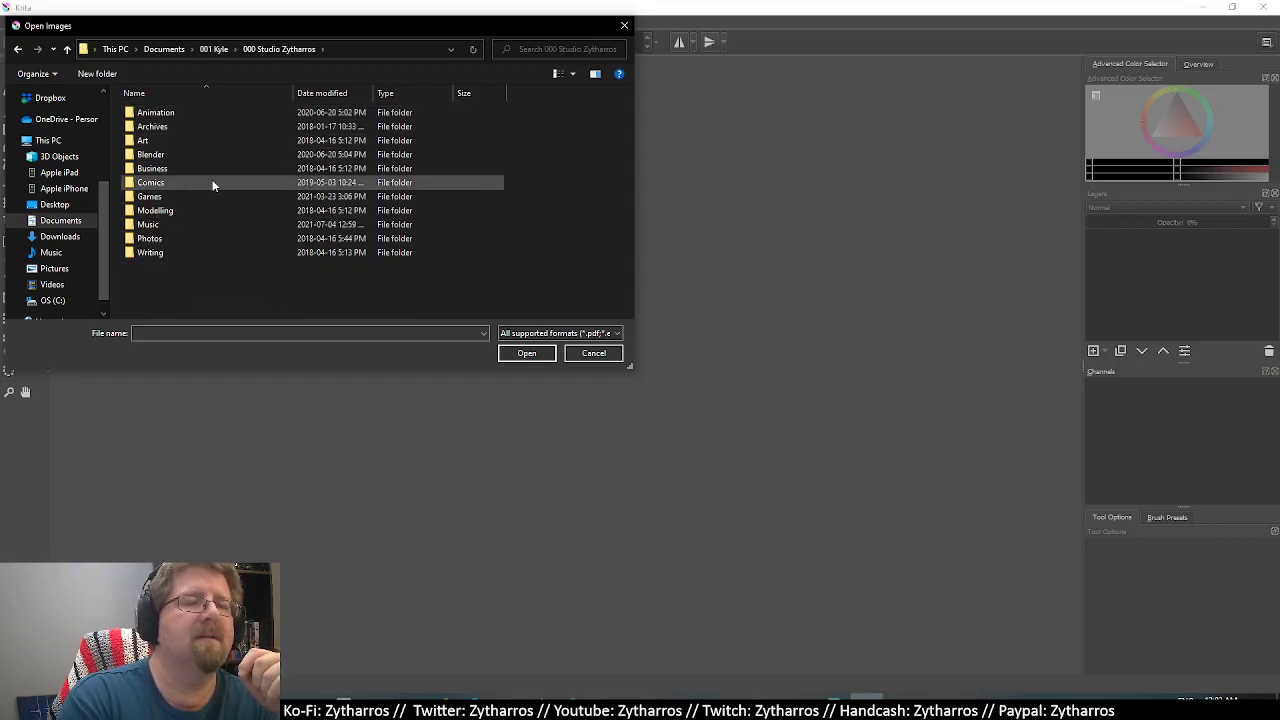
{"action": "double_click", "coordinate": [194, 222]}
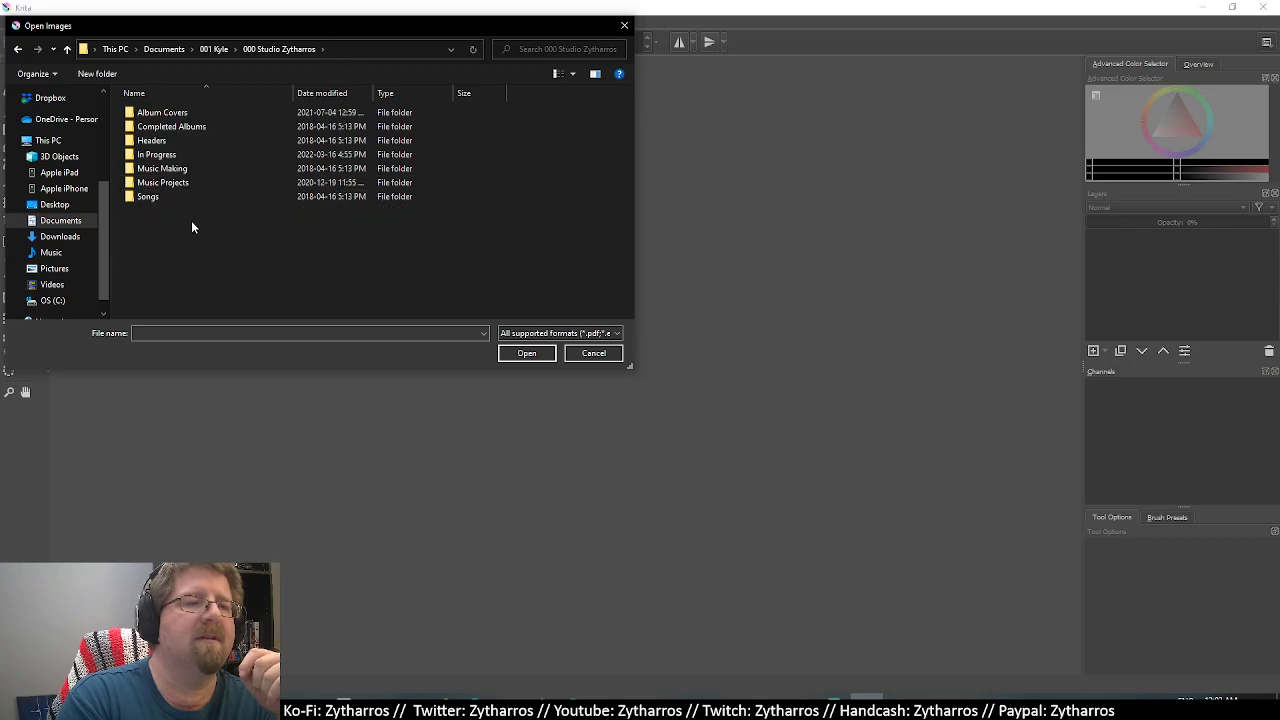
{"action": "double_click", "coordinate": [219, 114]}
{"action": "double_click", "coordinate": [175, 116]}
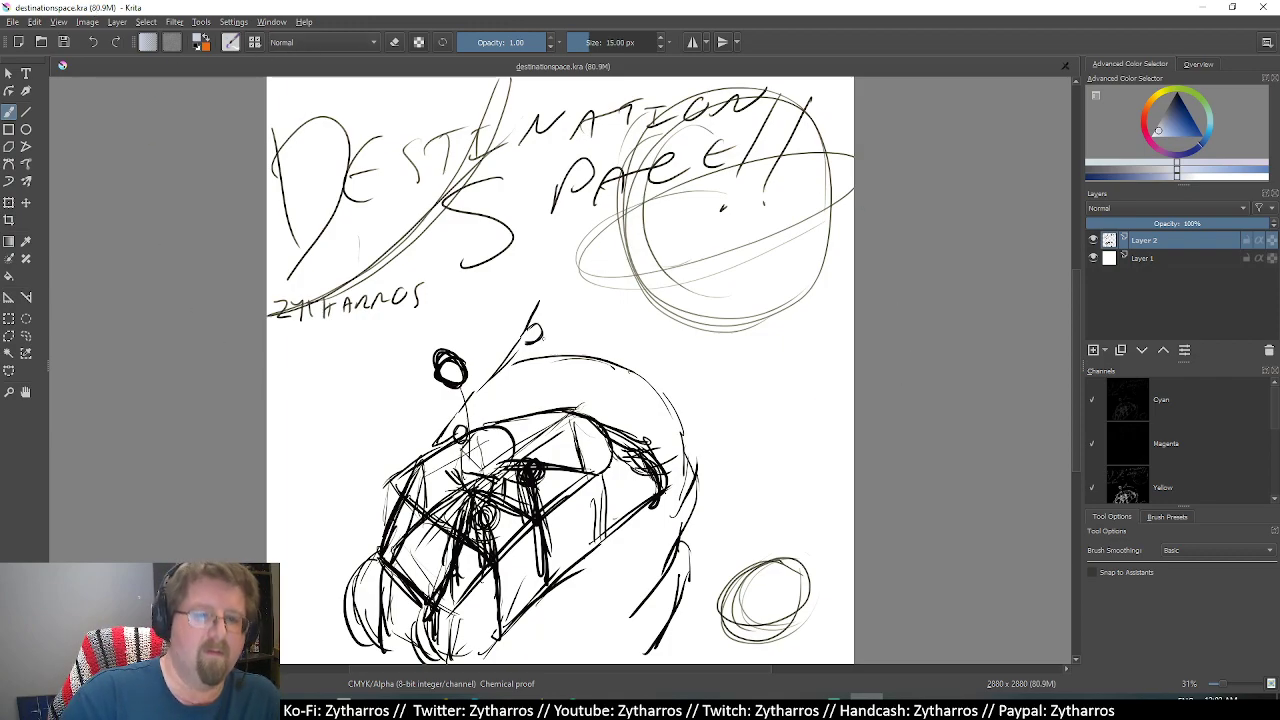
Save destinationspace.kra and remove the sketch on Layer 2, leaving only Layer 1.
{"action": "left_click", "coordinate": [358, 243]}
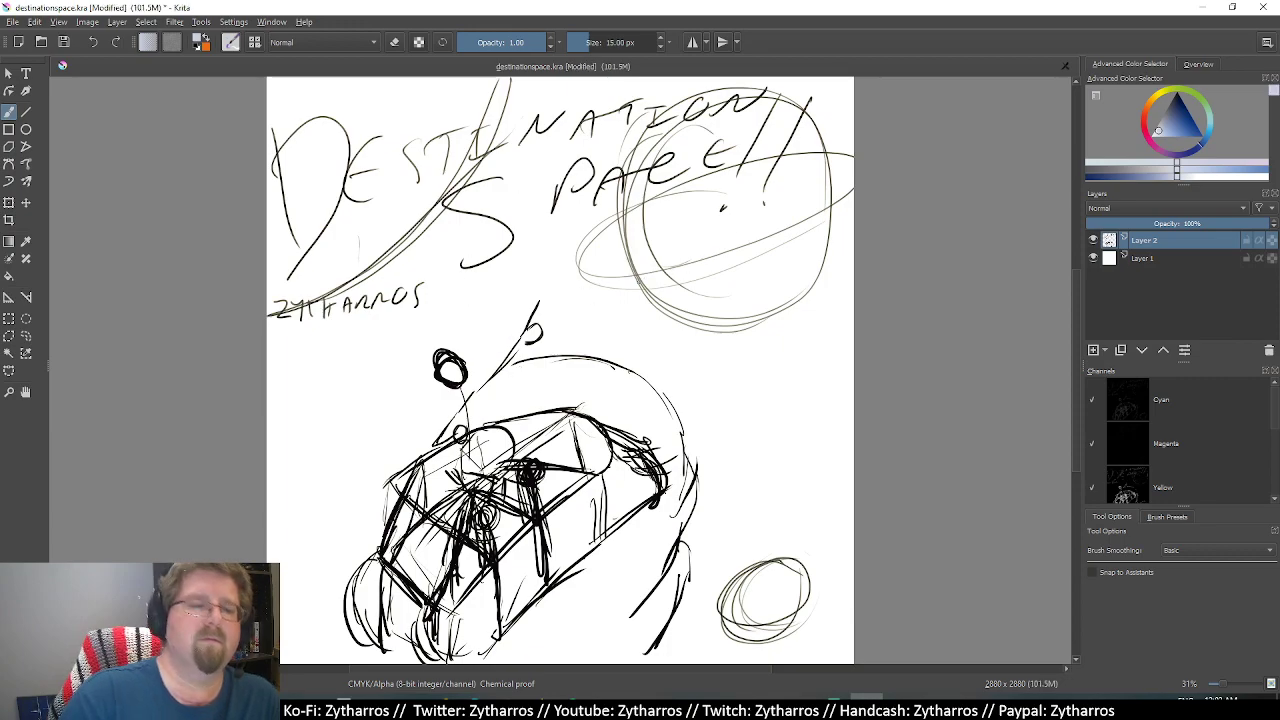
{"action": "key", "text": "ctrl+s"}
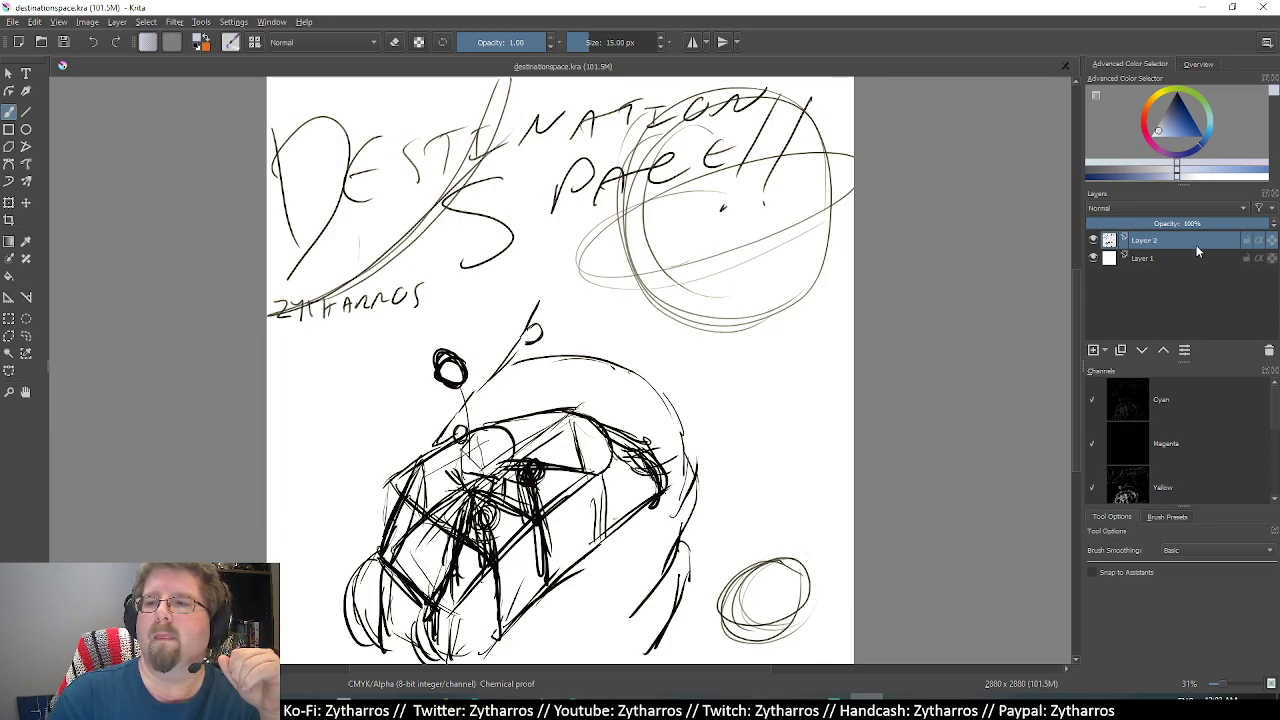
{"action": "double_click", "coordinate": [1196, 242]}
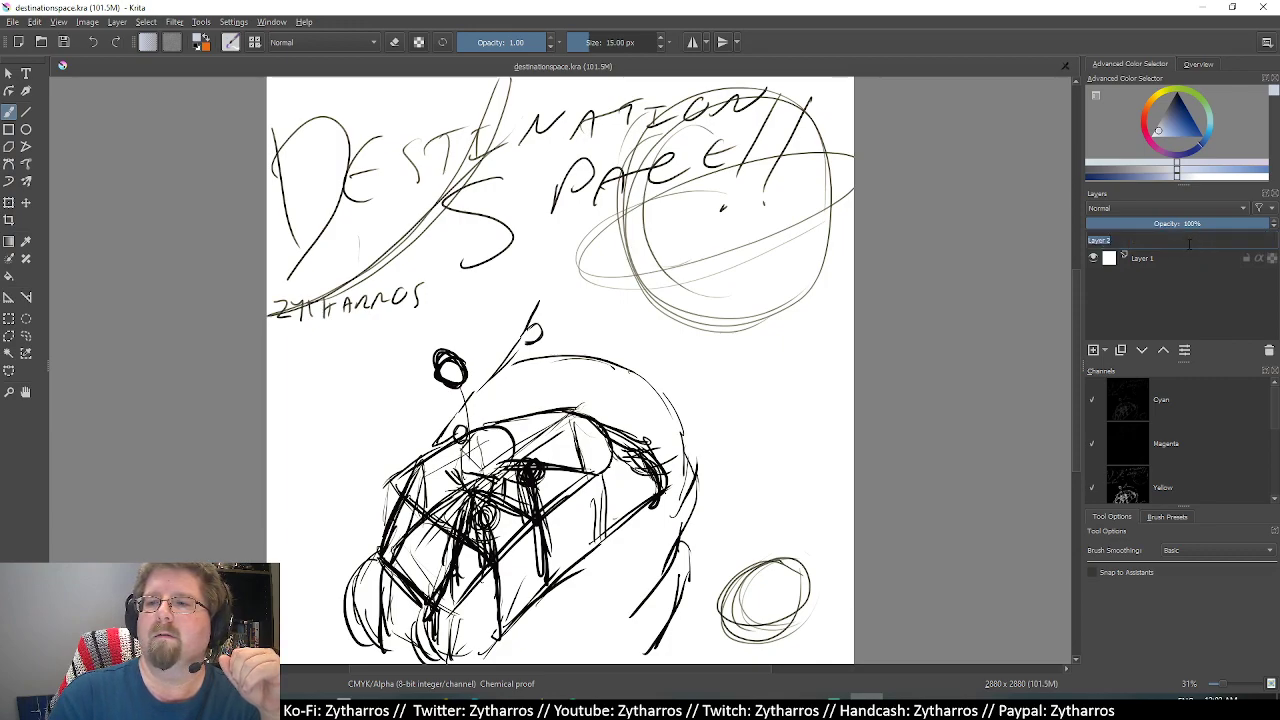
{"action": "key", "text": "Return"}
{"action": "right_click", "coordinate": [1190, 242]}
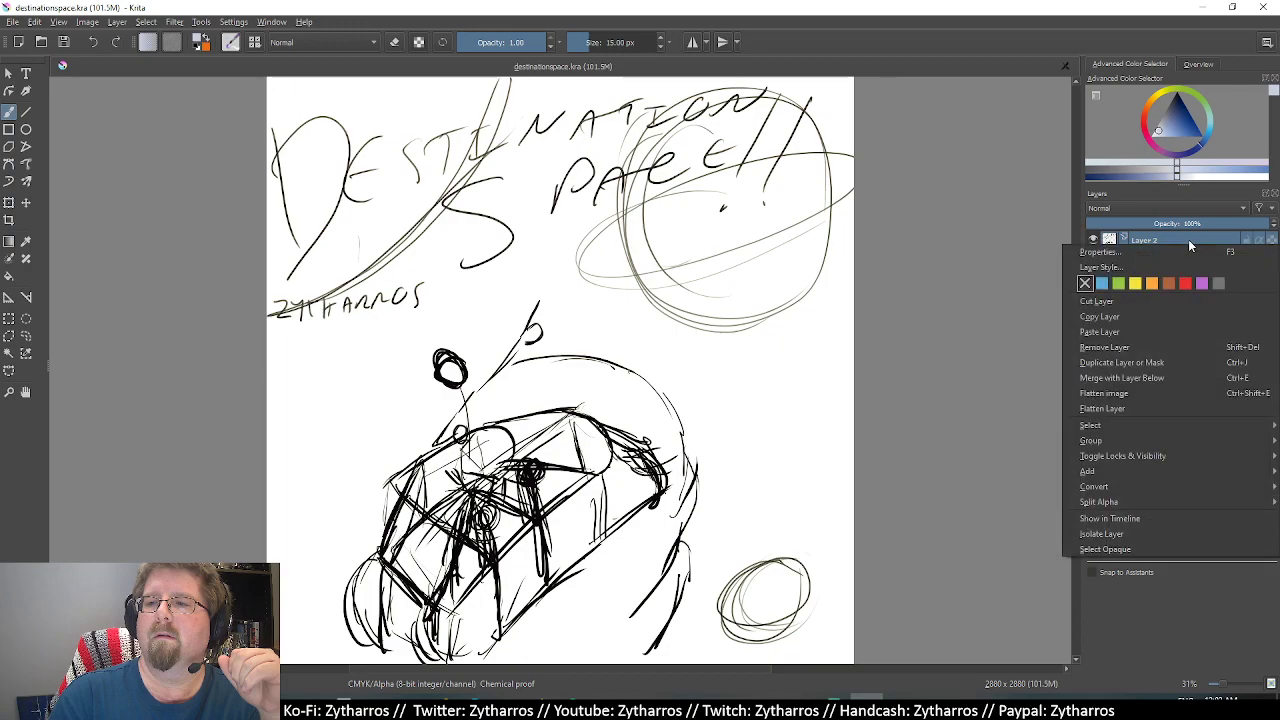
{"action": "left_click", "coordinate": [1120, 350]}
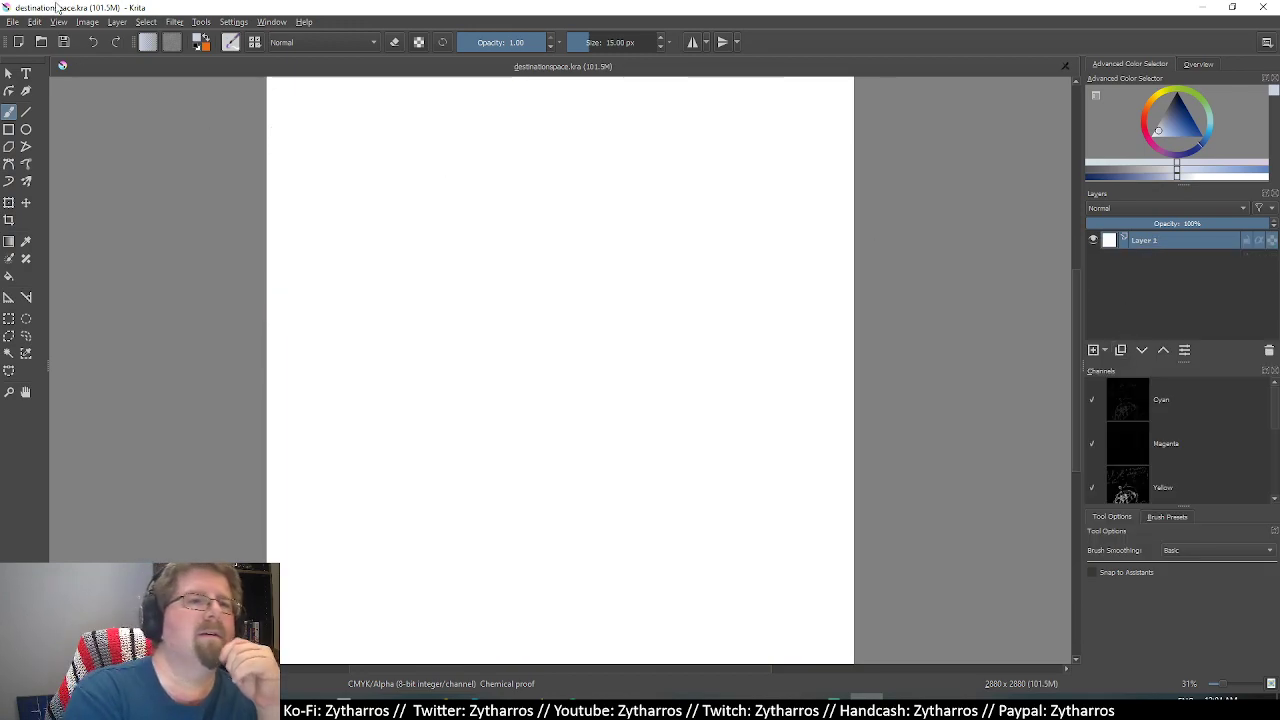
{"action": "left_click", "coordinate": [21, 22]}
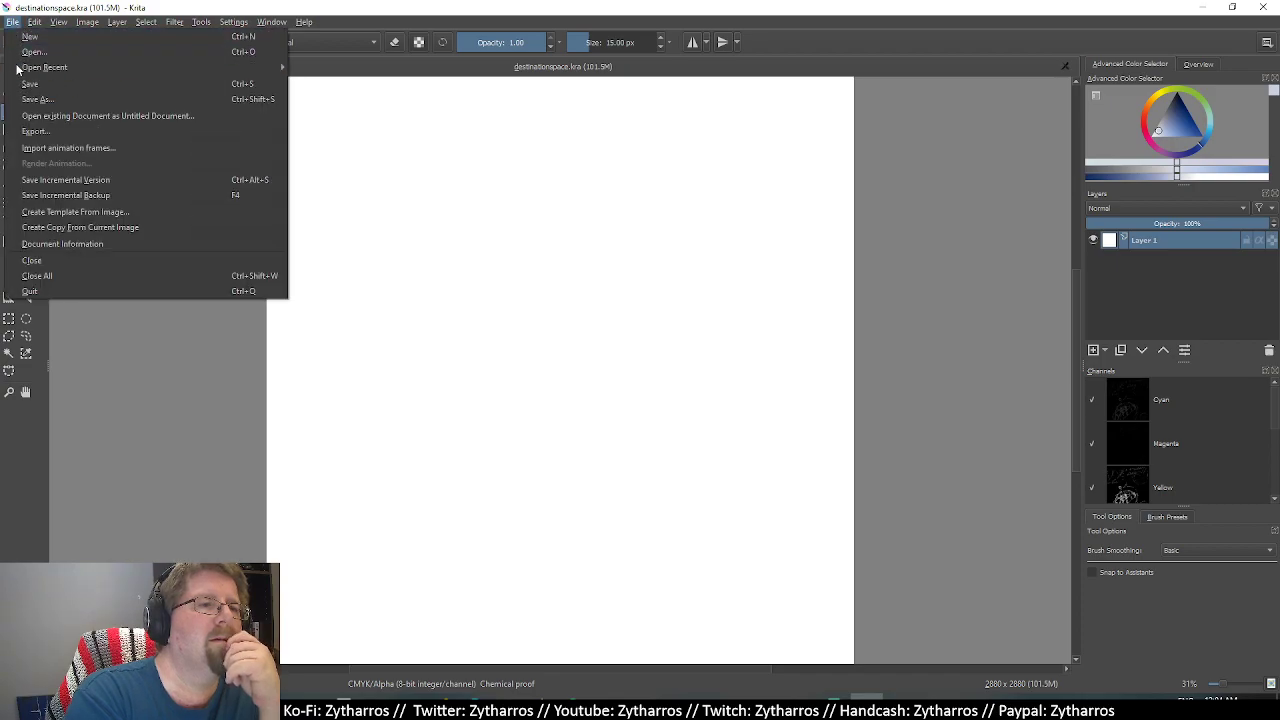
Save the blank canvas as A03_theabyss.kra in Album Covers.
{"action": "left_click", "coordinate": [26, 100]}
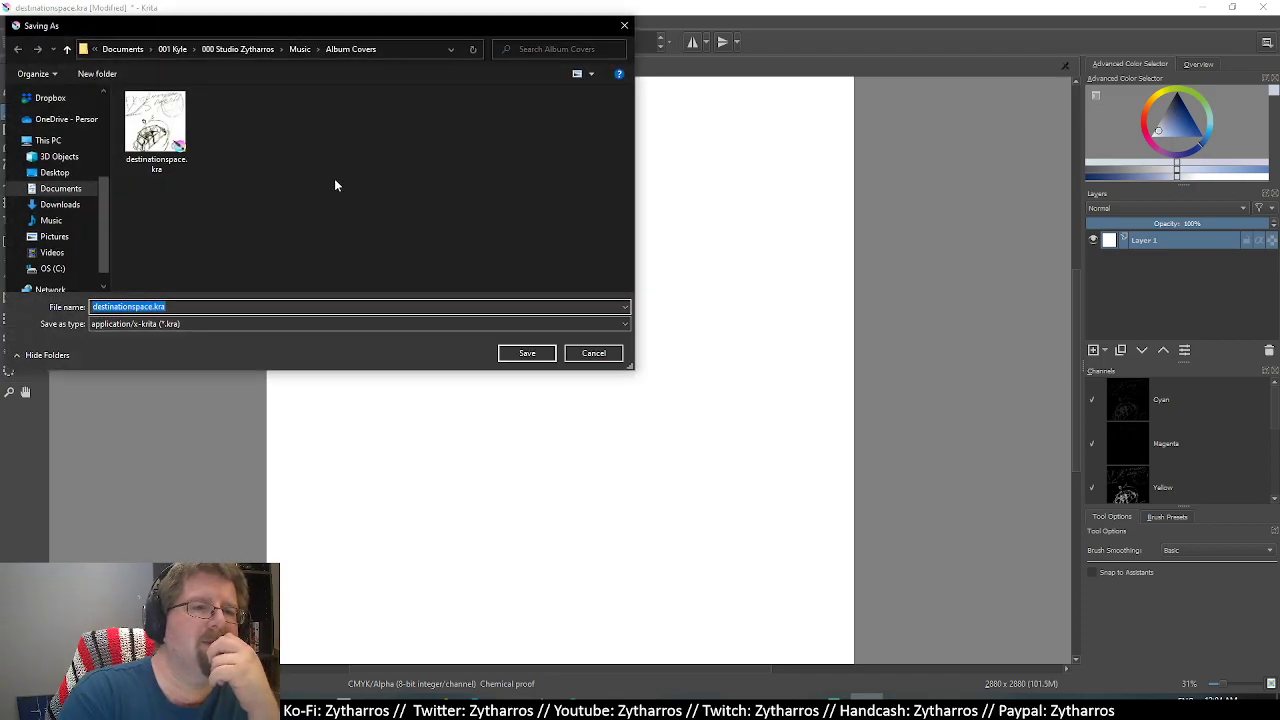
{"action": "key", "text": "Home"}
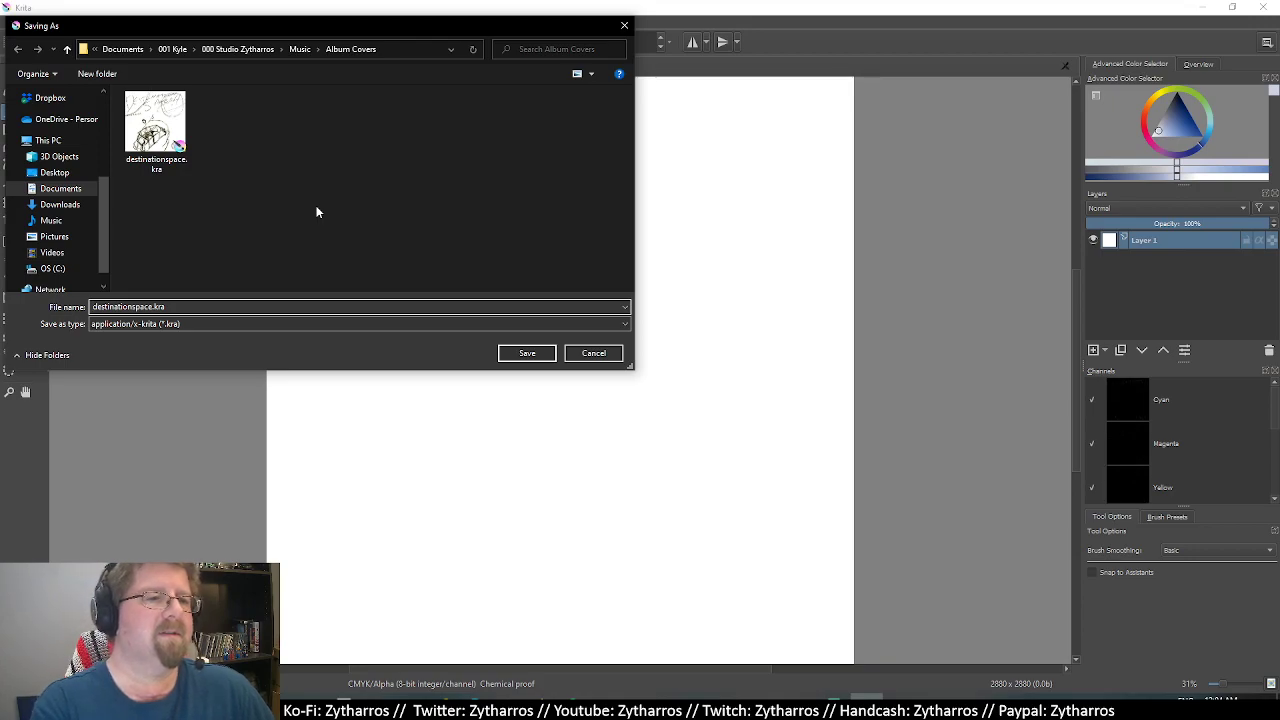
{"action": "key", "text": "Delete"}
{"action": "key", "text": "Delete"}
{"action": "key", "text": "Delete"}
{"action": "key", "text": "Delete"}
{"action": "key", "text": "Delete"}
{"action": "key", "text": "Delete"}
{"action": "key", "text": "Delete"}
{"action": "key", "text": "Delete"}
{"action": "key", "text": "Delete"}
{"action": "key", "text": "Delete"}
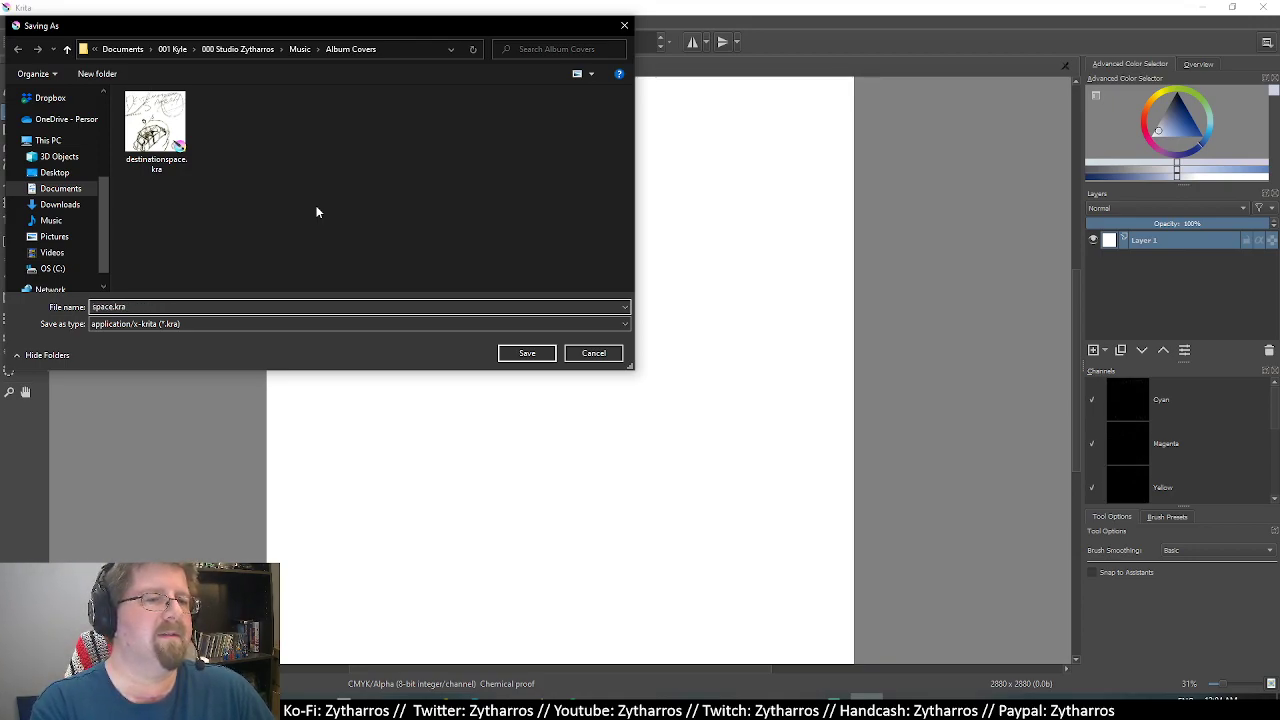
{"action": "type", "text": "t.kr"}
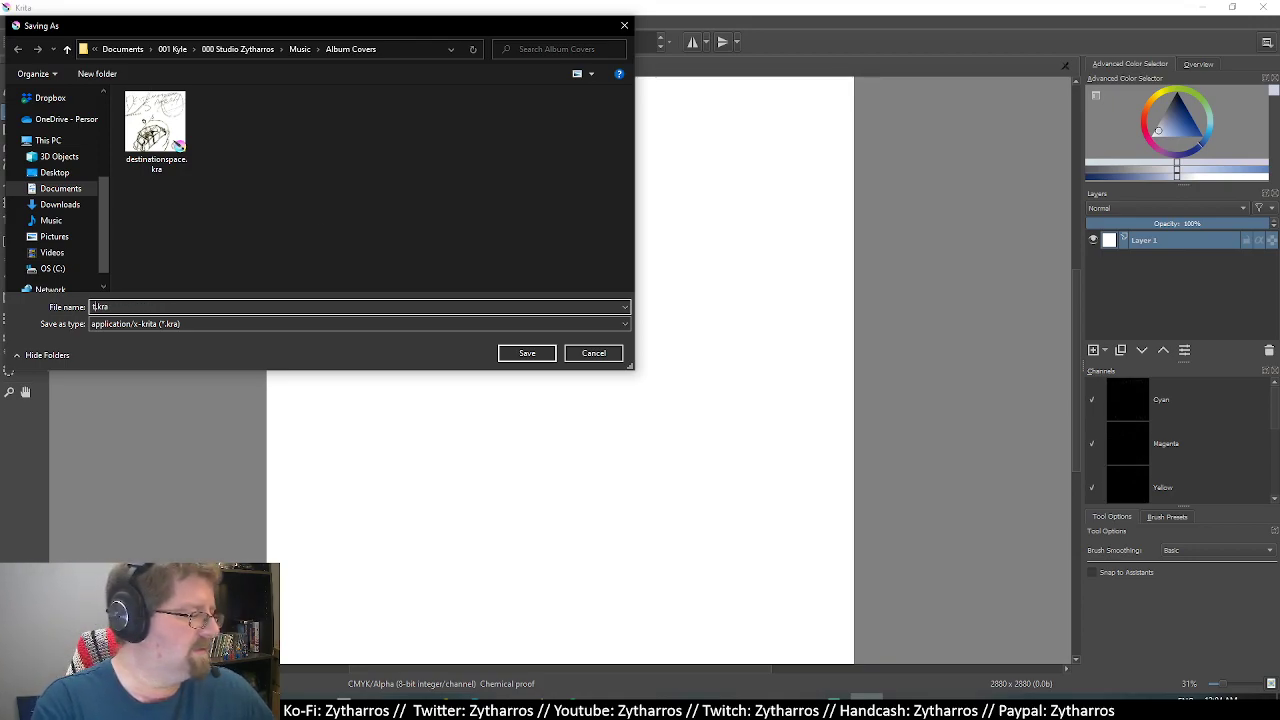
{"action": "type", "text": "abyss"}
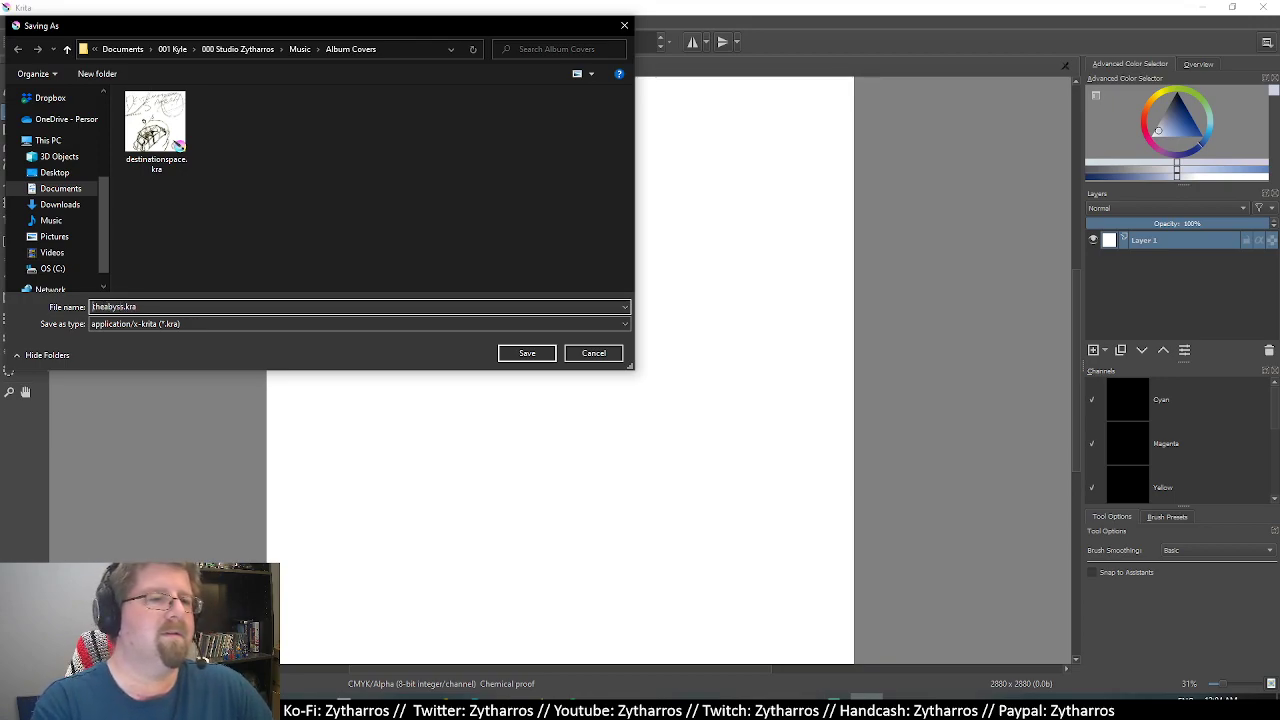
{"action": "type", "text": "At"}
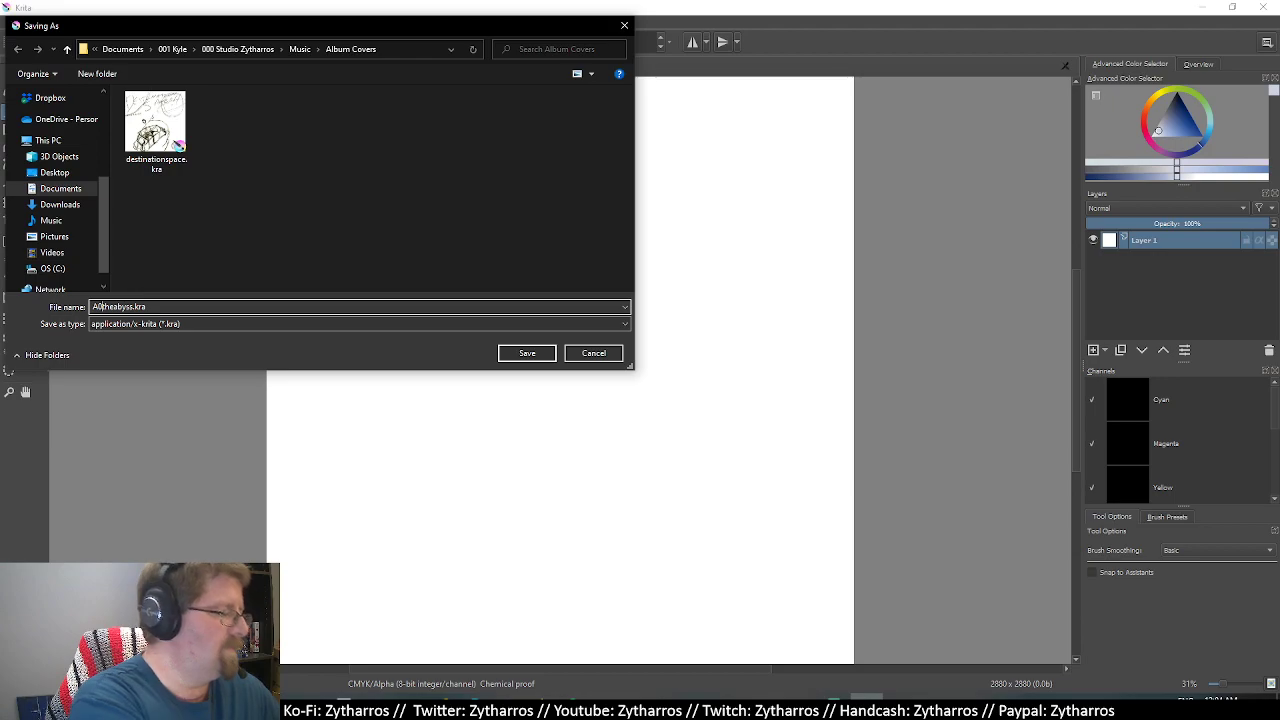
{"action": "type", "text": "4 "}
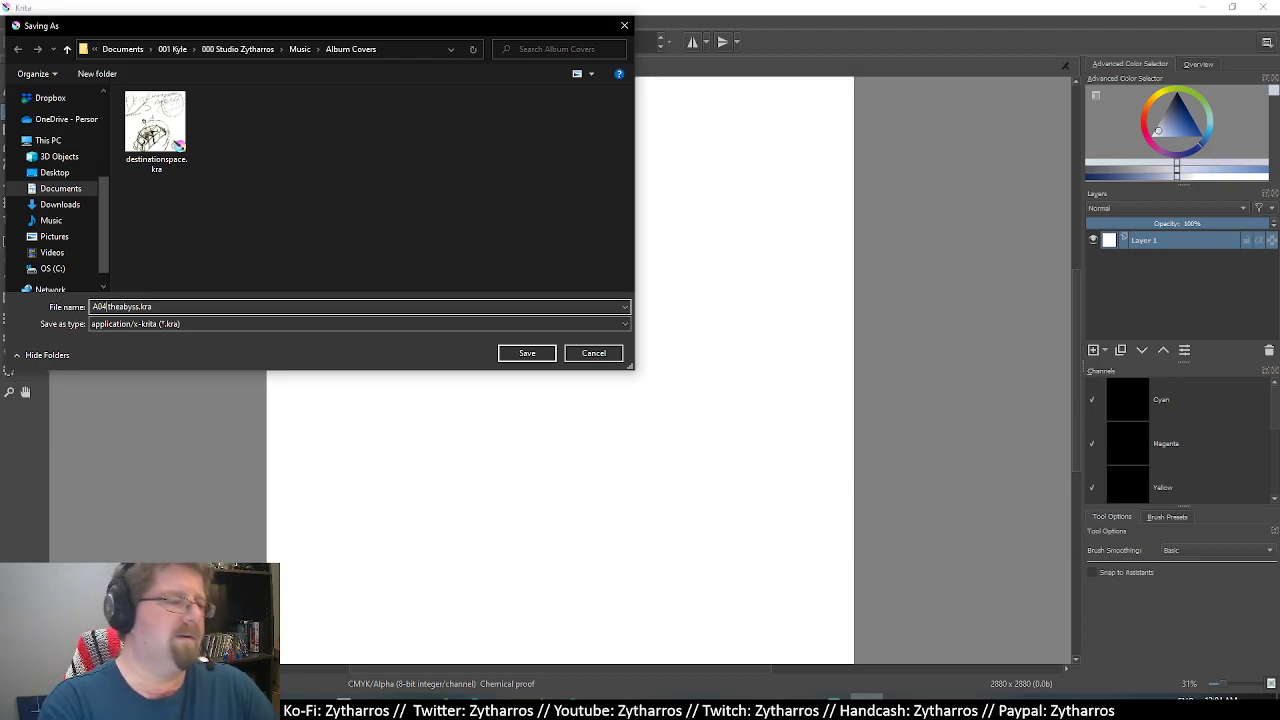
{"action": "type", "text": "3"}
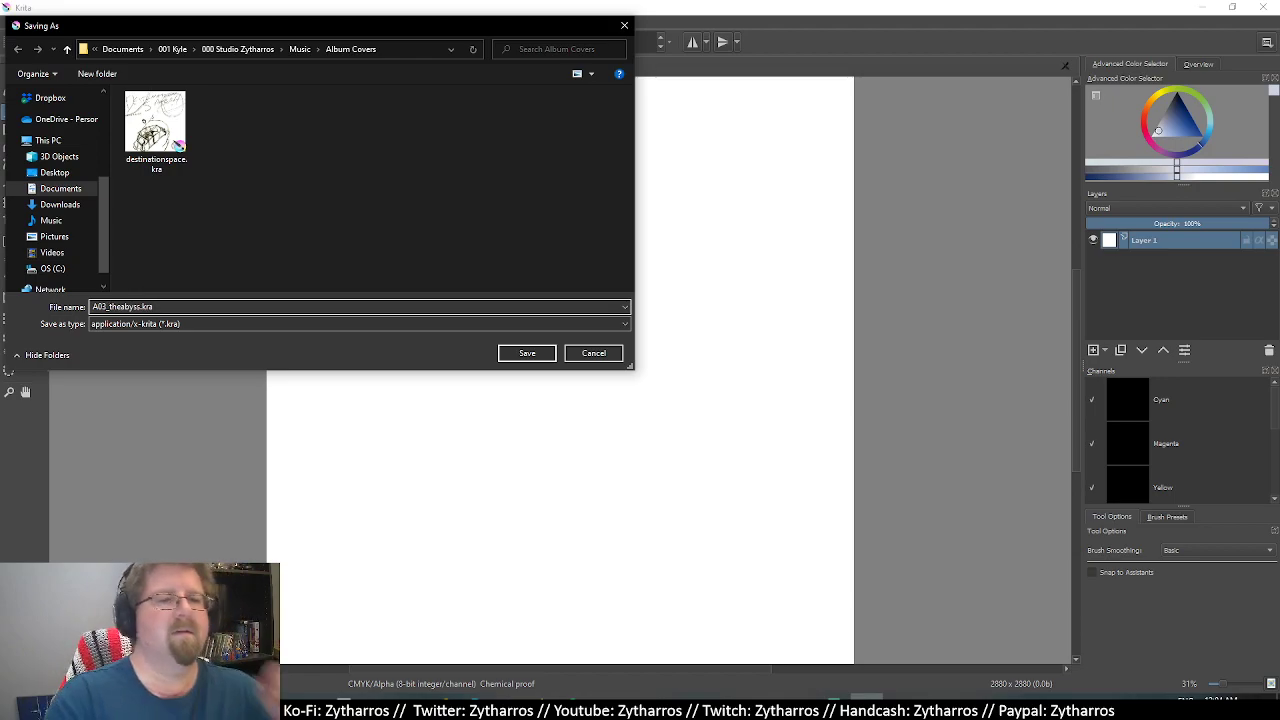
{"action": "left_click", "coordinate": [509, 358]}
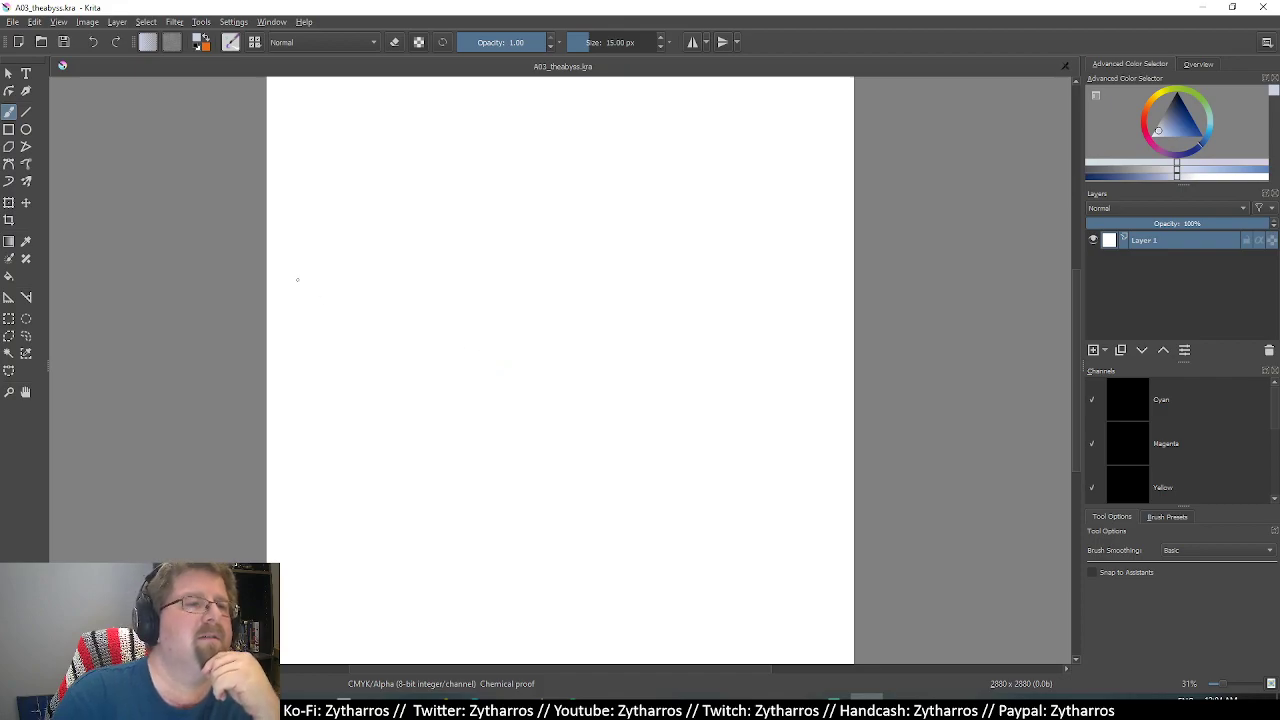
Create a text box near the top of the canvas and move the text editor aside.
{"action": "left_click", "coordinate": [28, 74]}
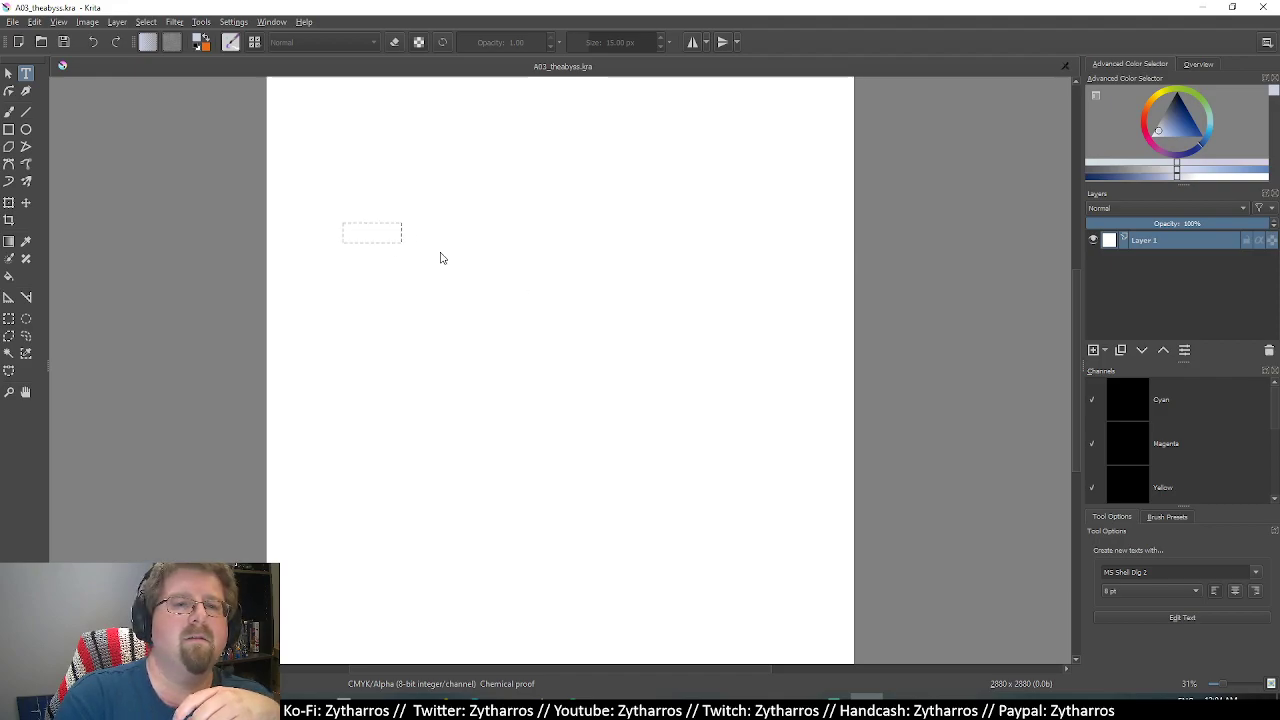
{"action": "left_click_drag", "start_coordinate": [674, 331], "coordinate": [748, 312]}
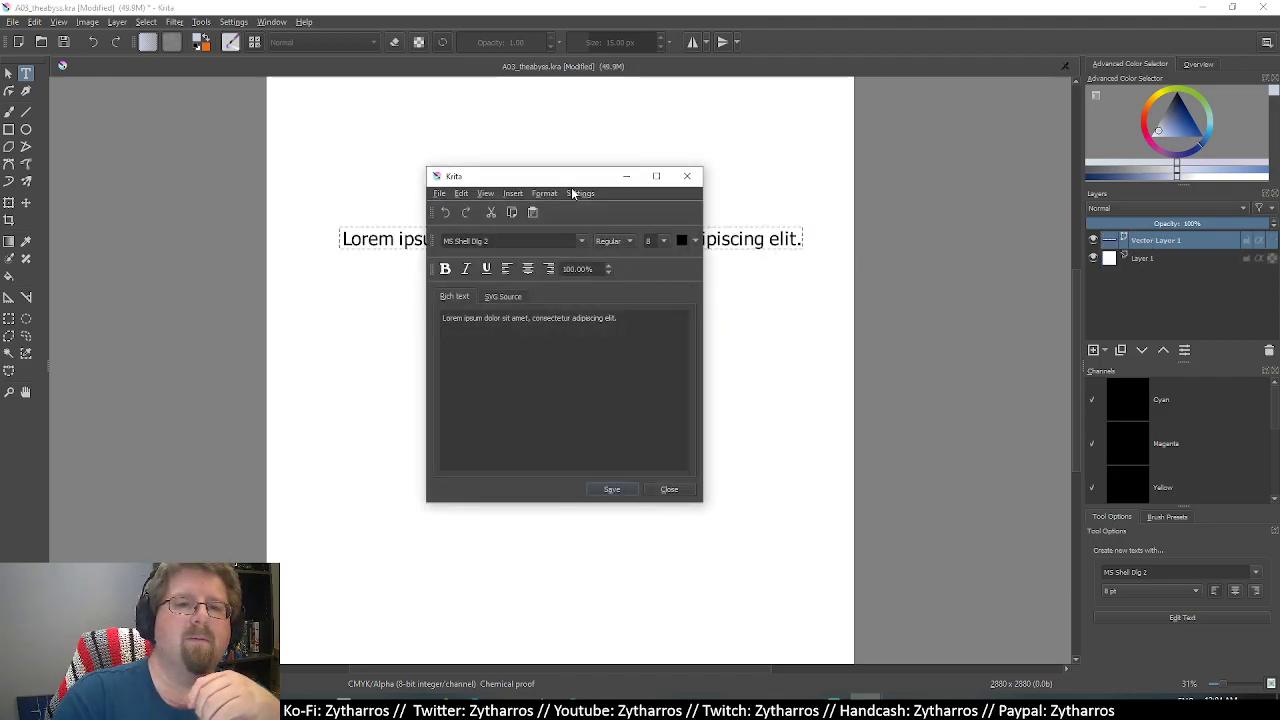
{"action": "left_click_drag", "start_coordinate": [574, 183], "coordinate": [549, 285]}
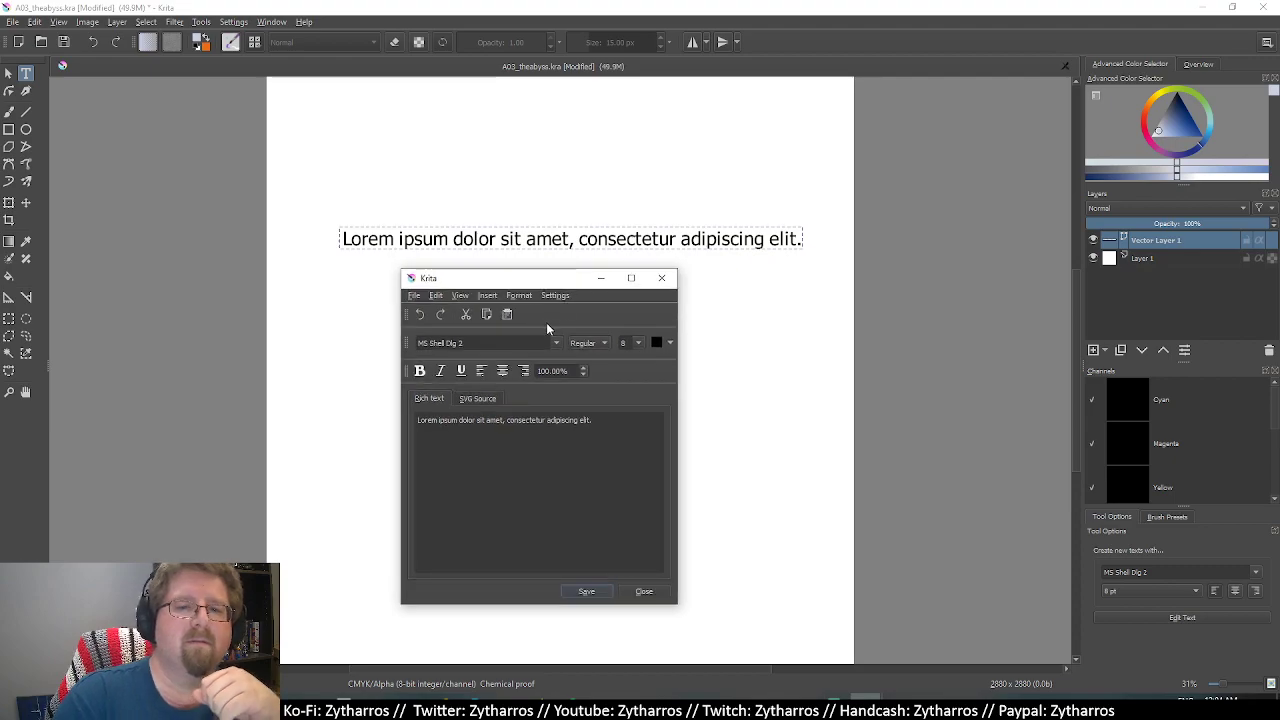
Browse the font list, choose Felix Titling, and select the whole placeholder sentence.
{"action": "left_click", "coordinate": [557, 342]}
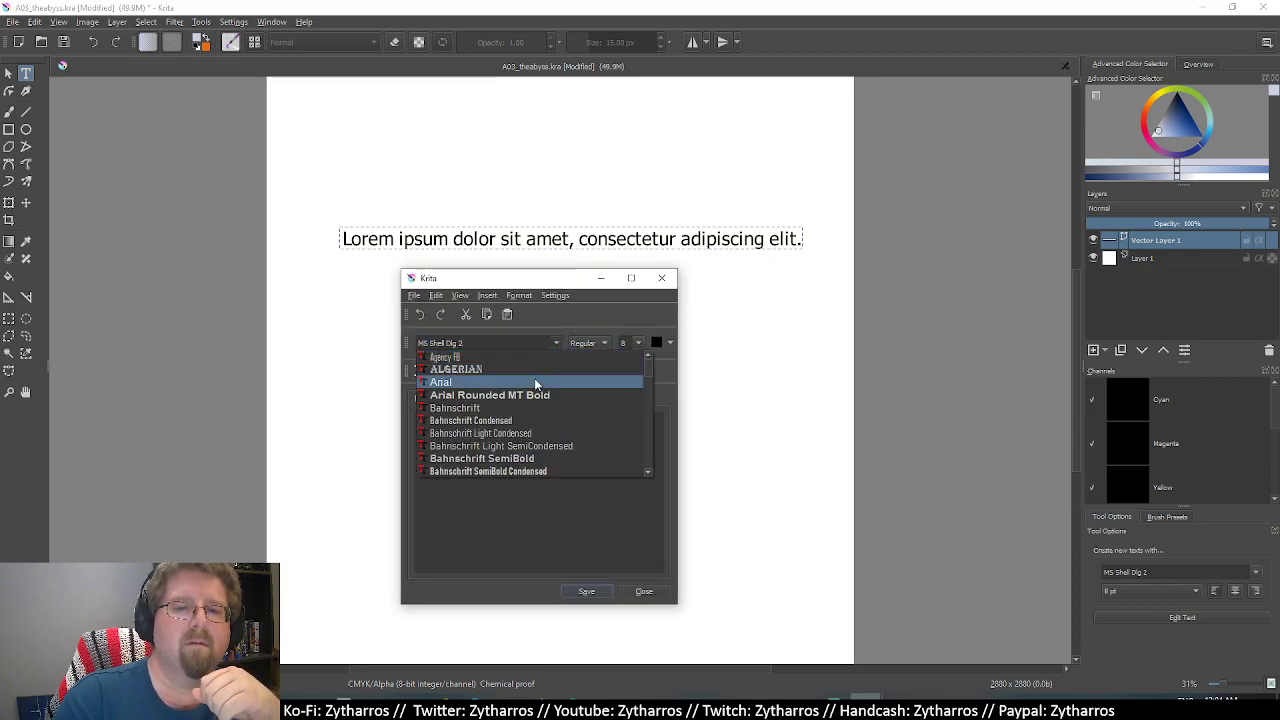
{"action": "scroll", "coordinate": [650, 374], "scroll_direction": "down", "scroll_amount": 4}
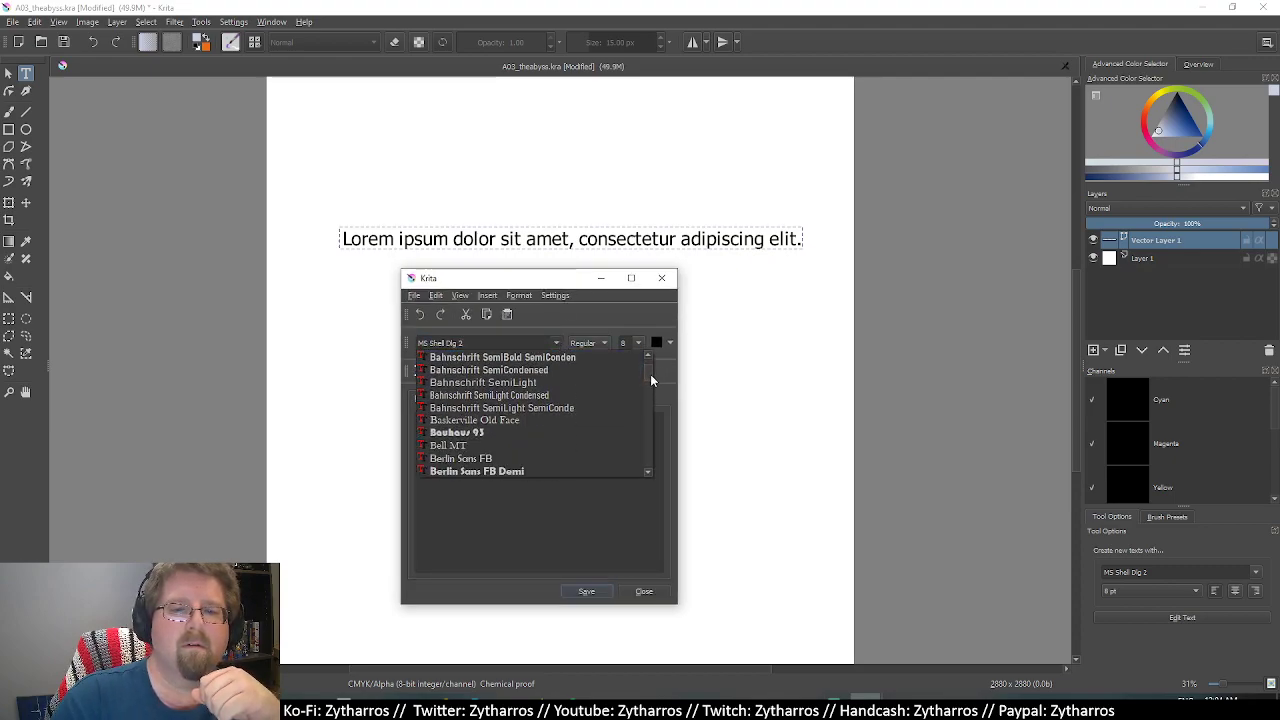
{"action": "scroll", "coordinate": [650, 374], "scroll_direction": "down", "scroll_amount": 1}
{"action": "scroll", "coordinate": [650, 376], "scroll_direction": "down", "scroll_amount": 2}
{"action": "scroll", "coordinate": [650, 376], "scroll_direction": "down", "scroll_amount": 3}
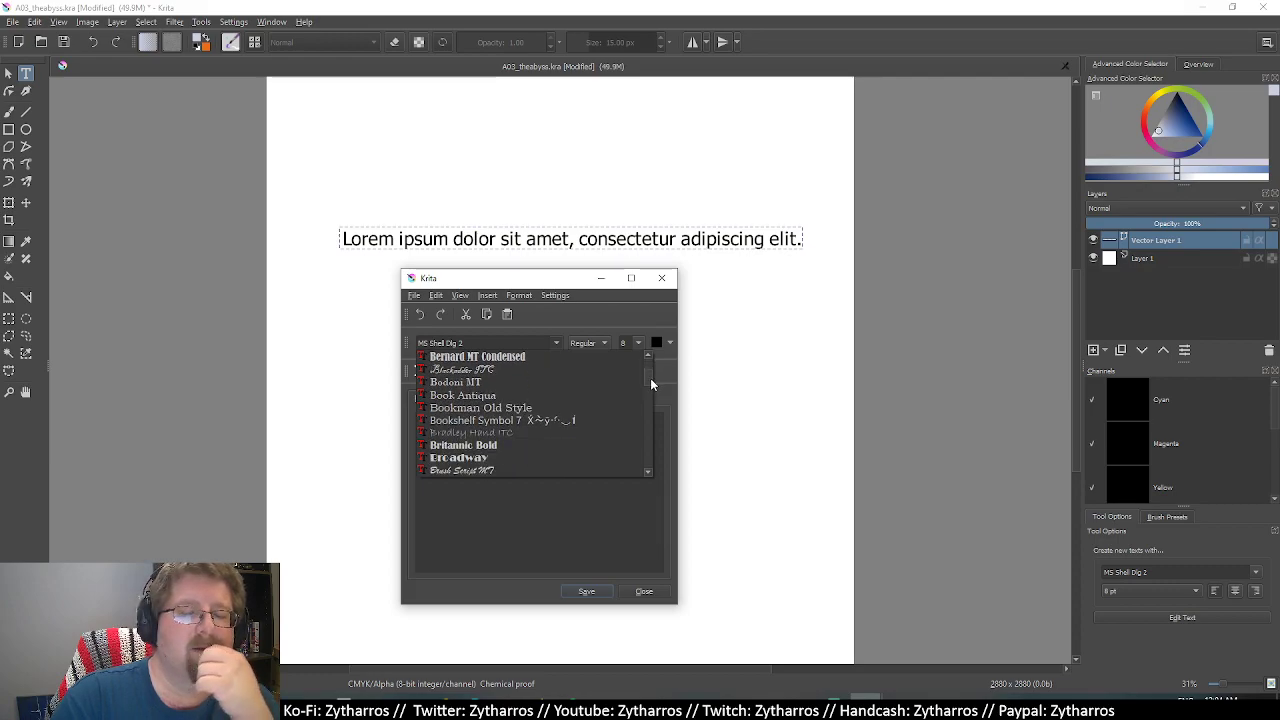
{"action": "scroll", "coordinate": [650, 379], "scroll_direction": "down", "scroll_amount": 2}
{"action": "scroll", "coordinate": [650, 381], "scroll_direction": "down", "scroll_amount": 2}
{"action": "scroll", "coordinate": [650, 381], "scroll_direction": "down", "scroll_amount": 2}
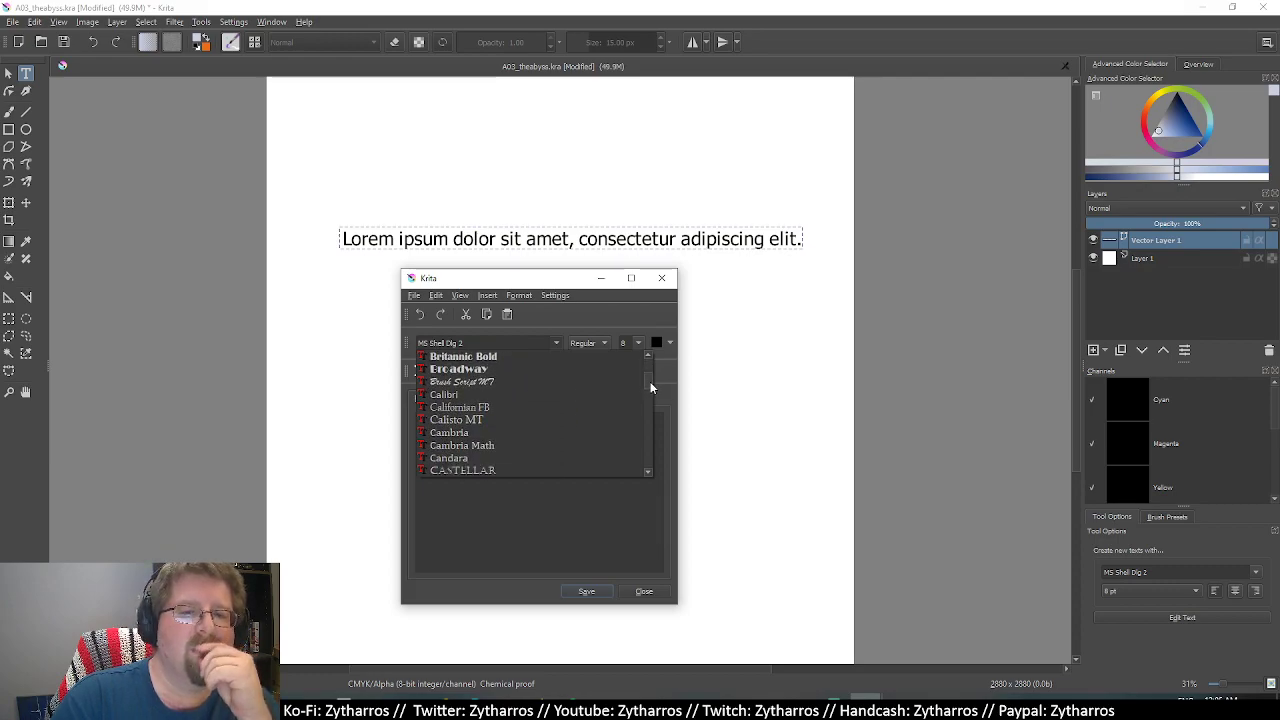
{"action": "scroll", "coordinate": [650, 381], "scroll_direction": "down", "scroll_amount": 1}
{"action": "scroll", "coordinate": [650, 383], "scroll_direction": "down", "scroll_amount": 4}
{"action": "scroll", "coordinate": [650, 385], "scroll_direction": "down", "scroll_amount": 2}
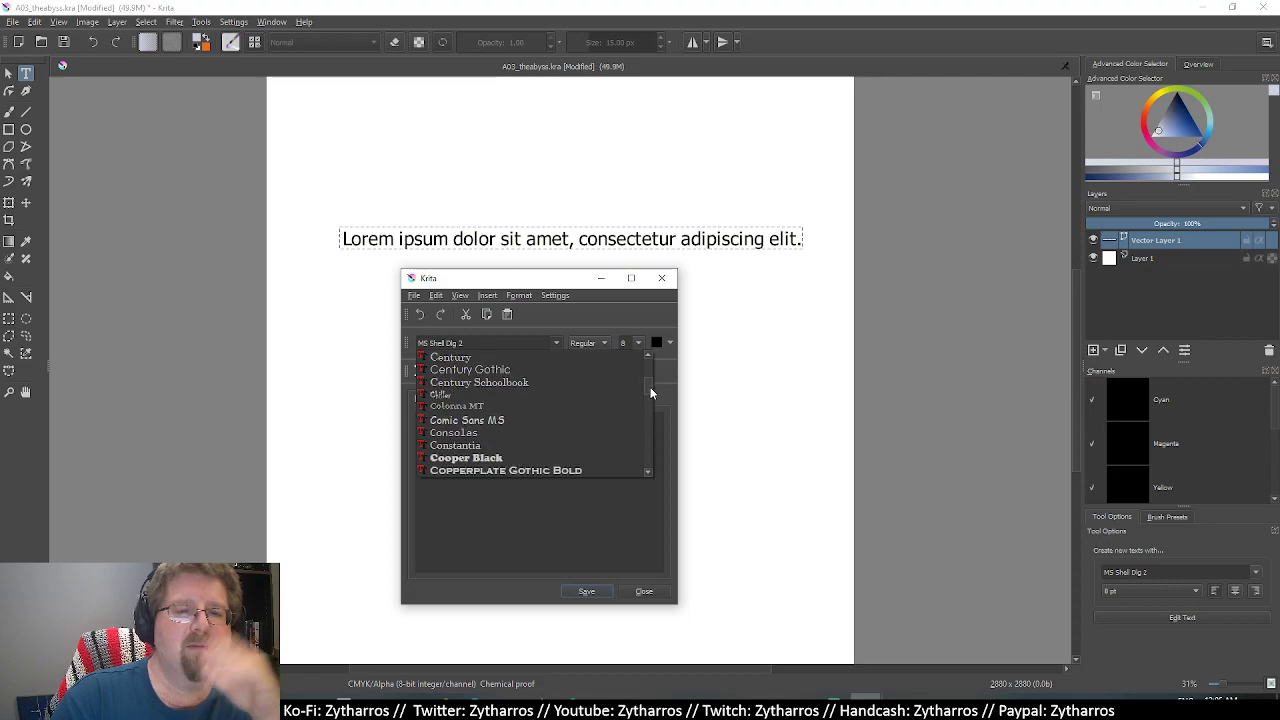
{"action": "scroll", "coordinate": [650, 387], "scroll_direction": "down", "scroll_amount": 2}
{"action": "scroll", "coordinate": [650, 388], "scroll_direction": "down", "scroll_amount": 1}
{"action": "scroll", "coordinate": [650, 389], "scroll_direction": "down", "scroll_amount": 2}
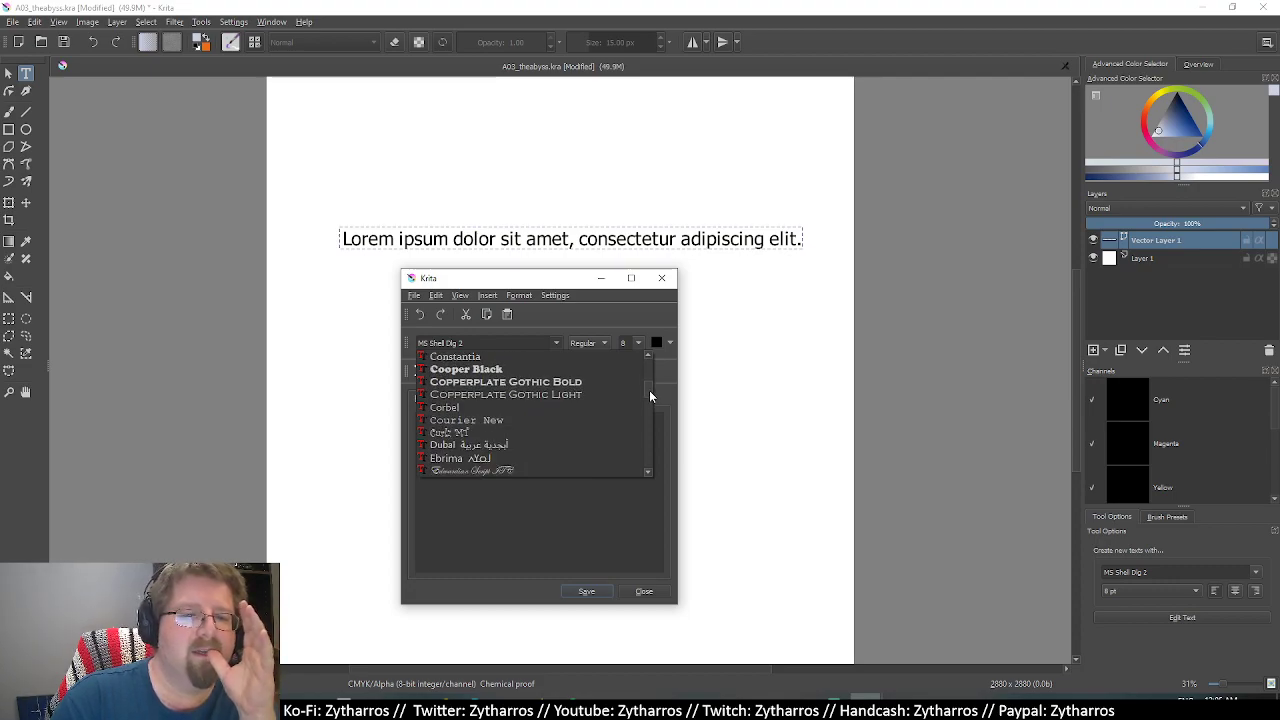
{"action": "scroll", "coordinate": [649, 390], "scroll_direction": "down", "scroll_amount": 3}
{"action": "scroll", "coordinate": [649, 391], "scroll_direction": "down", "scroll_amount": 2}
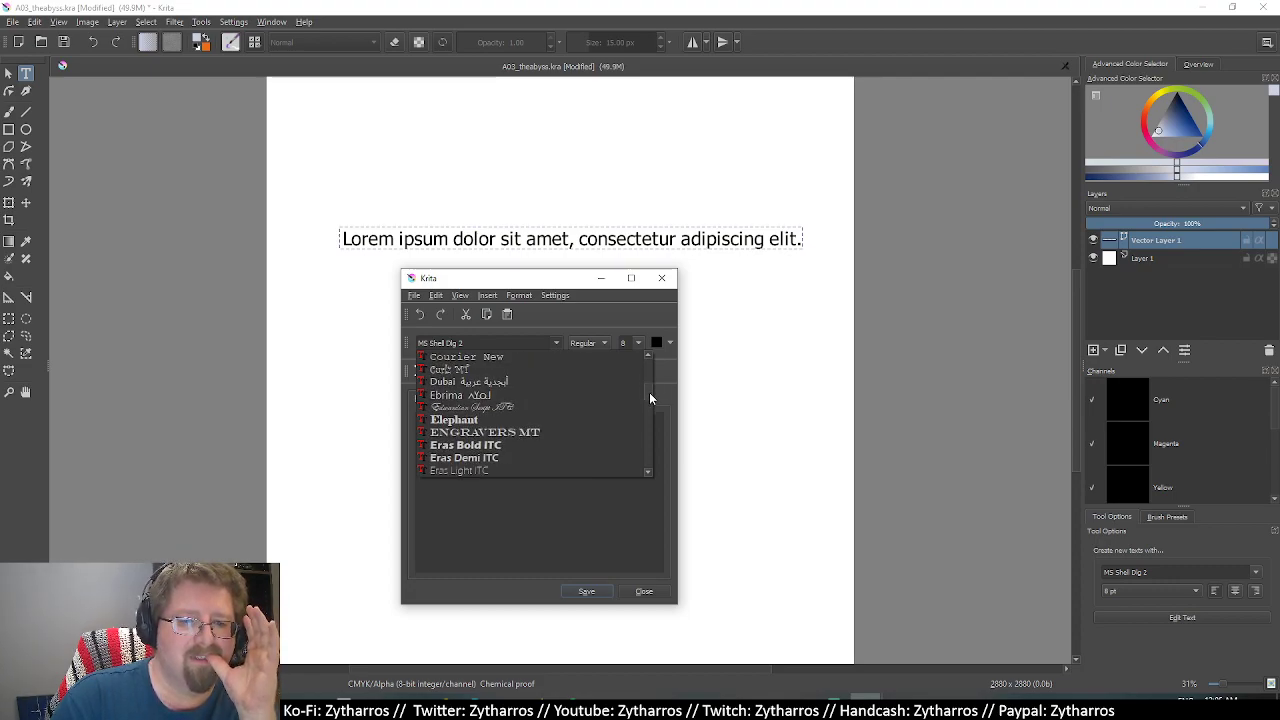
{"action": "scroll", "coordinate": [649, 393], "scroll_direction": "down", "scroll_amount": 5}
{"action": "scroll", "coordinate": [648, 394], "scroll_direction": "down", "scroll_amount": 1}
{"action": "scroll", "coordinate": [648, 396], "scroll_direction": "down", "scroll_amount": 2}
{"action": "scroll", "coordinate": [648, 397], "scroll_direction": "up", "scroll_amount": 1}
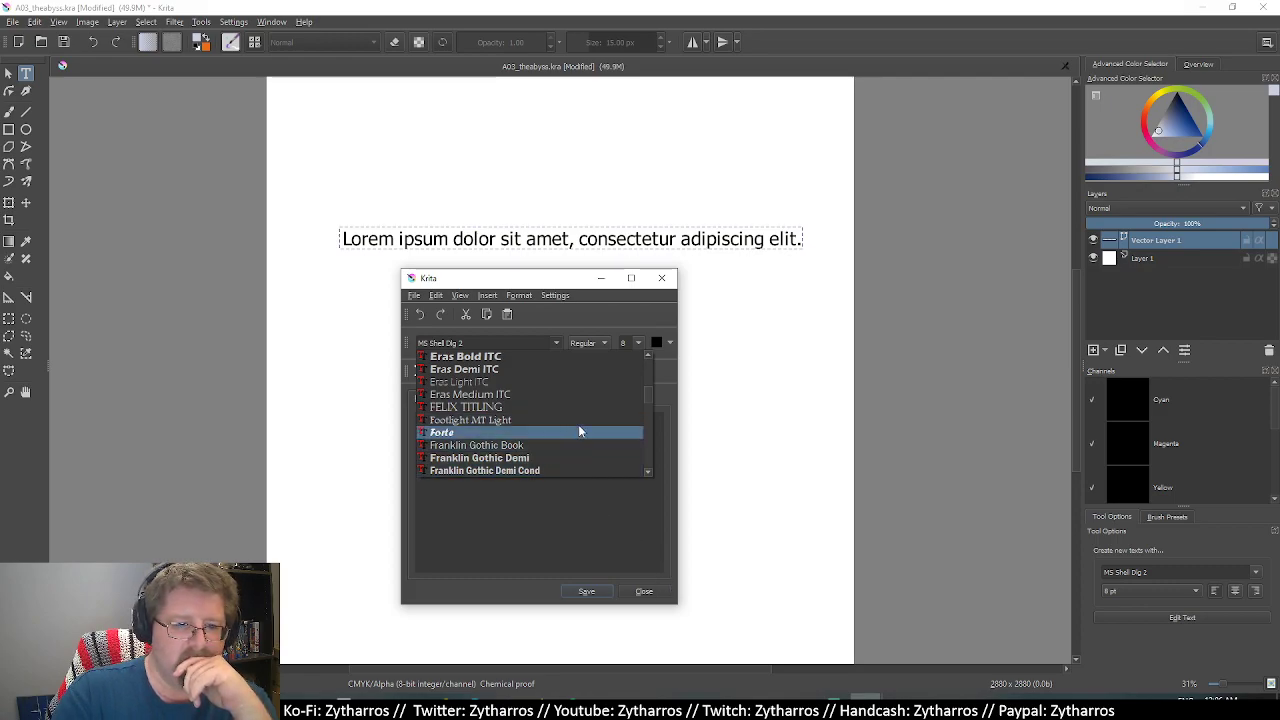
{"action": "scroll", "coordinate": [648, 392], "scroll_direction": "up", "scroll_amount": 1}
{"action": "scroll", "coordinate": [648, 392], "scroll_direction": "down", "scroll_amount": 2}
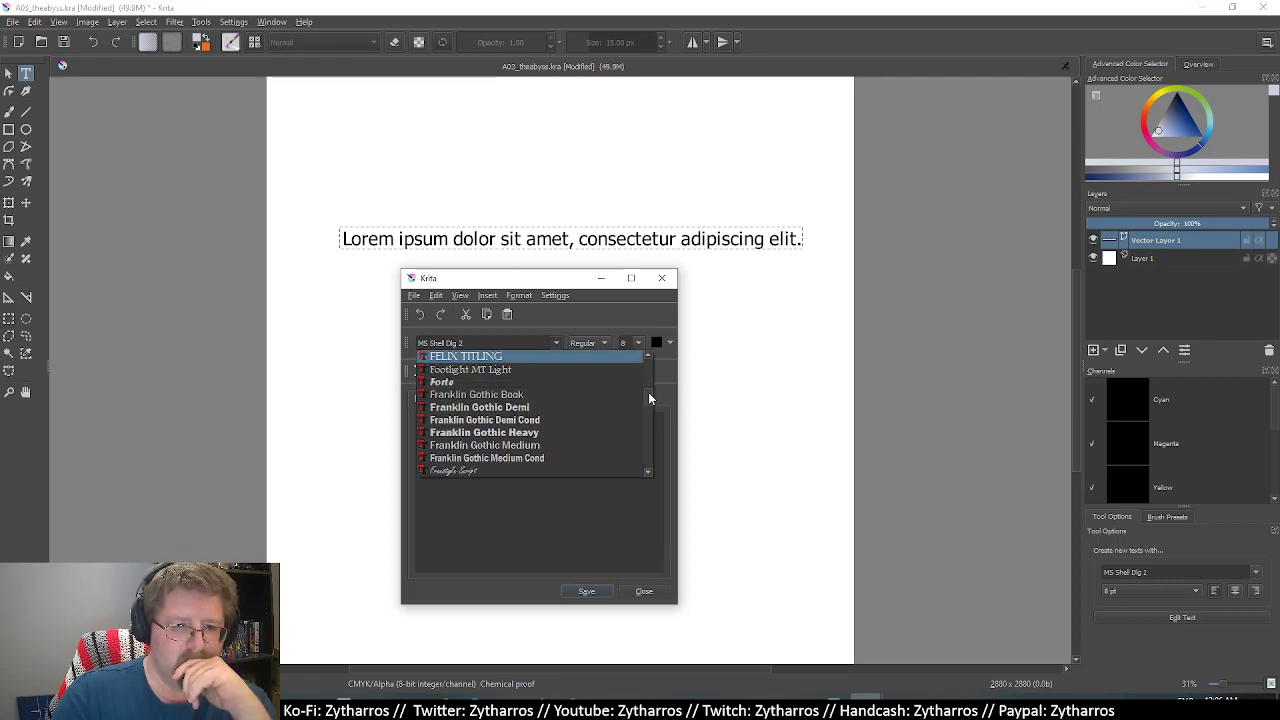
{"action": "scroll", "coordinate": [648, 392], "scroll_direction": "down", "scroll_amount": 1}
{"action": "scroll", "coordinate": [648, 356], "scroll_direction": "up", "scroll_amount": 1}
{"action": "scroll", "coordinate": [648, 356], "scroll_direction": "up", "scroll_amount": 1}
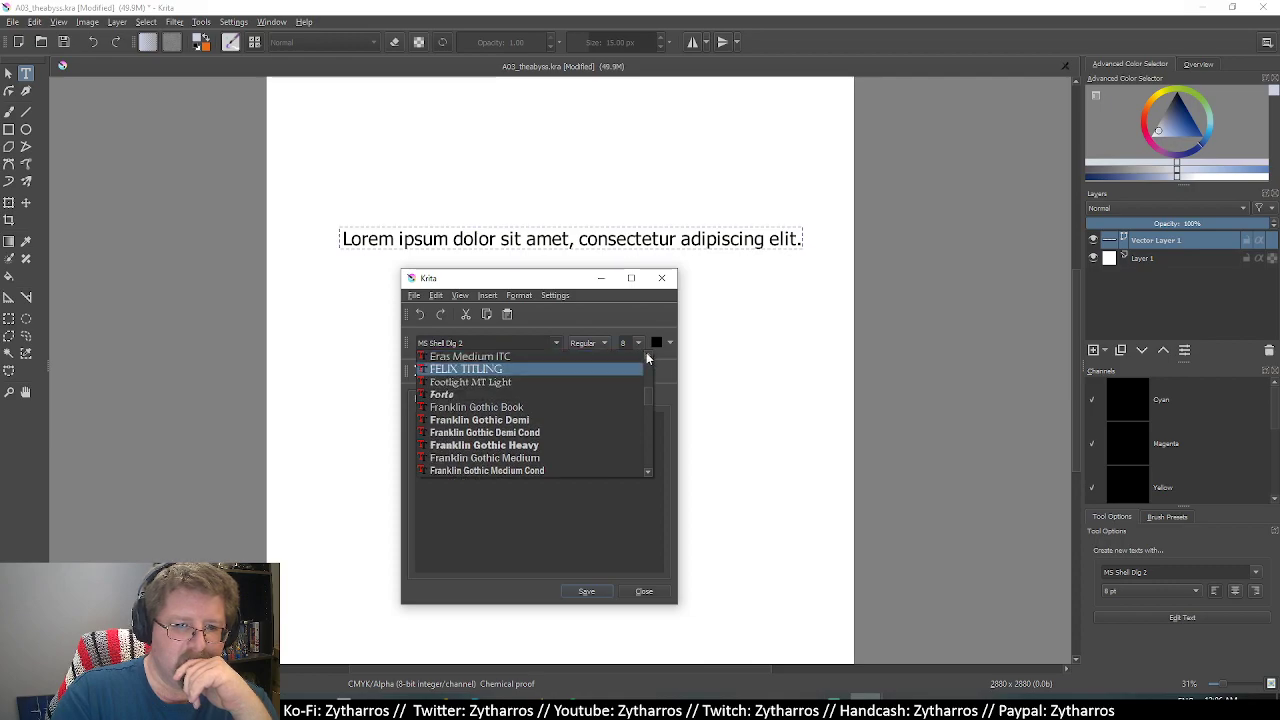
{"action": "left_click", "coordinate": [558, 366]}
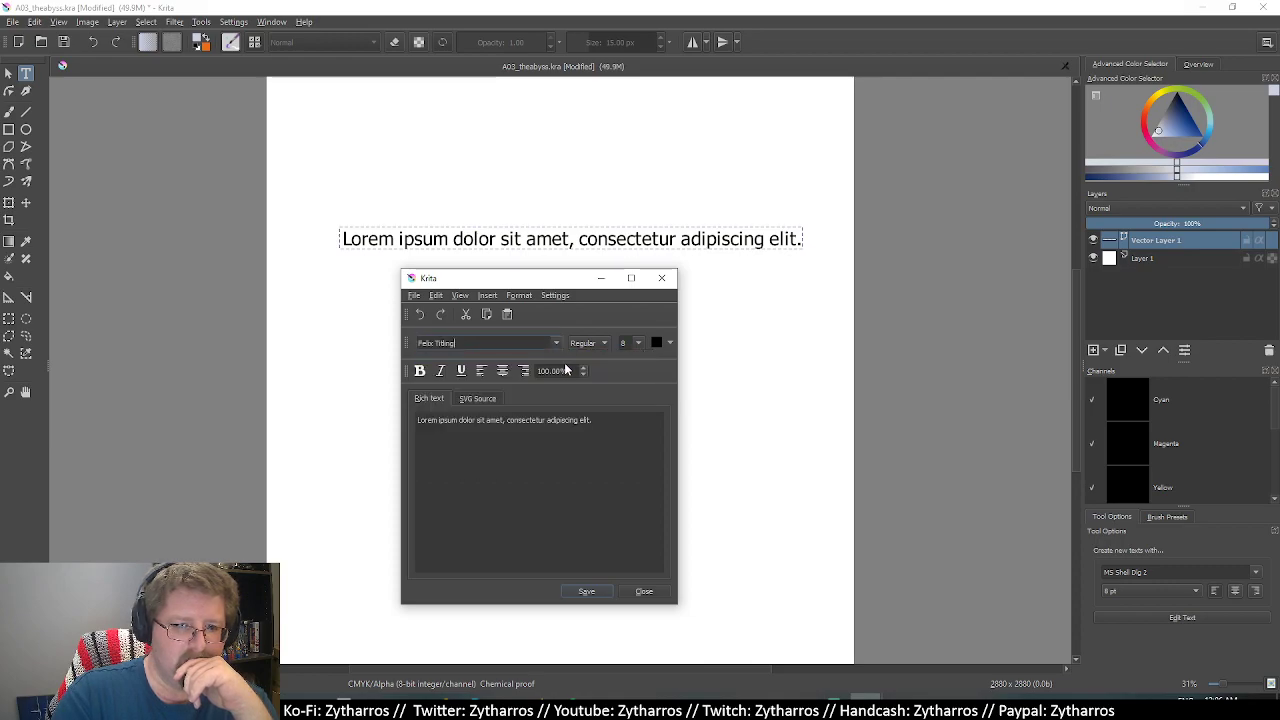
{"action": "left_click", "coordinate": [619, 415]}
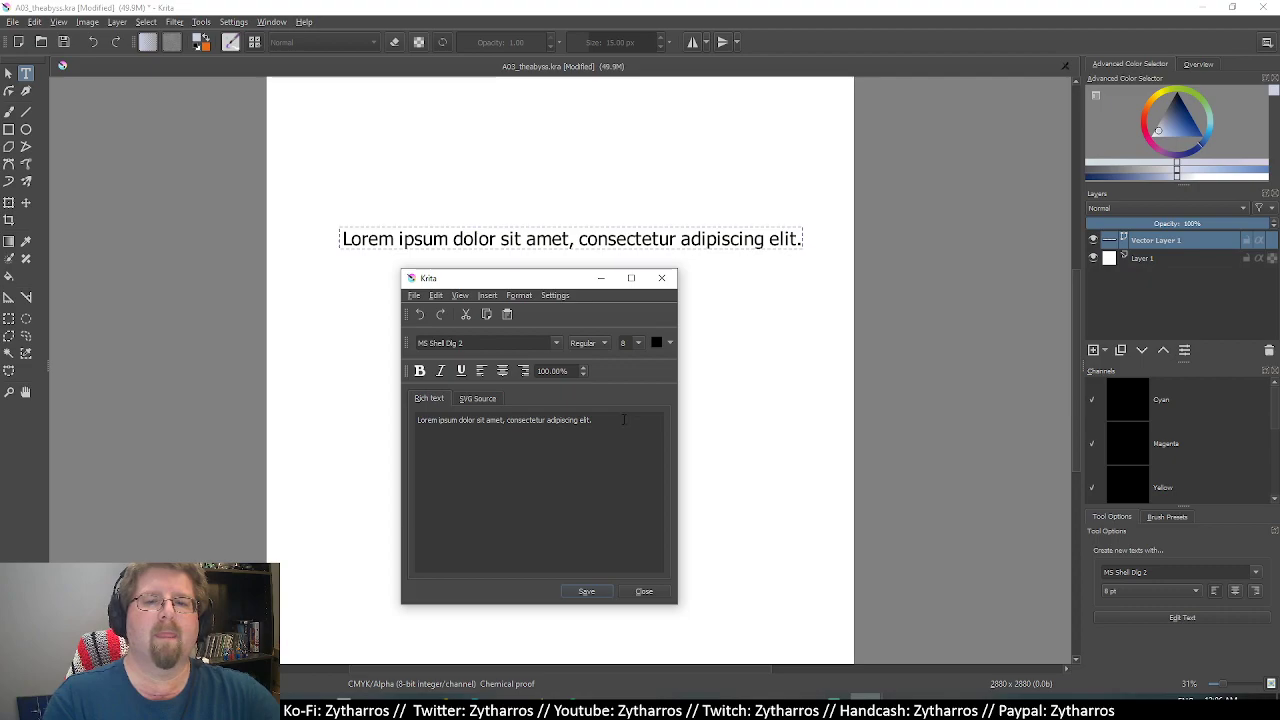
{"action": "left_click_drag", "start_coordinate": [596, 420], "coordinate": [388, 414]}
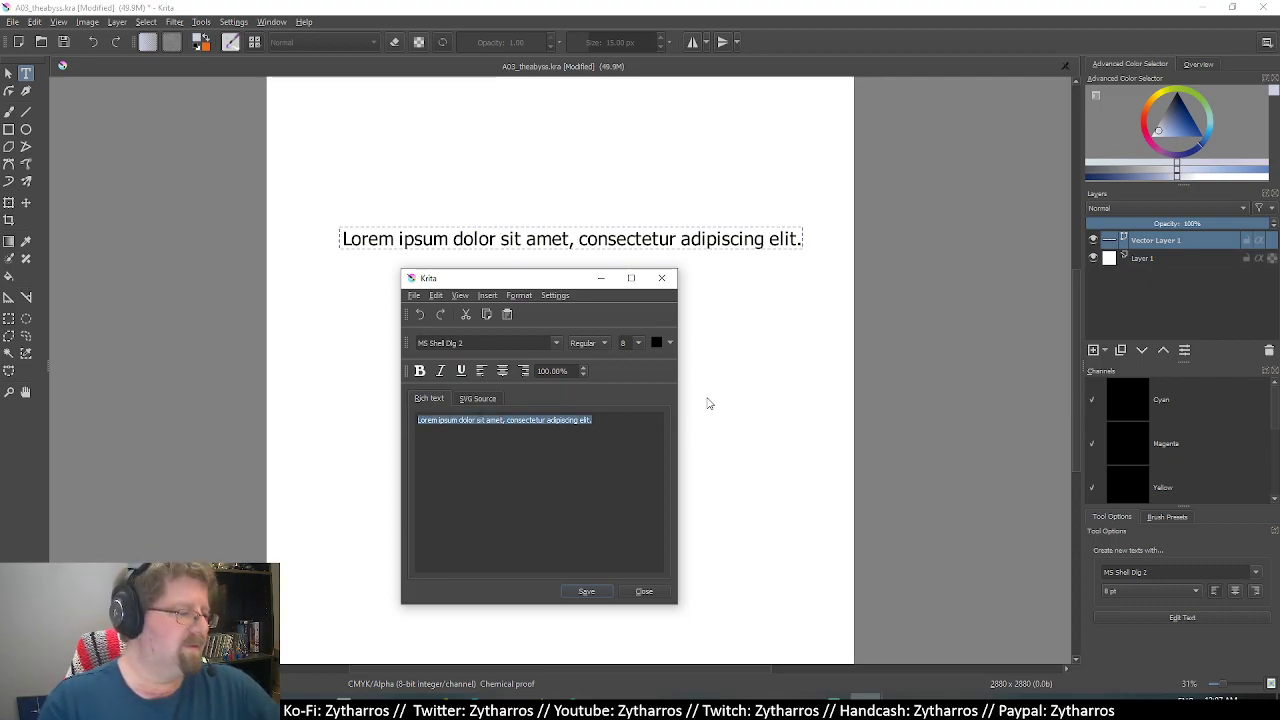
Replace the Lorem ipsum text with THE ABYSS, check the editor settings tabs, then select all.
{"action": "type", "text": "the"}
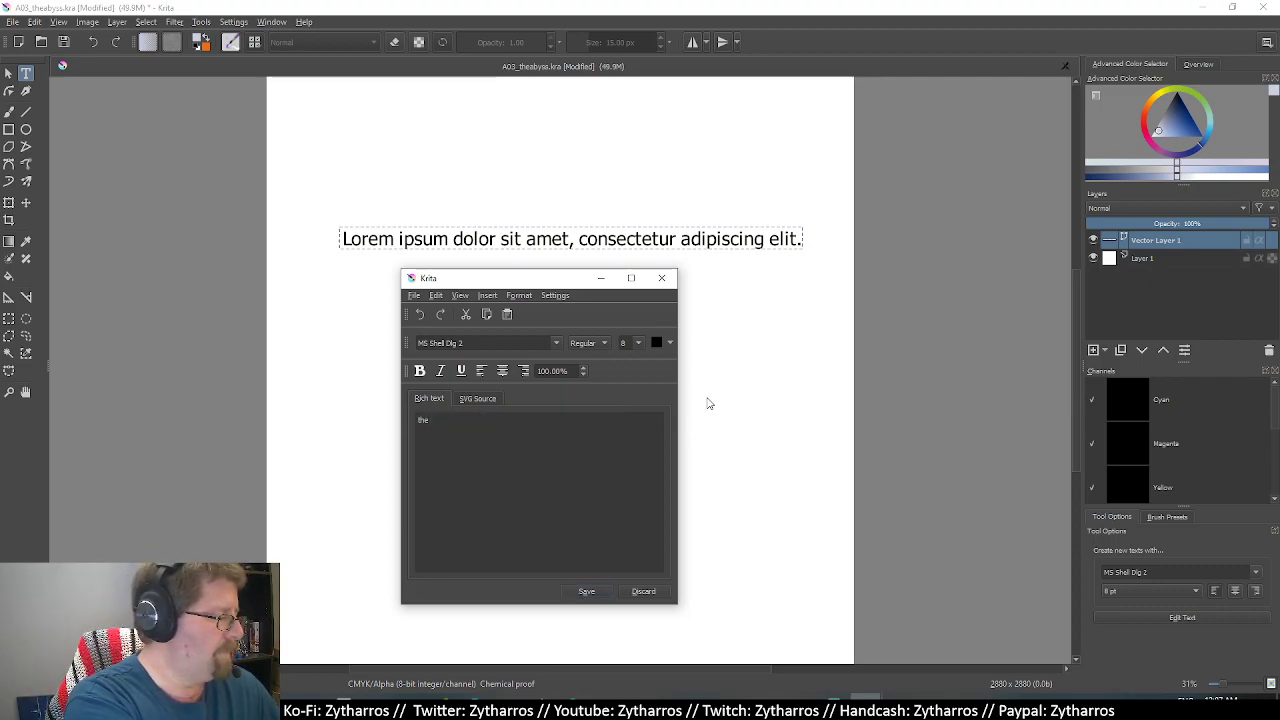
{"action": "type", "text": " abys"}
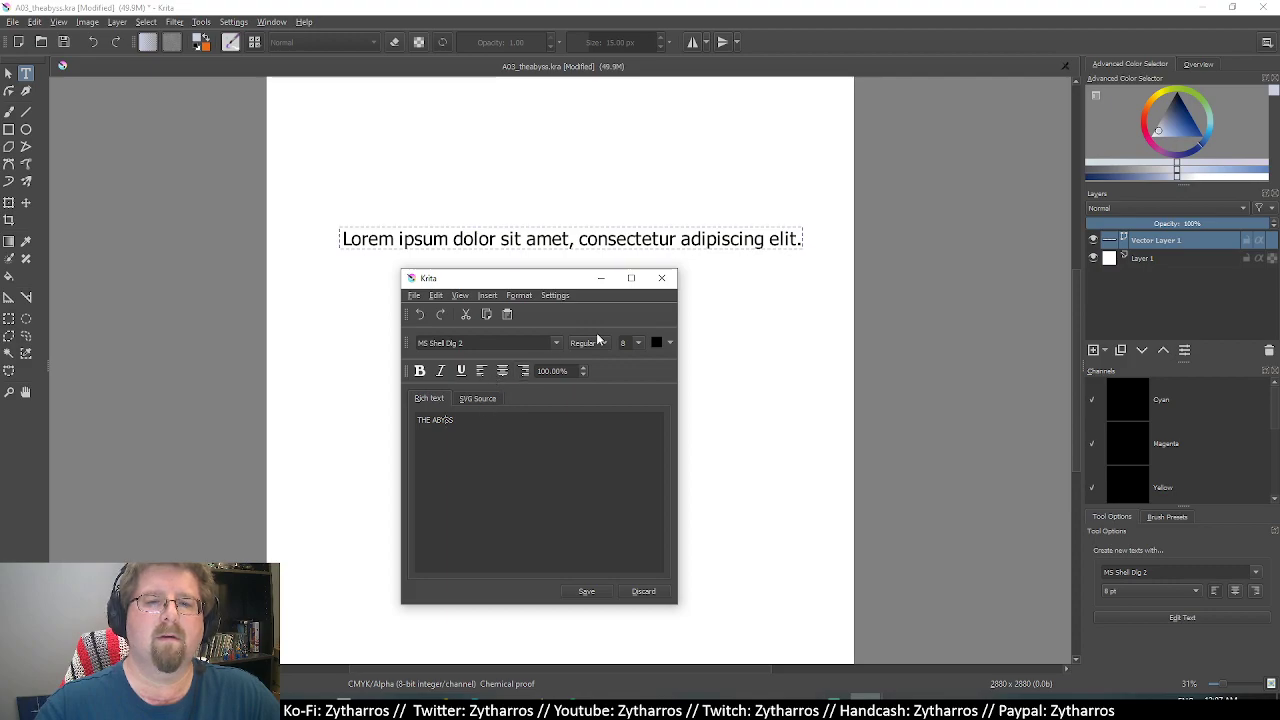
{"action": "left_click", "coordinate": [568, 296]}
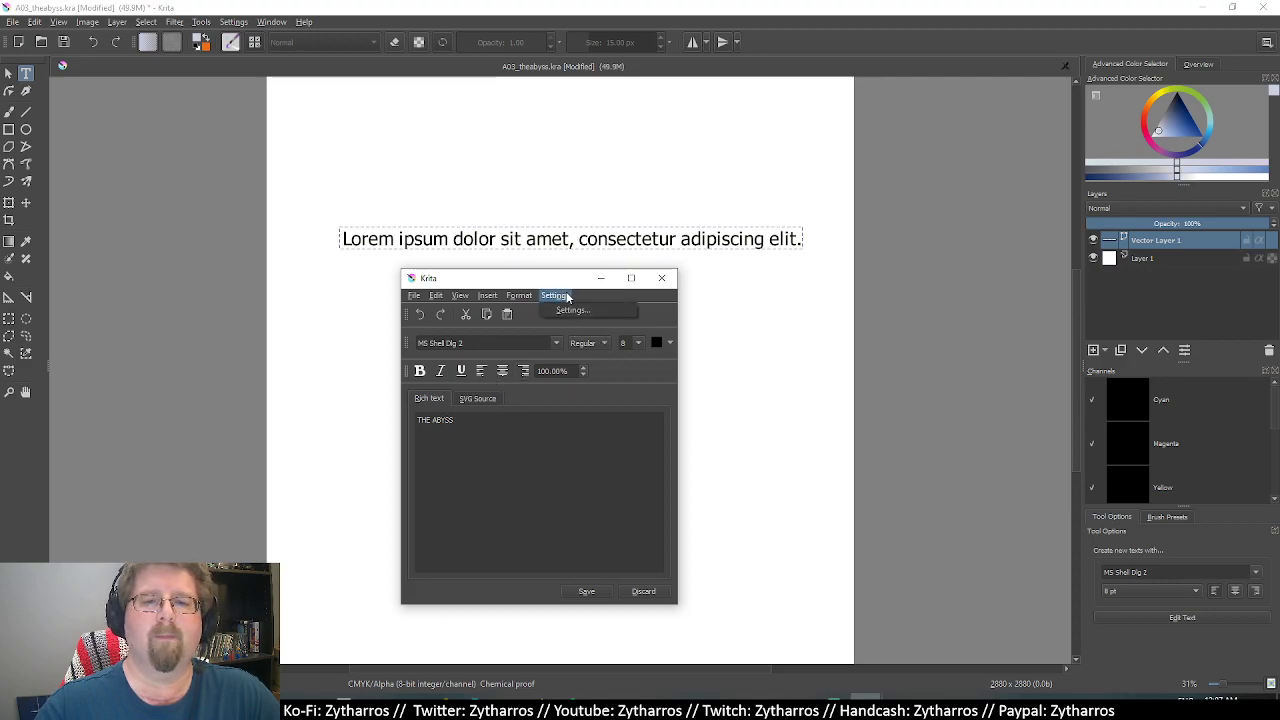
{"action": "left_click", "coordinate": [569, 310]}
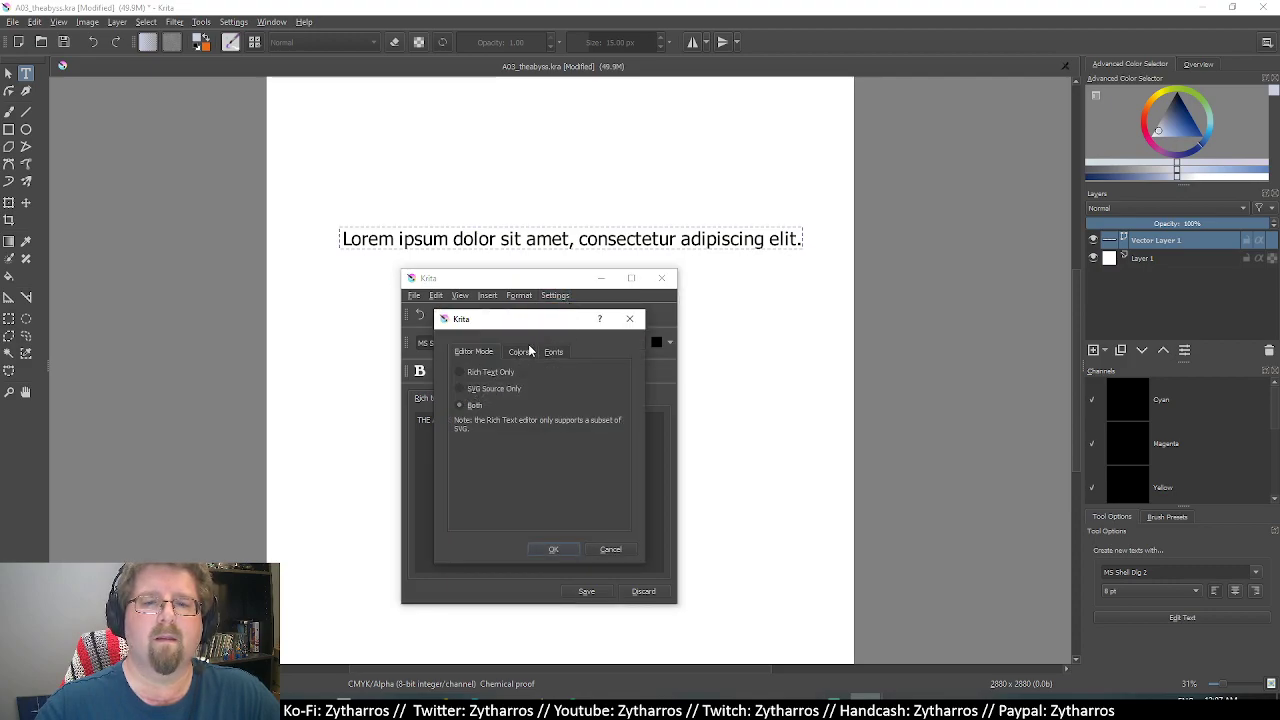
{"action": "left_click", "coordinate": [528, 351]}
{"action": "left_click", "coordinate": [565, 354]}
{"action": "left_click", "coordinate": [465, 353]}
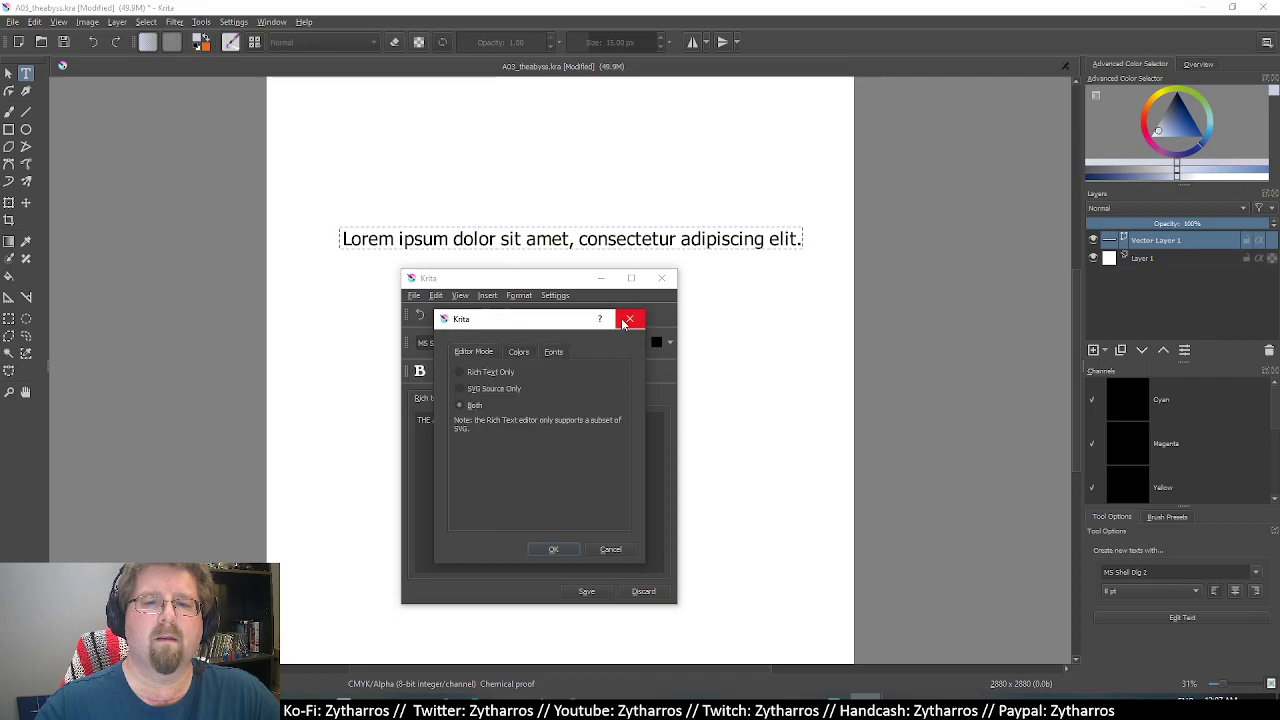
{"action": "left_click", "coordinate": [628, 320]}
{"action": "key", "text": "ctrl+a"}
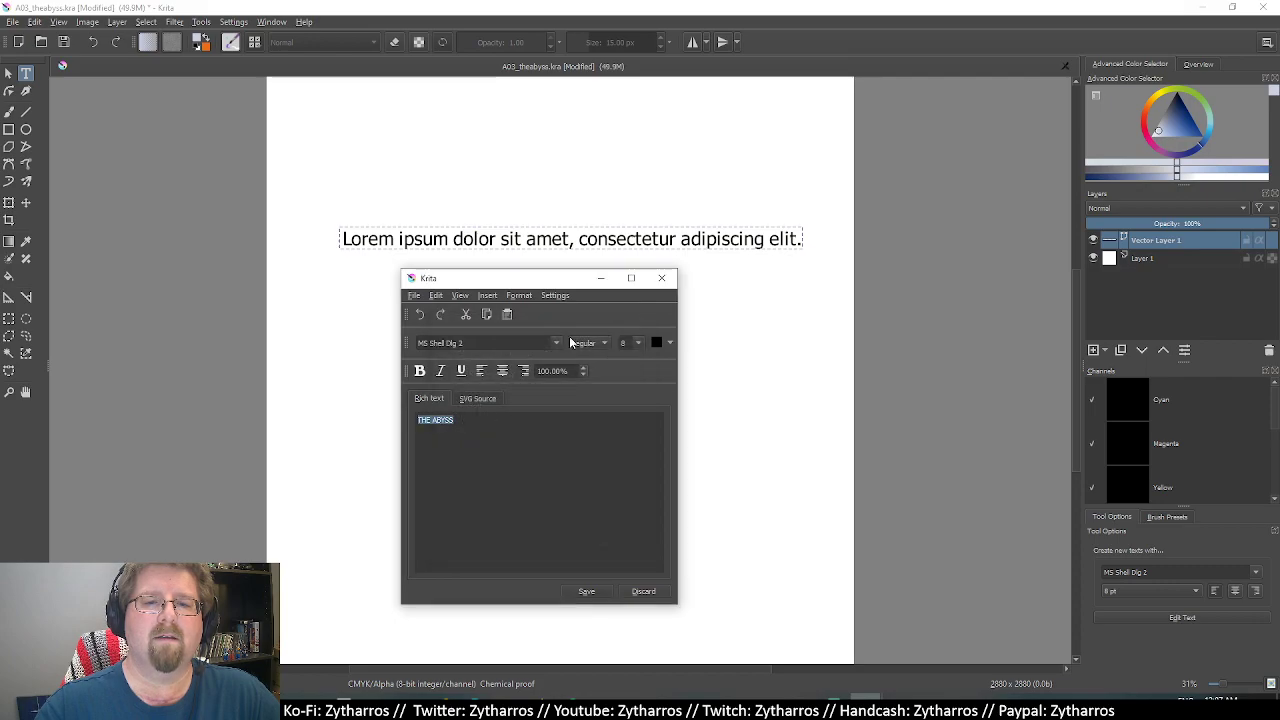
Try Franklin Gothic Book, then Felix Titling, and apply THE ABYSS to the canvas.
{"action": "left_click", "coordinate": [556, 343]}
{"action": "left_click", "coordinate": [541, 366]}
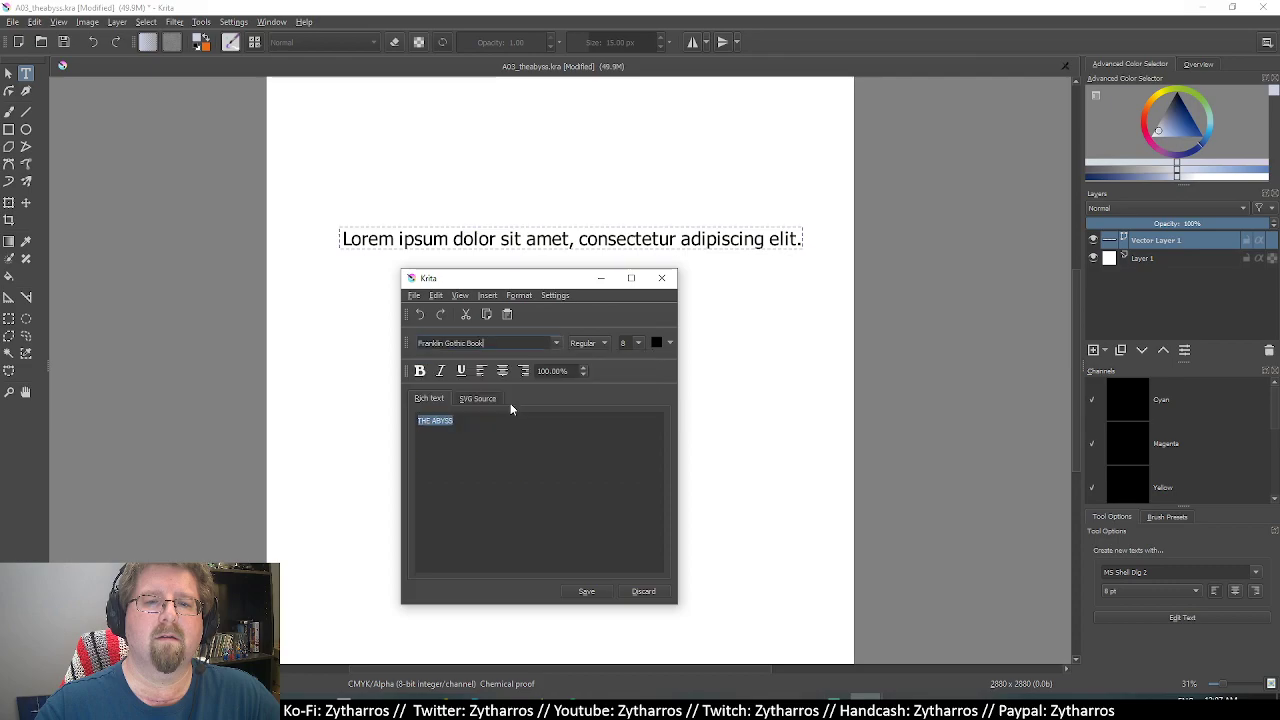
{"action": "left_click", "coordinate": [478, 418]}
{"action": "left_click", "coordinate": [556, 343]}
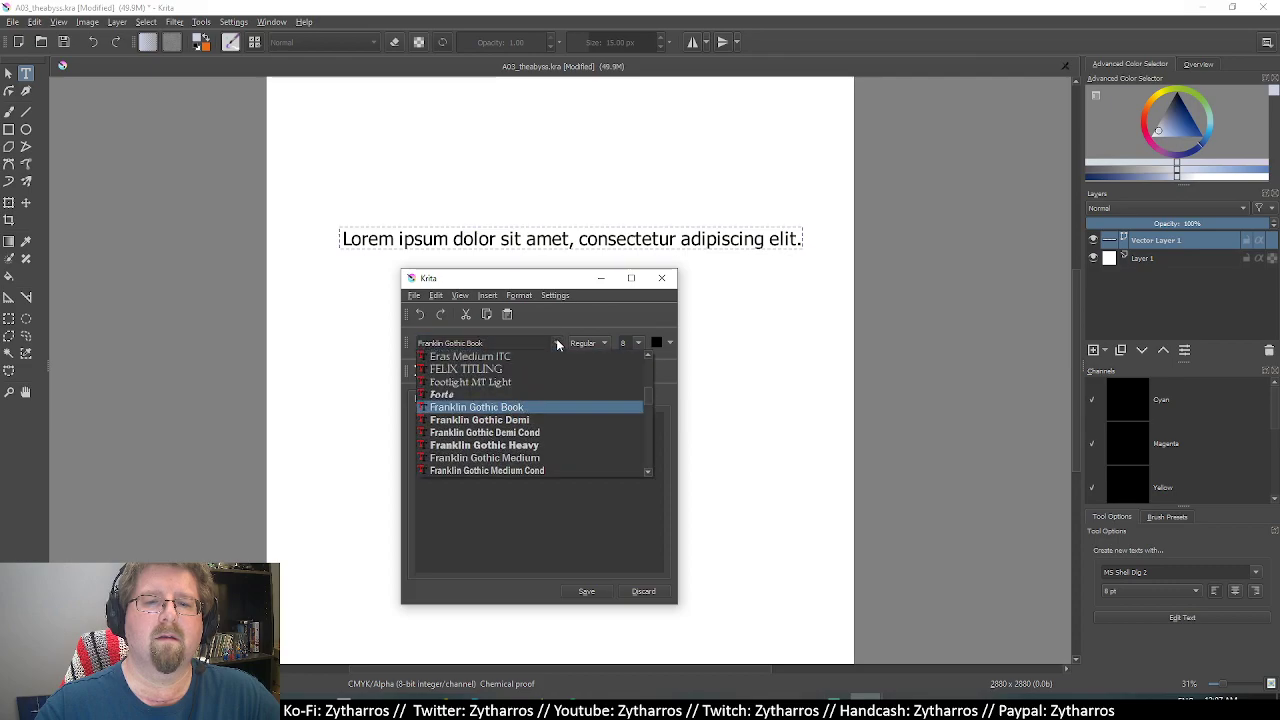
{"action": "left_click", "coordinate": [548, 370]}
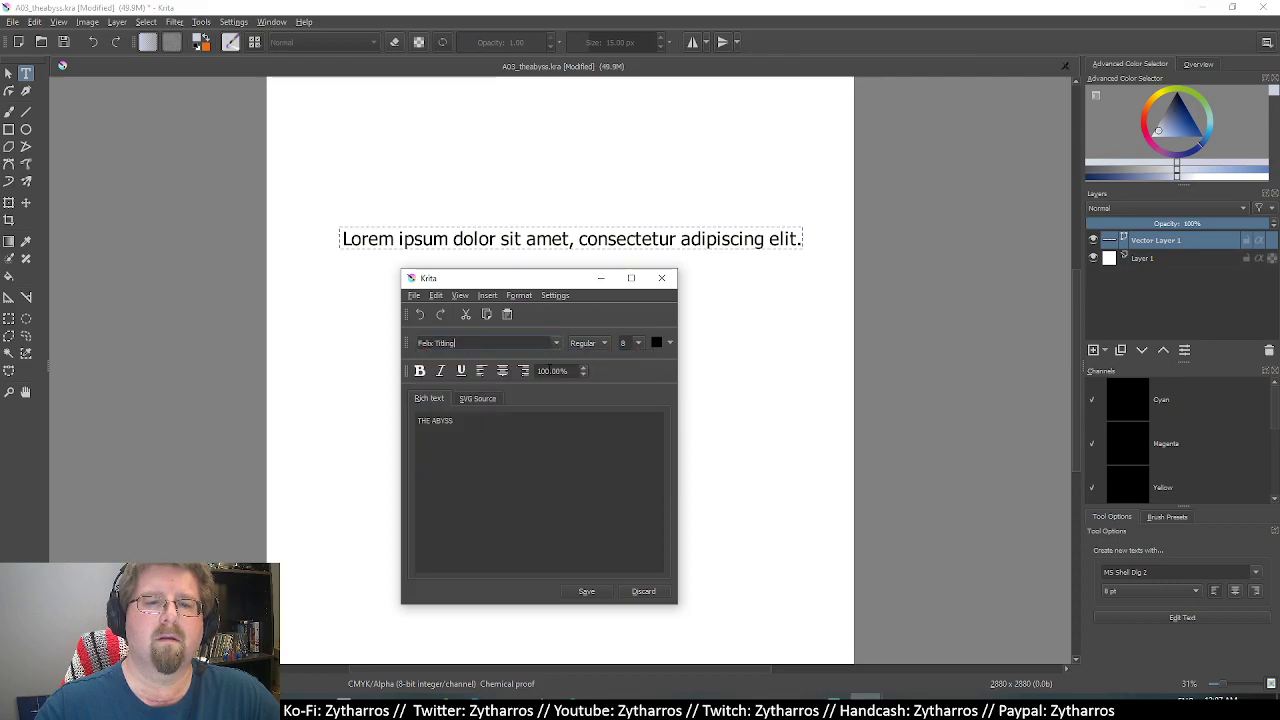
{"action": "left_click", "coordinate": [588, 591]}
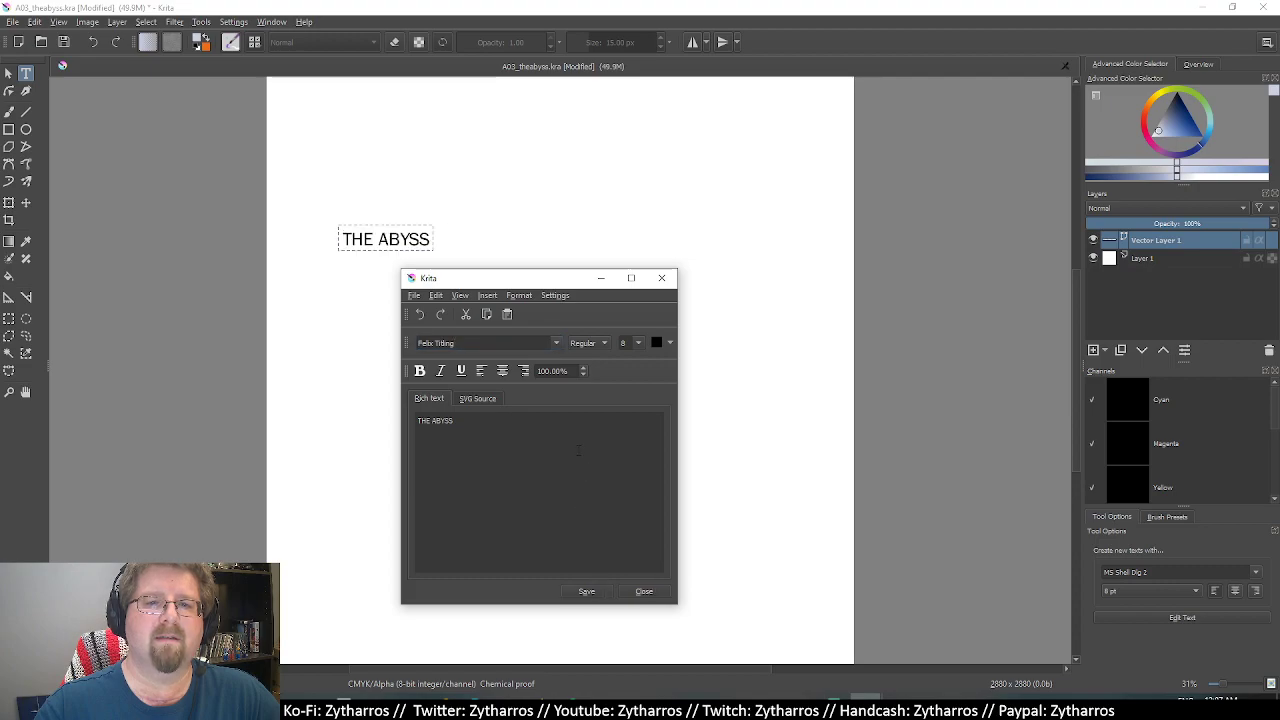
Reselect THE ABYSS, apply Felix Titling, and set its size to 48.
{"action": "left_click_drag", "start_coordinate": [525, 427], "coordinate": [353, 423]}
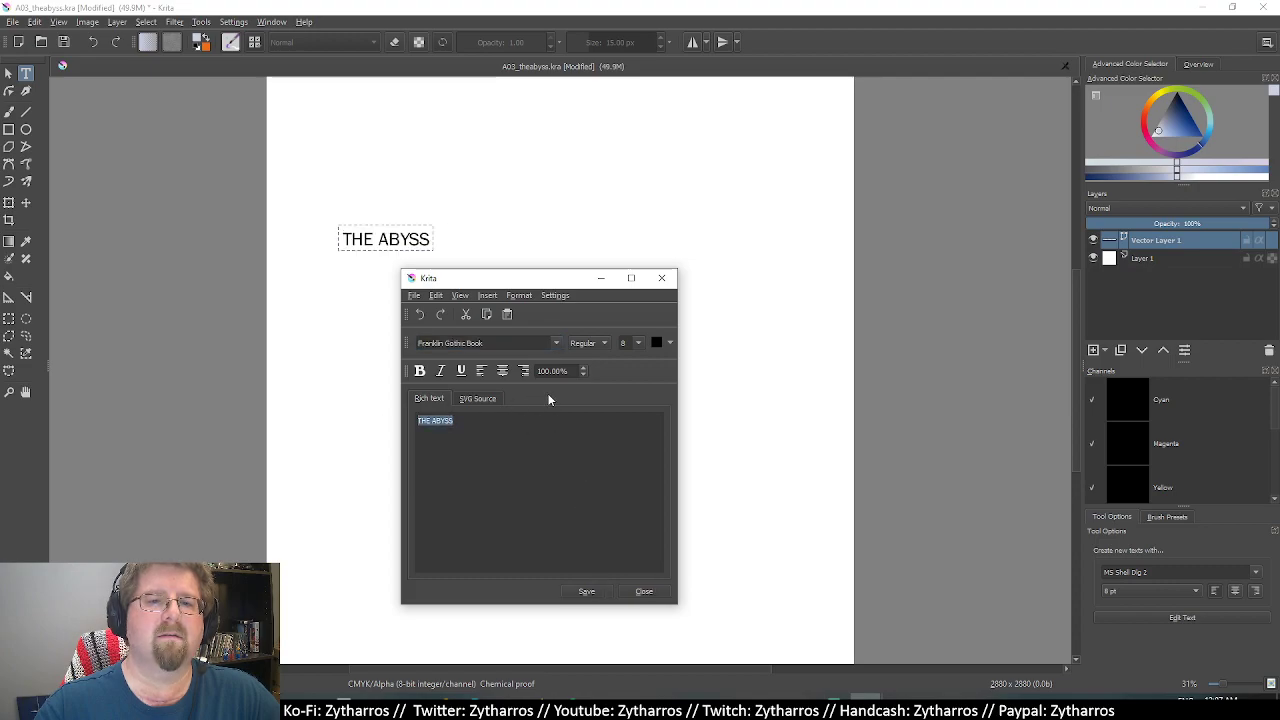
{"action": "left_click", "coordinate": [556, 343]}
{"action": "left_click", "coordinate": [455, 366]}
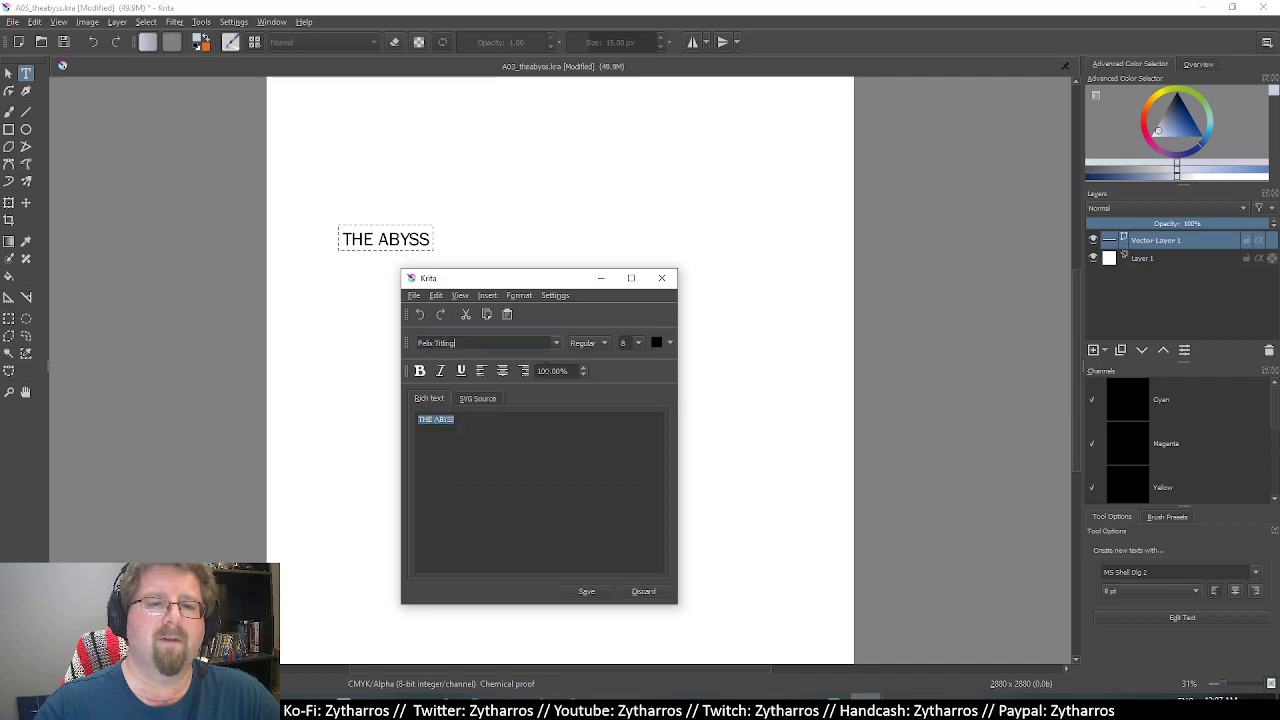
{"action": "left_click", "coordinate": [598, 592]}
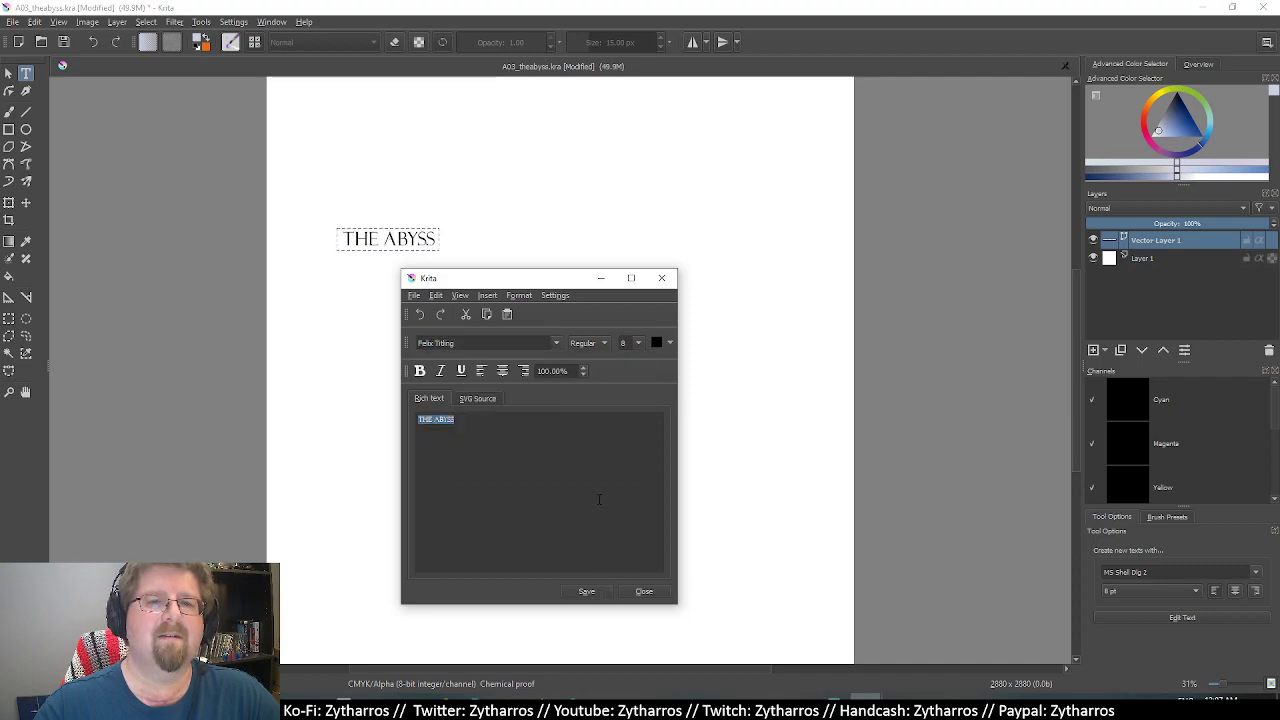
{"action": "left_click", "coordinate": [639, 343]}
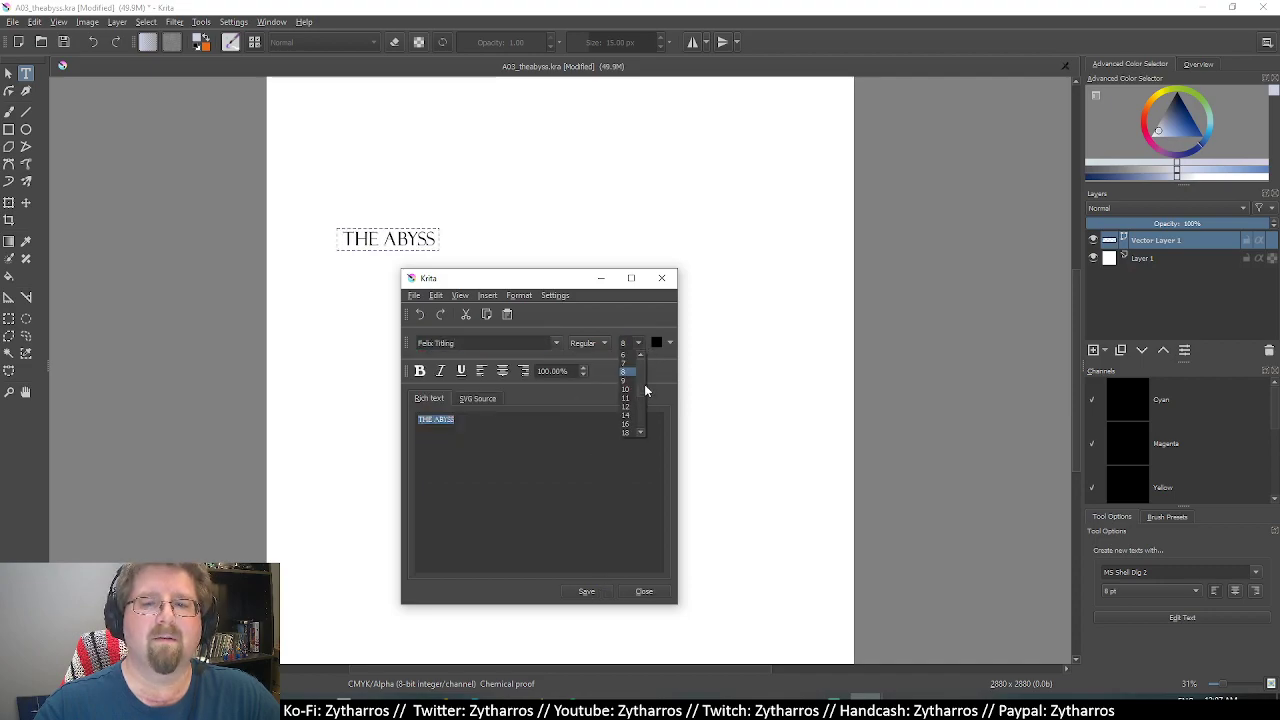
{"action": "scroll", "coordinate": [645, 390], "scroll_direction": "down", "scroll_amount": 3}
{"action": "left_click", "coordinate": [624, 424]}
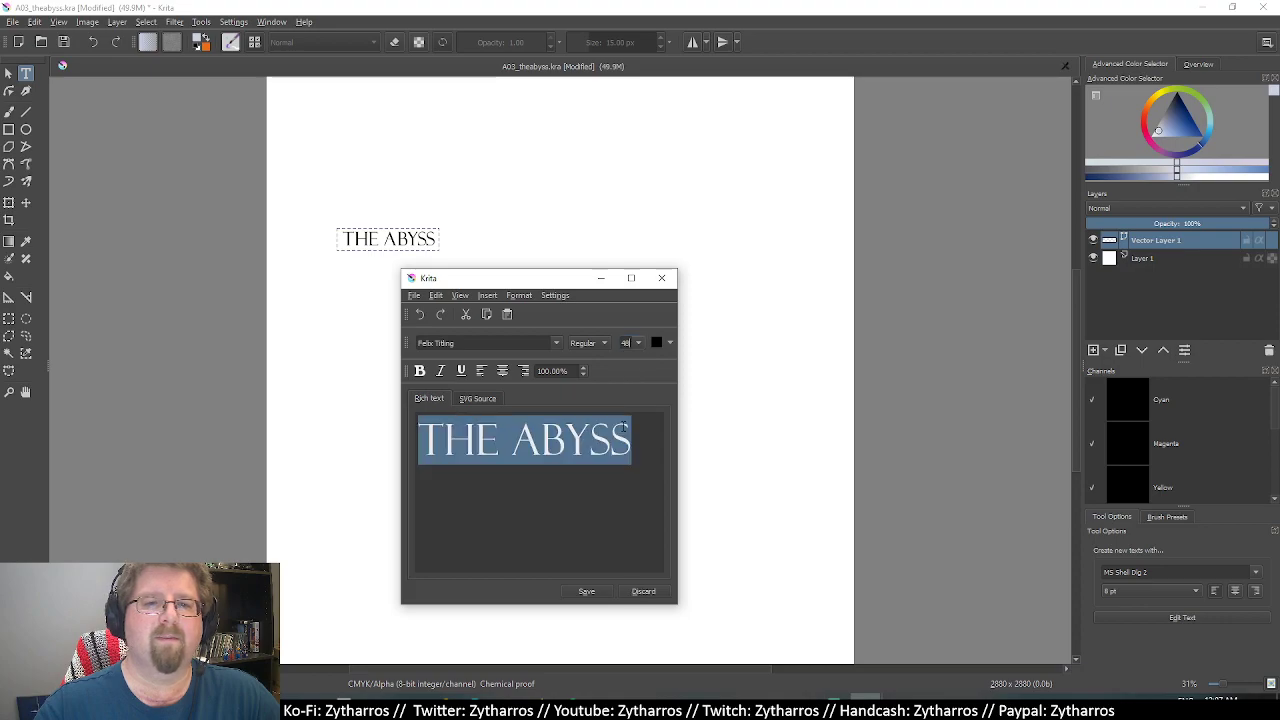
{"action": "left_click", "coordinate": [597, 593]}
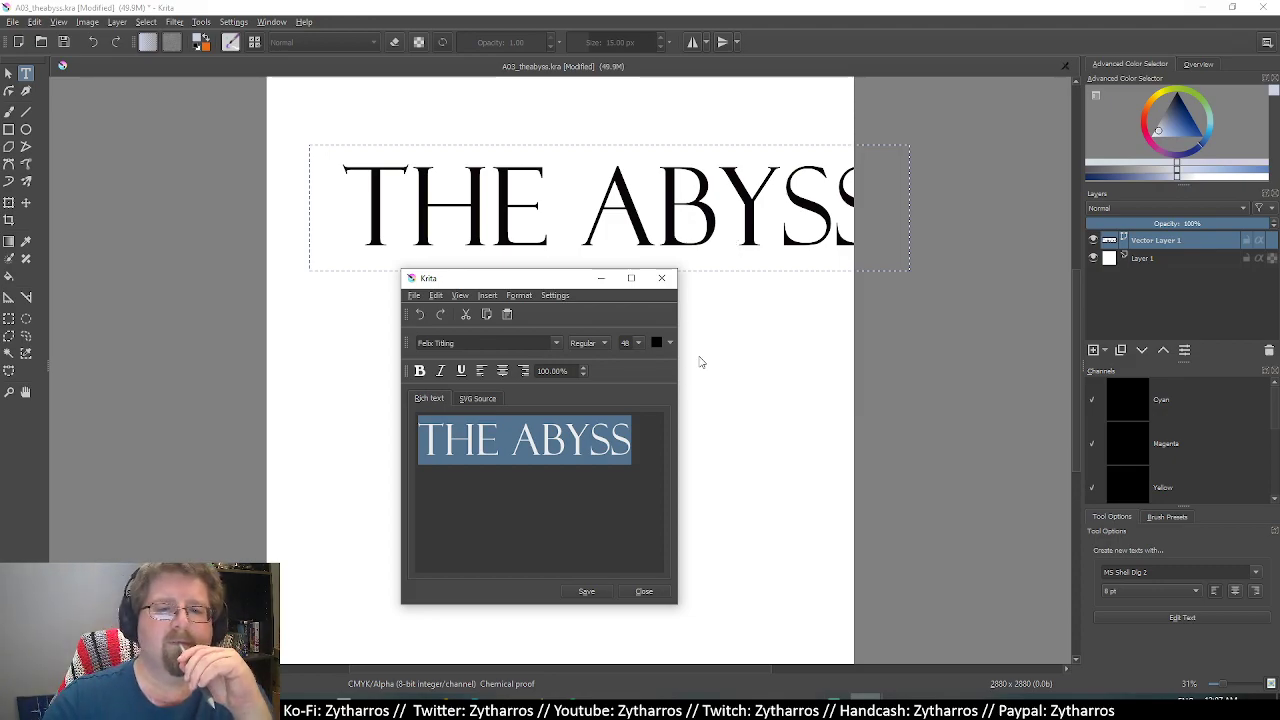
Try Harrington, then apply High Tower Text to the THE ABYSS title.
{"action": "left_click", "coordinate": [557, 343]}
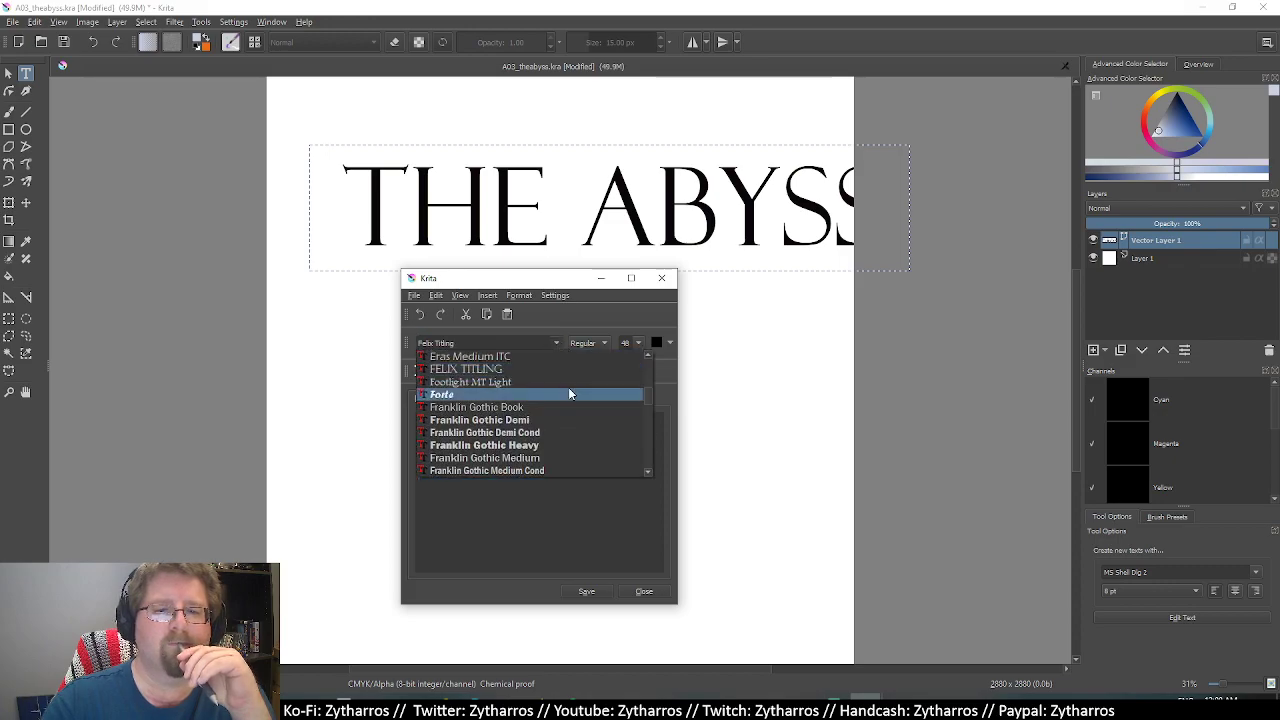
{"action": "scroll", "coordinate": [566, 394], "scroll_direction": "down", "scroll_amount": 2}
{"action": "scroll", "coordinate": [566, 394], "scroll_direction": "down", "scroll_amount": 1}
{"action": "scroll", "coordinate": [566, 398], "scroll_direction": "down", "scroll_amount": 1}
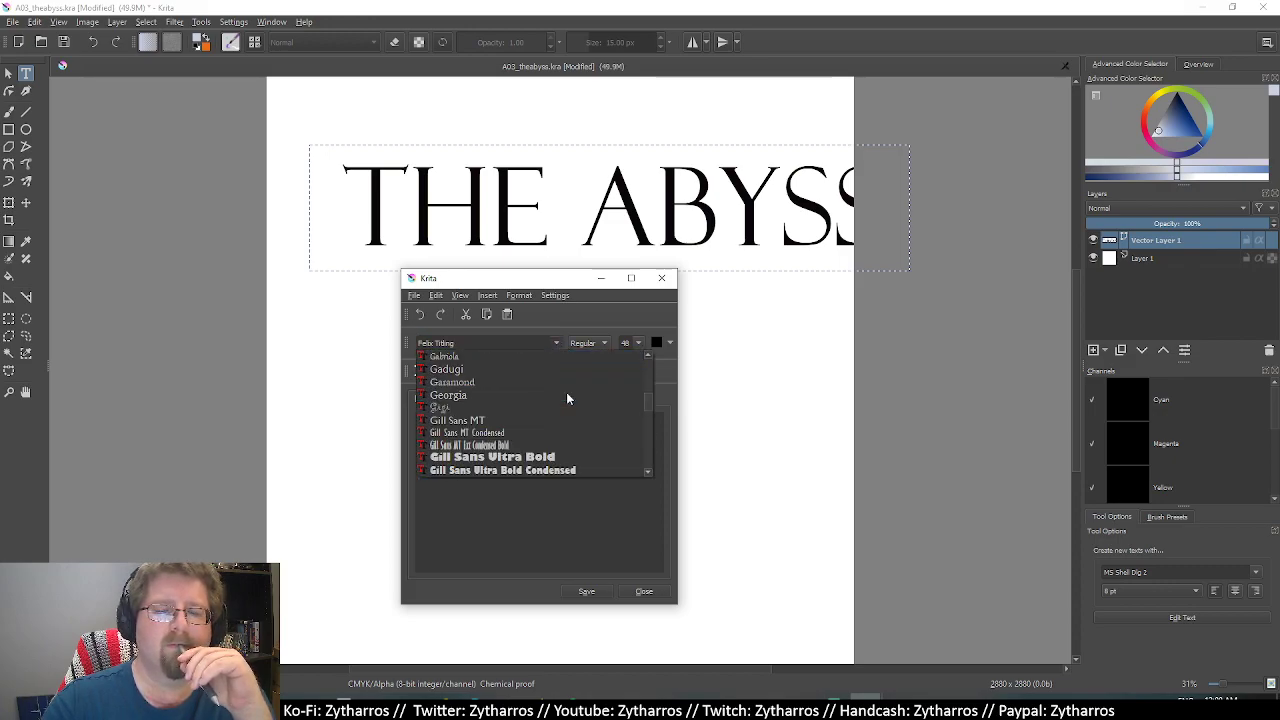
{"action": "scroll", "coordinate": [566, 398], "scroll_direction": "down", "scroll_amount": 1}
{"action": "scroll", "coordinate": [566, 397], "scroll_direction": "down", "scroll_amount": 1}
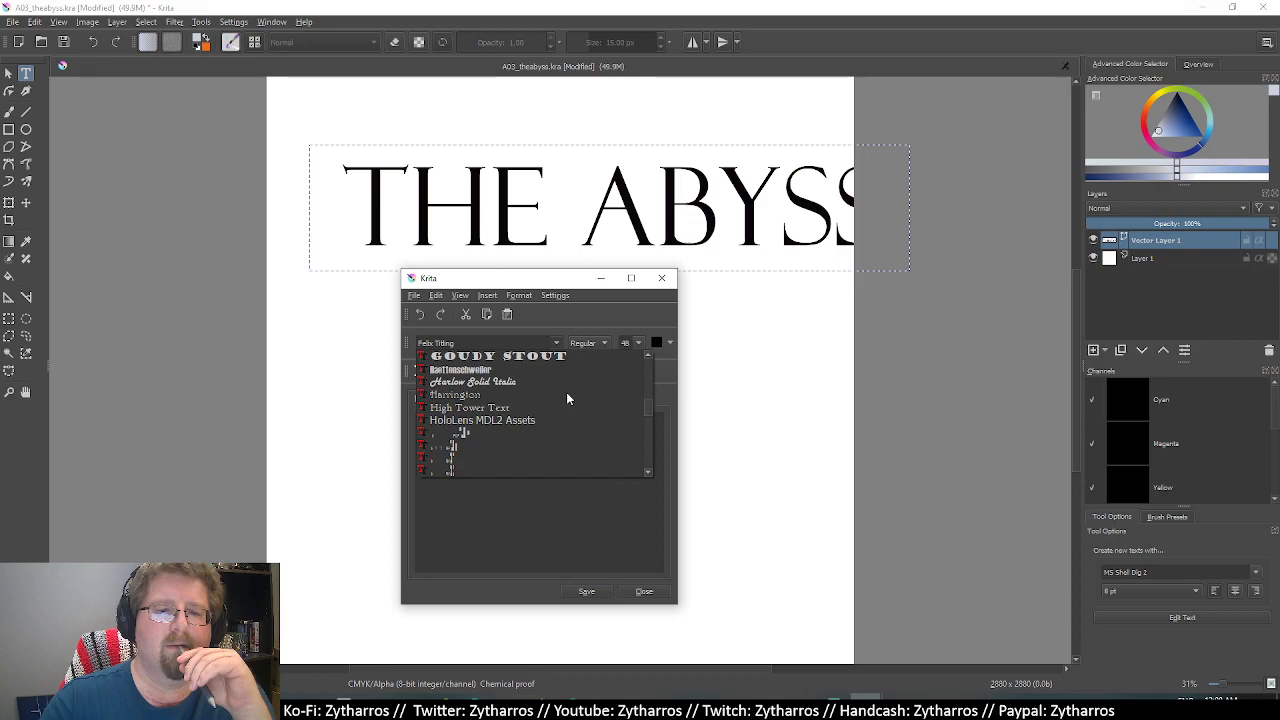
{"action": "scroll", "coordinate": [566, 397], "scroll_direction": "down", "scroll_amount": 1}
{"action": "scroll", "coordinate": [530, 395], "scroll_direction": "up", "scroll_amount": 1}
{"action": "left_click", "coordinate": [495, 395]}
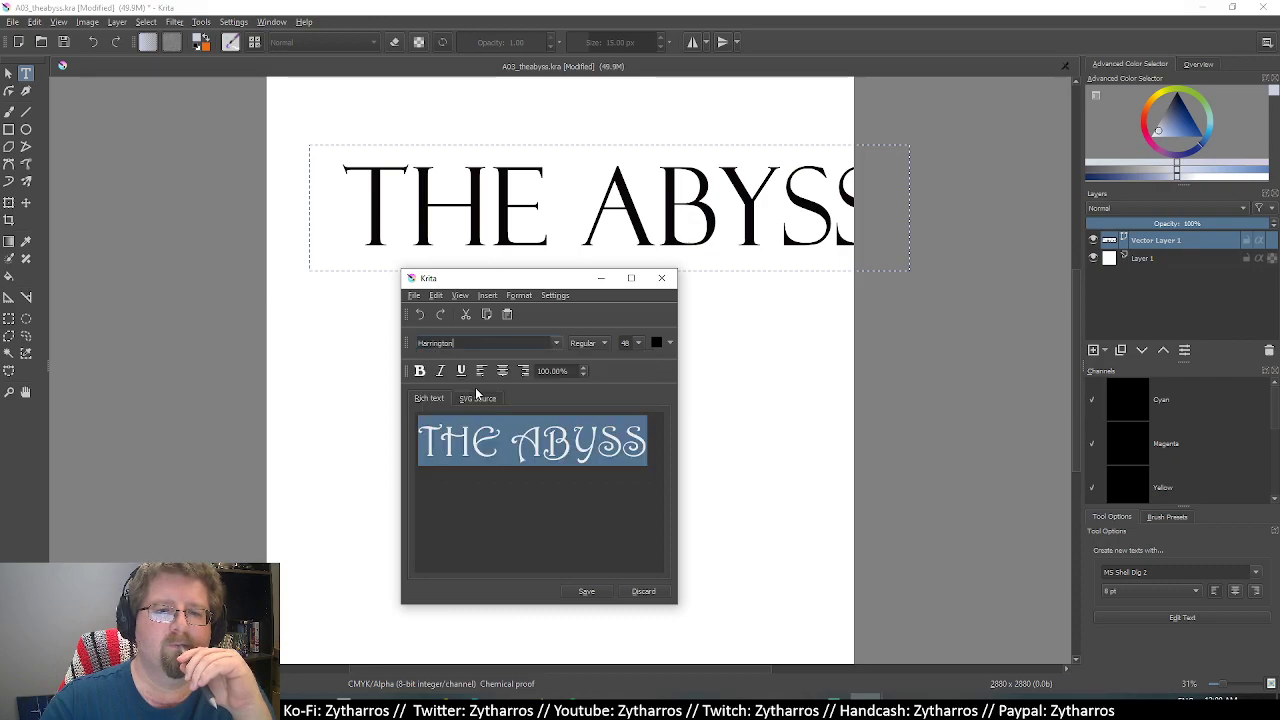
{"action": "left_click", "coordinate": [500, 343]}
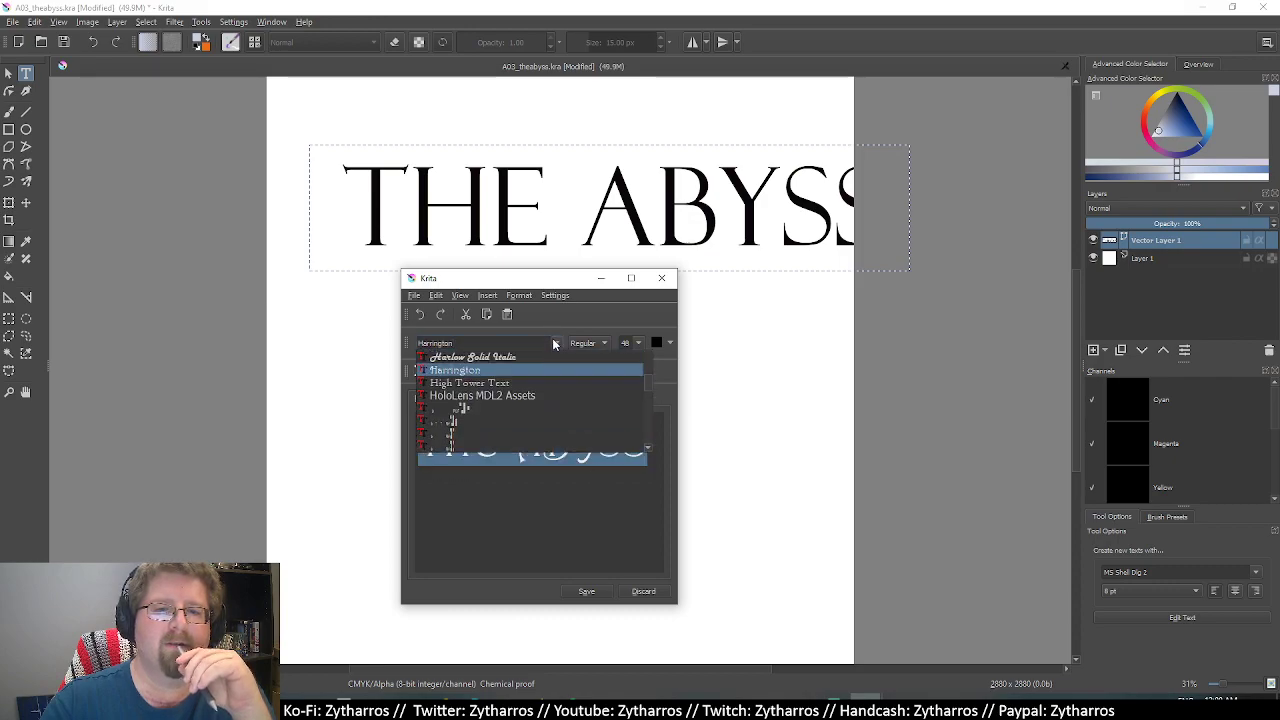
{"action": "left_click", "coordinate": [563, 408]}
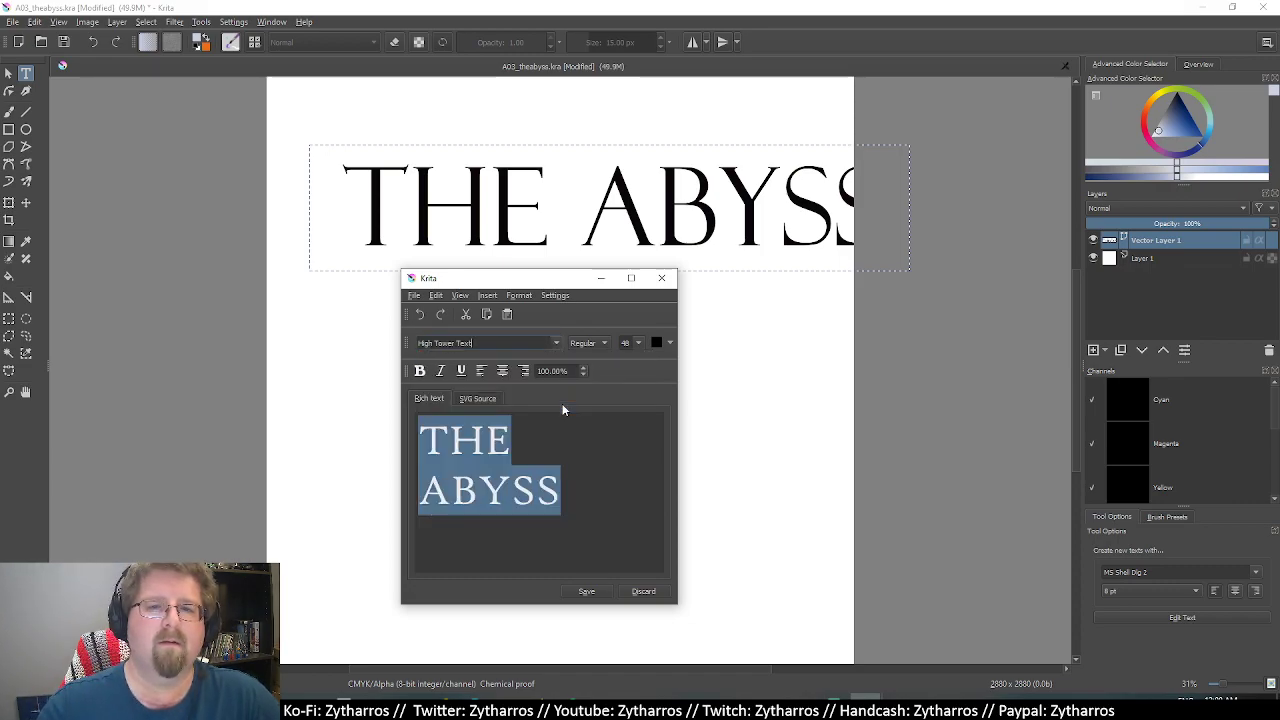
{"action": "left_click", "coordinate": [581, 589]}
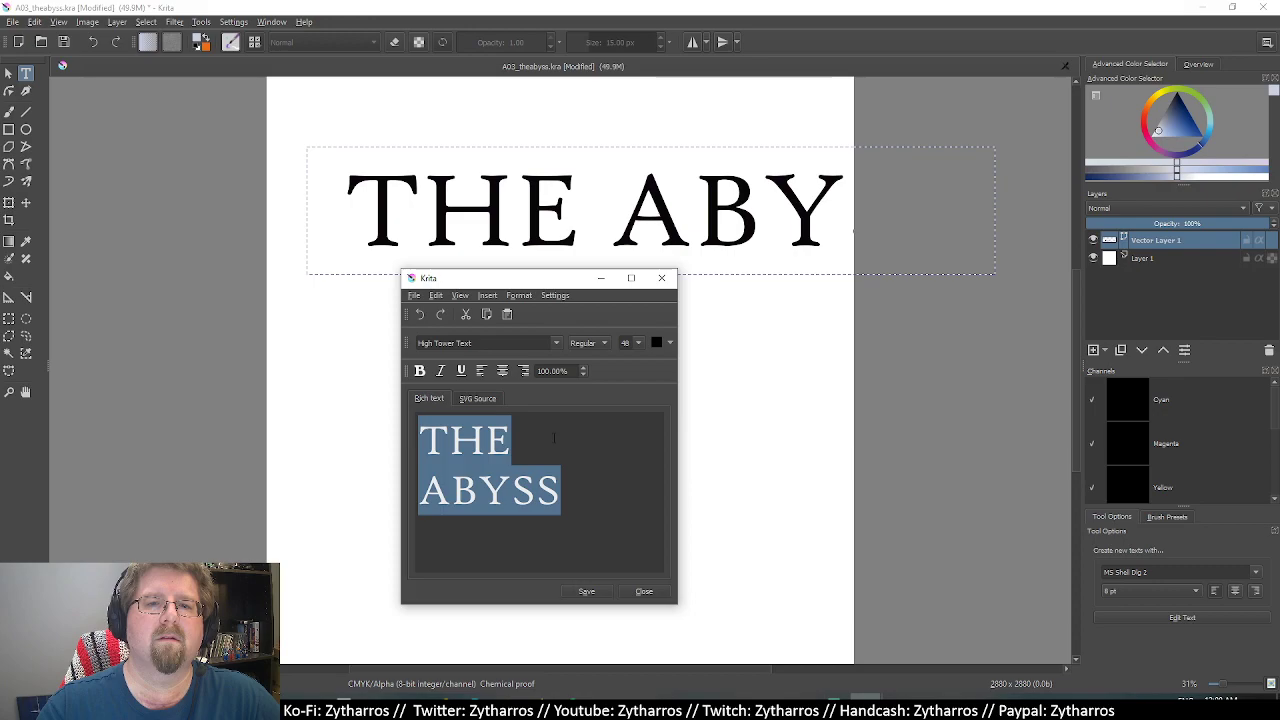
Apply Imprint MT Shadow to the THE ABYSS title on the canvas.
{"action": "left_click", "coordinate": [549, 344]}
{"action": "scroll", "coordinate": [554, 417], "scroll_direction": "down", "scroll_amount": 3}
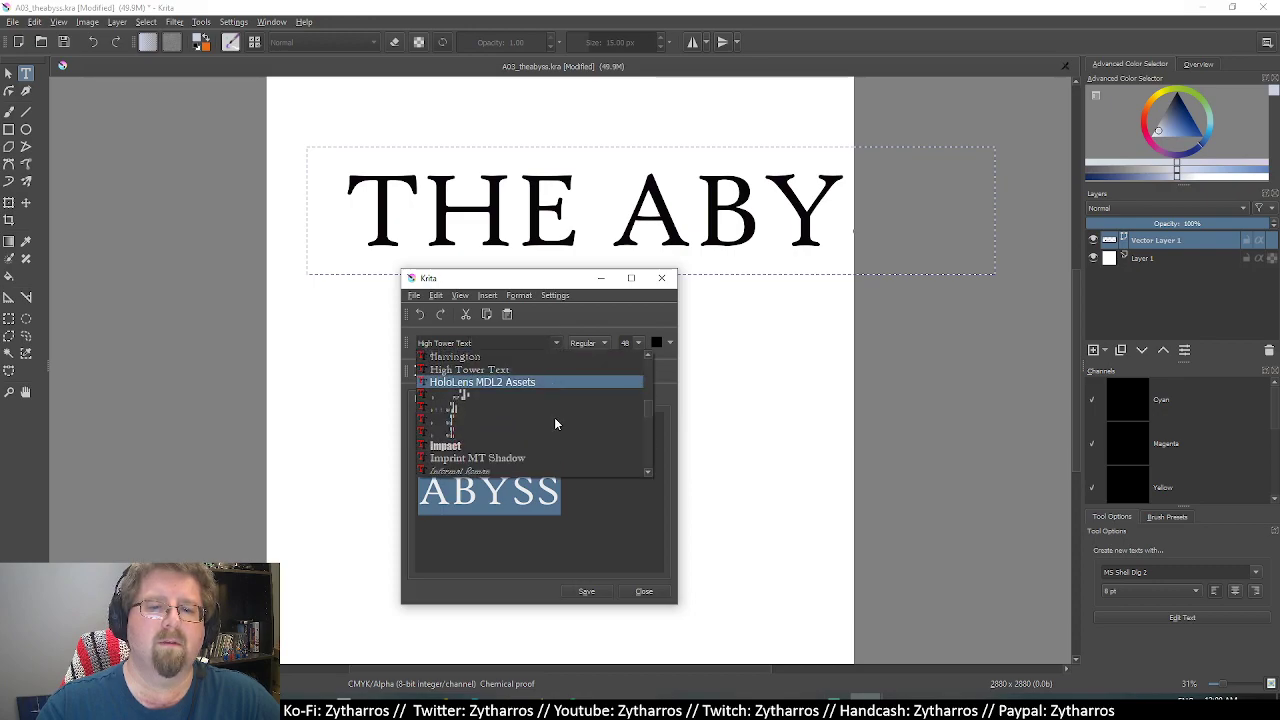
{"action": "scroll", "coordinate": [554, 417], "scroll_direction": "down", "scroll_amount": 2}
{"action": "left_click", "coordinate": [542, 376]}
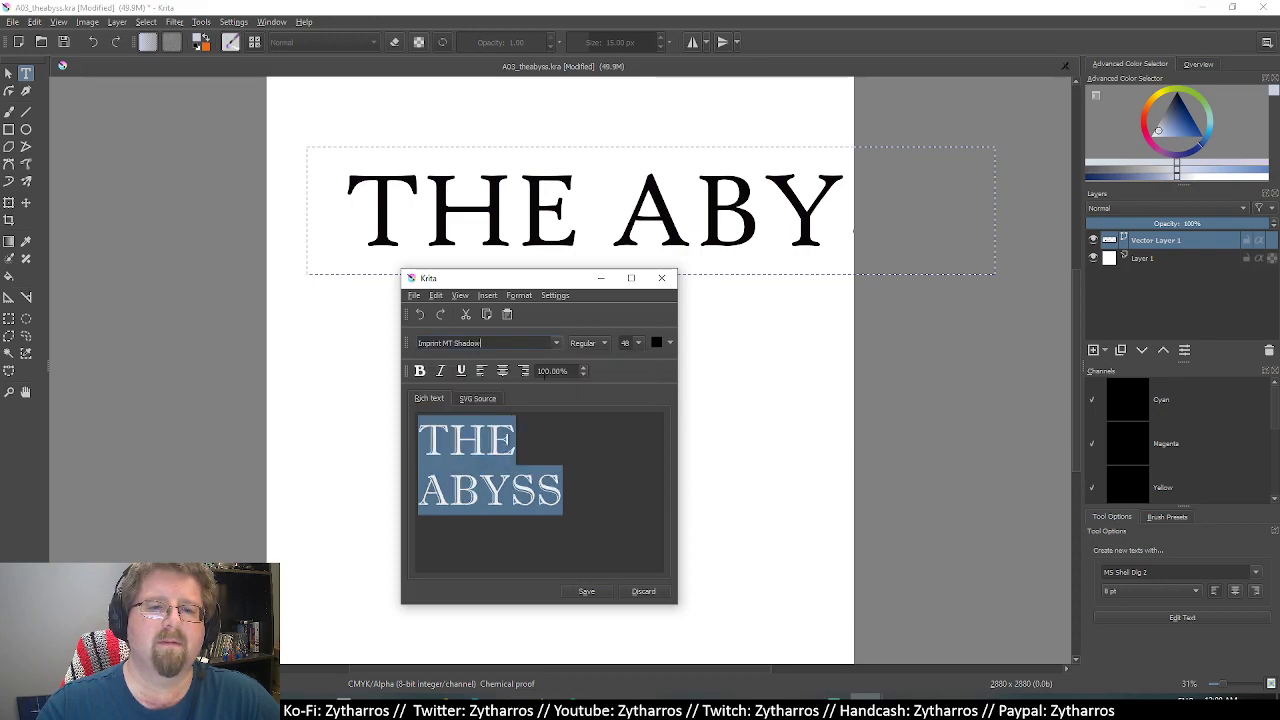
{"action": "left_click", "coordinate": [588, 592]}
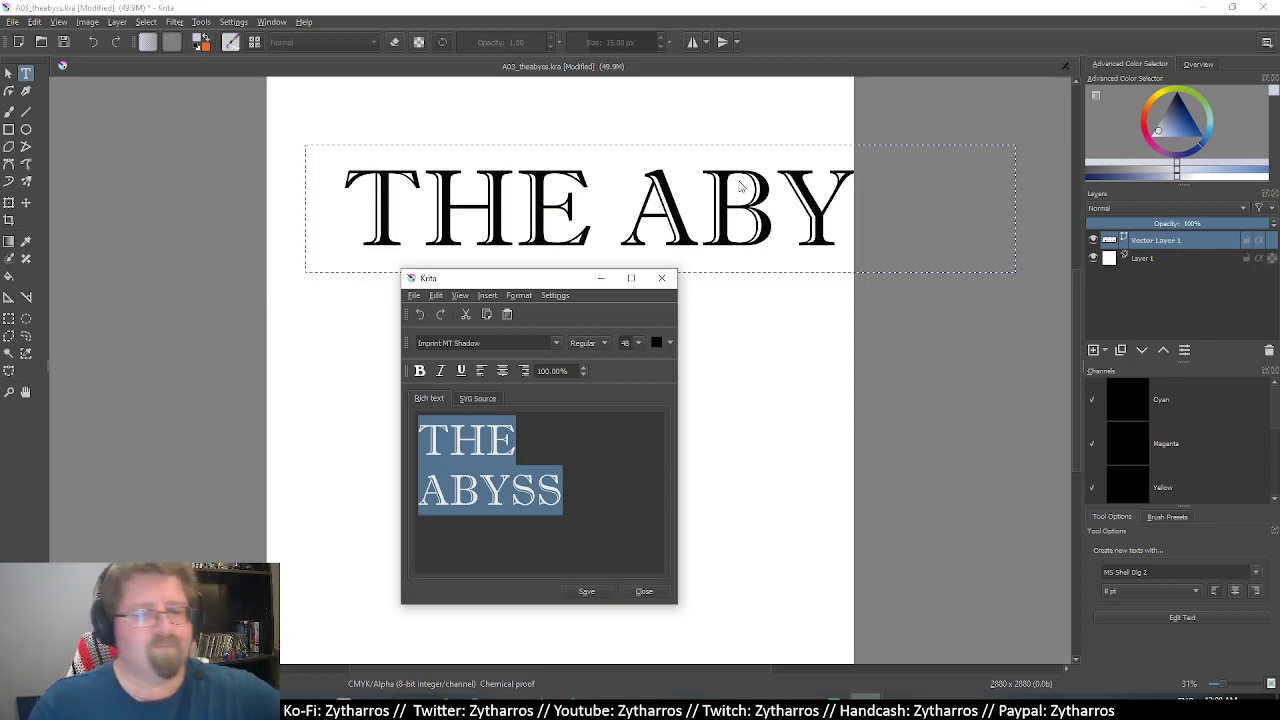
Try Javanese Text, then Monotype Corsiva, on the THE ABYSS canvas title.
{"action": "left_click", "coordinate": [556, 343]}
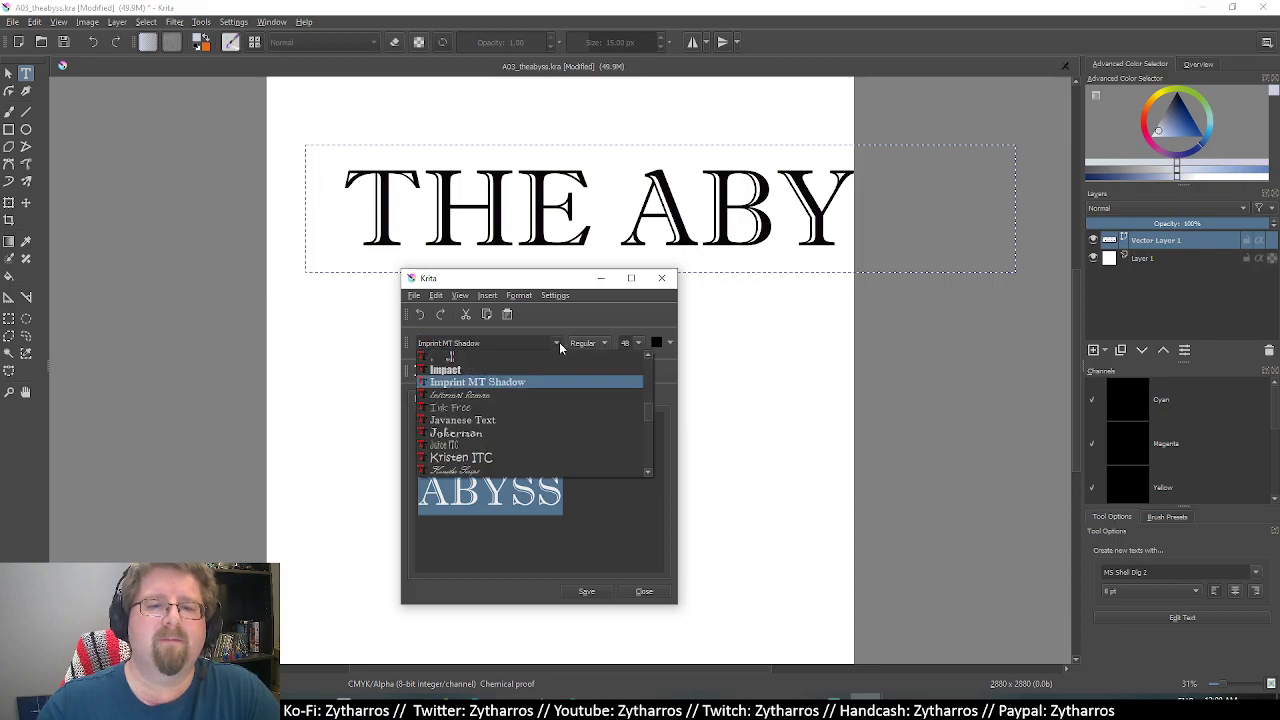
{"action": "left_click", "coordinate": [577, 419]}
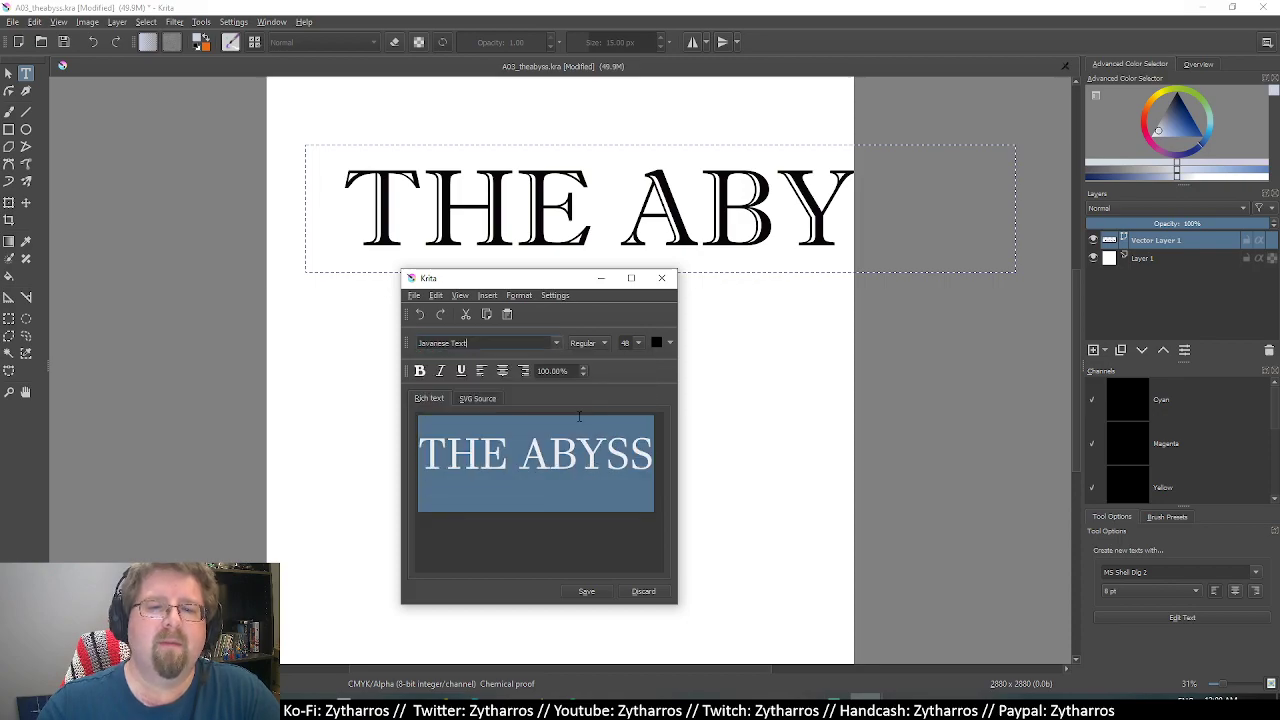
{"action": "left_click", "coordinate": [585, 592]}
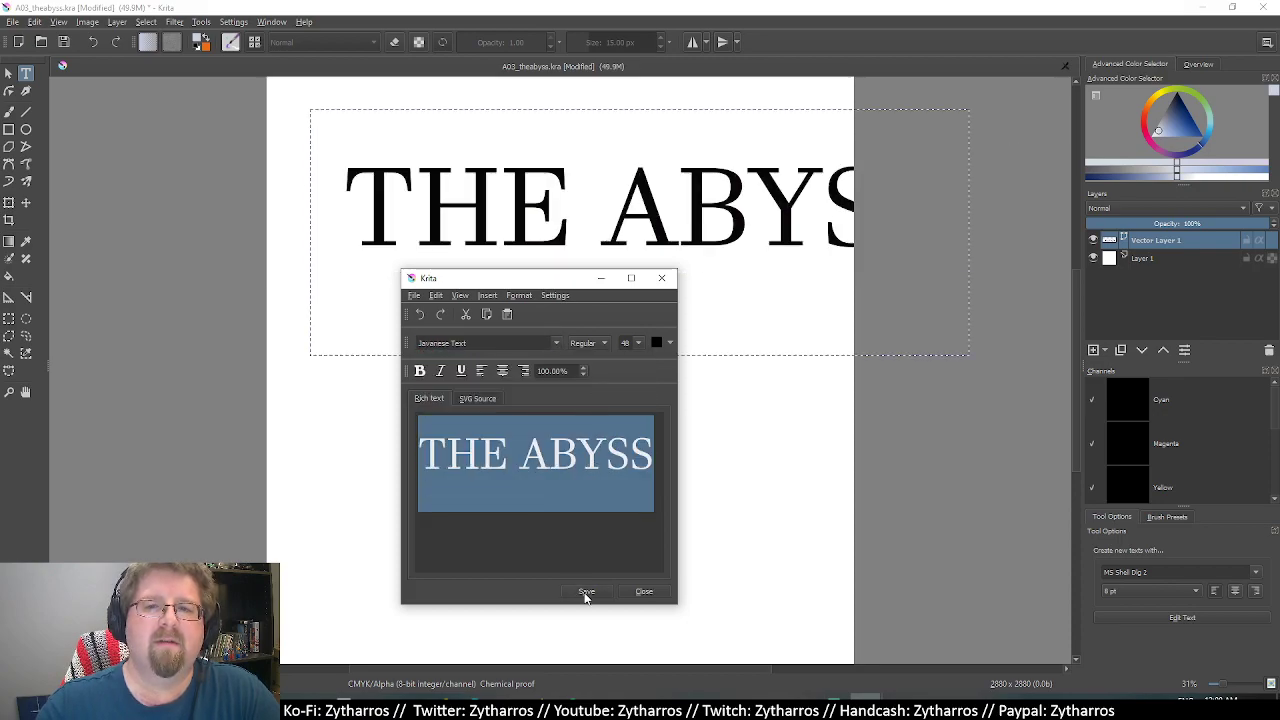
{"action": "left_click", "coordinate": [558, 342]}
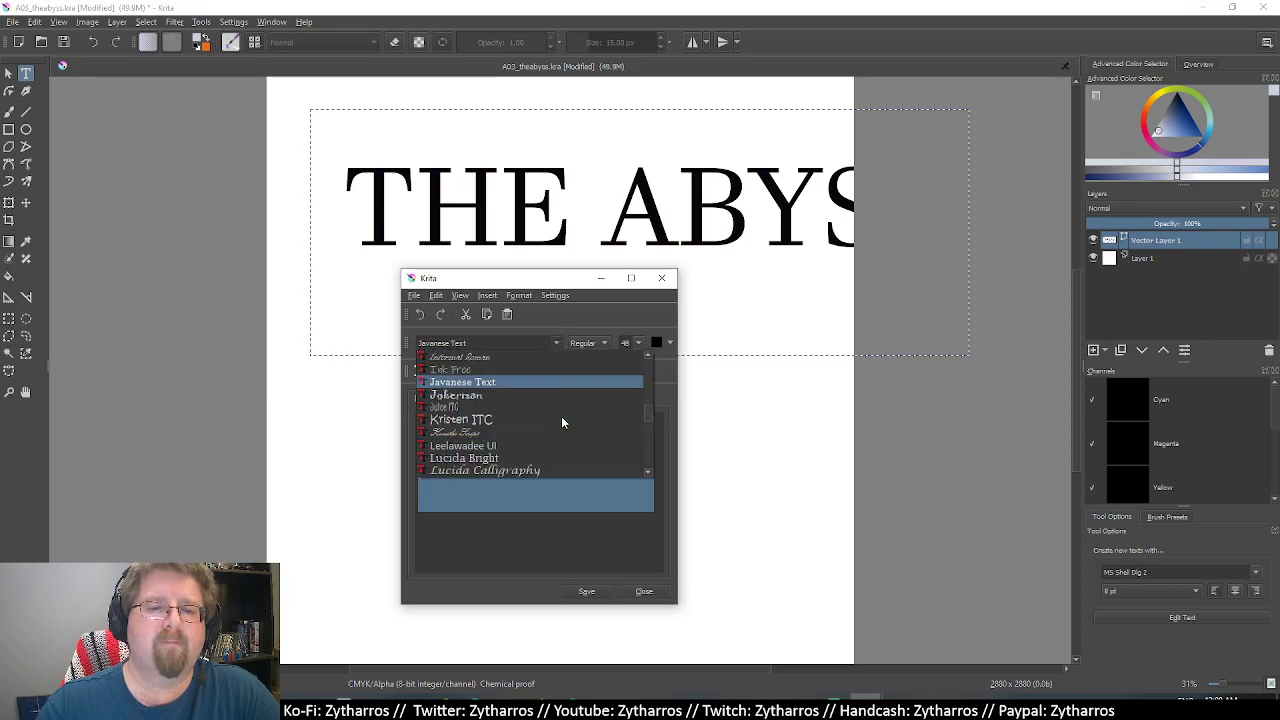
{"action": "scroll", "coordinate": [561, 420], "scroll_direction": "down", "scroll_amount": 1}
{"action": "scroll", "coordinate": [561, 420], "scroll_direction": "down", "scroll_amount": 1}
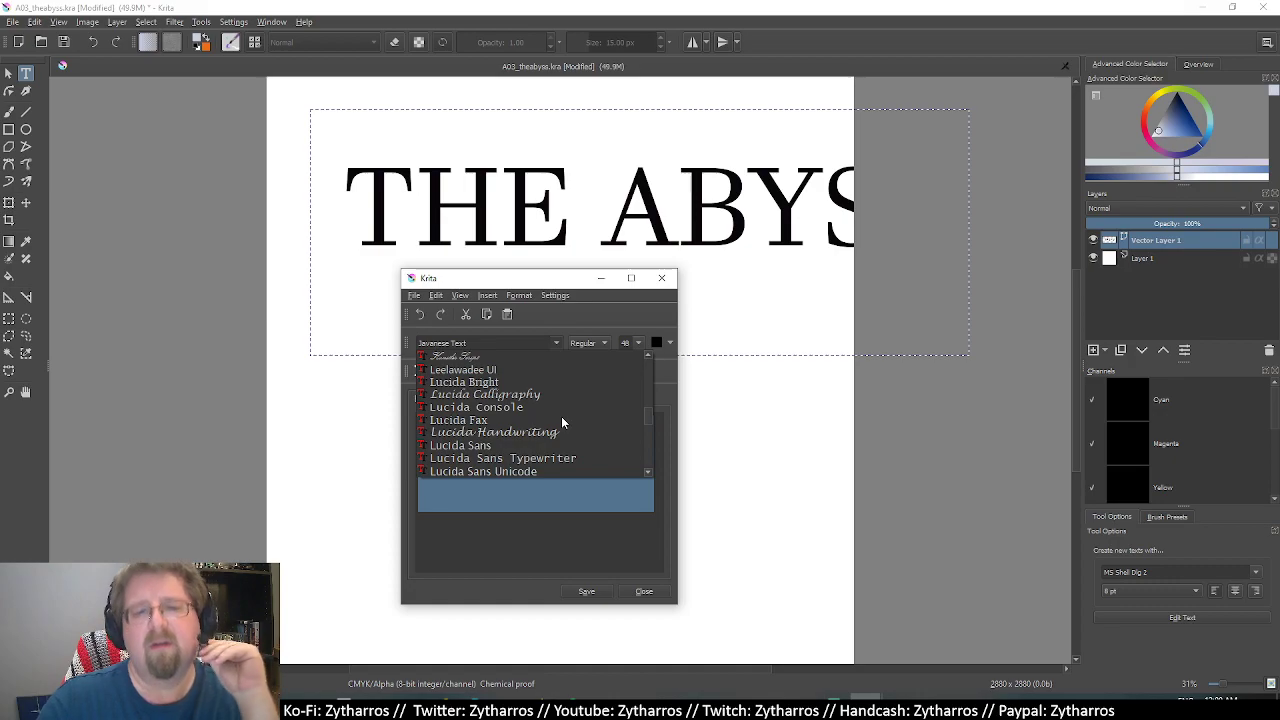
{"action": "scroll", "coordinate": [561, 420], "scroll_direction": "down", "scroll_amount": 1}
{"action": "scroll", "coordinate": [563, 421], "scroll_direction": "down", "scroll_amount": 1}
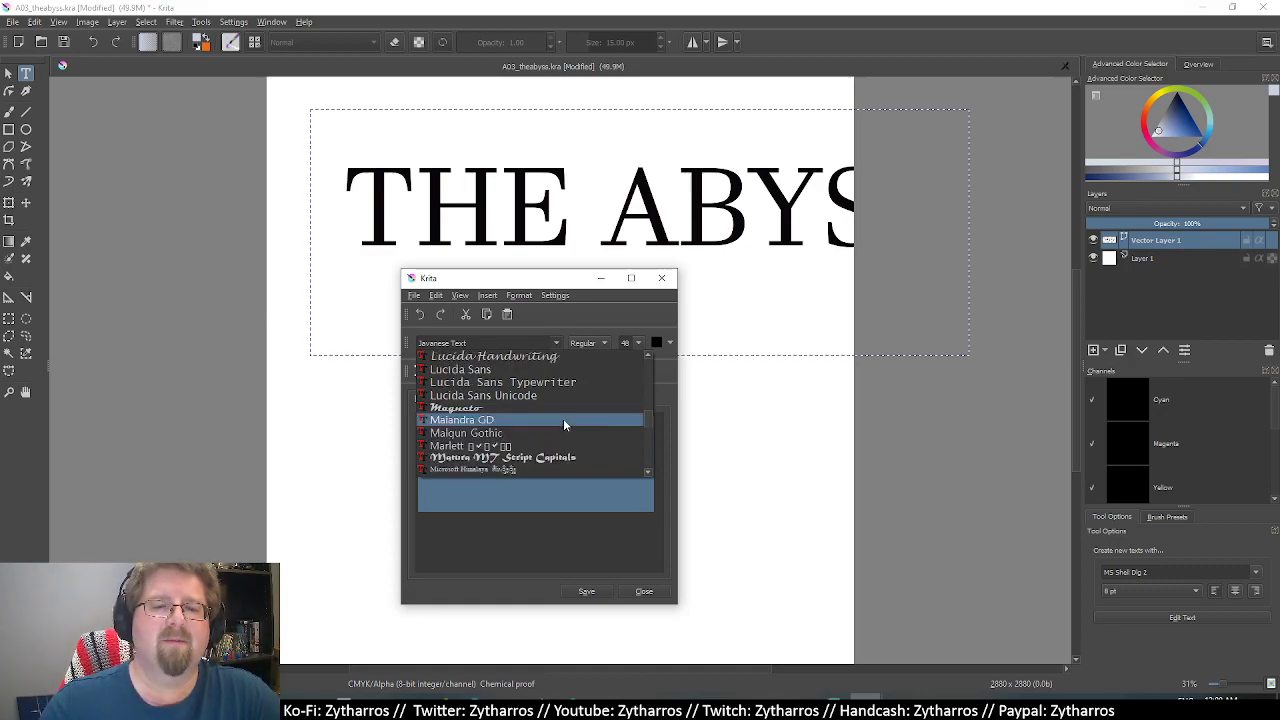
{"action": "scroll", "coordinate": [618, 421], "scroll_direction": "down", "scroll_amount": 1}
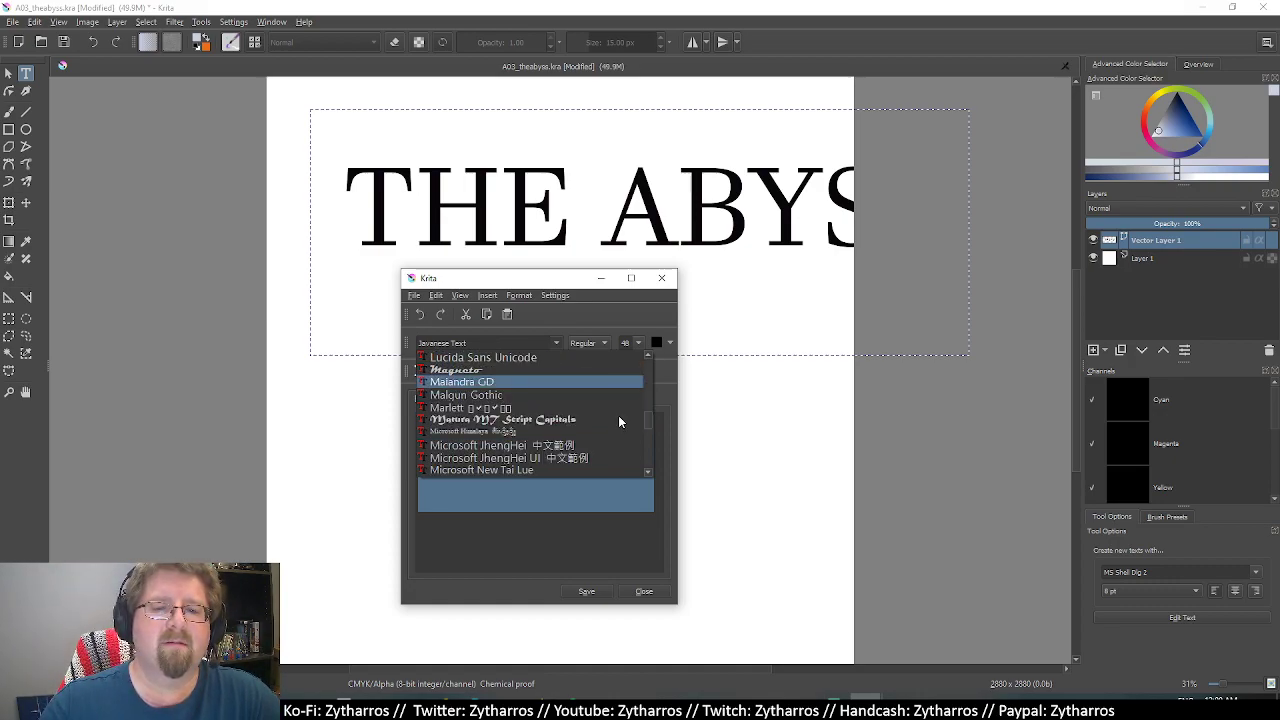
{"action": "scroll", "coordinate": [618, 421], "scroll_direction": "down", "scroll_amount": 2}
{"action": "scroll", "coordinate": [618, 421], "scroll_direction": "down", "scroll_amount": 1}
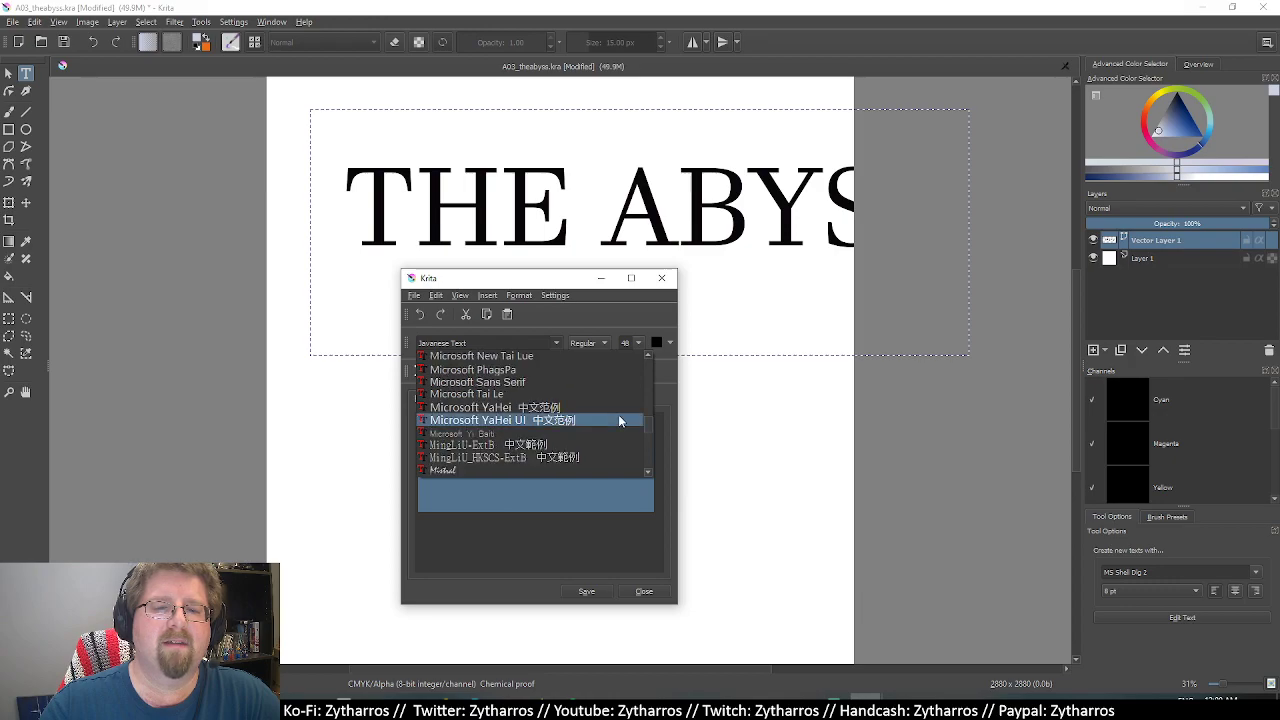
{"action": "scroll", "coordinate": [618, 421], "scroll_direction": "down", "scroll_amount": 1}
{"action": "scroll", "coordinate": [618, 421], "scroll_direction": "down", "scroll_amount": 2}
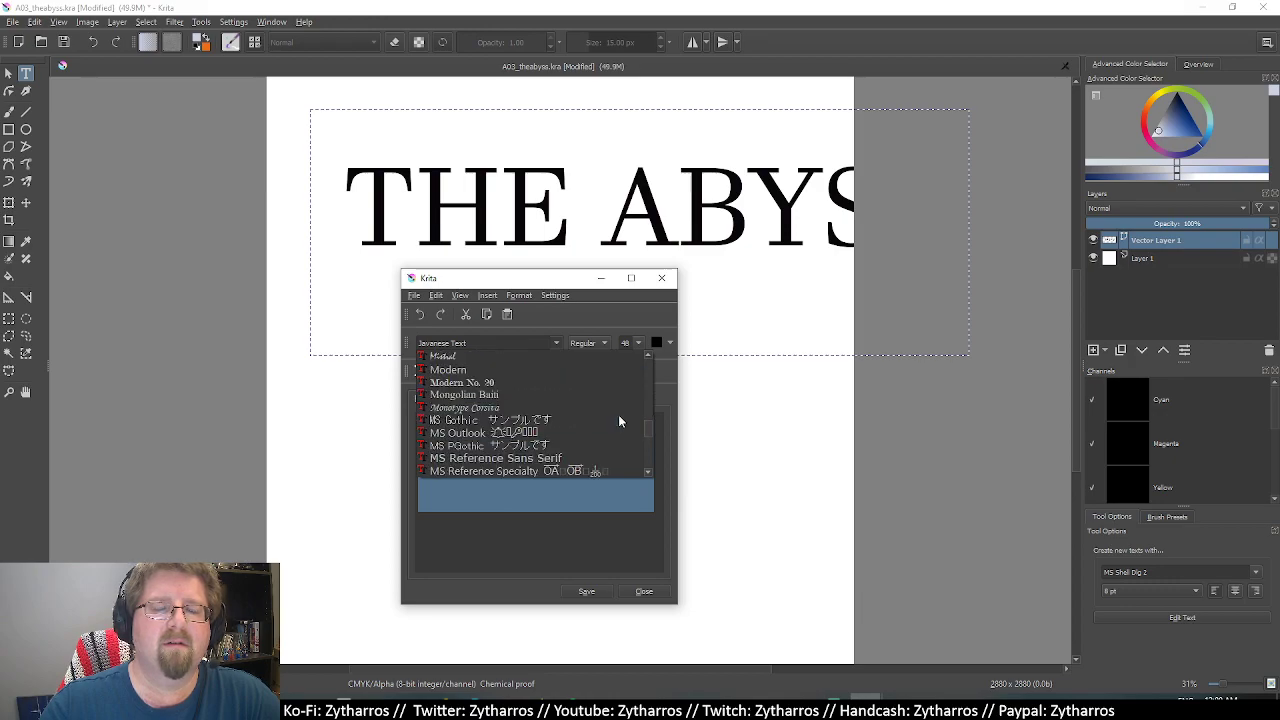
{"action": "scroll", "coordinate": [618, 421], "scroll_direction": "down", "scroll_amount": 1}
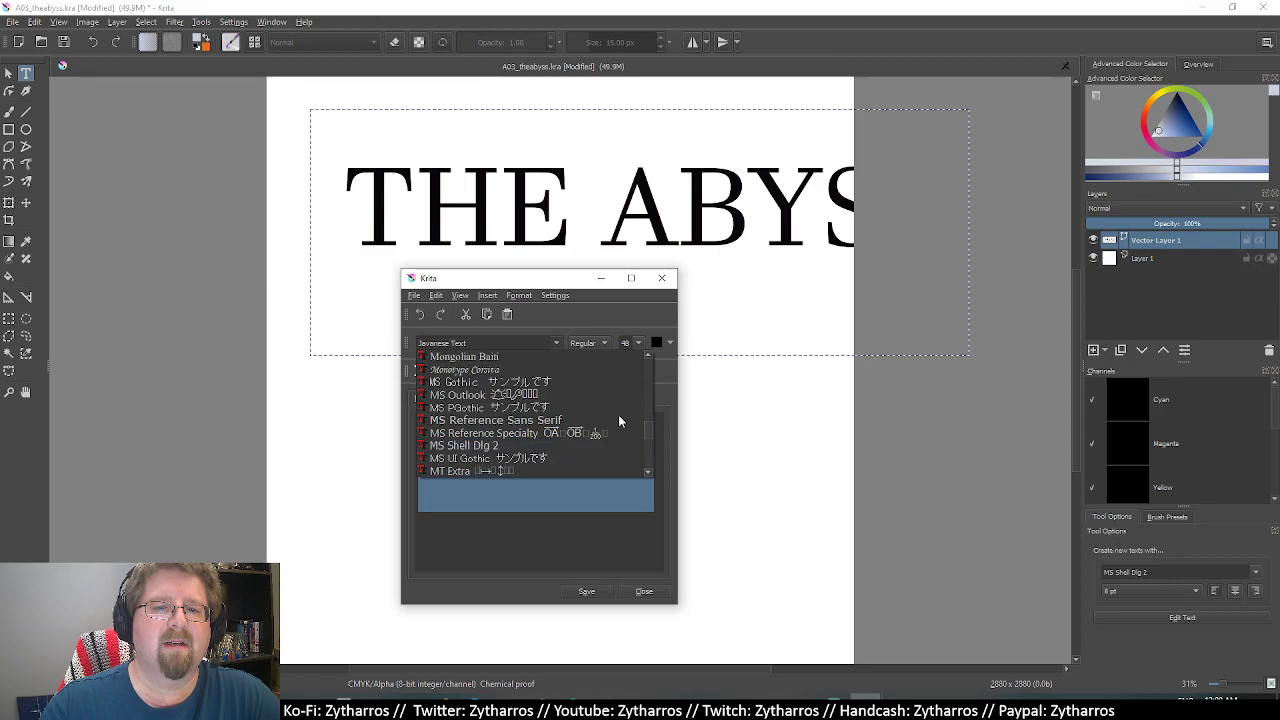
{"action": "left_click", "coordinate": [605, 370]}
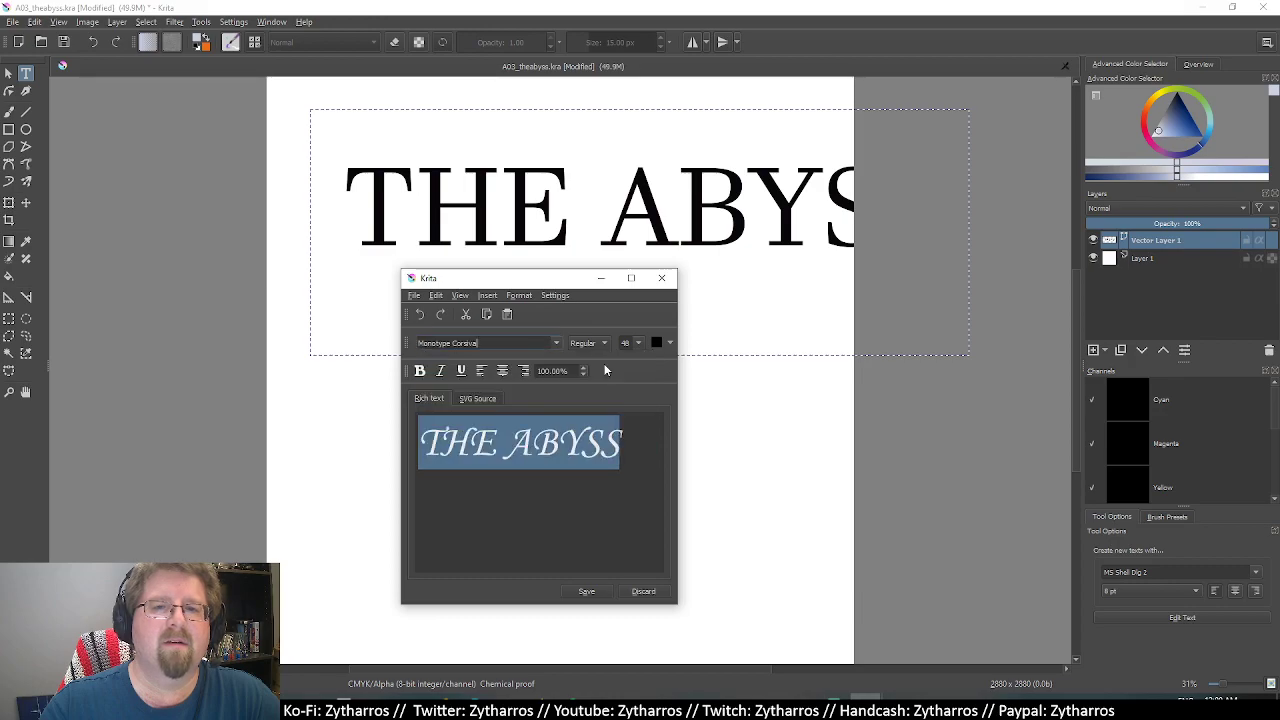
{"action": "left_click", "coordinate": [587, 591]}
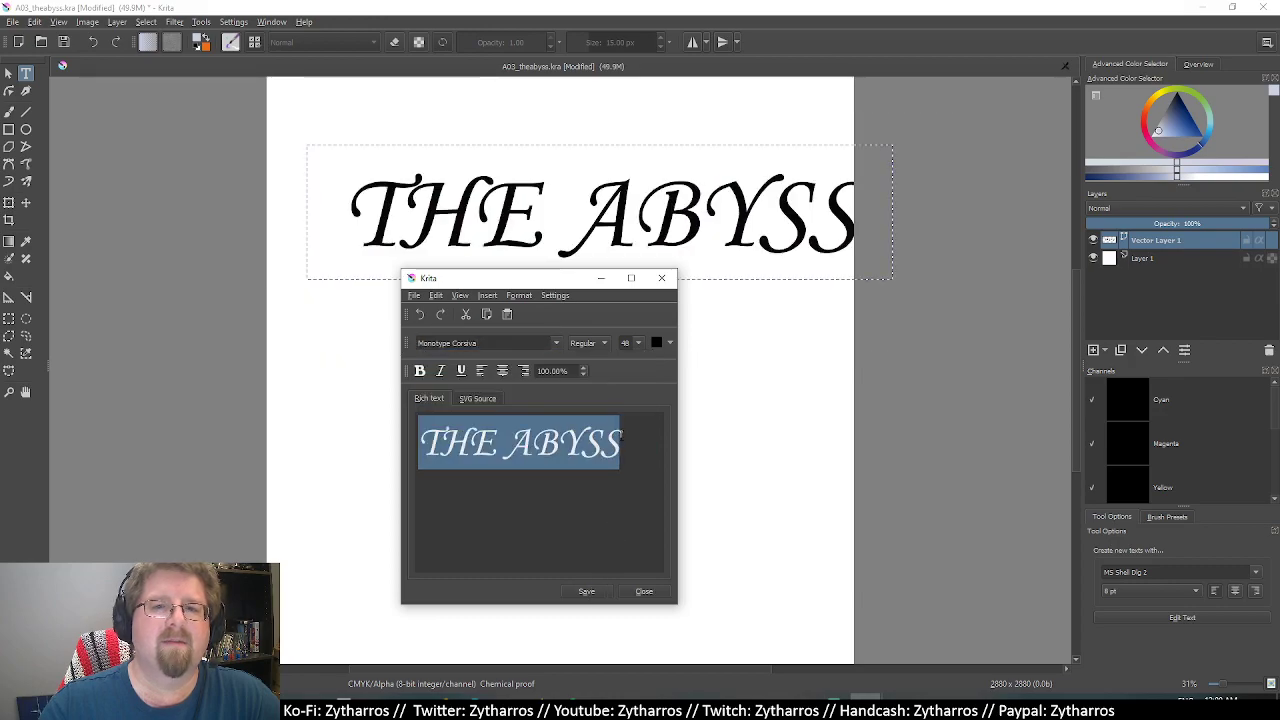
Apply Niagara Engraved, then Niagara Solid, to the title.
{"action": "left_click", "coordinate": [557, 342]}
{"action": "scroll", "coordinate": [592, 396], "scroll_direction": "down", "scroll_amount": 1}
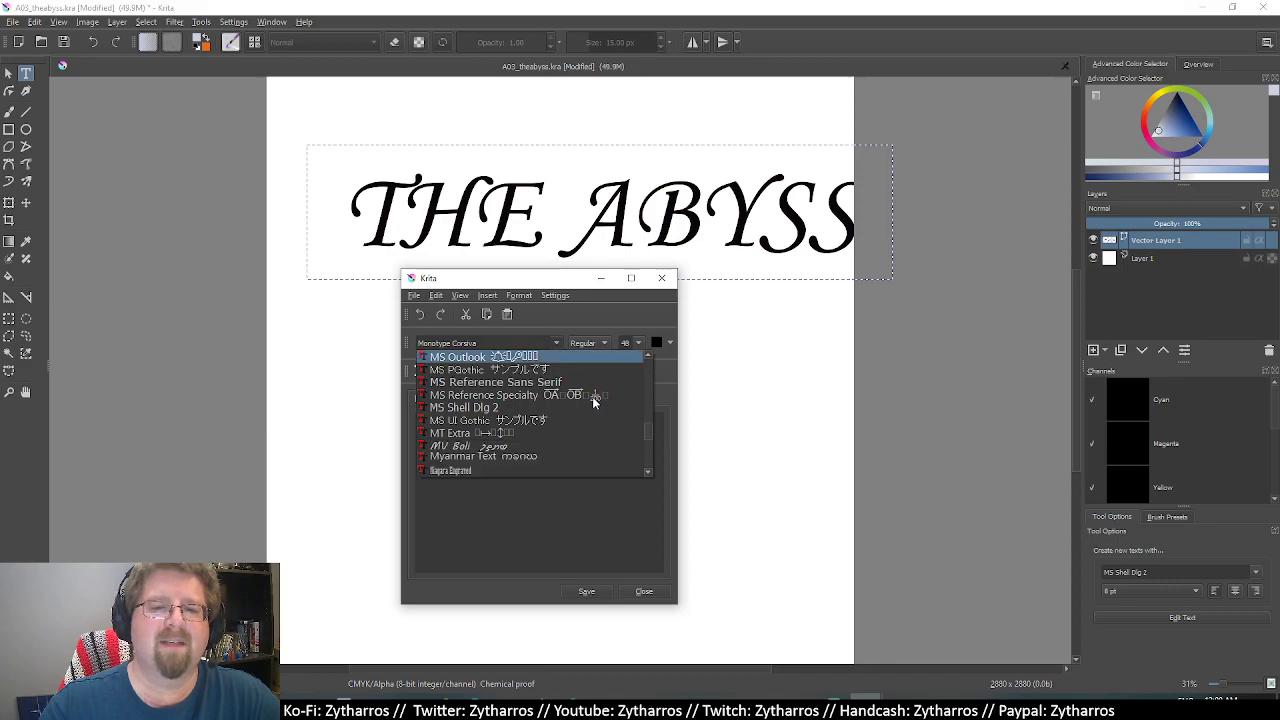
{"action": "scroll", "coordinate": [593, 400], "scroll_direction": "down", "scroll_amount": 2}
{"action": "scroll", "coordinate": [592, 396], "scroll_direction": "down", "scroll_amount": 1}
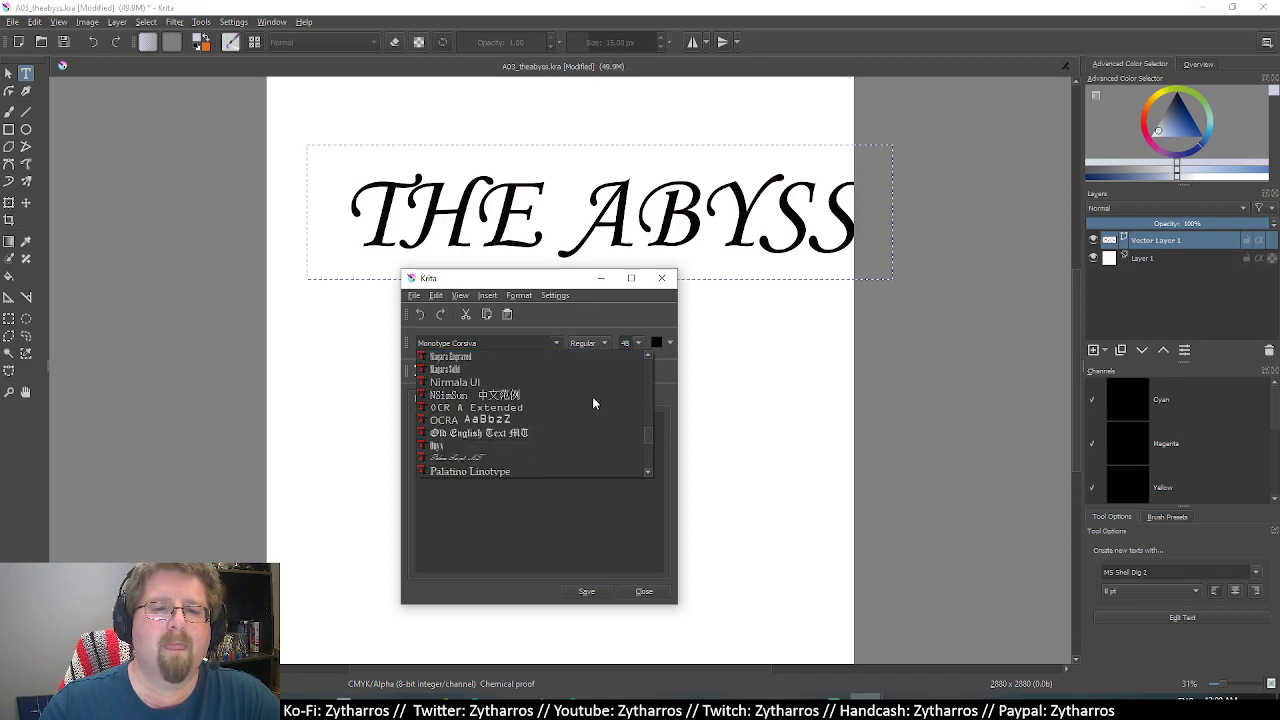
{"action": "scroll", "coordinate": [592, 396], "scroll_direction": "up", "scroll_amount": 1}
{"action": "scroll", "coordinate": [592, 396], "scroll_direction": "down", "scroll_amount": 1}
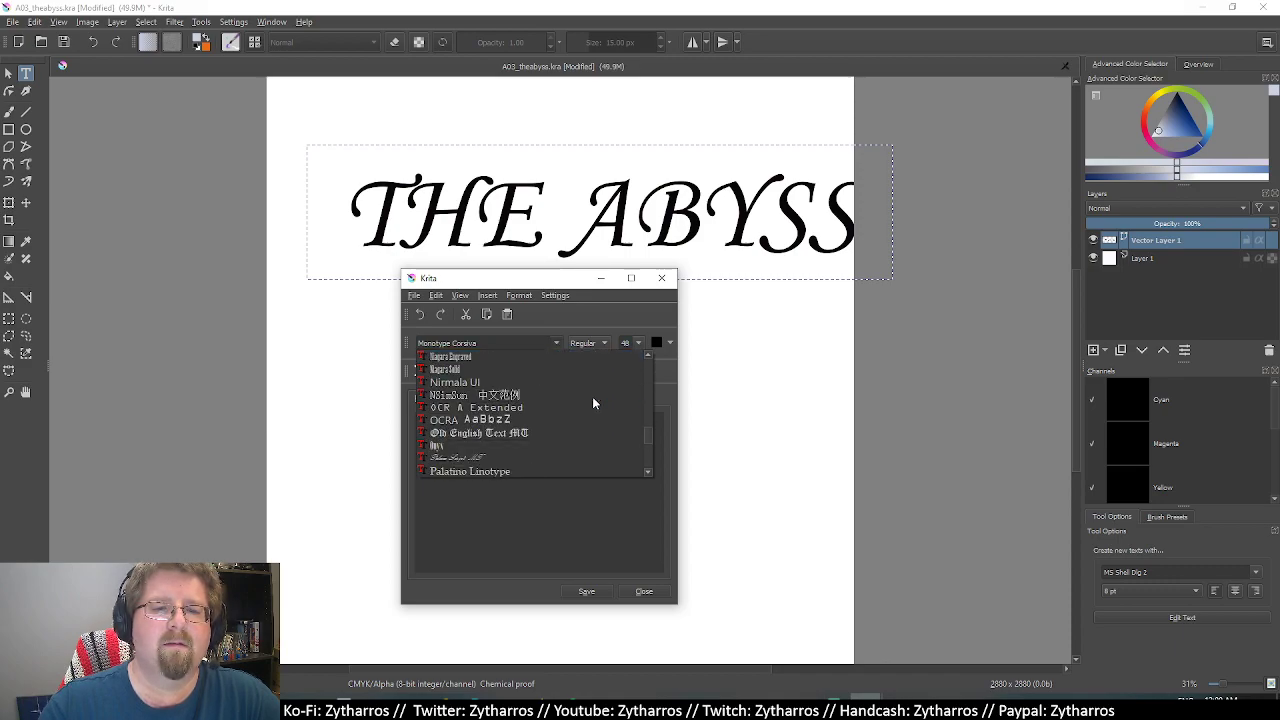
{"action": "left_click", "coordinate": [562, 354]}
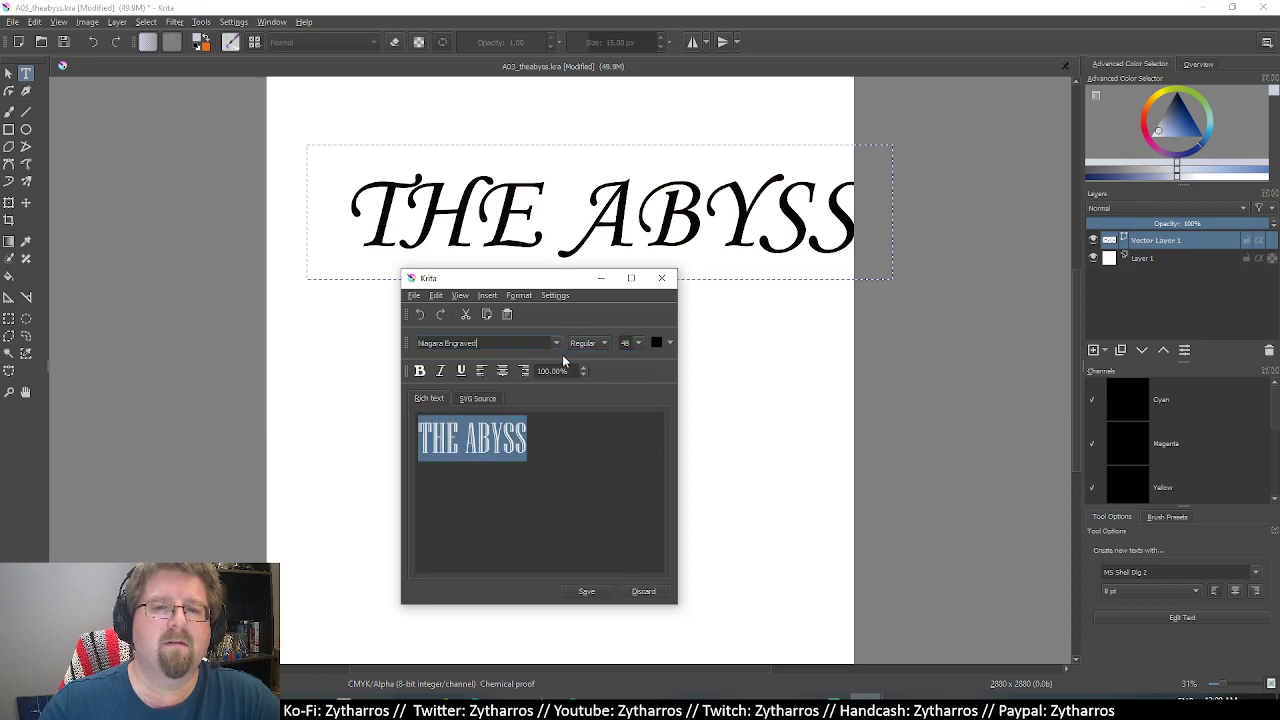
{"action": "left_click", "coordinate": [592, 594]}
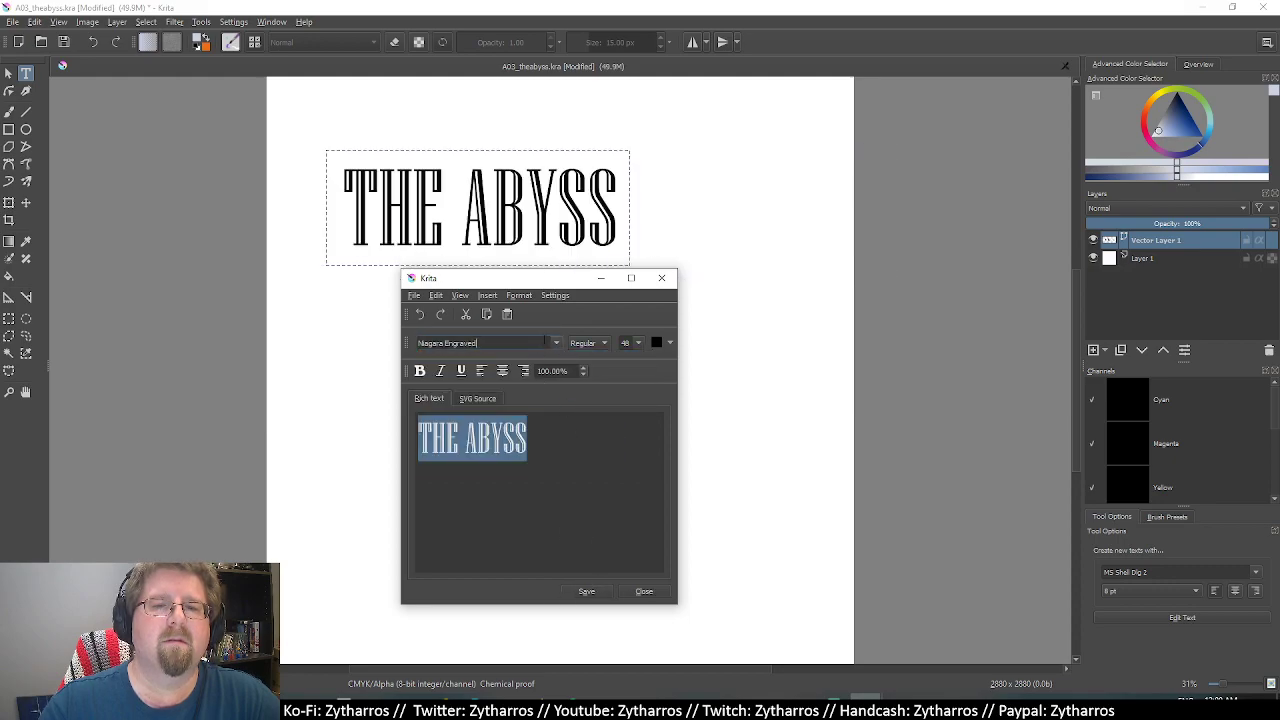
{"action": "left_click", "coordinate": [556, 343]}
{"action": "scroll", "coordinate": [544, 371], "scroll_direction": "up", "scroll_amount": 1}
{"action": "left_click", "coordinate": [544, 371]}
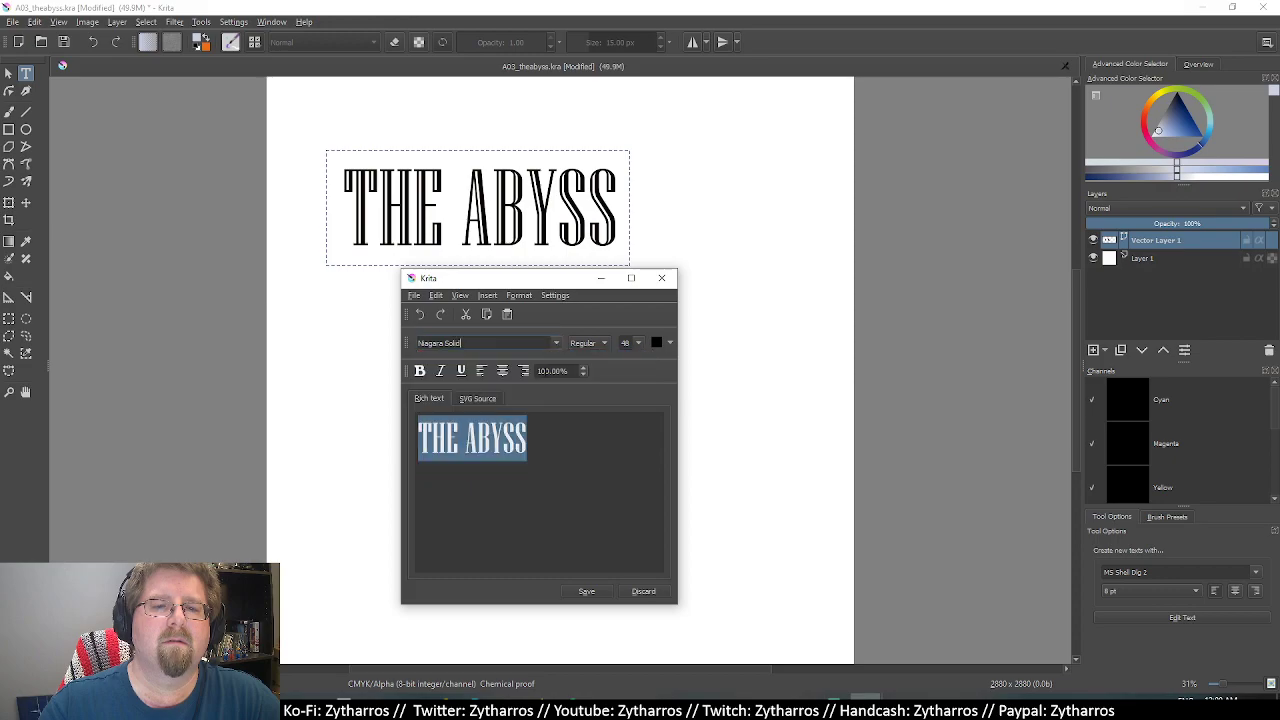
{"action": "left_click", "coordinate": [592, 592]}
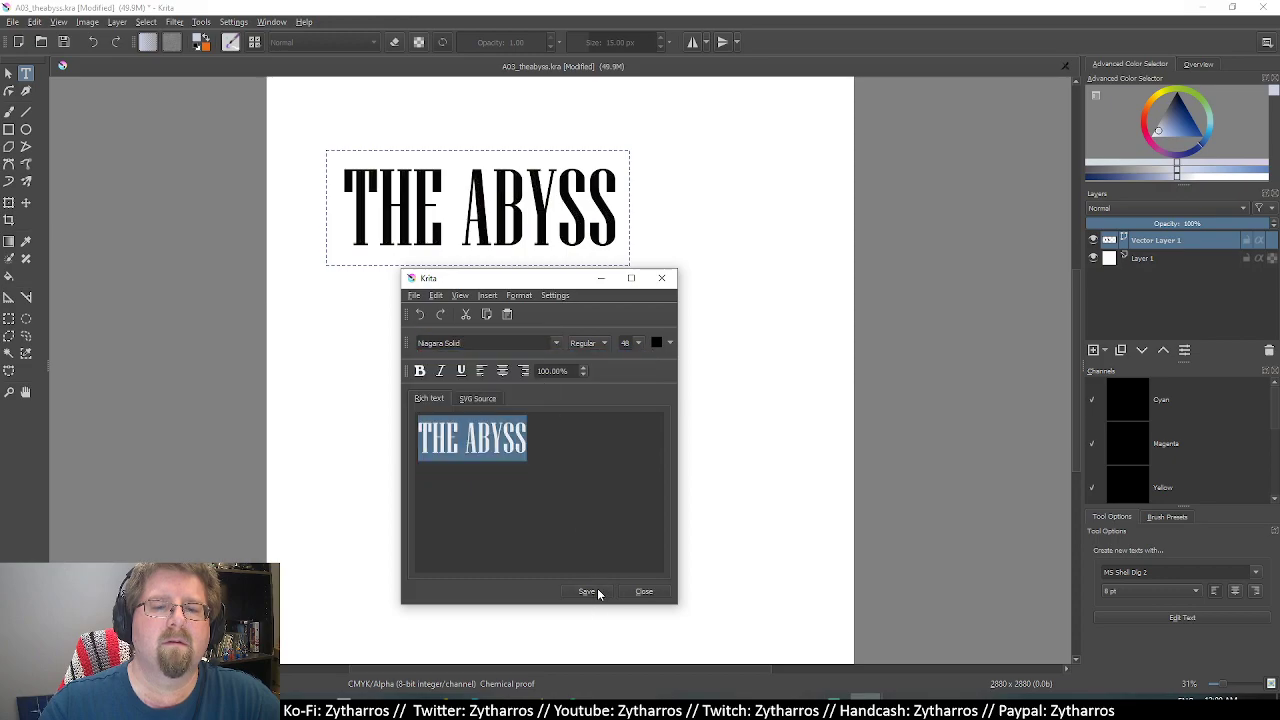
Try Palatino Linotype, then settle on Perpetua Titling MT for the title.
{"action": "left_click", "coordinate": [558, 342]}
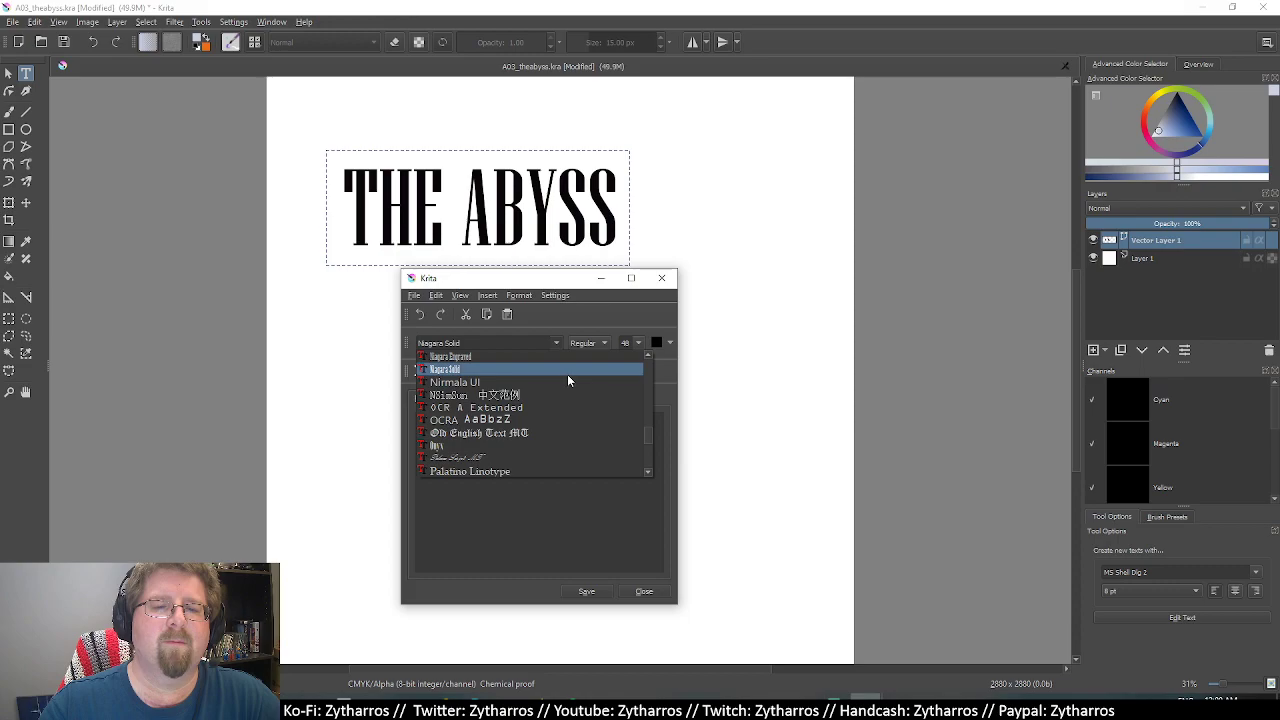
{"action": "scroll", "coordinate": [568, 380], "scroll_direction": "down", "scroll_amount": 1}
{"action": "scroll", "coordinate": [568, 381], "scroll_direction": "down", "scroll_amount": 1}
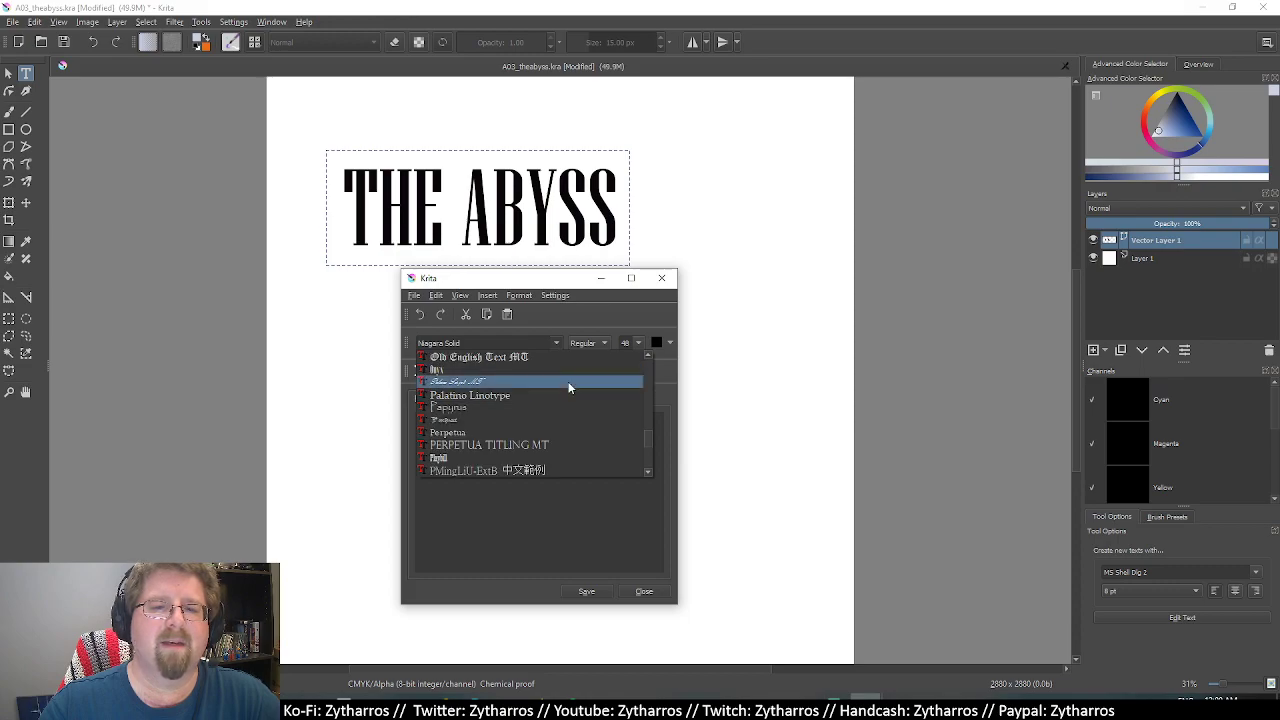
{"action": "scroll", "coordinate": [568, 381], "scroll_direction": "down", "scroll_amount": 1}
{"action": "left_click", "coordinate": [567, 361]}
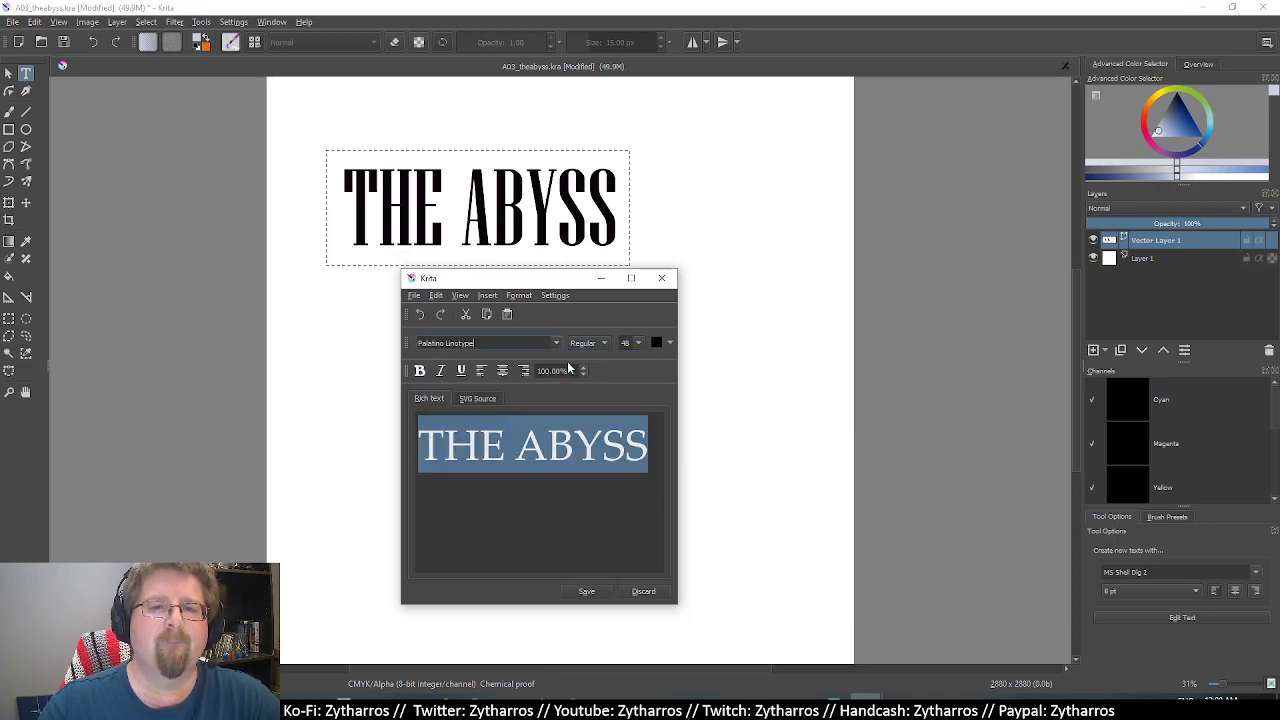
{"action": "left_click", "coordinate": [600, 592]}
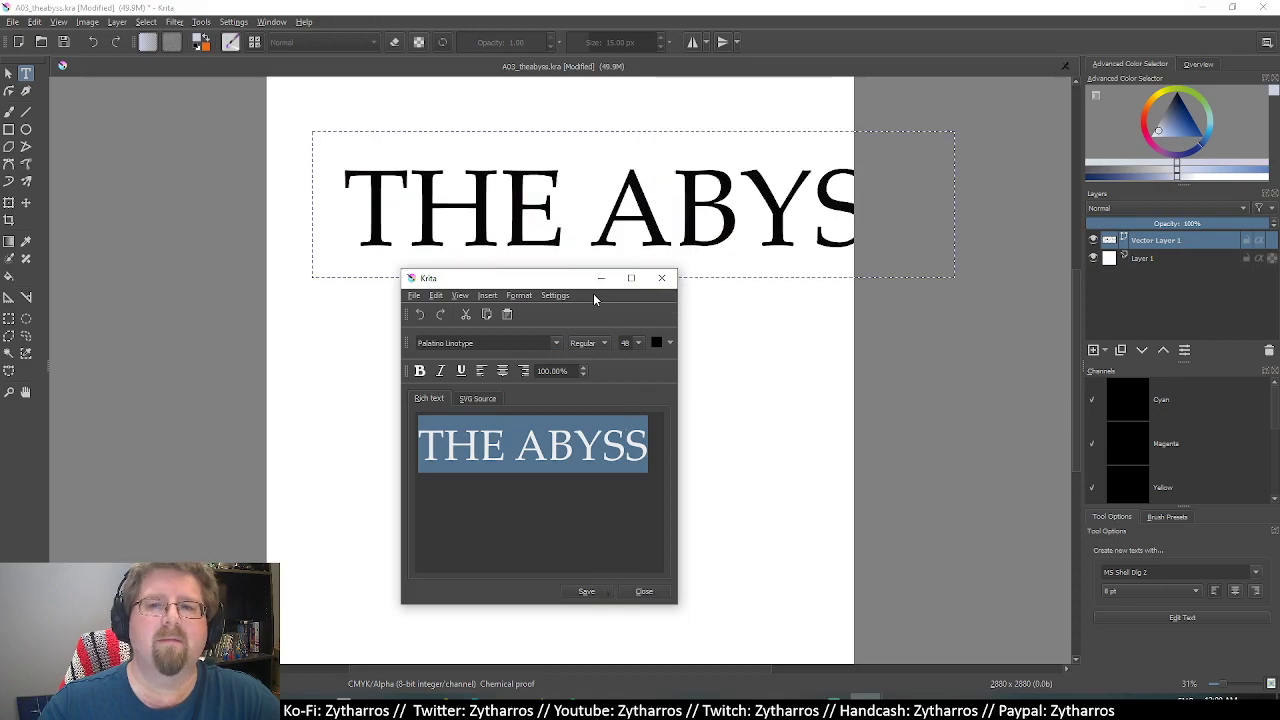
{"action": "left_click", "coordinate": [556, 343]}
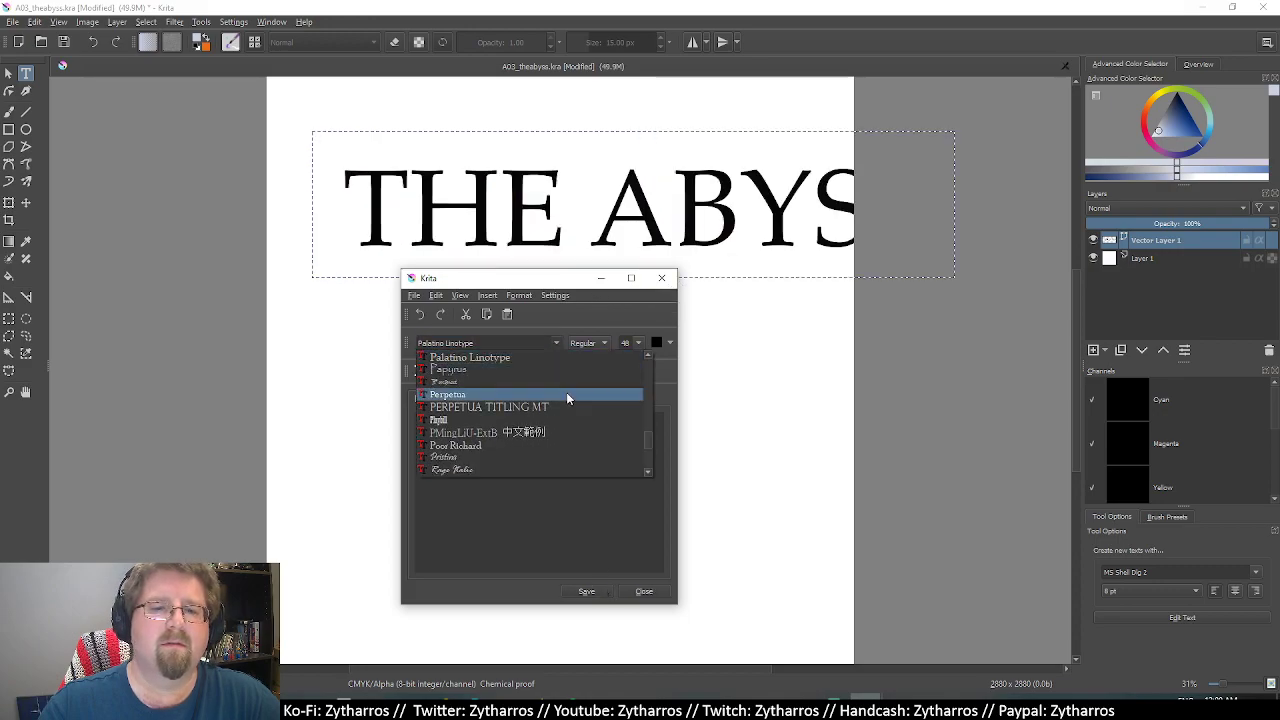
{"action": "left_click", "coordinate": [569, 407]}
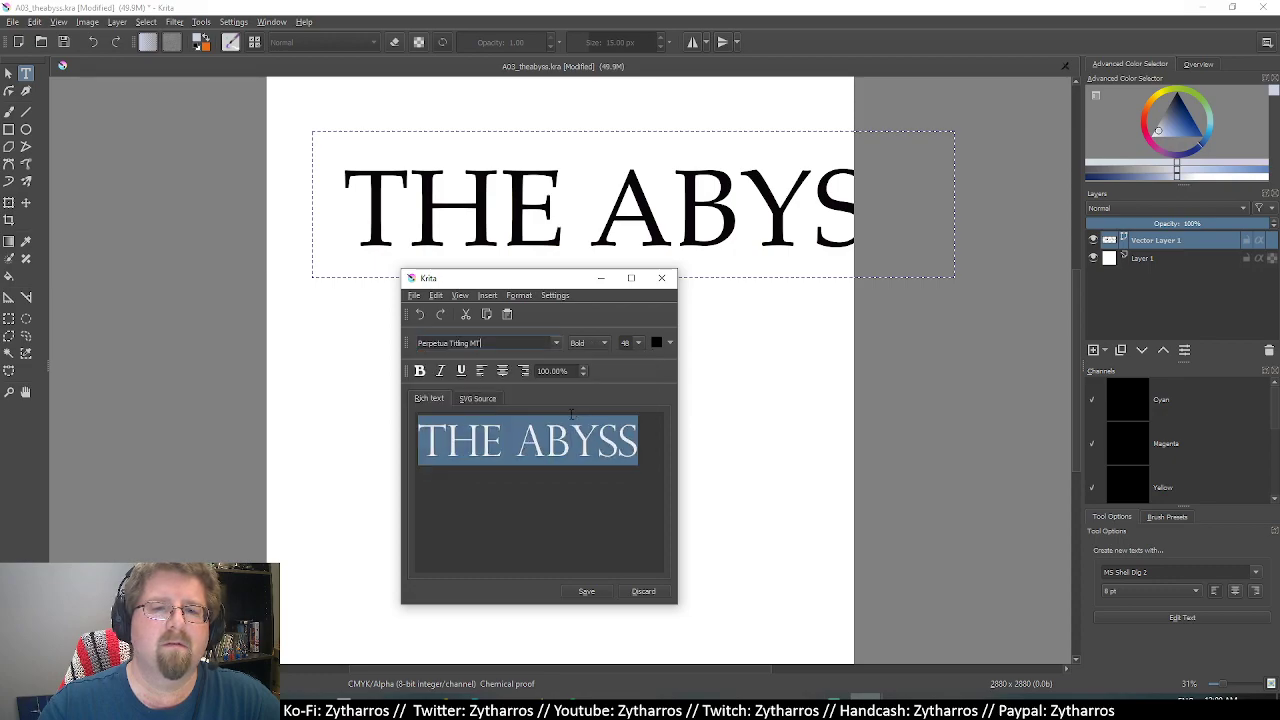
{"action": "left_click", "coordinate": [587, 591]}
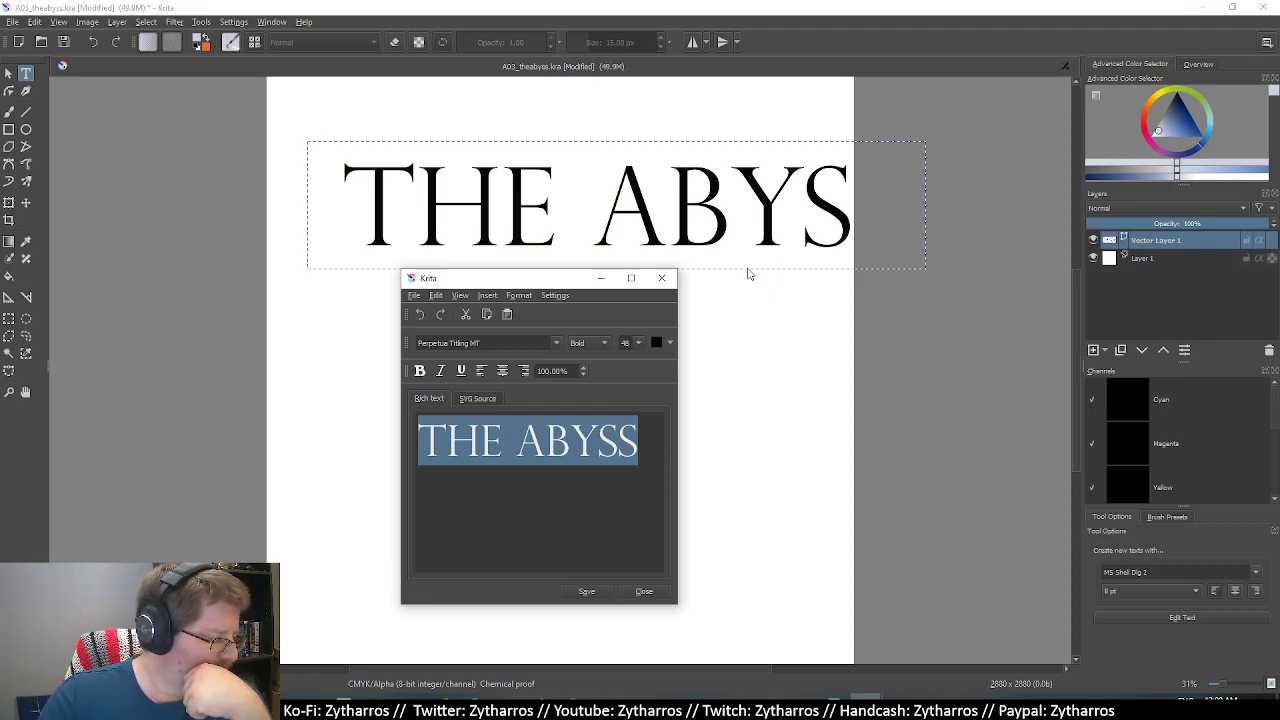
Browse the font families and try Roman and Script for the title.
{"action": "left_click", "coordinate": [558, 337]}
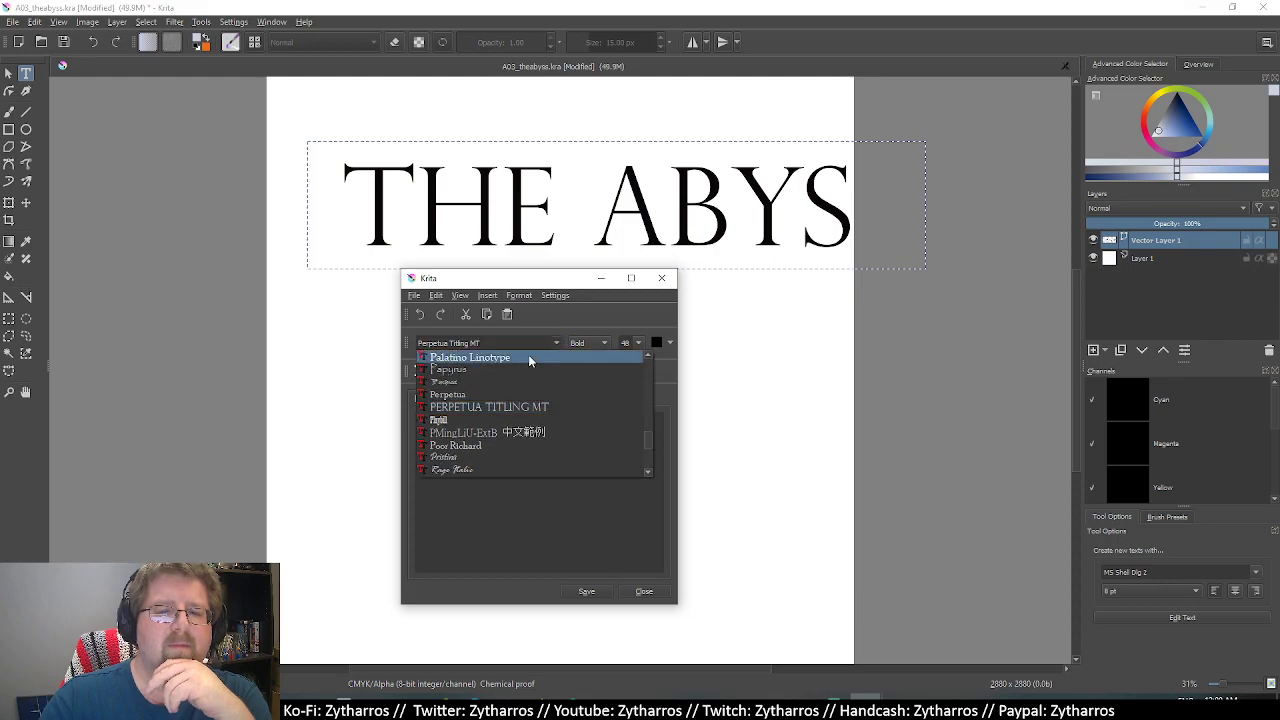
{"action": "scroll", "coordinate": [560, 392], "scroll_direction": "down", "scroll_amount": 1}
{"action": "scroll", "coordinate": [560, 392], "scroll_direction": "down", "scroll_amount": 1}
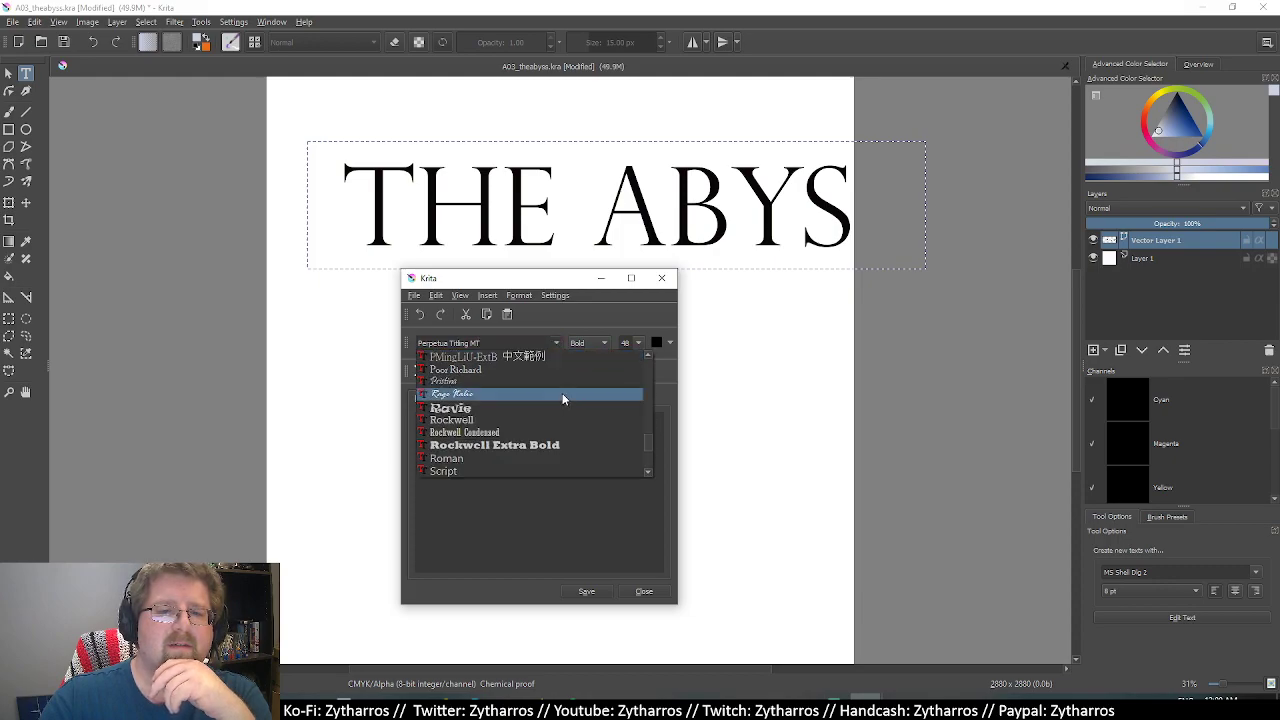
{"action": "scroll", "coordinate": [562, 397], "scroll_direction": "down", "scroll_amount": 1}
{"action": "scroll", "coordinate": [562, 397], "scroll_direction": "down", "scroll_amount": 1}
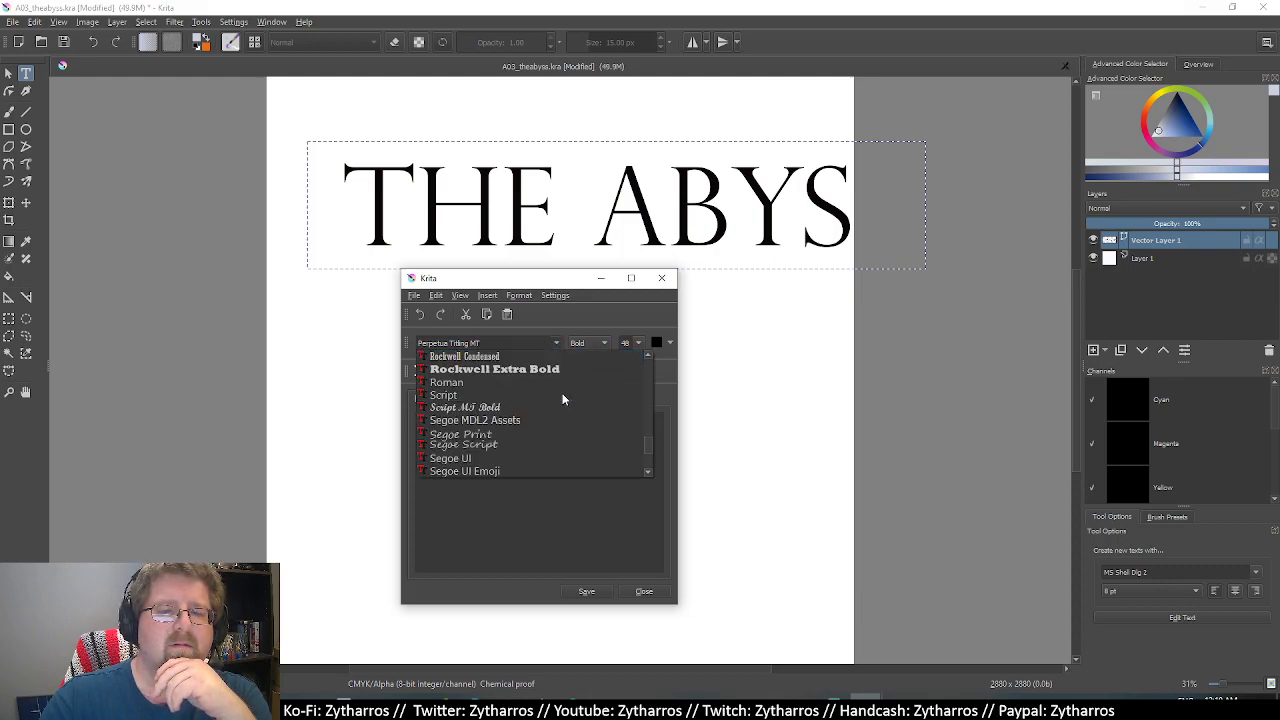
{"action": "scroll", "coordinate": [562, 393], "scroll_direction": "down", "scroll_amount": 1}
{"action": "scroll", "coordinate": [560, 390], "scroll_direction": "up", "scroll_amount": 1}
{"action": "key", "text": "Escape"}
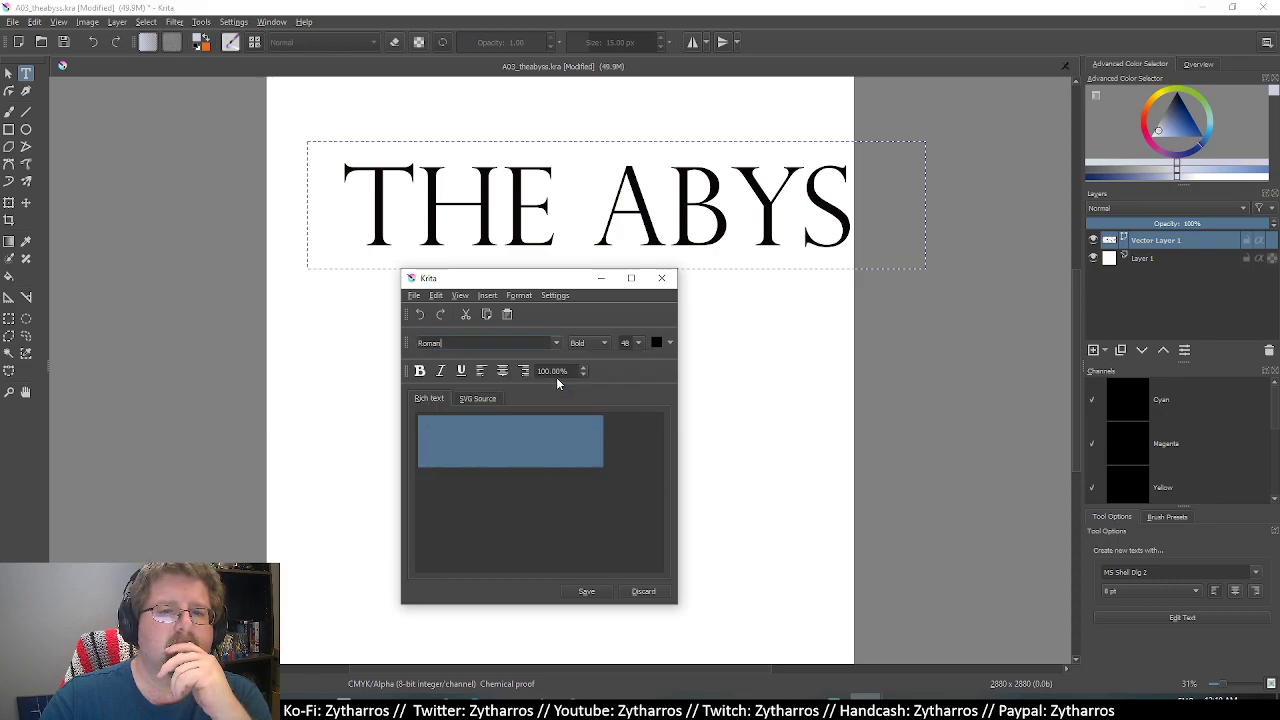
{"action": "left_click", "coordinate": [560, 343]}
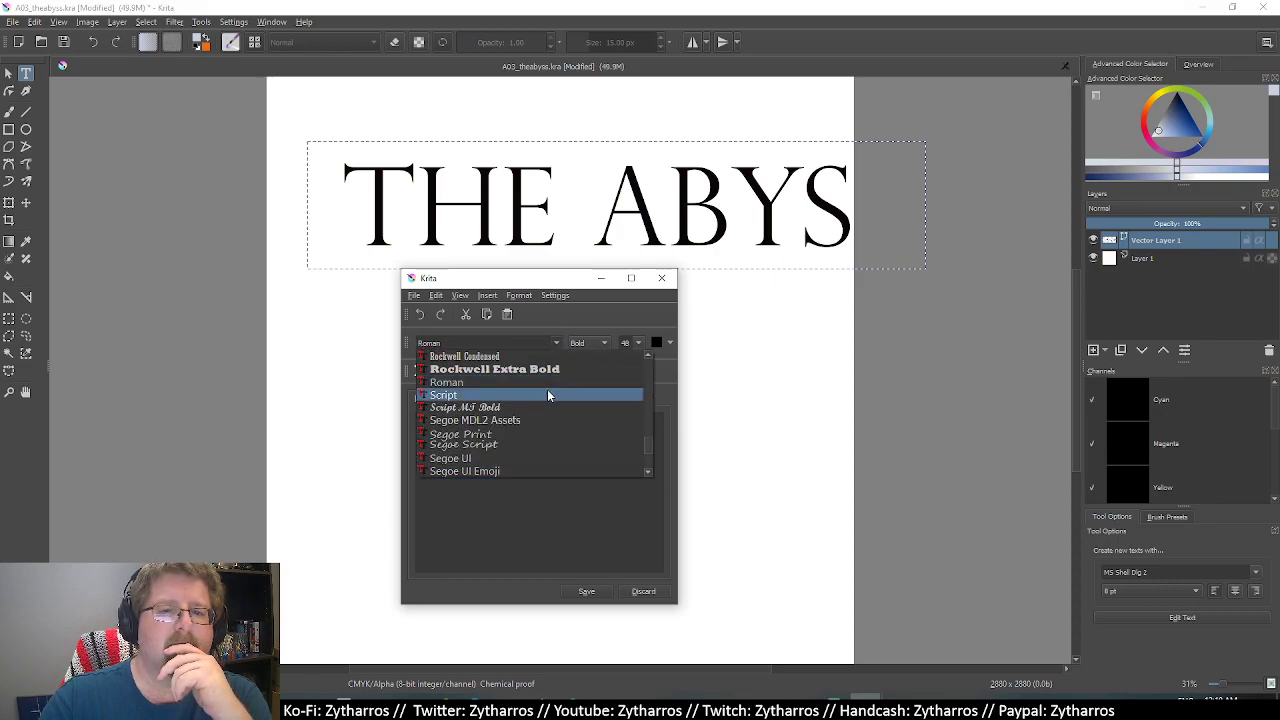
{"action": "left_click", "coordinate": [547, 393]}
Apply Segoe UI to the THE ABYSS canvas title.
{"action": "left_click", "coordinate": [558, 342]}
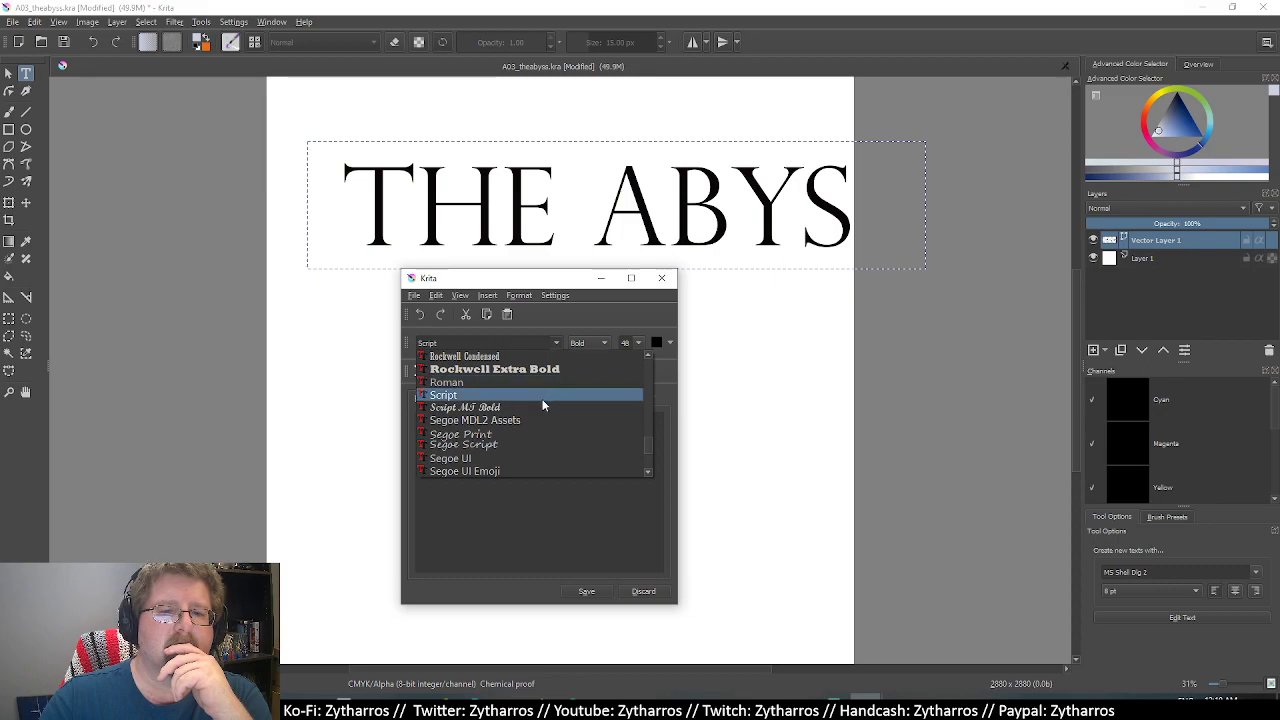
{"action": "scroll", "coordinate": [543, 405], "scroll_direction": "down", "scroll_amount": 1}
{"action": "scroll", "coordinate": [543, 404], "scroll_direction": "down", "scroll_amount": 1}
{"action": "left_click", "coordinate": [538, 376]}
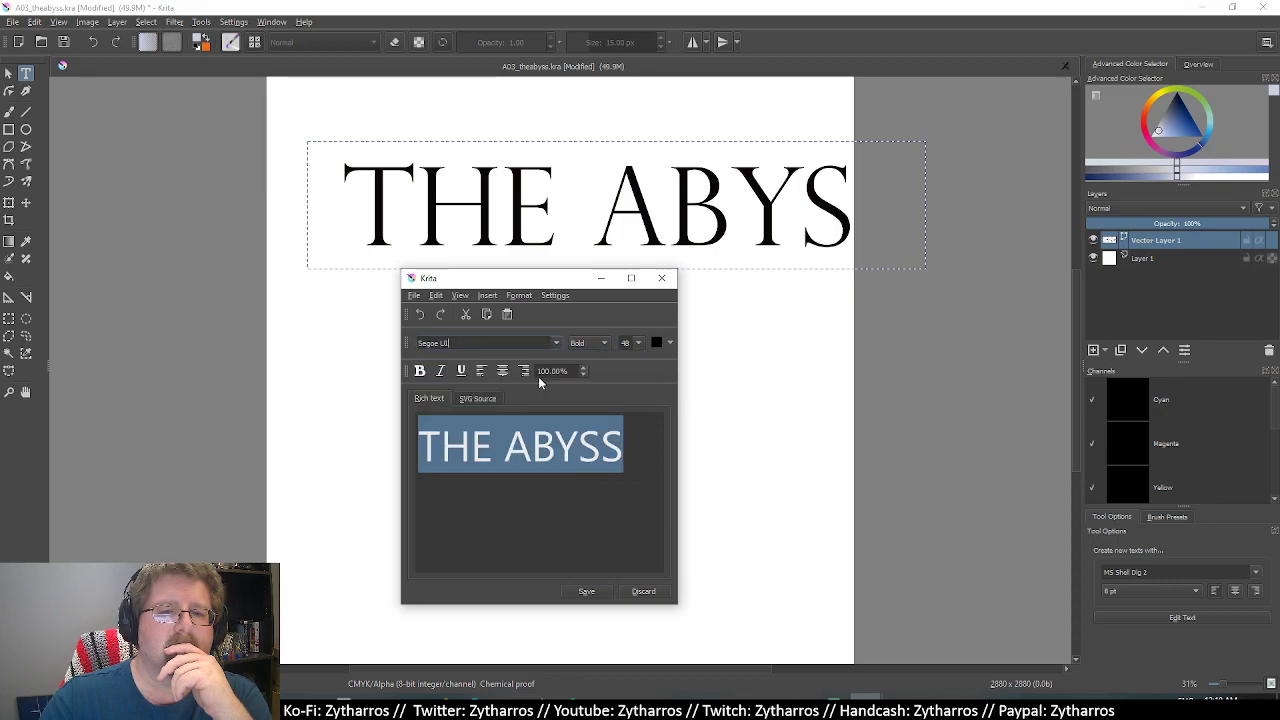
{"action": "left_click", "coordinate": [592, 594]}
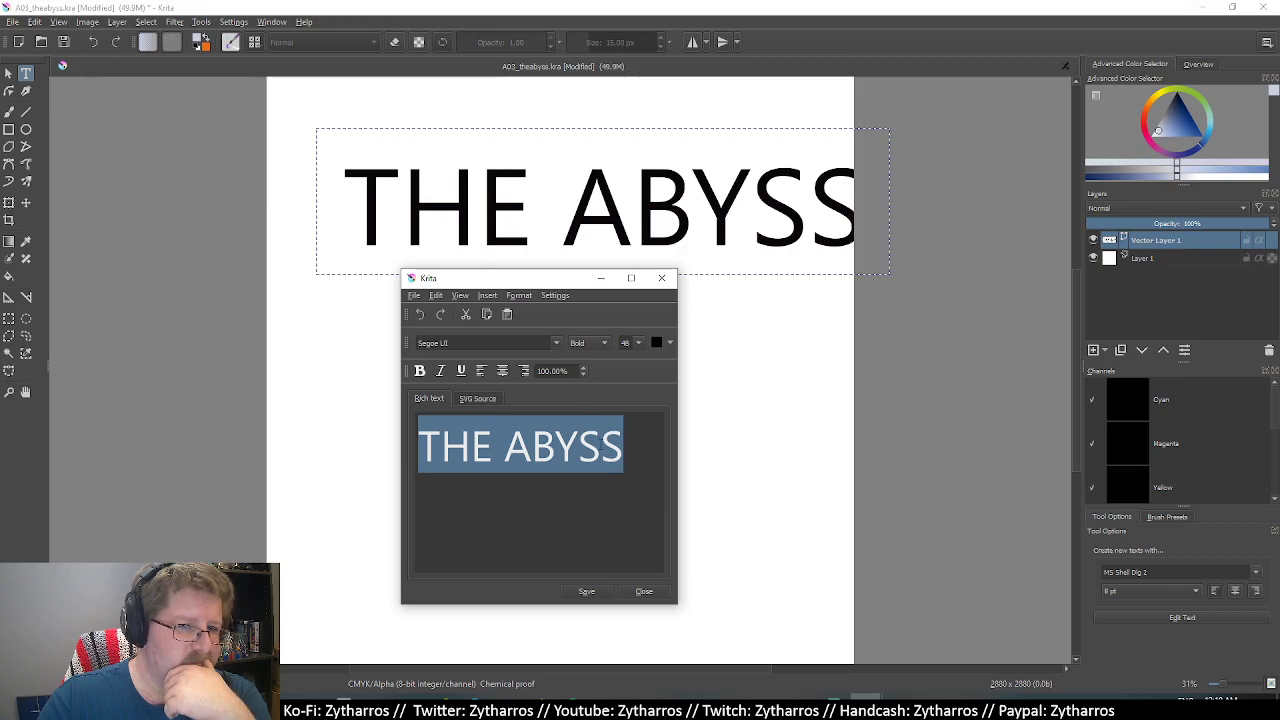
Test Segoe UI Symbol, then select all of THE ABYSS and preview Showcard Gothic.
{"action": "left_click", "coordinate": [602, 444]}
{"action": "left_click", "coordinate": [557, 342]}
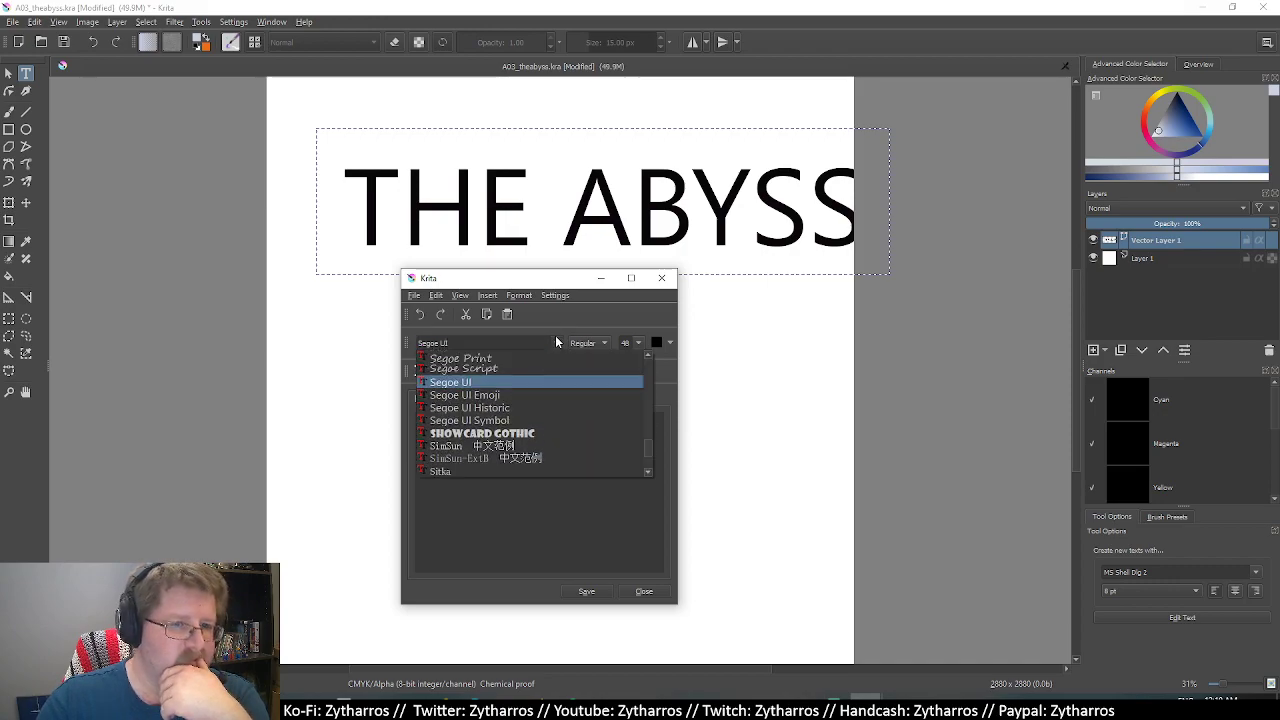
{"action": "left_click", "coordinate": [555, 419]}
{"action": "left_click", "coordinate": [629, 447]}
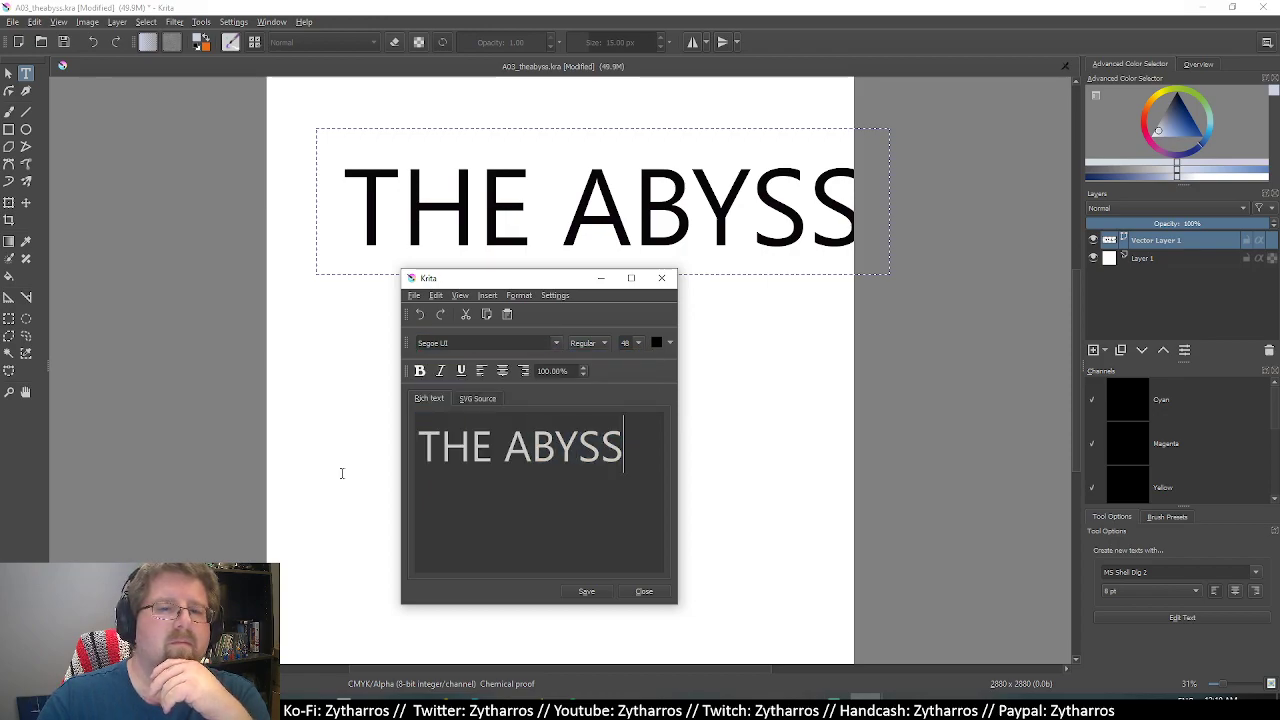
{"action": "left_click_drag", "start_coordinate": [626, 447], "coordinate": [385, 453]}
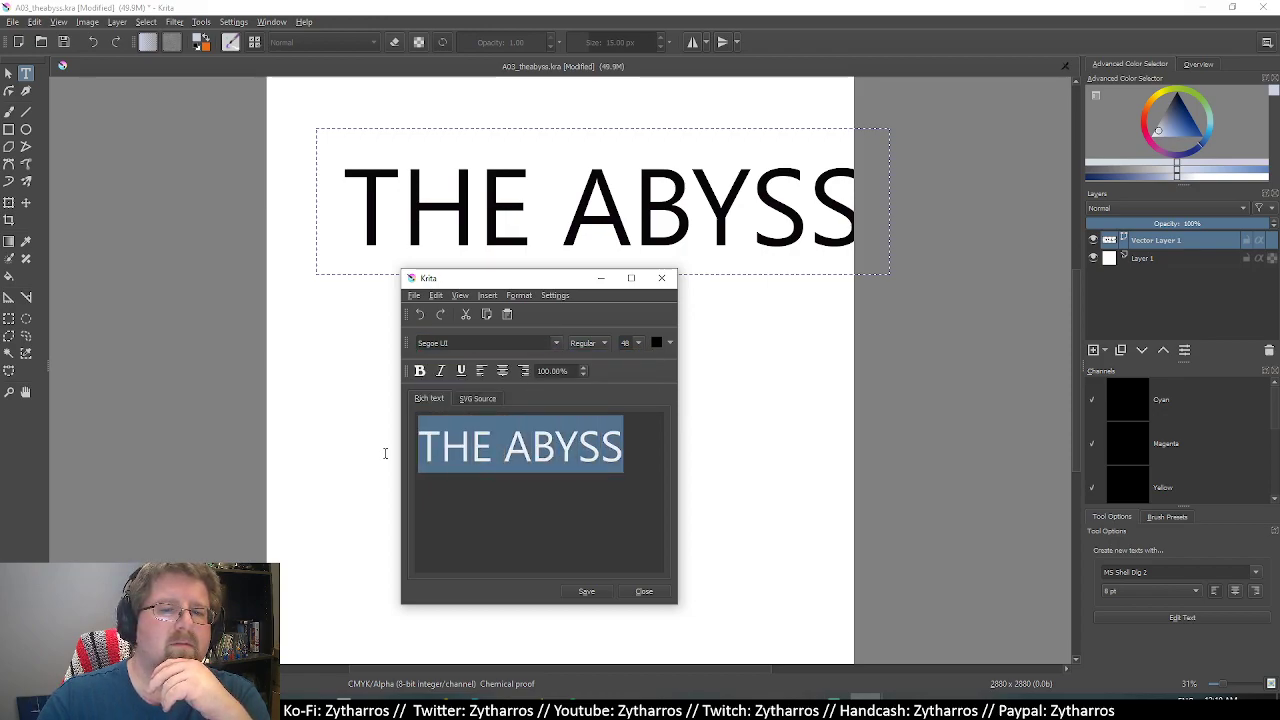
{"action": "left_click", "coordinate": [557, 343]}
{"action": "left_click", "coordinate": [550, 436]}
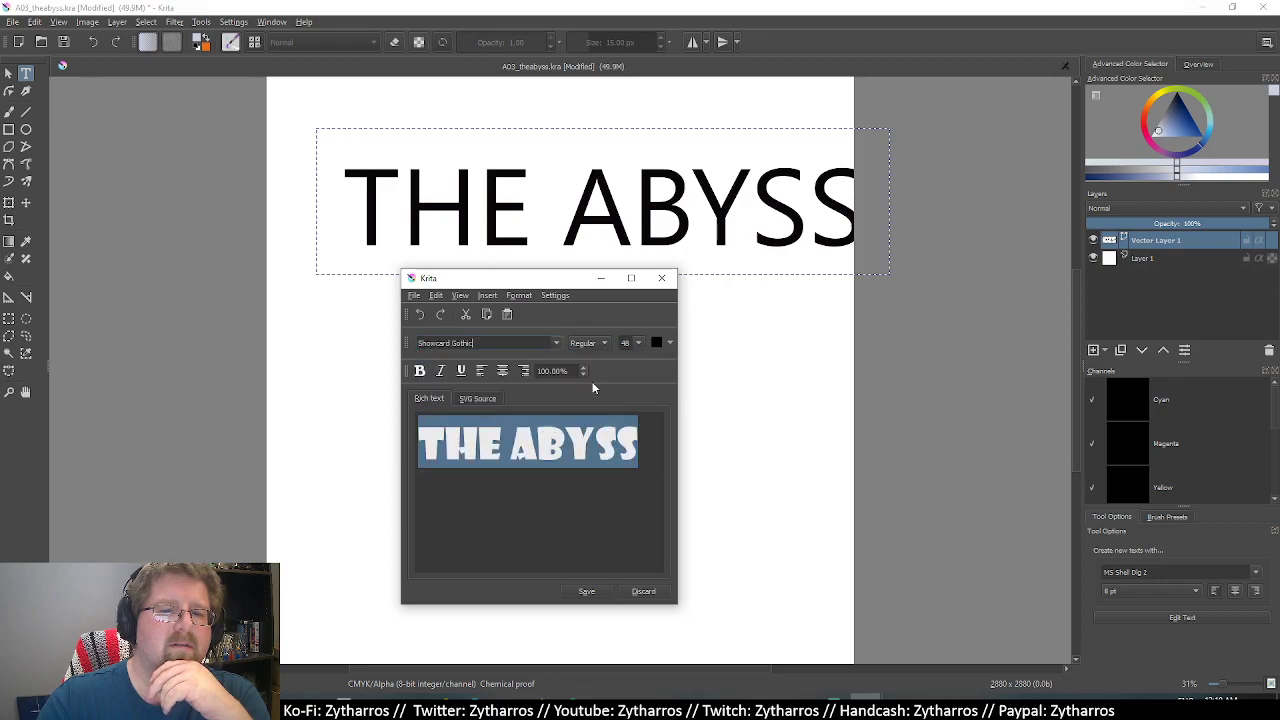
Apply Showcard Gothic, then Sitka, and finally Stencil to the THE ABYSS title.
{"action": "left_click", "coordinate": [596, 592]}
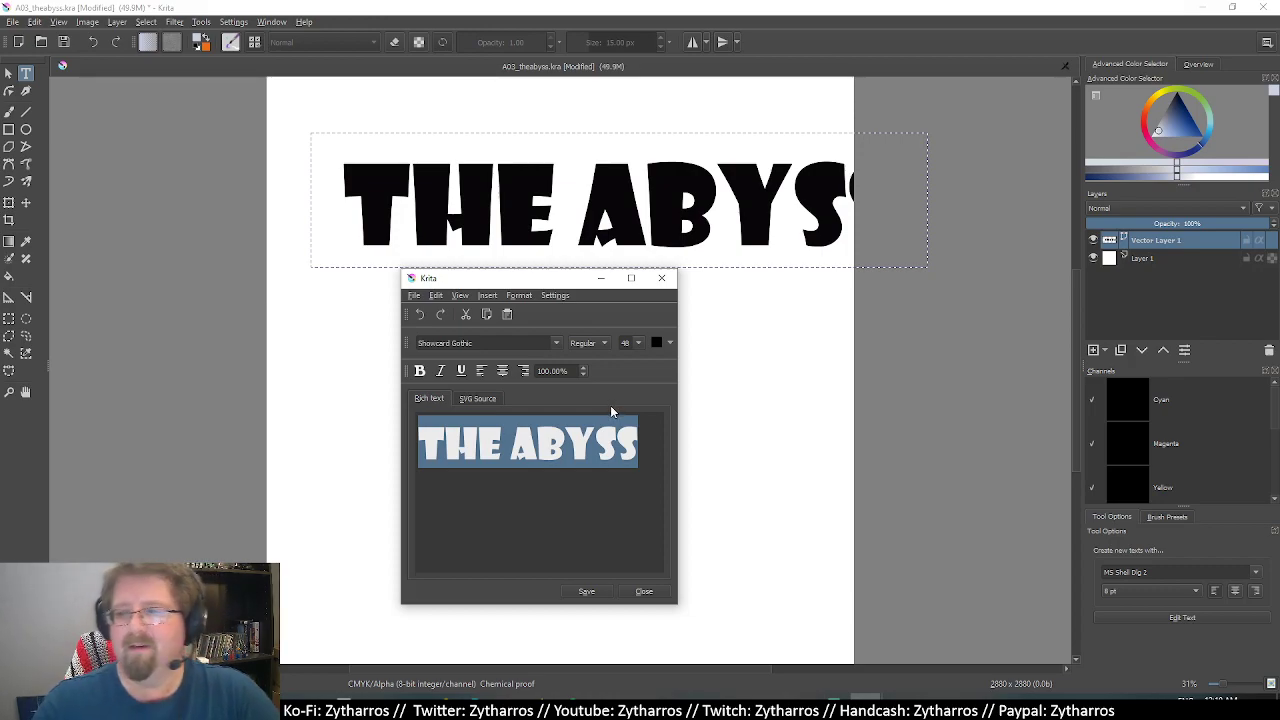
{"action": "left_click", "coordinate": [561, 340]}
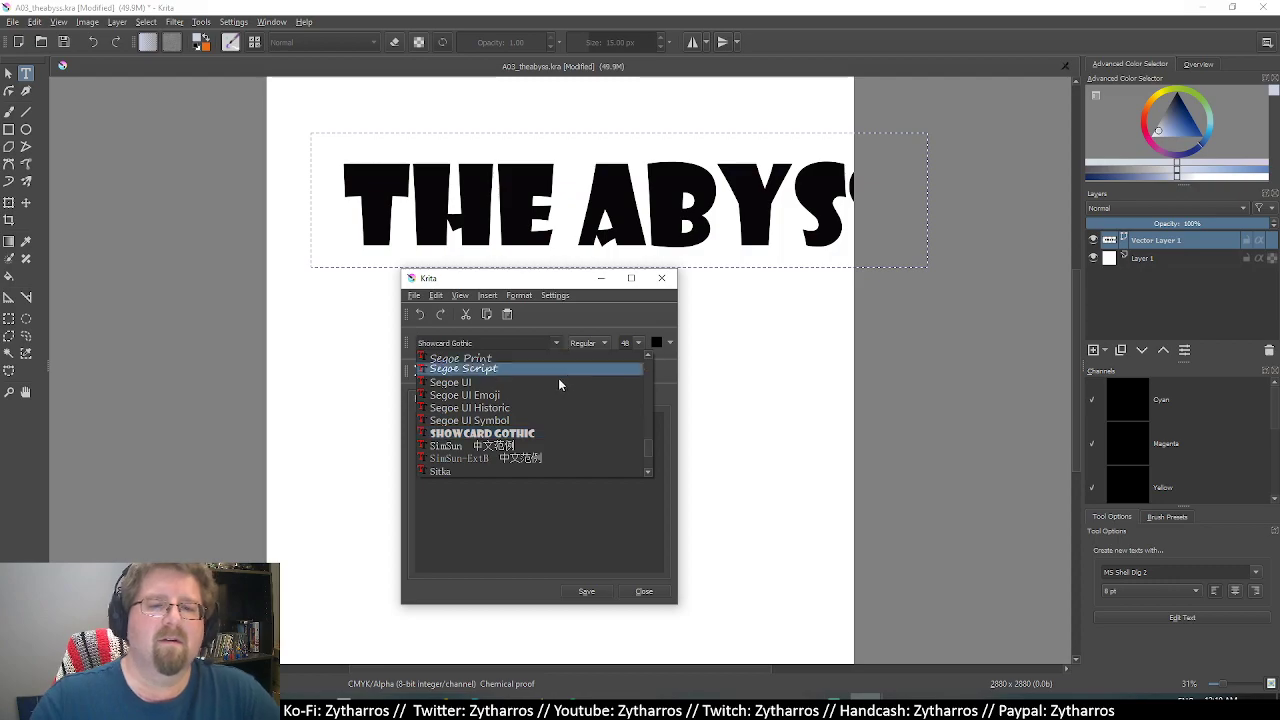
{"action": "scroll", "coordinate": [560, 430], "scroll_direction": "down", "scroll_amount": 2}
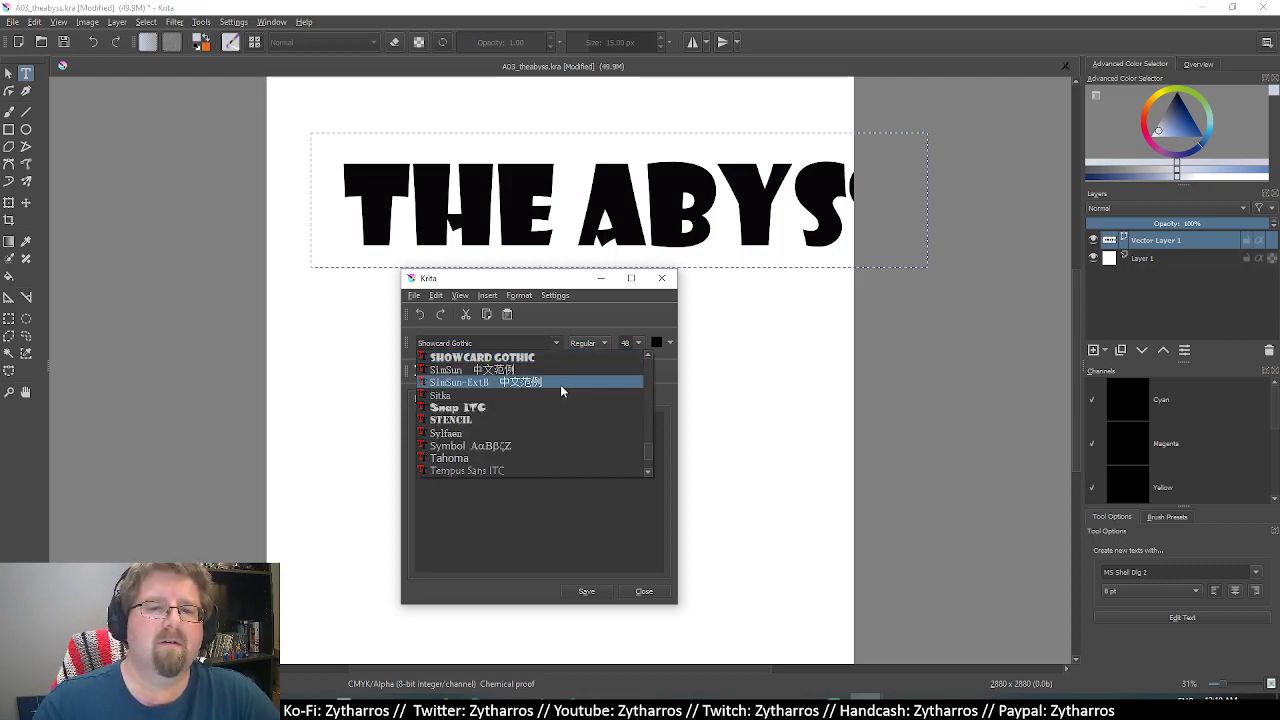
{"action": "left_click", "coordinate": [563, 402]}
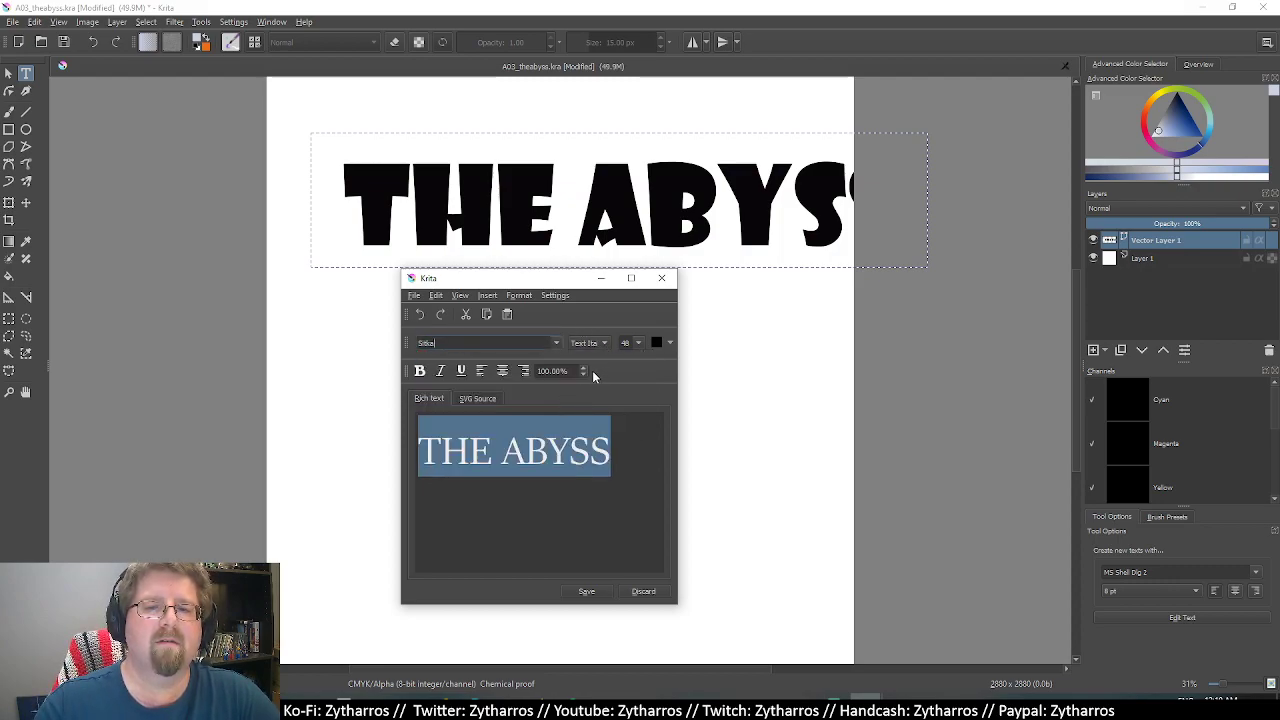
{"action": "left_click", "coordinate": [586, 591]}
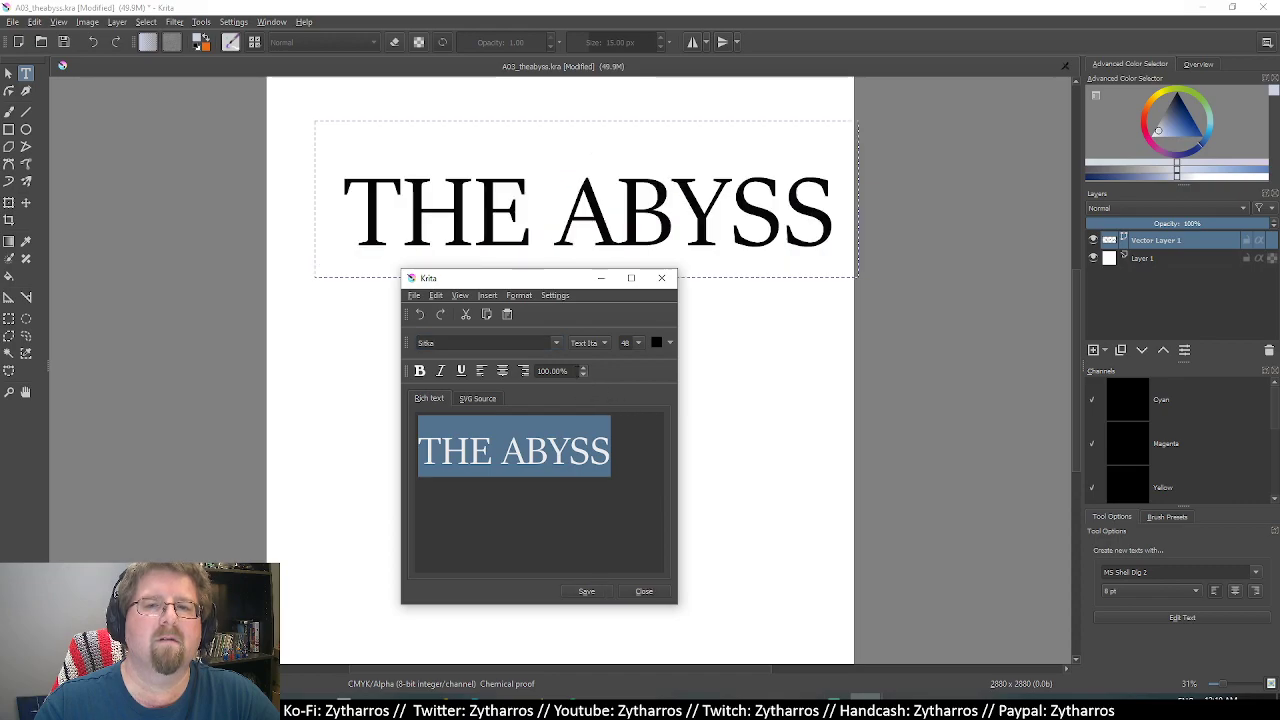
{"action": "left_click", "coordinate": [561, 348]}
{"action": "left_click", "coordinate": [580, 421]}
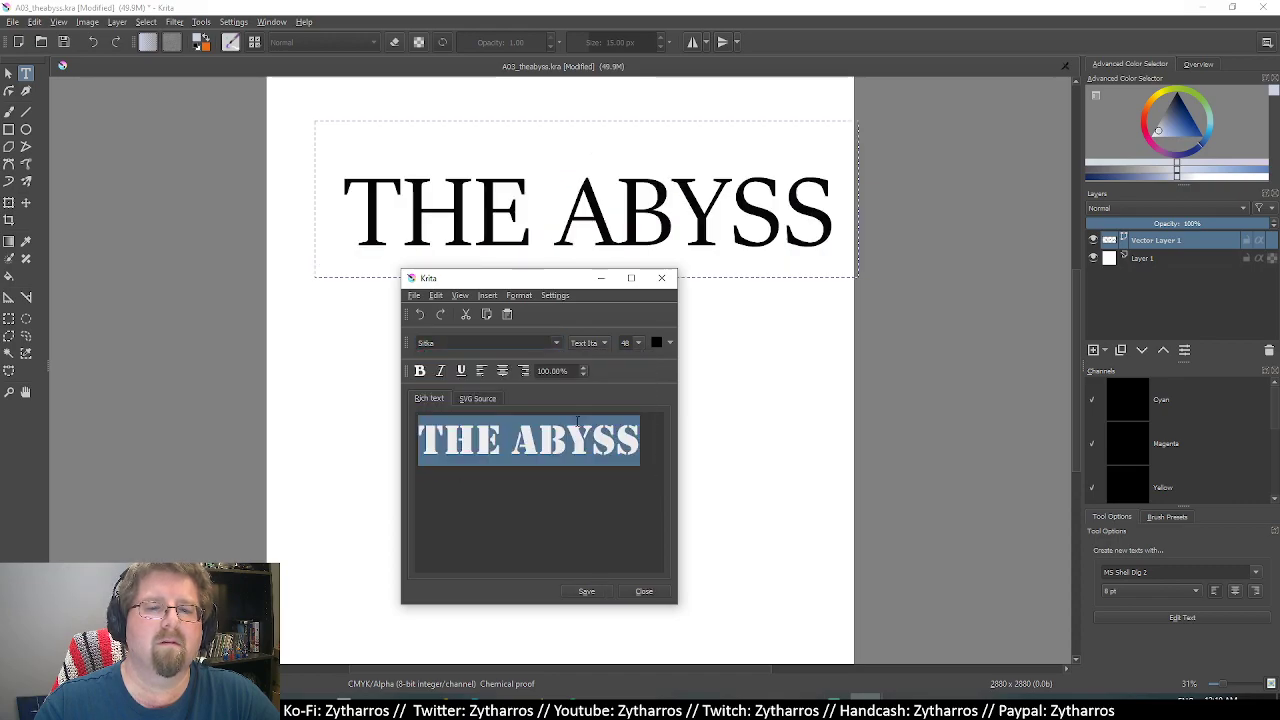
{"action": "left_click", "coordinate": [586, 592]}
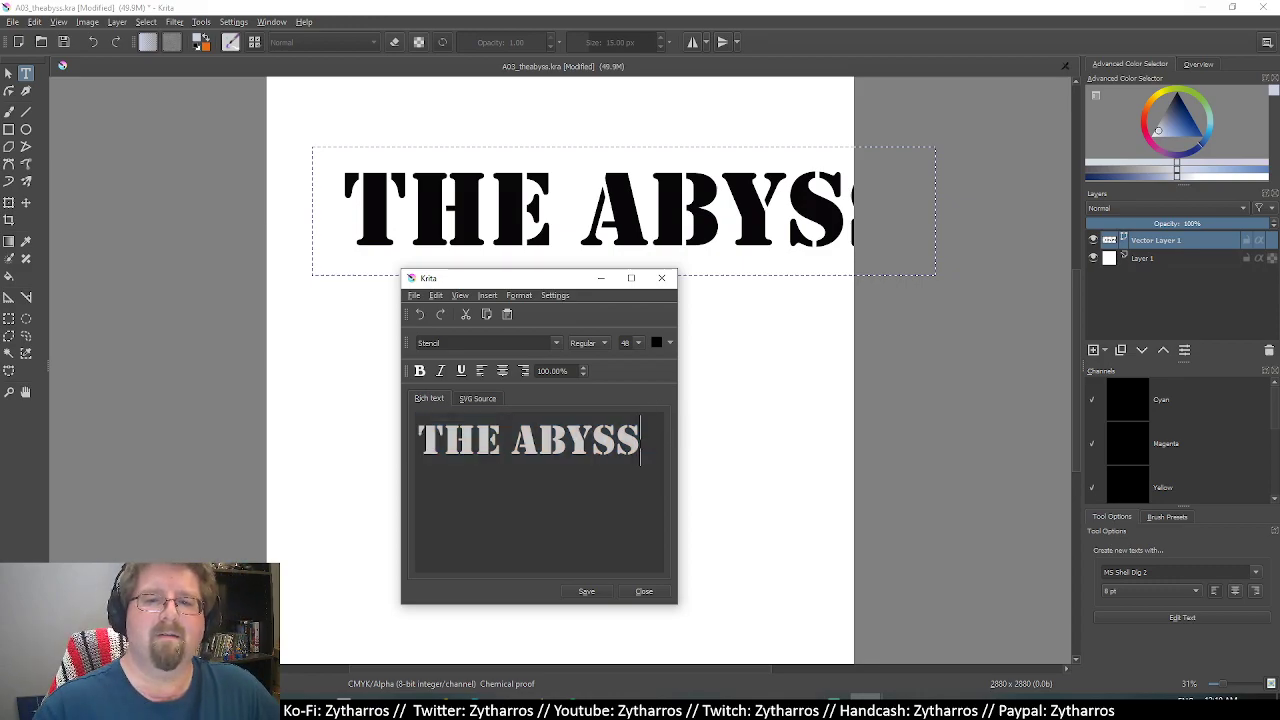
Type and correct the 'M*A*S*H' stencil sample, then erase it with Backspace.
{"action": "type", "text": "M"}
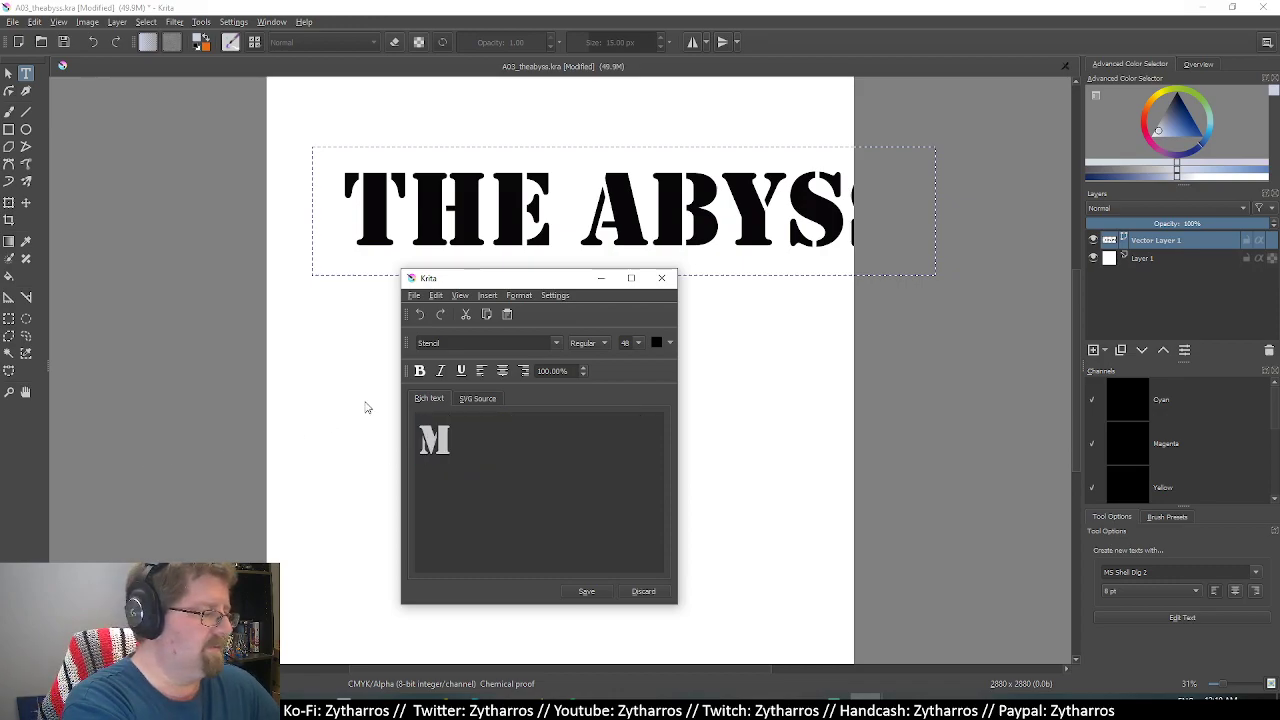
{"action": "type", "text": "*A"}
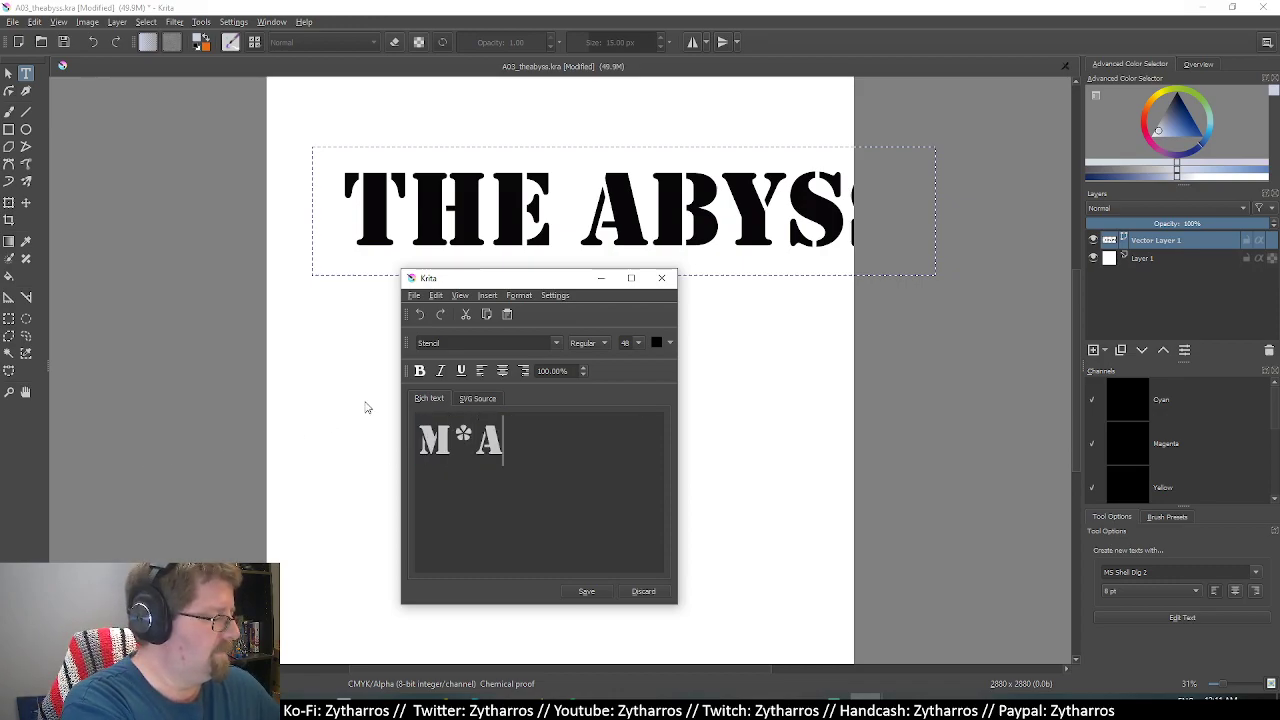
{"action": "type", "text": "(S"}
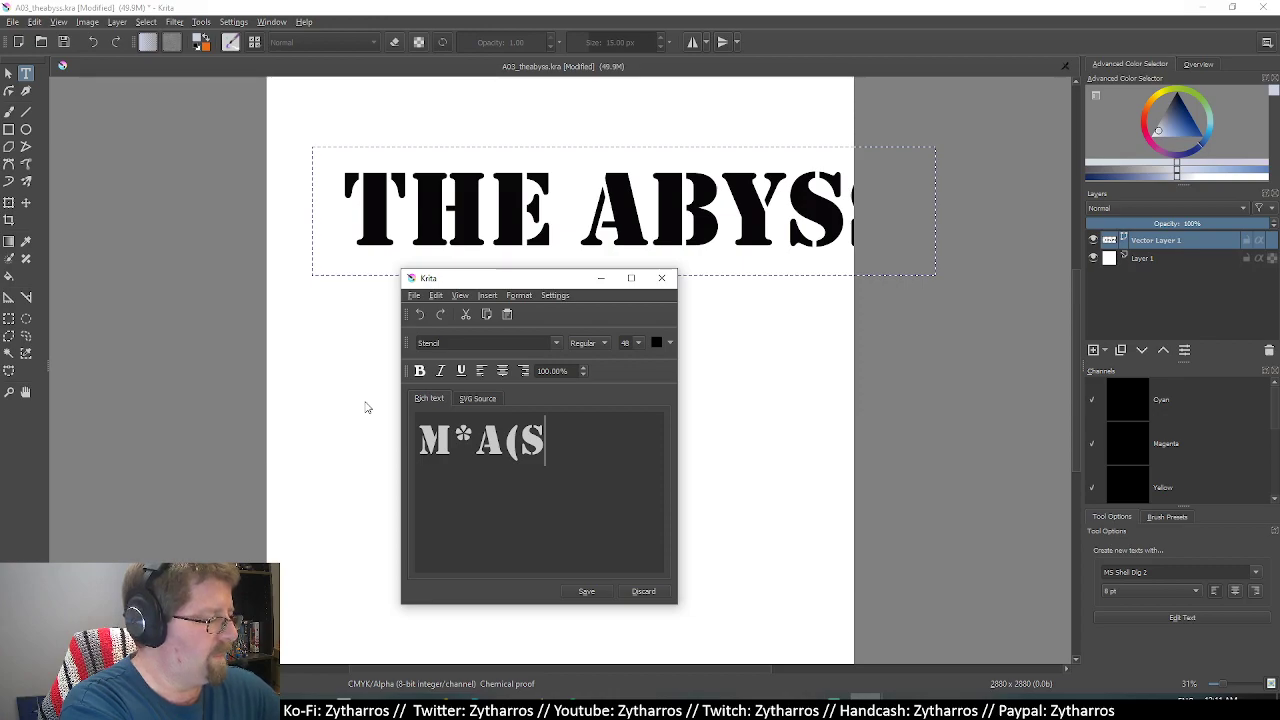
{"action": "type", "text": "*H"}
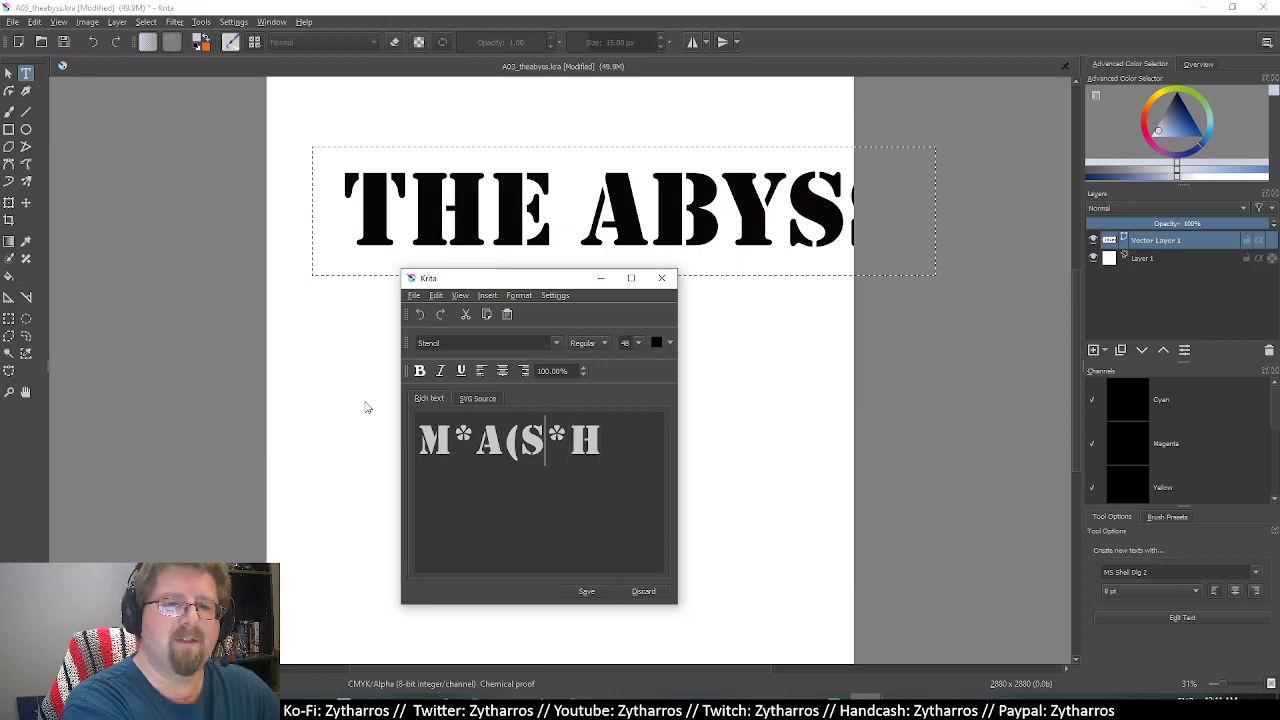
{"action": "key", "text": "Left"}
{"action": "key", "text": "BackSpace"}
{"action": "type", "text": "H"}
{"action": "key", "text": "BackSpace"}
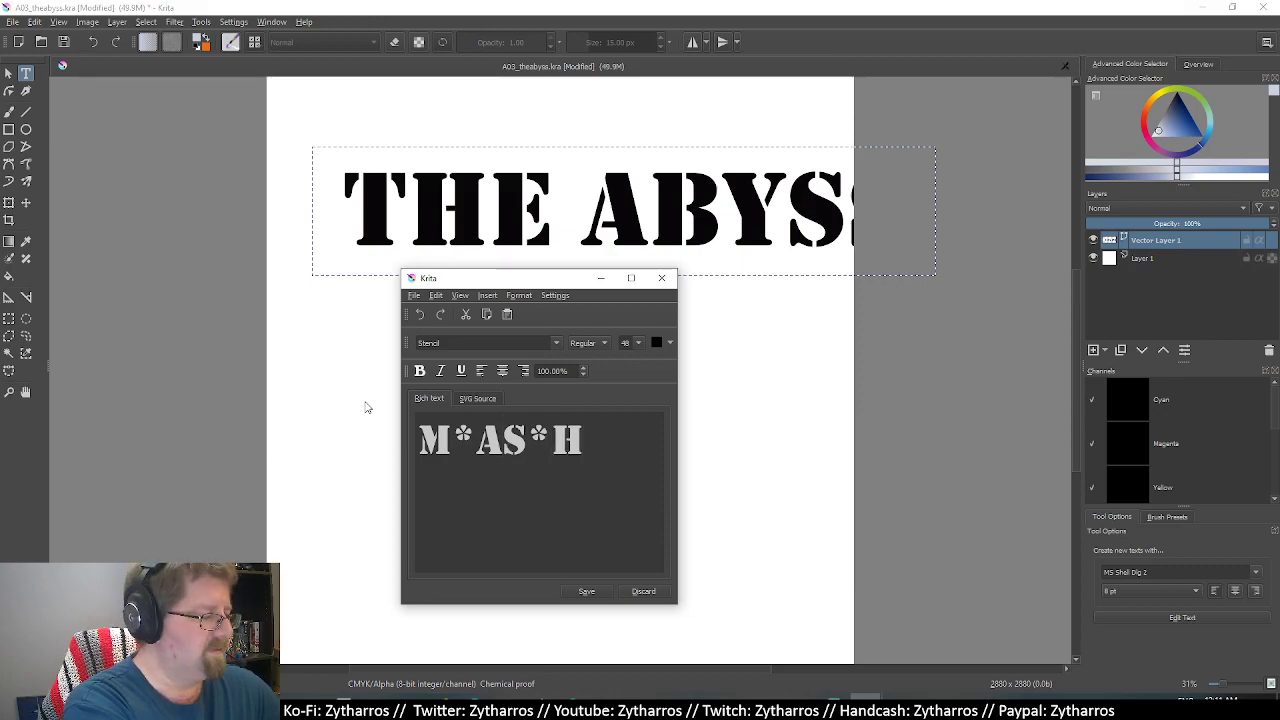
{"action": "type", "text": "*"}
{"action": "key", "text": "End"}
{"action": "key", "text": "BackSpace"}
{"action": "key", "text": "BackSpace"}
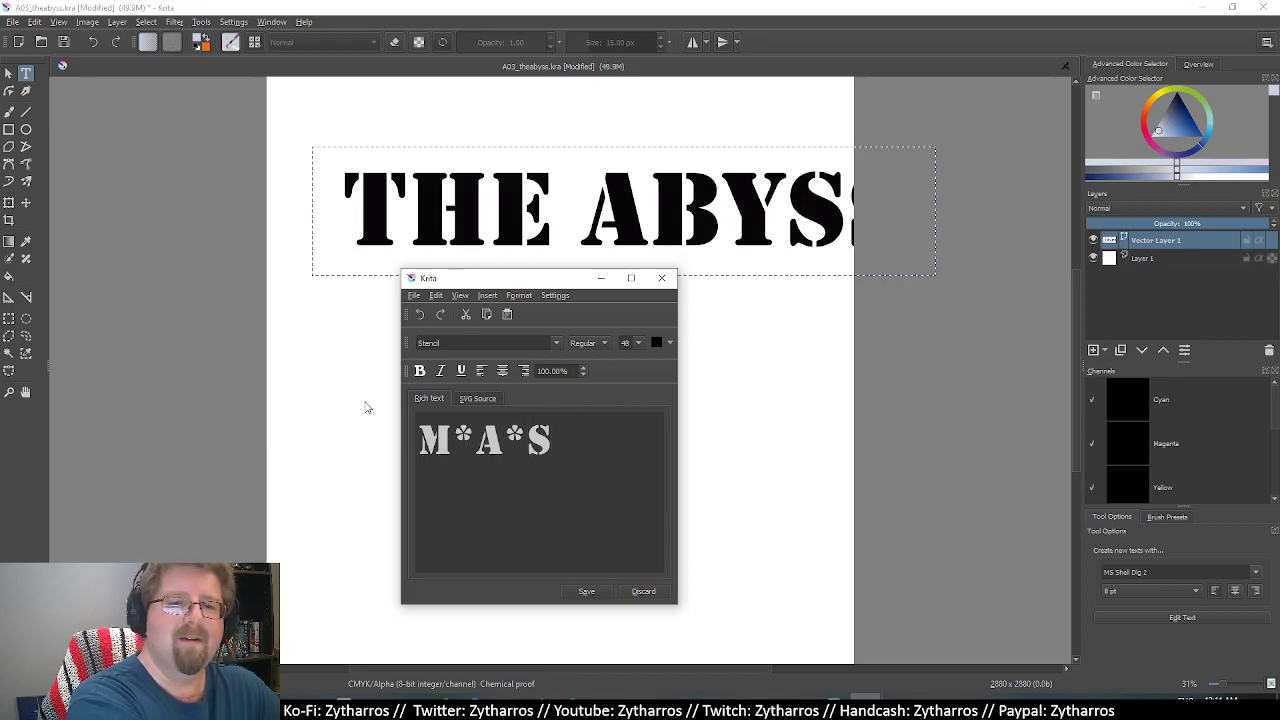
{"action": "key", "text": "BackSpace"}
{"action": "key", "text": "BackSpace"}
{"action": "key", "text": "BackSpace"}
{"action": "type", "text": "The Ab"}
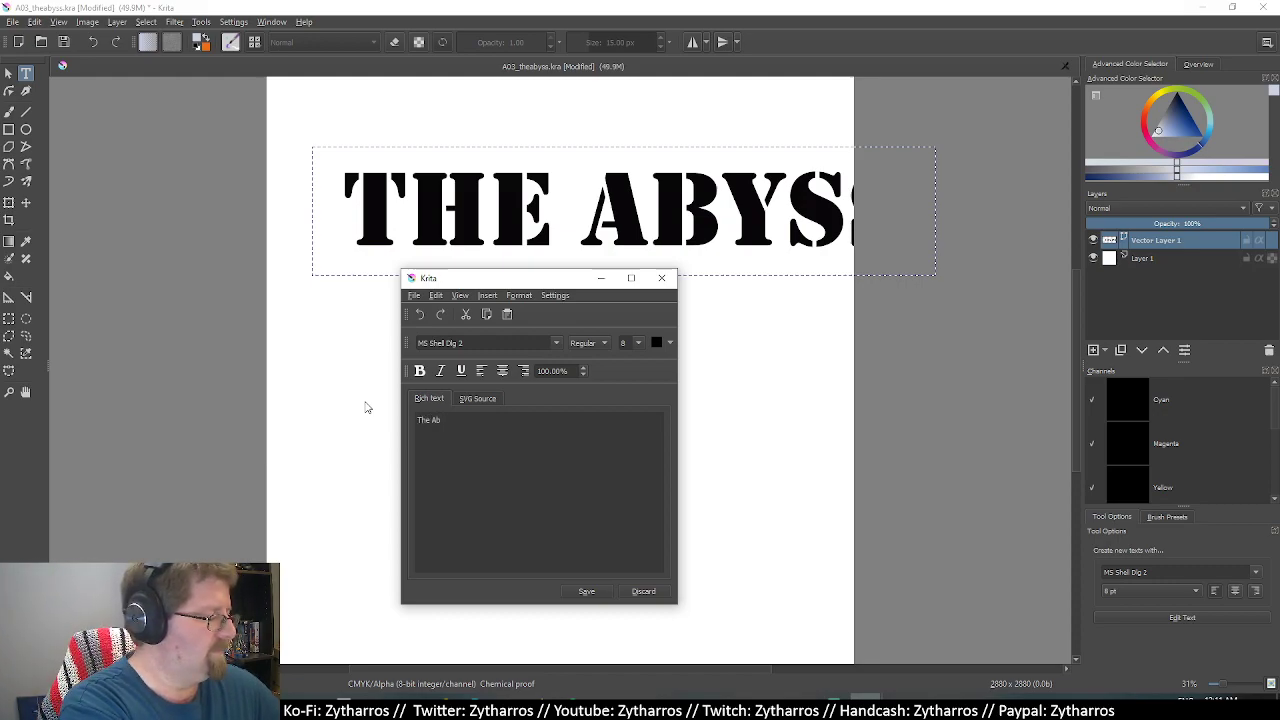
Finish typing the title text and try Agency FB from the font list.
{"action": "type", "text": "ys"}
{"action": "key", "text": "BackSpace"}
{"action": "key", "text": "BackSpace"}
{"action": "key", "text": "BackSpace"}
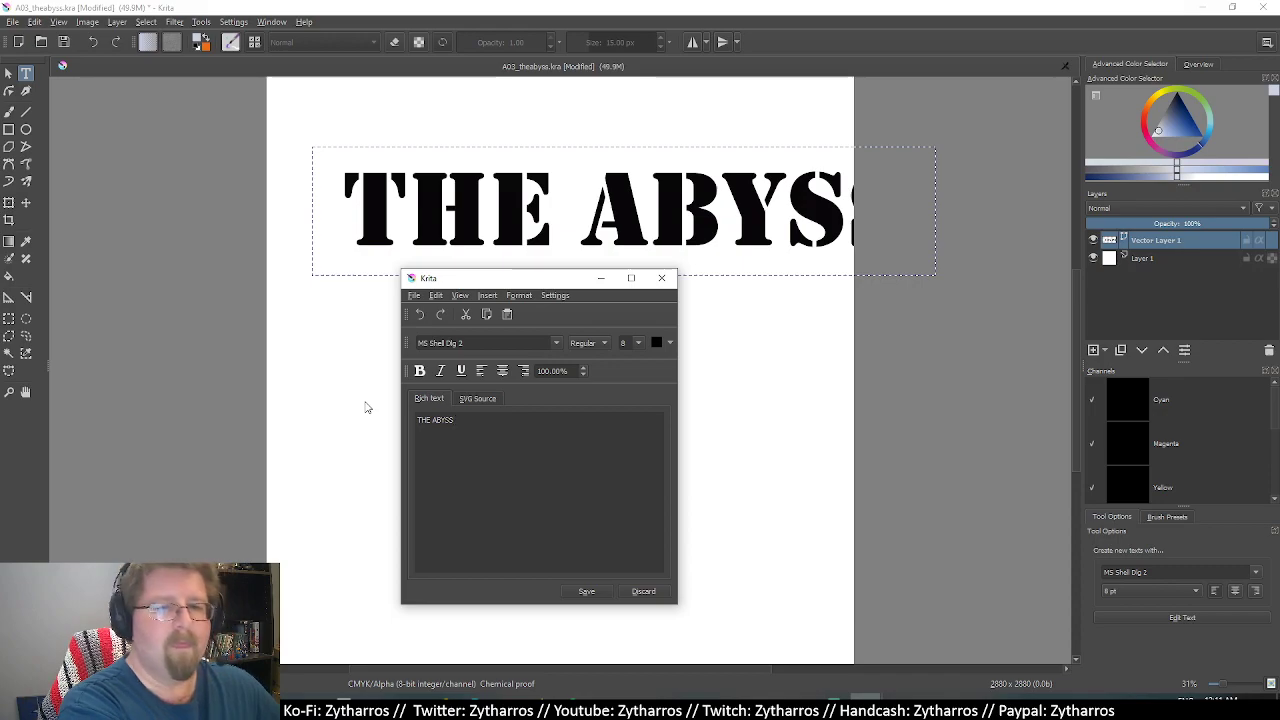
{"action": "left_click", "coordinate": [557, 343]}
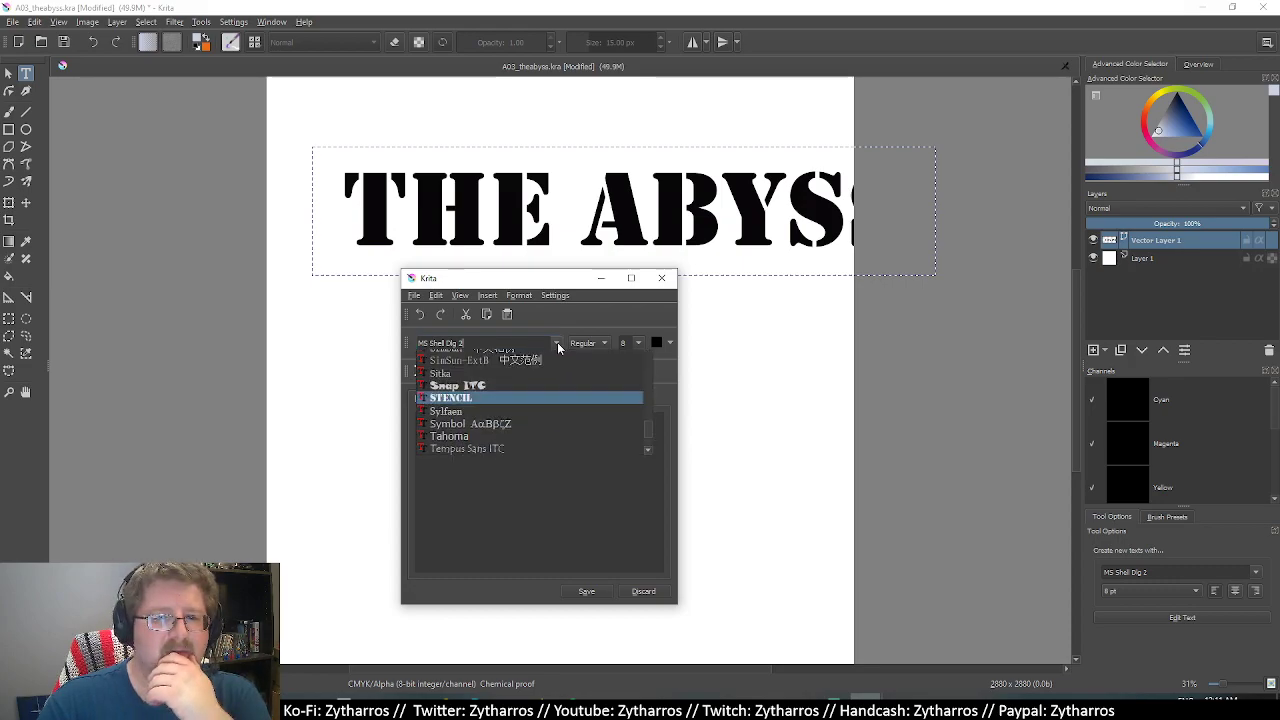
{"action": "scroll", "coordinate": [563, 401], "scroll_direction": "up", "scroll_amount": 5}
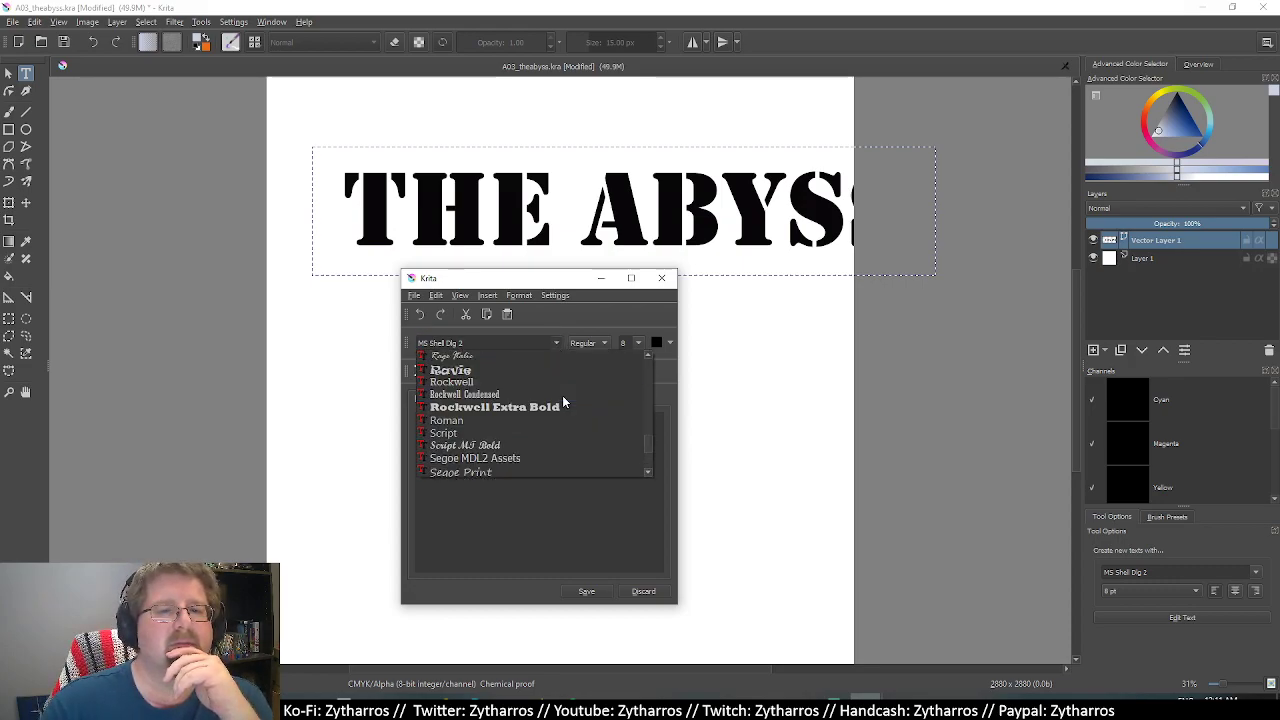
{"action": "scroll", "coordinate": [600, 405], "scroll_direction": "up", "scroll_amount": 5}
{"action": "left_click_drag", "start_coordinate": [648, 441], "coordinate": [650, 306]}
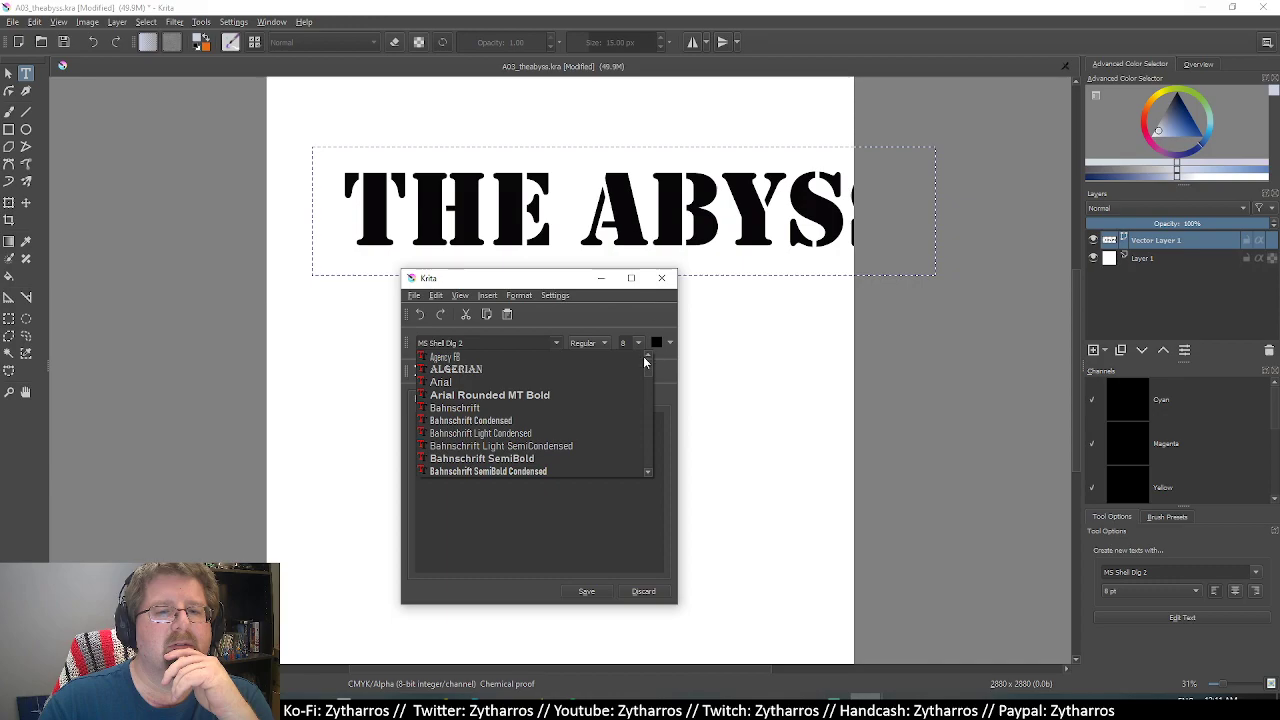
{"action": "left_click", "coordinate": [549, 358]}
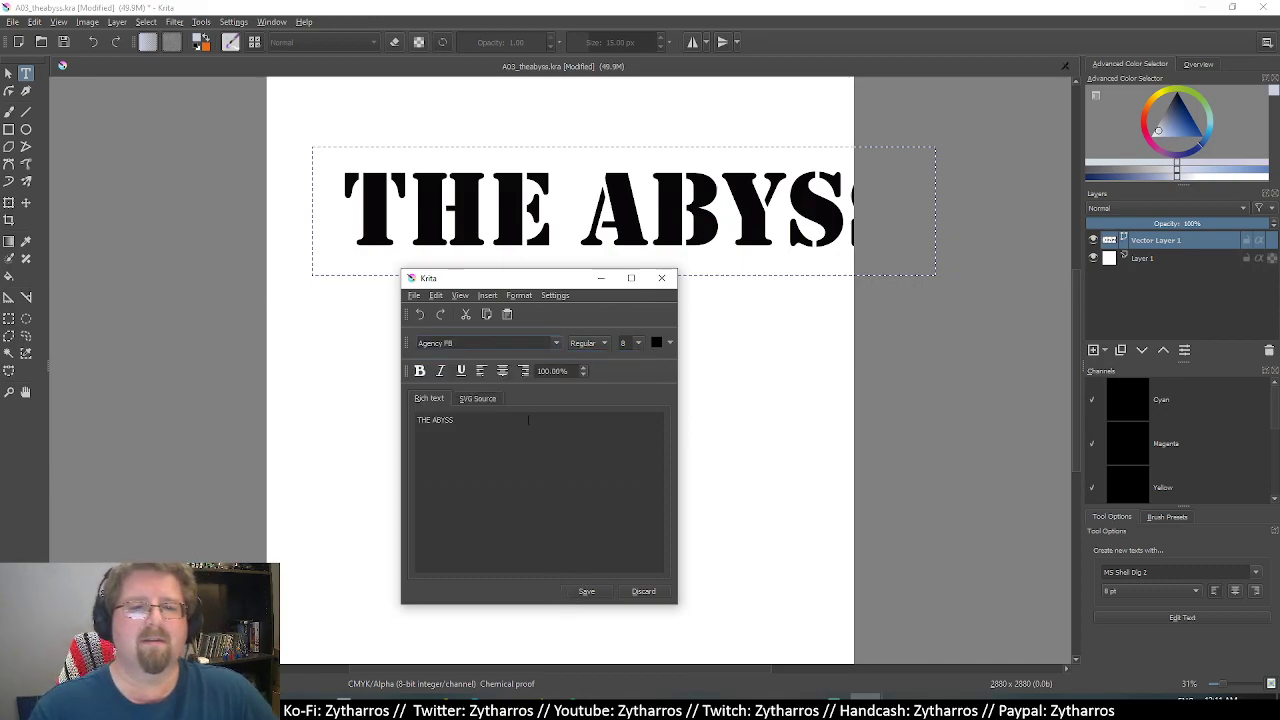
{"action": "key", "text": "Return"}
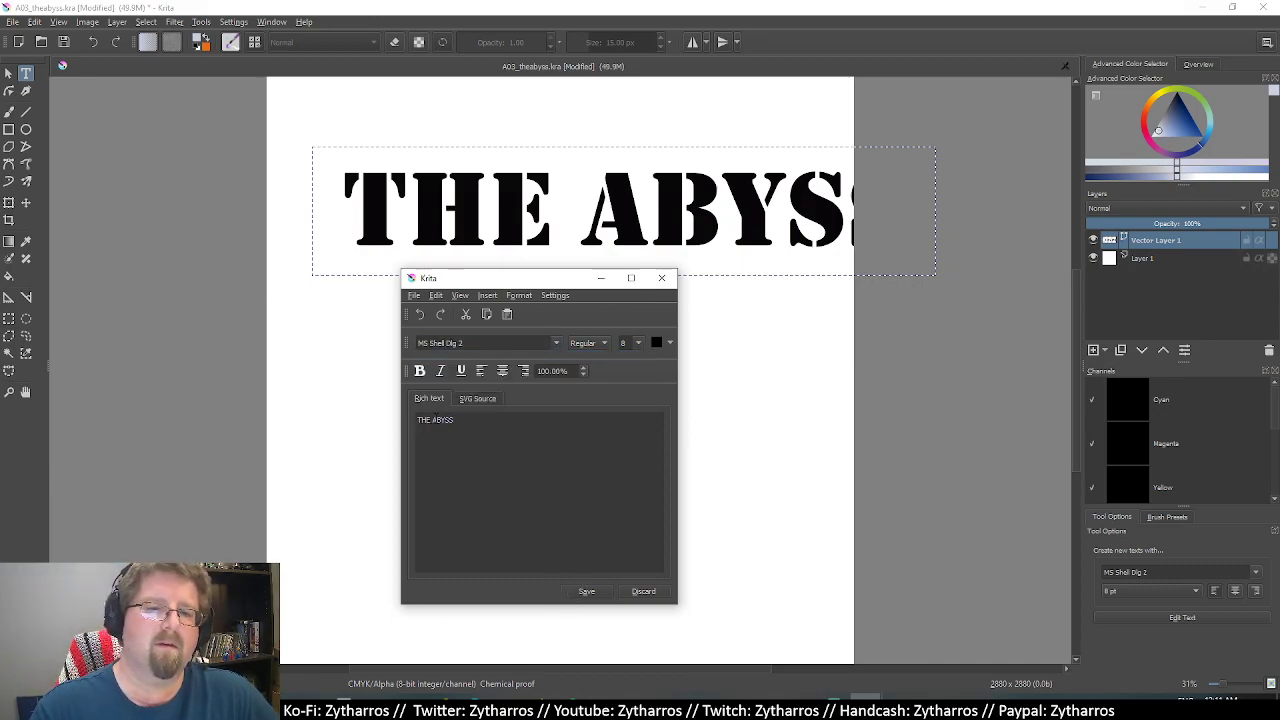
Select all of THE ABYSS and set it to Arial Rounded MT Bold.
{"action": "key", "text": "ctrl+a"}
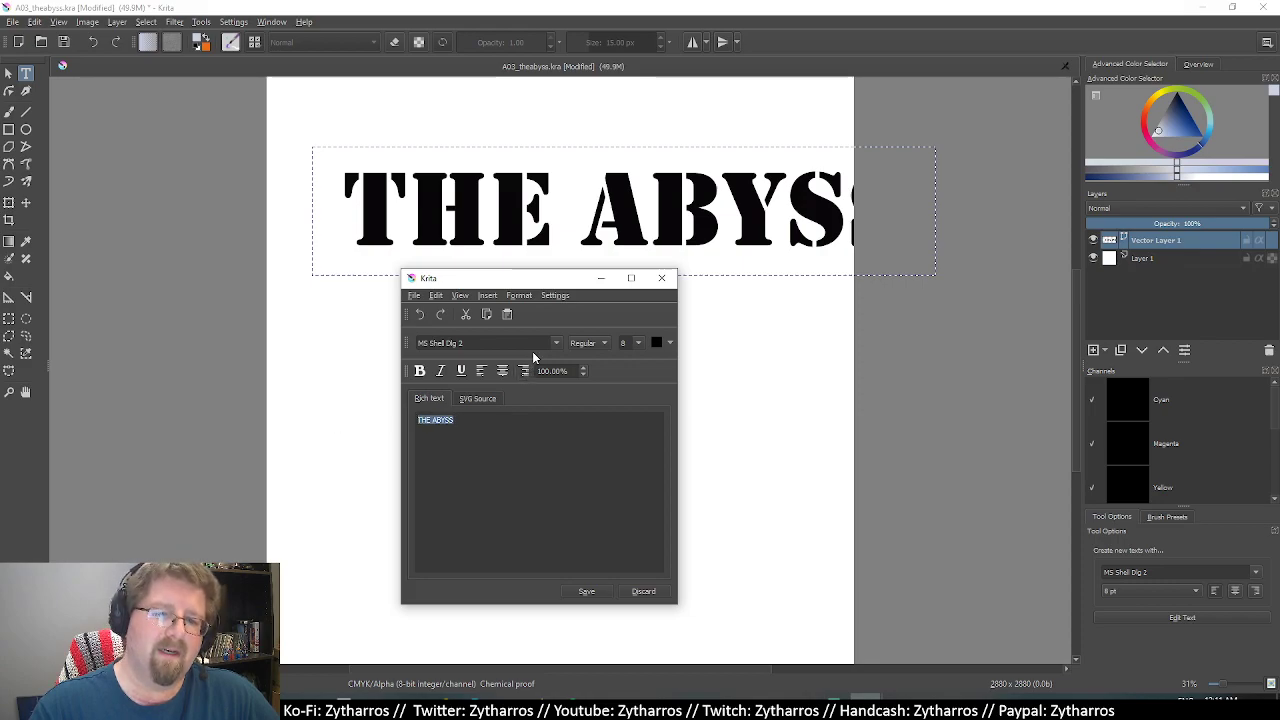
{"action": "left_click", "coordinate": [556, 343]}
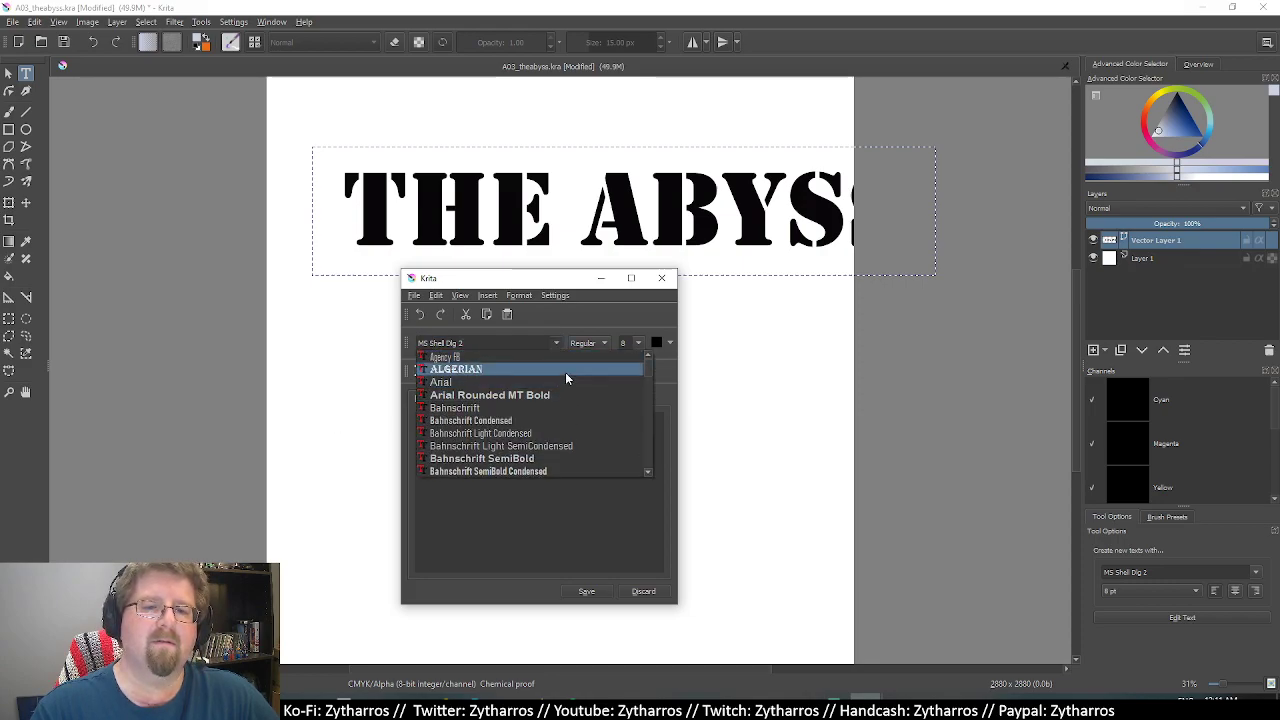
{"action": "left_click", "coordinate": [572, 397]}
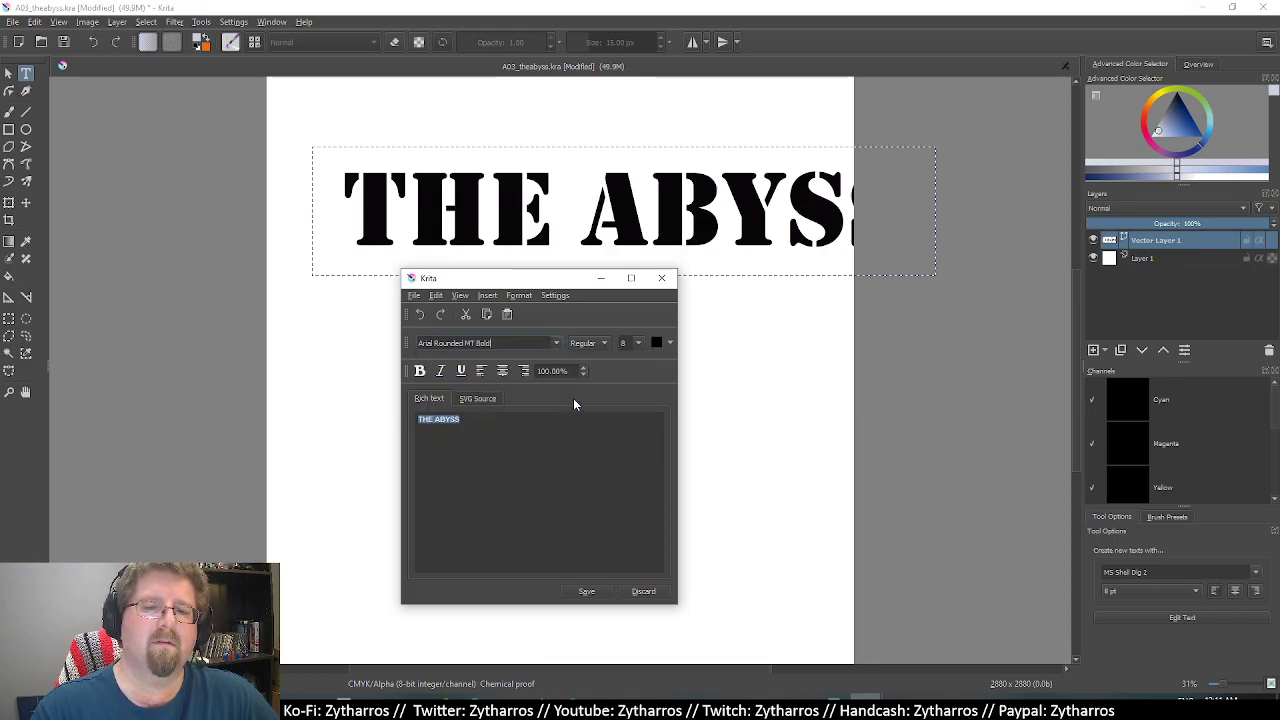
Apply the new font, then resize the title to 28 and then 36.
{"action": "left_click", "coordinate": [588, 592]}
{"action": "left_click", "coordinate": [638, 342]}
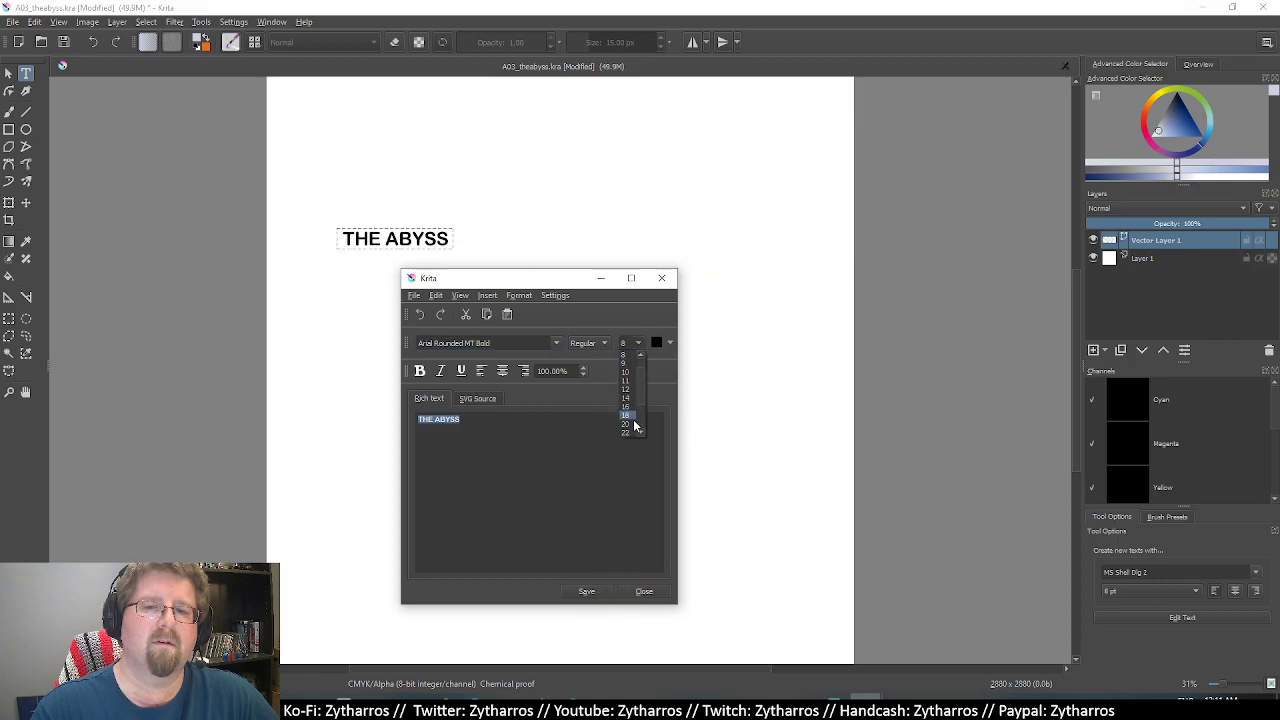
{"action": "left_click", "coordinate": [626, 406]}
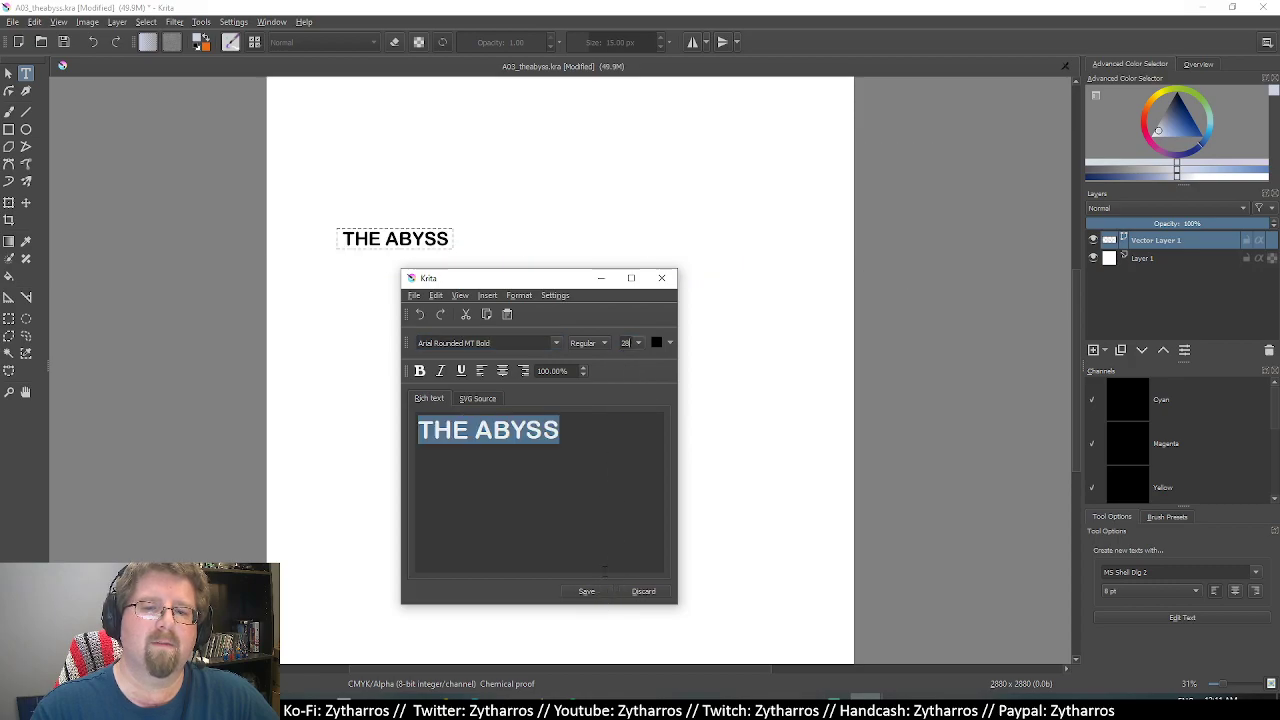
{"action": "left_click", "coordinate": [590, 591]}
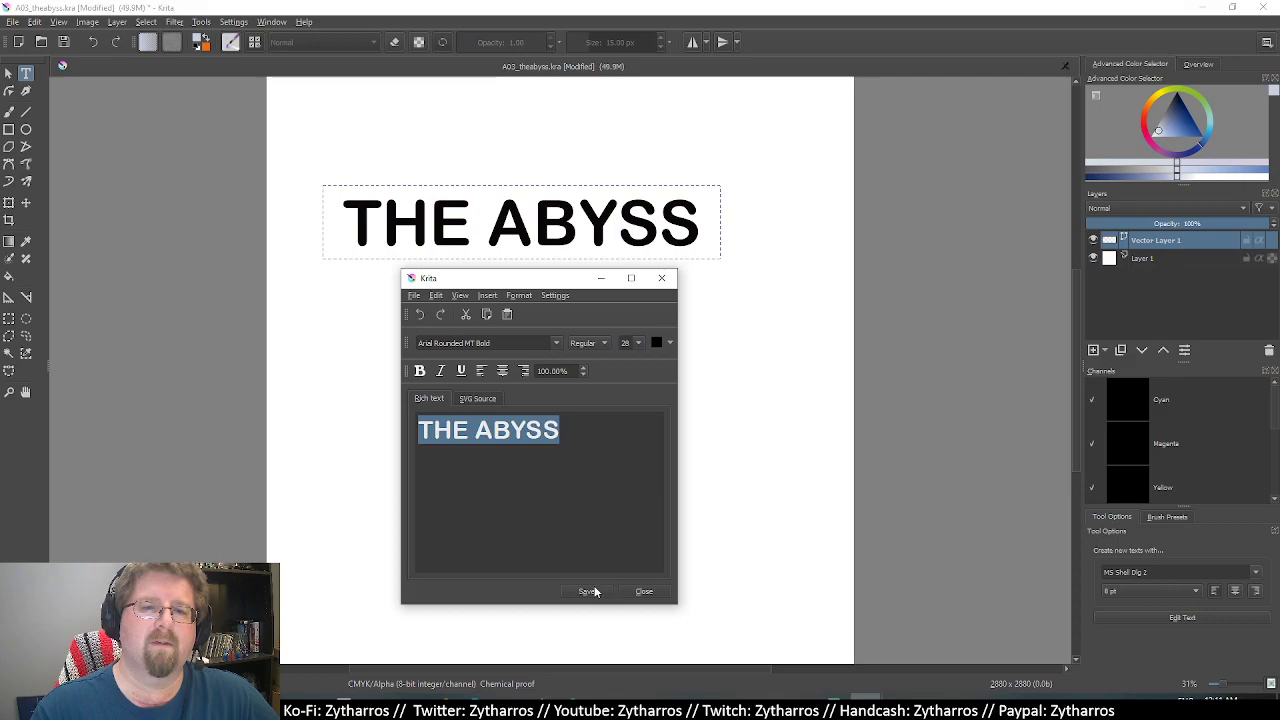
{"action": "left_click", "coordinate": [638, 342]}
{"action": "left_click", "coordinate": [627, 416]}
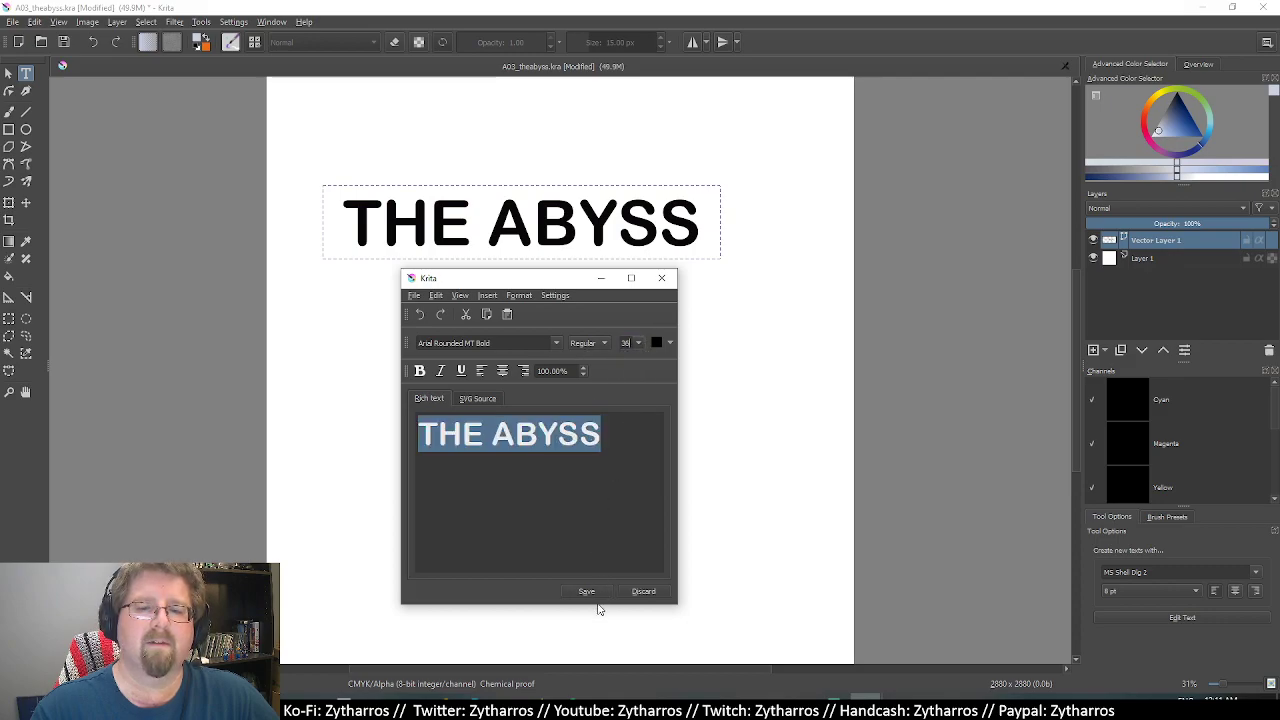
{"action": "left_click", "coordinate": [598, 591]}
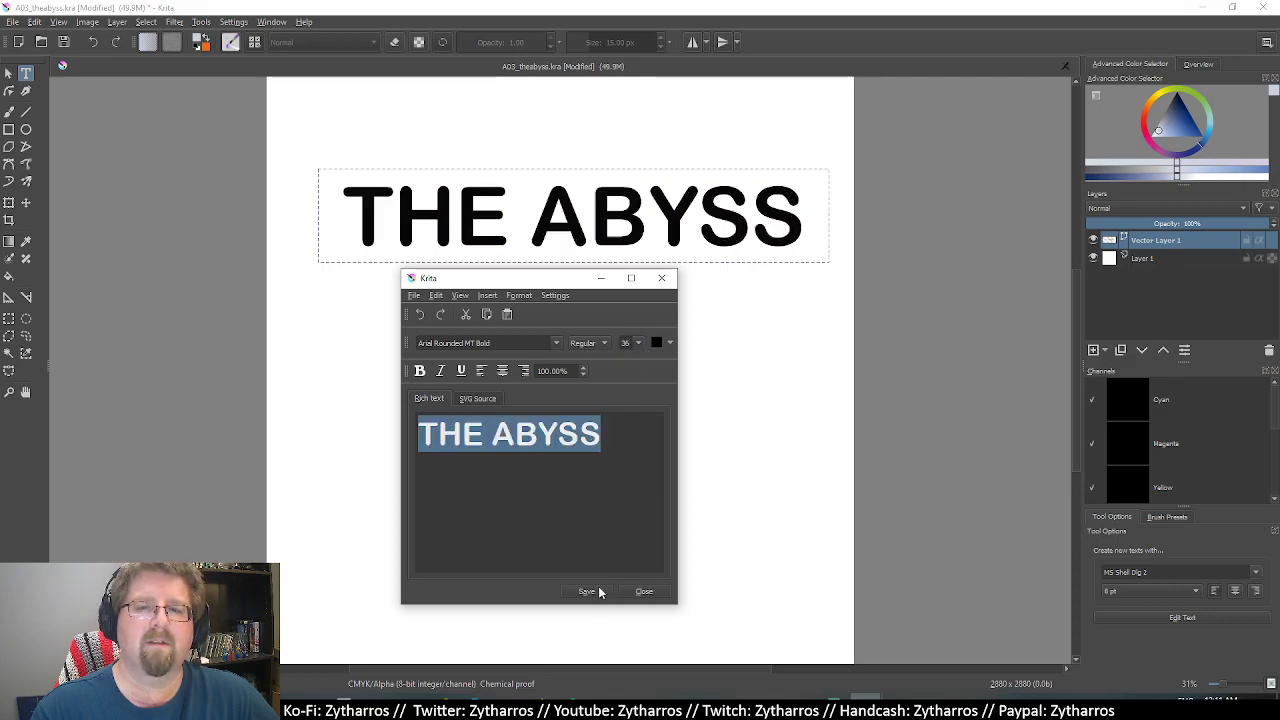
Set the title font to Bahnschrift with Normal style and save it.
{"action": "left_click", "coordinate": [555, 343]}
{"action": "left_click", "coordinate": [537, 408]}
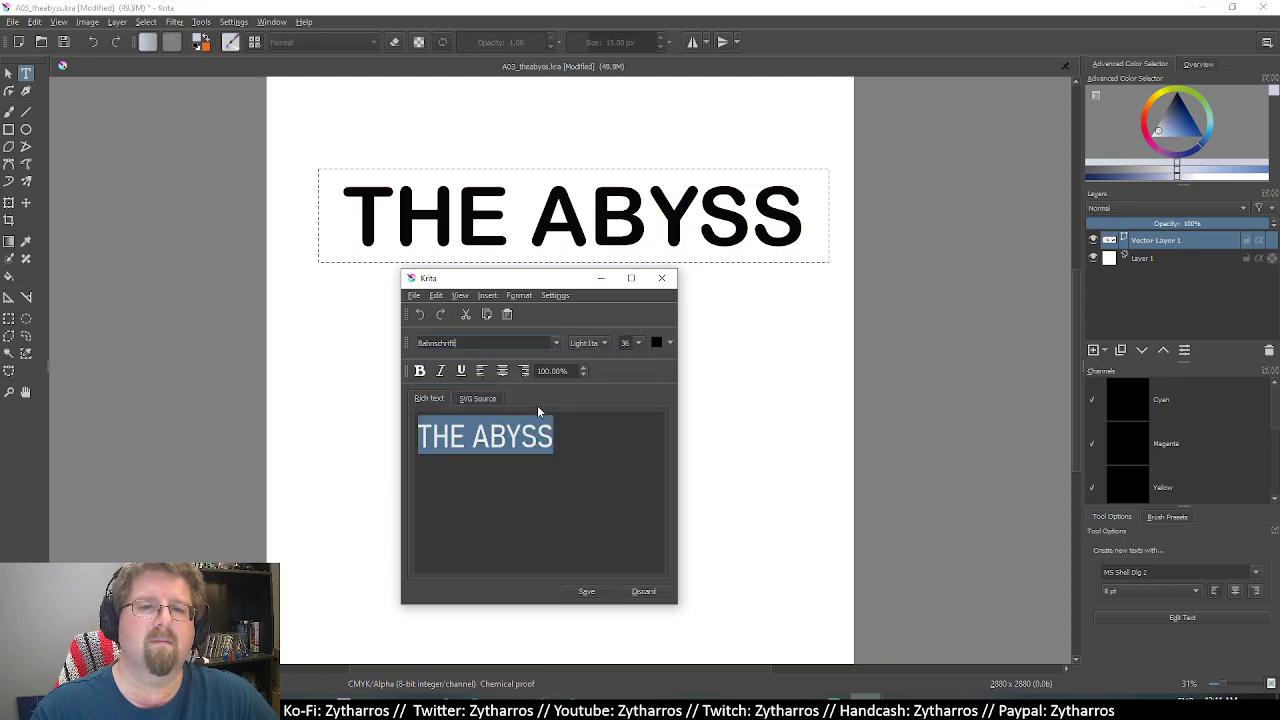
{"action": "left_click", "coordinate": [587, 592]}
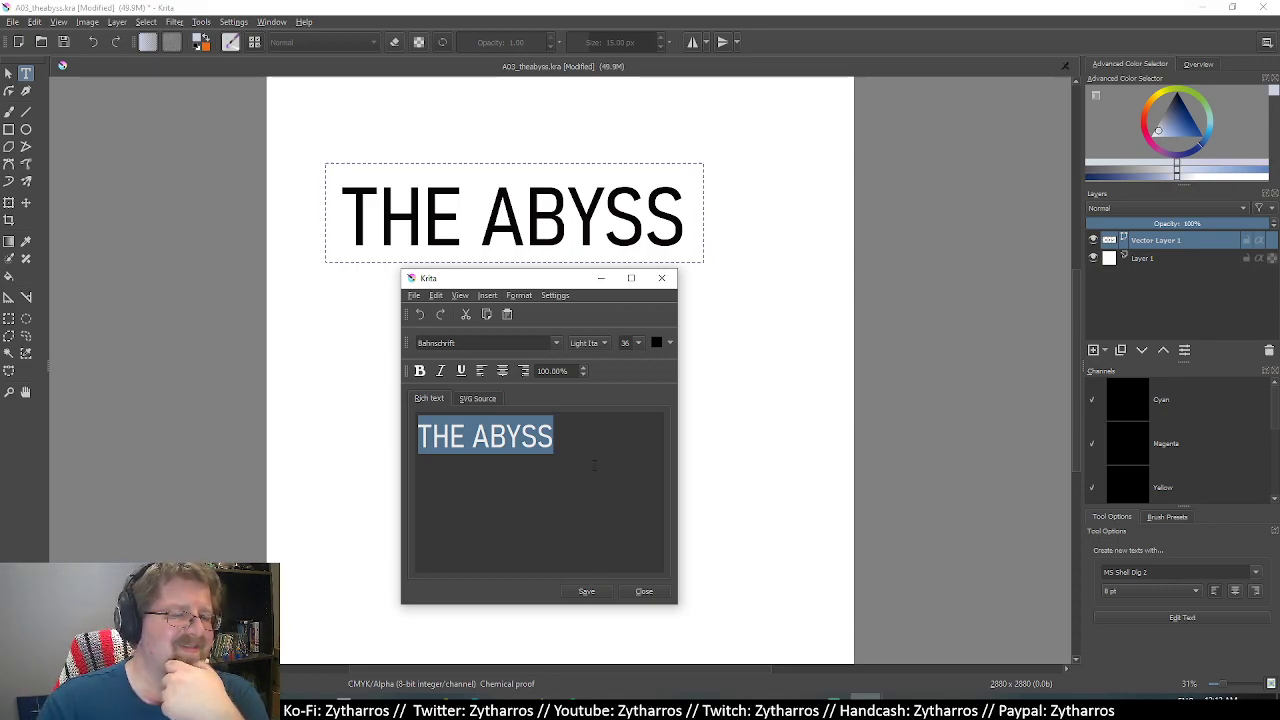
{"action": "left_click", "coordinate": [558, 347]}
{"action": "left_click", "coordinate": [558, 347]}
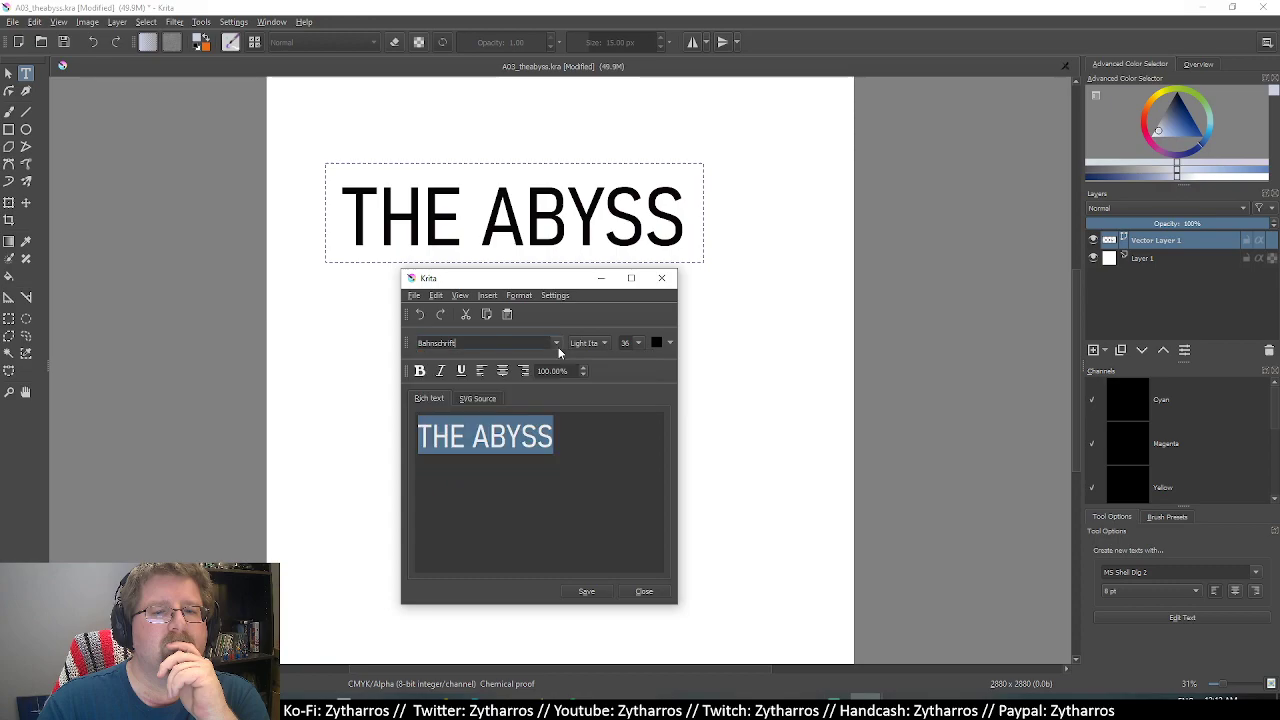
{"action": "left_click", "coordinate": [607, 343]}
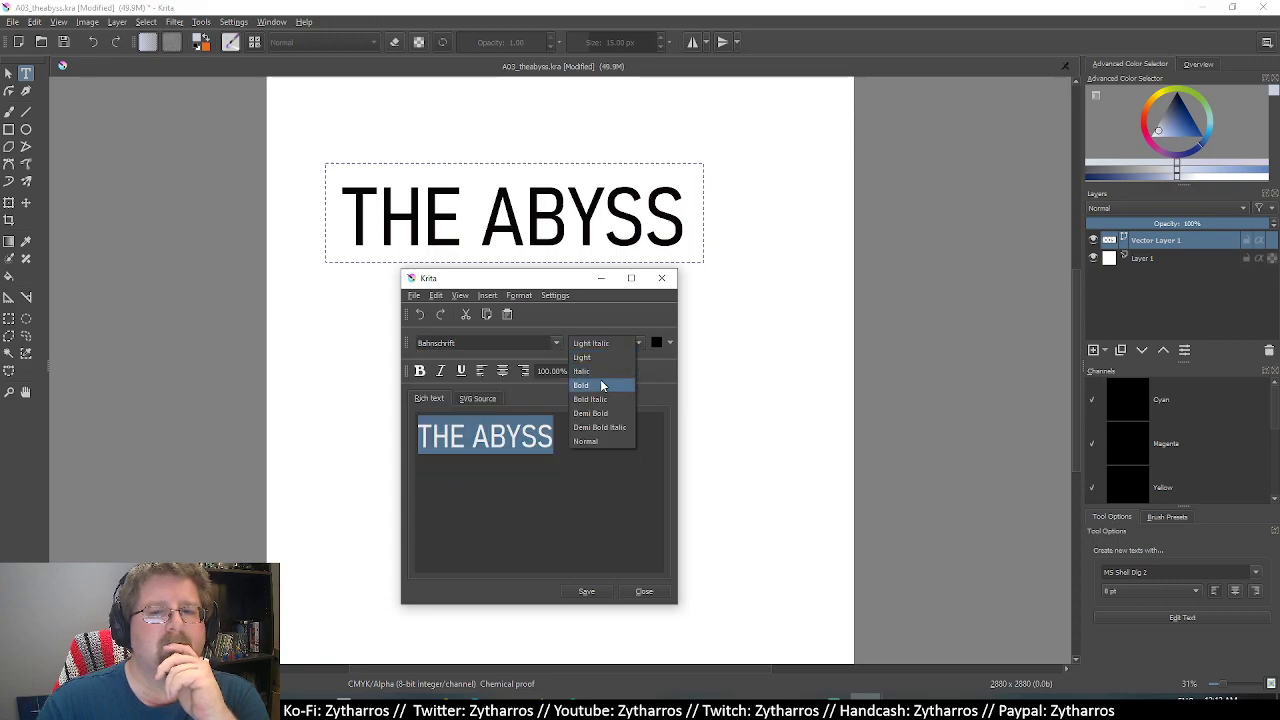
{"action": "left_click", "coordinate": [612, 442]}
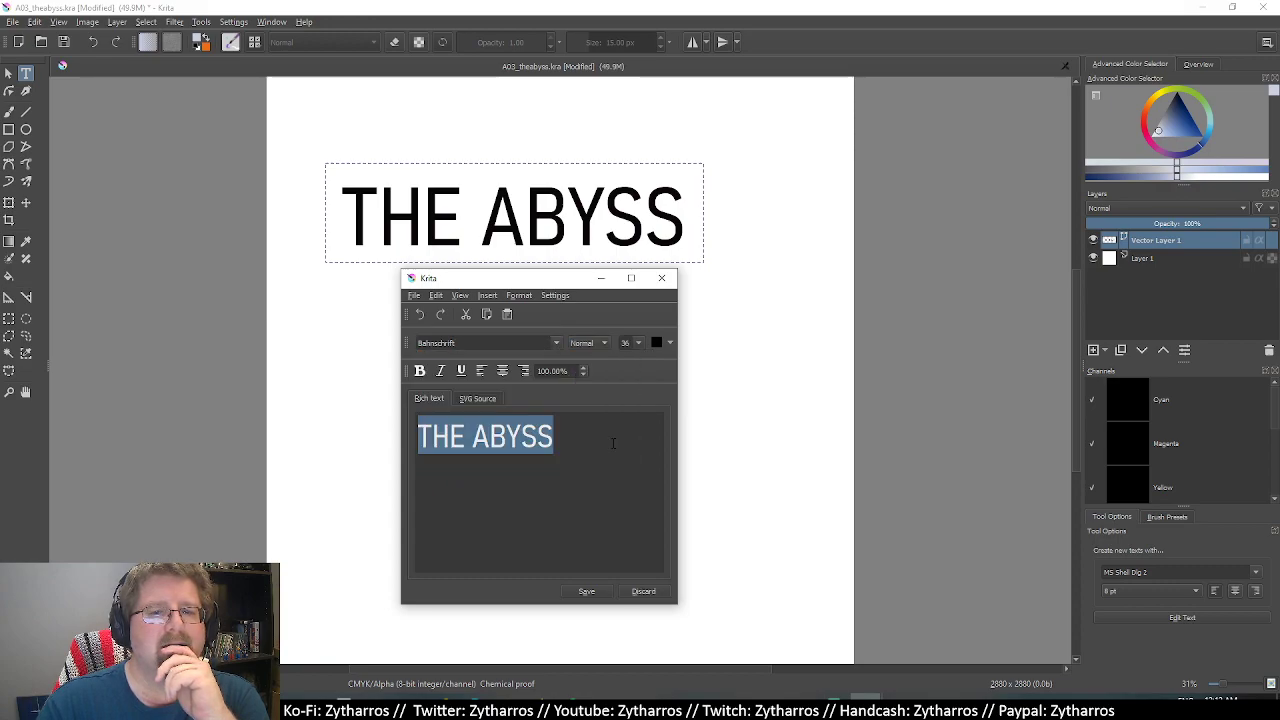
{"action": "left_click", "coordinate": [588, 592]}
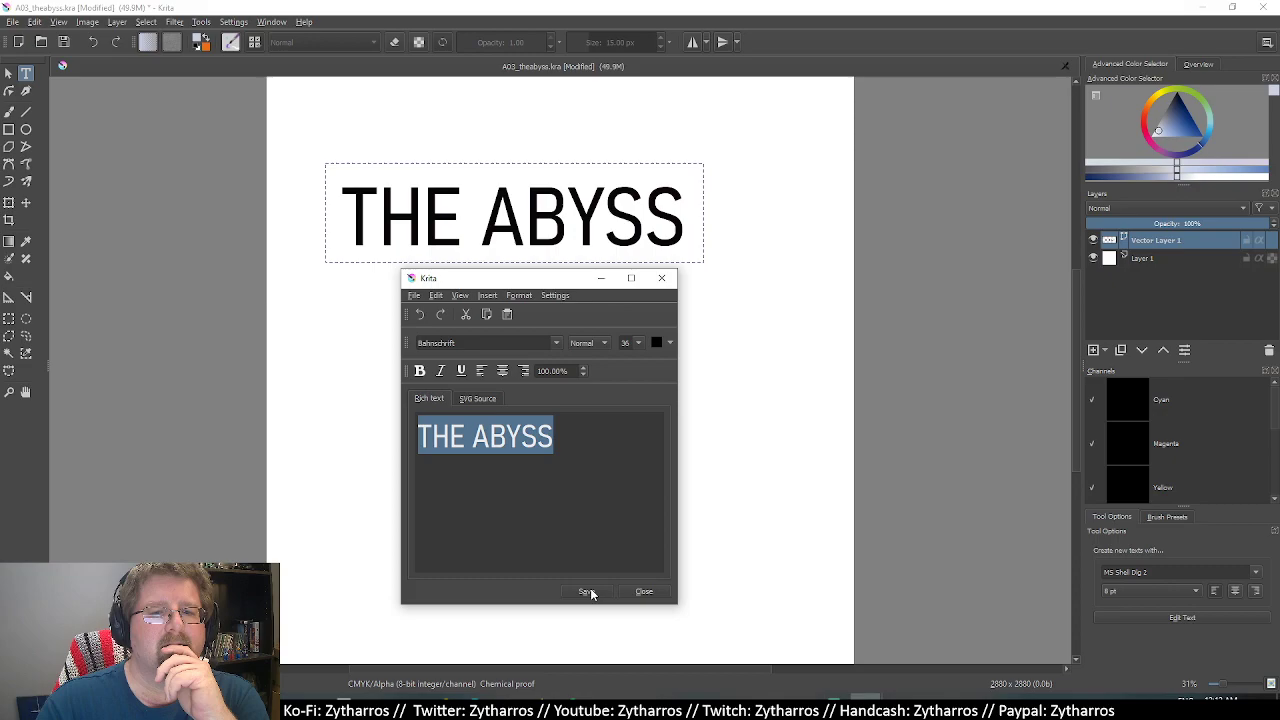
{"action": "left_click", "coordinate": [556, 346]}
Apply Bahnschrift SemiLight to the THE ABYSS title.
{"action": "scroll", "coordinate": [561, 400], "scroll_direction": "down", "scroll_amount": 1}
{"action": "scroll", "coordinate": [567, 410], "scroll_direction": "down", "scroll_amount": 2}
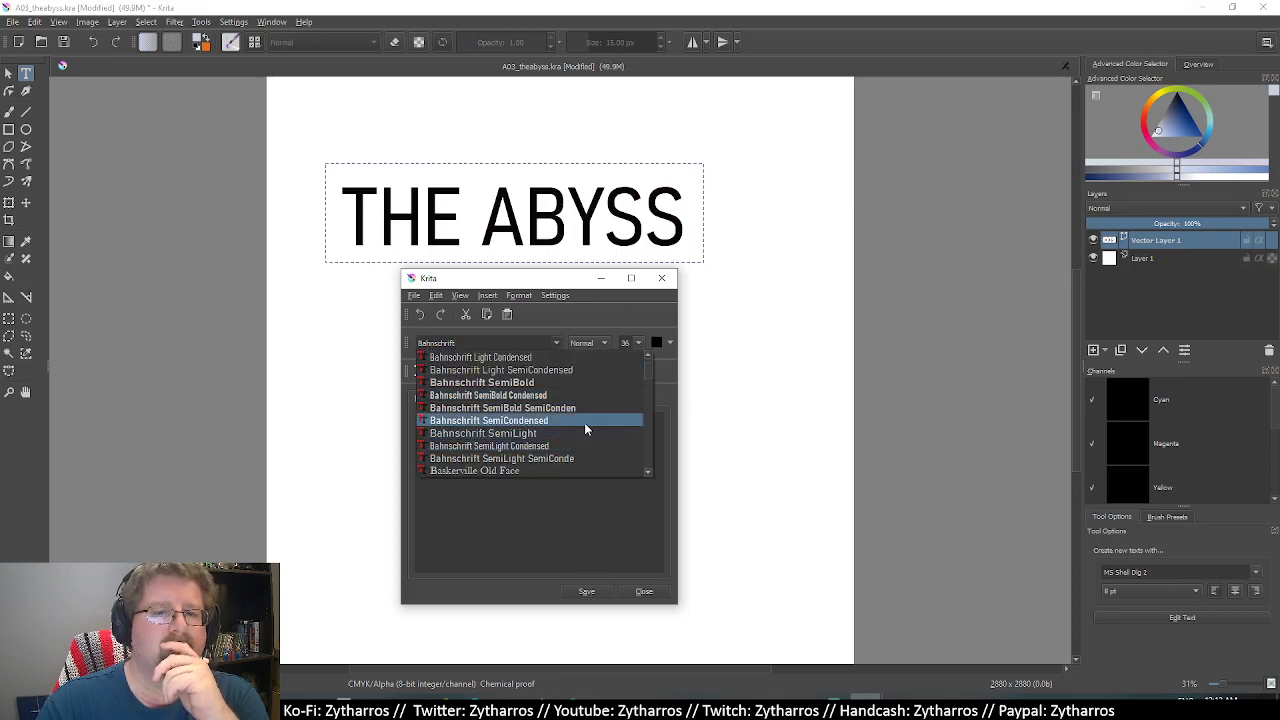
{"action": "left_click", "coordinate": [584, 434]}
{"action": "left_click", "coordinate": [586, 592]}
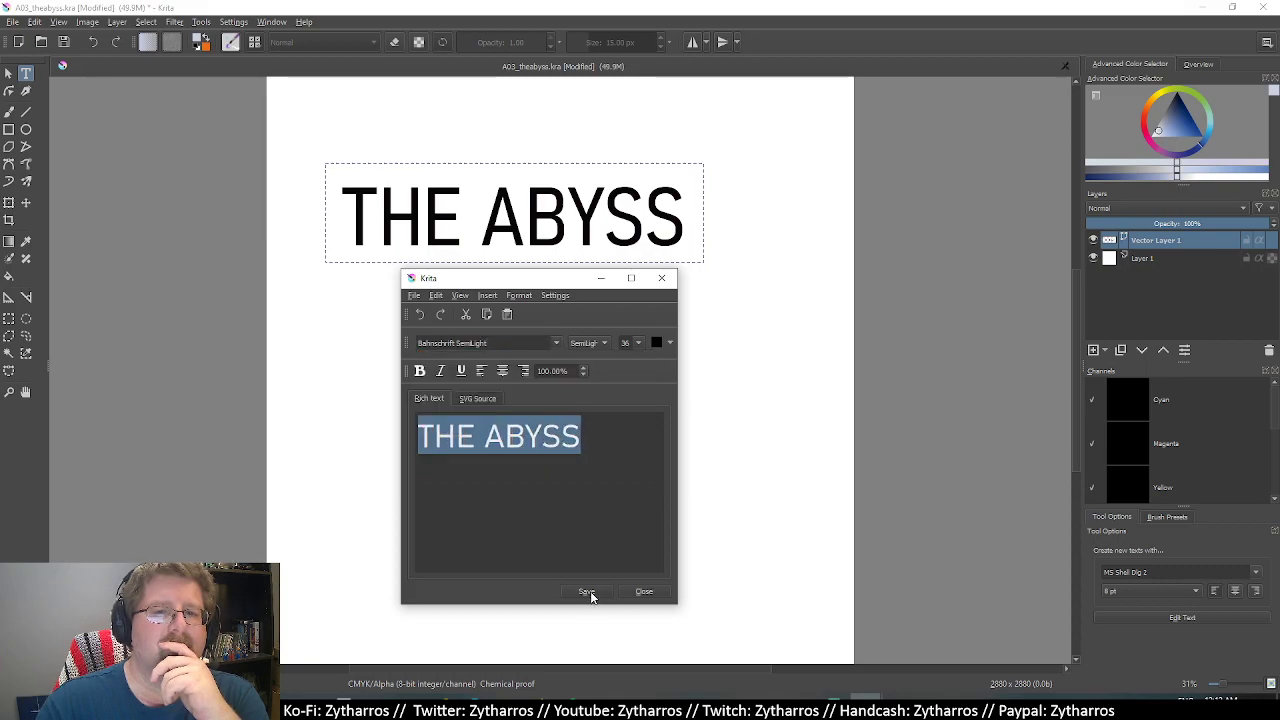
Find Century Gothic in the font list and apply it to the title.
{"action": "left_click", "coordinate": [556, 343]}
{"action": "scroll", "coordinate": [566, 398], "scroll_direction": "down", "scroll_amount": 2}
{"action": "scroll", "coordinate": [566, 398], "scroll_direction": "down", "scroll_amount": 1}
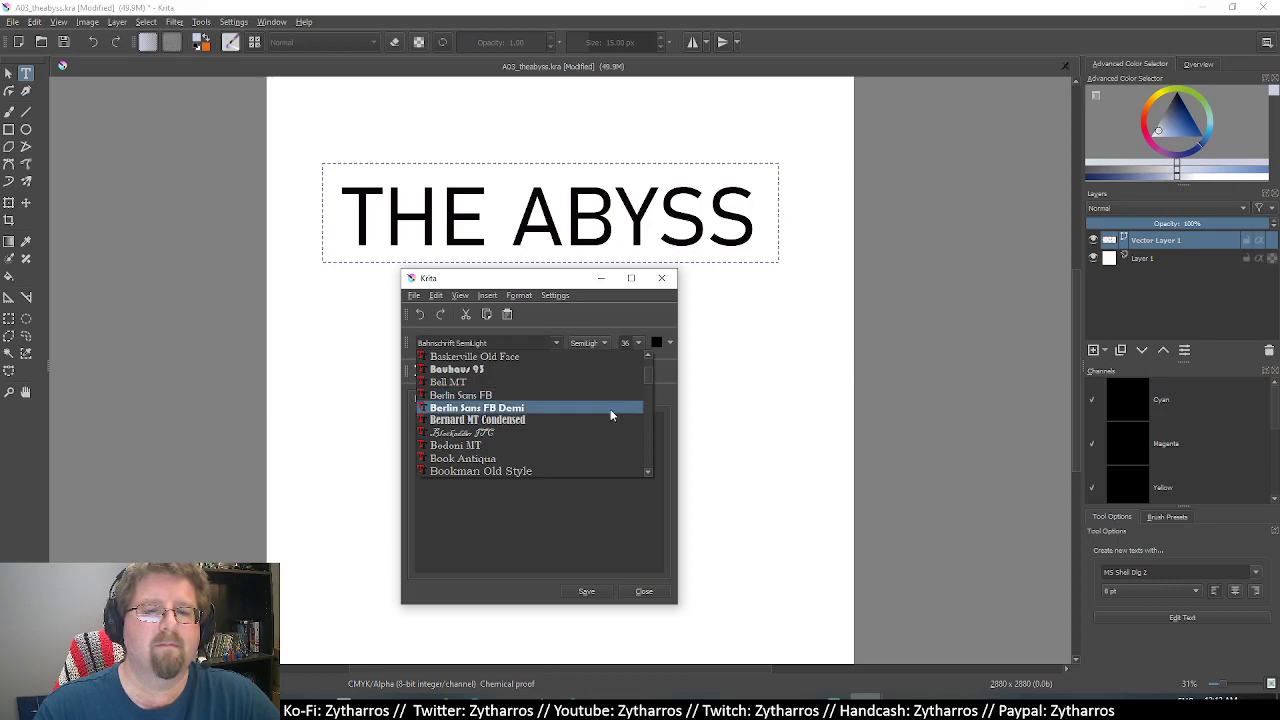
{"action": "scroll", "coordinate": [608, 412], "scroll_direction": "down", "scroll_amount": 2}
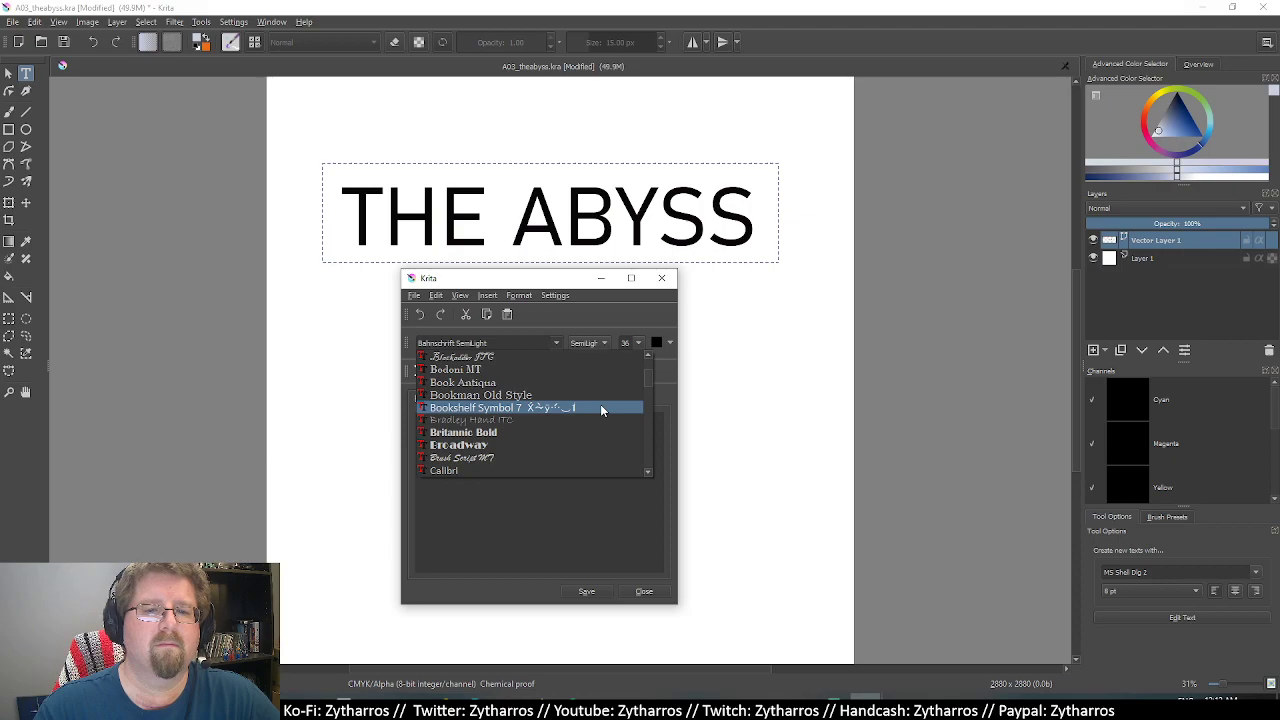
{"action": "scroll", "coordinate": [601, 410], "scroll_direction": "down", "scroll_amount": 1}
{"action": "scroll", "coordinate": [601, 410], "scroll_direction": "down", "scroll_amount": 1}
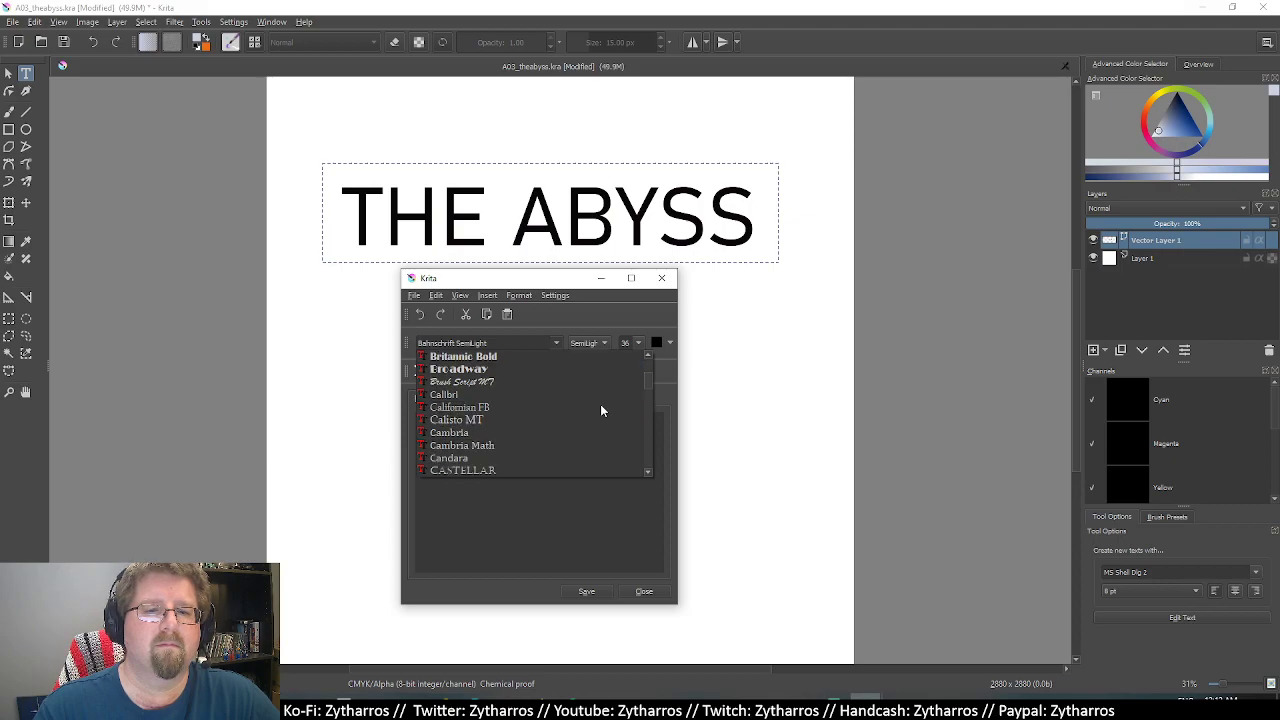
{"action": "scroll", "coordinate": [601, 410], "scroll_direction": "down", "scroll_amount": 2}
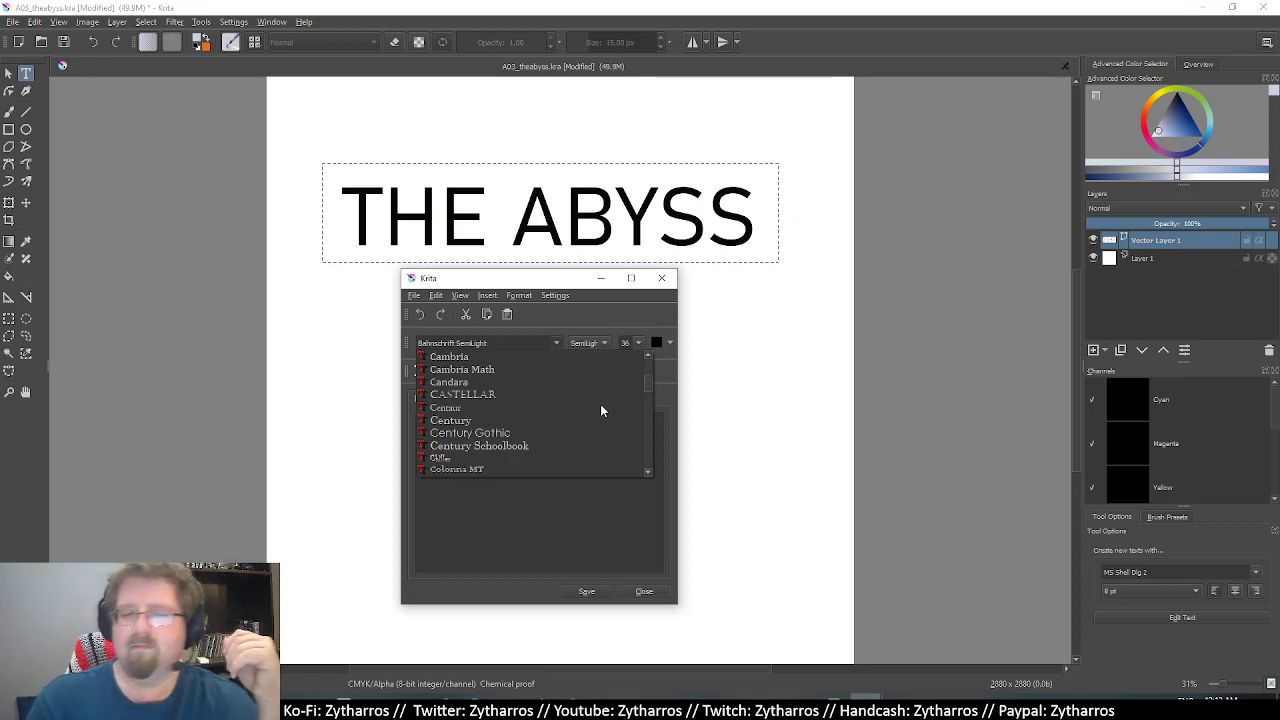
{"action": "scroll", "coordinate": [600, 410], "scroll_direction": "down", "scroll_amount": 1}
{"action": "left_click", "coordinate": [598, 396]}
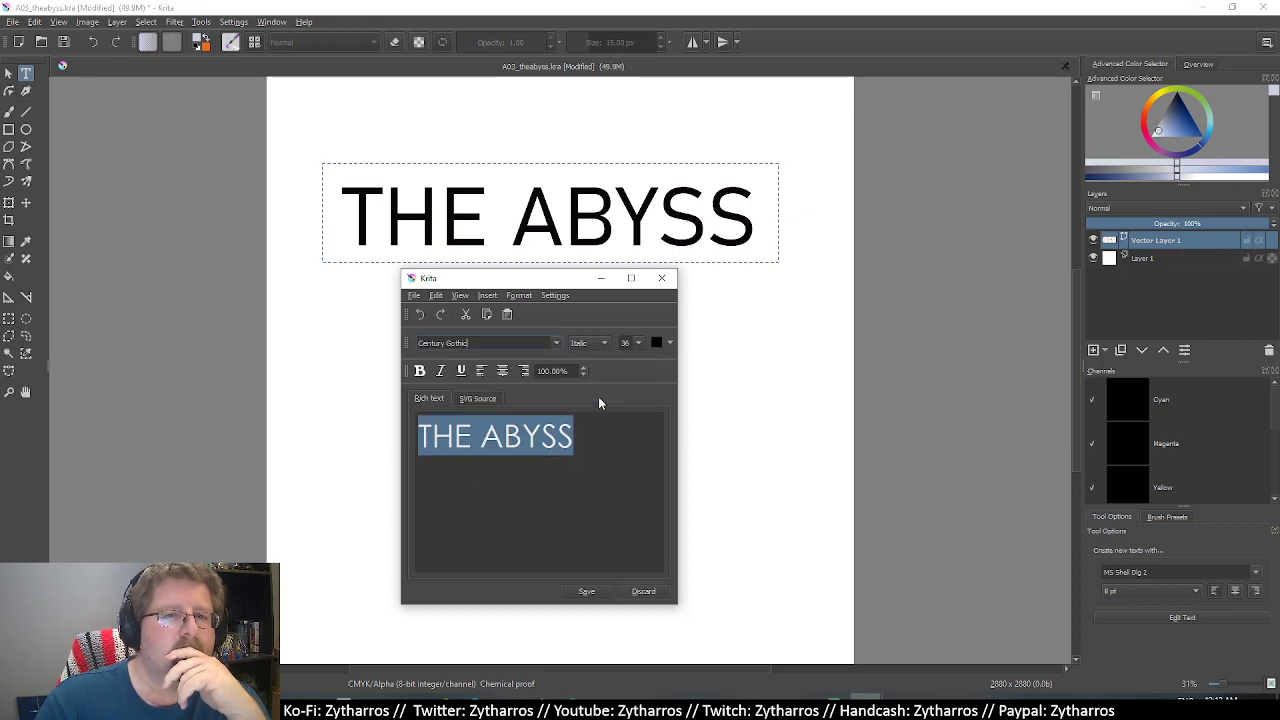
{"action": "left_click", "coordinate": [591, 591]}
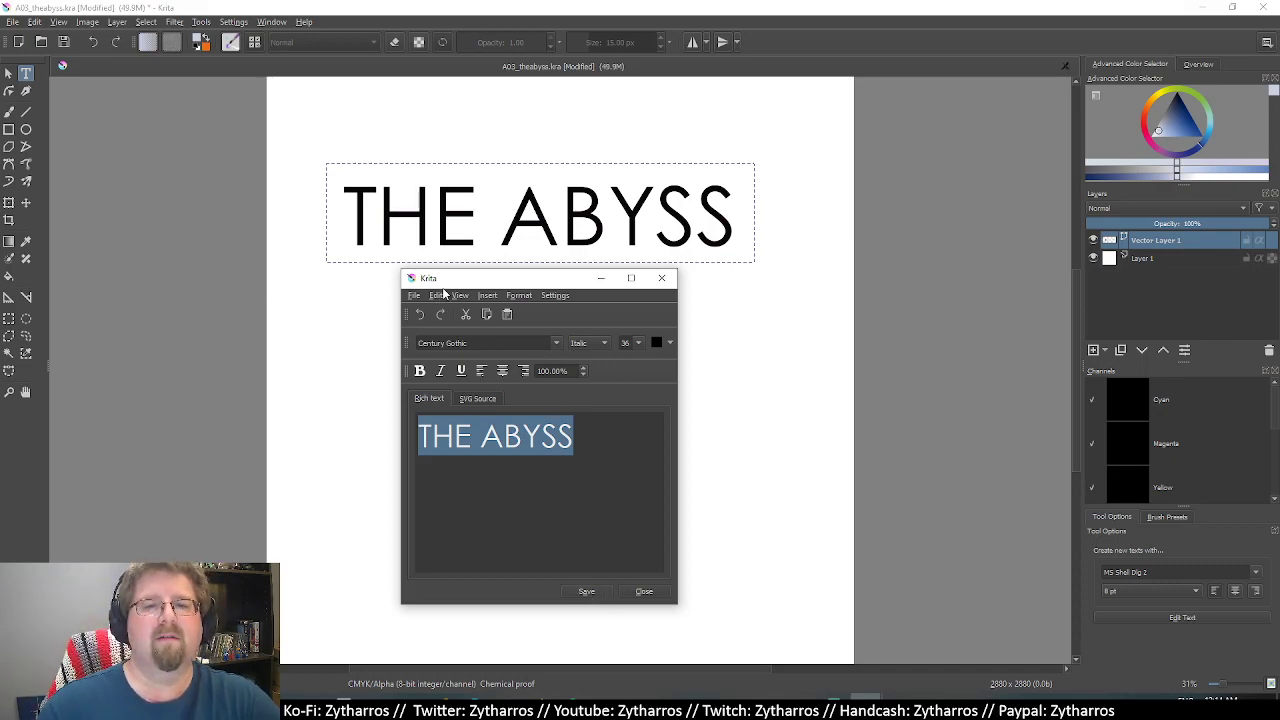
Apply Consolas to the THE ABYSS title.
{"action": "left_click", "coordinate": [556, 342]}
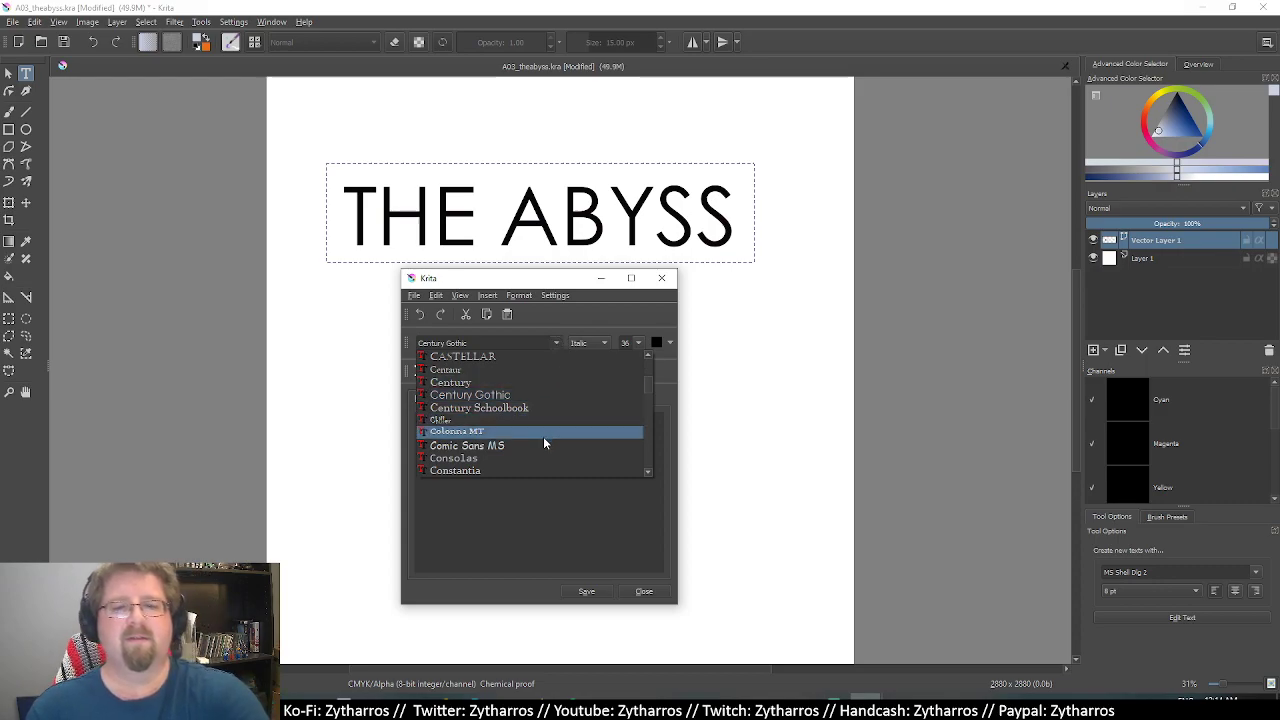
{"action": "scroll", "coordinate": [543, 436], "scroll_direction": "down", "scroll_amount": 1}
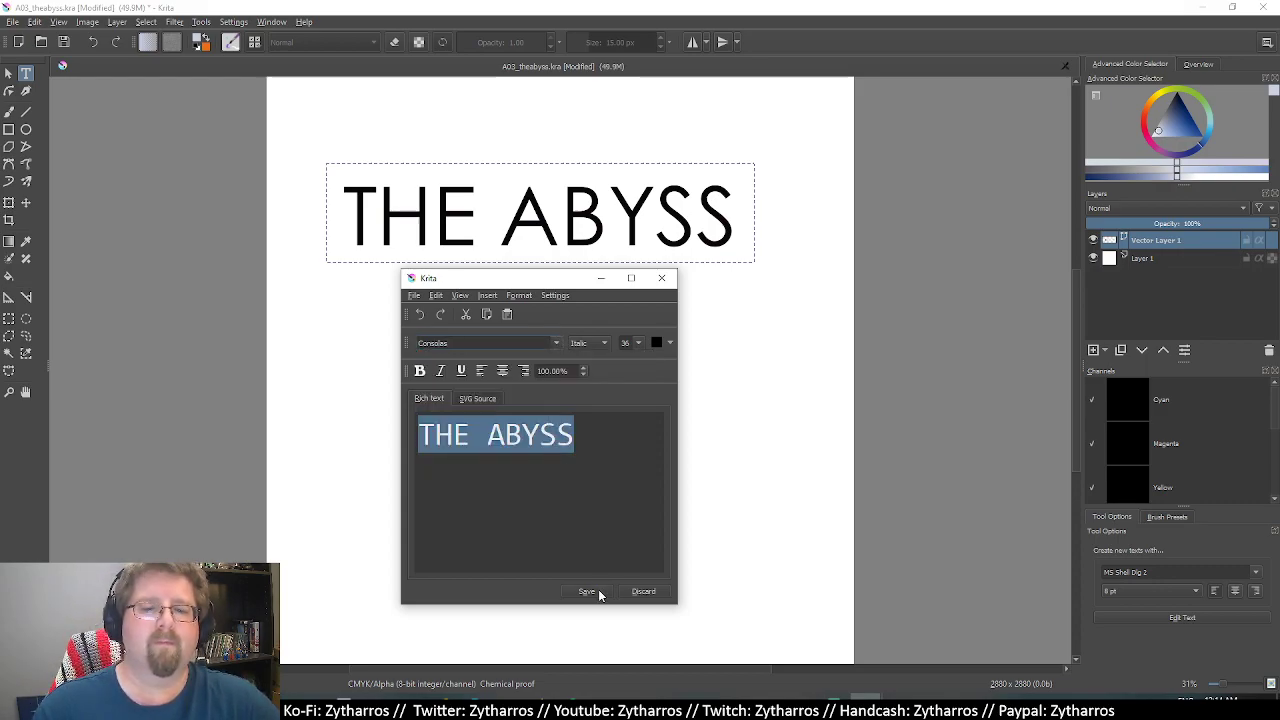
{"action": "left_click", "coordinate": [598, 592]}
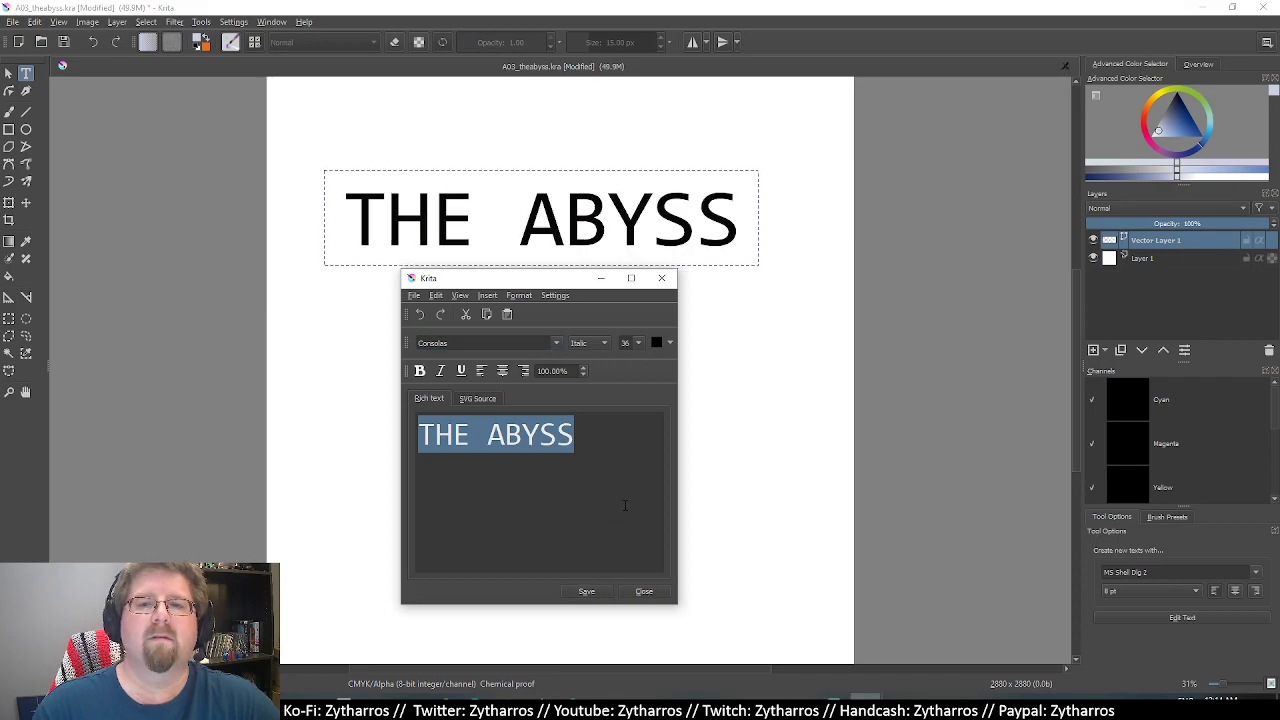
Apply Corbel to the title at size 36.
{"action": "left_click", "coordinate": [556, 343]}
{"action": "scroll", "coordinate": [558, 409], "scroll_direction": "up", "scroll_amount": 1}
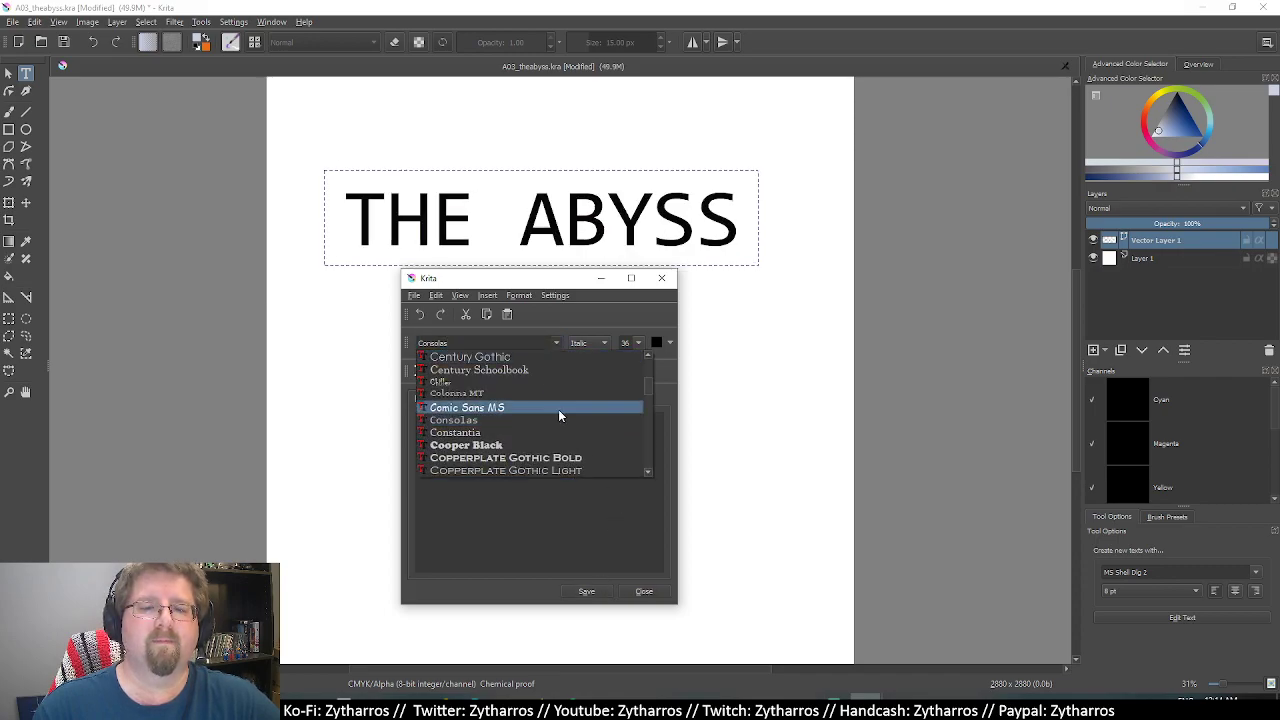
{"action": "scroll", "coordinate": [561, 416], "scroll_direction": "down", "scroll_amount": 2}
{"action": "scroll", "coordinate": [561, 421], "scroll_direction": "down", "scroll_amount": 1}
{"action": "scroll", "coordinate": [561, 421], "scroll_direction": "up", "scroll_amount": 1}
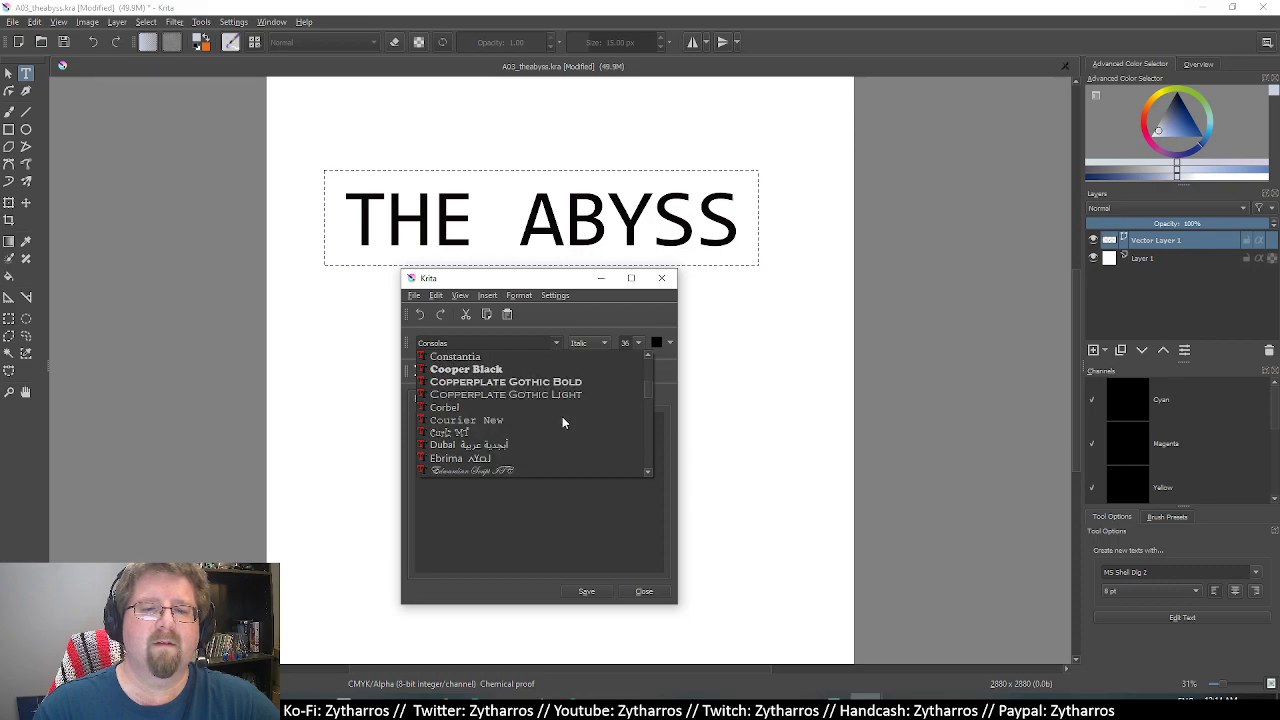
{"action": "left_click", "coordinate": [562, 408]}
{"action": "left_click", "coordinate": [600, 591]}
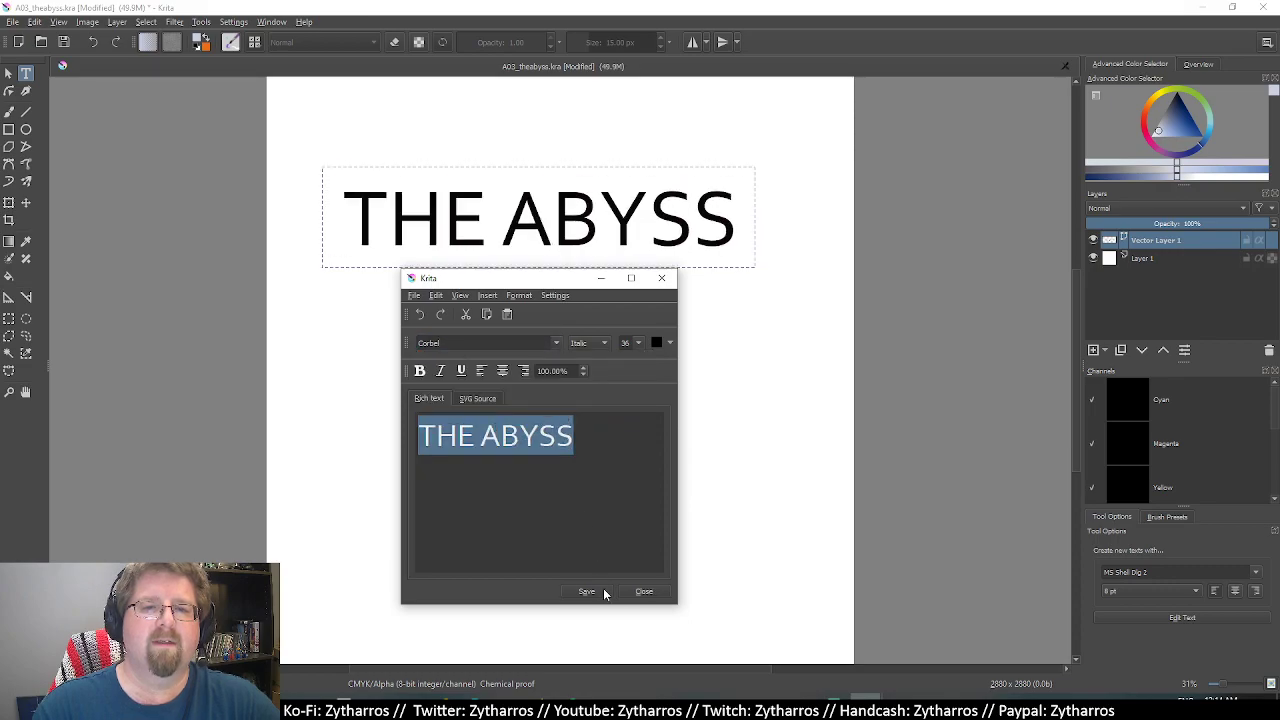
{"action": "left_click", "coordinate": [556, 343]}
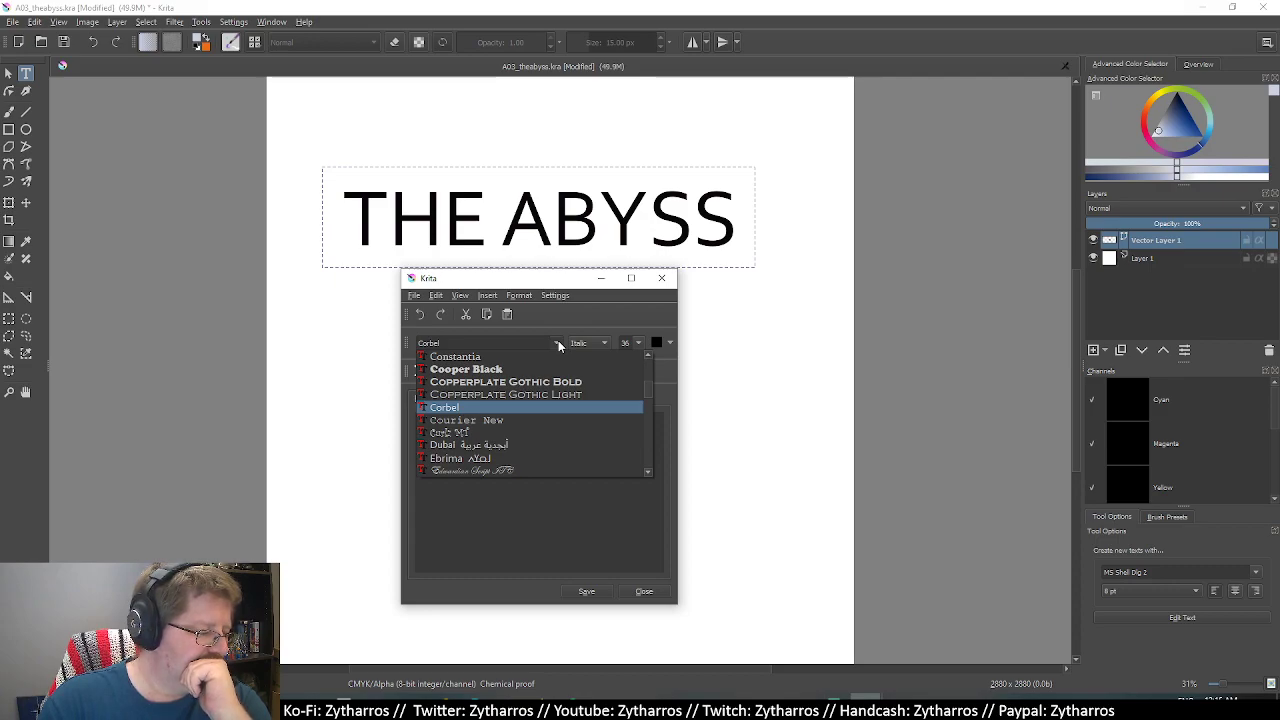
{"action": "left_click", "coordinate": [598, 343]}
{"action": "left_click", "coordinate": [600, 343]}
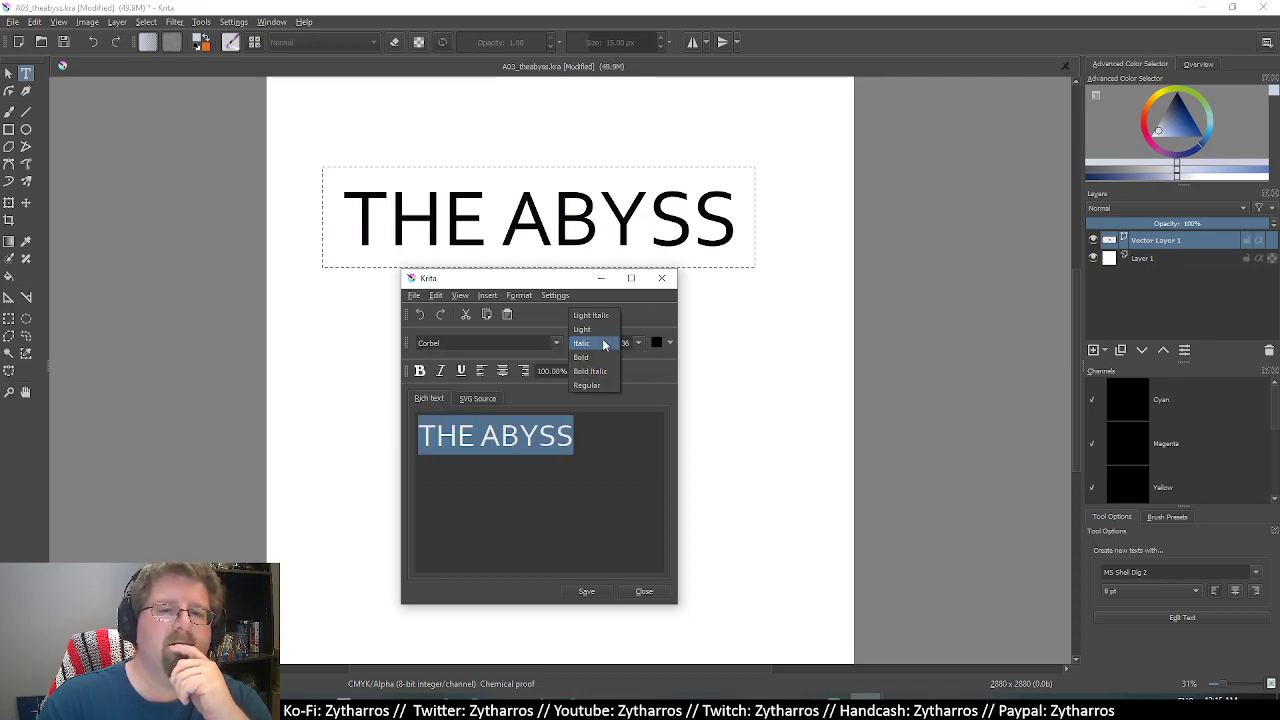
{"action": "left_click", "coordinate": [674, 315]}
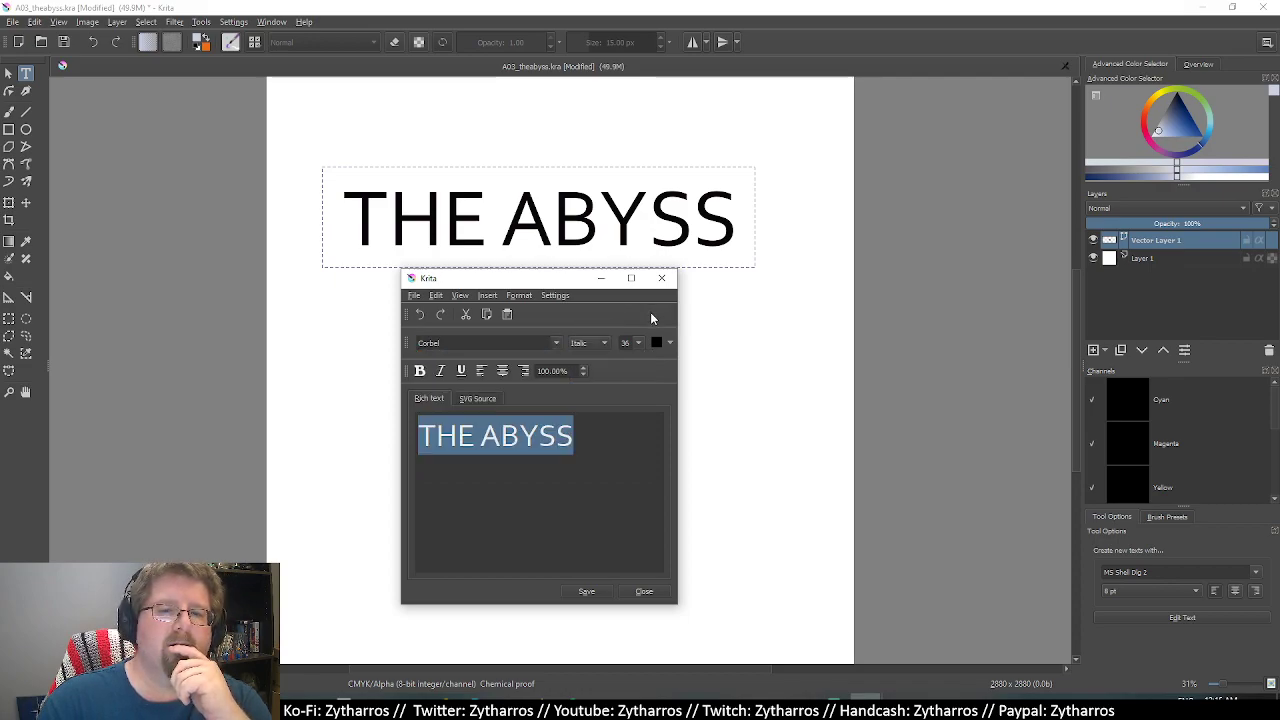
{"action": "left_click", "coordinate": [519, 296]}
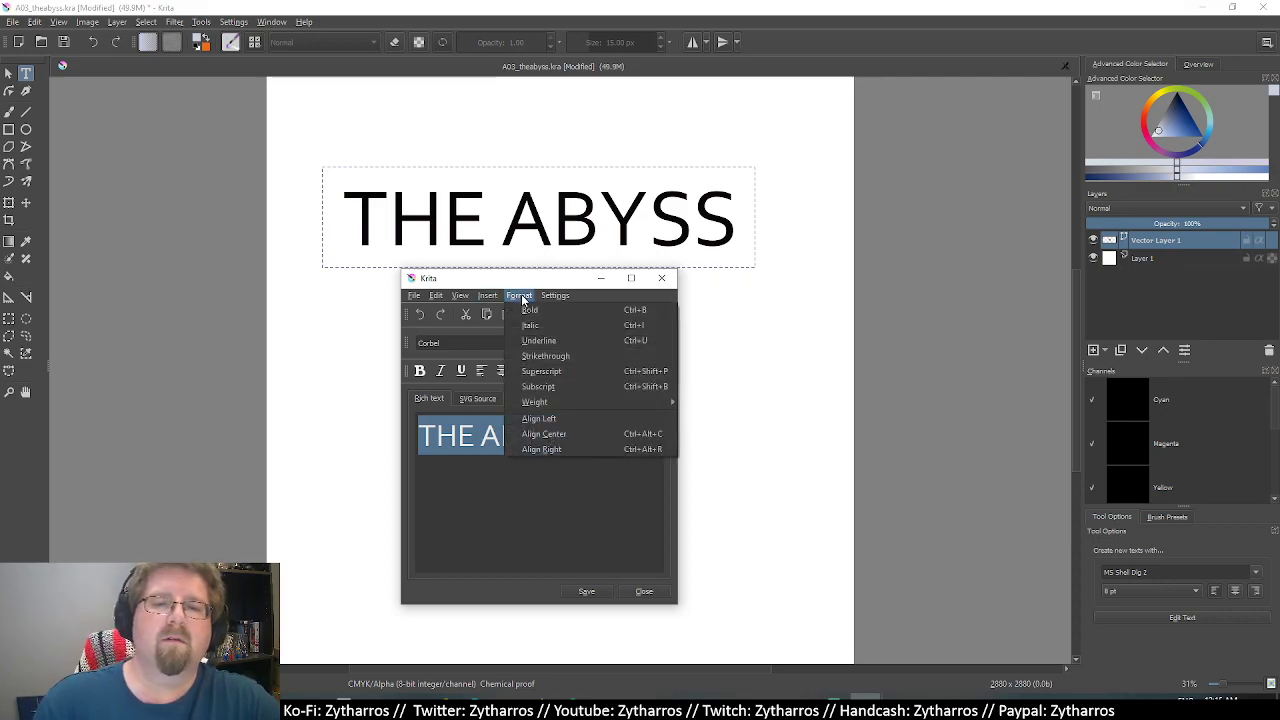
{"action": "left_click", "coordinate": [539, 340]}
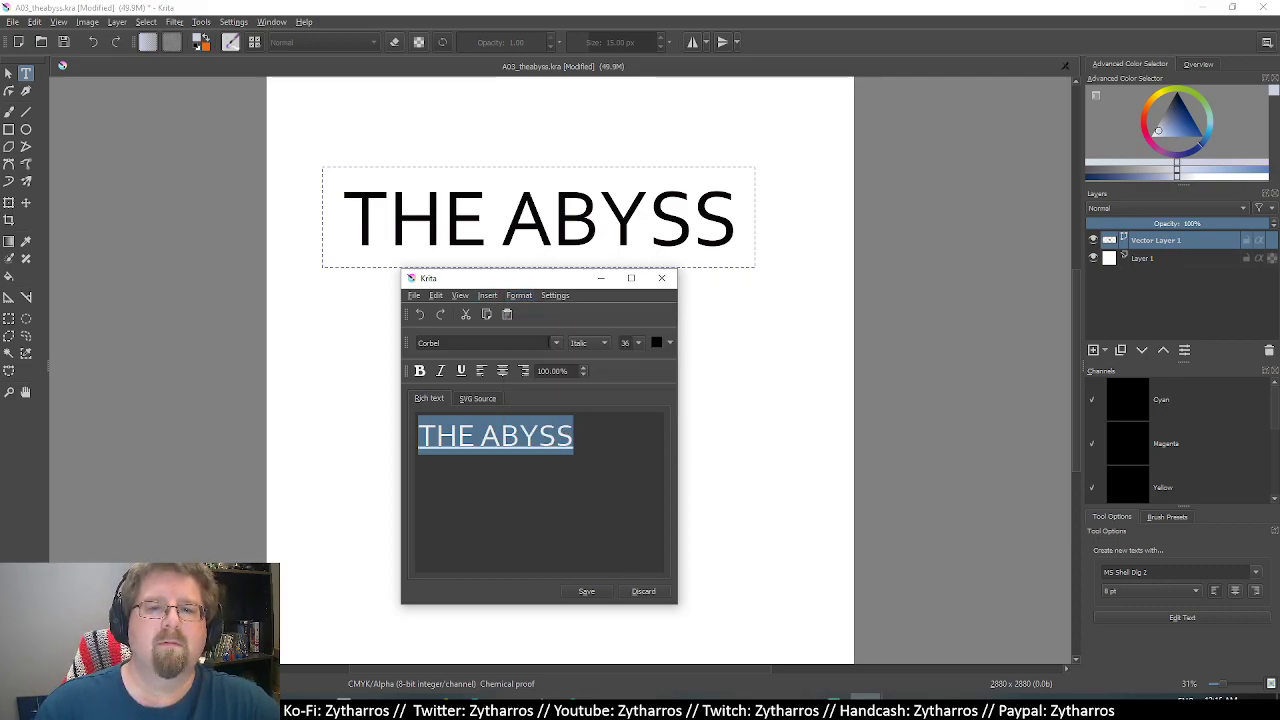
{"action": "left_click", "coordinate": [587, 591]}
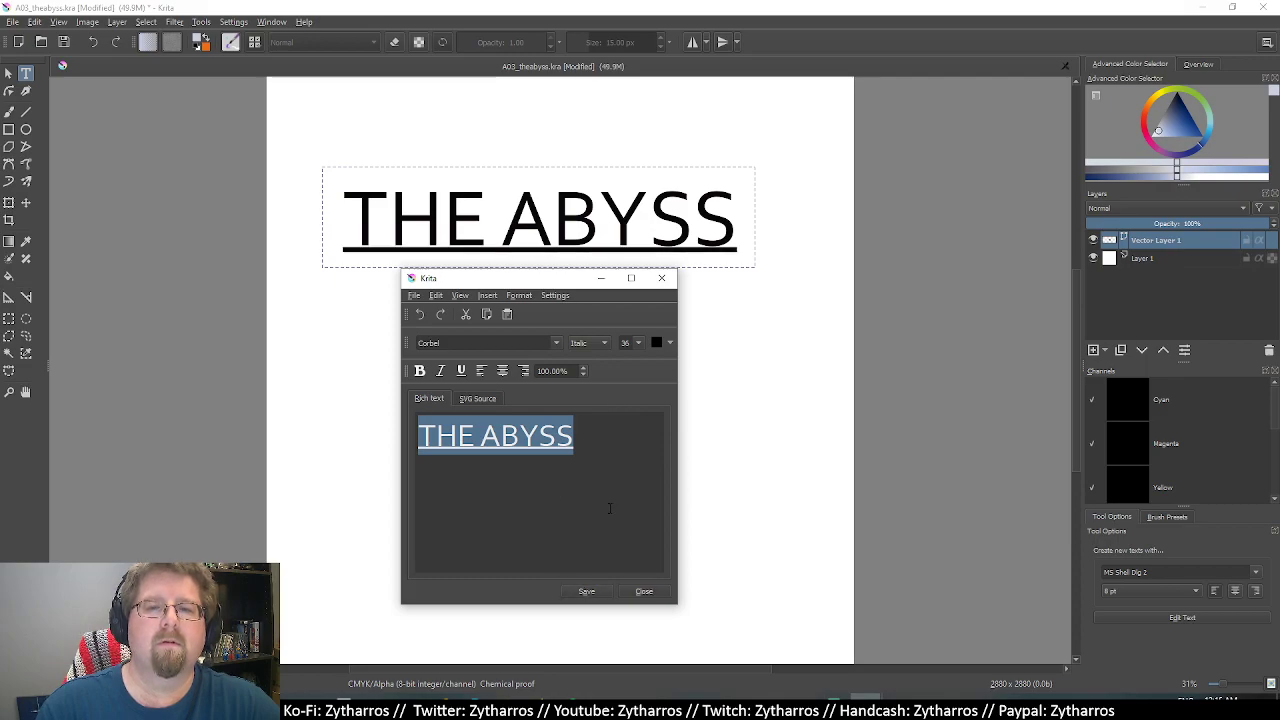
{"action": "left_click", "coordinate": [524, 298]}
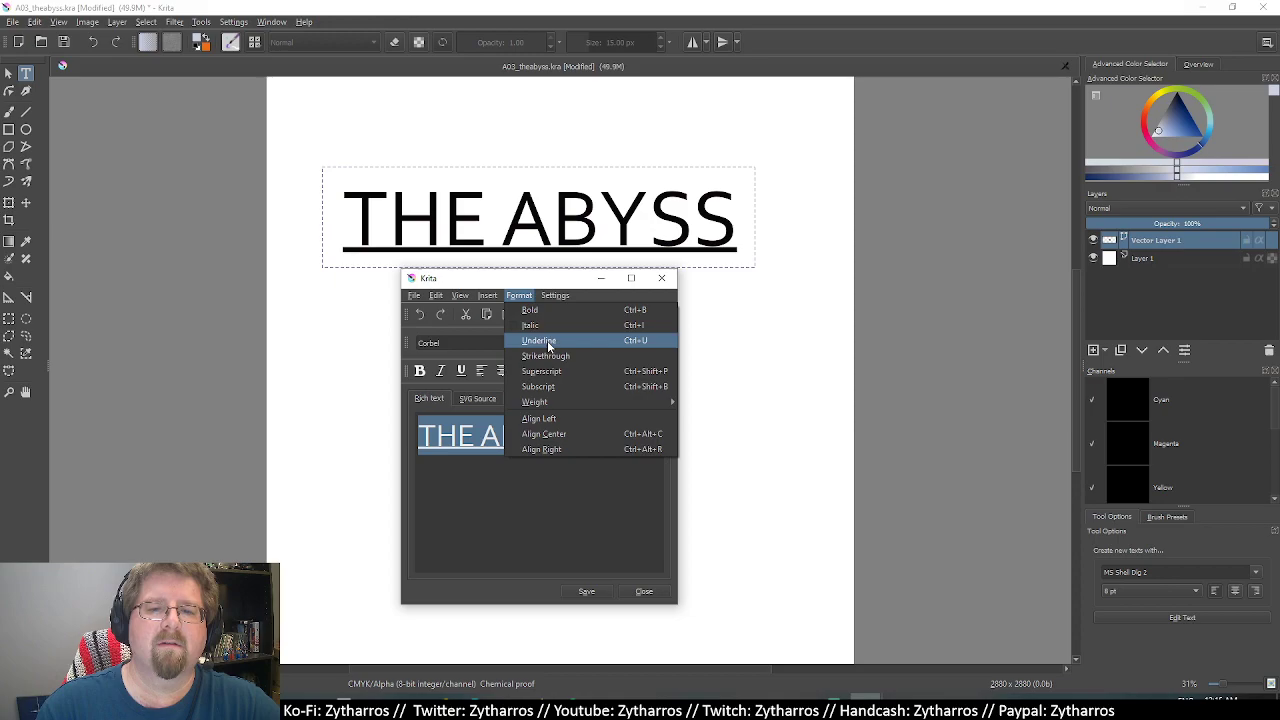
{"action": "left_click", "coordinate": [545, 341]}
{"action": "left_click", "coordinate": [587, 592]}
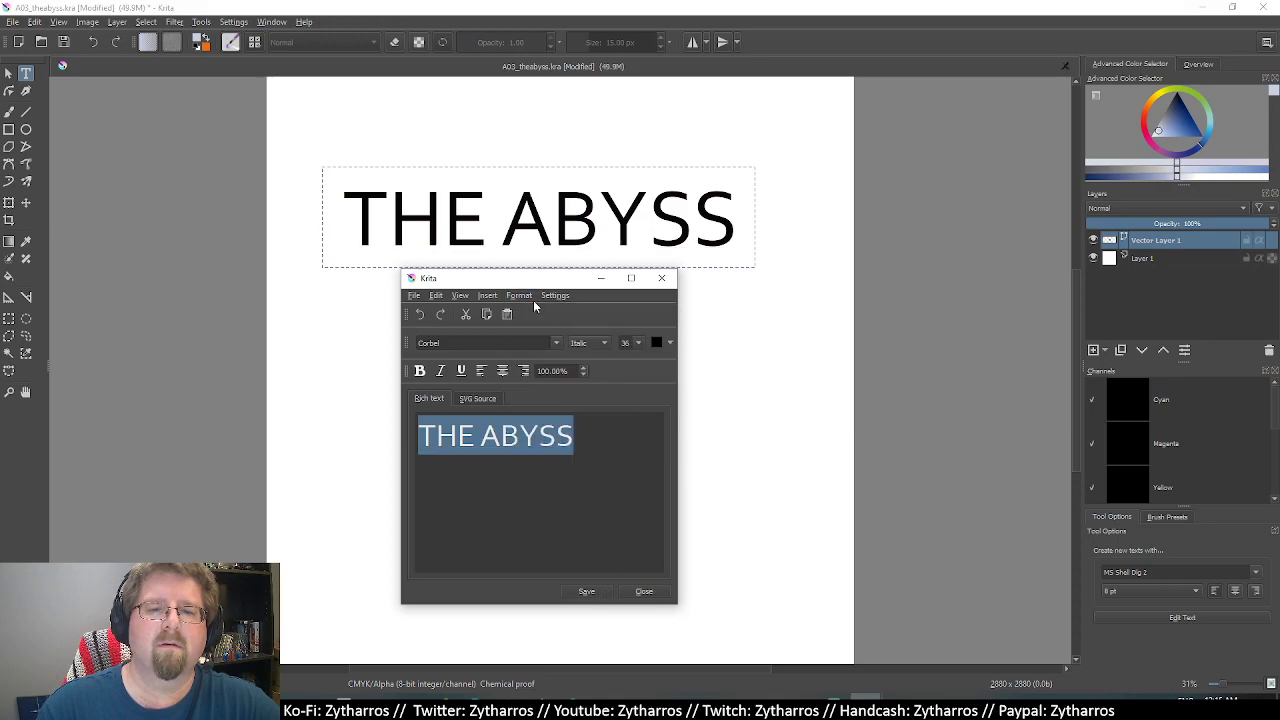
{"action": "left_click", "coordinate": [520, 296]}
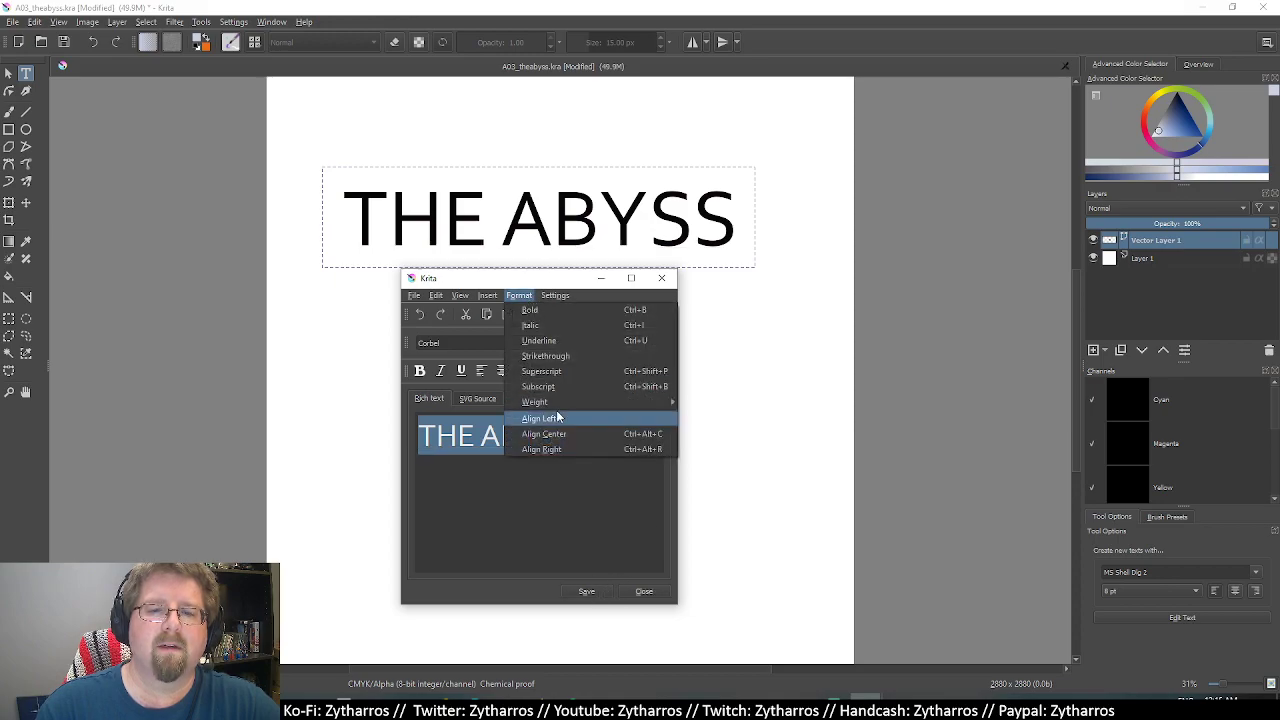
{"action": "left_click", "coordinate": [520, 296]}
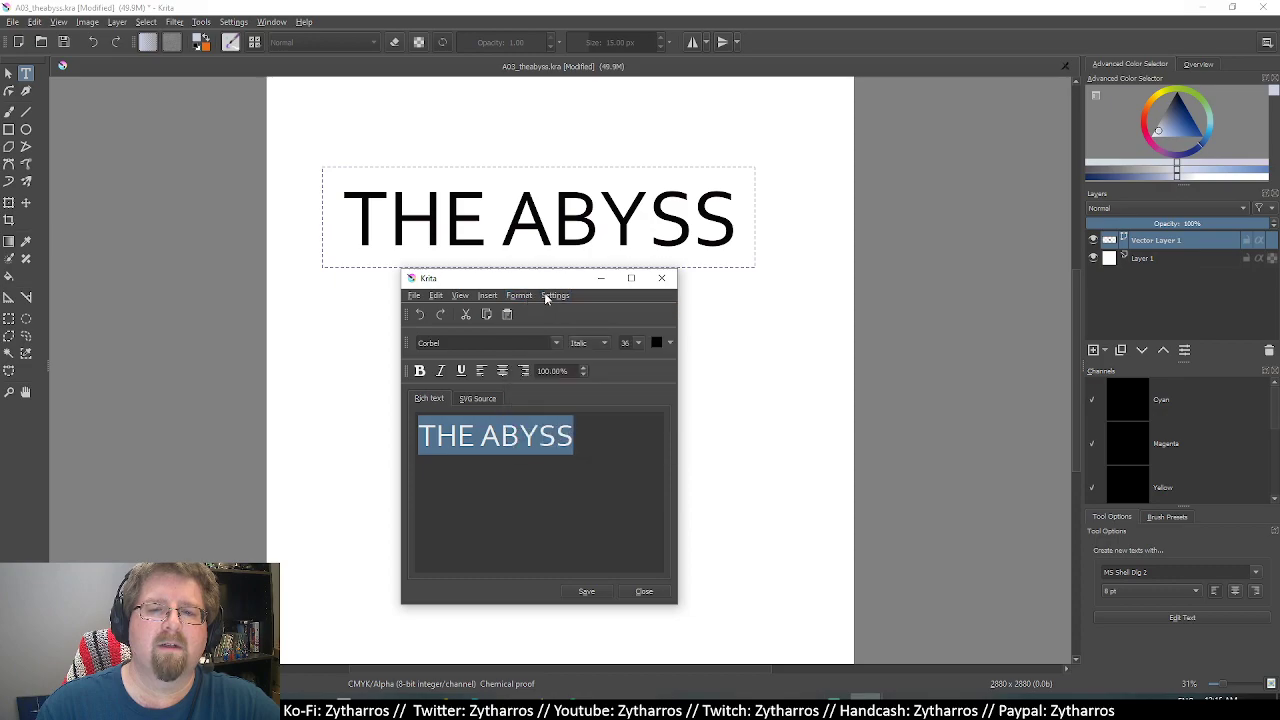
{"action": "left_click", "coordinate": [556, 296]}
{"action": "left_click", "coordinate": [556, 295]}
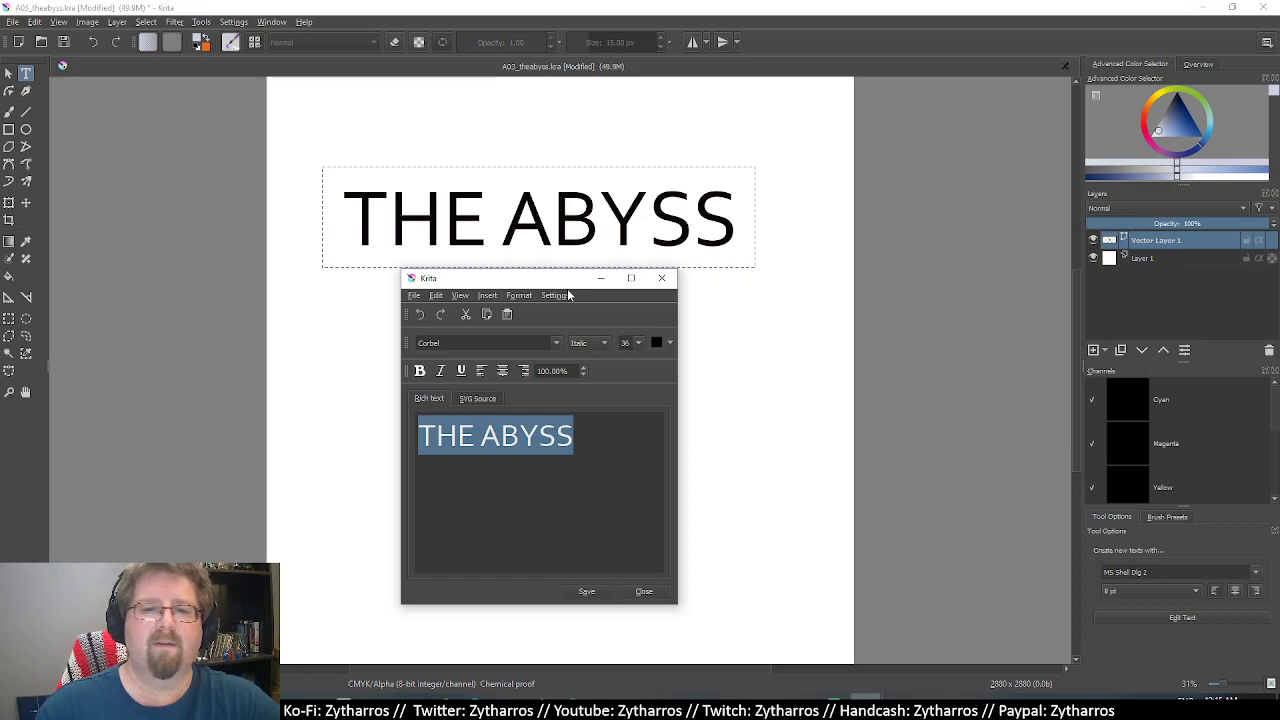
{"action": "left_click", "coordinate": [669, 344]}
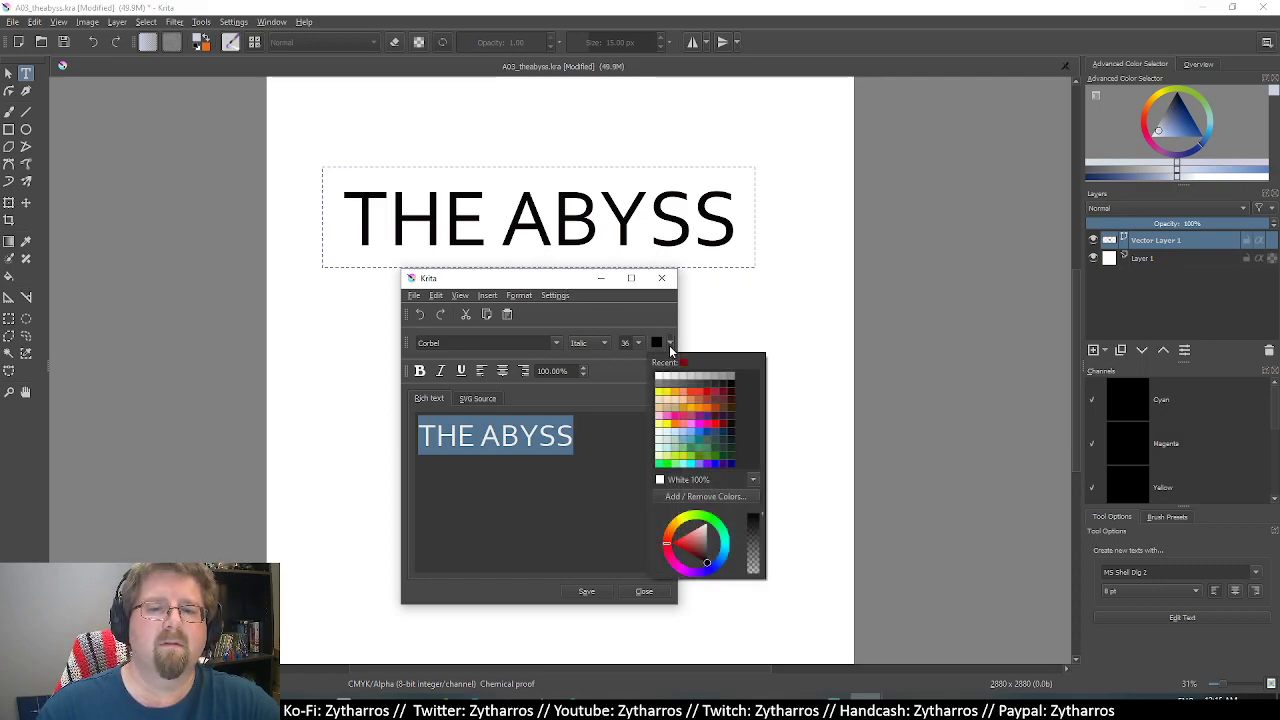
{"action": "left_click", "coordinate": [724, 399]}
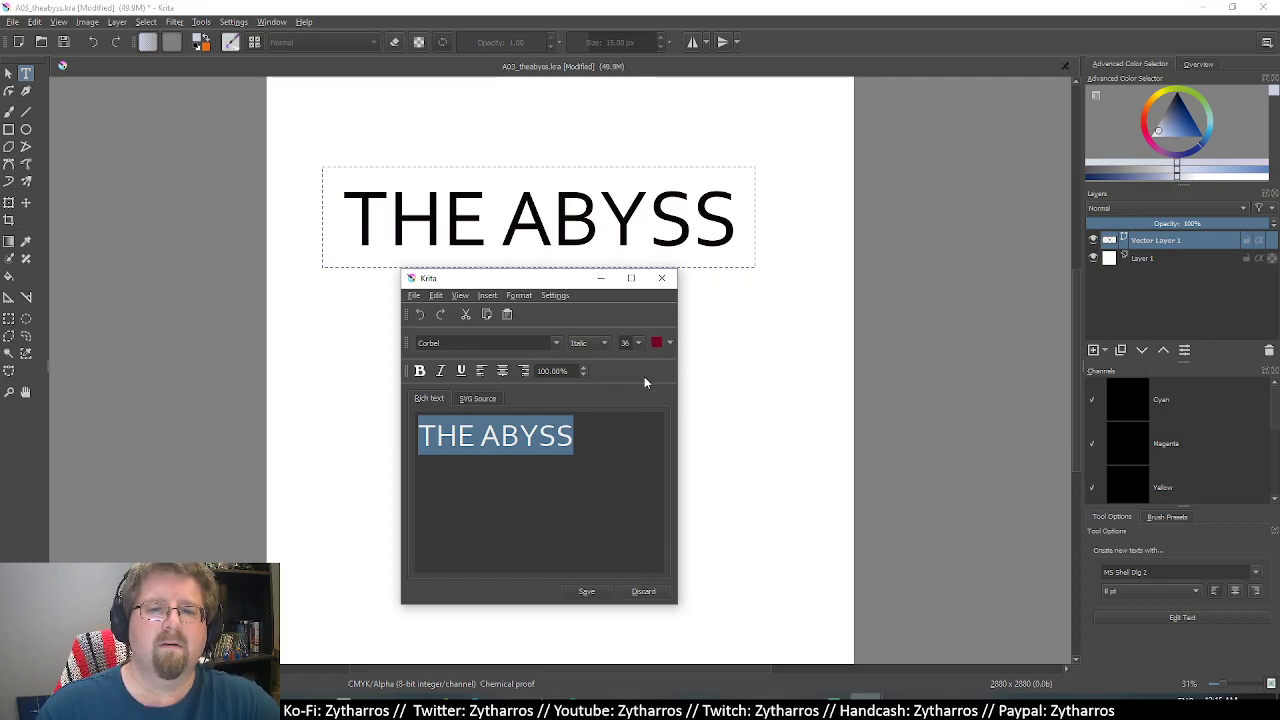
{"action": "left_click", "coordinate": [588, 592]}
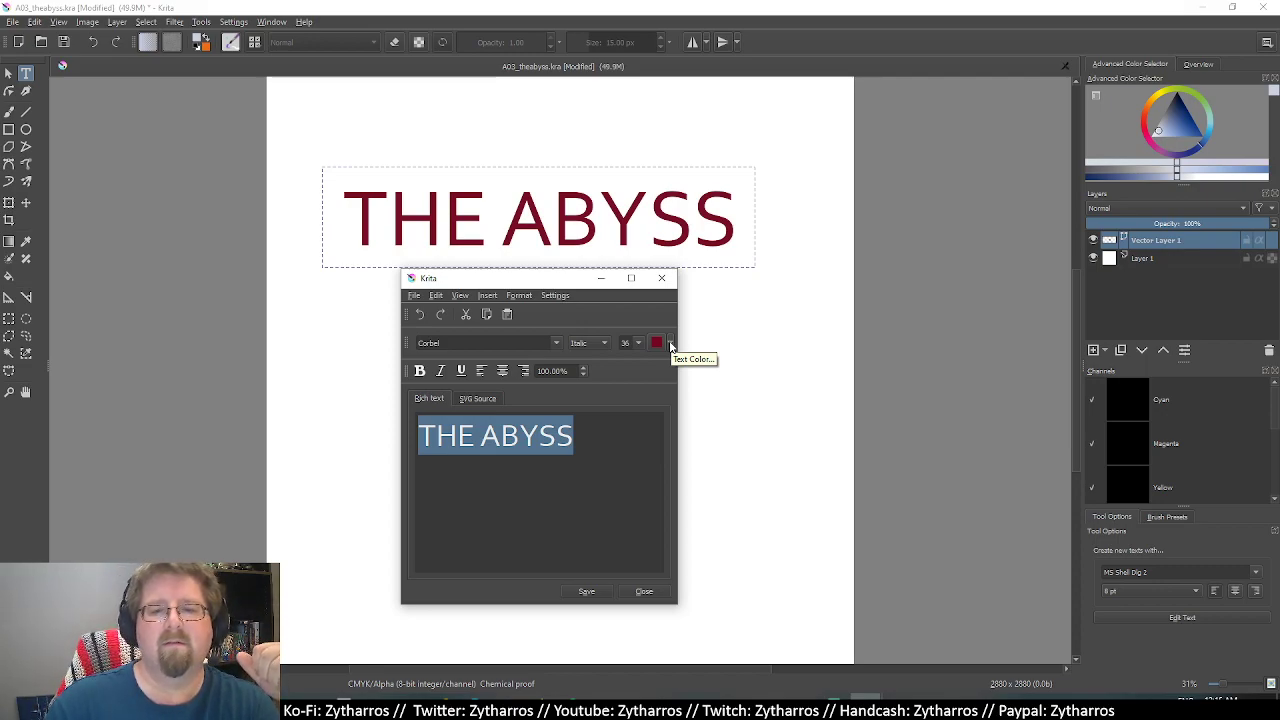
{"action": "left_click", "coordinate": [671, 344]}
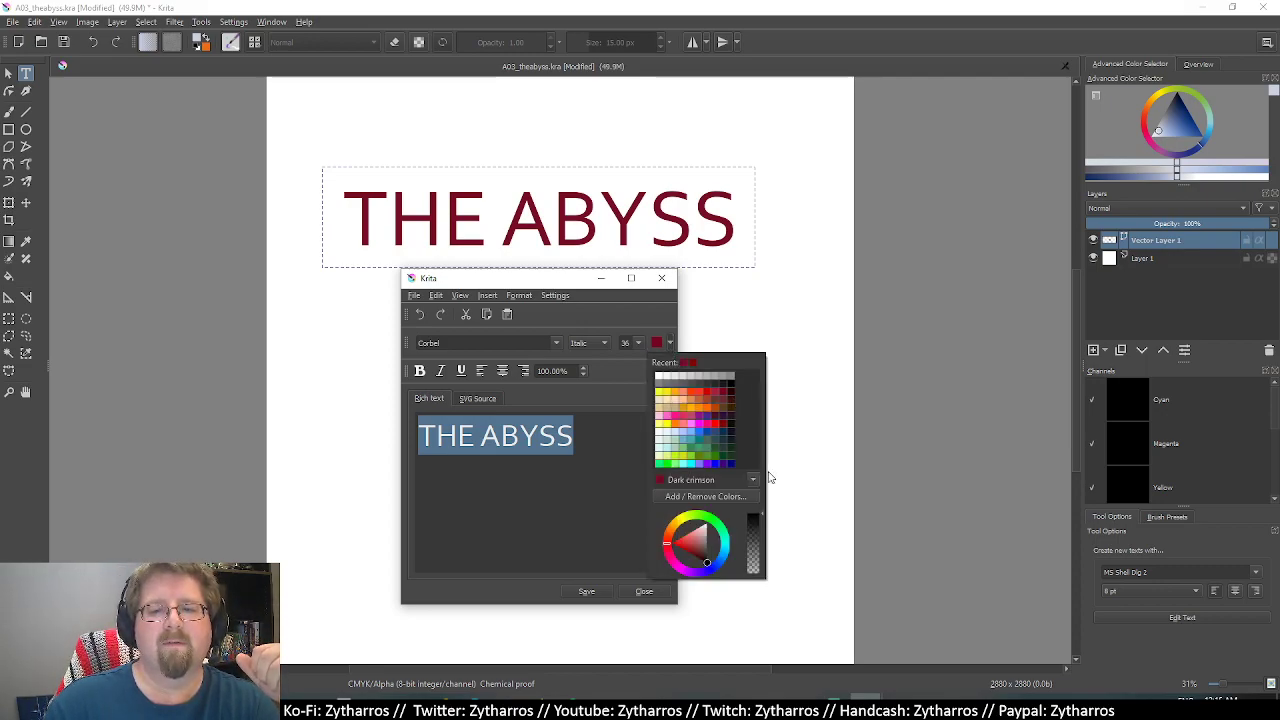
{"action": "left_click", "coordinate": [732, 392]}
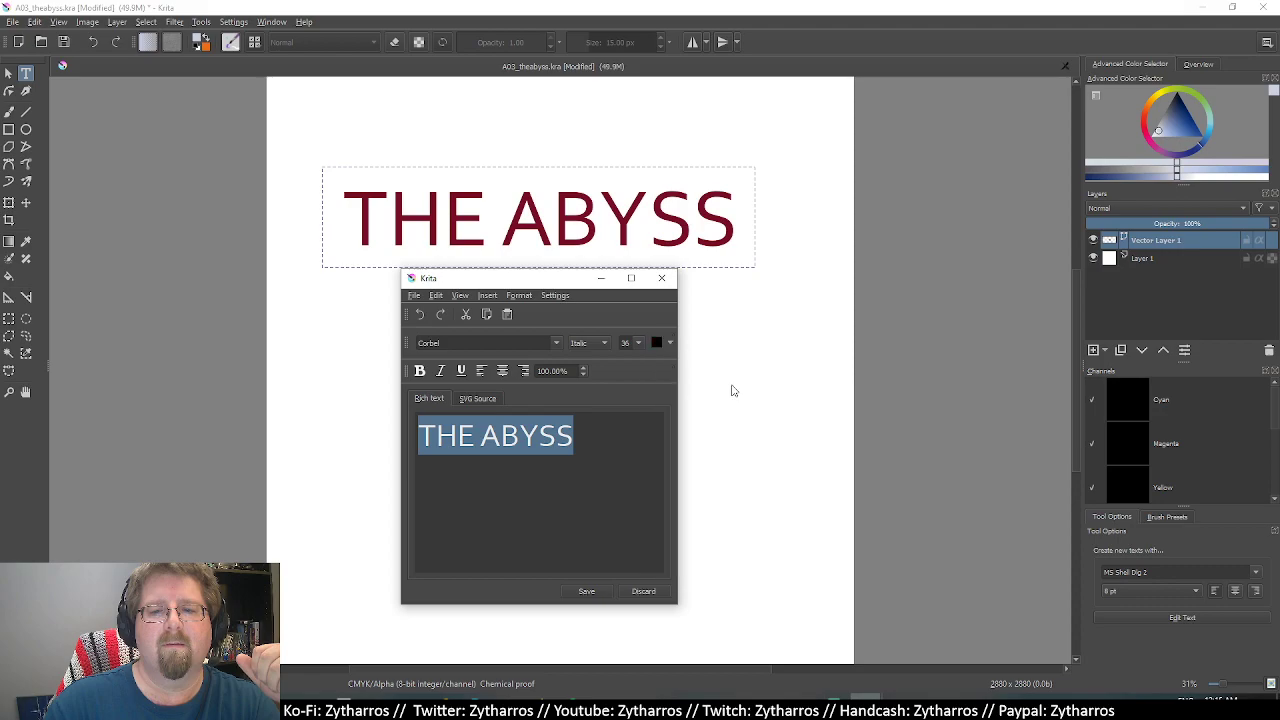
{"action": "left_click", "coordinate": [586, 591]}
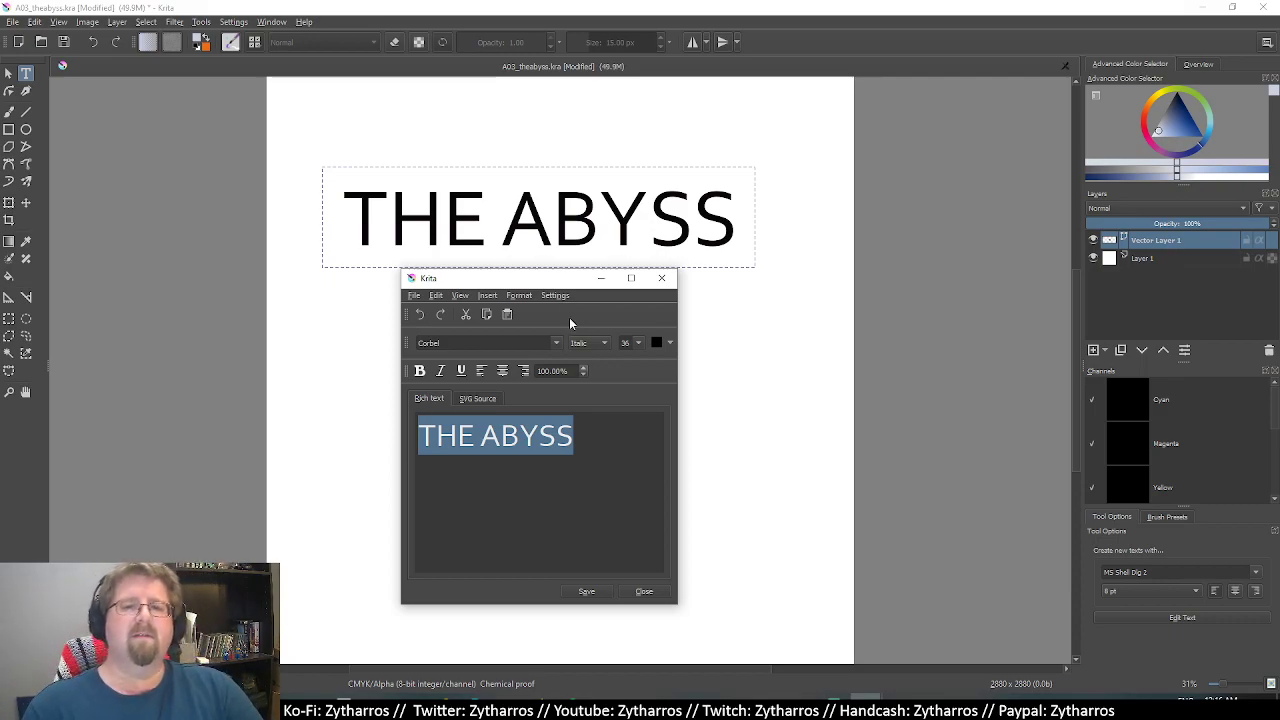
{"action": "left_click", "coordinate": [588, 592]}
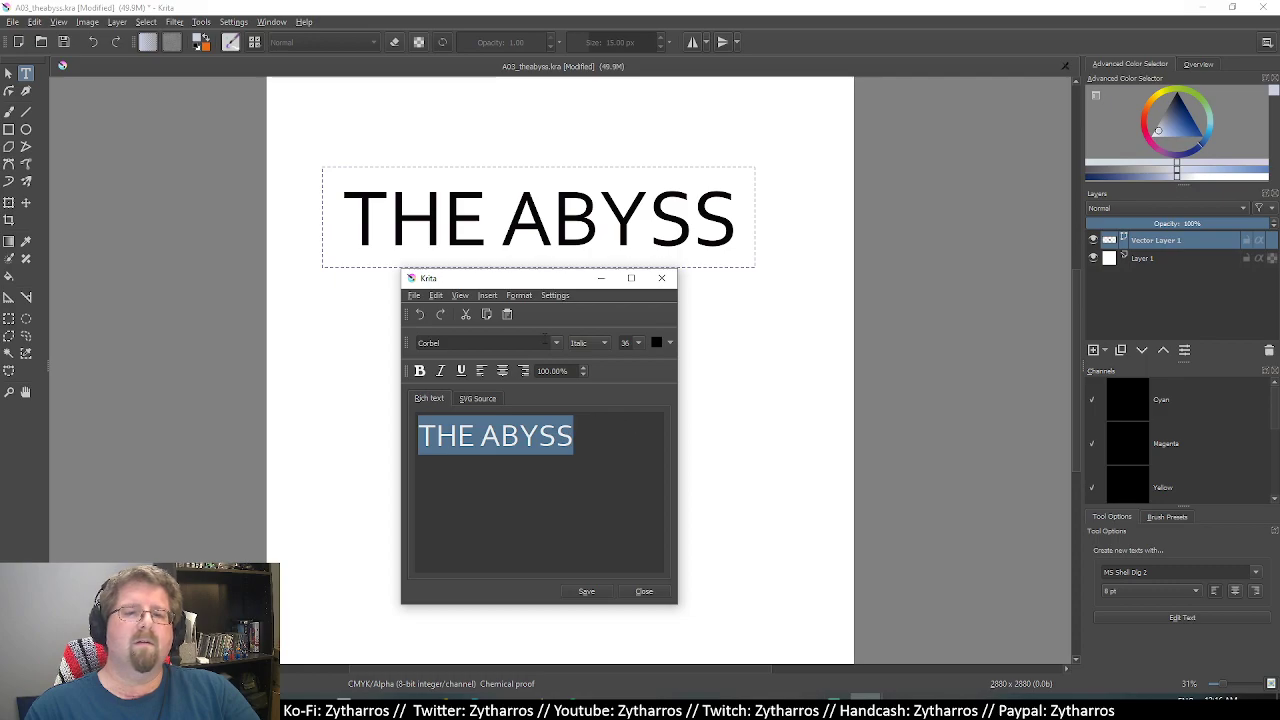
{"action": "left_click", "coordinate": [556, 343]}
{"action": "scroll", "coordinate": [559, 414], "scroll_direction": "down", "scroll_amount": 4}
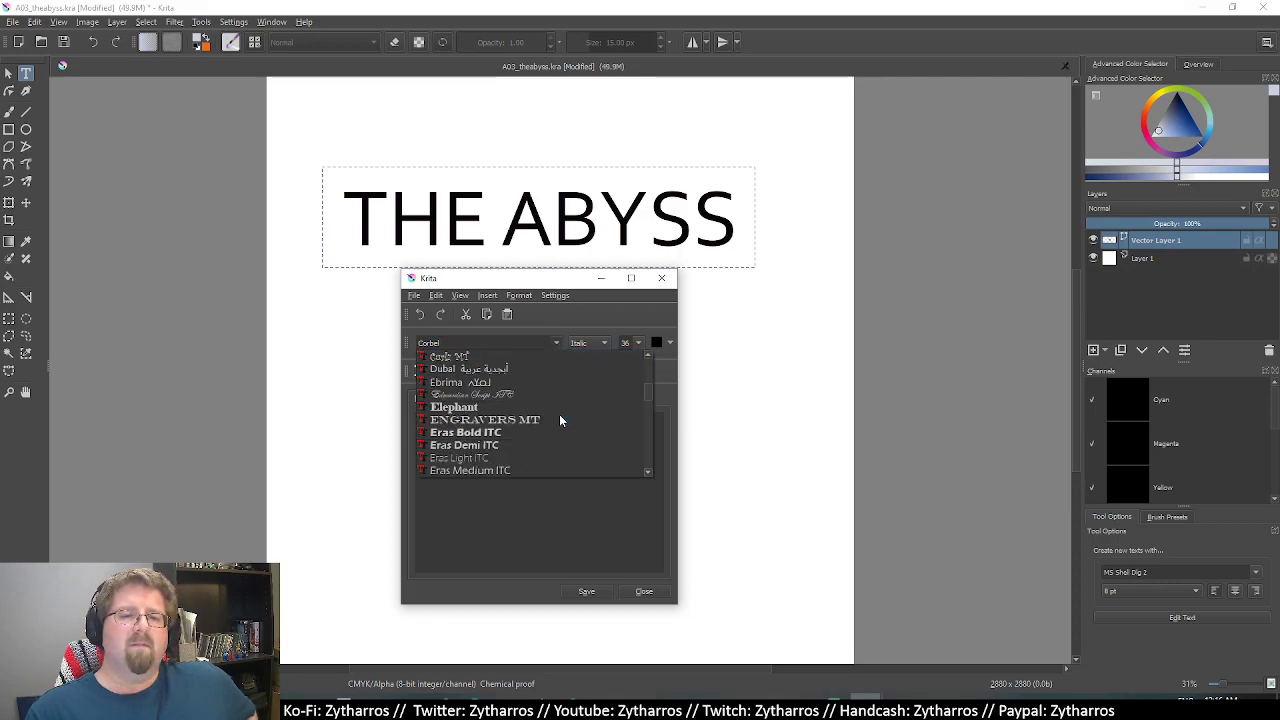
{"action": "scroll", "coordinate": [559, 420], "scroll_direction": "down", "scroll_amount": 1}
{"action": "scroll", "coordinate": [559, 420], "scroll_direction": "down", "scroll_amount": 1}
{"action": "scroll", "coordinate": [559, 420], "scroll_direction": "down", "scroll_amount": 1}
{"action": "scroll", "coordinate": [559, 420], "scroll_direction": "down", "scroll_amount": 1}
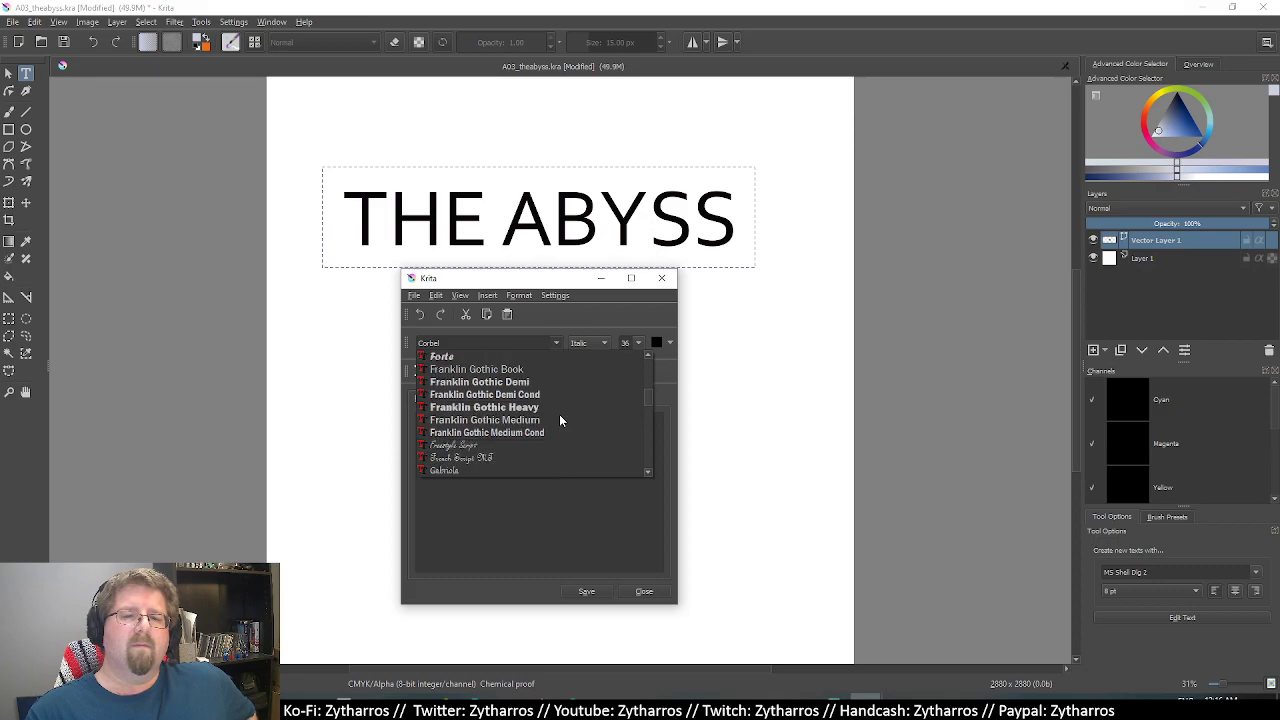
{"action": "scroll", "coordinate": [559, 420], "scroll_direction": "down", "scroll_amount": 1}
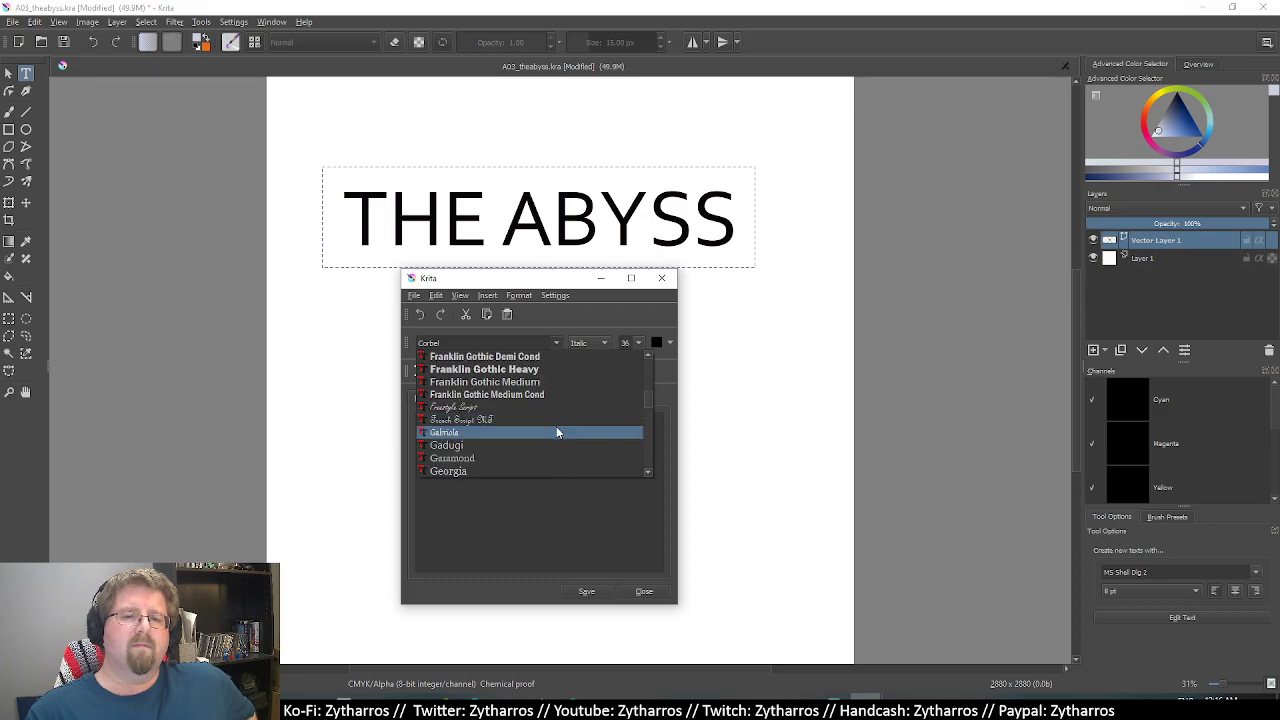
{"action": "scroll", "coordinate": [556, 426], "scroll_direction": "down", "scroll_amount": 1}
{"action": "scroll", "coordinate": [556, 426], "scroll_direction": "down", "scroll_amount": 1}
{"action": "scroll", "coordinate": [556, 426], "scroll_direction": "down", "scroll_amount": 1}
{"action": "scroll", "coordinate": [556, 426], "scroll_direction": "down", "scroll_amount": 1}
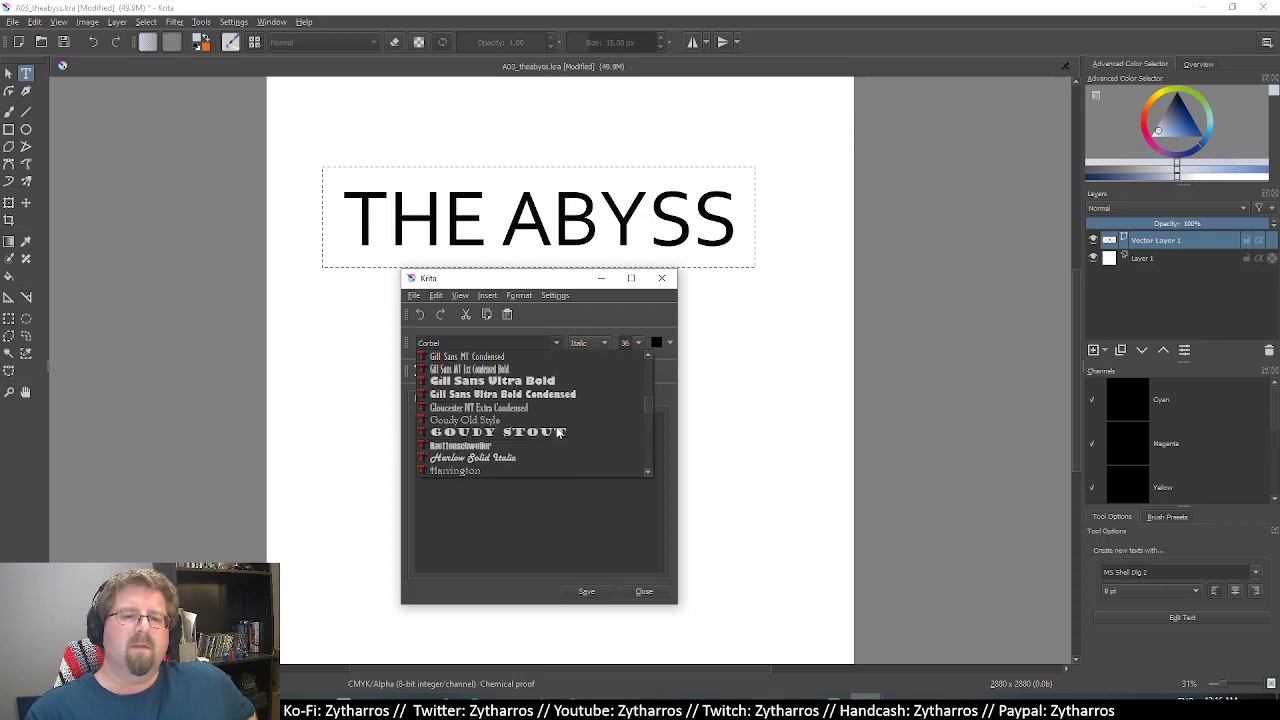
{"action": "scroll", "coordinate": [556, 426], "scroll_direction": "up", "scroll_amount": 4}
{"action": "scroll", "coordinate": [556, 426], "scroll_direction": "up", "scroll_amount": 1}
{"action": "scroll", "coordinate": [556, 426], "scroll_direction": "up", "scroll_amount": 1}
{"action": "scroll", "coordinate": [556, 426], "scroll_direction": "up", "scroll_amount": 1}
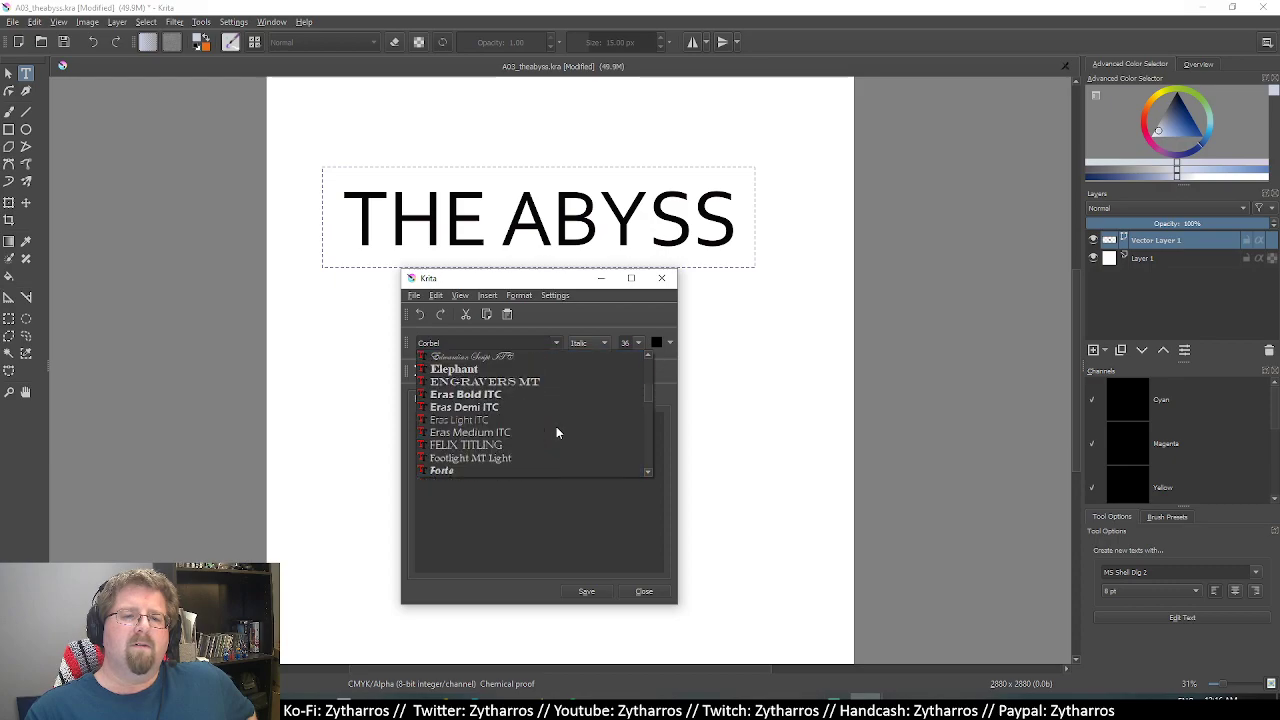
{"action": "scroll", "coordinate": [556, 426], "scroll_direction": "down", "scroll_amount": 1}
{"action": "scroll", "coordinate": [556, 426], "scroll_direction": "down", "scroll_amount": 1}
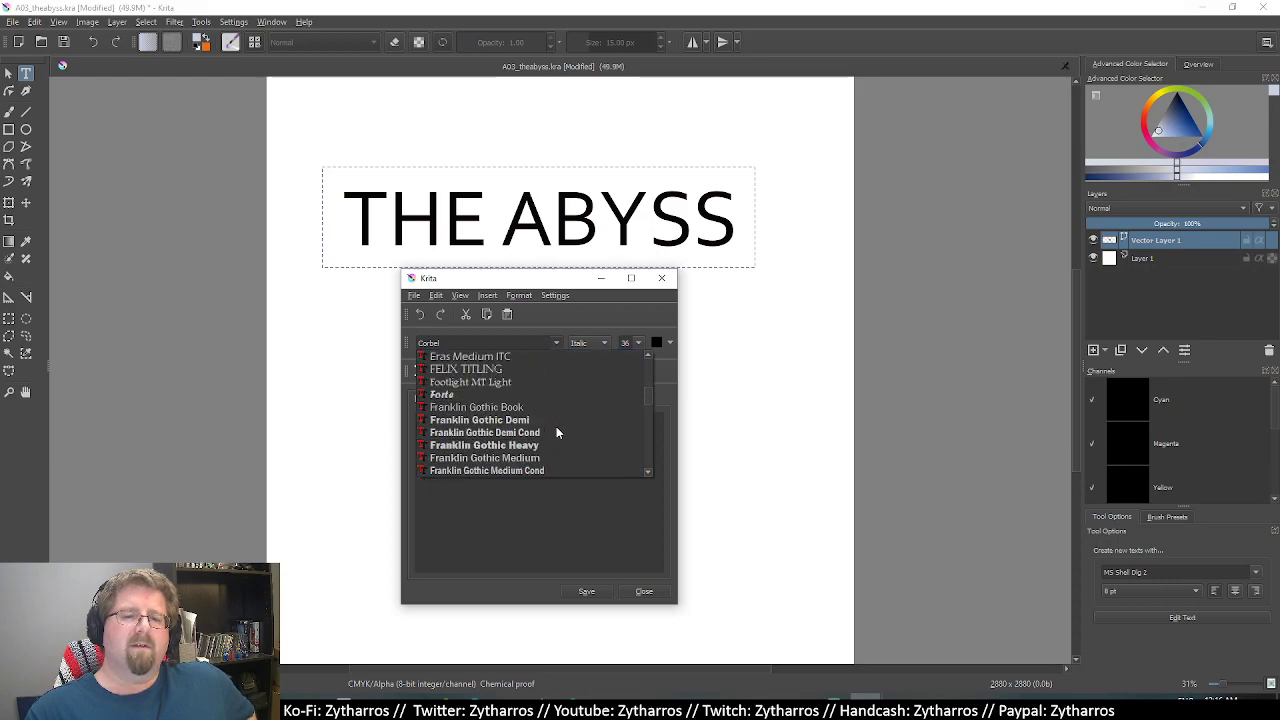
{"action": "scroll", "coordinate": [556, 426], "scroll_direction": "down", "scroll_amount": 2}
{"action": "scroll", "coordinate": [556, 426], "scroll_direction": "down", "scroll_amount": 2}
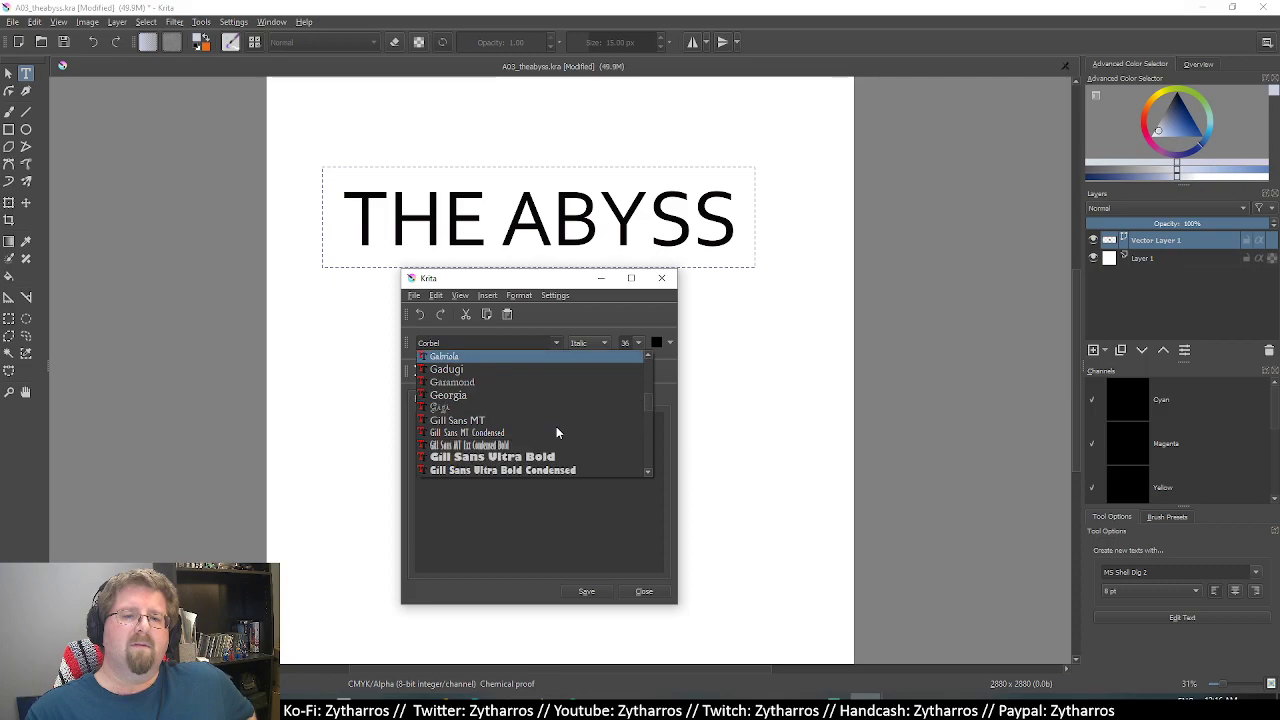
{"action": "left_click", "coordinate": [620, 317]}
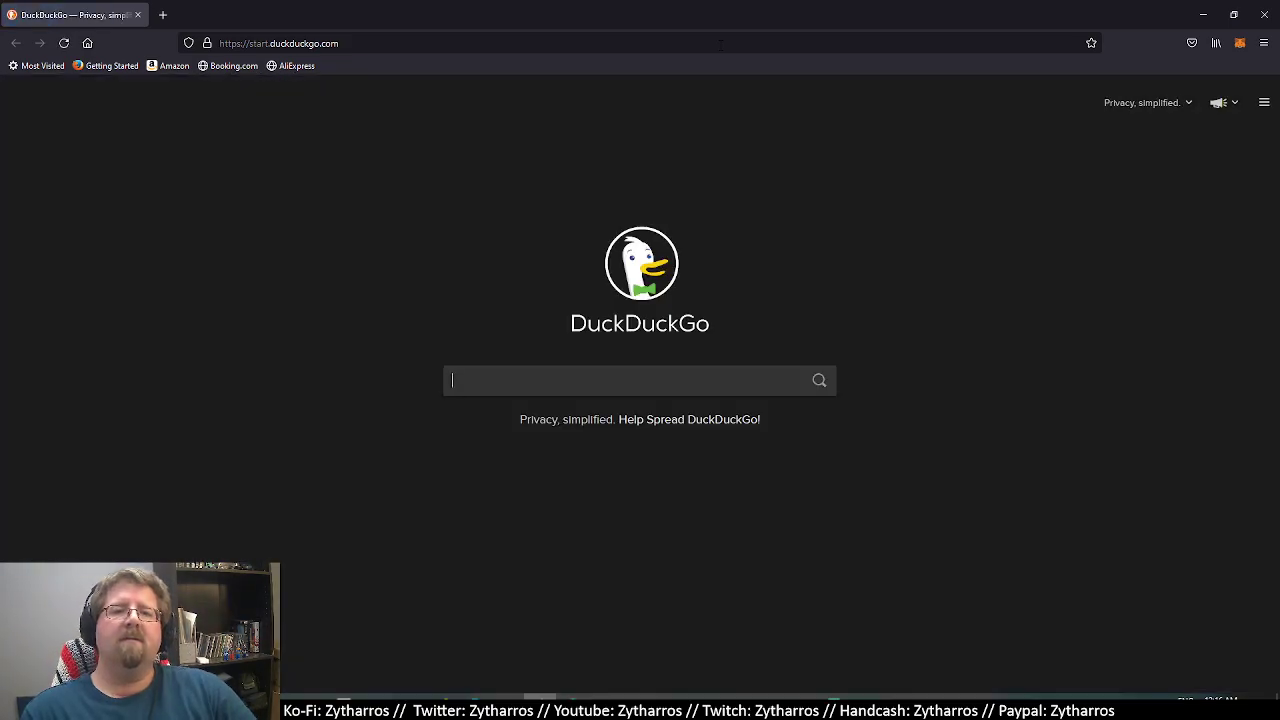
Search DuckDuckGo for 'free fonts futura' from the Firefox address bar.
{"action": "left_click", "coordinate": [720, 44]}
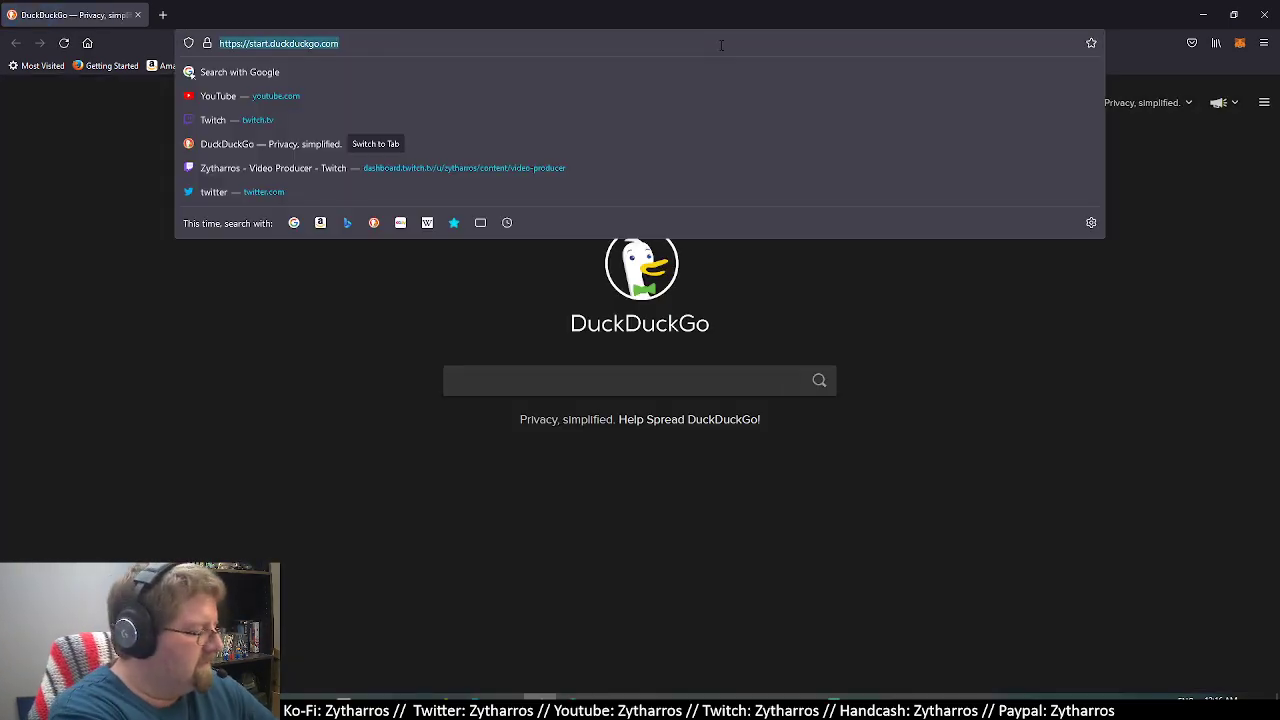
{"action": "type", "text": "free"}
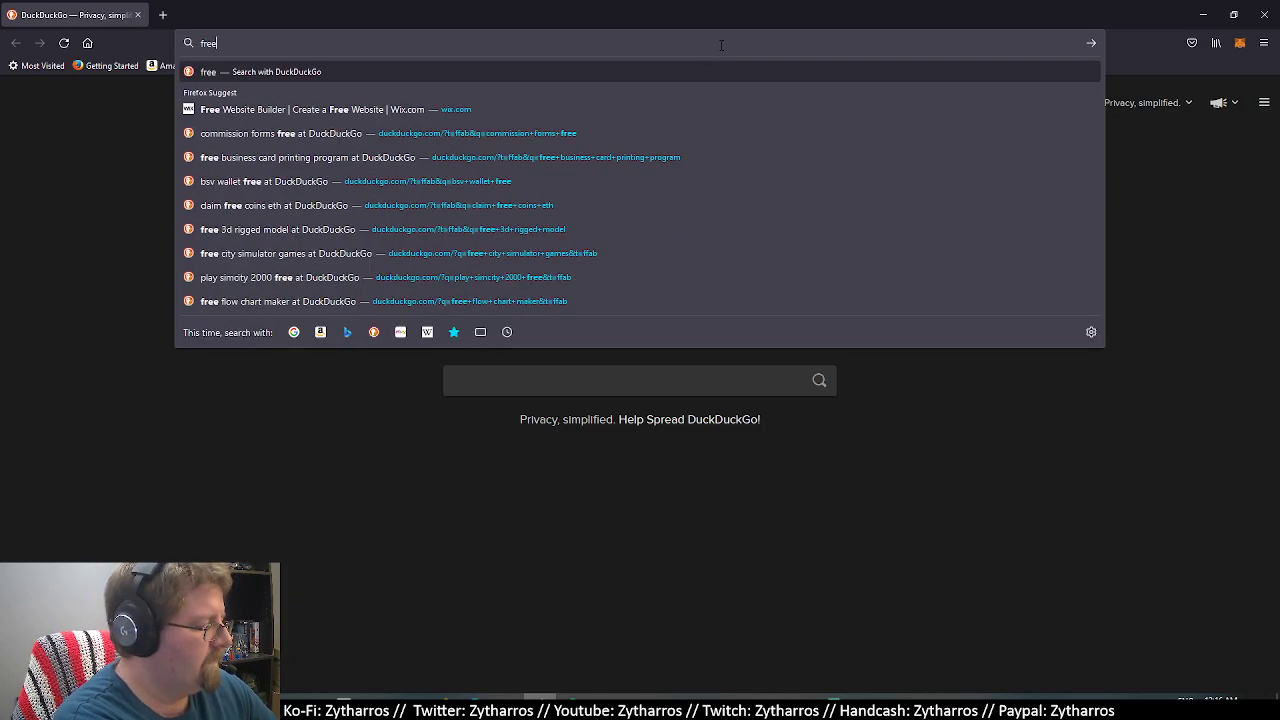
{"action": "type", "text": " fonts futur"}
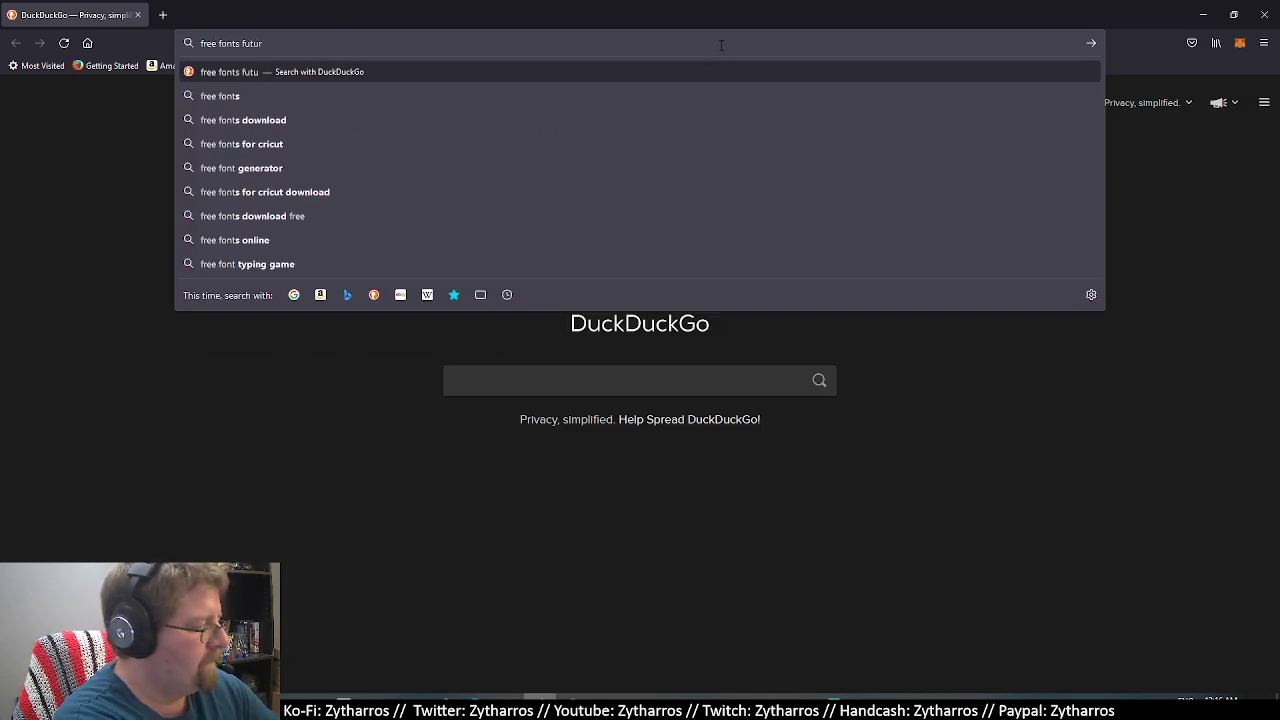
{"action": "type", "text": "a"}
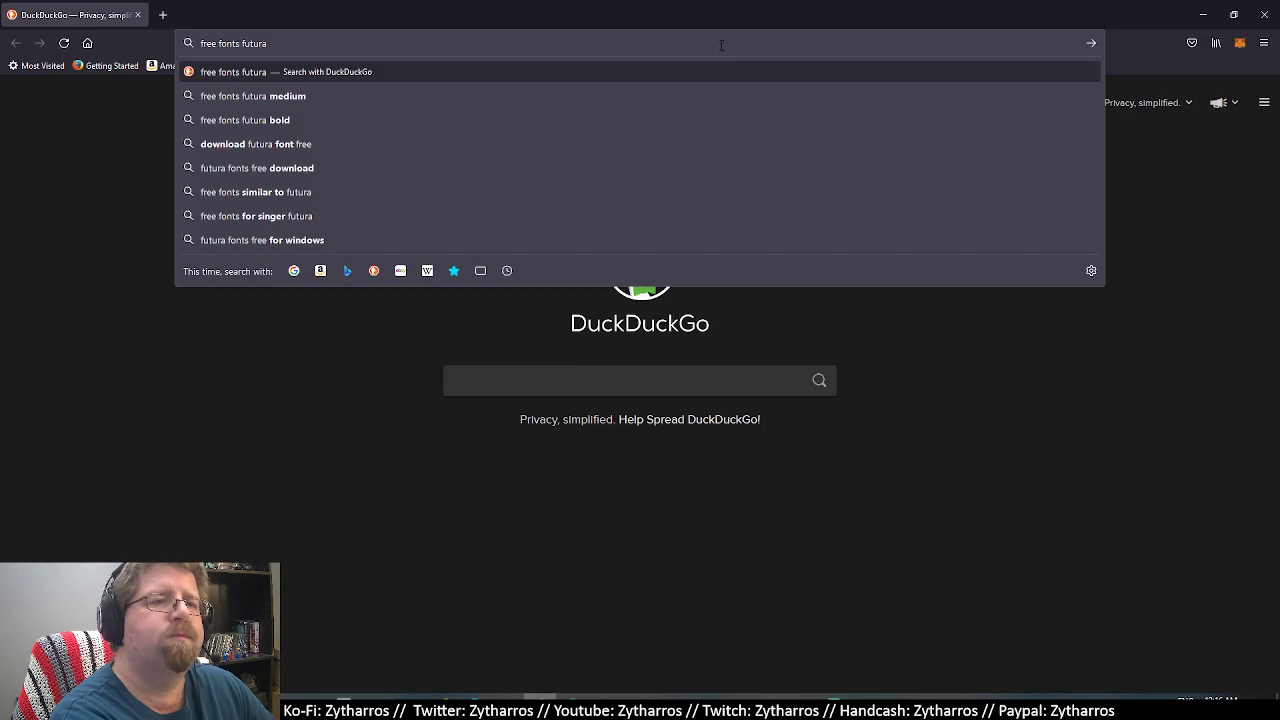
{"action": "key", "text": "Return"}
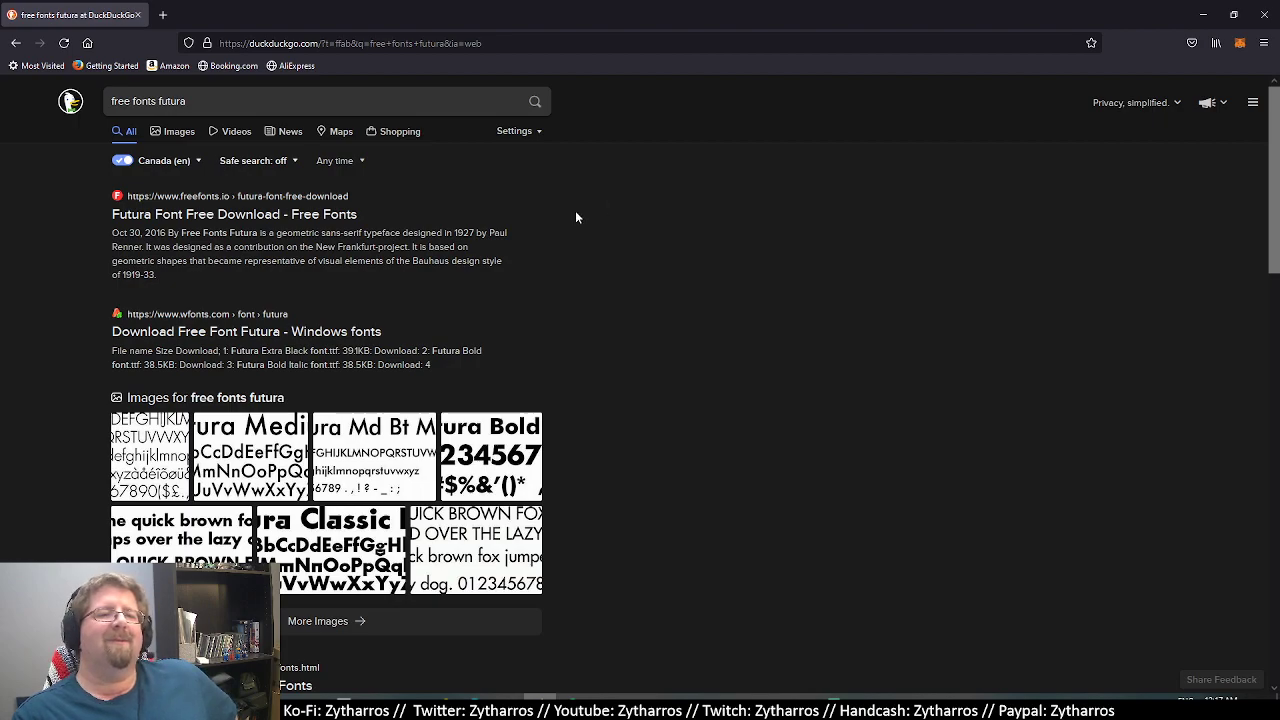
Open the freefonts.io Futura result, choose Futura Font and close the pop-up ad tab.
{"action": "left_click", "coordinate": [308, 218]}
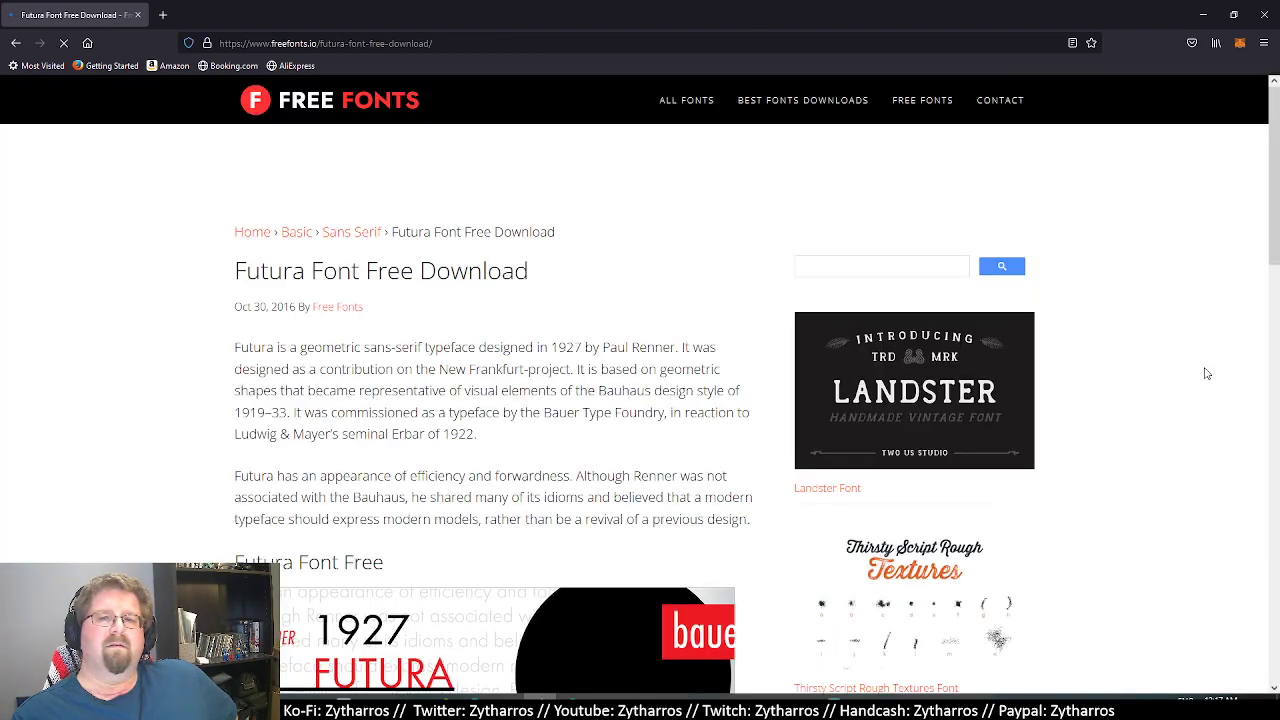
{"action": "scroll", "coordinate": [1206, 372], "scroll_direction": "down", "scroll_amount": 3}
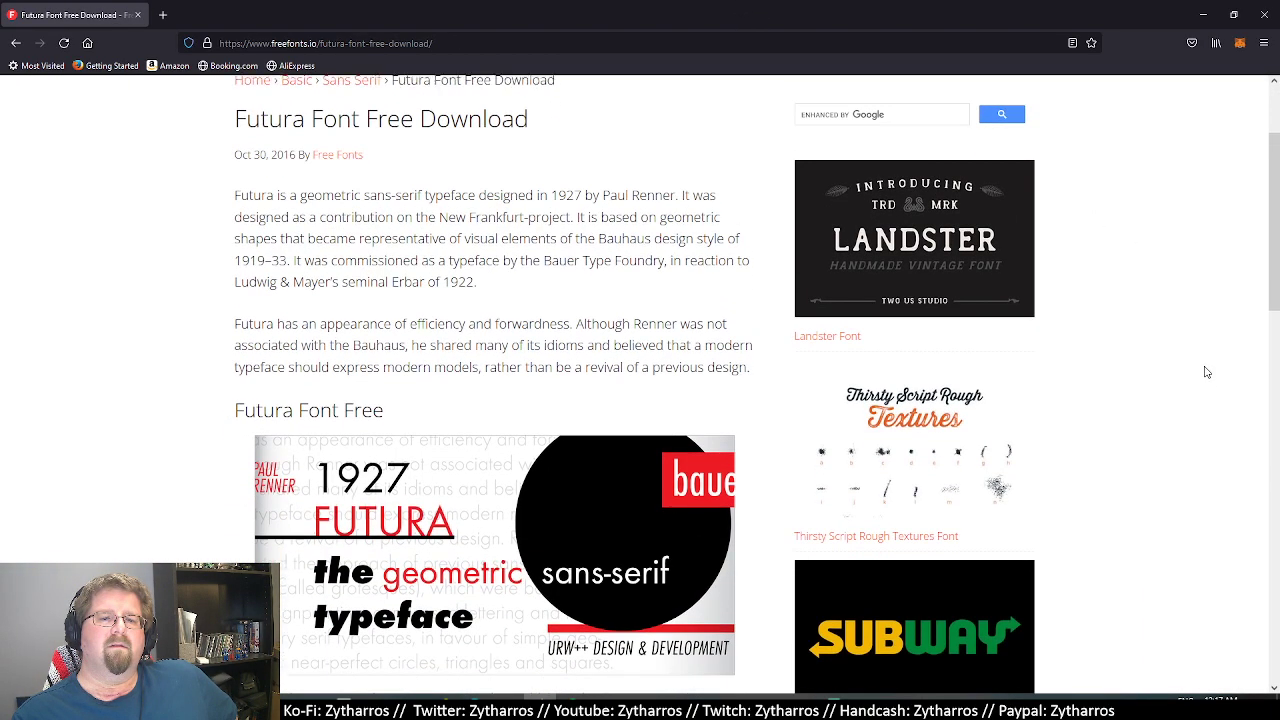
{"action": "scroll", "coordinate": [1206, 372], "scroll_direction": "up", "scroll_amount": 3}
{"action": "scroll", "coordinate": [1206, 372], "scroll_direction": "down", "scroll_amount": 4}
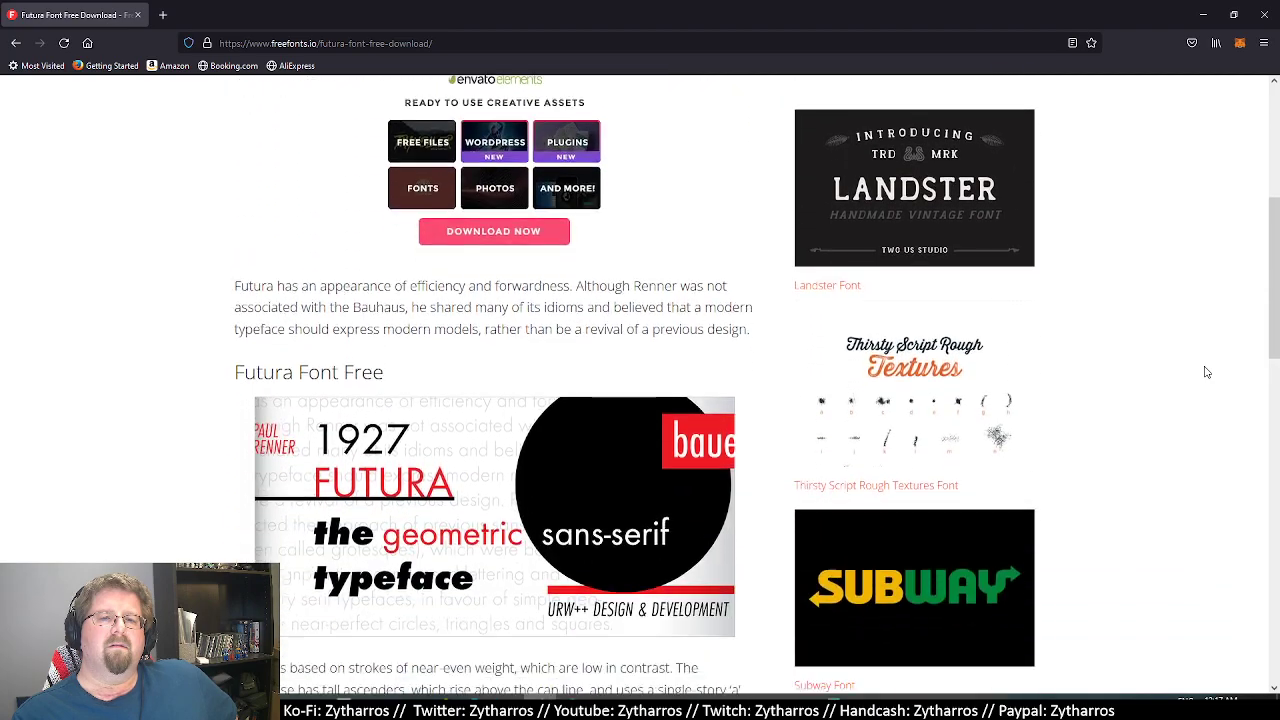
{"action": "scroll", "coordinate": [1206, 372], "scroll_direction": "down", "scroll_amount": 3}
{"action": "scroll", "coordinate": [1206, 372], "scroll_direction": "down", "scroll_amount": 2}
{"action": "scroll", "coordinate": [1206, 372], "scroll_direction": "down", "scroll_amount": 4}
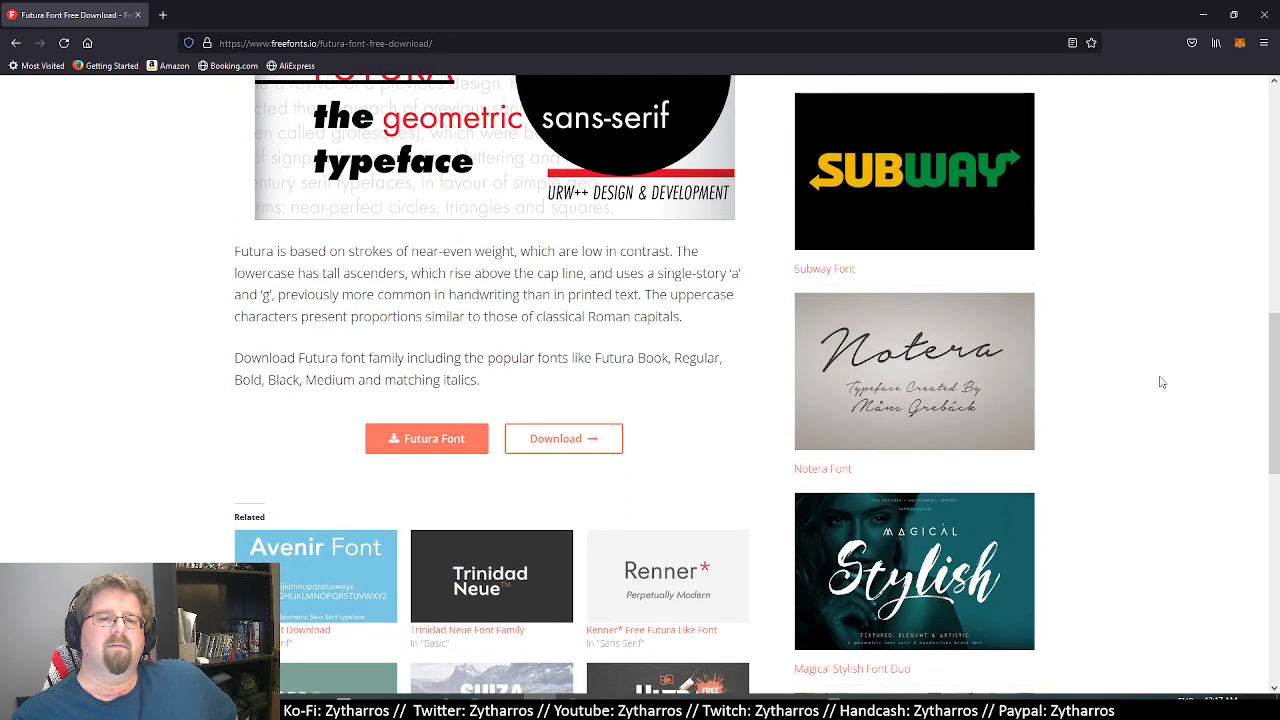
{"action": "left_click", "coordinate": [455, 444]}
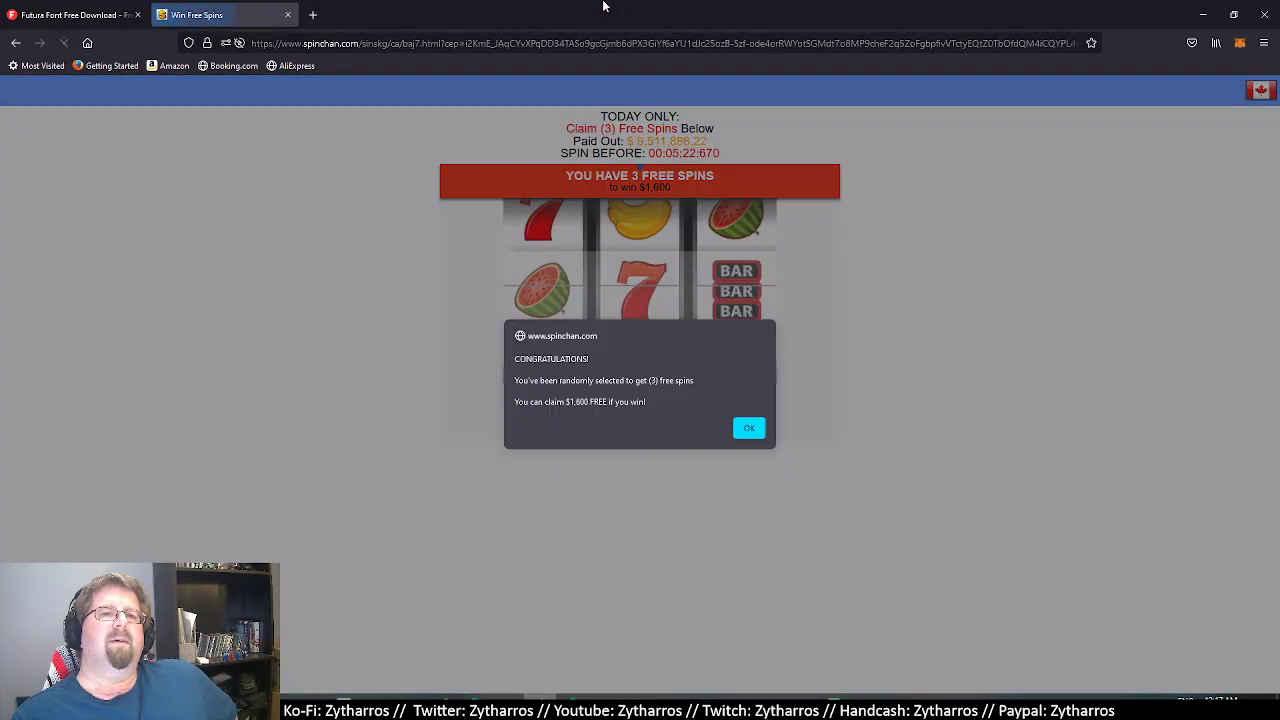
{"action": "left_click", "coordinate": [287, 14]}
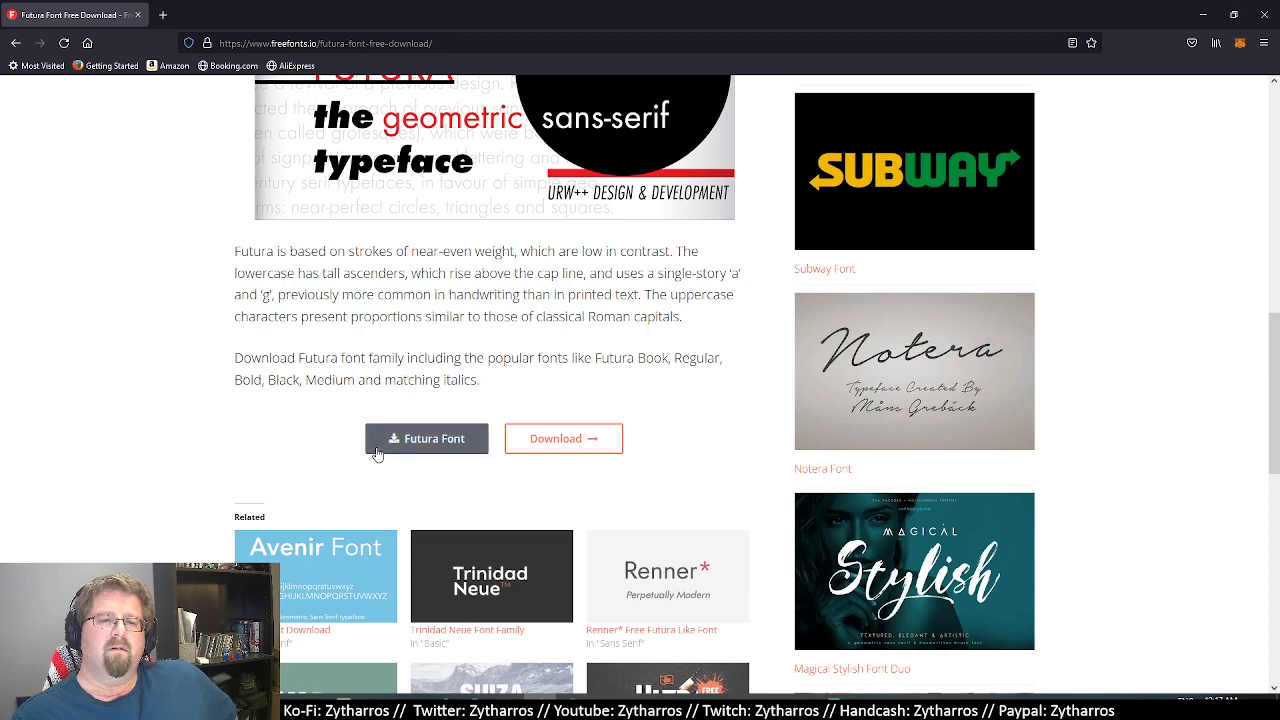
Download Futura.zip and show it in the Downloads folder.
{"action": "left_click", "coordinate": [593, 441]}
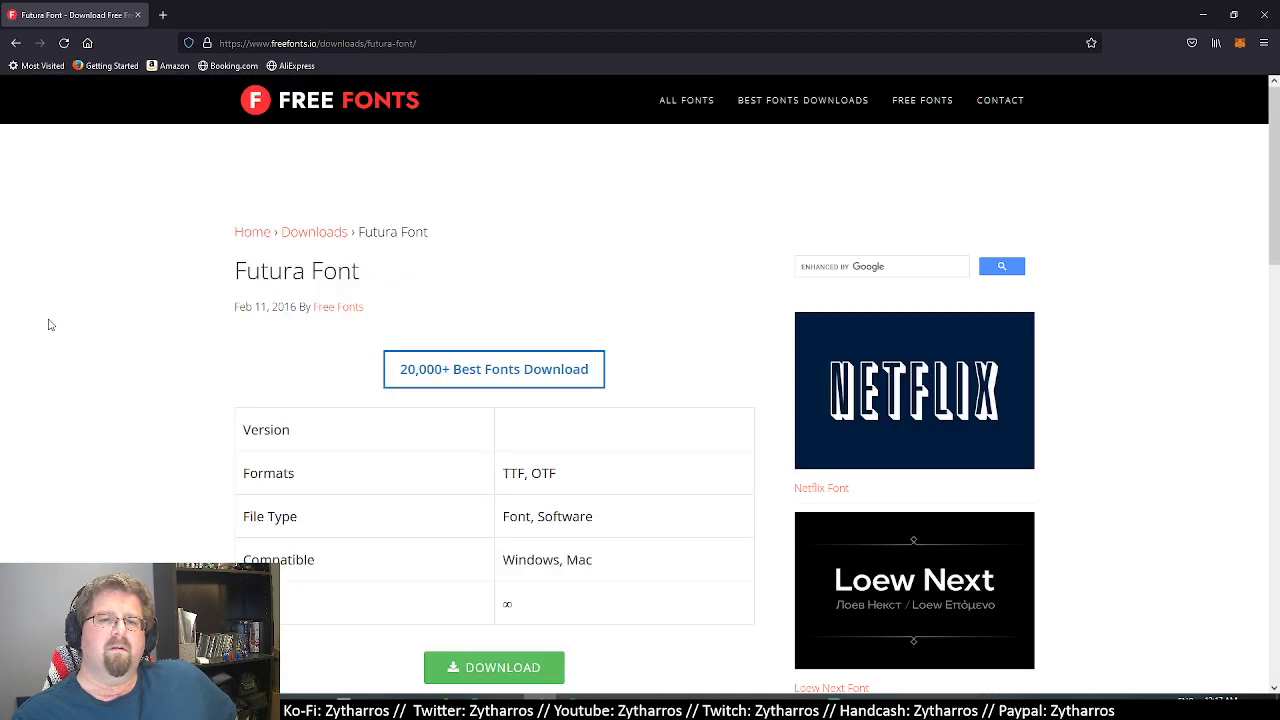
{"action": "scroll", "coordinate": [66, 320], "scroll_direction": "down", "scroll_amount": 3}
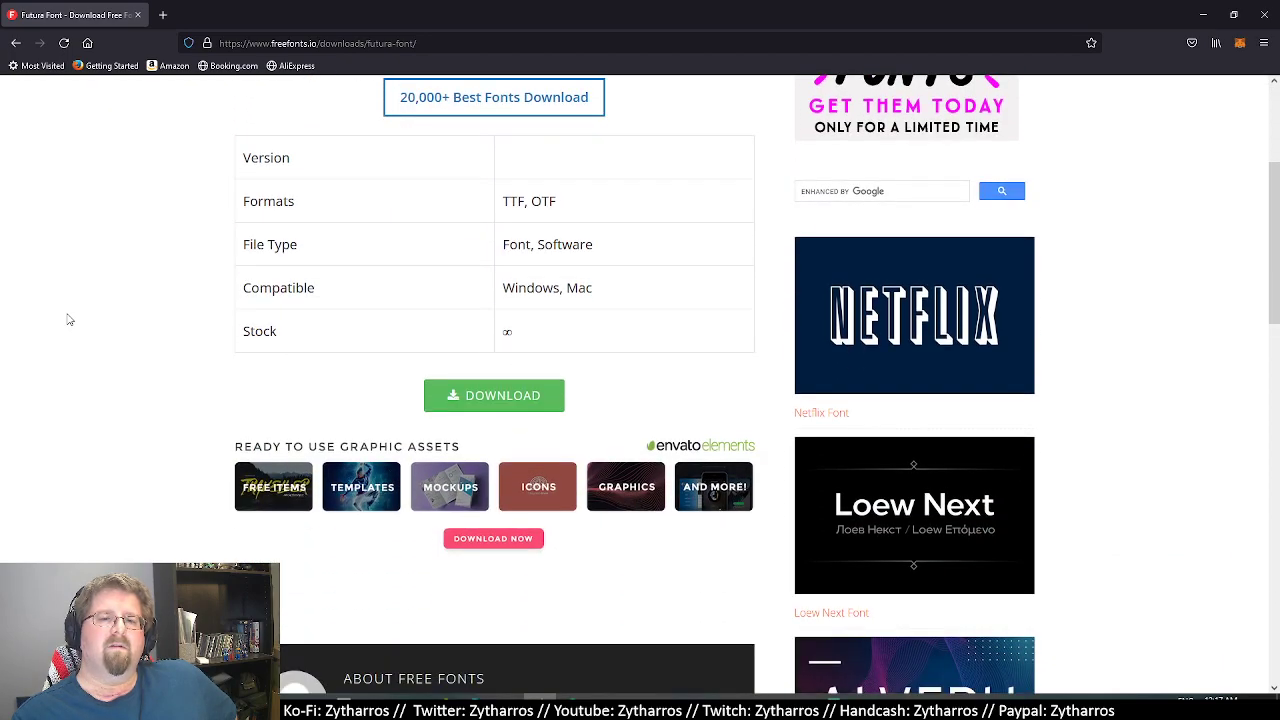
{"action": "left_click", "coordinate": [474, 399]}
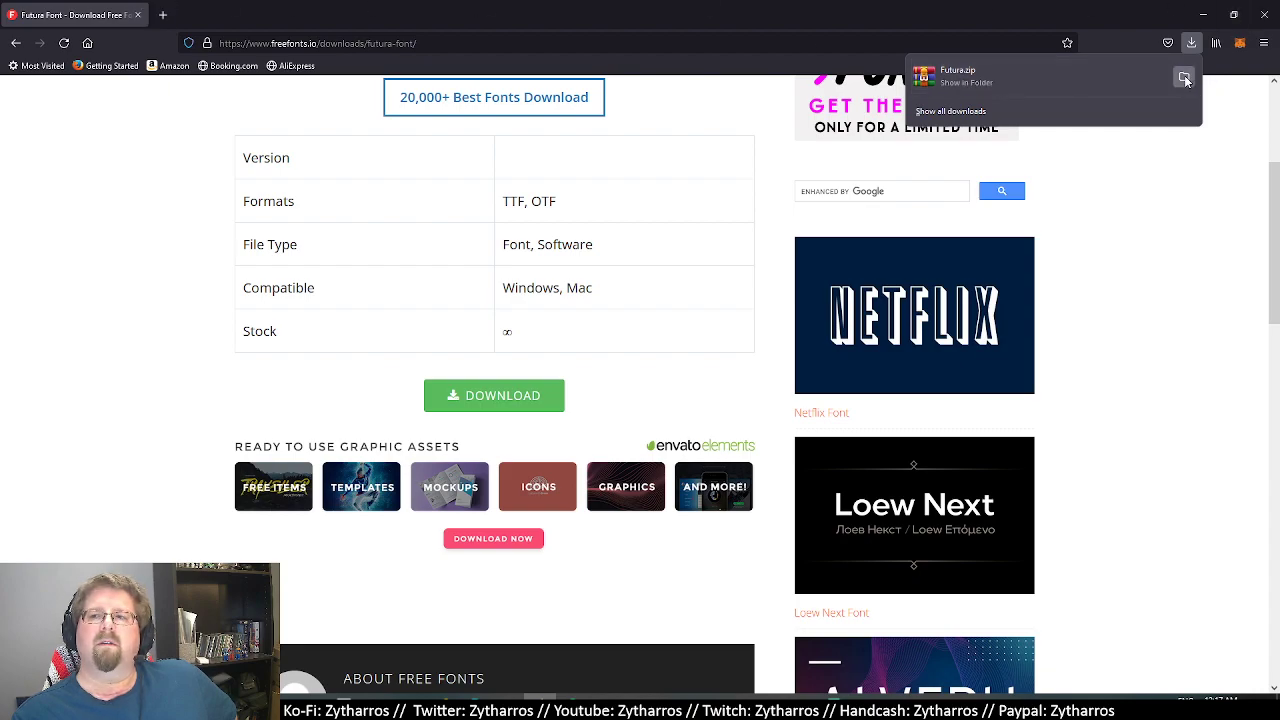
{"action": "left_click", "coordinate": [1184, 77]}
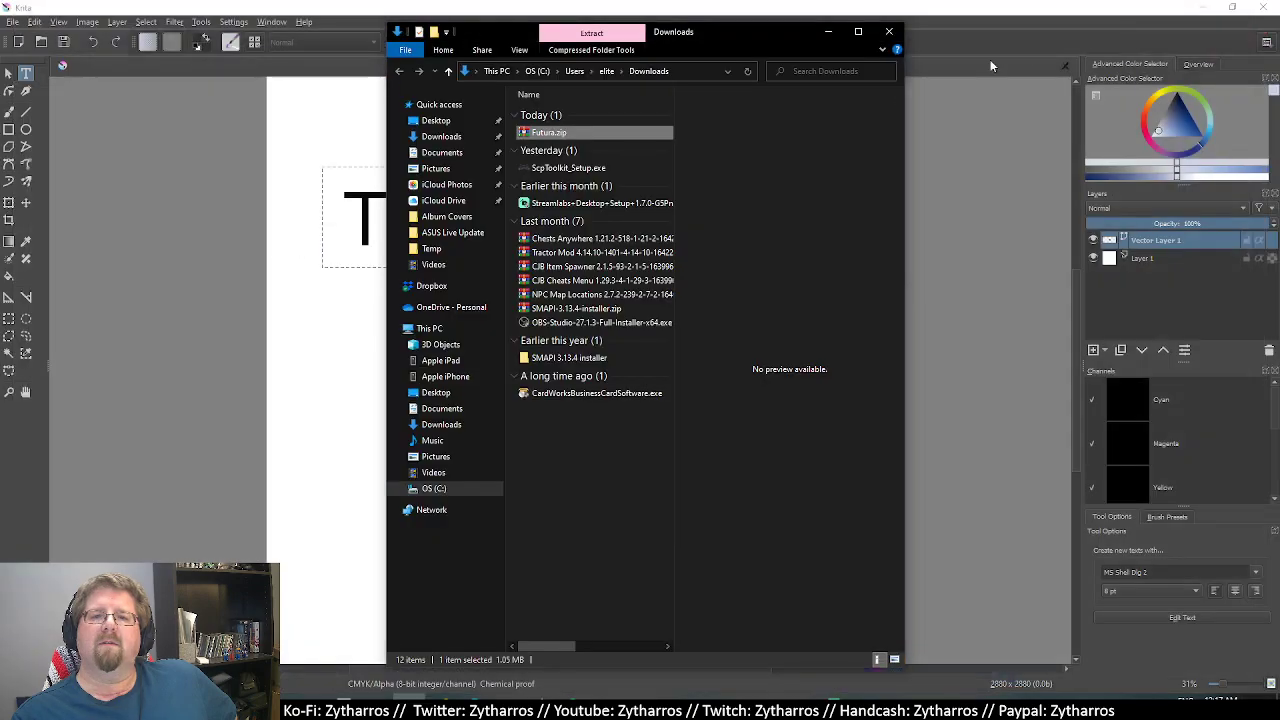
{"action": "right_click", "coordinate": [598, 134]}
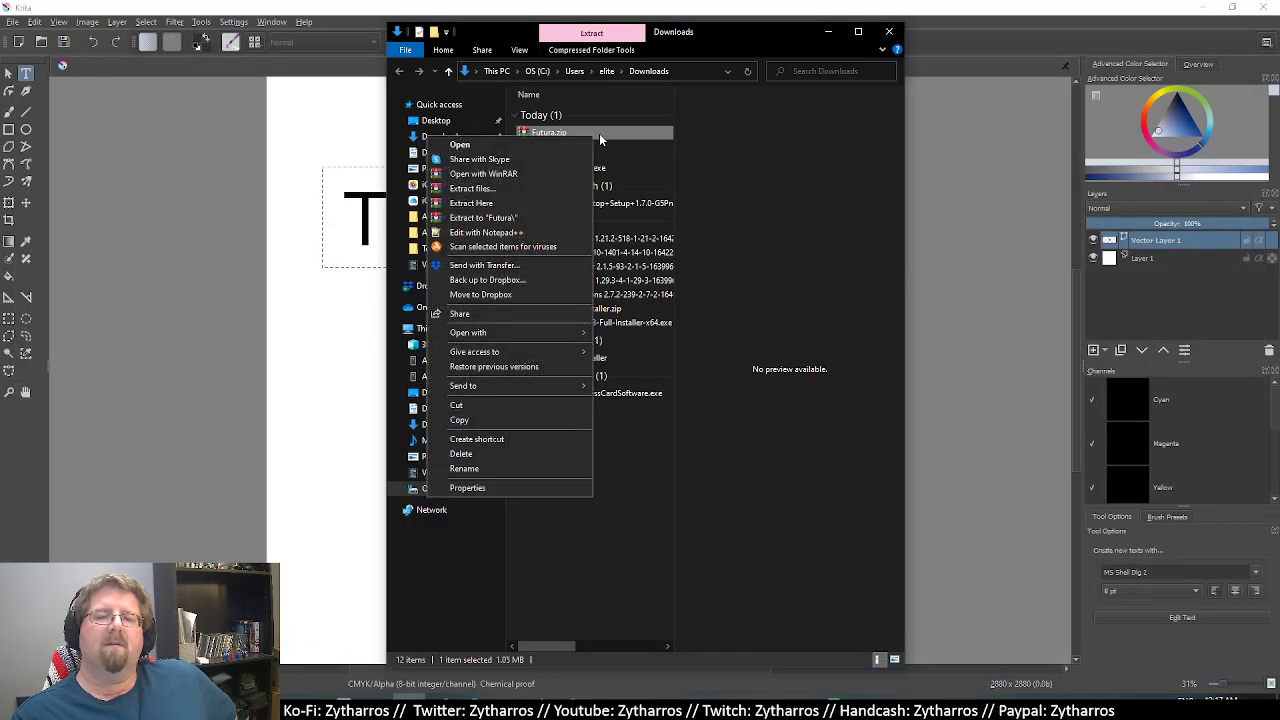
{"action": "left_click", "coordinate": [311, 5]}
{"action": "left_click", "coordinate": [617, 488]}
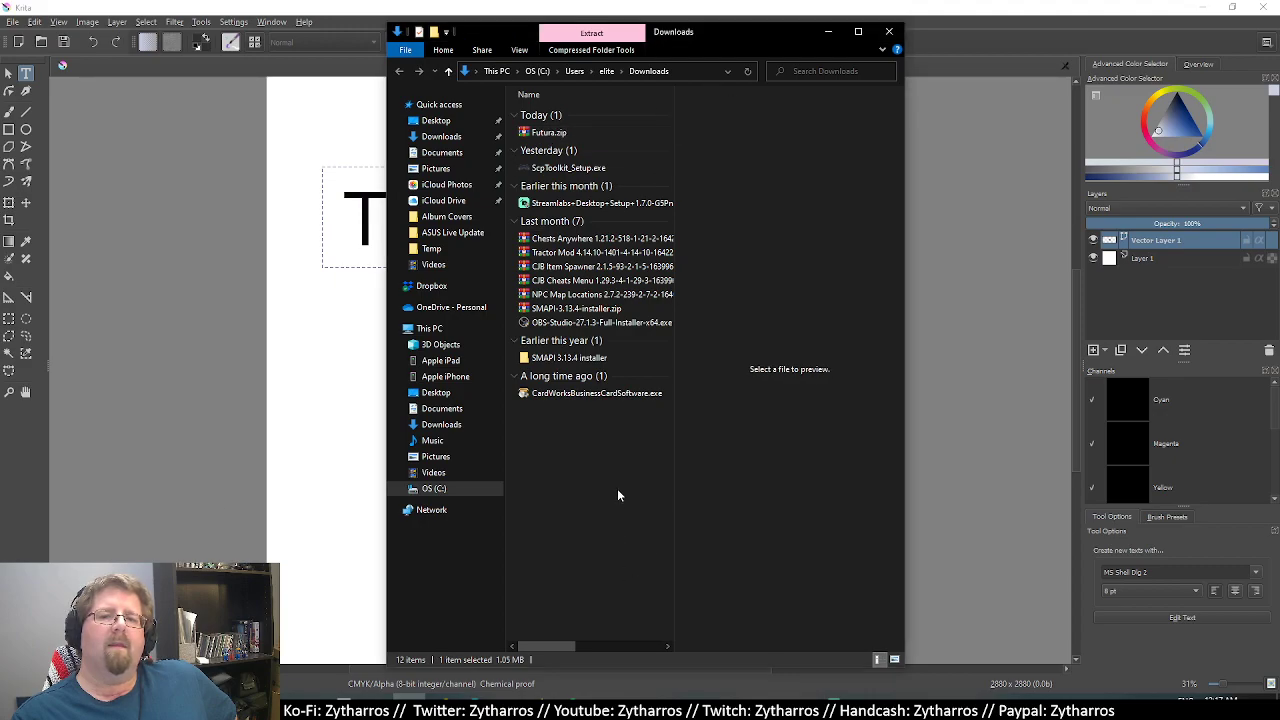
{"action": "left_click", "coordinate": [565, 35]}
{"action": "double_click", "coordinate": [565, 35]}
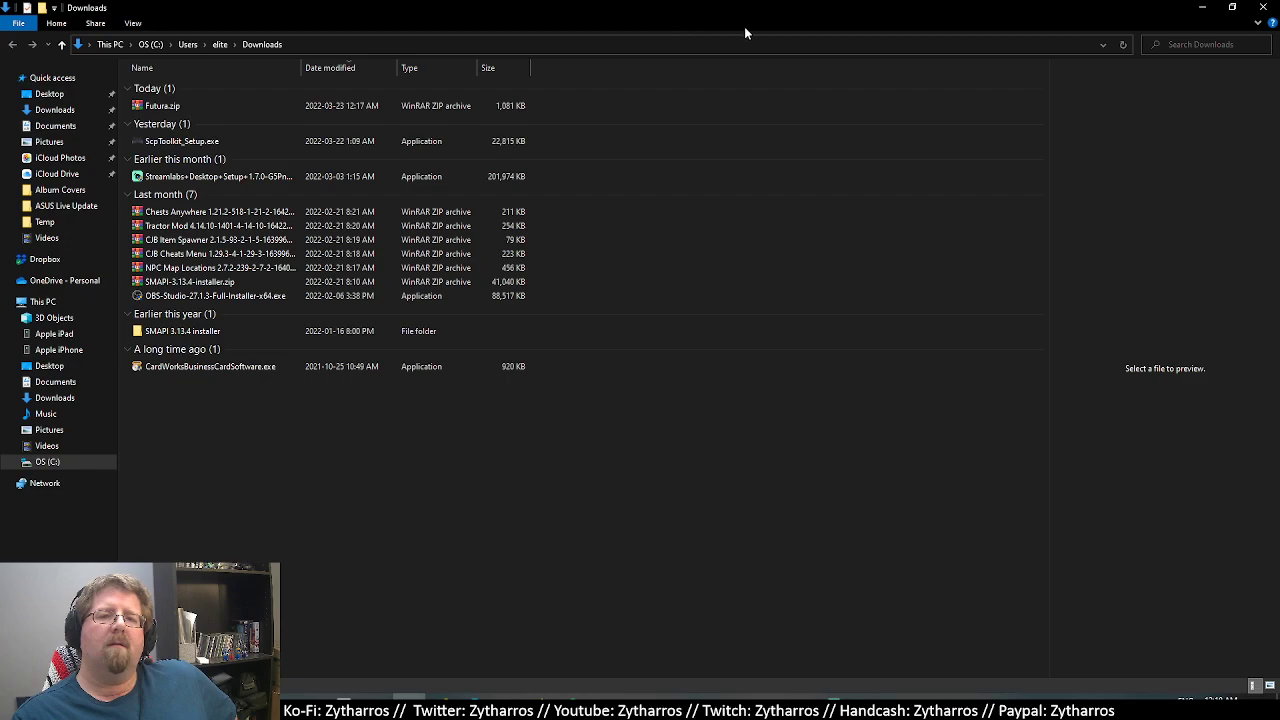
{"action": "double_click", "coordinate": [744, 28]}
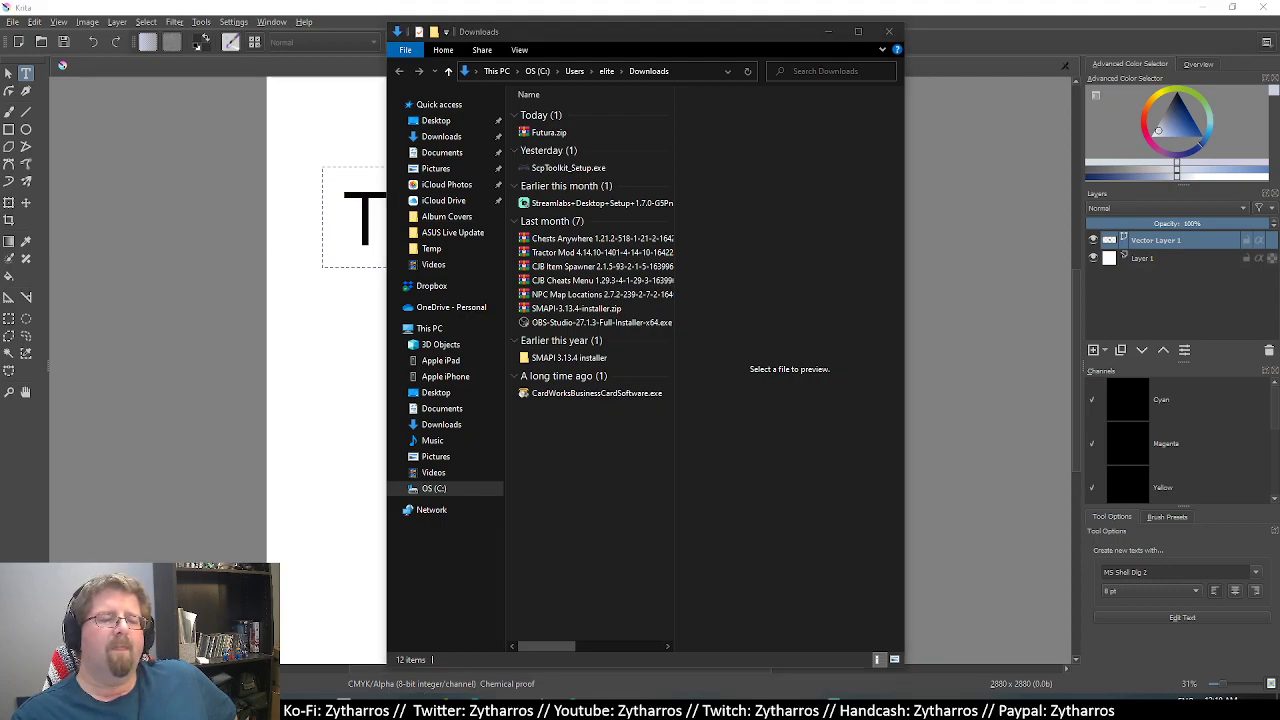
Search Start for 'fonts settings', open the Fonts settings page and restore down its window.
{"action": "key", "text": "super"}
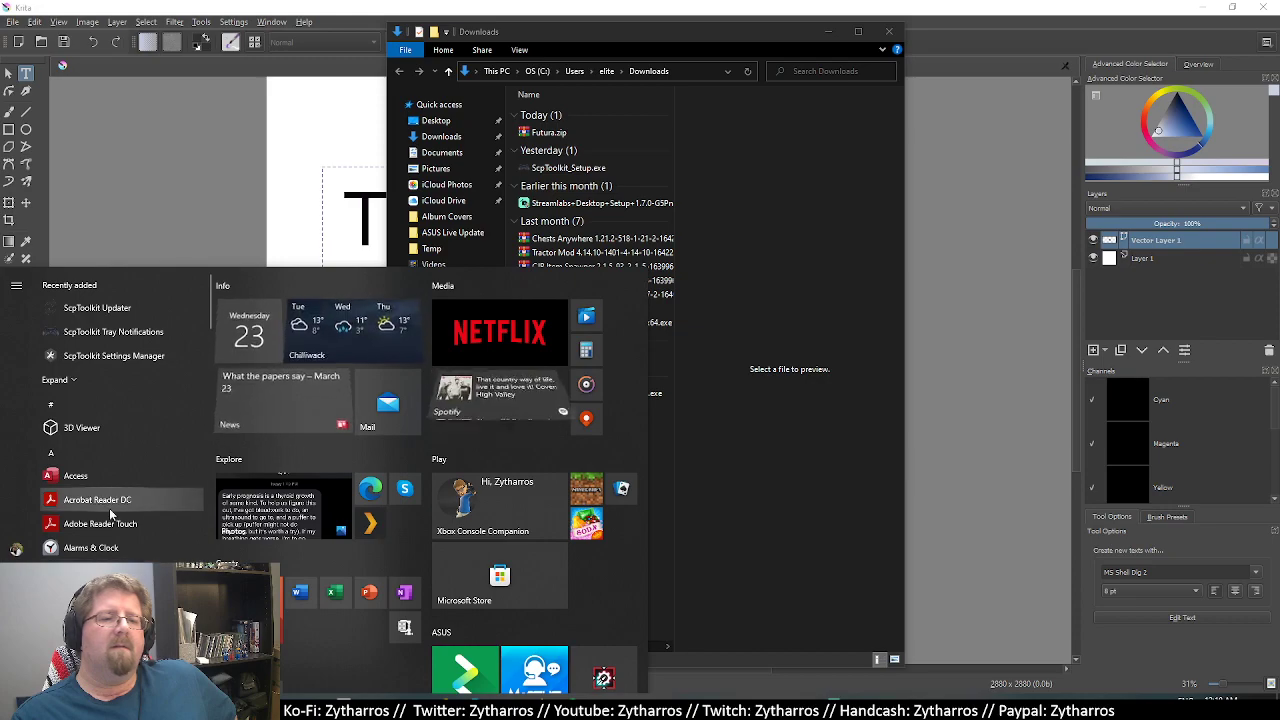
{"action": "left_click", "coordinate": [16, 549]}
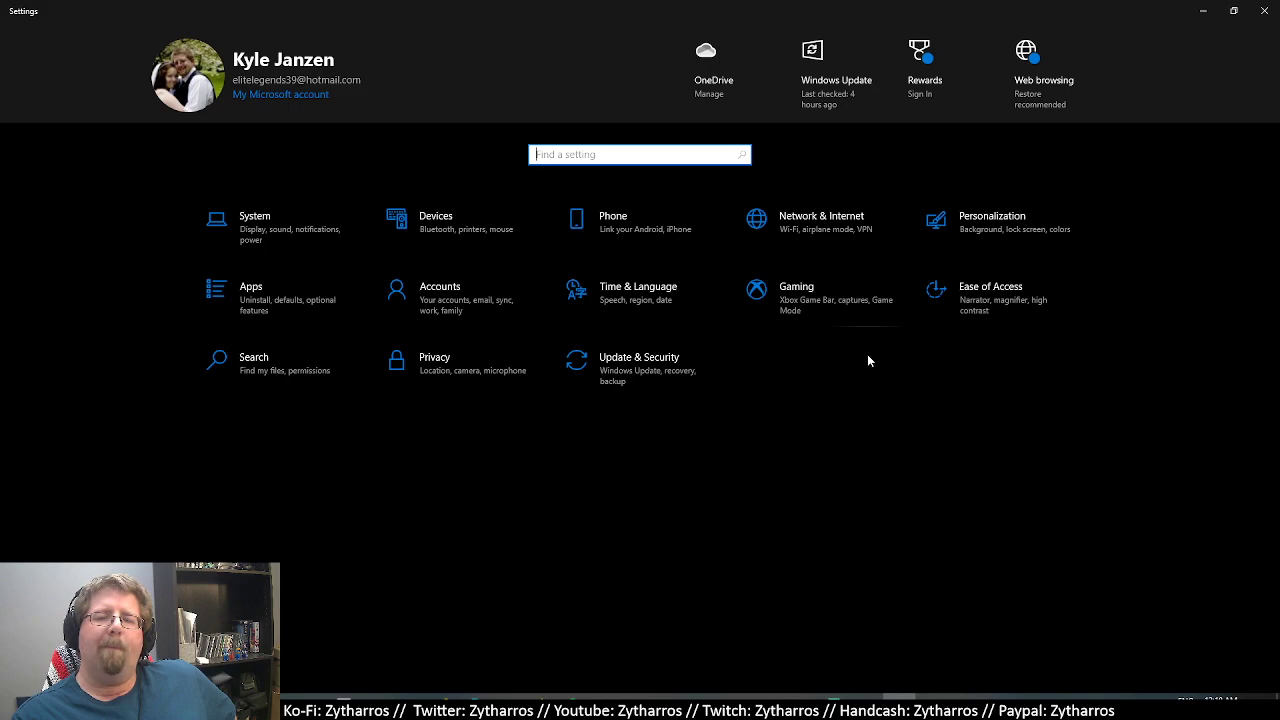
{"action": "left_click", "coordinate": [1264, 10]}
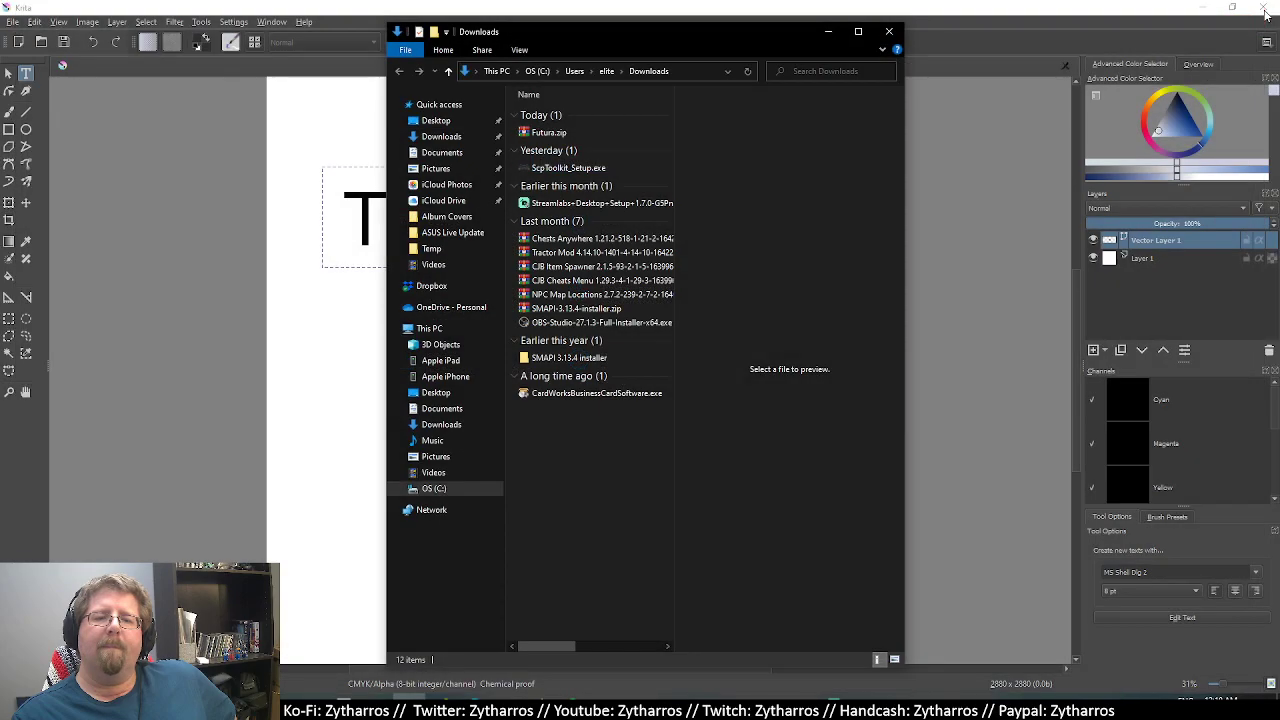
{"action": "key", "text": "super"}
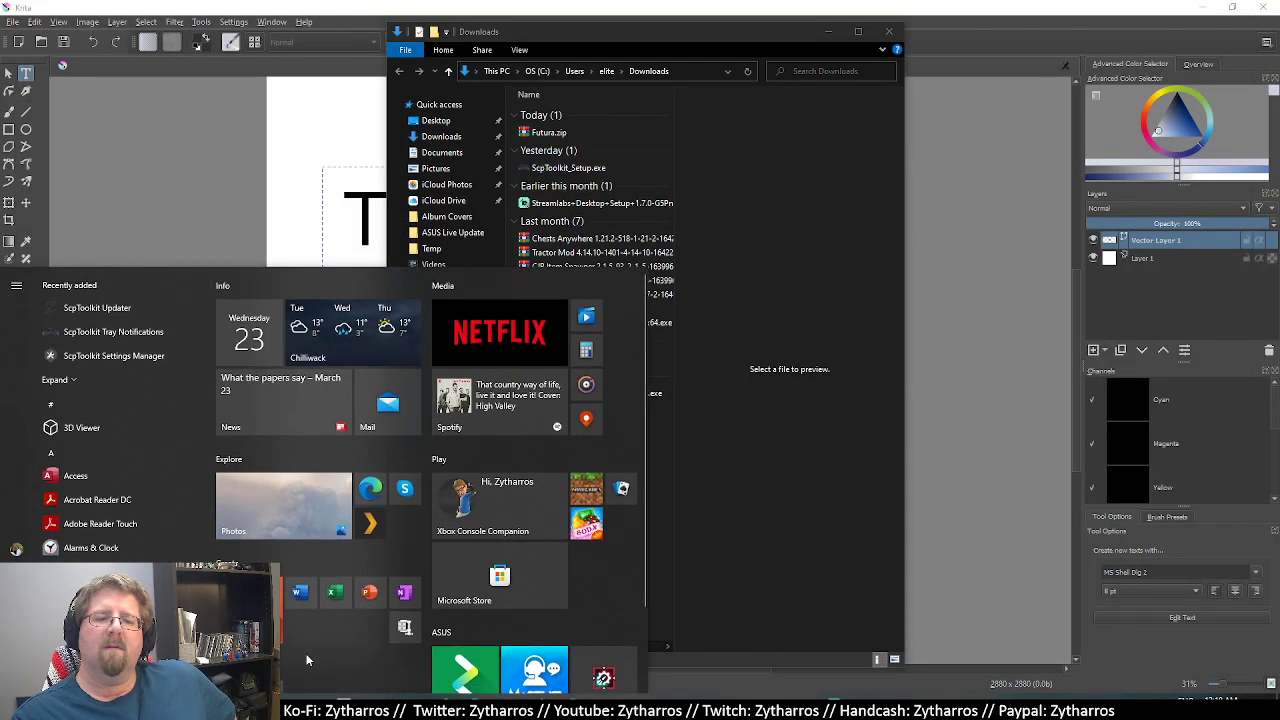
{"action": "key", "text": "super+s"}
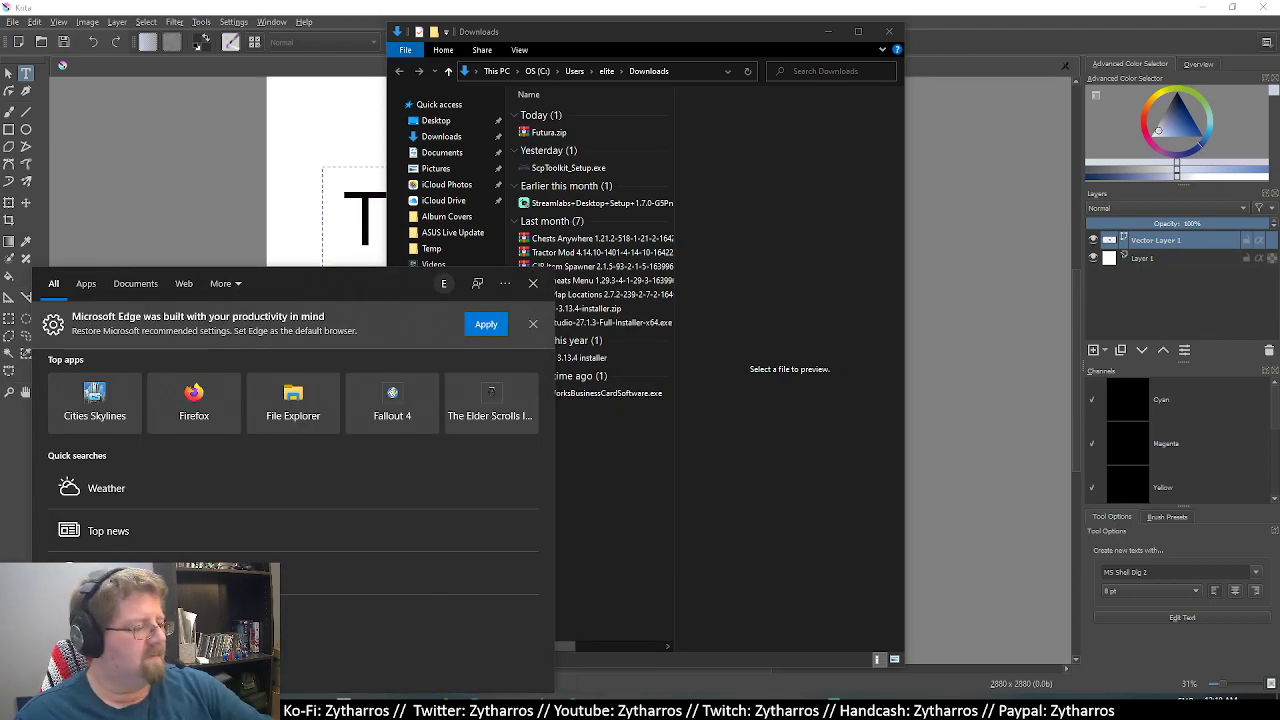
{"action": "type", "text": "font"}
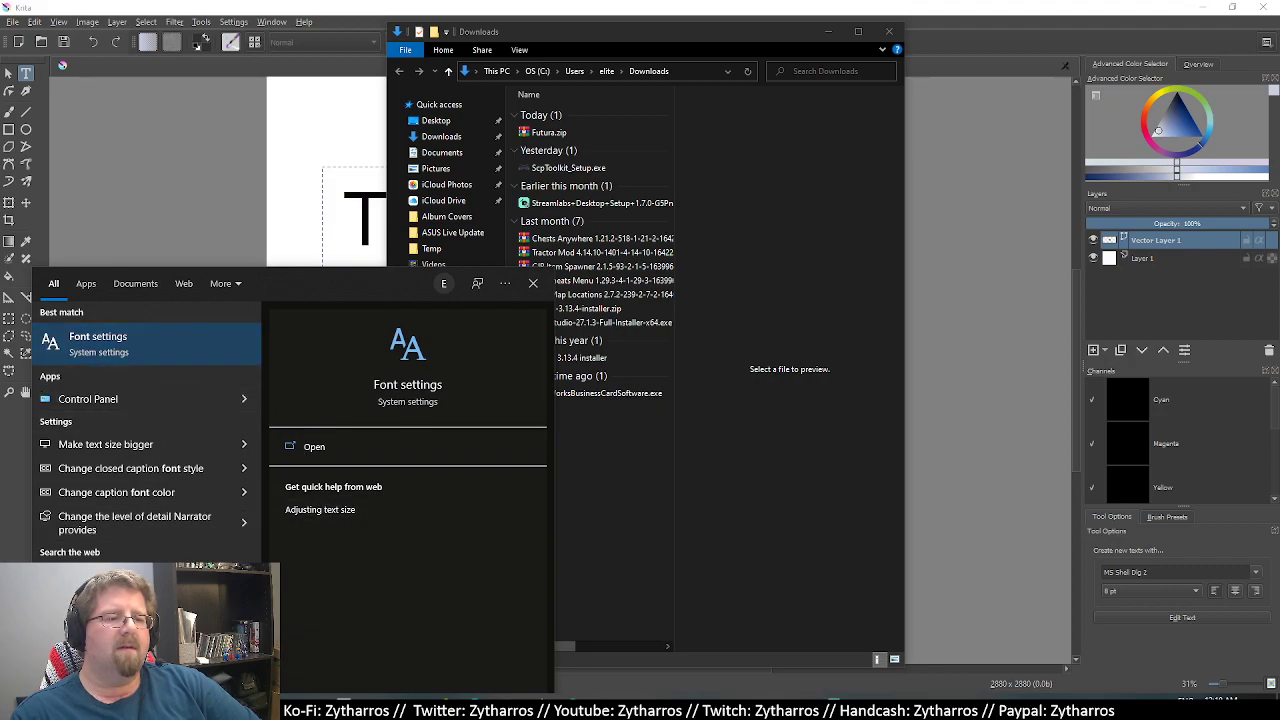
{"action": "type", "text": "settings"}
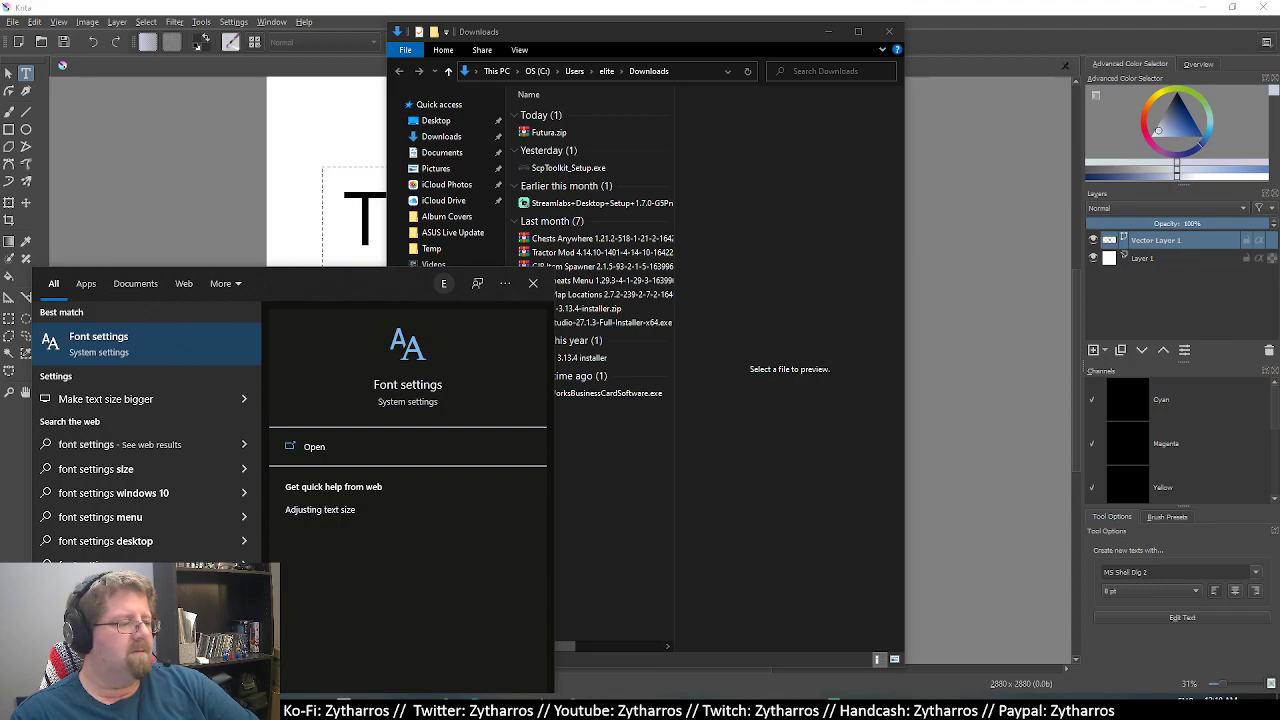
{"action": "key", "text": "BackSpace"}
{"action": "key", "text": "BackSpace"}
{"action": "key", "text": "BackSpace"}
{"action": "type", "text": "s"}
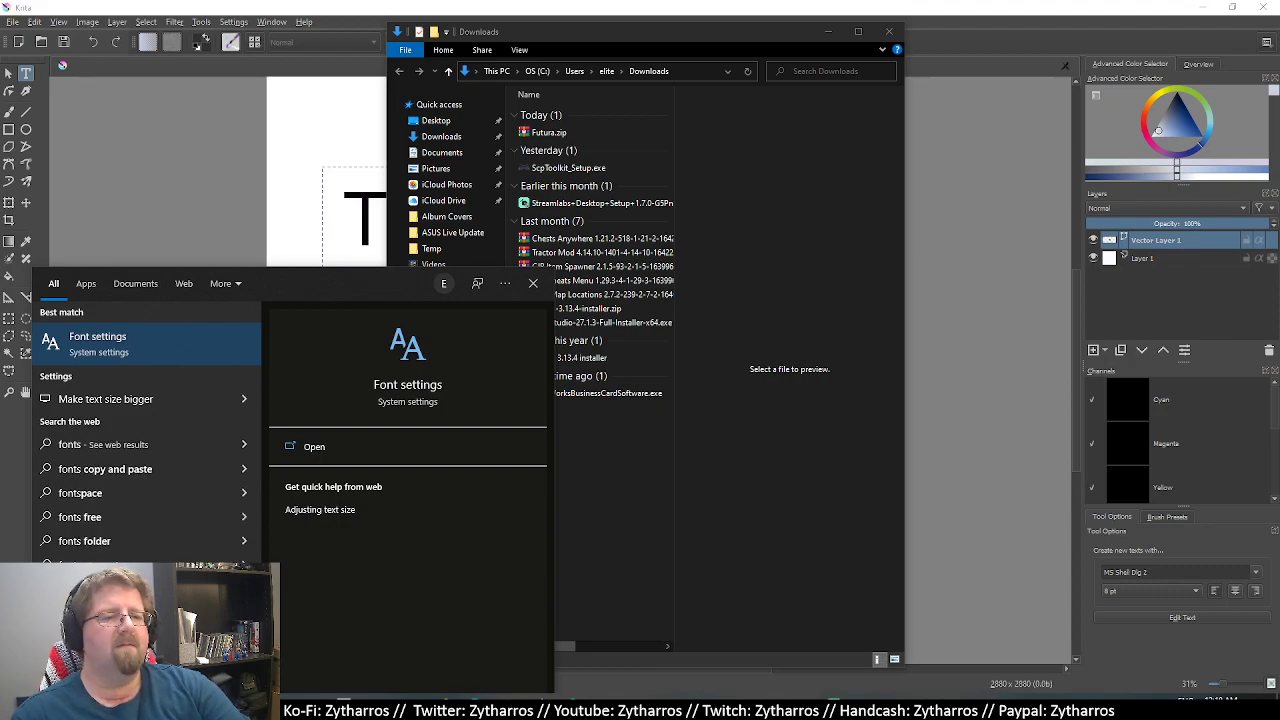
{"action": "key", "text": "Return"}
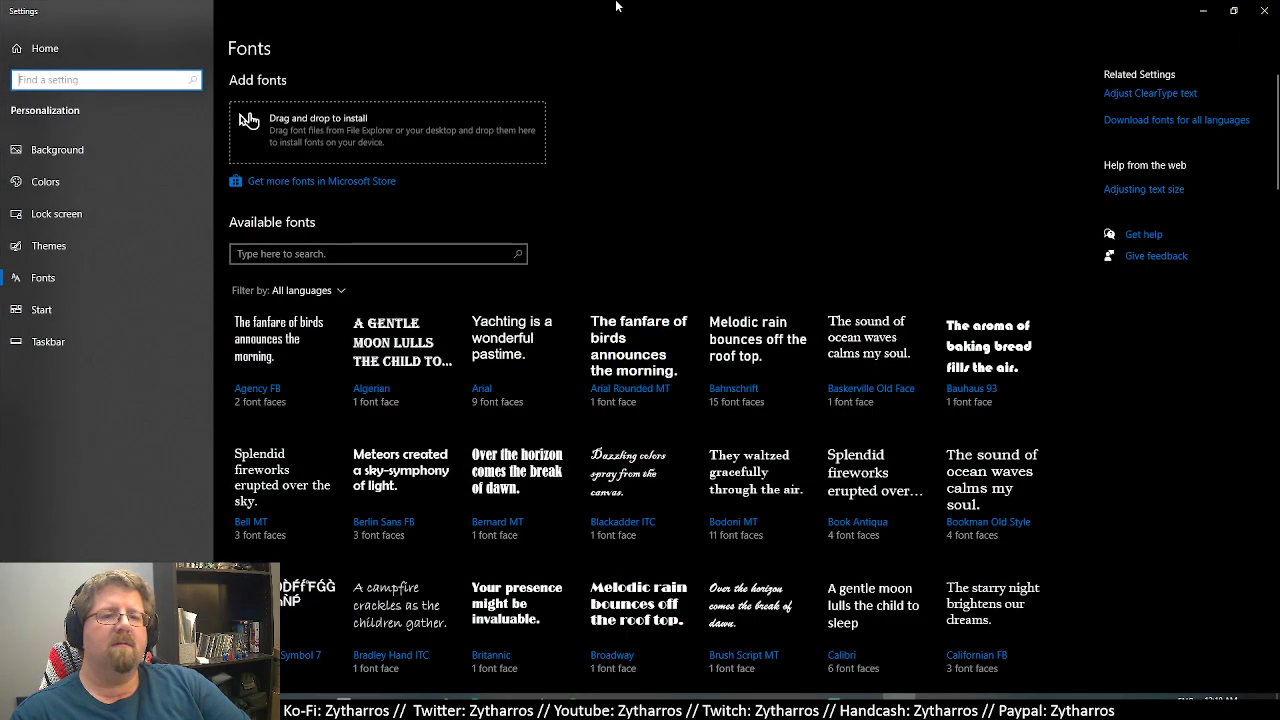
{"action": "left_click", "coordinate": [349, 124]}
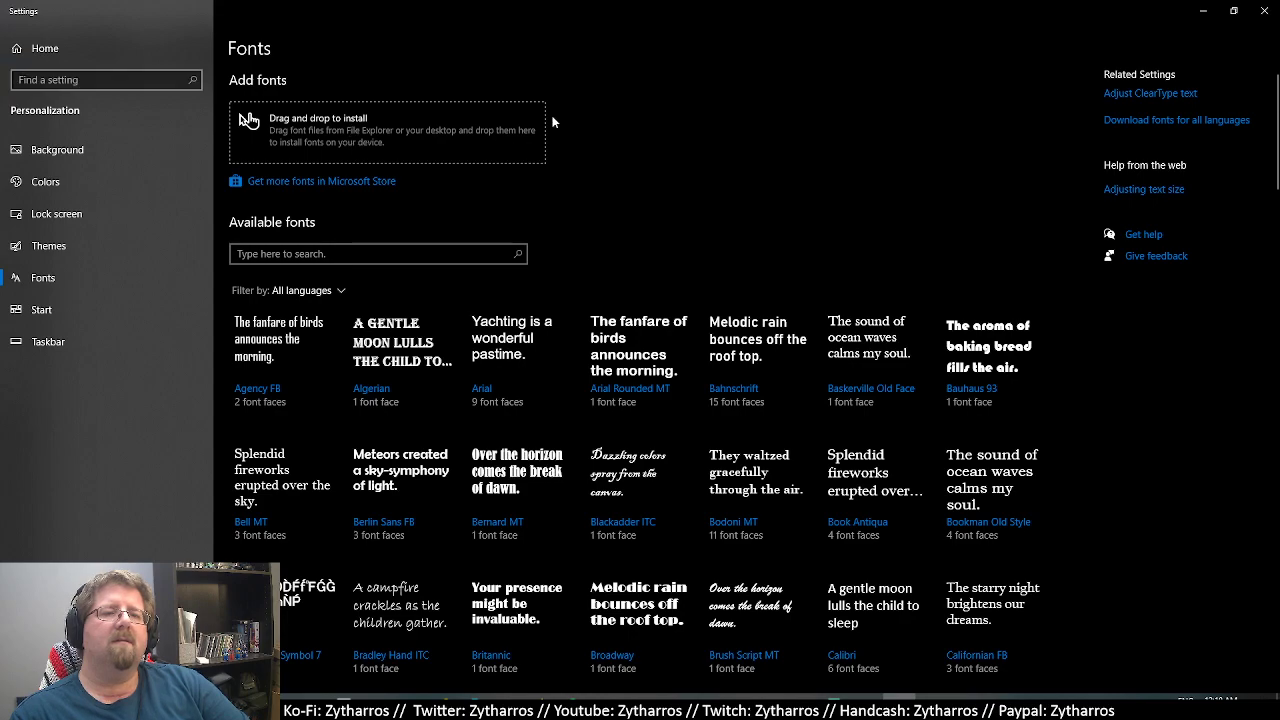
Shrink and move the Settings window aside, then open Futura.zip in WinRAR.
{"action": "left_click", "coordinate": [1233, 10]}
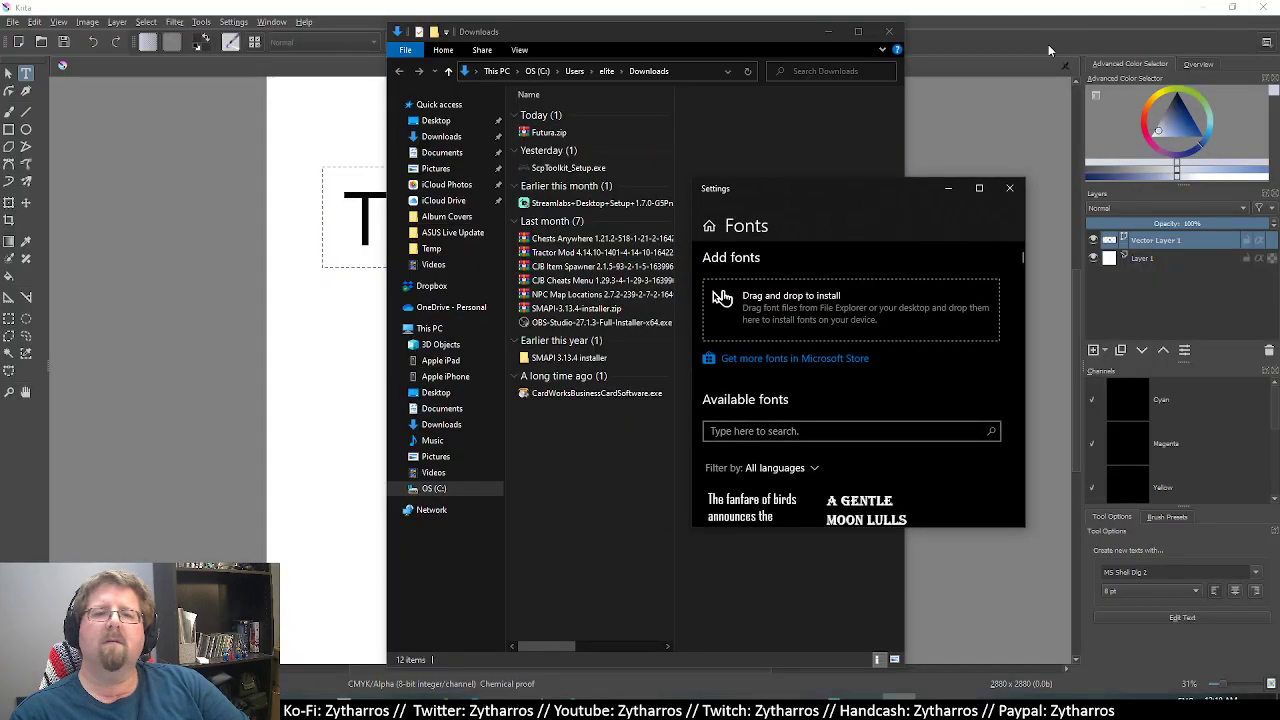
{"action": "left_click_drag", "start_coordinate": [861, 187], "coordinate": [1008, 186]}
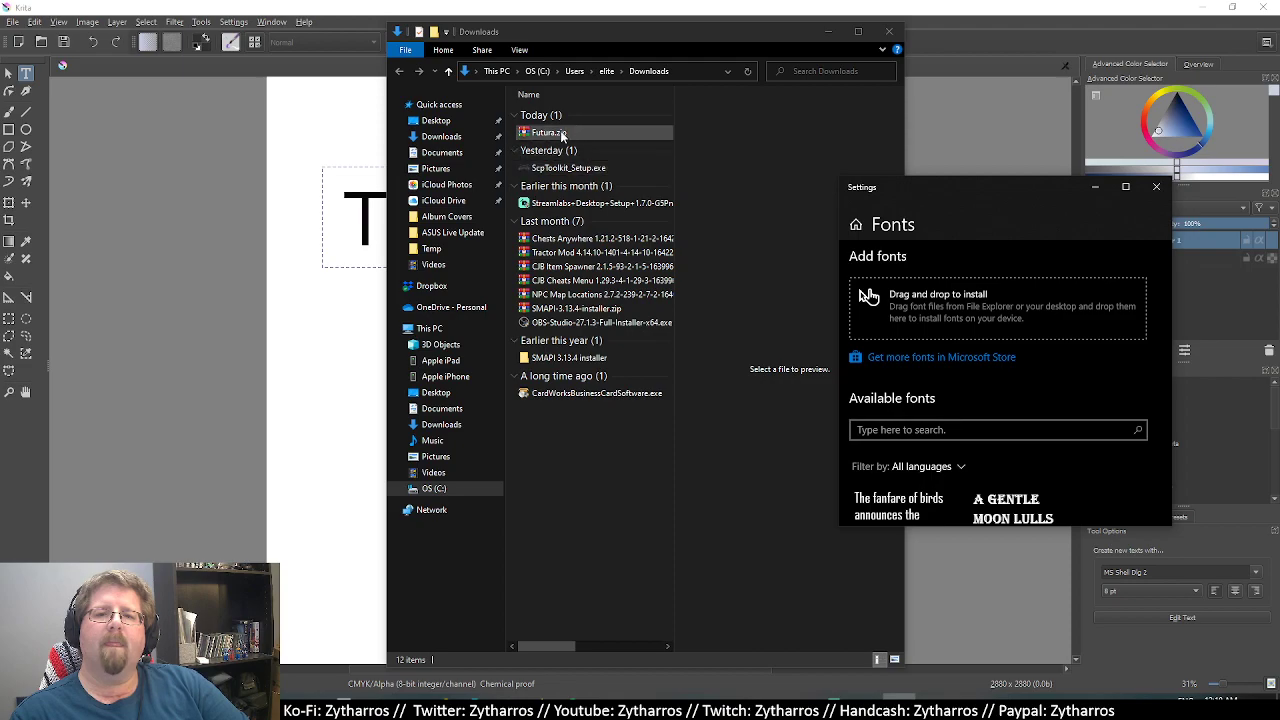
{"action": "double_click", "coordinate": [560, 134]}
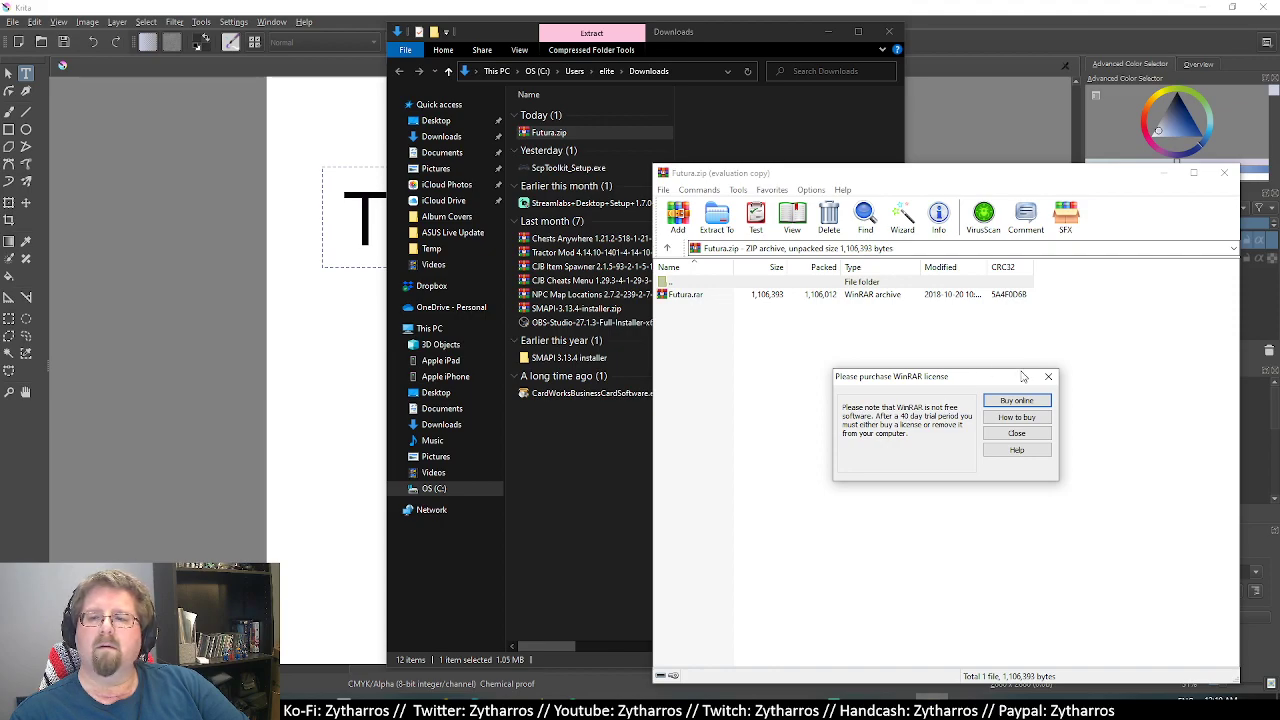
{"action": "left_click", "coordinate": [1016, 433]}
{"action": "left_click", "coordinate": [707, 296]}
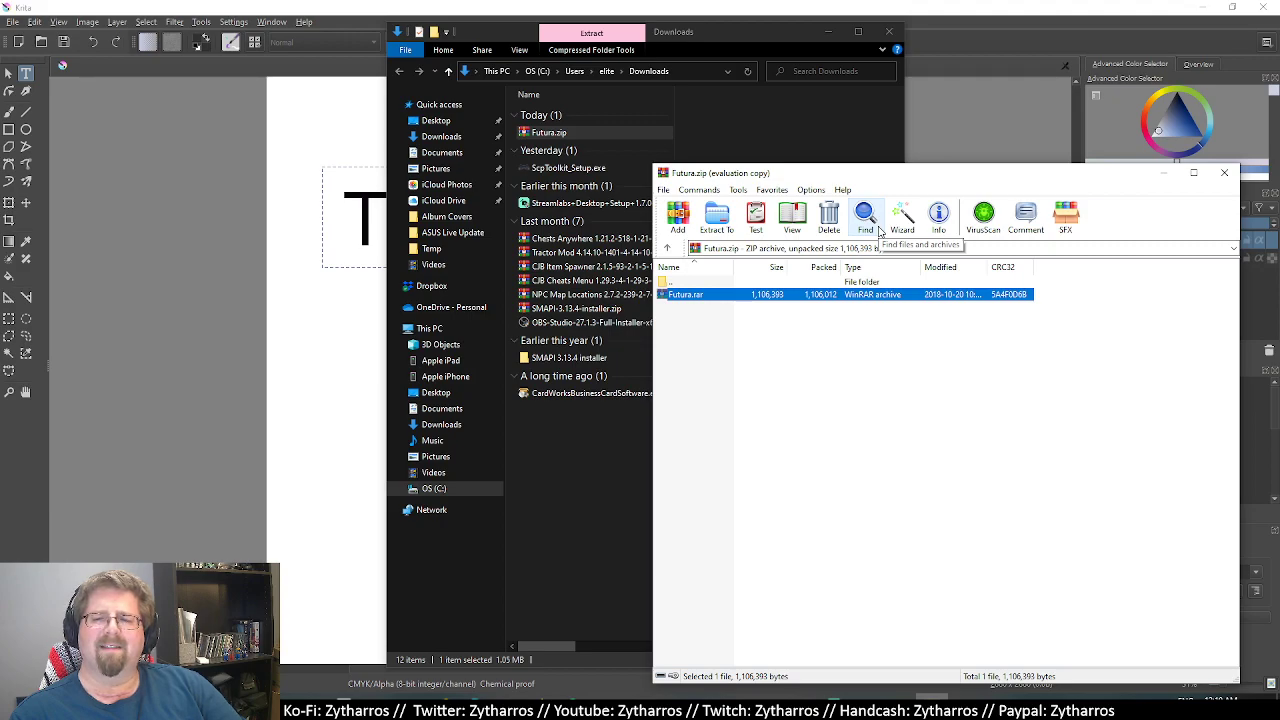
Inspect the nested Futura.rar inside the archive, then close WinRAR.
{"action": "right_click", "coordinate": [688, 297]}
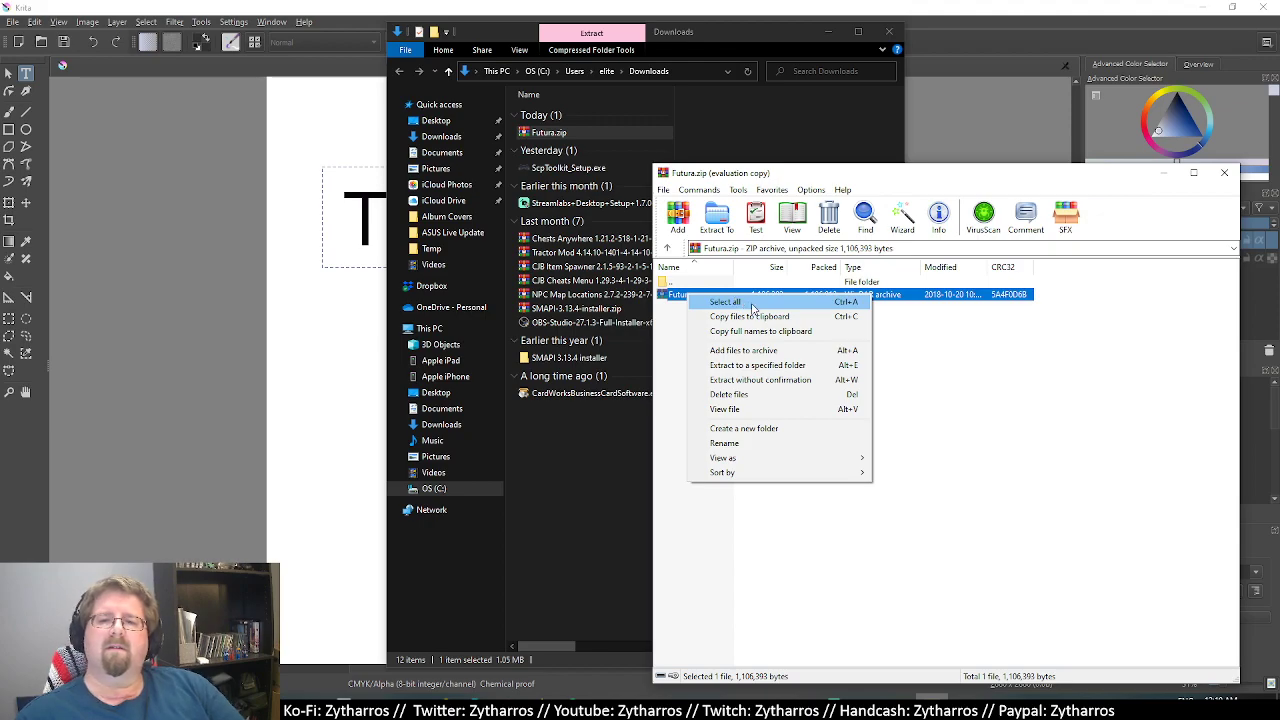
{"action": "left_click", "coordinate": [779, 336]}
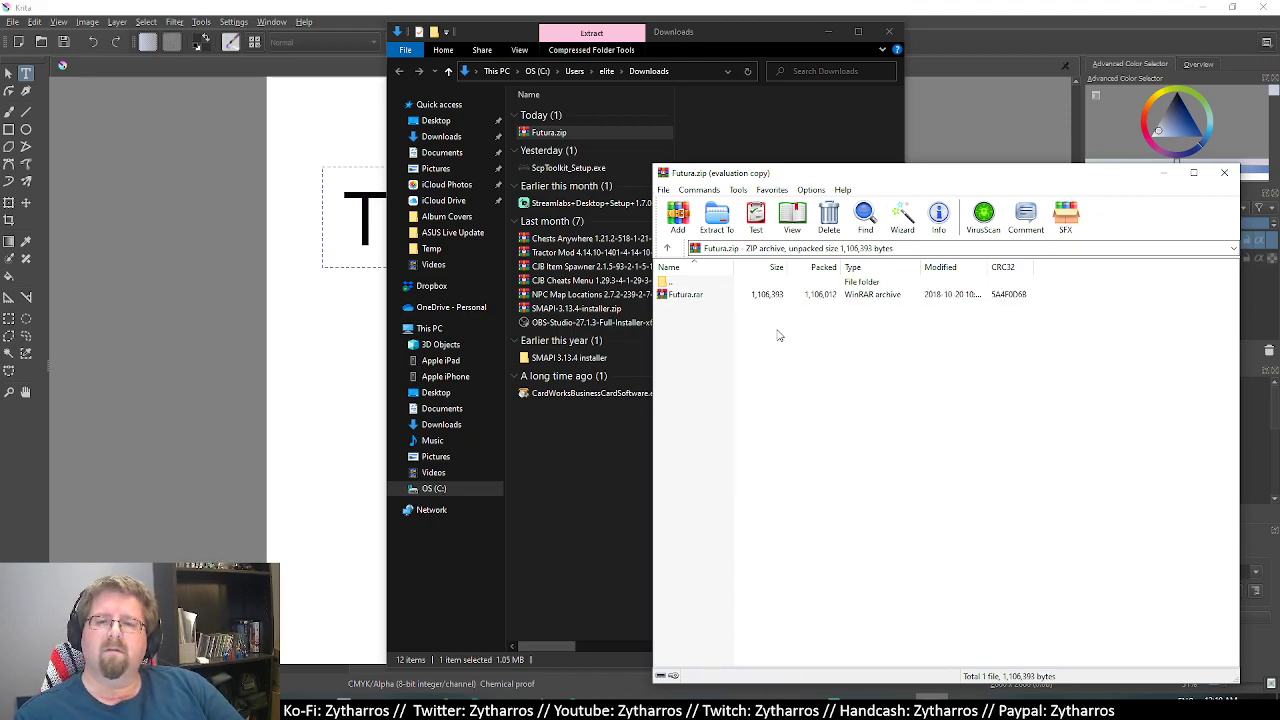
{"action": "right_click", "coordinate": [697, 296]}
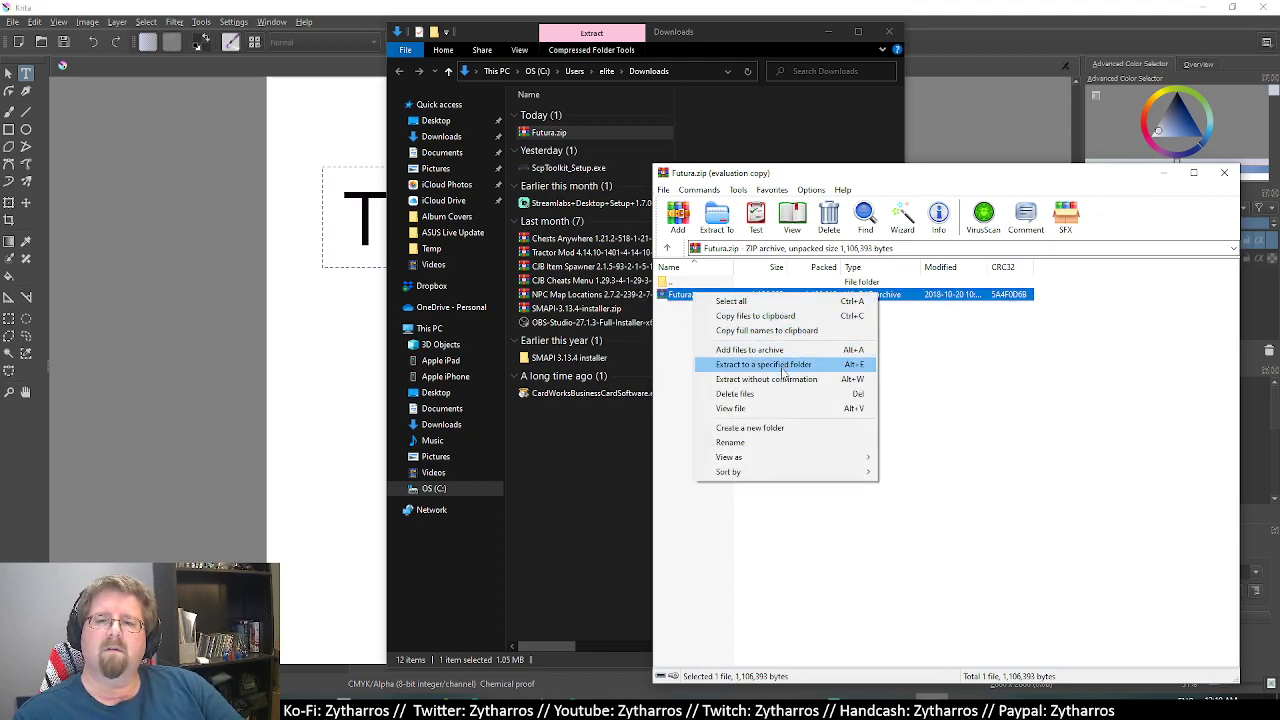
{"action": "left_click", "coordinate": [680, 334]}
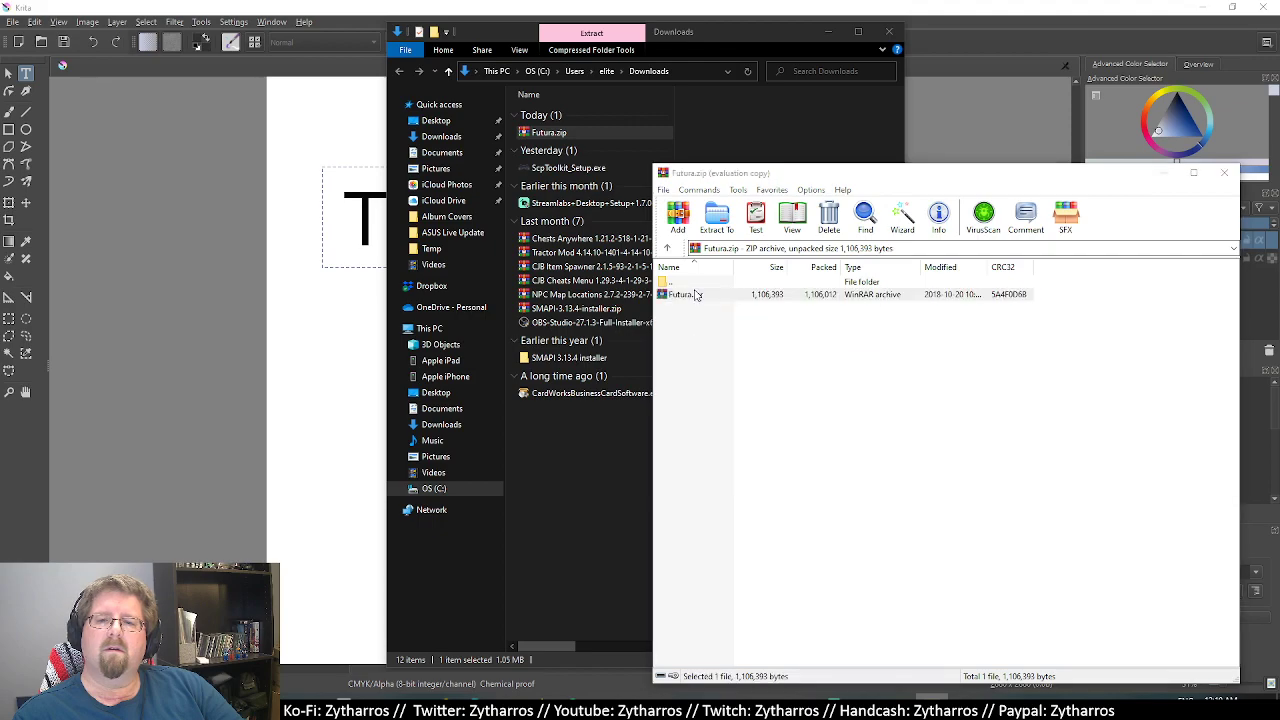
{"action": "double_click", "coordinate": [697, 295]}
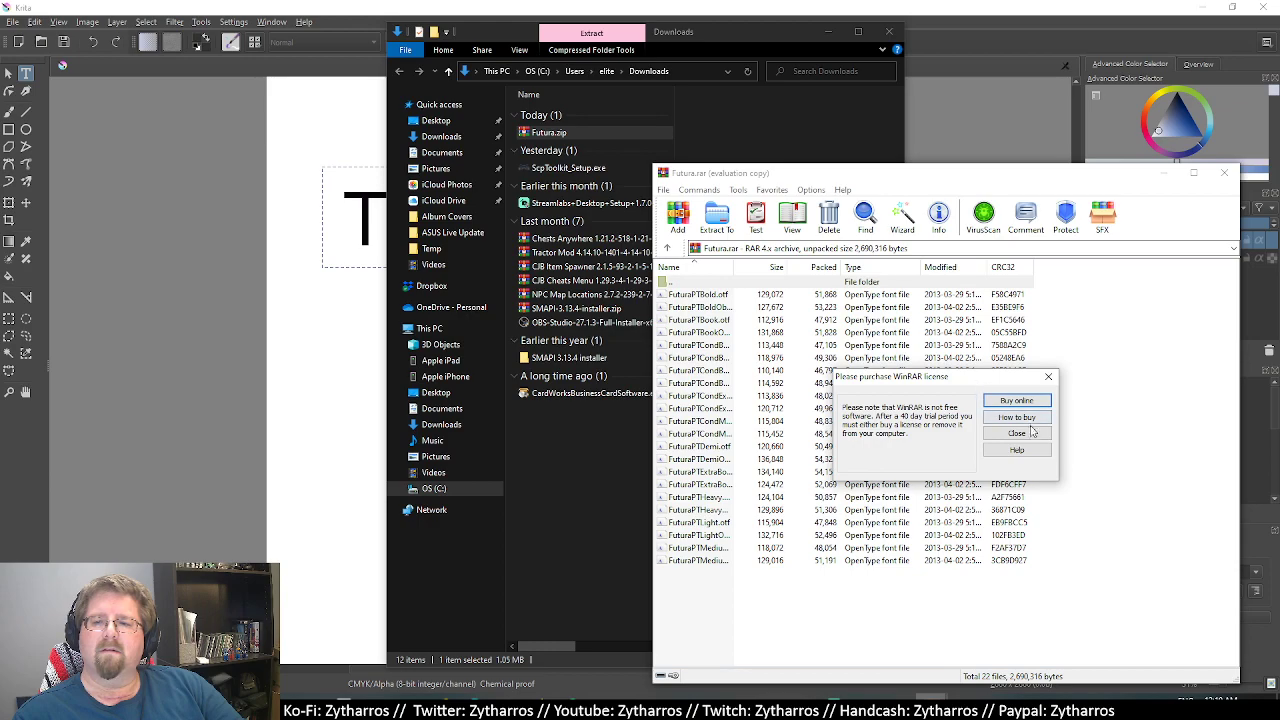
{"action": "left_click", "coordinate": [1017, 433]}
{"action": "key", "text": "Escape"}
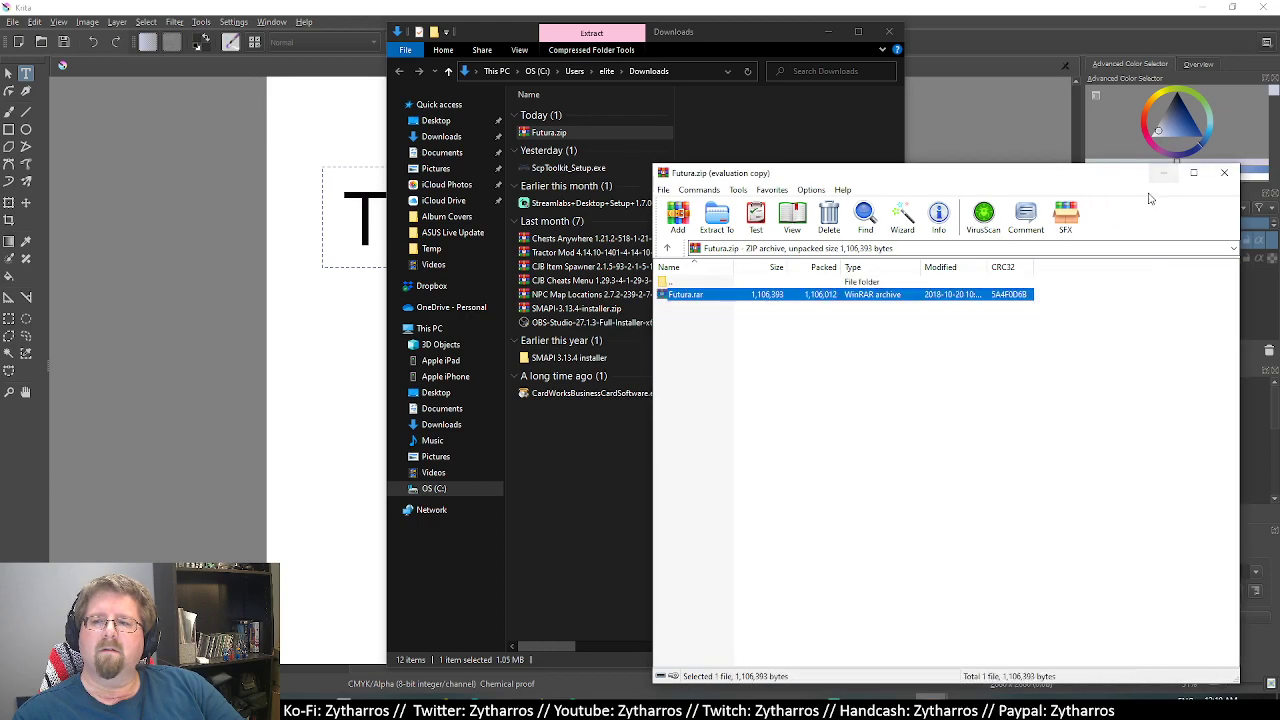
{"action": "key", "text": "Escape"}
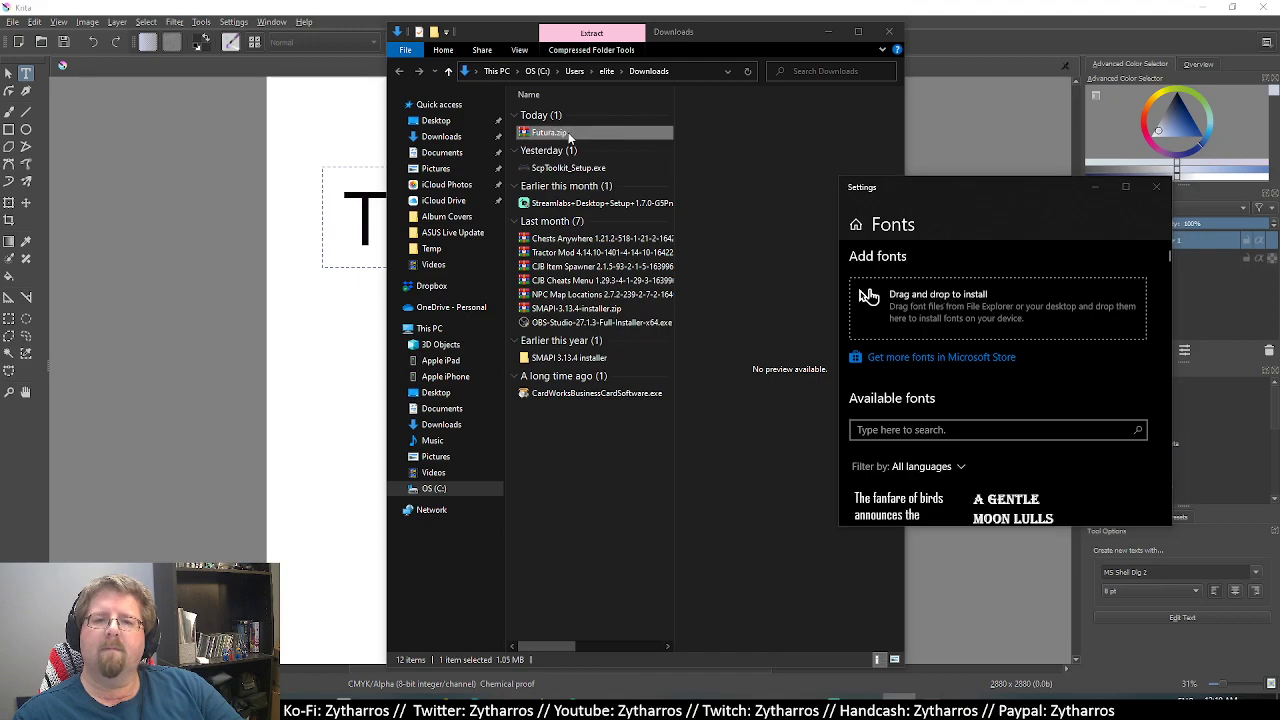
Extract Futura.zip into the Downloads folder with Extract Here.
{"action": "mouse_move", "coordinate": [566, 134]}
{"action": "left_mouse_down"}
{"action": "mouse_move", "coordinate": [967, 316]}
{"action": "mouse_move", "coordinate": [585, 145]}
{"action": "left_mouse_up"}
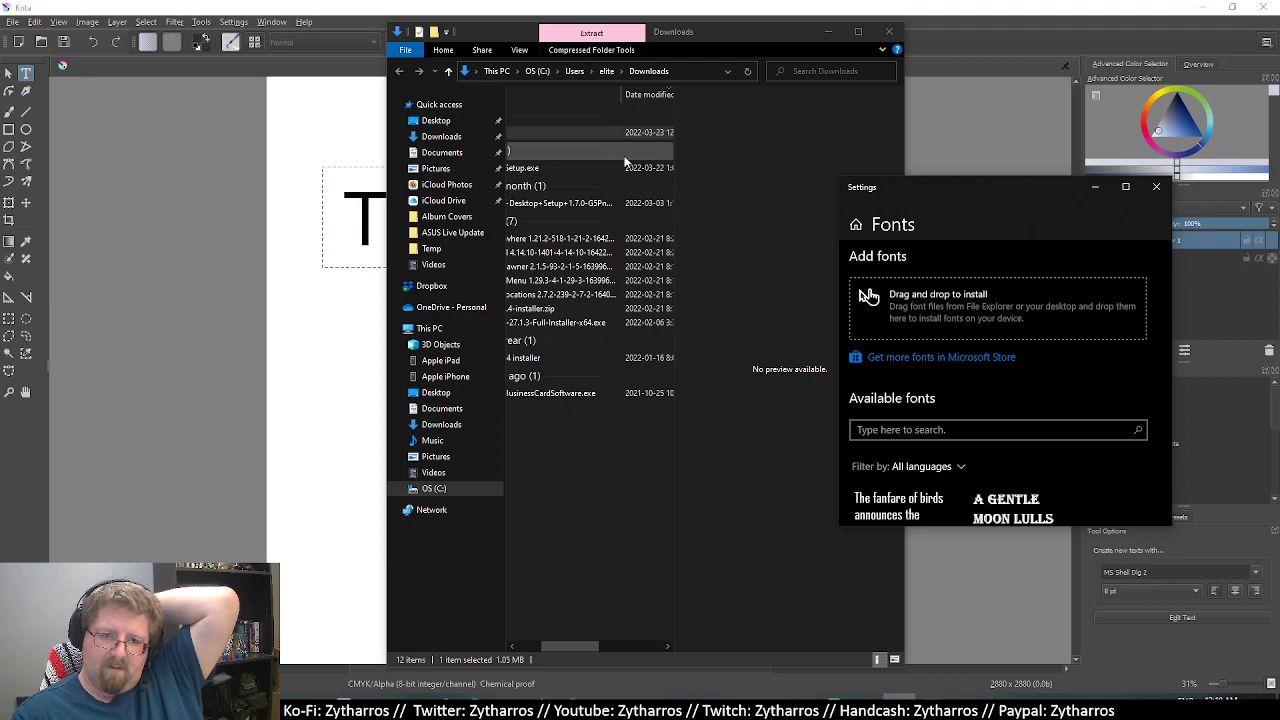
{"action": "left_click_drag", "start_coordinate": [570, 647], "coordinate": [548, 647]}
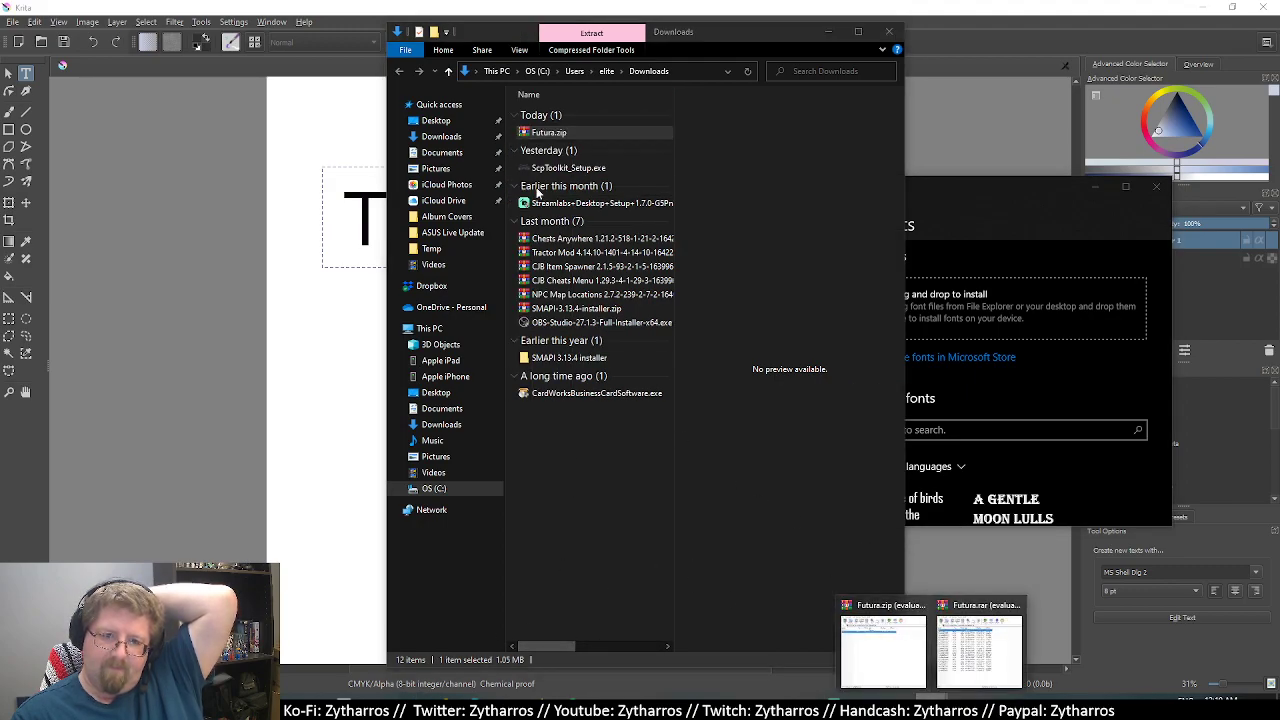
{"action": "left_click", "coordinate": [550, 138]}
{"action": "right_click", "coordinate": [550, 140]}
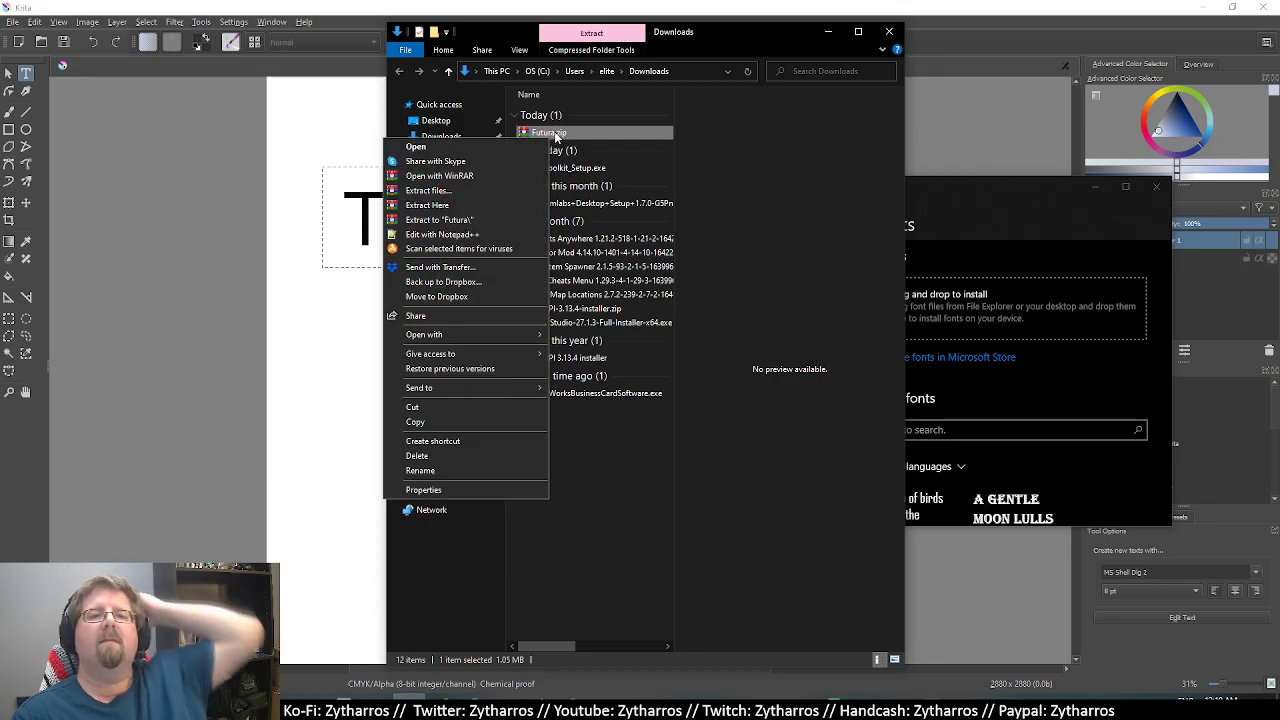
{"action": "left_click", "coordinate": [491, 190]}
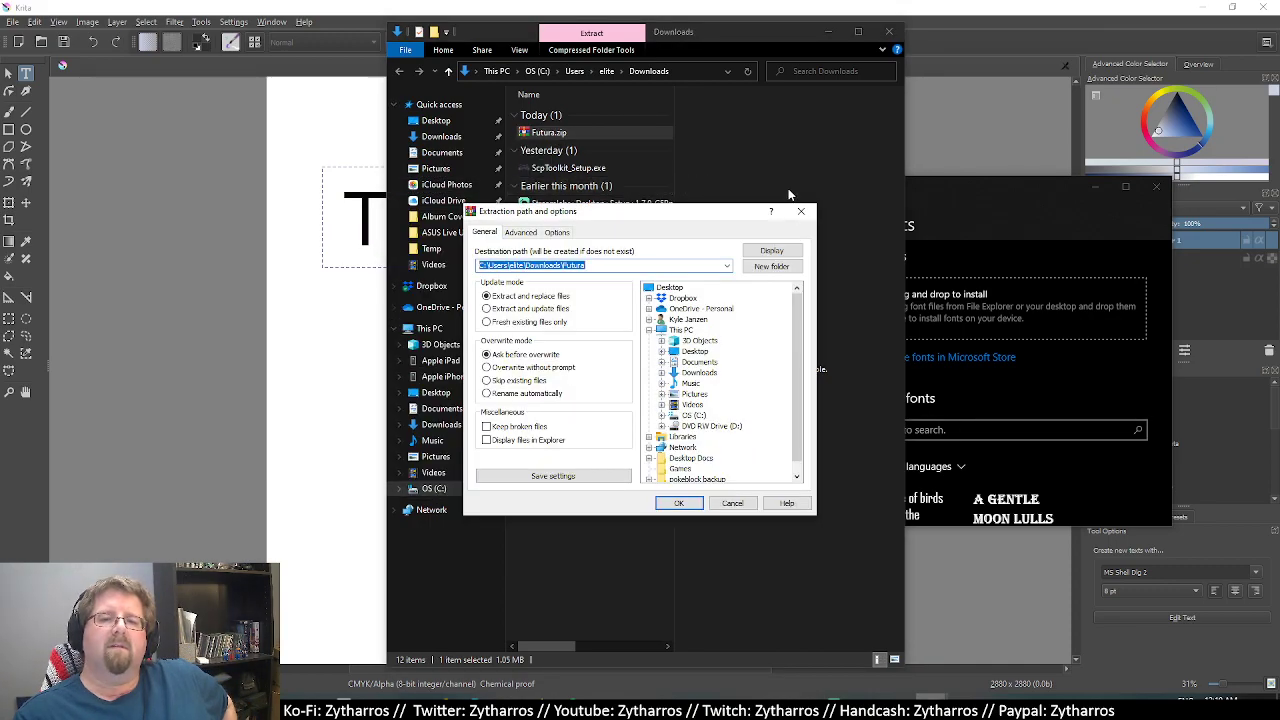
{"action": "left_click", "coordinate": [812, 213]}
{"action": "right_click", "coordinate": [590, 127]}
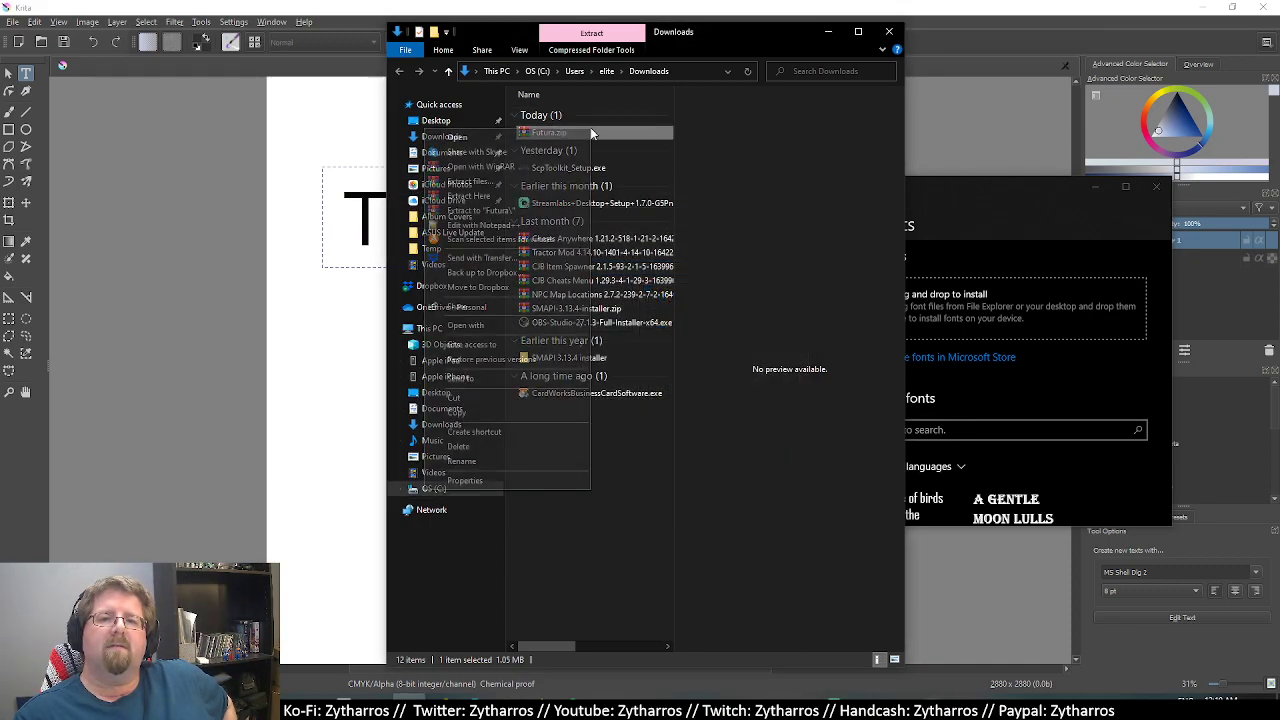
{"action": "left_click", "coordinate": [497, 196]}
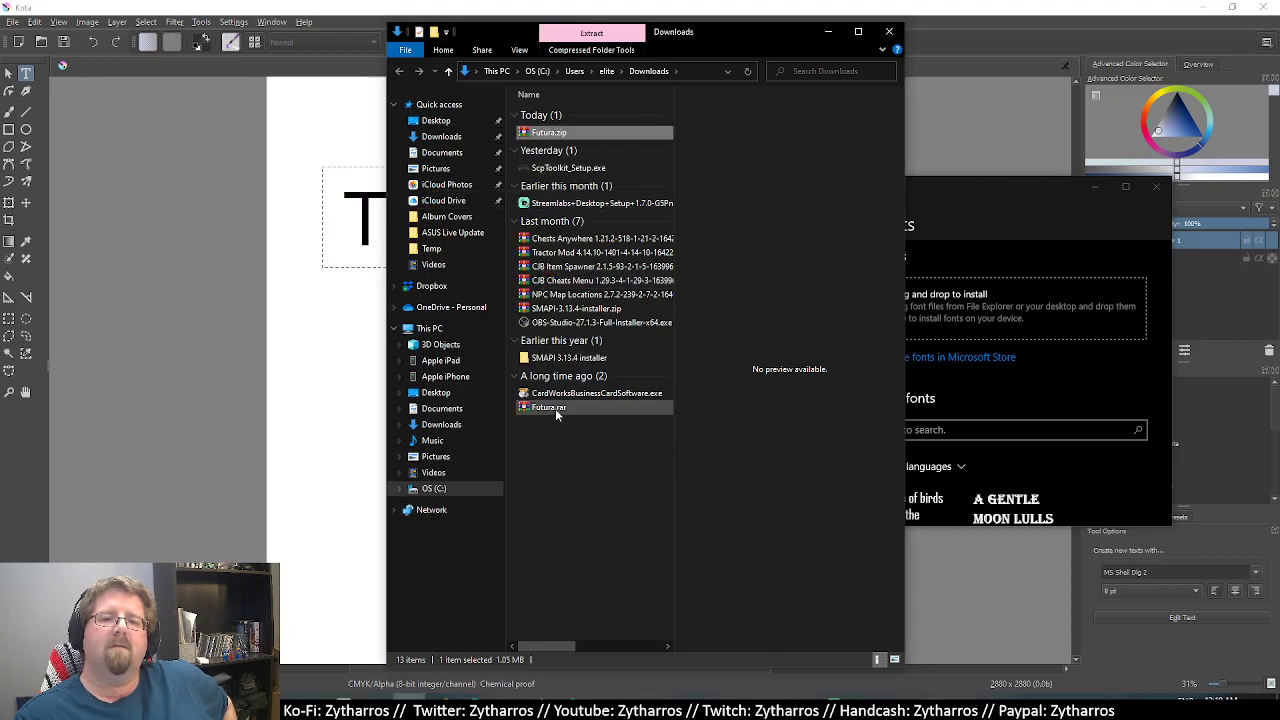
{"action": "mouse_move", "coordinate": [548, 408]}
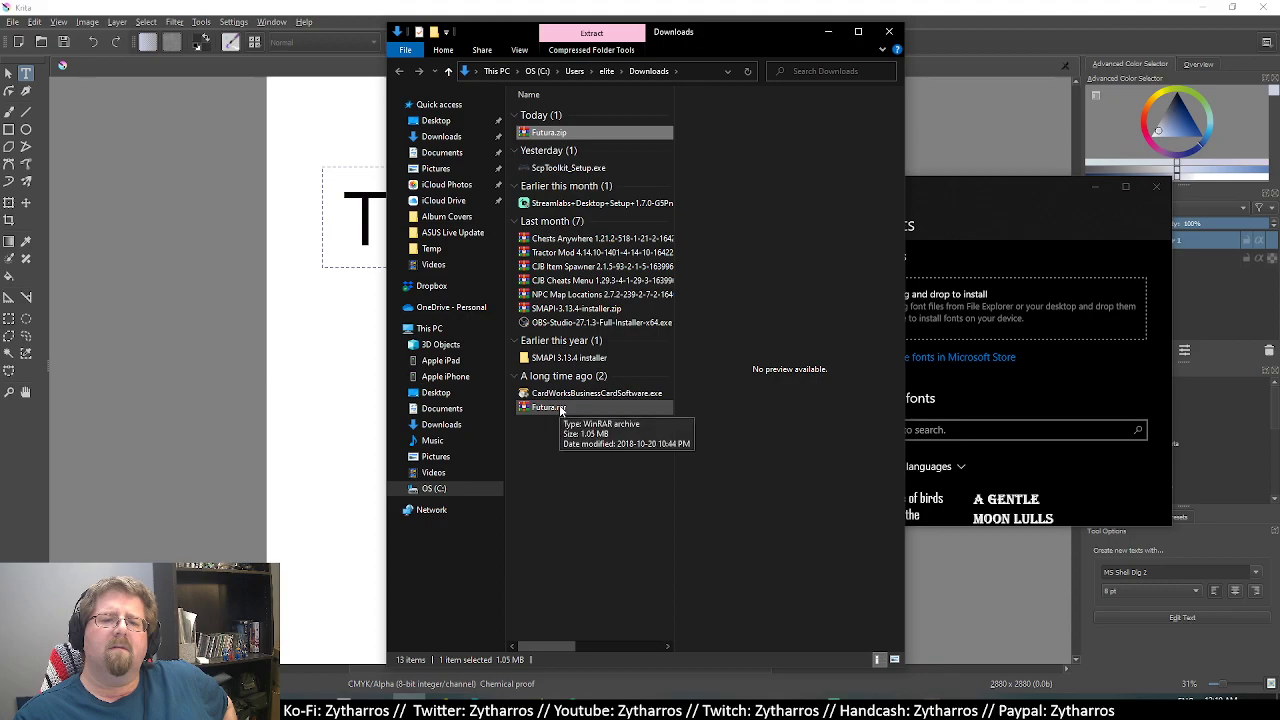
Select the extracted Futura.rar, then scroll through the Fonts settings page.
{"action": "left_click", "coordinate": [540, 481]}
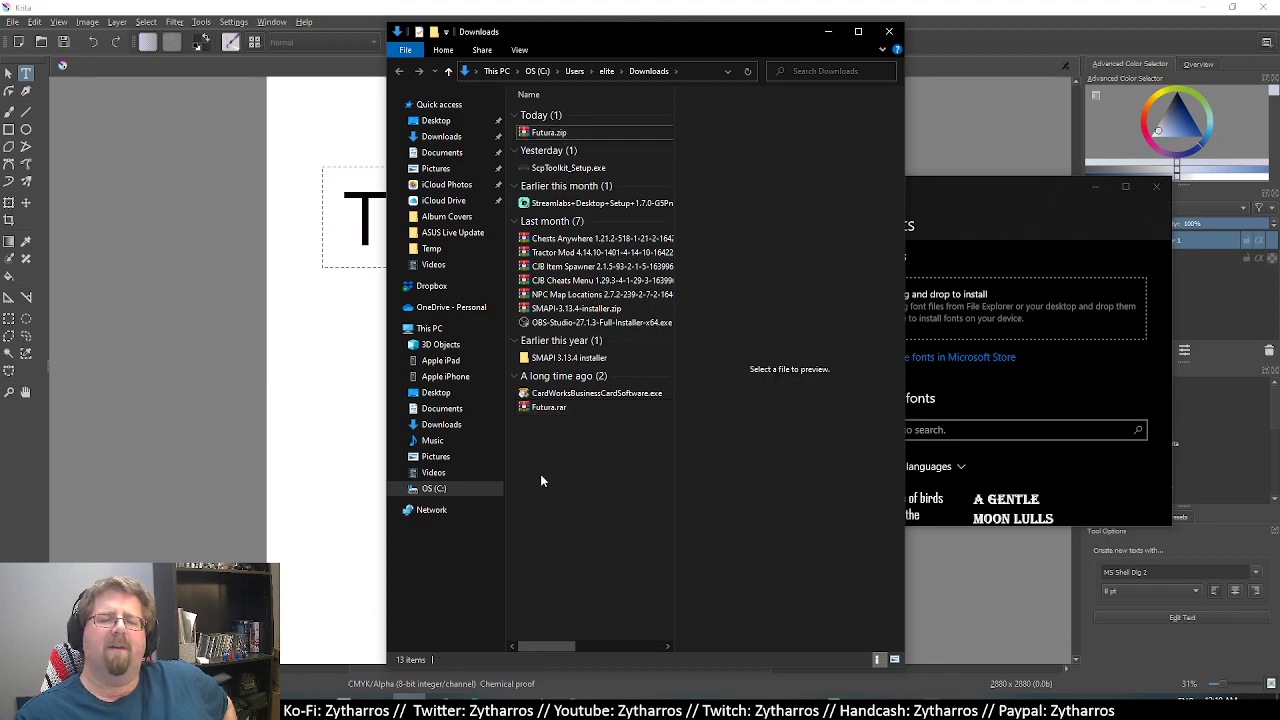
{"action": "left_click", "coordinate": [536, 408]}
{"action": "right_click", "coordinate": [536, 408]}
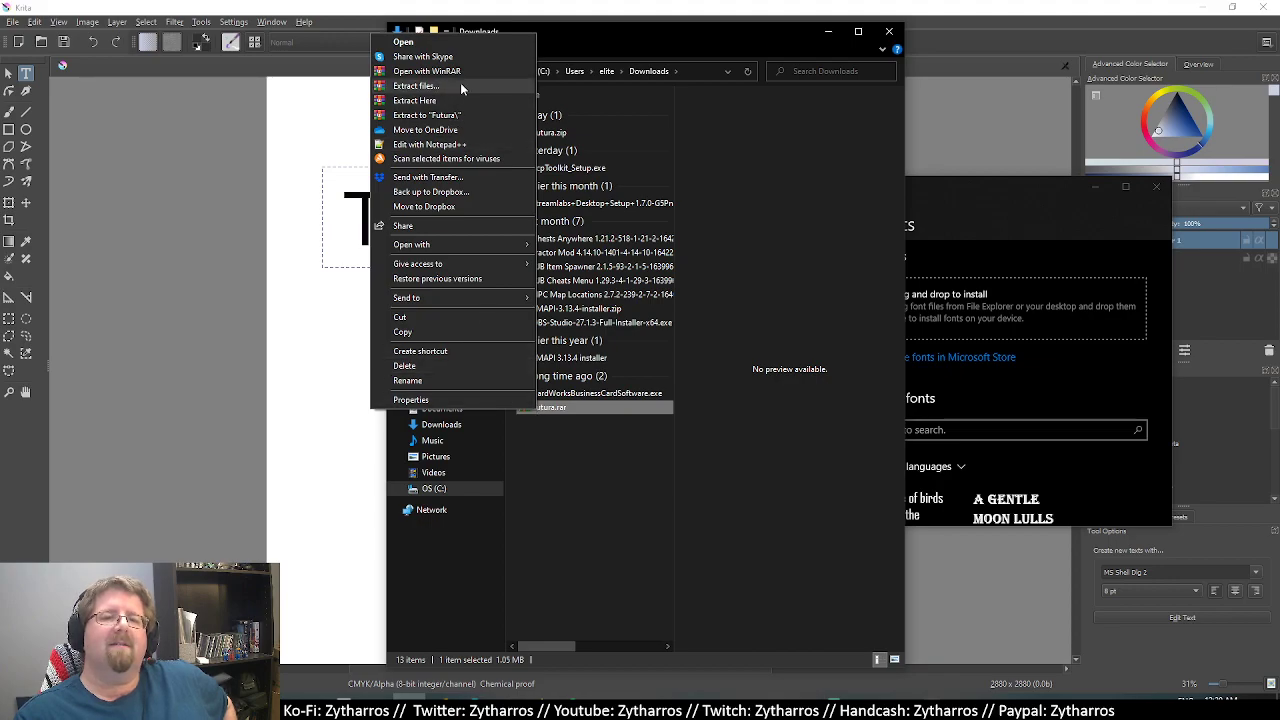
{"action": "left_click", "coordinate": [946, 184]}
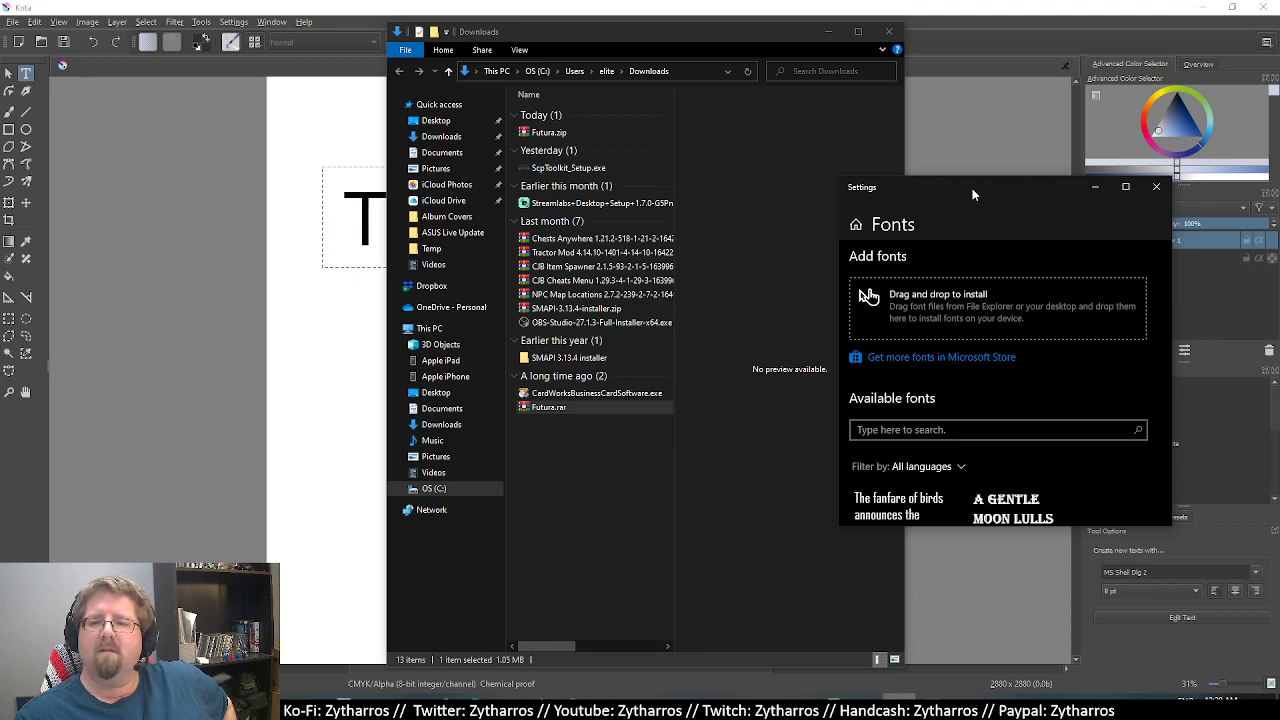
{"action": "scroll", "coordinate": [1042, 419], "scroll_direction": "down", "scroll_amount": 2}
{"action": "scroll", "coordinate": [1140, 394], "scroll_direction": "down", "scroll_amount": 2}
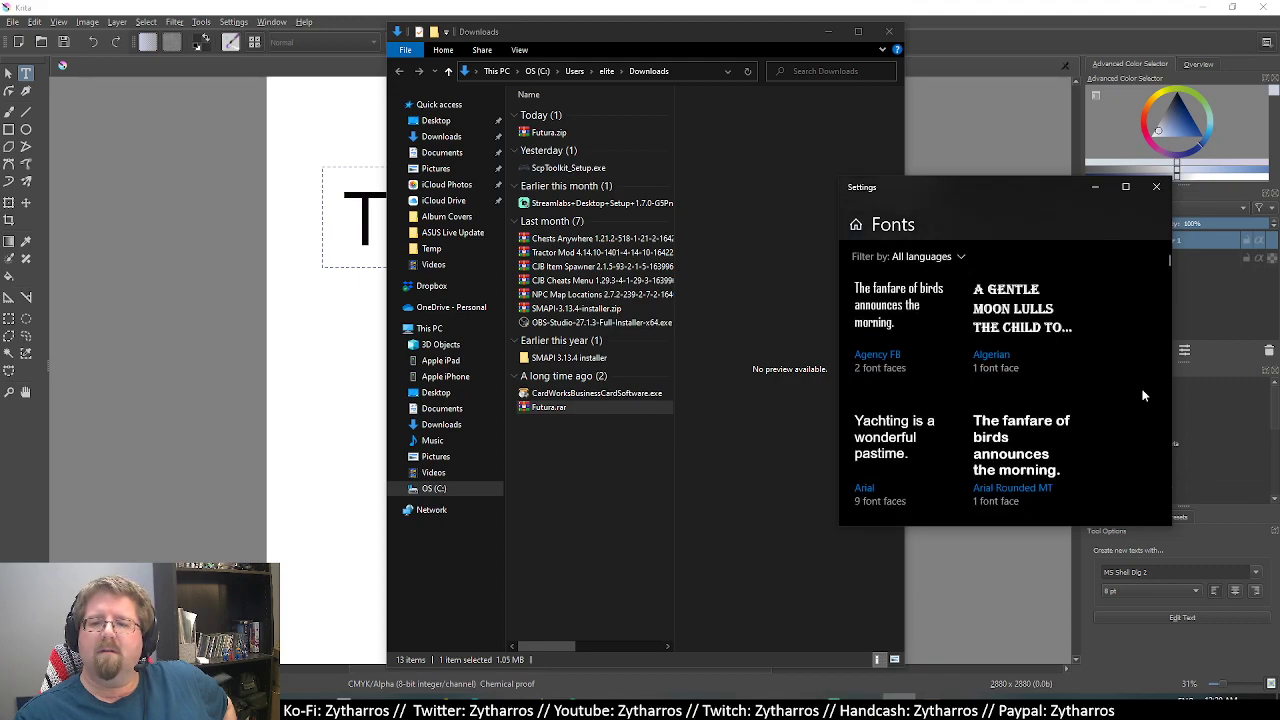
{"action": "scroll", "coordinate": [1133, 386], "scroll_direction": "up", "scroll_amount": 2}
{"action": "scroll", "coordinate": [1133, 391], "scroll_direction": "up", "scroll_amount": 2}
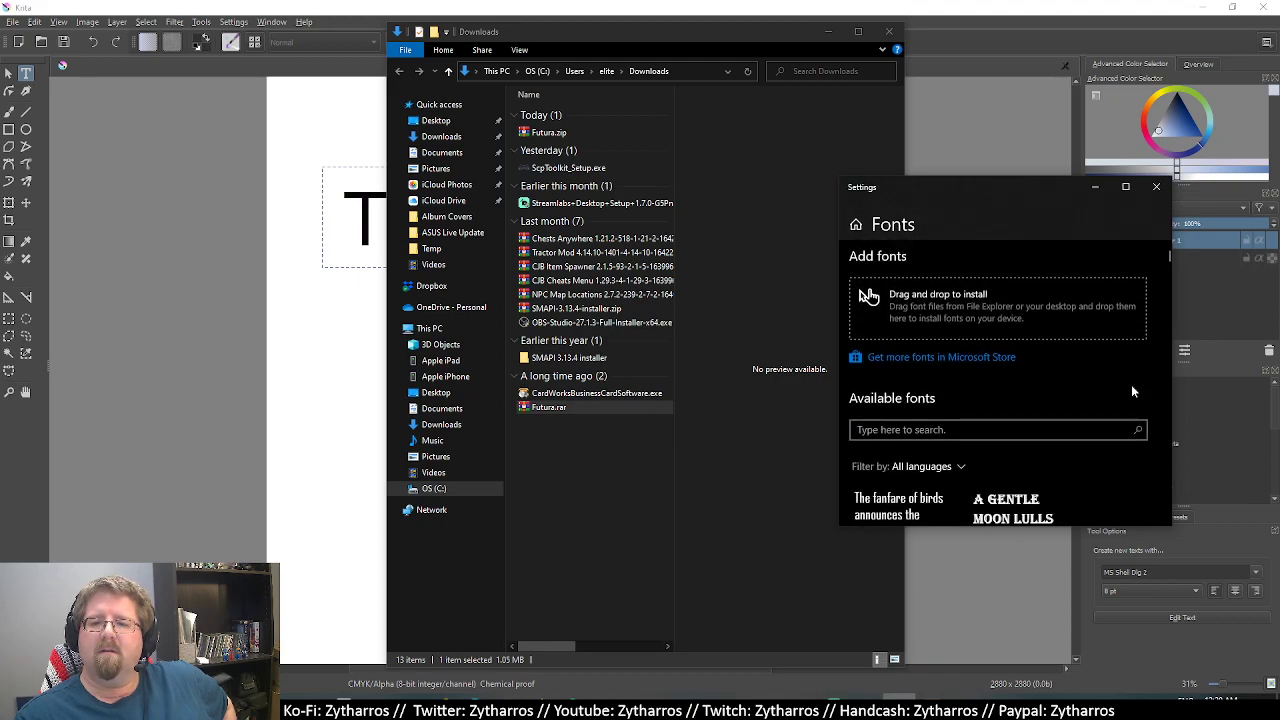
Open the Microsoft Store Fonts collection from Settings and browse it briefly.
{"action": "left_click", "coordinate": [981, 364]}
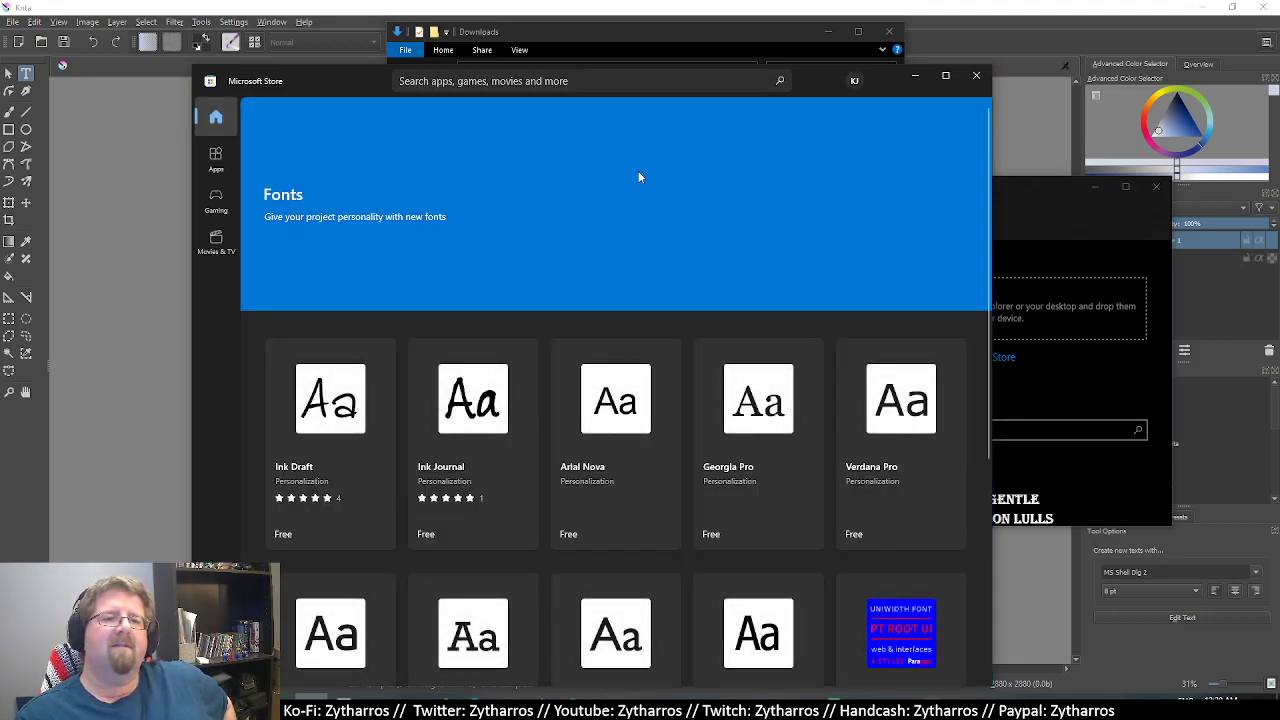
{"action": "scroll", "coordinate": [938, 345], "scroll_direction": "down", "scroll_amount": 5}
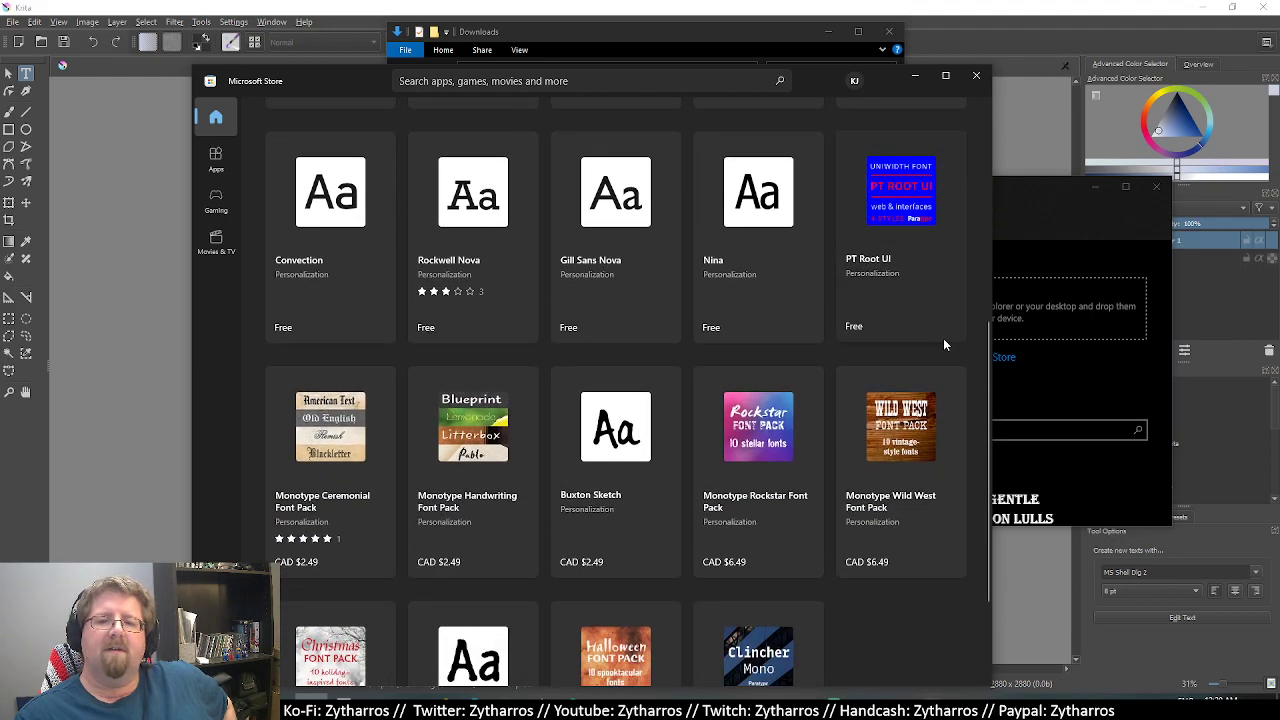
{"action": "scroll", "coordinate": [943, 344], "scroll_direction": "down", "scroll_amount": 2}
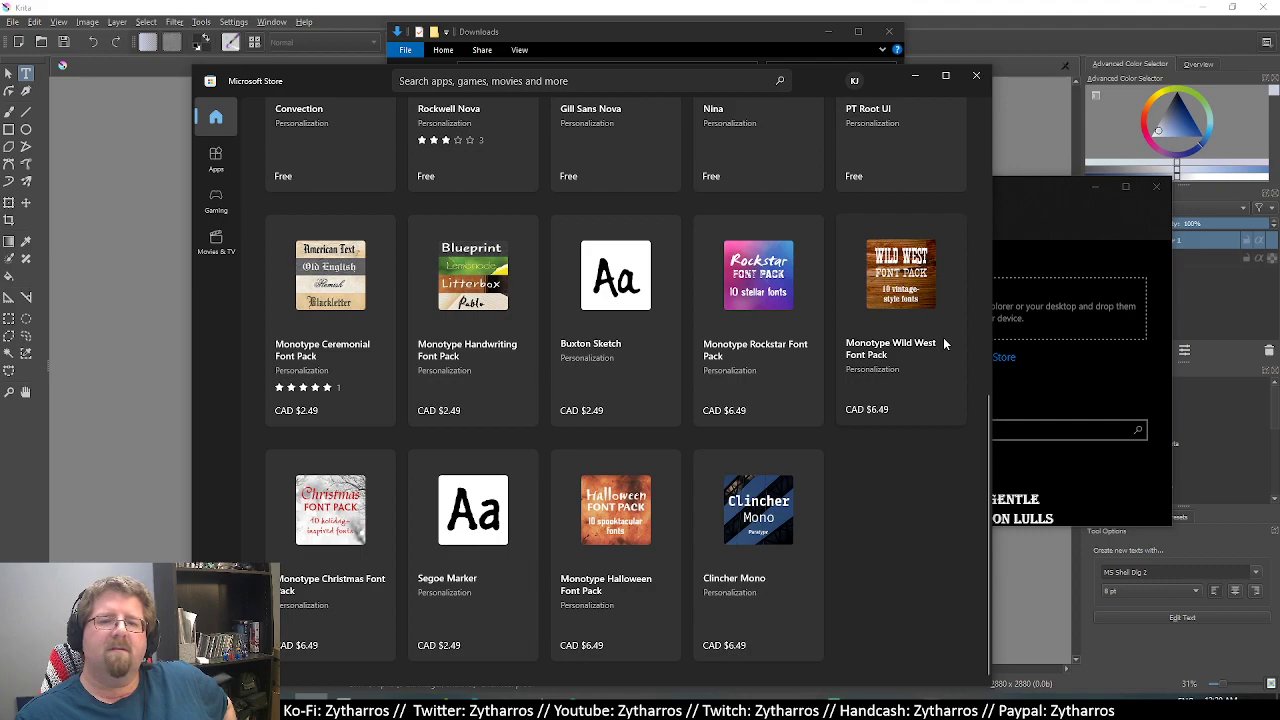
{"action": "scroll", "coordinate": [943, 343], "scroll_direction": "up", "scroll_amount": 2}
{"action": "scroll", "coordinate": [943, 343], "scroll_direction": "up", "scroll_amount": 5}
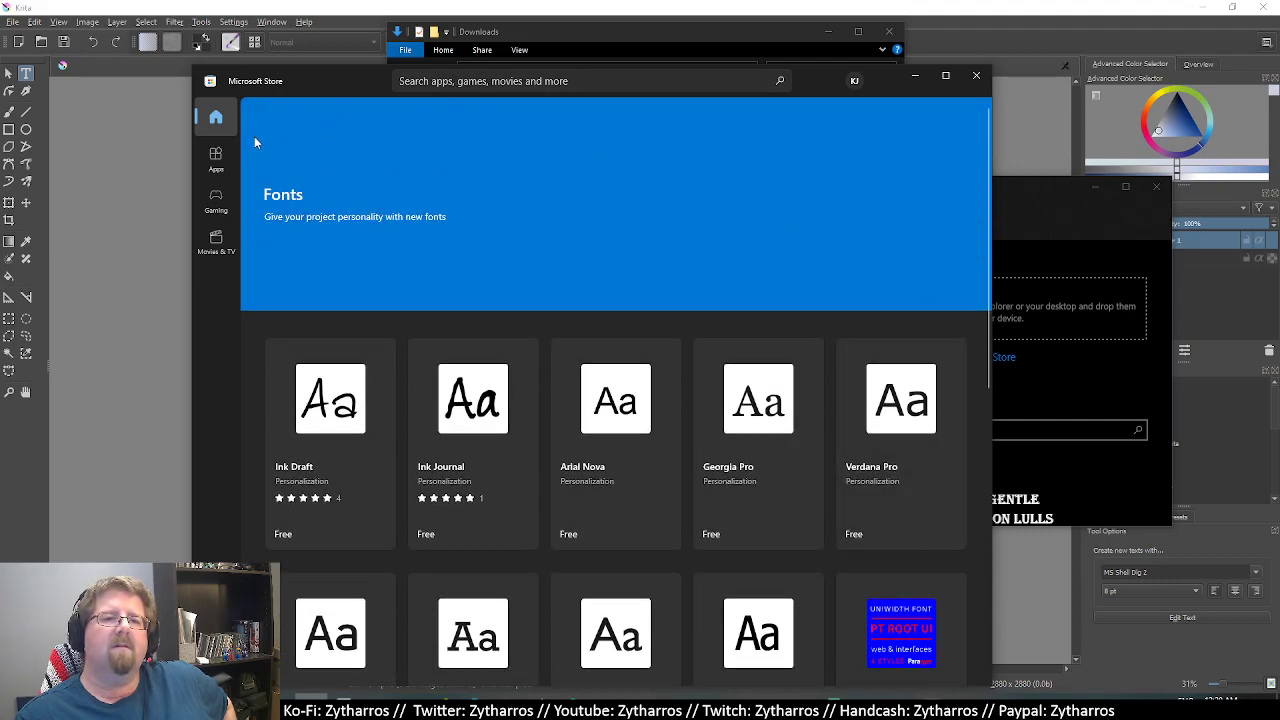
{"action": "left_click", "coordinate": [220, 120]}
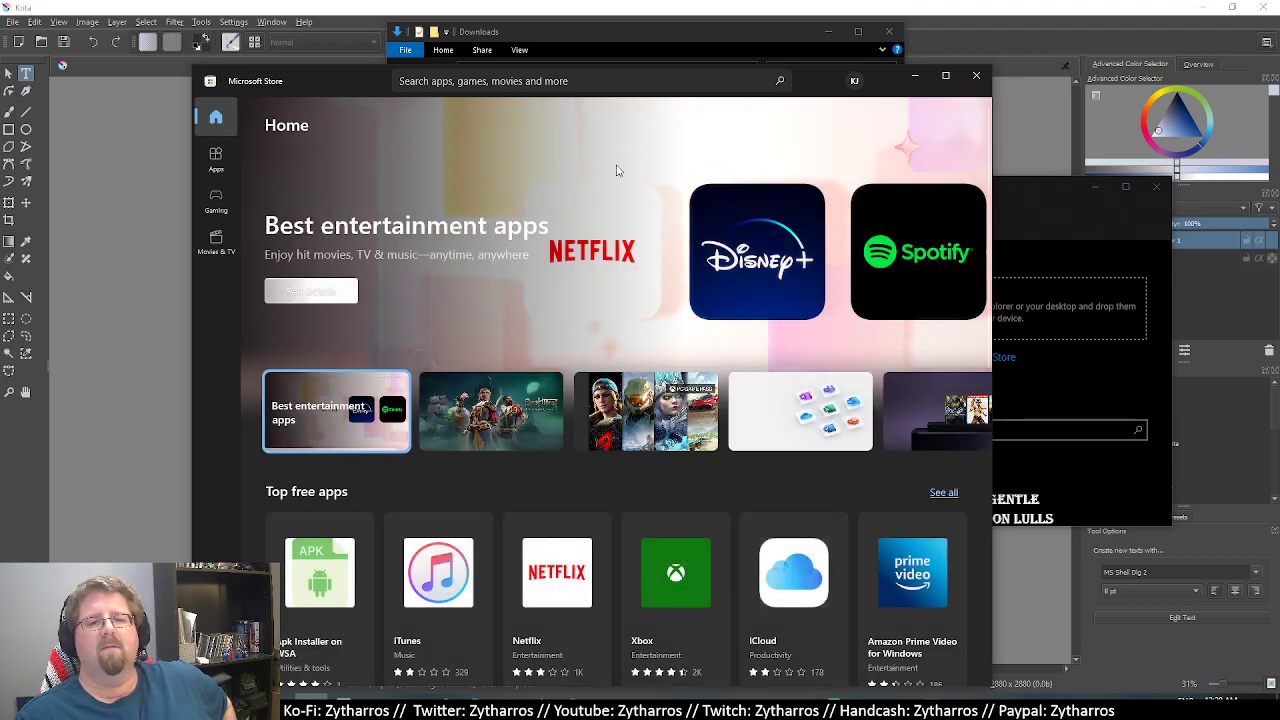
{"action": "left_click", "coordinate": [977, 76]}
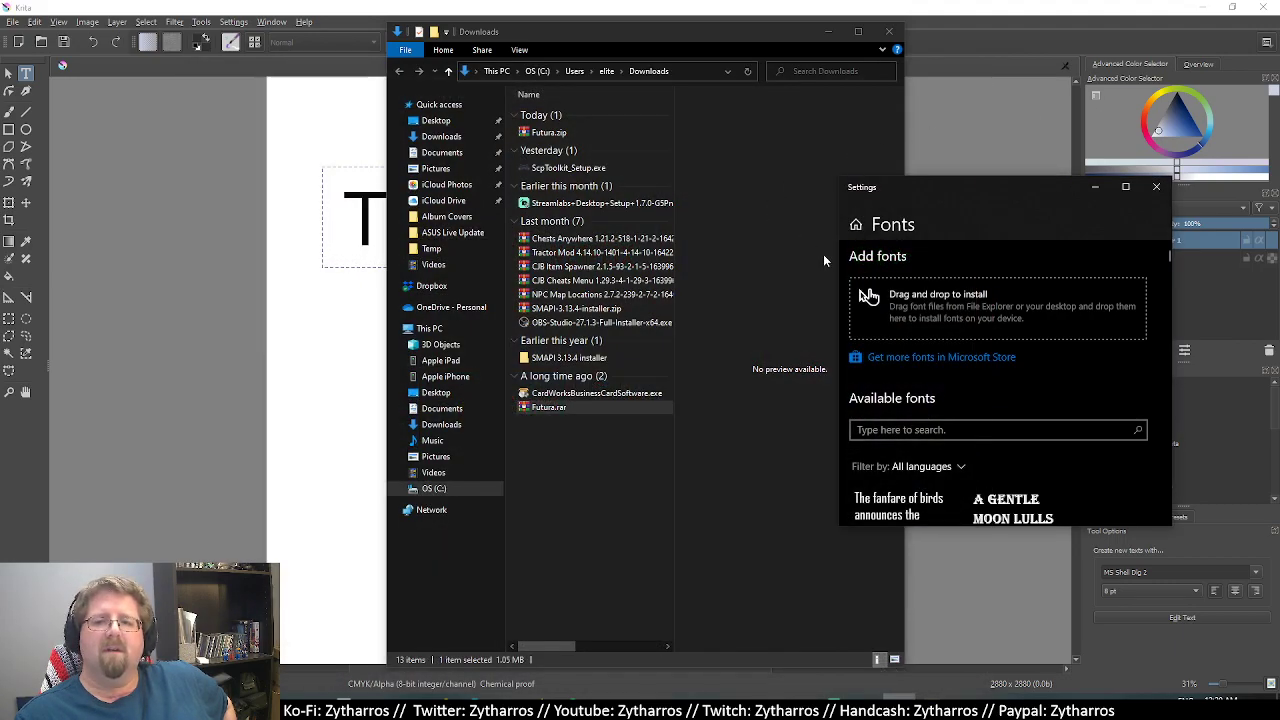
Reopen the Store Fonts page and scroll through listings like Ink Draft and Arial Nova.
{"action": "left_click", "coordinate": [960, 358]}
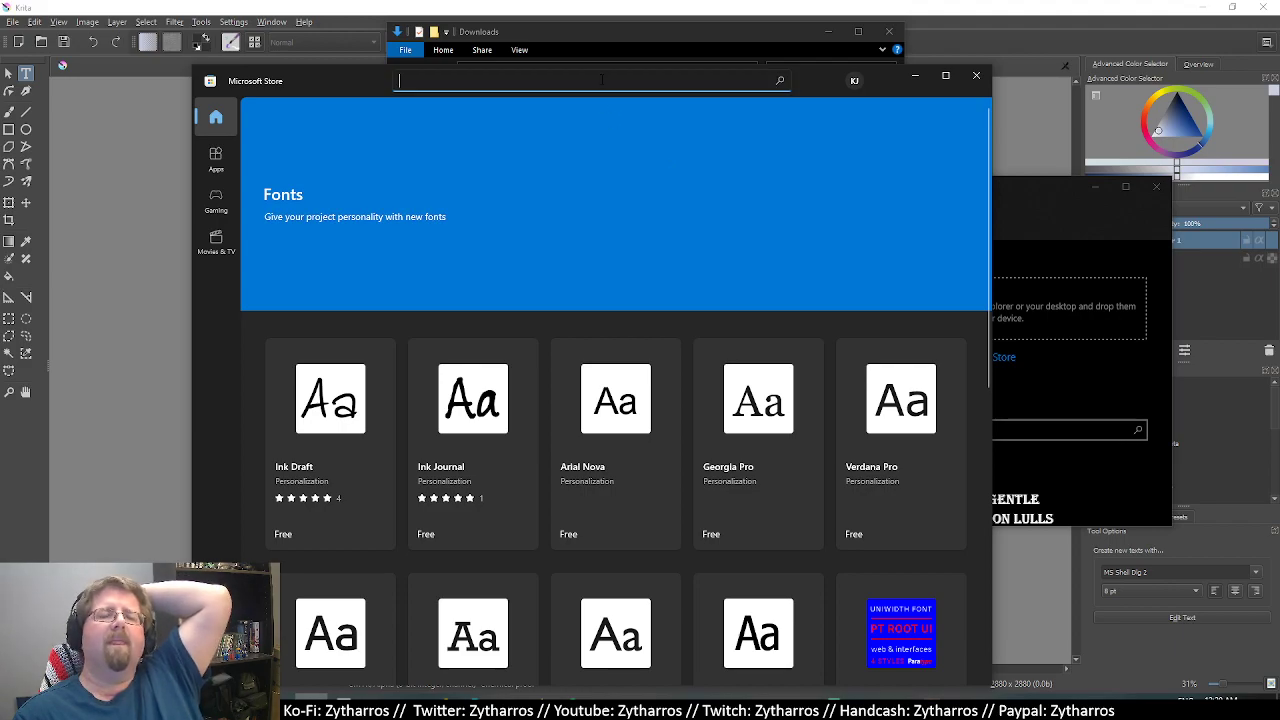
{"action": "scroll", "coordinate": [650, 232], "scroll_direction": "down", "scroll_amount": 2}
{"action": "scroll", "coordinate": [672, 229], "scroll_direction": "down", "scroll_amount": 3}
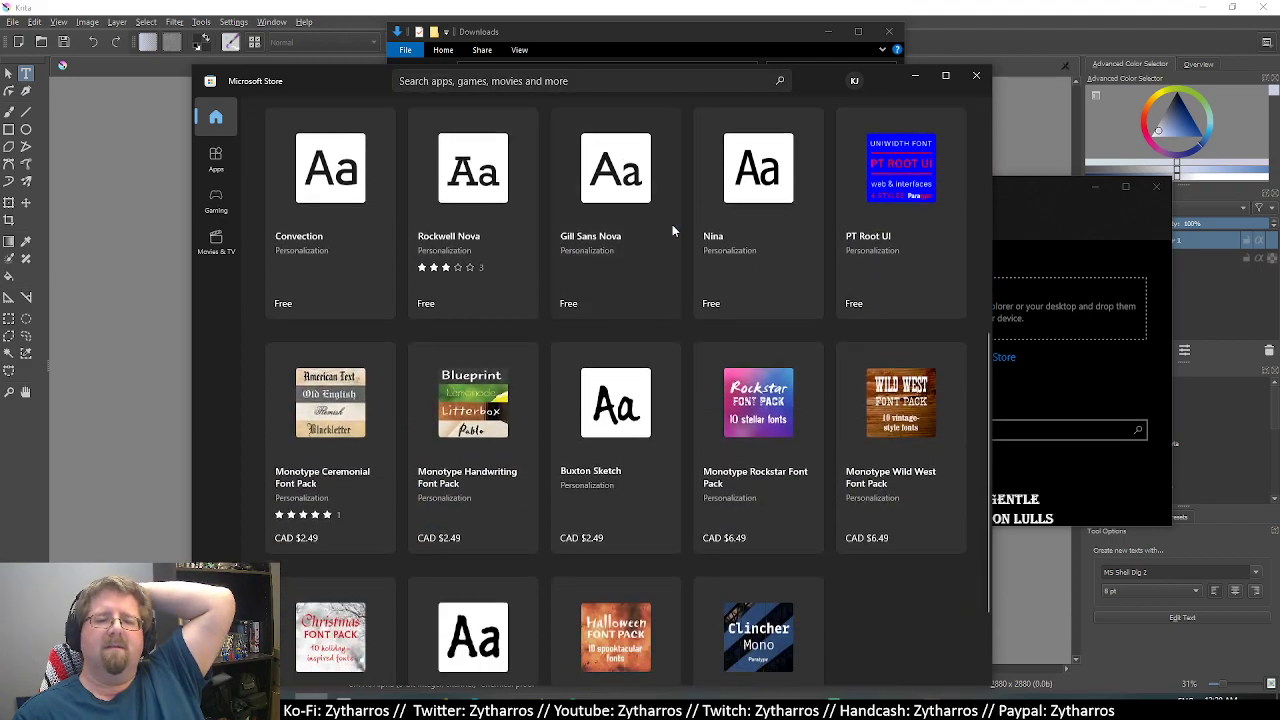
{"action": "scroll", "coordinate": [693, 234], "scroll_direction": "up", "scroll_amount": 5}
{"action": "scroll", "coordinate": [693, 234], "scroll_direction": "down", "scroll_amount": 2}
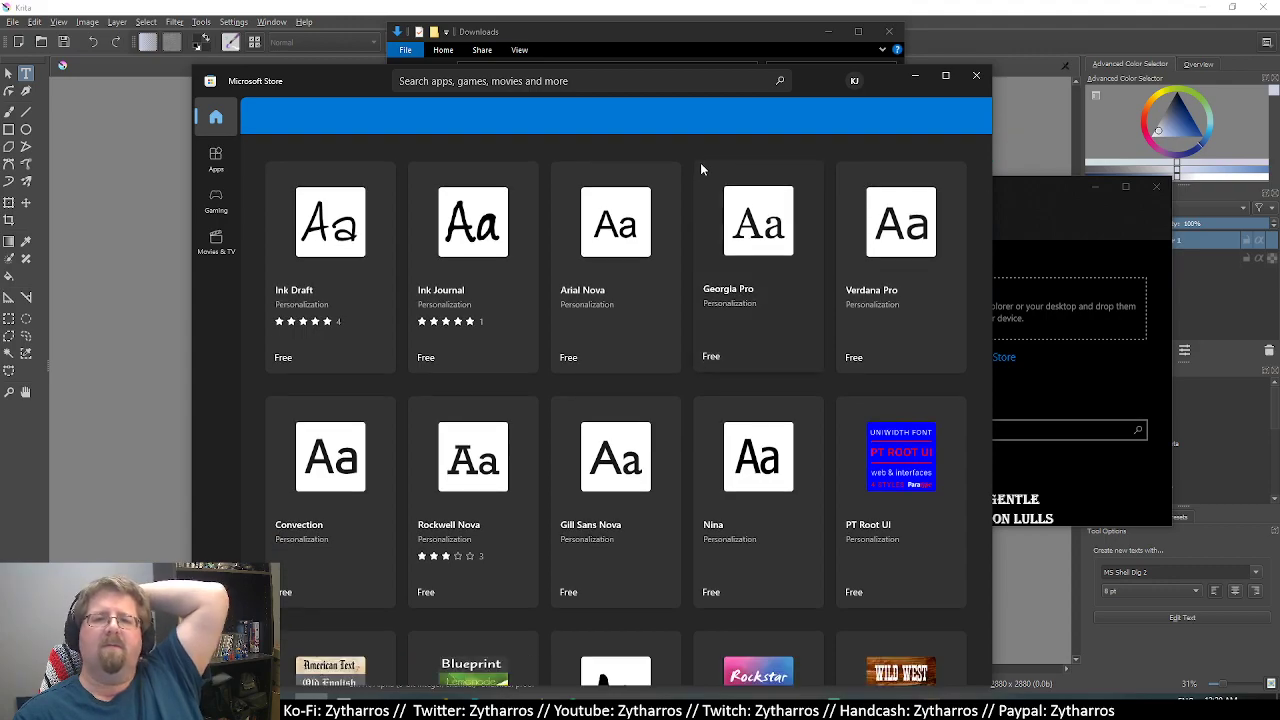
{"action": "scroll", "coordinate": [701, 169], "scroll_direction": "down", "scroll_amount": 3}
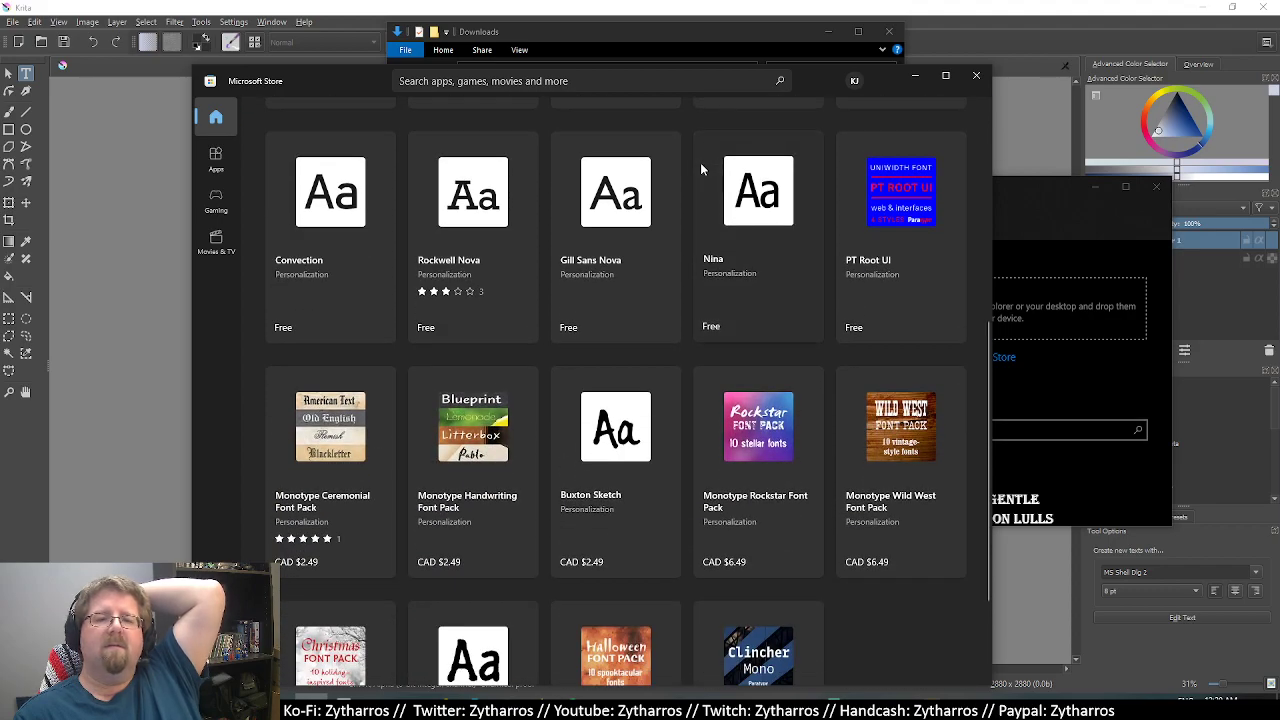
{"action": "scroll", "coordinate": [701, 169], "scroll_direction": "down", "scroll_amount": 2}
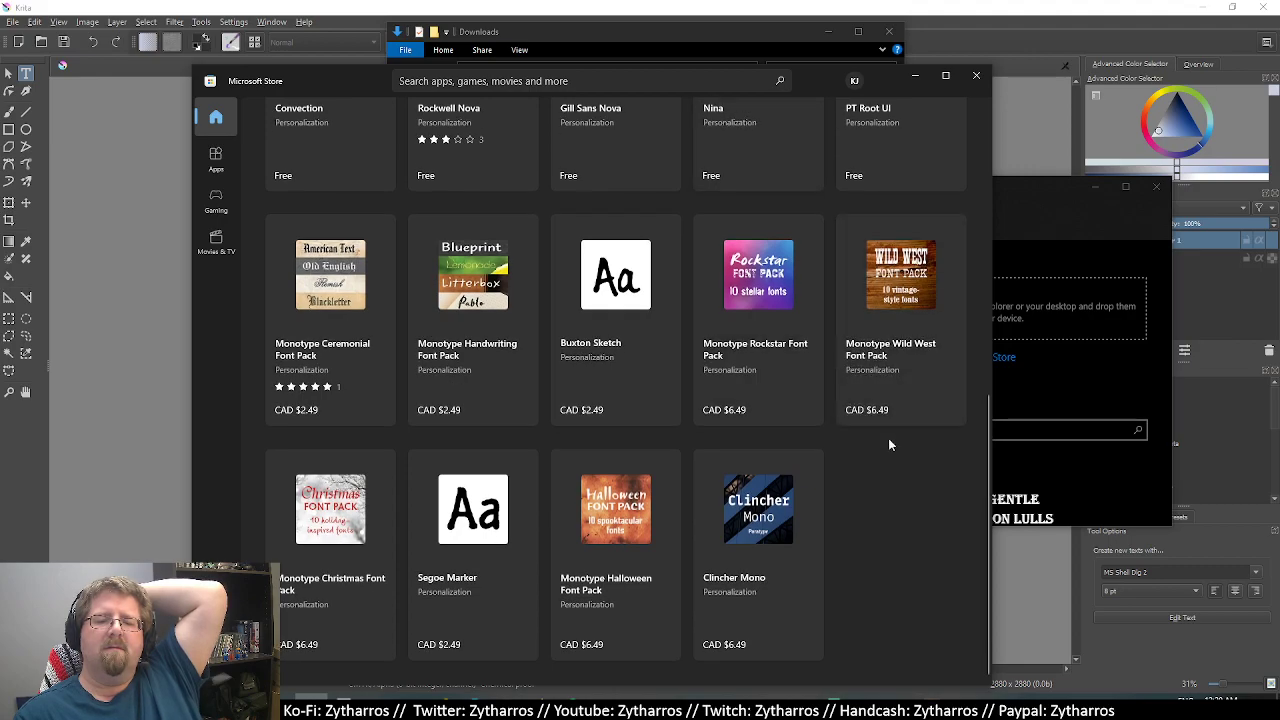
{"action": "scroll", "coordinate": [883, 444], "scroll_direction": "up", "scroll_amount": 2}
{"action": "scroll", "coordinate": [829, 423], "scroll_direction": "up", "scroll_amount": 6}
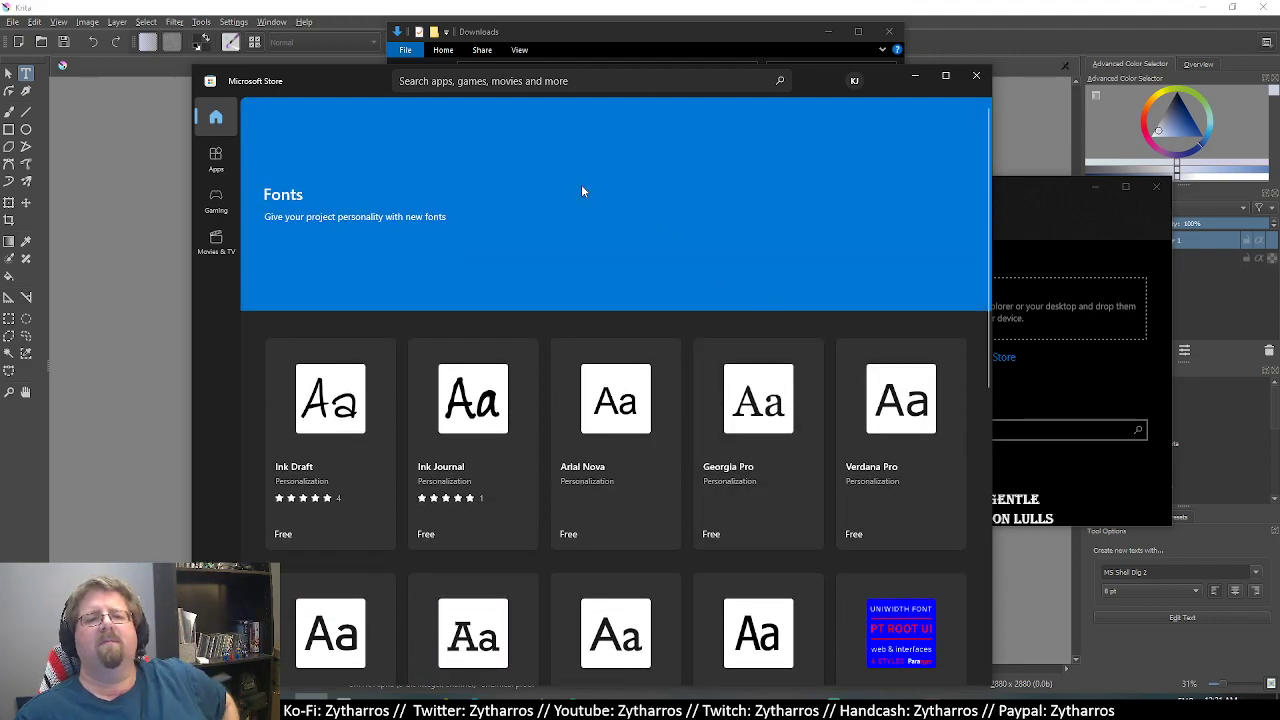
Search Microsoft Store for 'futura font'.
{"action": "left_click", "coordinate": [556, 79]}
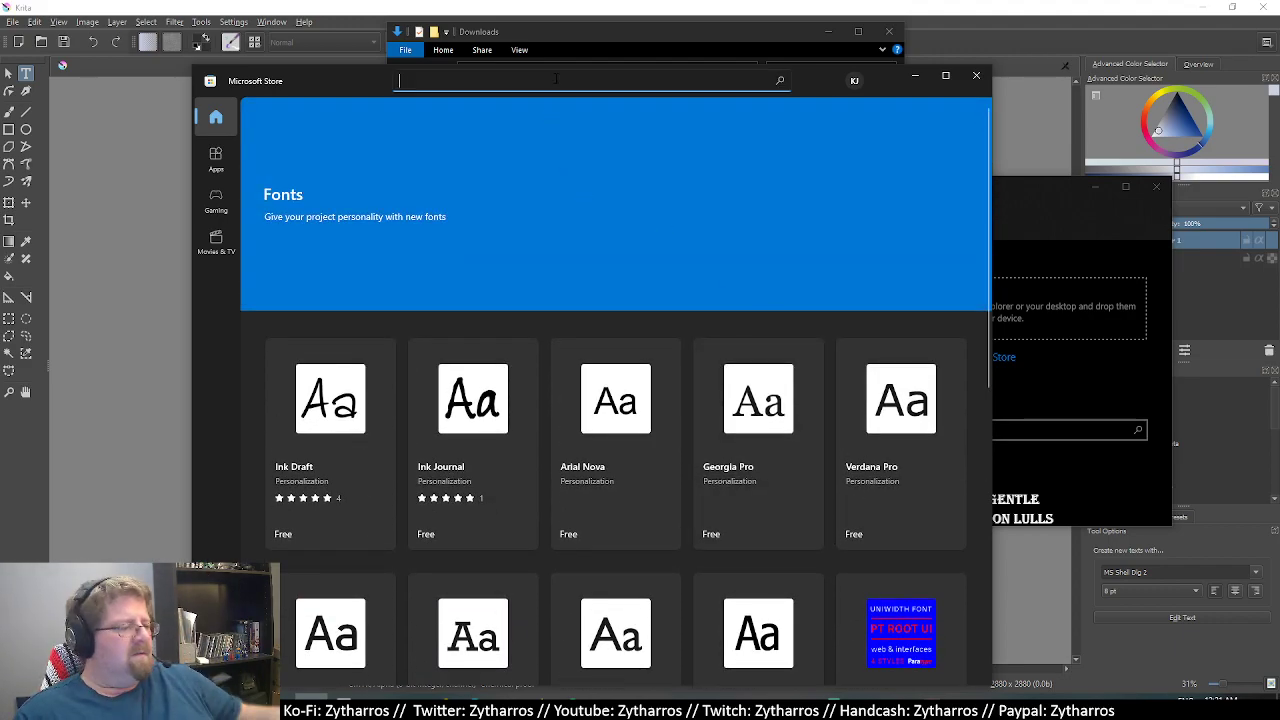
{"action": "type", "text": "fu"}
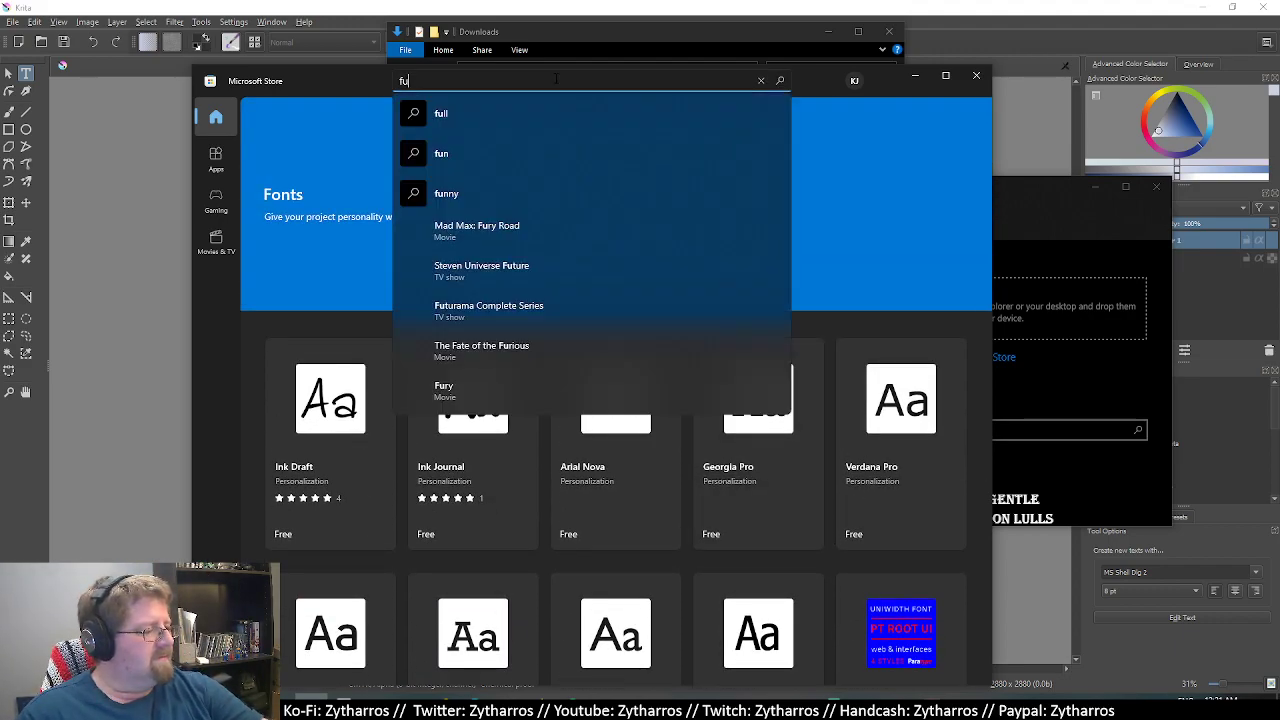
{"action": "type", "text": "tura "}
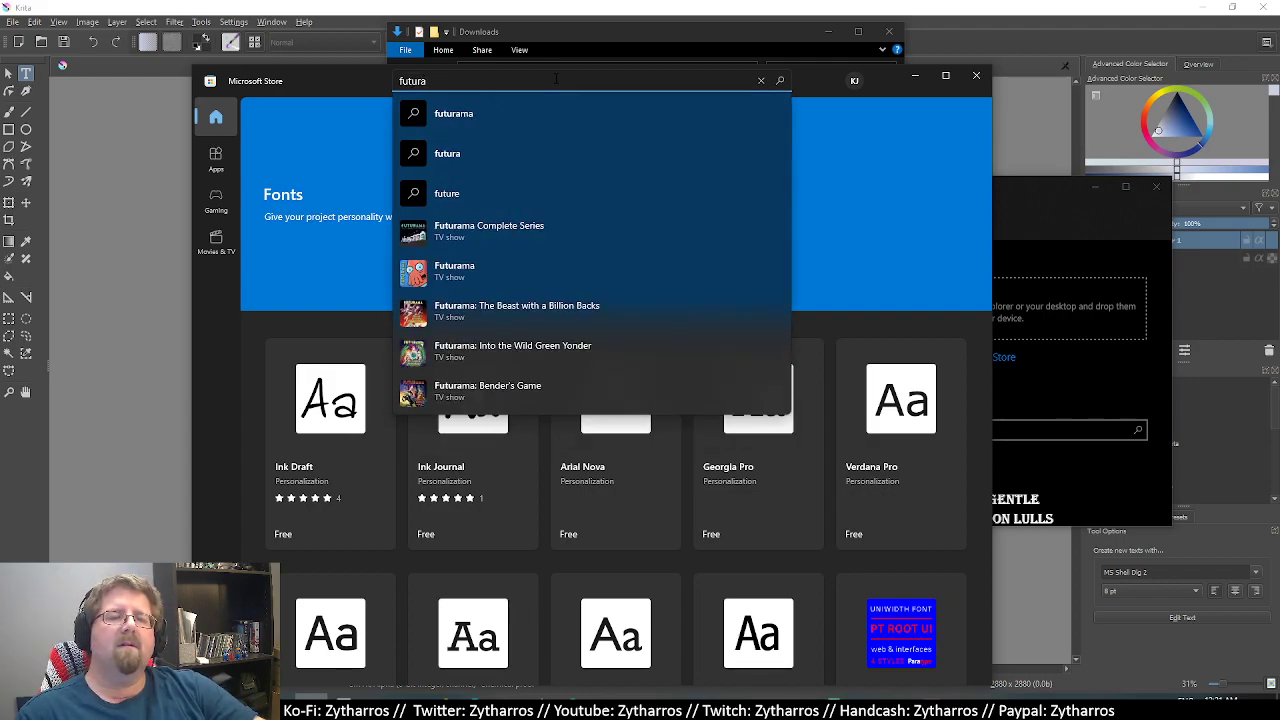
{"action": "type", "text": "font"}
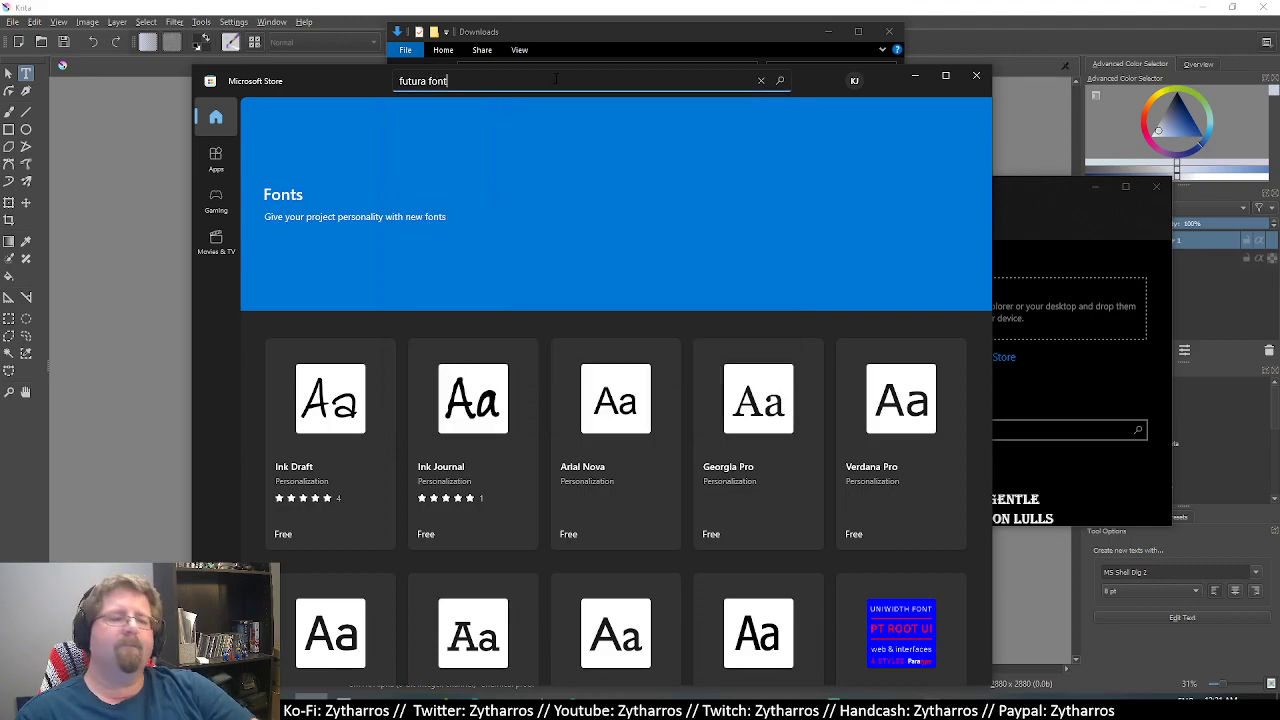
{"action": "key", "text": "Return"}
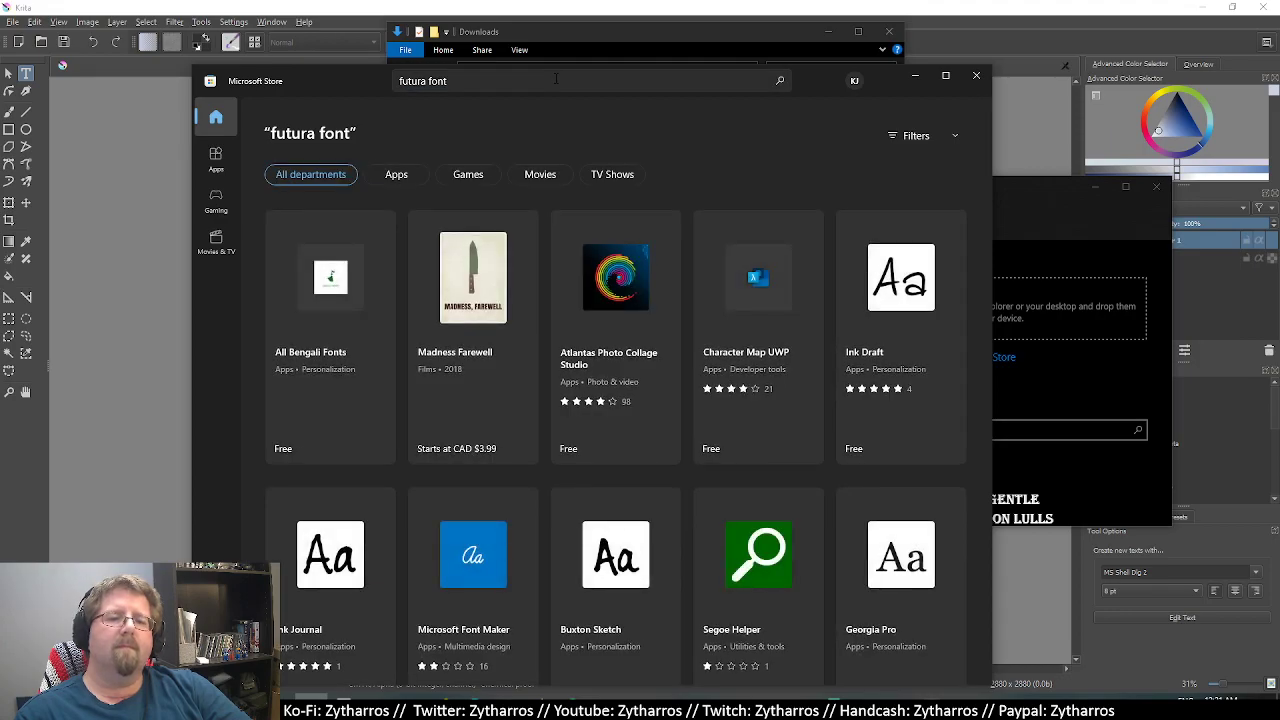
Scroll through the Futura font search results, then close the Store.
{"action": "scroll", "coordinate": [765, 133], "scroll_direction": "down", "scroll_amount": 2}
{"action": "scroll", "coordinate": [765, 133], "scroll_direction": "down", "scroll_amount": 2}
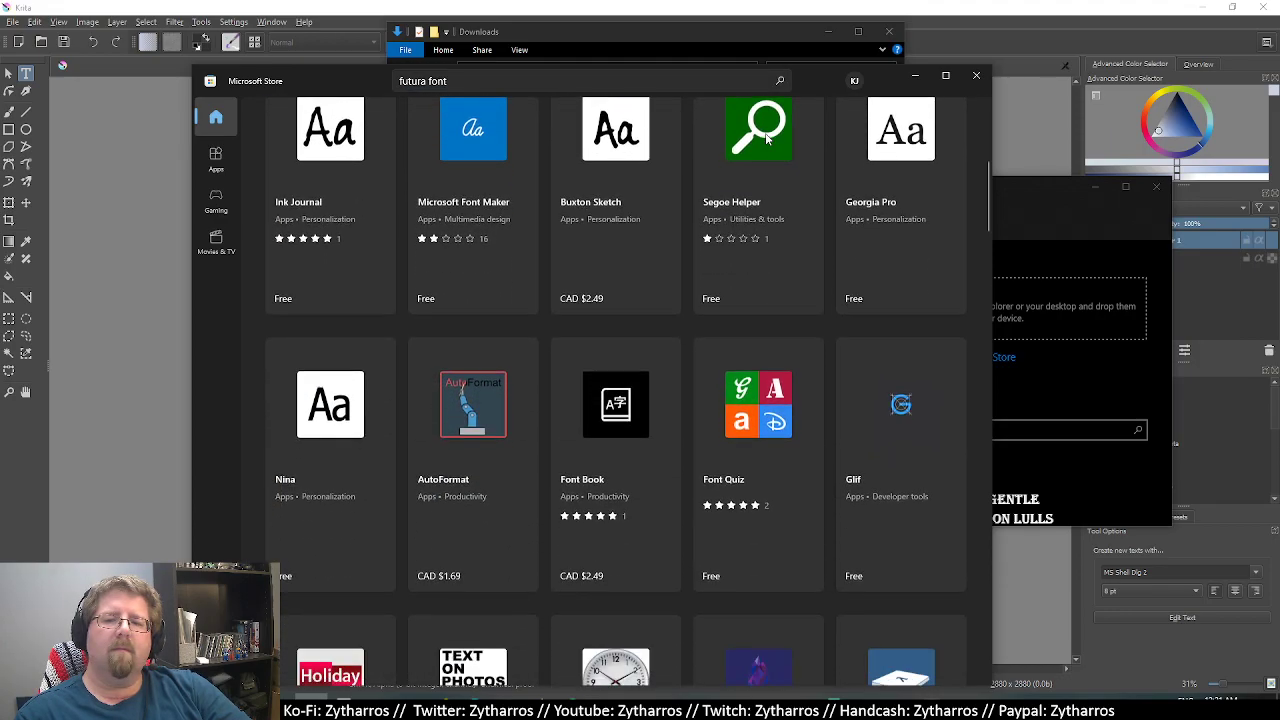
{"action": "scroll", "coordinate": [765, 133], "scroll_direction": "down", "scroll_amount": 2}
{"action": "scroll", "coordinate": [765, 138], "scroll_direction": "down", "scroll_amount": 2}
{"action": "scroll", "coordinate": [765, 138], "scroll_direction": "down", "scroll_amount": 2}
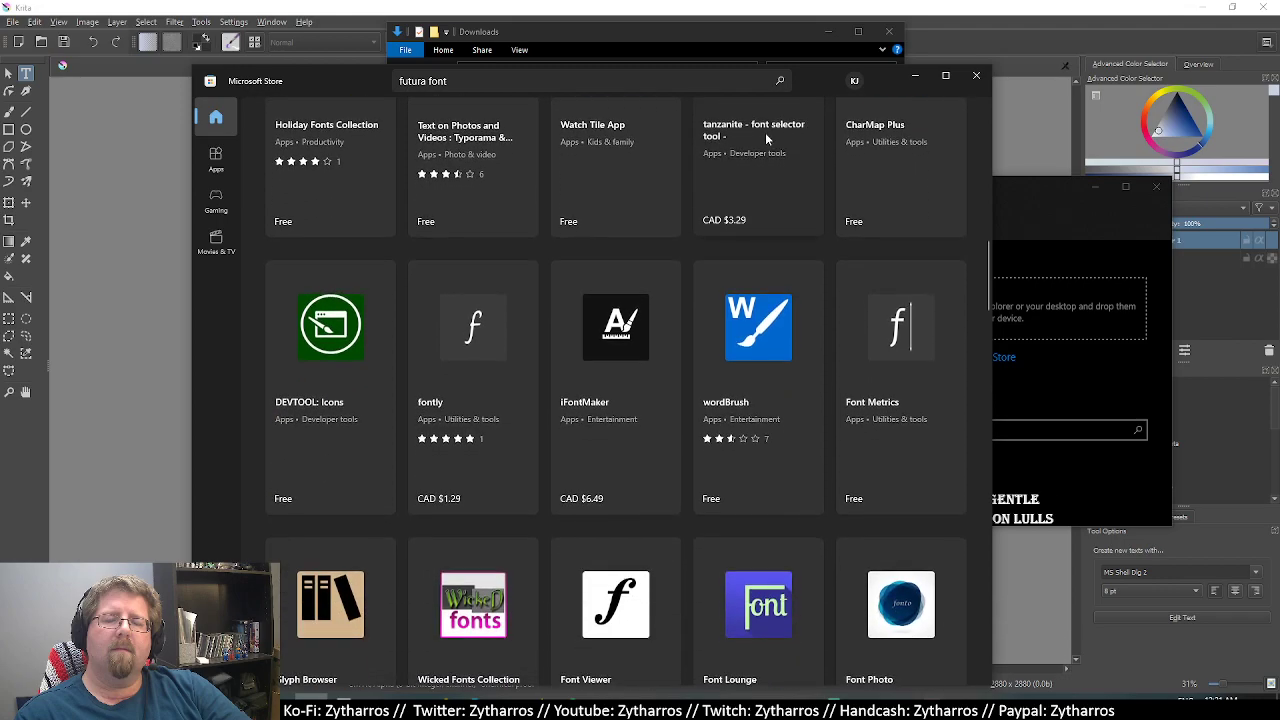
{"action": "scroll", "coordinate": [765, 132], "scroll_direction": "down", "scroll_amount": 1}
{"action": "scroll", "coordinate": [765, 132], "scroll_direction": "down", "scroll_amount": 2}
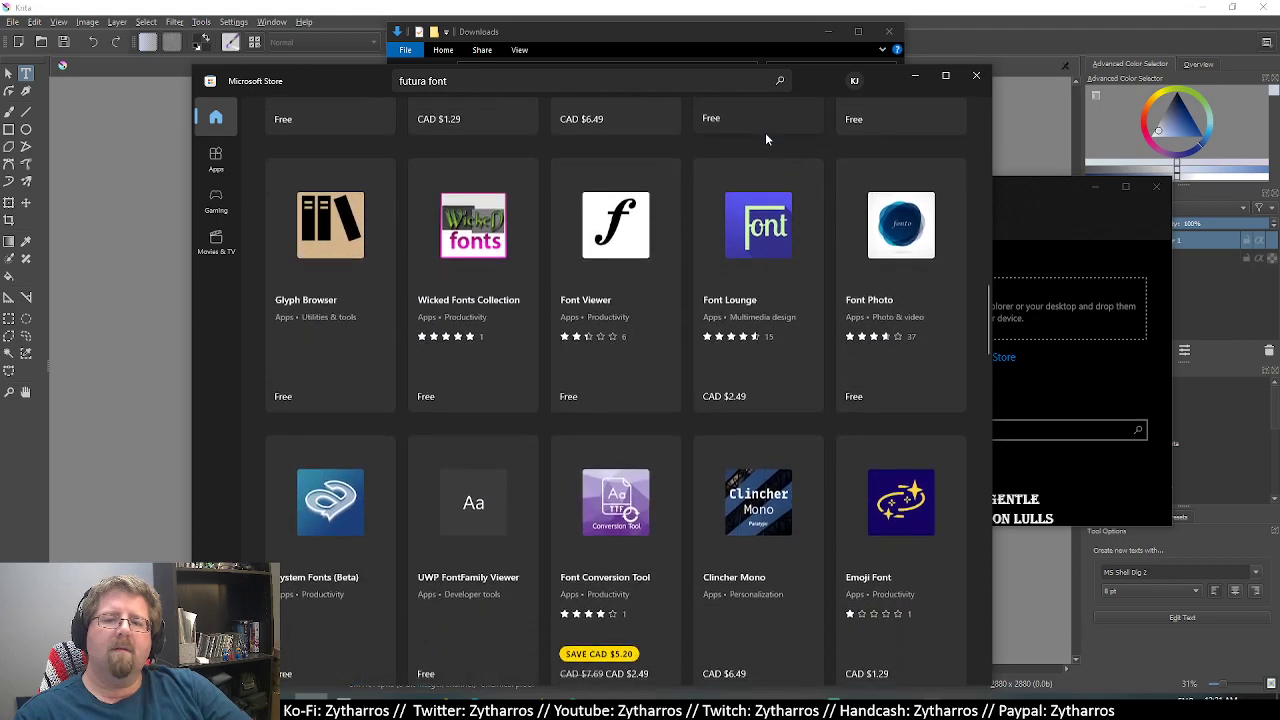
{"action": "scroll", "coordinate": [767, 138], "scroll_direction": "down", "scroll_amount": 2}
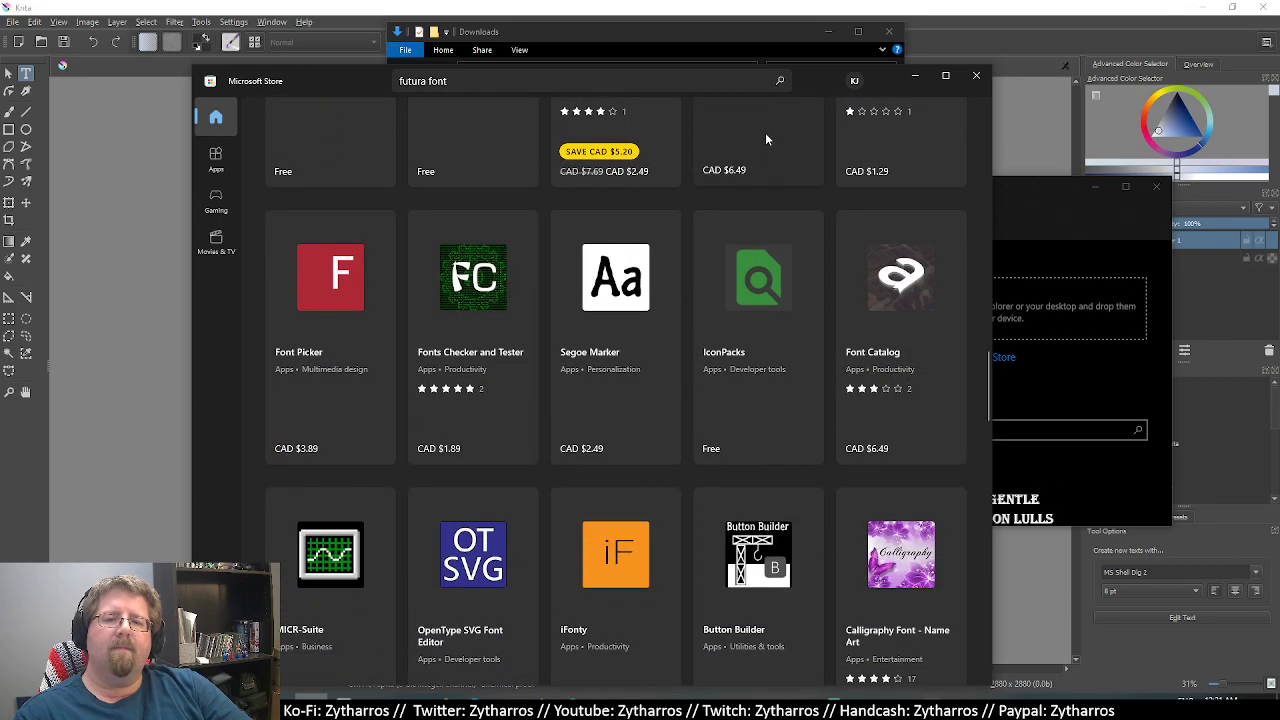
{"action": "scroll", "coordinate": [767, 138], "scroll_direction": "down", "scroll_amount": 2}
{"action": "scroll", "coordinate": [765, 132], "scroll_direction": "down", "scroll_amount": 2}
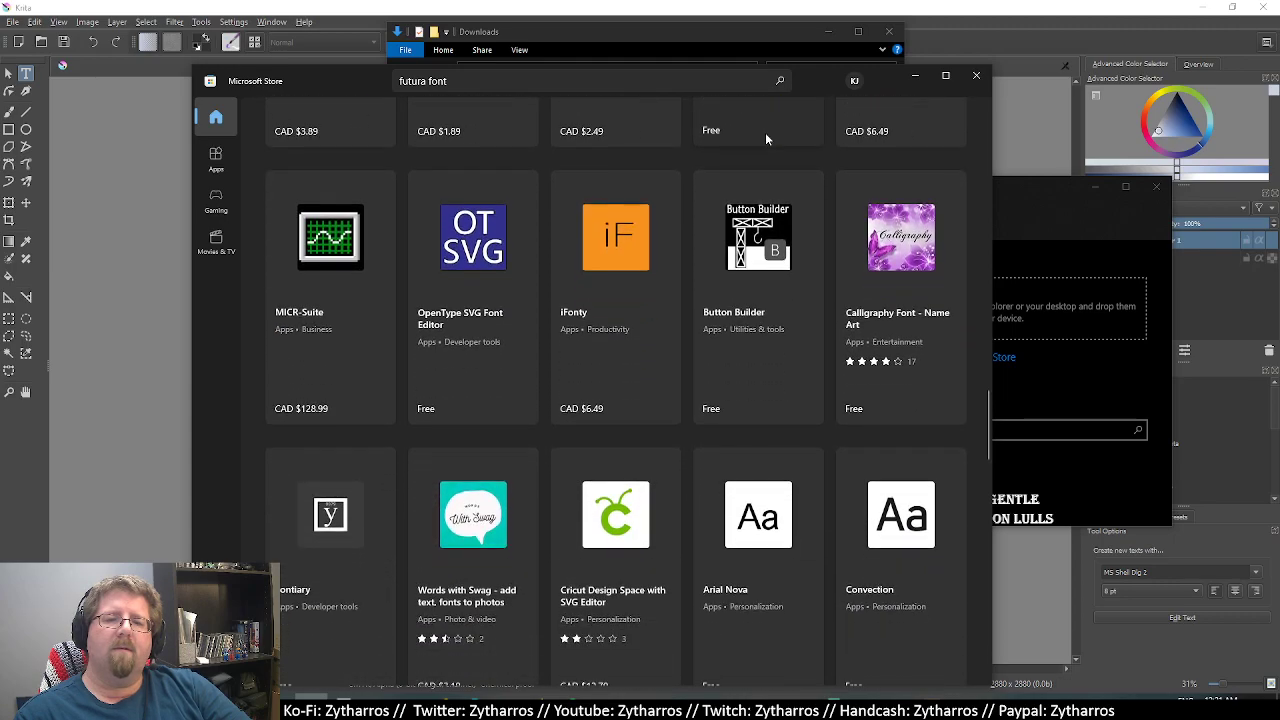
{"action": "scroll", "coordinate": [765, 132], "scroll_direction": "down", "scroll_amount": 2}
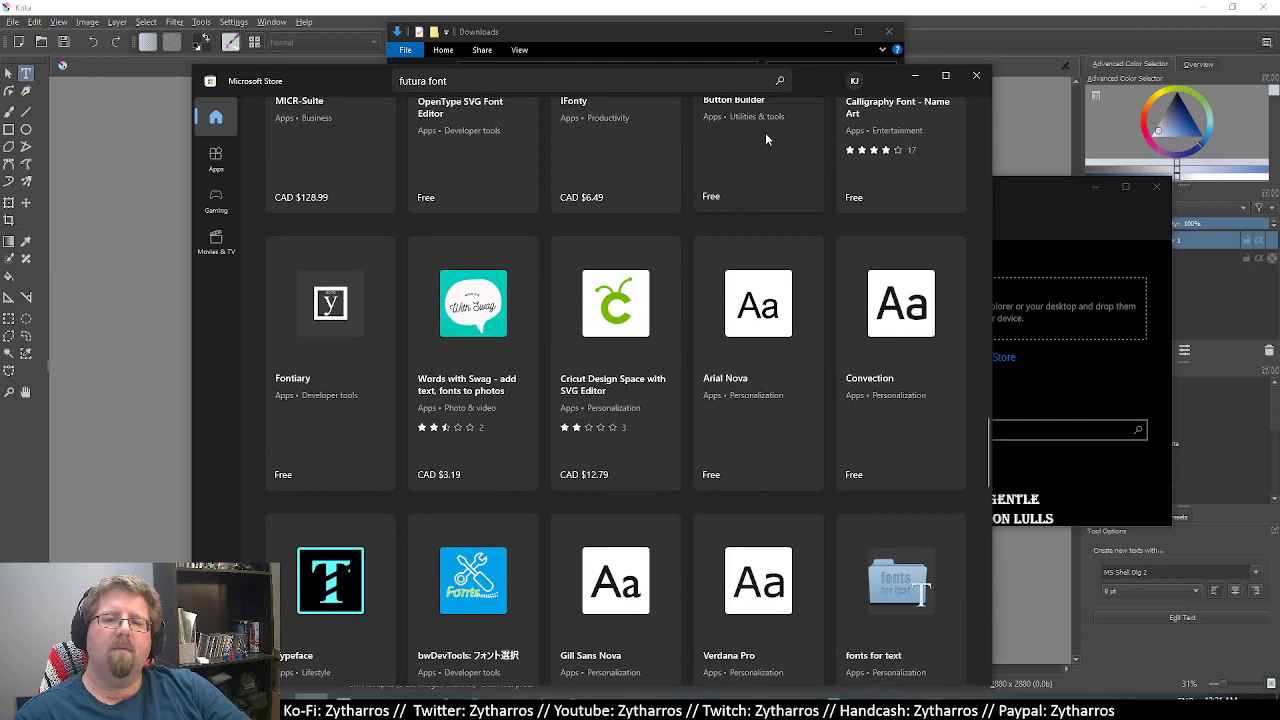
{"action": "scroll", "coordinate": [765, 132], "scroll_direction": "down", "scroll_amount": 1}
{"action": "scroll", "coordinate": [765, 132], "scroll_direction": "down", "scroll_amount": 2}
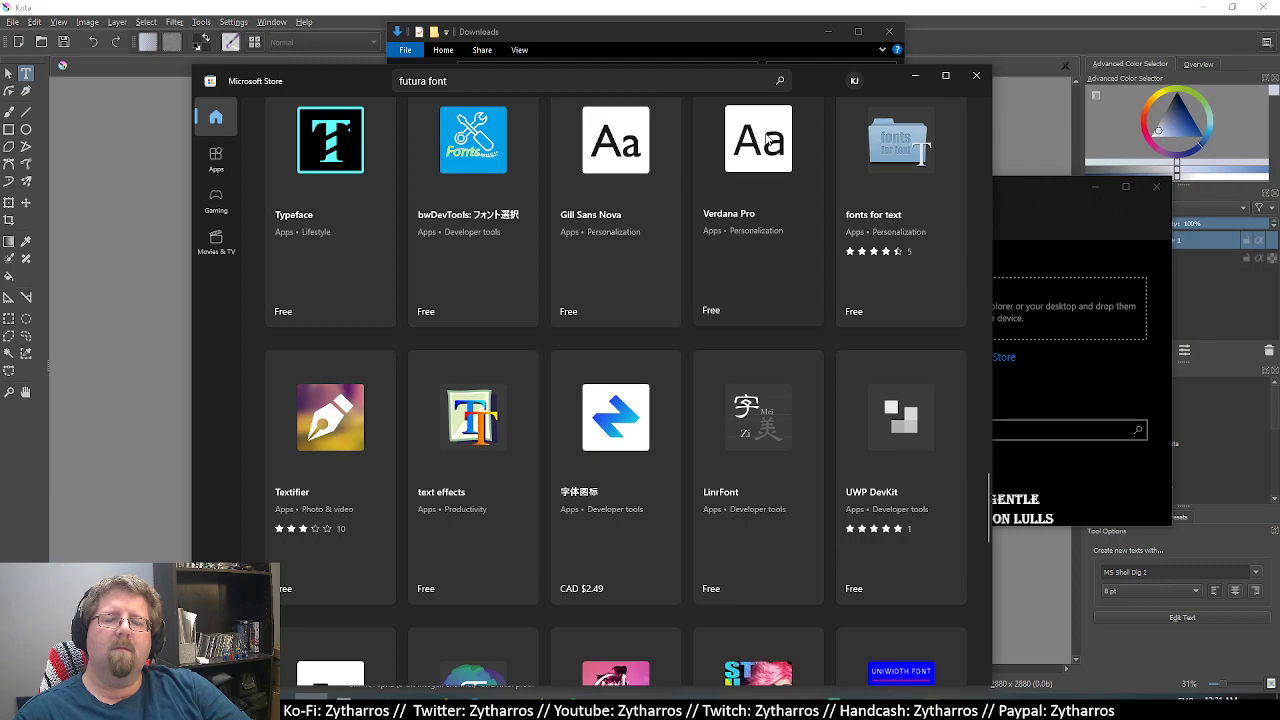
{"action": "scroll", "coordinate": [767, 139], "scroll_direction": "down", "scroll_amount": 2}
{"action": "scroll", "coordinate": [766, 138], "scroll_direction": "down", "scroll_amount": 2}
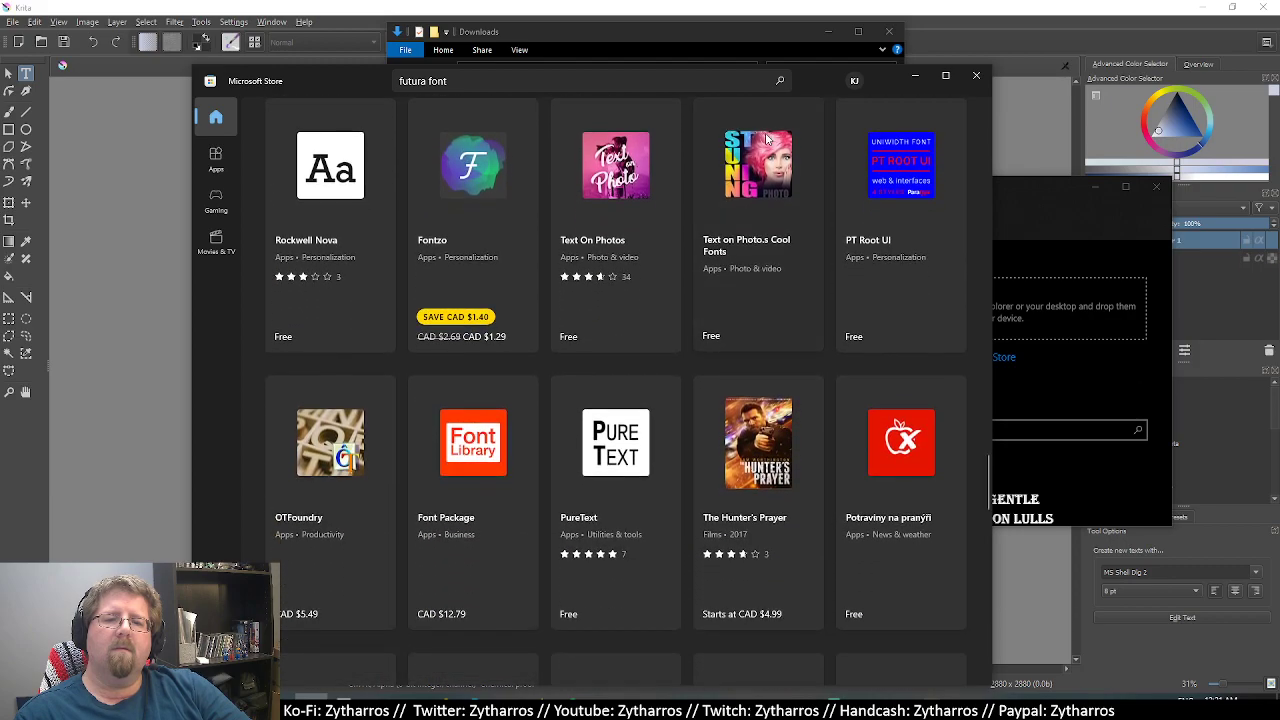
{"action": "scroll", "coordinate": [766, 139], "scroll_direction": "down", "scroll_amount": 2}
{"action": "scroll", "coordinate": [766, 139], "scroll_direction": "down", "scroll_amount": 2}
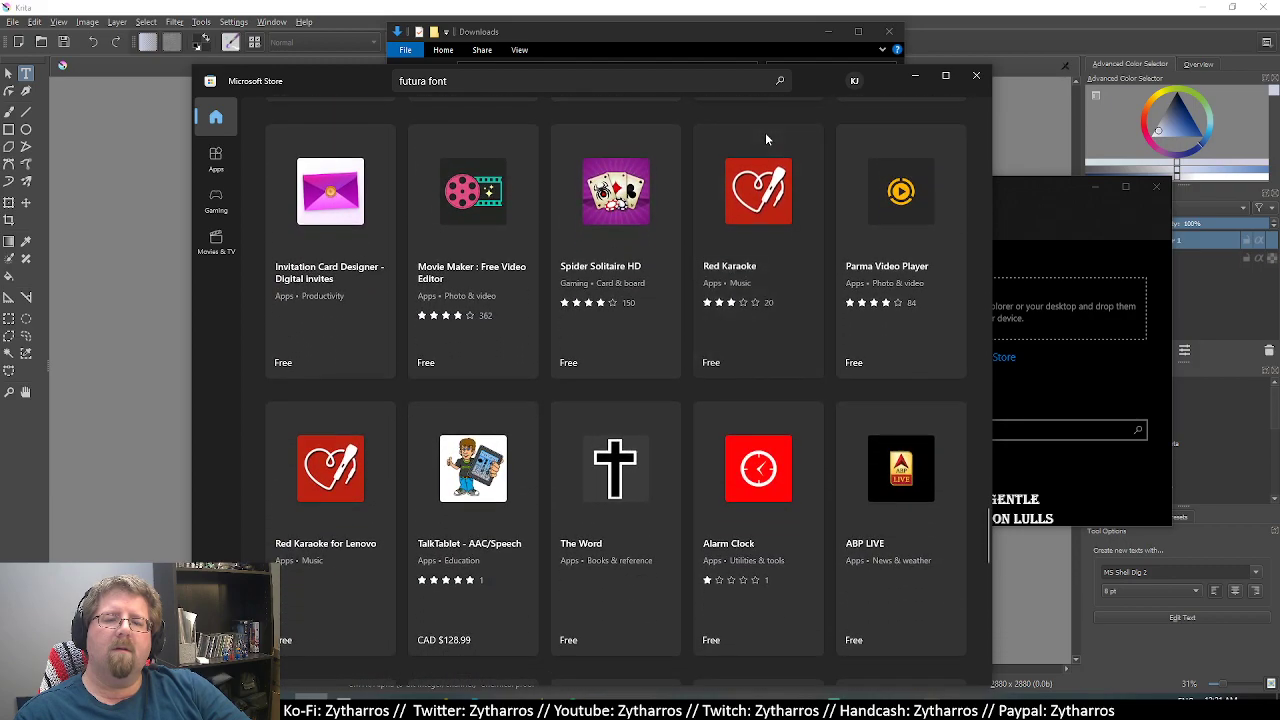
{"action": "scroll", "coordinate": [766, 139], "scroll_direction": "down", "scroll_amount": 3}
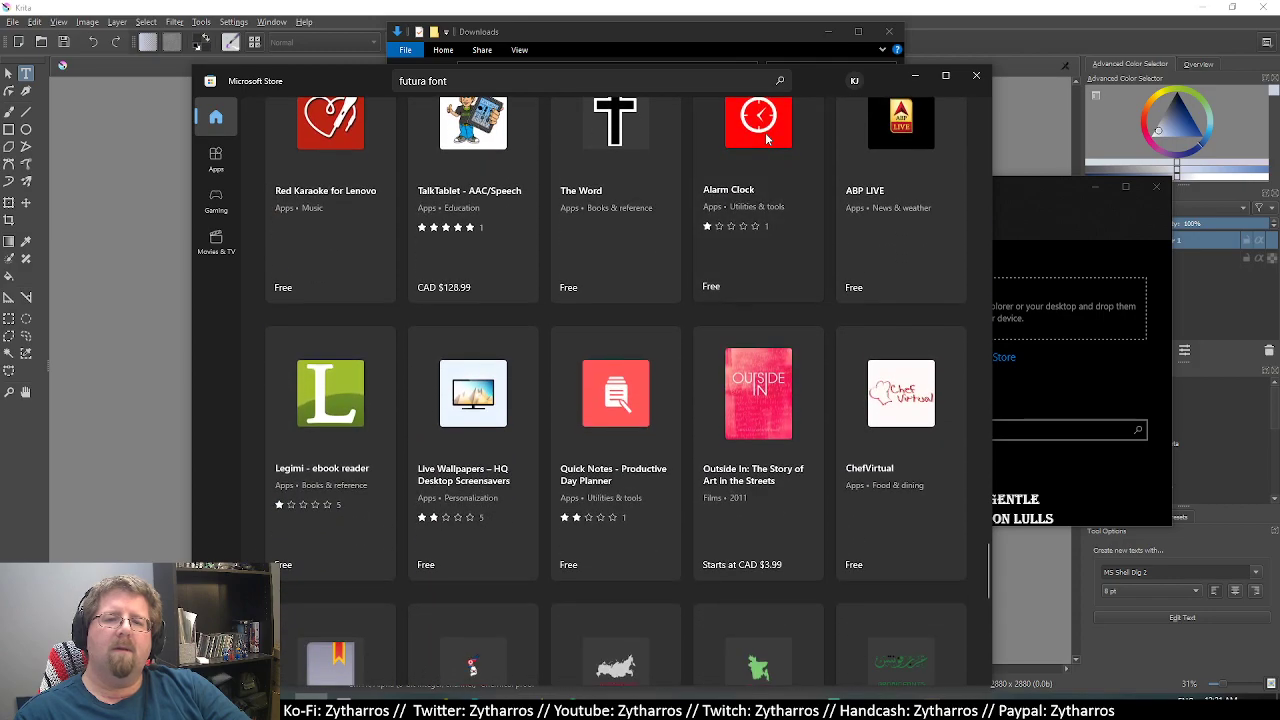
{"action": "scroll", "coordinate": [766, 139], "scroll_direction": "down", "scroll_amount": 2}
{"action": "scroll", "coordinate": [765, 132], "scroll_direction": "down", "scroll_amount": 2}
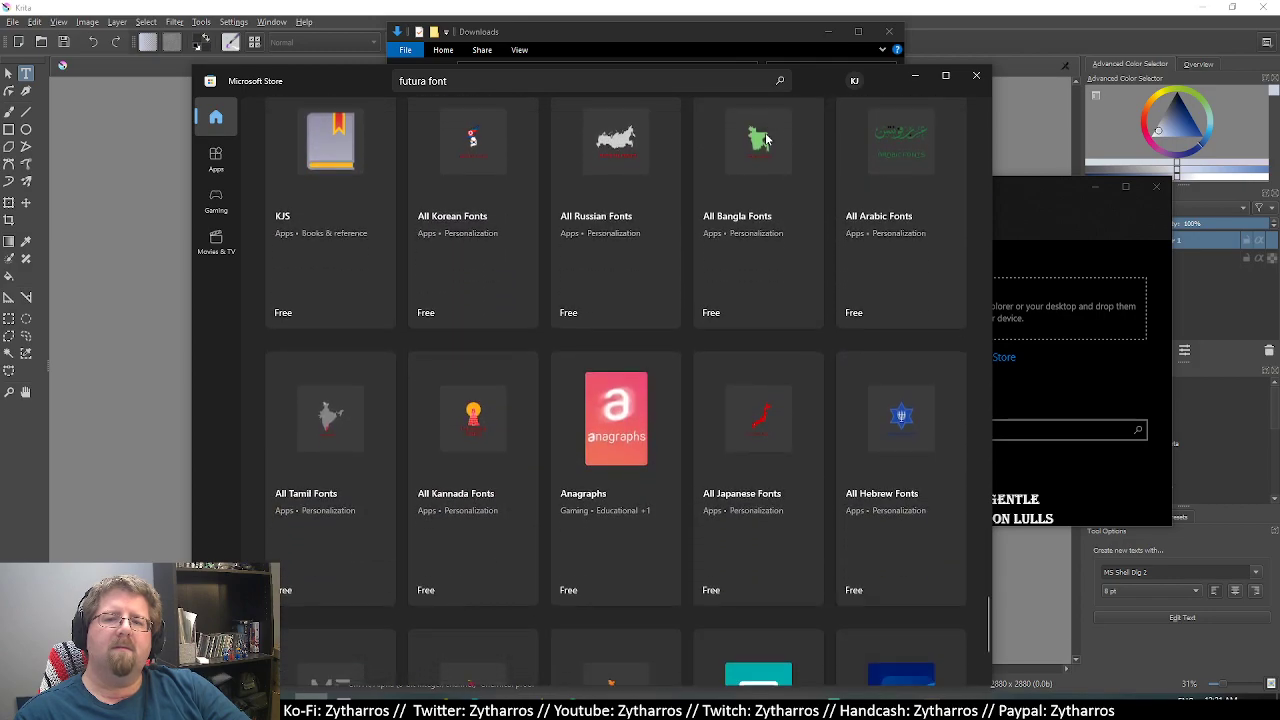
{"action": "left_click", "coordinate": [977, 76]}
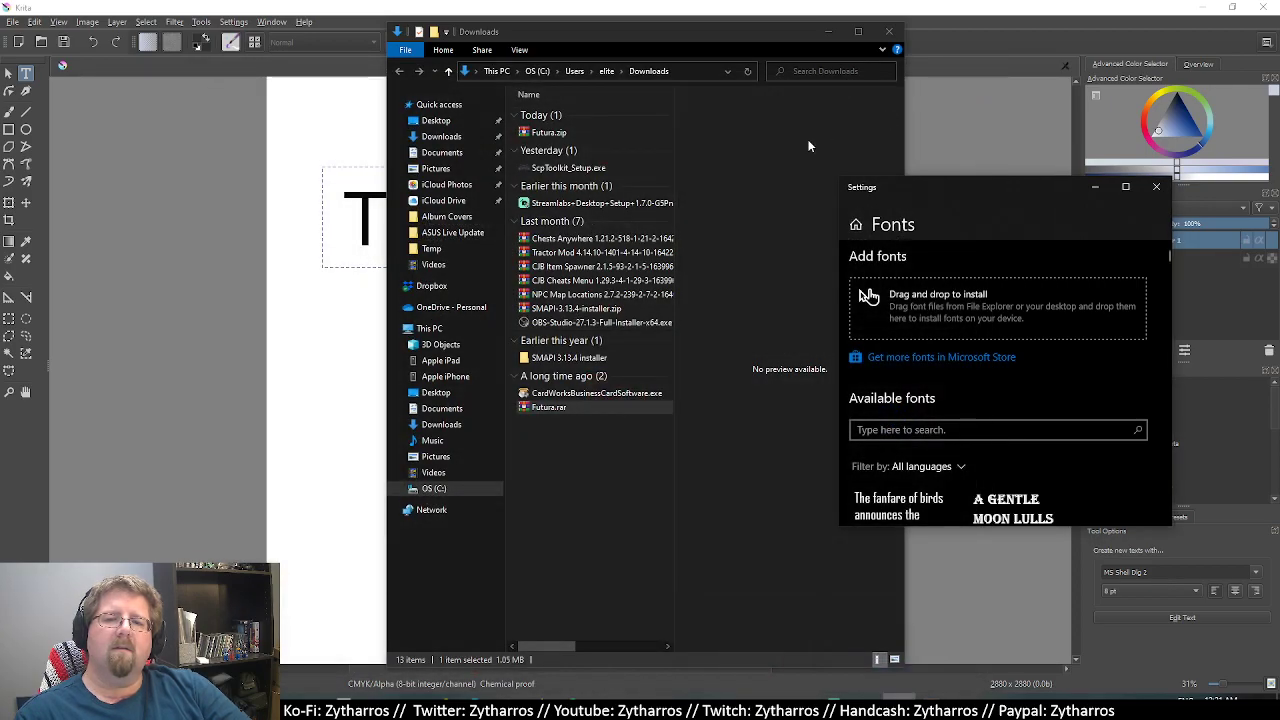
Extract Futura.rar into the Downloads folder with Extract Here.
{"action": "right_click", "coordinate": [574, 408]}
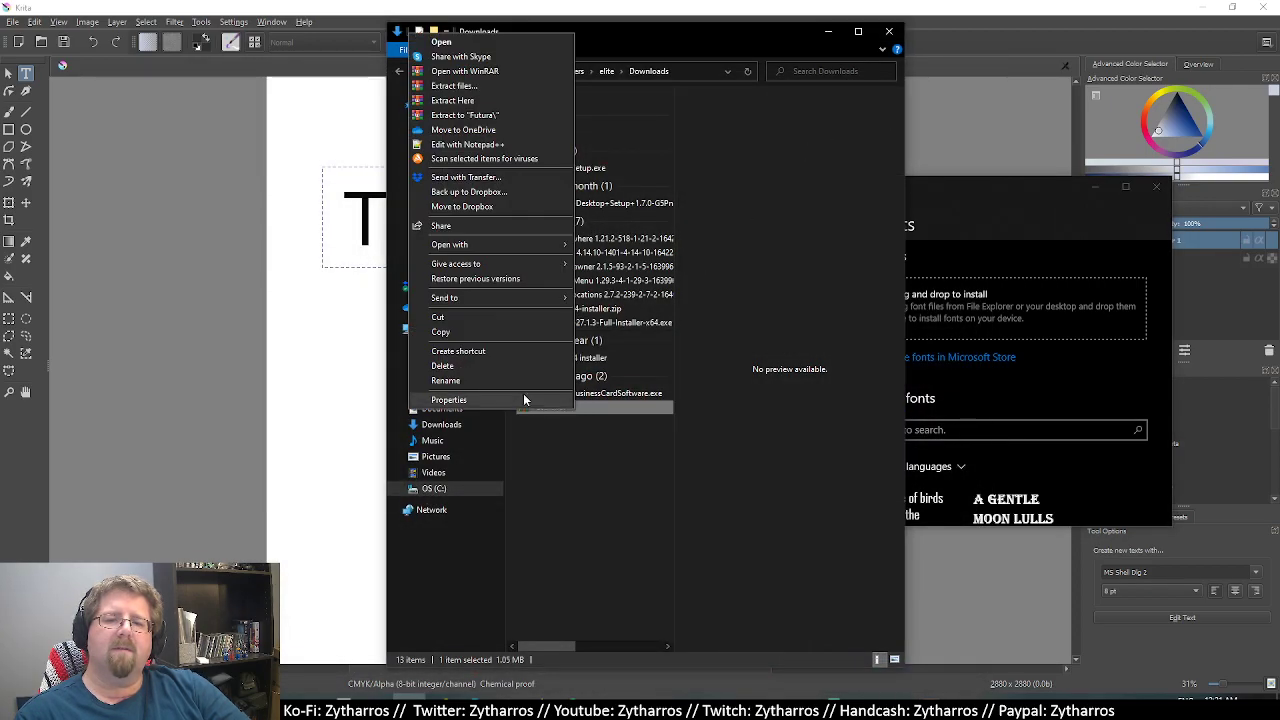
{"action": "left_click", "coordinate": [477, 102]}
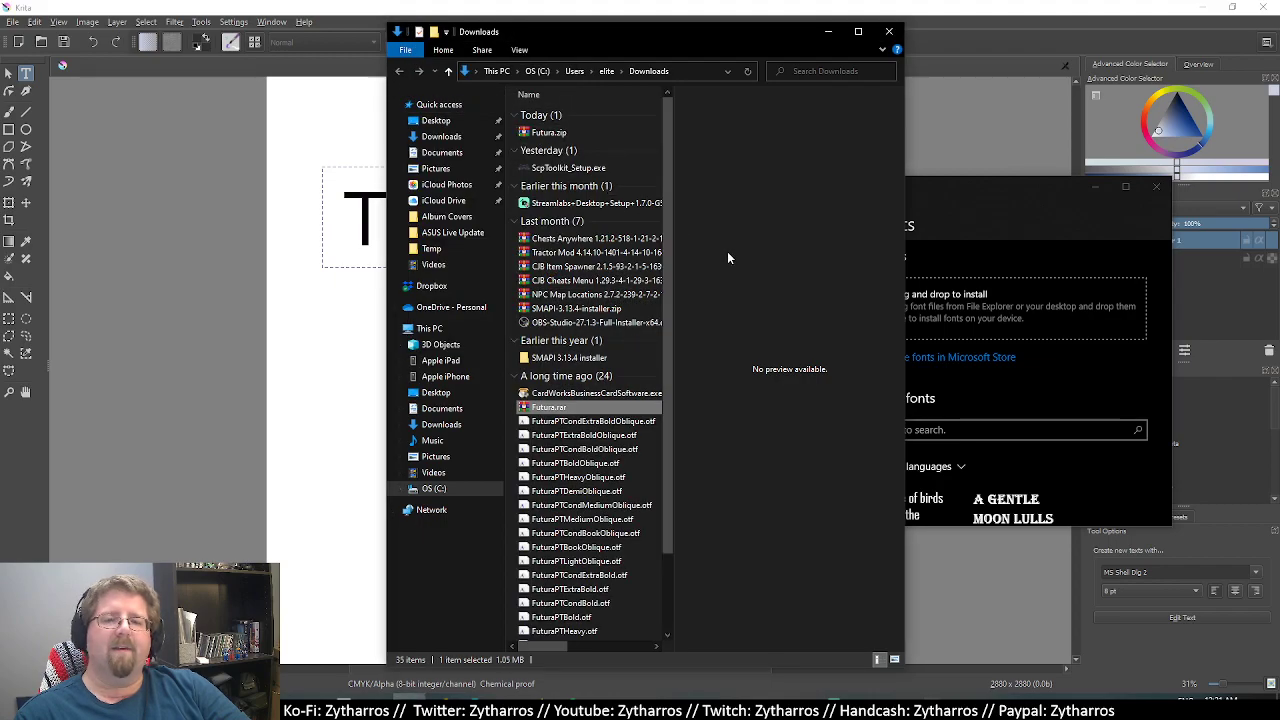
{"action": "scroll", "coordinate": [620, 300], "scroll_direction": "down", "scroll_amount": 2}
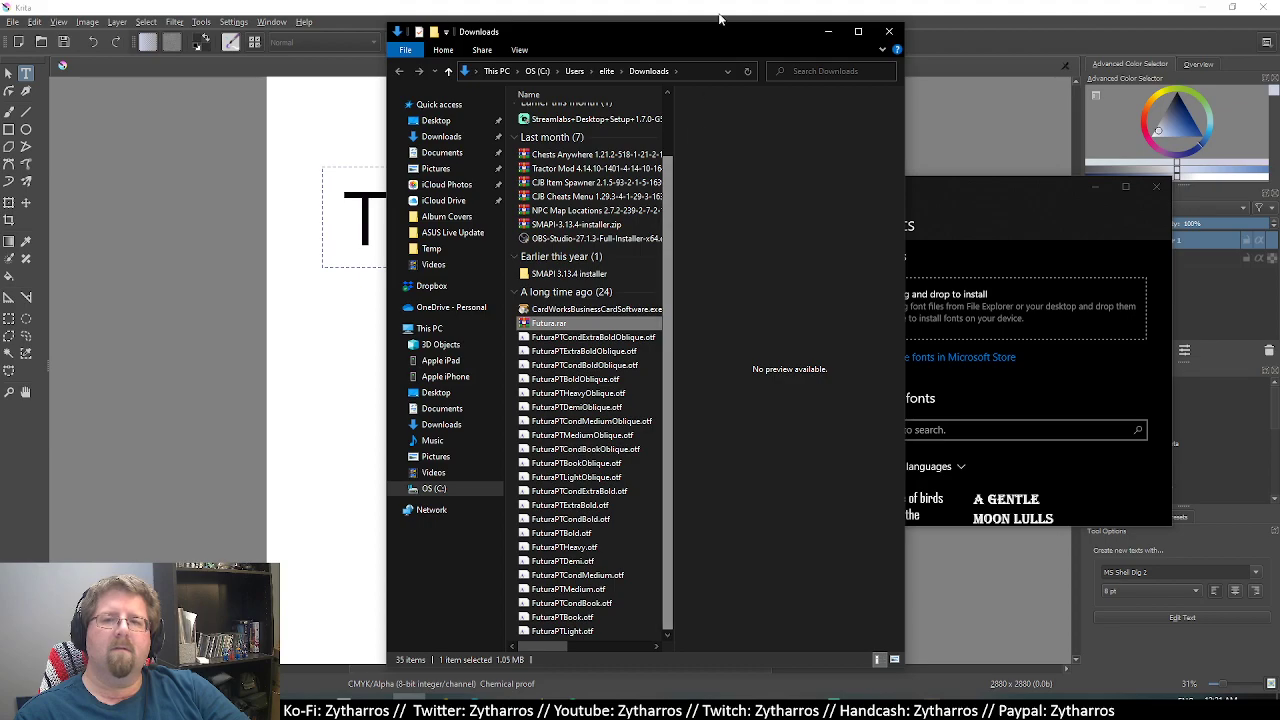
Drag the selected FuturaPT .otf files onto the Fonts settings drop area to install them.
{"action": "left_click_drag", "start_coordinate": [716, 38], "coordinate": [482, 40]}
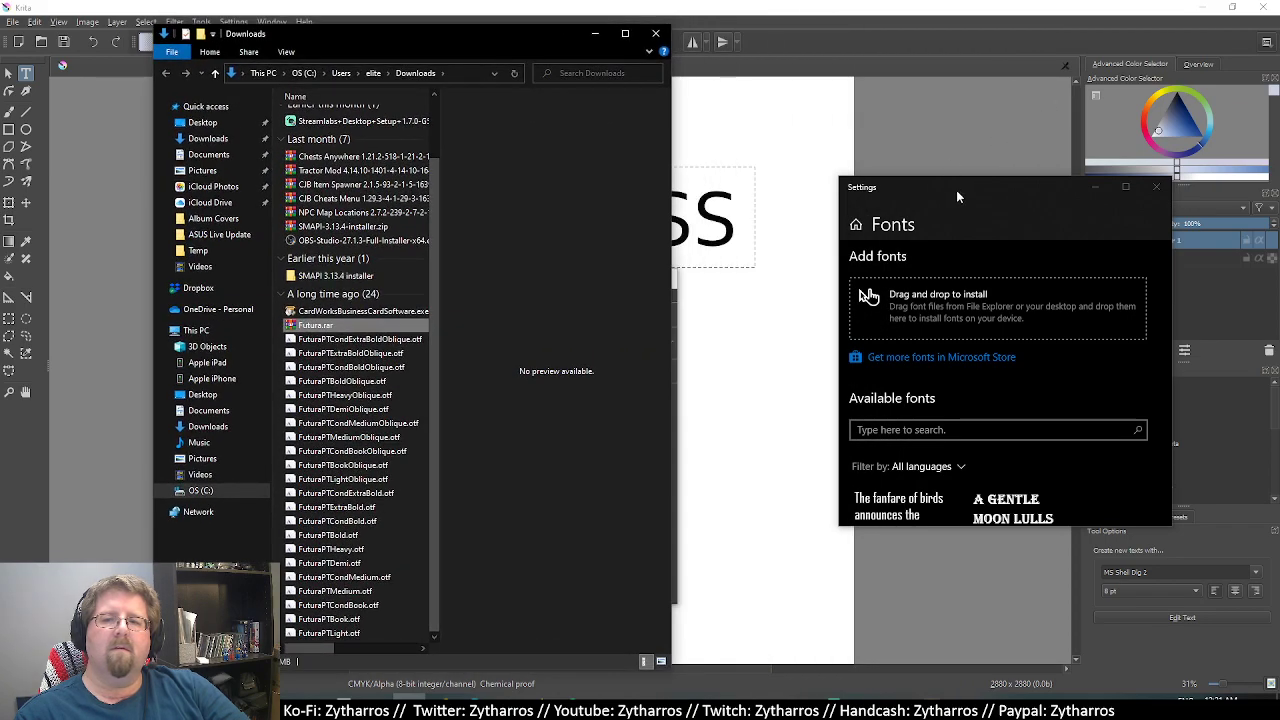
{"action": "left_click_drag", "start_coordinate": [956, 190], "coordinate": [829, 171]}
{"action": "left_click_drag", "start_coordinate": [276, 343], "coordinate": [382, 610]}
{"action": "left_click", "coordinate": [357, 355]}
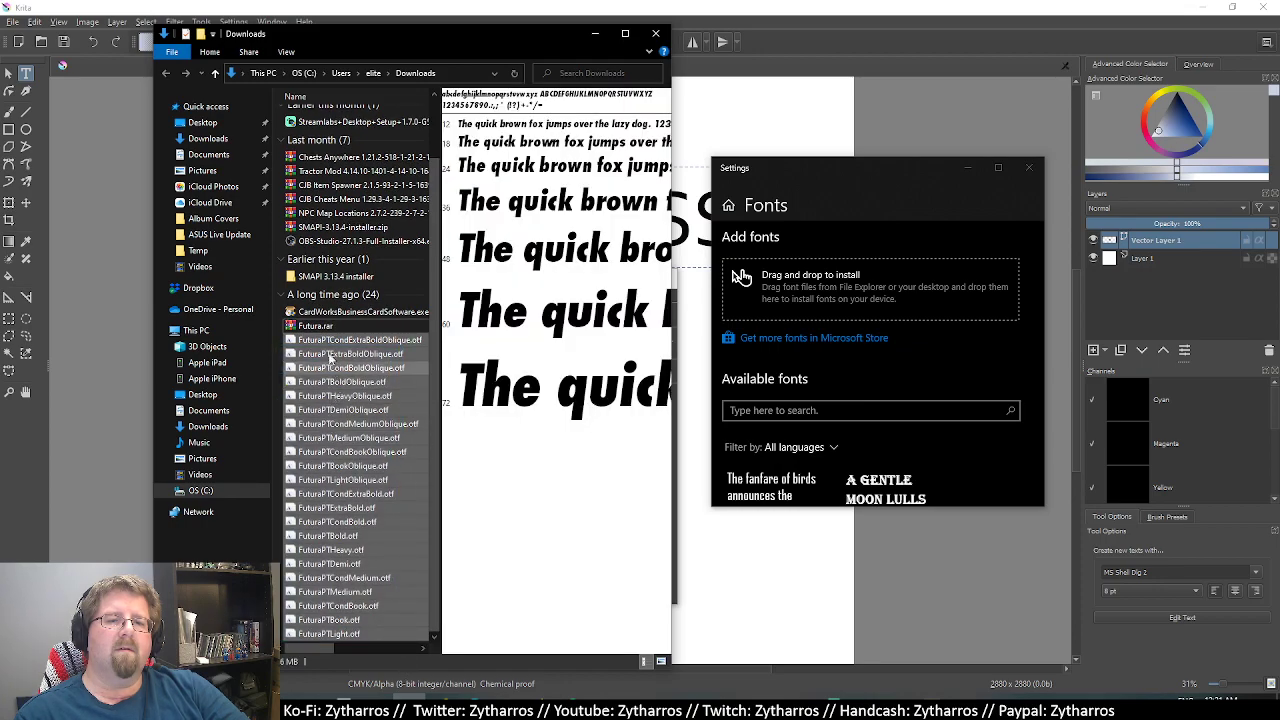
{"action": "left_click_drag", "start_coordinate": [355, 340], "coordinate": [860, 296]}
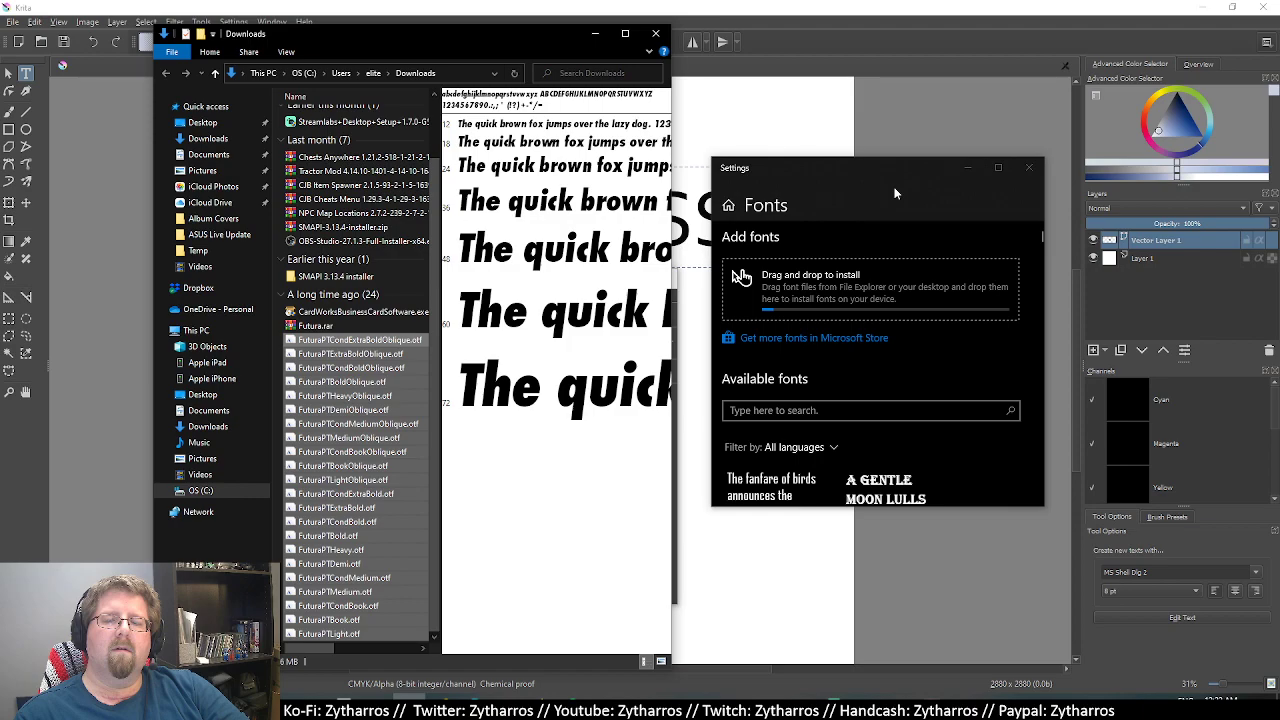
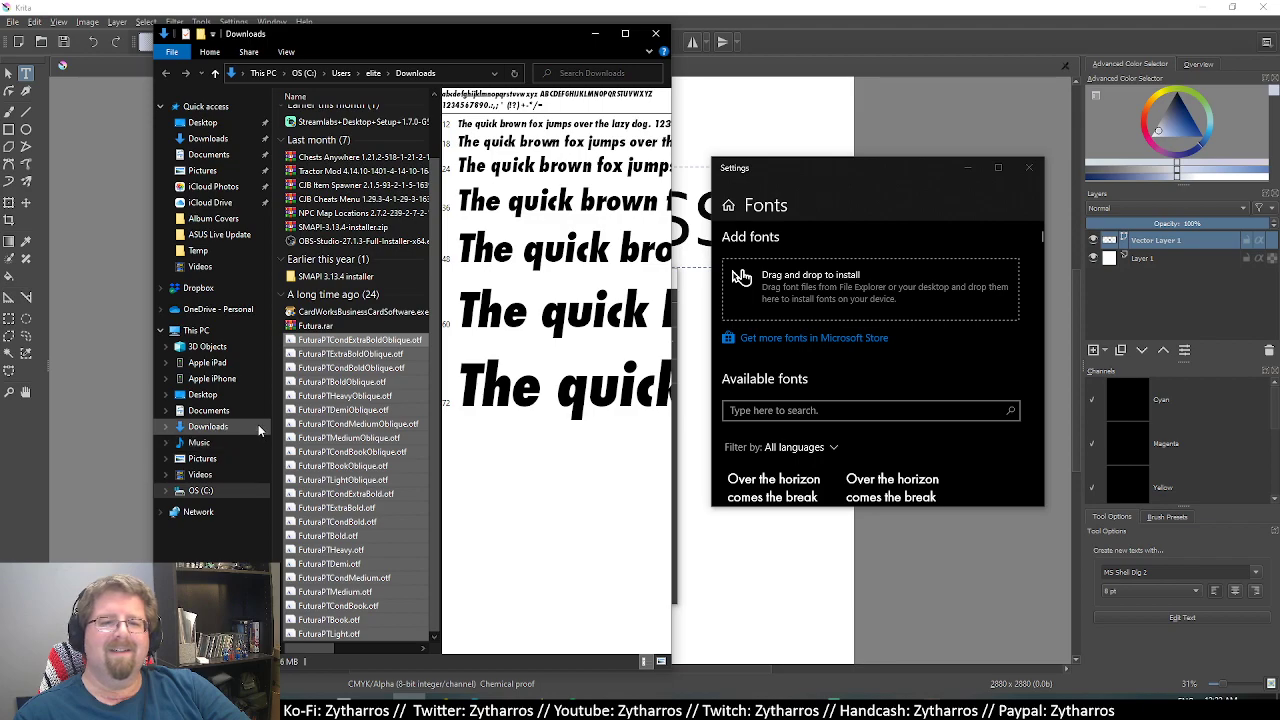
Delete the selected Futura PT font files from Downloads, skipping the one still in use.
{"action": "key", "text": "Delete"}
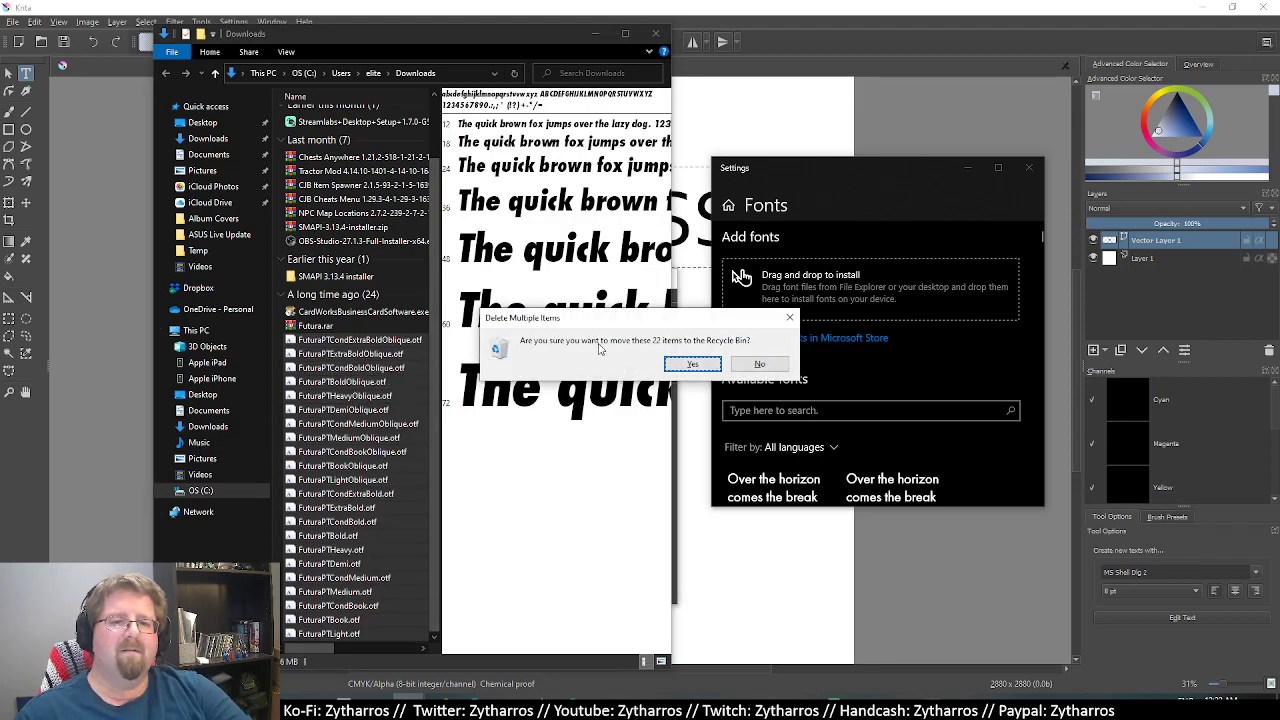
{"action": "key", "text": "Escape"}
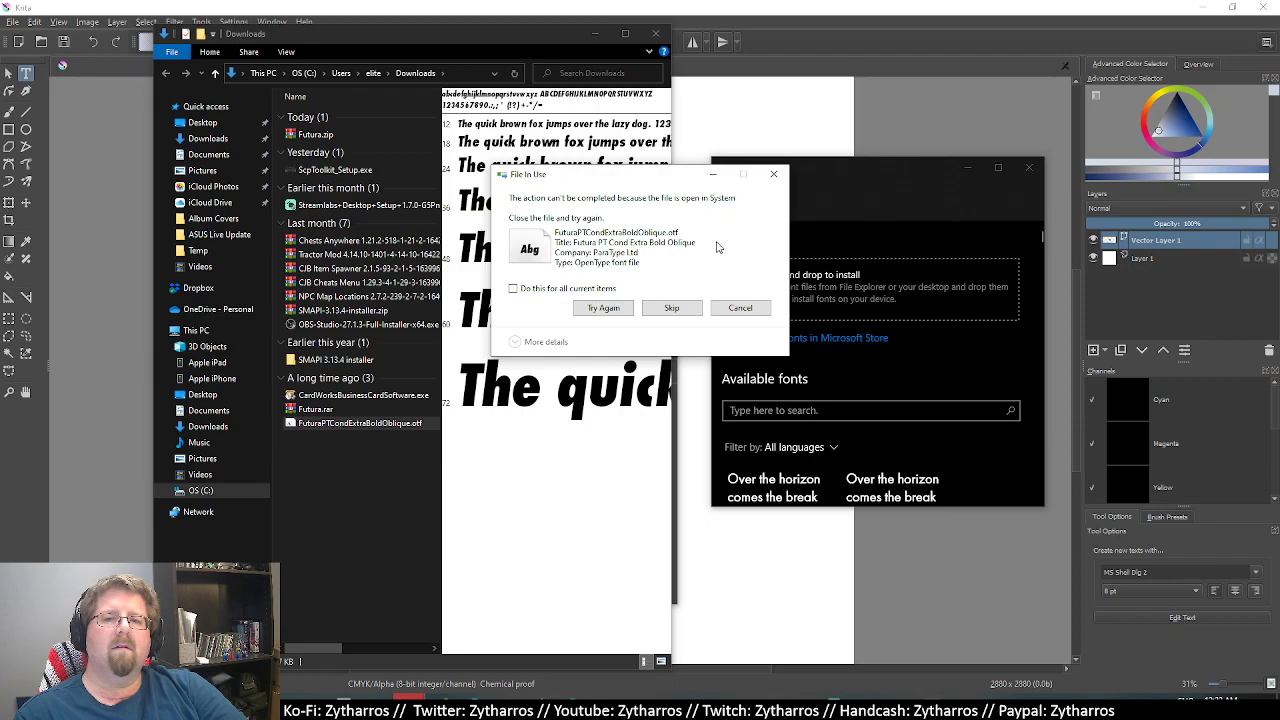
{"action": "left_click", "coordinate": [728, 309]}
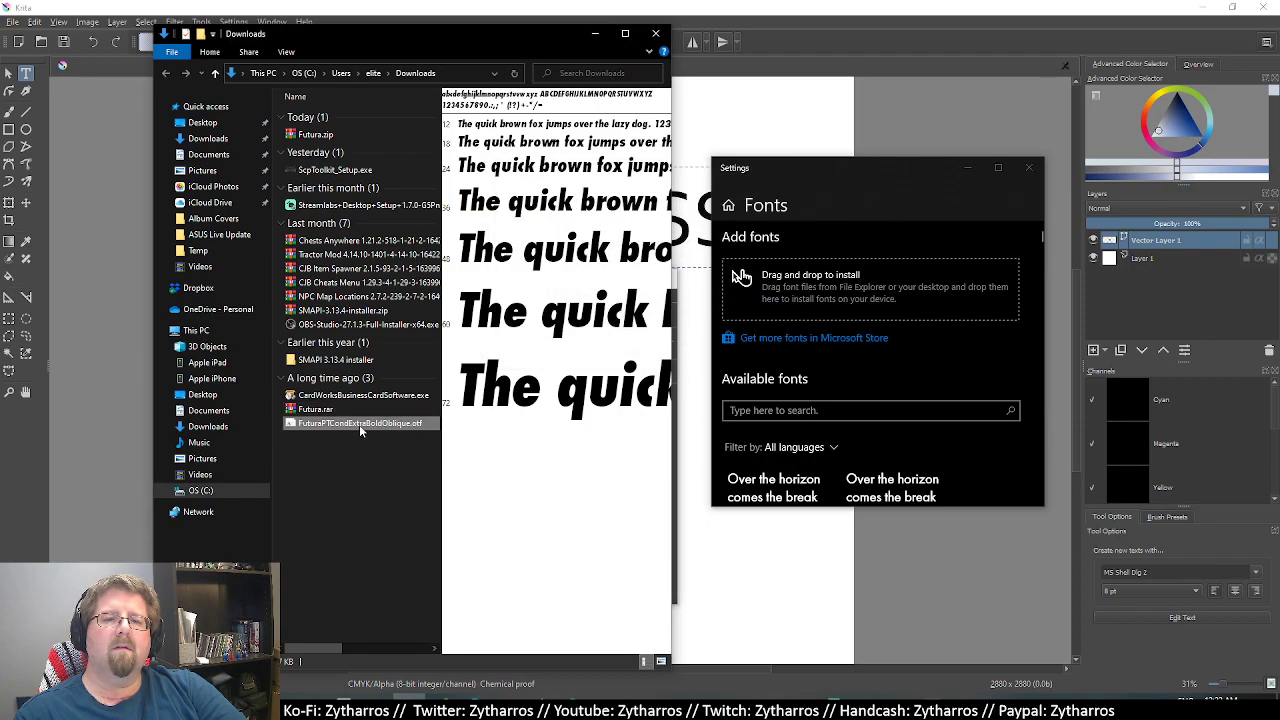
{"action": "mouse_move", "coordinate": [360, 423]}
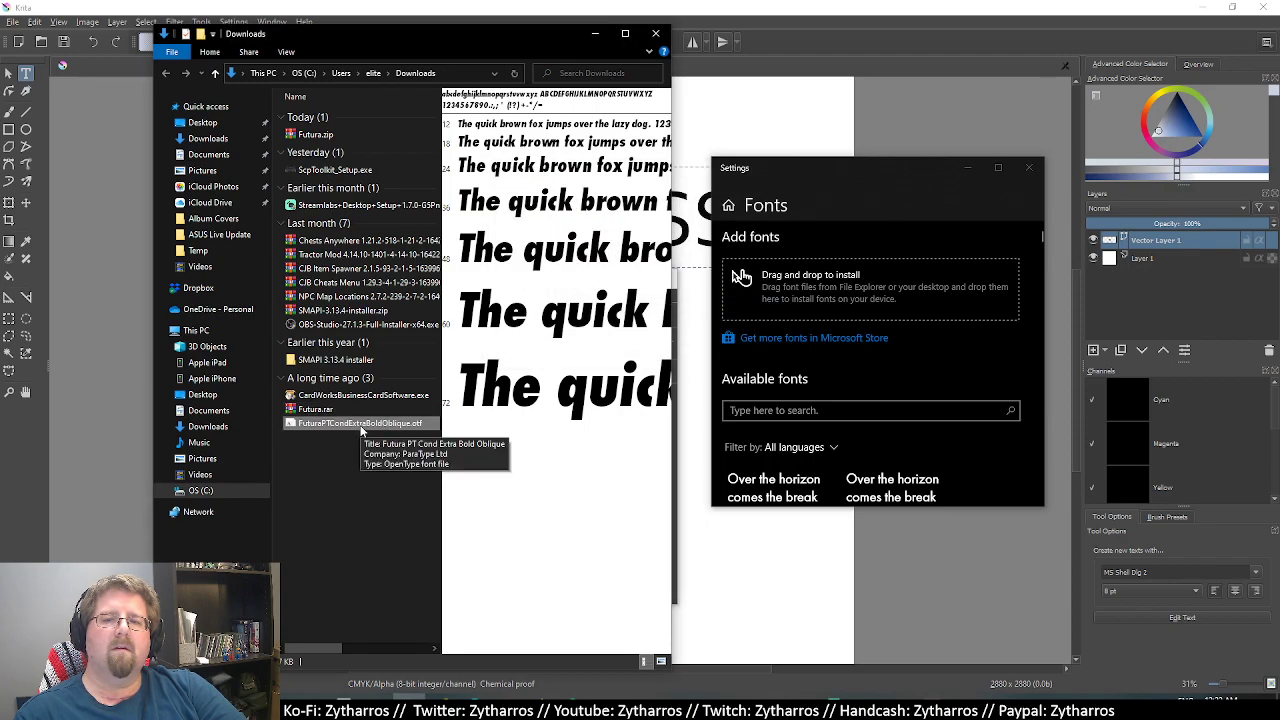
{"action": "scroll", "coordinate": [840, 420], "scroll_direction": "down", "scroll_amount": 3}
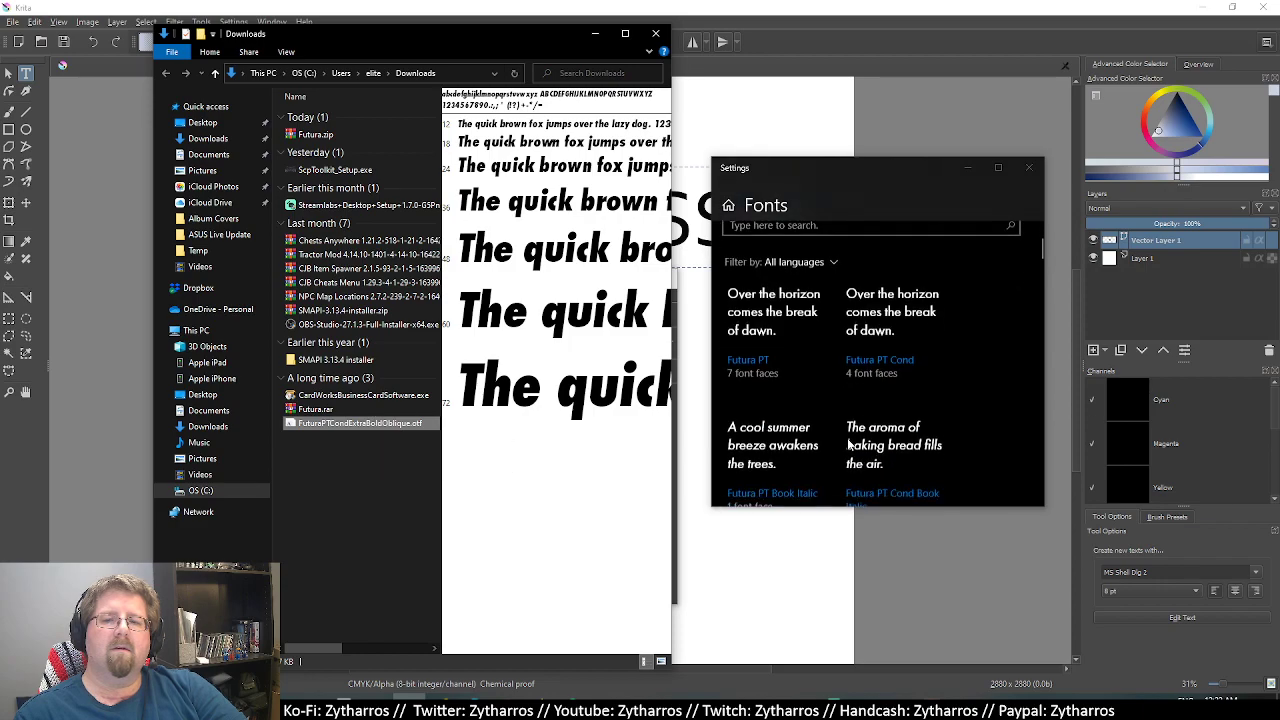
{"action": "scroll", "coordinate": [848, 445], "scroll_direction": "up", "scroll_amount": 3}
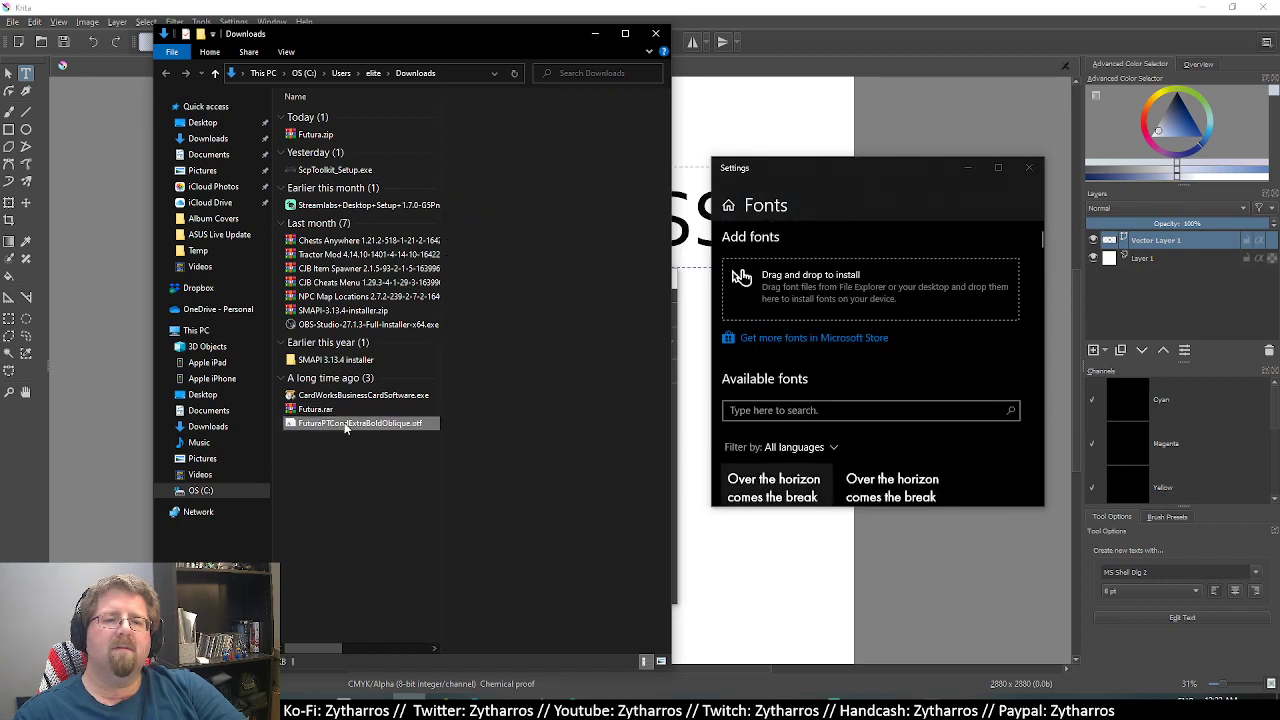
Retry deleting the in-use font file, then reinstall it, replacing the existing Futura font.
{"action": "right_click", "coordinate": [346, 427]}
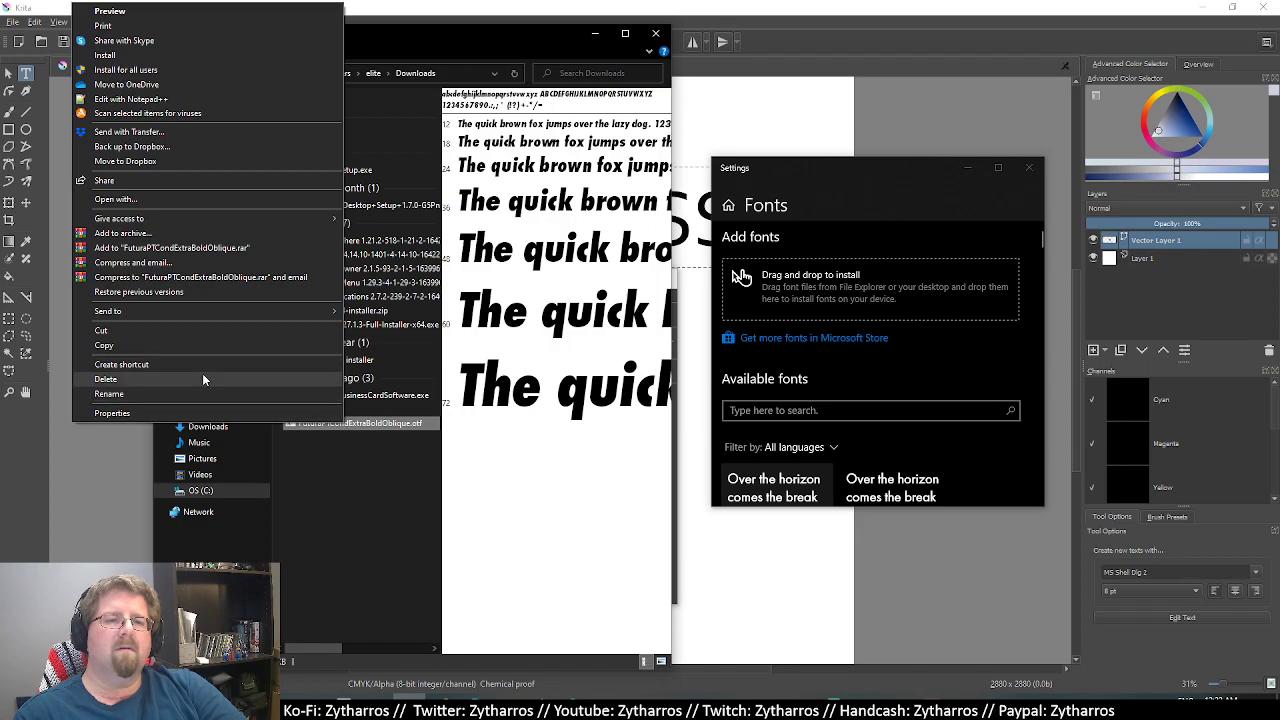
{"action": "left_click", "coordinate": [105, 379]}
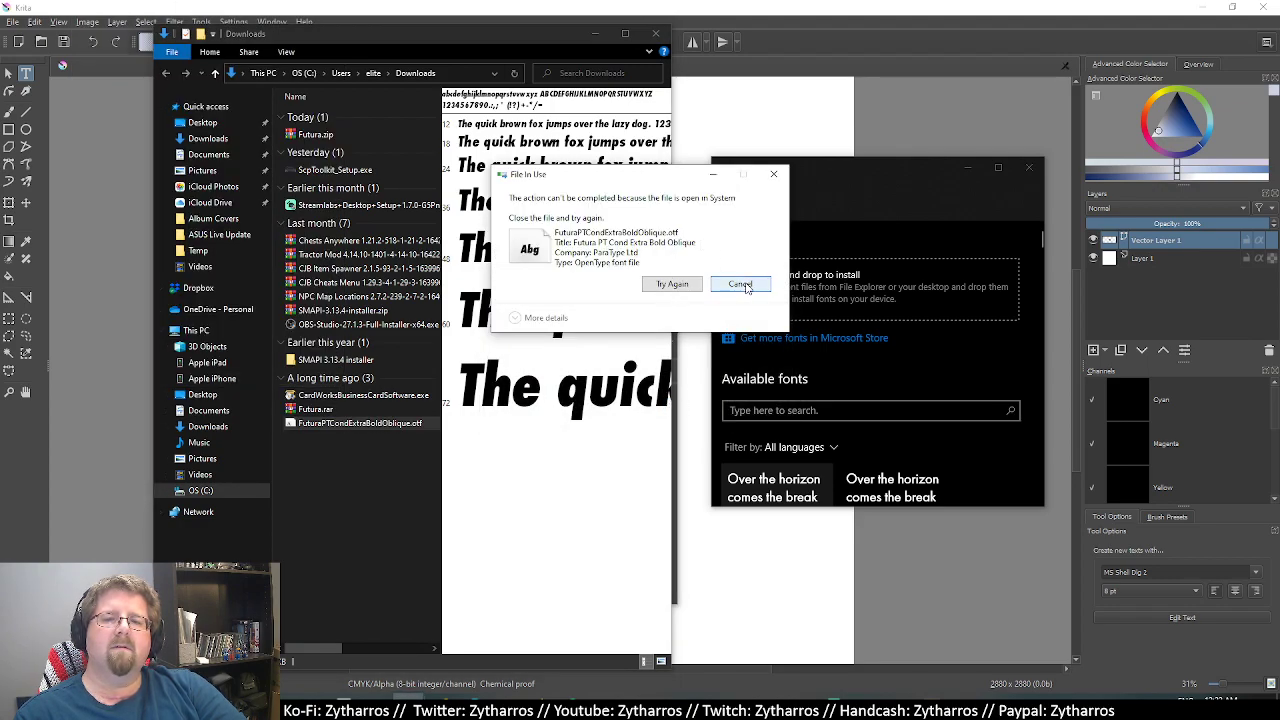
{"action": "left_click", "coordinate": [668, 285]}
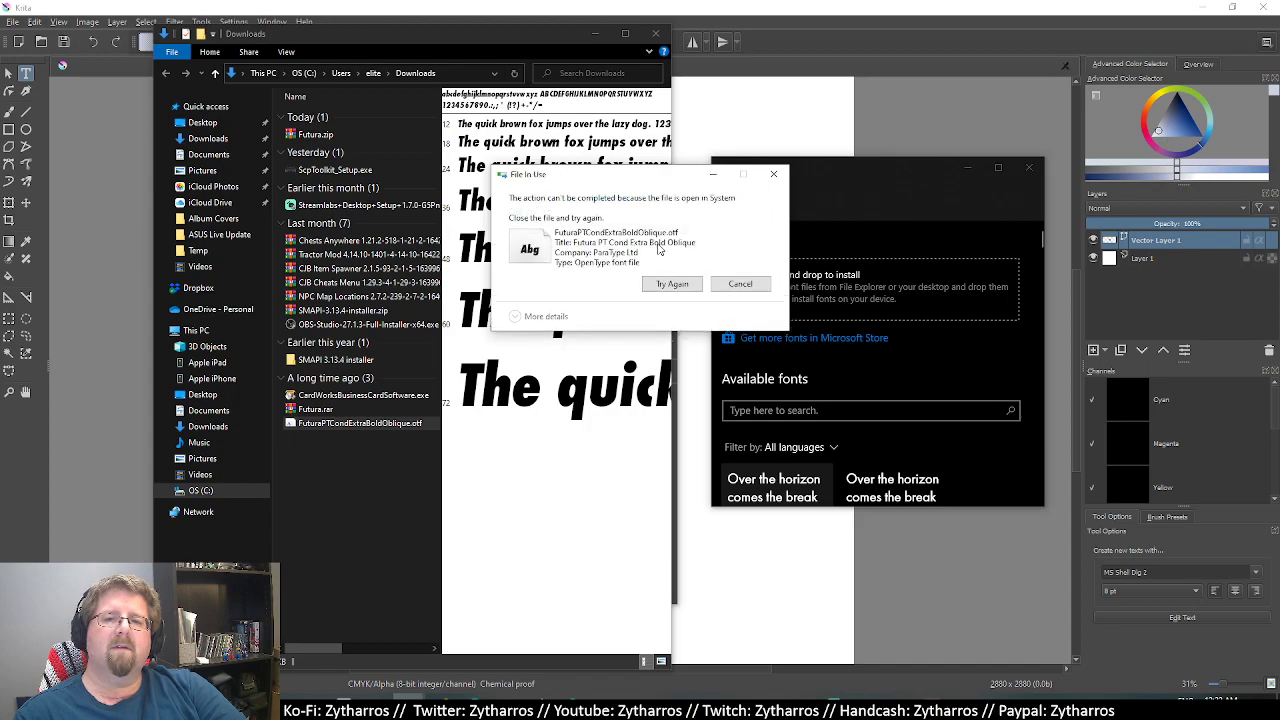
{"action": "left_click", "coordinate": [740, 284]}
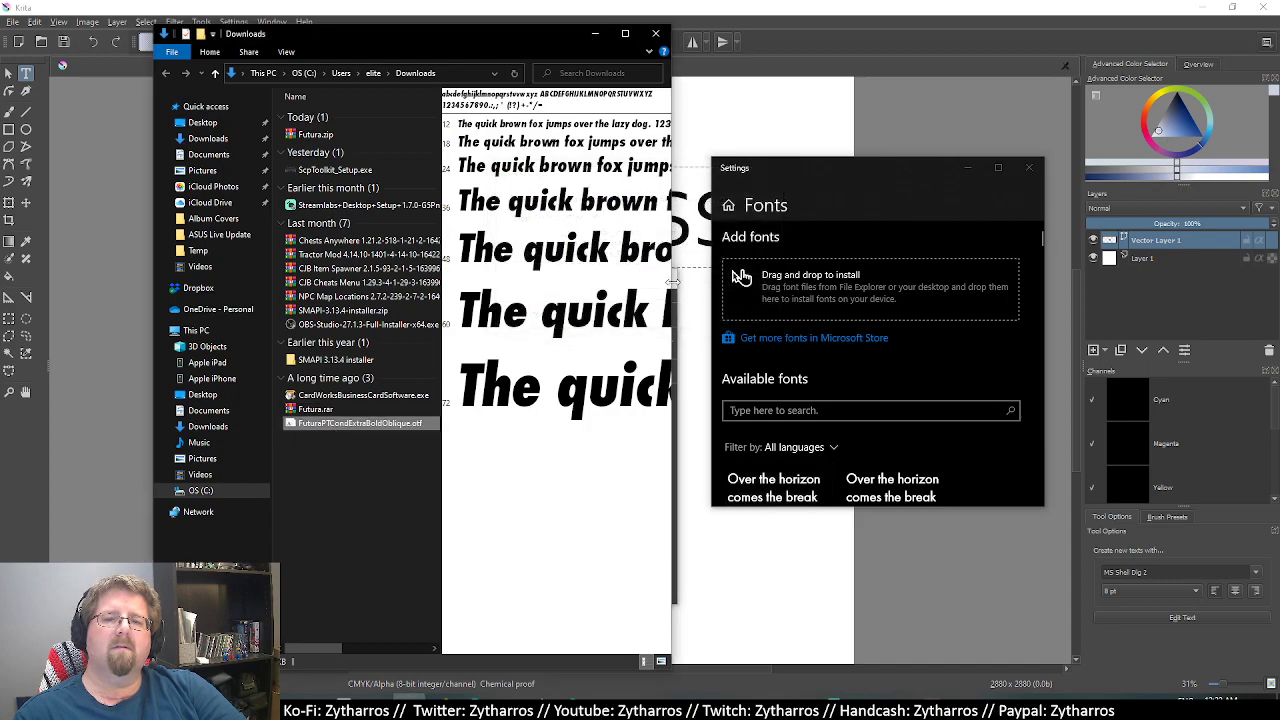
{"action": "left_click_drag", "start_coordinate": [914, 275], "coordinate": [861, 310]}
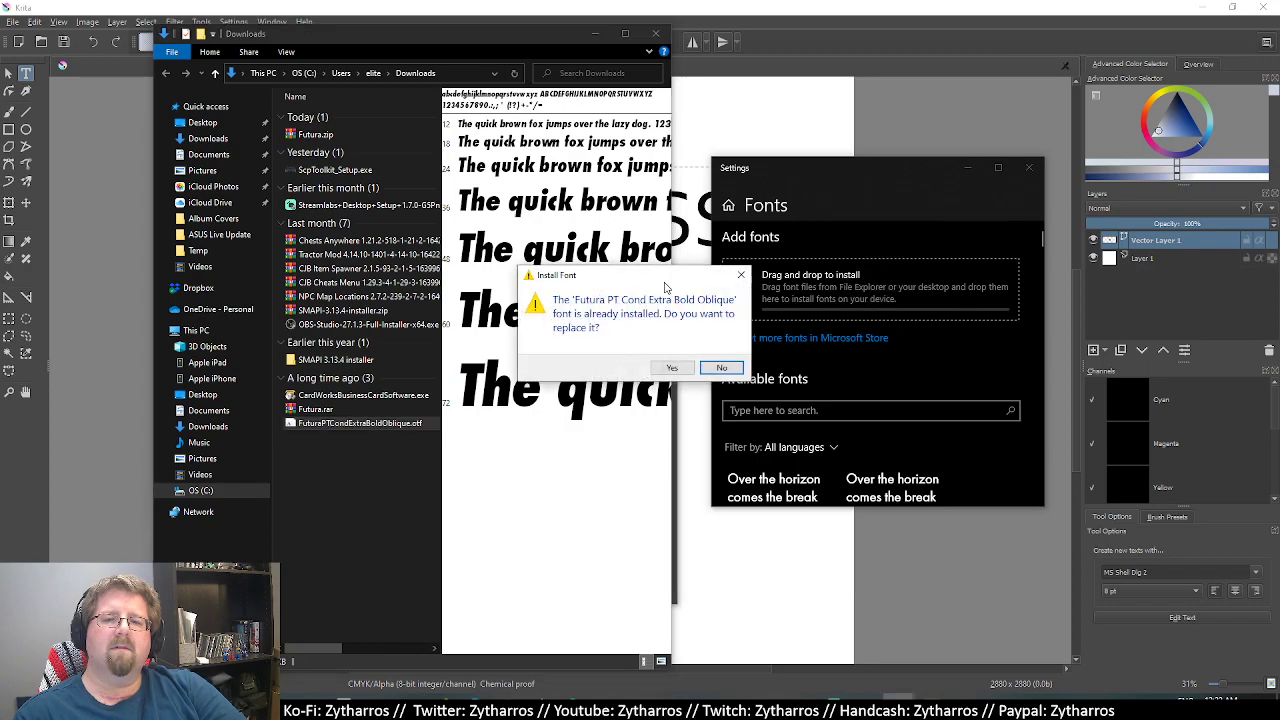
{"action": "left_click", "coordinate": [672, 369]}
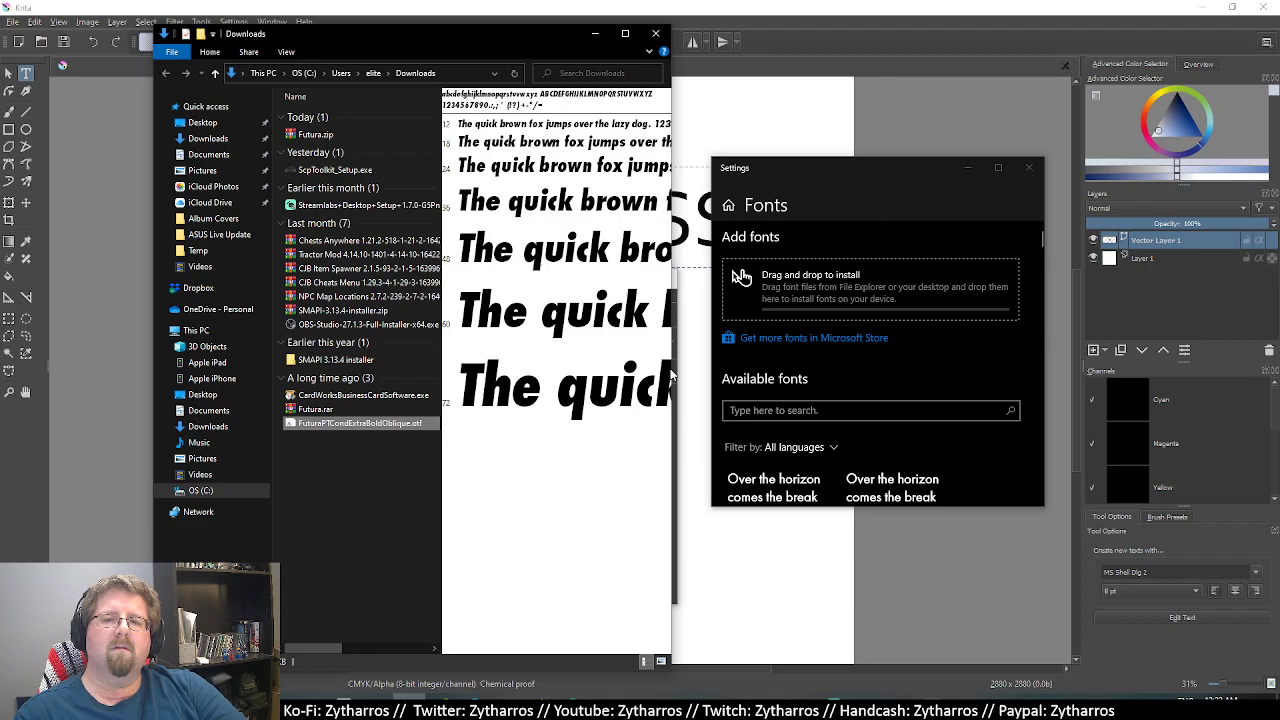
Try permanently deleting the Futura font file again and dismiss the file-in-use error.
{"action": "right_click", "coordinate": [314, 422]}
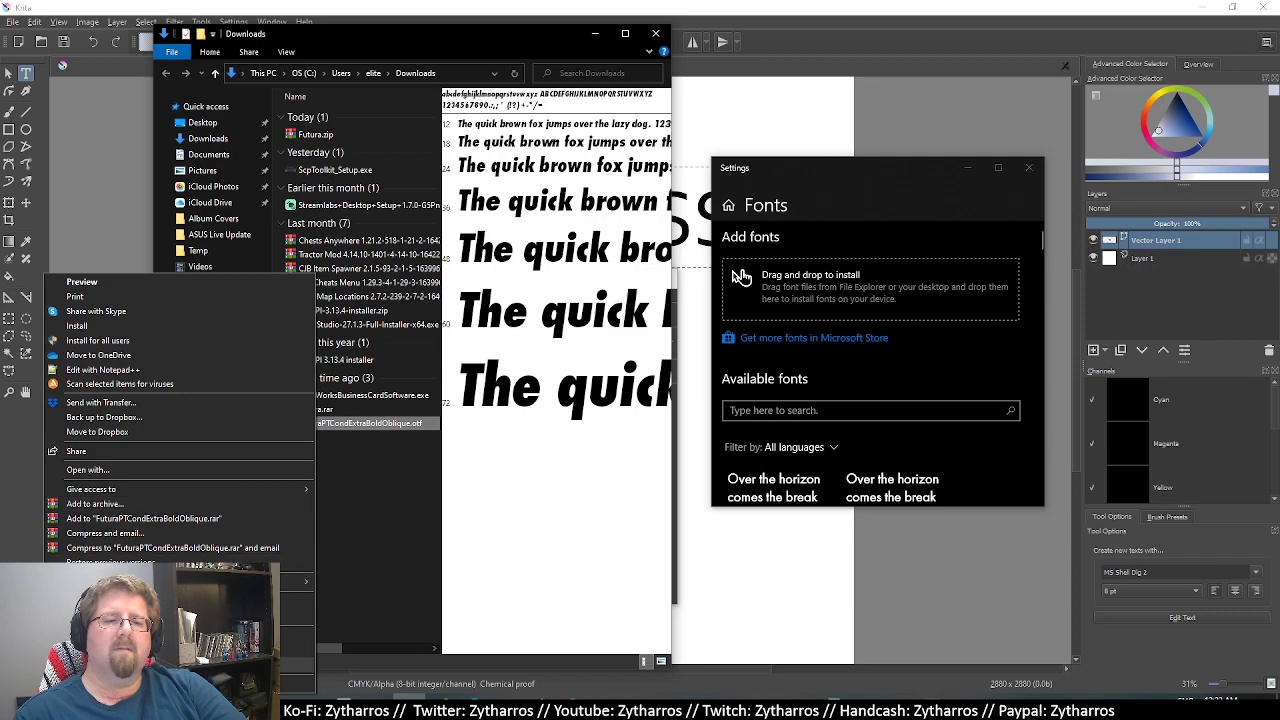
{"action": "left_click", "coordinate": [297, 664]}
{"action": "left_click", "coordinate": [692, 409]}
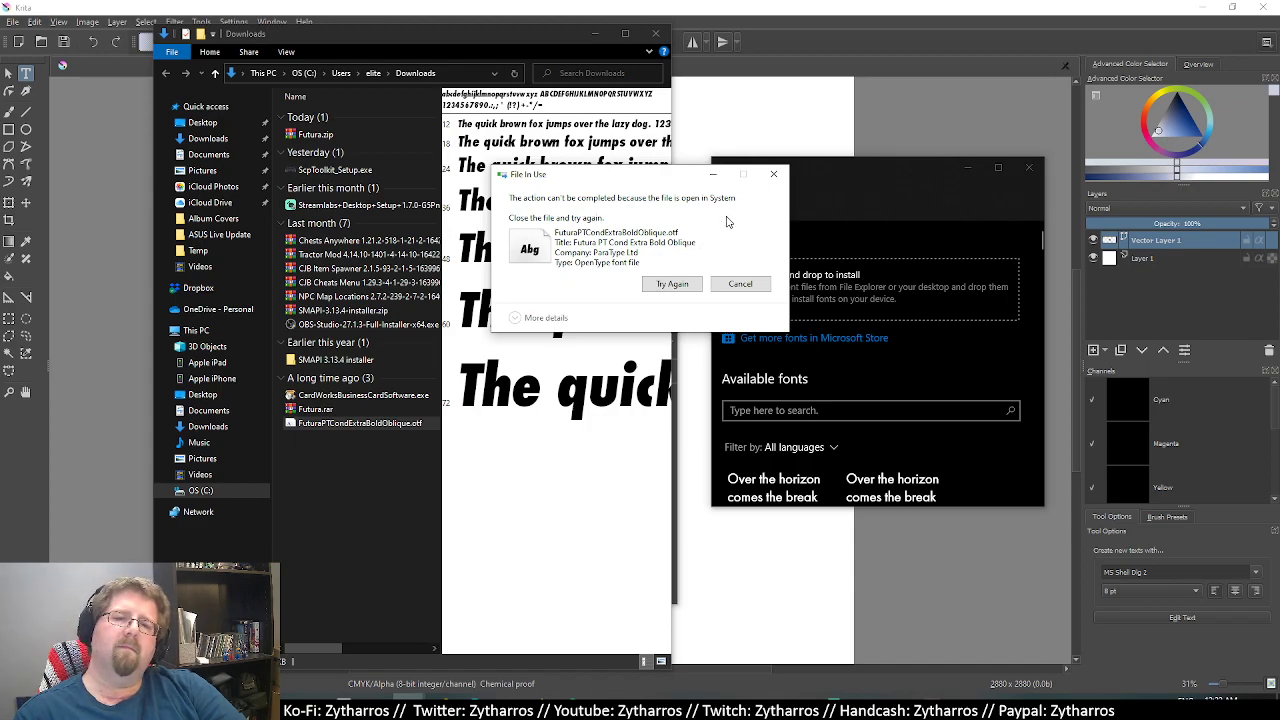
{"action": "left_click", "coordinate": [773, 174]}
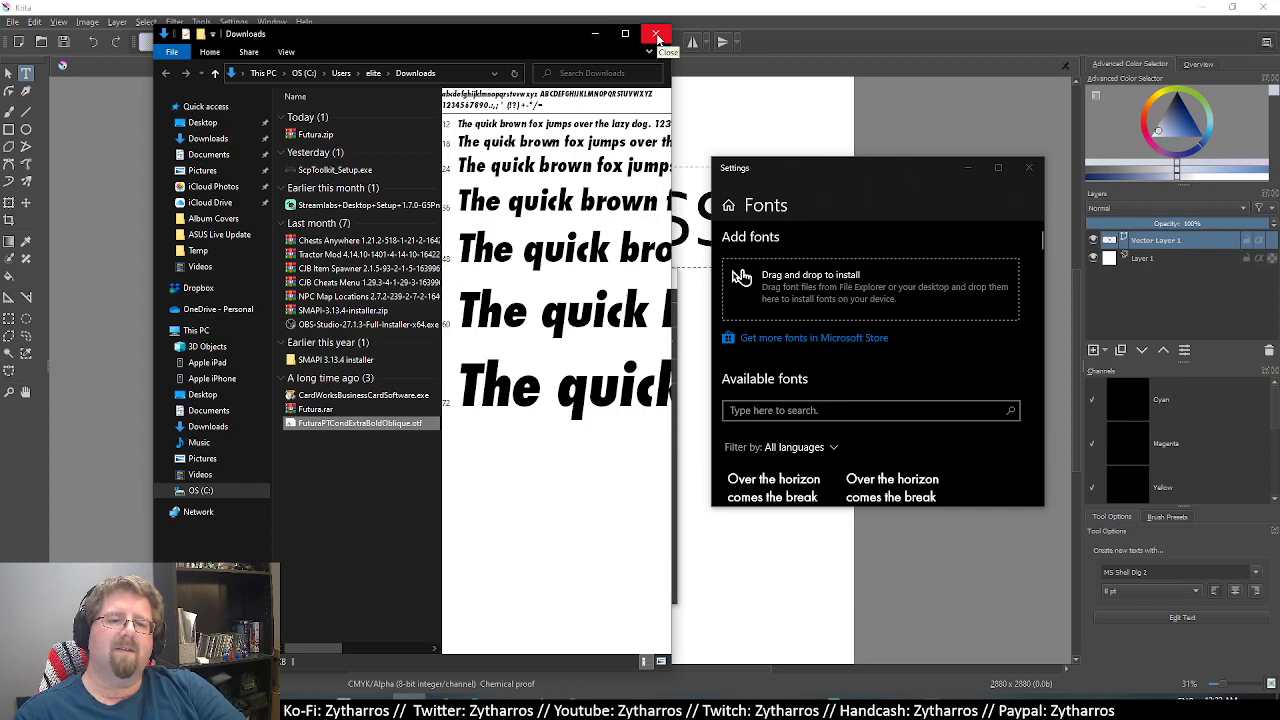
Close the Downloads and Fonts windows, then browse down Krita's font family list.
{"action": "left_click", "coordinate": [657, 37]}
{"action": "left_click", "coordinate": [1029, 167]}
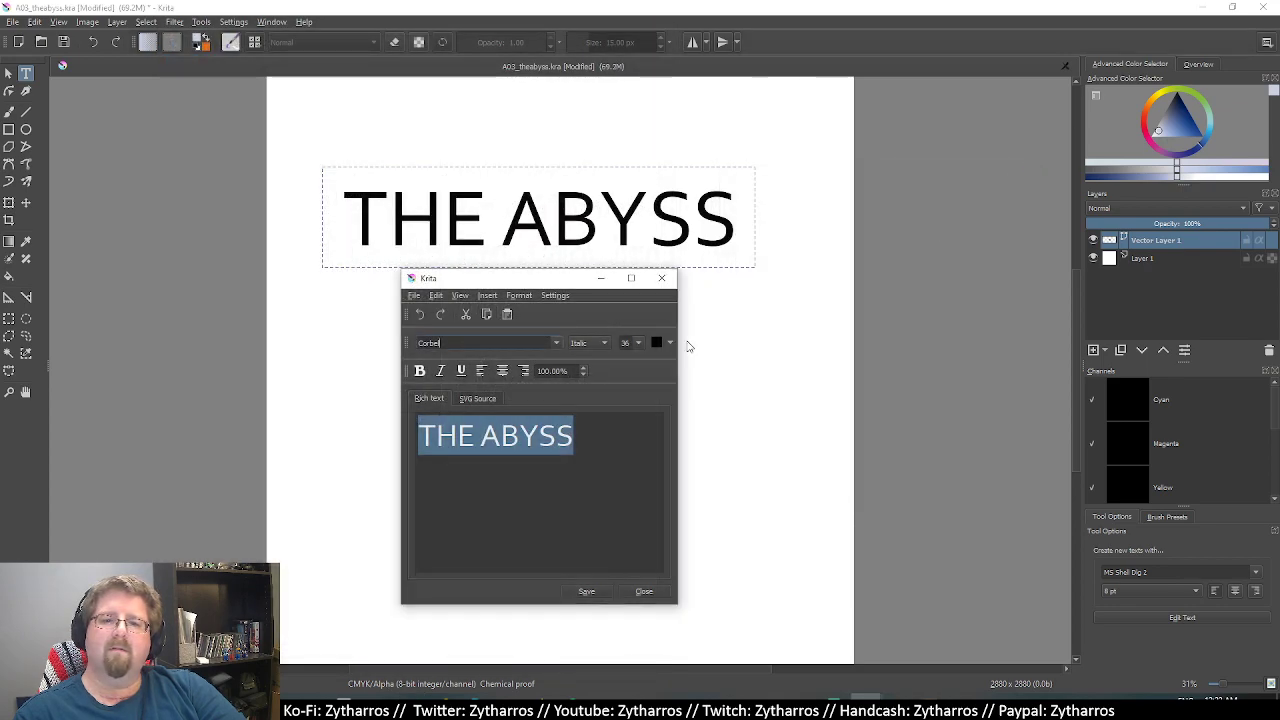
{"action": "left_click", "coordinate": [556, 344]}
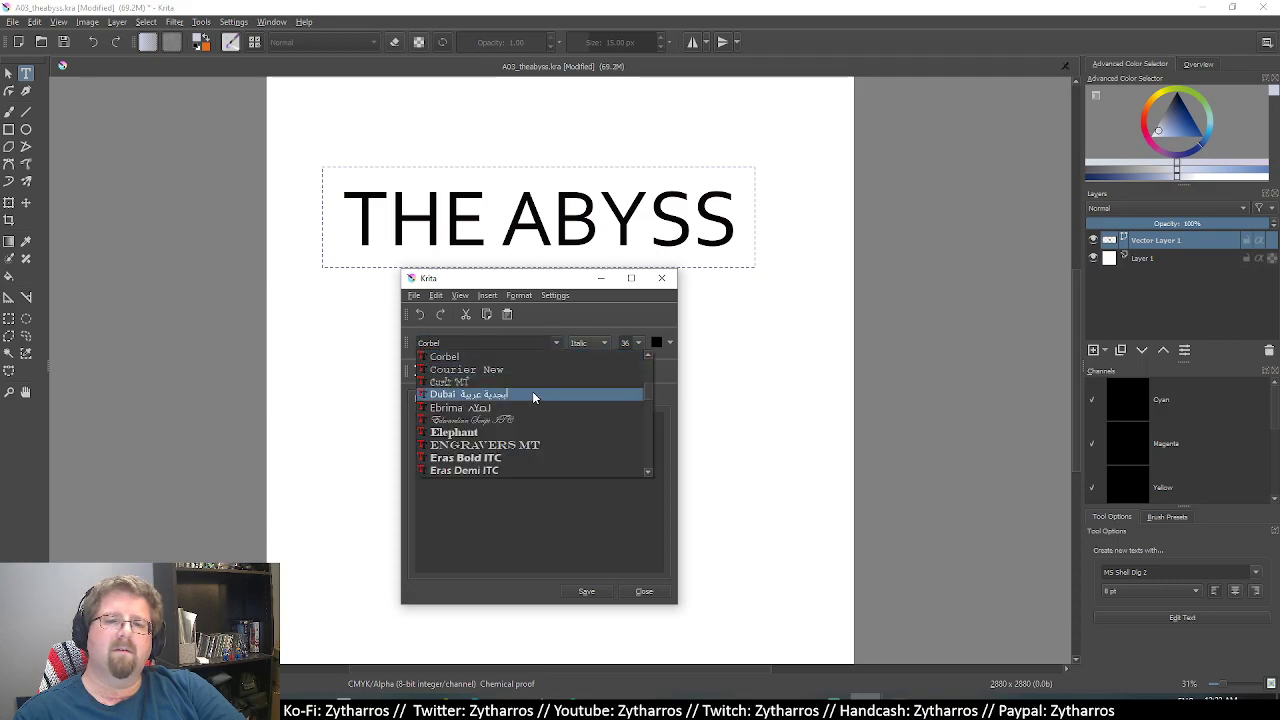
{"action": "scroll", "coordinate": [532, 395], "scroll_direction": "down", "scroll_amount": 3}
{"action": "scroll", "coordinate": [533, 397], "scroll_direction": "down", "scroll_amount": 2}
{"action": "scroll", "coordinate": [533, 397], "scroll_direction": "down", "scroll_amount": 2}
{"action": "scroll", "coordinate": [533, 397], "scroll_direction": "down", "scroll_amount": 2}
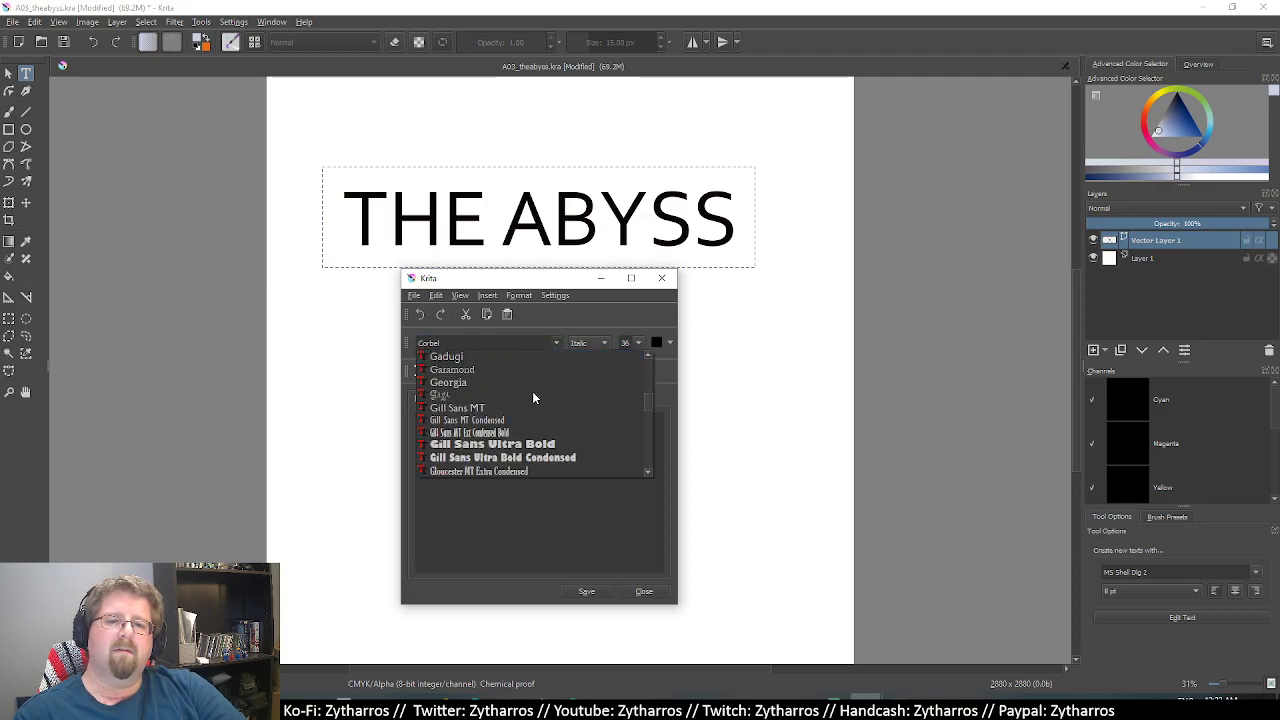
{"action": "scroll", "coordinate": [533, 397], "scroll_direction": "down", "scroll_amount": 3}
{"action": "scroll", "coordinate": [533, 397], "scroll_direction": "down", "scroll_amount": 3}
{"action": "scroll", "coordinate": [533, 397], "scroll_direction": "down", "scroll_amount": 3}
{"action": "scroll", "coordinate": [533, 397], "scroll_direction": "down", "scroll_amount": 3}
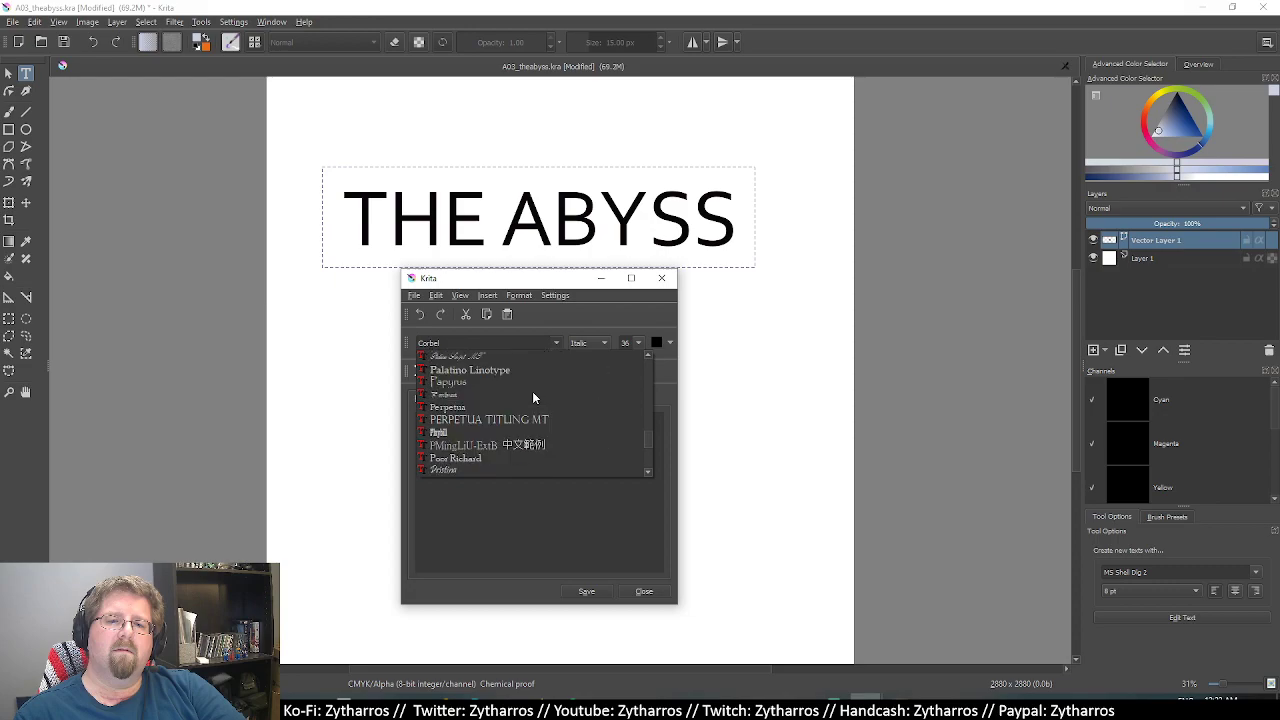
{"action": "scroll", "coordinate": [533, 397], "scroll_direction": "down", "scroll_amount": 3}
{"action": "scroll", "coordinate": [533, 397], "scroll_direction": "down", "scroll_amount": 5}
{"action": "scroll", "coordinate": [533, 397], "scroll_direction": "down", "scroll_amount": 2}
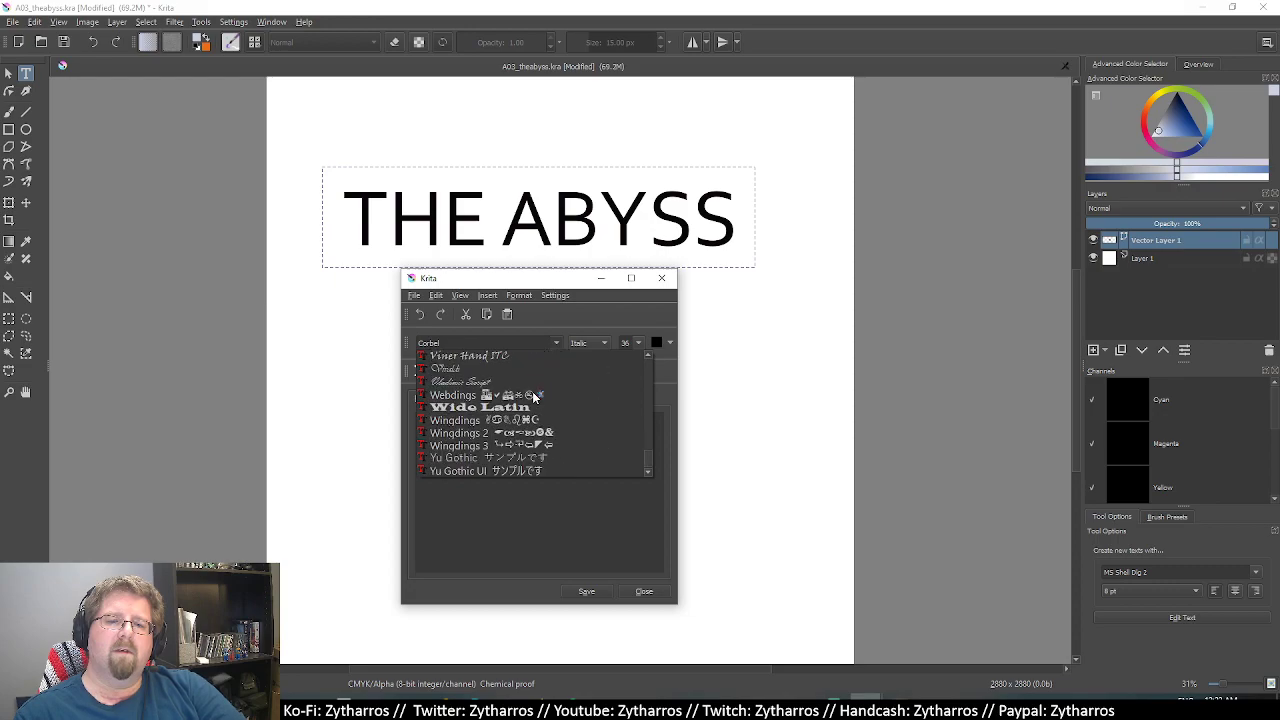
Scroll back up the font list and close the text editor without changing the font.
{"action": "scroll", "coordinate": [533, 397], "scroll_direction": "up", "scroll_amount": 5}
{"action": "scroll", "coordinate": [533, 397], "scroll_direction": "up", "scroll_amount": 5}
{"action": "scroll", "coordinate": [533, 397], "scroll_direction": "up", "scroll_amount": 5}
{"action": "scroll", "coordinate": [533, 397], "scroll_direction": "up", "scroll_amount": 5}
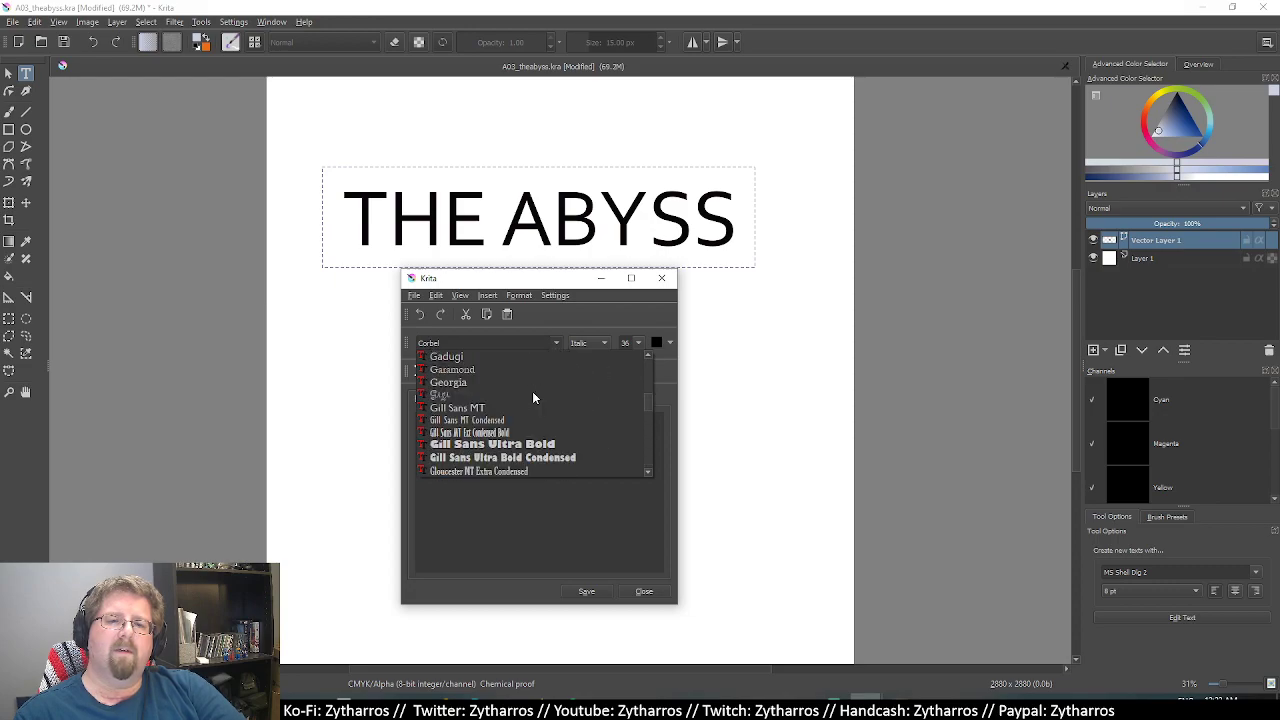
{"action": "scroll", "coordinate": [533, 397], "scroll_direction": "up", "scroll_amount": 5}
{"action": "scroll", "coordinate": [533, 397], "scroll_direction": "up", "scroll_amount": 5}
{"action": "scroll", "coordinate": [533, 397], "scroll_direction": "up", "scroll_amount": 5}
{"action": "scroll", "coordinate": [533, 397], "scroll_direction": "up", "scroll_amount": 2}
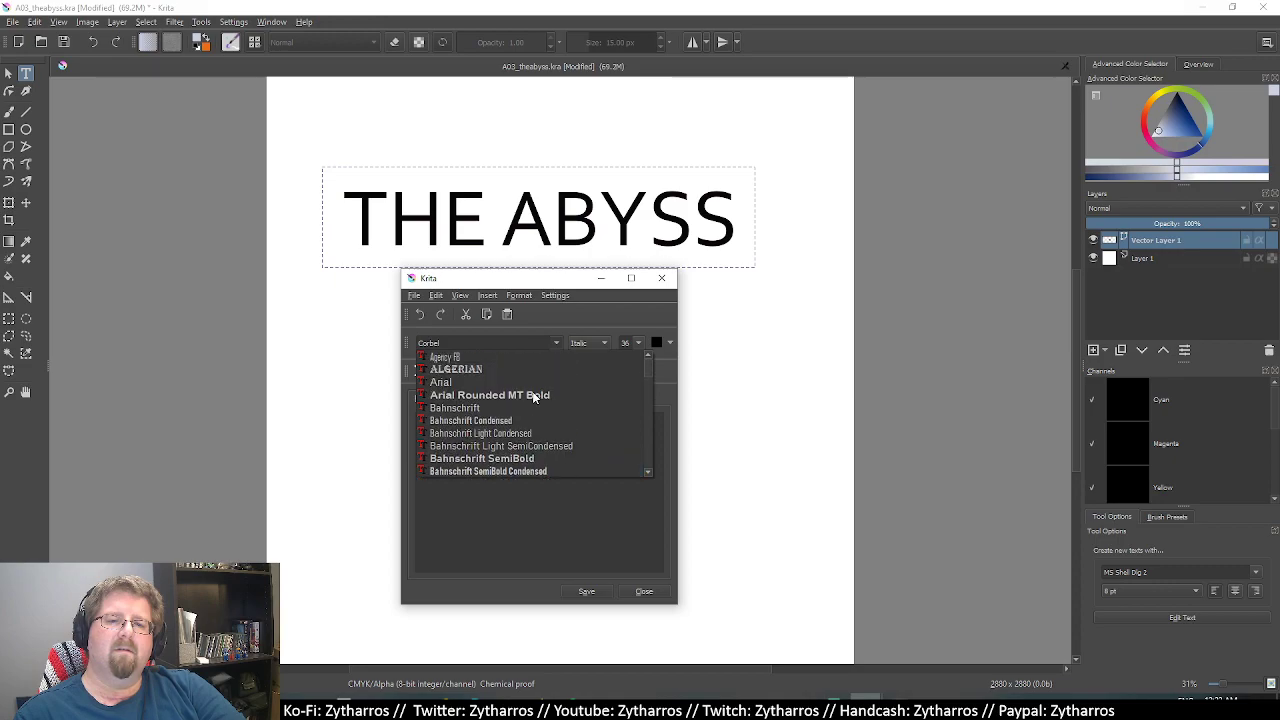
{"action": "left_click", "coordinate": [645, 592]}
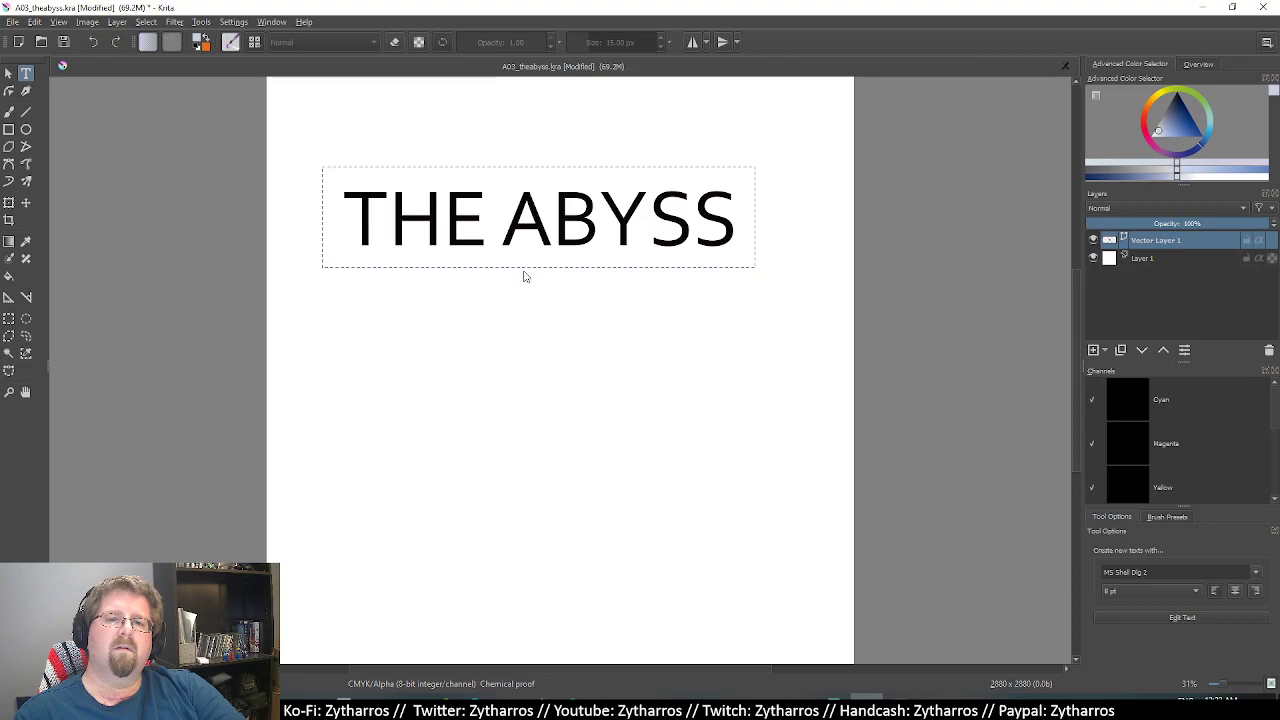
Place a placeholder text shape below the title and close its editor.
{"action": "left_click", "coordinate": [490, 328]}
{"action": "left_click", "coordinate": [687, 176]}
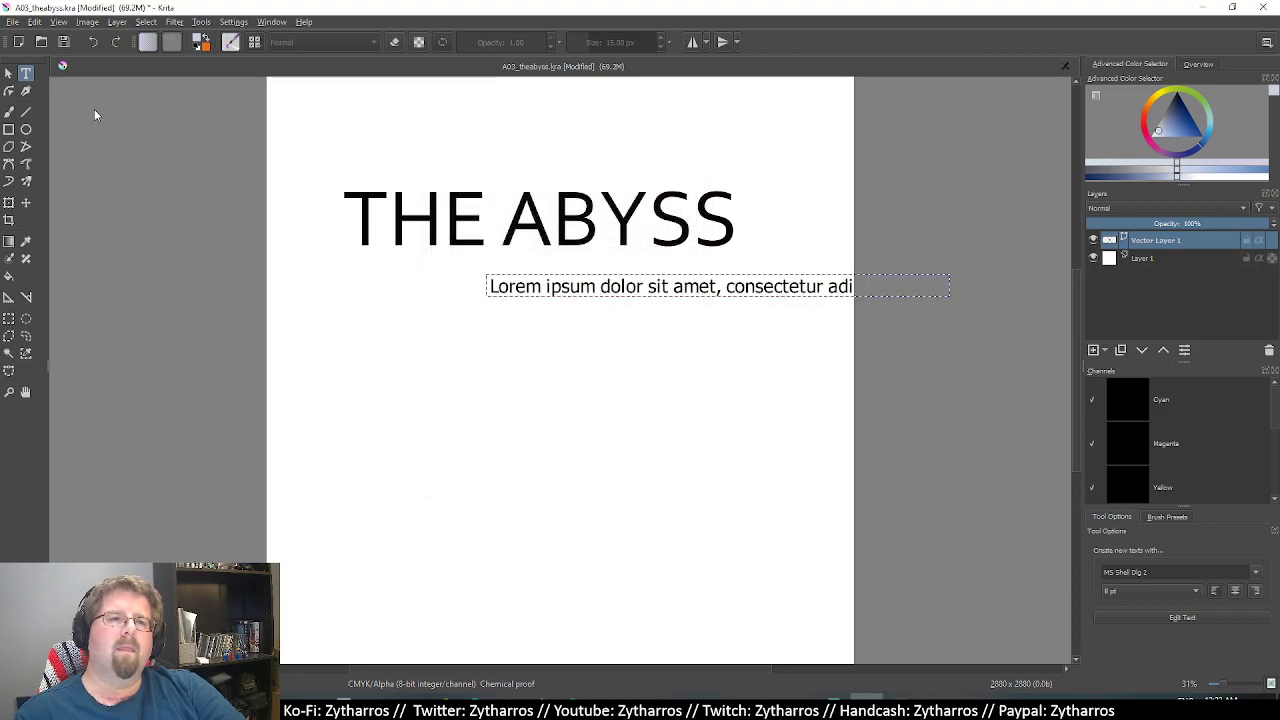
{"action": "right_click", "coordinate": [721, 294]}
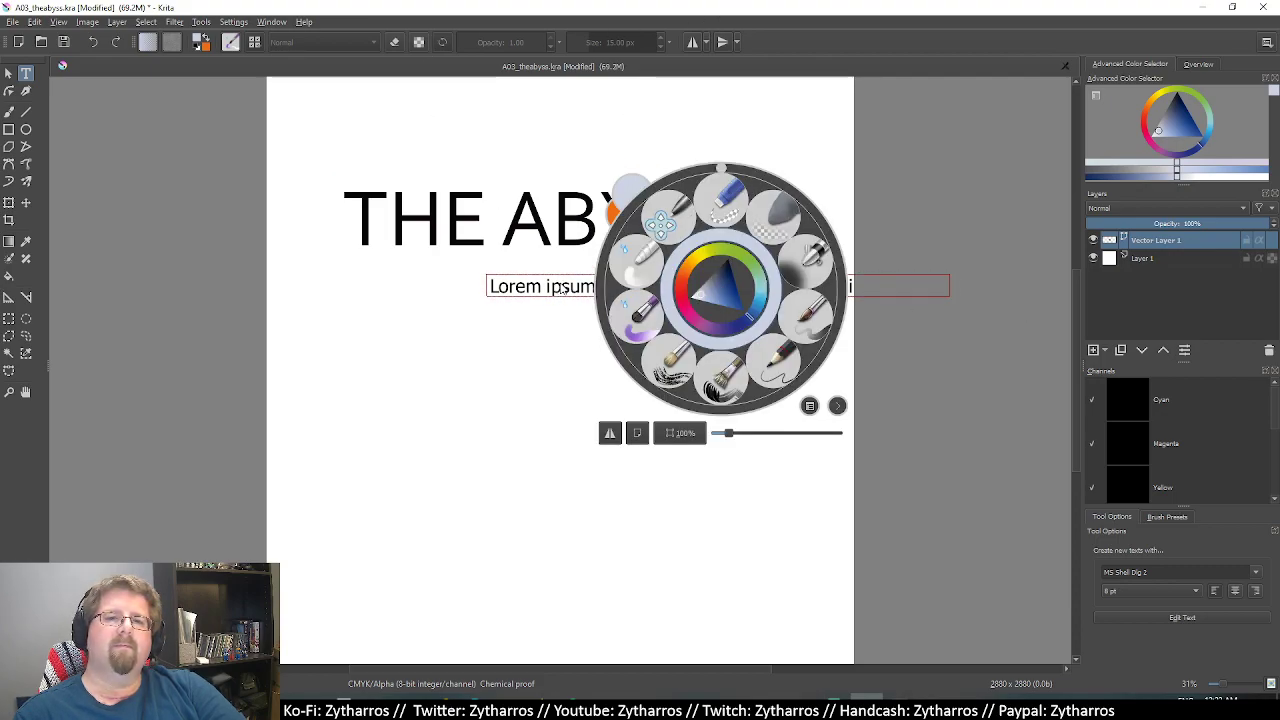
{"action": "left_click", "coordinate": [563, 289]}
{"action": "left_click", "coordinate": [34, 22]}
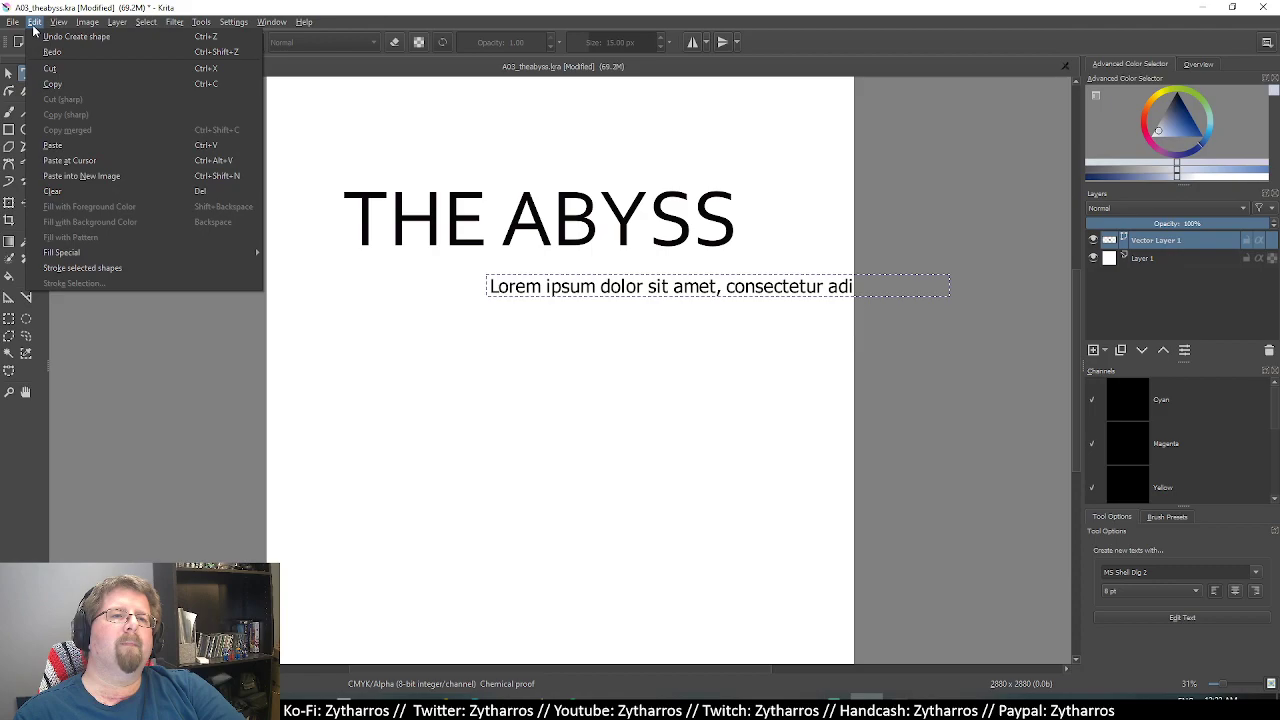
{"action": "left_click", "coordinate": [457, 208]}
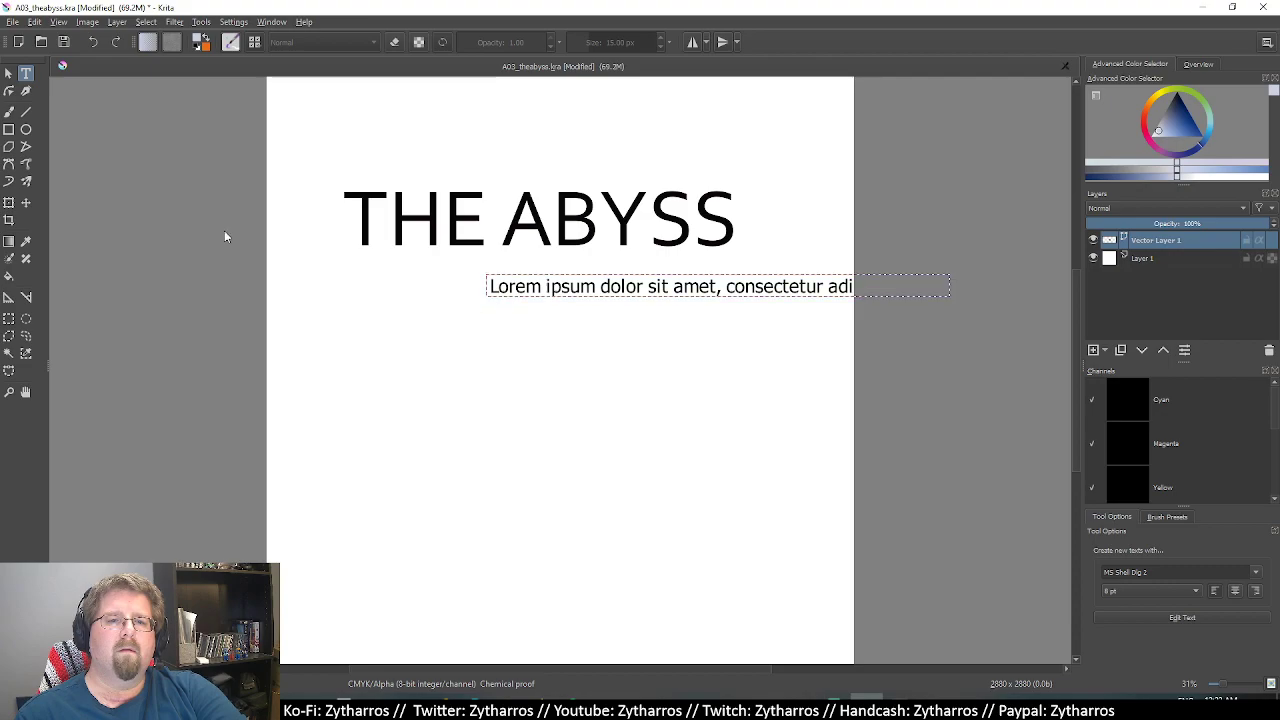
Delete the Lorem ipsum placeholder and move THE ABYSS title to the lower canvas.
{"action": "left_click", "coordinate": [9, 77]}
{"action": "key", "text": "Delete"}
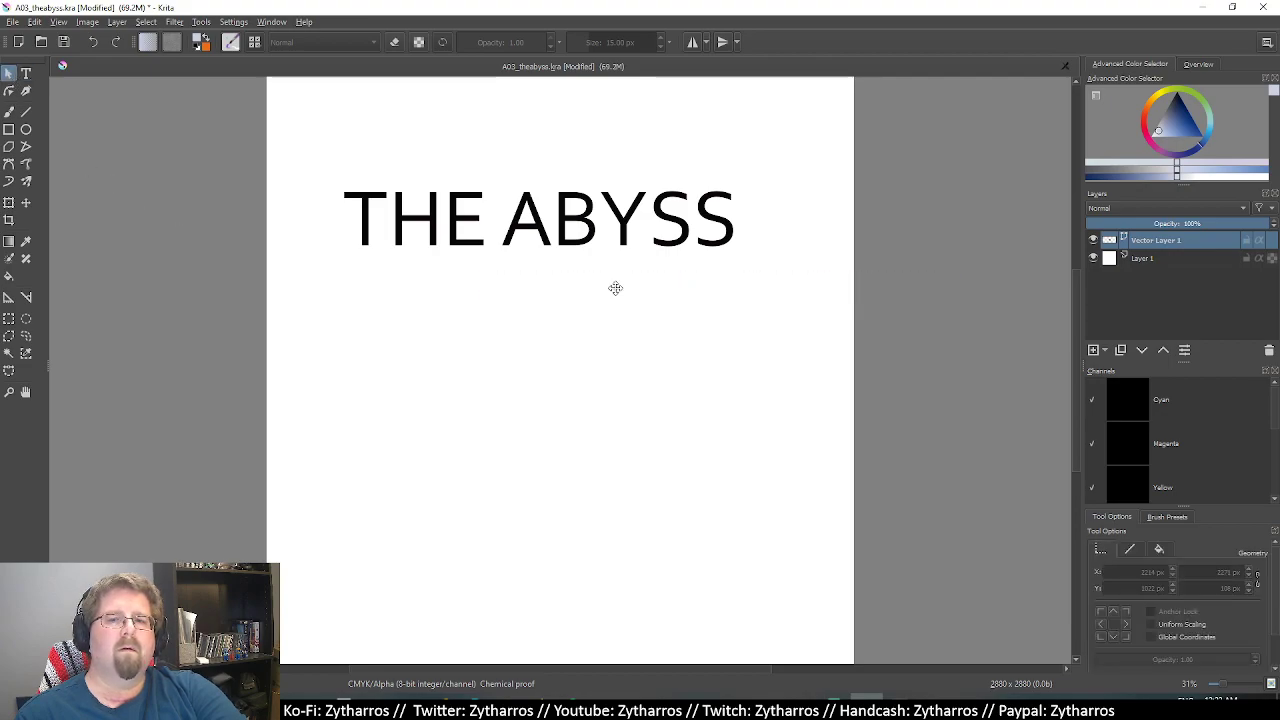
{"action": "left_click", "coordinate": [531, 214]}
{"action": "mouse_move", "coordinate": [531, 212]}
{"action": "left_mouse_down"}
{"action": "mouse_move", "coordinate": [531, 435]}
{"action": "mouse_move", "coordinate": [496, 544]}
{"action": "left_mouse_up"}
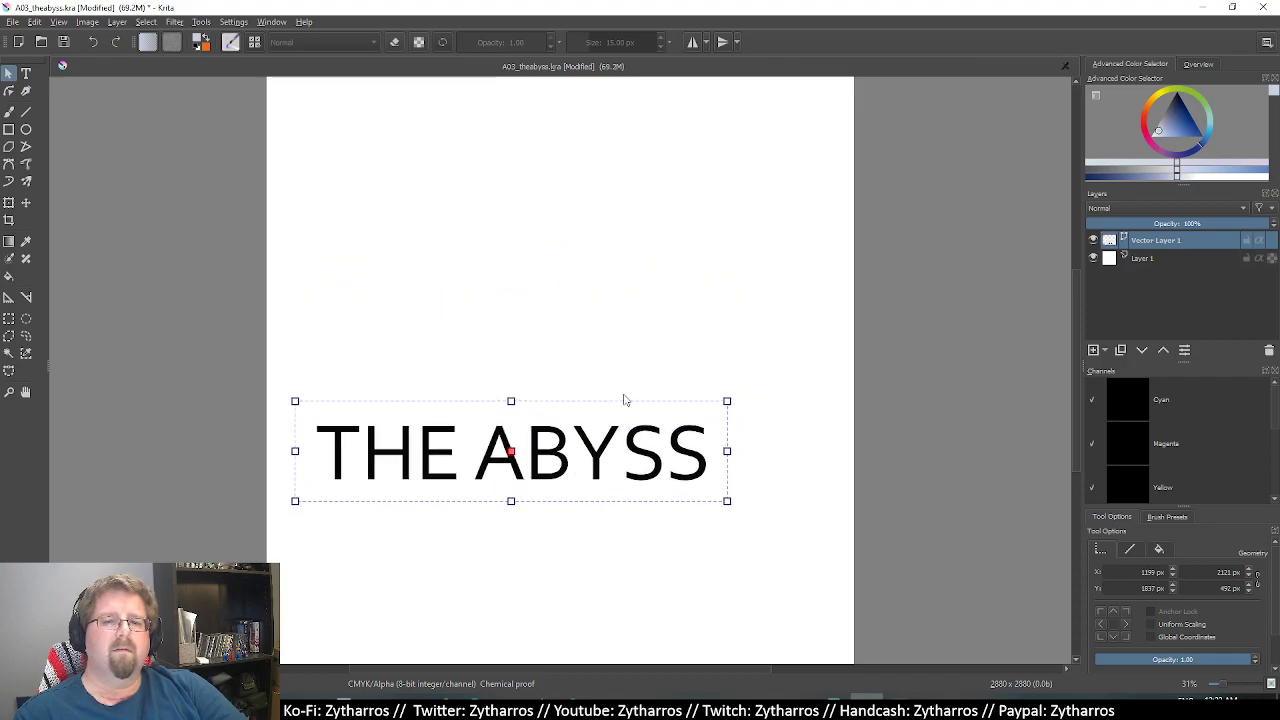
Delete the title, quit Krita and save the destinationspace document.
{"action": "key", "text": "Delete"}
{"action": "left_click", "coordinate": [1262, 7]}
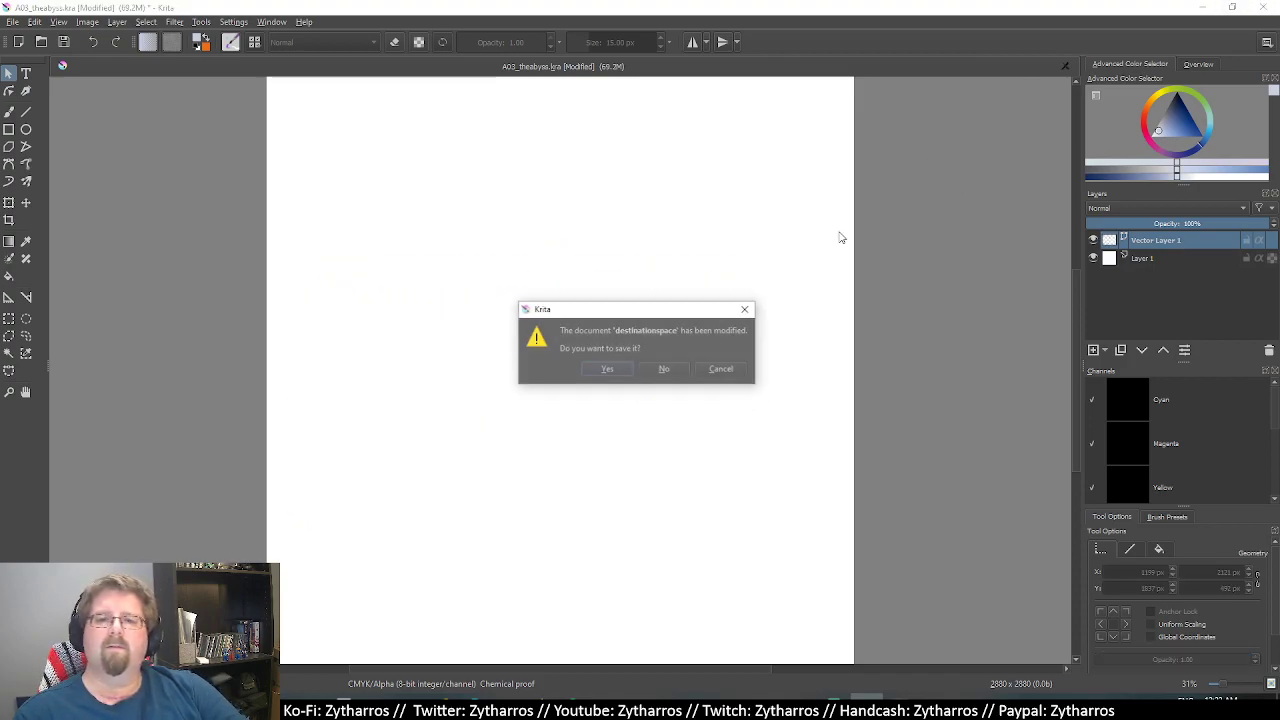
{"action": "left_click", "coordinate": [606, 370]}
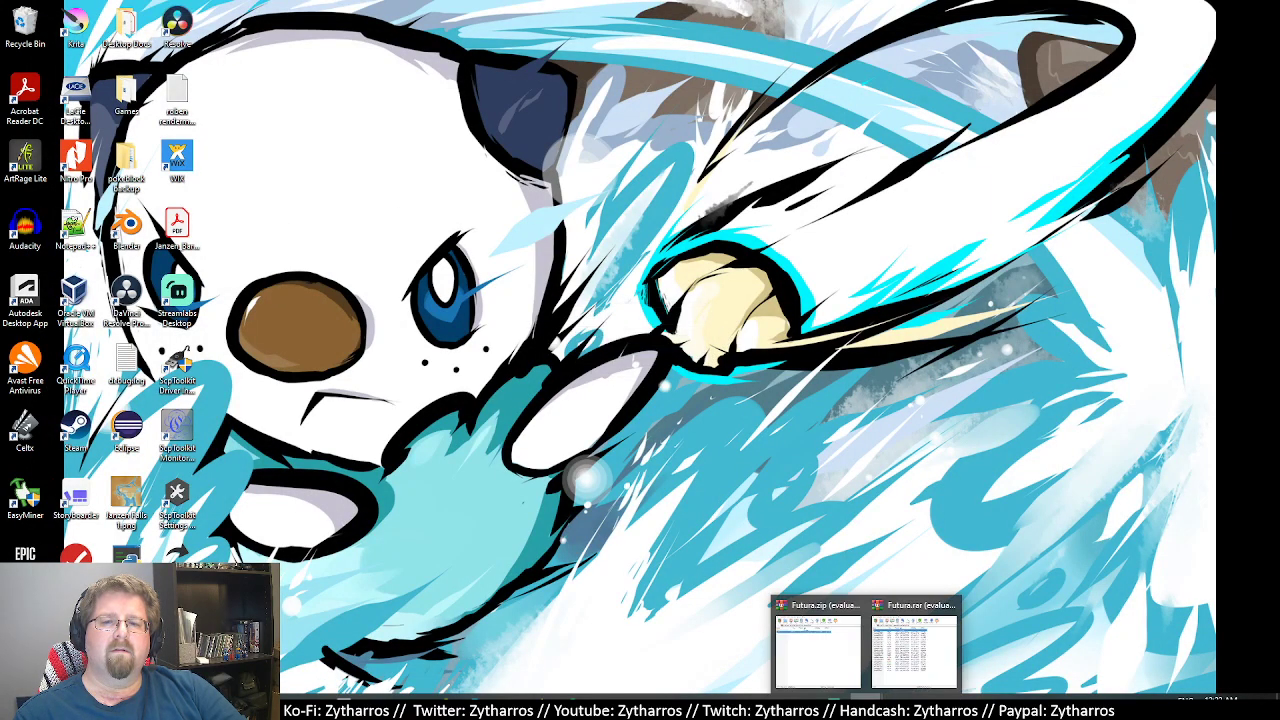
Close both Futura archive windows and relaunch Krita from the desktop icon.
{"action": "left_click", "coordinate": [855, 605]}
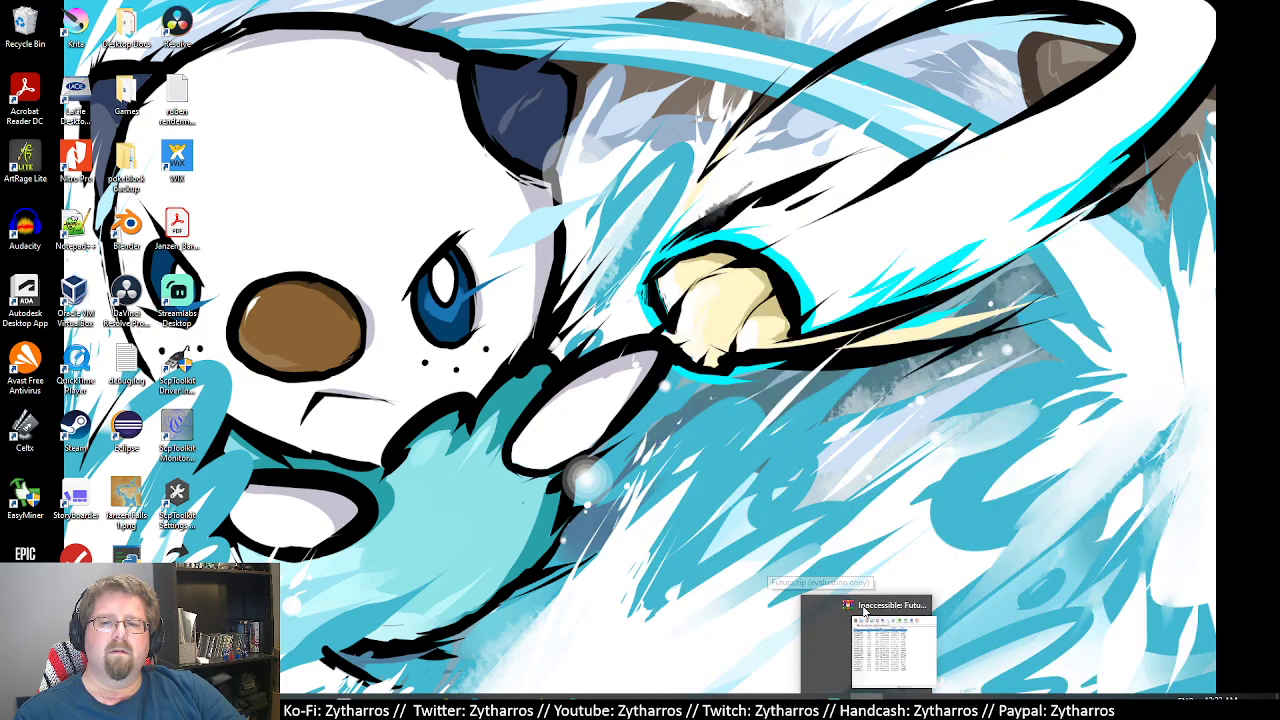
{"action": "left_click", "coordinate": [903, 608]}
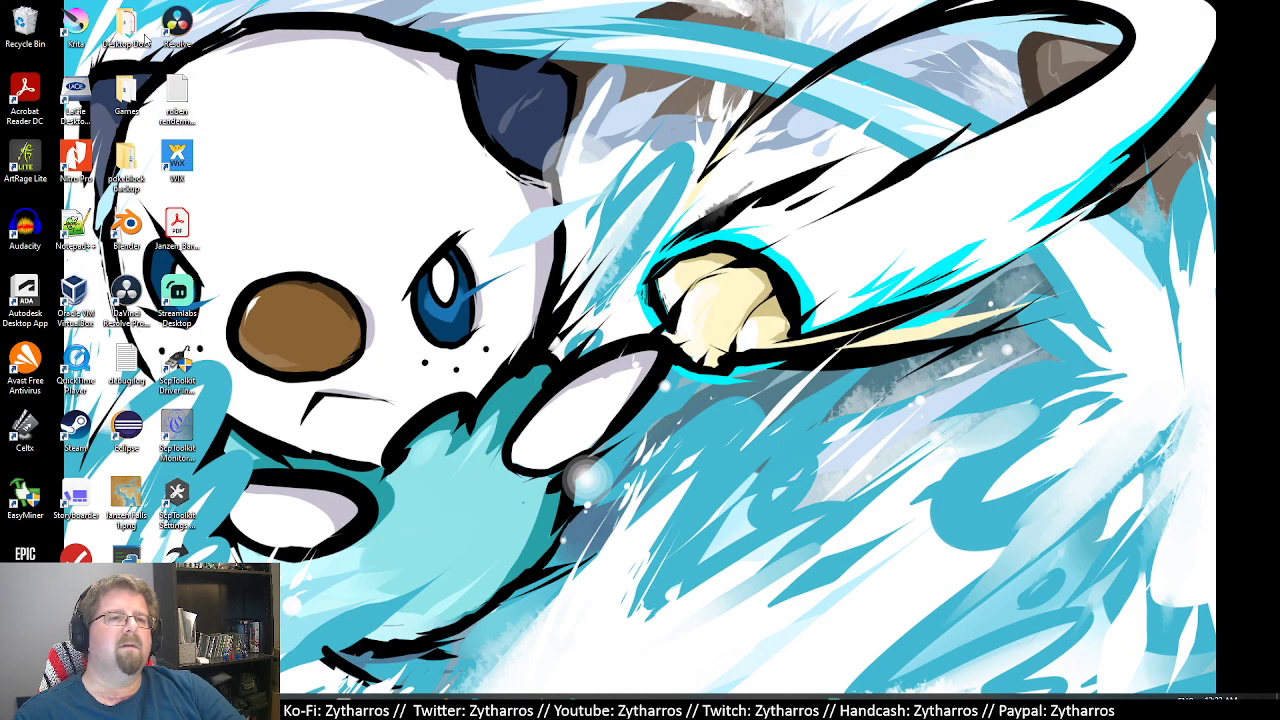
{"action": "double_click", "coordinate": [75, 20]}
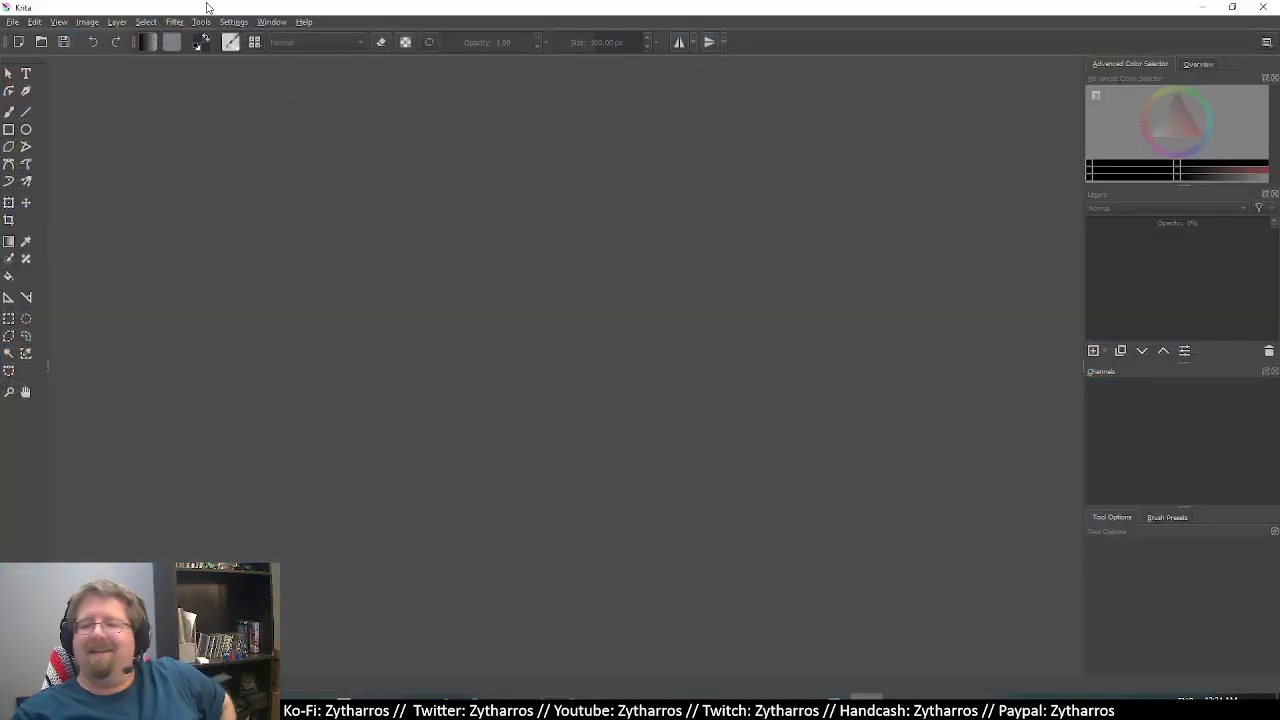
Open A03_theabyss.kra from Album Covers and reselect Vector Layer 1 after trying Layer 1.
{"action": "left_click", "coordinate": [15, 22]}
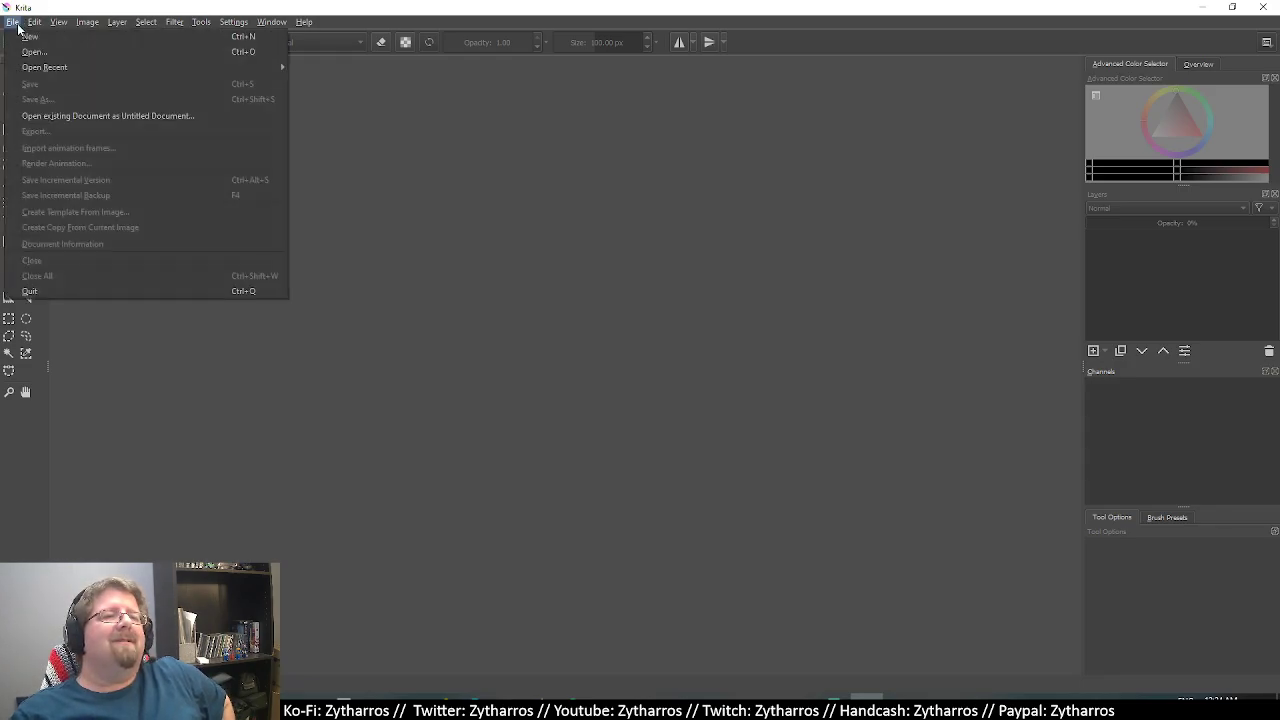
{"action": "left_click", "coordinate": [30, 48]}
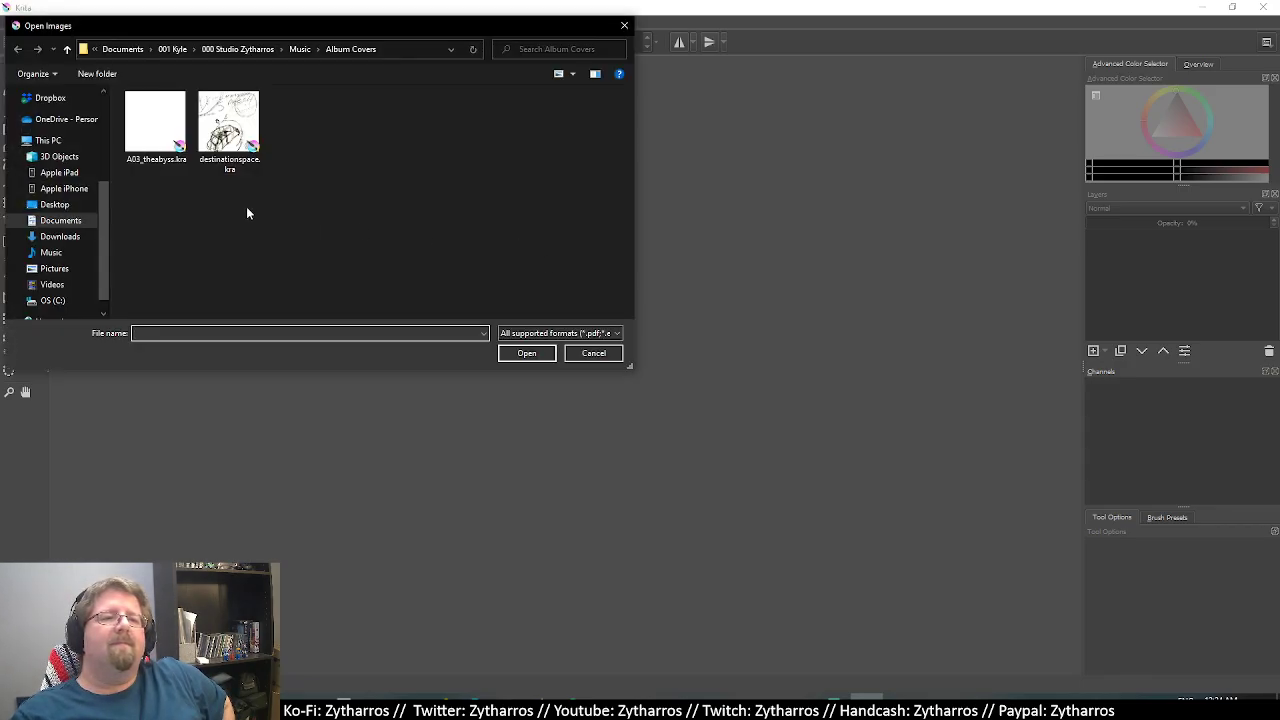
{"action": "double_click", "coordinate": [155, 122]}
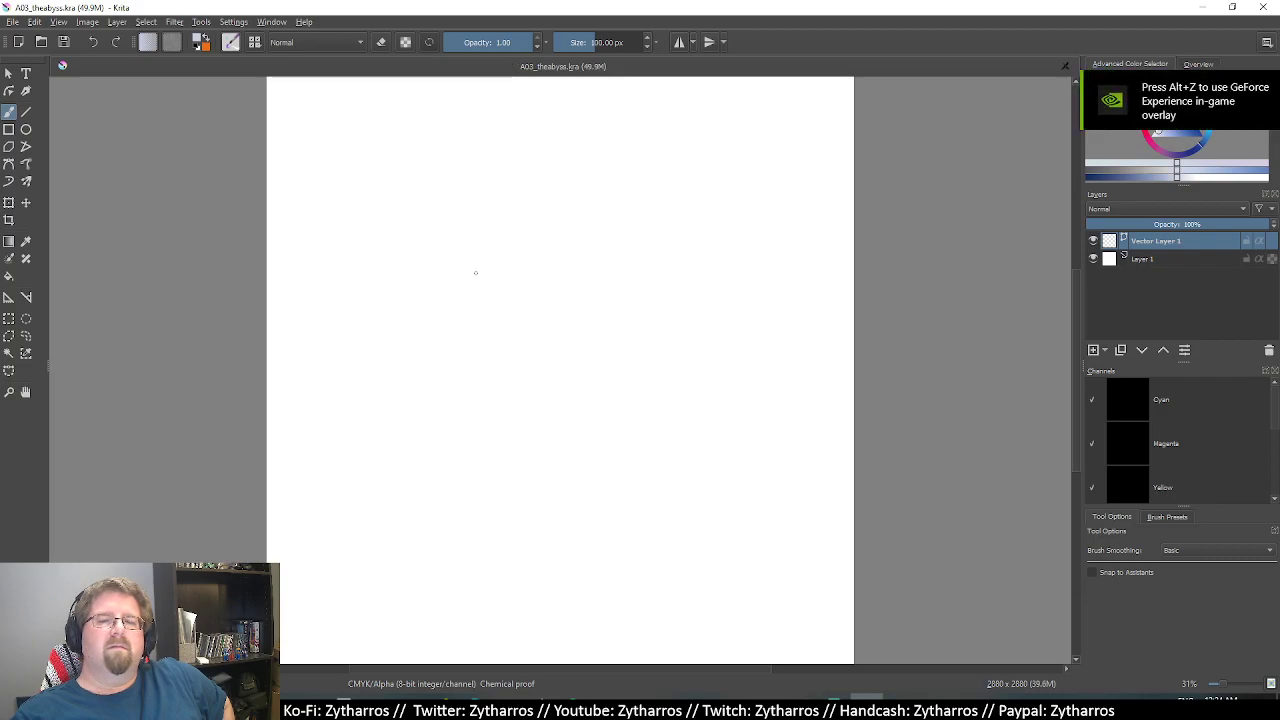
{"action": "left_click", "coordinate": [336, 284]}
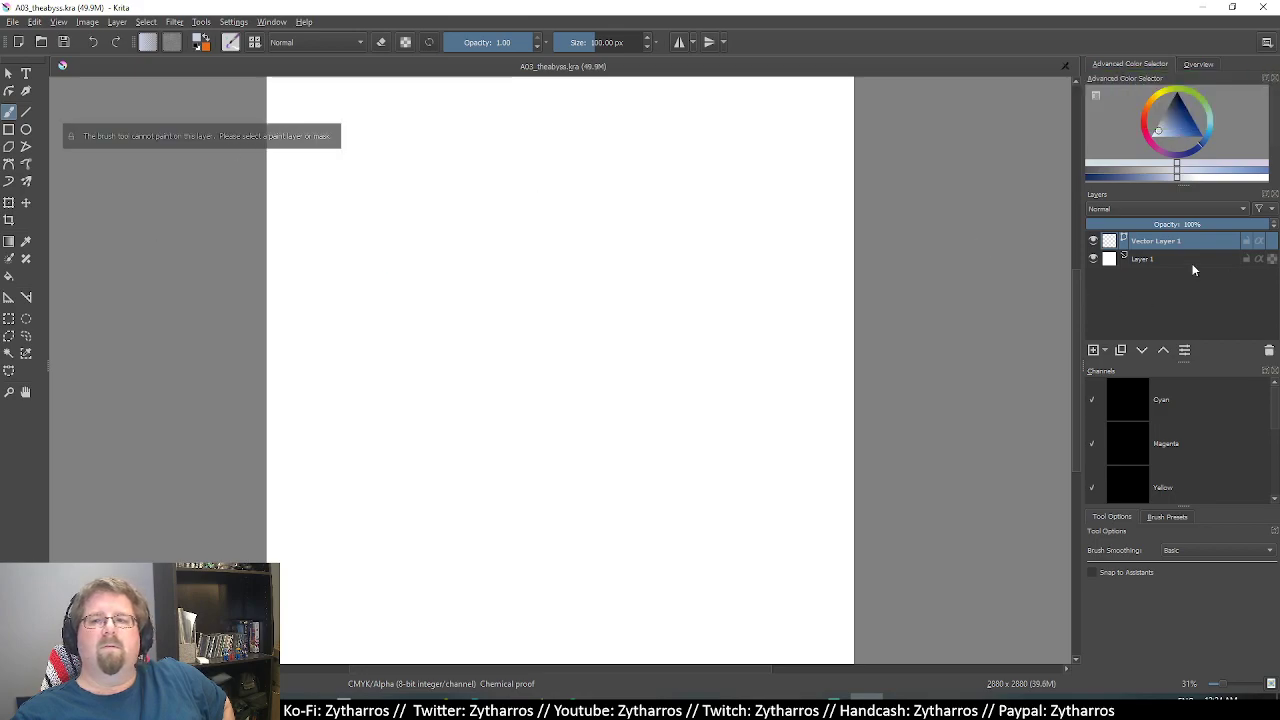
{"action": "left_click", "coordinate": [1153, 262]}
{"action": "left_click", "coordinate": [1160, 239]}
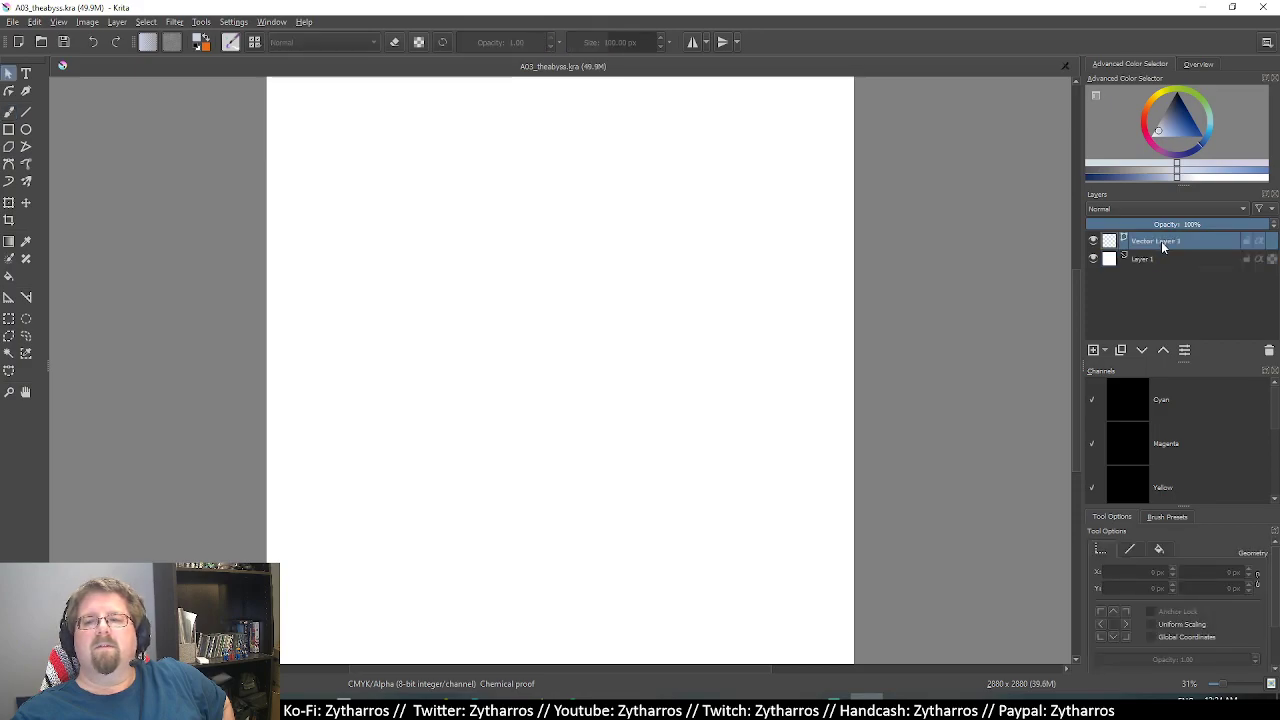
Draw a text box across the middle of the canvas and glance through the font list.
{"action": "left_click", "coordinate": [27, 74]}
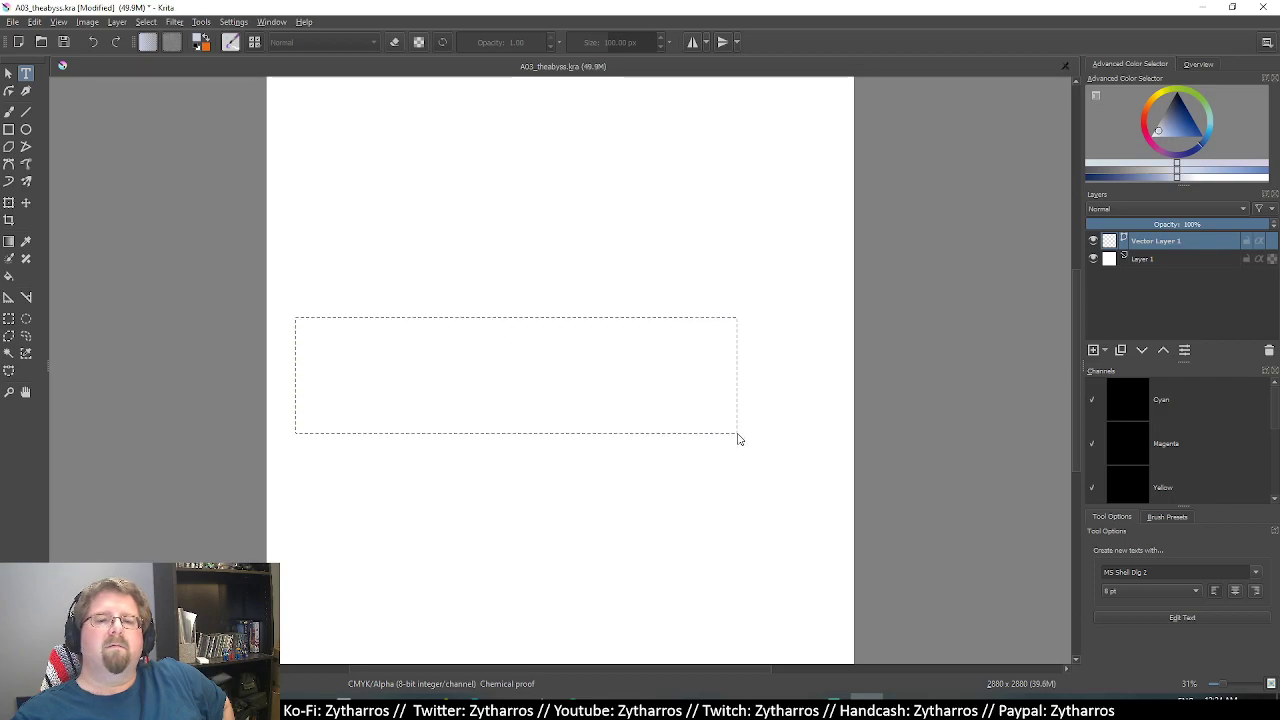
{"action": "left_click_drag", "start_coordinate": [615, 406], "coordinate": [738, 434]}
{"action": "left_click", "coordinate": [586, 242]}
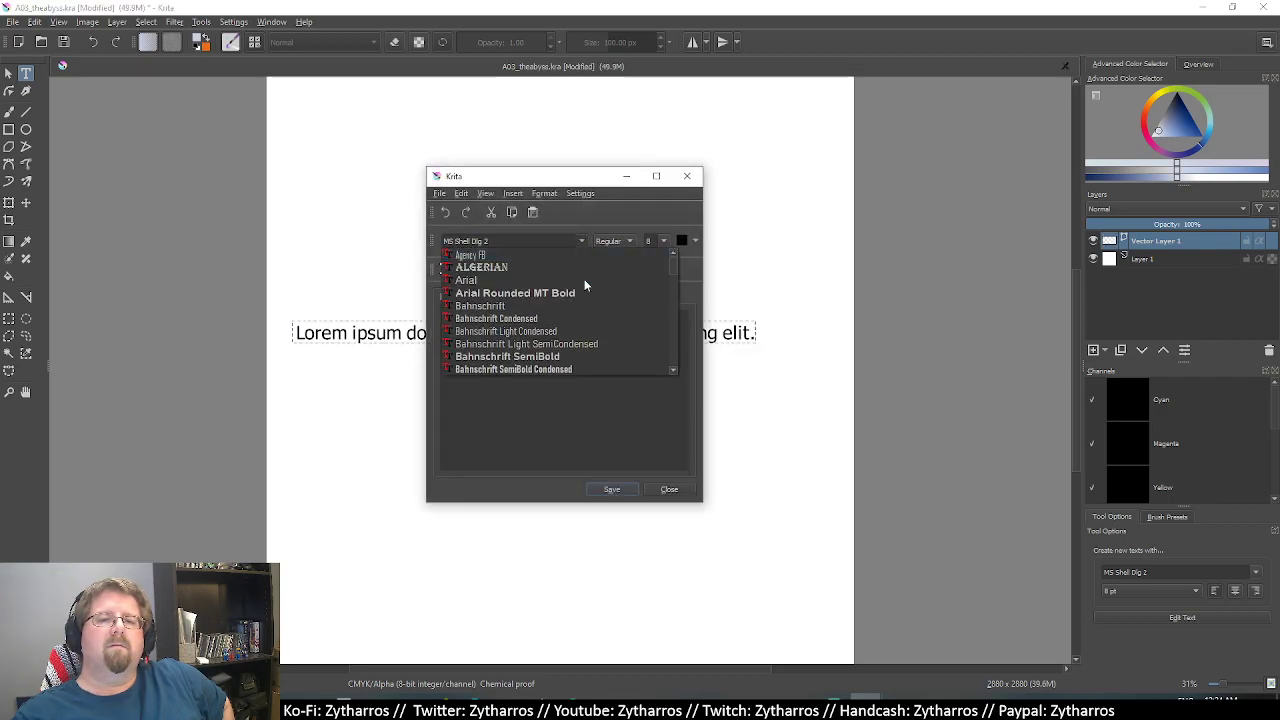
{"action": "scroll", "coordinate": [581, 298], "scroll_direction": "down", "scroll_amount": 3}
{"action": "scroll", "coordinate": [581, 298], "scroll_direction": "down", "scroll_amount": 3}
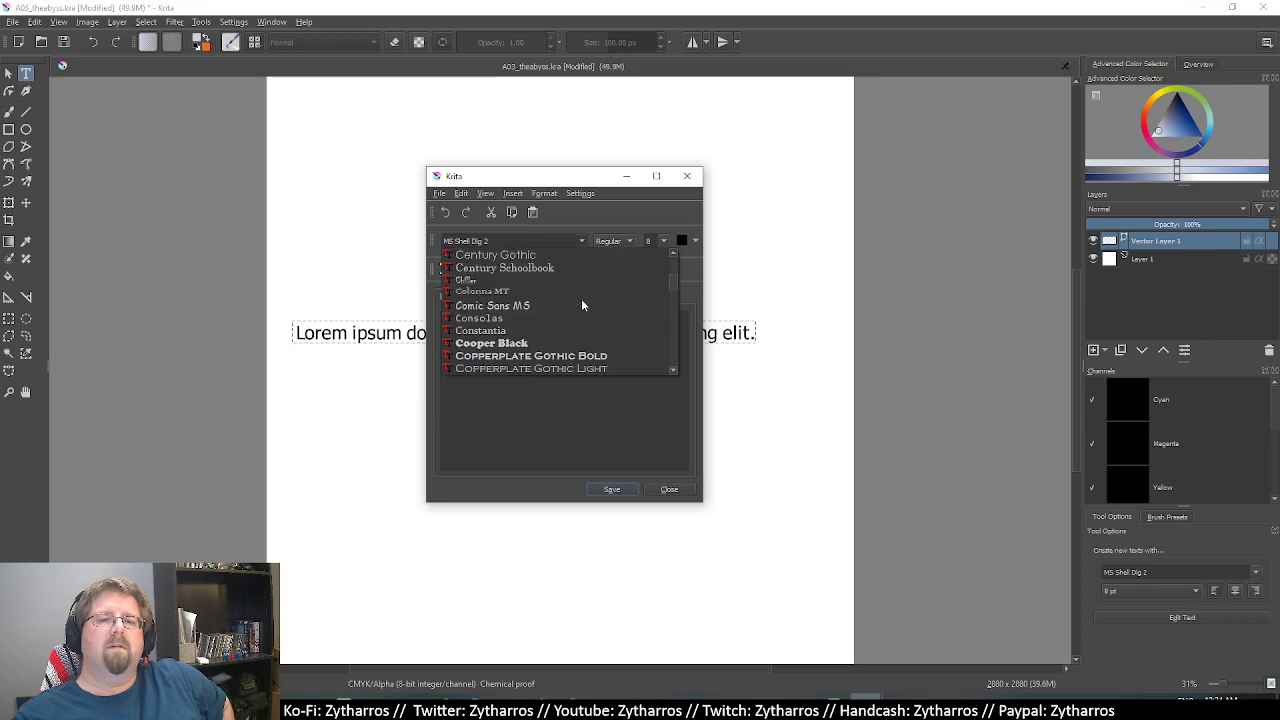
{"action": "left_click", "coordinate": [586, 241]}
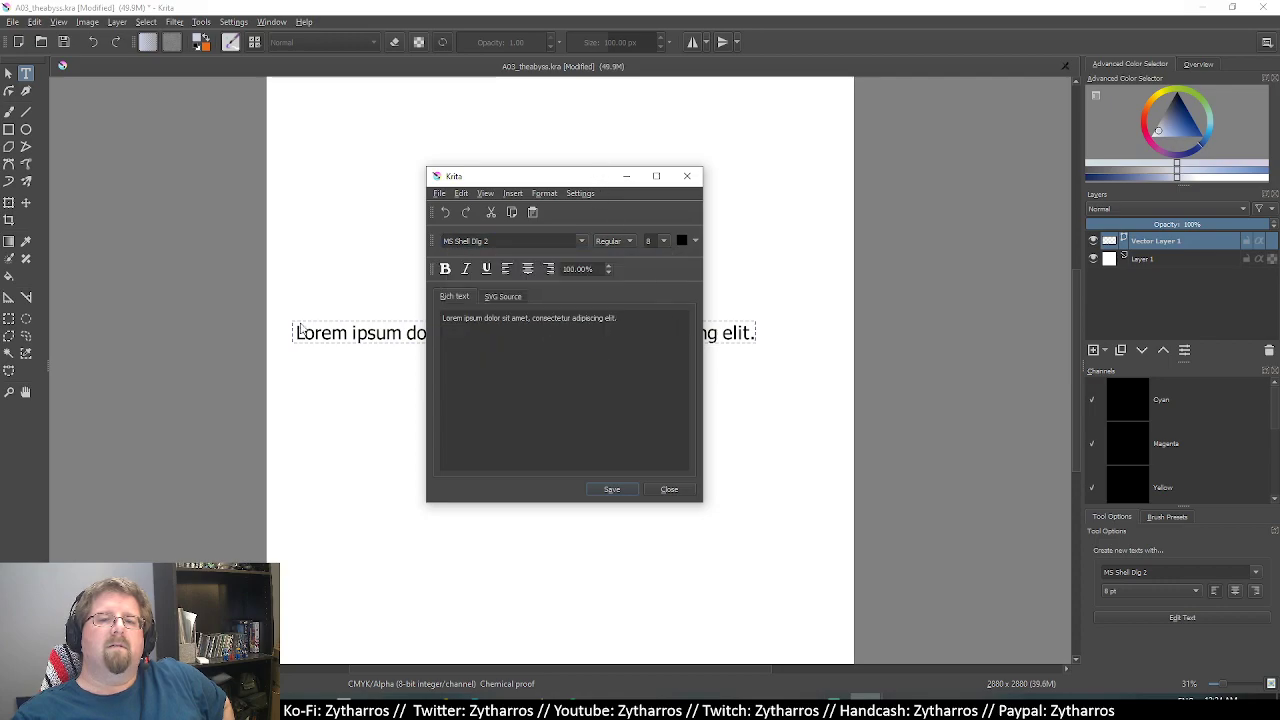
Replace the Lorem ipsum sentence with THE ABYSS and apply it to the canvas.
{"action": "left_click_drag", "start_coordinate": [646, 316], "coordinate": [442, 318]}
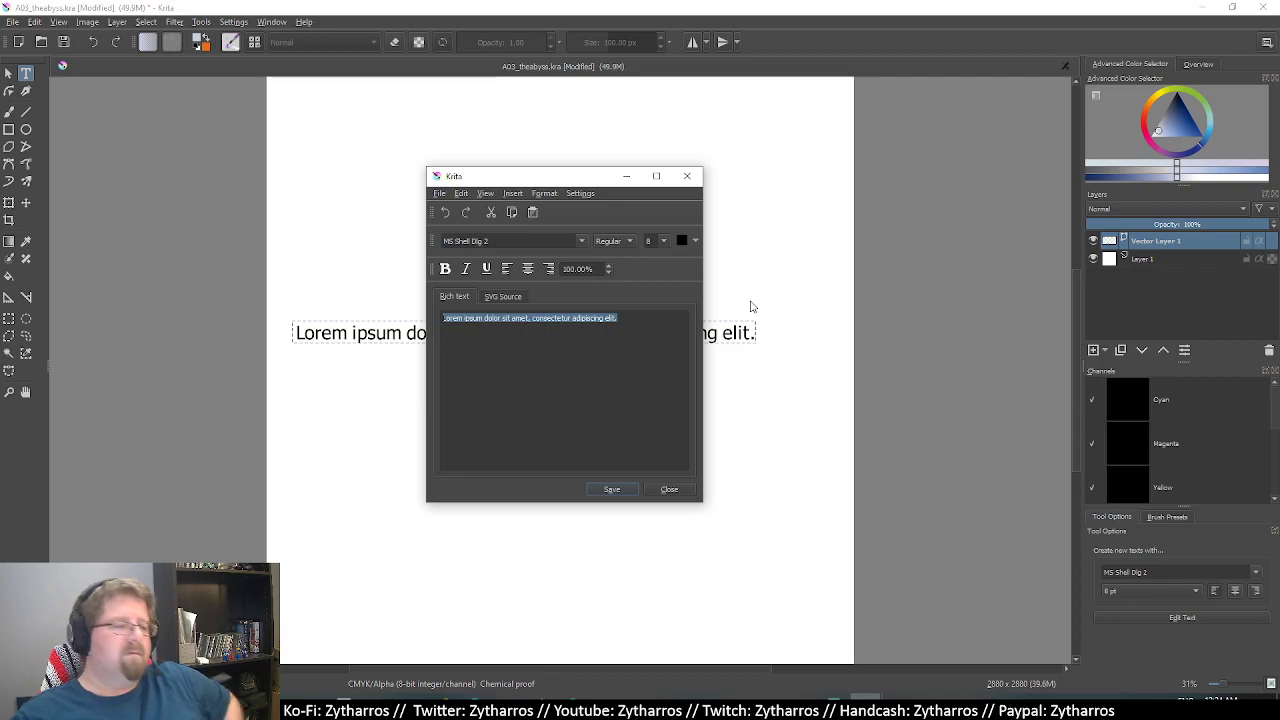
{"action": "type", "text": "The"}
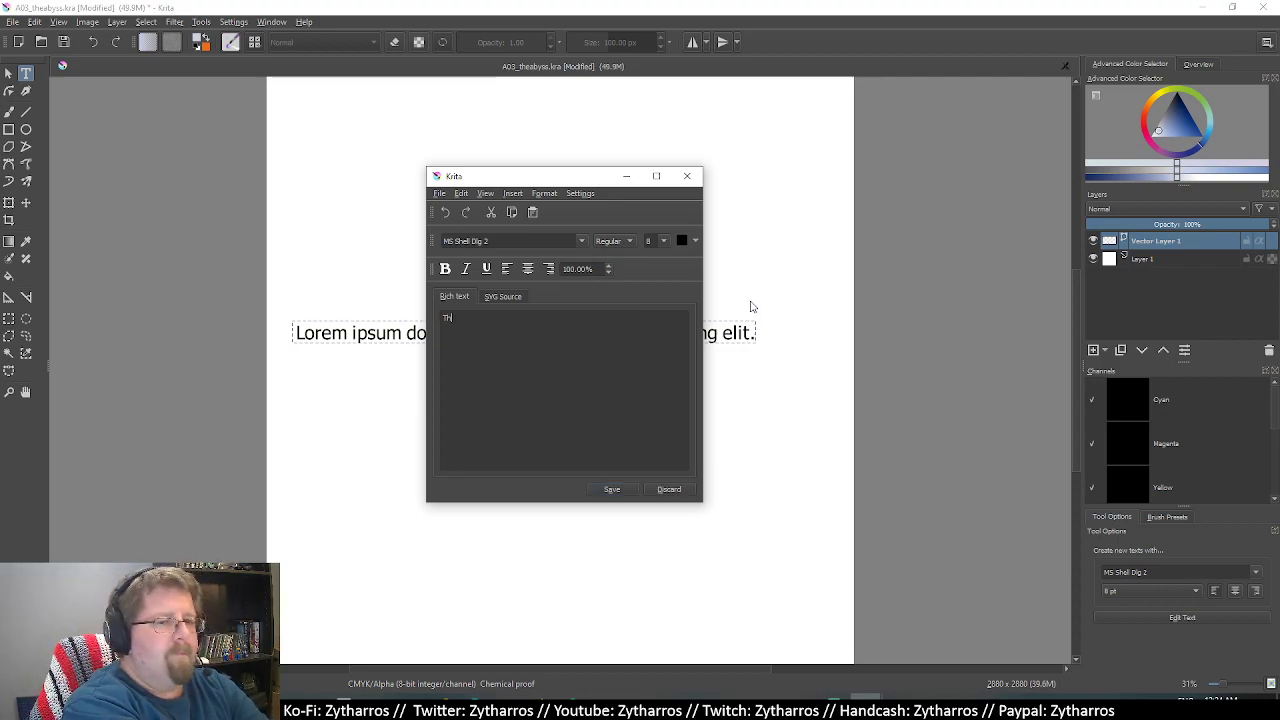
{"action": "key", "text": "BackSpace"}
{"action": "key", "text": "BackSpace"}
{"action": "key", "text": "BackSpace"}
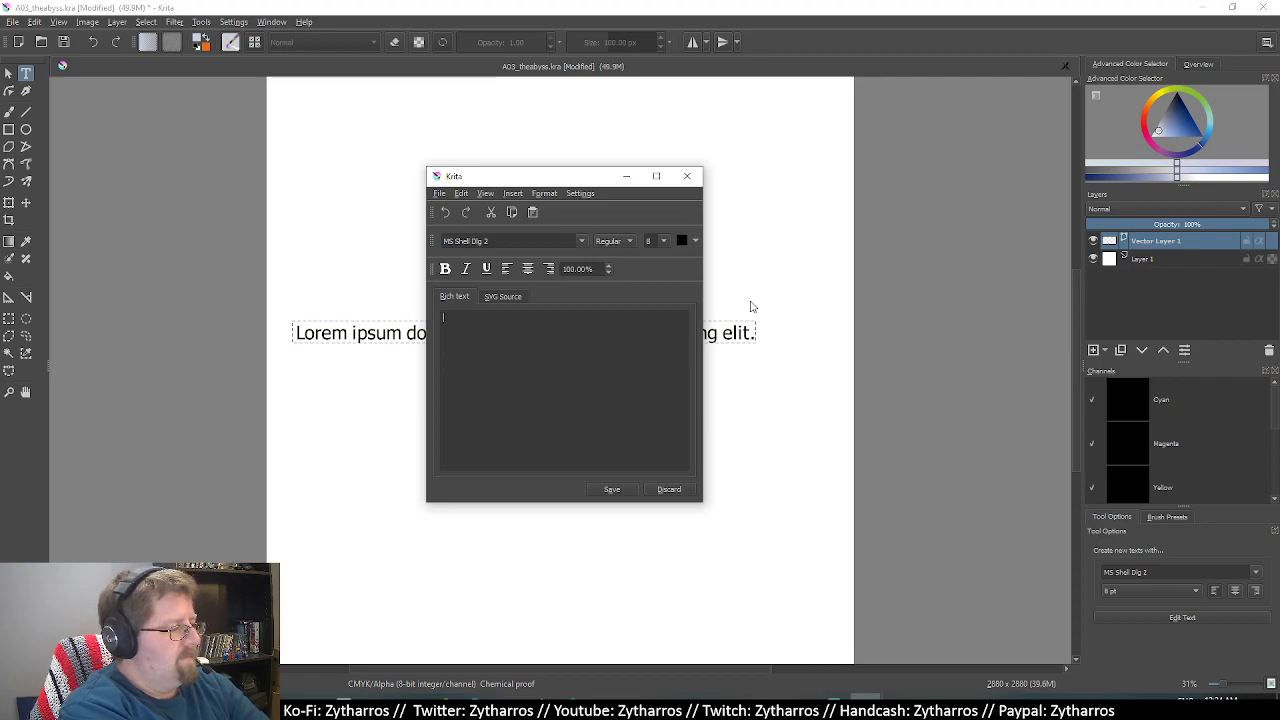
{"action": "type", "text": "THE ABYSS"}
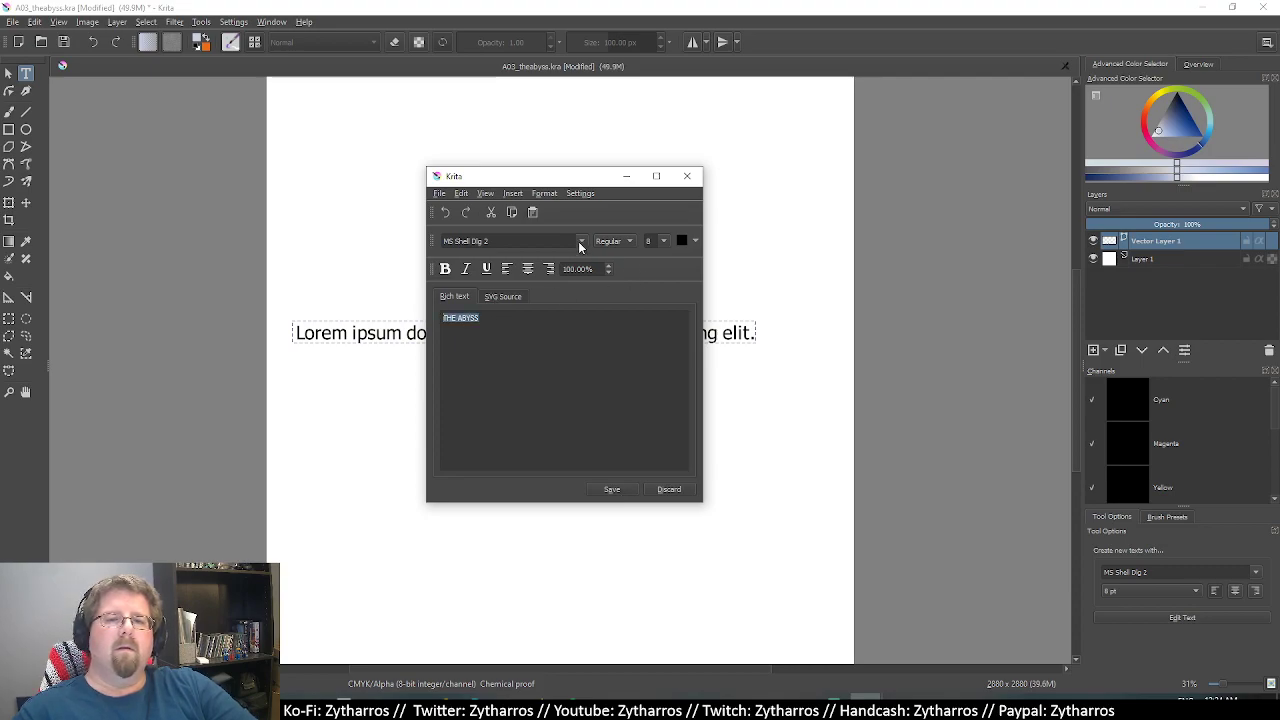
{"action": "left_click", "coordinate": [629, 492]}
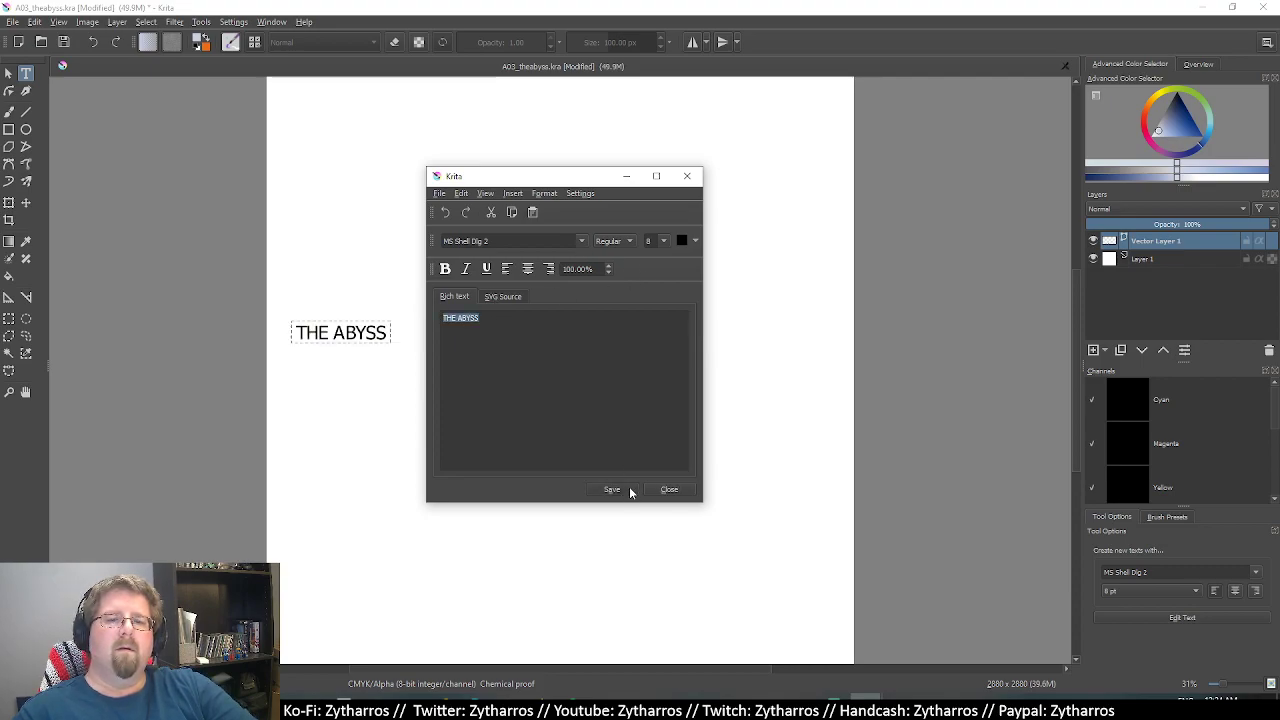
Scroll the font list and choose Futura PT Book for the title.
{"action": "left_click", "coordinate": [581, 242]}
{"action": "scroll", "coordinate": [580, 258], "scroll_direction": "up", "scroll_amount": 2}
{"action": "scroll", "coordinate": [577, 275], "scroll_direction": "up", "scroll_amount": 3}
{"action": "scroll", "coordinate": [575, 290], "scroll_direction": "up", "scroll_amount": 5}
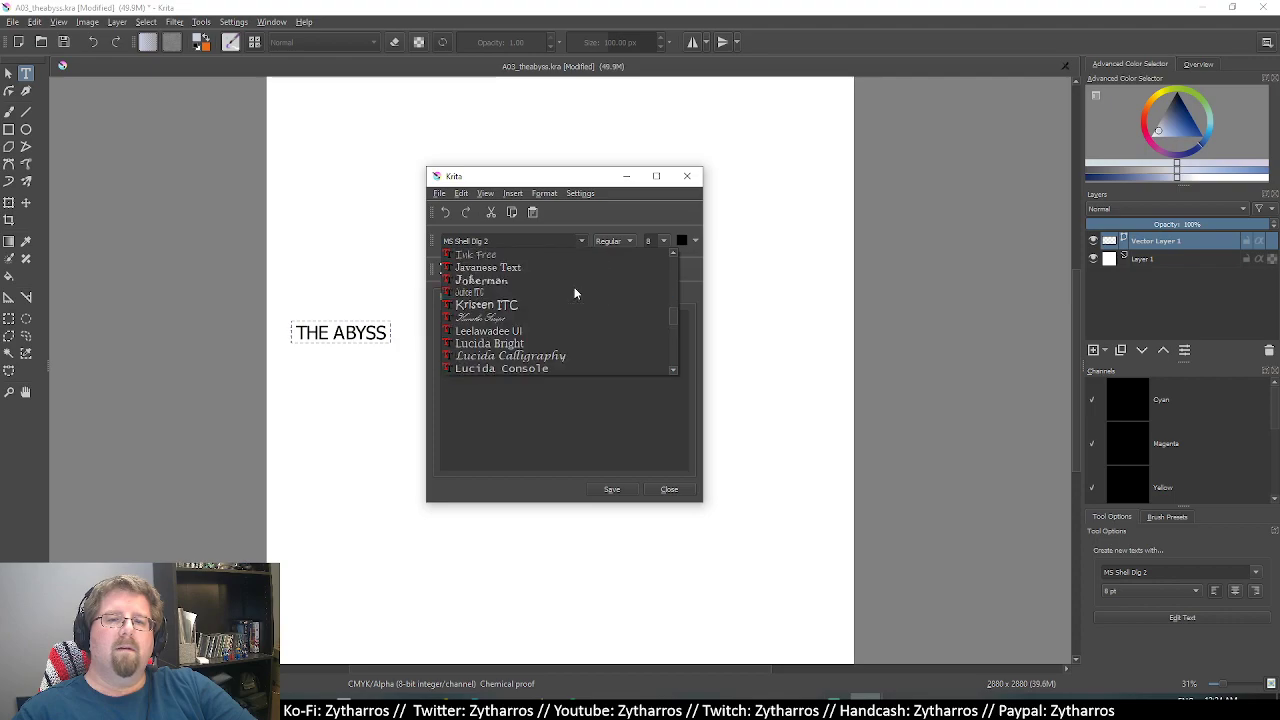
{"action": "scroll", "coordinate": [575, 292], "scroll_direction": "up", "scroll_amount": 5}
{"action": "scroll", "coordinate": [575, 292], "scroll_direction": "up", "scroll_amount": 4}
{"action": "scroll", "coordinate": [575, 292], "scroll_direction": "up", "scroll_amount": 2}
{"action": "scroll", "coordinate": [575, 292], "scroll_direction": "down", "scroll_amount": 1}
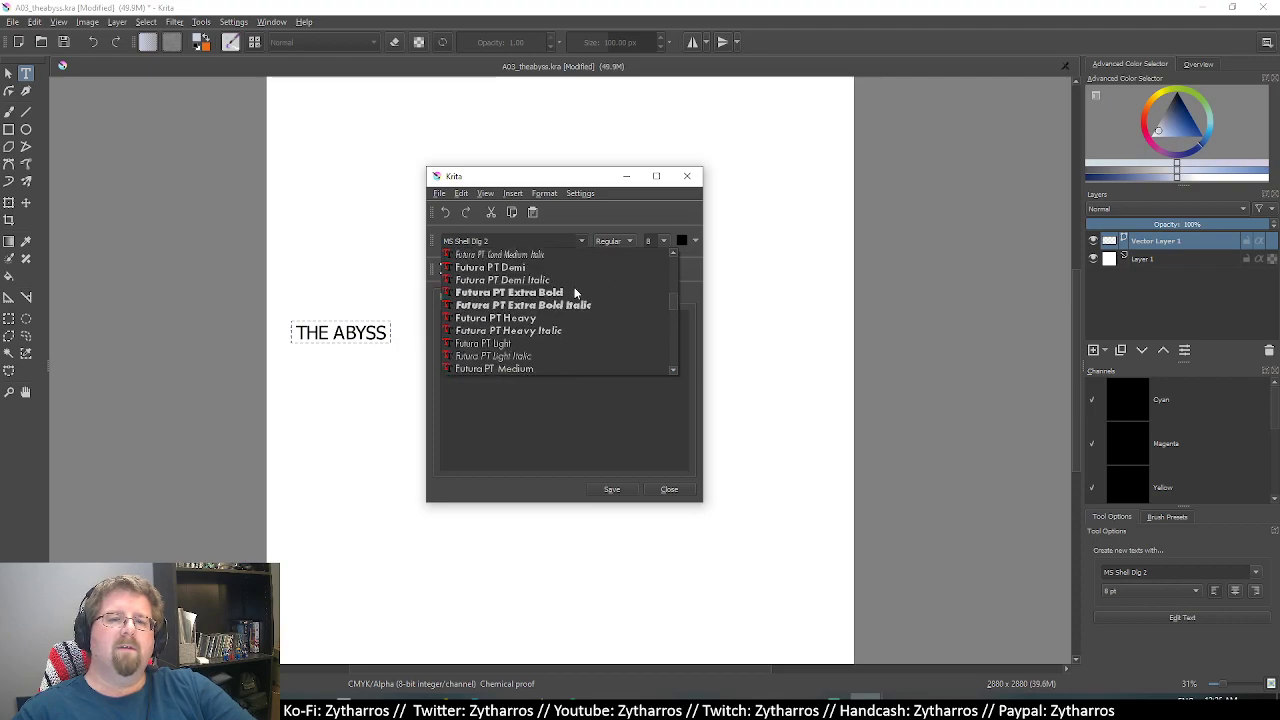
{"action": "scroll", "coordinate": [575, 292], "scroll_direction": "up", "scroll_amount": 2}
{"action": "scroll", "coordinate": [575, 292], "scroll_direction": "up", "scroll_amount": 1}
{"action": "scroll", "coordinate": [575, 292], "scroll_direction": "up", "scroll_amount": 1}
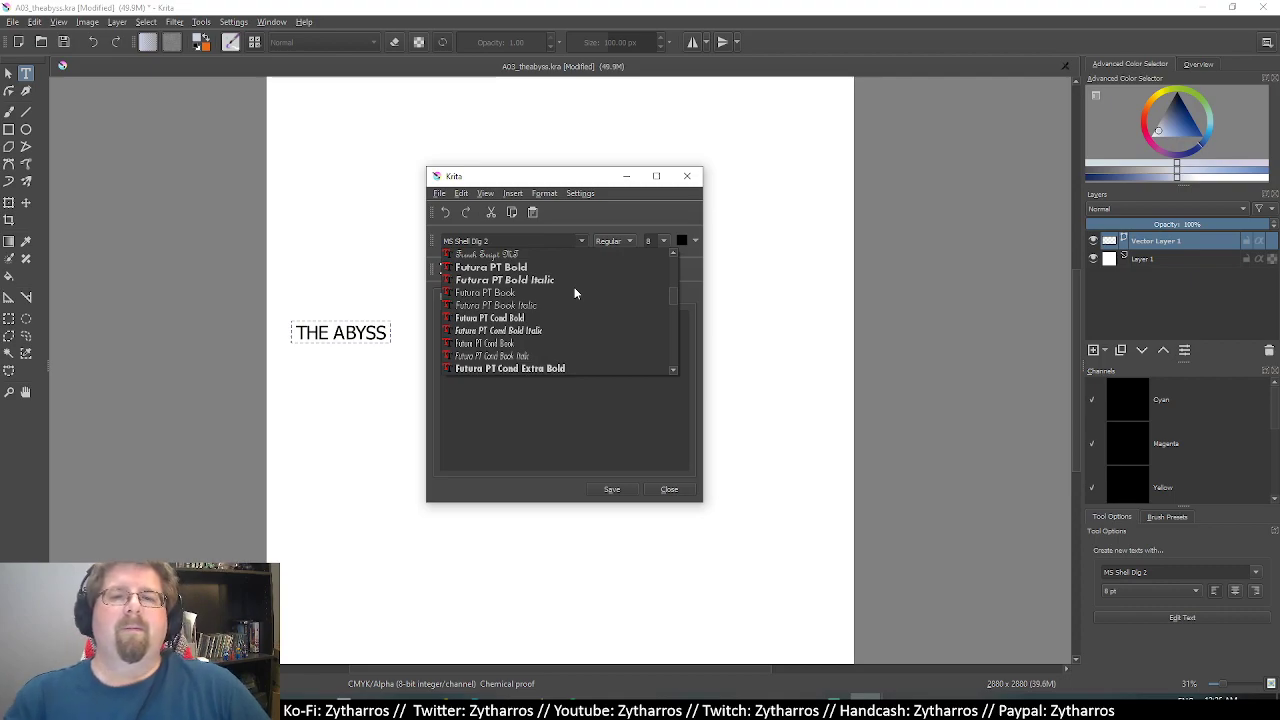
{"action": "scroll", "coordinate": [578, 292], "scroll_direction": "down", "scroll_amount": 2}
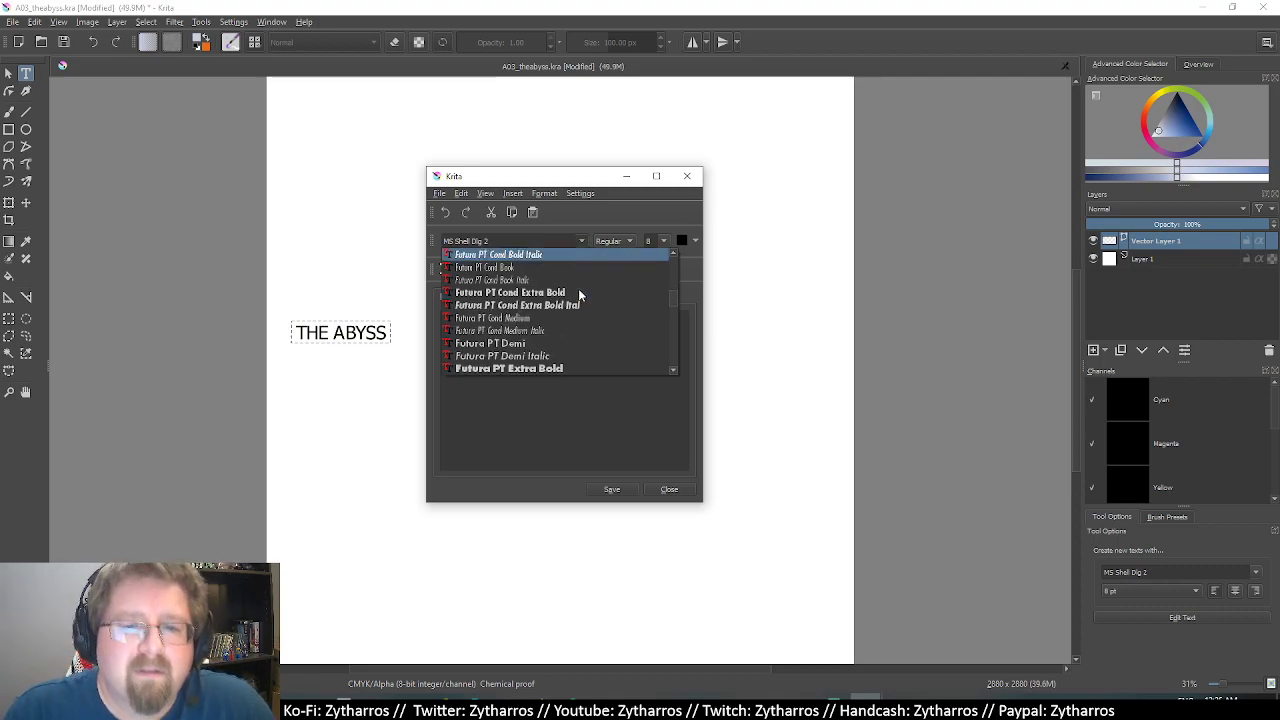
{"action": "scroll", "coordinate": [578, 292], "scroll_direction": "down", "scroll_amount": 2}
{"action": "scroll", "coordinate": [578, 292], "scroll_direction": "down", "scroll_amount": 2}
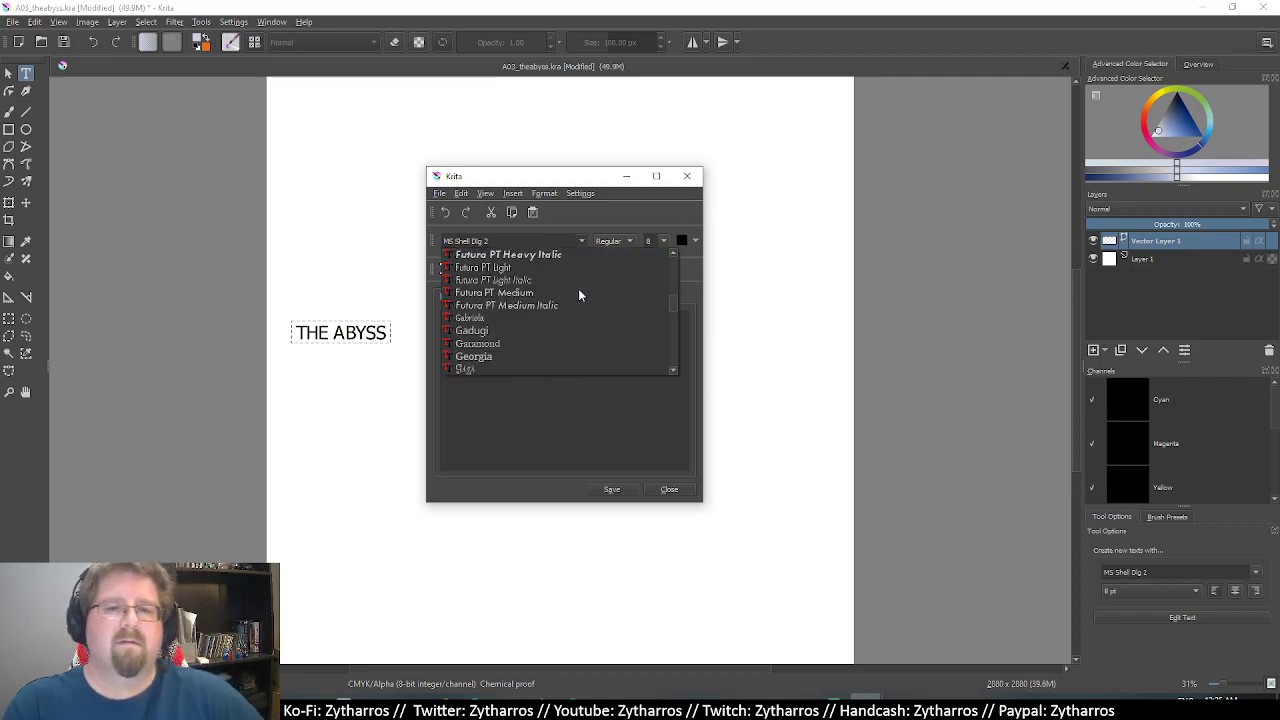
{"action": "scroll", "coordinate": [578, 292], "scroll_direction": "up", "scroll_amount": 1}
{"action": "scroll", "coordinate": [578, 292], "scroll_direction": "up", "scroll_amount": 1}
{"action": "scroll", "coordinate": [578, 292], "scroll_direction": "up", "scroll_amount": 1}
{"action": "scroll", "coordinate": [580, 292], "scroll_direction": "up", "scroll_amount": 1}
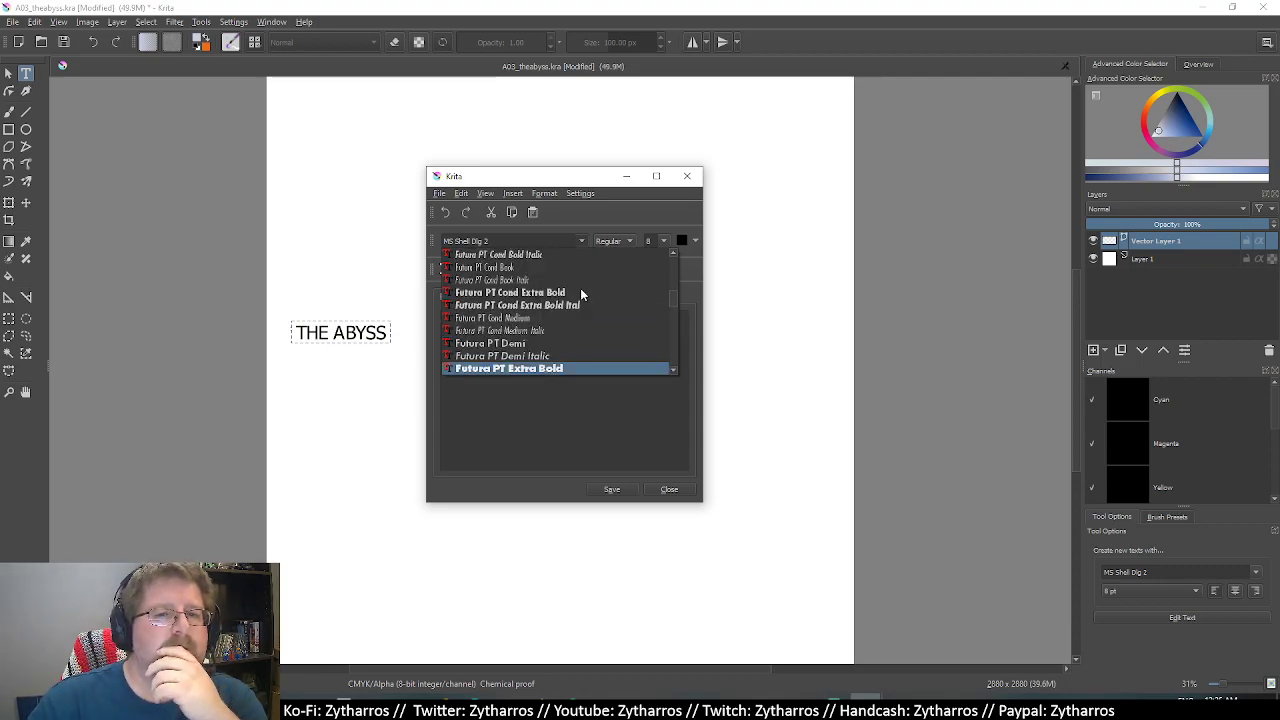
{"action": "scroll", "coordinate": [580, 292], "scroll_direction": "up", "scroll_amount": 1}
{"action": "scroll", "coordinate": [580, 292], "scroll_direction": "up", "scroll_amount": 1}
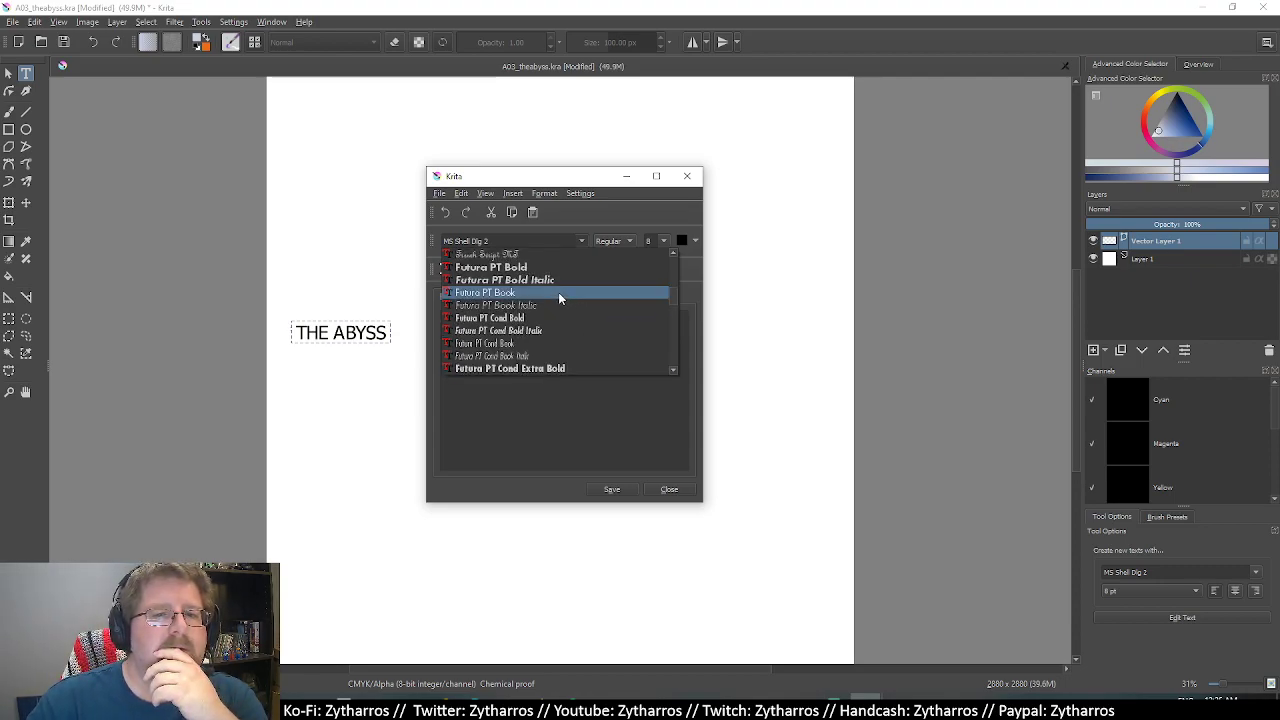
{"action": "left_click", "coordinate": [558, 292]}
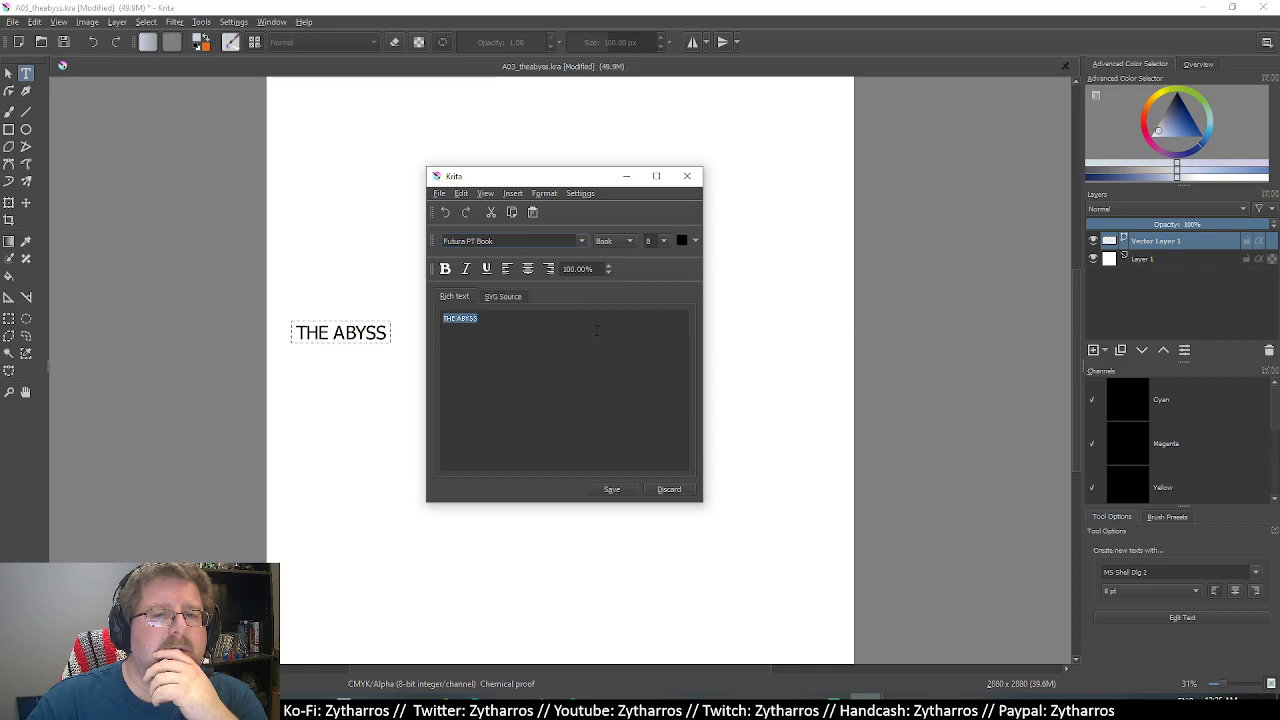
Compare the font style and Futura options, keeping Futura PT Book as the title font.
{"action": "left_click", "coordinate": [631, 242]}
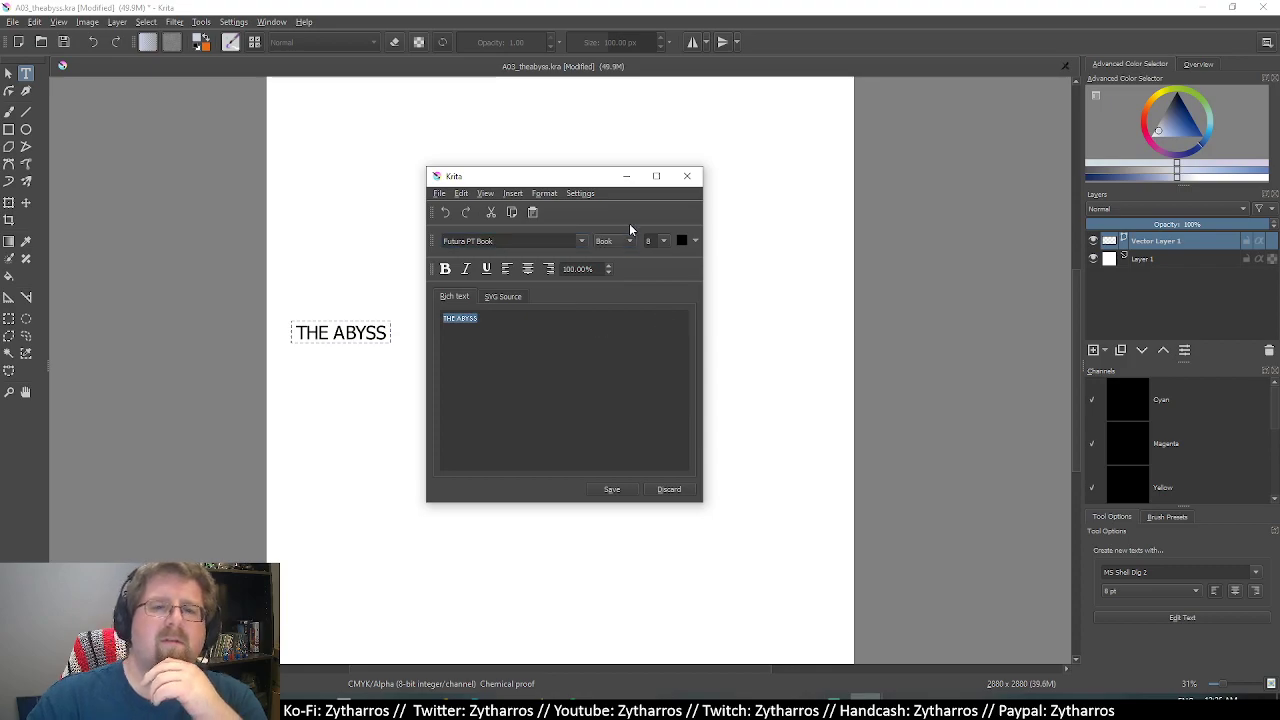
{"action": "left_click", "coordinate": [583, 240]}
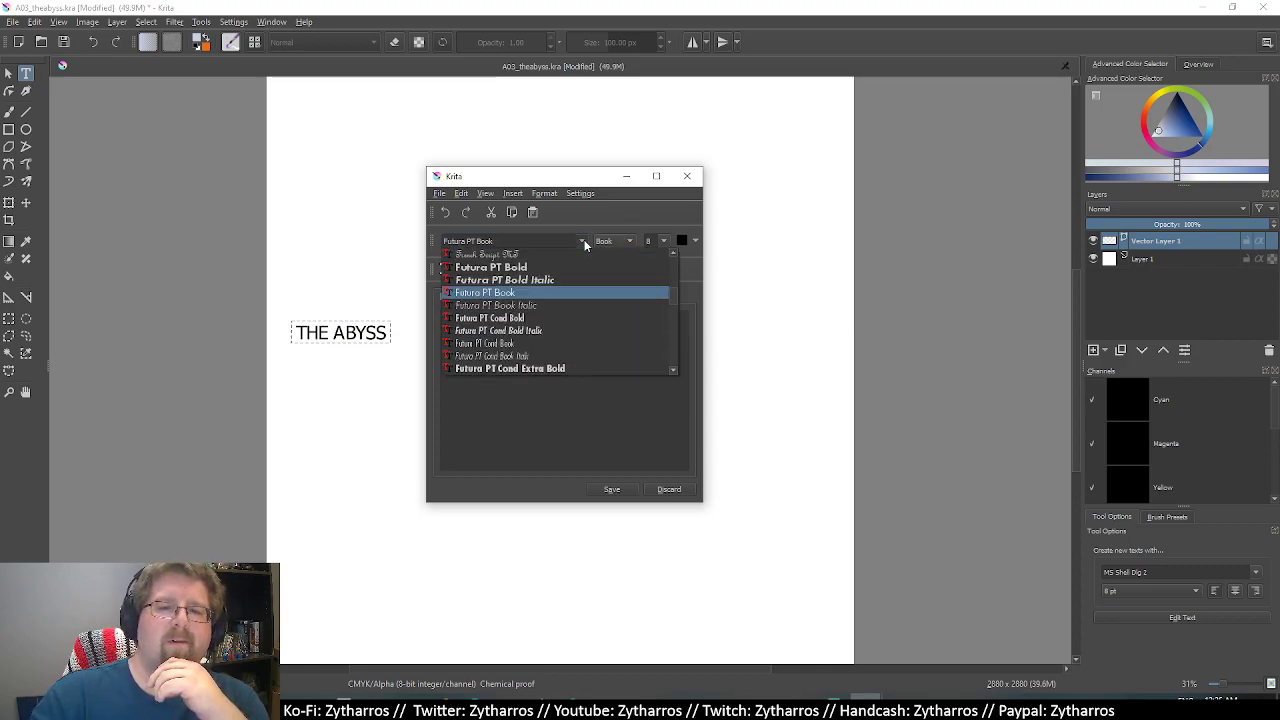
{"action": "left_click", "coordinate": [583, 241]}
{"action": "left_click", "coordinate": [583, 241]}
{"action": "left_click", "coordinate": [533, 293]}
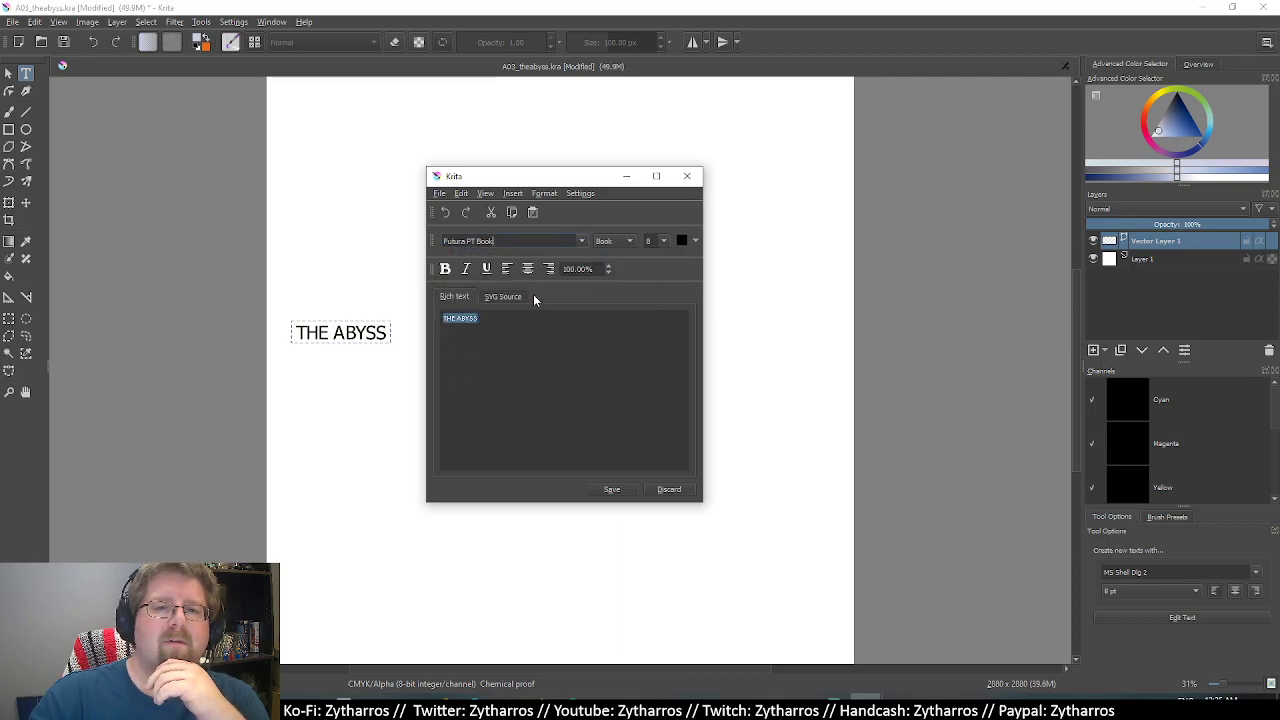
{"action": "left_click", "coordinate": [664, 240]}
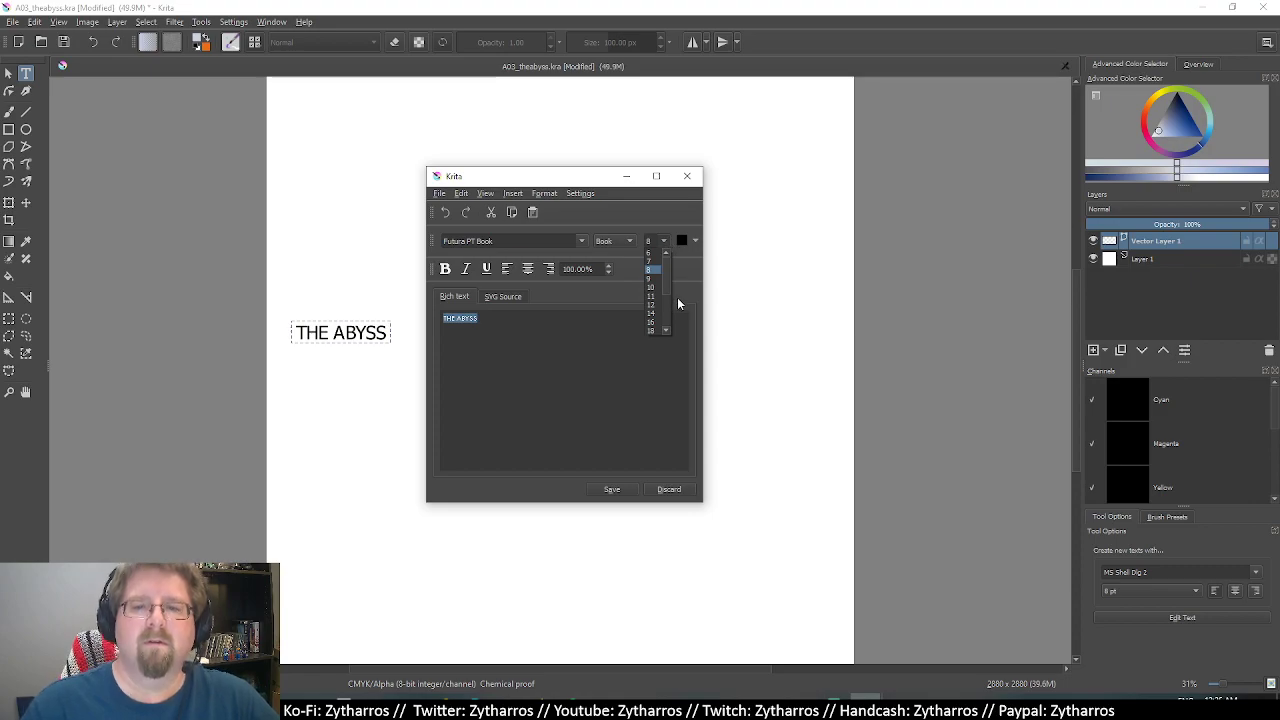
Set the title text size to 28, apply it, and close the text editor.
{"action": "left_click", "coordinate": [652, 310]}
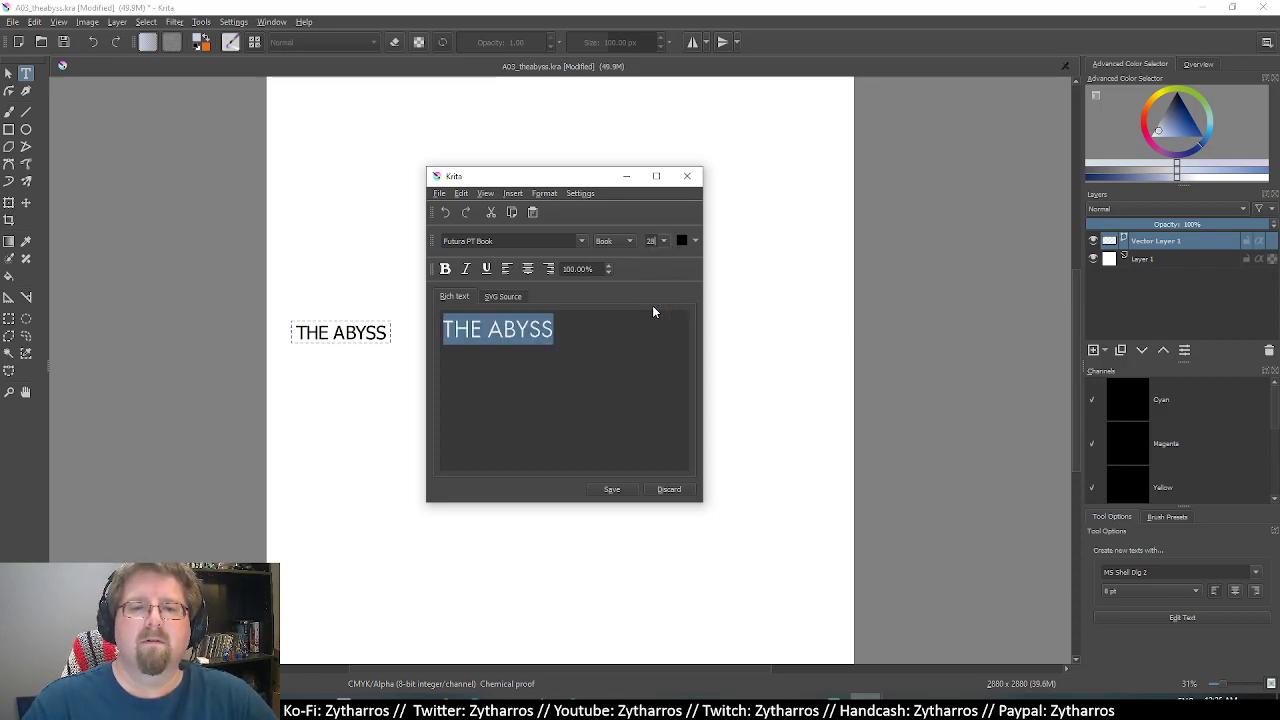
{"action": "left_click", "coordinate": [613, 490]}
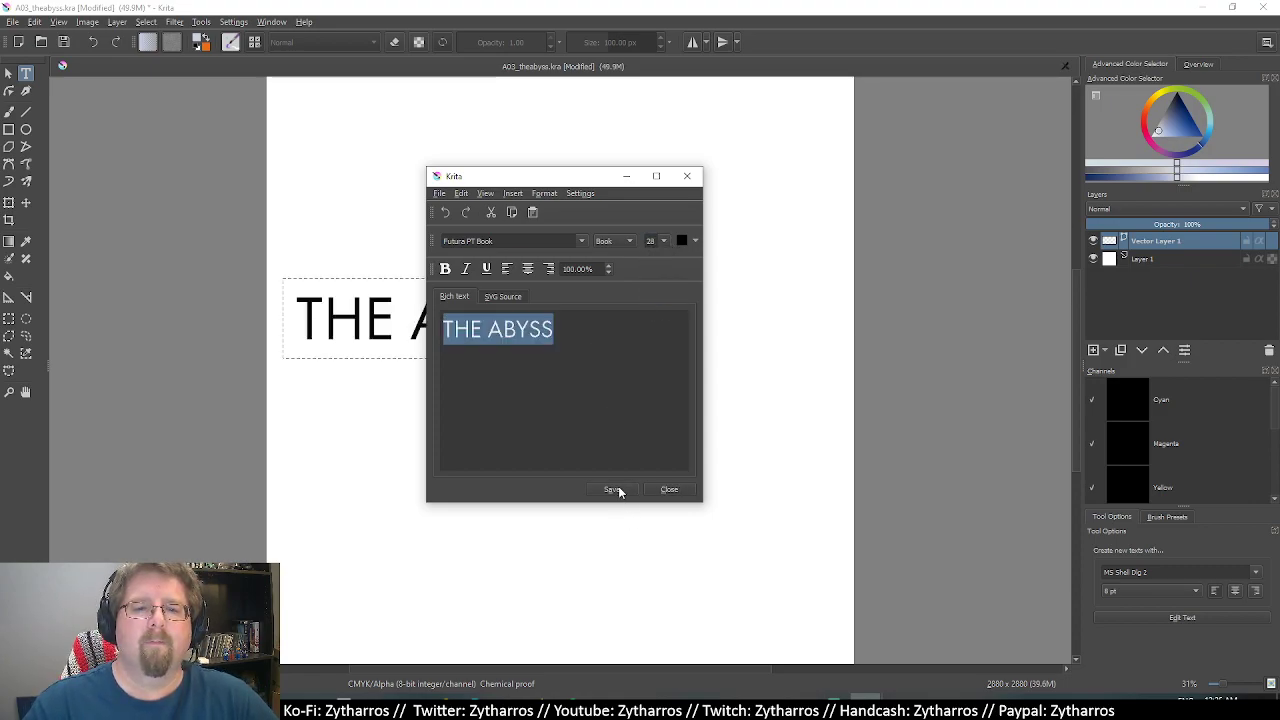
{"action": "left_click_drag", "start_coordinate": [577, 183], "coordinate": [961, 162]}
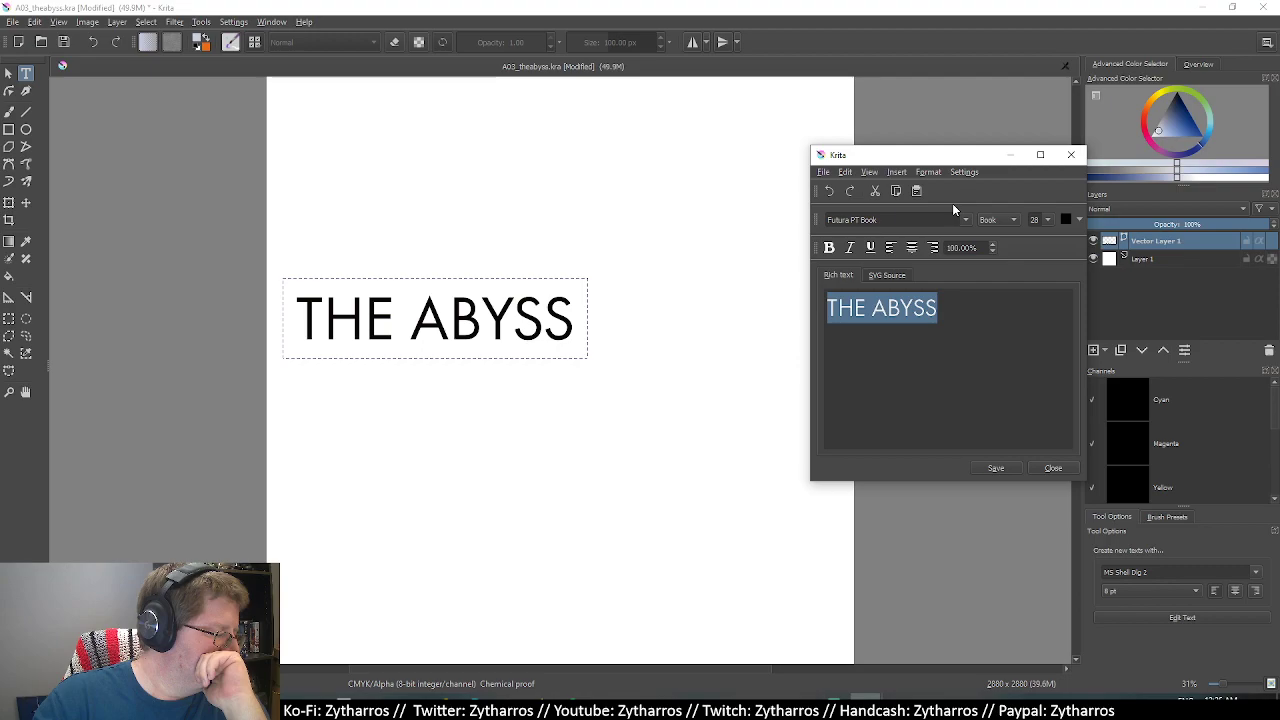
{"action": "left_click", "coordinate": [1050, 467]}
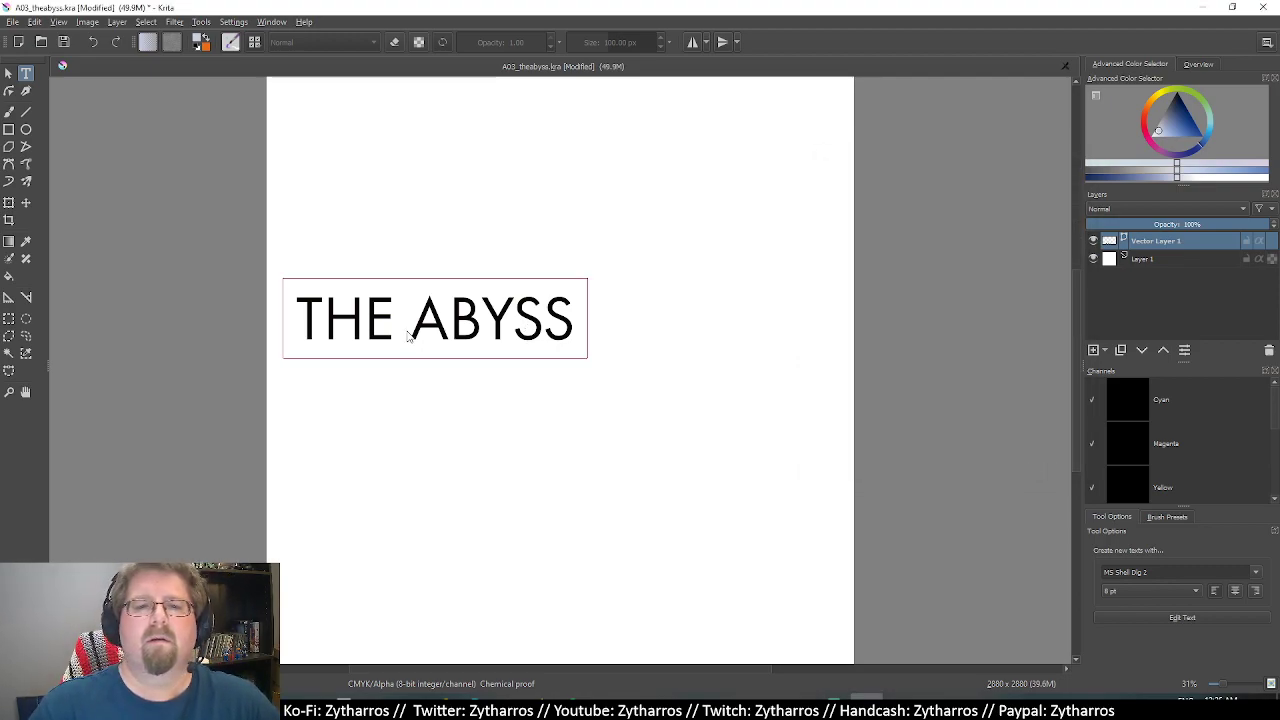
Select the THE ABYSS text object with the shape selector and delete it.
{"action": "left_click", "coordinate": [8, 73]}
{"action": "left_click", "coordinate": [416, 326]}
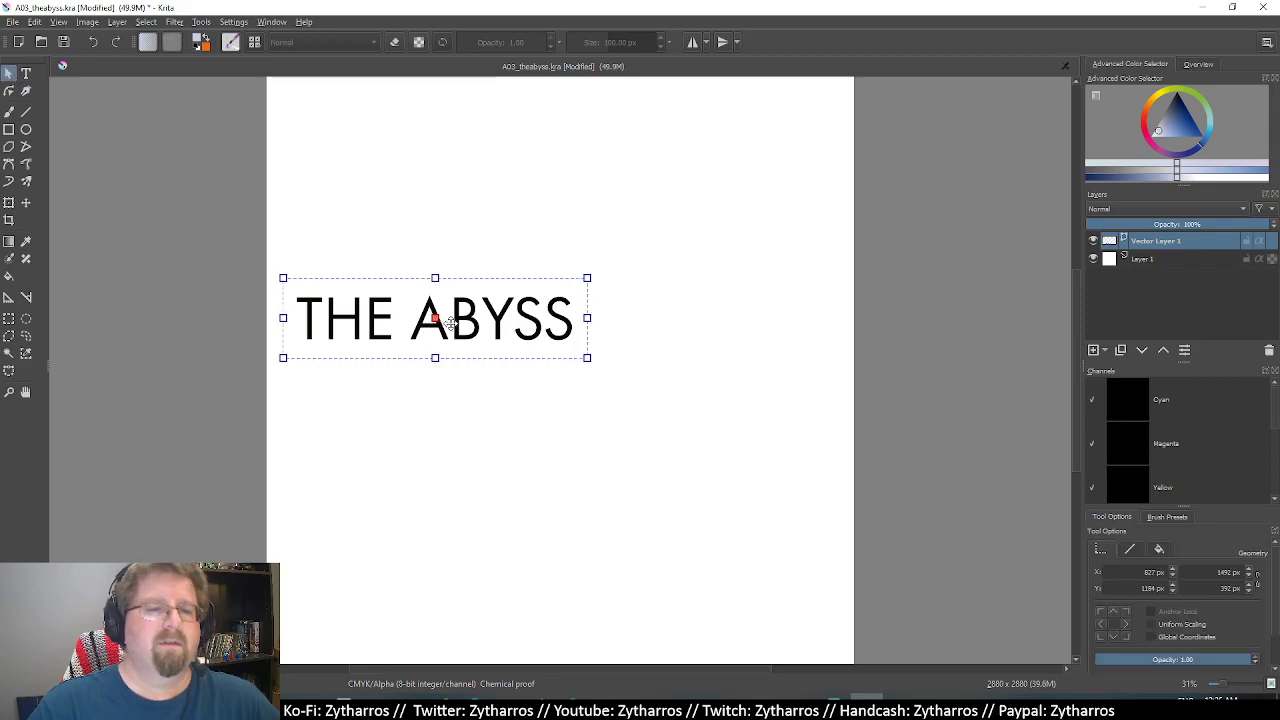
{"action": "key", "text": "Delete"}
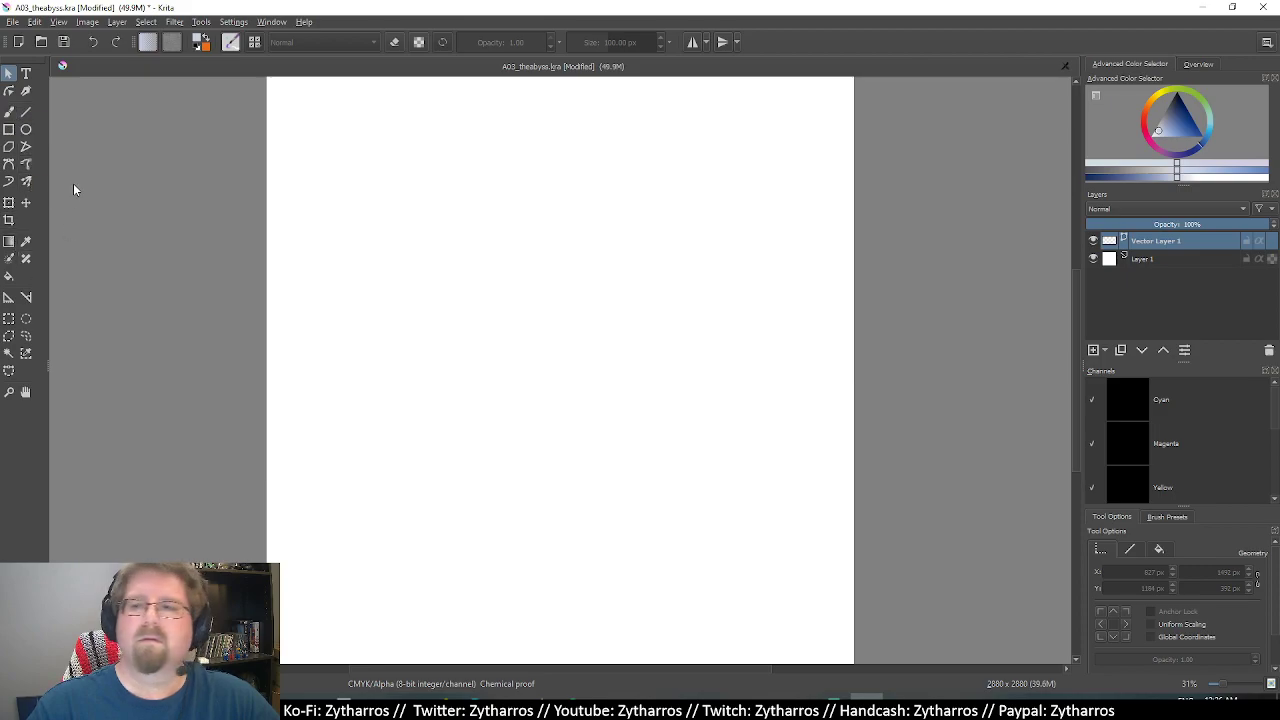
Remove Vector Layer 1 from the layer stack.
{"action": "right_click", "coordinate": [1174, 247]}
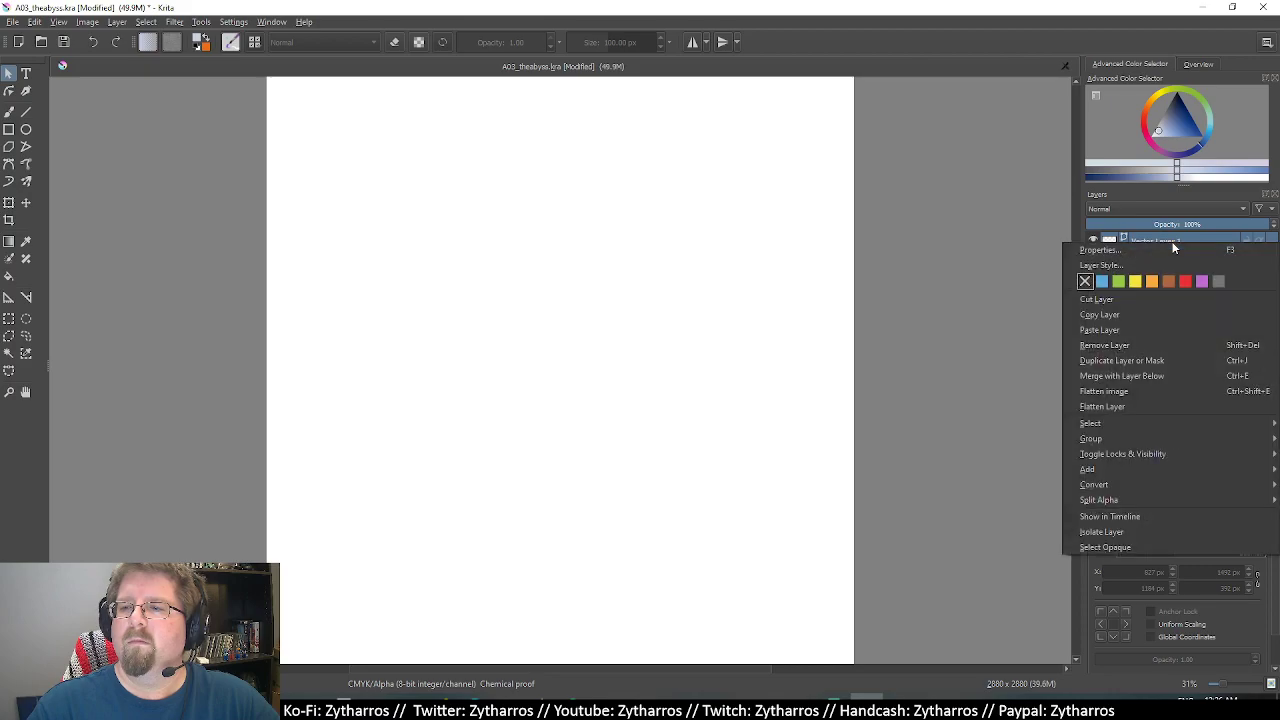
{"action": "left_click", "coordinate": [1008, 52]}
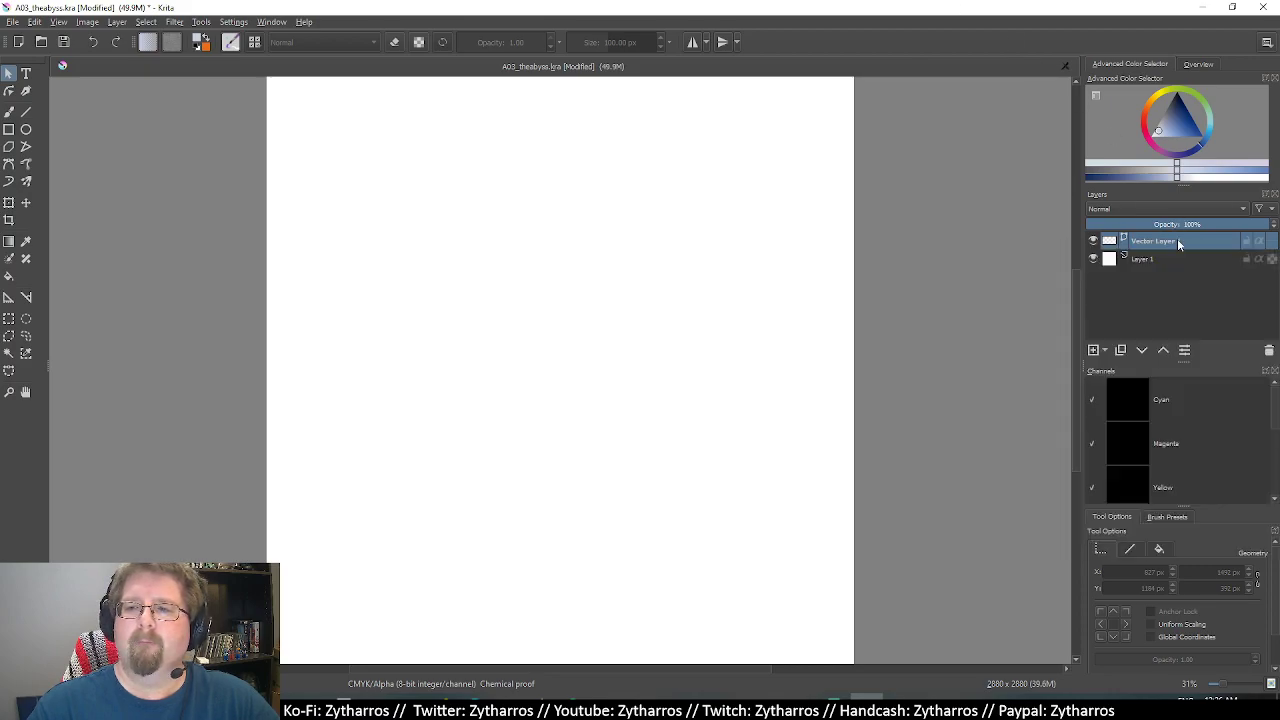
{"action": "right_click", "coordinate": [1178, 243]}
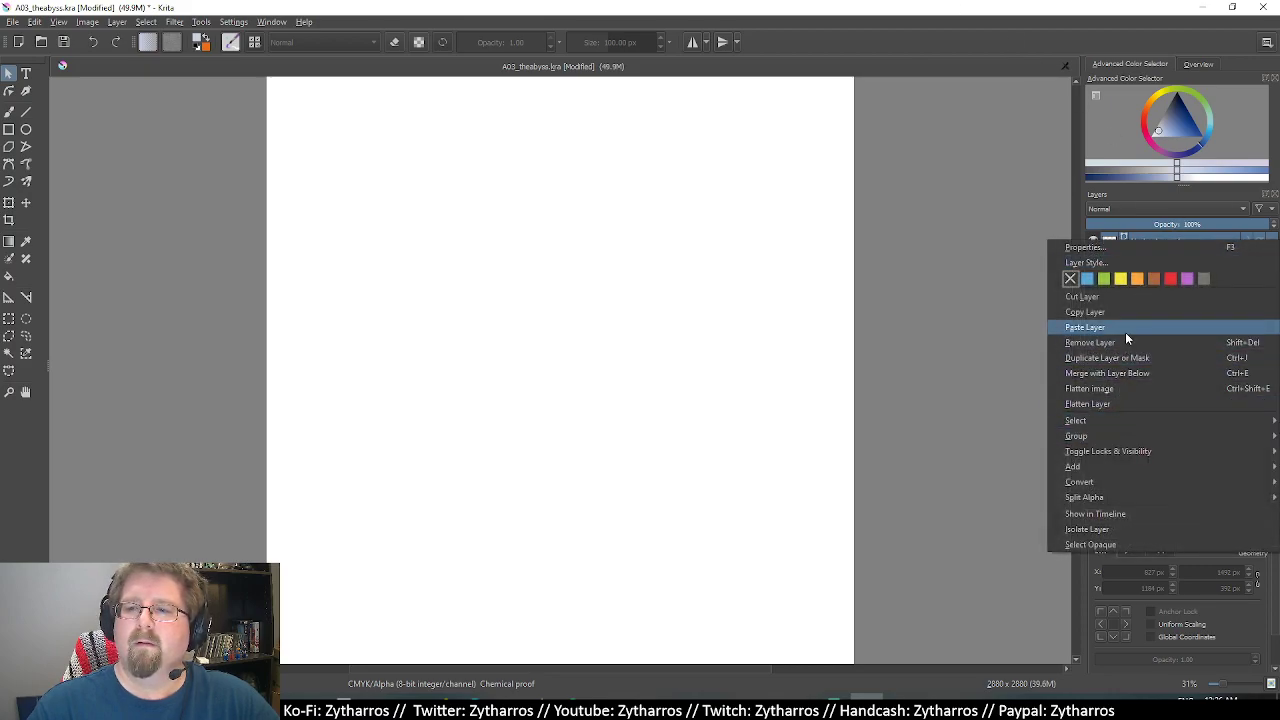
{"action": "left_click", "coordinate": [1128, 342]}
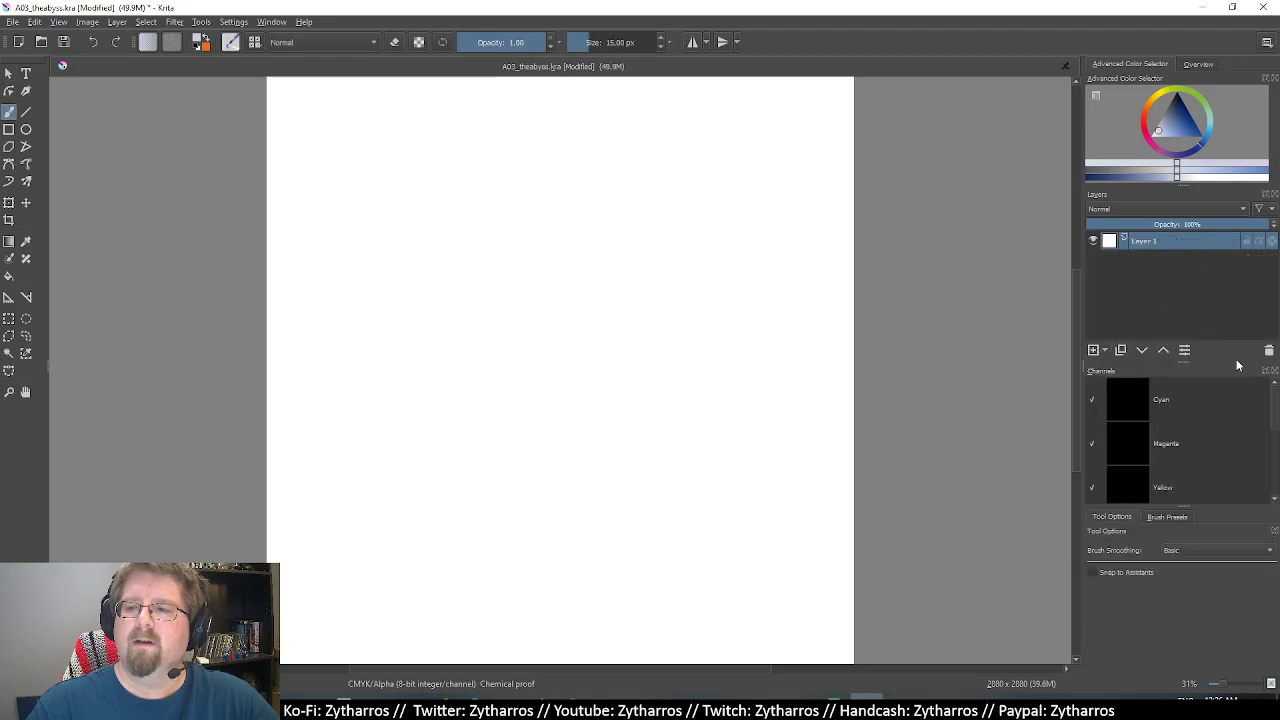
Add new empty paint layers above Layer 1 and select Layer 3.
{"action": "left_click", "coordinate": [1094, 350]}
{"action": "left_click", "coordinate": [1094, 350]}
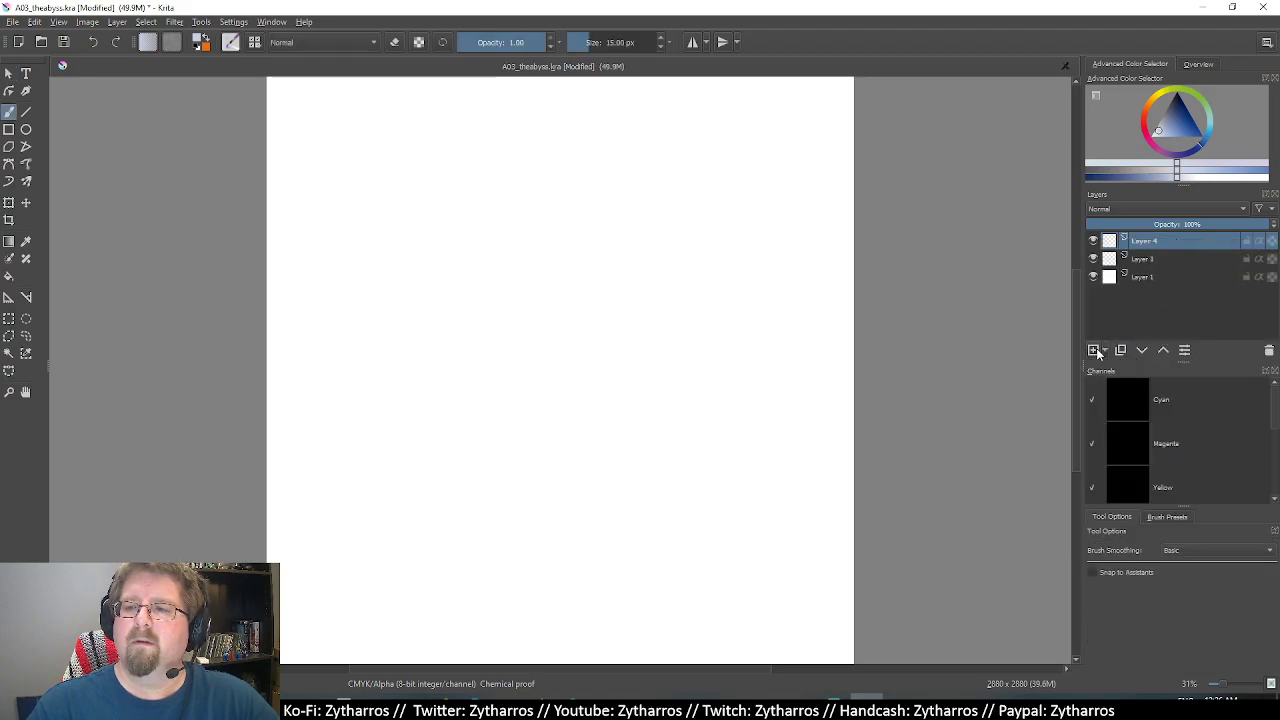
{"action": "left_click", "coordinate": [1094, 350]}
{"action": "left_click", "coordinate": [1094, 350]}
{"action": "left_click", "coordinate": [1094, 350]}
{"action": "left_click", "coordinate": [1157, 331]}
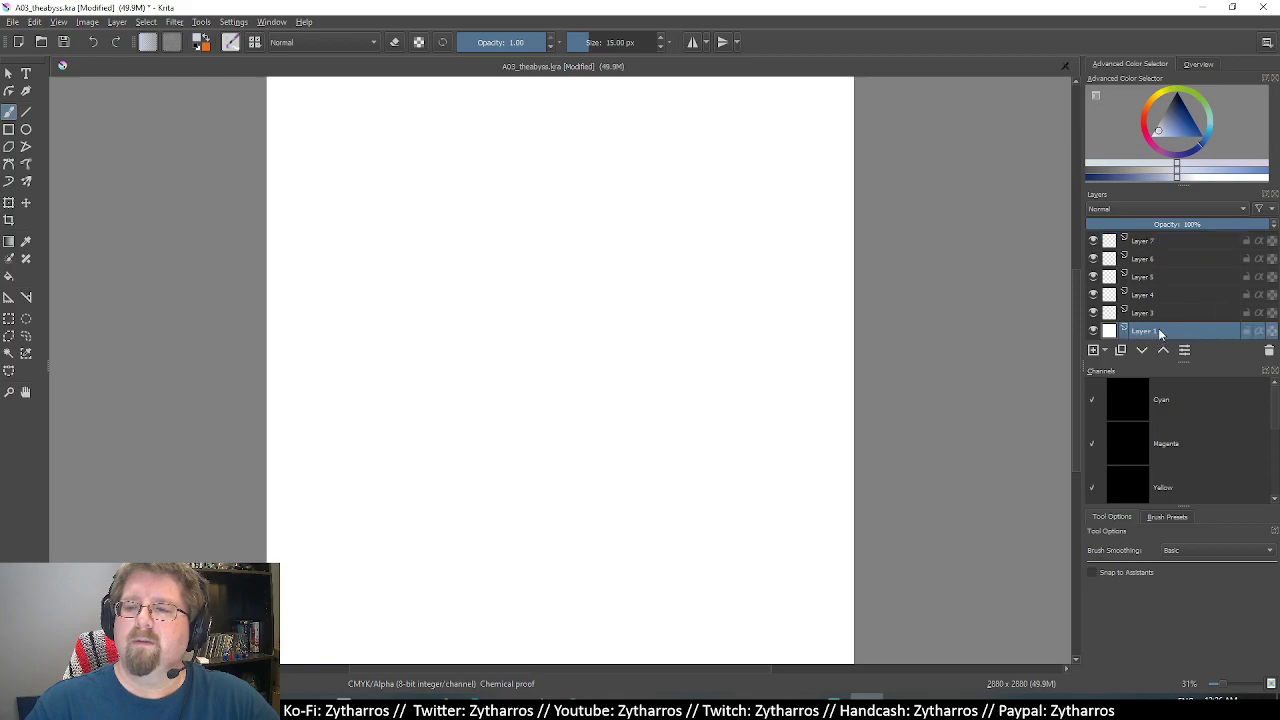
{"action": "left_click", "coordinate": [1163, 314]}
{"action": "right_click", "coordinate": [1167, 309]}
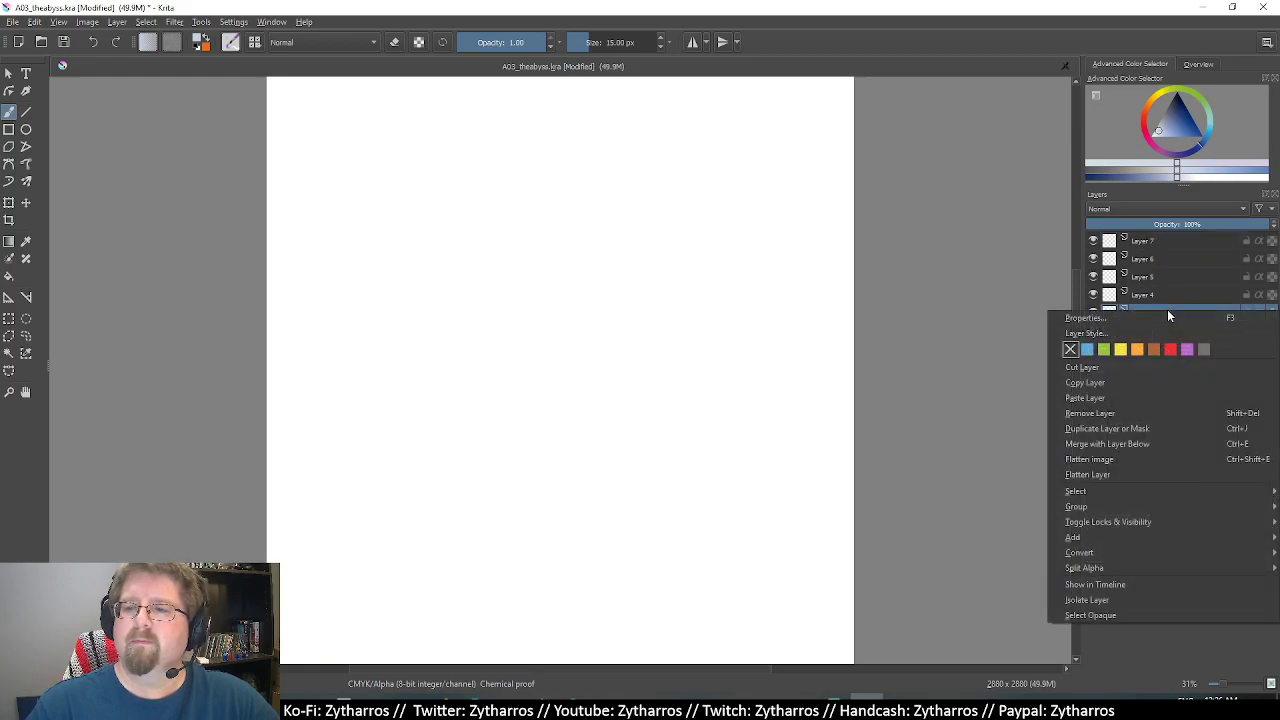
{"action": "left_click", "coordinate": [1122, 6]}
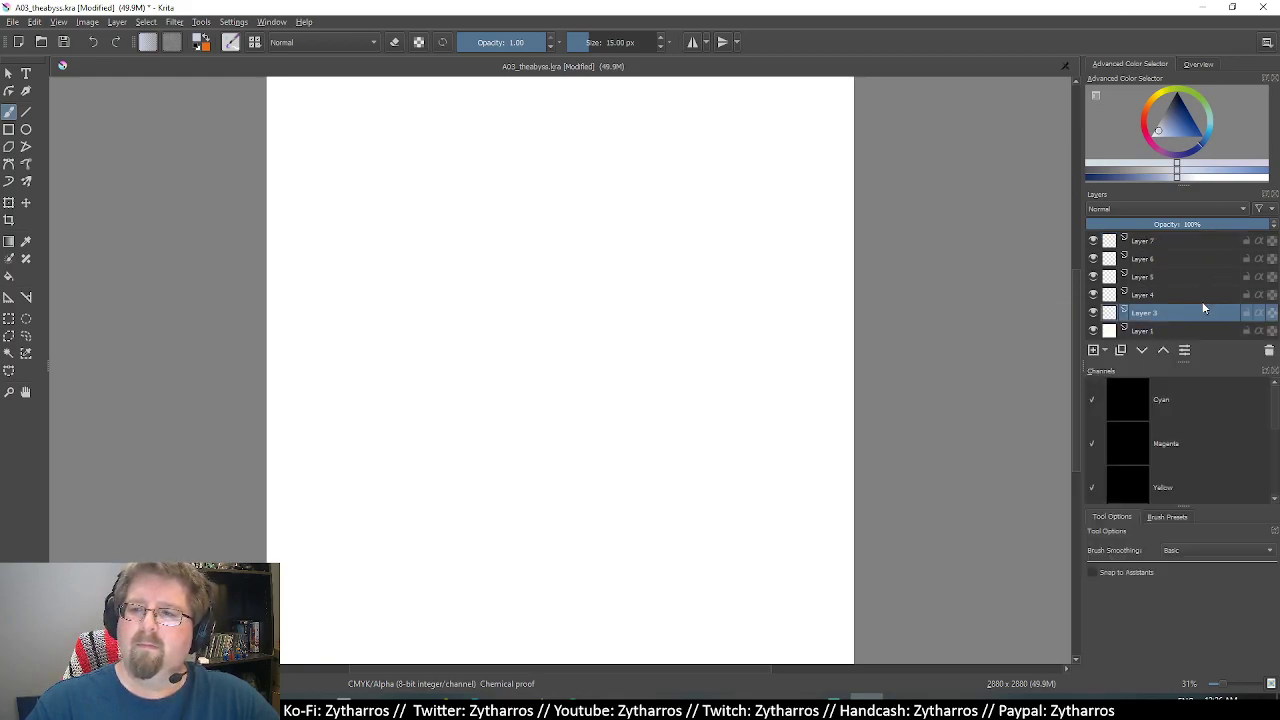
Rename Layer 3 to Background.
{"action": "double_click", "coordinate": [1146, 314]}
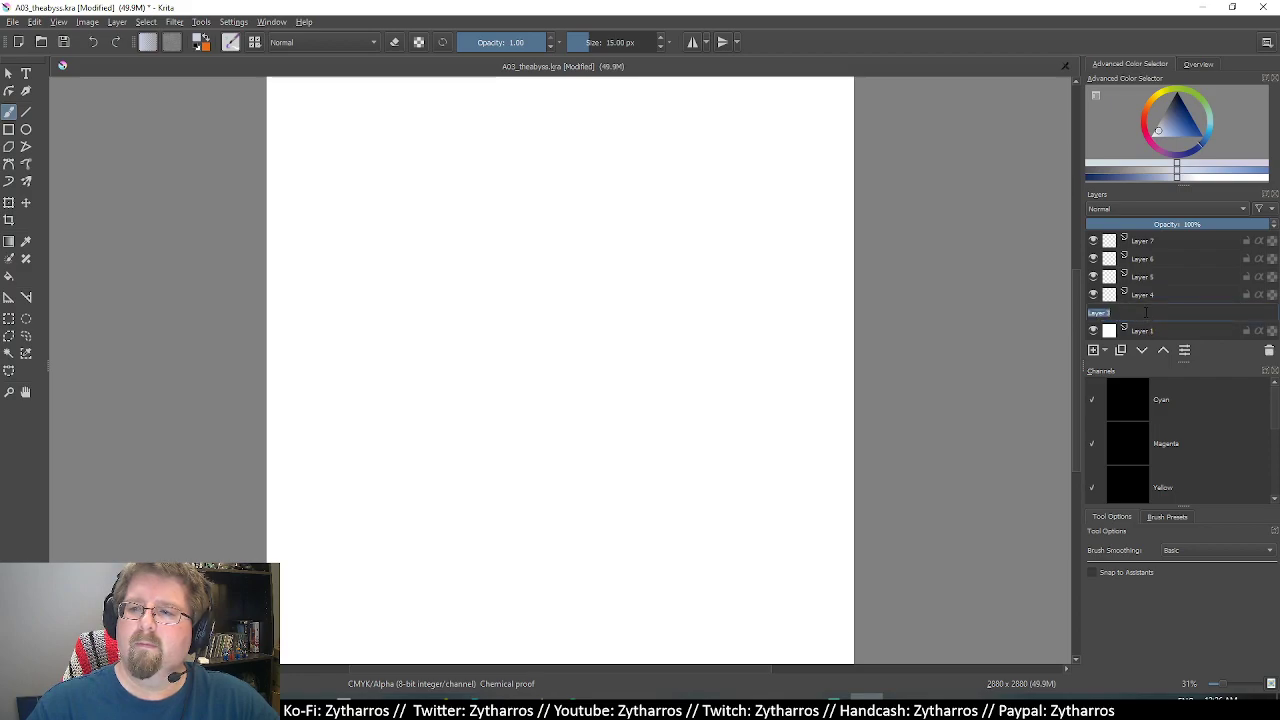
{"action": "key", "text": "BackSpace"}
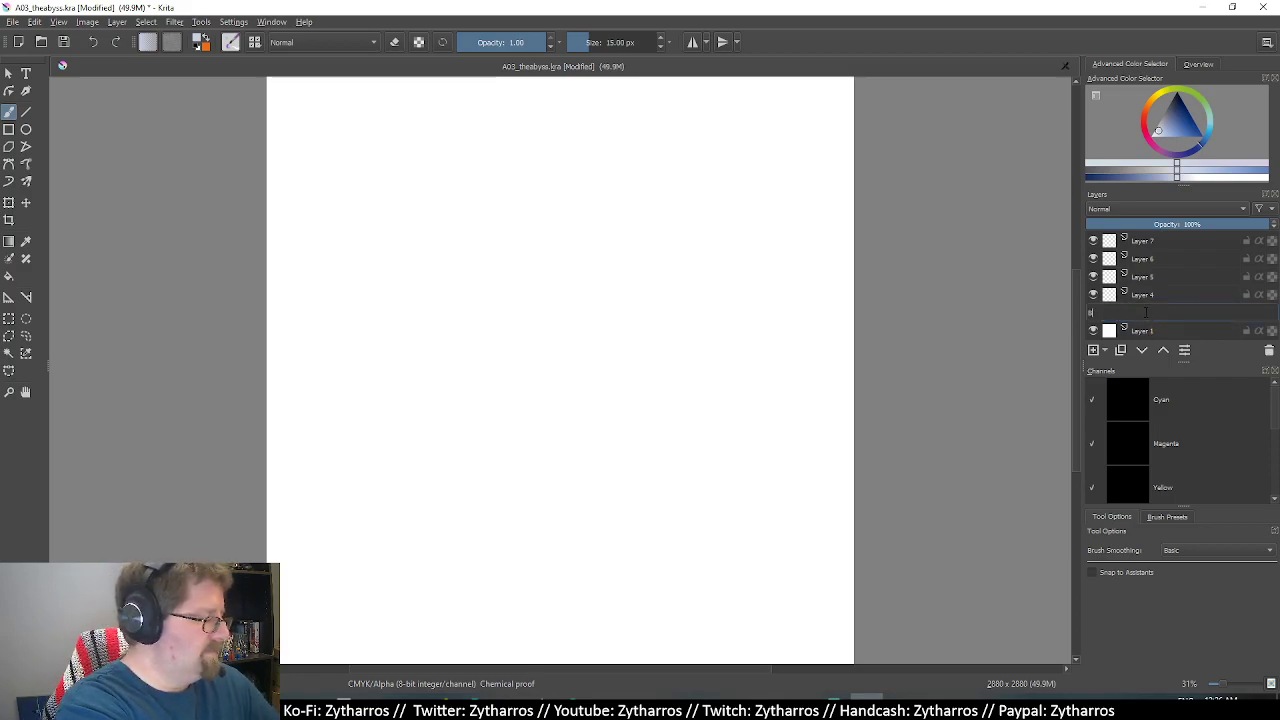
{"action": "type", "text": "Background"}
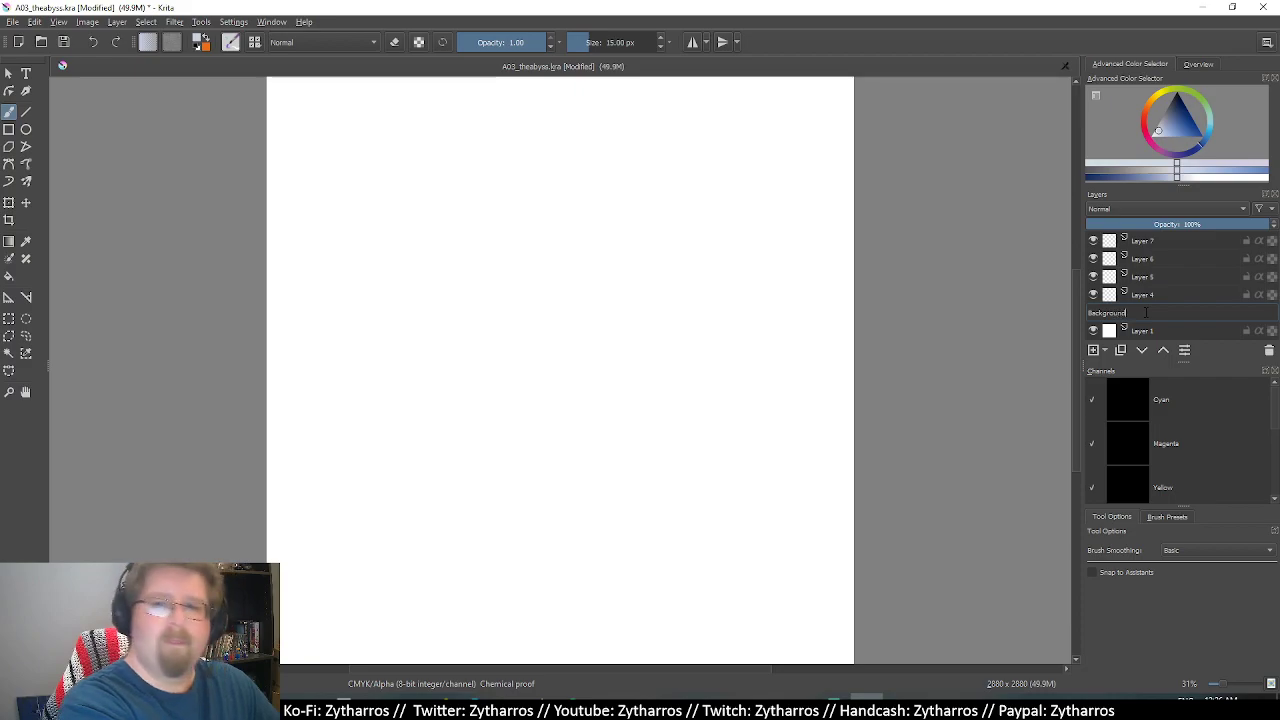
{"action": "key", "text": "Return"}
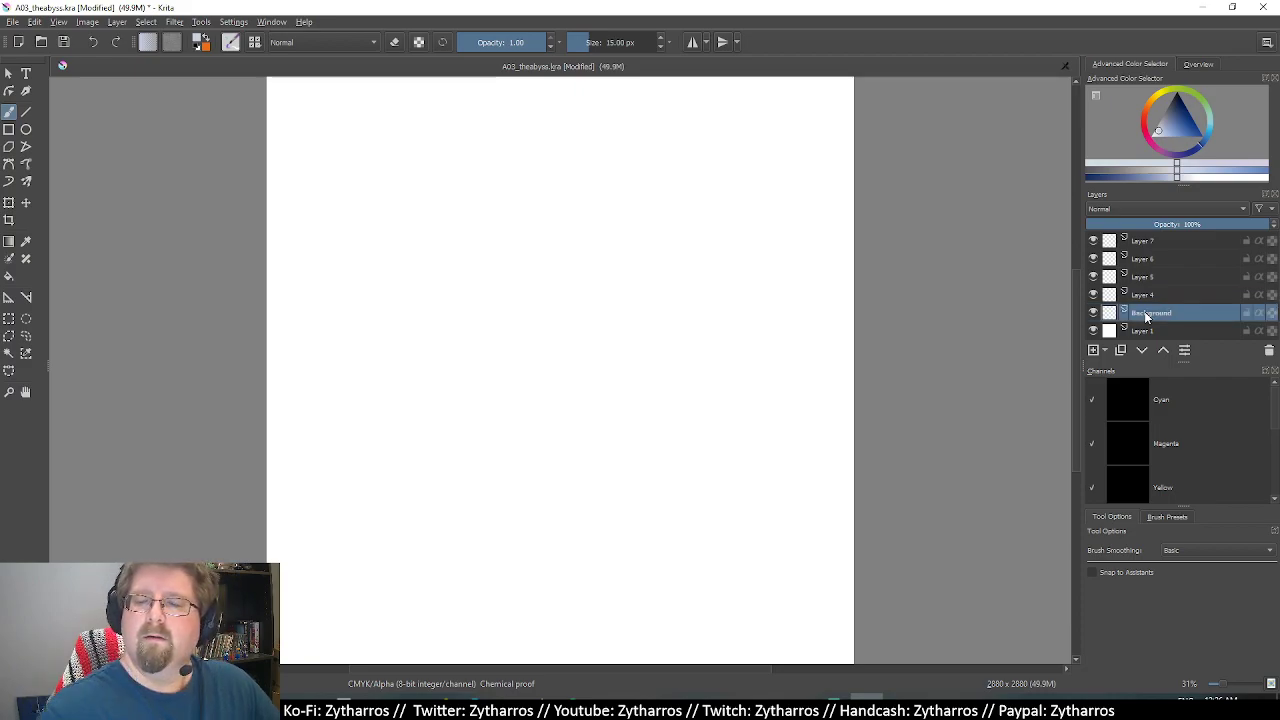
Rename Layer 4 to Black Hole Radiance.
{"action": "double_click", "coordinate": [1154, 294]}
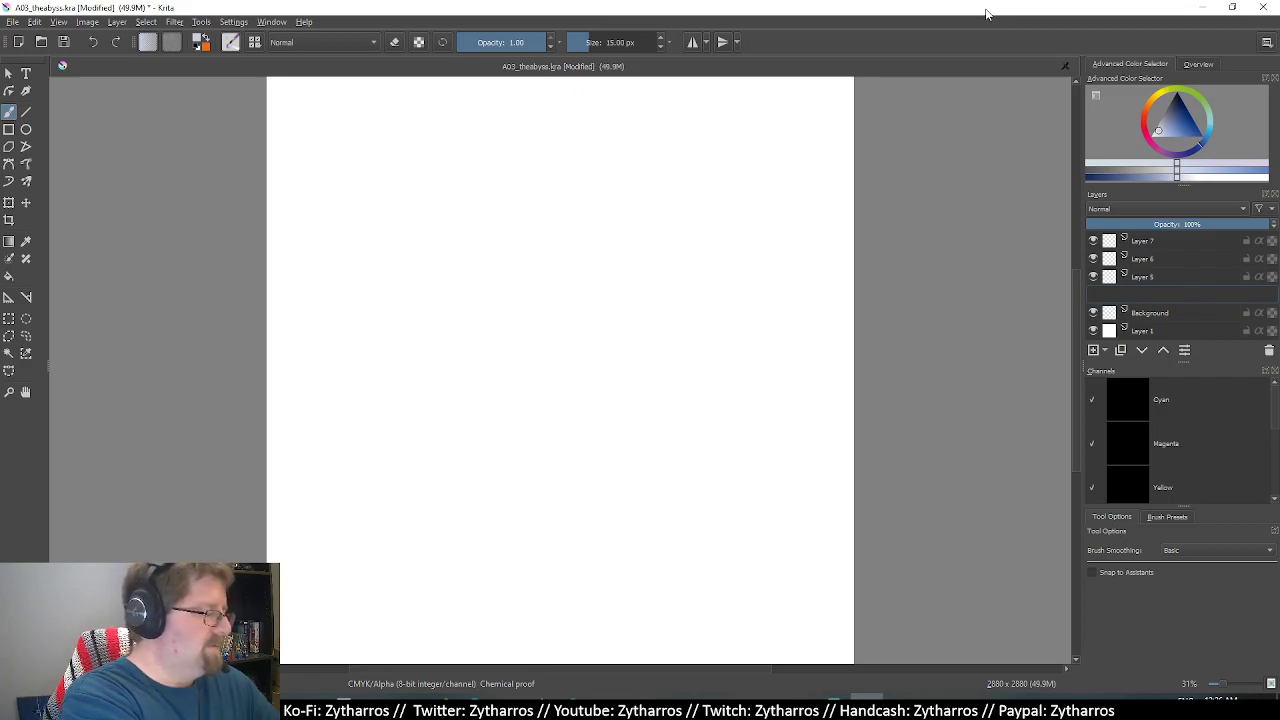
{"action": "type", "text": "Orb"}
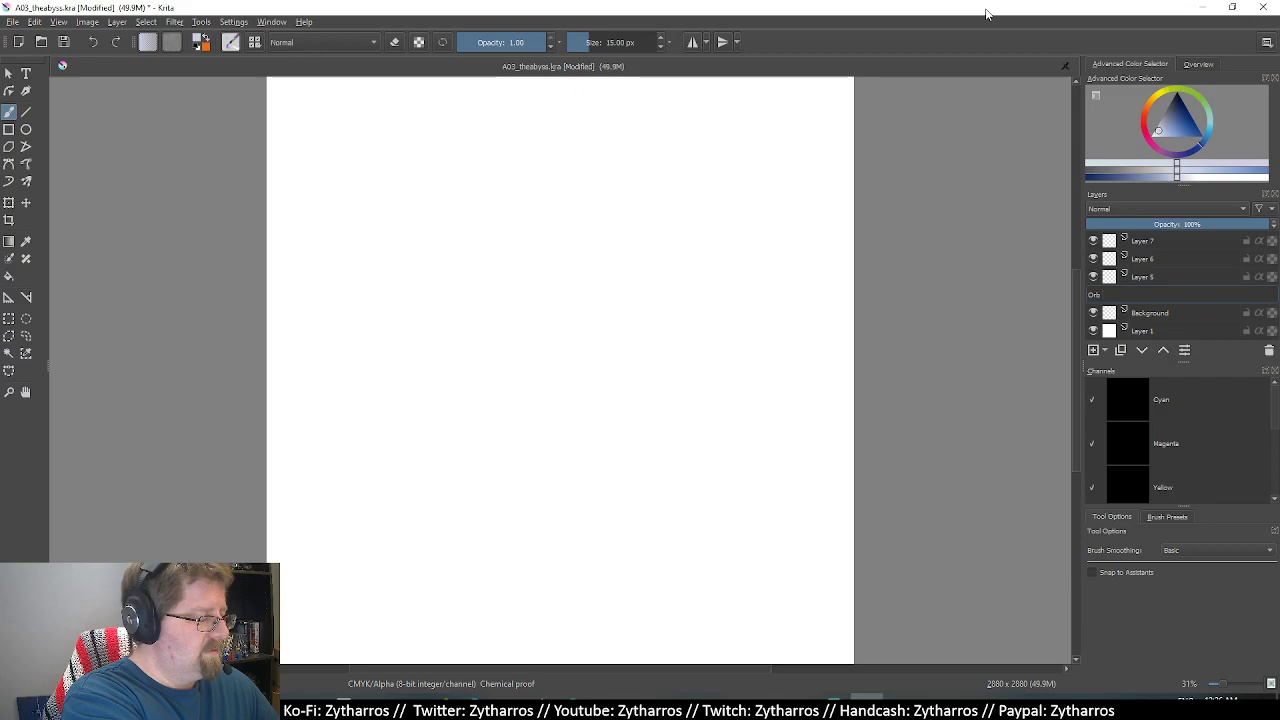
{"action": "type", "text": "Bl"}
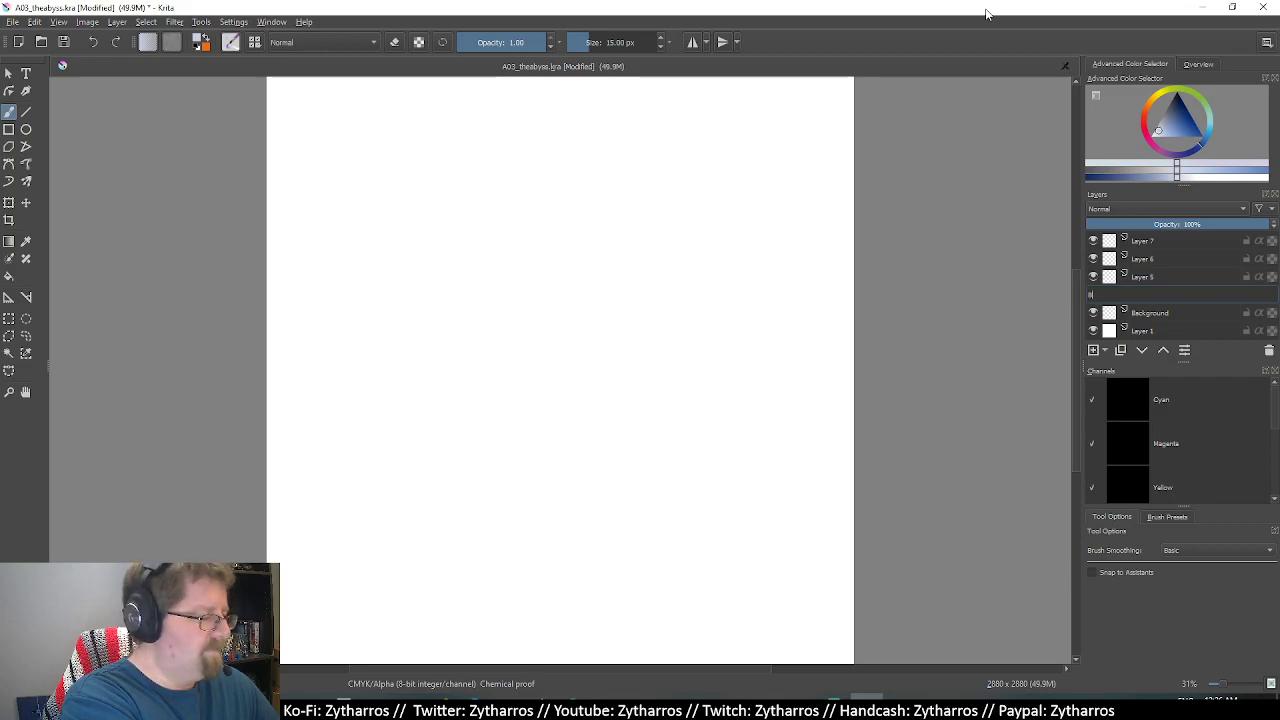
{"action": "type", "text": "ack Hole"}
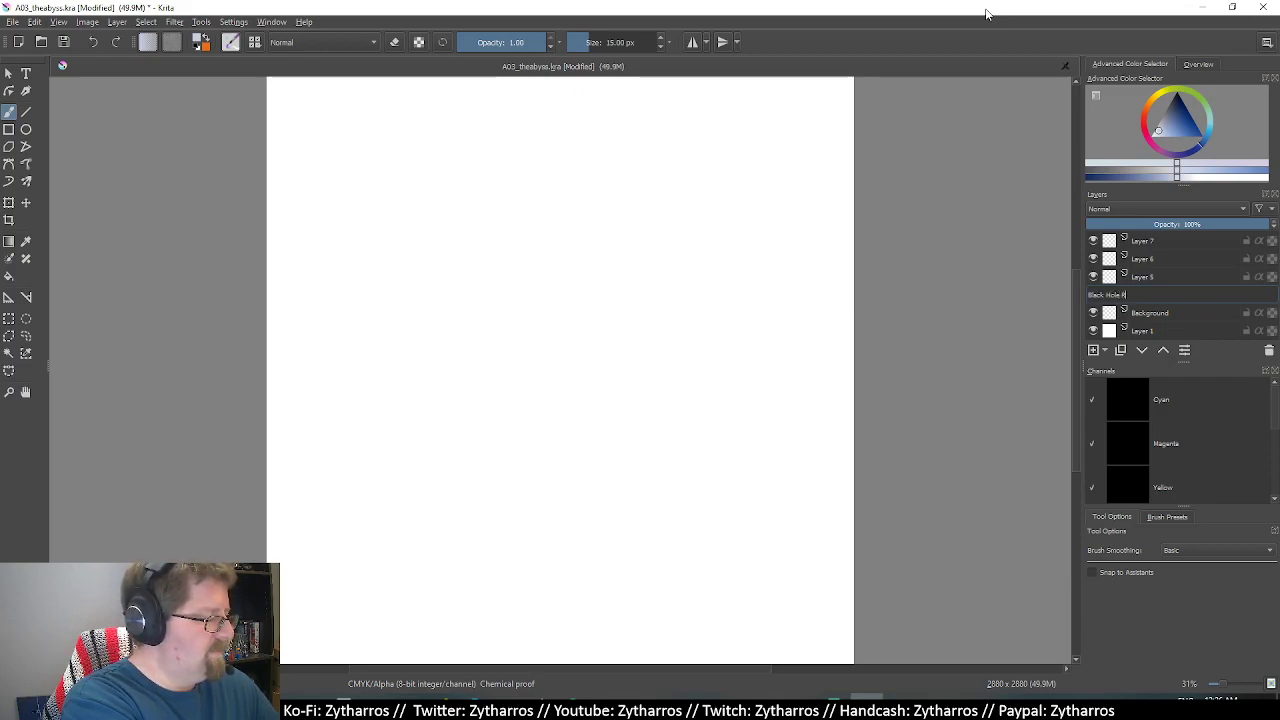
{"action": "key", "text": "BackSpace"}
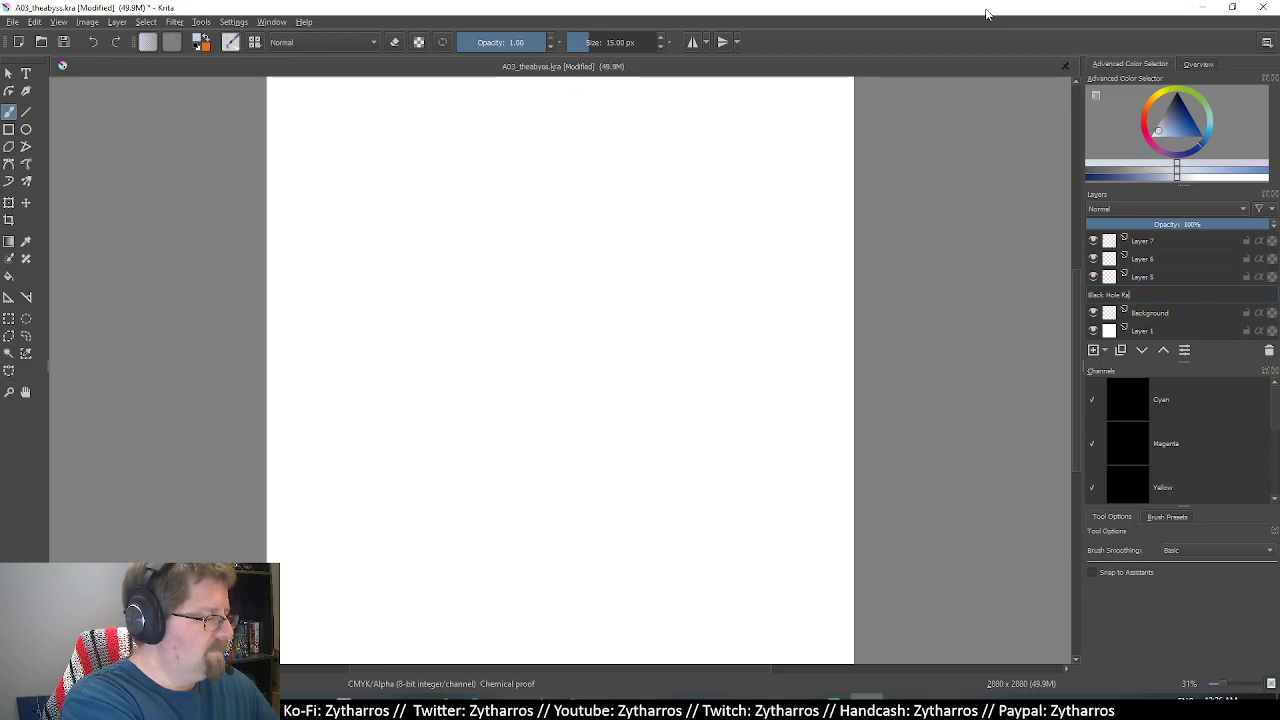
{"action": "type", "text": "diance"}
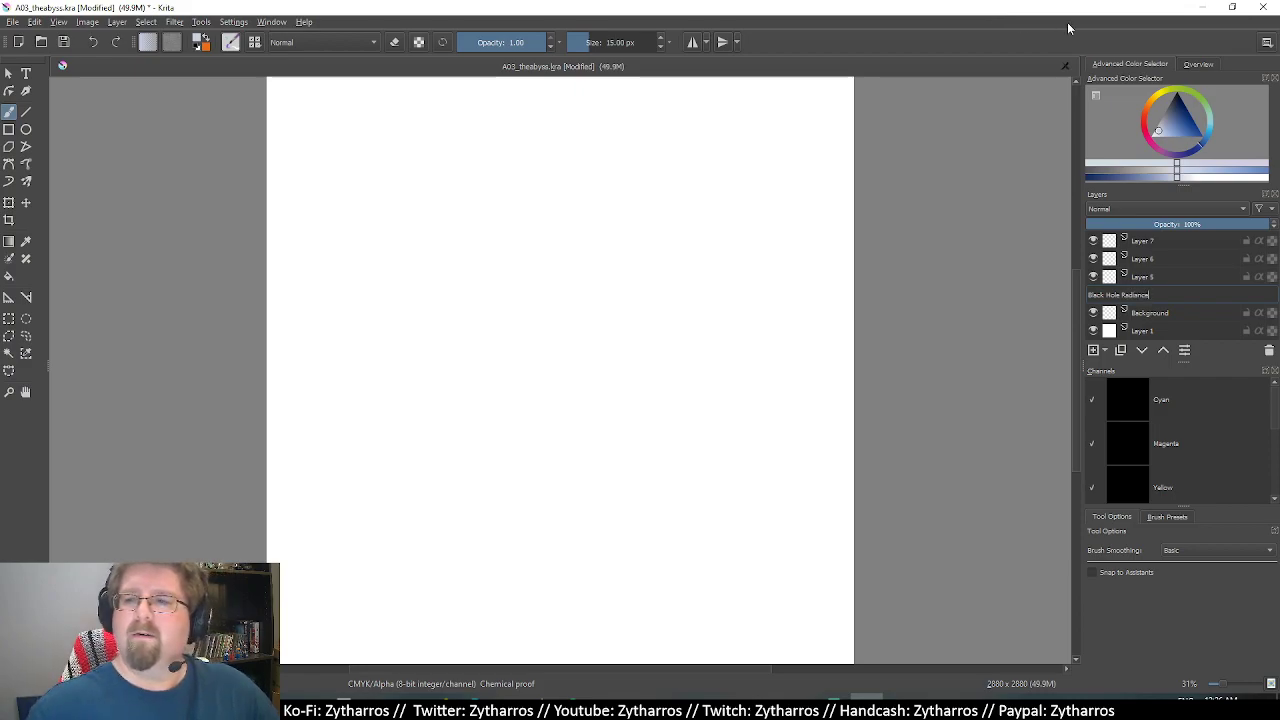
{"action": "left_click", "coordinate": [1150, 279]}
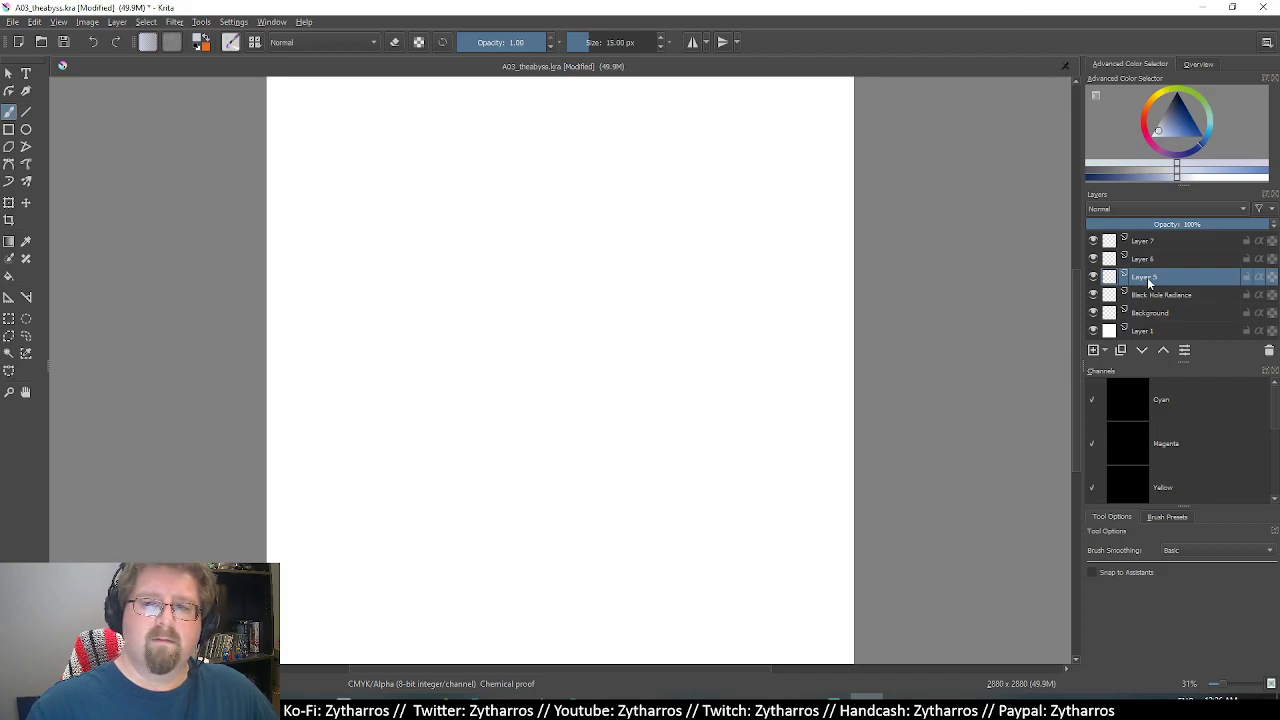
Rename Layer 5 to Black Hole and Layer 6 to Text.
{"action": "double_click", "coordinate": [1159, 281]}
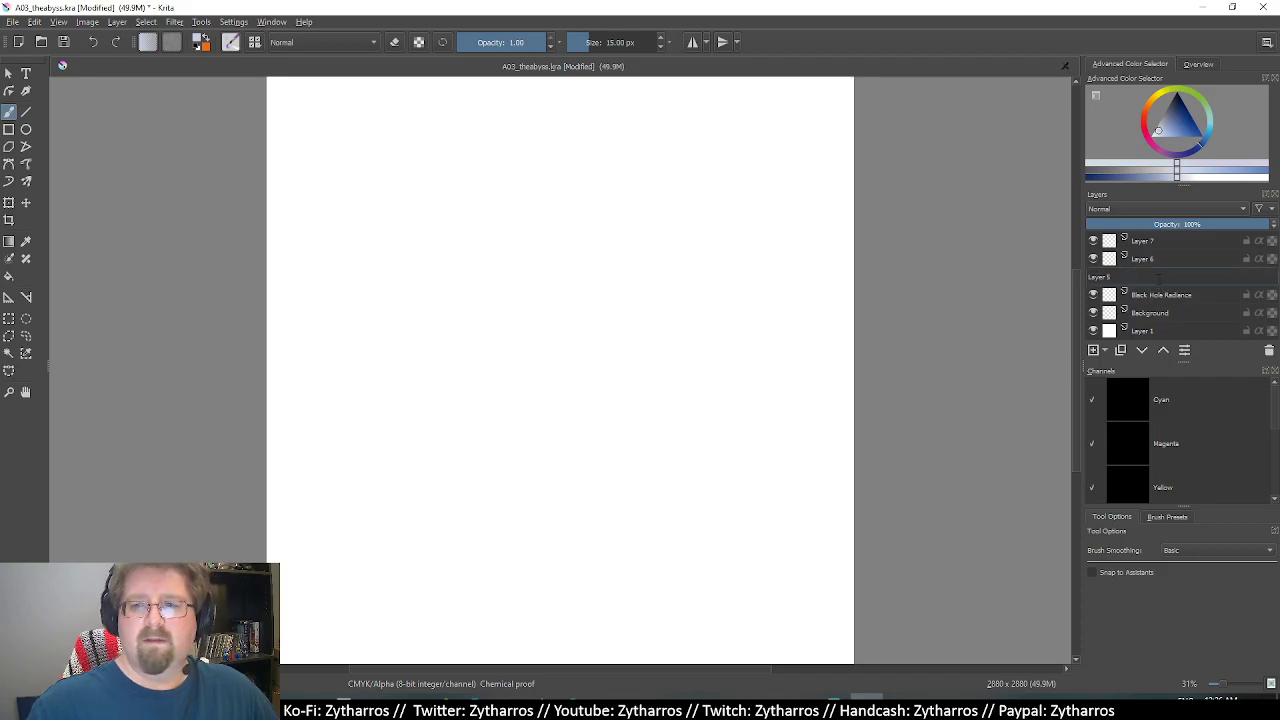
{"action": "type", "text": "B"}
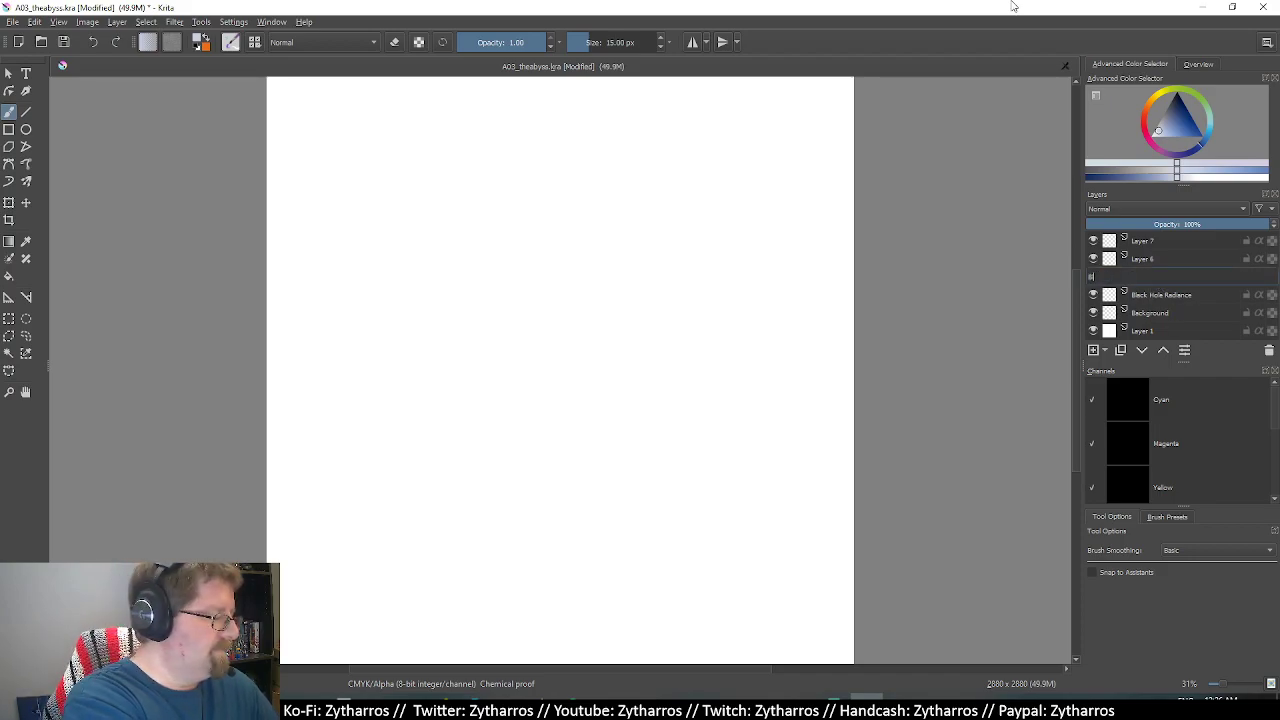
{"action": "type", "text": "lack Hole"}
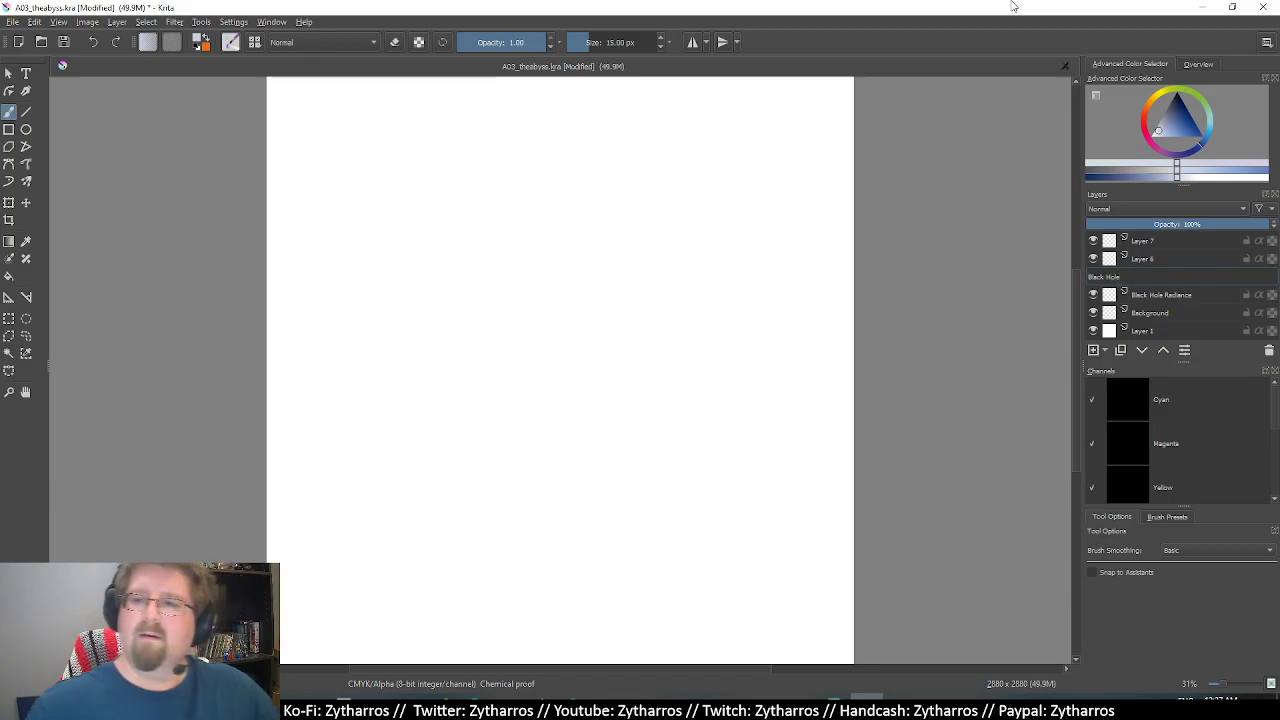
{"action": "left_click", "coordinate": [1143, 258]}
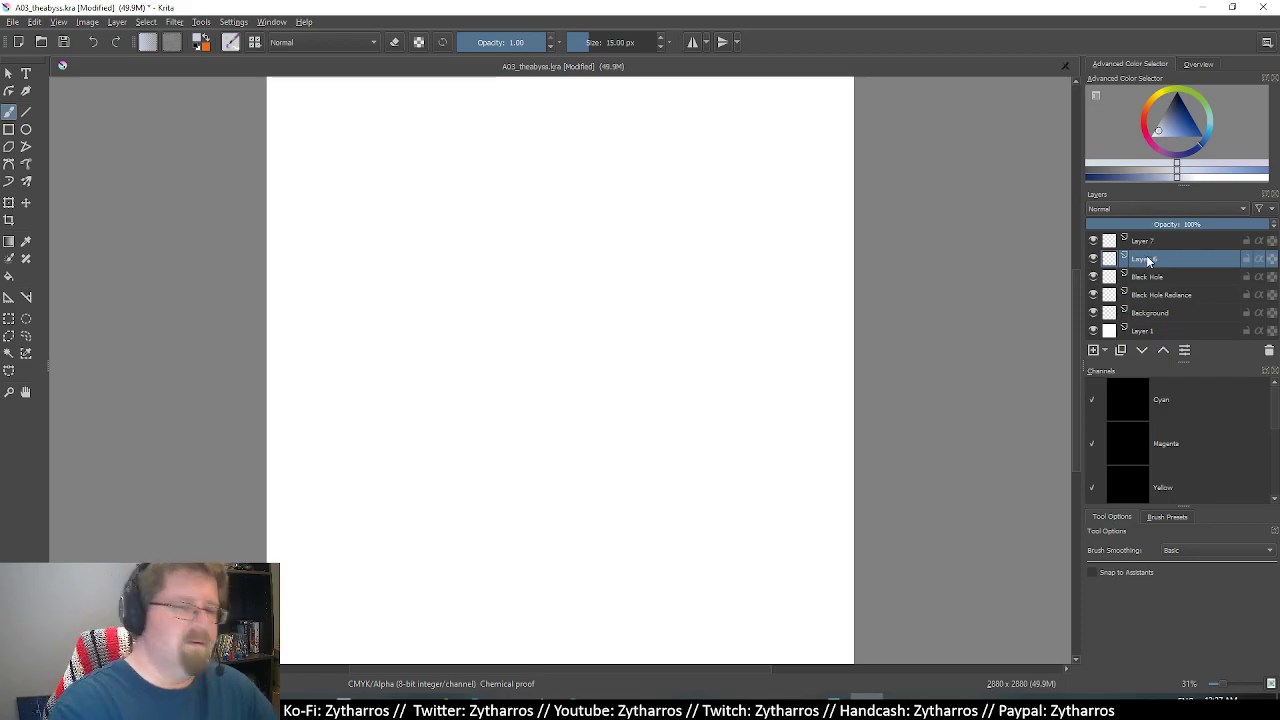
{"action": "double_click", "coordinate": [1143, 259]}
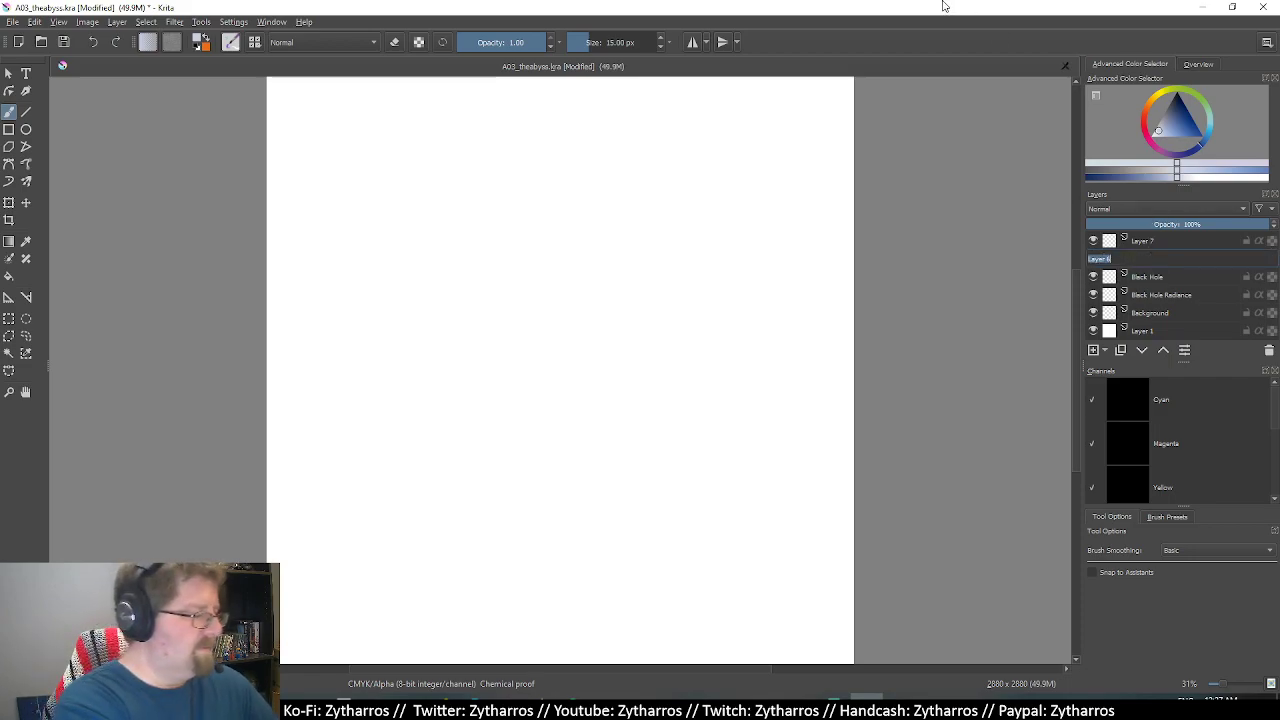
{"action": "type", "text": "Test"}
{"action": "key", "text": "Return"}
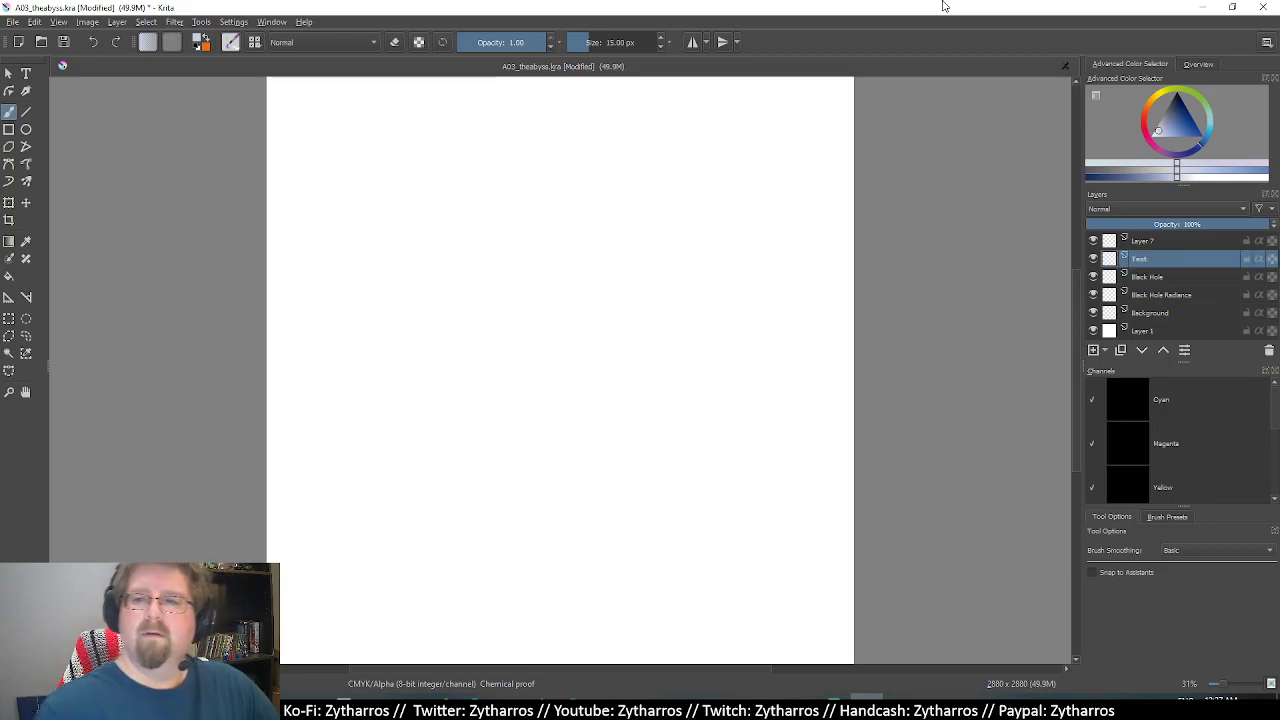
Remove the unused Layer 7.
{"action": "left_click", "coordinate": [1162, 242]}
{"action": "right_click", "coordinate": [1161, 241]}
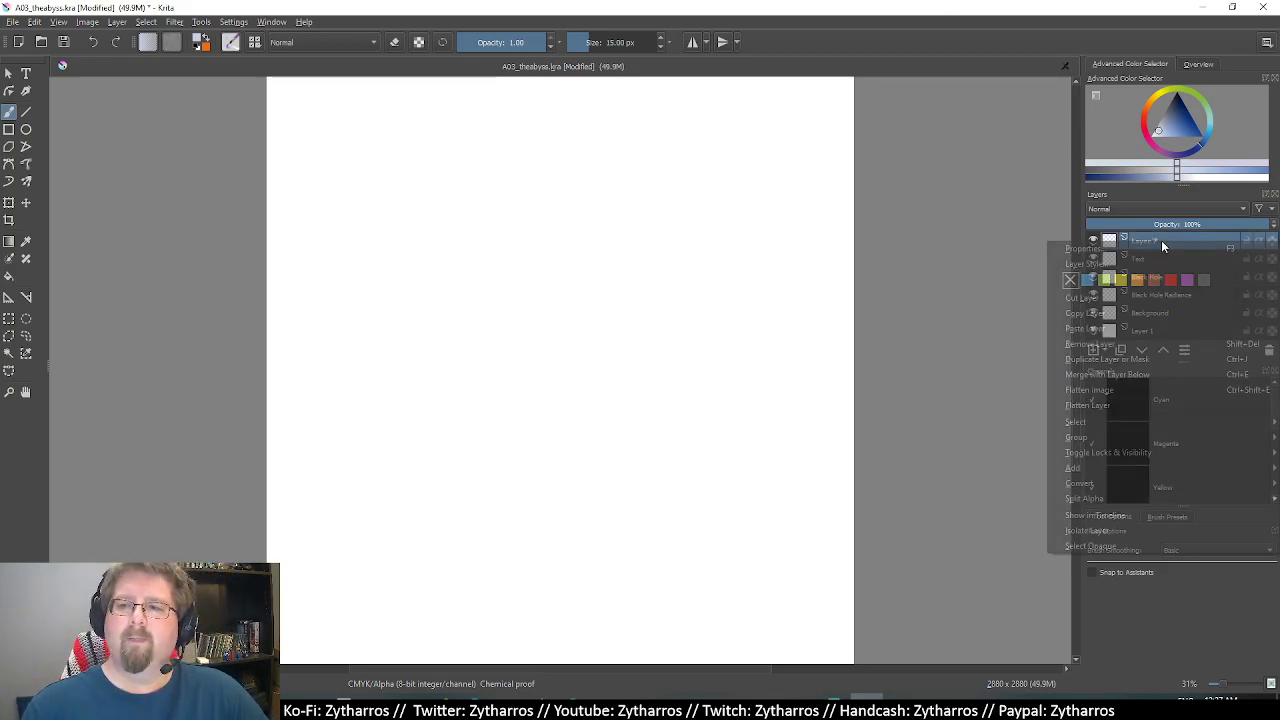
{"action": "left_click", "coordinate": [1117, 344]}
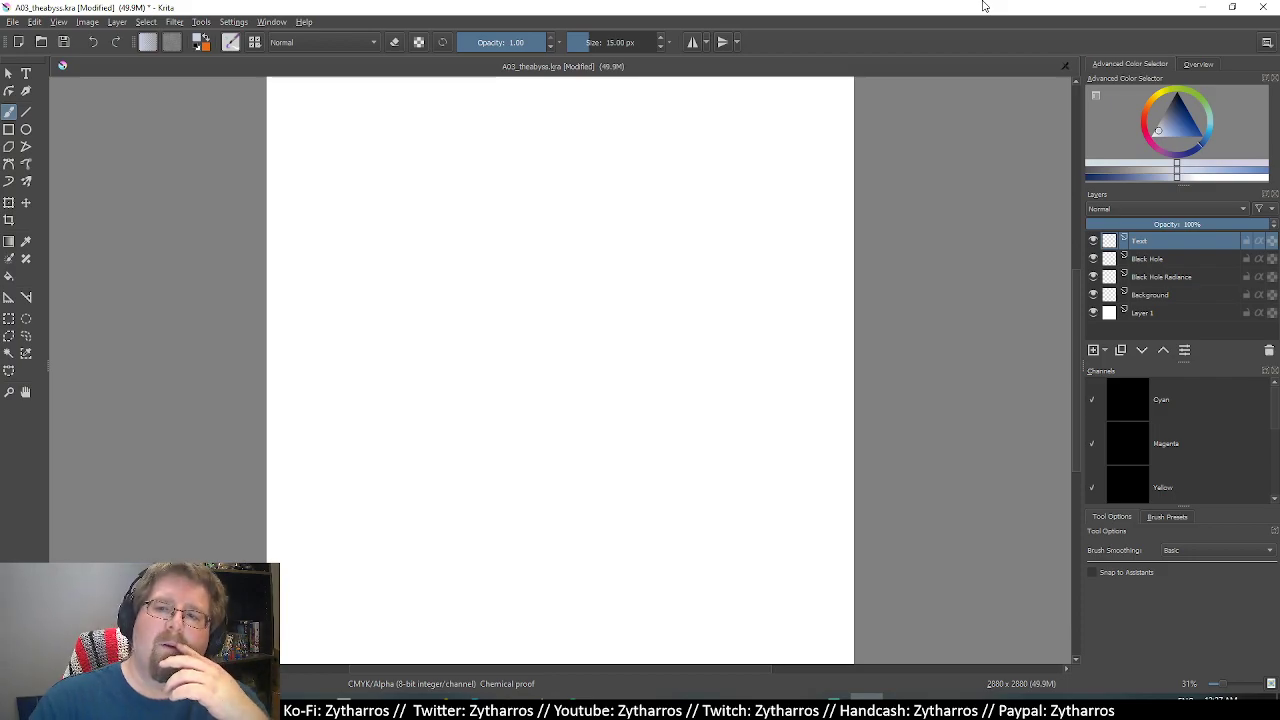
Select the Background layer, try a Fill tool fill, then undo the light blue-grey fill.
{"action": "left_click", "coordinate": [1157, 212]}
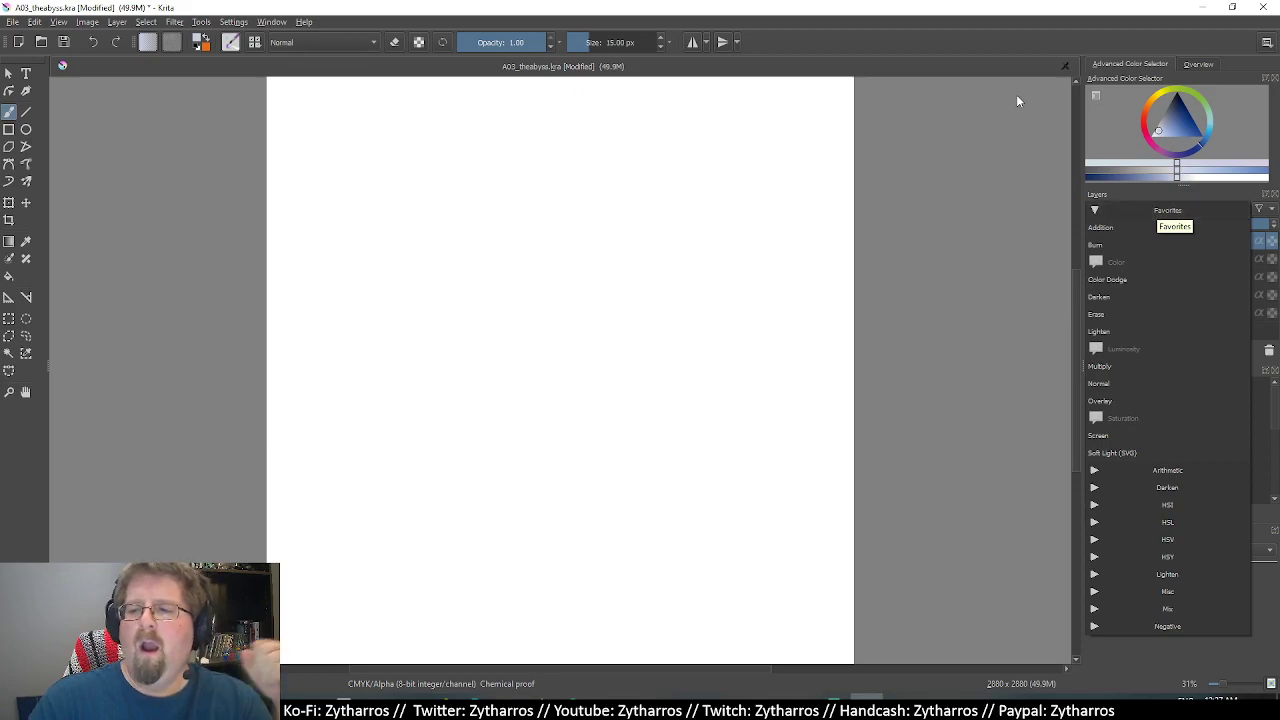
{"action": "left_click", "coordinate": [790, 7]}
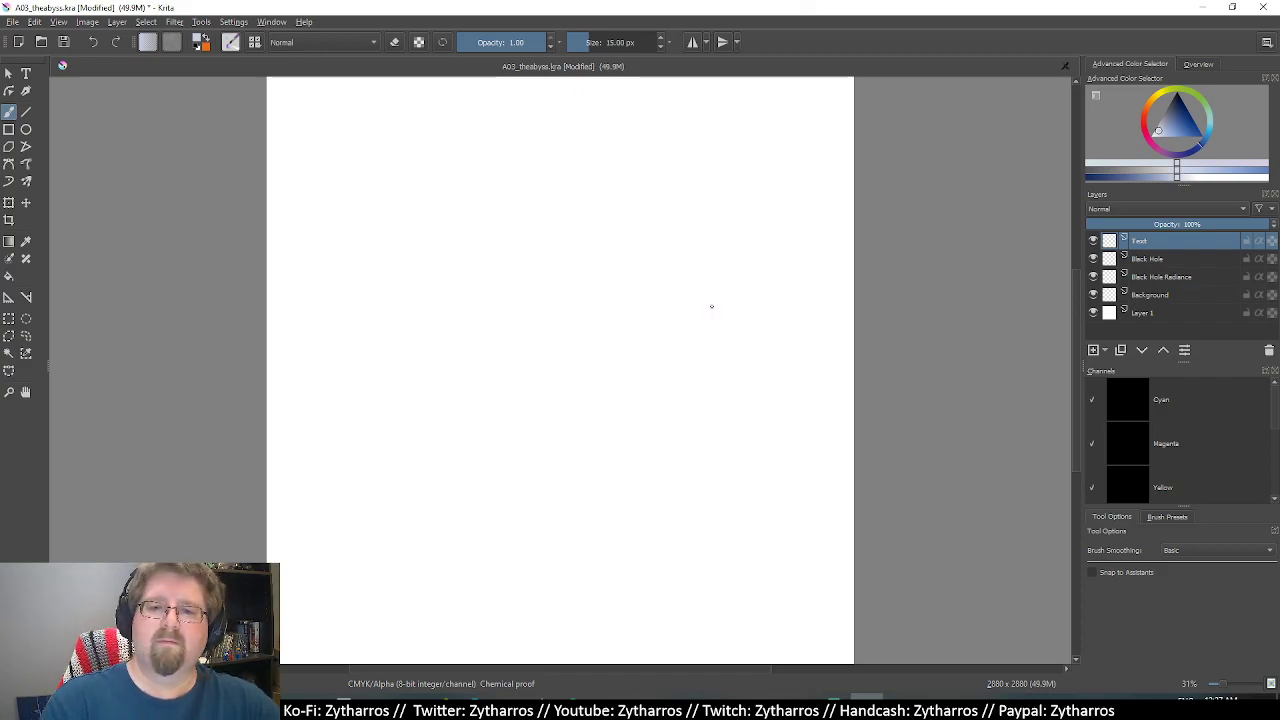
{"action": "left_click", "coordinate": [1155, 298]}
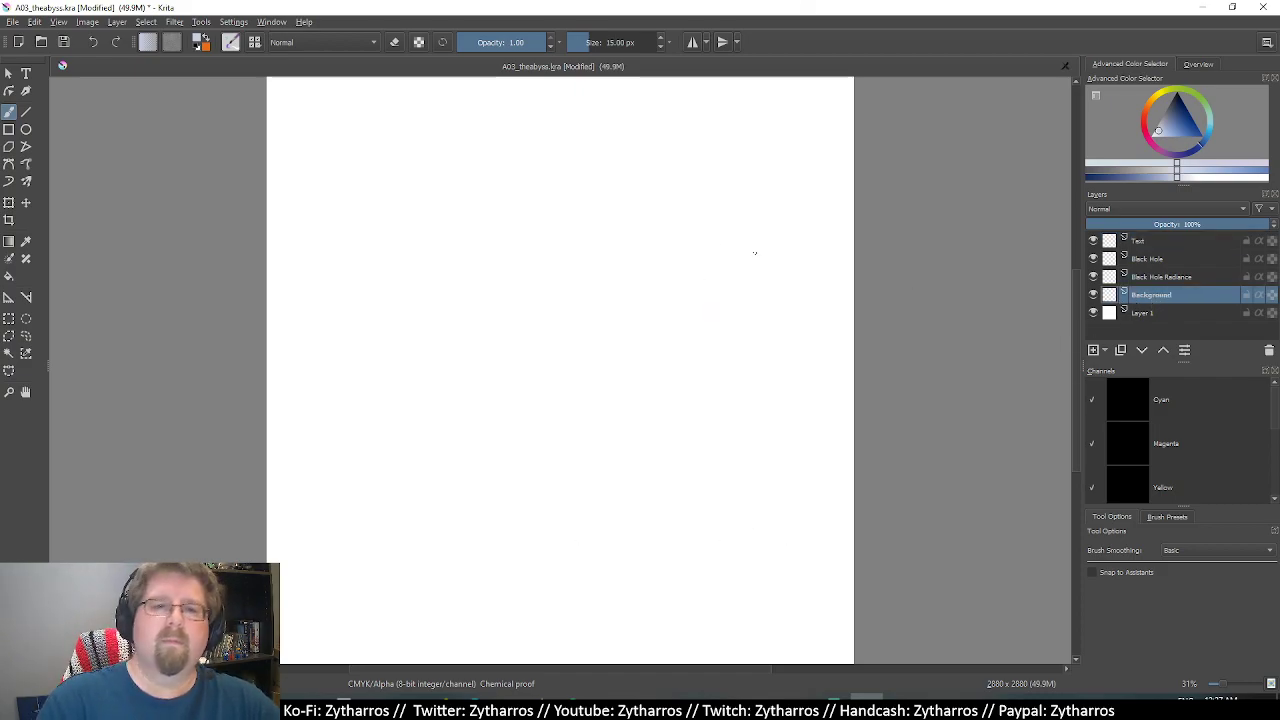
{"action": "left_click", "coordinate": [8, 275]}
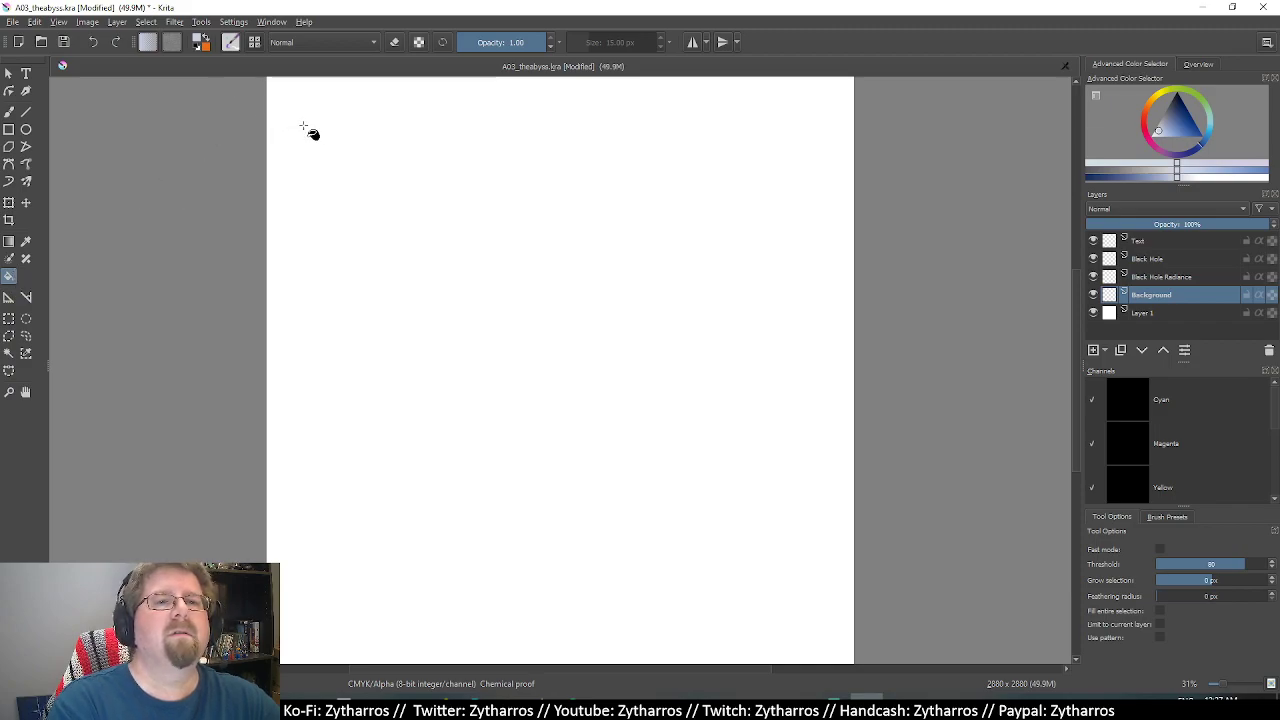
{"action": "left_click", "coordinate": [651, 141]}
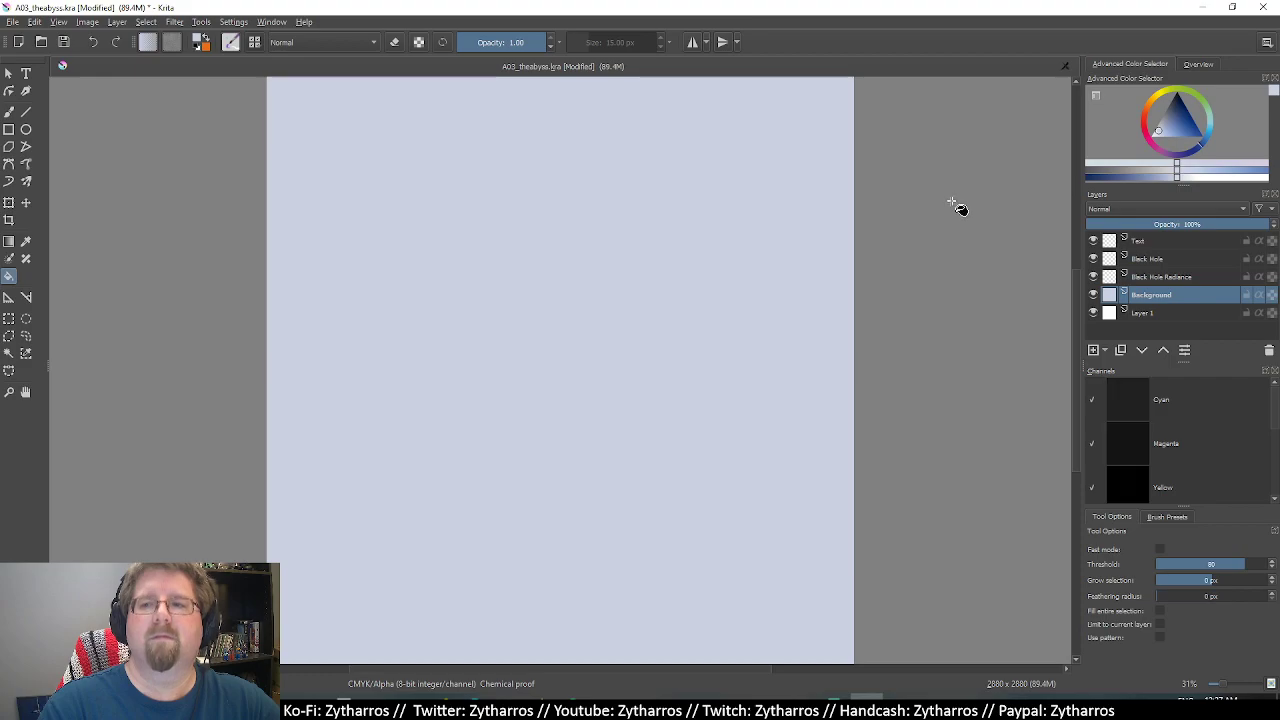
{"action": "key", "text": "ctrl+z"}
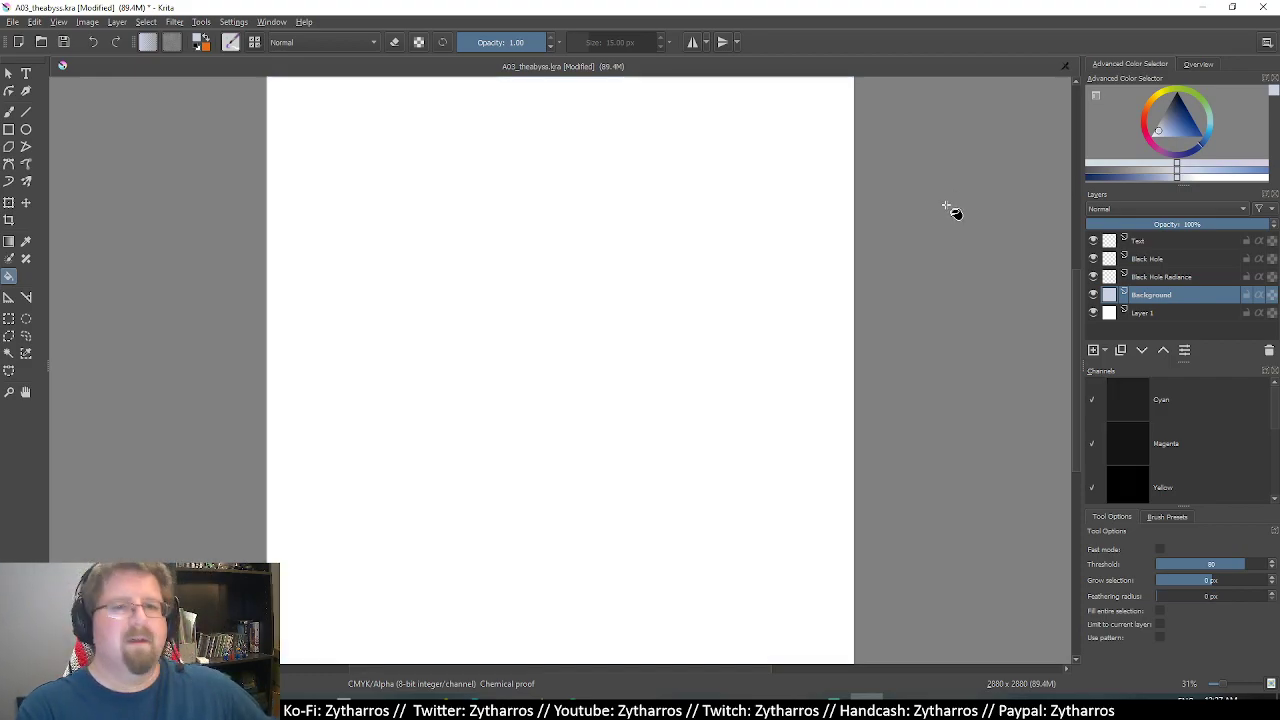
Pick a dark maroon red in the colour selector and fill the Background layer.
{"action": "left_click", "coordinate": [1165, 123]}
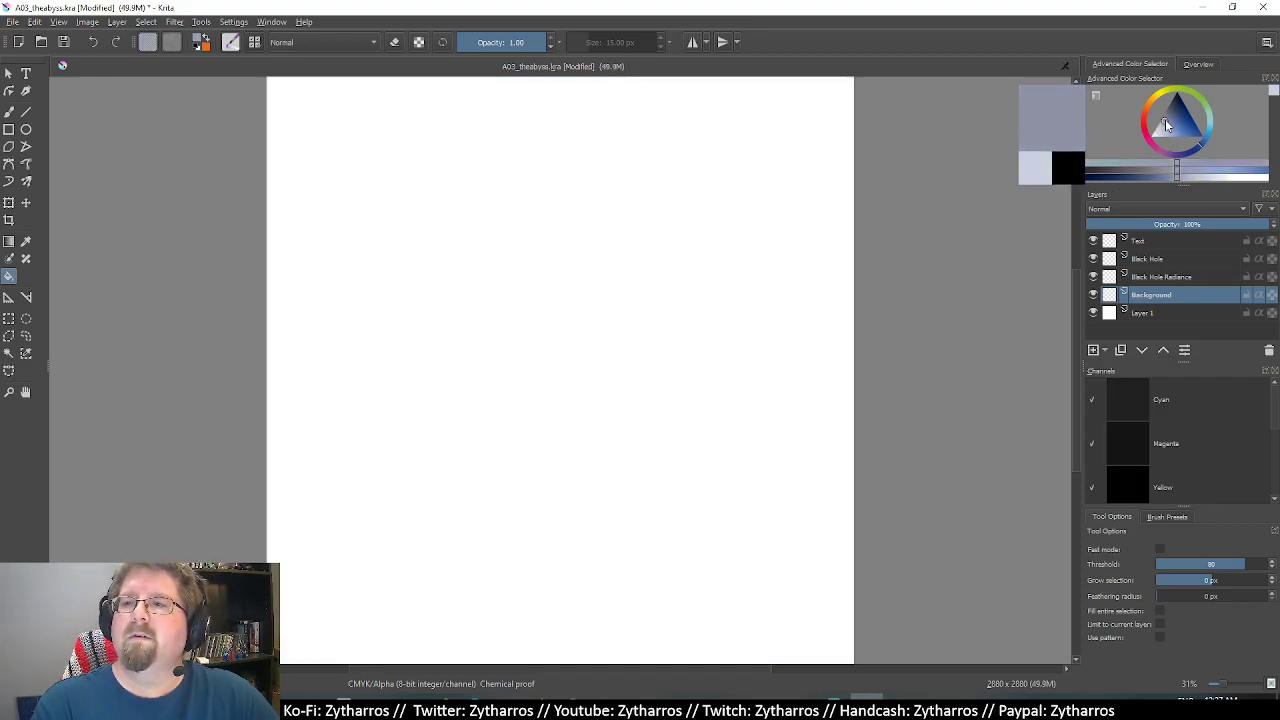
{"action": "left_click", "coordinate": [1150, 142]}
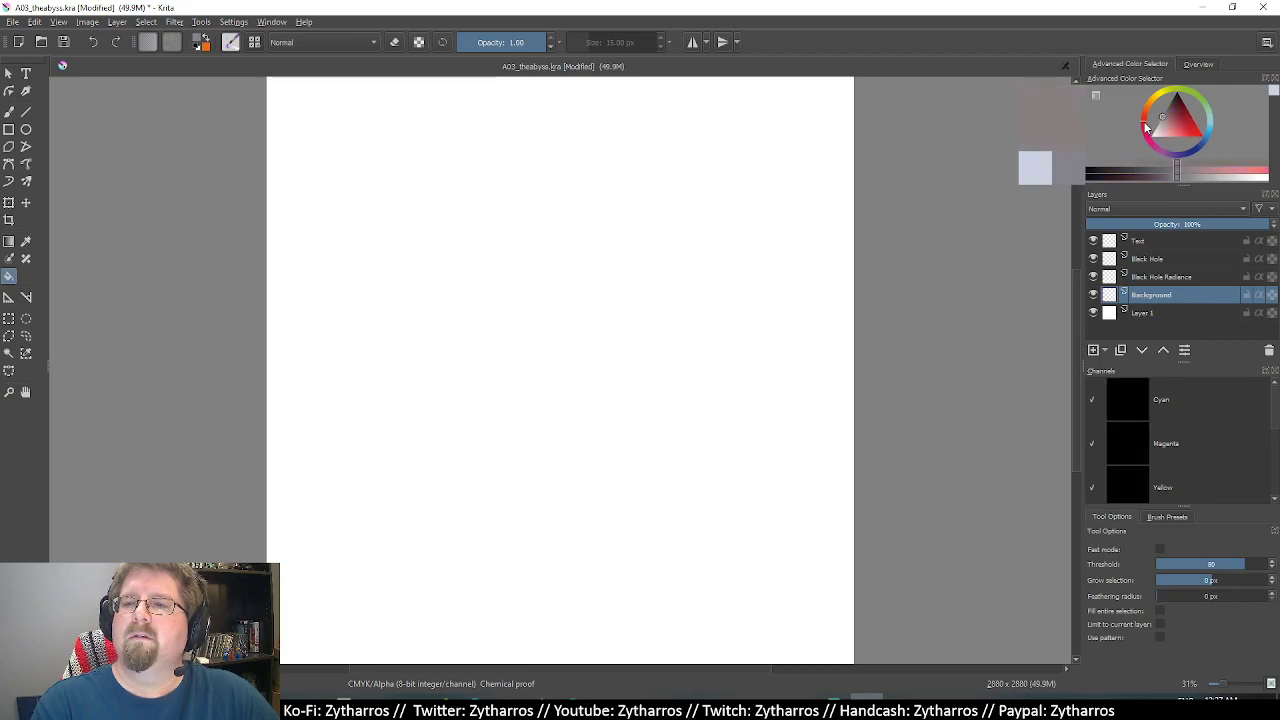
{"action": "left_click", "coordinate": [1159, 119]}
{"action": "left_click", "coordinate": [1186, 112]}
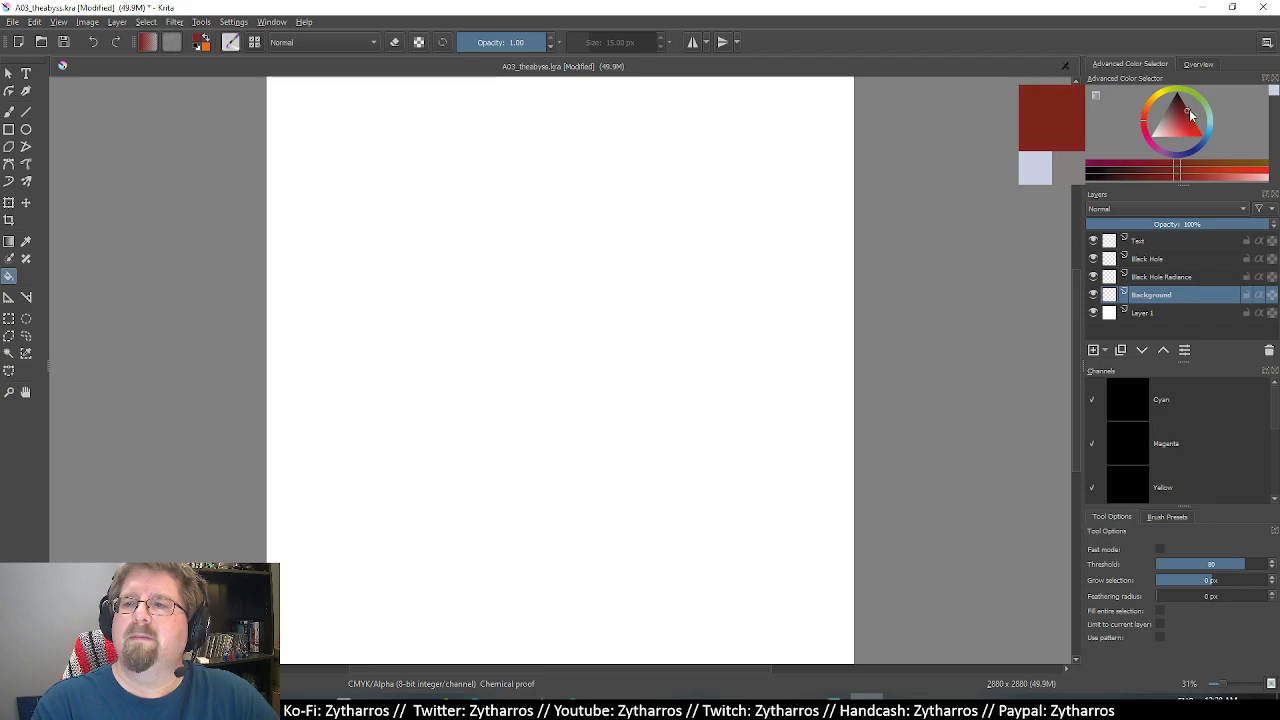
{"action": "left_click", "coordinate": [1188, 105]}
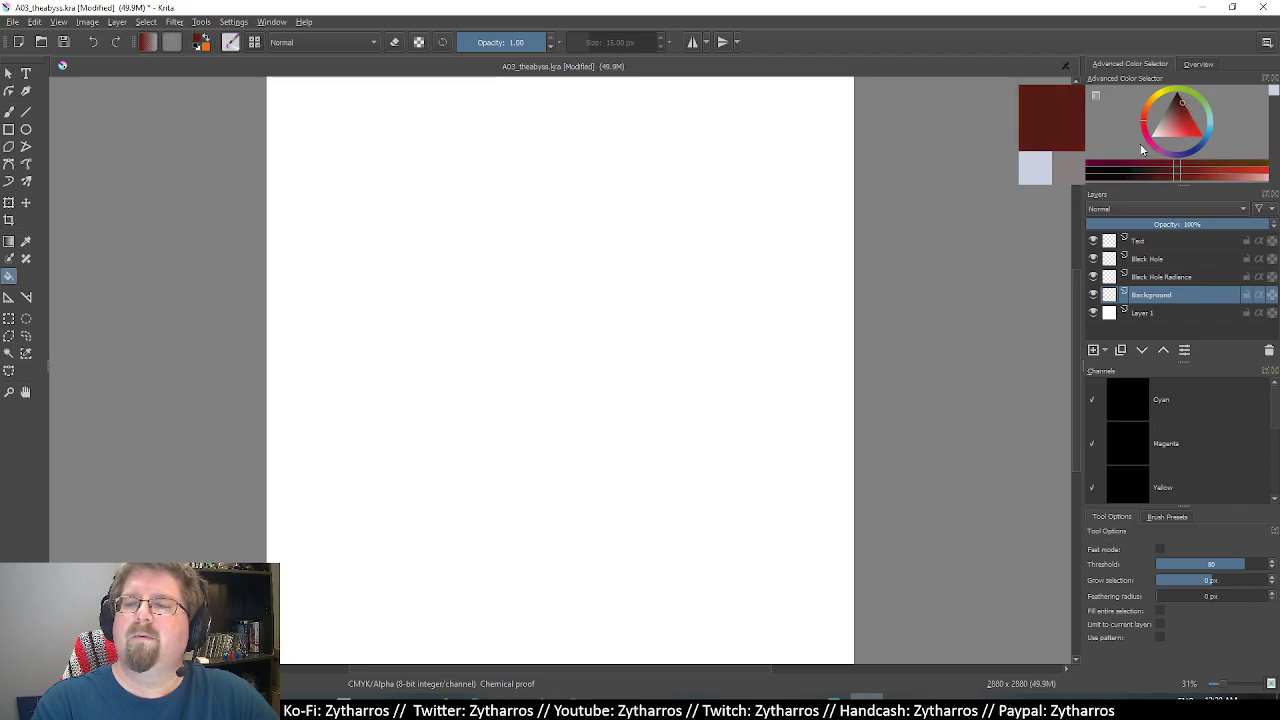
{"action": "left_click", "coordinate": [595, 232]}
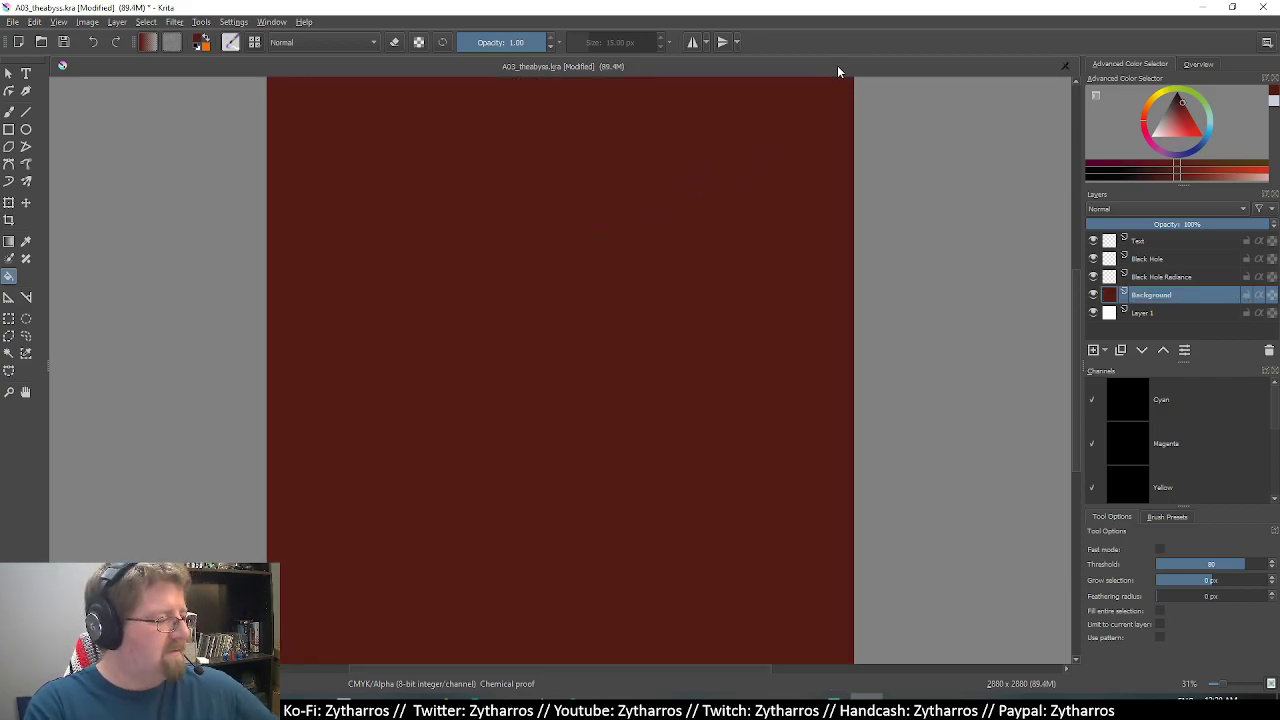
{"action": "key", "text": "ctrl+z"}
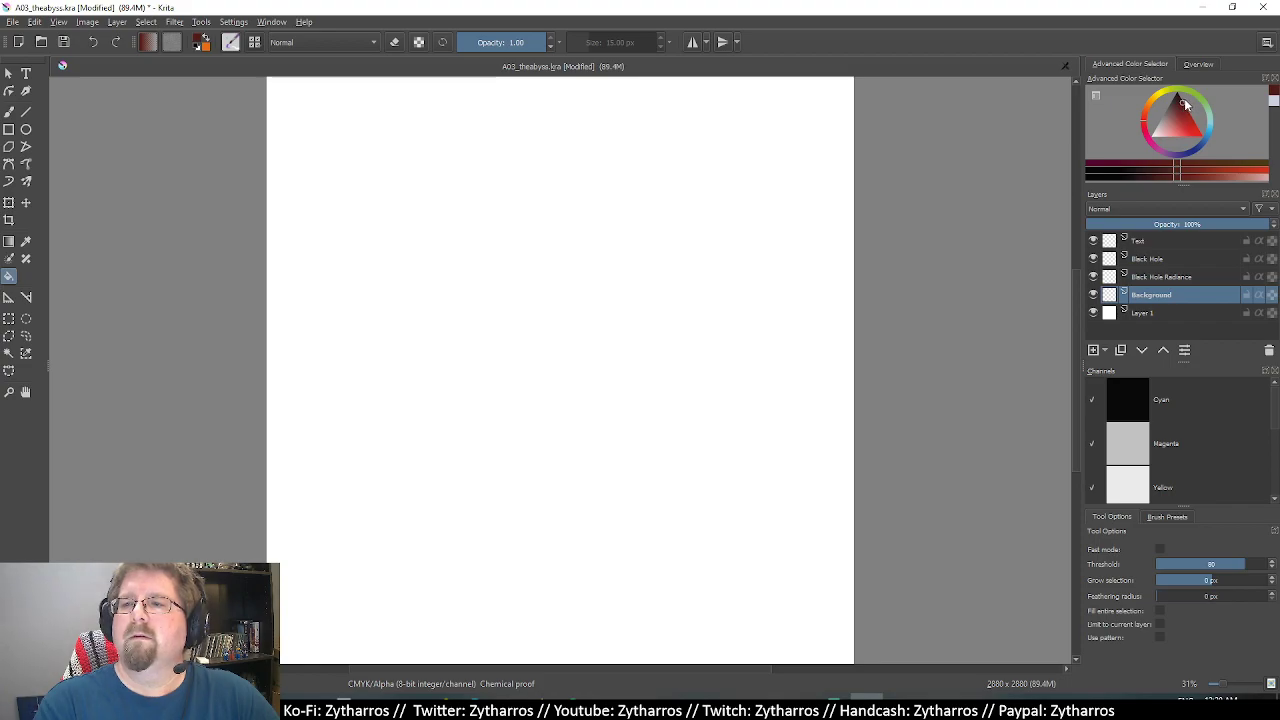
{"action": "left_click", "coordinate": [1181, 96]}
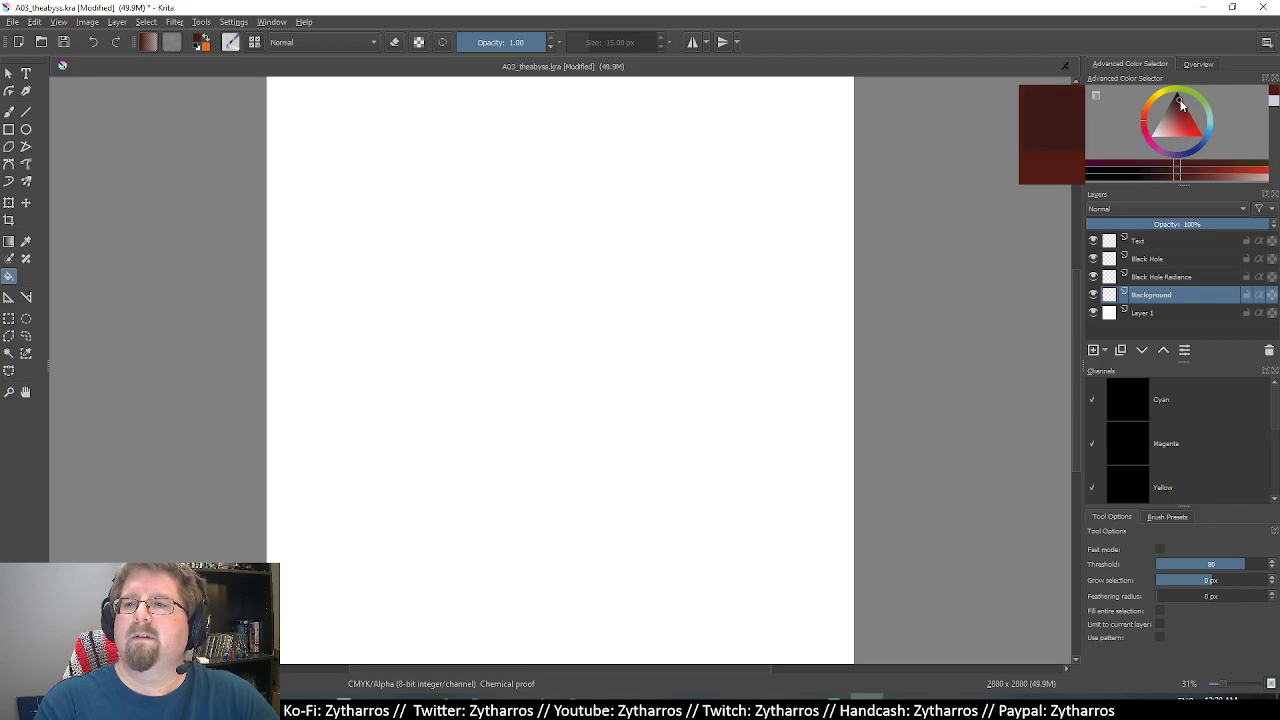
{"action": "left_click", "coordinate": [775, 231]}
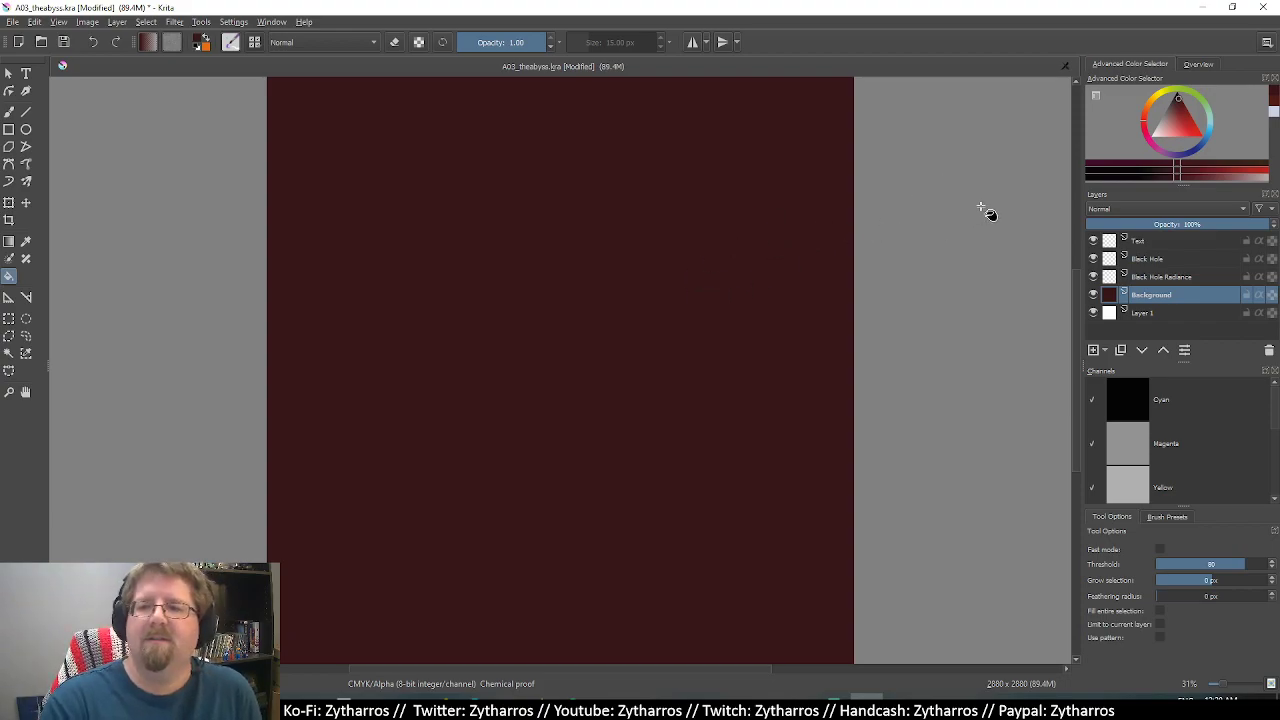
Add a layer above Background named 'BG Clouds' and switch to the Freehand Brush.
{"action": "left_click", "coordinate": [1094, 351]}
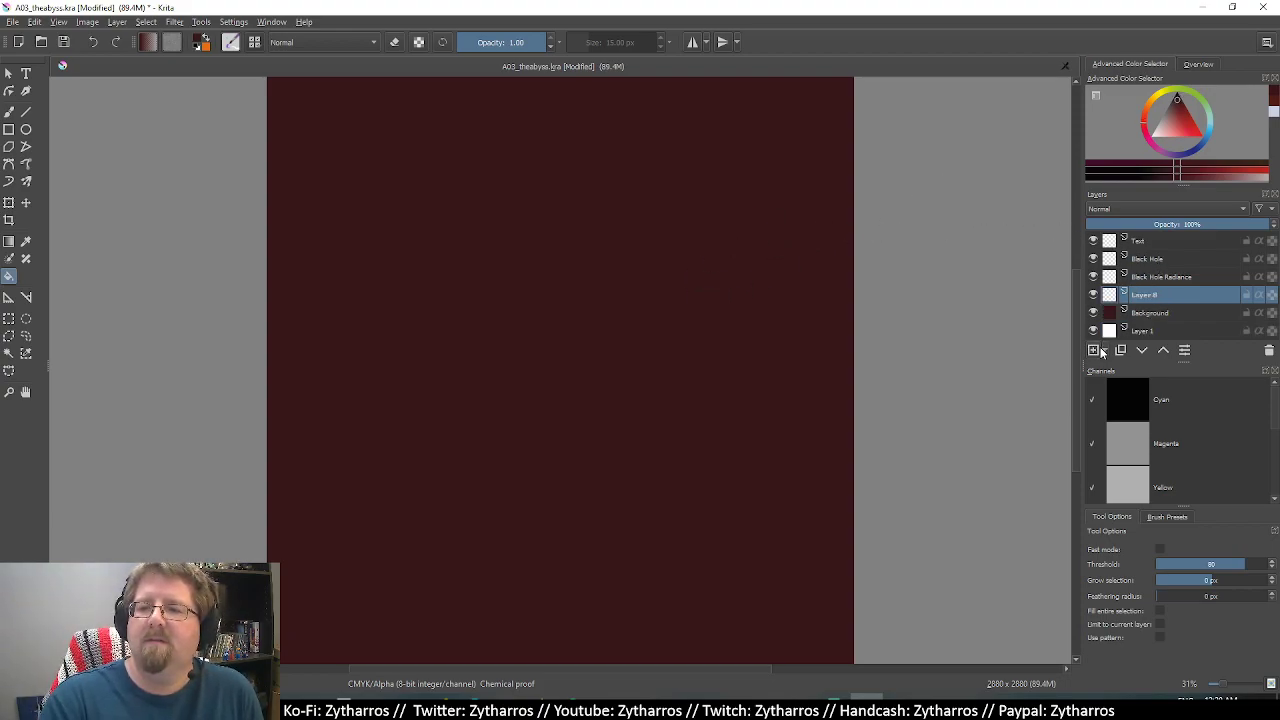
{"action": "double_click", "coordinate": [1162, 297]}
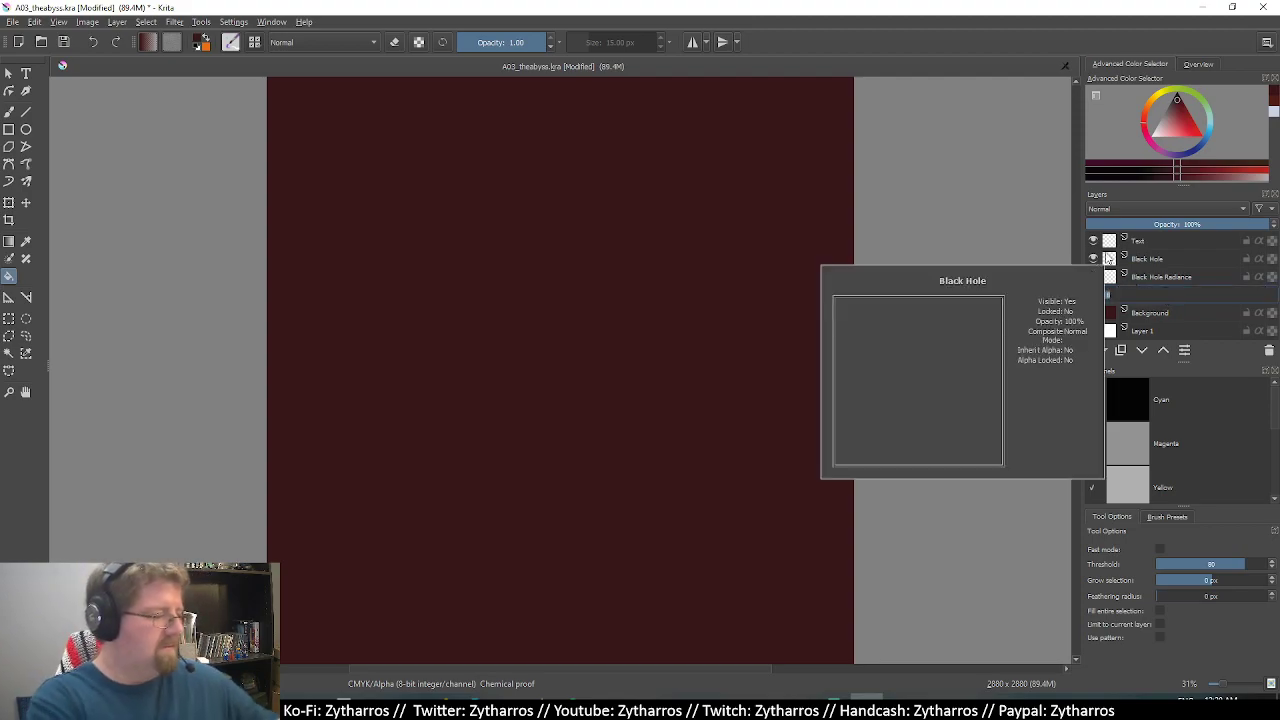
{"action": "type", "text": "BG Clouds"}
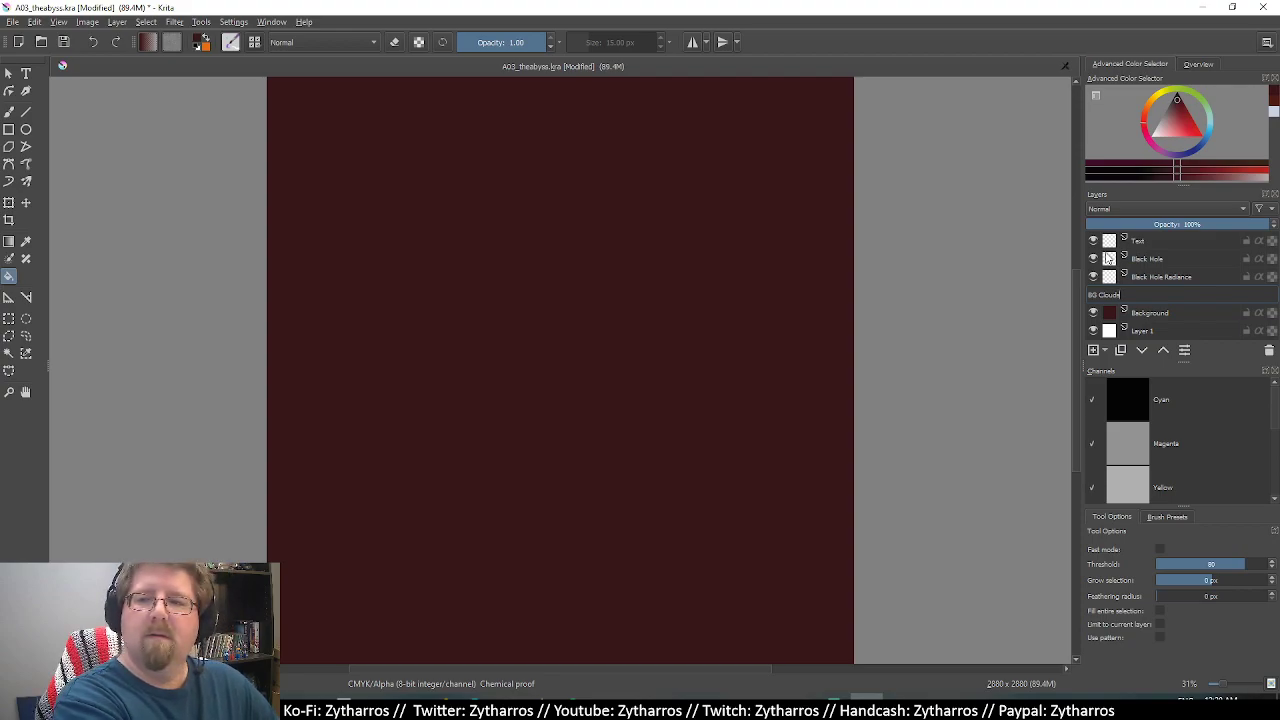
{"action": "key", "text": "Return"}
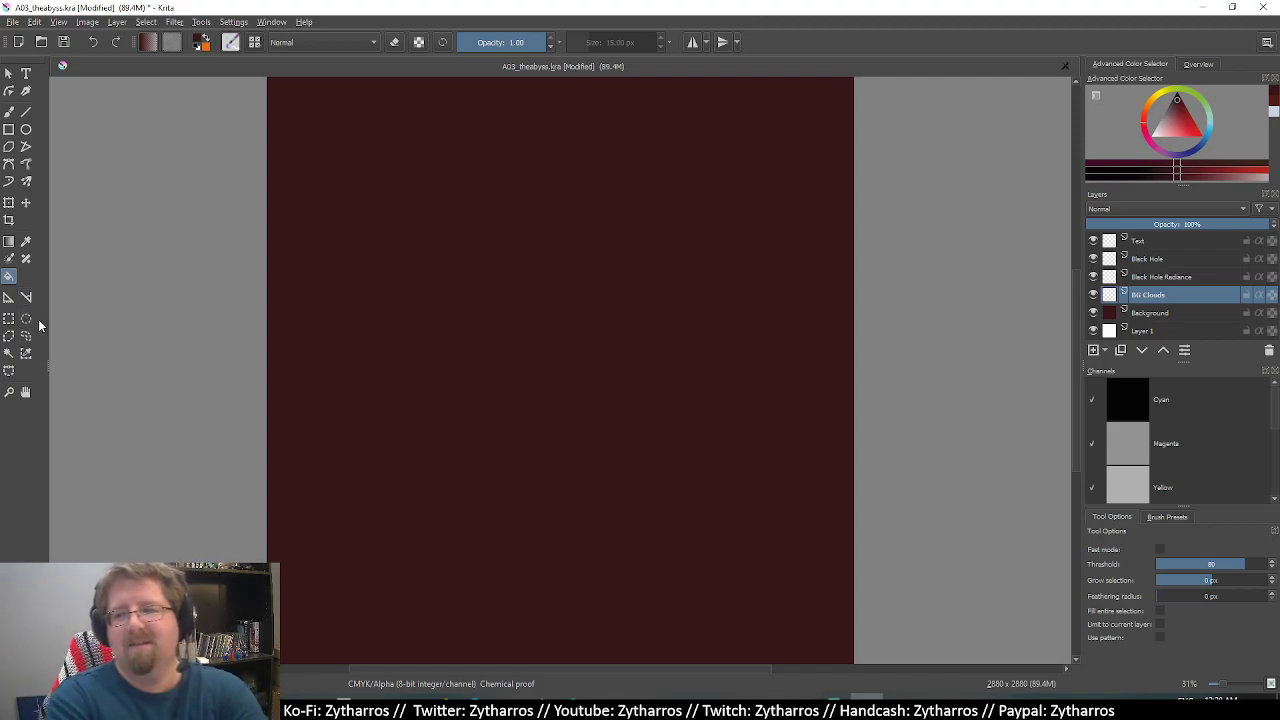
{"action": "left_click", "coordinate": [11, 113]}
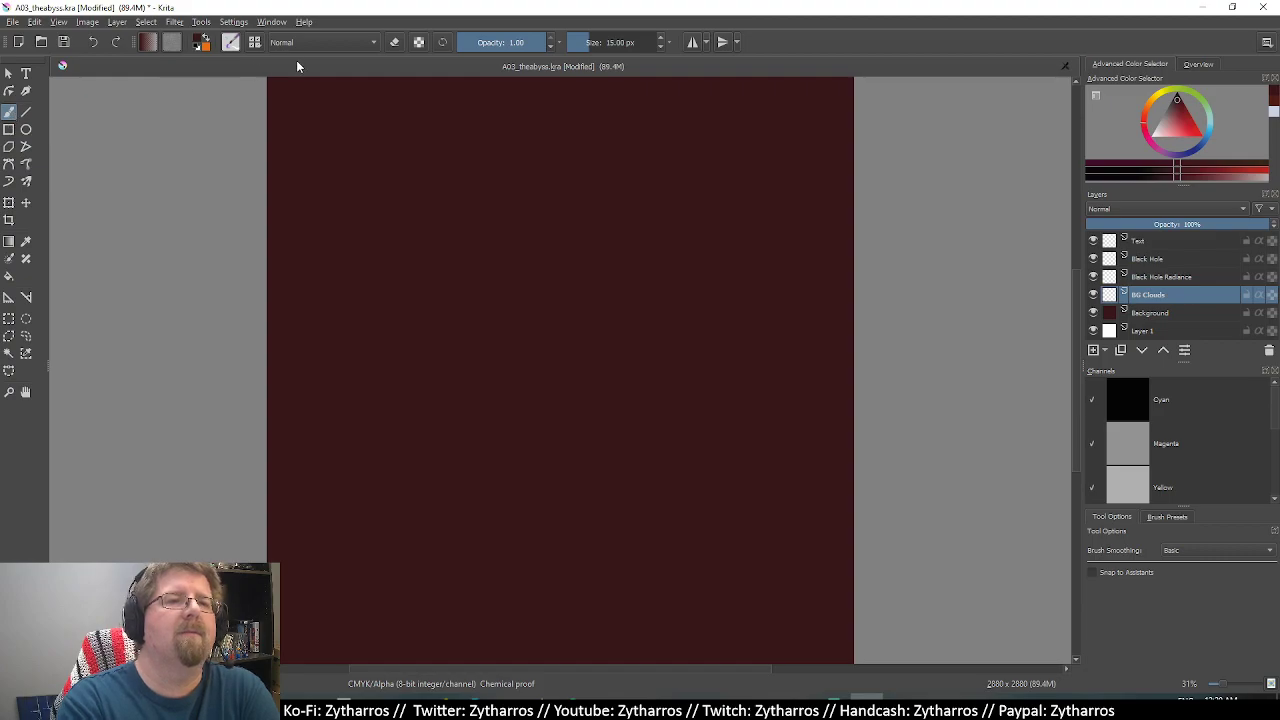
In the brush editor, set tip diameter to about 47 px, ratio 0.77, and adjust fade and angle.
{"action": "left_click", "coordinate": [339, 42]}
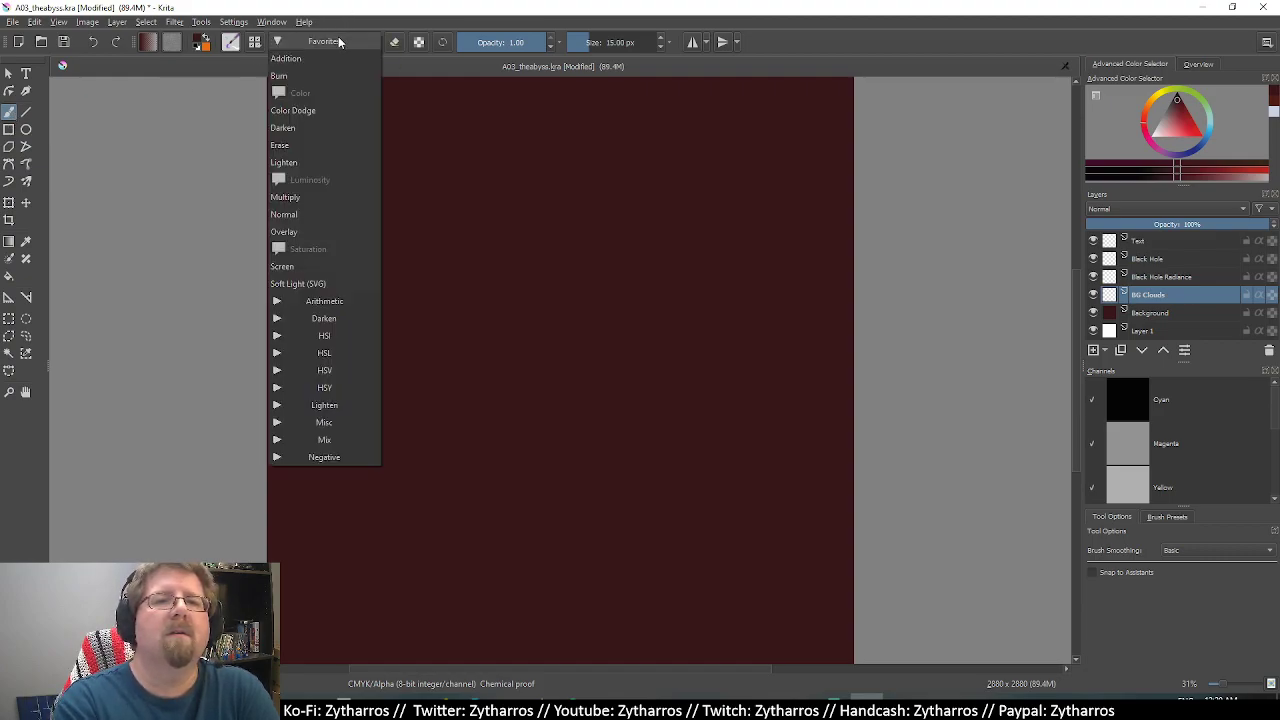
{"action": "left_click", "coordinate": [337, 42]}
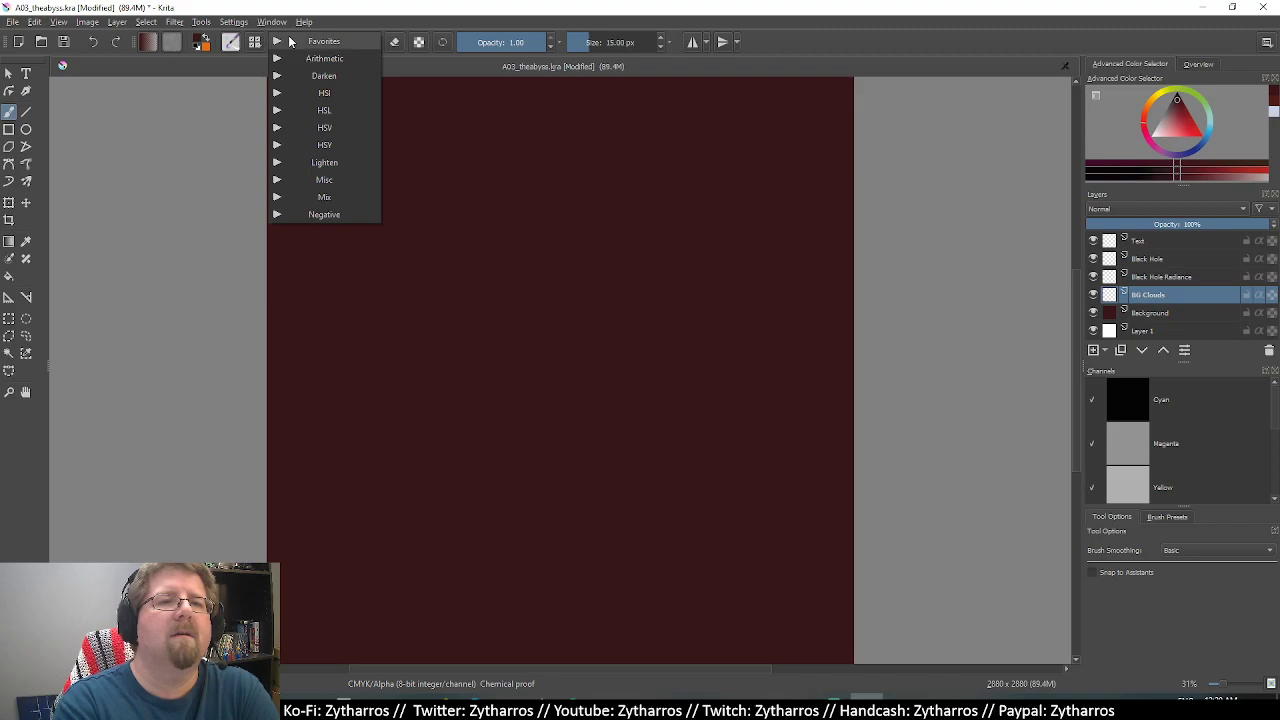
{"action": "left_click", "coordinate": [238, 42]}
{"action": "left_click", "coordinate": [232, 43]}
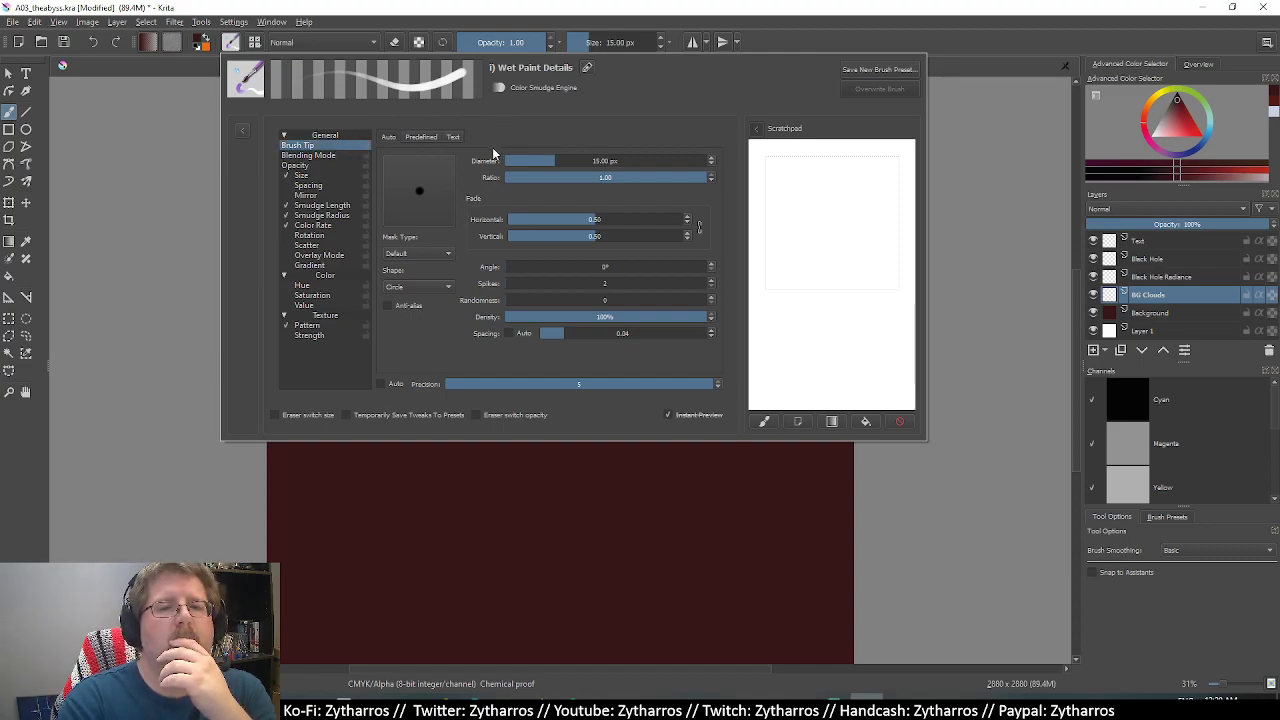
{"action": "left_click", "coordinate": [555, 162]}
{"action": "left_click_drag", "start_coordinate": [555, 162], "coordinate": [577, 160]}
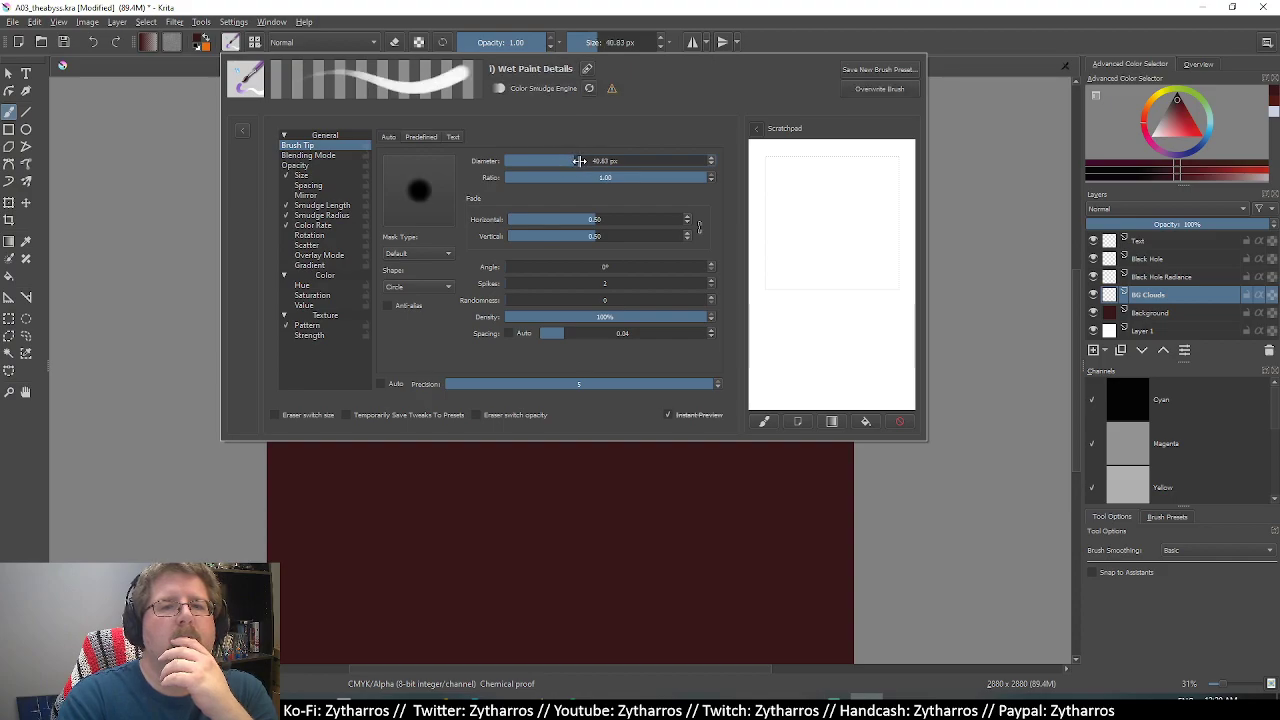
{"action": "mouse_move", "coordinate": [676, 177]}
{"action": "left_mouse_down"}
{"action": "mouse_move", "coordinate": [662, 177]}
{"action": "mouse_move", "coordinate": [681, 173]}
{"action": "left_mouse_up"}
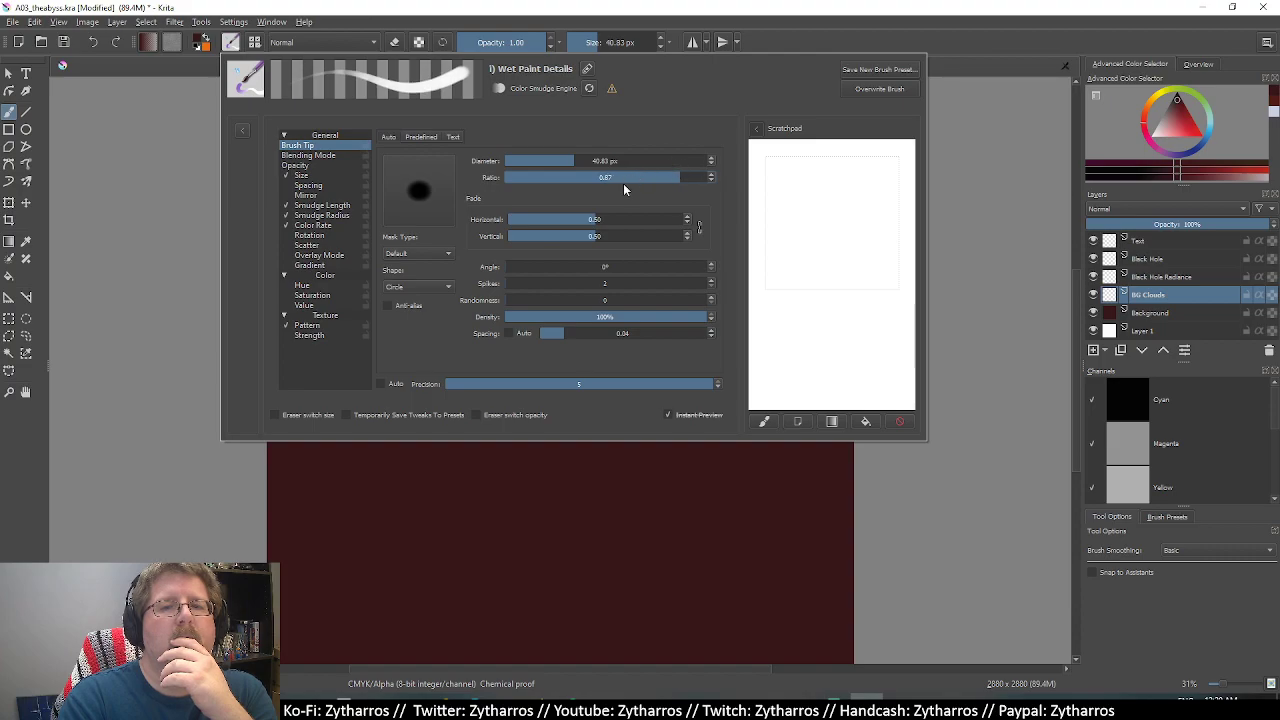
{"action": "left_click_drag", "start_coordinate": [589, 216], "coordinate": [573, 217]}
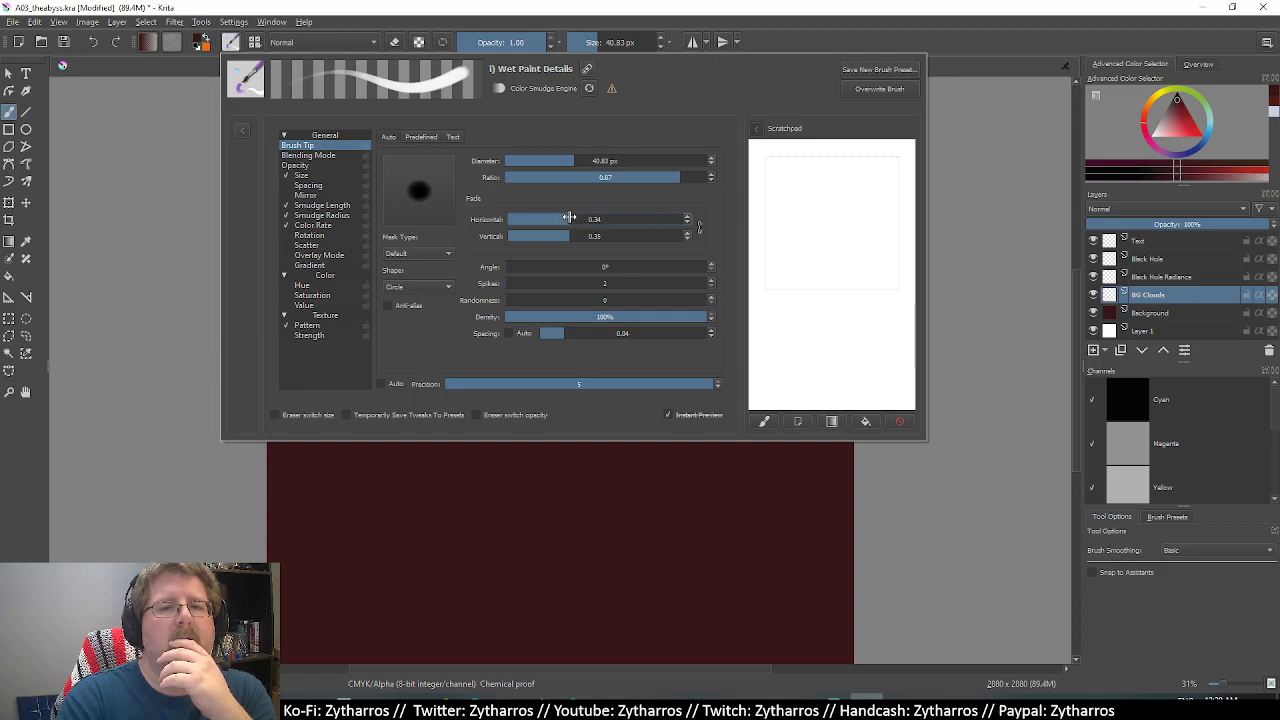
{"action": "left_click_drag", "start_coordinate": [569, 217], "coordinate": [532, 217]}
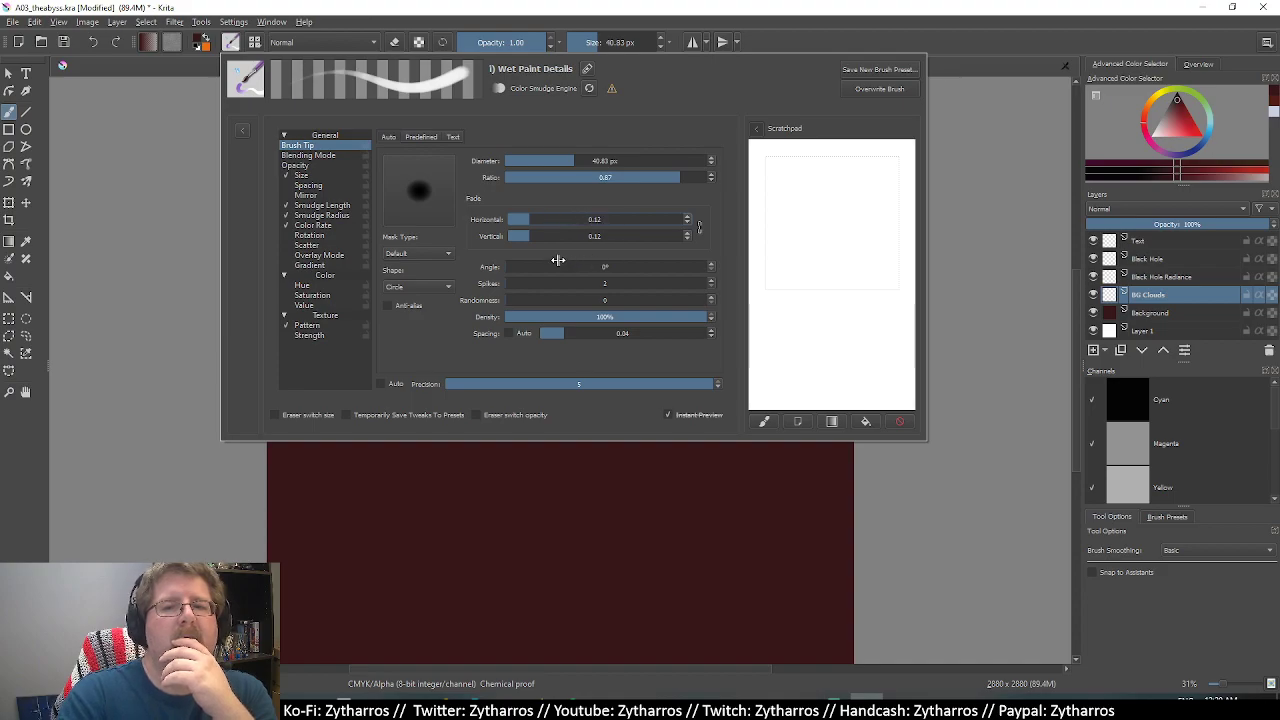
{"action": "mouse_move", "coordinate": [556, 267]}
{"action": "left_mouse_down"}
{"action": "mouse_move", "coordinate": [580, 267]}
{"action": "mouse_move", "coordinate": [505, 267]}
{"action": "mouse_move", "coordinate": [594, 287]}
{"action": "mouse_move", "coordinate": [661, 280]}
{"action": "mouse_move", "coordinate": [512, 281]}
{"action": "mouse_move", "coordinate": [598, 300]}
{"action": "mouse_move", "coordinate": [577, 291]}
{"action": "left_mouse_up"}
Set tip fade to 0.70, raise density to full and randomness up, testing on the scratchpad.
{"action": "mouse_move", "coordinate": [643, 318]}
{"action": "left_mouse_down"}
{"action": "mouse_move", "coordinate": [595, 314]}
{"action": "mouse_move", "coordinate": [623, 317]}
{"action": "left_mouse_up"}
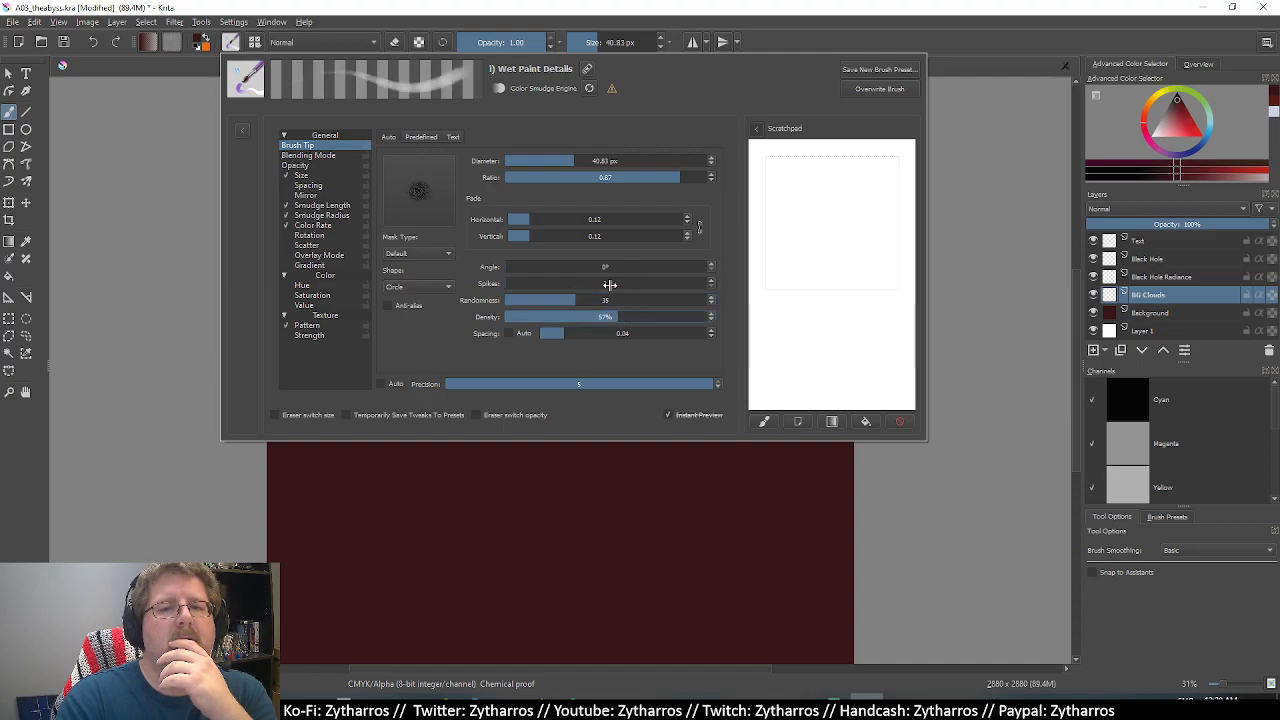
{"action": "left_click_drag", "start_coordinate": [585, 222], "coordinate": [626, 220]}
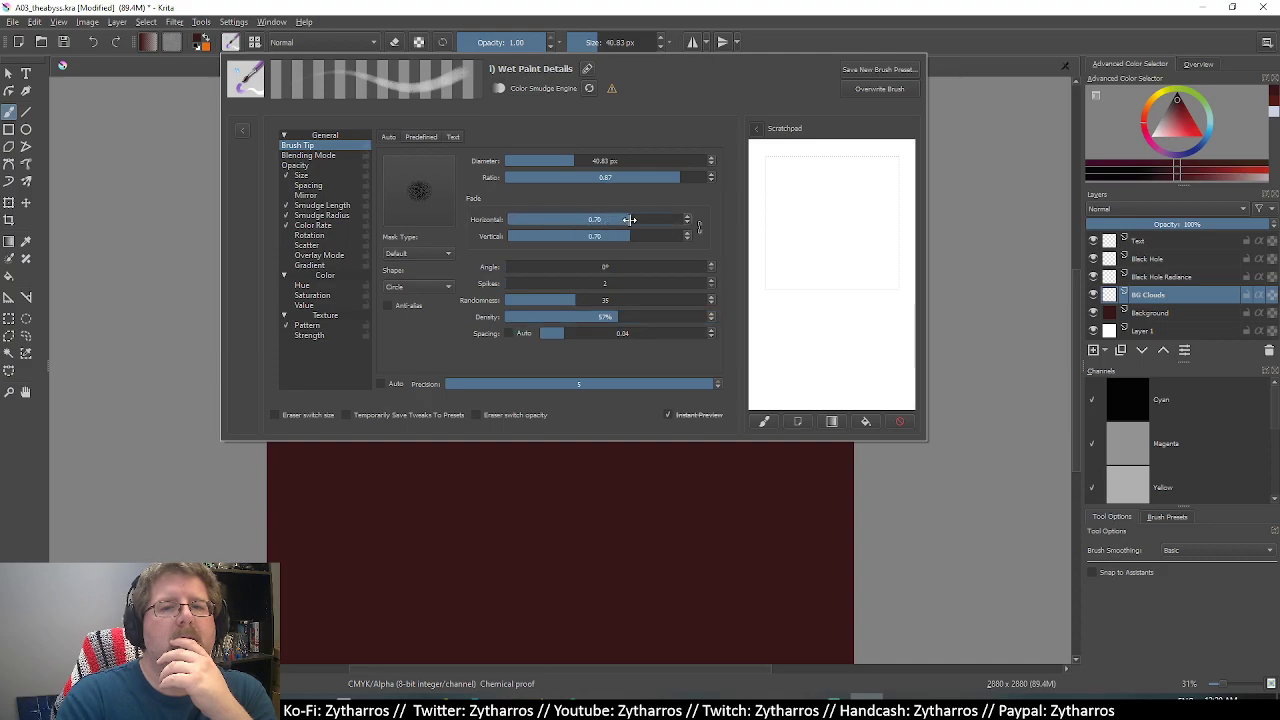
{"action": "left_click", "coordinate": [595, 311]}
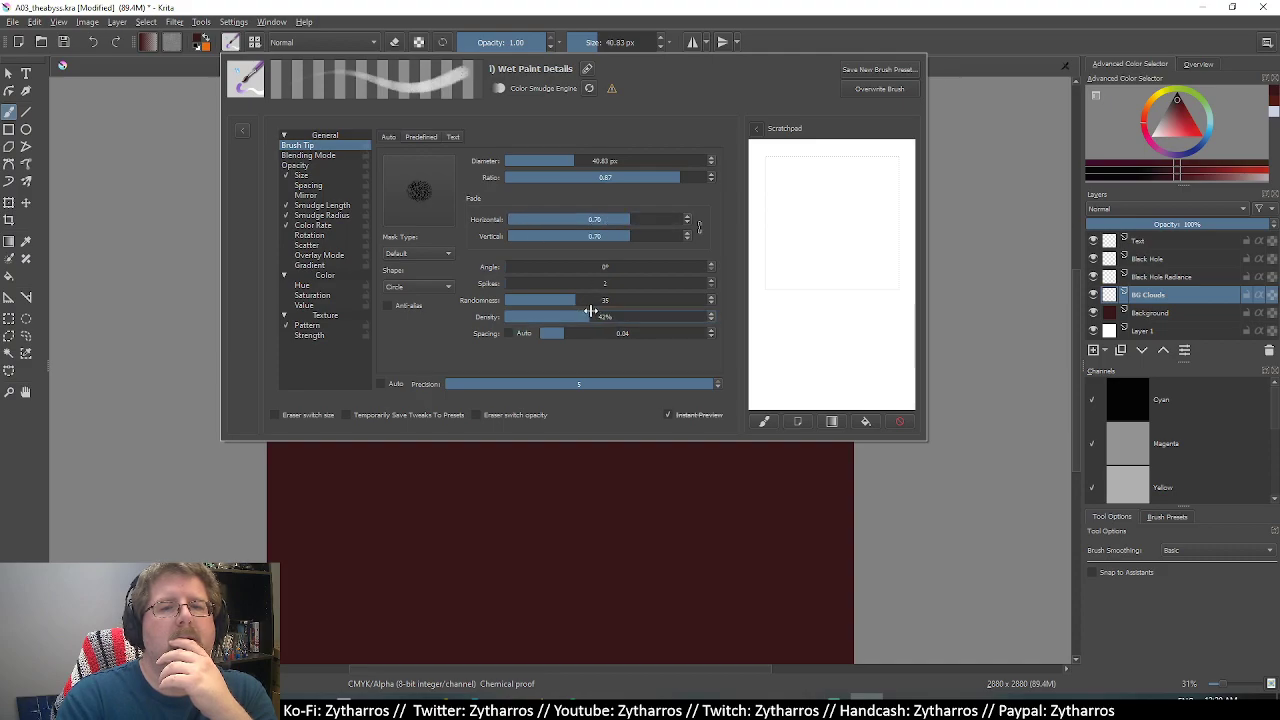
{"action": "left_click_drag", "start_coordinate": [591, 311], "coordinate": [663, 307]}
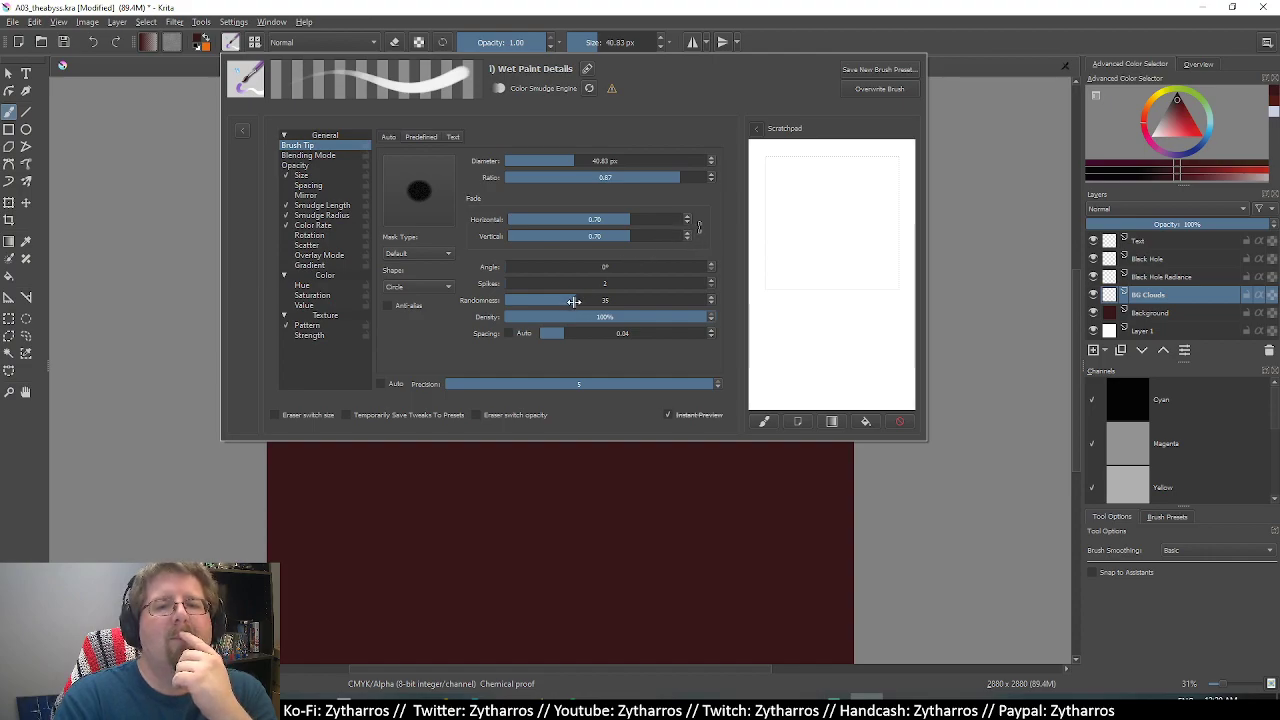
{"action": "left_click_drag", "start_coordinate": [573, 301], "coordinate": [617, 298]}
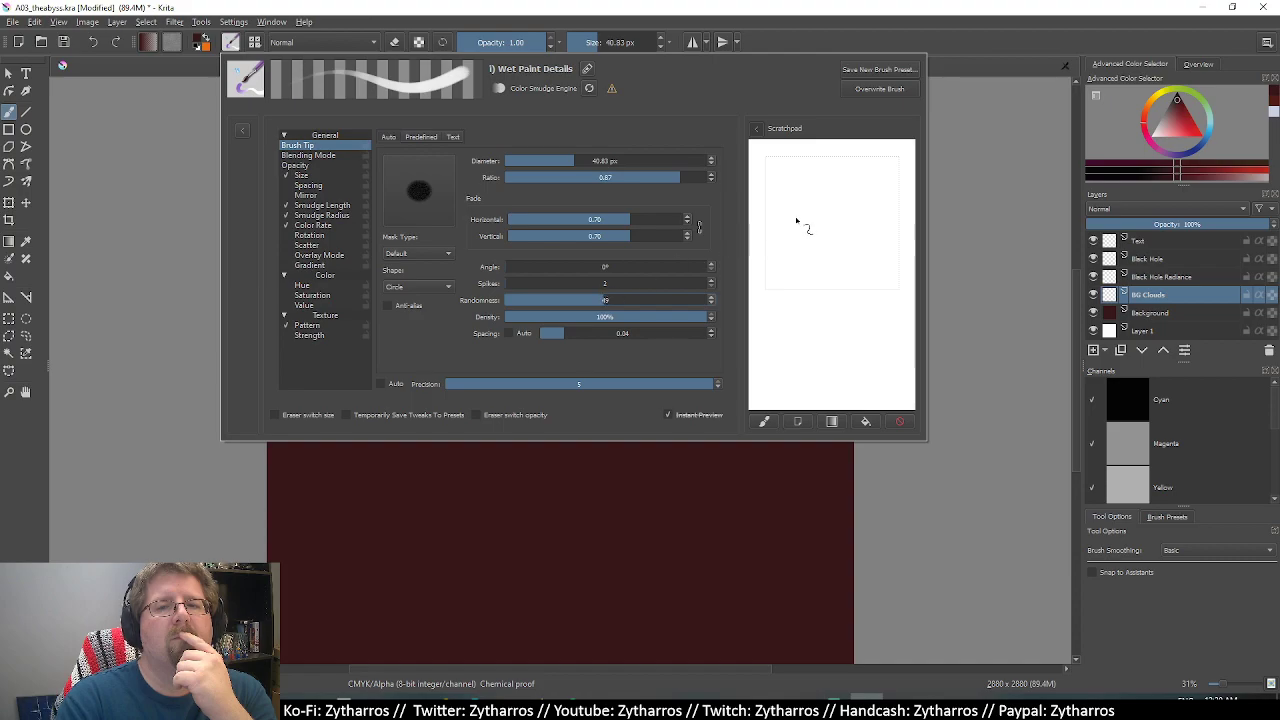
{"action": "left_click_drag", "start_coordinate": [803, 210], "coordinate": [812, 230]}
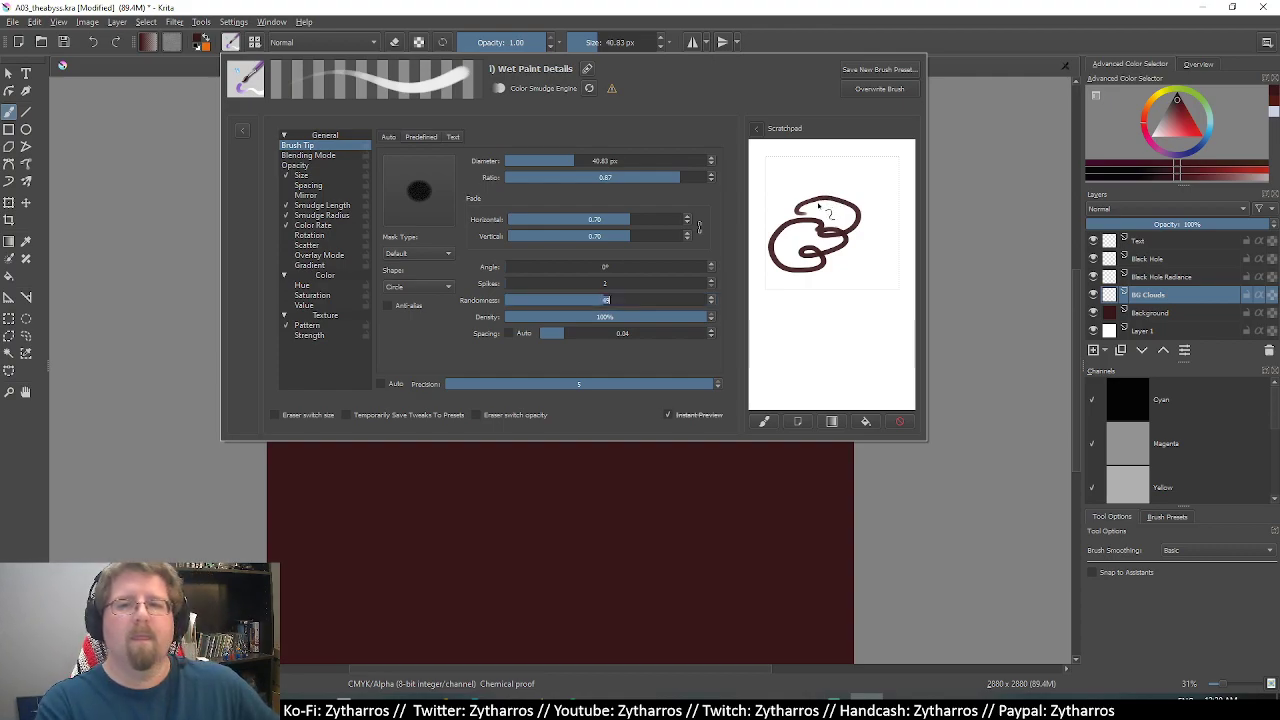
{"action": "left_click_drag", "start_coordinate": [818, 205], "coordinate": [832, 212]}
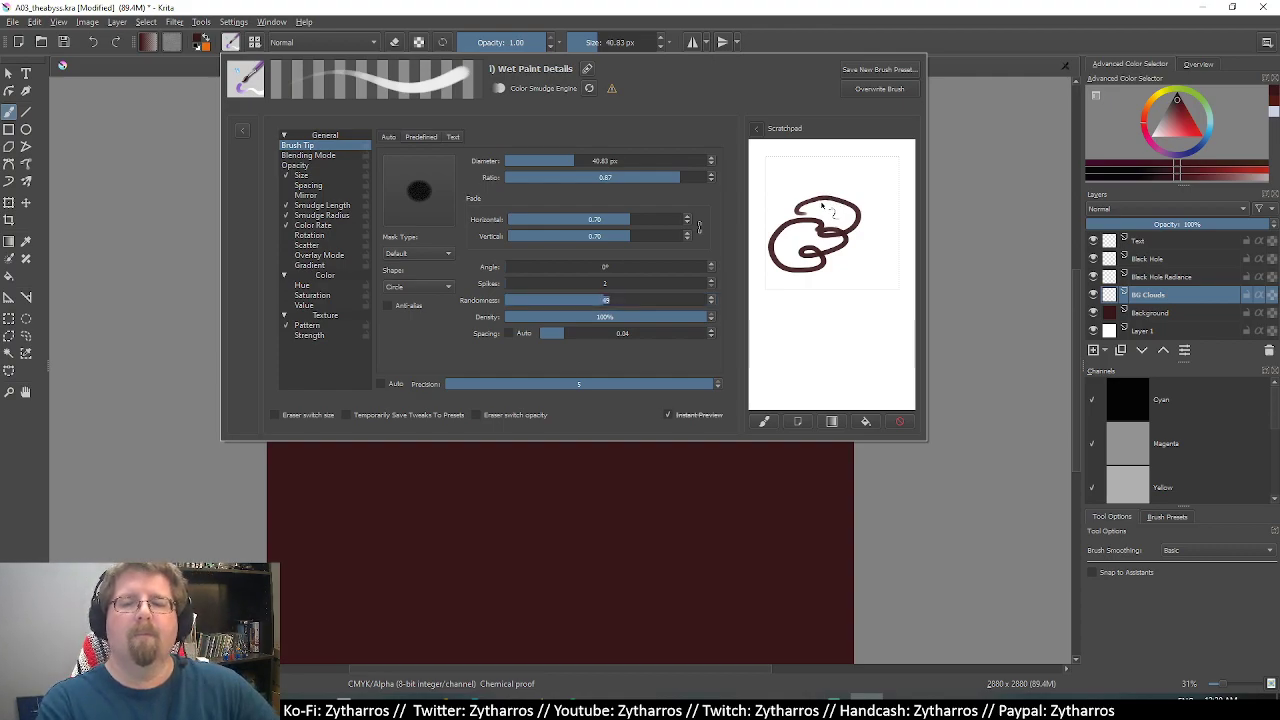
{"action": "left_click", "coordinate": [897, 421]}
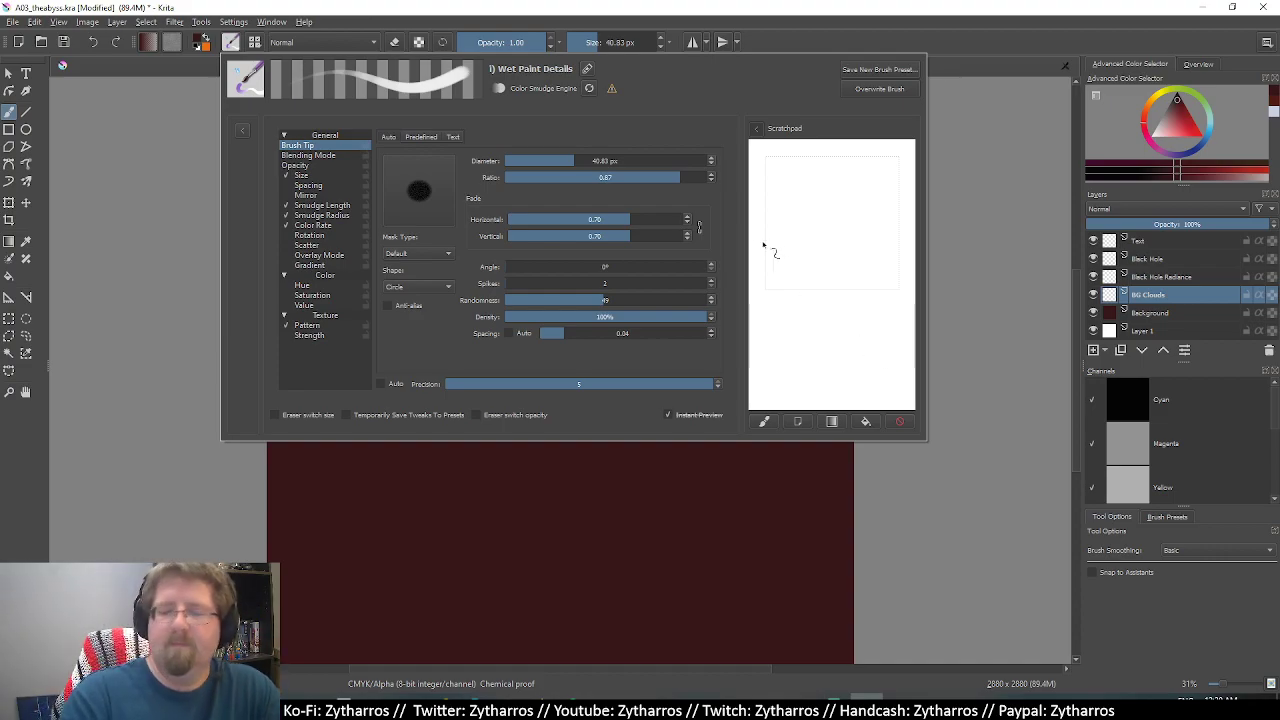
Switch the tip mask to Soft and set randomness to 63, testing on the scratchpad.
{"action": "left_click", "coordinate": [435, 256]}
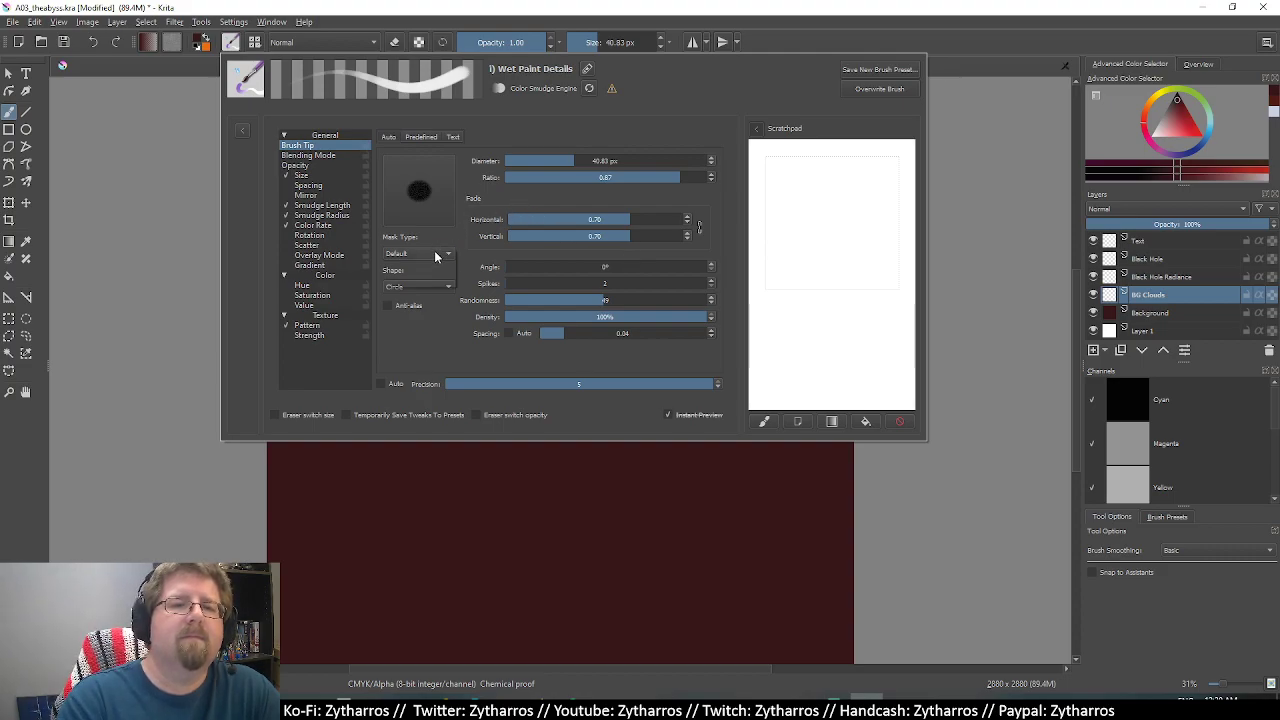
{"action": "left_click", "coordinate": [432, 266]}
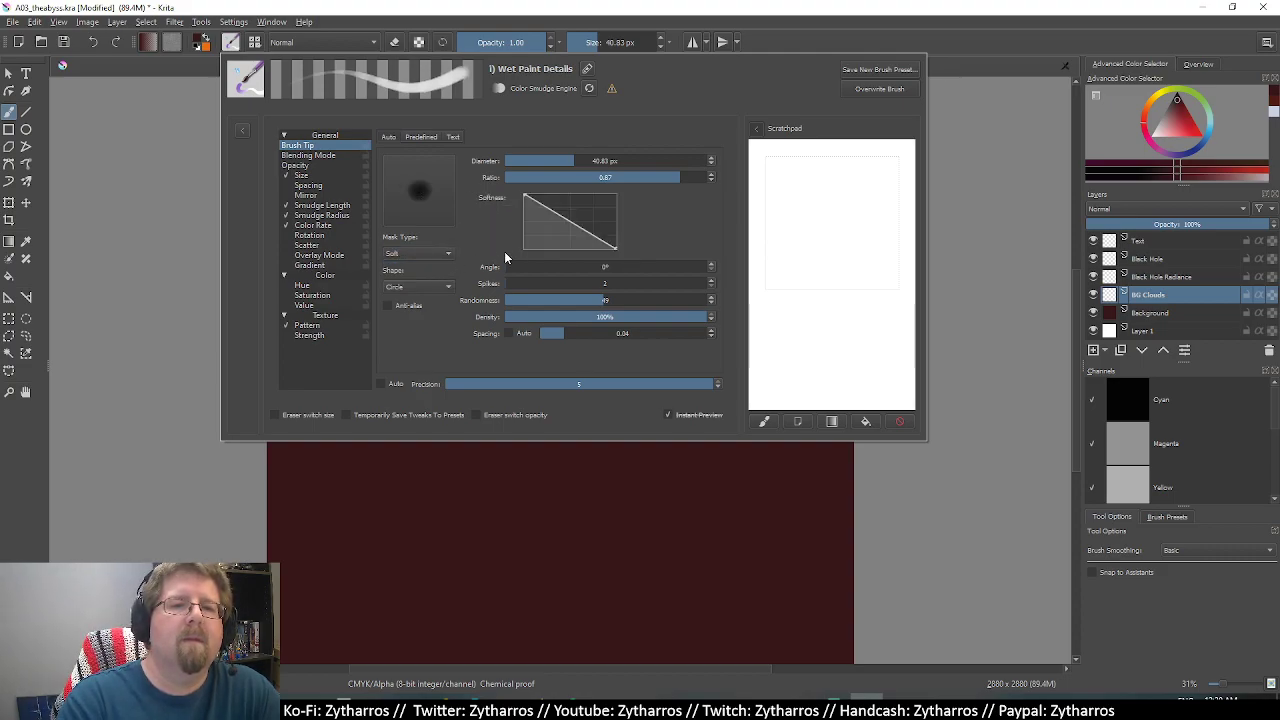
{"action": "mouse_move", "coordinate": [797, 212]}
{"action": "left_mouse_down"}
{"action": "mouse_move", "coordinate": [851, 240]}
{"action": "mouse_move", "coordinate": [829, 304]}
{"action": "mouse_move", "coordinate": [820, 232]}
{"action": "left_mouse_up"}
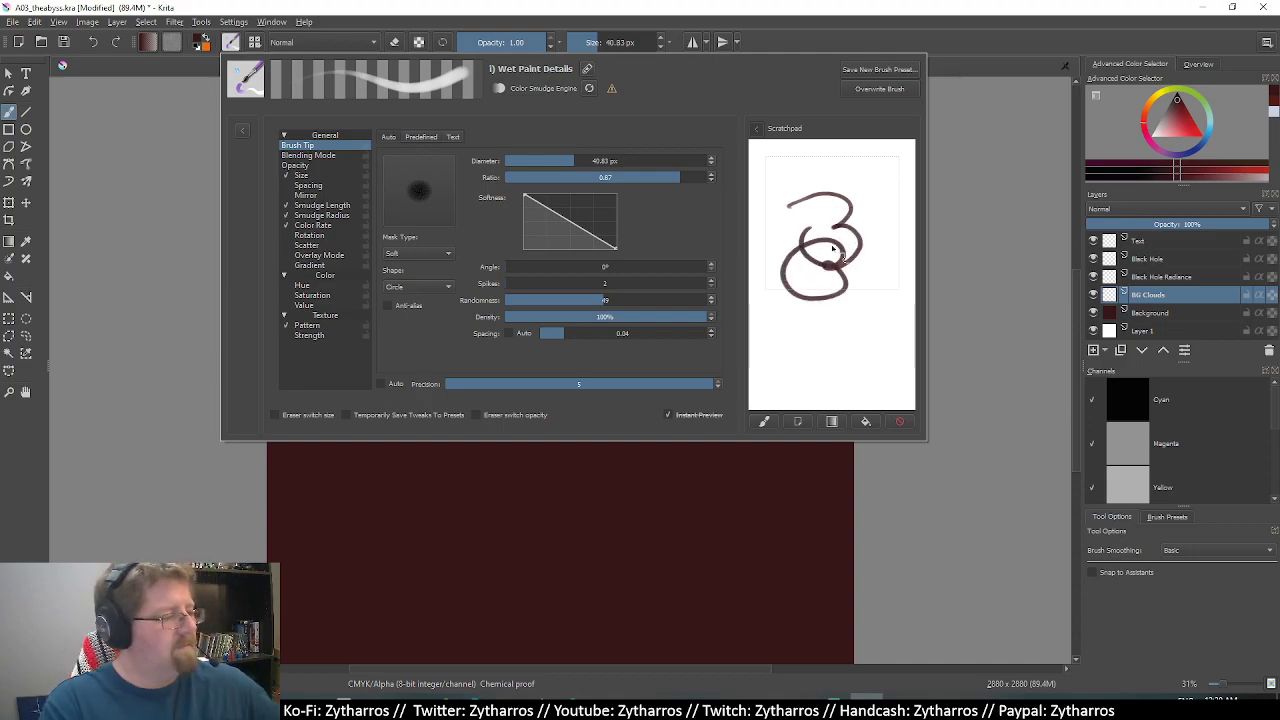
{"action": "left_click", "coordinate": [899, 421]}
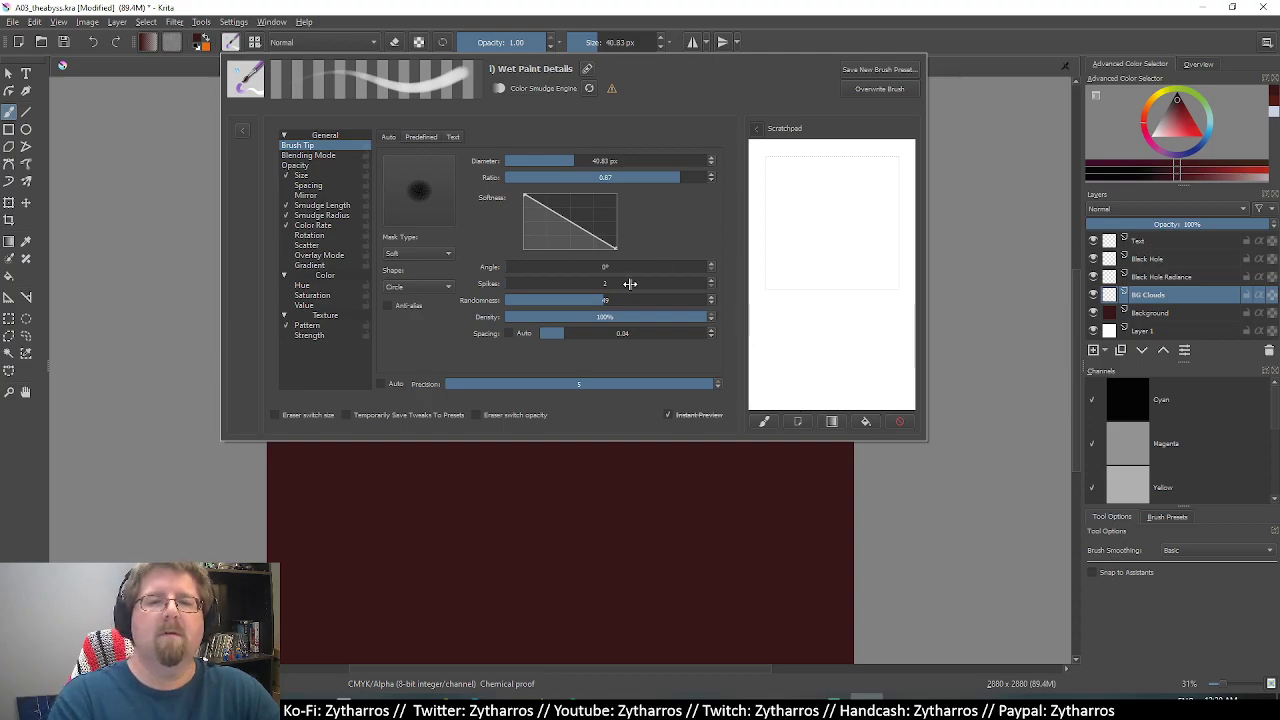
{"action": "left_click_drag", "start_coordinate": [622, 300], "coordinate": [572, 285]}
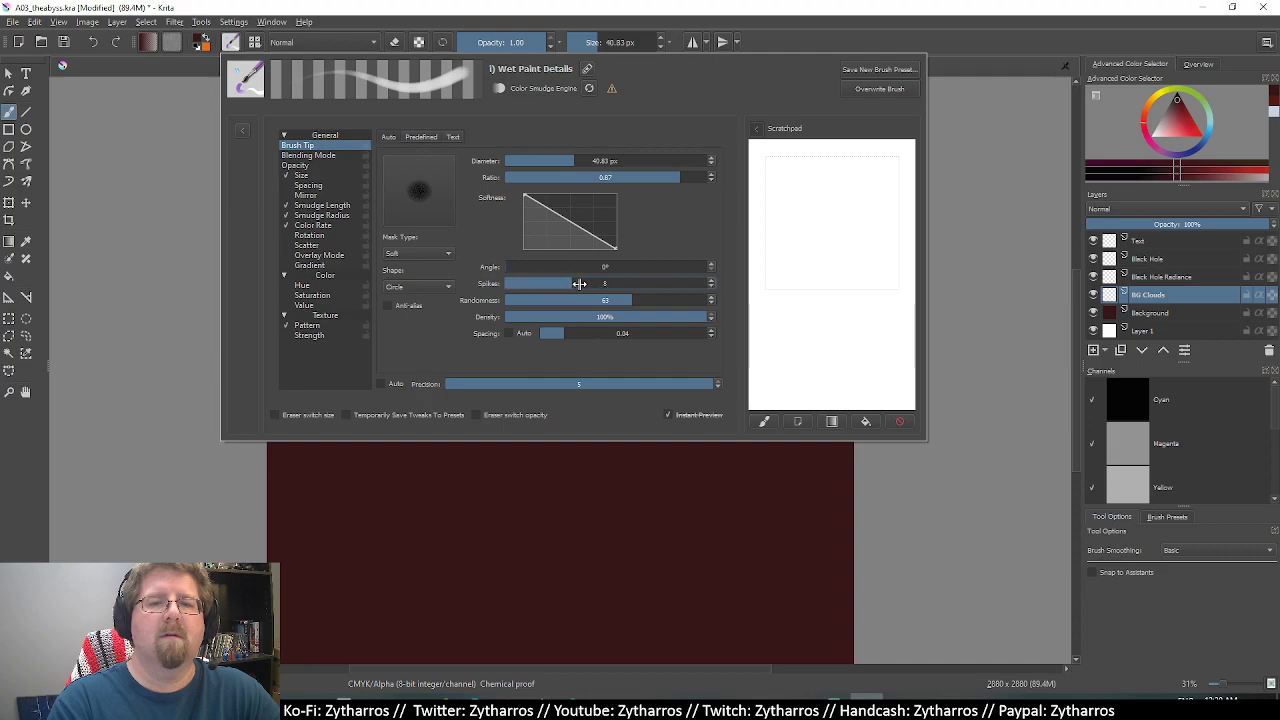
{"action": "left_click_drag", "start_coordinate": [786, 224], "coordinate": [800, 267]}
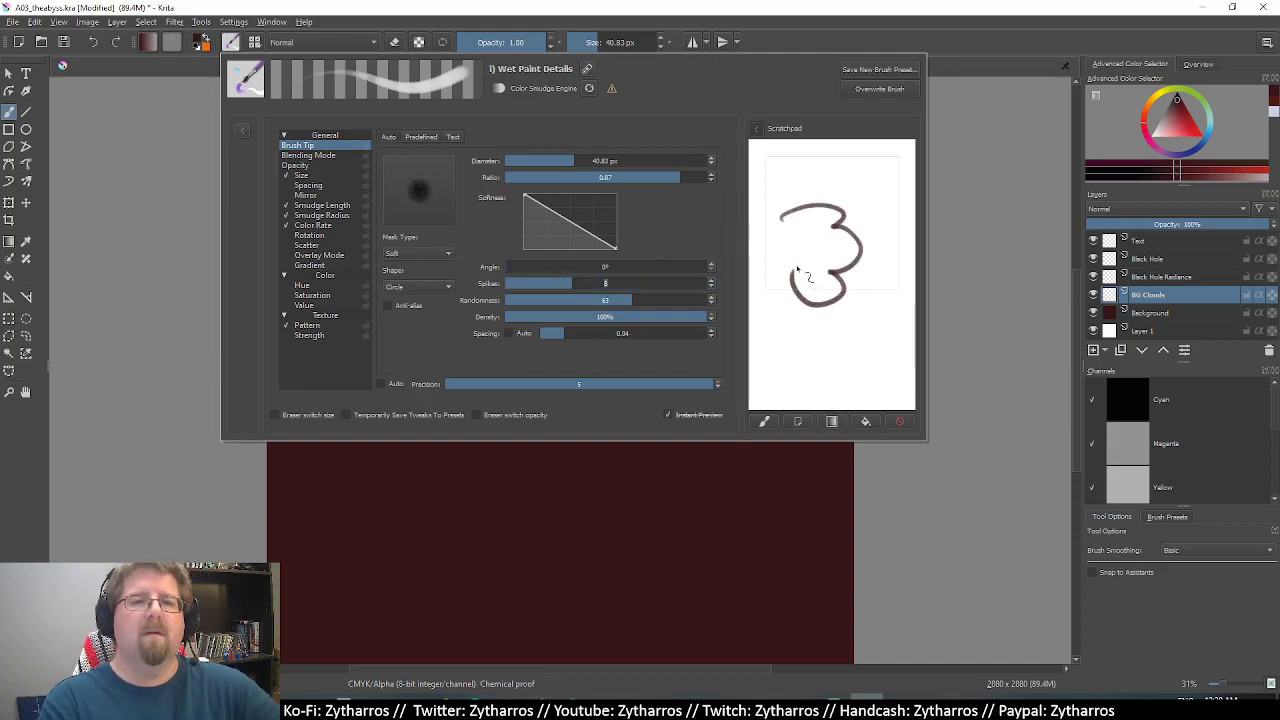
{"action": "left_click", "coordinate": [893, 422]}
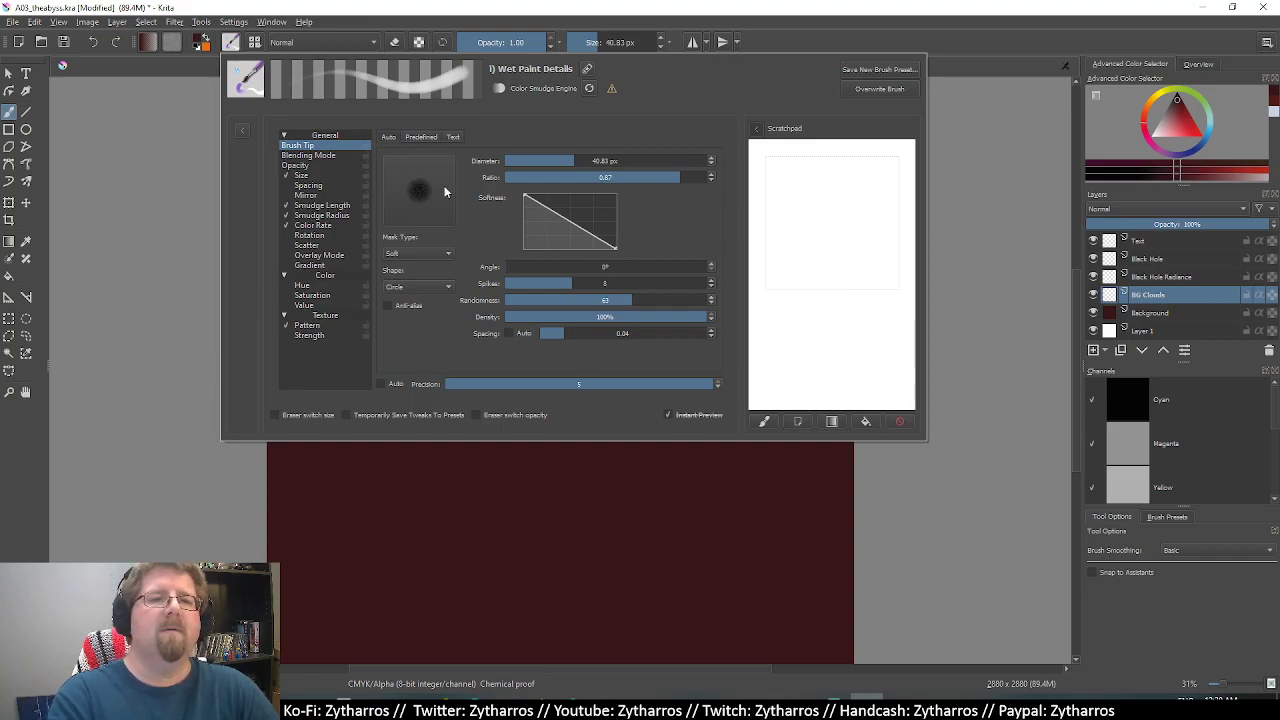
Set the brush blending mode to Lighten and lower opacity strength to 0.79.
{"action": "left_click", "coordinate": [326, 156]}
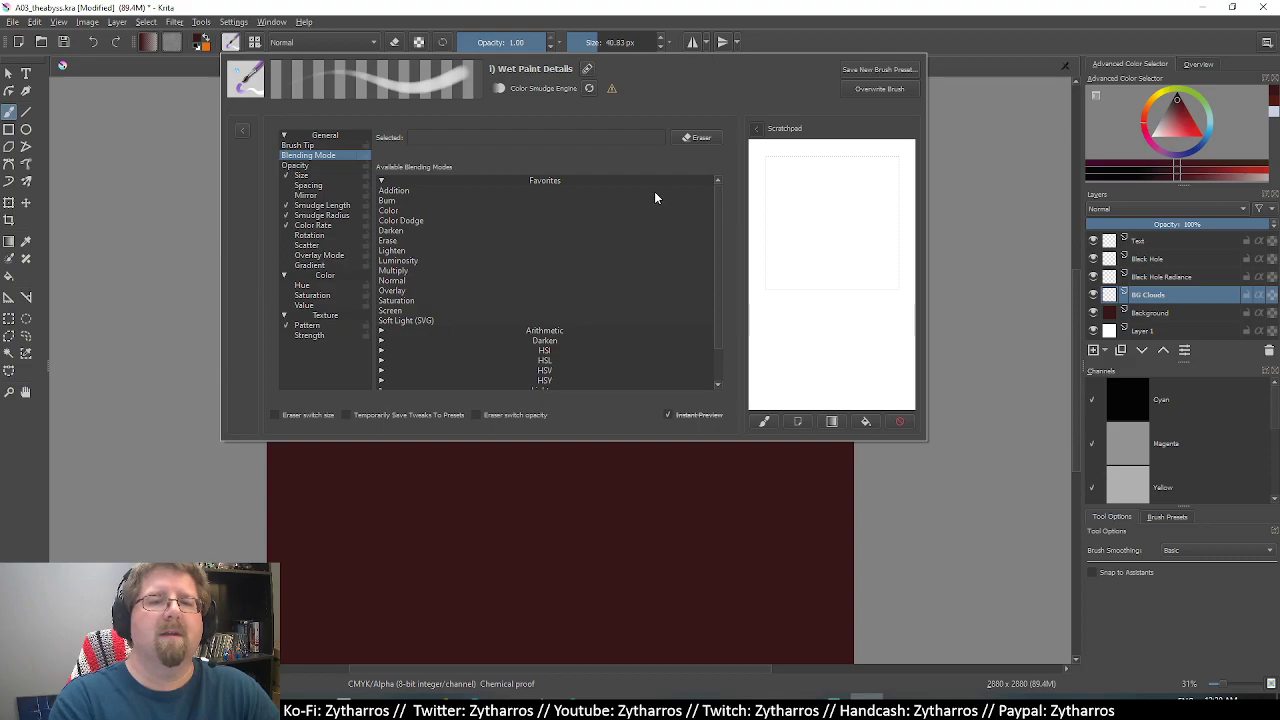
{"action": "left_click", "coordinate": [409, 251]}
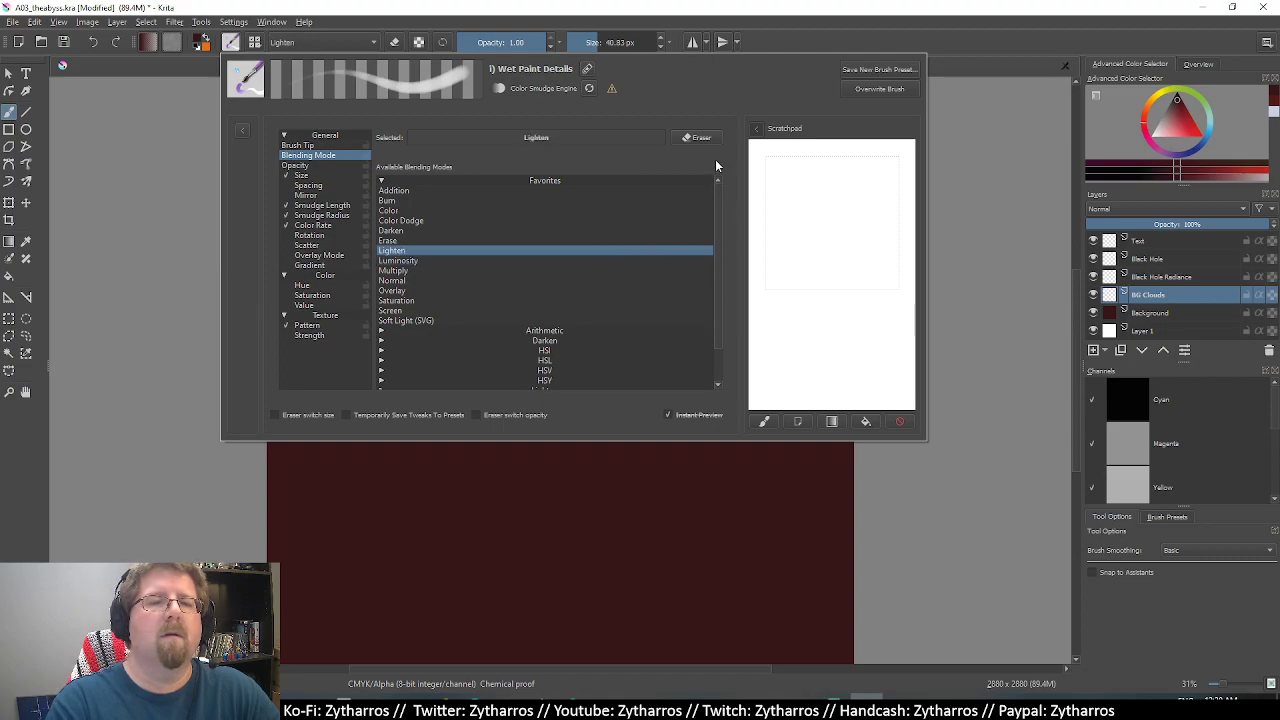
{"action": "left_click", "coordinate": [318, 166]}
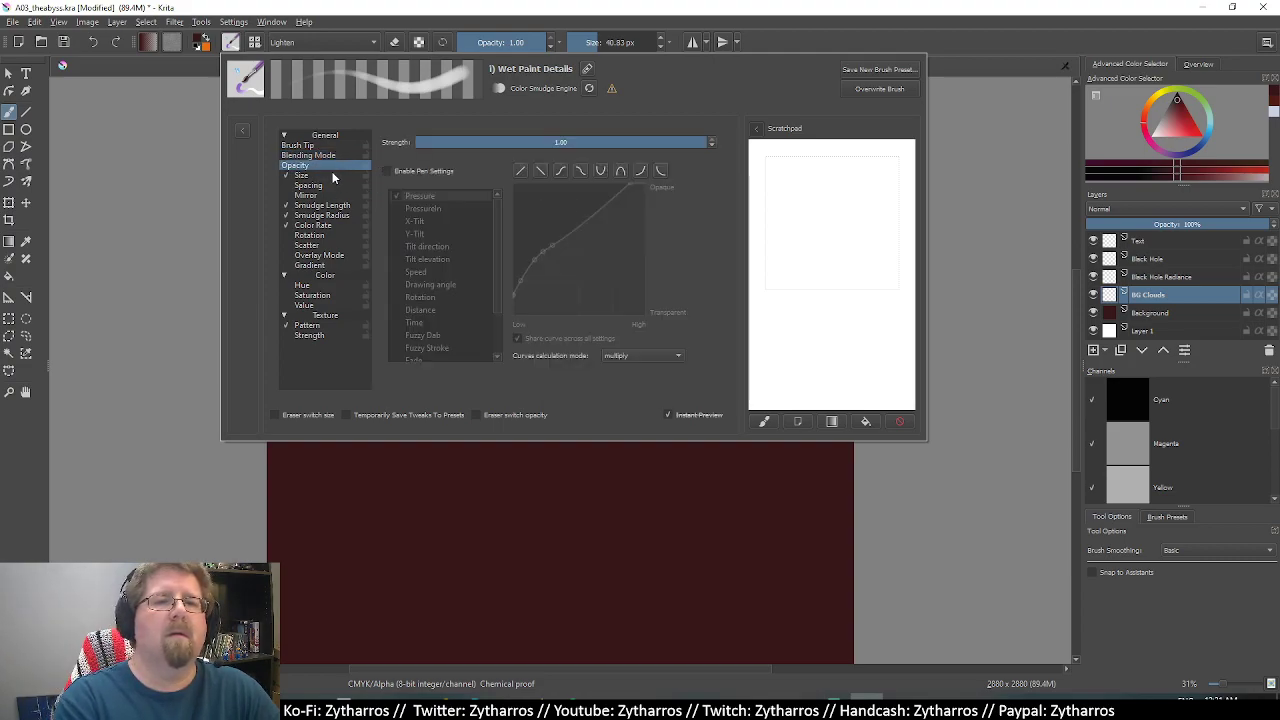
{"action": "left_click_drag", "start_coordinate": [668, 143], "coordinate": [646, 145]}
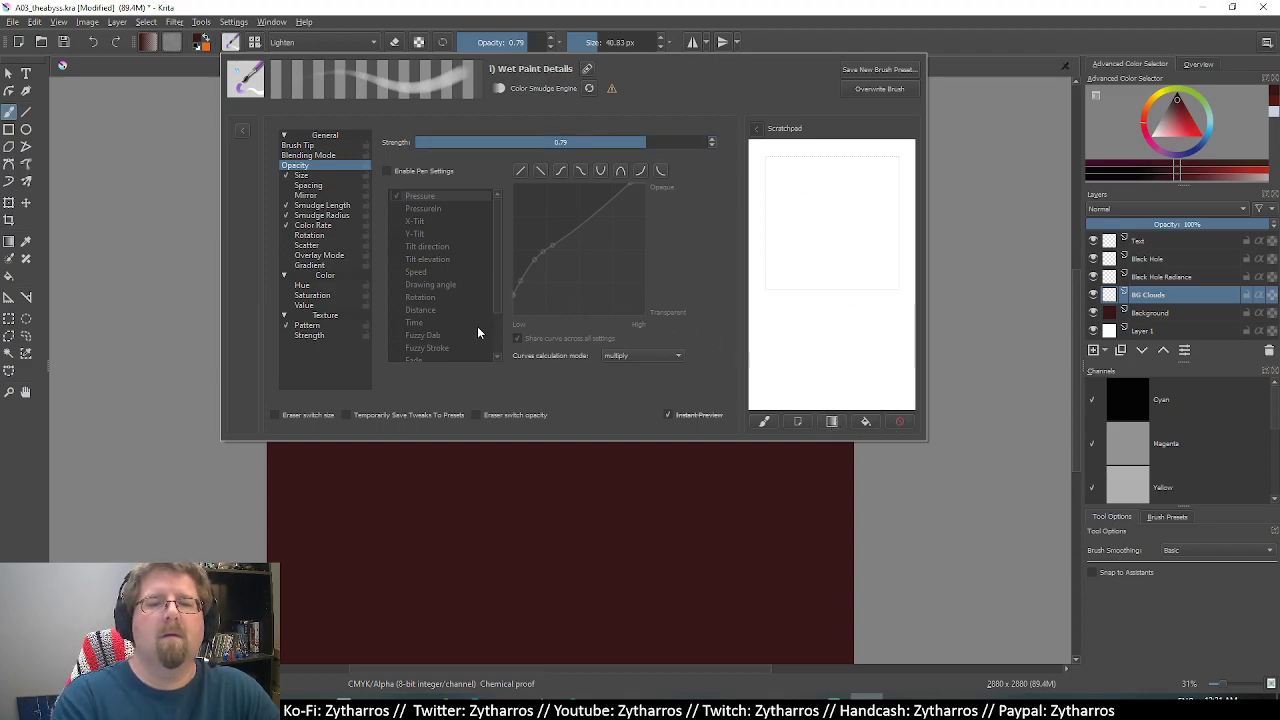
Set Size pressure strength to 0.83 with an upward-bowed pressure curve.
{"action": "left_click", "coordinate": [341, 175]}
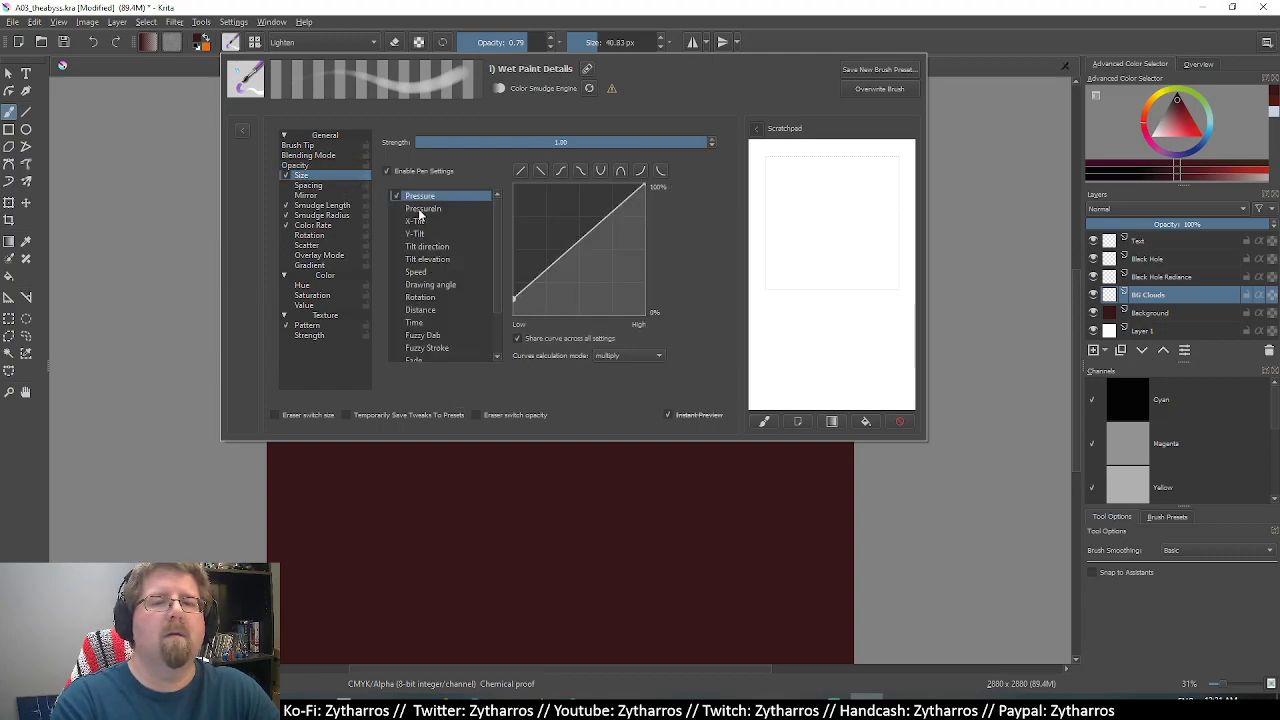
{"action": "left_click", "coordinate": [345, 185]}
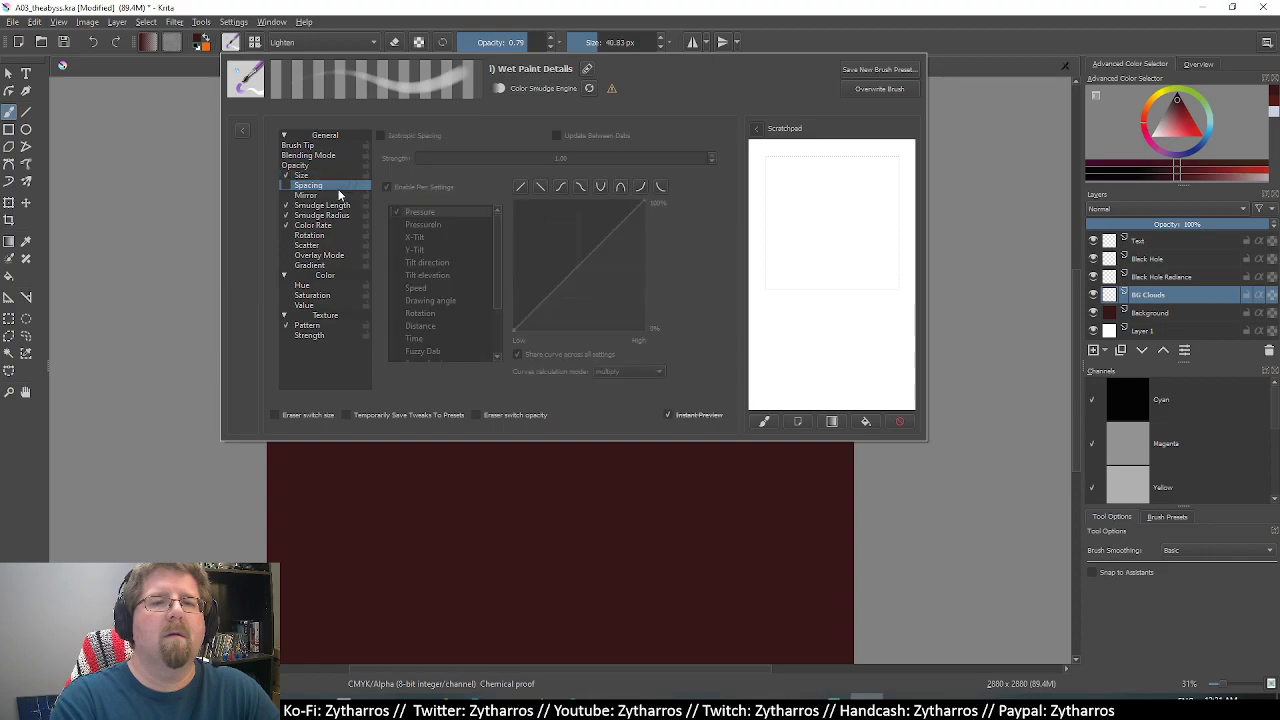
{"action": "left_click", "coordinate": [339, 195]}
{"action": "left_click", "coordinate": [340, 176]}
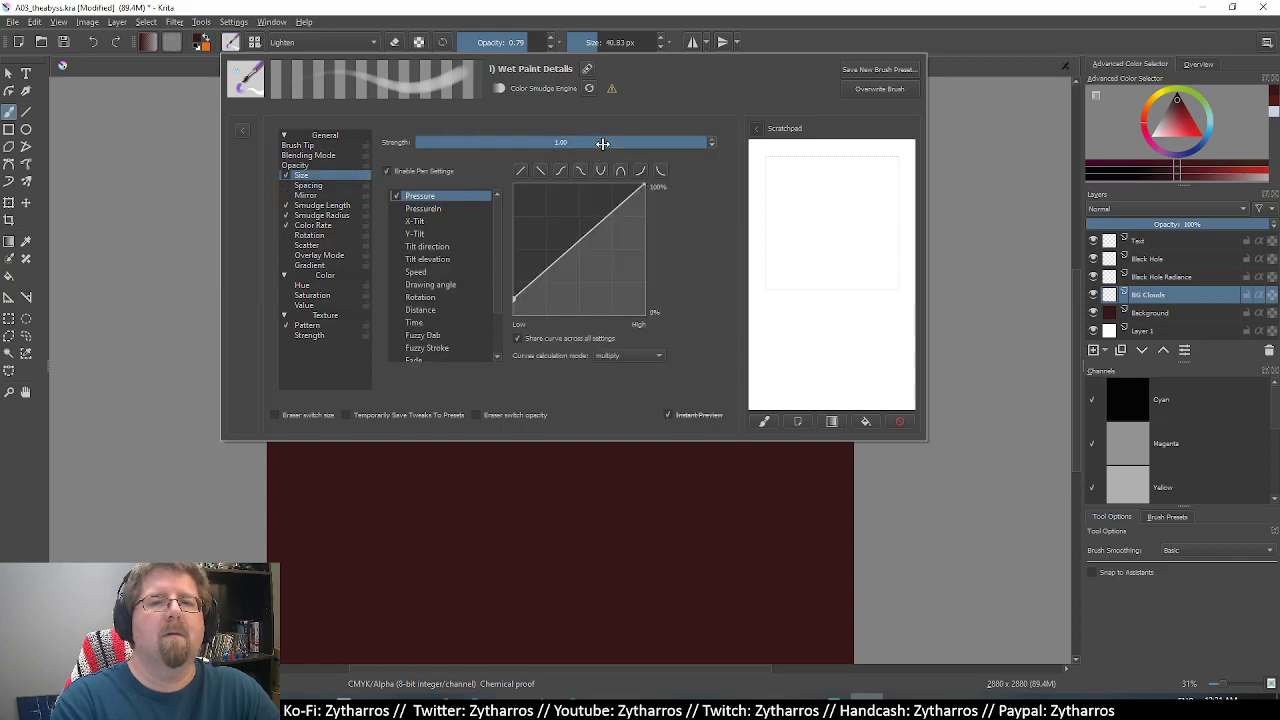
{"action": "left_click_drag", "start_coordinate": [590, 143], "coordinate": [651, 145]}
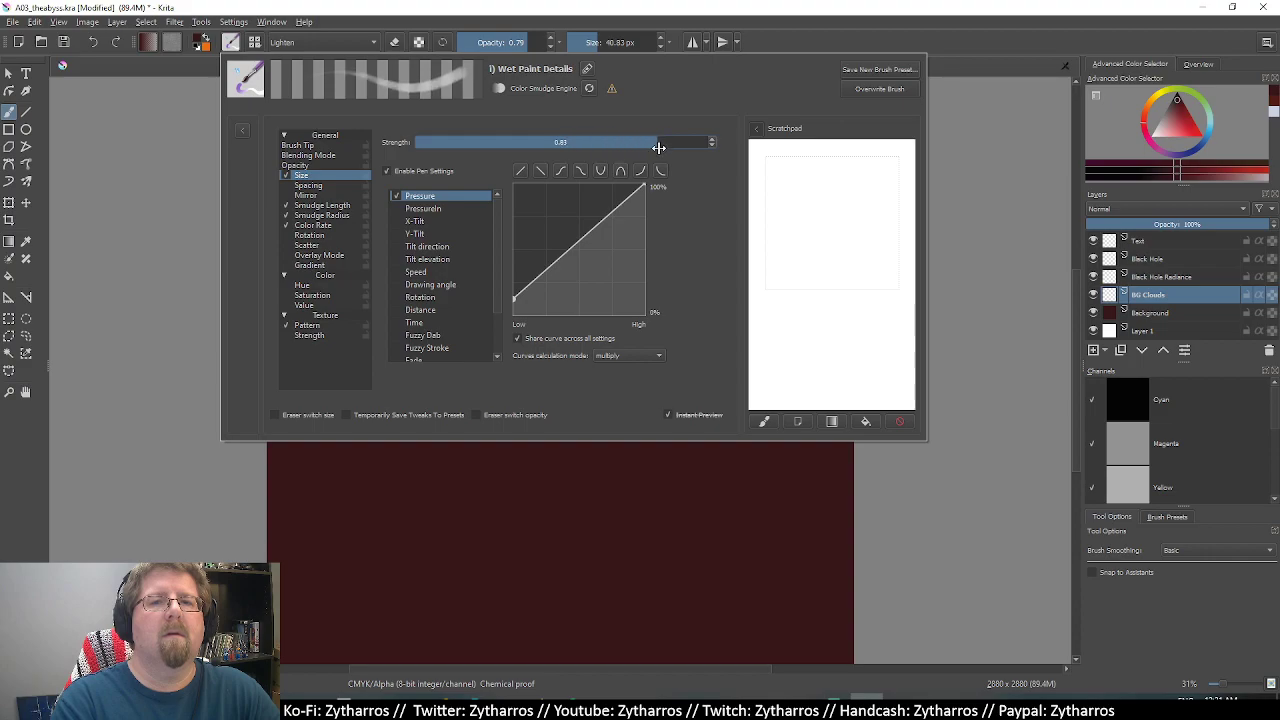
{"action": "left_click_drag", "start_coordinate": [538, 243], "coordinate": [552, 224]}
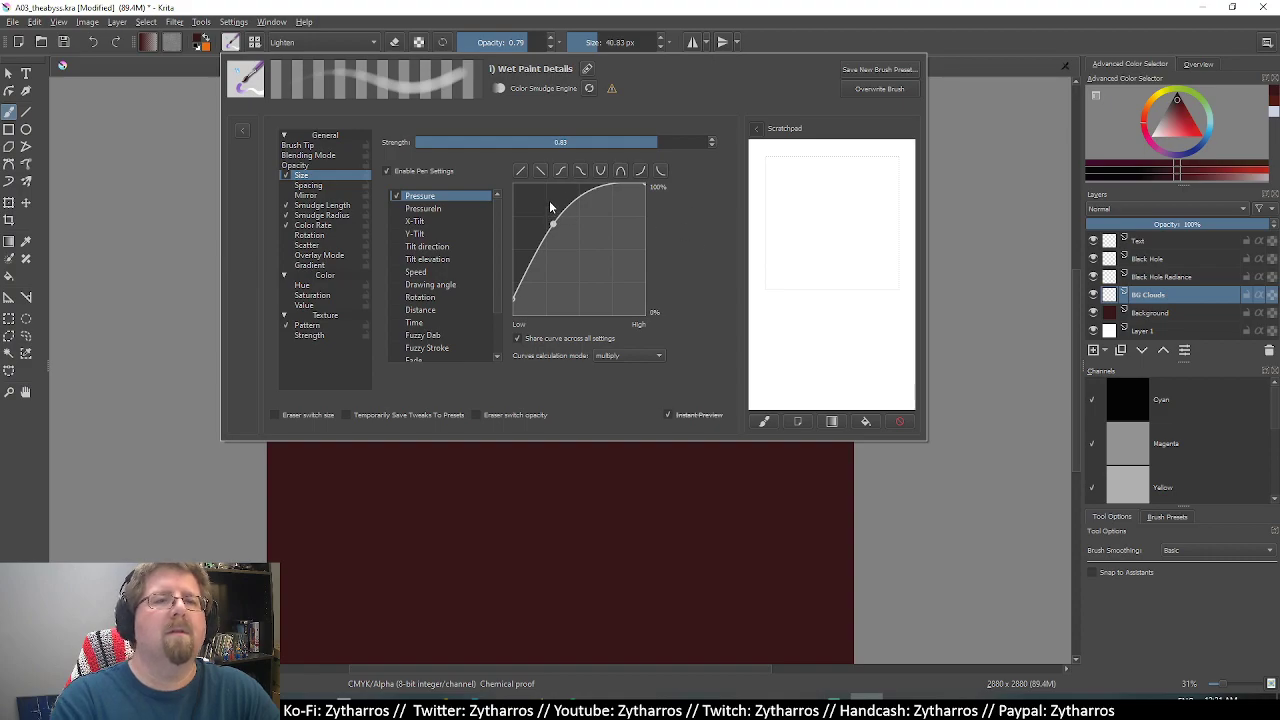
Close the brush editor and enlarge the brush to about 597 px.
{"action": "left_click", "coordinate": [231, 42]}
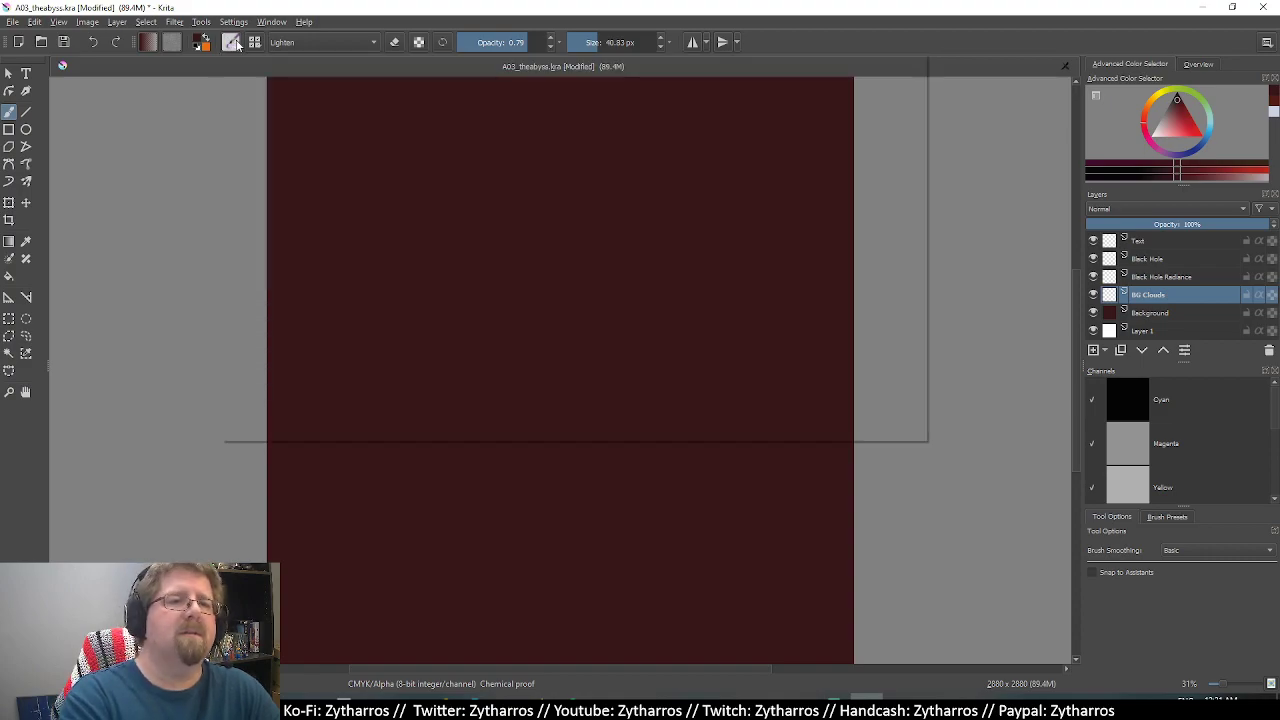
{"action": "left_click", "coordinate": [232, 42]}
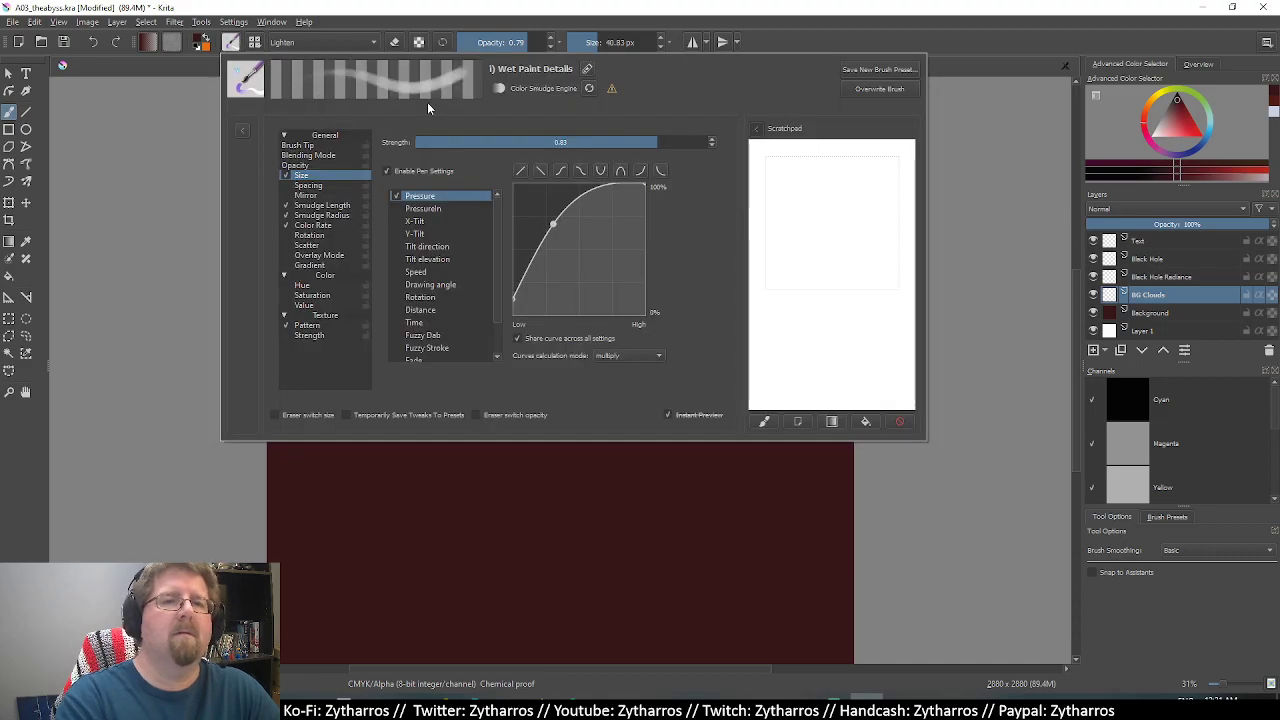
{"action": "left_click", "coordinate": [494, 17]}
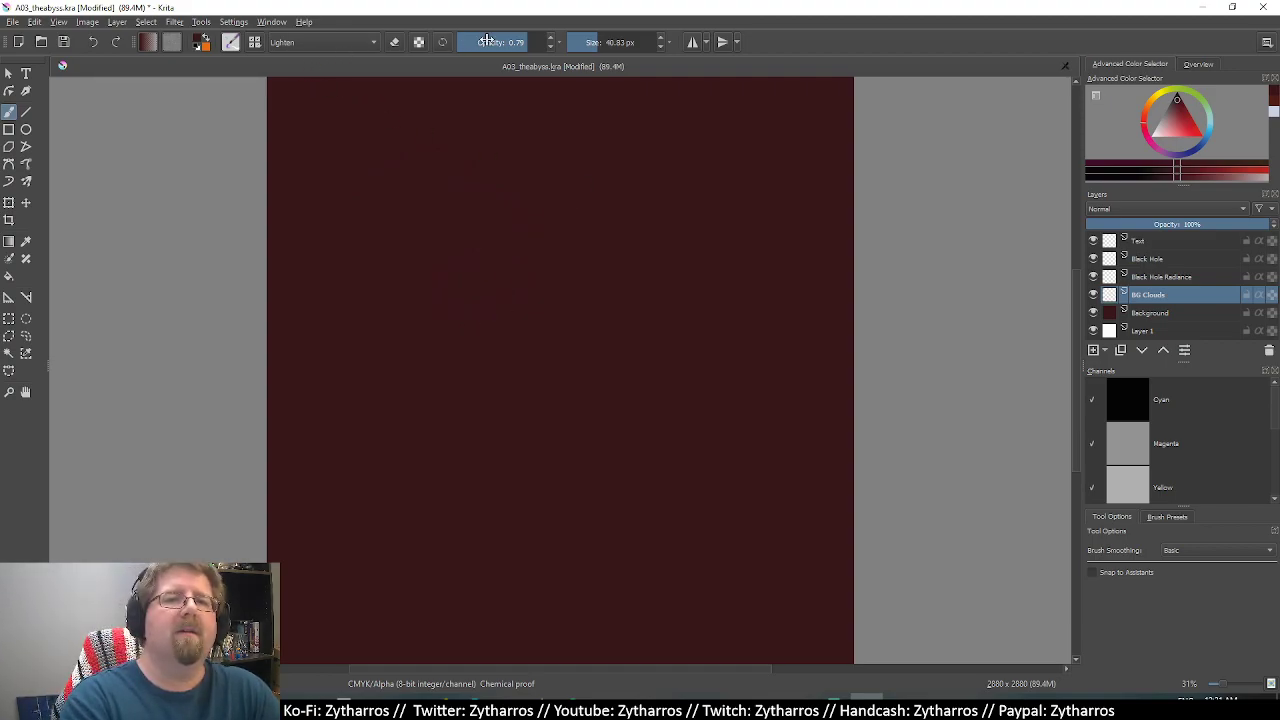
{"action": "left_click_drag", "start_coordinate": [592, 42], "coordinate": [639, 42]}
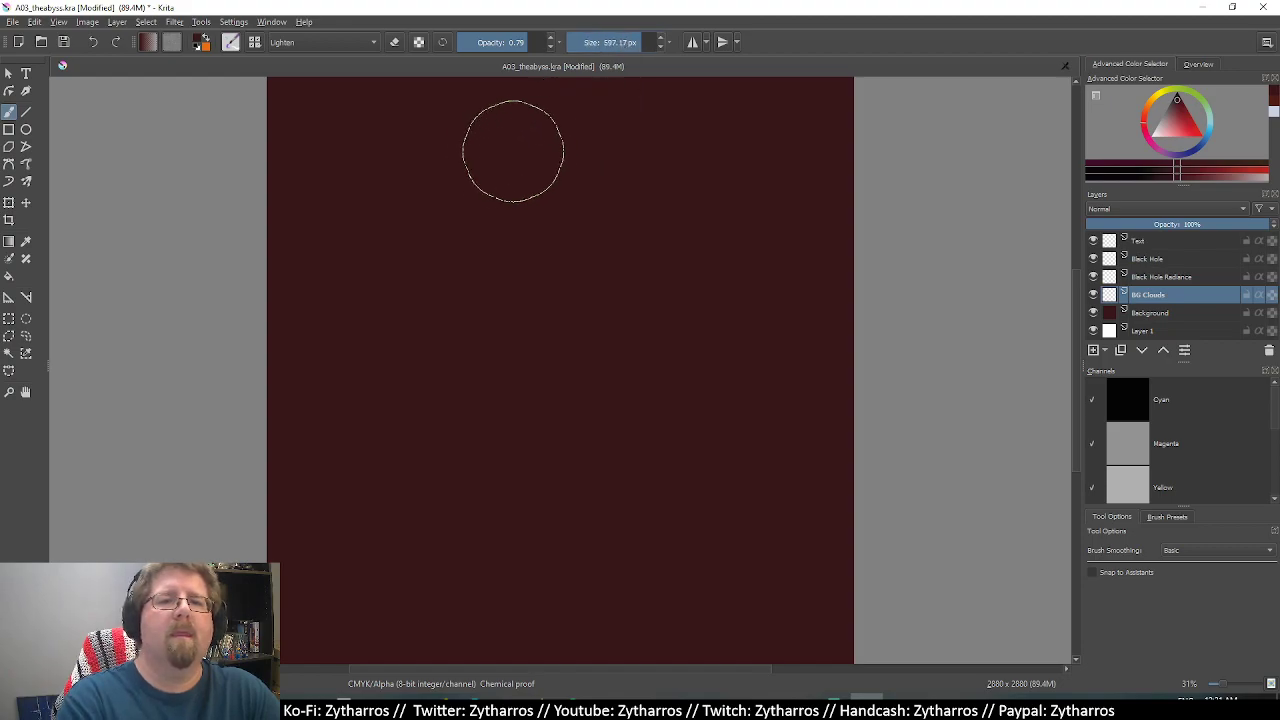
Paint faint swirling cloud test strokes, undo them, and reopen the brush settings.
{"action": "mouse_move", "coordinate": [668, 227]}
{"action": "left_mouse_down"}
{"action": "mouse_move", "coordinate": [600, 286]}
{"action": "mouse_move", "coordinate": [623, 449]}
{"action": "mouse_move", "coordinate": [606, 509]}
{"action": "mouse_move", "coordinate": [431, 499]}
{"action": "left_mouse_up"}
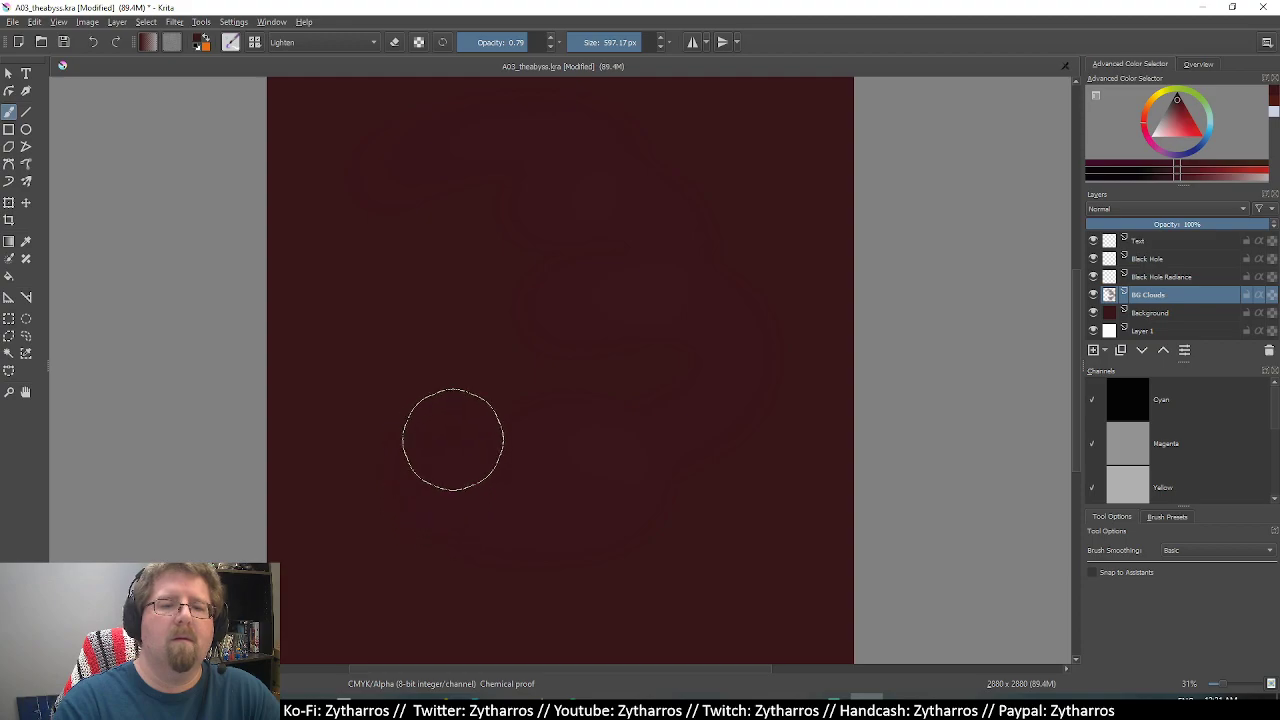
{"action": "mouse_move", "coordinate": [435, 280]}
{"action": "left_mouse_down"}
{"action": "mouse_move", "coordinate": [583, 271]}
{"action": "mouse_move", "coordinate": [620, 214]}
{"action": "mouse_move", "coordinate": [683, 189]}
{"action": "mouse_move", "coordinate": [645, 199]}
{"action": "left_mouse_up"}
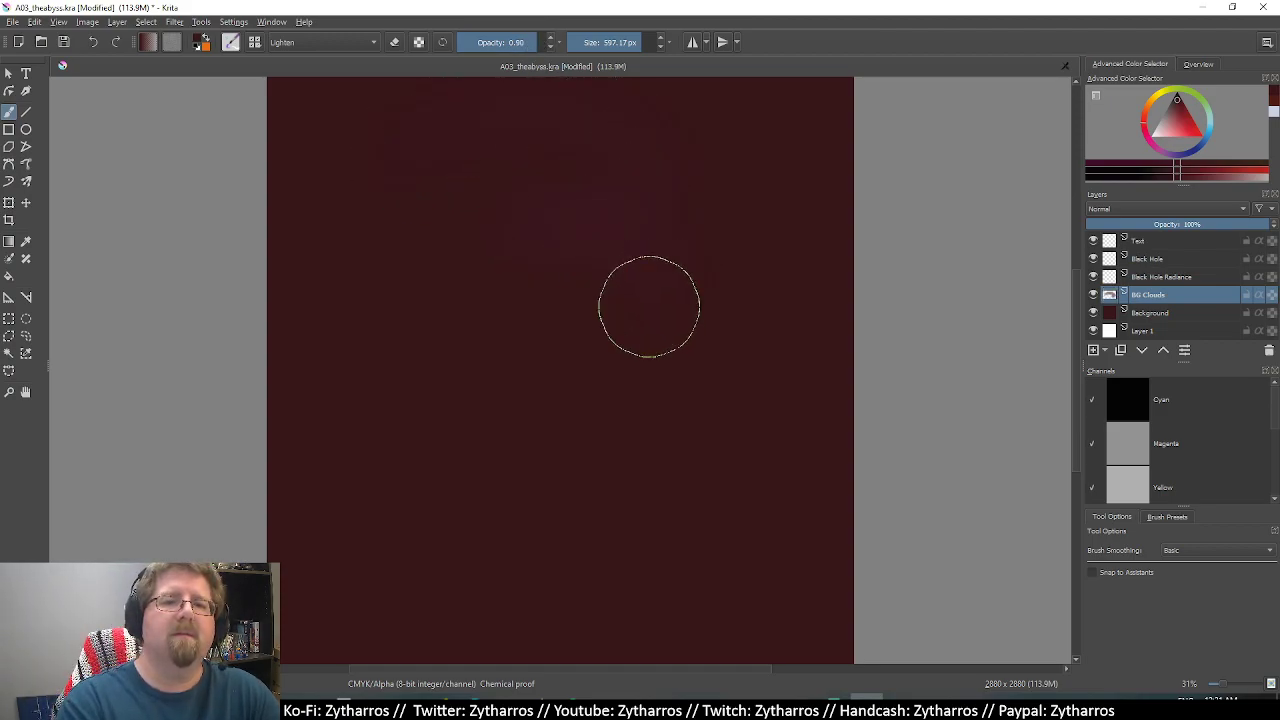
{"action": "mouse_move", "coordinate": [555, 445]}
{"action": "left_mouse_down"}
{"action": "mouse_move", "coordinate": [466, 366]}
{"action": "mouse_move", "coordinate": [487, 357]}
{"action": "left_mouse_up"}
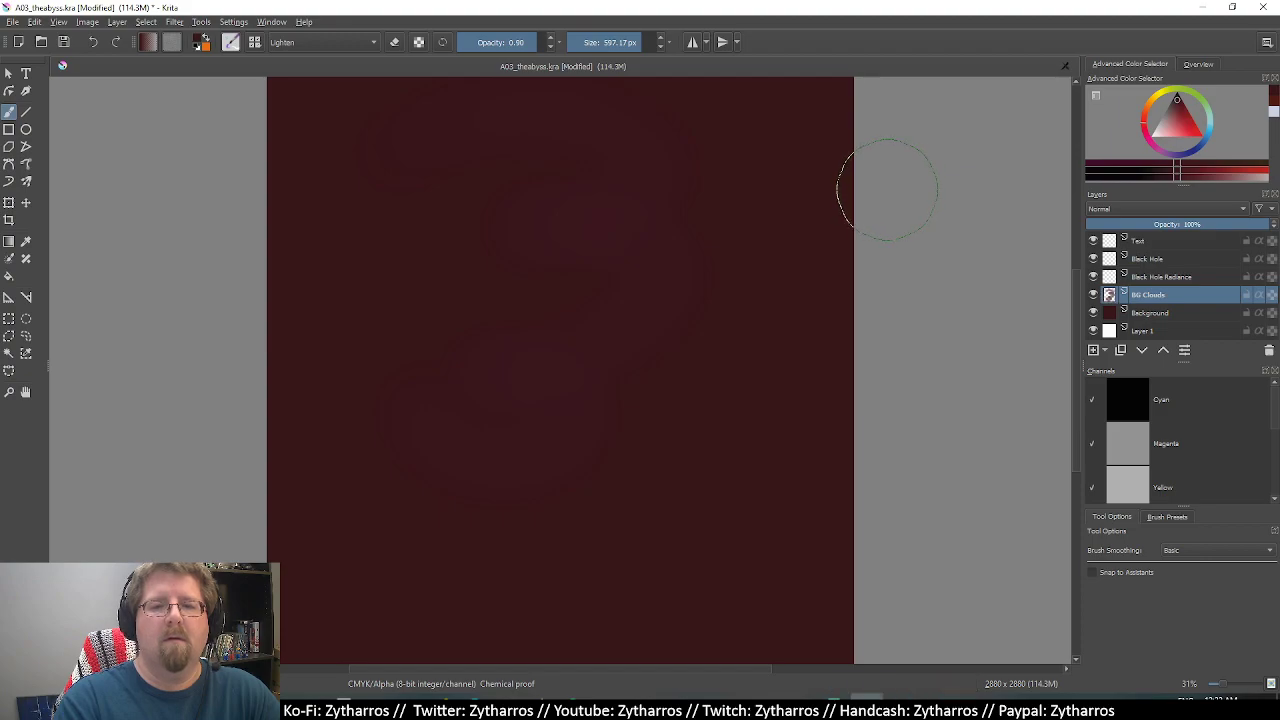
{"action": "key", "text": "ctrl+z"}
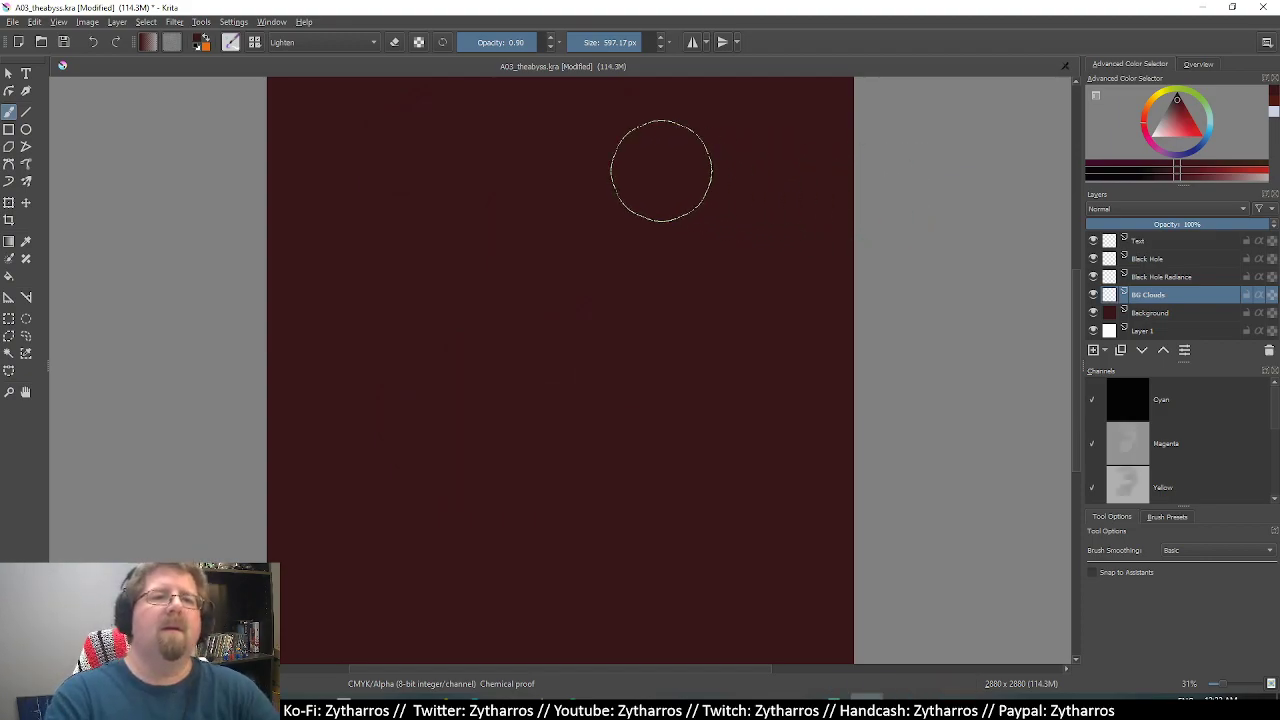
{"action": "left_click", "coordinate": [230, 42]}
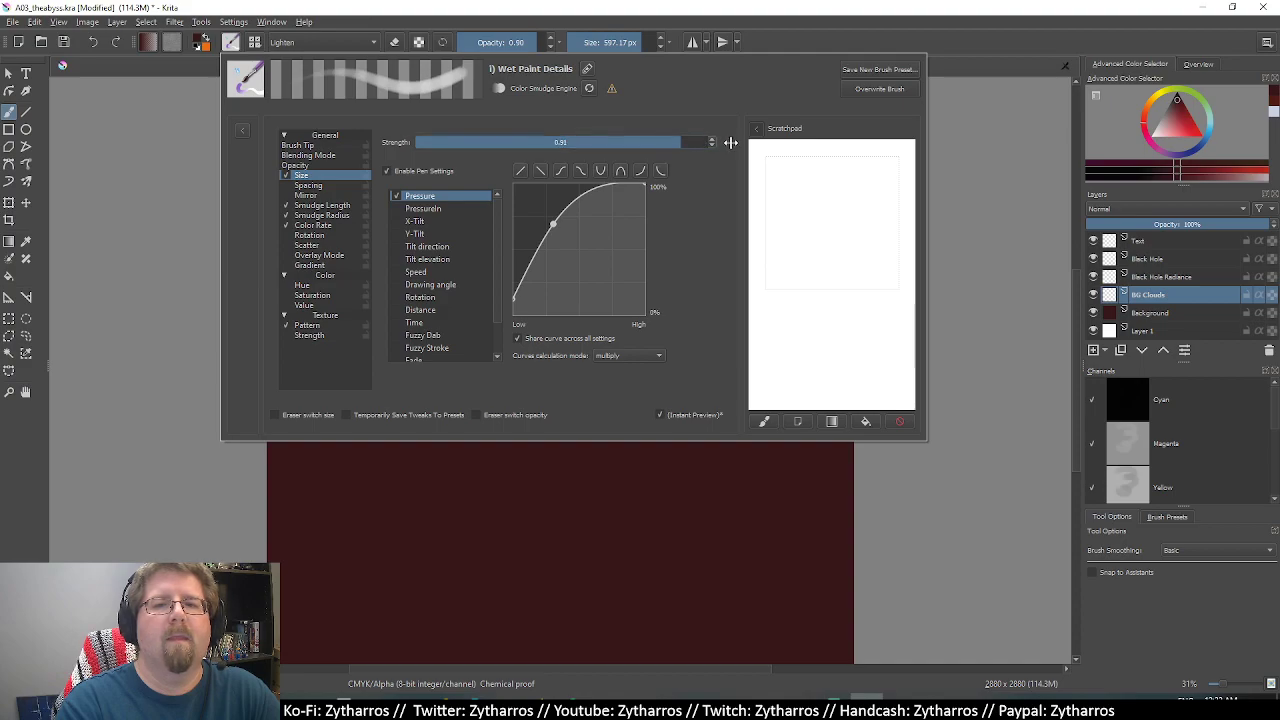
Raise brush strength to 1.00, change blending from Lighten to Normal, and close the editor.
{"action": "left_click_drag", "start_coordinate": [681, 142], "coordinate": [712, 142]}
{"action": "left_click", "coordinate": [335, 157]}
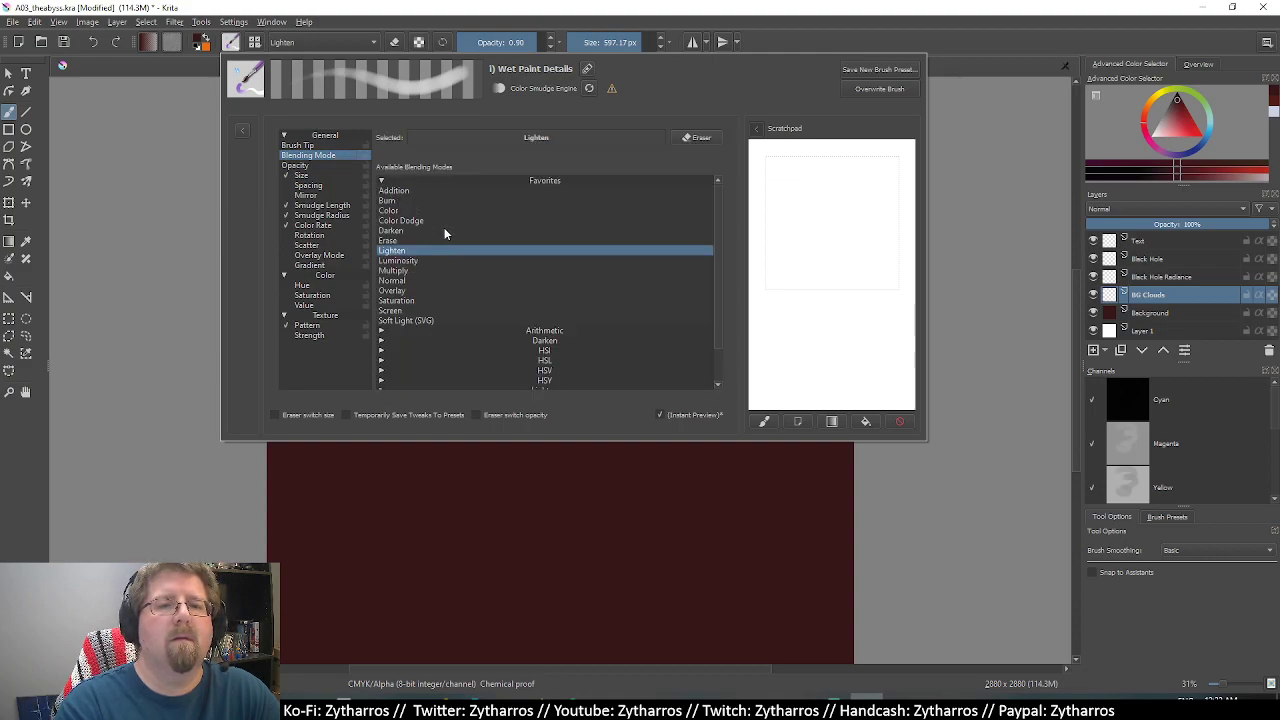
{"action": "left_click", "coordinate": [433, 260]}
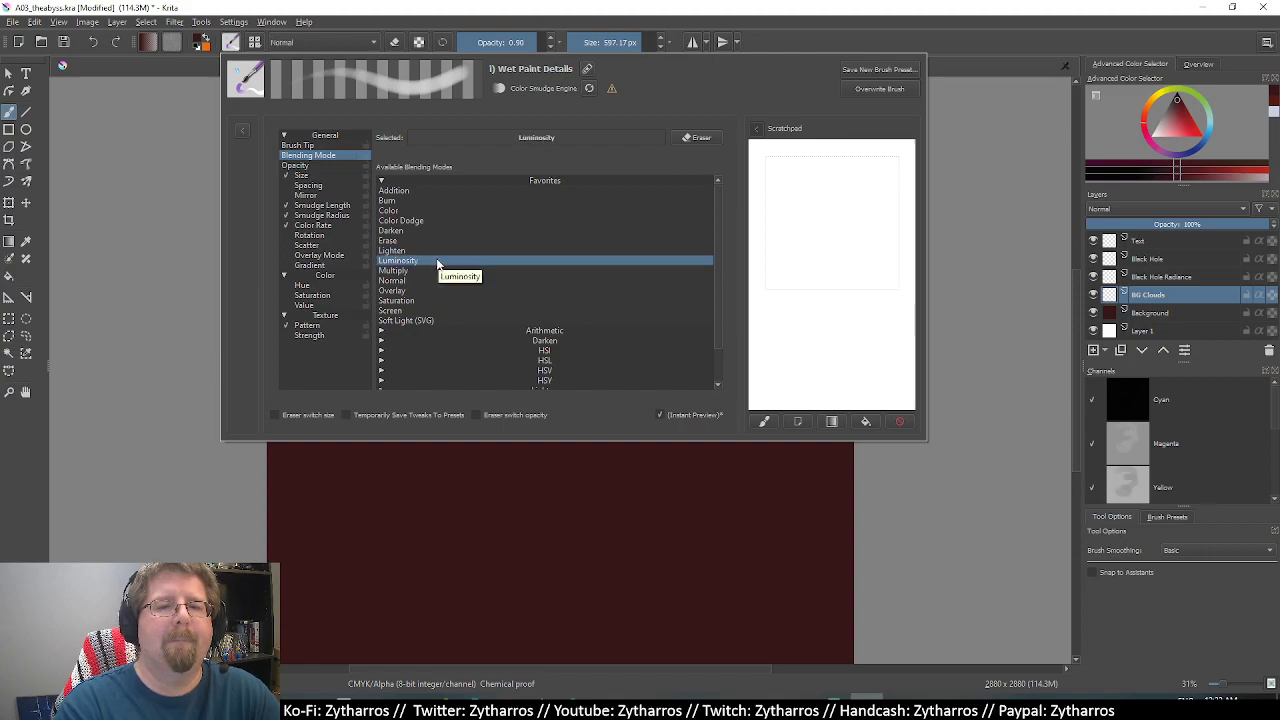
{"action": "left_click", "coordinate": [493, 43]}
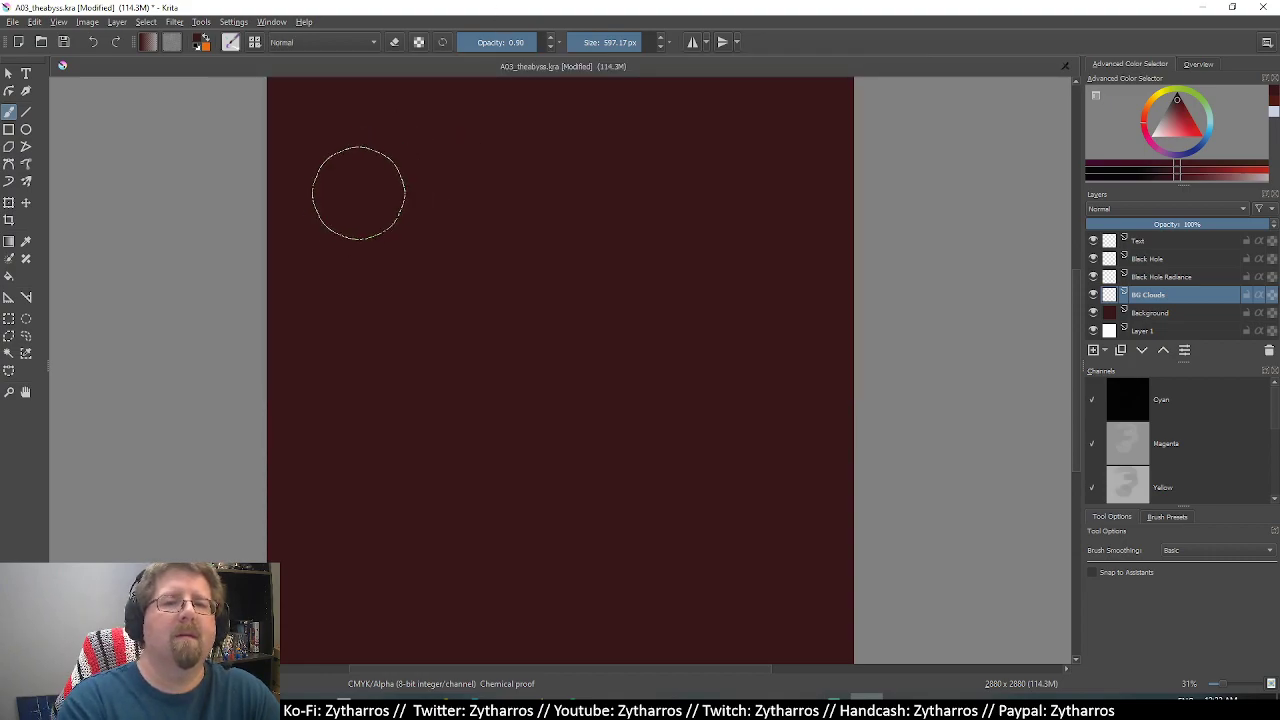
Pick a brighter red and try a test diagonal cloud stroke, then undo it.
{"action": "mouse_move", "coordinate": [566, 345]}
{"action": "left_mouse_down"}
{"action": "mouse_move", "coordinate": [543, 251]}
{"action": "mouse_move", "coordinate": [549, 280]}
{"action": "mouse_move", "coordinate": [589, 246]}
{"action": "mouse_move", "coordinate": [493, 410]}
{"action": "mouse_move", "coordinate": [666, 463]}
{"action": "mouse_move", "coordinate": [517, 343]}
{"action": "mouse_move", "coordinate": [517, 251]}
{"action": "mouse_move", "coordinate": [621, 219]}
{"action": "left_mouse_up"}
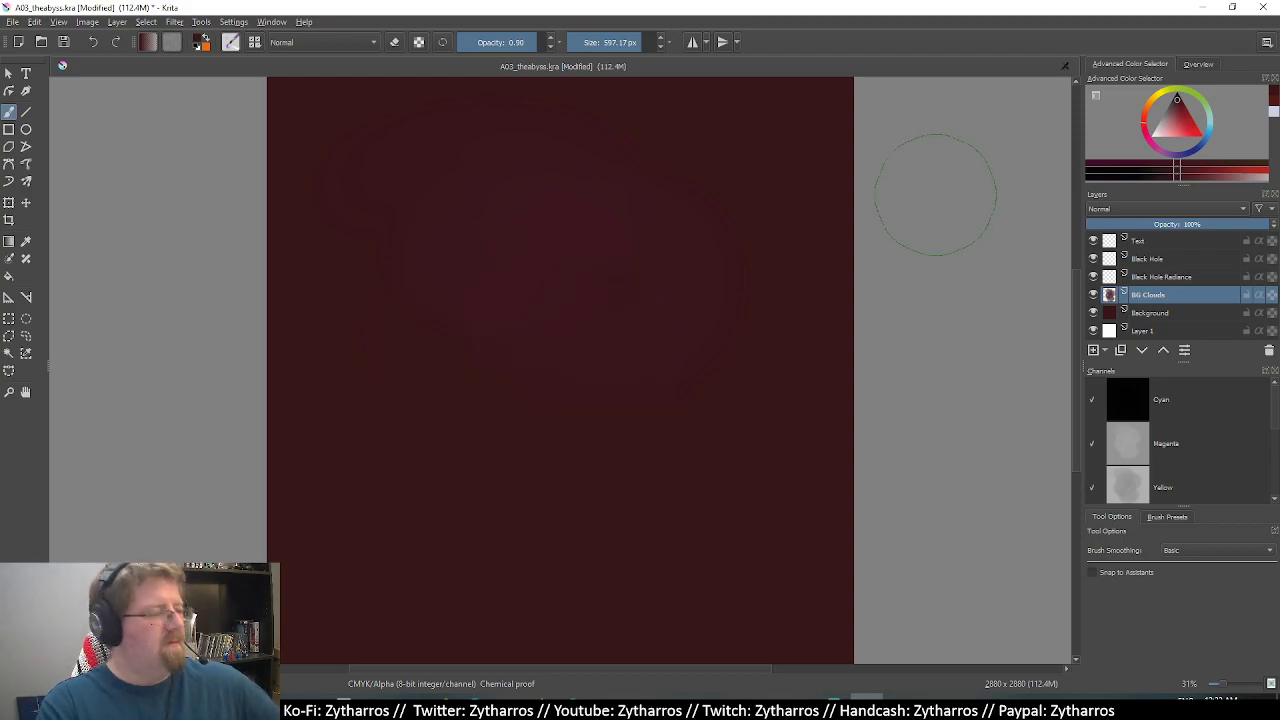
{"action": "left_click", "coordinate": [1181, 111]}
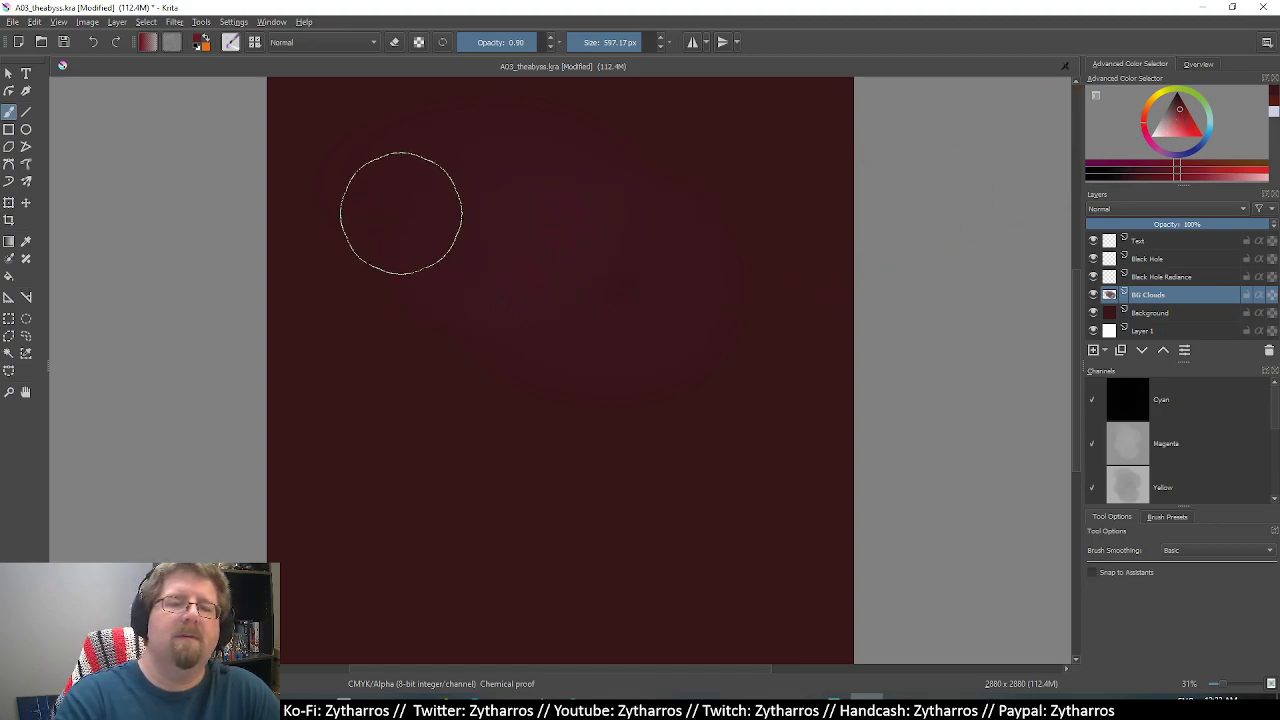
{"action": "mouse_move", "coordinate": [345, 205]}
{"action": "left_mouse_down"}
{"action": "mouse_move", "coordinate": [460, 206]}
{"action": "mouse_move", "coordinate": [690, 515]}
{"action": "left_mouse_up"}
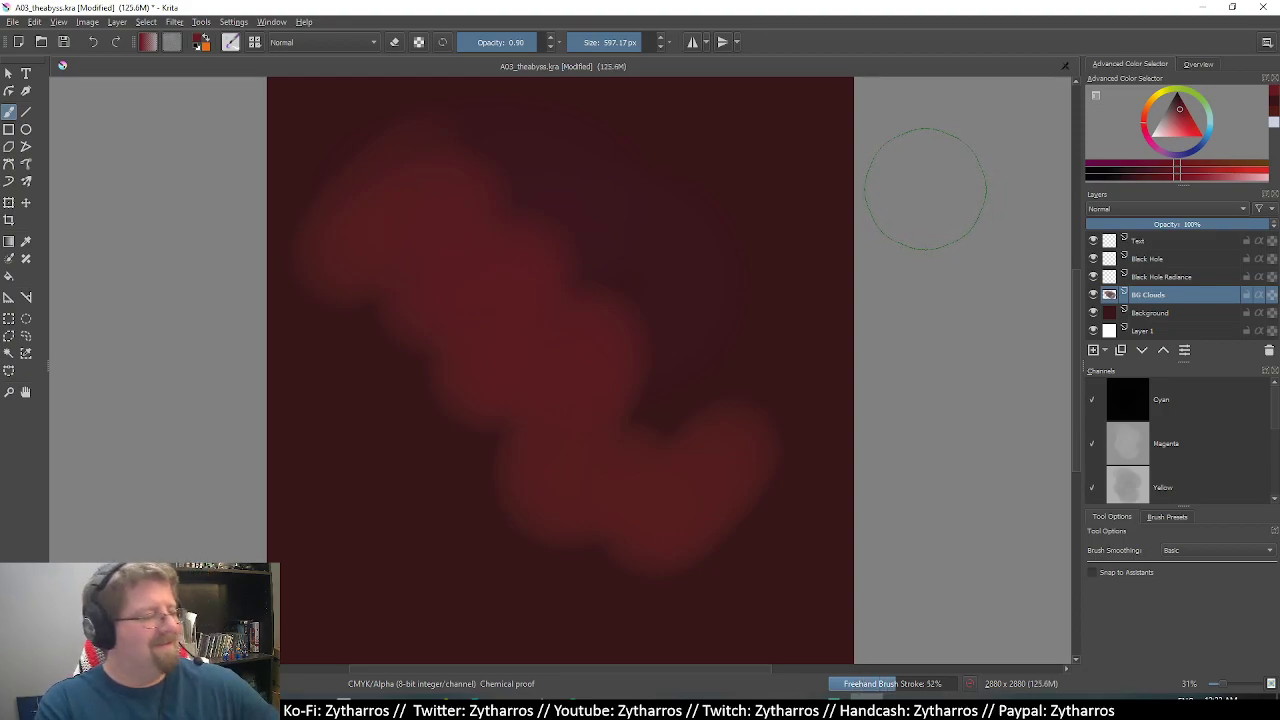
{"action": "key", "text": "ctrl+z"}
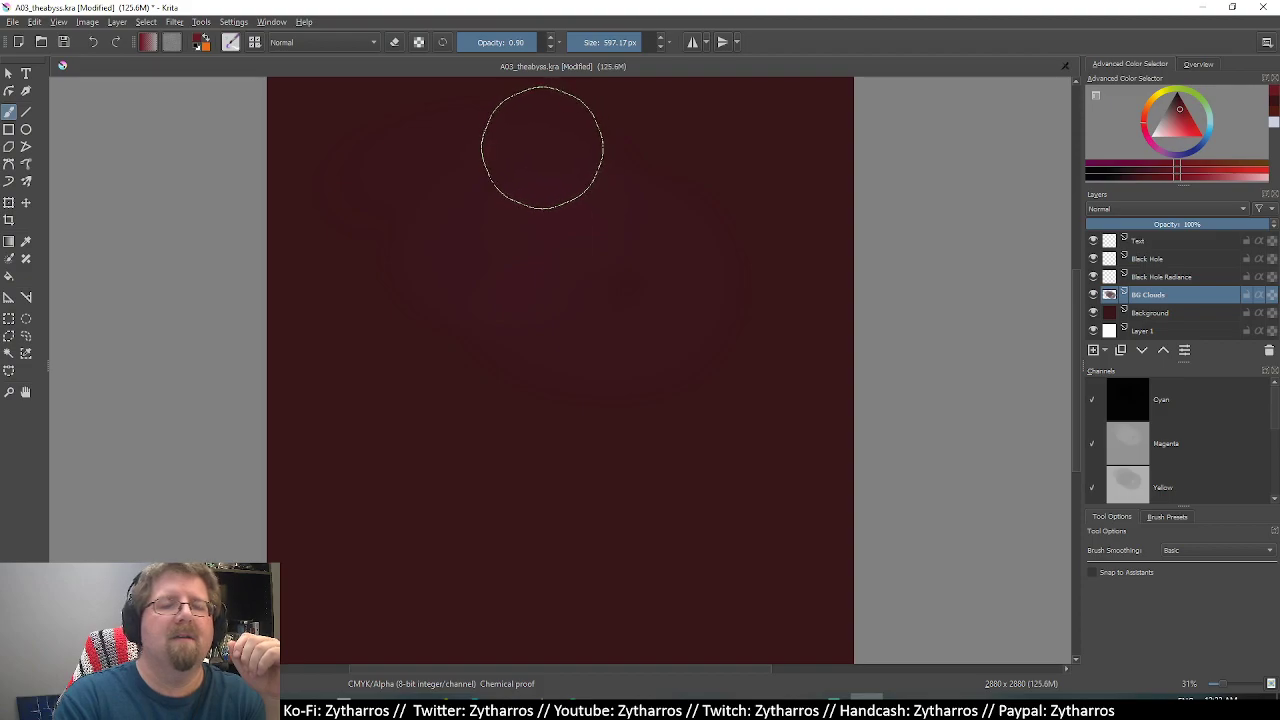
Paint large soft red cloud strokes across the canvas, leaving darker edges.
{"action": "mouse_move", "coordinate": [382, 136]}
{"action": "left_mouse_down"}
{"action": "mouse_move", "coordinate": [498, 418]}
{"action": "mouse_move", "coordinate": [489, 549]}
{"action": "mouse_move", "coordinate": [637, 571]}
{"action": "mouse_move", "coordinate": [746, 617]}
{"action": "mouse_move", "coordinate": [797, 321]}
{"action": "mouse_move", "coordinate": [669, 277]}
{"action": "mouse_move", "coordinate": [451, 306]}
{"action": "mouse_move", "coordinate": [869, 229]}
{"action": "mouse_move", "coordinate": [919, 200]}
{"action": "left_mouse_up"}
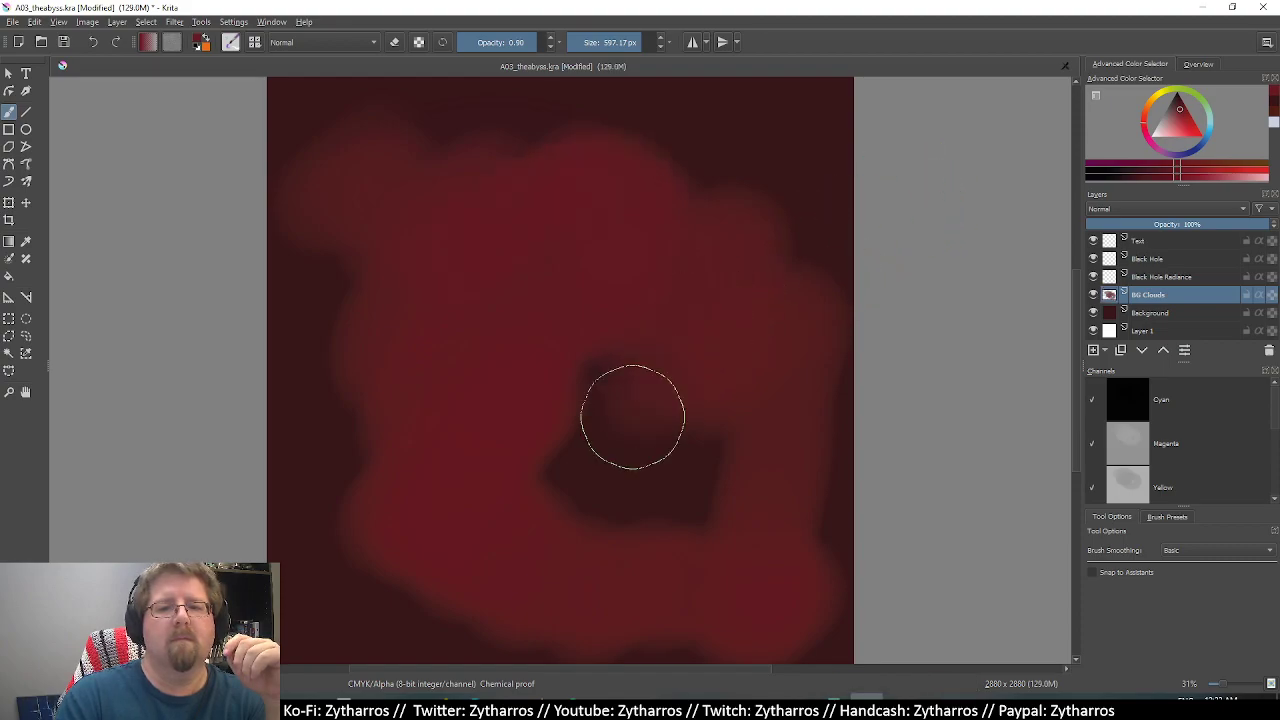
{"action": "mouse_move", "coordinate": [629, 414]}
{"action": "left_mouse_down"}
{"action": "mouse_move", "coordinate": [571, 386]}
{"action": "mouse_move", "coordinate": [669, 488]}
{"action": "mouse_move", "coordinate": [726, 314]}
{"action": "left_mouse_up"}
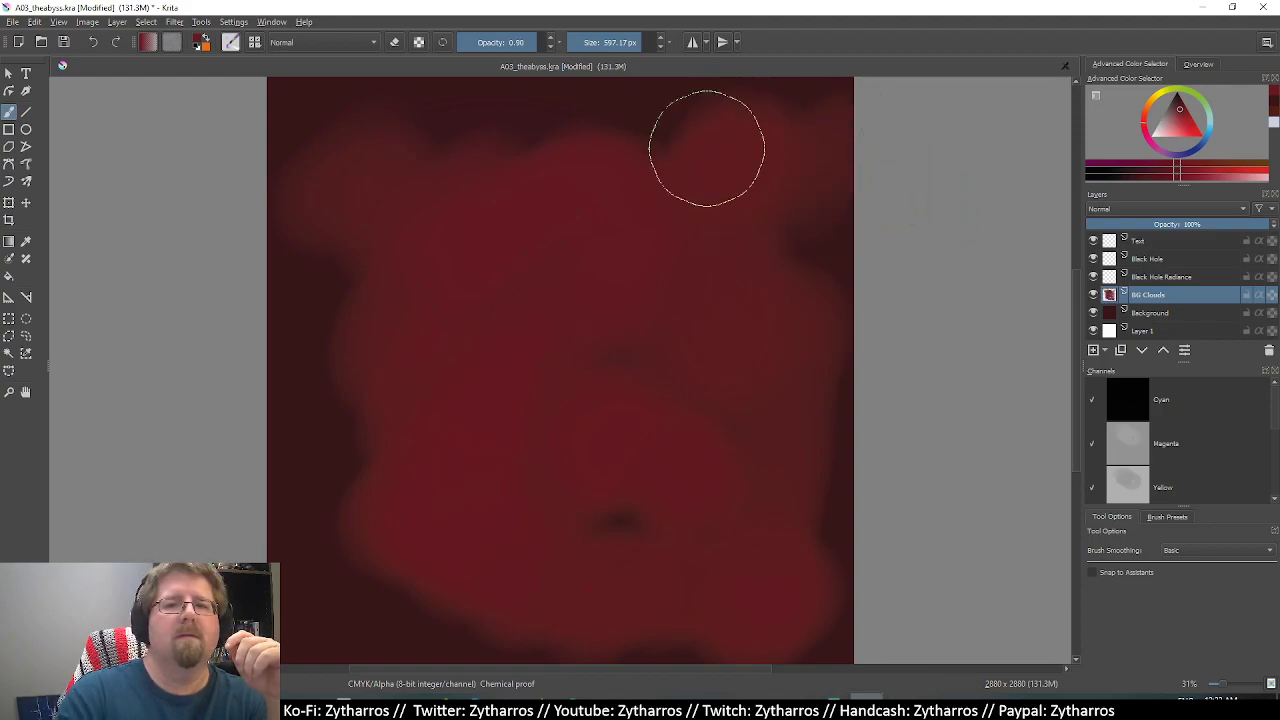
{"action": "left_click_drag", "start_coordinate": [707, 148], "coordinate": [314, 545]}
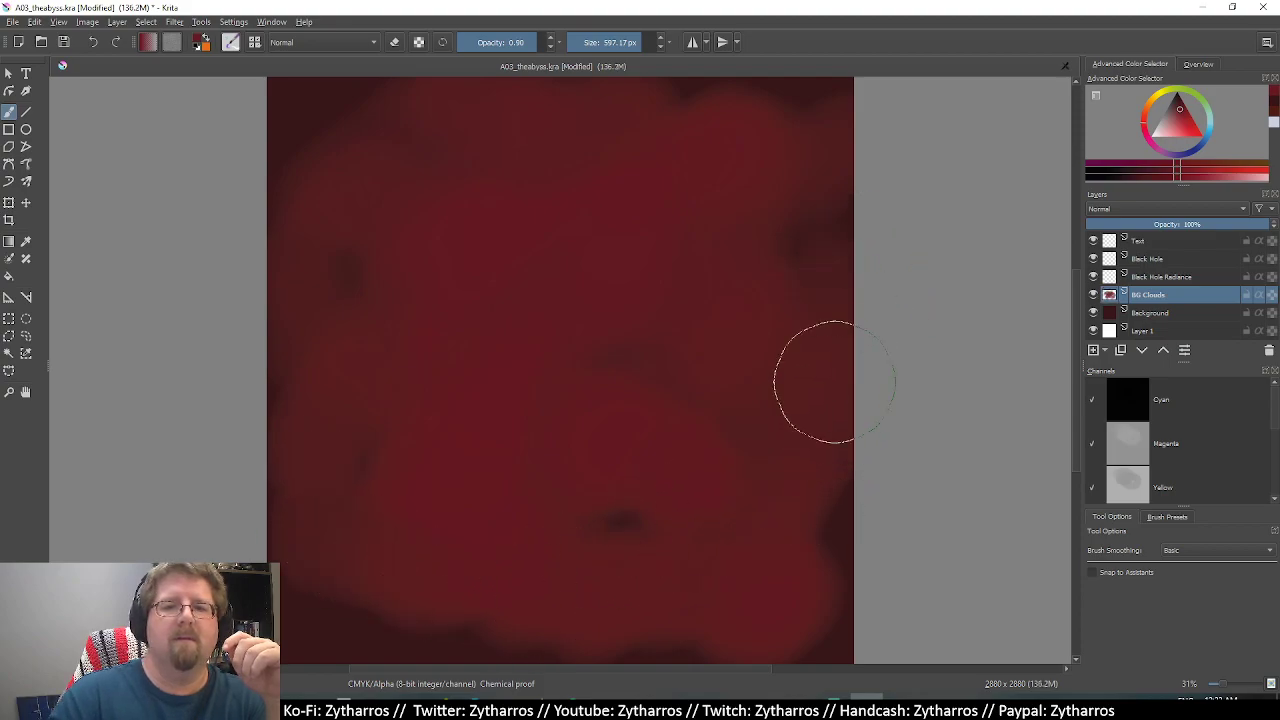
{"action": "left_click_drag", "start_coordinate": [917, 120], "coordinate": [633, 72]}
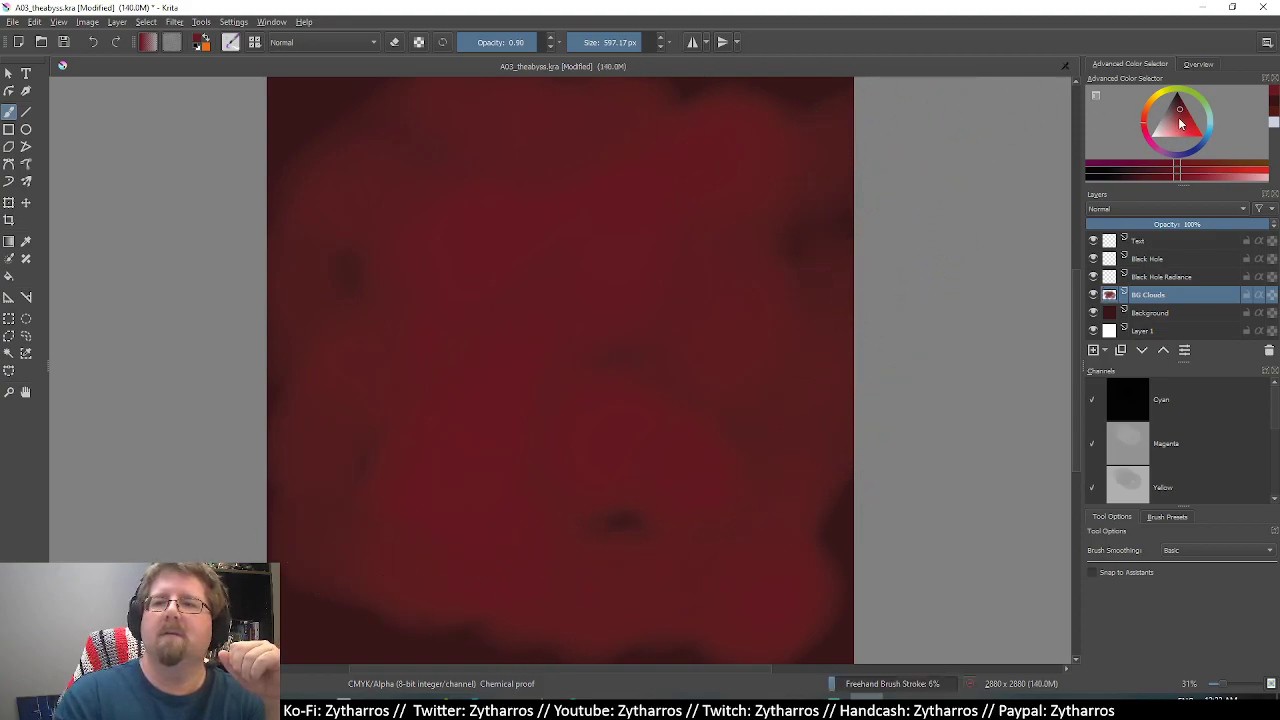
{"action": "left_click_drag", "start_coordinate": [1181, 114], "coordinate": [1177, 115]}
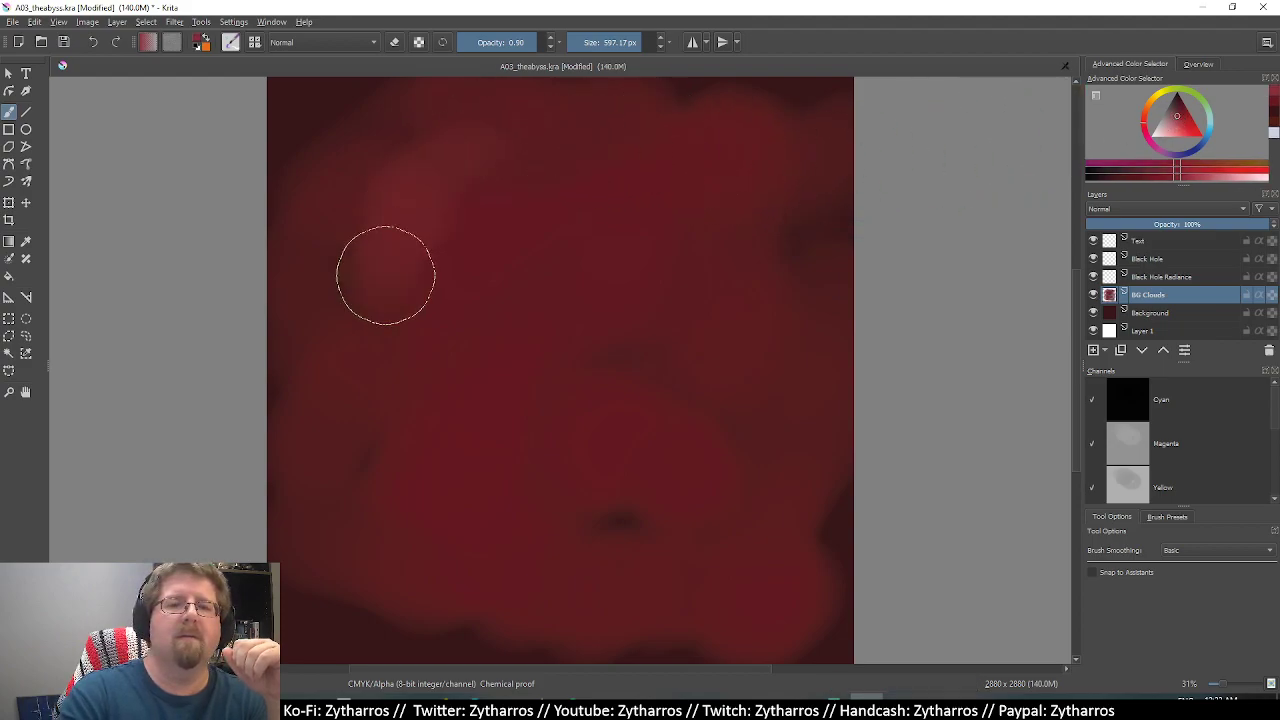
{"action": "mouse_move", "coordinate": [406, 424]}
{"action": "left_mouse_down"}
{"action": "mouse_move", "coordinate": [640, 215]}
{"action": "mouse_move", "coordinate": [594, 347]}
{"action": "left_mouse_up"}
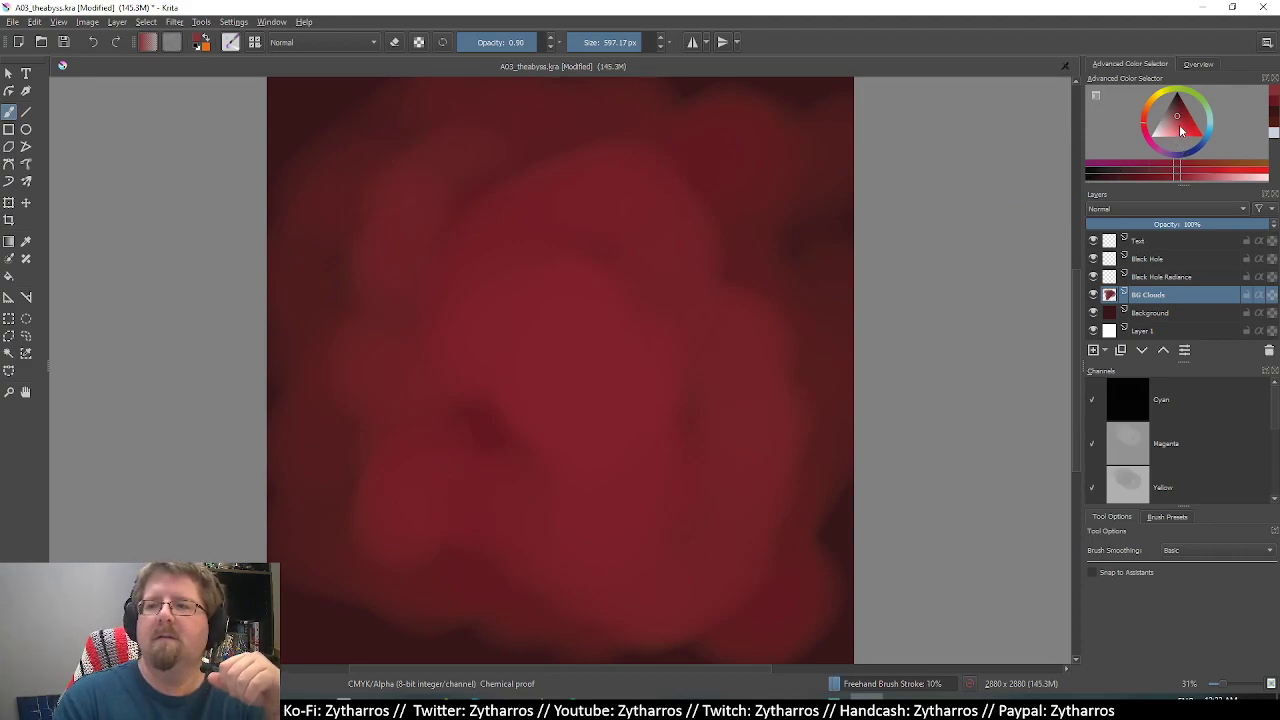
Paint a lighter red swirl through the centre of the clouds, then select the Black Hole layer.
{"action": "left_click", "coordinate": [1176, 125]}
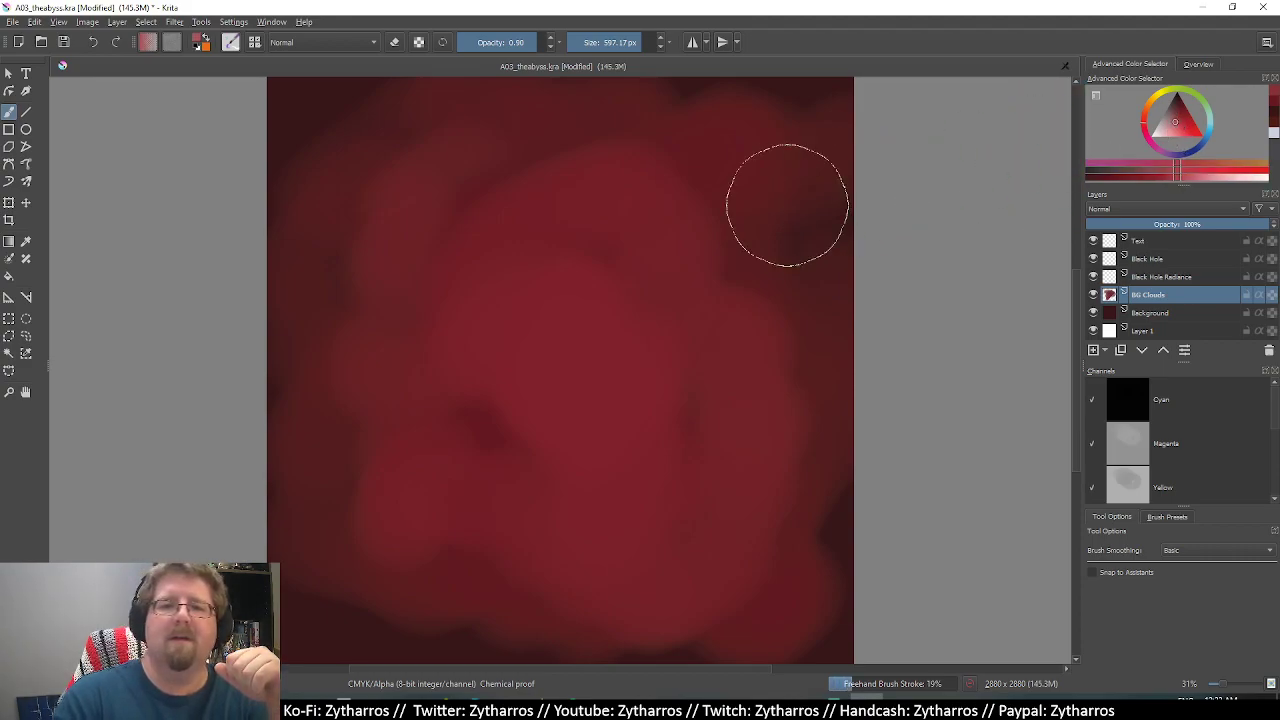
{"action": "mouse_move", "coordinate": [686, 248]}
{"action": "left_mouse_down"}
{"action": "mouse_move", "coordinate": [469, 429]}
{"action": "mouse_move", "coordinate": [563, 434]}
{"action": "mouse_move", "coordinate": [446, 386]}
{"action": "mouse_move", "coordinate": [622, 522]}
{"action": "mouse_move", "coordinate": [626, 551]}
{"action": "mouse_move", "coordinate": [768, 174]}
{"action": "mouse_move", "coordinate": [708, 253]}
{"action": "mouse_move", "coordinate": [594, 143]}
{"action": "mouse_move", "coordinate": [437, 271]}
{"action": "mouse_move", "coordinate": [537, 214]}
{"action": "mouse_move", "coordinate": [504, 473]}
{"action": "mouse_move", "coordinate": [486, 286]}
{"action": "mouse_move", "coordinate": [571, 377]}
{"action": "mouse_move", "coordinate": [691, 297]}
{"action": "left_mouse_up"}
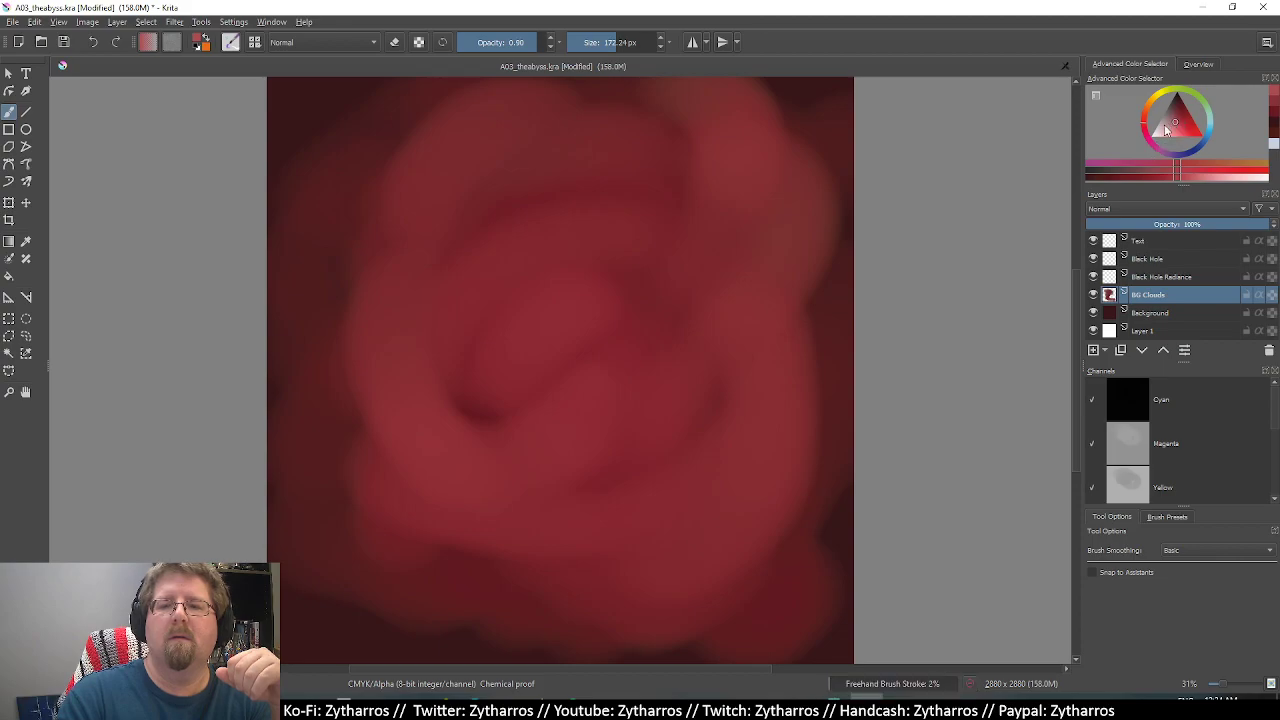
{"action": "left_click", "coordinate": [1162, 280]}
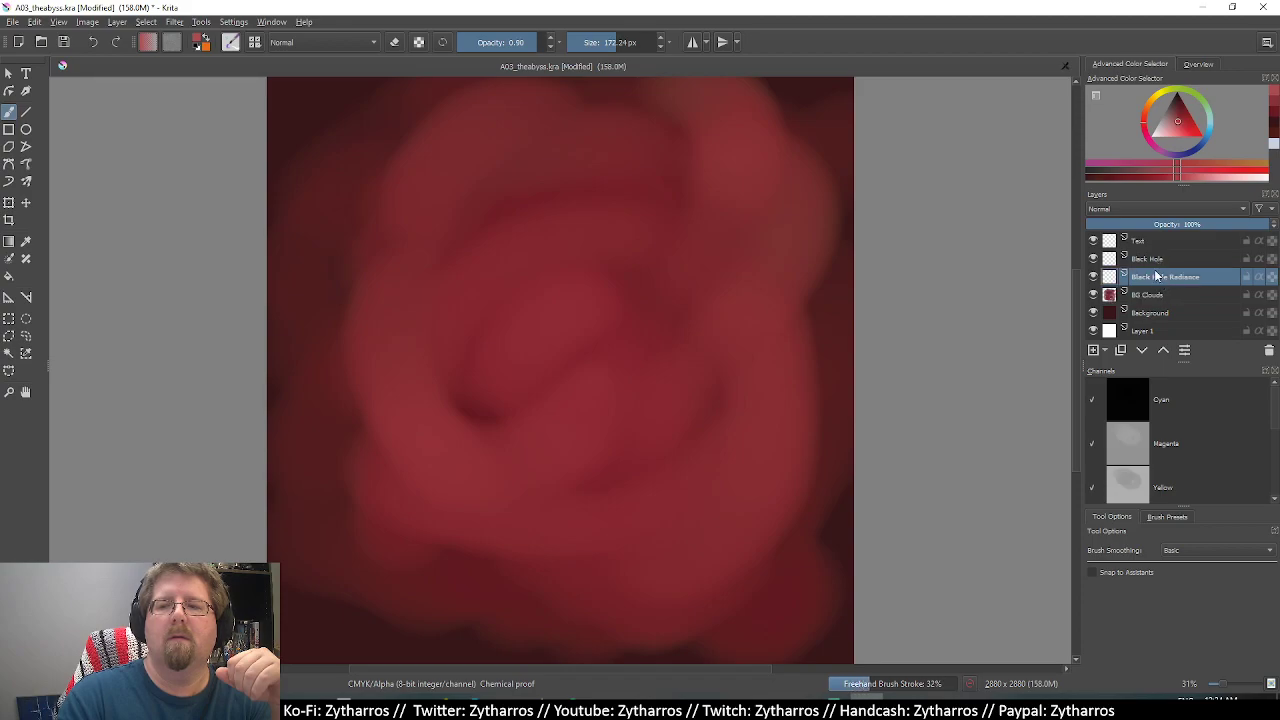
{"action": "left_click", "coordinate": [1158, 260]}
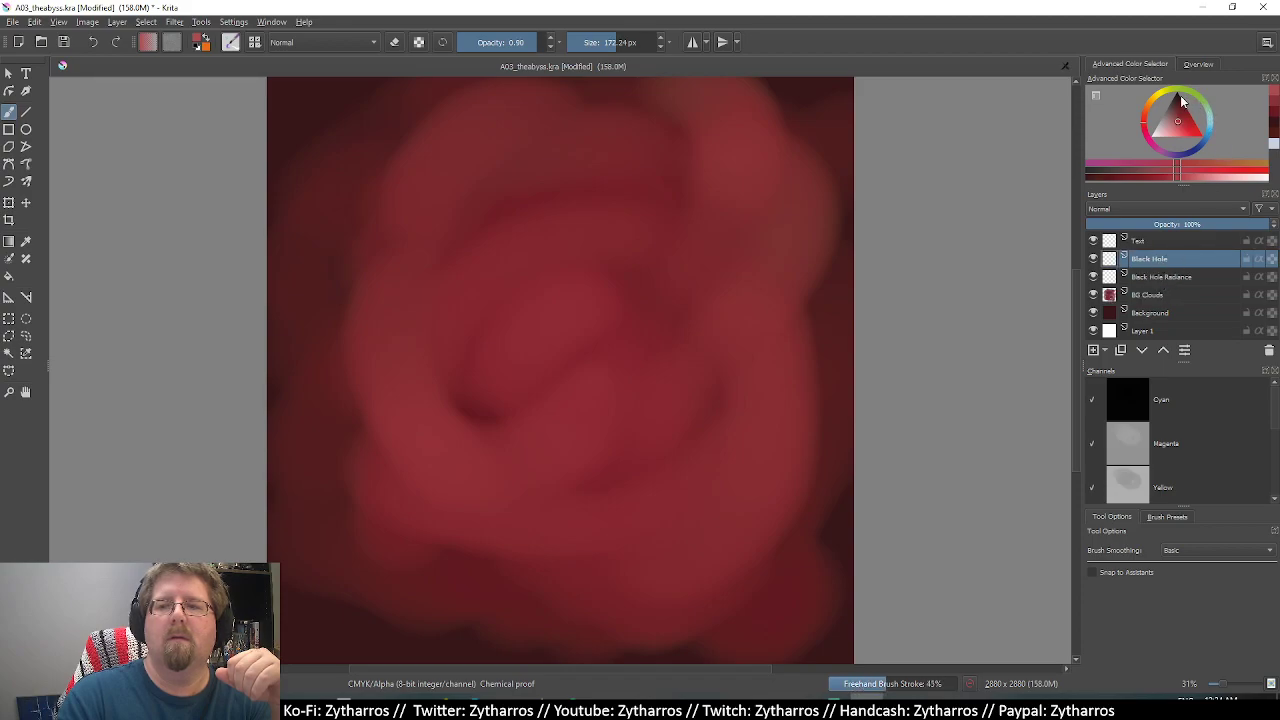
Paint a solid black oval hole upper right of centre on the Black Hole layer.
{"action": "key", "text": "d"}
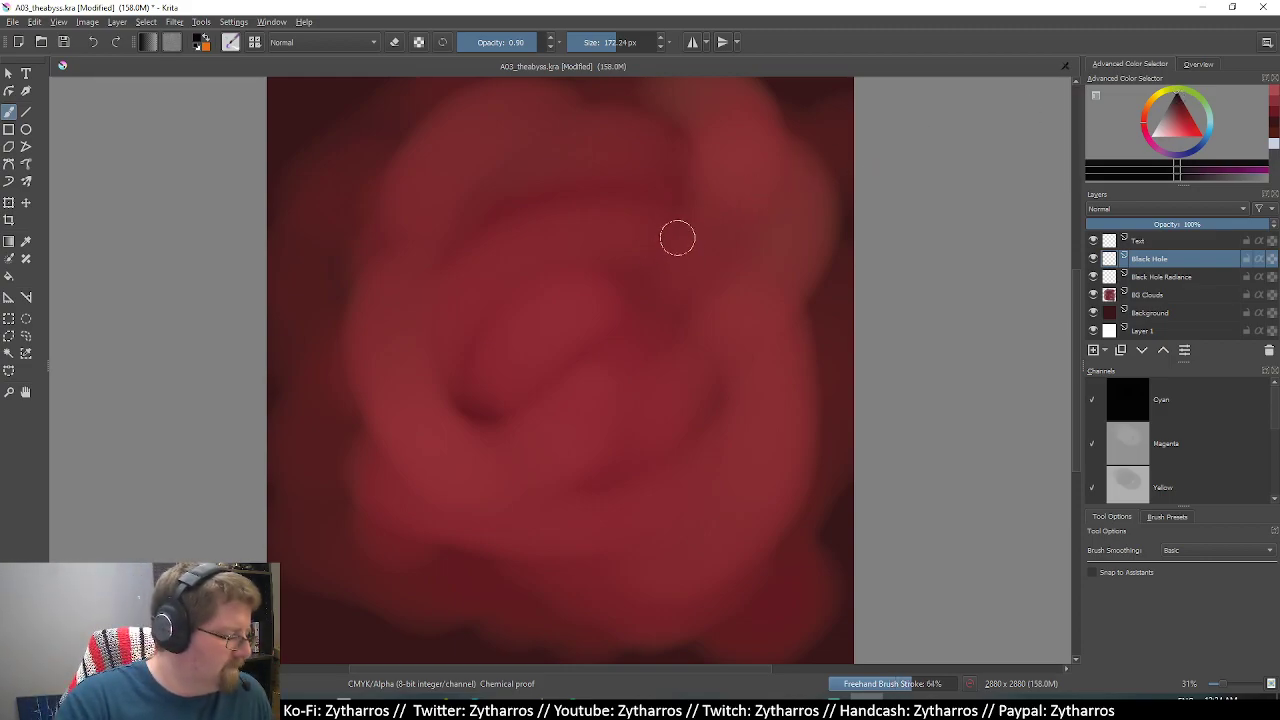
{"action": "mouse_move", "coordinate": [683, 208]}
{"action": "left_mouse_down"}
{"action": "mouse_move", "coordinate": [708, 232]}
{"action": "mouse_move", "coordinate": [709, 266]}
{"action": "mouse_move", "coordinate": [680, 229]}
{"action": "mouse_move", "coordinate": [657, 263]}
{"action": "mouse_move", "coordinate": [672, 235]}
{"action": "mouse_move", "coordinate": [671, 289]}
{"action": "mouse_move", "coordinate": [619, 242]}
{"action": "left_mouse_up"}
{"action": "mouse_move", "coordinate": [698, 289]}
{"action": "left_mouse_down"}
{"action": "mouse_move", "coordinate": [660, 217]}
{"action": "mouse_move", "coordinate": [666, 283]}
{"action": "mouse_move", "coordinate": [640, 226]}
{"action": "mouse_move", "coordinate": [704, 240]}
{"action": "mouse_move", "coordinate": [677, 254]}
{"action": "mouse_move", "coordinate": [634, 226]}
{"action": "mouse_move", "coordinate": [686, 283]}
{"action": "mouse_move", "coordinate": [652, 215]}
{"action": "mouse_move", "coordinate": [643, 289]}
{"action": "mouse_move", "coordinate": [654, 211]}
{"action": "mouse_move", "coordinate": [660, 297]}
{"action": "mouse_move", "coordinate": [657, 213]}
{"action": "mouse_move", "coordinate": [684, 289]}
{"action": "mouse_move", "coordinate": [676, 240]}
{"action": "left_mouse_up"}
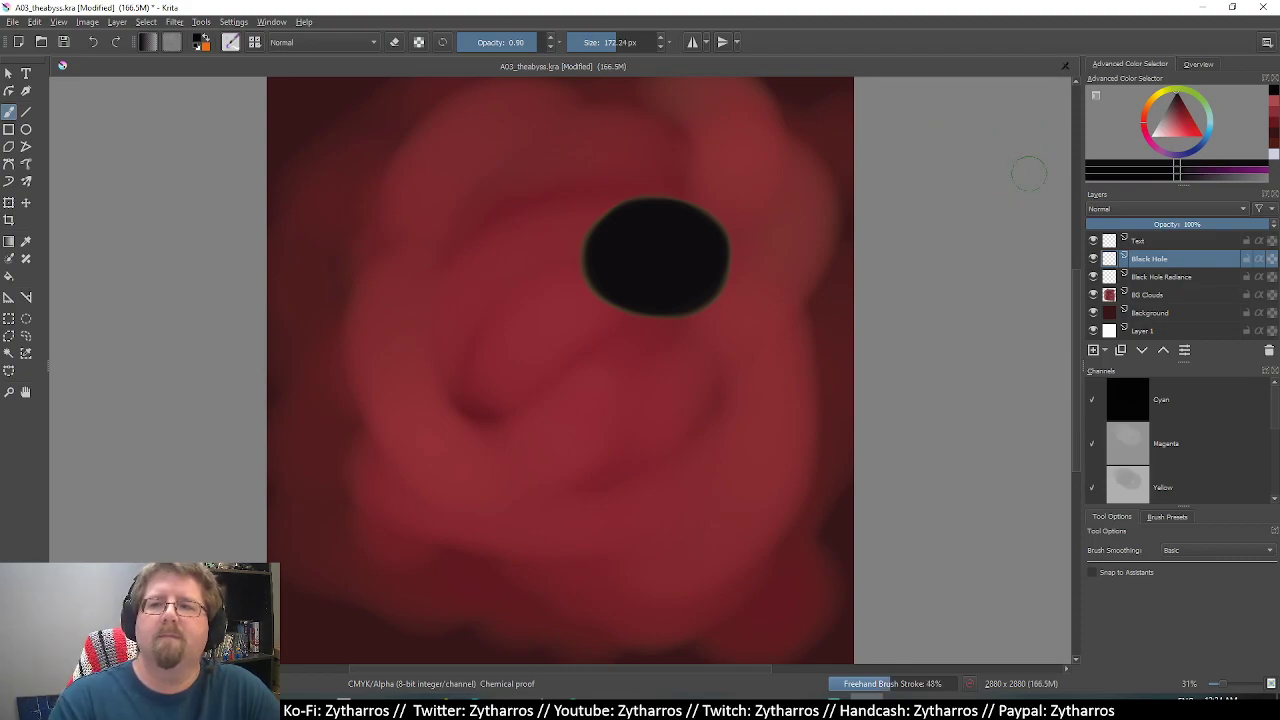
Pick an olive-yellow colour and start editing the Black Hole Radiance layer.
{"action": "left_click", "coordinate": [1156, 100]}
{"action": "left_click_drag", "start_coordinate": [1177, 108], "coordinate": [1184, 117]}
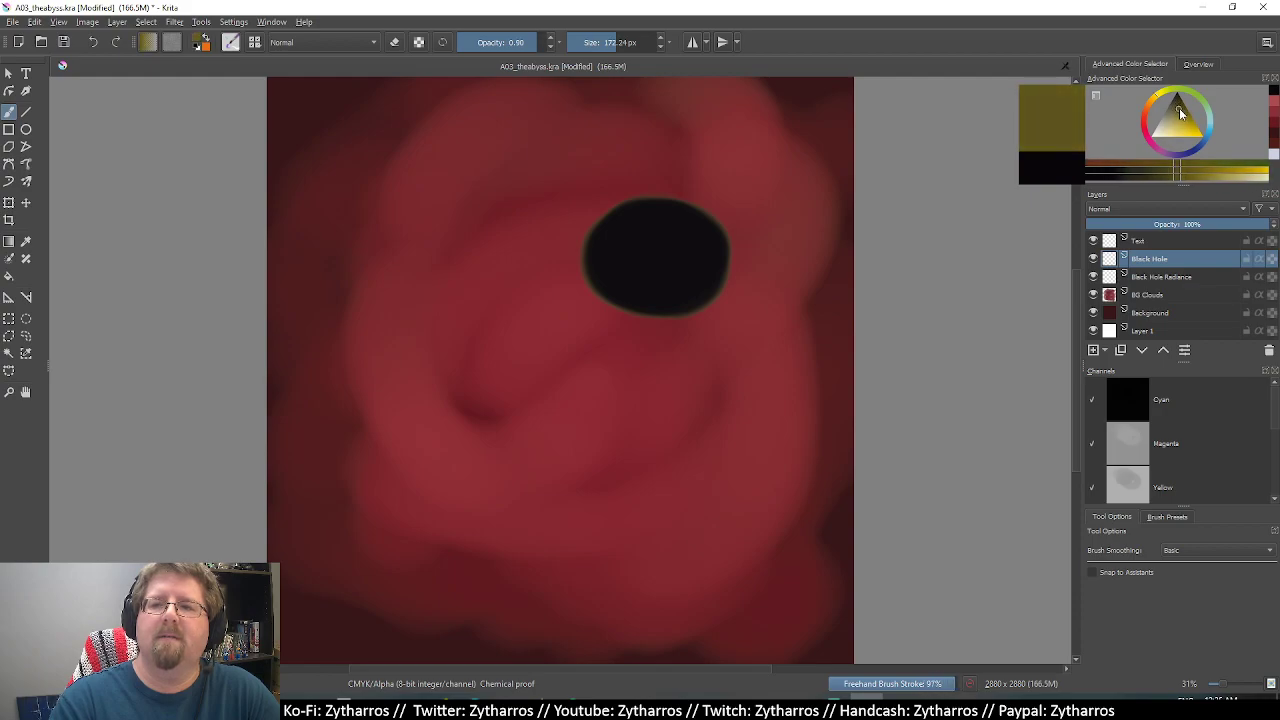
{"action": "double_click", "coordinate": [1125, 277]}
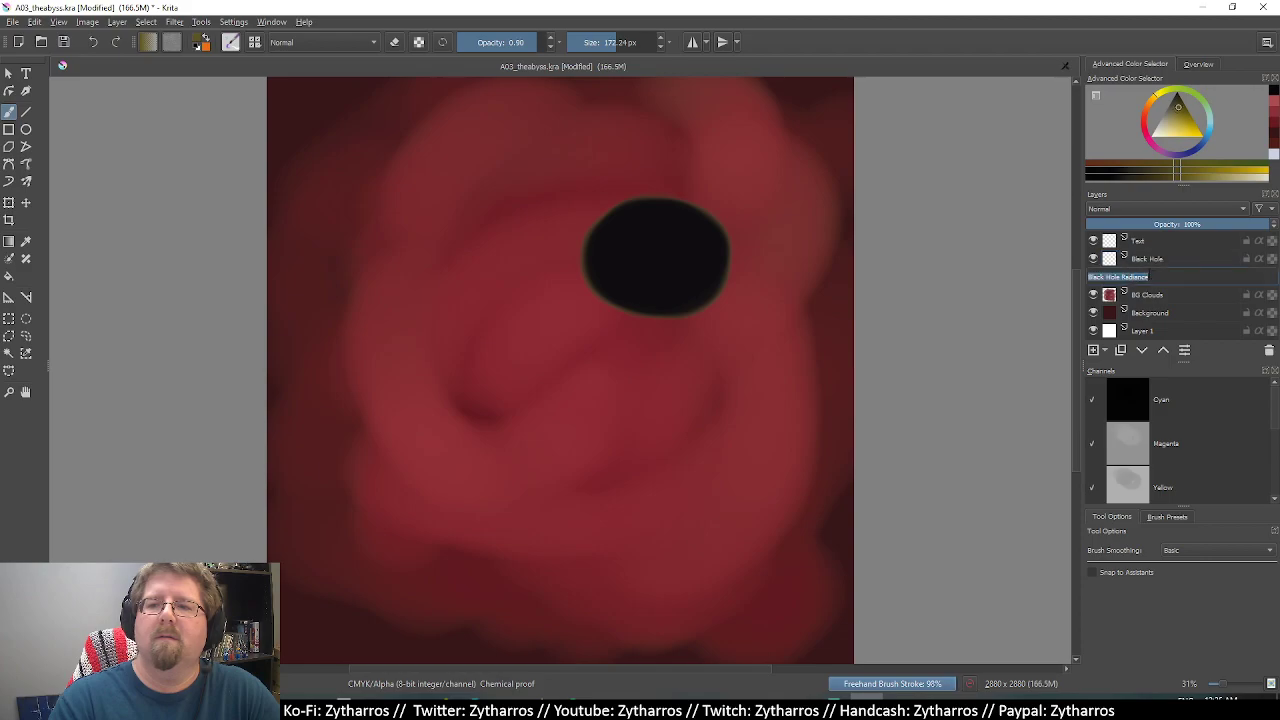
Paint a yellow glow ring around the black hole and a vertical stream down the canvas.
{"action": "left_click", "coordinate": [1161, 278]}
{"action": "key", "text": "Return"}
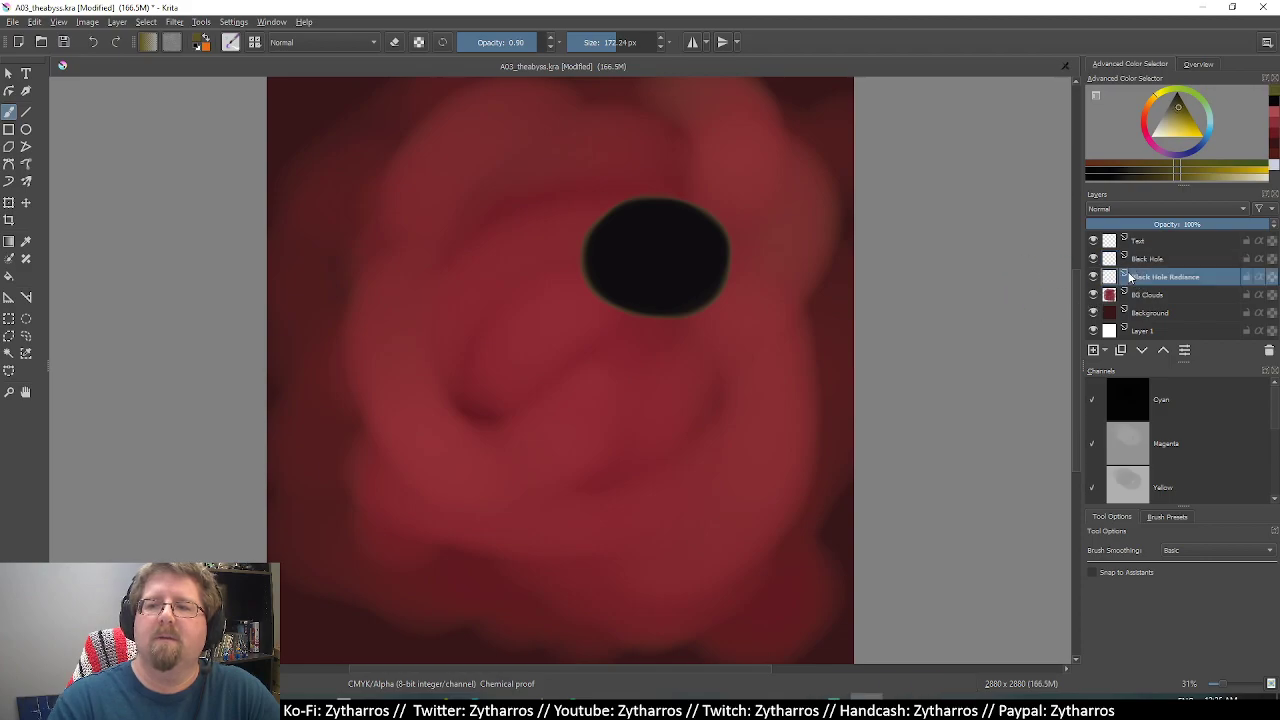
{"action": "left_click_drag", "start_coordinate": [763, 211], "coordinate": [671, 217]}
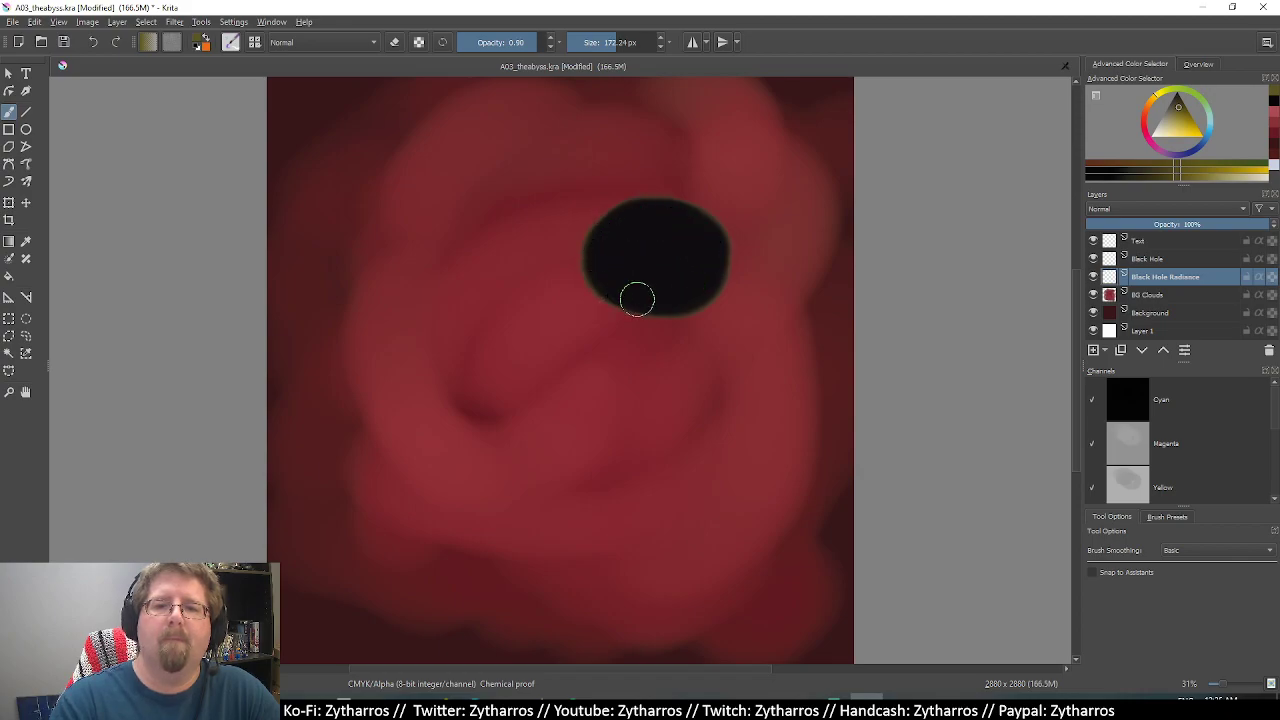
{"action": "mouse_move", "coordinate": [694, 220]}
{"action": "left_mouse_down"}
{"action": "mouse_move", "coordinate": [586, 277]}
{"action": "mouse_move", "coordinate": [700, 223]}
{"action": "mouse_move", "coordinate": [614, 298]}
{"action": "mouse_move", "coordinate": [680, 189]}
{"action": "mouse_move", "coordinate": [674, 297]}
{"action": "left_mouse_up"}
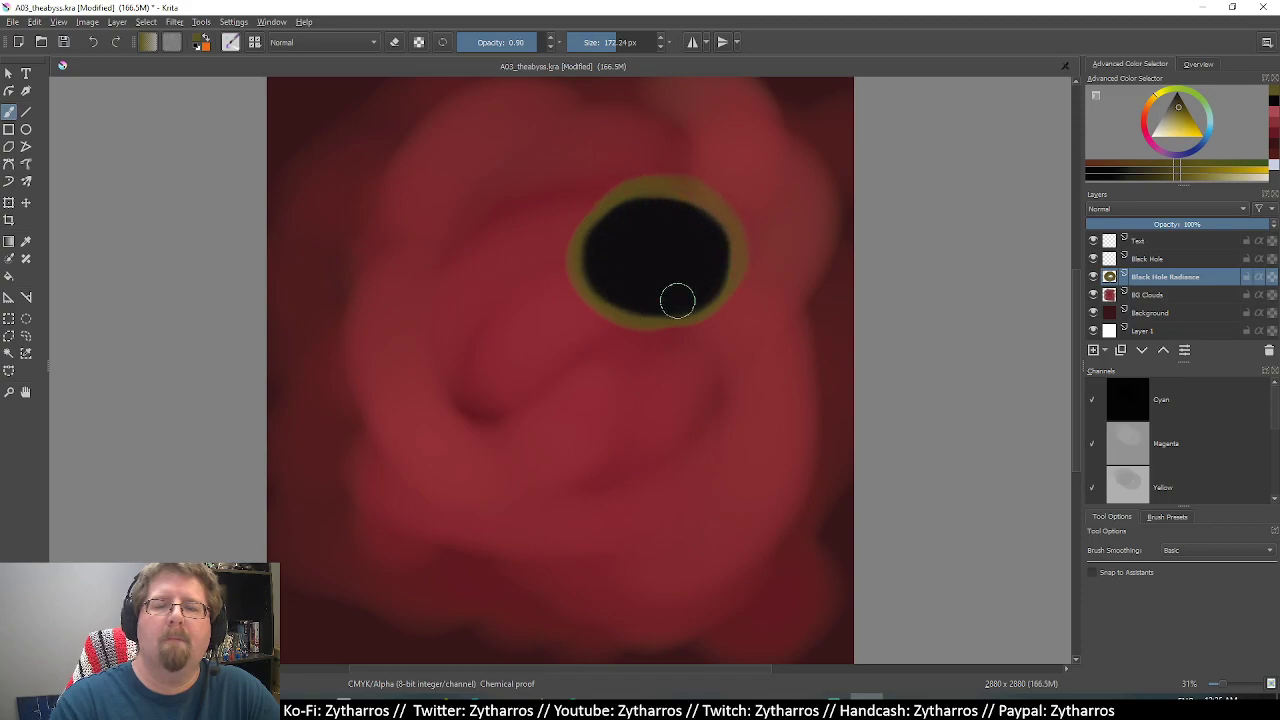
{"action": "mouse_move", "coordinate": [649, 247]}
{"action": "left_mouse_down"}
{"action": "mouse_move", "coordinate": [619, 236]}
{"action": "mouse_move", "coordinate": [674, 97]}
{"action": "mouse_move", "coordinate": [657, 186]}
{"action": "mouse_move", "coordinate": [660, 289]}
{"action": "mouse_move", "coordinate": [617, 397]}
{"action": "mouse_move", "coordinate": [608, 471]}
{"action": "mouse_move", "coordinate": [670, 660]}
{"action": "mouse_move", "coordinate": [648, 588]}
{"action": "left_mouse_up"}
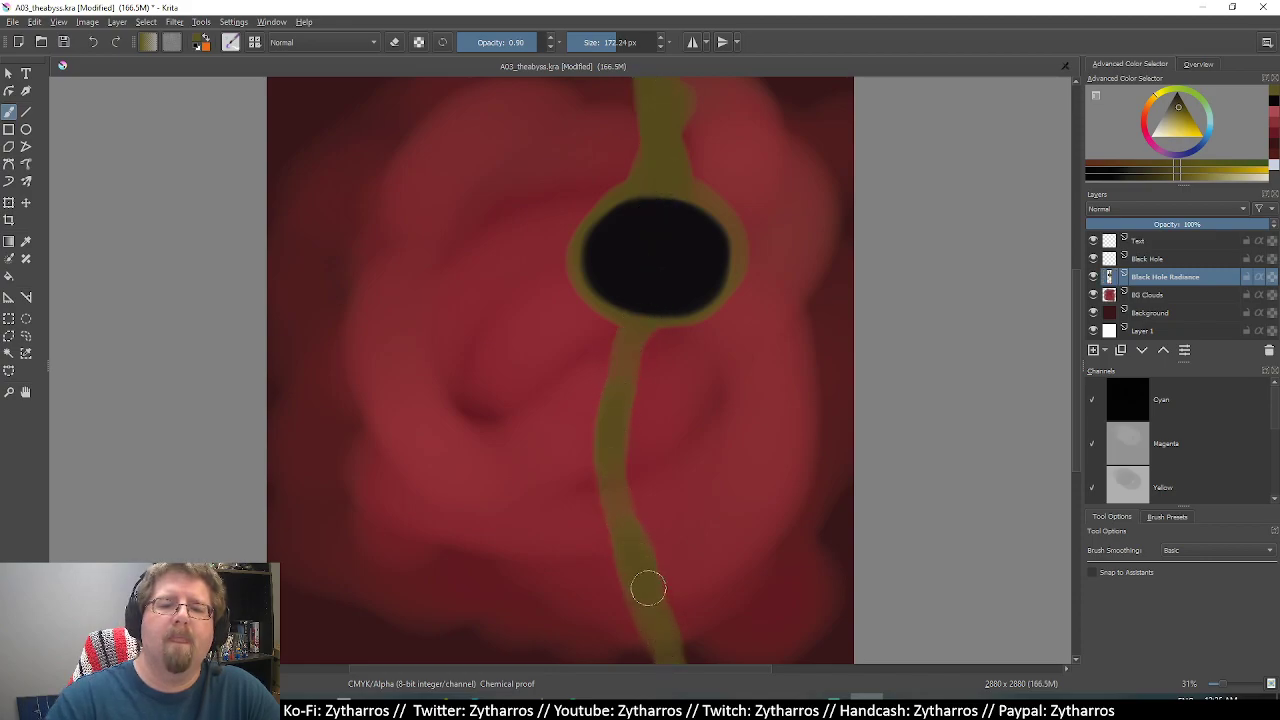
{"action": "mouse_move", "coordinate": [654, 357]}
{"action": "left_mouse_down"}
{"action": "mouse_move", "coordinate": [631, 454]}
{"action": "mouse_move", "coordinate": [692, 645]}
{"action": "left_mouse_up"}
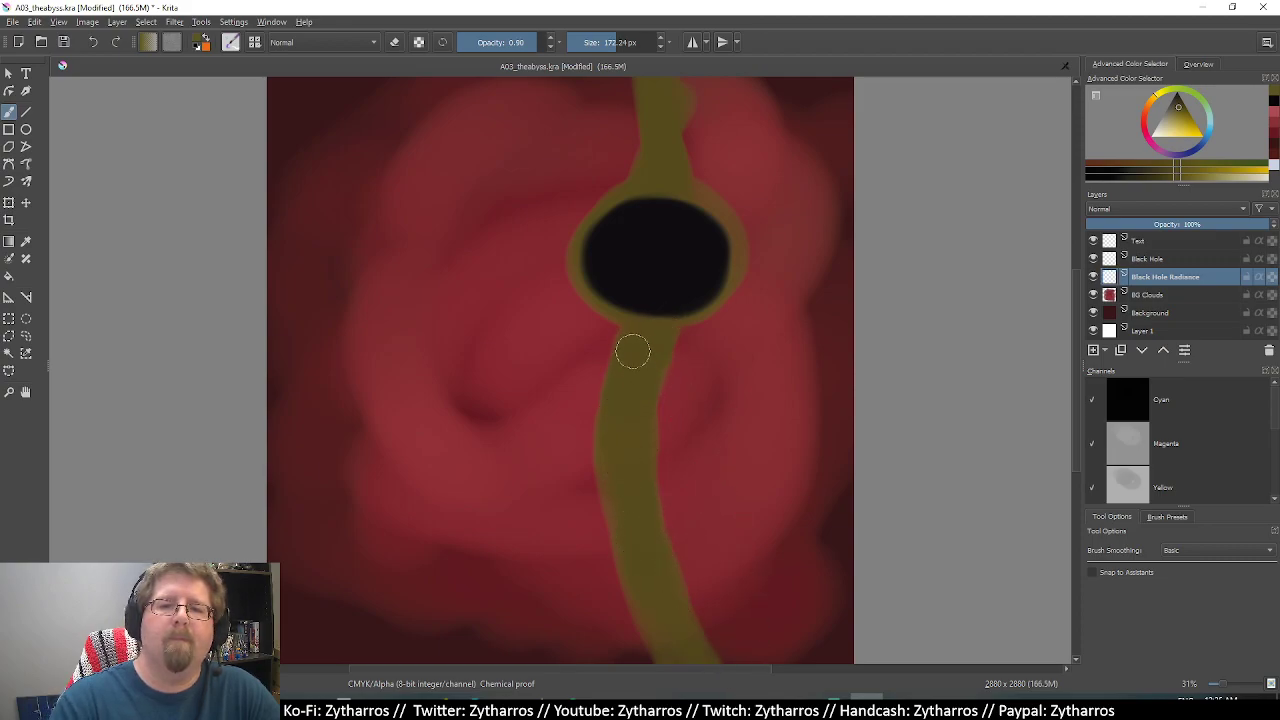
{"action": "left_click_drag", "start_coordinate": [580, 285], "coordinate": [611, 371]}
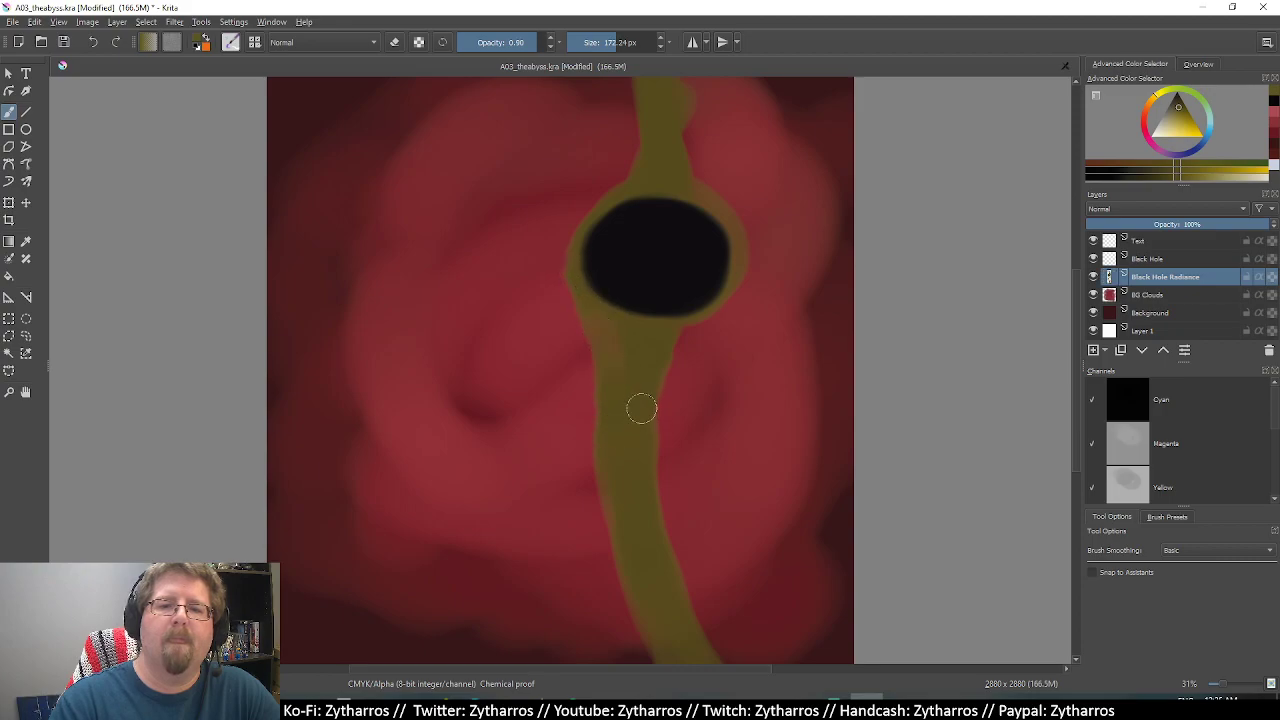
Shrink the brush to about 47 px and fine-tune lighter, brighter yellow shades.
{"action": "left_click", "coordinate": [1175, 113]}
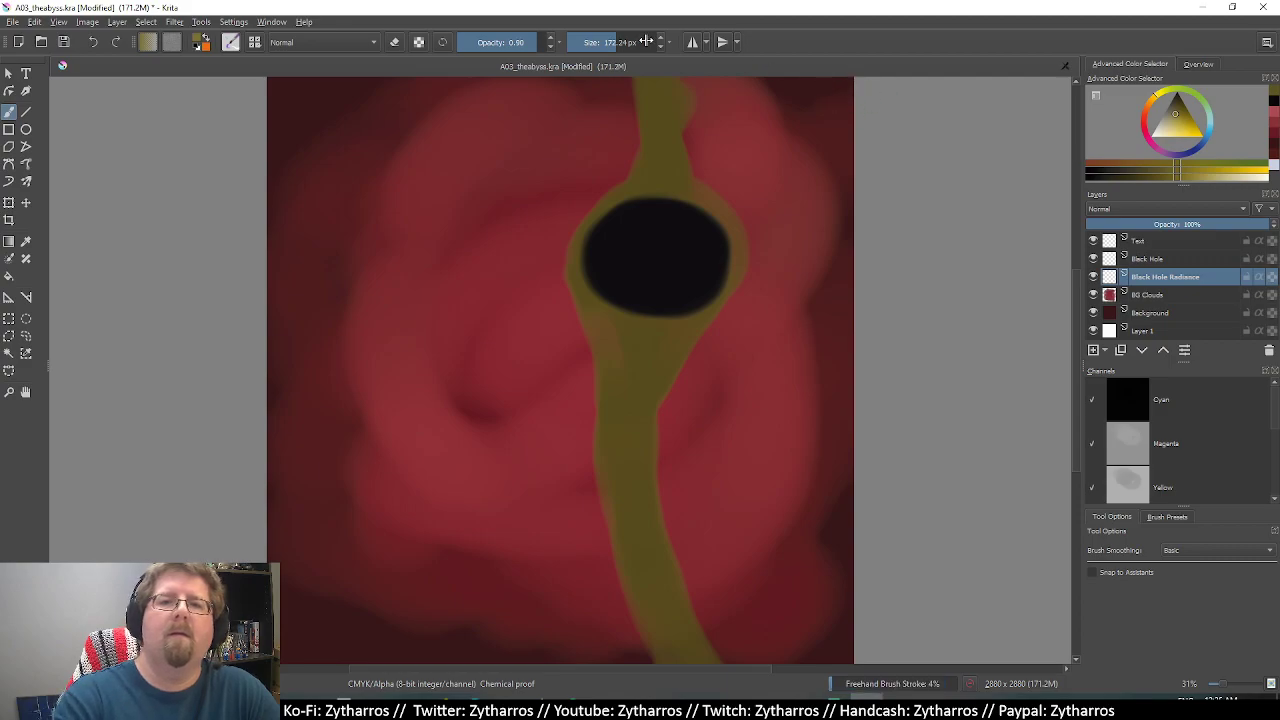
{"action": "left_click_drag", "start_coordinate": [645, 41], "coordinate": [596, 42]}
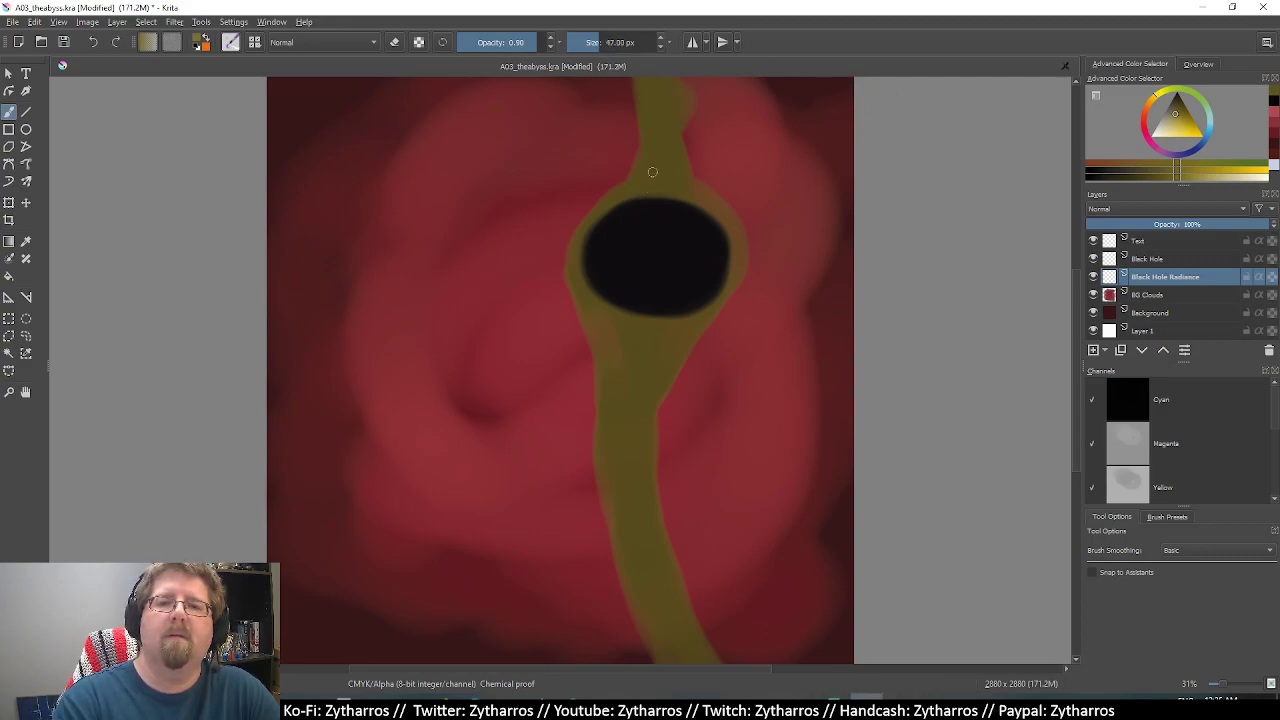
{"action": "left_click", "coordinate": [1175, 126]}
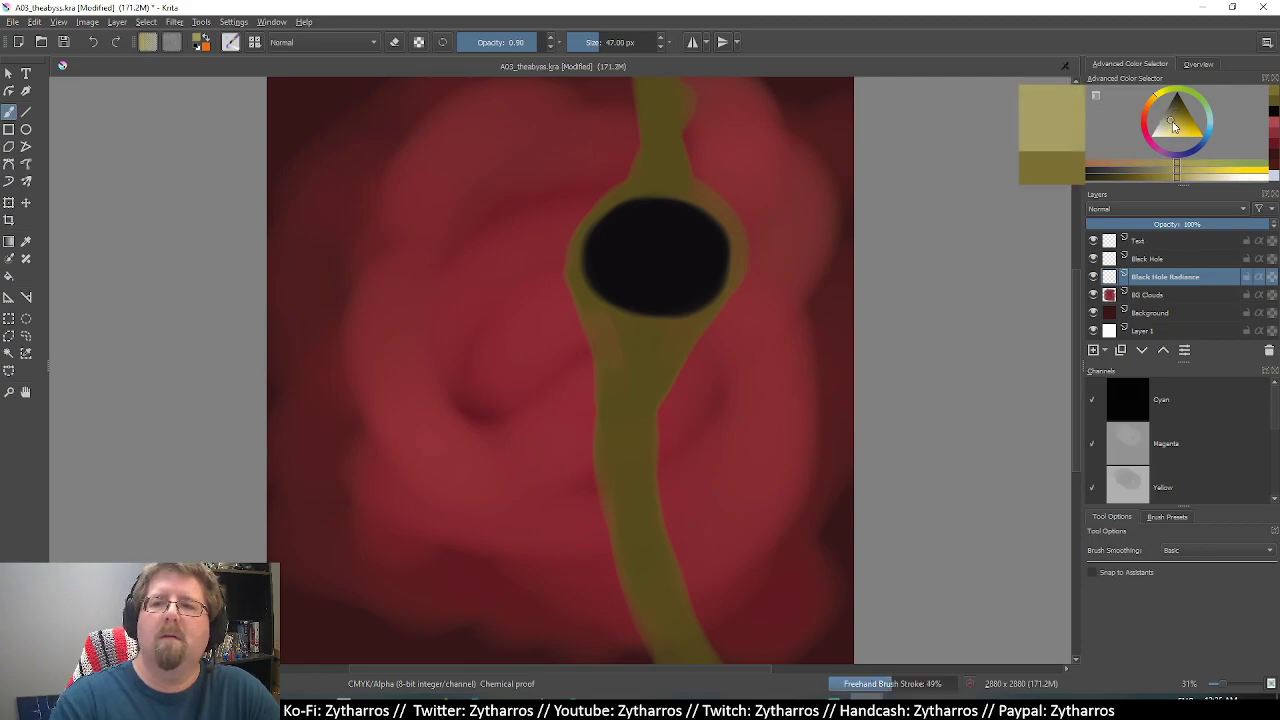
{"action": "left_click_drag", "start_coordinate": [1175, 126], "coordinate": [1174, 119]}
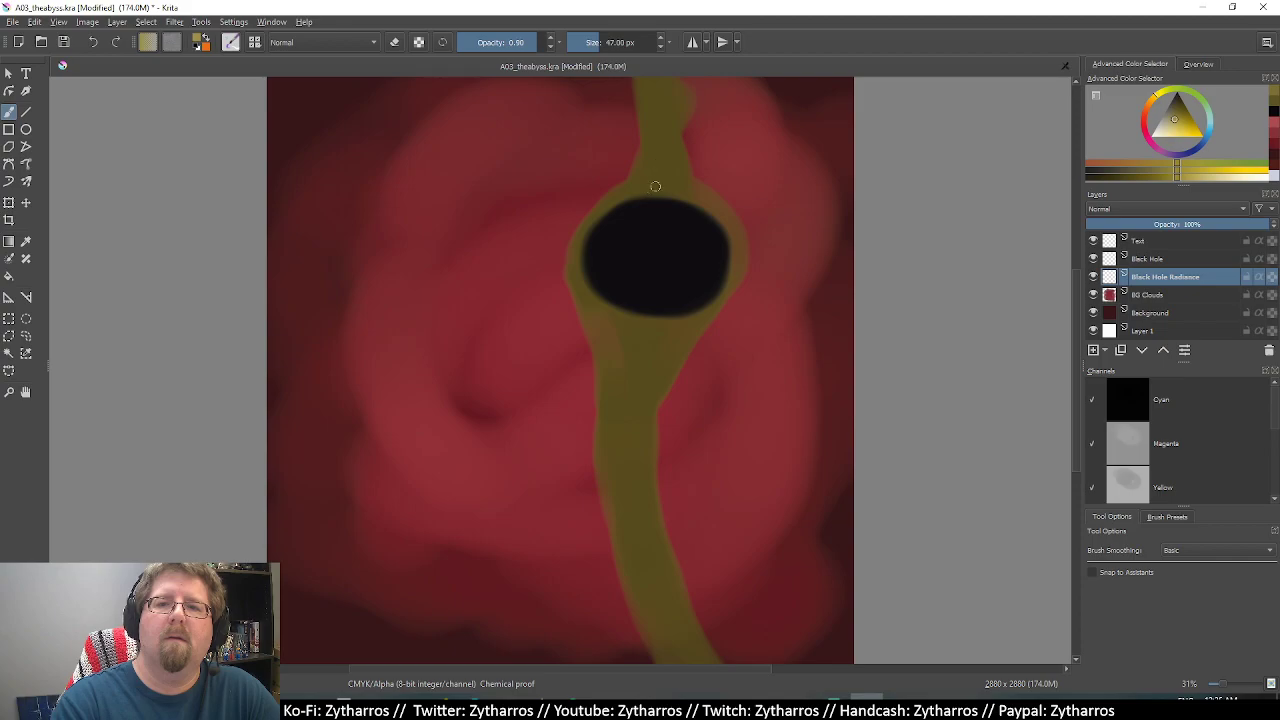
{"action": "left_click_drag", "start_coordinate": [612, 42], "coordinate": [556, 43]}
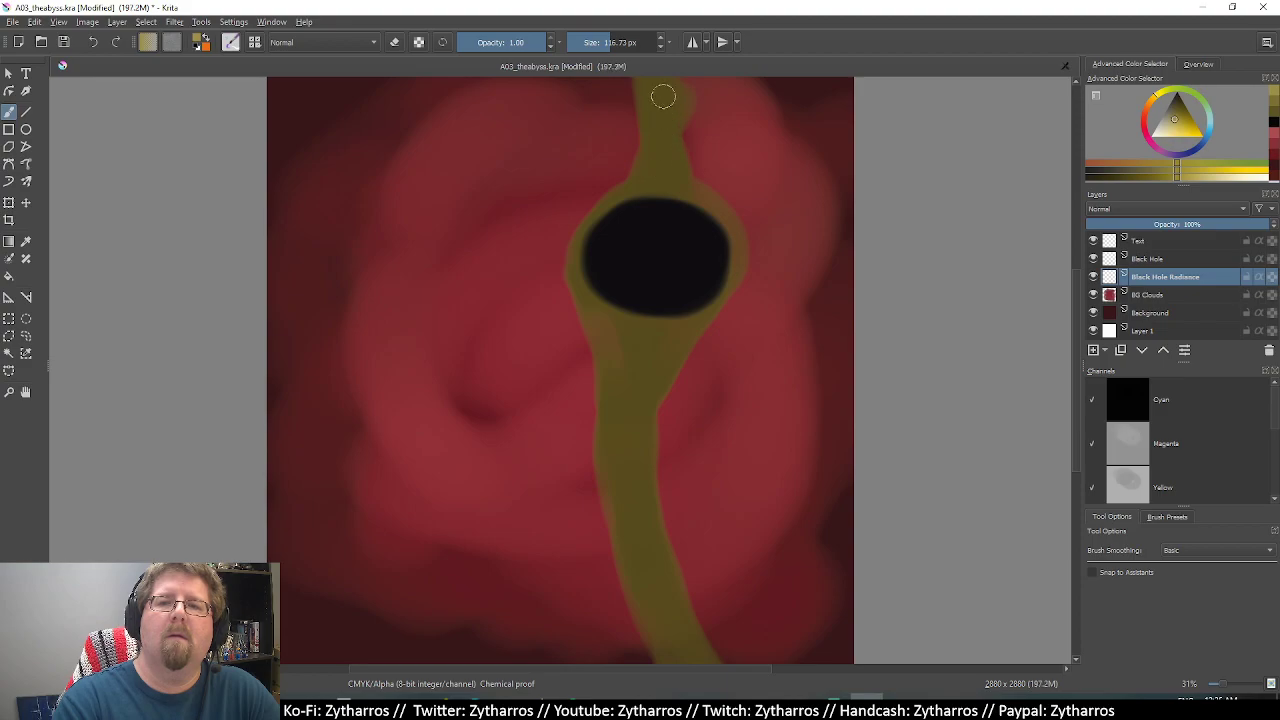
{"action": "left_click", "coordinate": [1175, 126]}
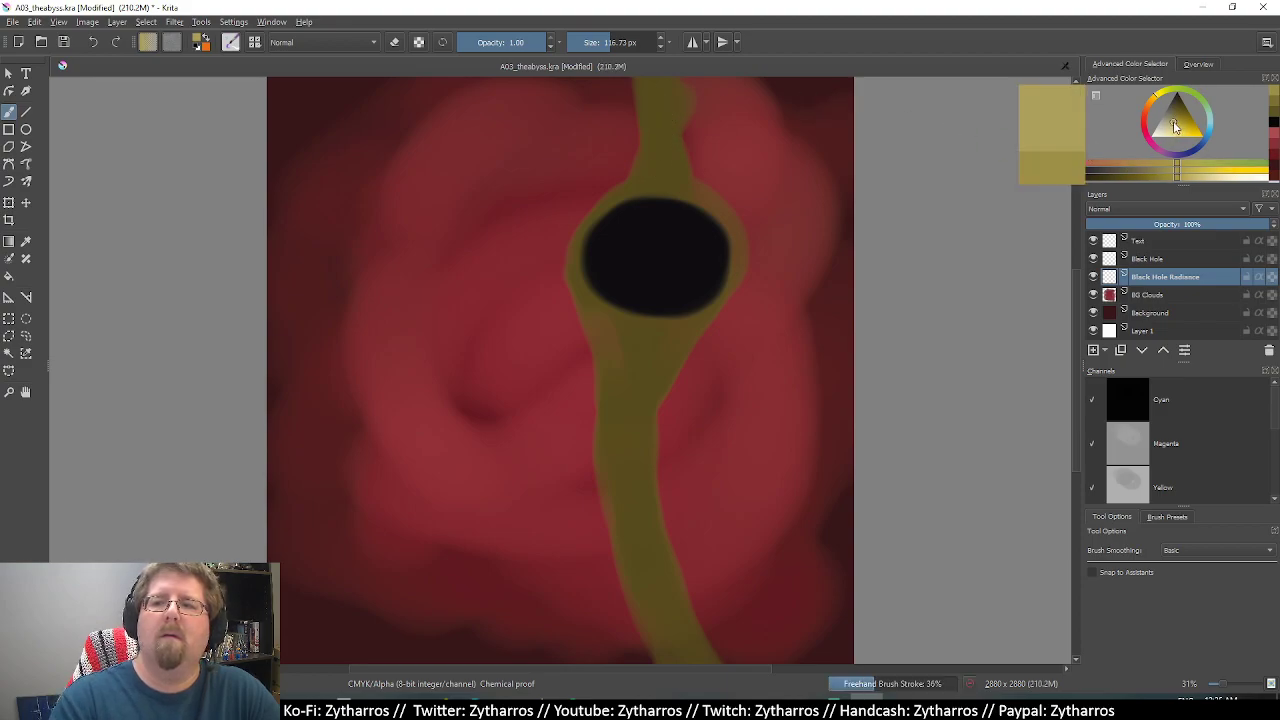
{"action": "left_click_drag", "start_coordinate": [1175, 126], "coordinate": [1172, 120]}
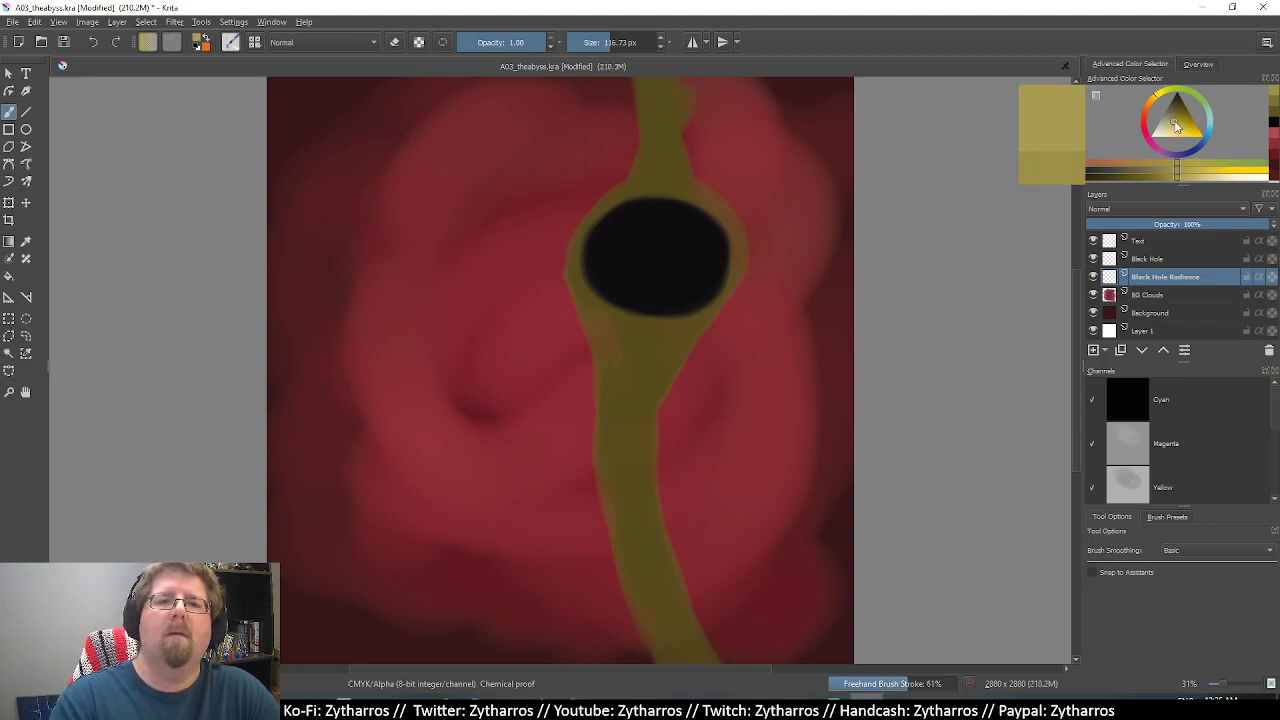
Keep Normal blending and paint lighter yellow highlights on the upper stream and the black hole's left rim.
{"action": "left_click", "coordinate": [373, 42]}
{"action": "left_click", "coordinate": [373, 42]}
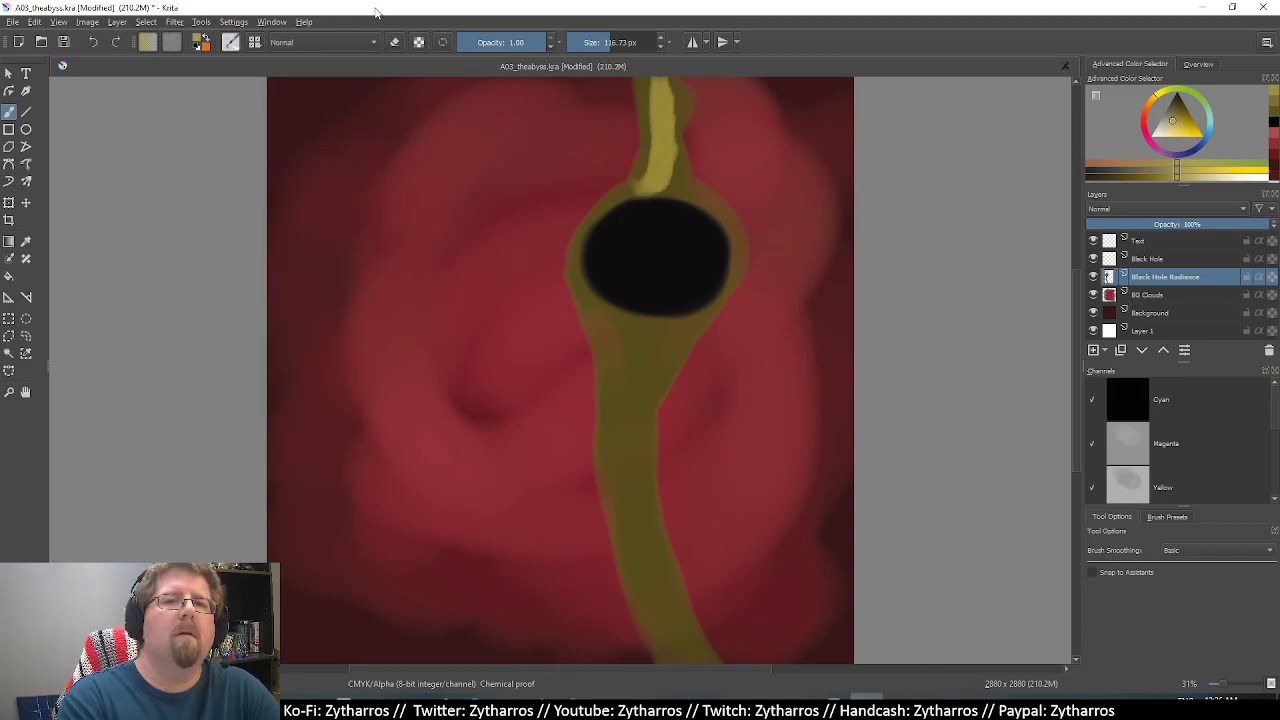
{"action": "left_click_drag", "start_coordinate": [638, 135], "coordinate": [681, 208]}
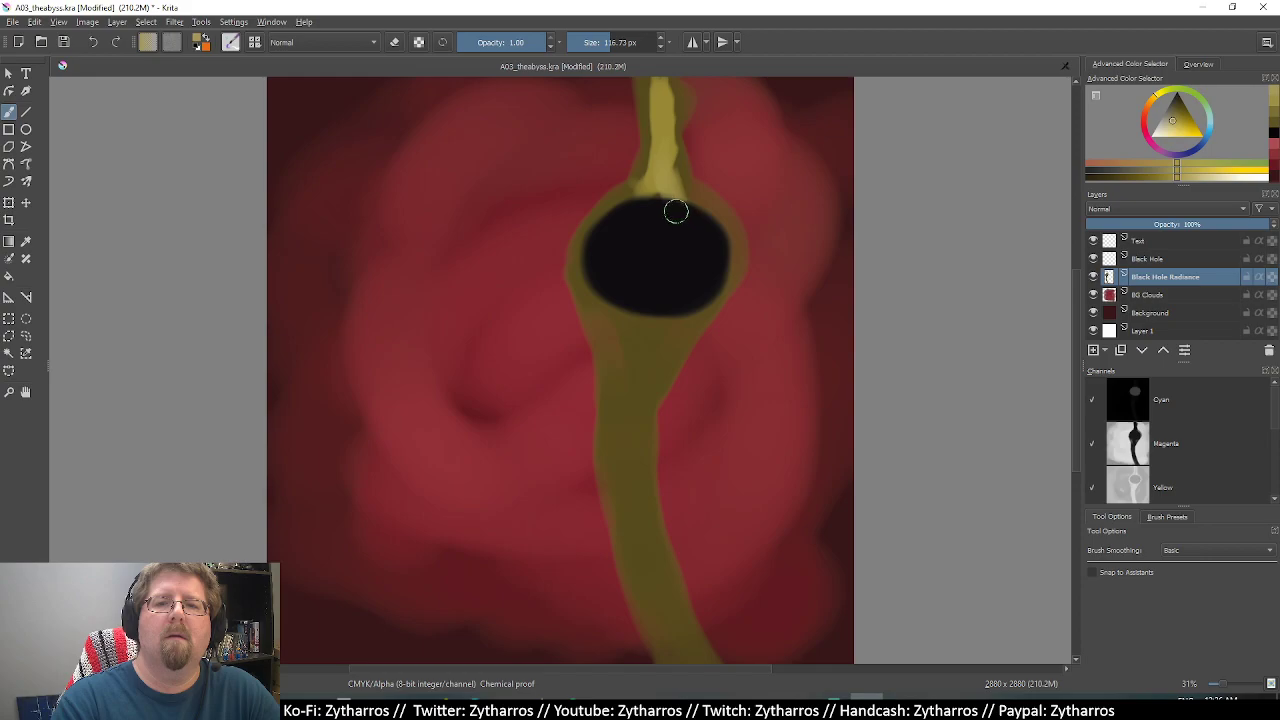
{"action": "mouse_move", "coordinate": [626, 312]}
{"action": "left_mouse_down"}
{"action": "mouse_move", "coordinate": [615, 408]}
{"action": "mouse_move", "coordinate": [638, 322]}
{"action": "mouse_move", "coordinate": [628, 395]}
{"action": "mouse_move", "coordinate": [649, 341]}
{"action": "left_mouse_up"}
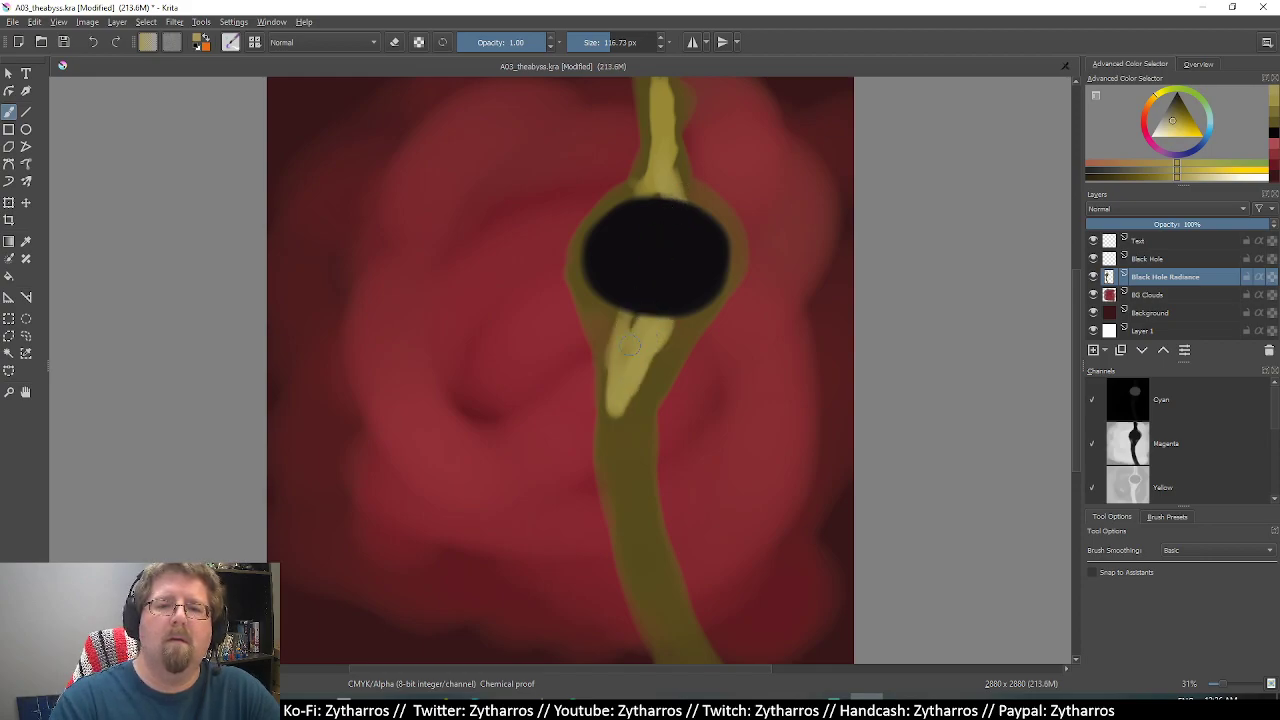
{"action": "left_click_drag", "start_coordinate": [624, 294], "coordinate": [604, 300]}
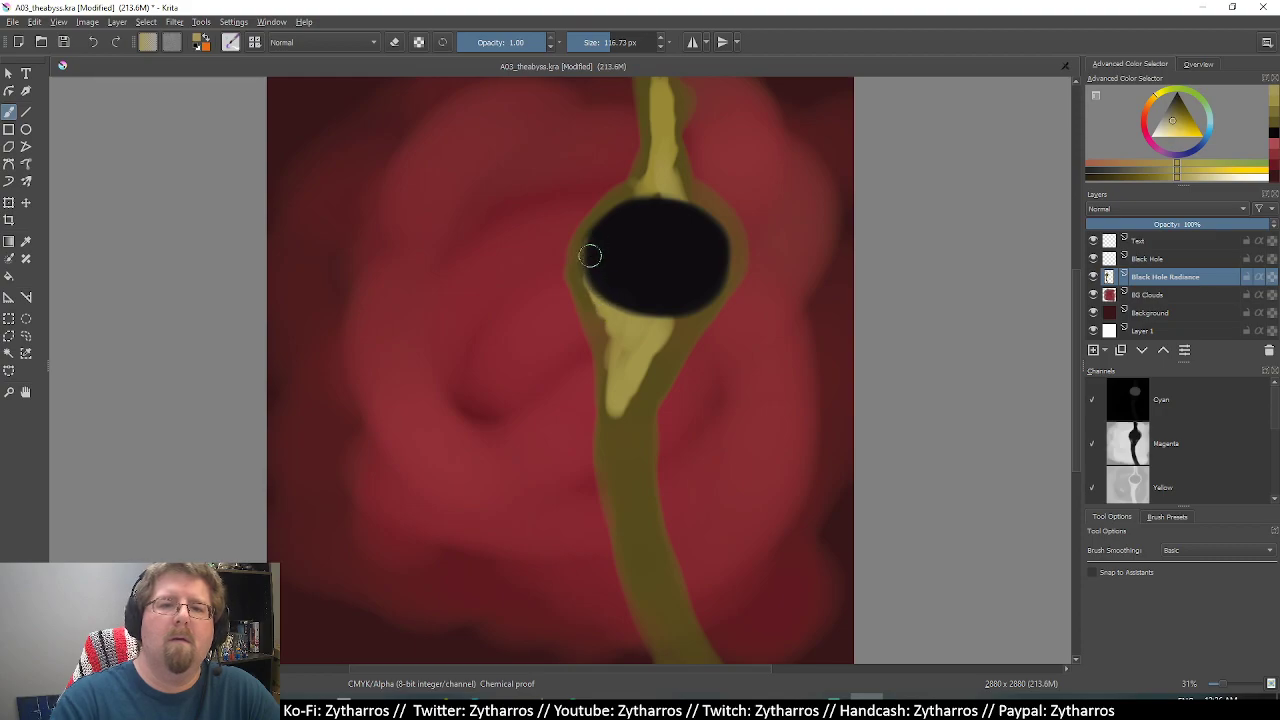
{"action": "mouse_move", "coordinate": [590, 256]}
{"action": "left_mouse_down"}
{"action": "mouse_move", "coordinate": [630, 205]}
{"action": "mouse_move", "coordinate": [710, 227]}
{"action": "left_mouse_up"}
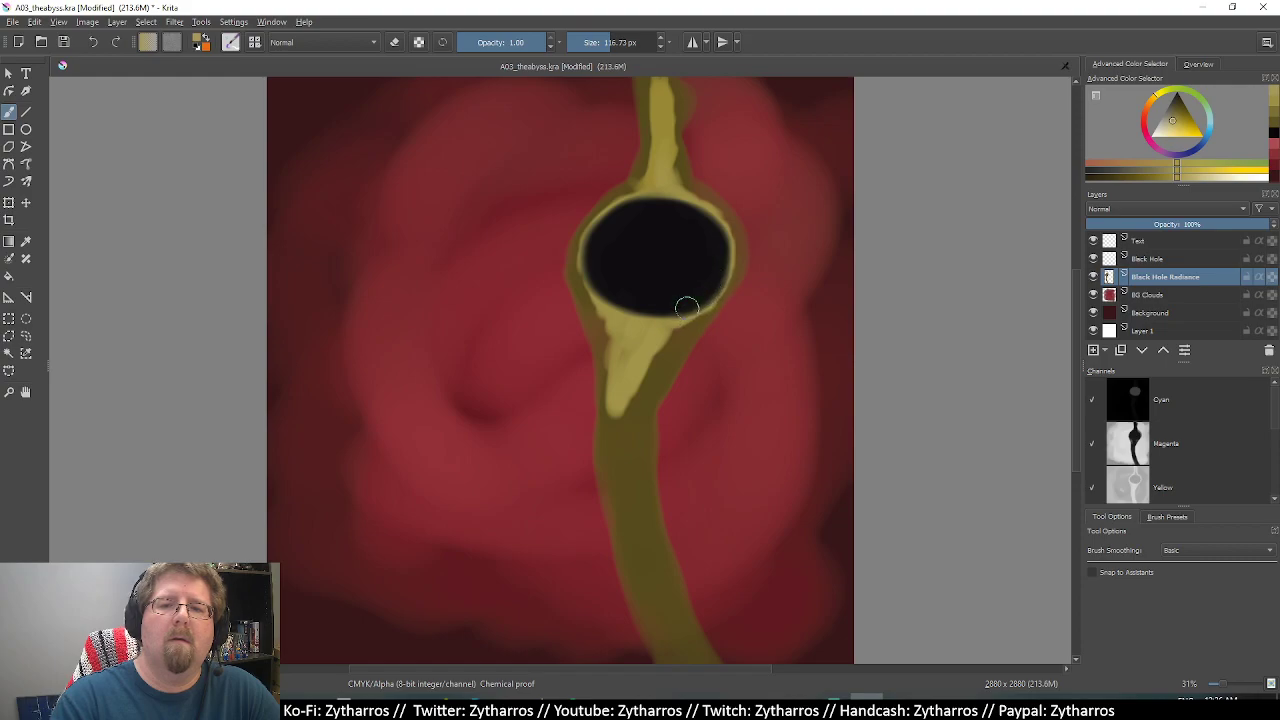
Extend the yellow highlight down the lower stream and above the hole, then make red the painting colour.
{"action": "mouse_move", "coordinate": [632, 381]}
{"action": "left_mouse_down"}
{"action": "mouse_move", "coordinate": [618, 458]}
{"action": "mouse_move", "coordinate": [634, 532]}
{"action": "left_mouse_up"}
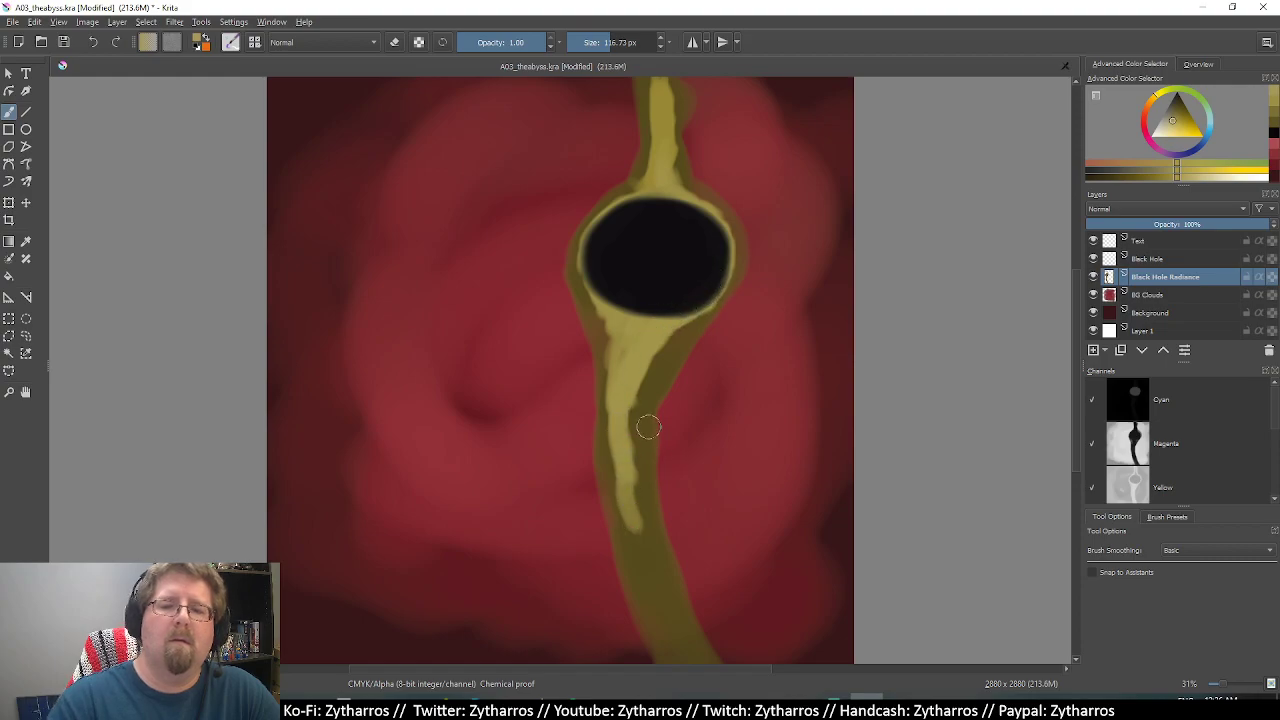
{"action": "left_click_drag", "start_coordinate": [623, 380], "coordinate": [618, 515]}
{"action": "left_click_drag", "start_coordinate": [628, 430], "coordinate": [690, 646]}
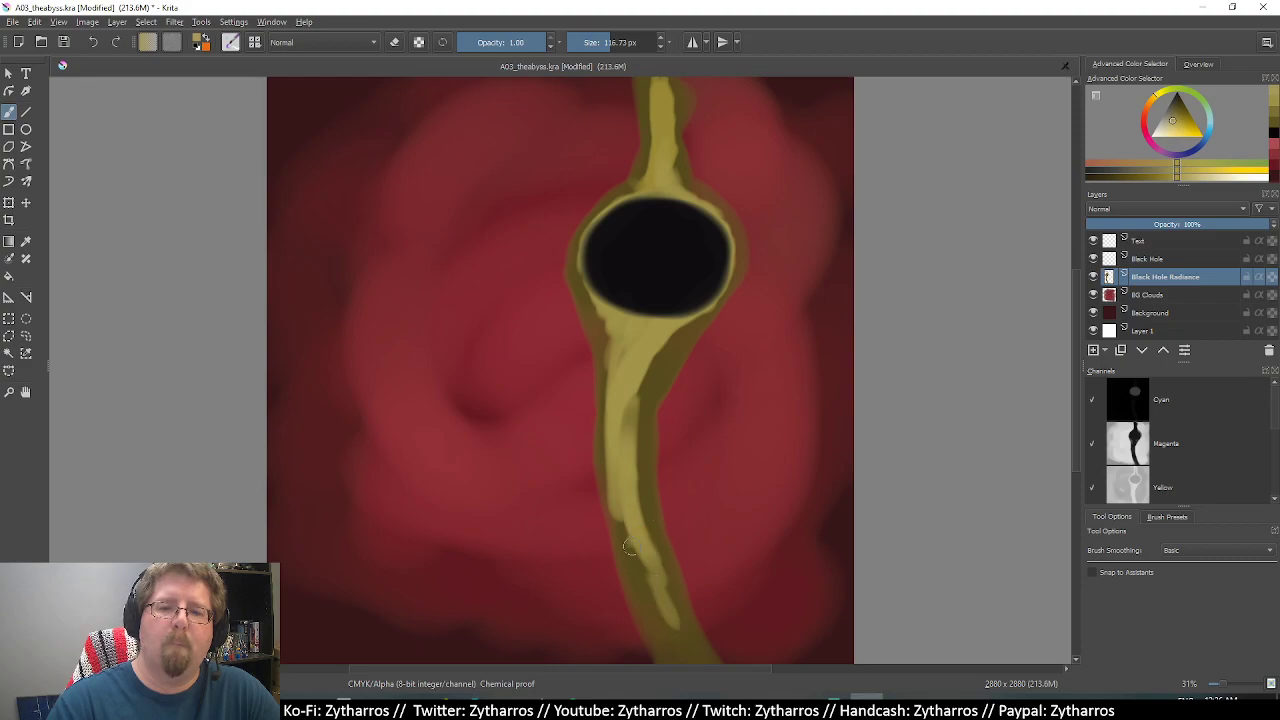
{"action": "mouse_move", "coordinate": [626, 540]}
{"action": "left_mouse_down"}
{"action": "mouse_move", "coordinate": [661, 581]}
{"action": "mouse_move", "coordinate": [688, 655]}
{"action": "mouse_move", "coordinate": [645, 500]}
{"action": "mouse_move", "coordinate": [656, 427]}
{"action": "left_mouse_up"}
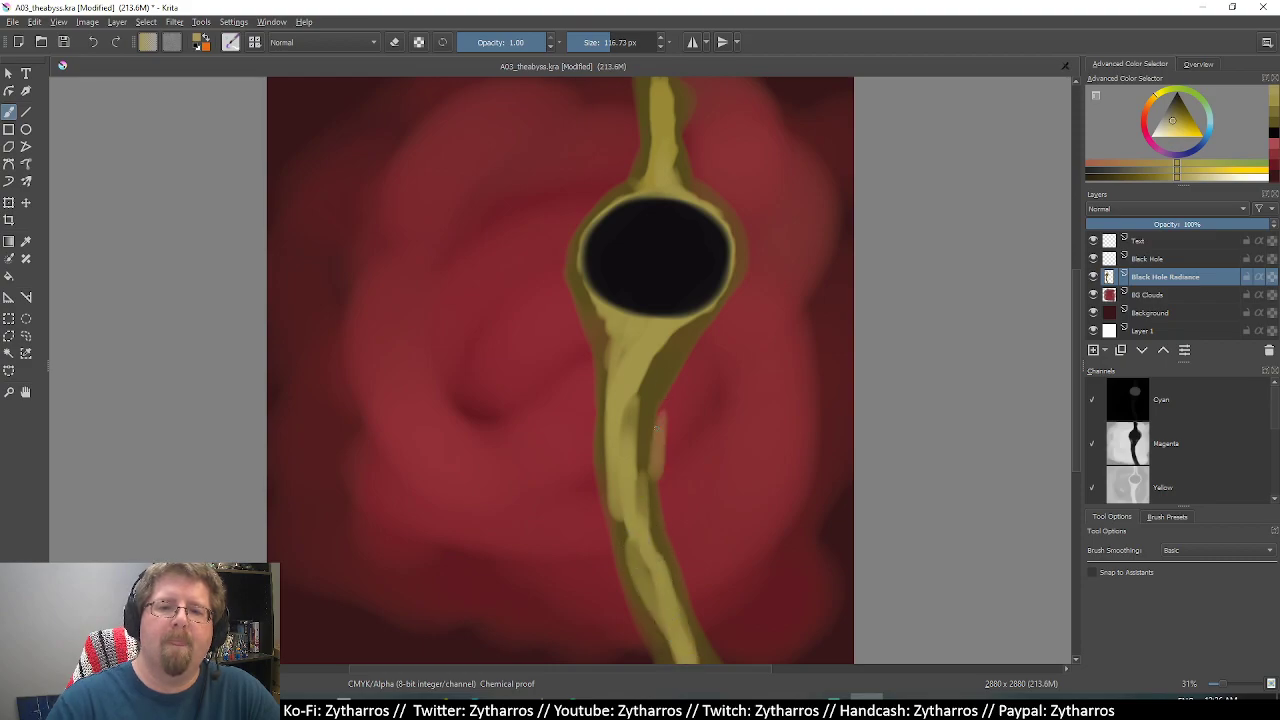
{"action": "key", "text": "ctrl+z"}
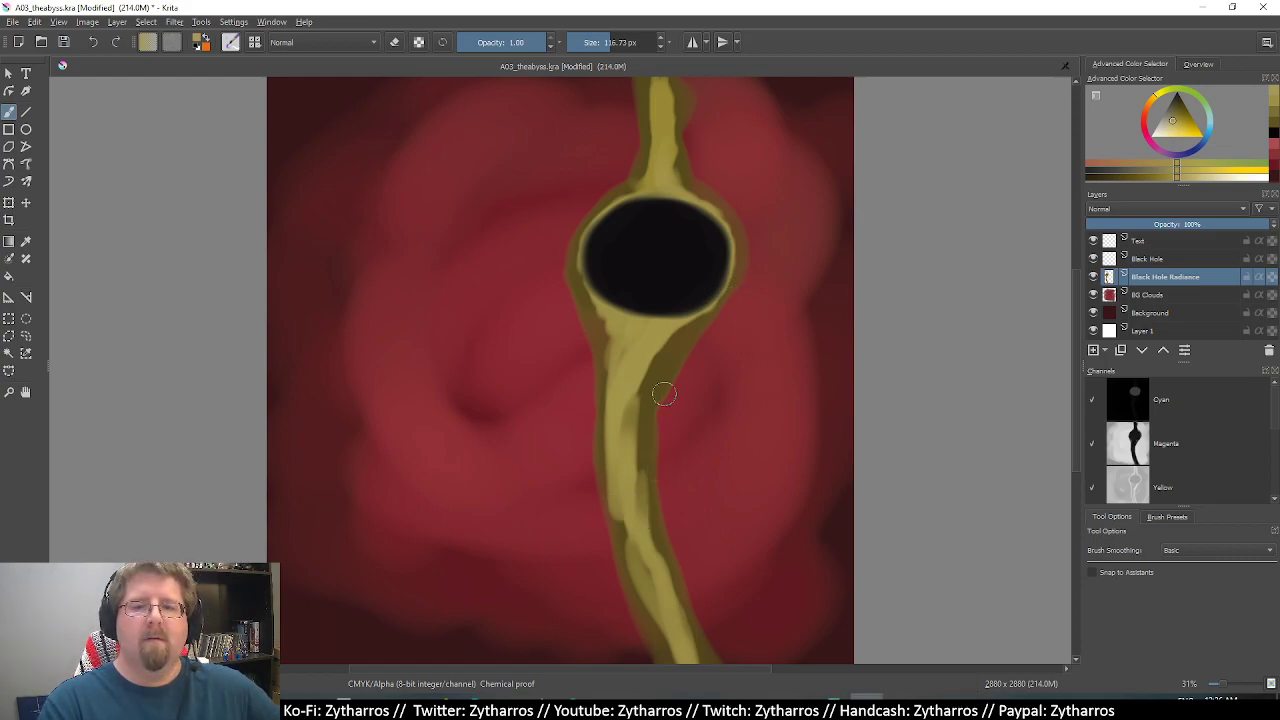
{"action": "mouse_move", "coordinate": [655, 578]}
{"action": "left_mouse_down"}
{"action": "mouse_move", "coordinate": [615, 482]}
{"action": "mouse_move", "coordinate": [638, 450]}
{"action": "left_mouse_up"}
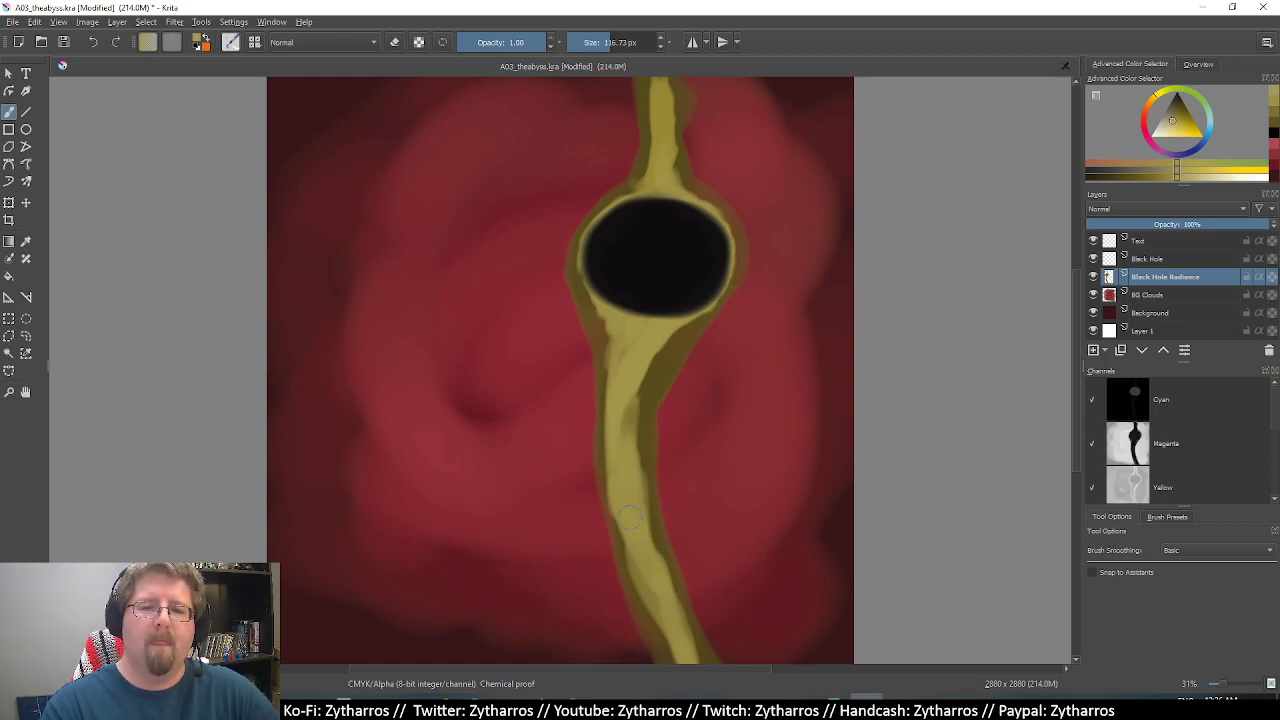
{"action": "left_click_drag", "start_coordinate": [666, 200], "coordinate": [672, 80]}
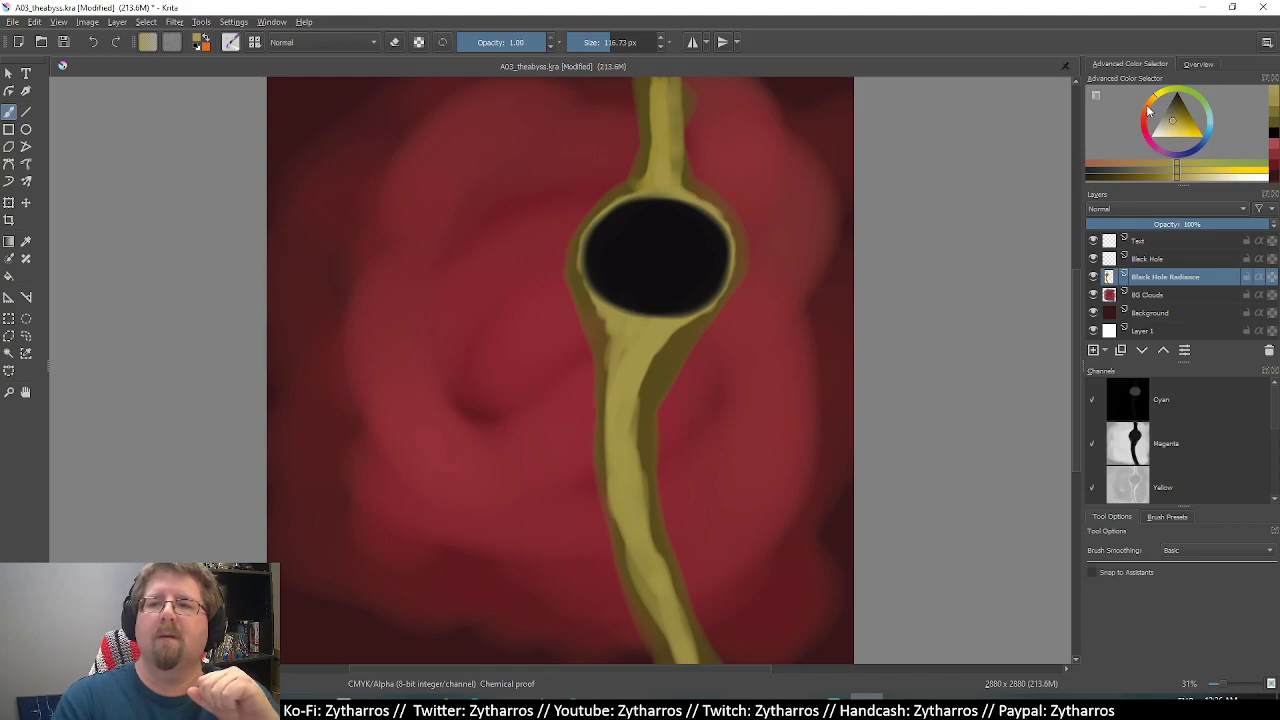
{"action": "mouse_move", "coordinate": [1150, 108]}
{"action": "left_mouse_down"}
{"action": "mouse_move", "coordinate": [1140, 122]}
{"action": "mouse_move", "coordinate": [1176, 122]}
{"action": "left_mouse_up"}
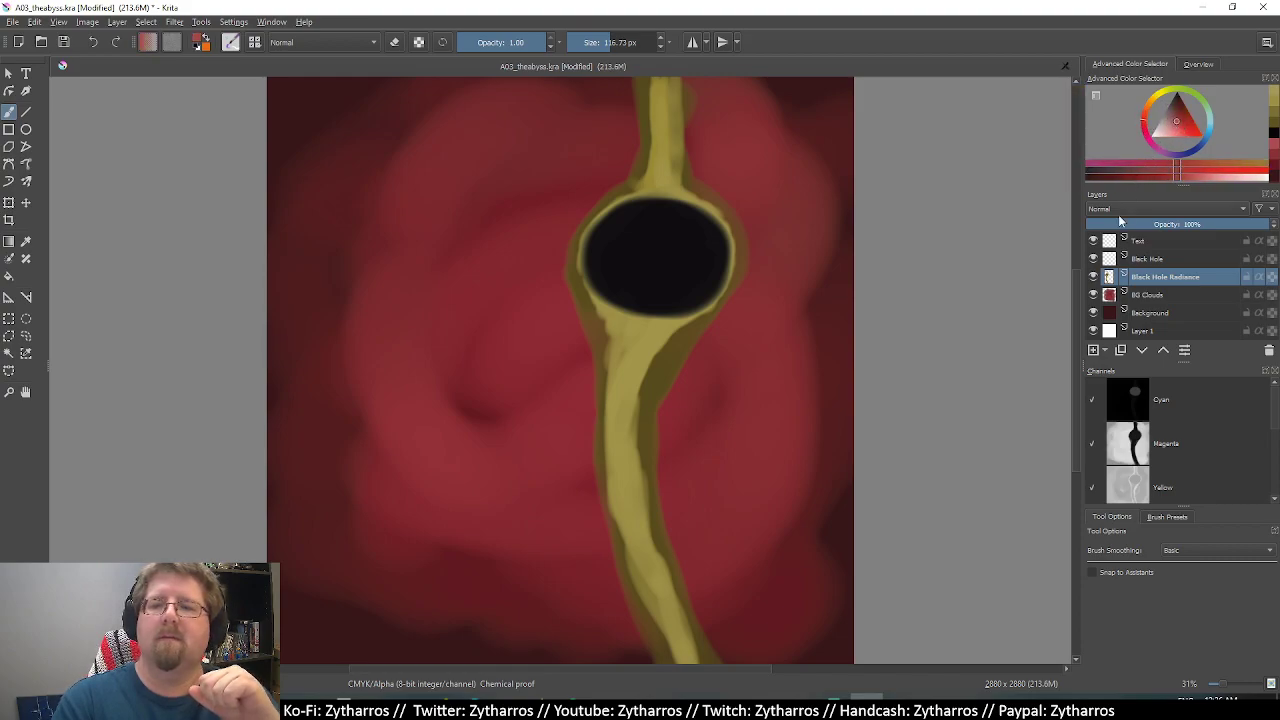
On the BG Clouds layer, paint light-red swirl strokes left of the stream.
{"action": "left_click", "coordinate": [1146, 295]}
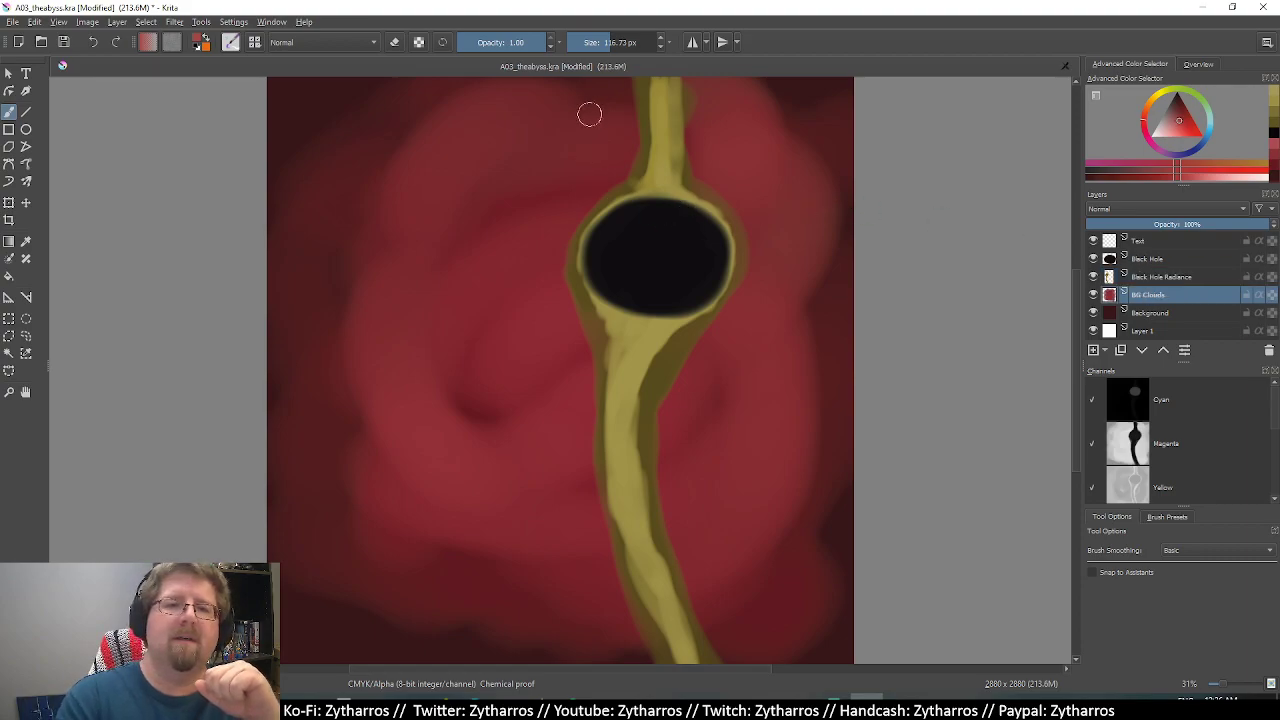
{"action": "left_click_drag", "start_coordinate": [540, 112], "coordinate": [426, 295]}
{"action": "left_click_drag", "start_coordinate": [490, 180], "coordinate": [460, 244]}
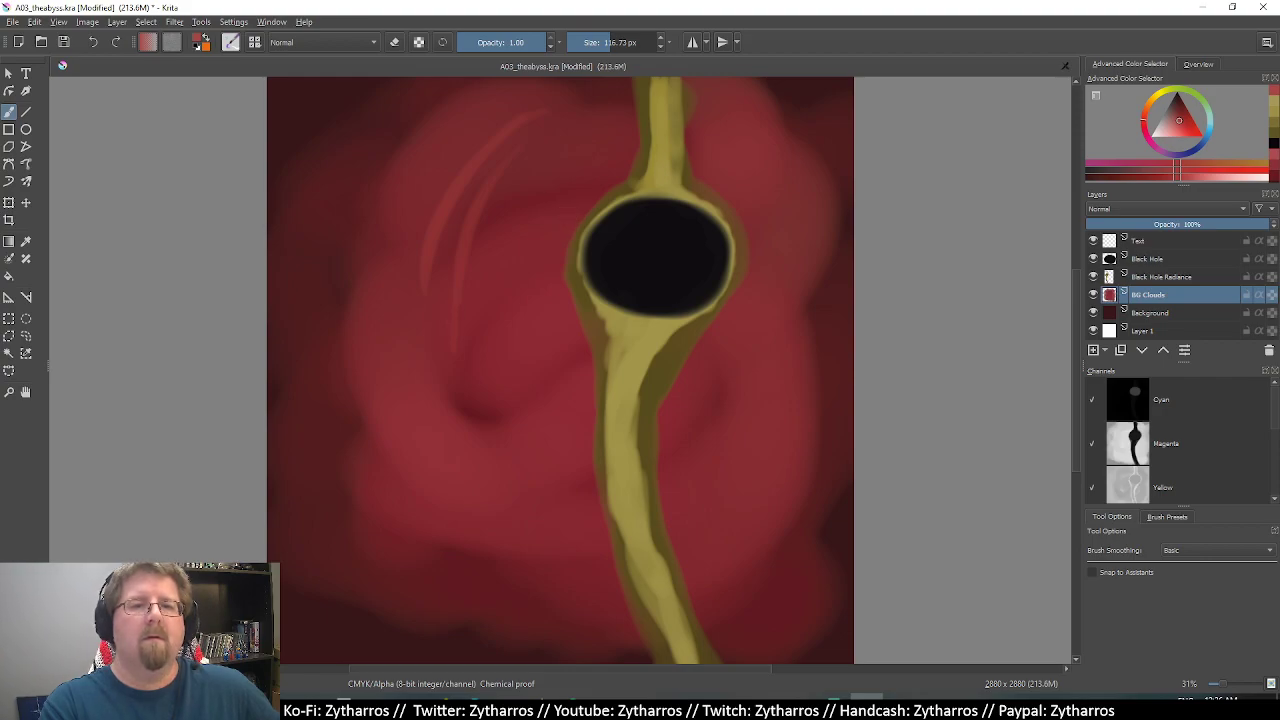
{"action": "key", "text": "ctrl+z"}
{"action": "key", "text": "ctrl+z"}
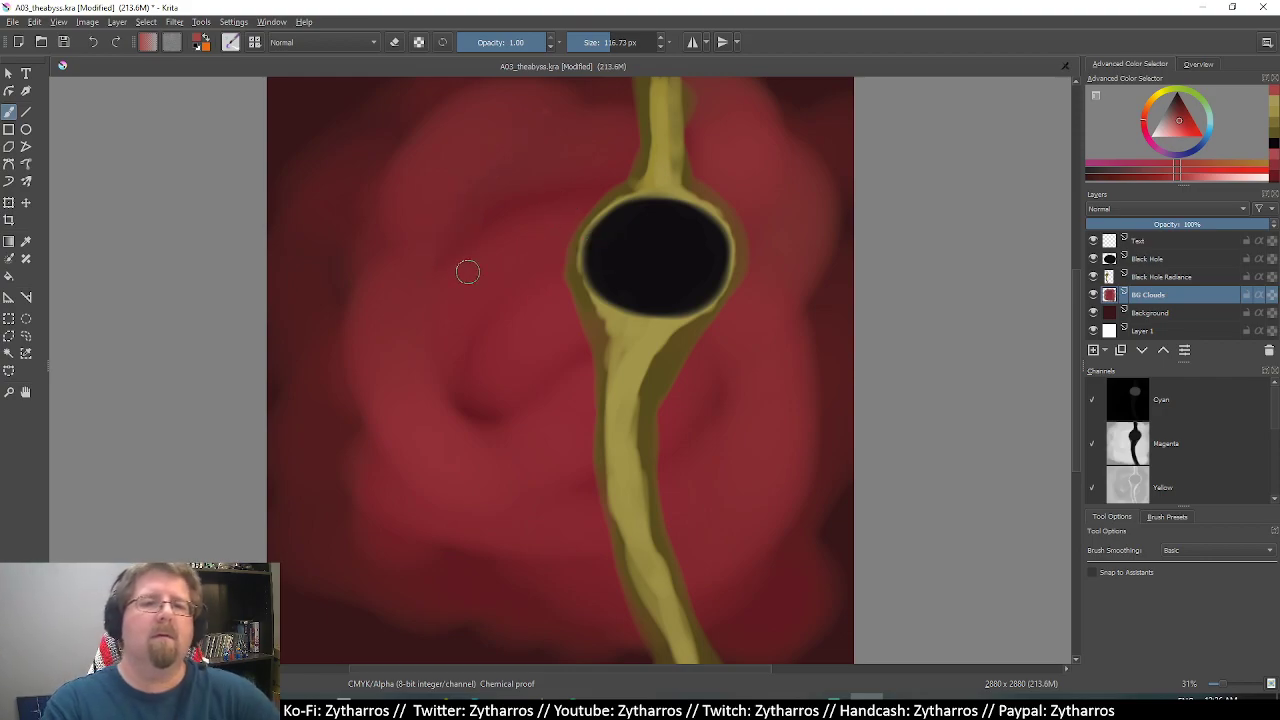
{"action": "mouse_move", "coordinate": [398, 158]}
{"action": "left_mouse_down"}
{"action": "mouse_move", "coordinate": [386, 251]}
{"action": "mouse_move", "coordinate": [556, 202]}
{"action": "left_mouse_up"}
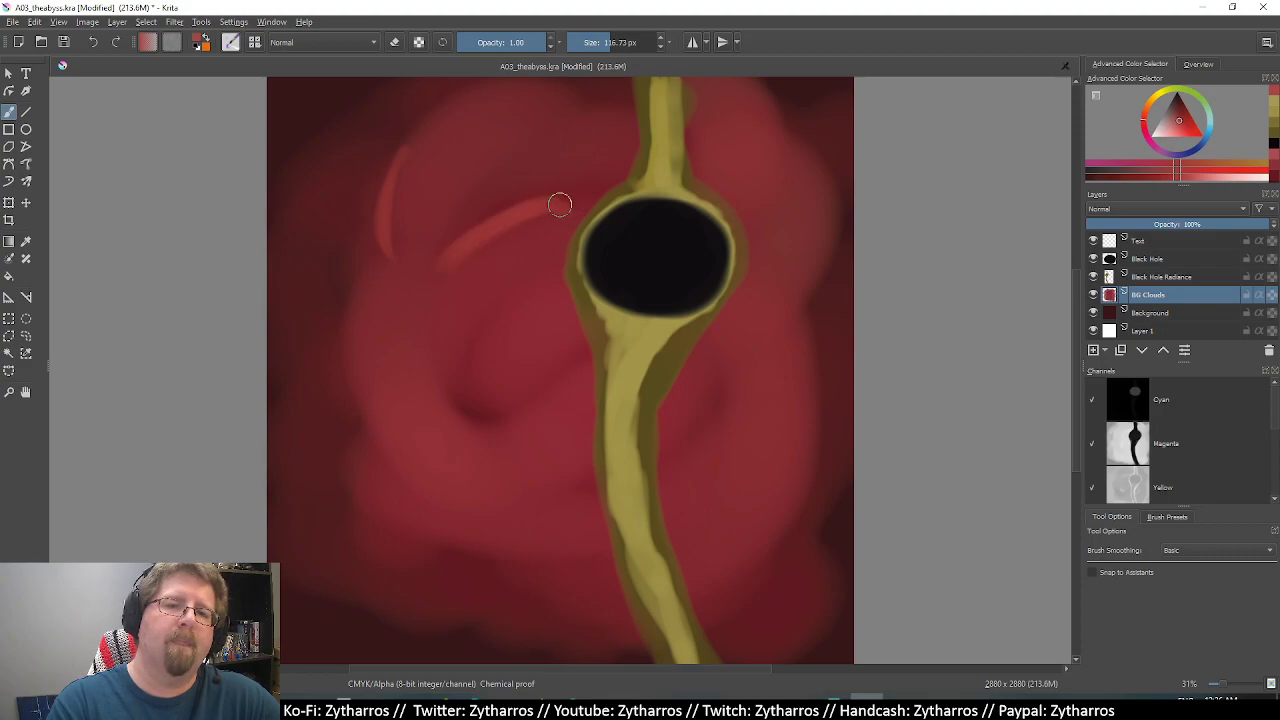
{"action": "left_click_drag", "start_coordinate": [496, 408], "coordinate": [564, 364]}
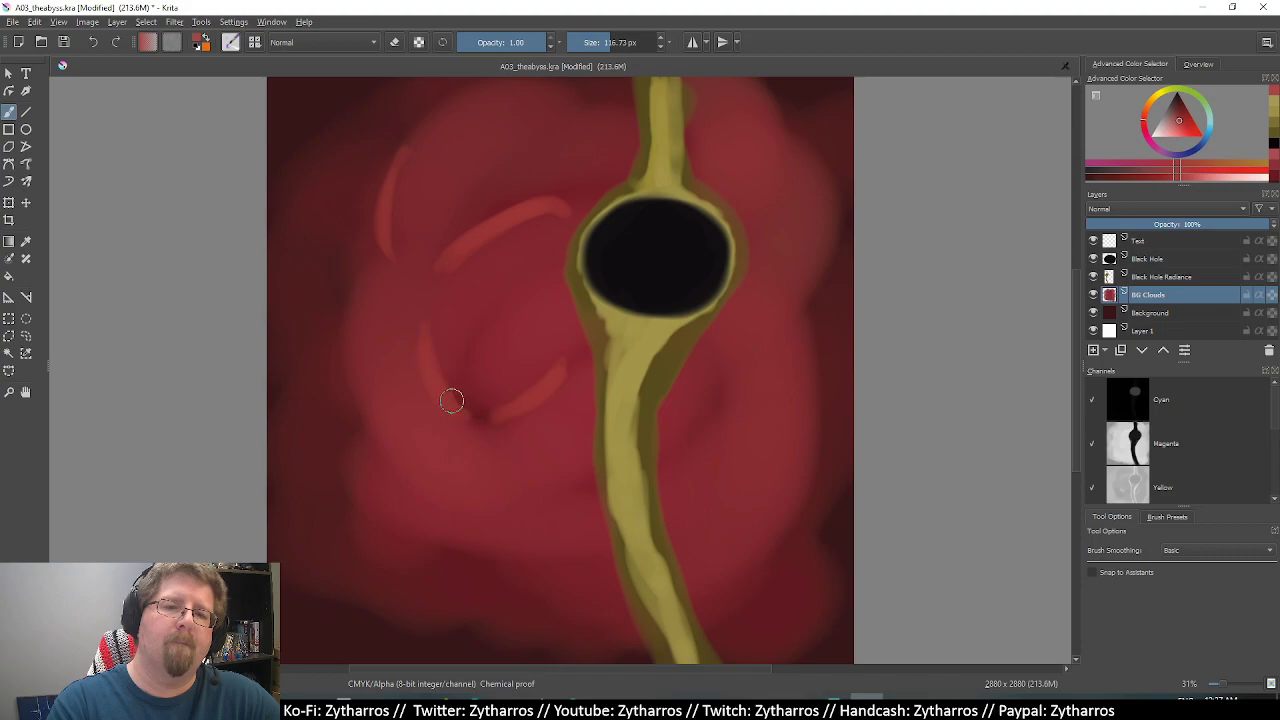
{"action": "left_click_drag", "start_coordinate": [420, 328], "coordinate": [532, 453]}
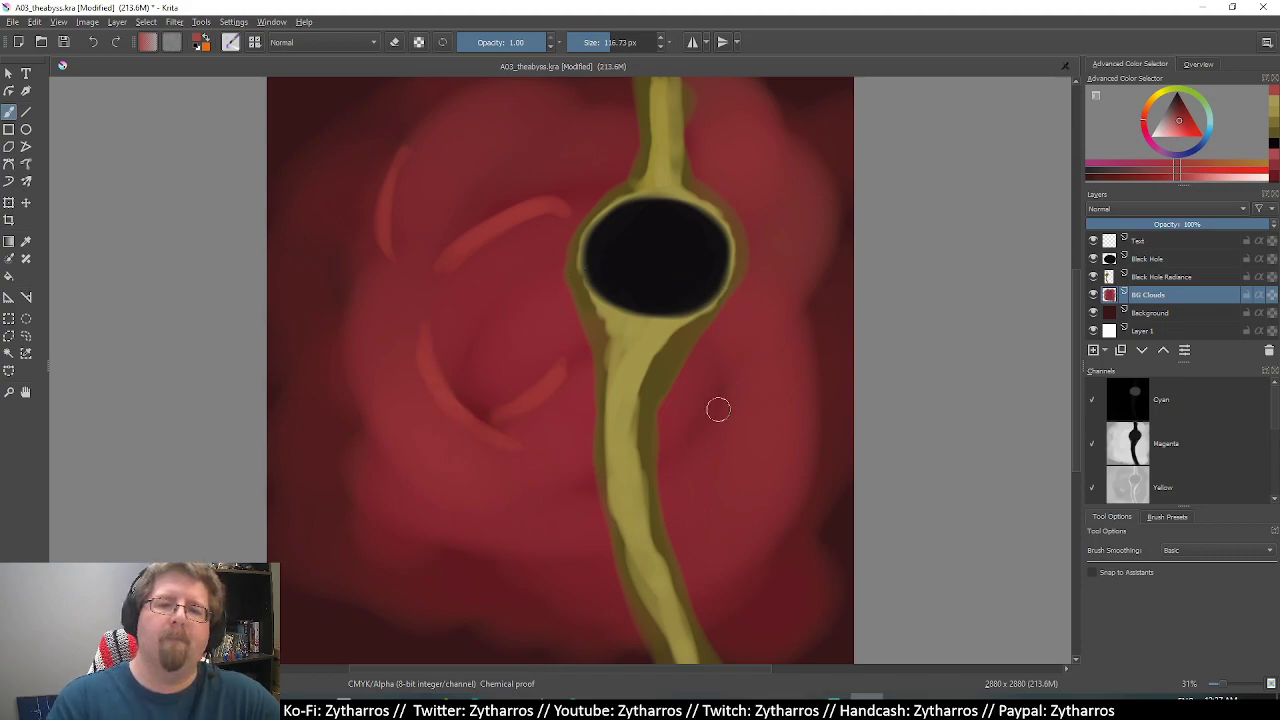
{"action": "left_click_drag", "start_coordinate": [690, 442], "coordinate": [736, 387]}
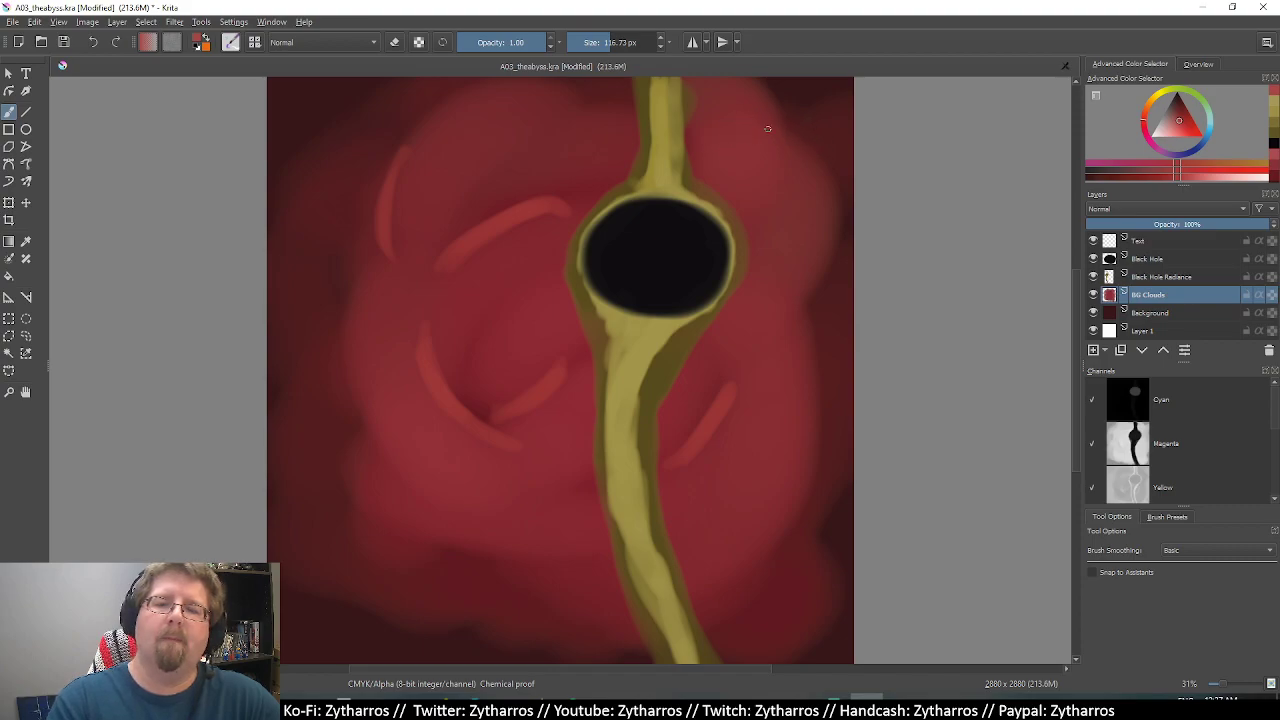
Add light-red strokes right of the black hole, then cover unwanted arcs with dark red.
{"action": "mouse_move", "coordinate": [767, 128]}
{"action": "left_mouse_down"}
{"action": "mouse_move", "coordinate": [817, 137]}
{"action": "mouse_move", "coordinate": [848, 195]}
{"action": "left_mouse_up"}
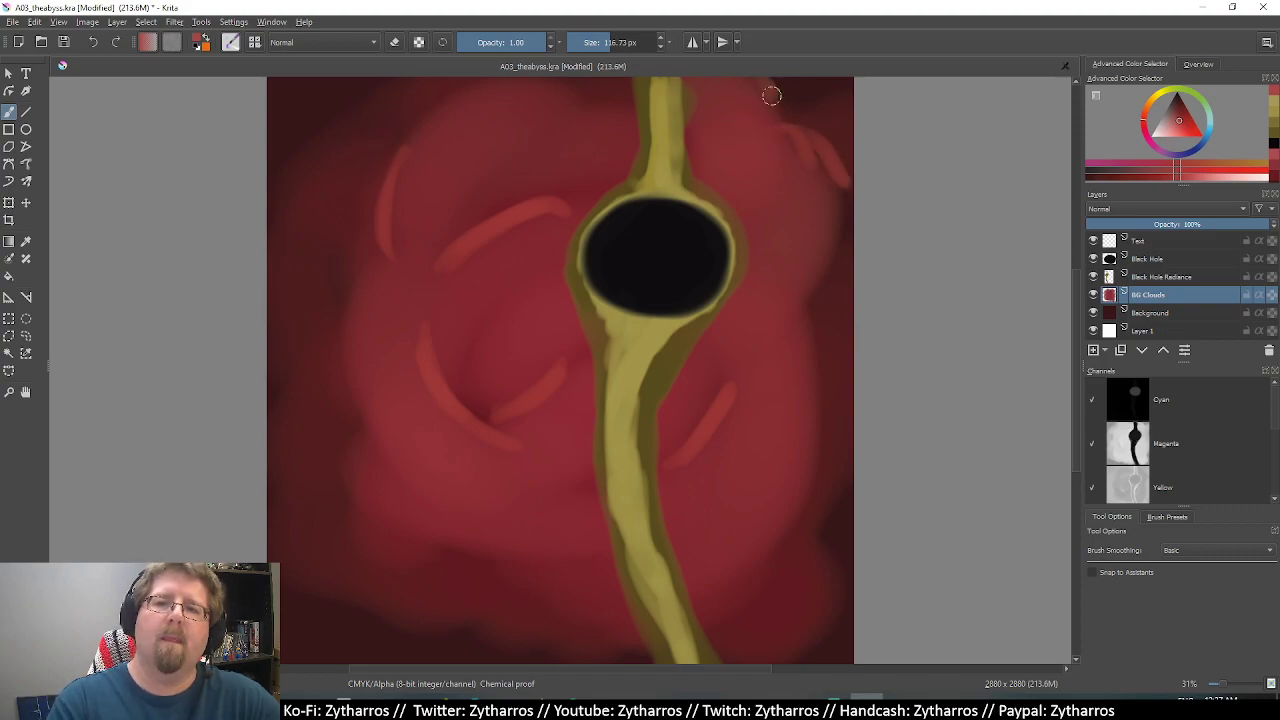
{"action": "left_click_drag", "start_coordinate": [771, 95], "coordinate": [789, 140]}
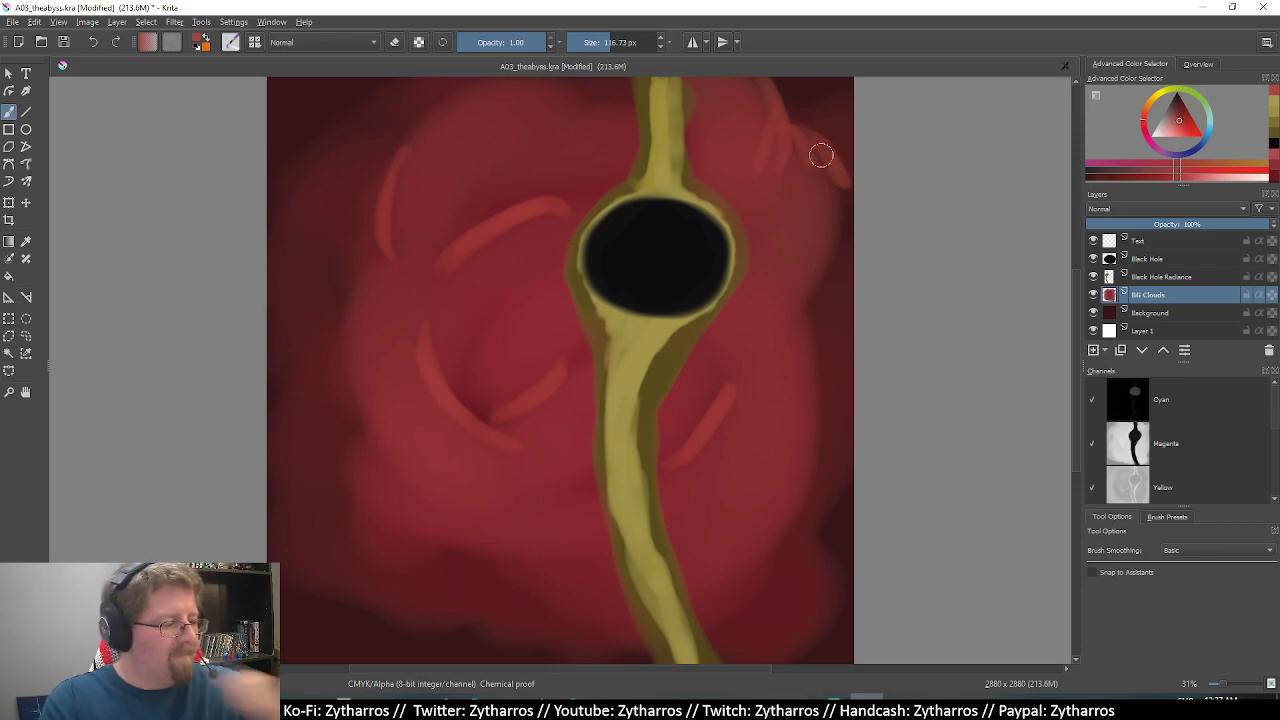
{"action": "key", "text": "ctrl+z"}
{"action": "key", "text": "ctrl+z"}
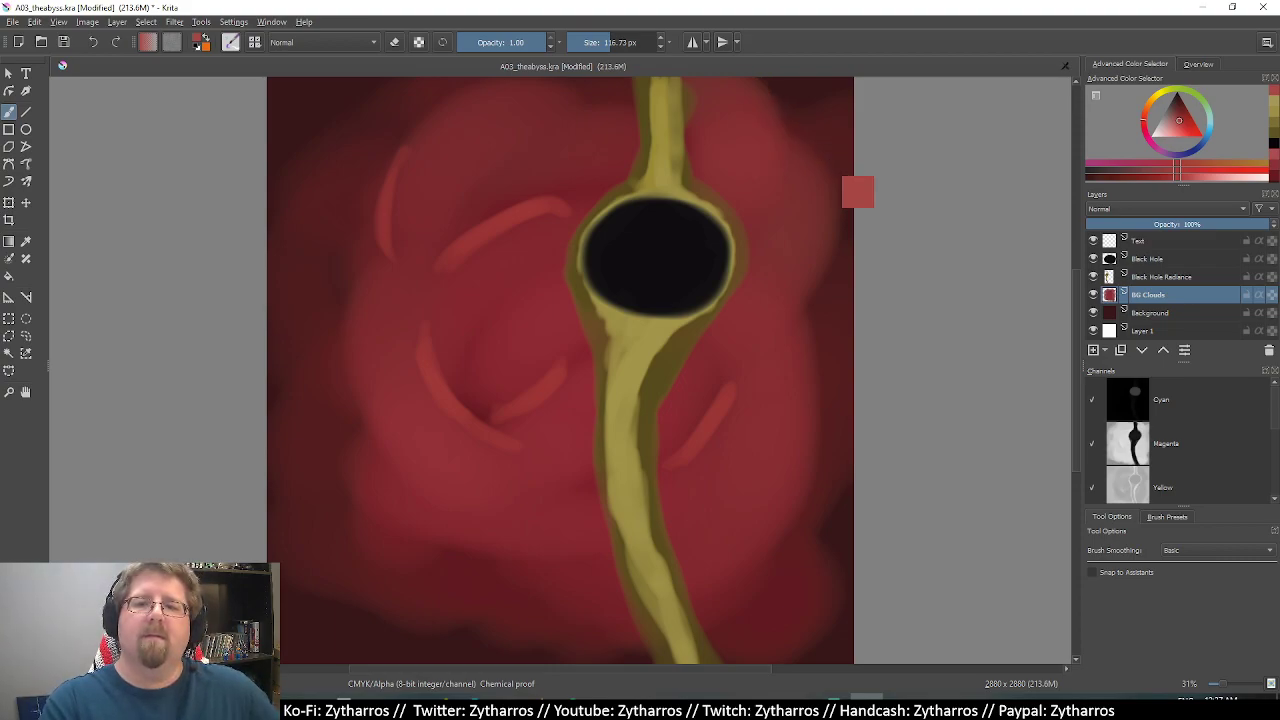
{"action": "left_click_drag", "start_coordinate": [760, 223], "coordinate": [800, 160]}
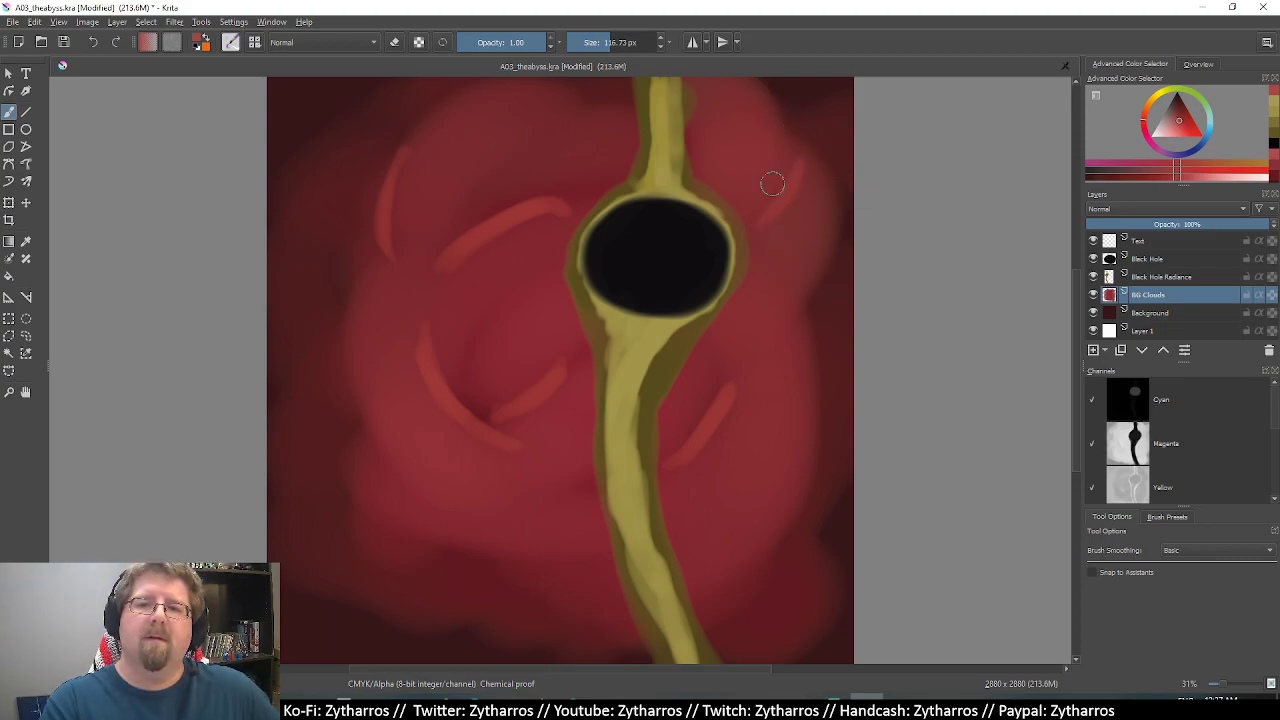
{"action": "left_click_drag", "start_coordinate": [760, 212], "coordinate": [779, 147]}
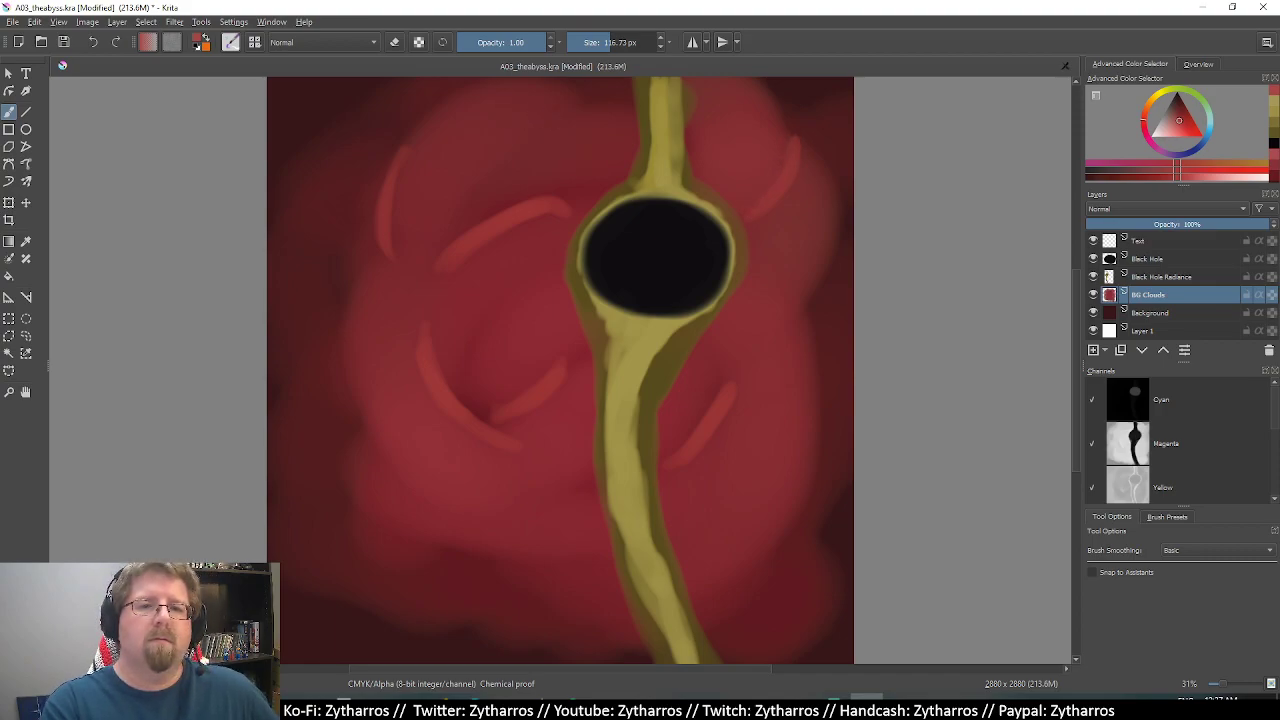
{"action": "left_click_drag", "start_coordinate": [795, 145], "coordinate": [770, 205]}
{"action": "left_click_drag", "start_coordinate": [725, 390], "coordinate": [675, 460]}
{"action": "mouse_move", "coordinate": [420, 350]}
{"action": "left_mouse_down"}
{"action": "mouse_move", "coordinate": [510, 445]}
{"action": "mouse_move", "coordinate": [560, 370]}
{"action": "left_mouse_up"}
{"action": "left_click_drag", "start_coordinate": [460, 250], "coordinate": [565, 205]}
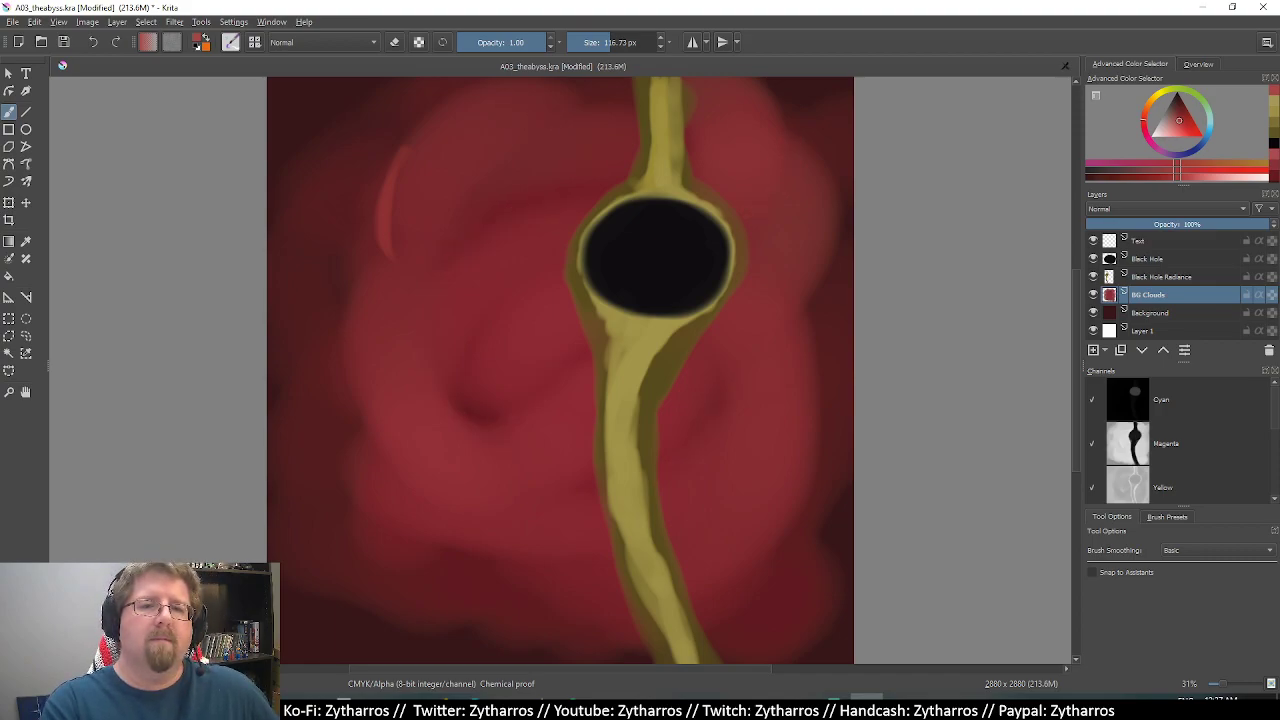
Paint curved light-red swirls left of the black hole and right of the stream, toning down a bright tail.
{"action": "mouse_move", "coordinate": [445, 240]}
{"action": "left_mouse_down"}
{"action": "mouse_move", "coordinate": [537, 140]}
{"action": "mouse_move", "coordinate": [506, 145]}
{"action": "left_mouse_up"}
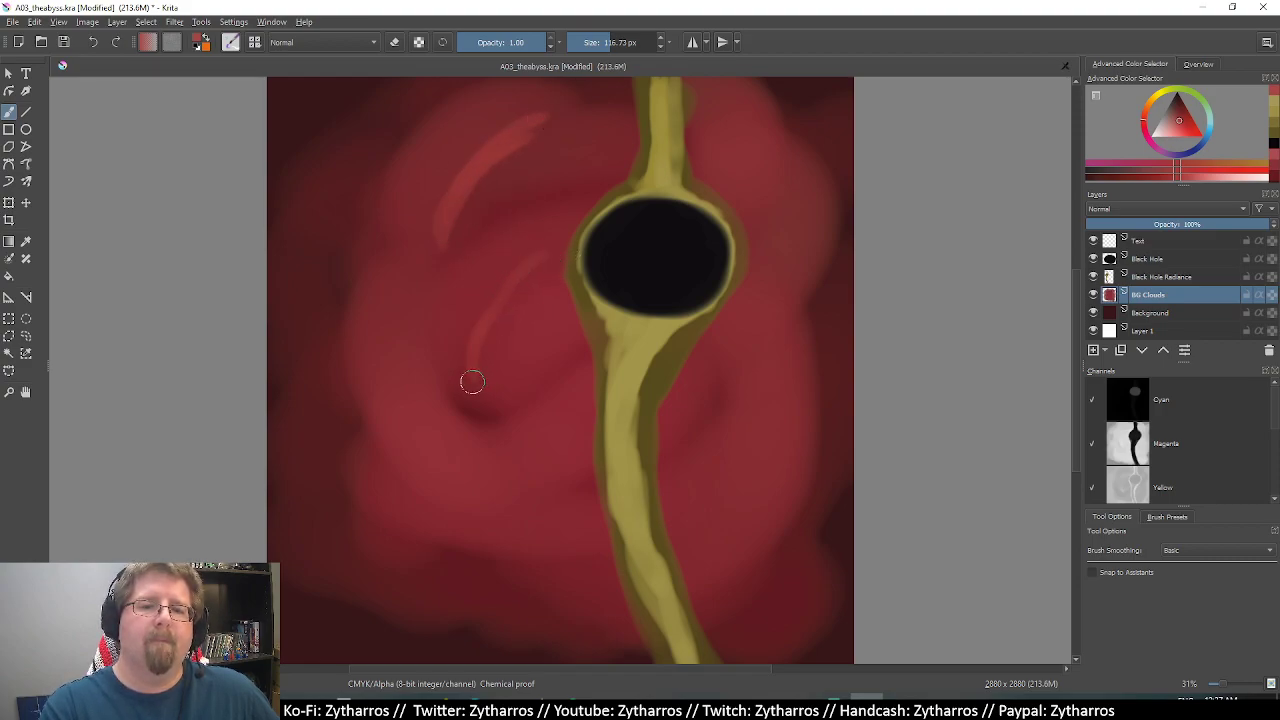
{"action": "left_click_drag", "start_coordinate": [471, 380], "coordinate": [534, 254]}
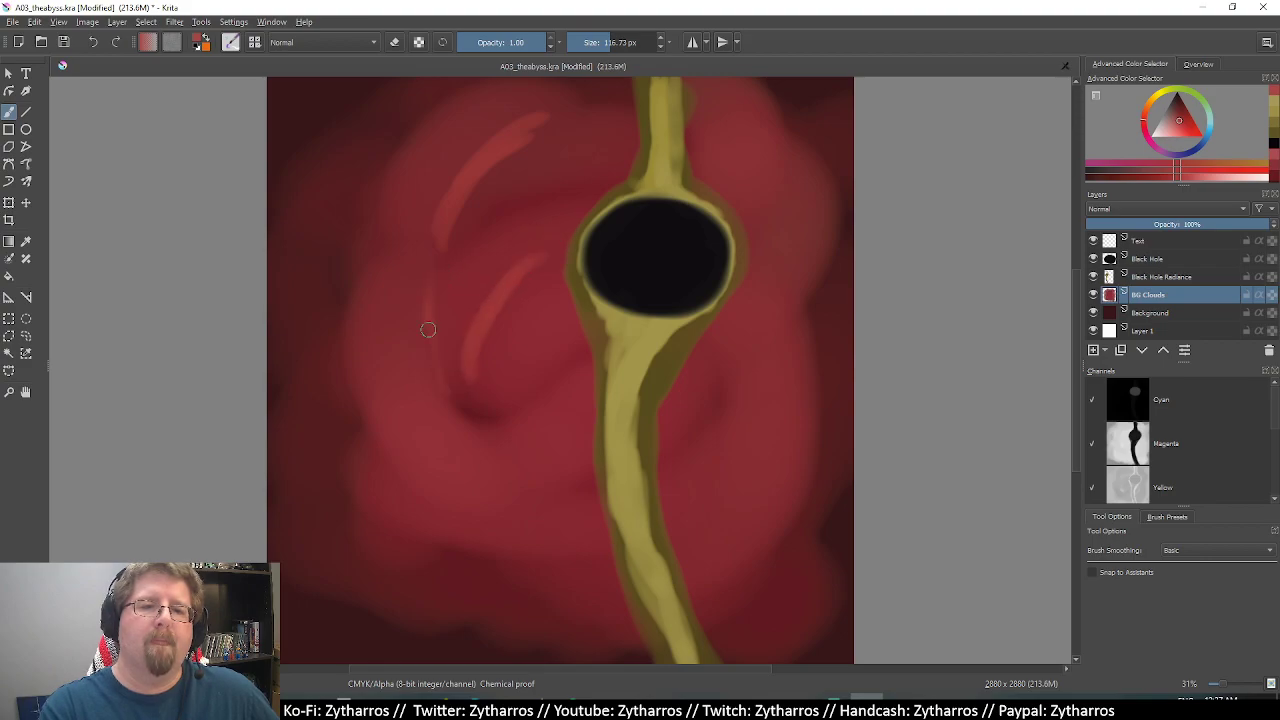
{"action": "mouse_move", "coordinate": [469, 397]}
{"action": "left_mouse_down"}
{"action": "mouse_move", "coordinate": [429, 329]}
{"action": "mouse_move", "coordinate": [445, 268]}
{"action": "left_mouse_up"}
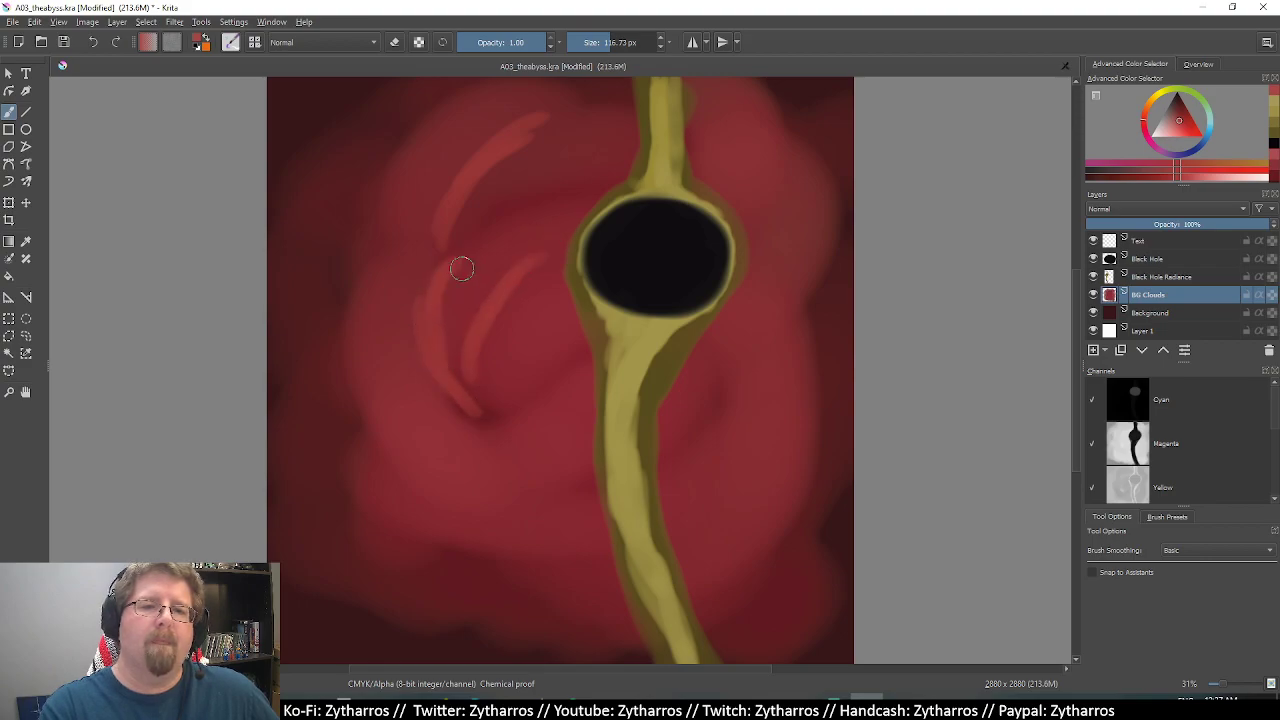
{"action": "mouse_move", "coordinate": [441, 344]}
{"action": "left_mouse_down"}
{"action": "mouse_move", "coordinate": [494, 391]}
{"action": "mouse_move", "coordinate": [491, 408]}
{"action": "mouse_move", "coordinate": [535, 378]}
{"action": "left_mouse_up"}
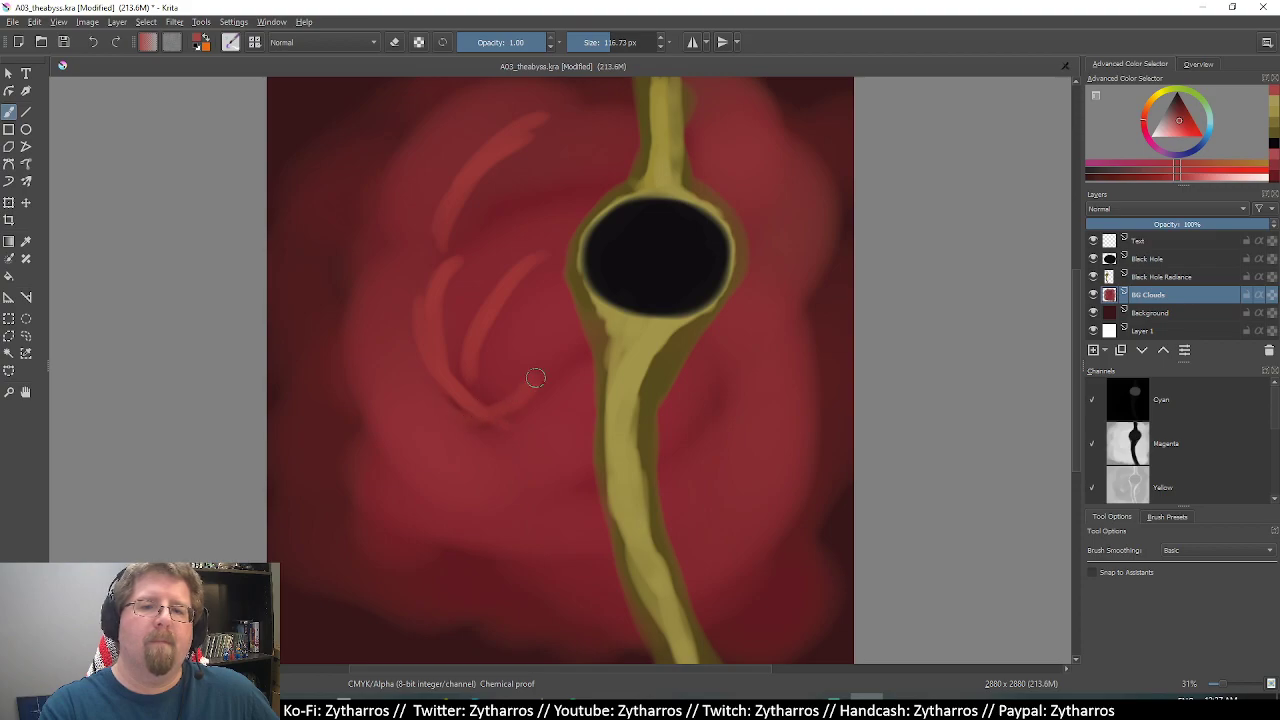
{"action": "left_click", "coordinate": [612, 253], "text": "ctrl"}
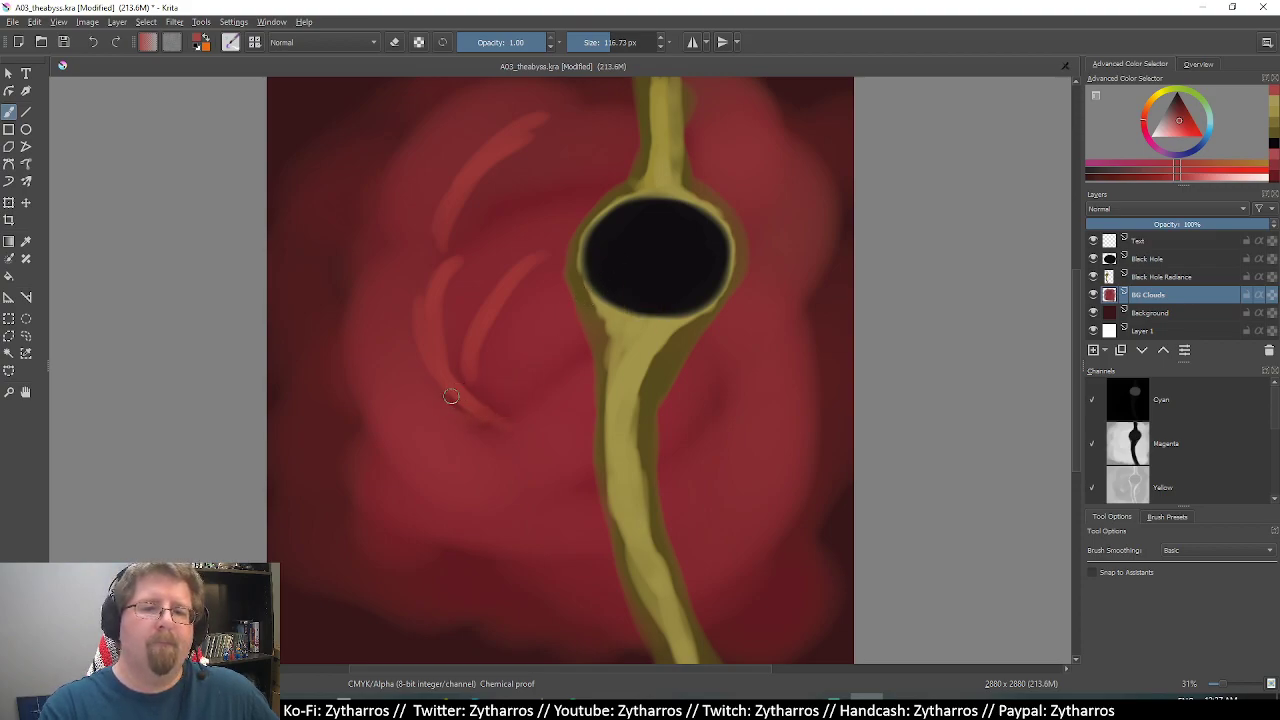
{"action": "left_click_drag", "start_coordinate": [451, 396], "coordinate": [526, 389]}
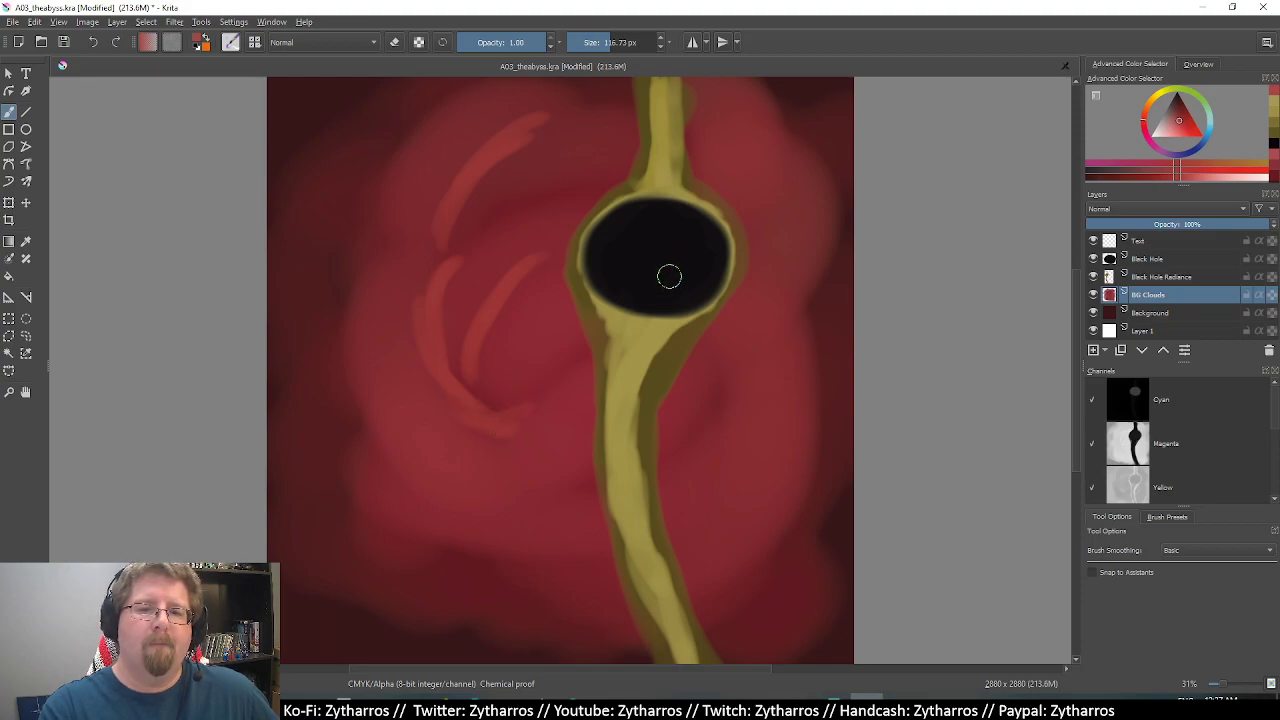
{"action": "mouse_move", "coordinate": [732, 378]}
{"action": "left_mouse_down"}
{"action": "mouse_move", "coordinate": [682, 460]}
{"action": "mouse_move", "coordinate": [658, 470]}
{"action": "left_mouse_up"}
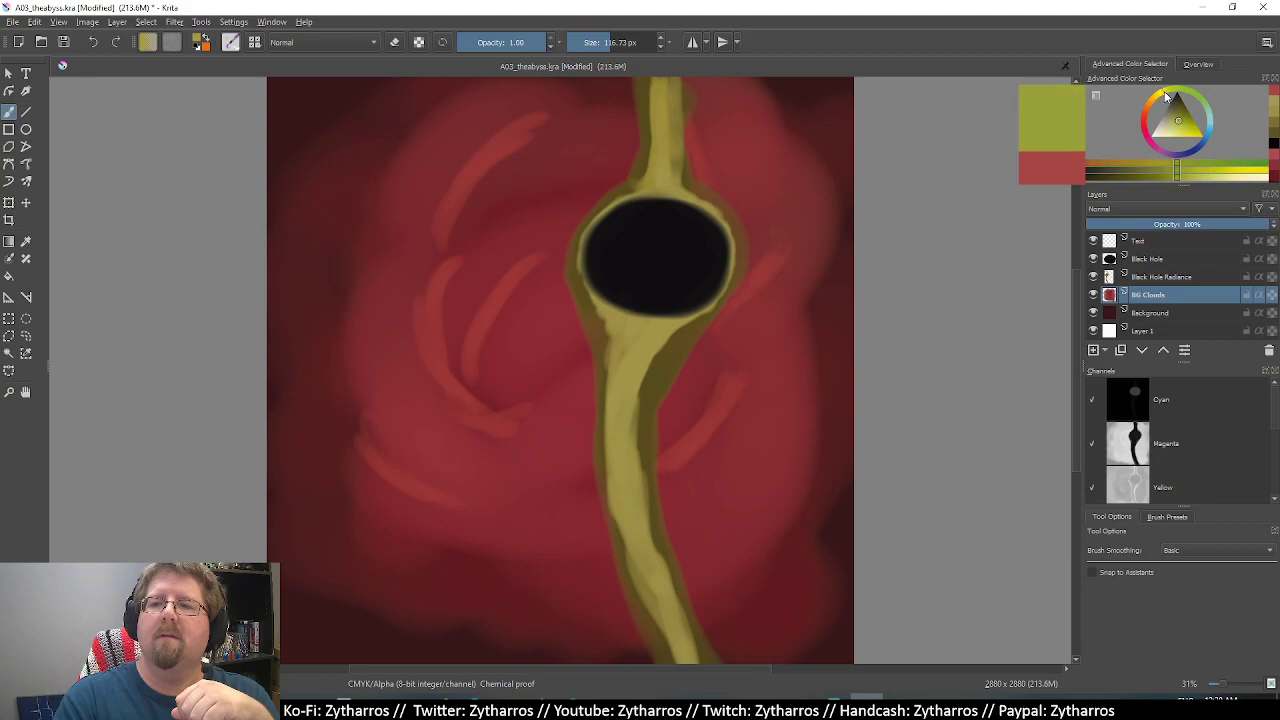
Pick pale yellow and set the toolbar brush blend mode to Lighten.
{"action": "mouse_move", "coordinate": [1153, 97]}
{"action": "left_mouse_down"}
{"action": "mouse_move", "coordinate": [1165, 93]}
{"action": "mouse_move", "coordinate": [1176, 135]}
{"action": "left_mouse_up"}
{"action": "left_click", "coordinate": [1166, 127]}
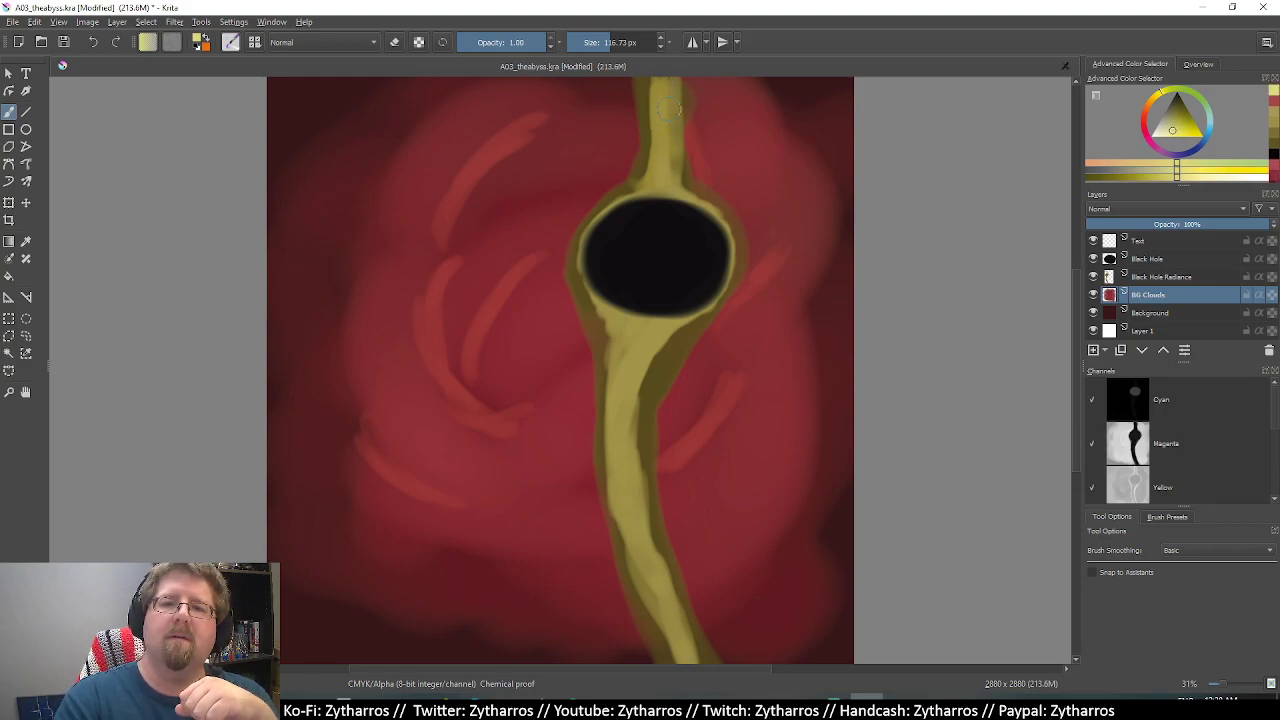
{"action": "left_click", "coordinate": [370, 42]}
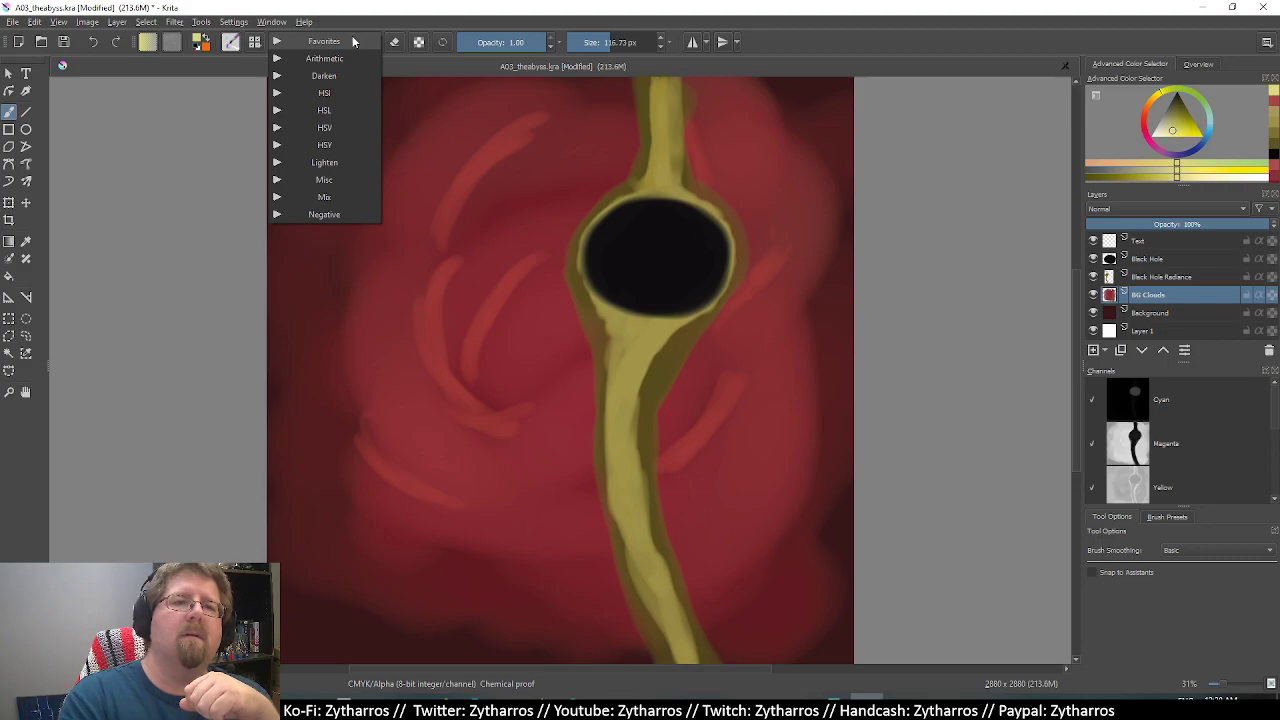
{"action": "left_click", "coordinate": [352, 41]}
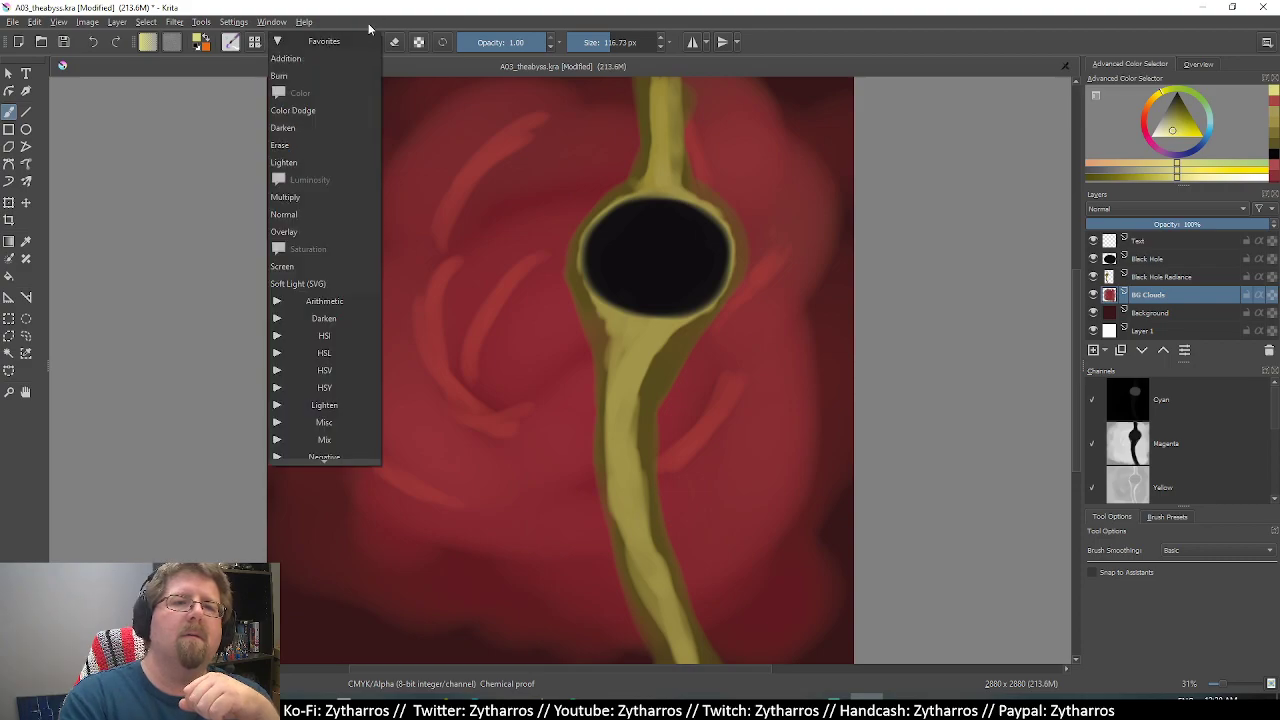
{"action": "left_click", "coordinate": [370, 22]}
{"action": "left_click", "coordinate": [369, 42]}
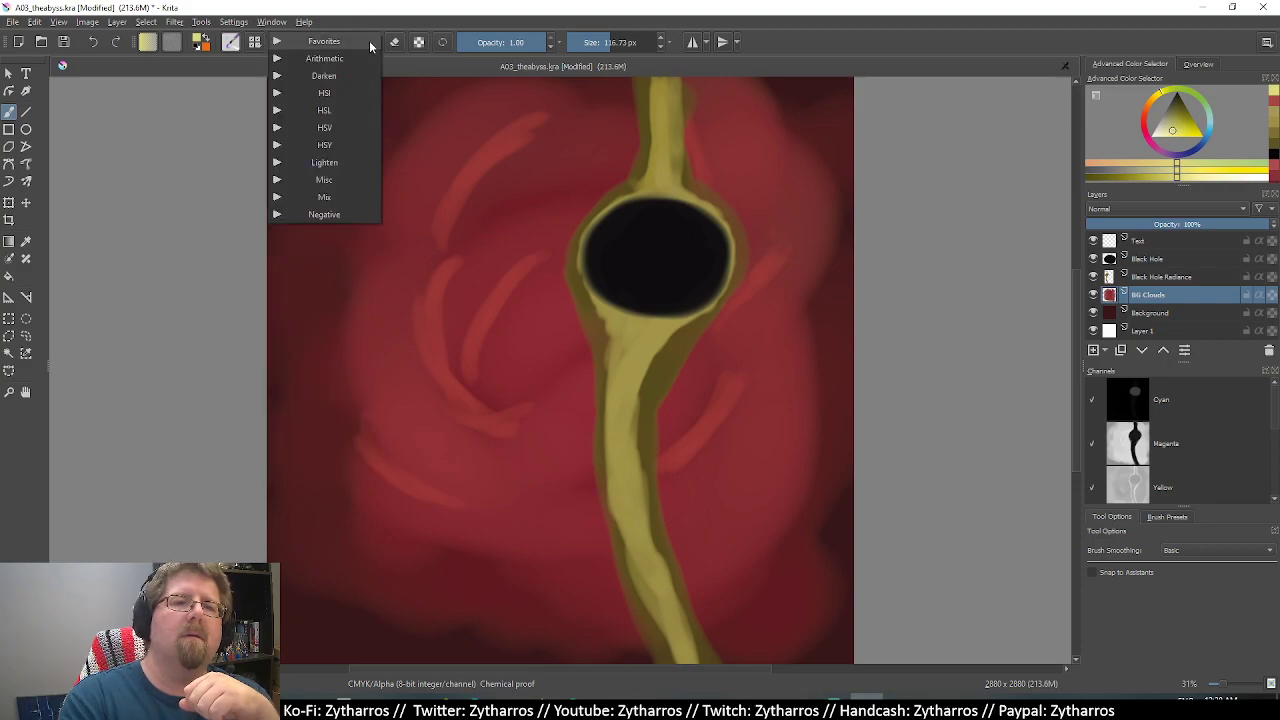
{"action": "left_click", "coordinate": [374, 27]}
{"action": "double_click", "coordinate": [374, 40]}
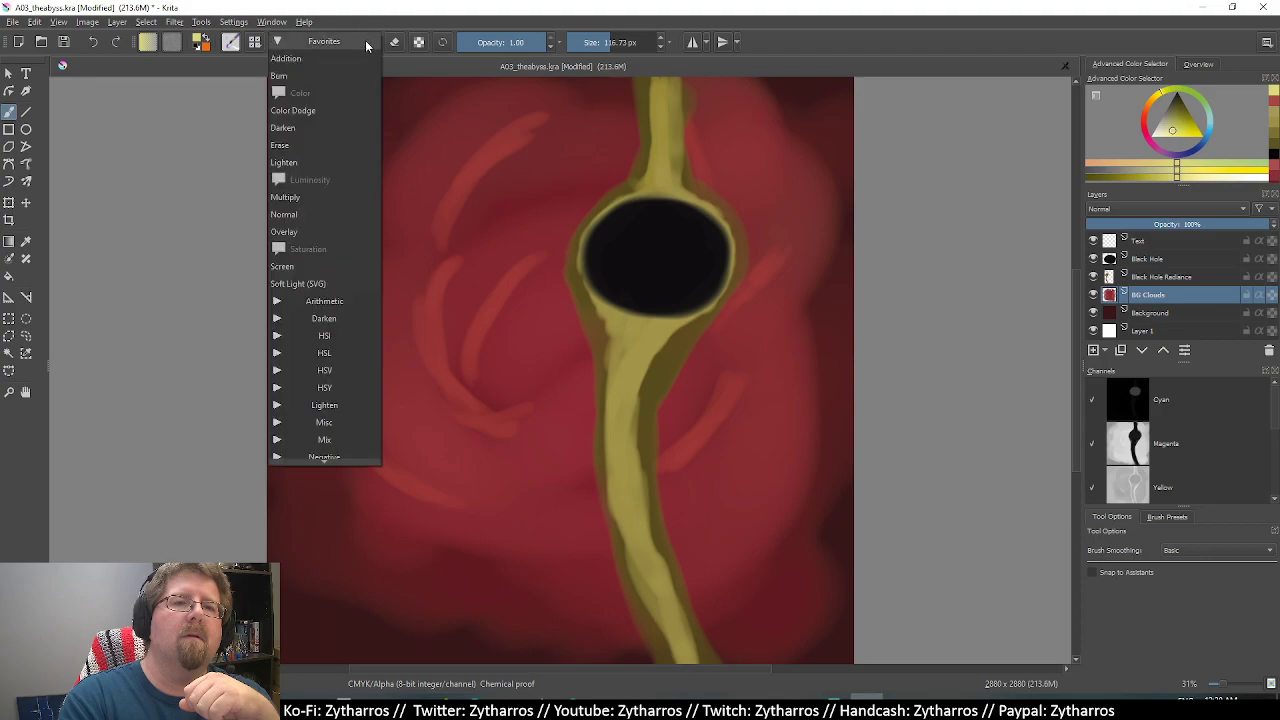
{"action": "left_click", "coordinate": [348, 162]}
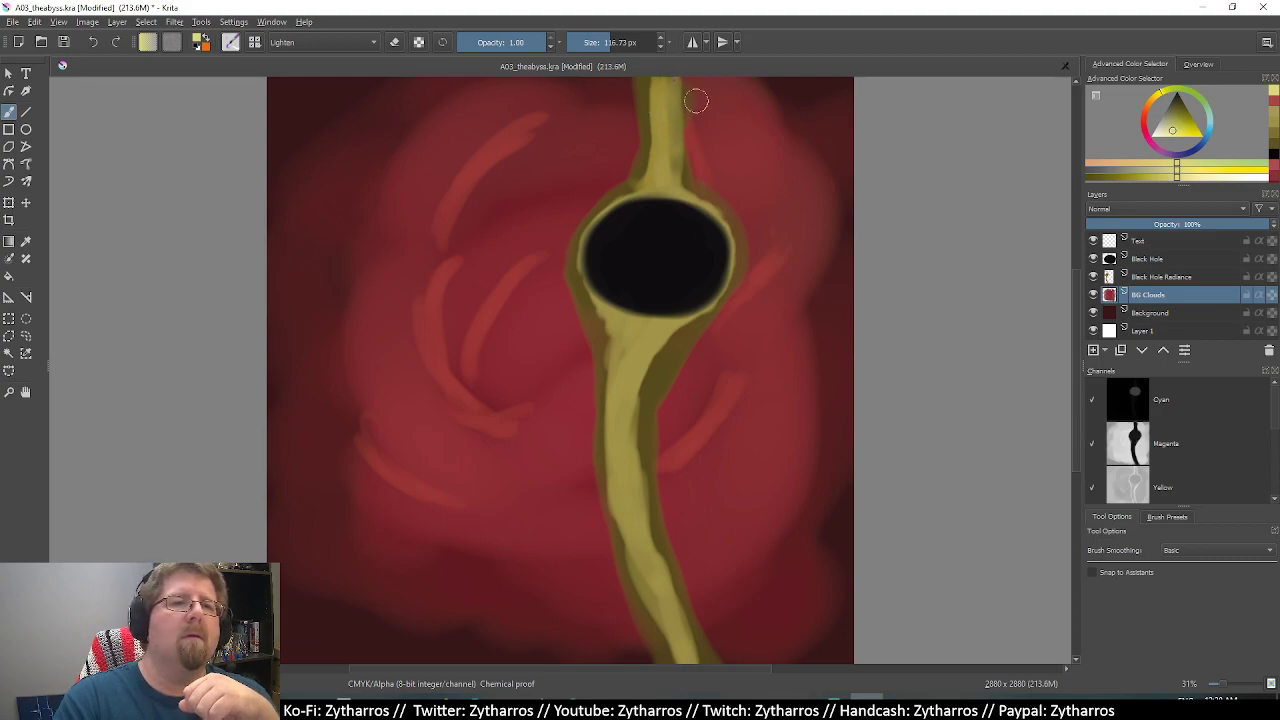
Set Lighten as the blending mode in the Brush Editor too.
{"action": "key", "text": "F5"}
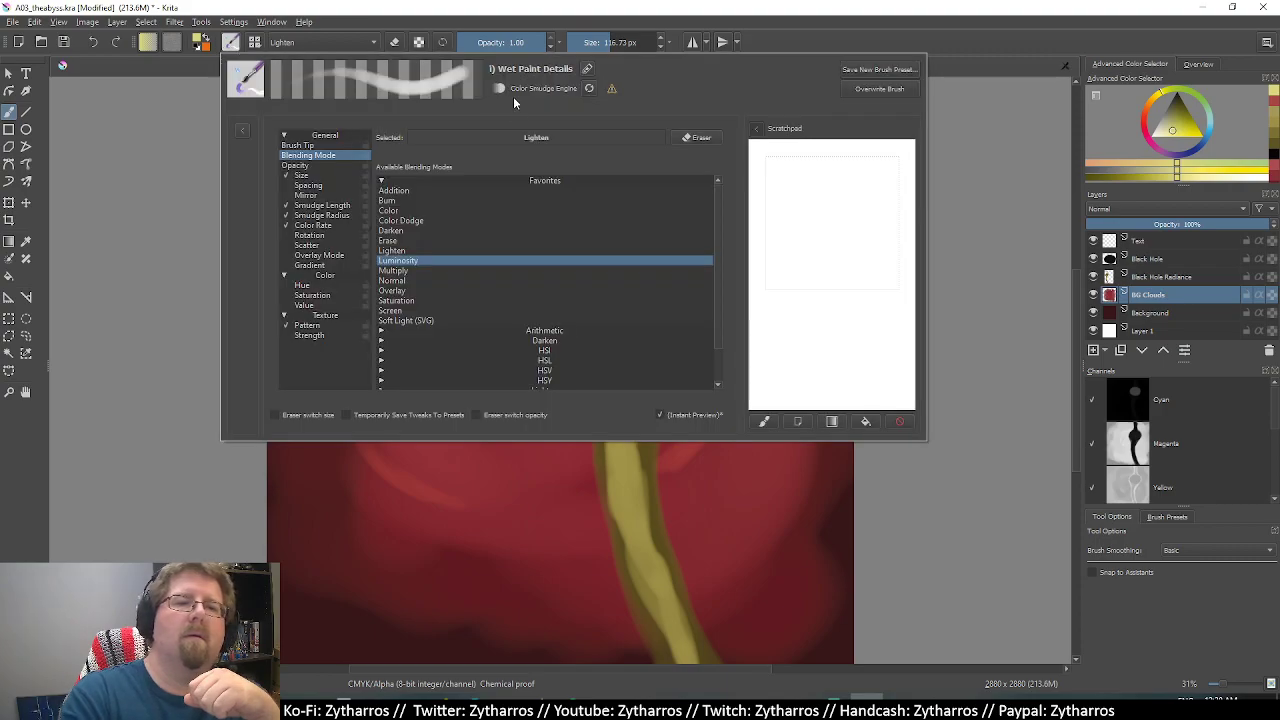
{"action": "left_click", "coordinate": [432, 251]}
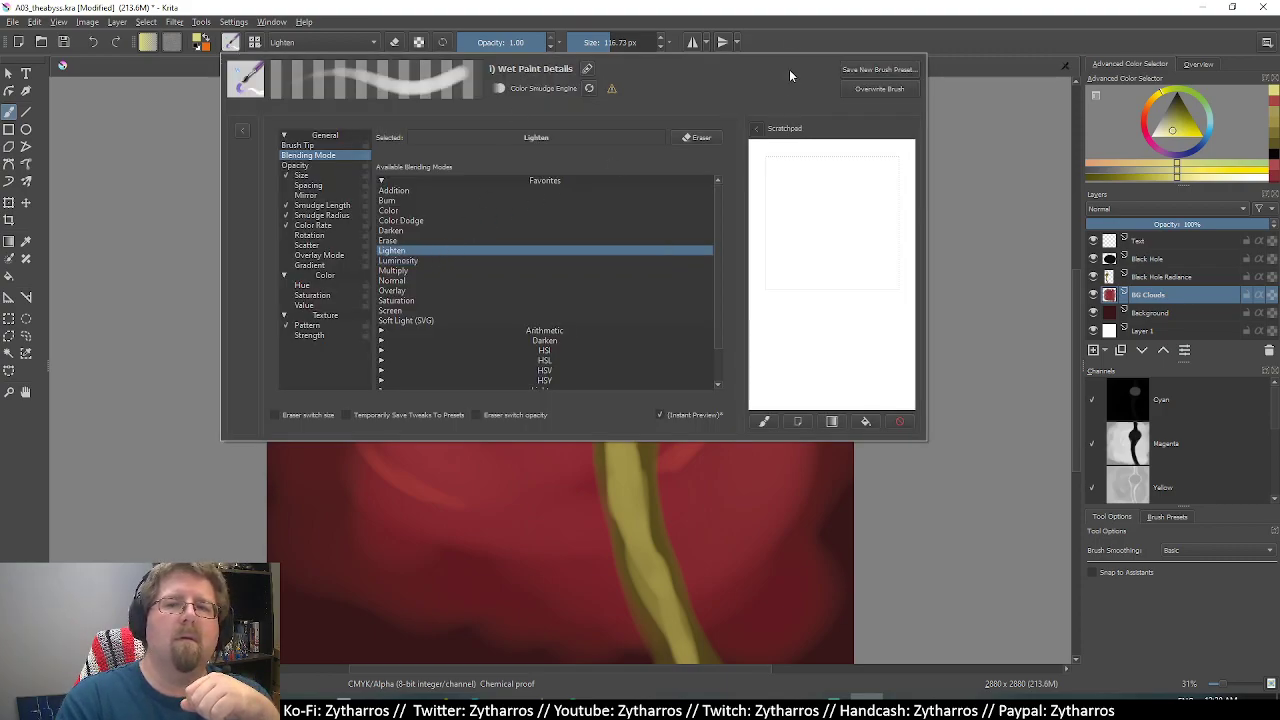
{"action": "left_click", "coordinate": [794, 22]}
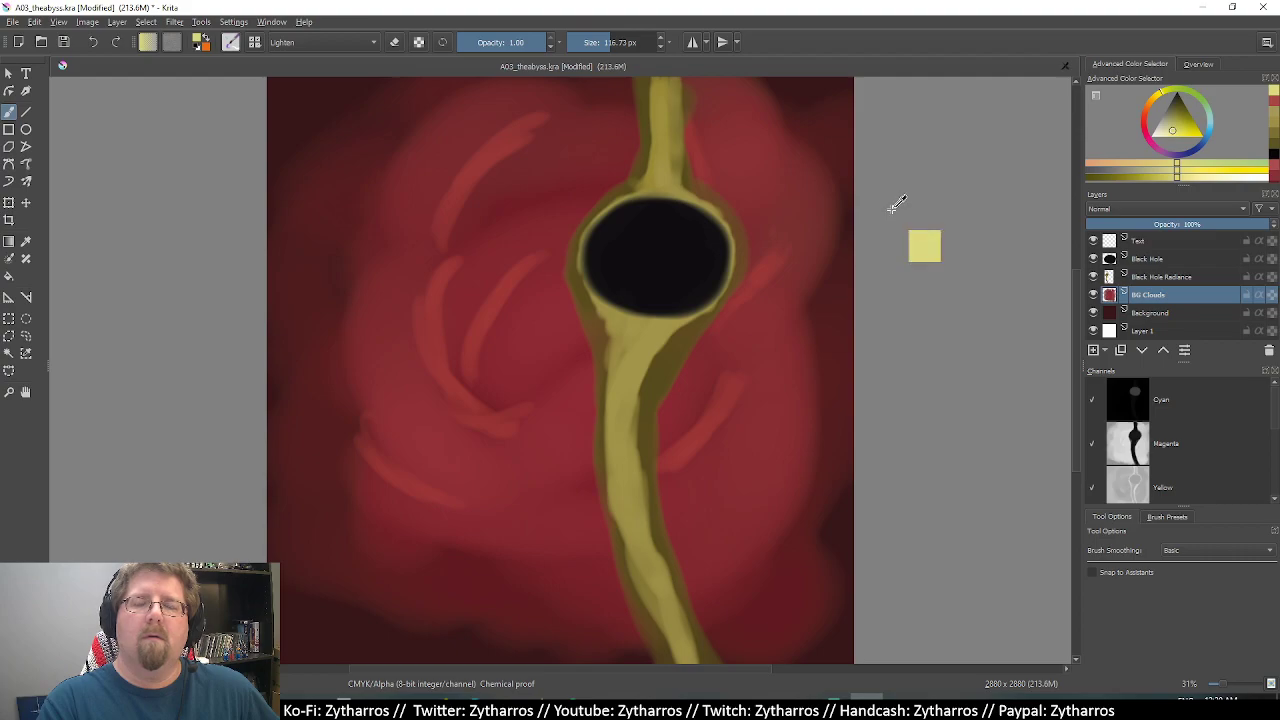
Make Black Hole Radiance the active layer, keeping the pale yellow colour.
{"action": "double_click", "coordinate": [1155, 278]}
{"action": "left_click", "coordinate": [1159, 297]}
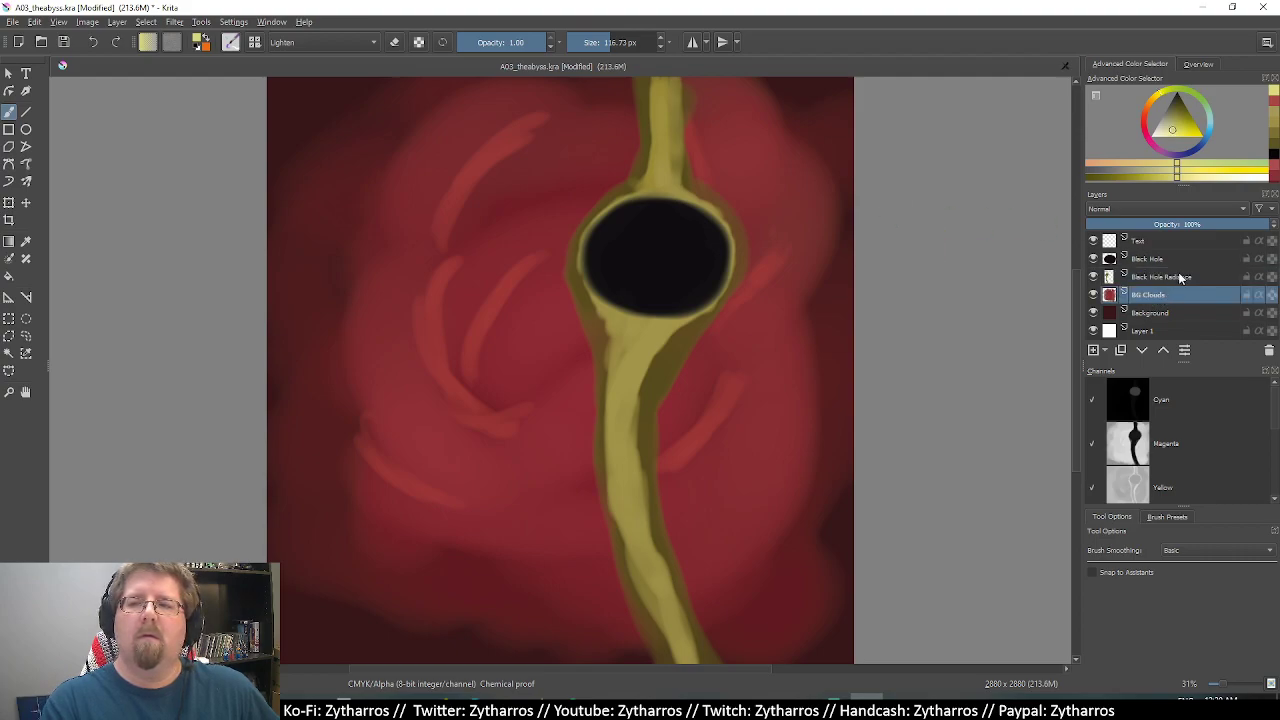
{"action": "left_click", "coordinate": [1180, 278]}
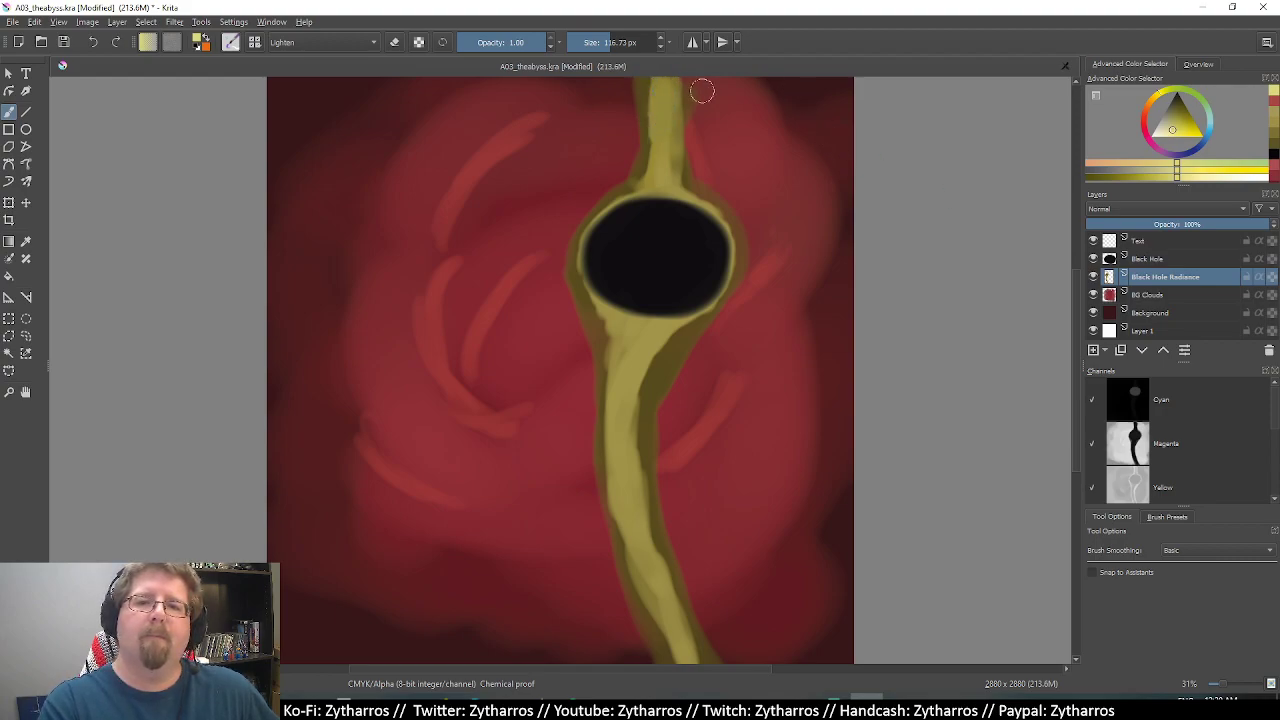
{"action": "left_click", "coordinate": [1167, 131]}
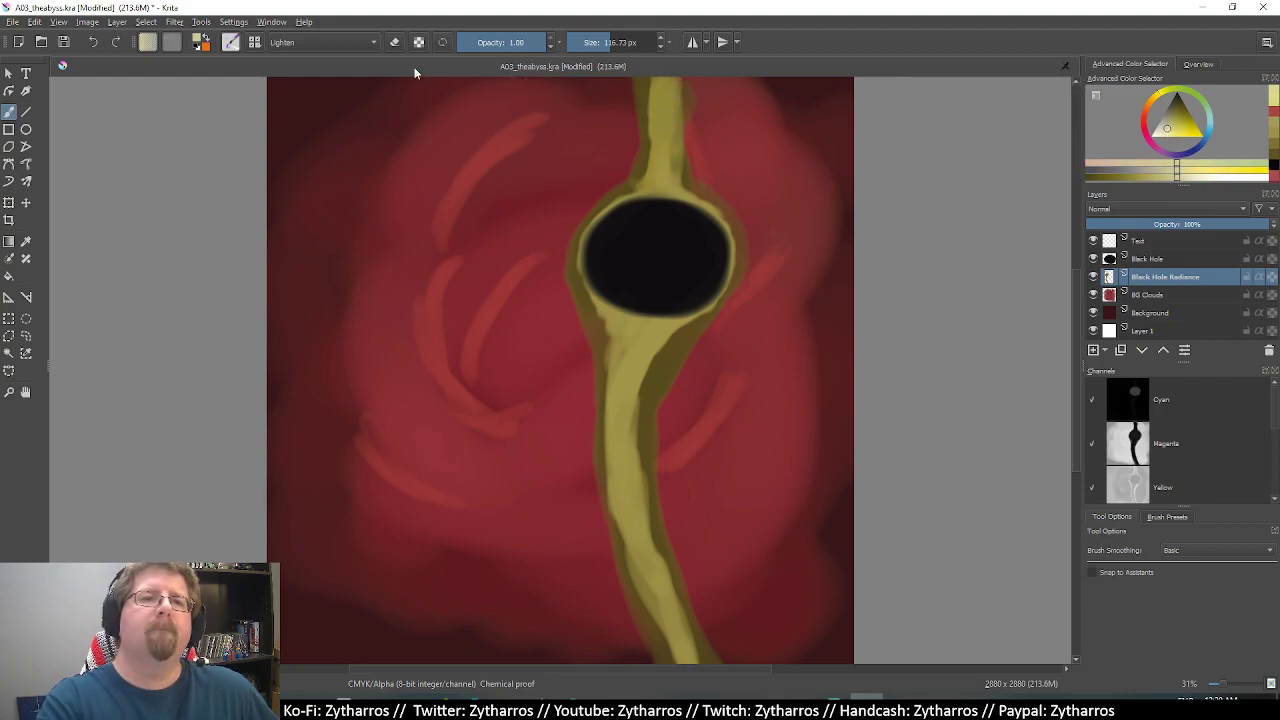
Set the brush blending mode back from Lighten to Normal.
{"action": "left_click", "coordinate": [232, 42]}
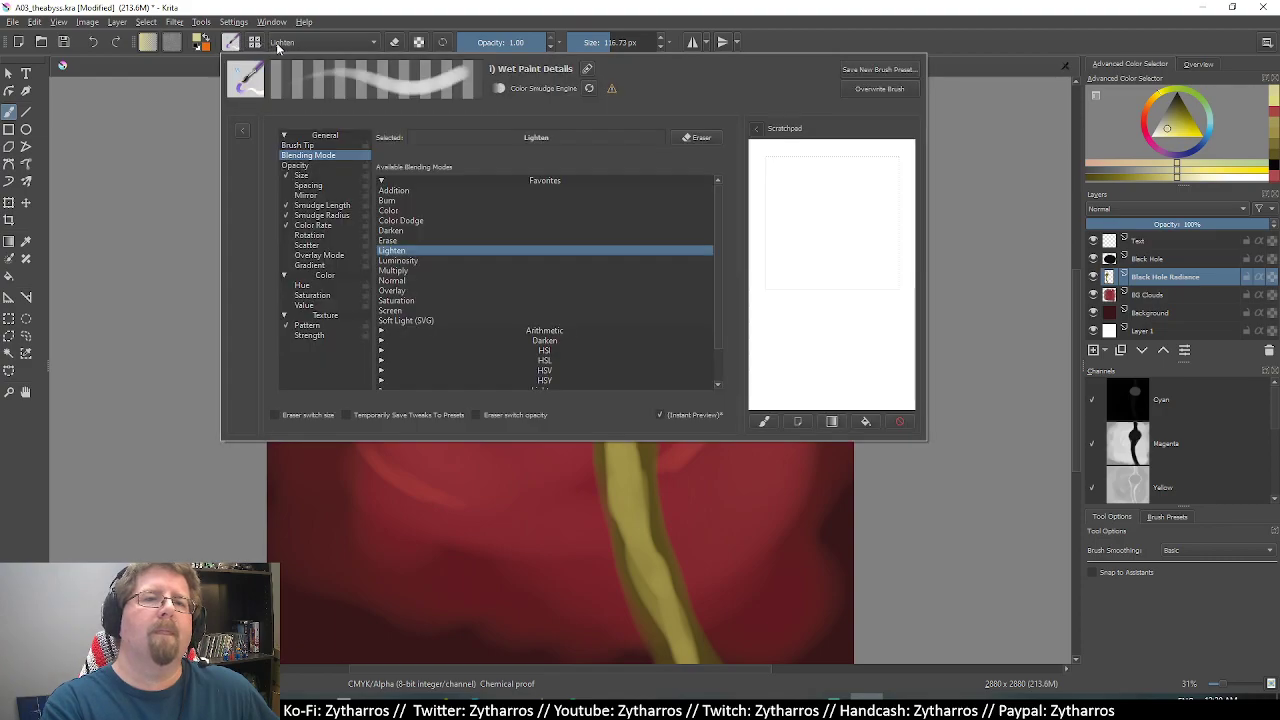
{"action": "left_click", "coordinate": [370, 45]}
{"action": "left_click", "coordinate": [370, 45]}
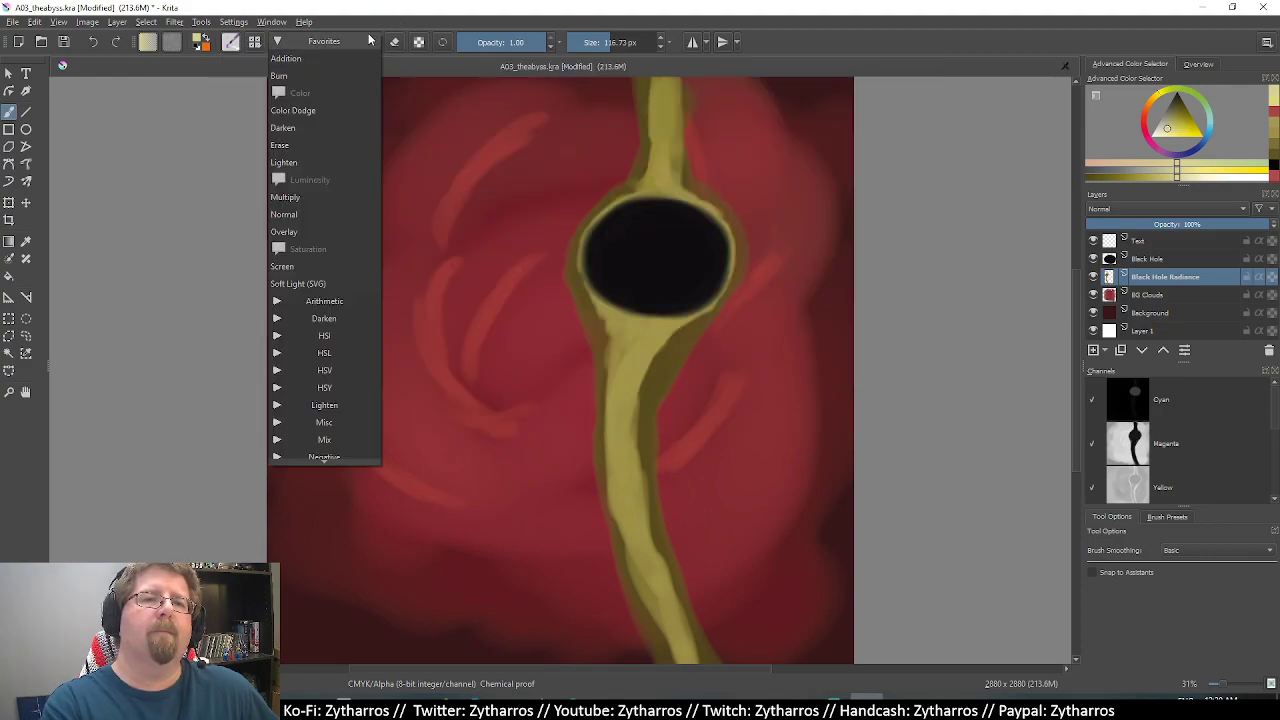
{"action": "left_click", "coordinate": [334, 213]}
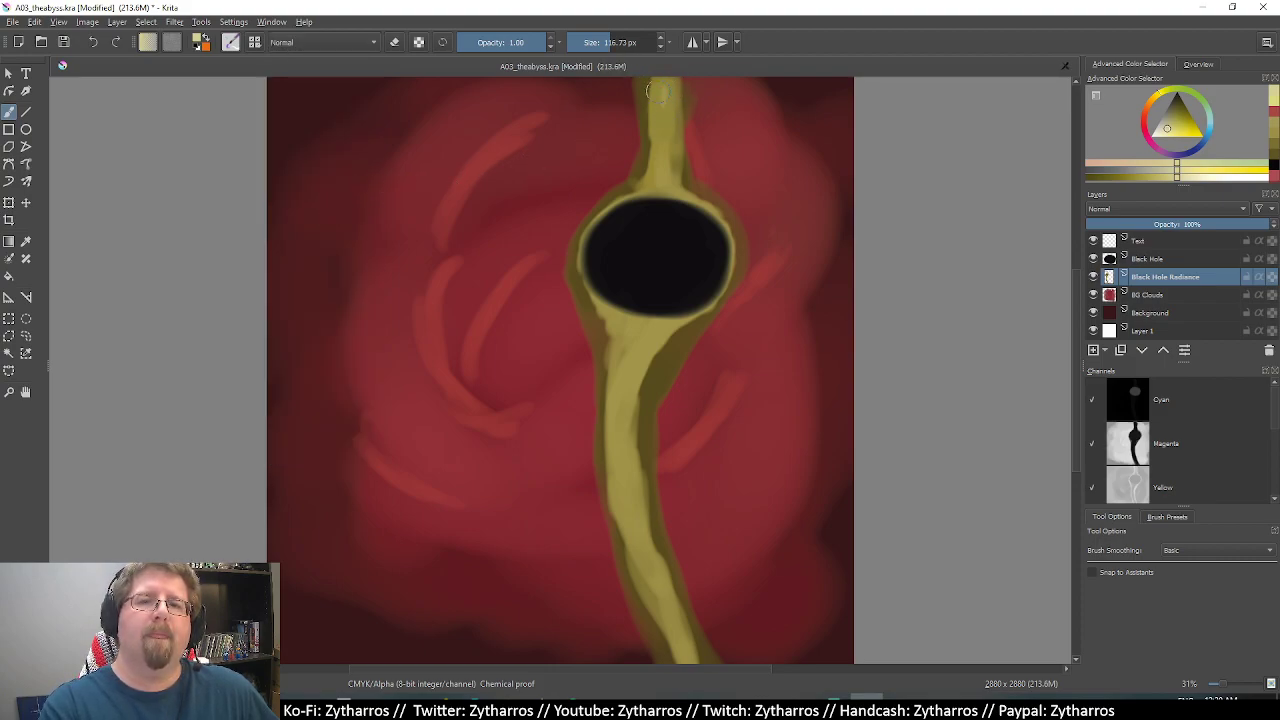
Paint pale yellow highlights down the upper stream, around the black hole's left and upper-right rim, and down the lower stream.
{"action": "left_click_drag", "start_coordinate": [660, 108], "coordinate": [663, 140]}
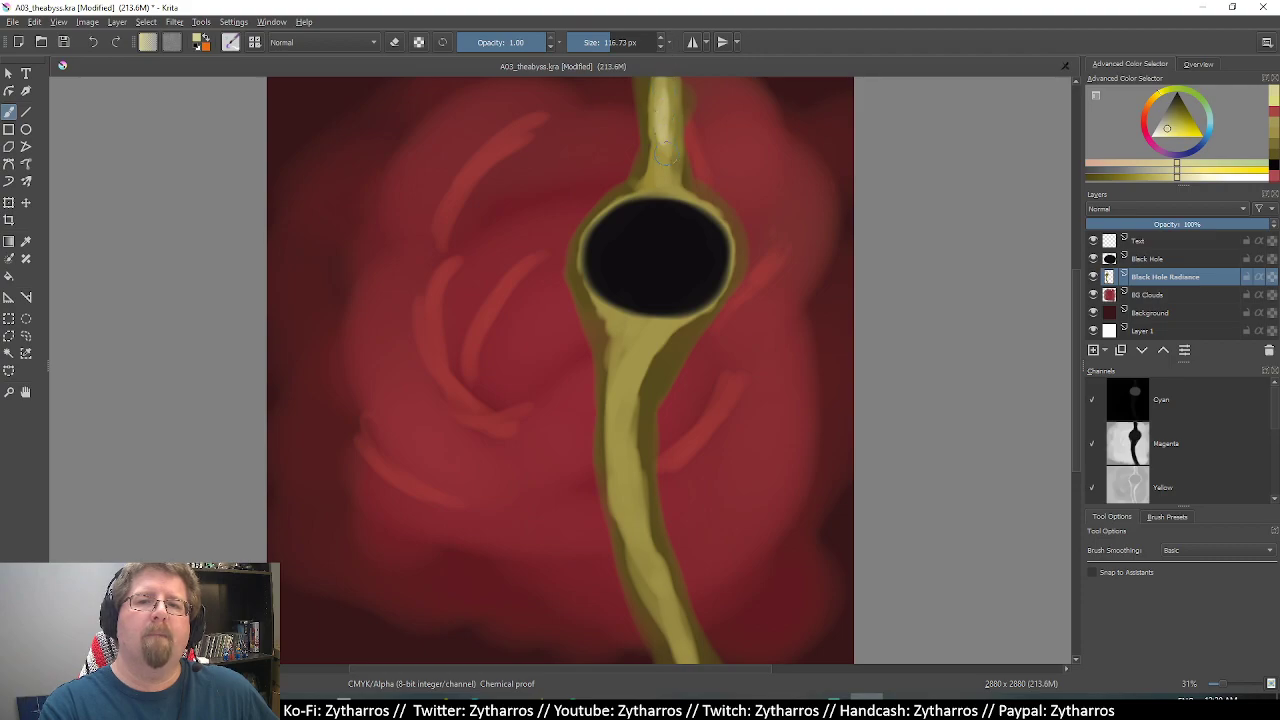
{"action": "left_click_drag", "start_coordinate": [665, 152], "coordinate": [652, 188]}
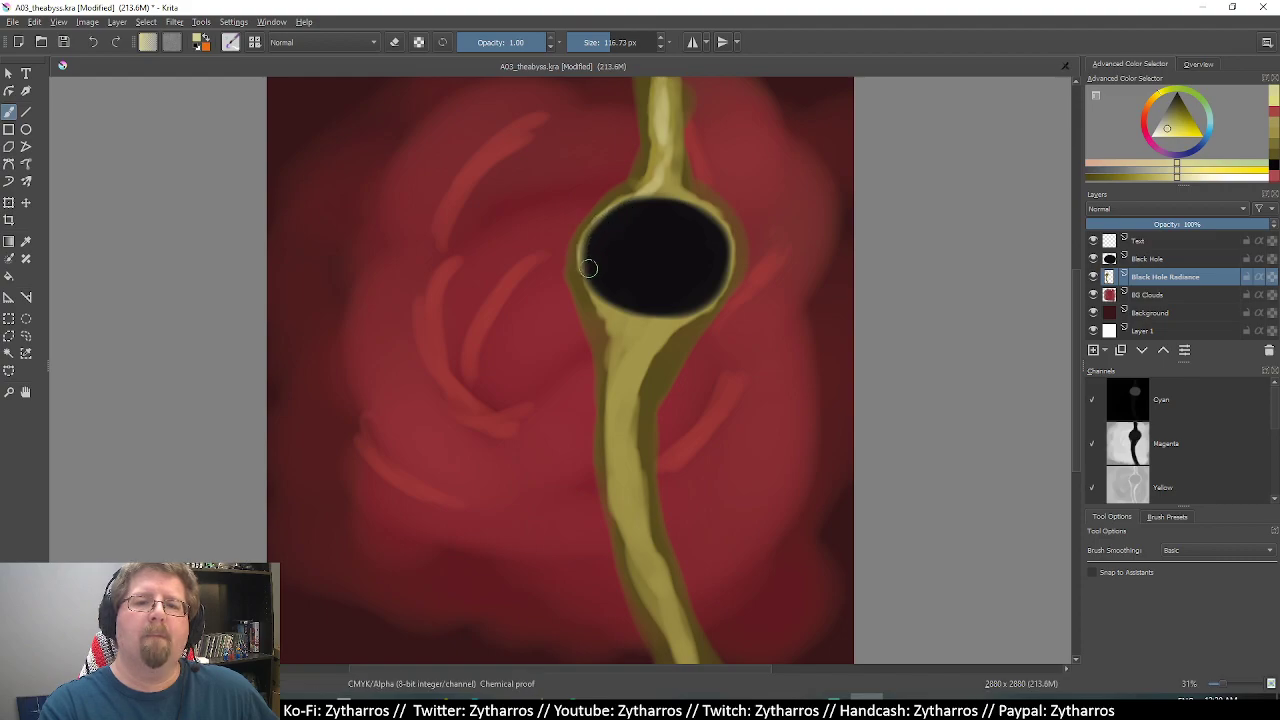
{"action": "mouse_move", "coordinate": [580, 245]}
{"action": "left_mouse_down"}
{"action": "mouse_move", "coordinate": [600, 285]}
{"action": "mouse_move", "coordinate": [665, 312]}
{"action": "left_mouse_up"}
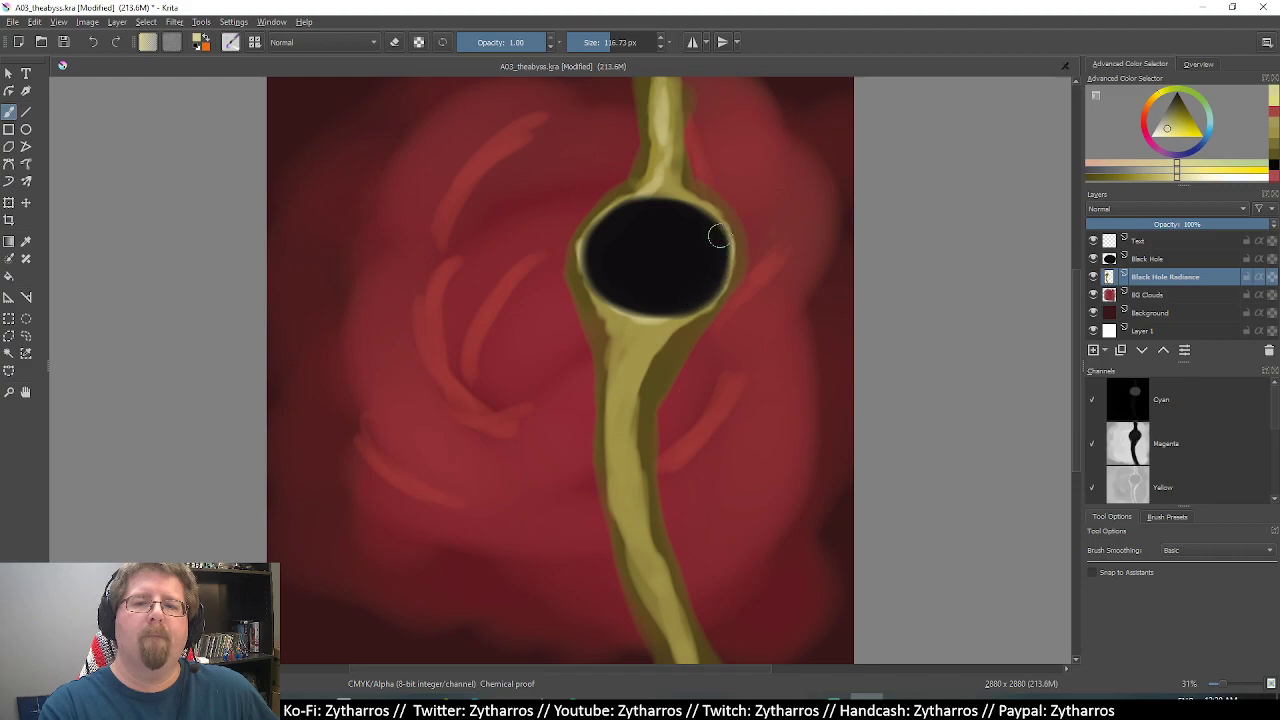
{"action": "left_click_drag", "start_coordinate": [704, 212], "coordinate": [658, 205]}
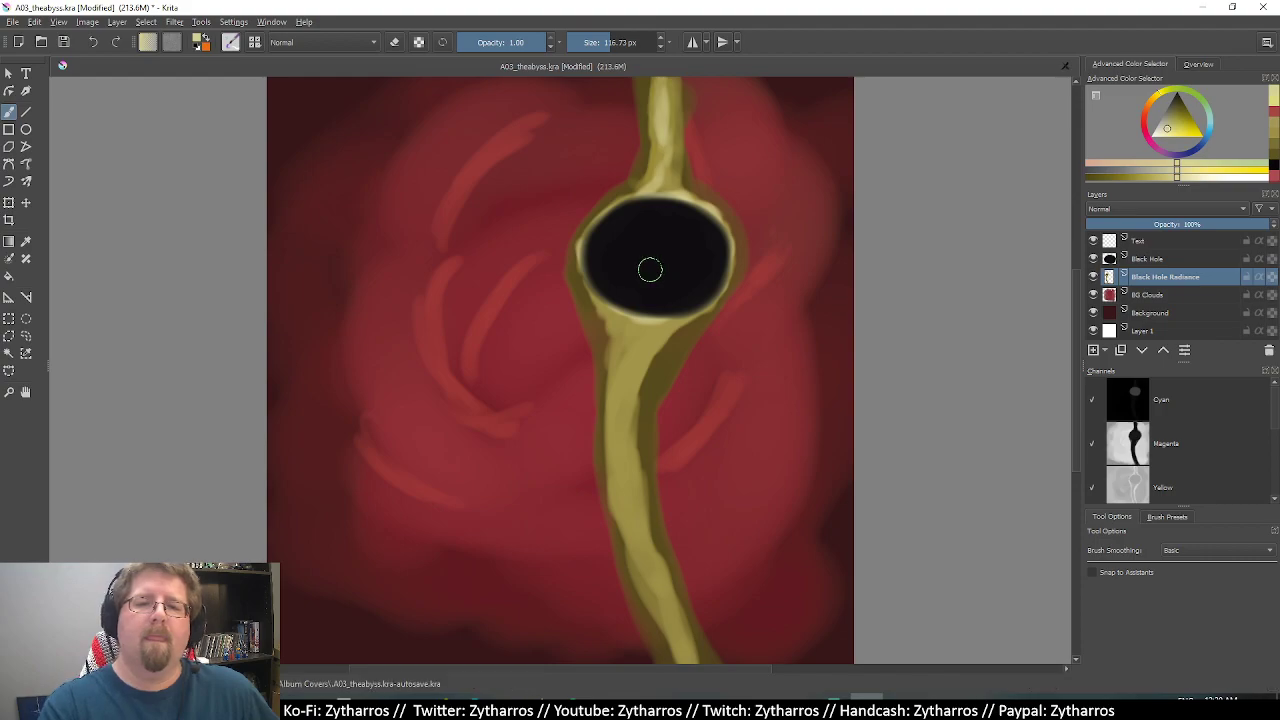
{"action": "left_click_drag", "start_coordinate": [594, 277], "coordinate": [610, 292]}
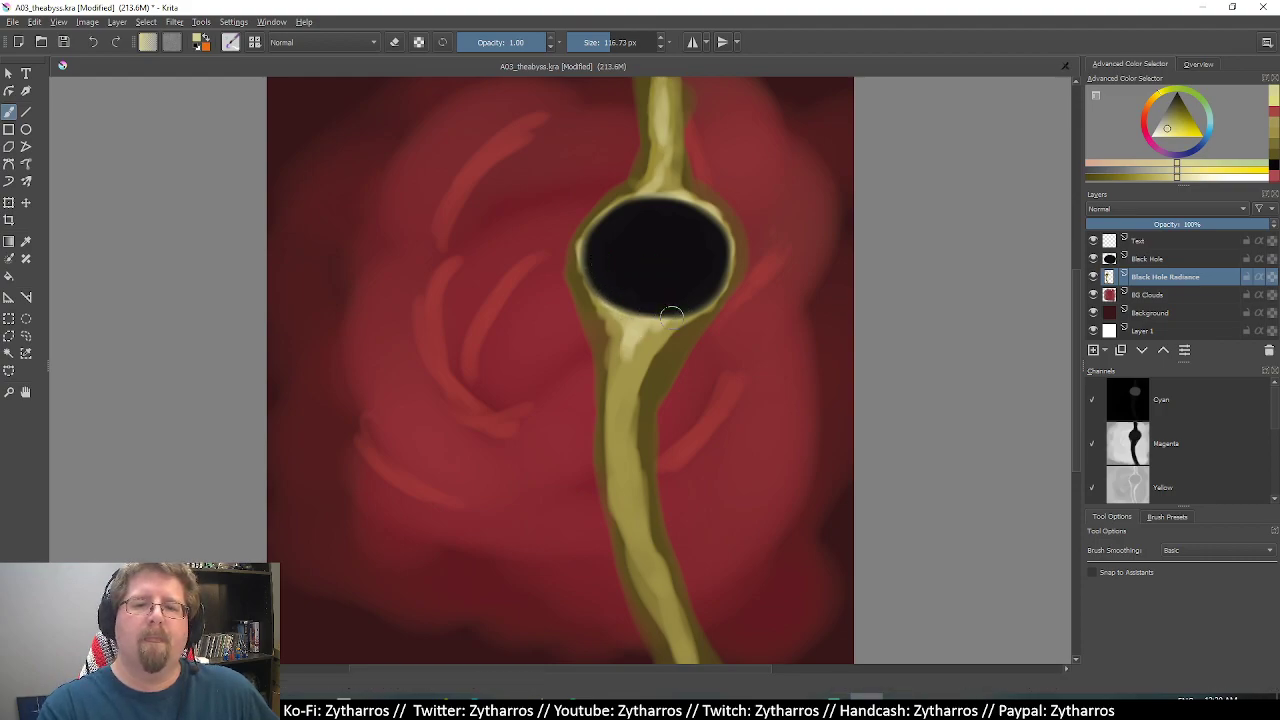
{"action": "mouse_move", "coordinate": [677, 316]}
{"action": "left_mouse_down"}
{"action": "mouse_move", "coordinate": [627, 485]}
{"action": "mouse_move", "coordinate": [643, 550]}
{"action": "left_mouse_up"}
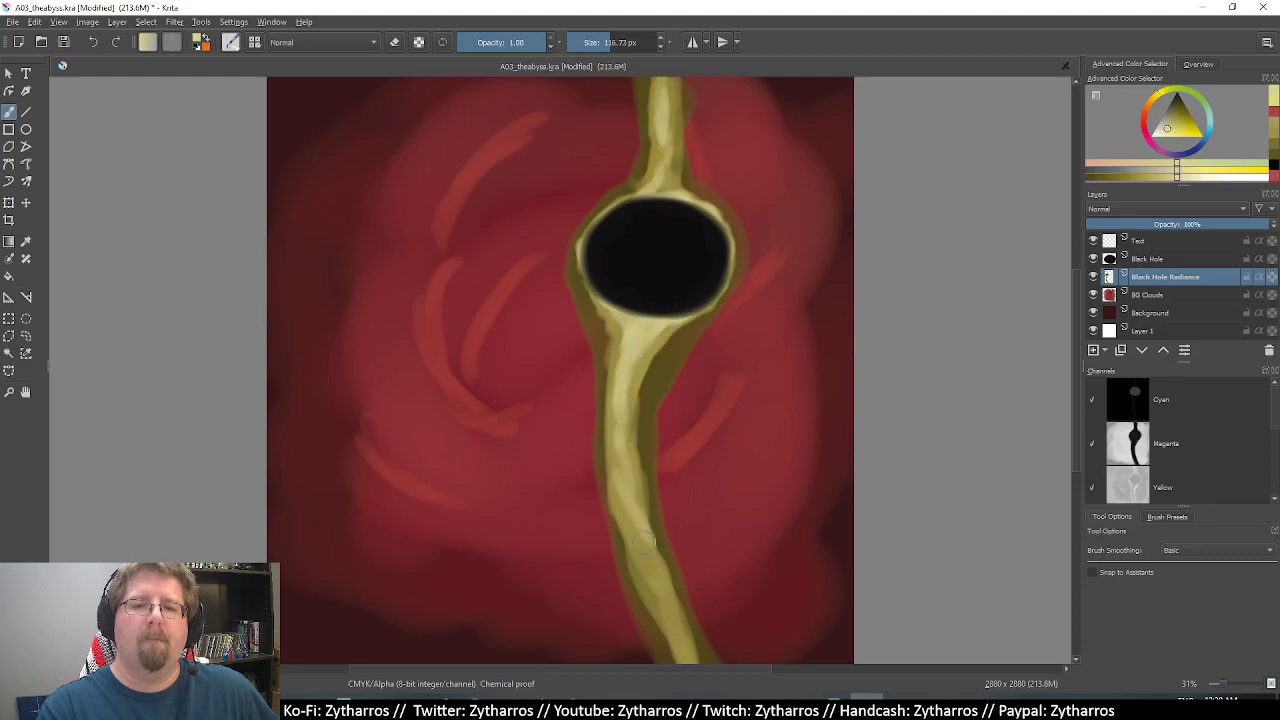
{"action": "left_click_drag", "start_coordinate": [643, 438], "coordinate": [660, 556]}
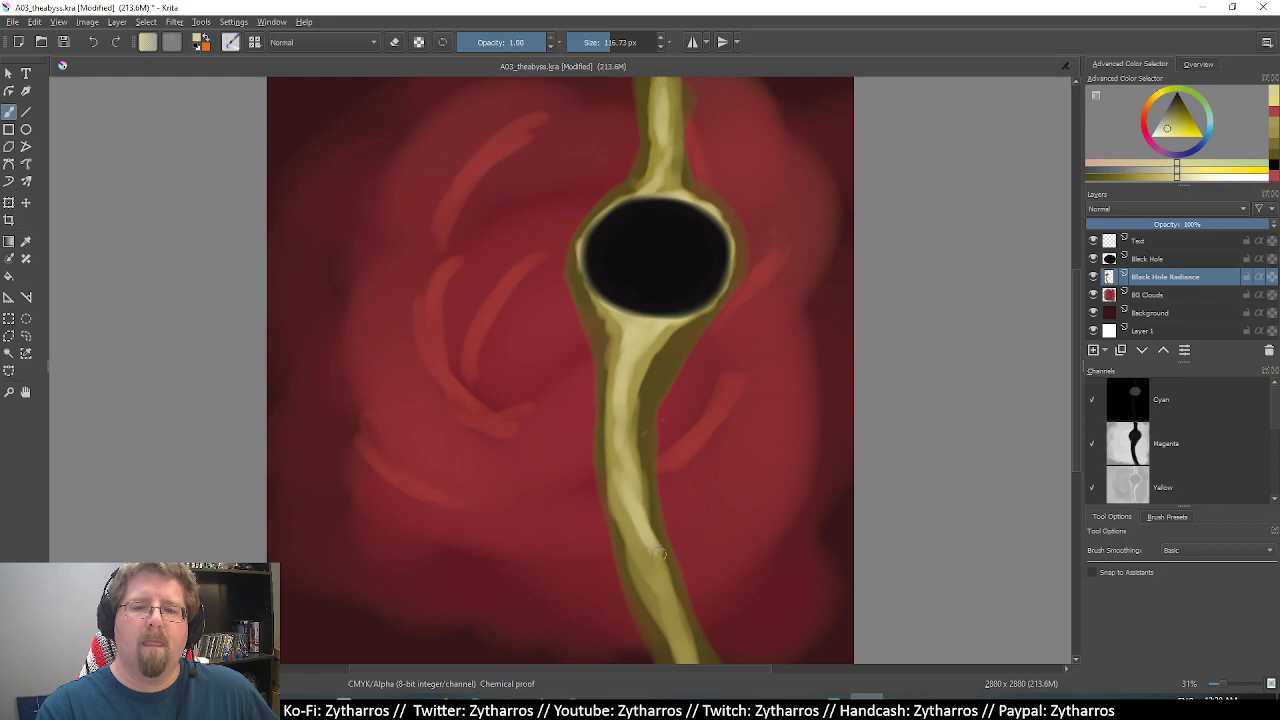
{"action": "mouse_move", "coordinate": [632, 512]}
{"action": "left_mouse_down"}
{"action": "mouse_move", "coordinate": [660, 622]}
{"action": "mouse_move", "coordinate": [624, 553]}
{"action": "left_mouse_up"}
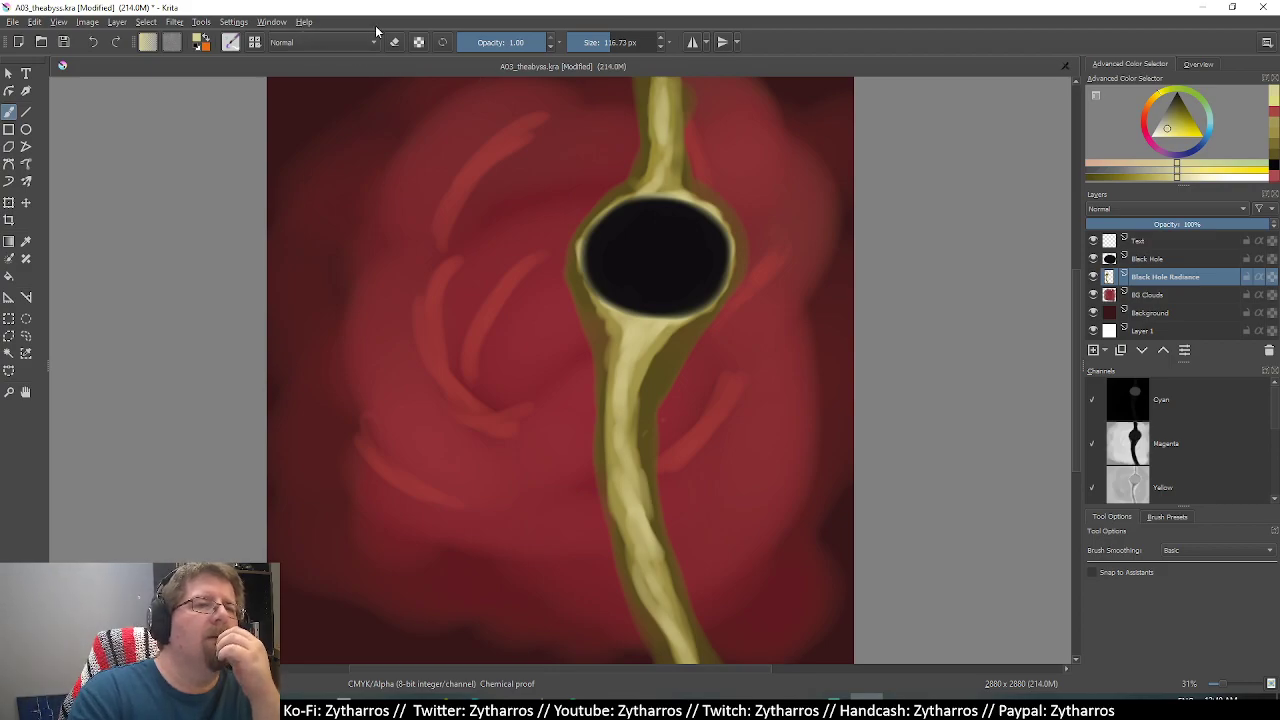
Check the blend-mode list's Favorites and leave the brush on Normal.
{"action": "left_click", "coordinate": [345, 42]}
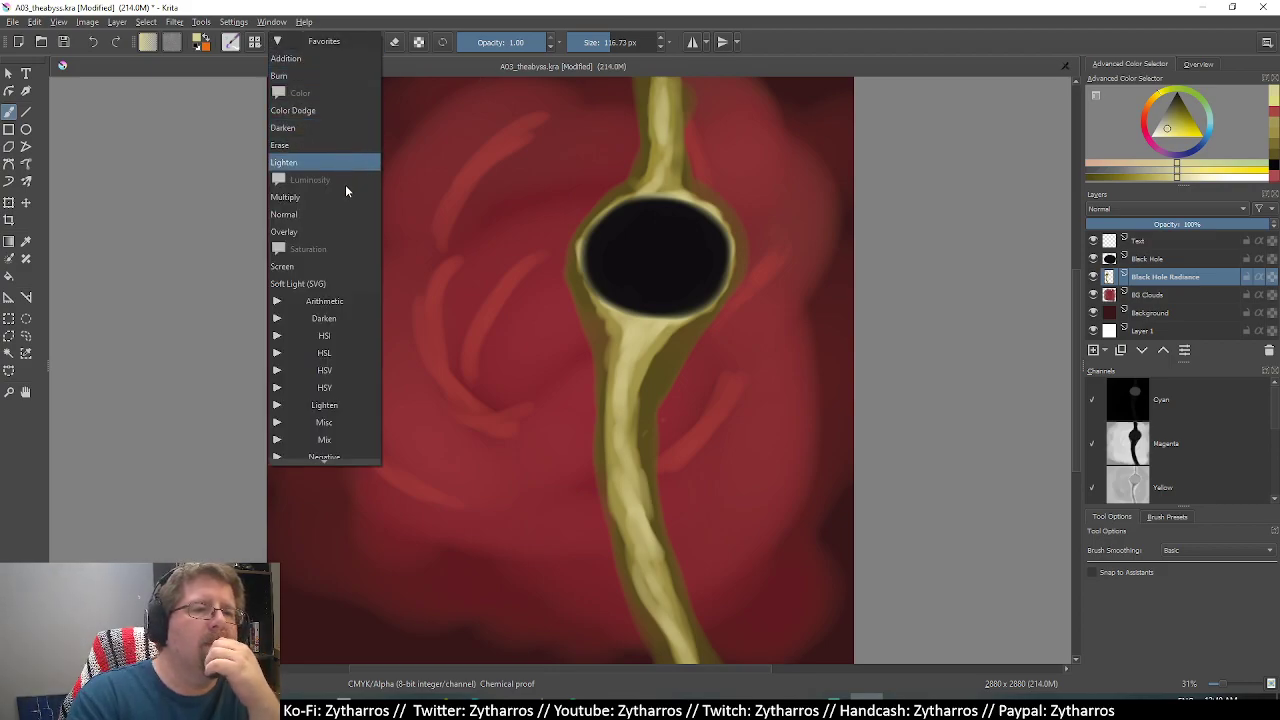
{"action": "left_click", "coordinate": [342, 41]}
{"action": "left_click", "coordinate": [342, 41]}
{"action": "left_click", "coordinate": [346, 44]}
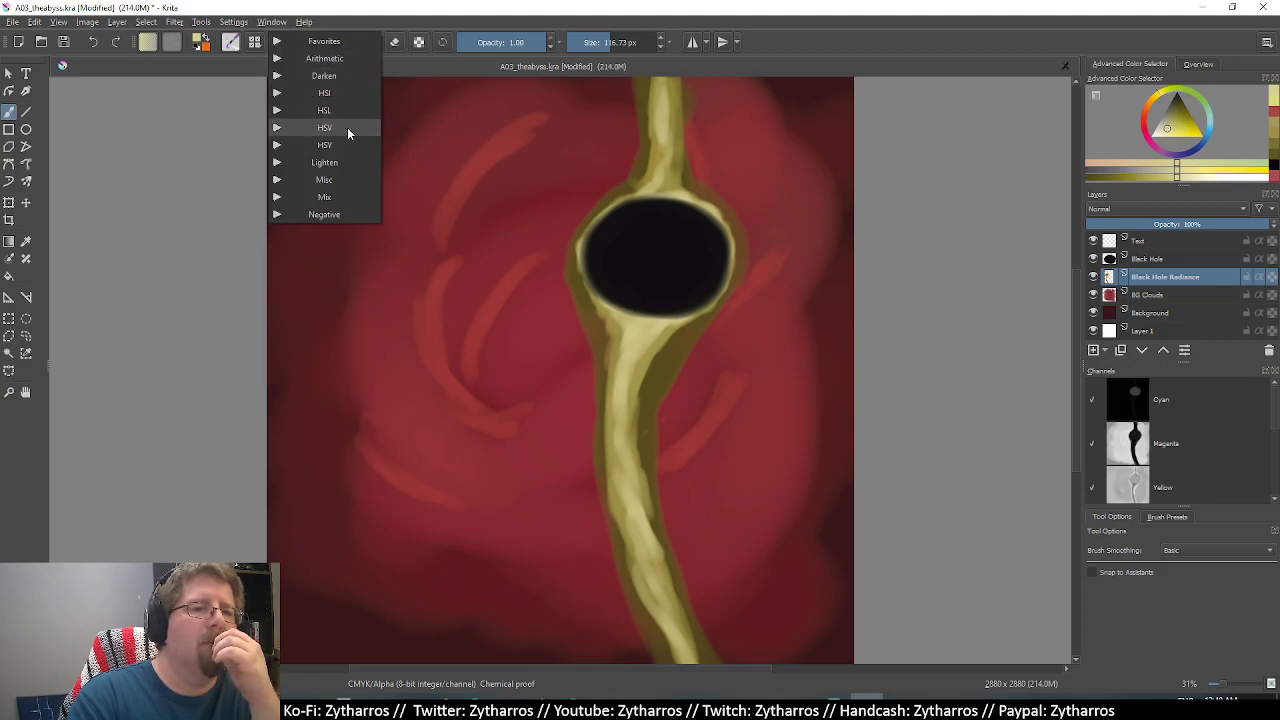
{"action": "left_click", "coordinate": [344, 45]}
{"action": "left_click", "coordinate": [360, 8]}
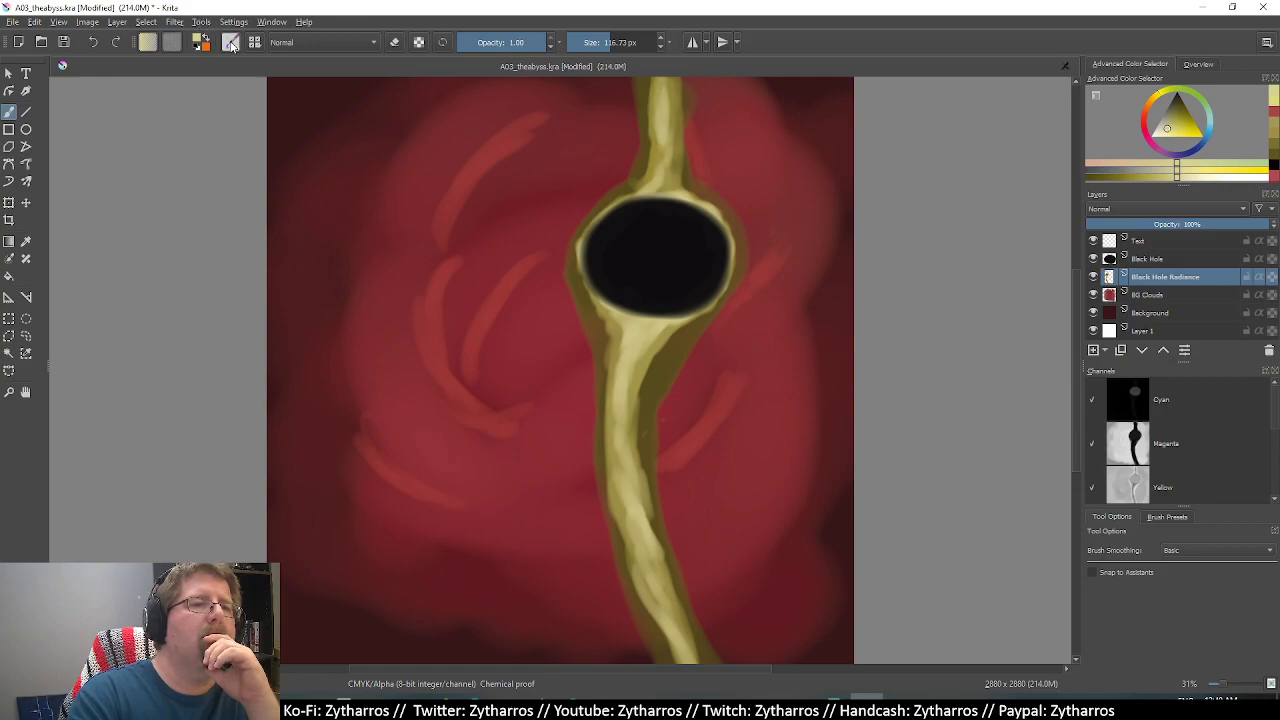
Close the Brush Editor and pick a golden yellow-orange painting colour.
{"action": "left_click", "coordinate": [231, 43]}
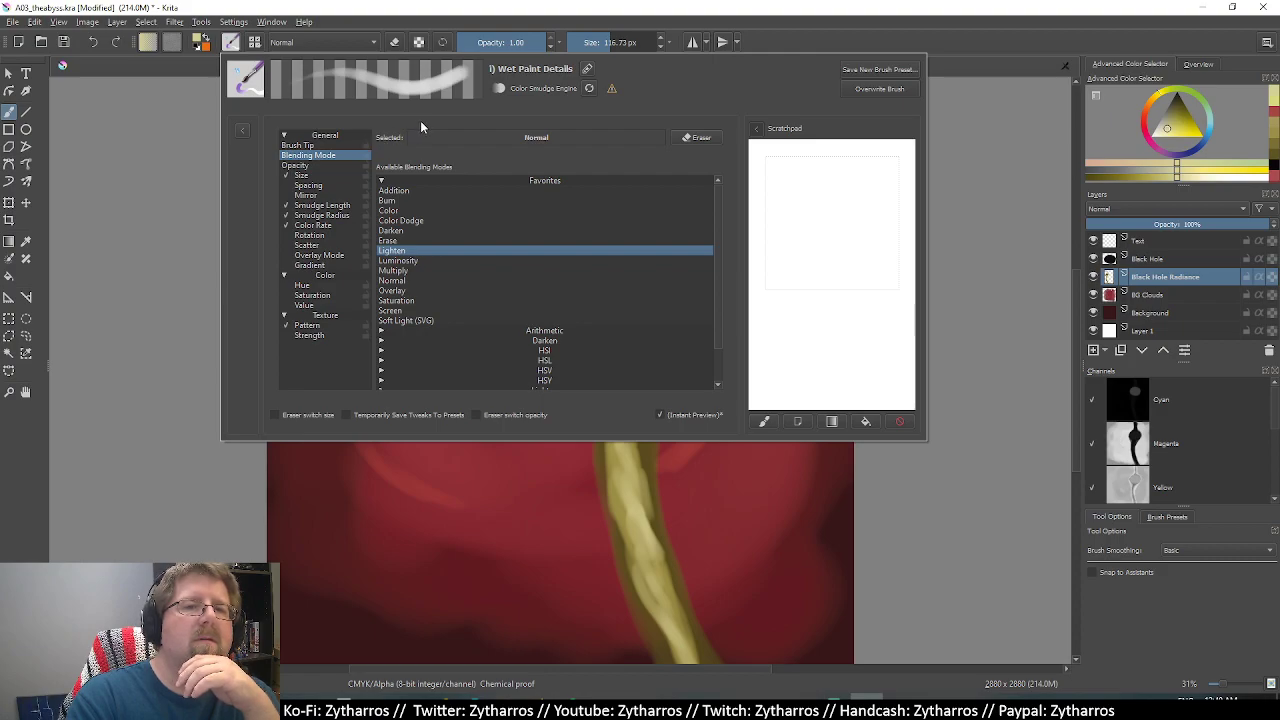
{"action": "left_click", "coordinate": [424, 28]}
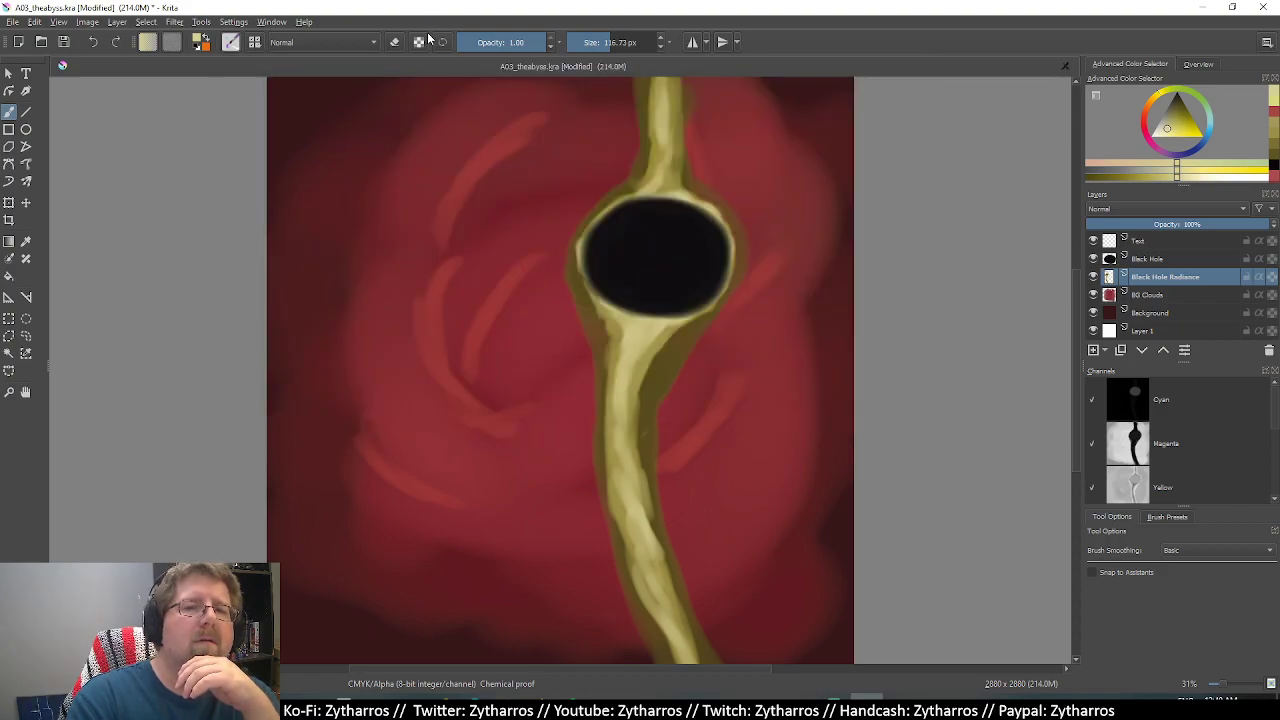
{"action": "left_click", "coordinate": [1150, 115]}
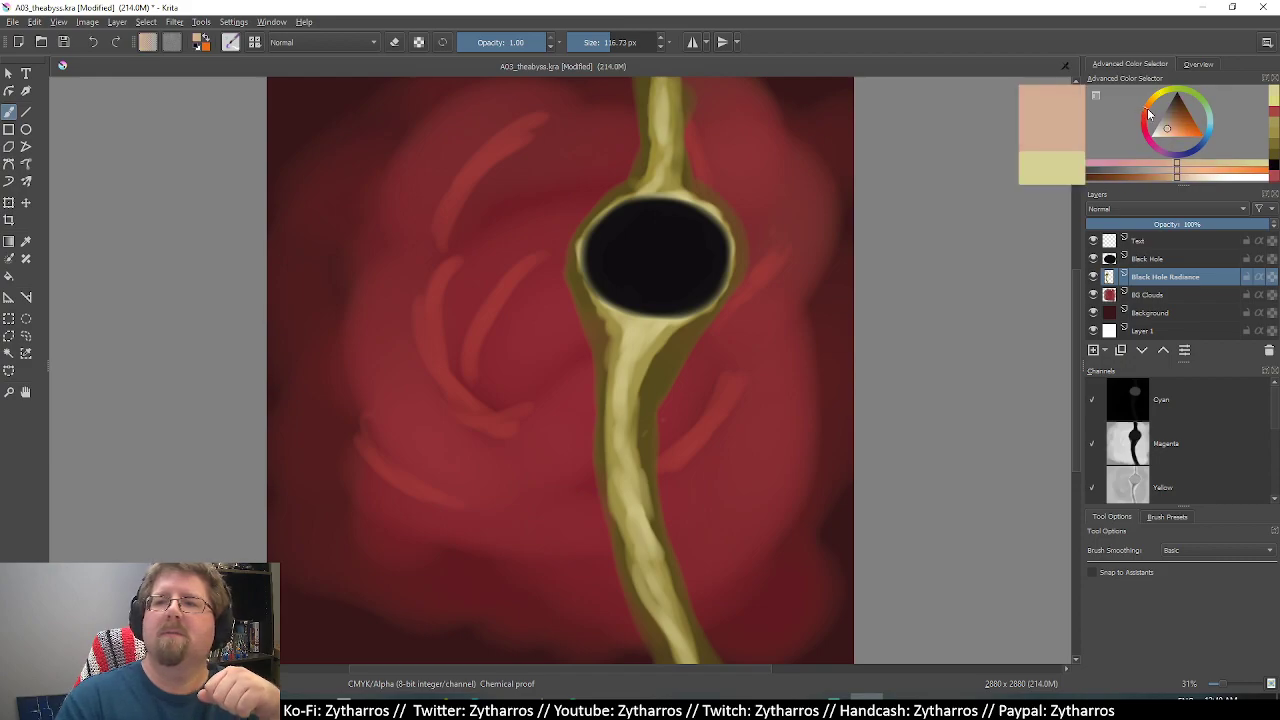
{"action": "left_click_drag", "start_coordinate": [1149, 113], "coordinate": [1180, 130]}
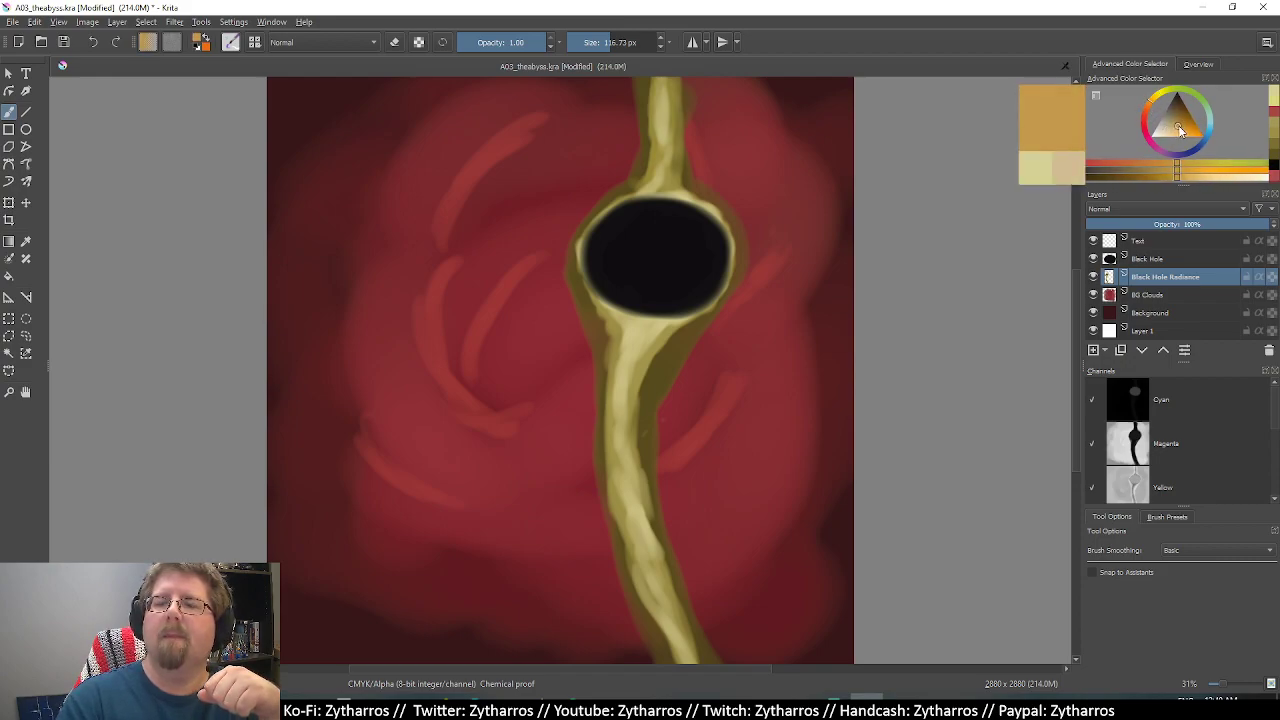
On BG Clouds, paint orange edging down both sides of the stream, from canvas bottom up to the black hole.
{"action": "left_click", "coordinate": [1148, 295]}
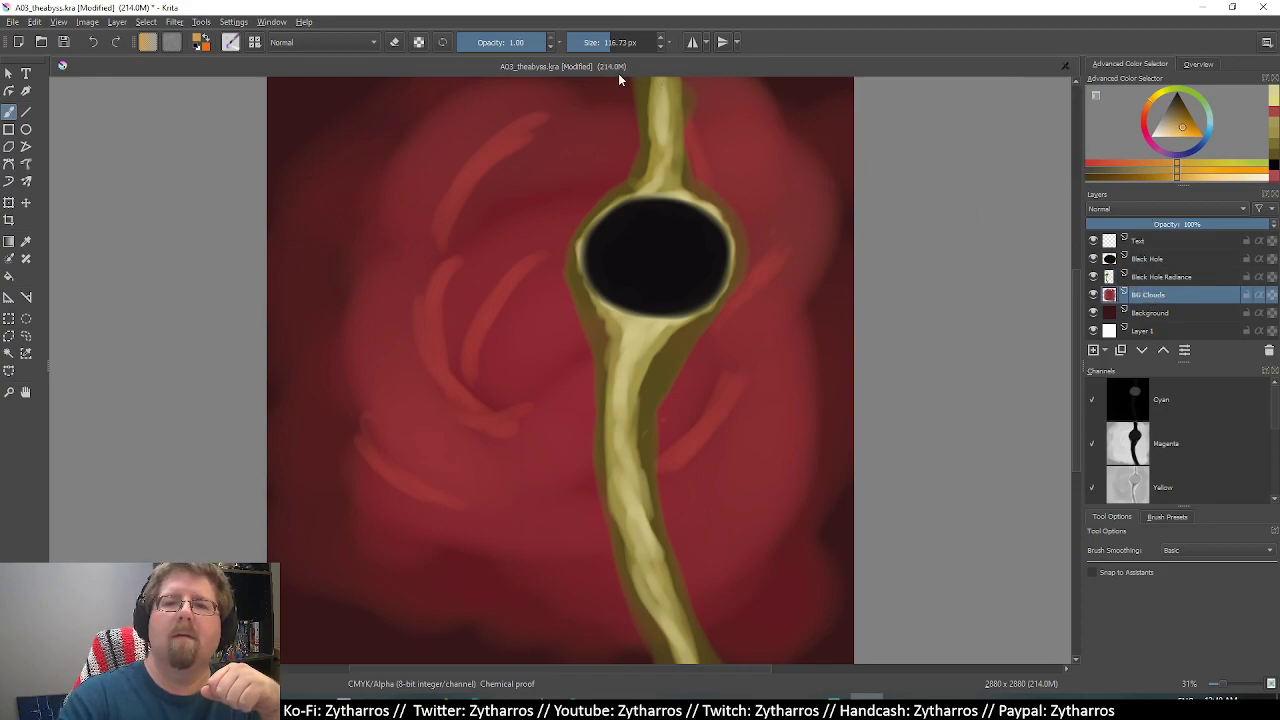
{"action": "mouse_move", "coordinate": [628, 80]}
{"action": "left_mouse_down"}
{"action": "mouse_move", "coordinate": [628, 148]}
{"action": "mouse_move", "coordinate": [578, 228]}
{"action": "mouse_move", "coordinate": [562, 300]}
{"action": "mouse_move", "coordinate": [592, 355]}
{"action": "mouse_move", "coordinate": [571, 261]}
{"action": "left_mouse_up"}
{"action": "mouse_move", "coordinate": [596, 352]}
{"action": "left_mouse_down"}
{"action": "mouse_move", "coordinate": [582, 434]}
{"action": "mouse_move", "coordinate": [612, 558]}
{"action": "left_mouse_up"}
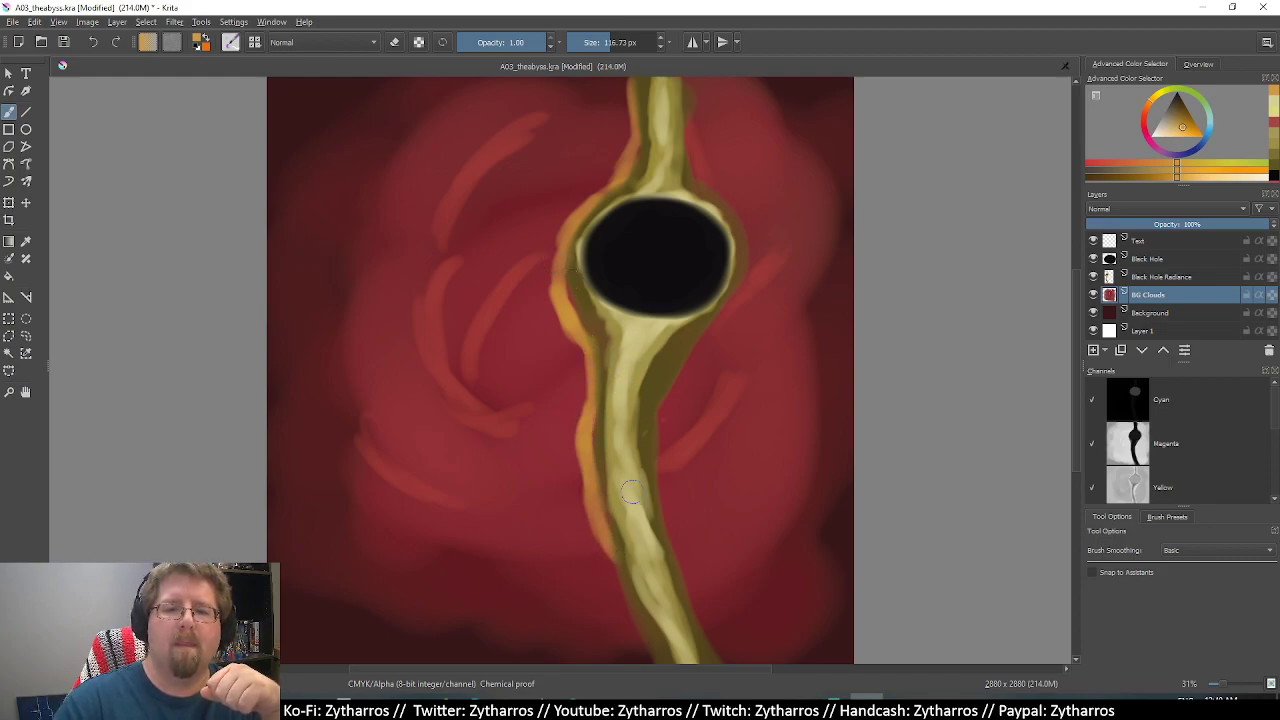
{"action": "mouse_move", "coordinate": [605, 510]}
{"action": "left_mouse_down"}
{"action": "mouse_move", "coordinate": [628, 635]}
{"action": "mouse_move", "coordinate": [655, 661]}
{"action": "left_mouse_up"}
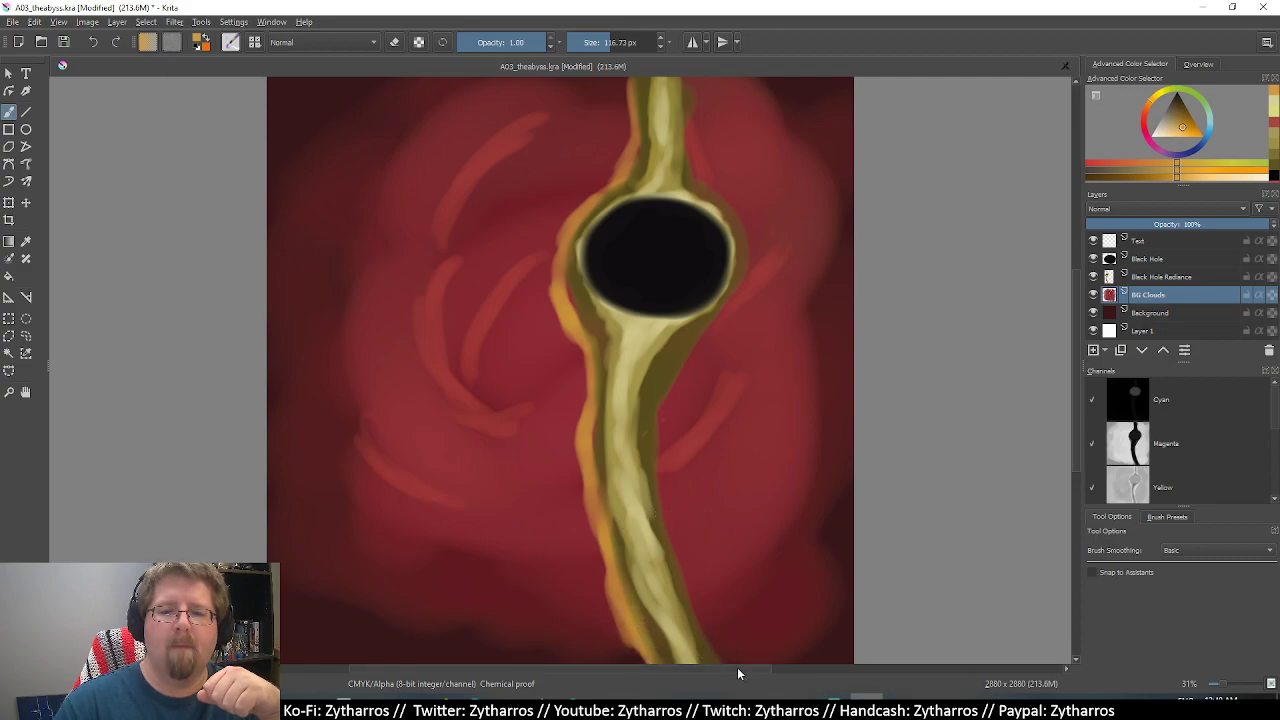
{"action": "scroll", "coordinate": [738, 673], "scroll_direction": "left", "scroll_amount": 5}
{"action": "mouse_move", "coordinate": [865, 654]}
{"action": "left_mouse_down"}
{"action": "mouse_move", "coordinate": [822, 606]}
{"action": "mouse_move", "coordinate": [818, 562]}
{"action": "mouse_move", "coordinate": [832, 622]}
{"action": "mouse_move", "coordinate": [808, 492]}
{"action": "left_mouse_up"}
{"action": "left_click_drag", "start_coordinate": [816, 540], "coordinate": [806, 450]}
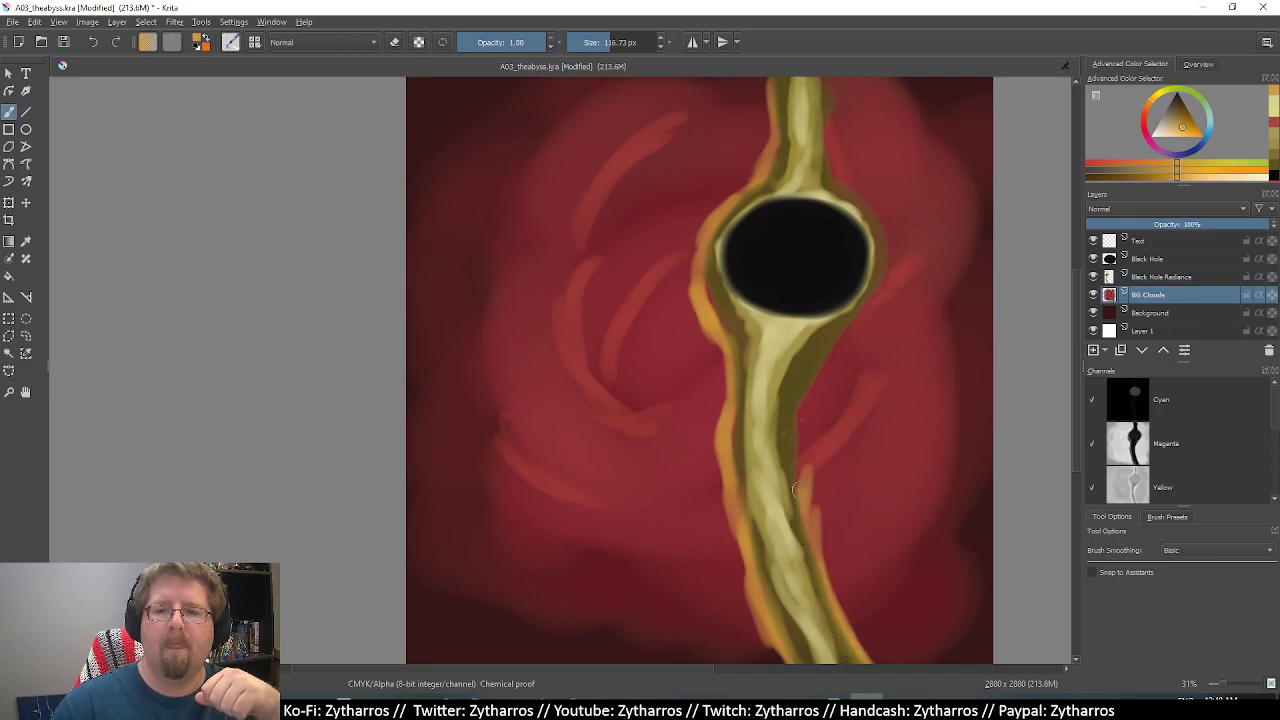
{"action": "left_click_drag", "start_coordinate": [804, 498], "coordinate": [803, 415]}
{"action": "mouse_move", "coordinate": [806, 462]}
{"action": "left_mouse_down"}
{"action": "mouse_move", "coordinate": [830, 352]}
{"action": "mouse_move", "coordinate": [880, 300]}
{"action": "left_mouse_up"}
{"action": "mouse_move", "coordinate": [846, 352]}
{"action": "left_mouse_down"}
{"action": "mouse_move", "coordinate": [897, 232]}
{"action": "mouse_move", "coordinate": [880, 222]}
{"action": "mouse_move", "coordinate": [828, 85]}
{"action": "left_mouse_up"}
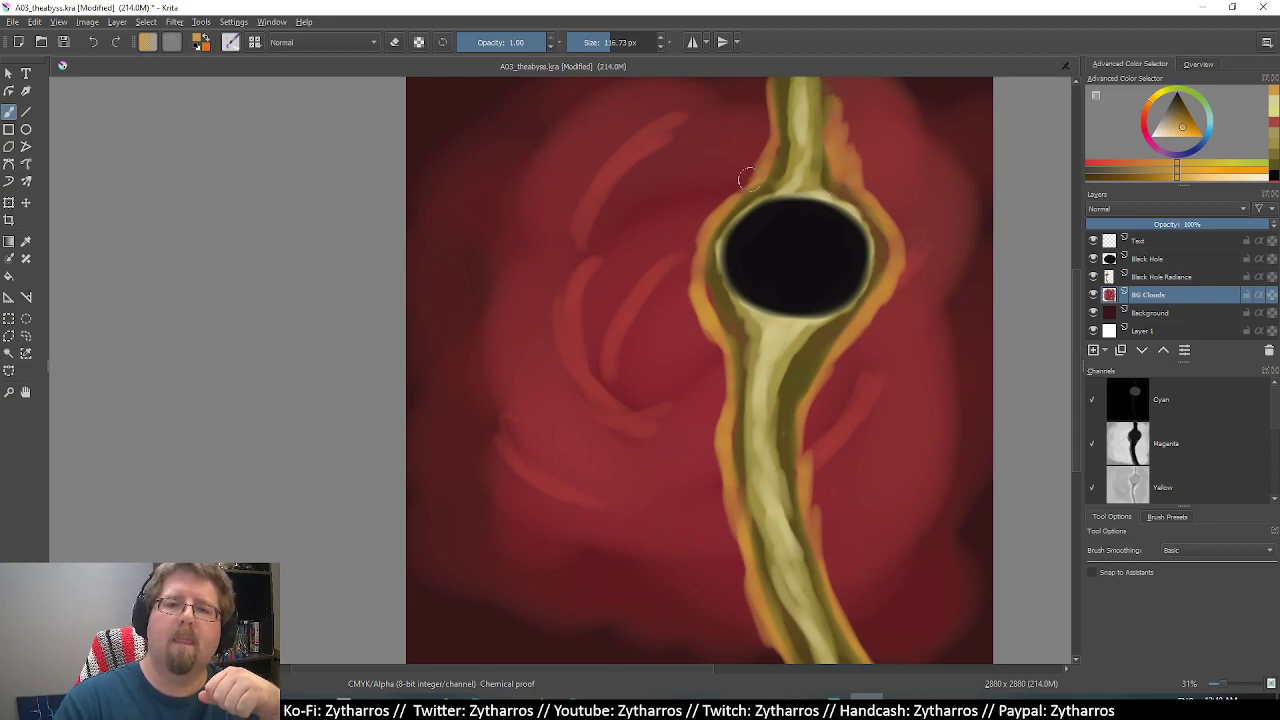
Add spiky orange flares along the black hole ring's left and right edges.
{"action": "left_click_drag", "start_coordinate": [724, 188], "coordinate": [748, 162]}
{"action": "mouse_move", "coordinate": [699, 202]}
{"action": "left_mouse_down"}
{"action": "mouse_move", "coordinate": [672, 315]}
{"action": "mouse_move", "coordinate": [690, 345]}
{"action": "mouse_move", "coordinate": [682, 255]}
{"action": "mouse_move", "coordinate": [722, 384]}
{"action": "left_mouse_up"}
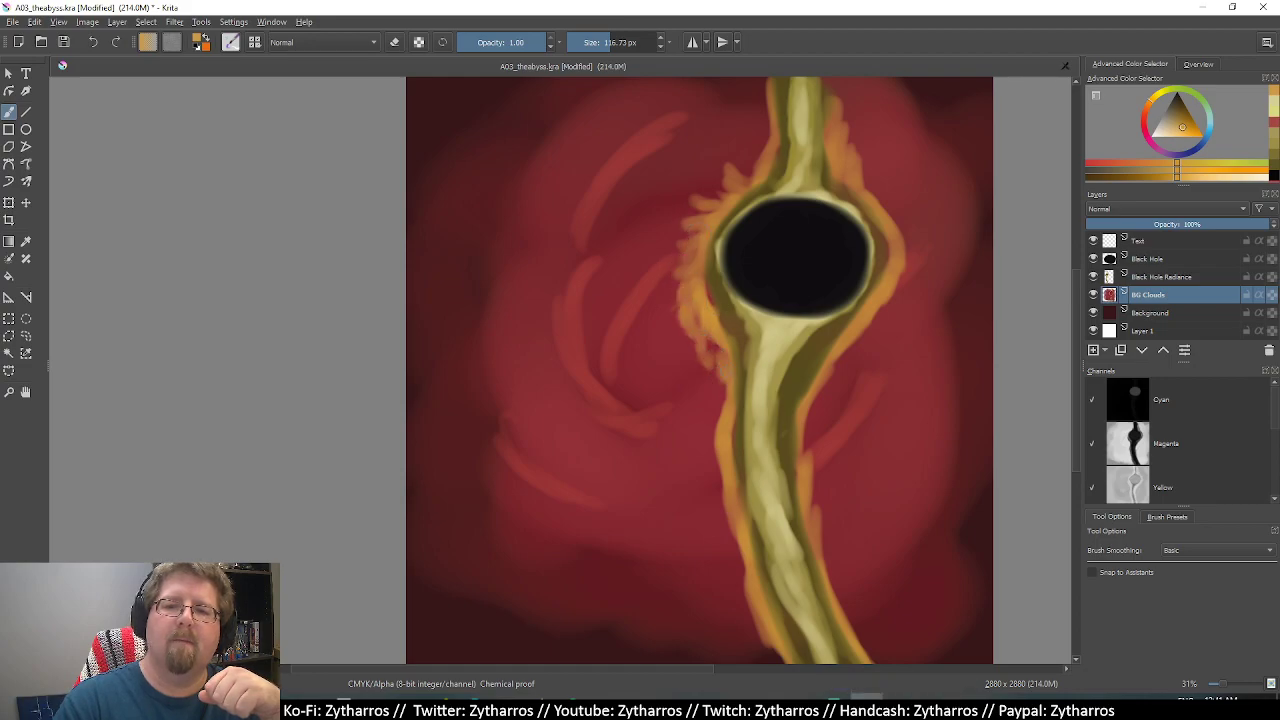
{"action": "left_click_drag", "start_coordinate": [880, 312], "coordinate": [852, 356]}
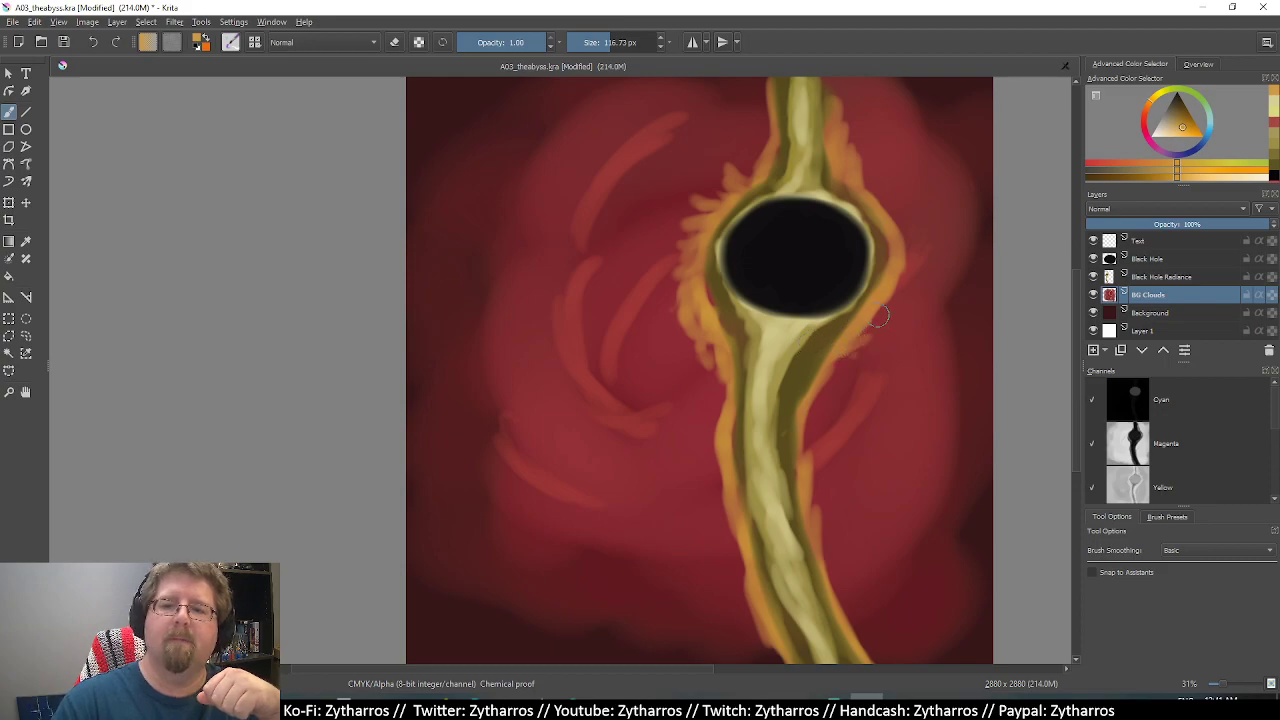
{"action": "mouse_move", "coordinate": [892, 306]}
{"action": "left_mouse_down"}
{"action": "mouse_move", "coordinate": [872, 345]}
{"action": "mouse_move", "coordinate": [866, 334]}
{"action": "left_mouse_up"}
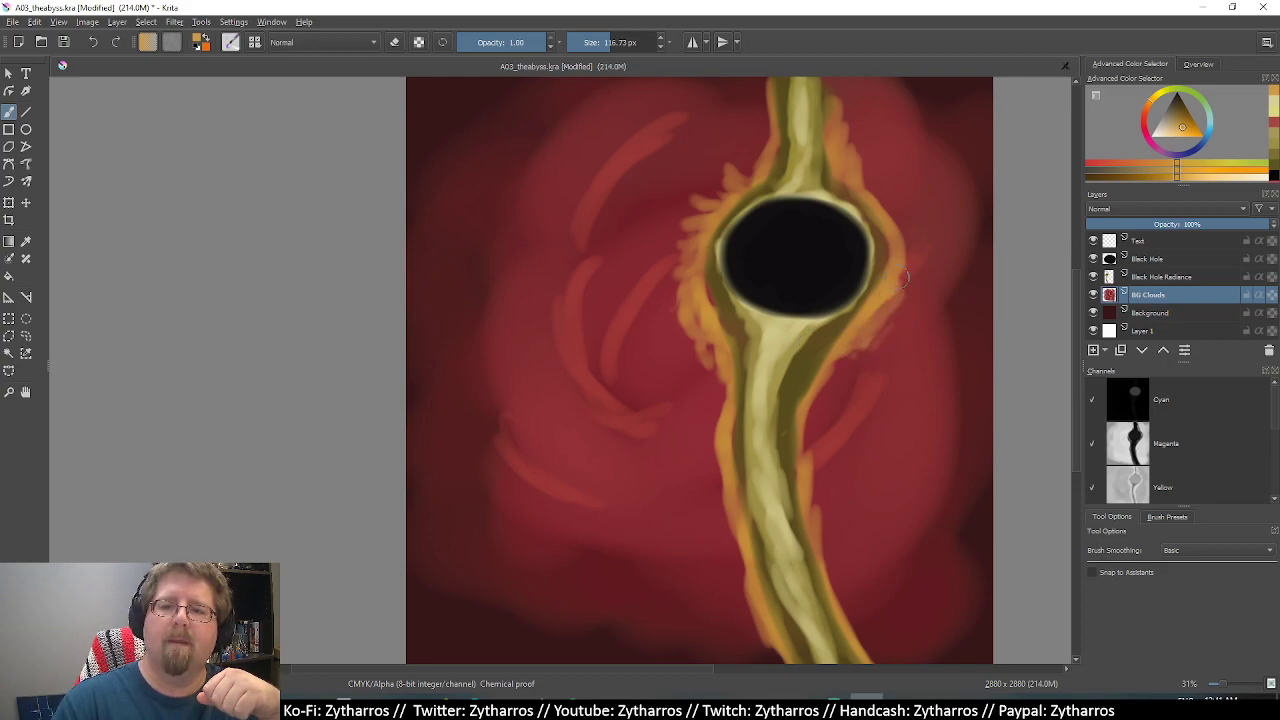
{"action": "mouse_move", "coordinate": [903, 277]}
{"action": "left_mouse_down"}
{"action": "mouse_move", "coordinate": [902, 205]}
{"action": "mouse_move", "coordinate": [866, 182]}
{"action": "mouse_move", "coordinate": [878, 240]}
{"action": "left_mouse_up"}
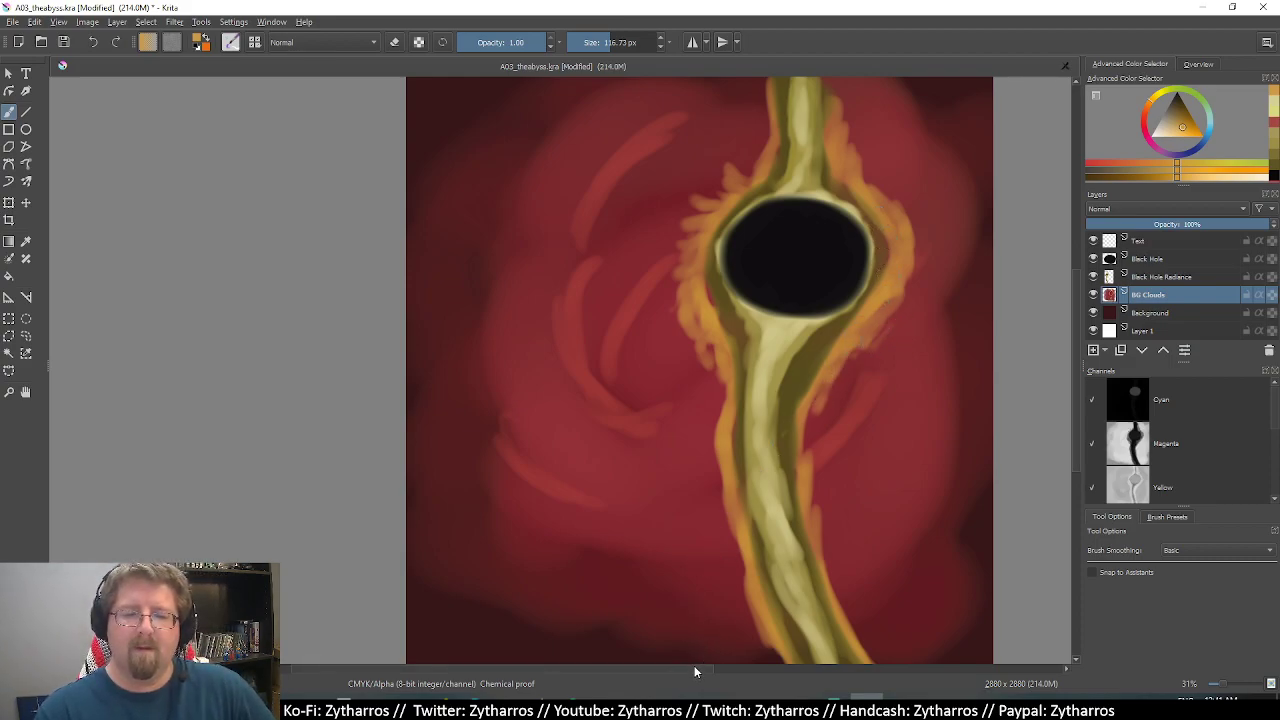
{"action": "left_click_drag", "start_coordinate": [694, 665], "coordinate": [738, 678]}
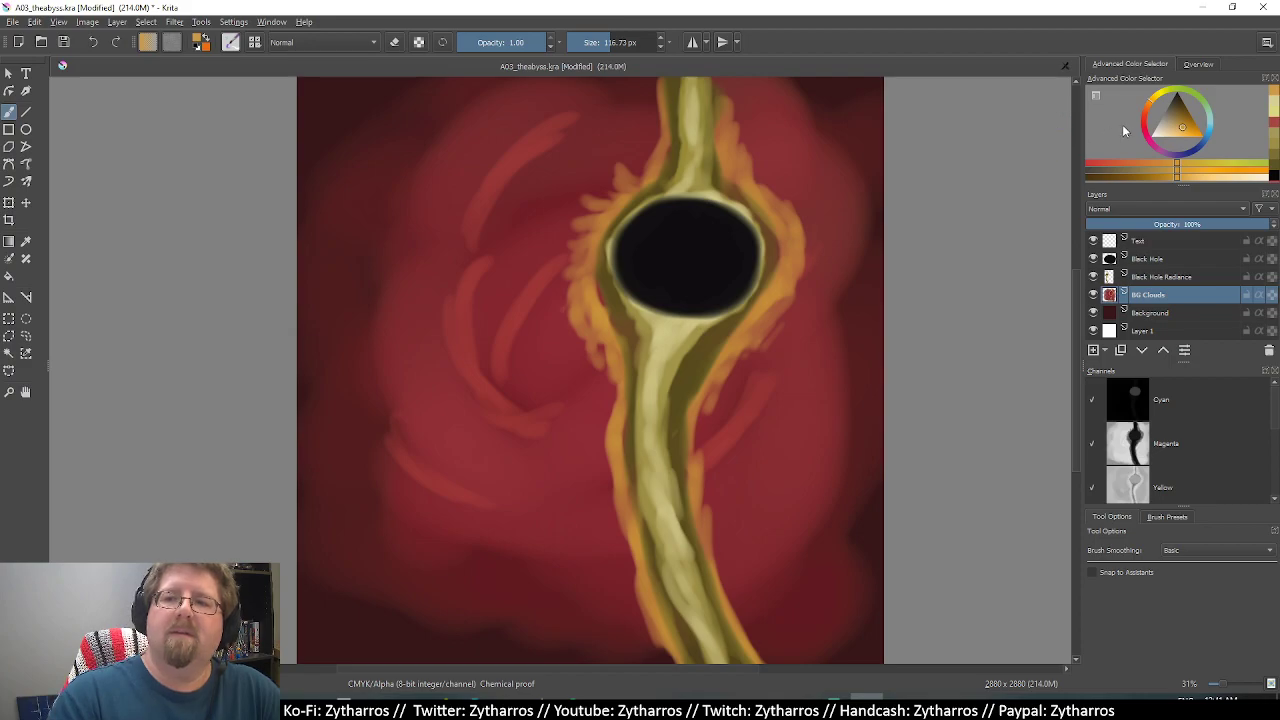
Try near-white lettering with an 11.47 px brush, then undo the test T, t and stray stroke.
{"action": "left_click", "coordinate": [1152, 133]}
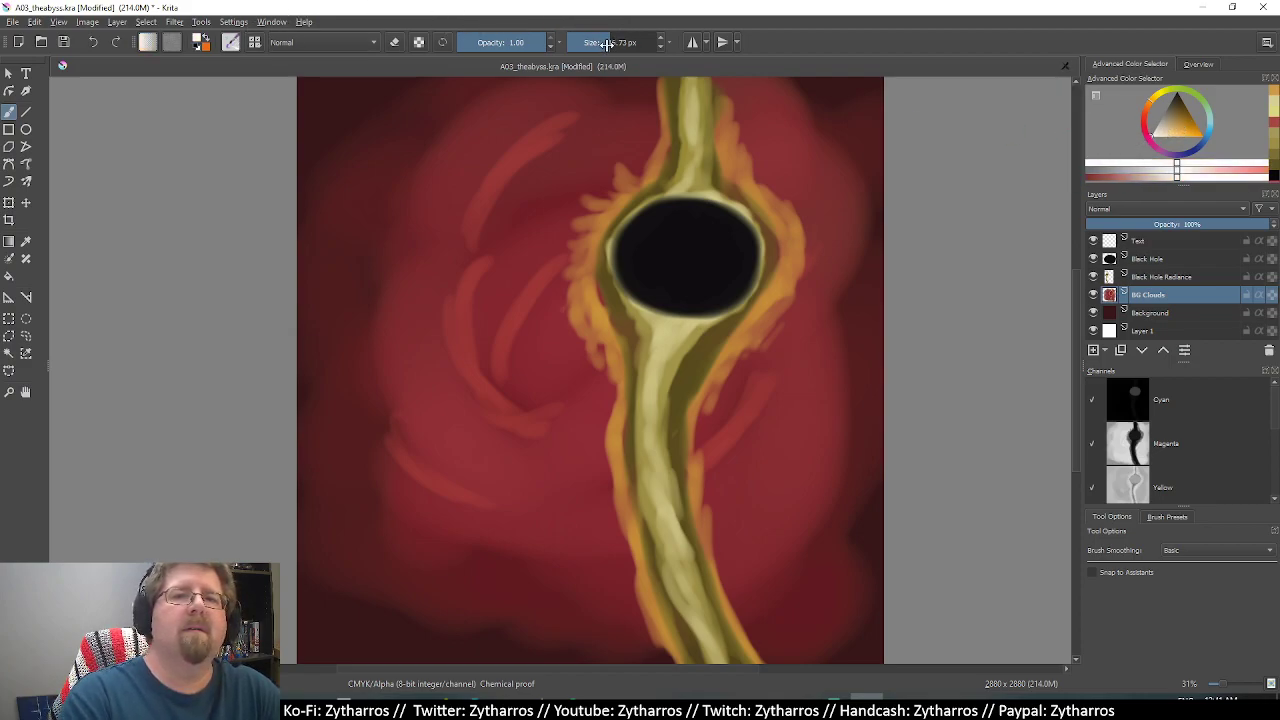
{"action": "left_click_drag", "start_coordinate": [607, 44], "coordinate": [586, 44]}
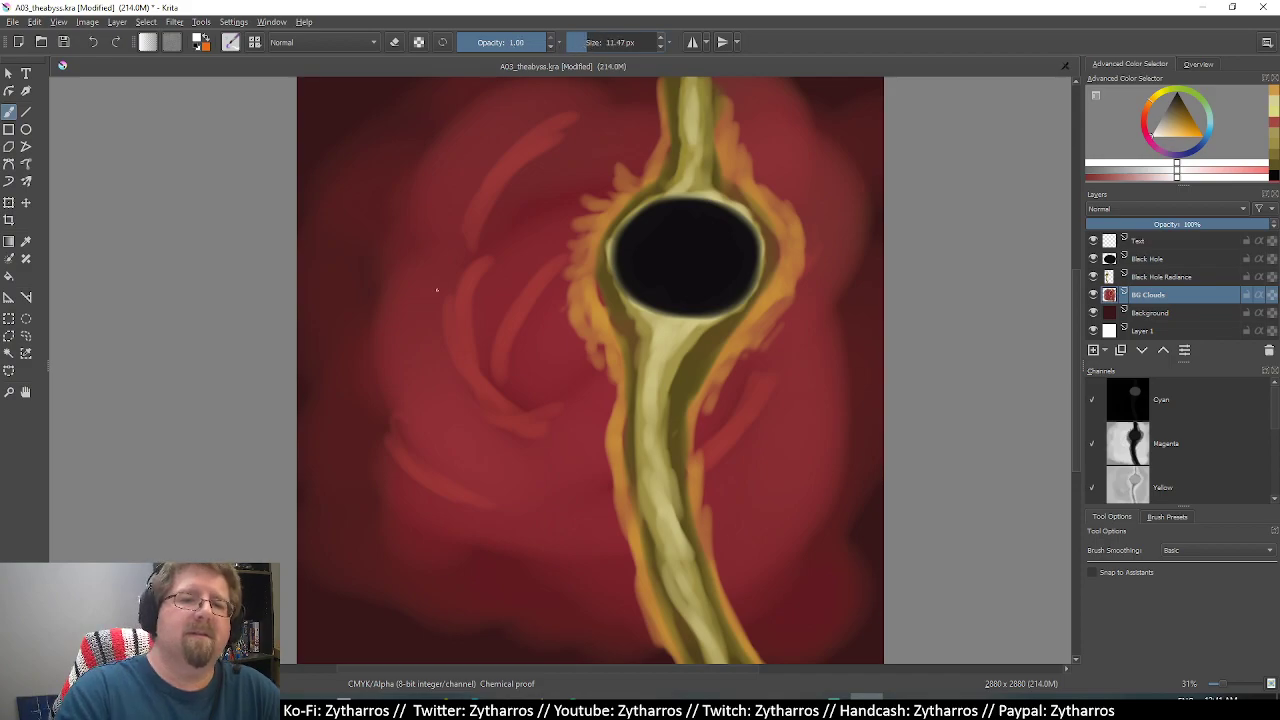
{"action": "left_click_drag", "start_coordinate": [361, 304], "coordinate": [355, 366]}
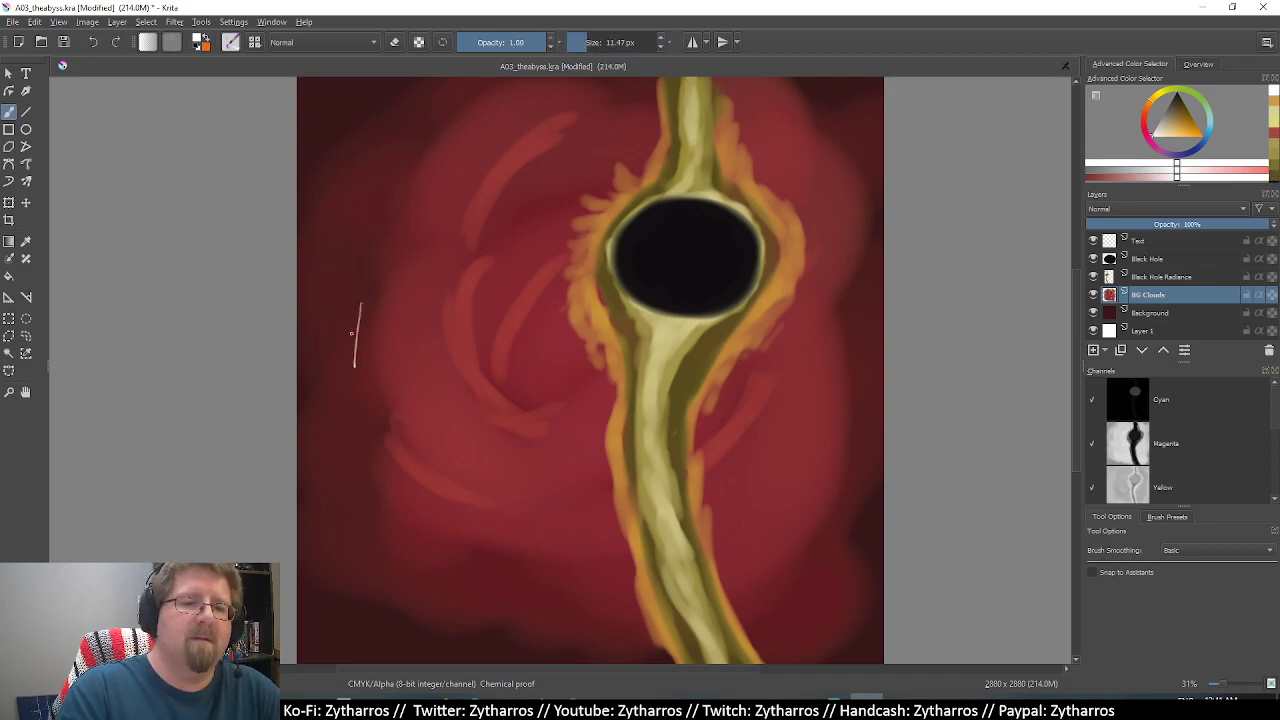
{"action": "mouse_move", "coordinate": [320, 314]}
{"action": "left_mouse_down"}
{"action": "mouse_move", "coordinate": [394, 300]}
{"action": "mouse_move", "coordinate": [376, 355]}
{"action": "left_mouse_up"}
{"action": "left_click_drag", "start_coordinate": [367, 343], "coordinate": [385, 337]}
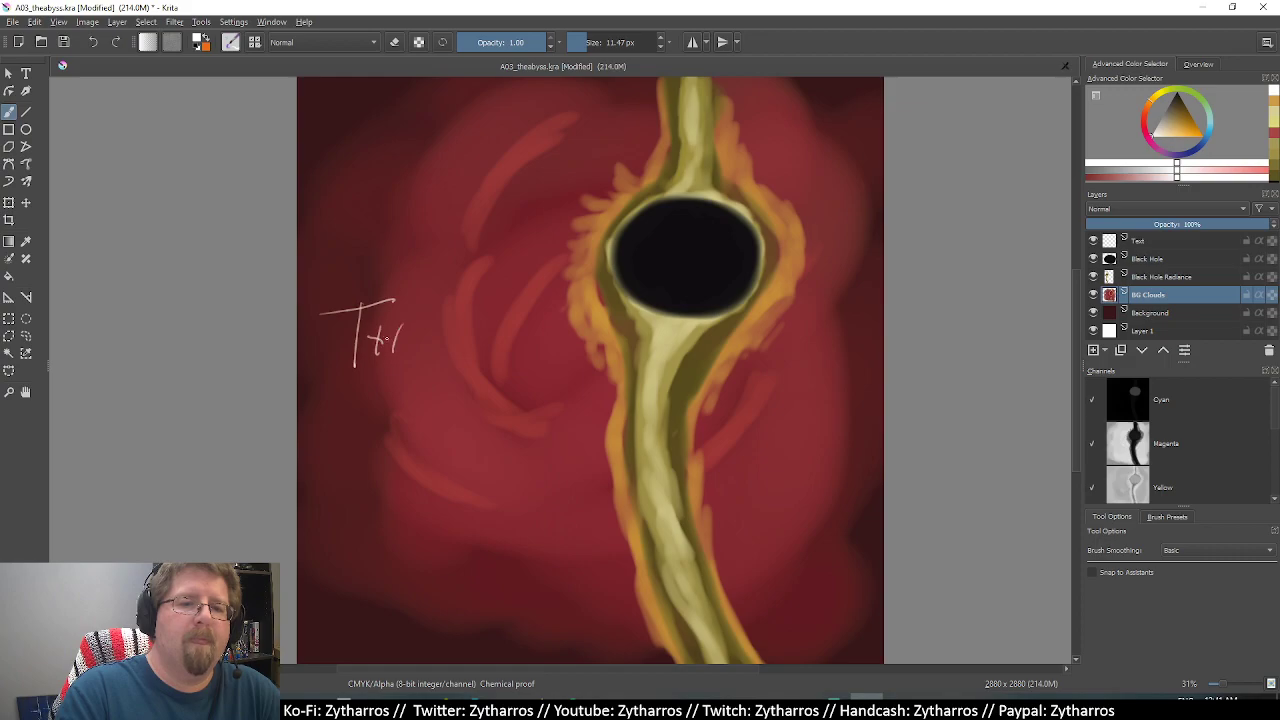
{"action": "key", "text": "ctrl+z"}
{"action": "key", "text": "ctrl+z"}
{"action": "key", "text": "ctrl+z"}
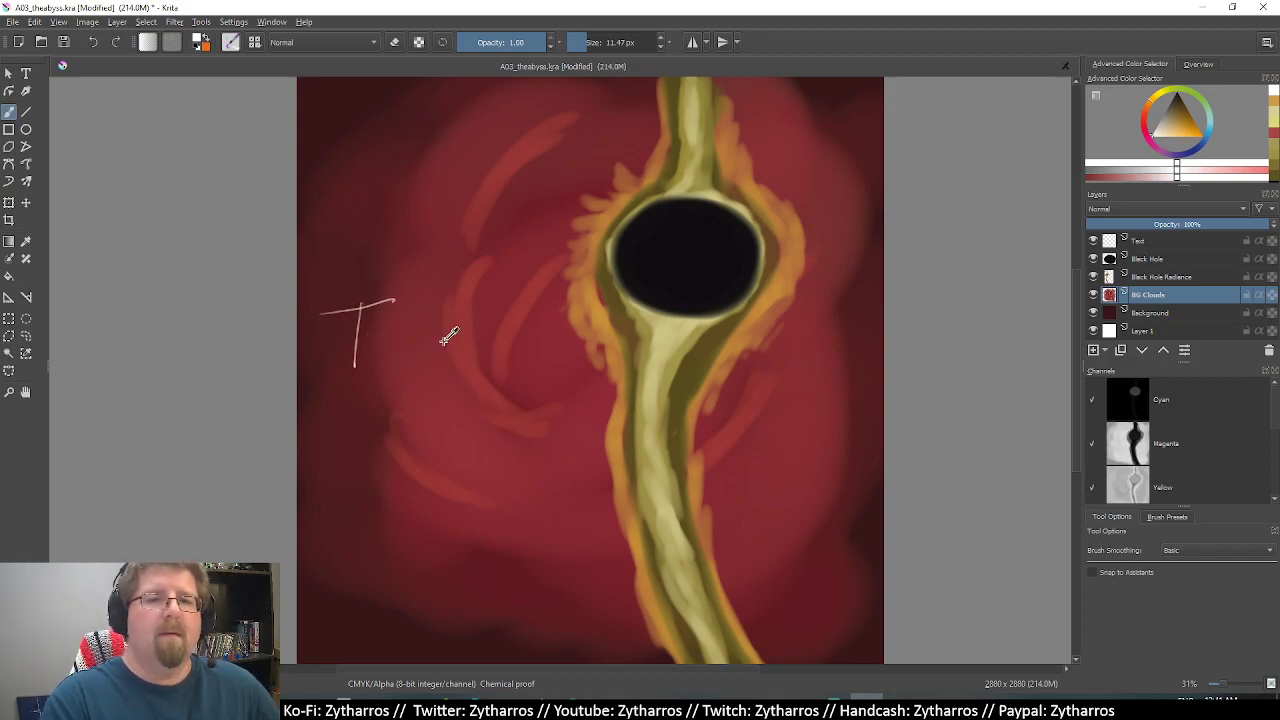
{"action": "key", "text": "ctrl+z"}
{"action": "key", "text": "ctrl+z"}
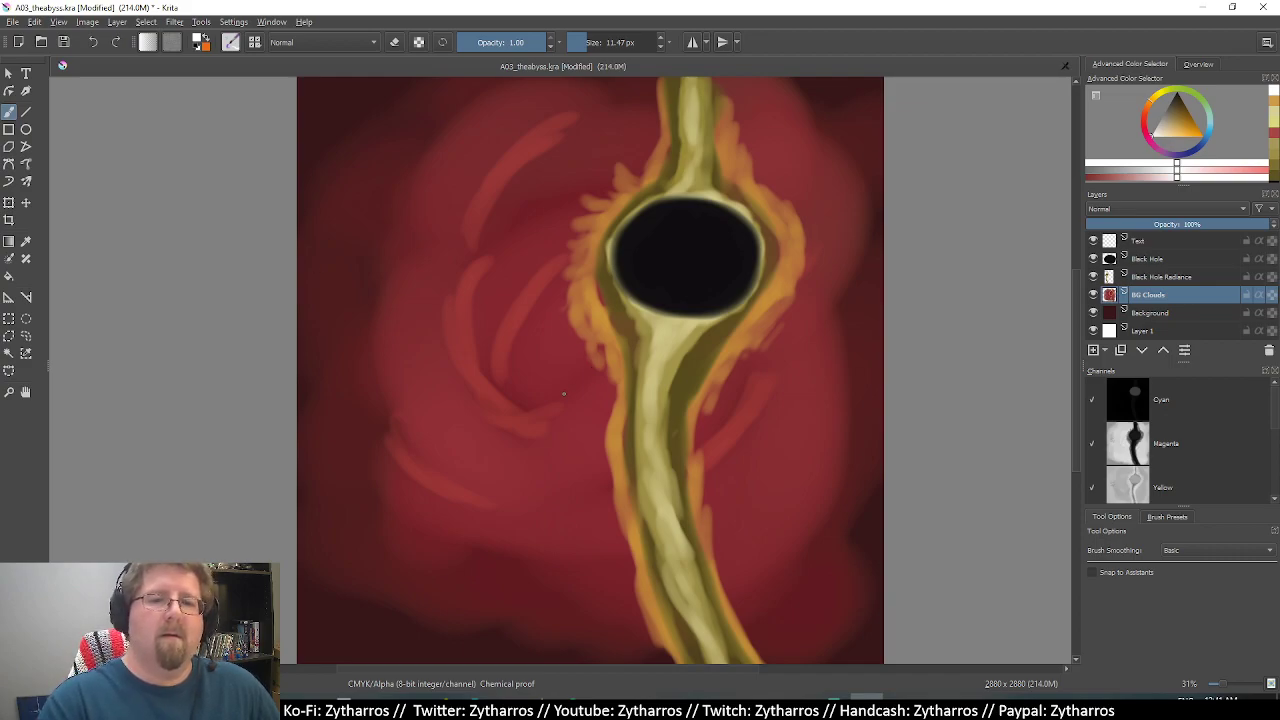
{"action": "left_click_drag", "start_coordinate": [562, 402], "coordinate": [587, 346]}
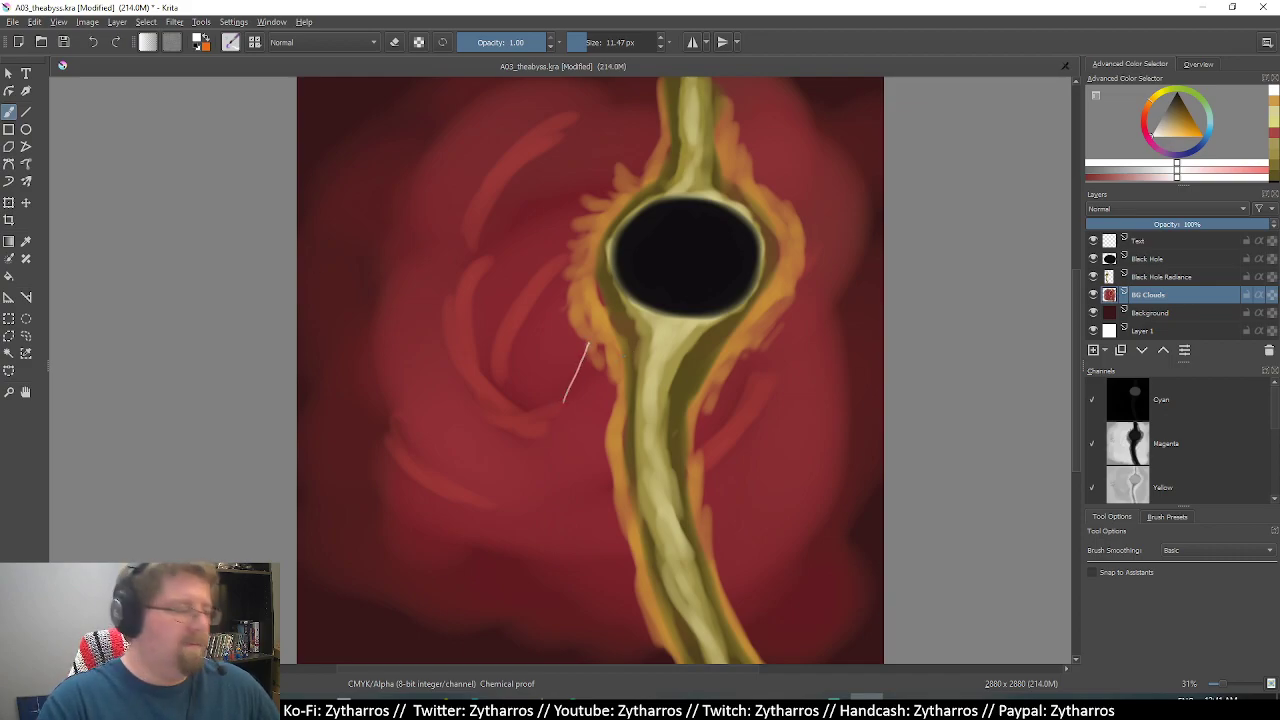
{"action": "key", "text": "ctrl+z"}
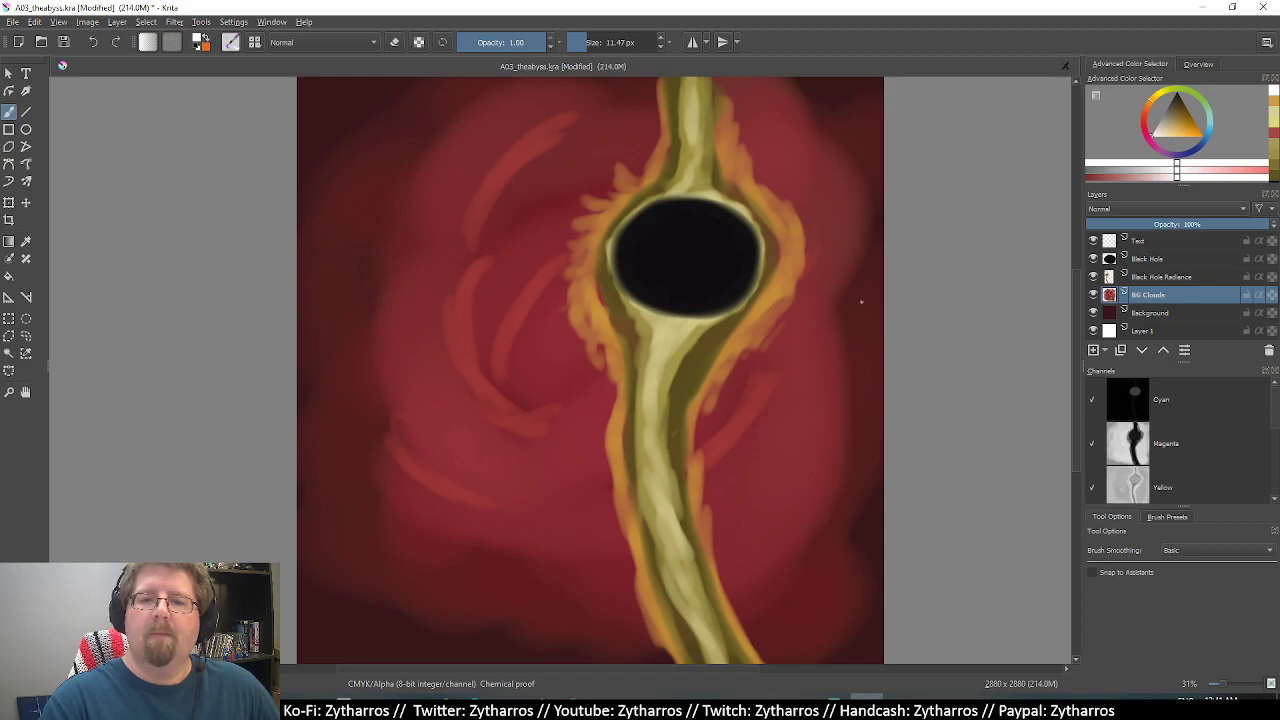
On the Text layer, sketch the white Z and the next letter's strokes below the black hole.
{"action": "left_click", "coordinate": [1150, 243]}
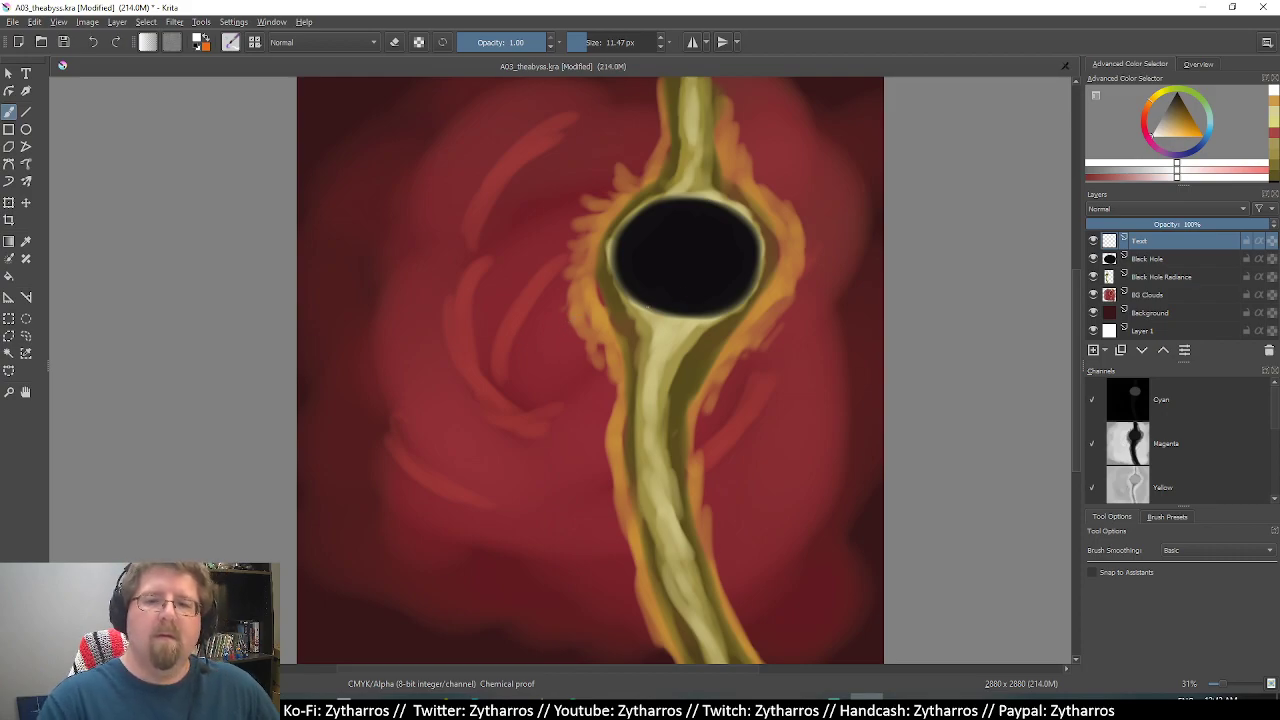
{"action": "mouse_move", "coordinate": [600, 315]}
{"action": "left_mouse_down"}
{"action": "mouse_move", "coordinate": [646, 318]}
{"action": "mouse_move", "coordinate": [595, 371]}
{"action": "mouse_move", "coordinate": [732, 377]}
{"action": "left_mouse_up"}
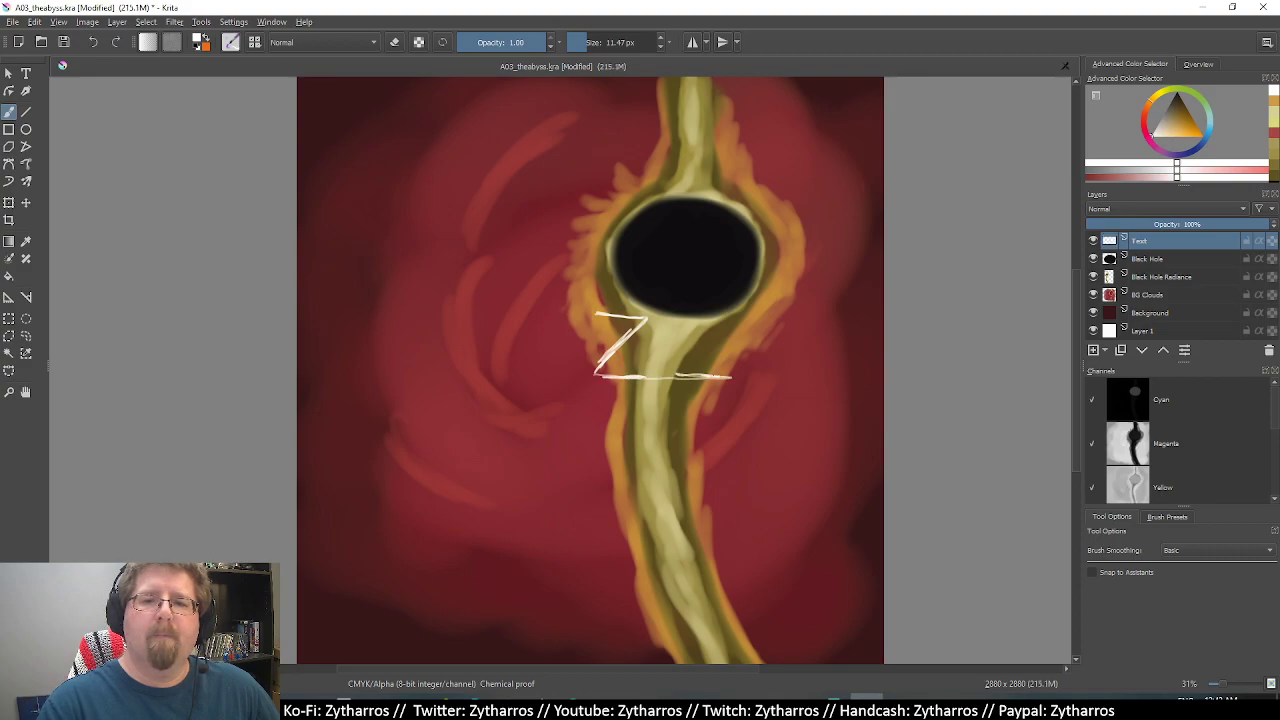
{"action": "left_click_drag", "start_coordinate": [693, 333], "coordinate": [731, 377]}
{"action": "left_click_drag", "start_coordinate": [700, 333], "coordinate": [752, 332]}
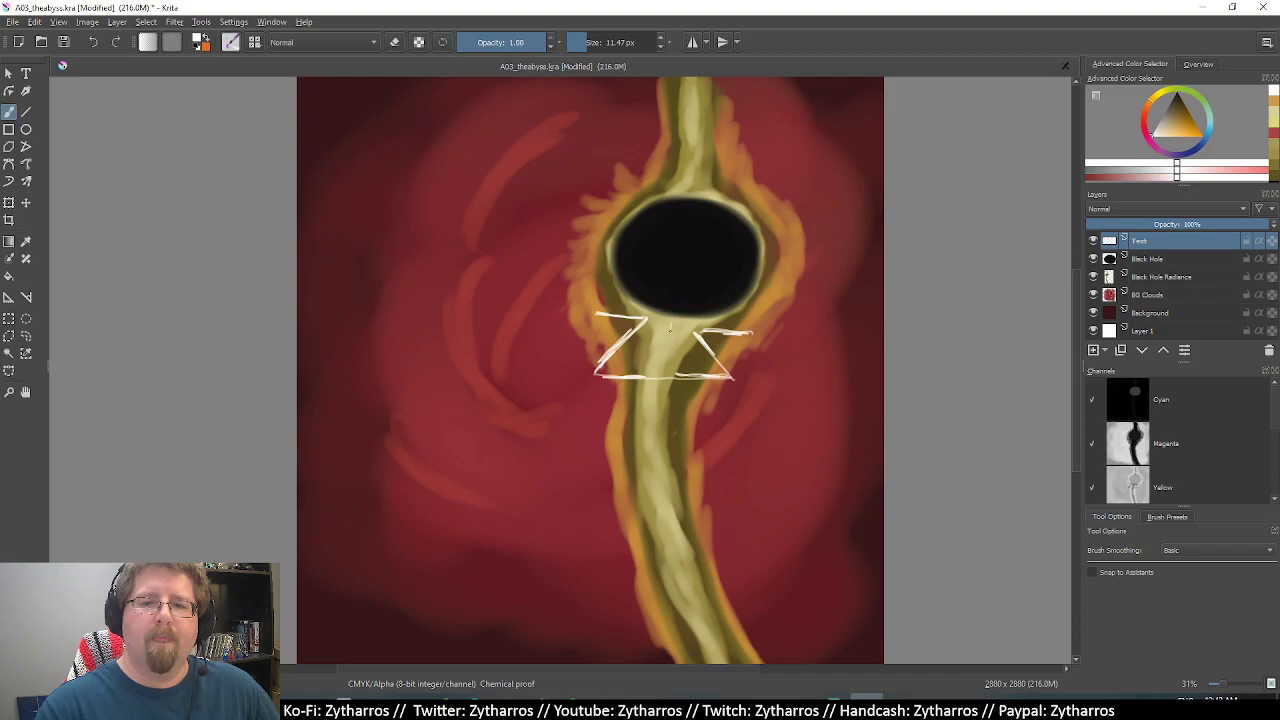
Draw a thick white I vertically down the stream.
{"action": "left_click_drag", "start_coordinate": [663, 322], "coordinate": [663, 472]}
{"action": "key", "text": "ctrl+z"}
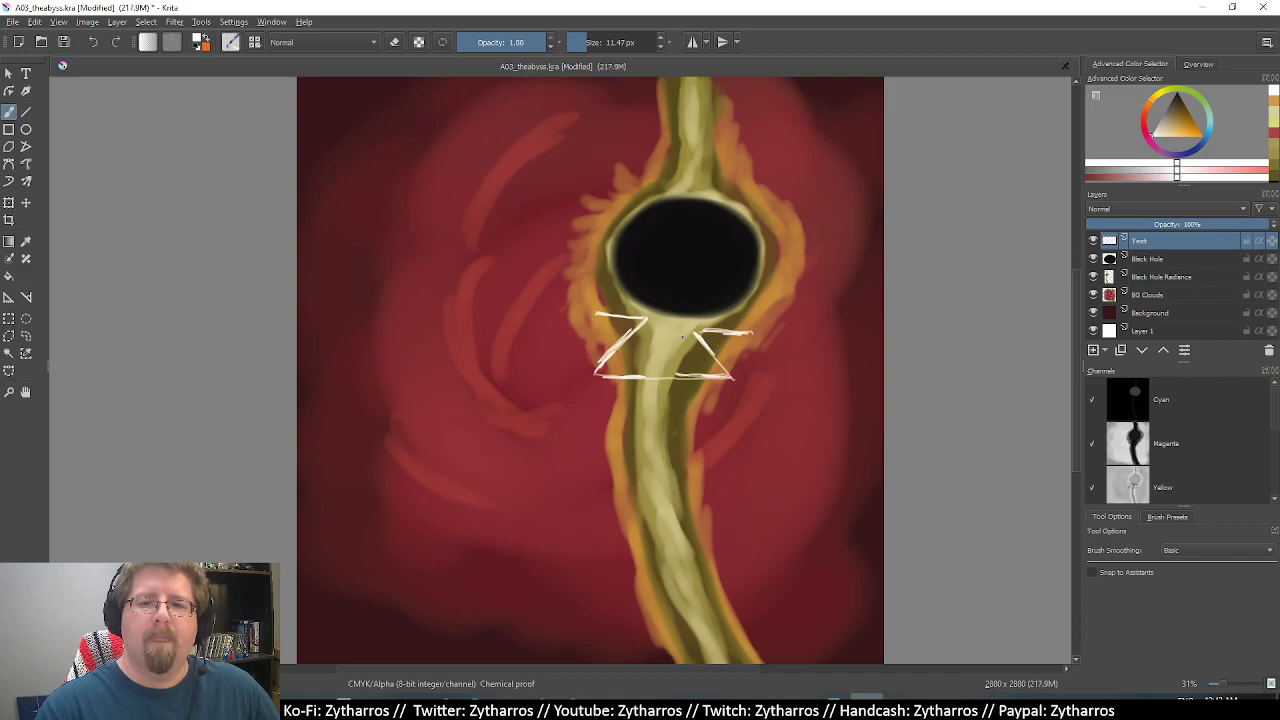
{"action": "left_click_drag", "start_coordinate": [668, 320], "coordinate": [667, 468]}
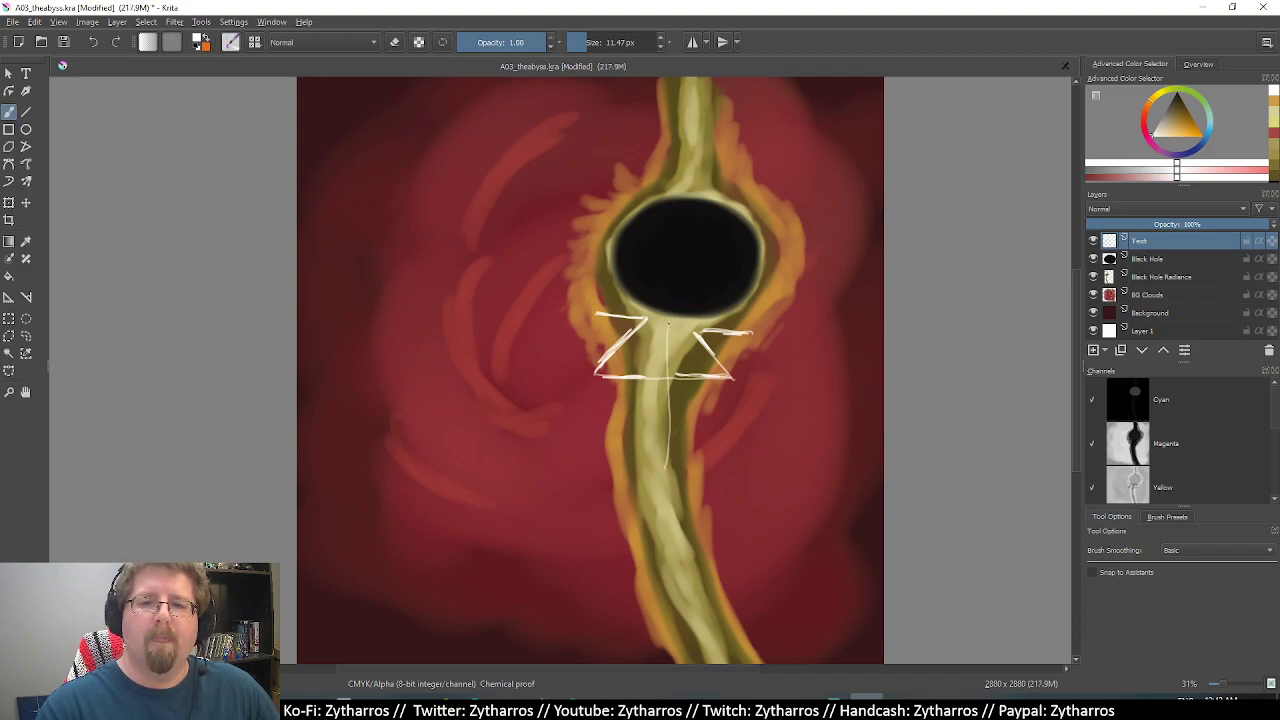
{"action": "left_click_drag", "start_coordinate": [664, 342], "coordinate": [671, 476]}
{"action": "left_click_drag", "start_coordinate": [665, 328], "coordinate": [665, 470]}
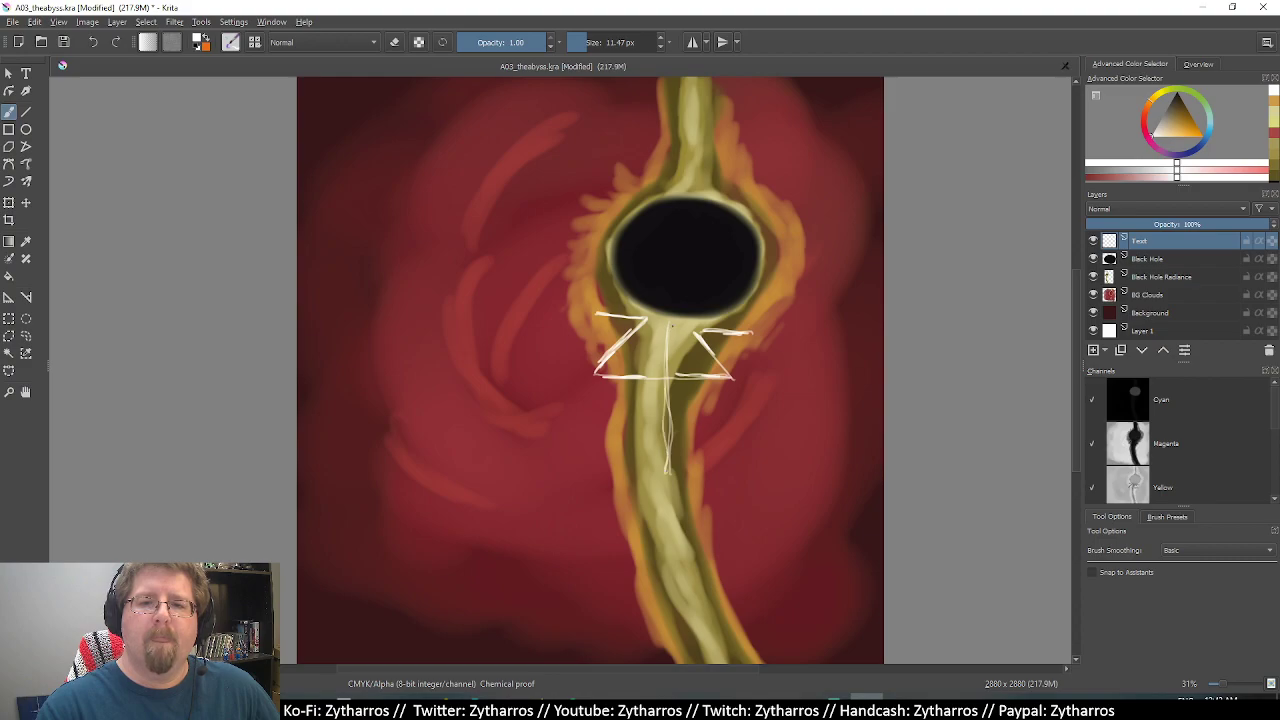
{"action": "left_click_drag", "start_coordinate": [671, 326], "coordinate": [669, 472]}
{"action": "left_click_drag", "start_coordinate": [667, 340], "coordinate": [668, 472]}
{"action": "left_click_drag", "start_coordinate": [668, 330], "coordinate": [668, 470]}
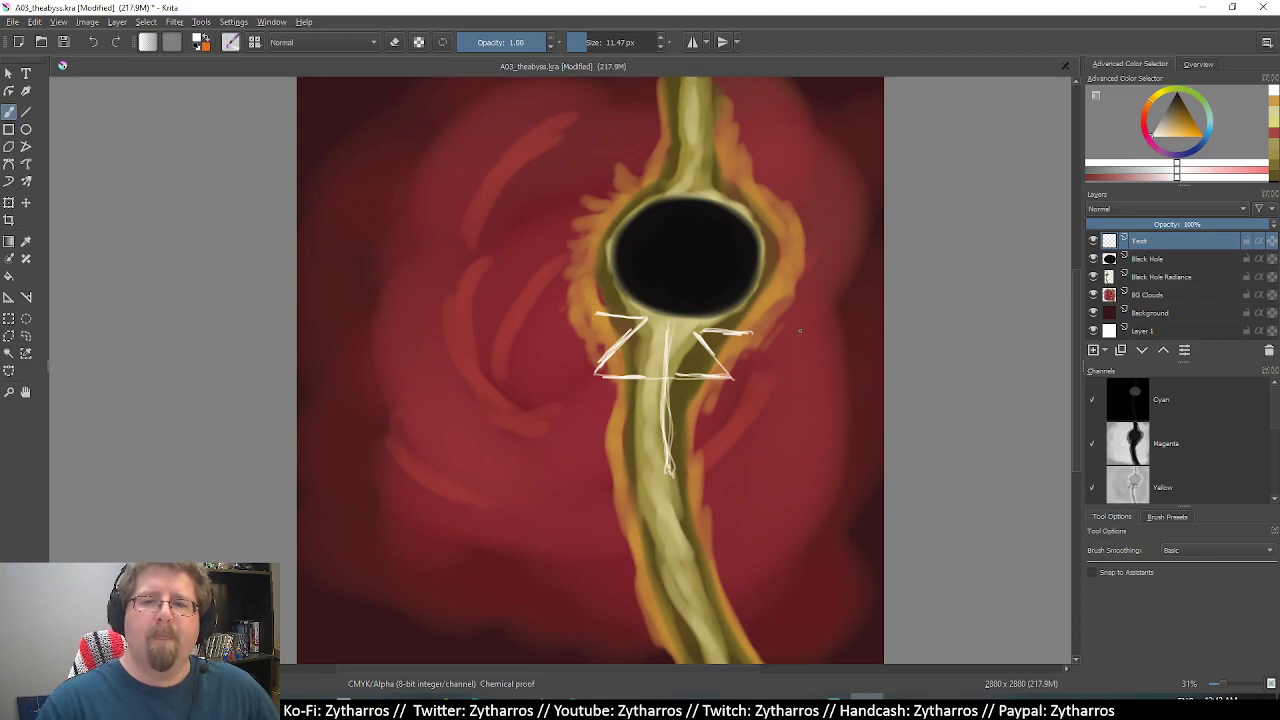
Add the last S's top bar and brighten the middle letter and Z diagonal.
{"action": "mouse_move", "coordinate": [803, 328]}
{"action": "left_mouse_down"}
{"action": "mouse_move", "coordinate": [768, 331]}
{"action": "mouse_move", "coordinate": [800, 382]}
{"action": "mouse_move", "coordinate": [750, 379]}
{"action": "mouse_move", "coordinate": [778, 352]}
{"action": "mouse_move", "coordinate": [768, 334]}
{"action": "mouse_move", "coordinate": [815, 331]}
{"action": "left_mouse_up"}
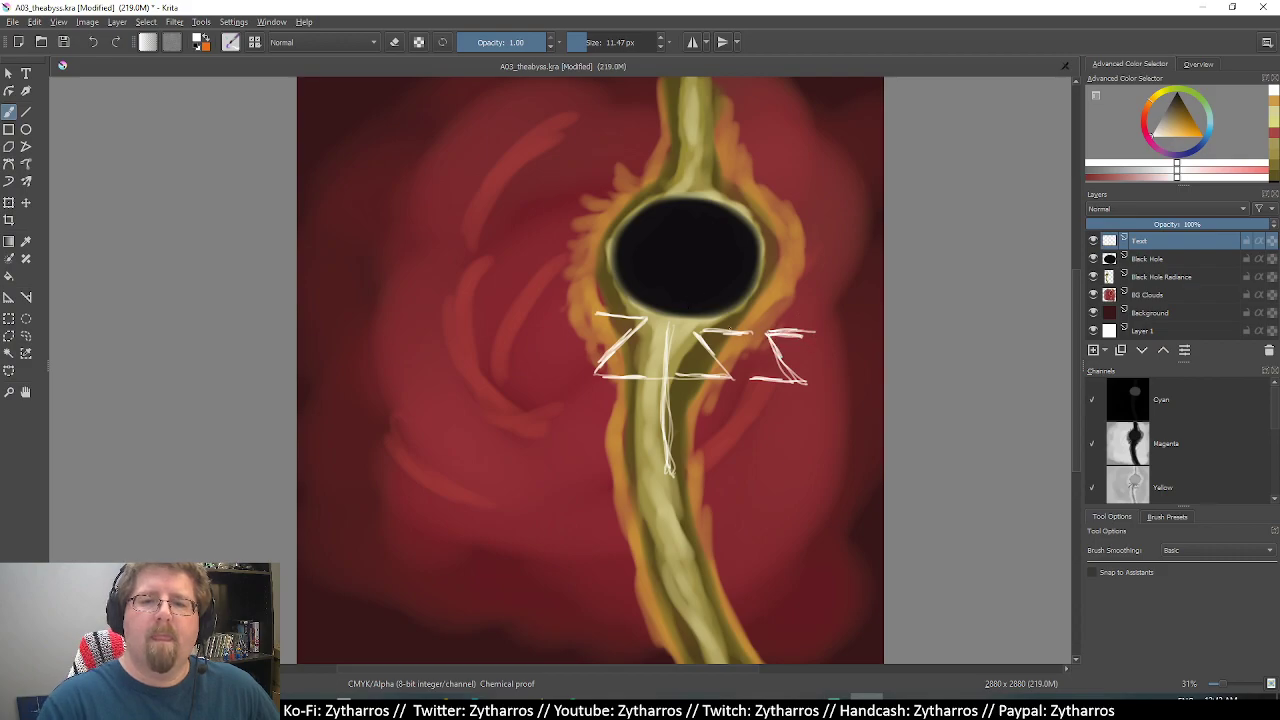
{"action": "mouse_move", "coordinate": [738, 326]}
{"action": "left_mouse_down"}
{"action": "mouse_move", "coordinate": [704, 328]}
{"action": "mouse_move", "coordinate": [732, 380]}
{"action": "mouse_move", "coordinate": [598, 369]}
{"action": "left_mouse_up"}
{"action": "mouse_move", "coordinate": [644, 334]}
{"action": "left_mouse_down"}
{"action": "mouse_move", "coordinate": [616, 356]}
{"action": "mouse_move", "coordinate": [644, 316]}
{"action": "mouse_move", "coordinate": [668, 456]}
{"action": "left_mouse_up"}
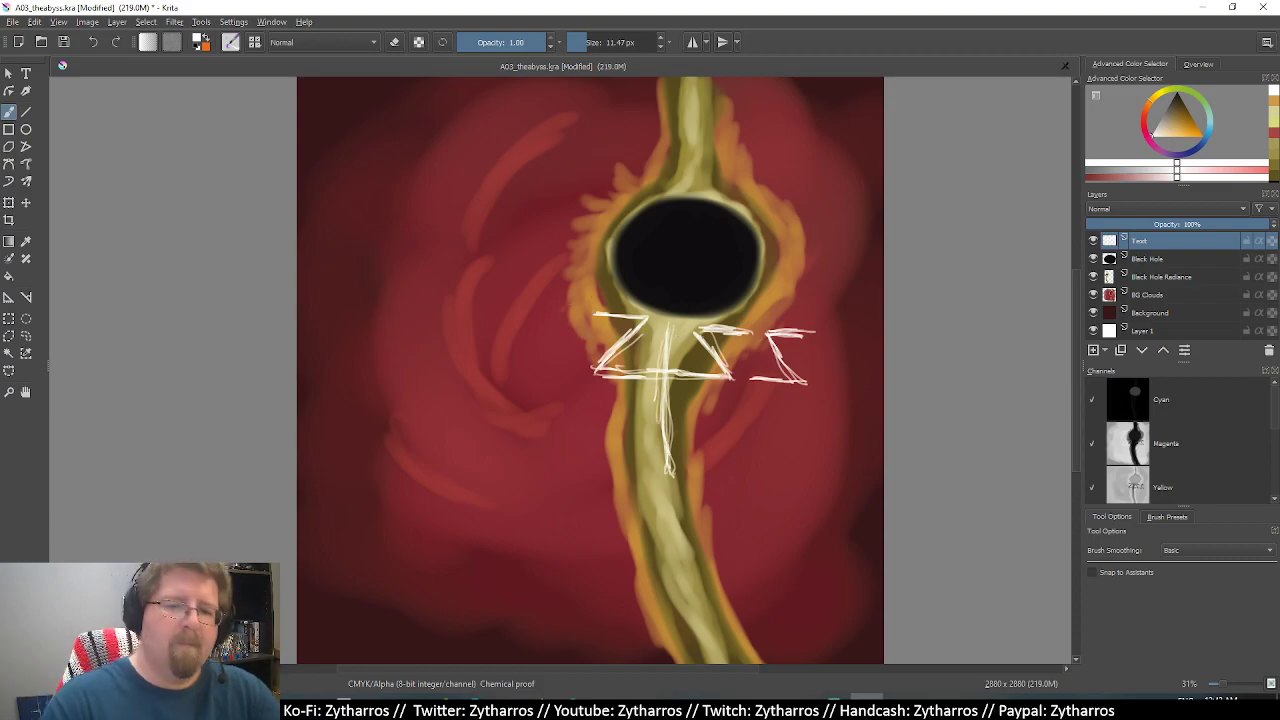
Sketch a white B and an A left of the Z.
{"action": "left_click_drag", "start_coordinate": [547, 314], "coordinate": [540, 378]}
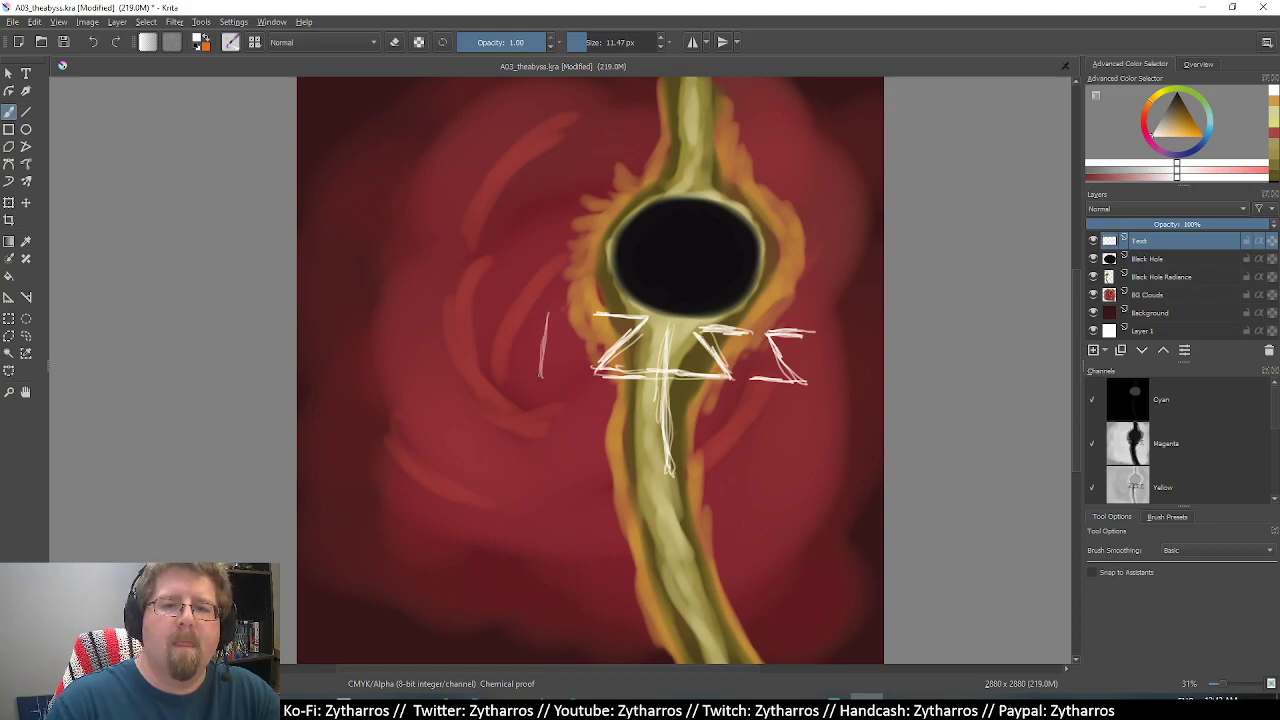
{"action": "mouse_move", "coordinate": [548, 313]}
{"action": "left_mouse_down"}
{"action": "mouse_move", "coordinate": [580, 314]}
{"action": "mouse_move", "coordinate": [550, 334]}
{"action": "mouse_move", "coordinate": [584, 350]}
{"action": "mouse_move", "coordinate": [542, 371]}
{"action": "mouse_move", "coordinate": [586, 334]}
{"action": "mouse_move", "coordinate": [541, 378]}
{"action": "mouse_move", "coordinate": [508, 318]}
{"action": "left_mouse_up"}
{"action": "mouse_move", "coordinate": [484, 384]}
{"action": "left_mouse_down"}
{"action": "mouse_move", "coordinate": [516, 308]}
{"action": "mouse_move", "coordinate": [522, 370]}
{"action": "left_mouse_up"}
{"action": "mouse_move", "coordinate": [514, 314]}
{"action": "left_mouse_down"}
{"action": "mouse_move", "coordinate": [526, 380]}
{"action": "mouse_move", "coordinate": [522, 355]}
{"action": "left_mouse_up"}
{"action": "left_click_drag", "start_coordinate": [500, 354], "coordinate": [524, 352]}
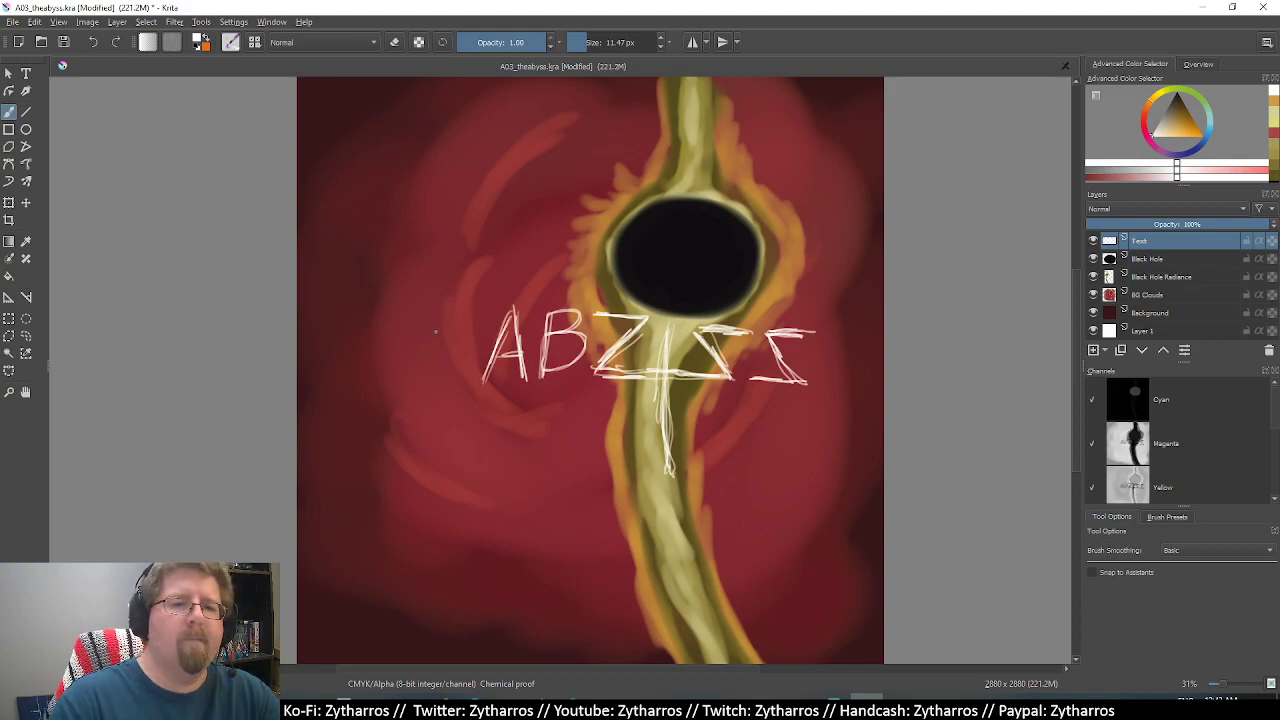
Sketch THE left of the A, undoing the first attempt and restarting the letters.
{"action": "mouse_move", "coordinate": [418, 322]}
{"action": "left_mouse_down"}
{"action": "mouse_move", "coordinate": [444, 320]}
{"action": "mouse_move", "coordinate": [448, 380]}
{"action": "left_mouse_up"}
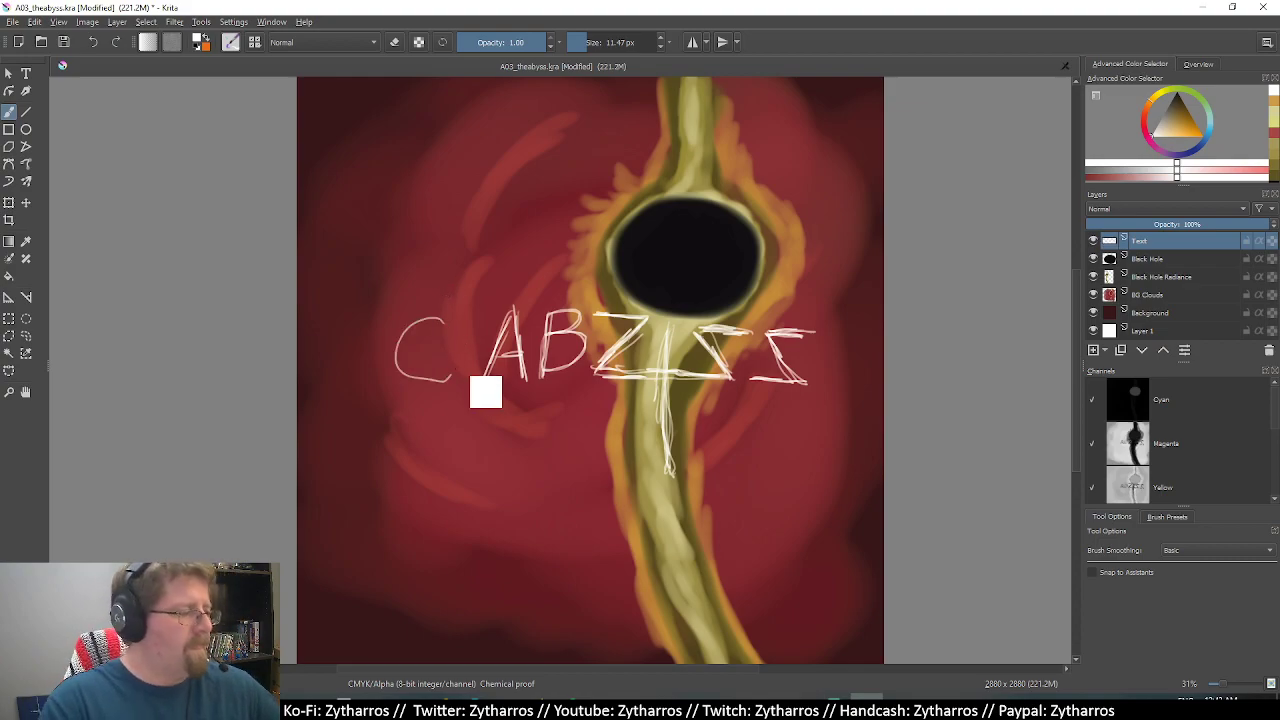
{"action": "key", "text": "ctrl+z"}
{"action": "mouse_move", "coordinate": [417, 326]}
{"action": "left_mouse_down"}
{"action": "mouse_move", "coordinate": [414, 376]}
{"action": "mouse_move", "coordinate": [416, 308]}
{"action": "mouse_move", "coordinate": [459, 314]}
{"action": "mouse_move", "coordinate": [446, 375]}
{"action": "mouse_move", "coordinate": [460, 374]}
{"action": "left_mouse_up"}
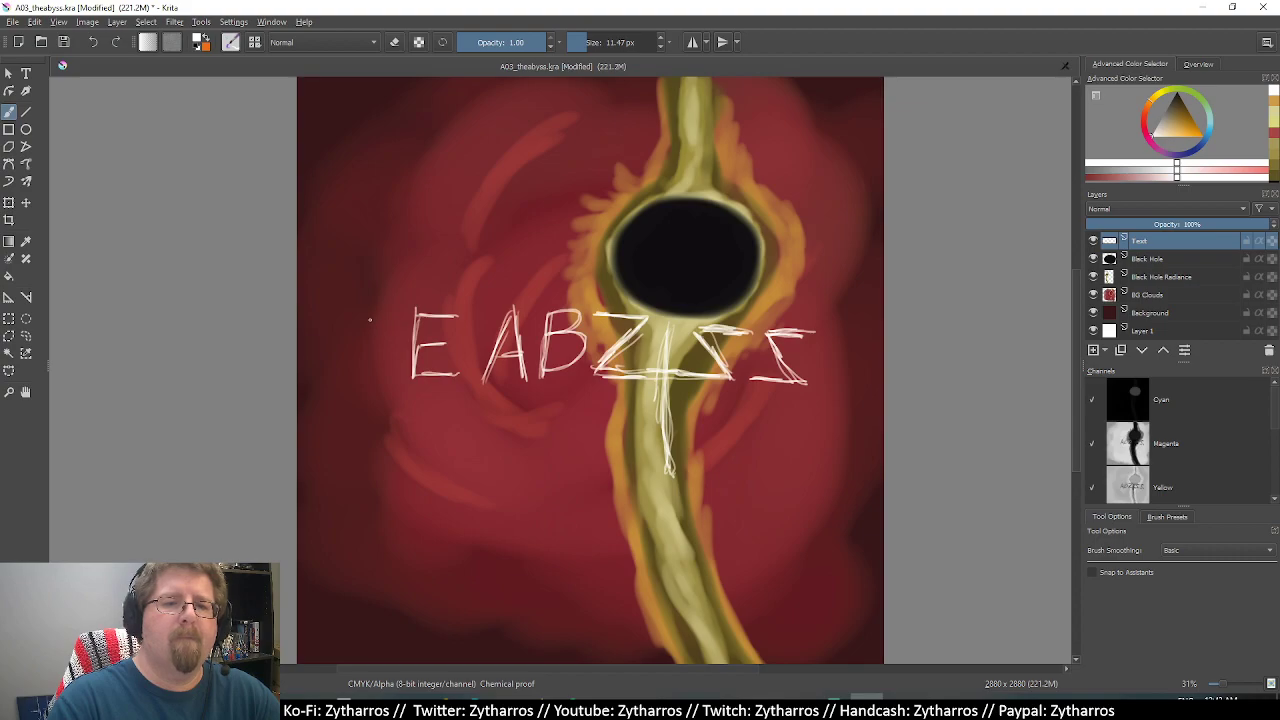
{"action": "mouse_move", "coordinate": [370, 320]}
{"action": "left_mouse_down"}
{"action": "mouse_move", "coordinate": [360, 390]}
{"action": "mouse_move", "coordinate": [384, 382]}
{"action": "mouse_move", "coordinate": [386, 348]}
{"action": "mouse_move", "coordinate": [334, 386]}
{"action": "left_mouse_up"}
{"action": "mouse_move", "coordinate": [338, 332]}
{"action": "left_mouse_down"}
{"action": "mouse_move", "coordinate": [328, 394]}
{"action": "mouse_move", "coordinate": [364, 318]}
{"action": "left_mouse_up"}
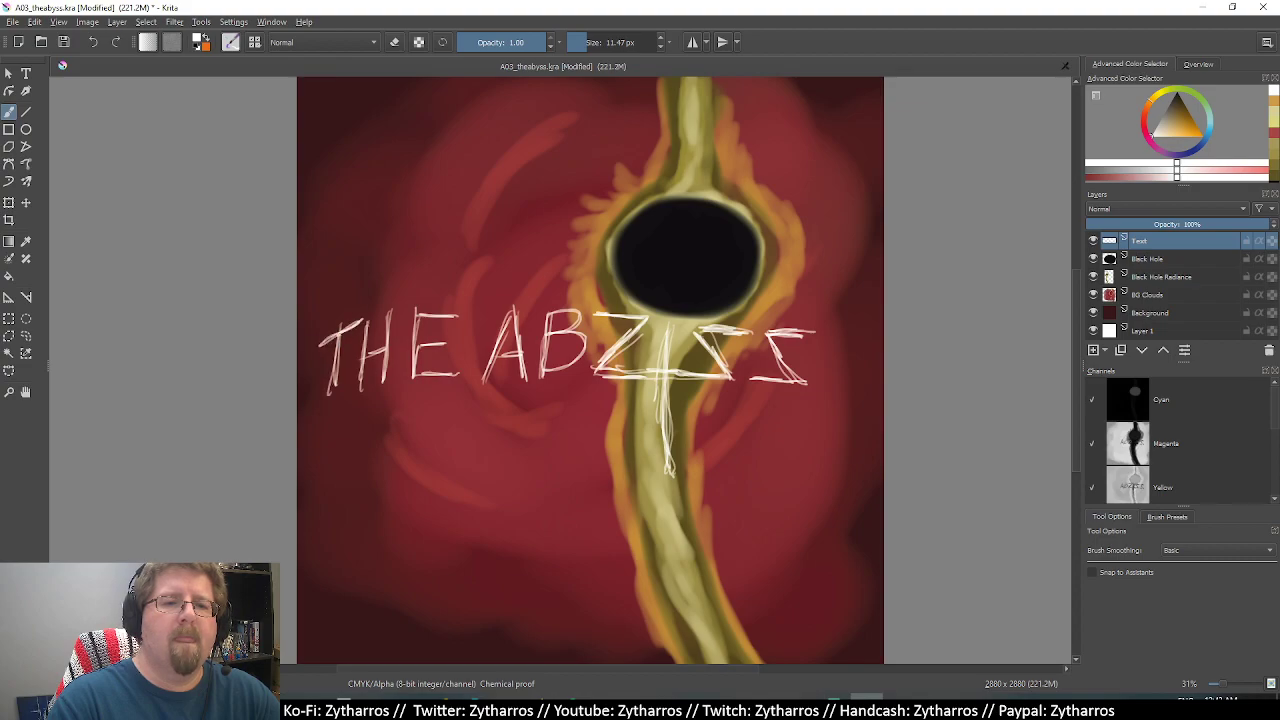
{"action": "key", "text": "ctrl+z"}
{"action": "key", "text": "ctrl+z"}
{"action": "key", "text": "ctrl+z"}
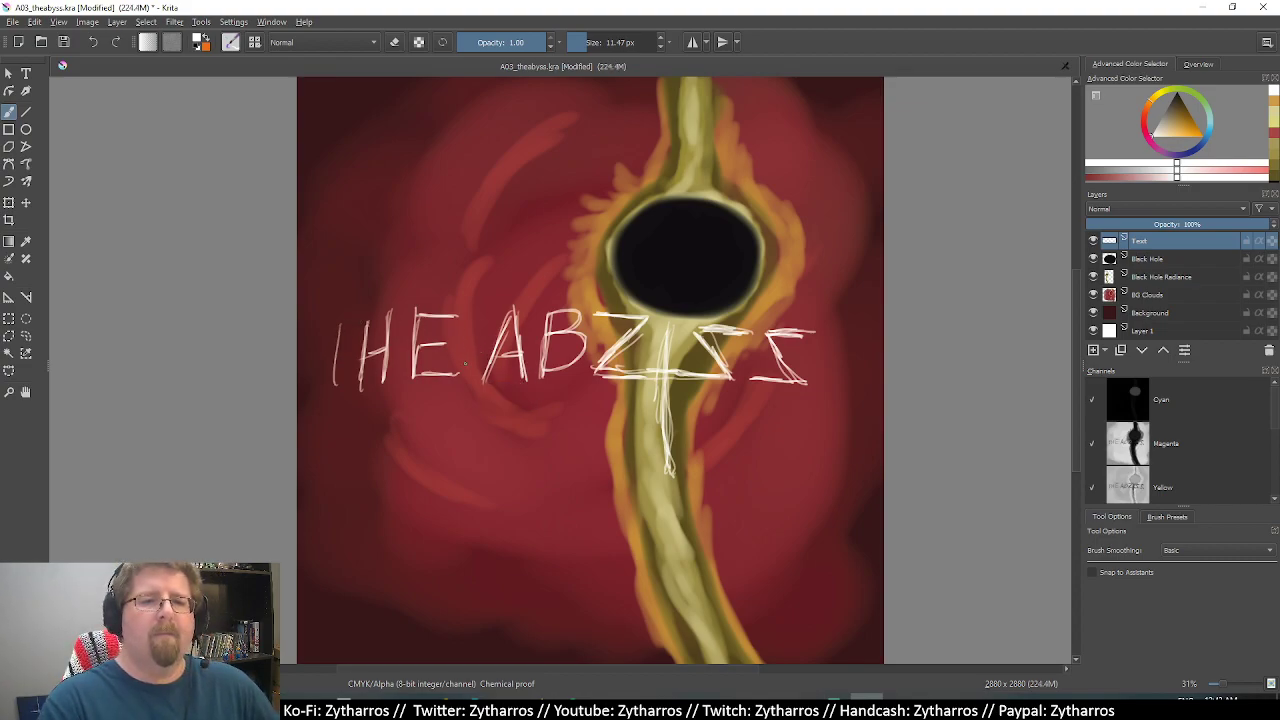
{"action": "key", "text": "ctrl+z"}
{"action": "key", "text": "ctrl+z"}
{"action": "key", "text": "ctrl+z"}
{"action": "key", "text": "ctrl+z"}
{"action": "key", "text": "ctrl+z"}
{"action": "key", "text": "ctrl+z"}
{"action": "key", "text": "ctrl+z"}
{"action": "key", "text": "ctrl+z"}
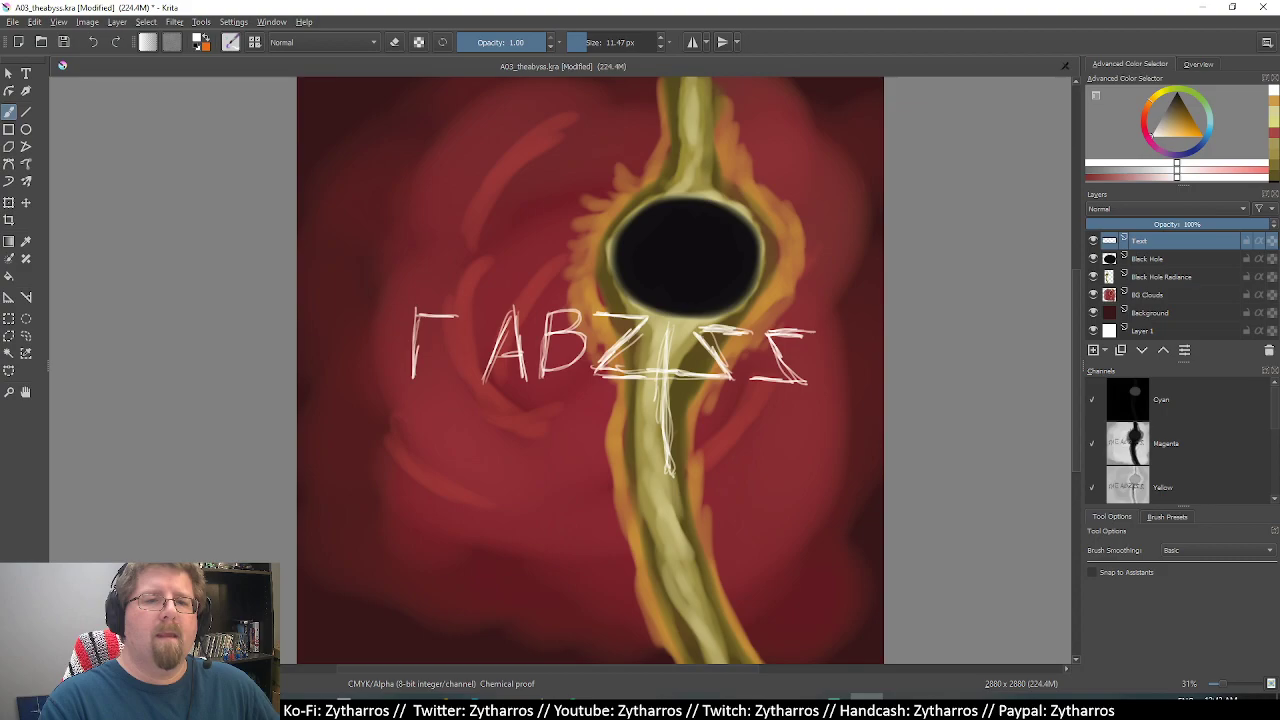
{"action": "key", "text": "ctrl+z"}
{"action": "key", "text": "ctrl+z"}
{"action": "key", "text": "ctrl+z"}
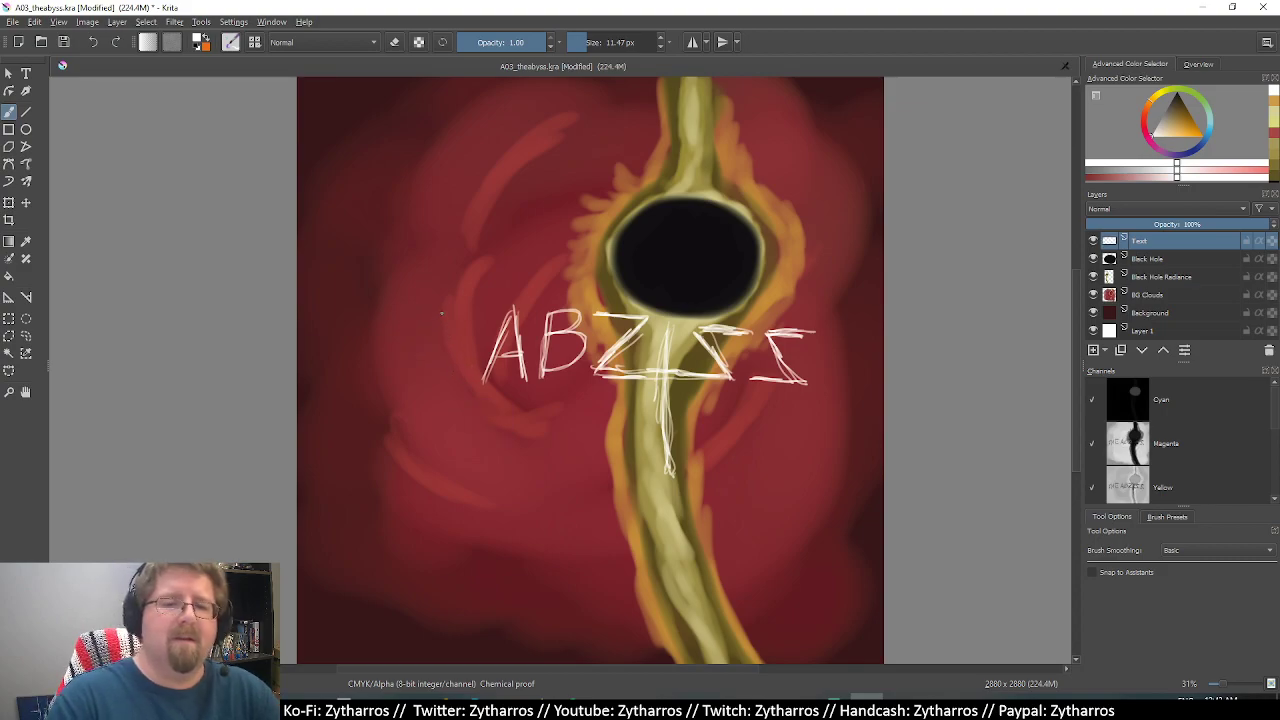
{"action": "mouse_move", "coordinate": [438, 315]}
{"action": "left_mouse_down"}
{"action": "mouse_move", "coordinate": [434, 340]}
{"action": "mouse_move", "coordinate": [464, 311]}
{"action": "left_mouse_up"}
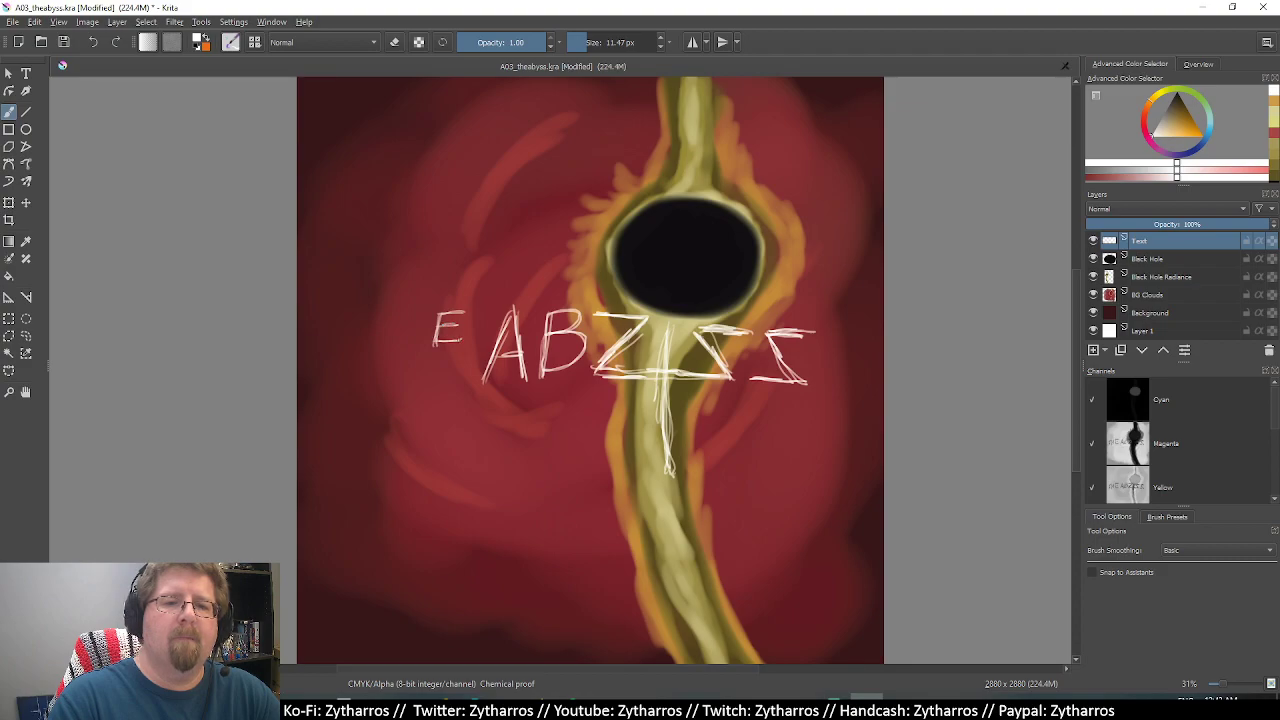
{"action": "mouse_move", "coordinate": [423, 312]}
{"action": "left_mouse_down"}
{"action": "mouse_move", "coordinate": [418, 344]}
{"action": "mouse_move", "coordinate": [361, 349]}
{"action": "mouse_move", "coordinate": [392, 316]}
{"action": "left_mouse_up"}
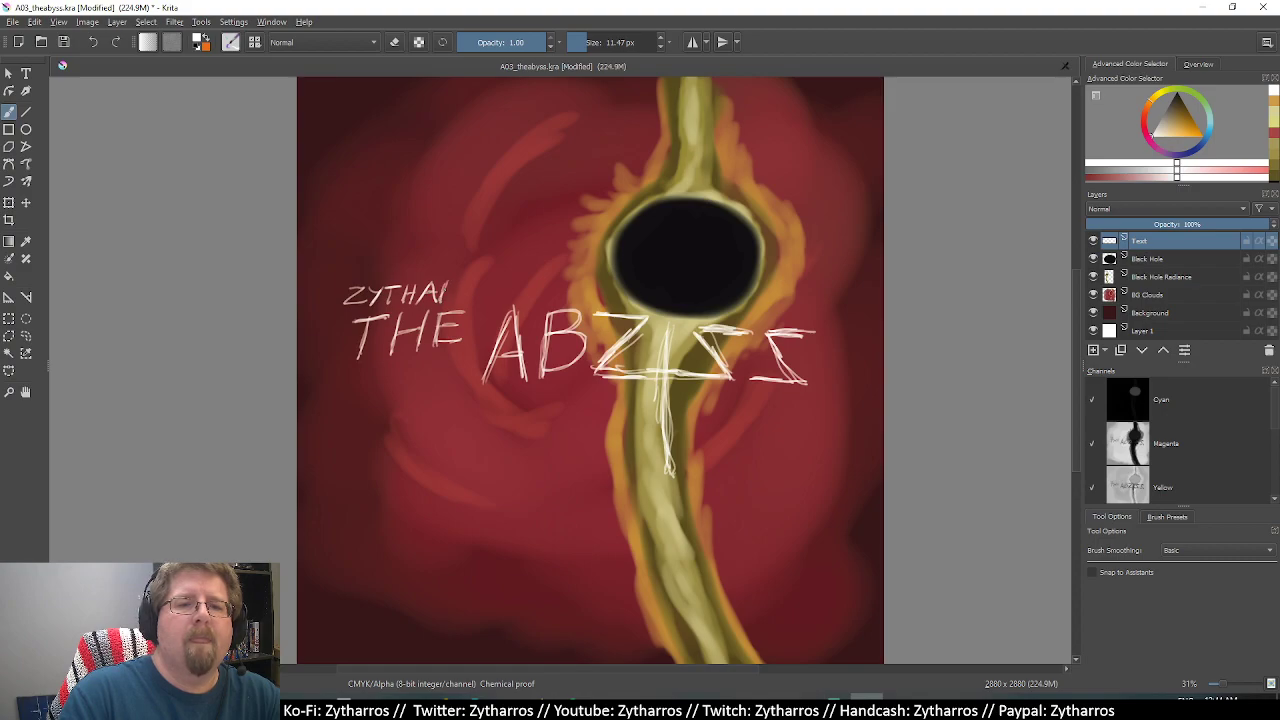
Sketch the remaining letters of ZYTHARROS, then undo back to ZYTHA after a failed R redraw.
{"action": "left_click_drag", "start_coordinate": [463, 283], "coordinate": [462, 289]}
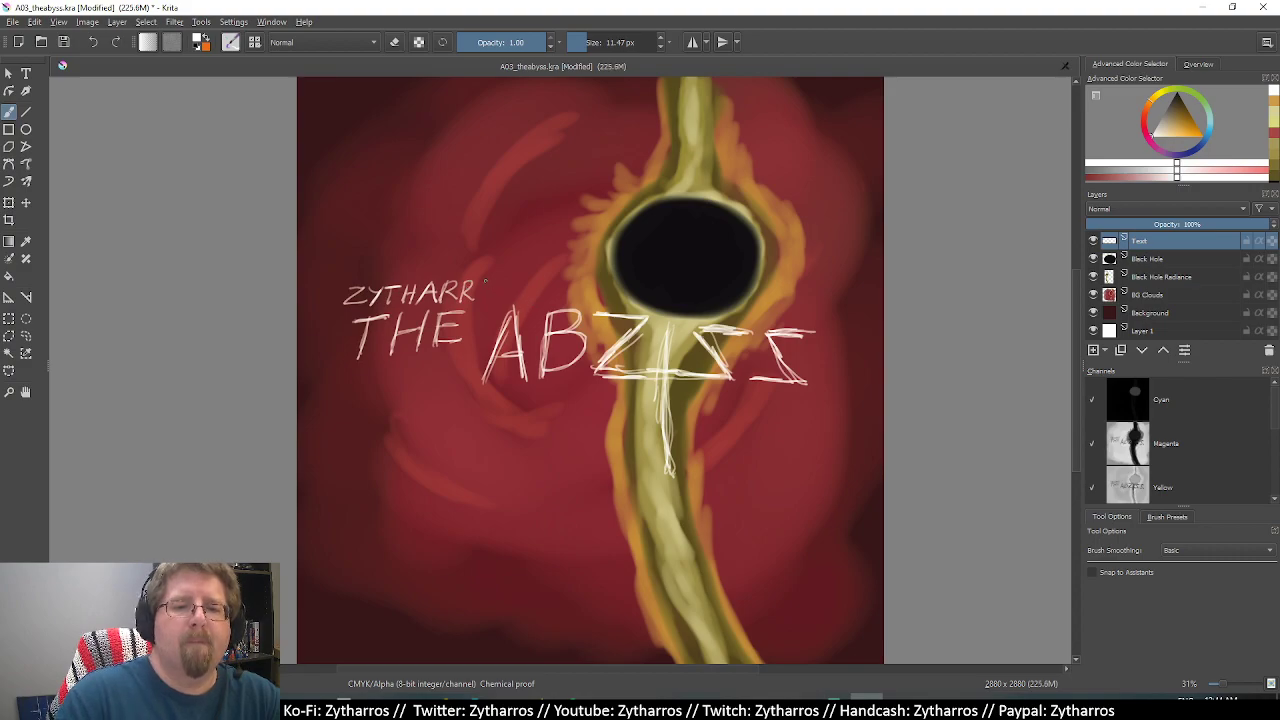
{"action": "left_click_drag", "start_coordinate": [479, 285], "coordinate": [496, 295]}
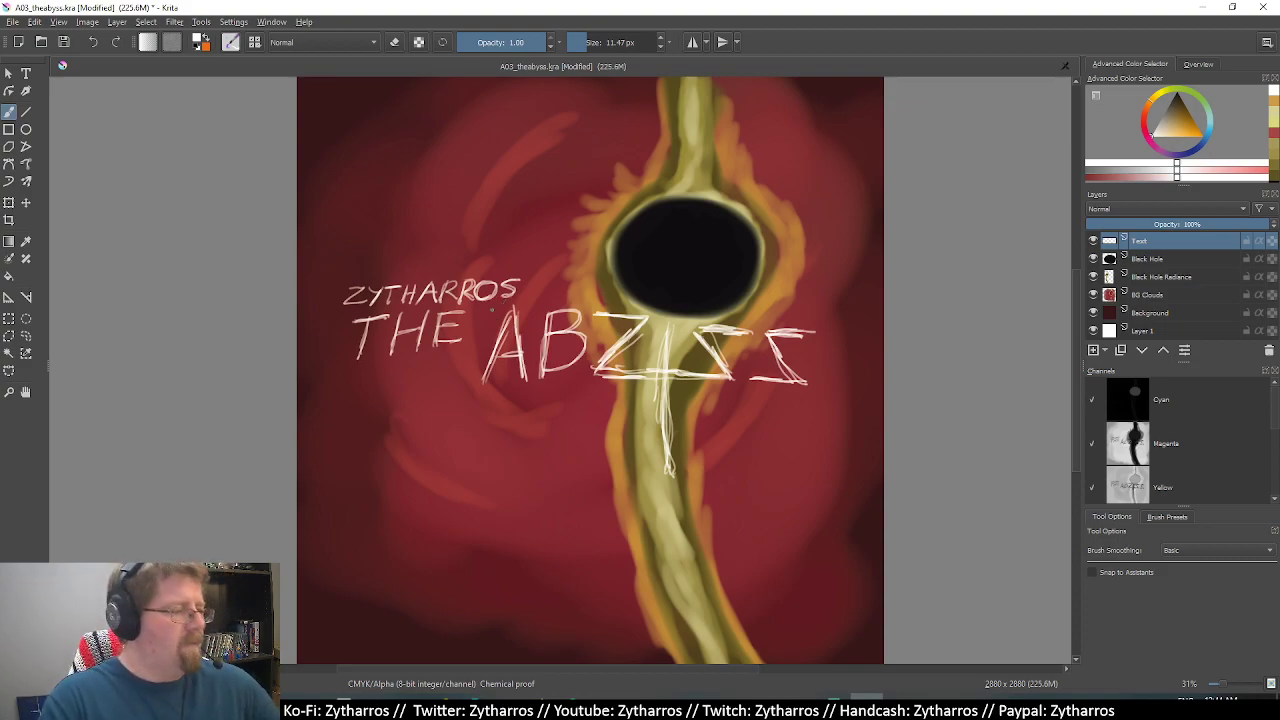
{"action": "key", "text": "ctrl+z"}
{"action": "key", "text": "ctrl+z"}
{"action": "key", "text": "ctrl+z"}
{"action": "key", "text": "ctrl+z"}
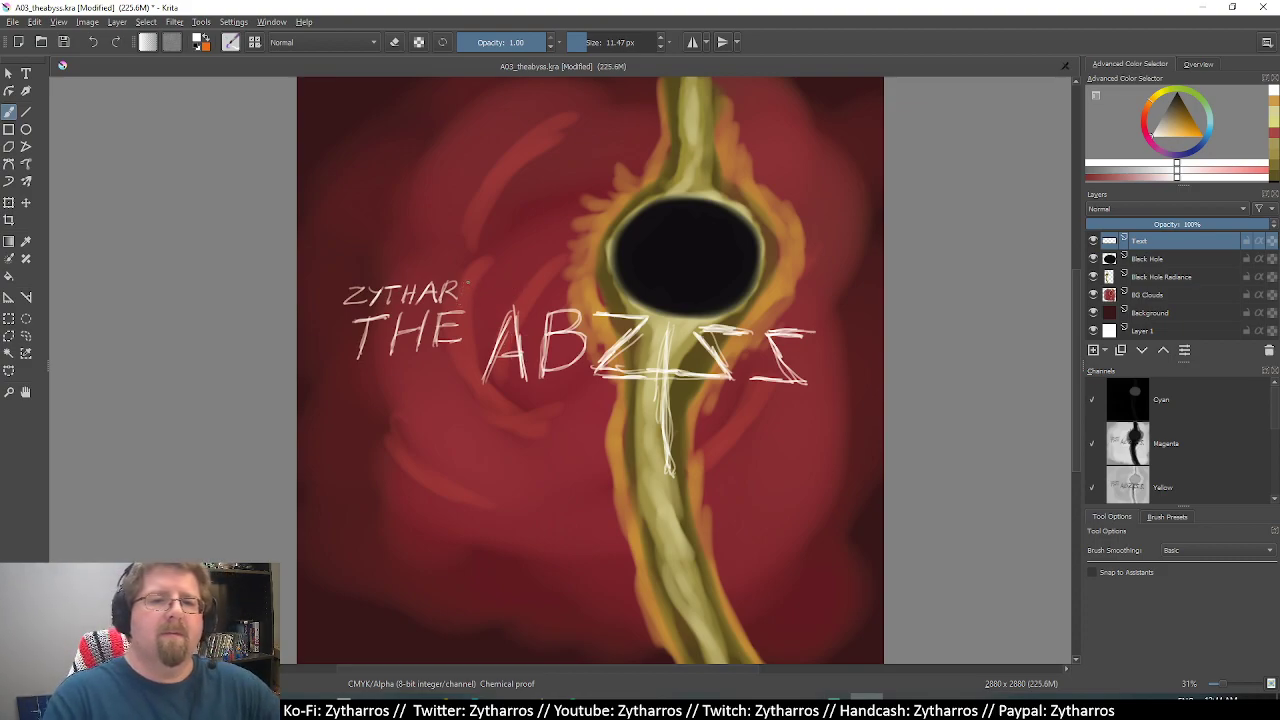
{"action": "mouse_move", "coordinate": [464, 283]}
{"action": "left_mouse_down"}
{"action": "mouse_move", "coordinate": [464, 301]}
{"action": "mouse_move", "coordinate": [471, 287]}
{"action": "left_mouse_up"}
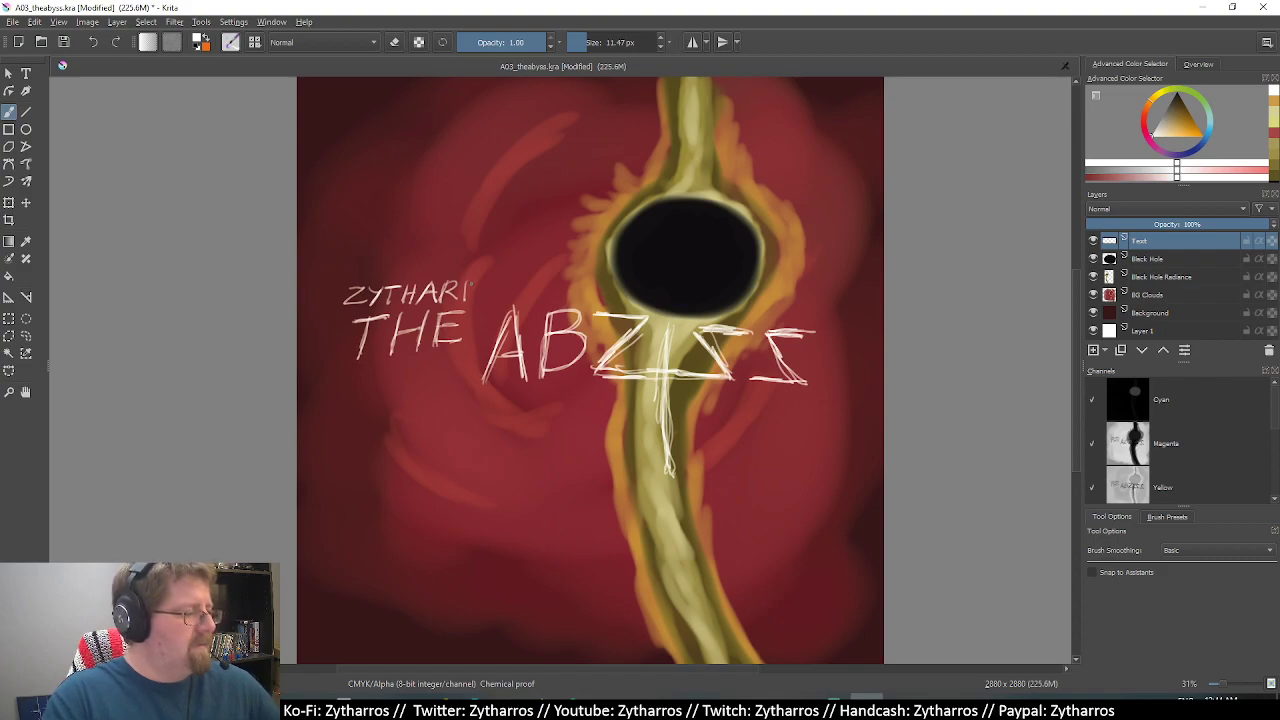
{"action": "key", "text": "ctrl+z"}
{"action": "key", "text": "ctrl+z"}
{"action": "key", "text": "ctrl+z"}
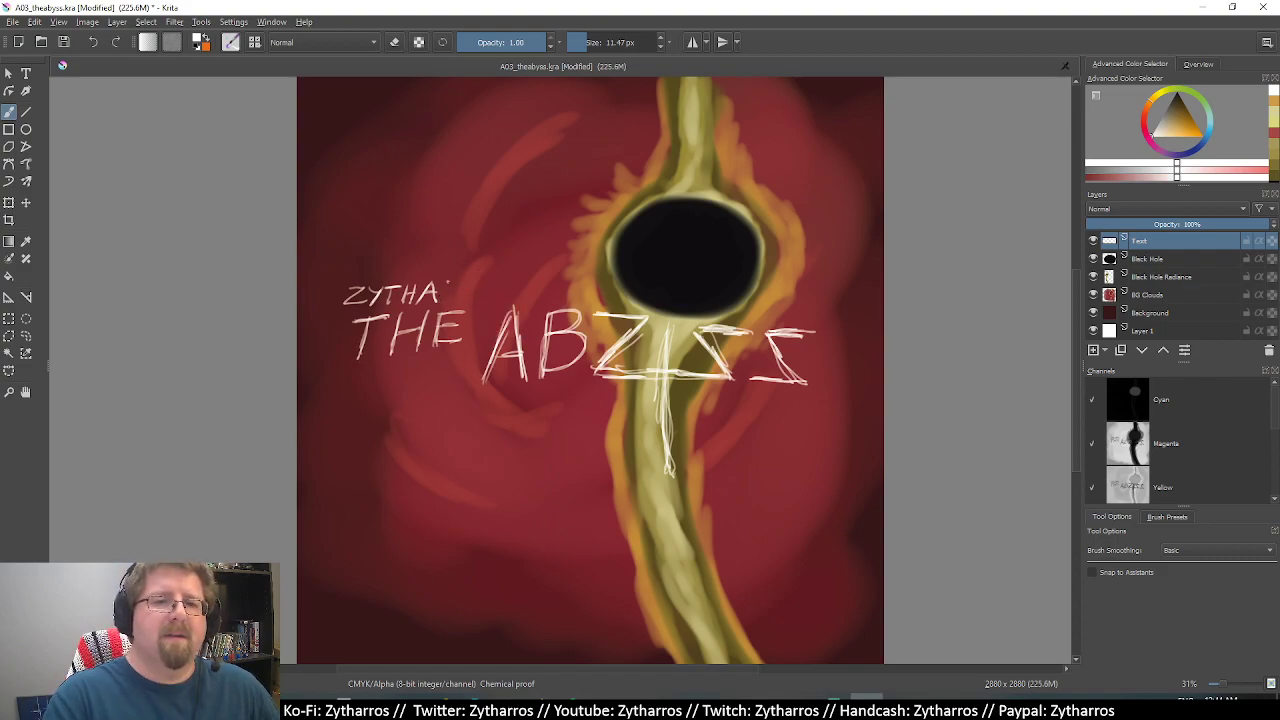
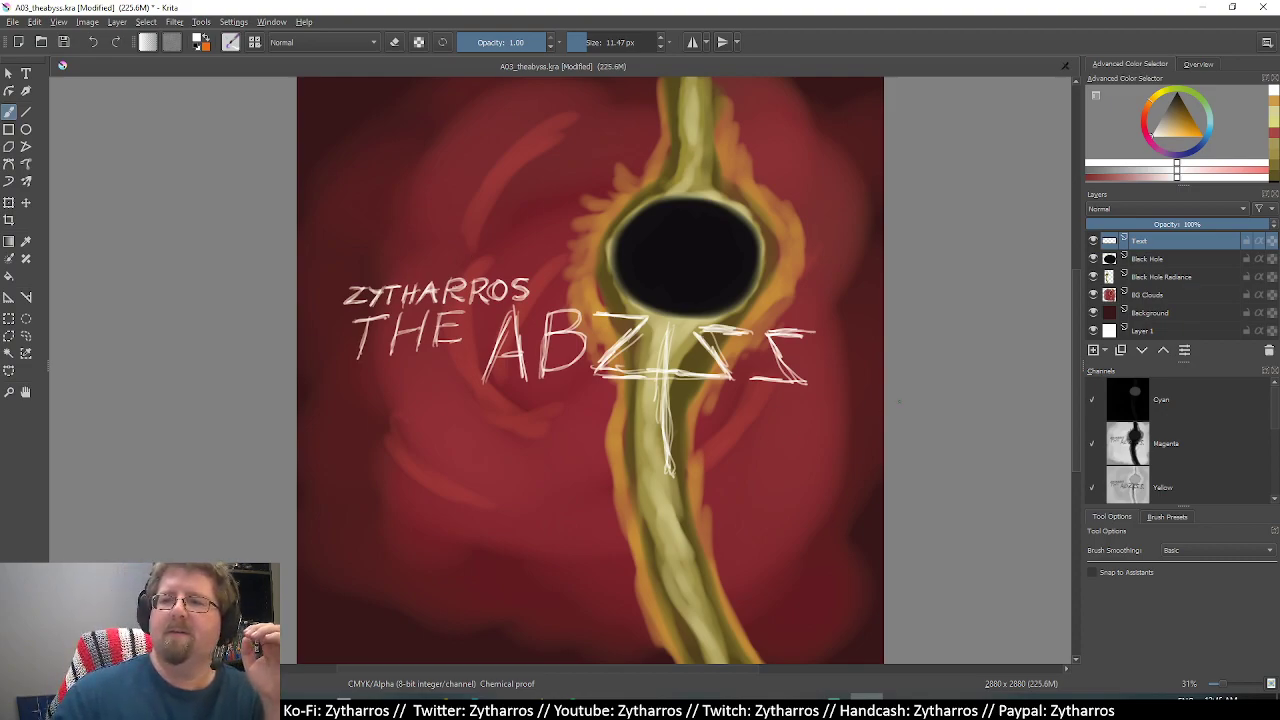
Hide the Text, Black Hole and Black Hole Radiance layers.
{"action": "left_click", "coordinate": [1093, 241]}
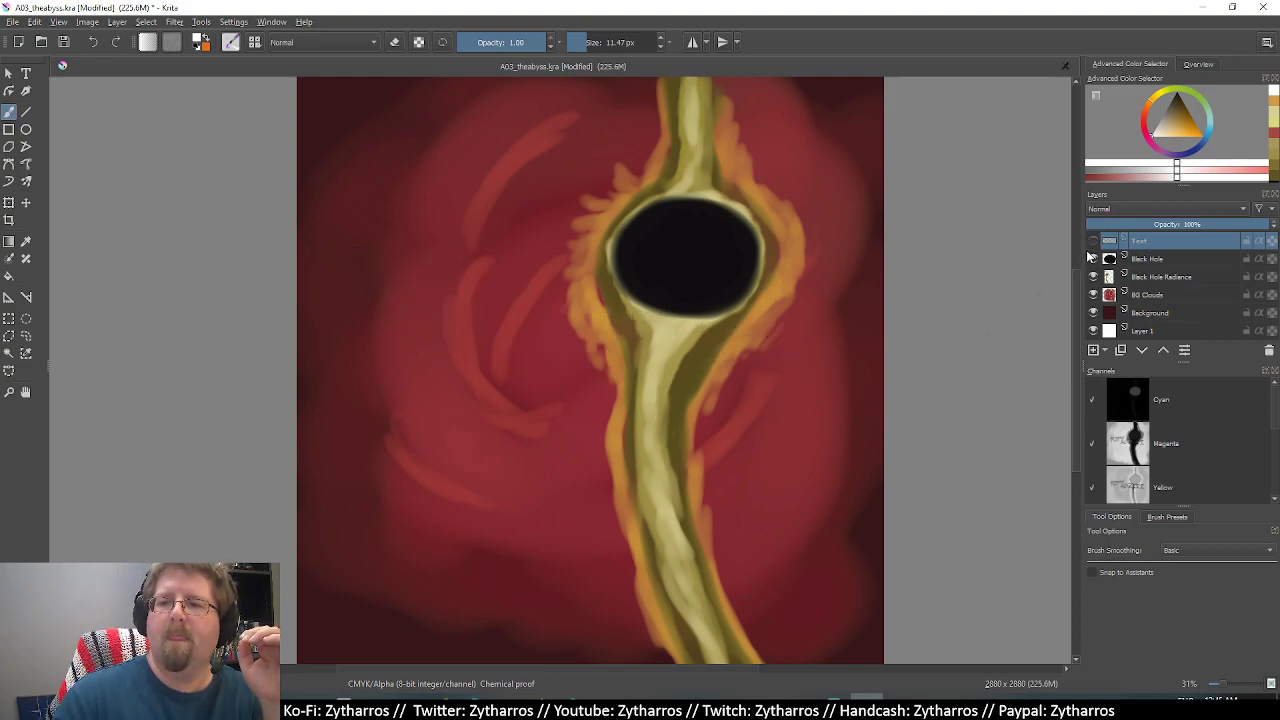
{"action": "left_click", "coordinate": [1093, 258]}
{"action": "left_click", "coordinate": [1093, 277]}
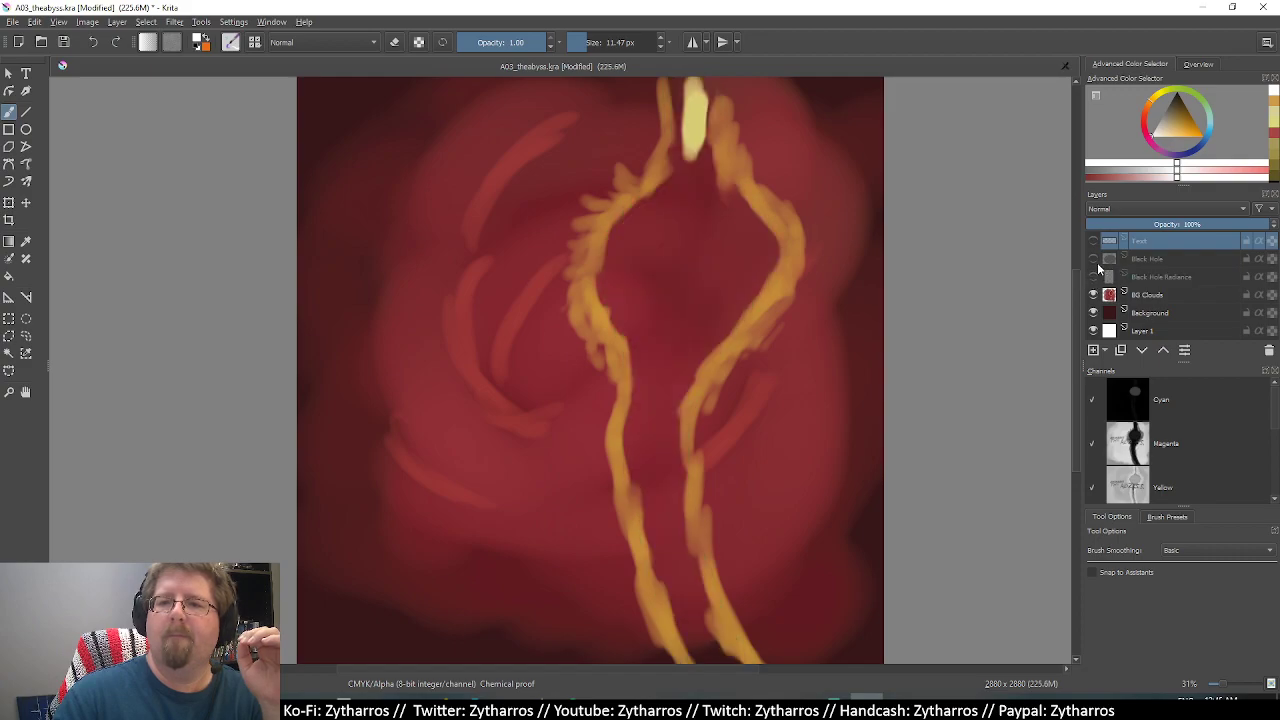
{"action": "left_click", "coordinate": [1093, 277]}
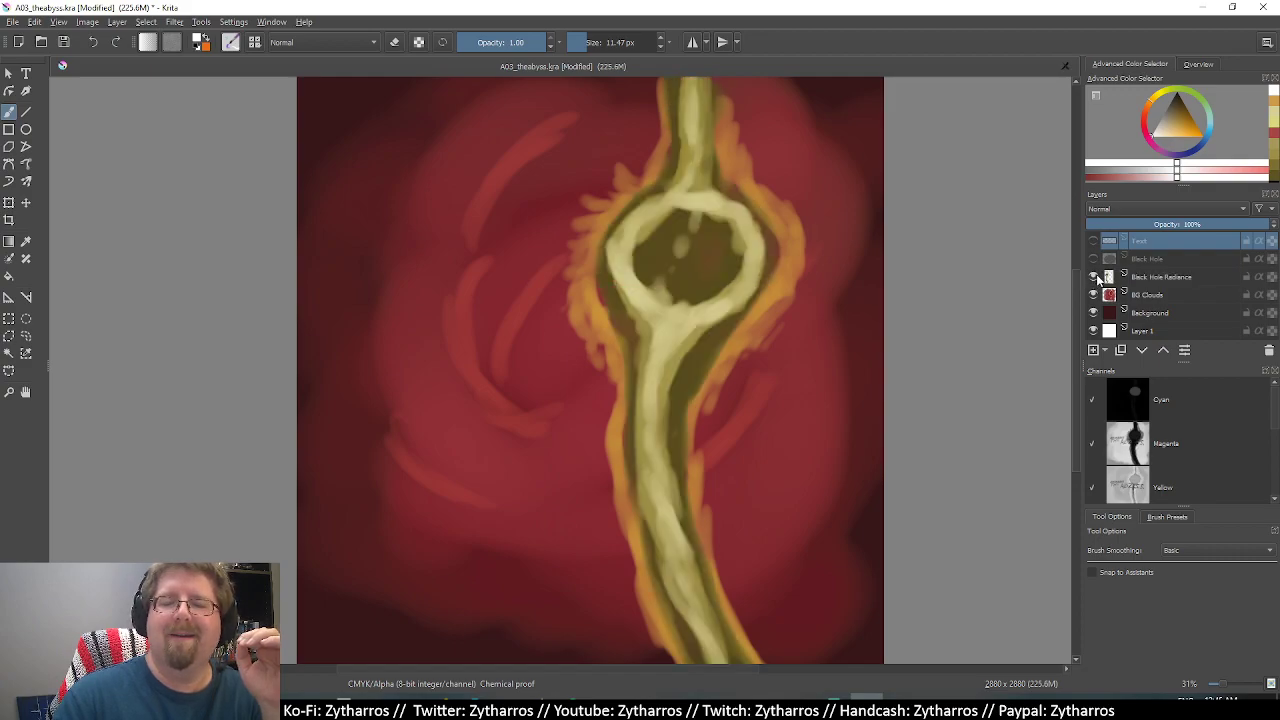
{"action": "left_click", "coordinate": [1093, 277]}
Toggle BG Clouds and Black Hole Radiance on and off to compare them.
{"action": "left_click", "coordinate": [1093, 295]}
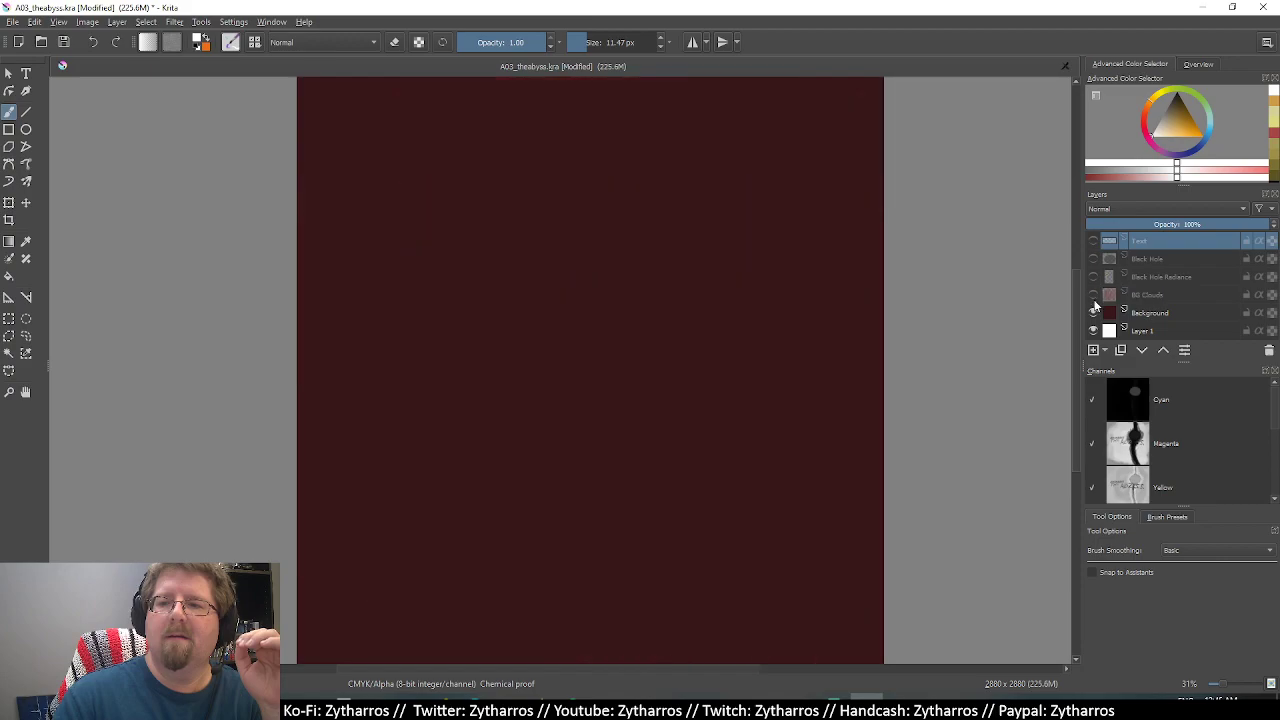
{"action": "left_click", "coordinate": [1094, 296]}
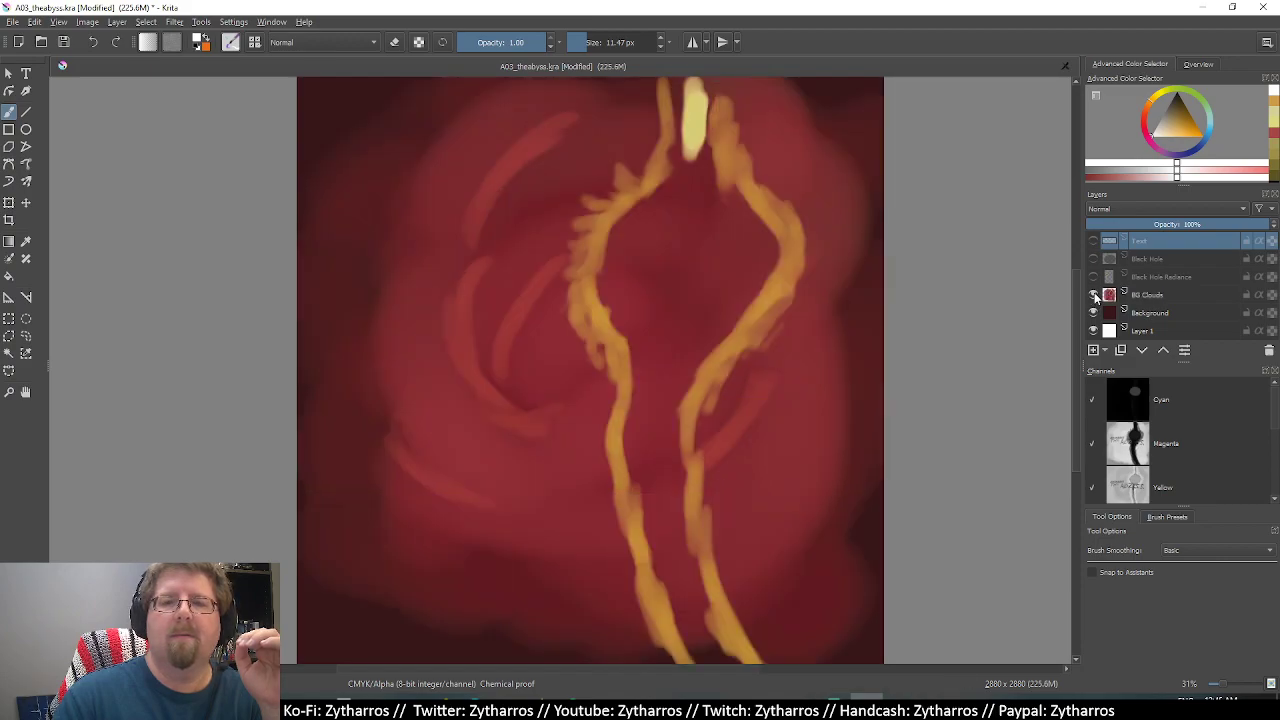
{"action": "left_click", "coordinate": [1093, 277]}
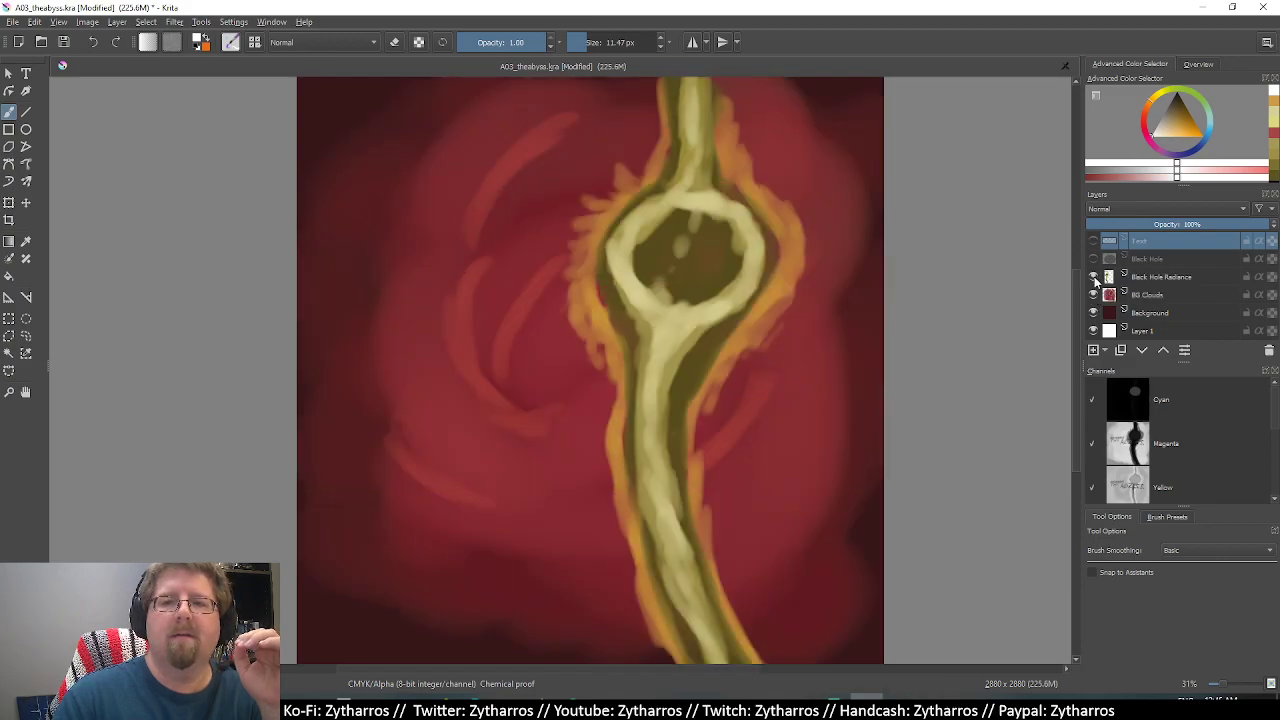
{"action": "left_click", "coordinate": [1093, 277]}
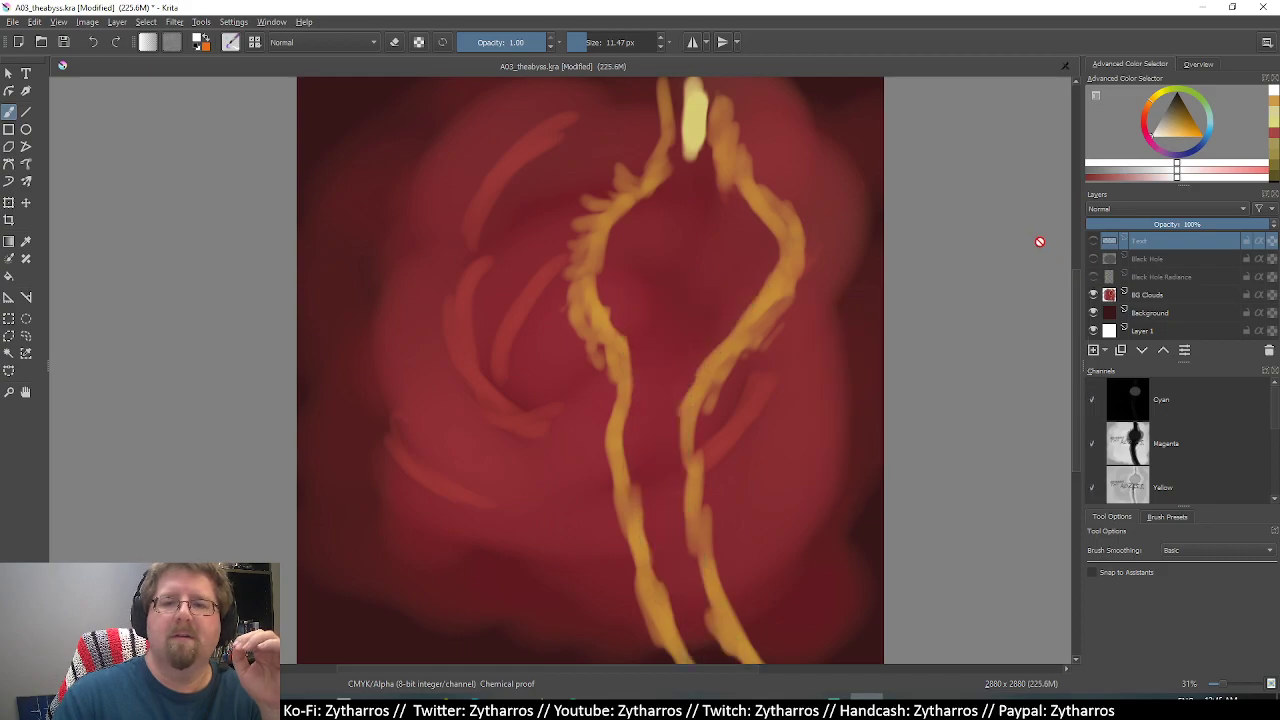
{"action": "left_click", "coordinate": [1093, 278]}
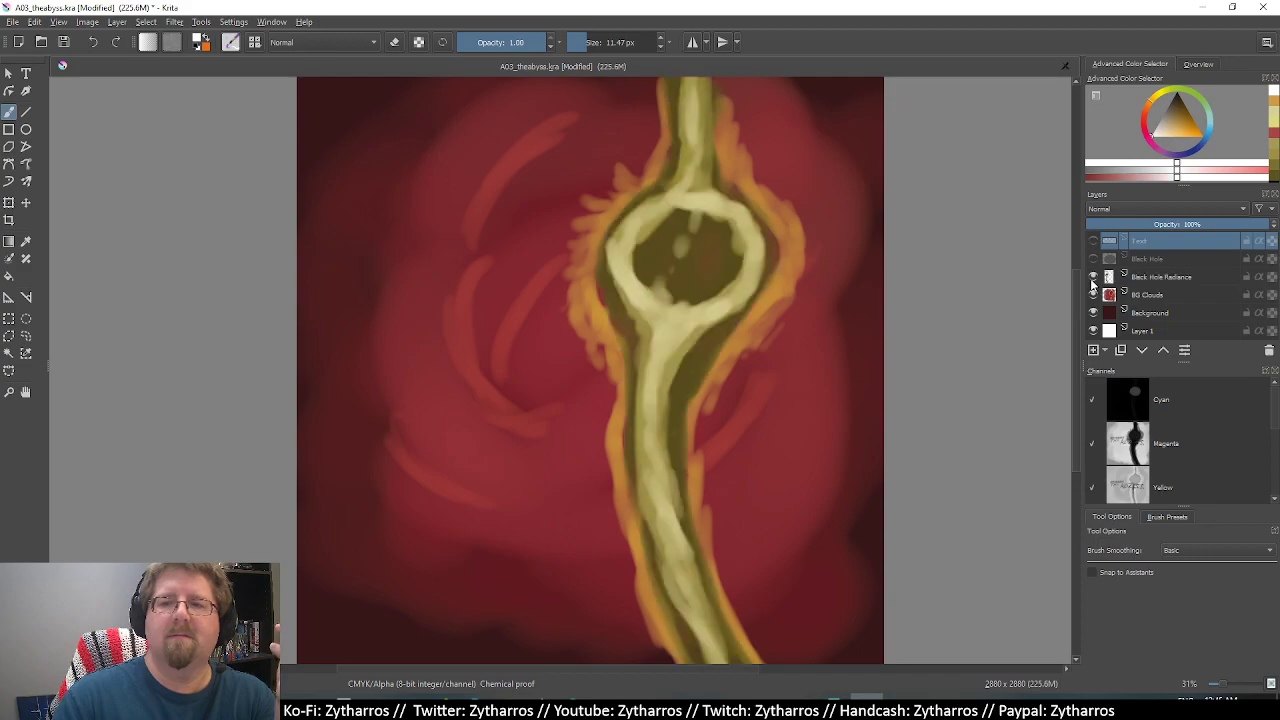
{"action": "left_click", "coordinate": [1093, 278]}
{"action": "left_click", "coordinate": [1093, 278]}
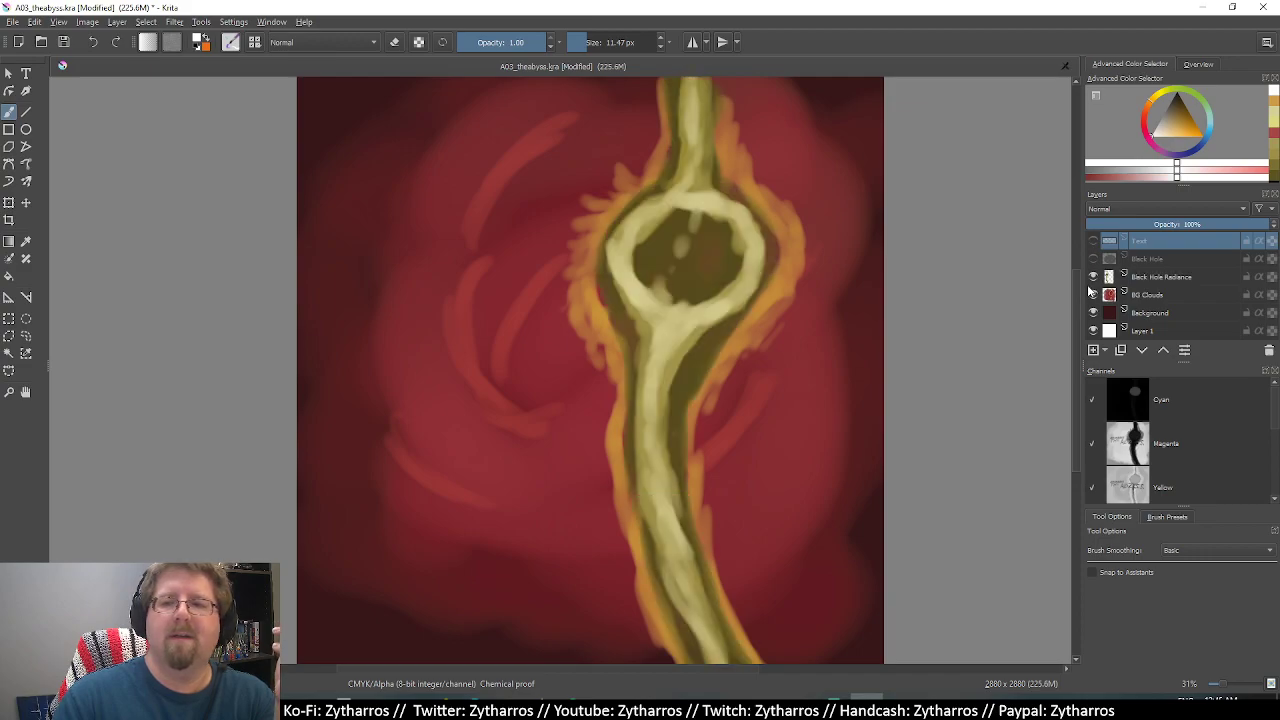
{"action": "left_click", "coordinate": [1093, 294]}
{"action": "left_click", "coordinate": [1093, 294]}
Compare with Background hidden, ending with Radiance hidden and BG Clouds visible.
{"action": "left_click", "coordinate": [1093, 312]}
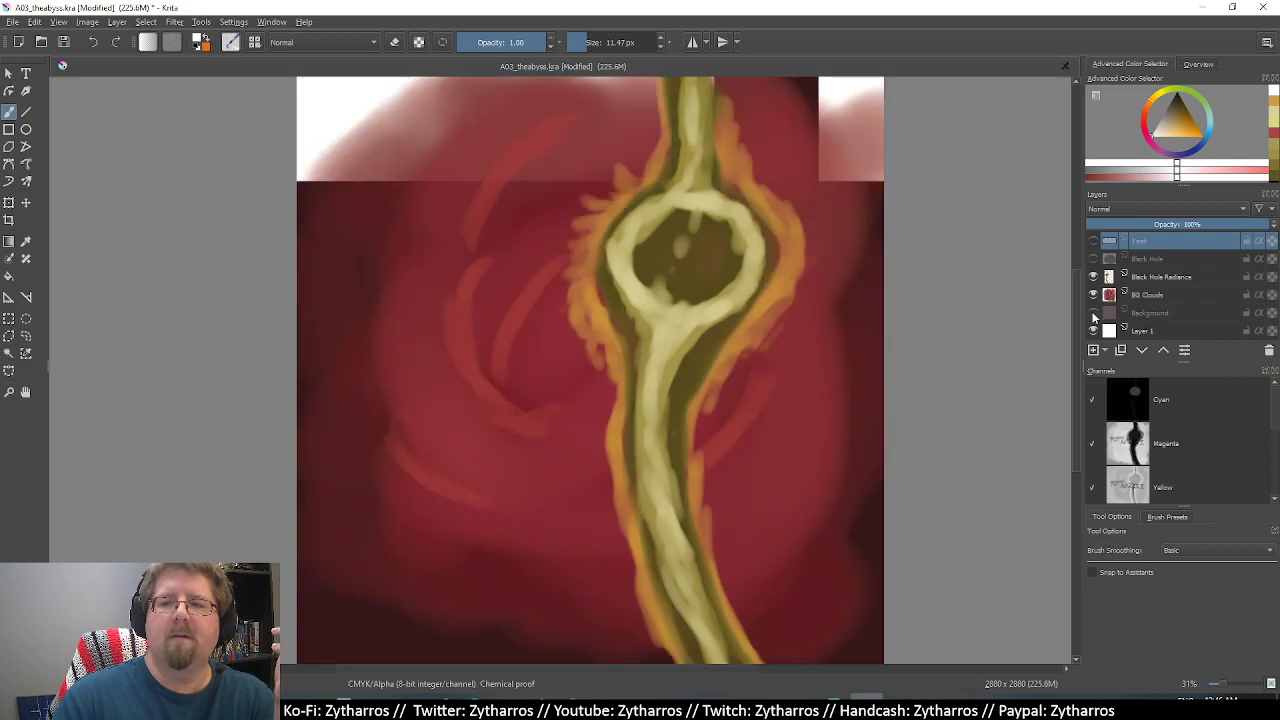
{"action": "left_click", "coordinate": [1093, 312]}
{"action": "left_click", "coordinate": [1093, 313]}
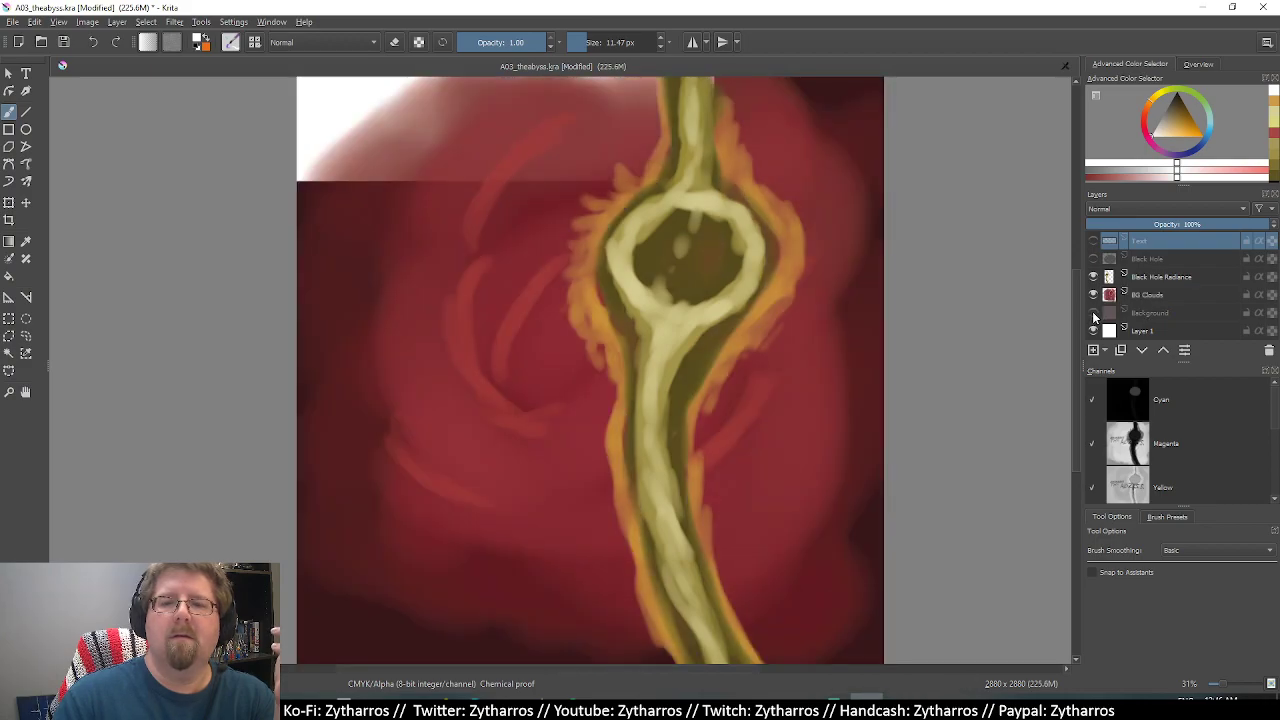
{"action": "left_click", "coordinate": [1093, 313]}
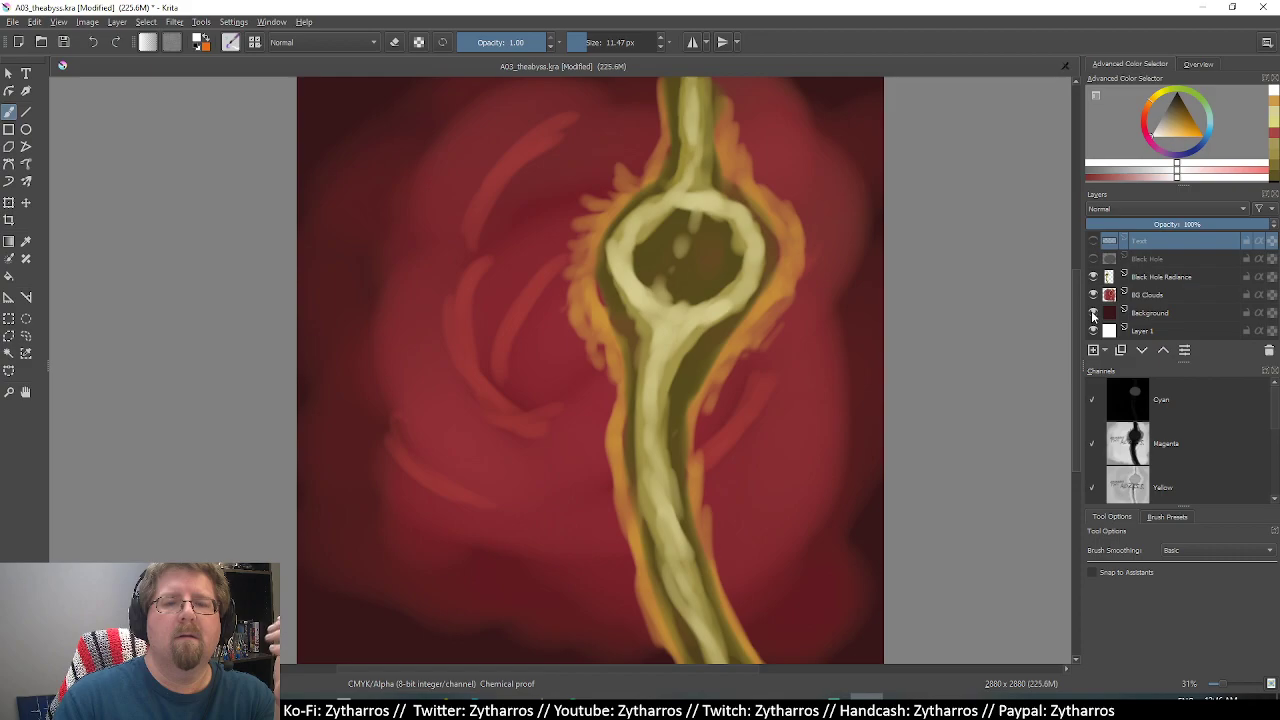
{"action": "left_click", "coordinate": [1093, 294]}
{"action": "left_click", "coordinate": [1093, 276]}
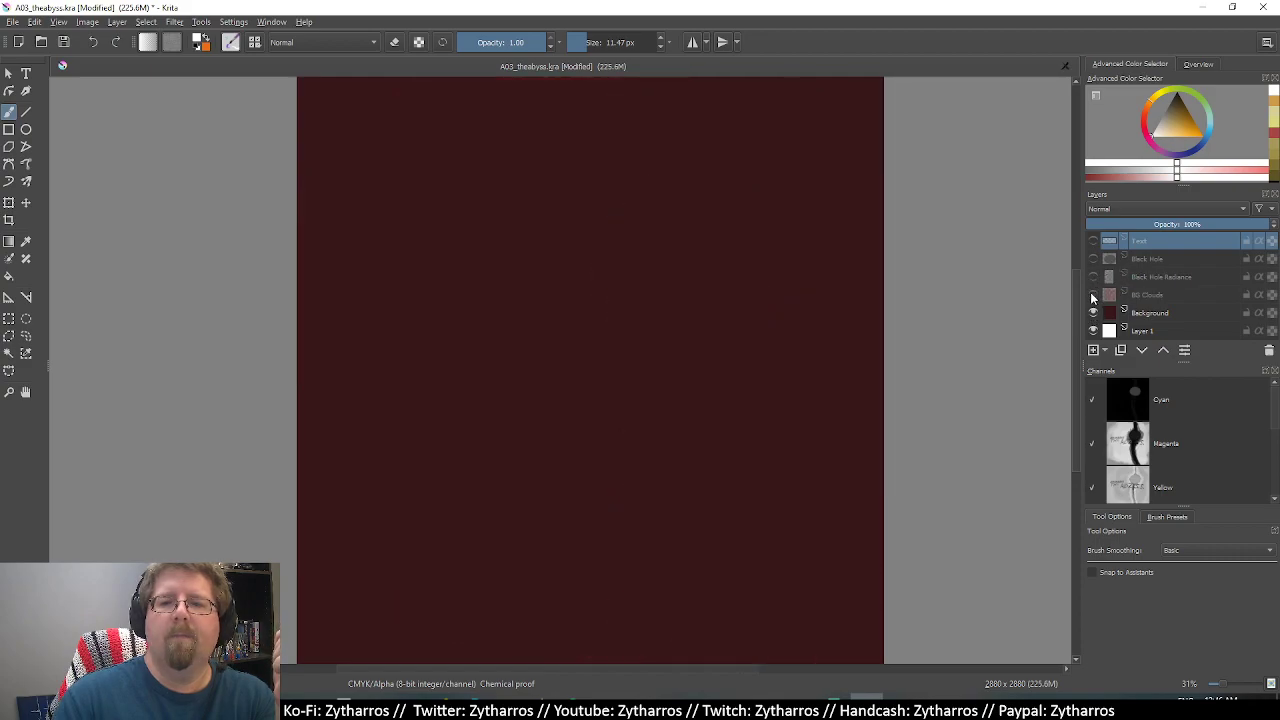
{"action": "left_click", "coordinate": [1093, 294]}
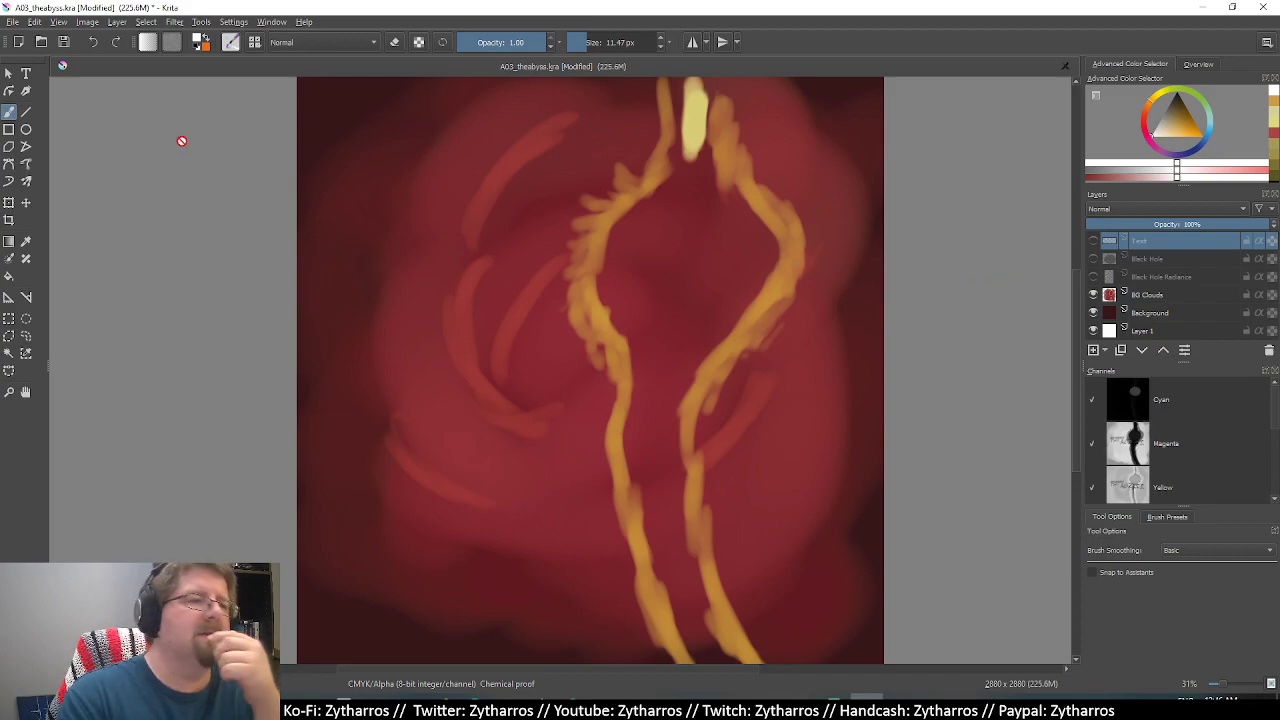
Try the Screen, Erase and Addition brush blending modes with a test stroke.
{"action": "left_click", "coordinate": [369, 44]}
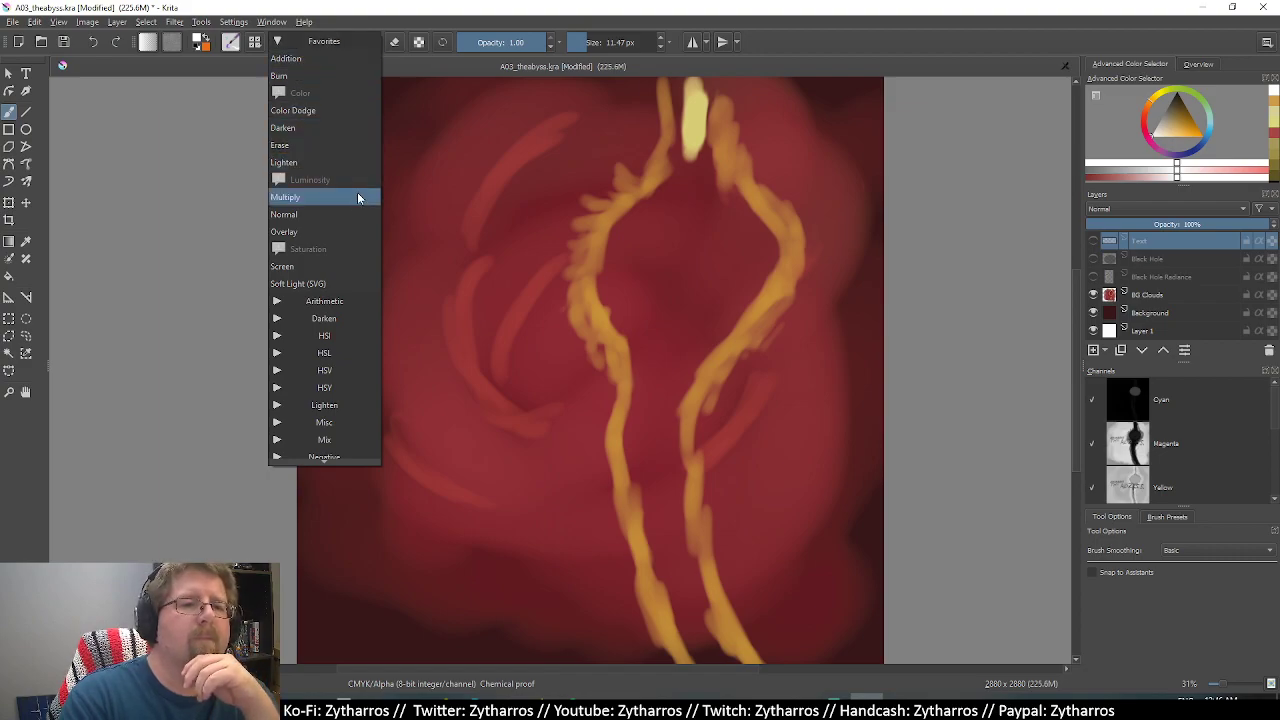
{"action": "left_click", "coordinate": [349, 265]}
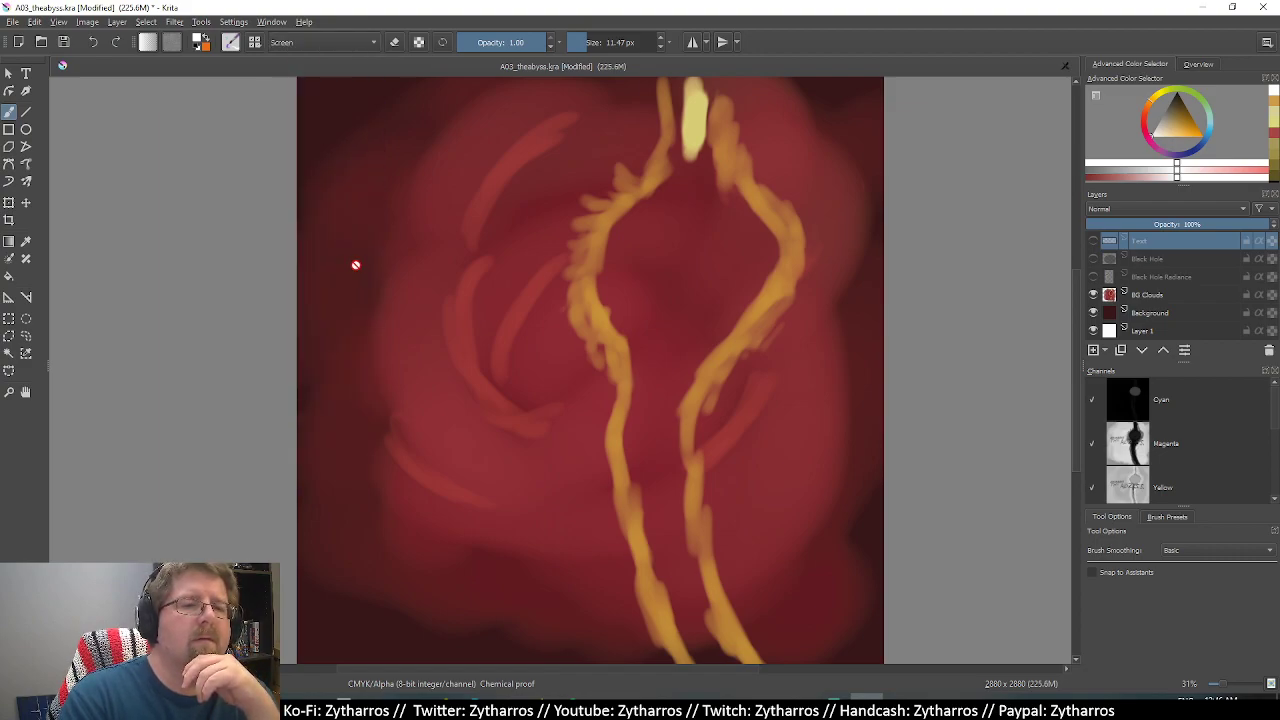
{"action": "left_click", "coordinate": [378, 46]}
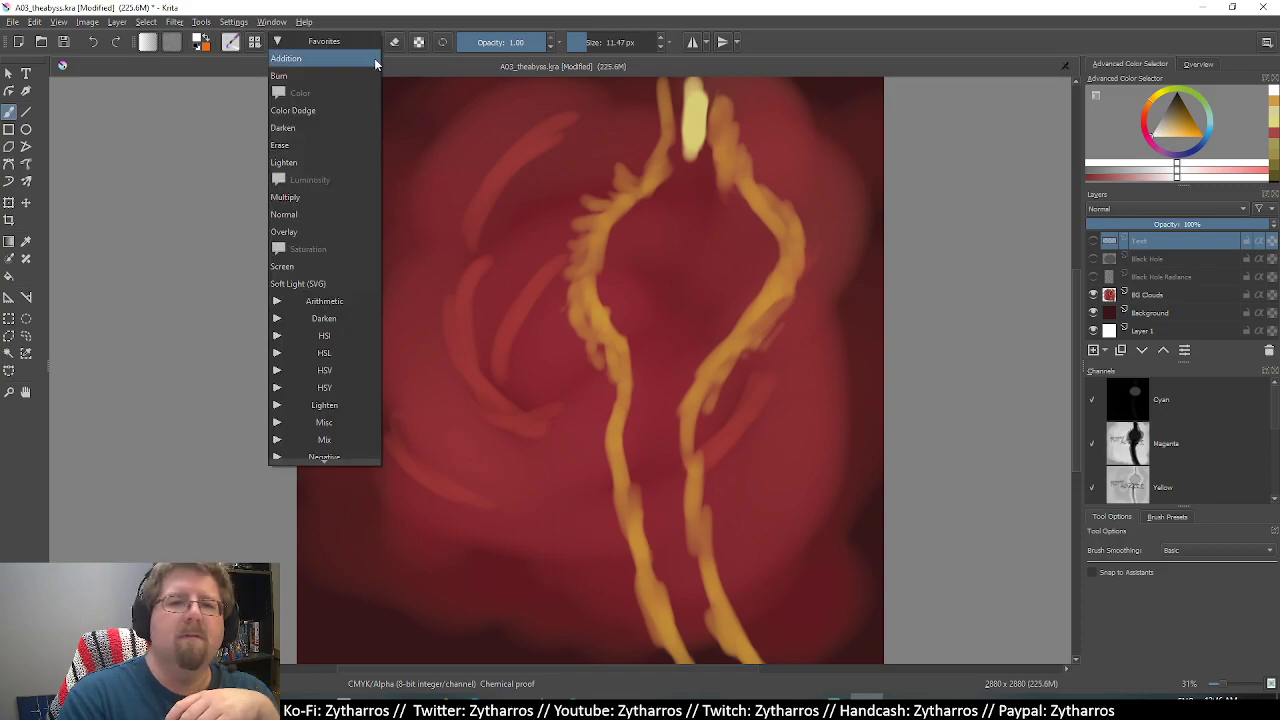
{"action": "left_click", "coordinate": [360, 145]}
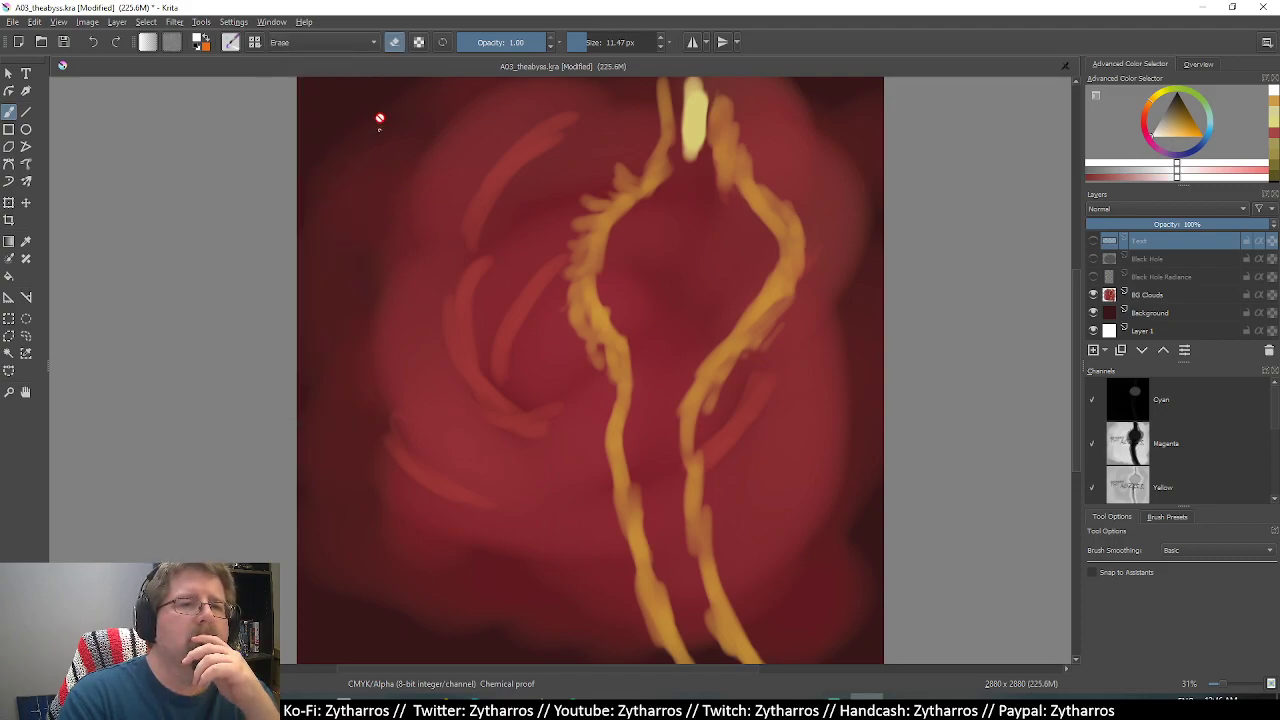
{"action": "left_click", "coordinate": [372, 44]}
{"action": "left_click", "coordinate": [367, 84]}
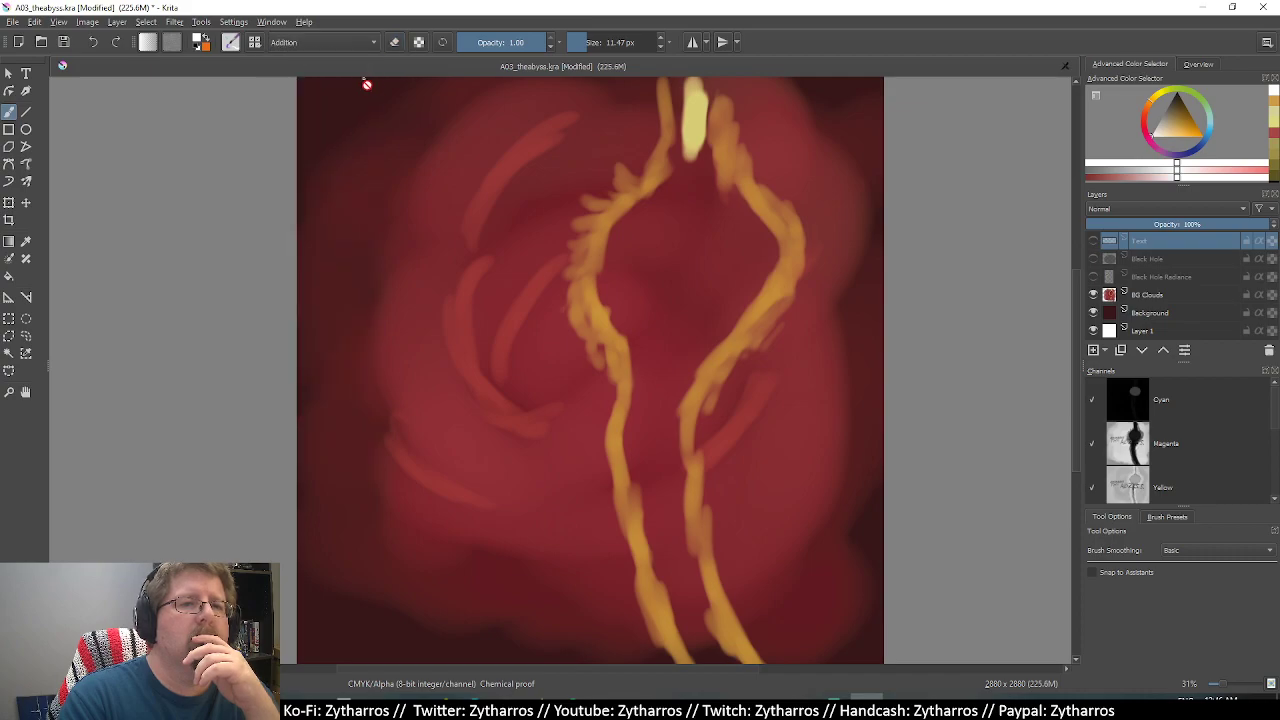
{"action": "left_click", "coordinate": [384, 157]}
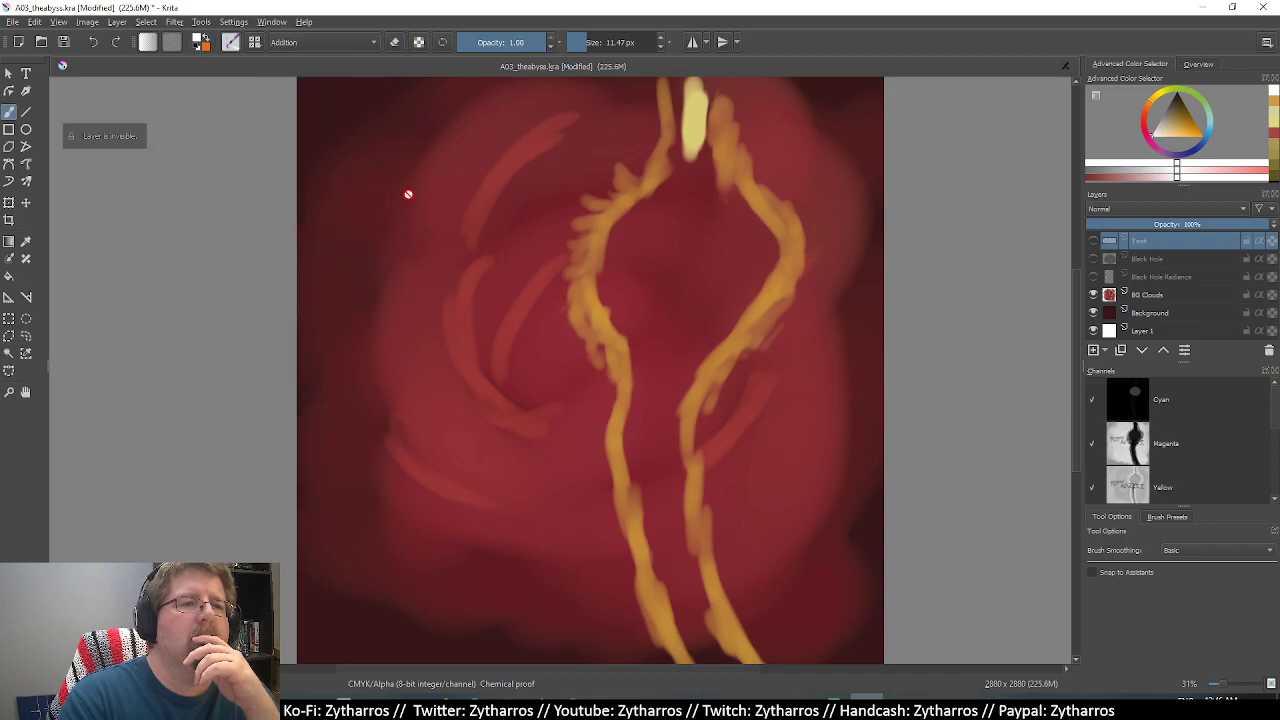
Select the BG Clouds layer and set the brush to Color Dodge.
{"action": "left_click", "coordinate": [1139, 296]}
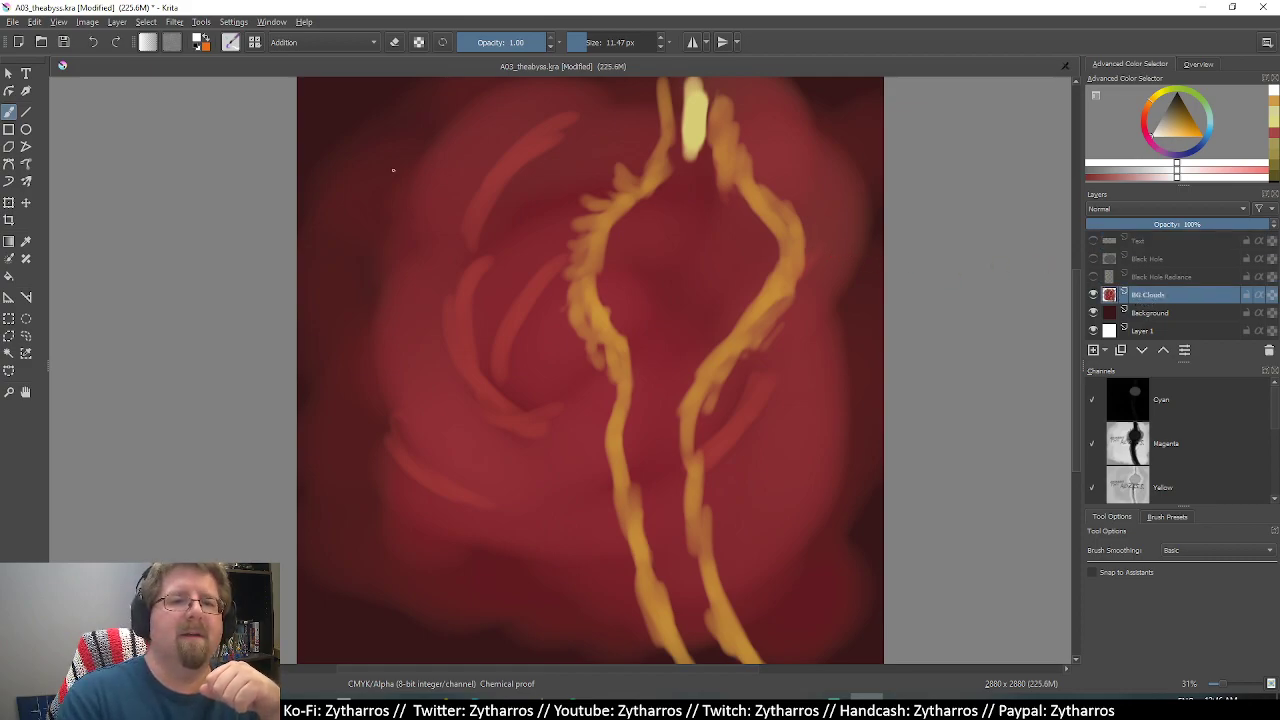
{"action": "left_click", "coordinate": [362, 47]}
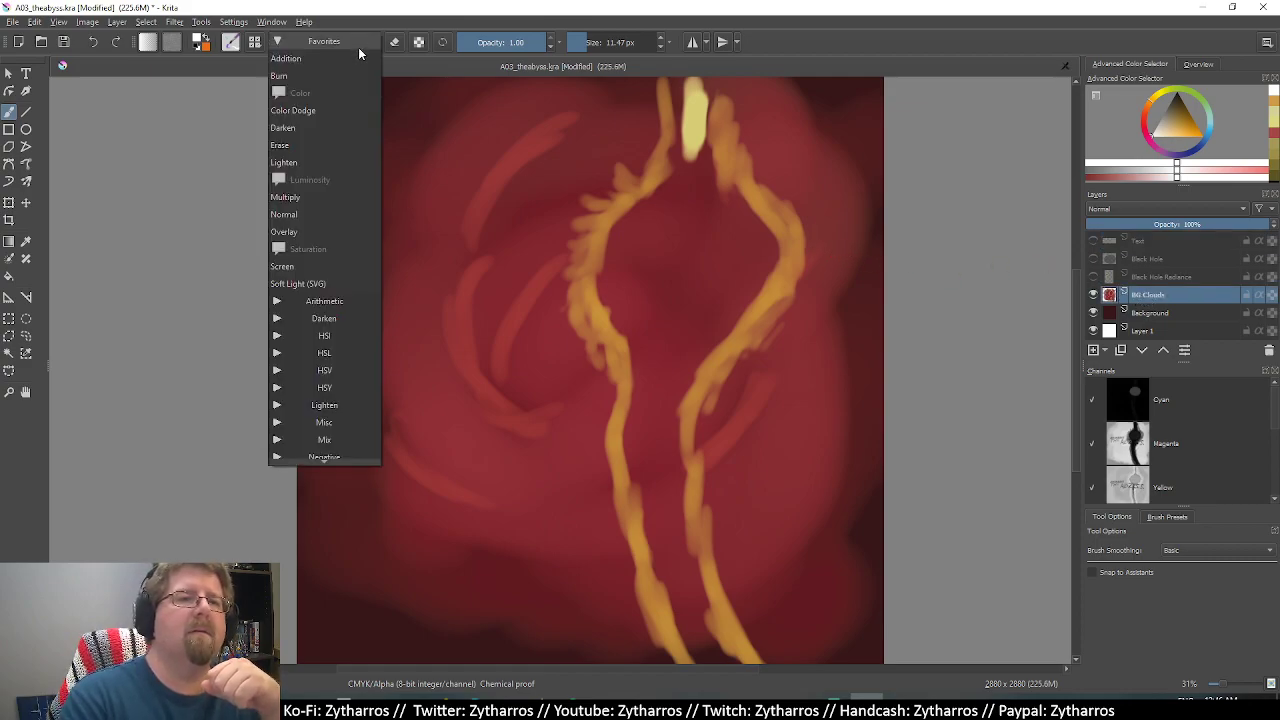
{"action": "left_click", "coordinate": [352, 110]}
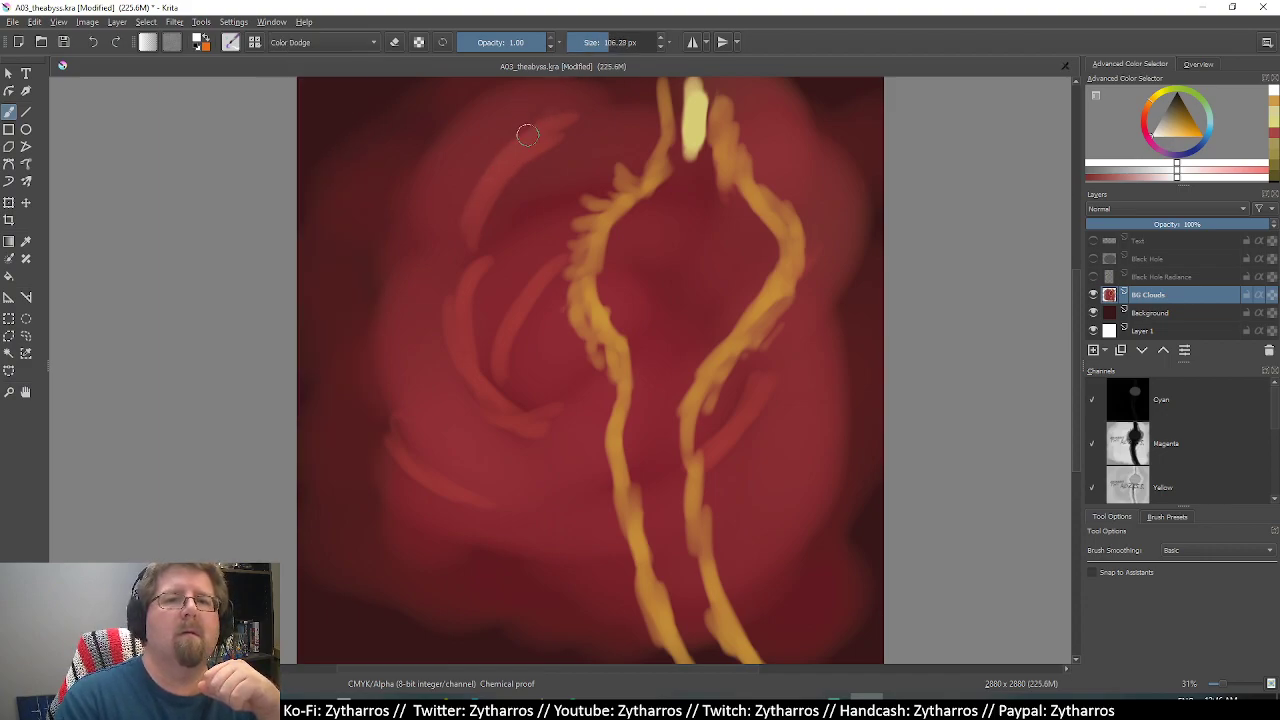
Paint four Color Dodge strokes along the upper-left cloud arc.
{"action": "left_click_drag", "start_coordinate": [527, 135], "coordinate": [560, 129]}
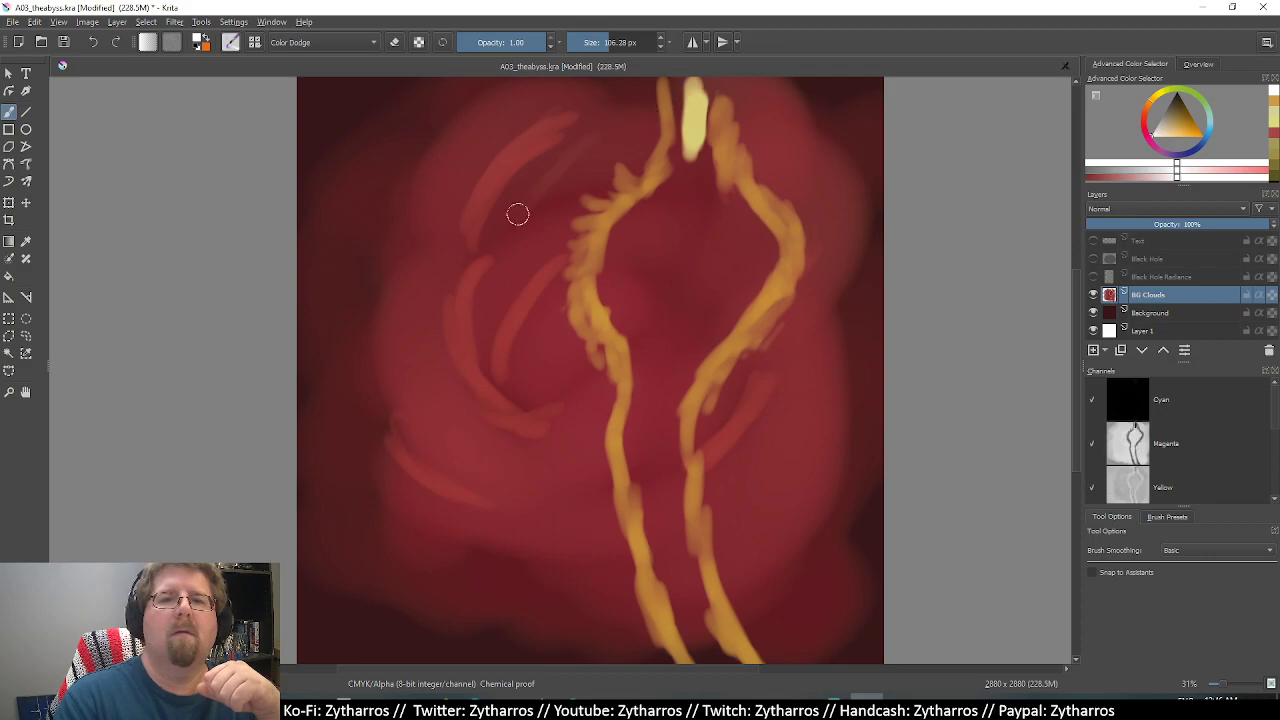
{"action": "left_click_drag", "start_coordinate": [528, 156], "coordinate": [472, 222]}
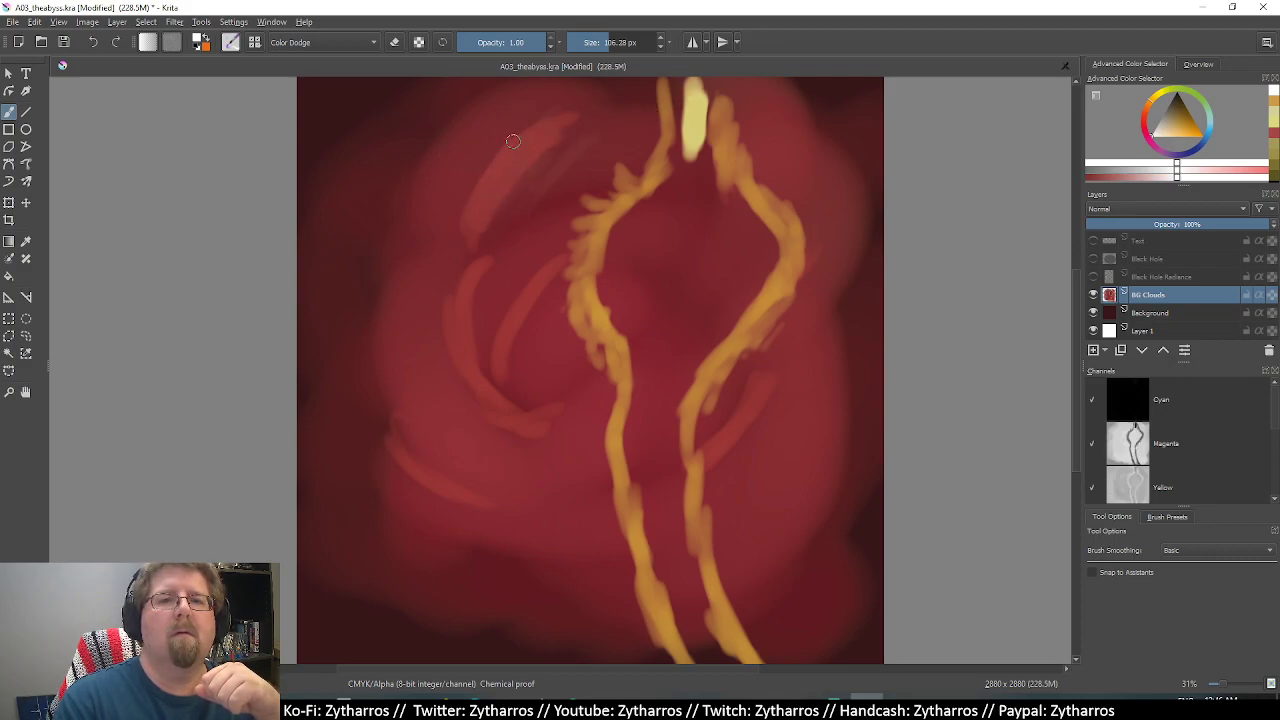
{"action": "mouse_move", "coordinate": [513, 141]}
{"action": "left_mouse_down"}
{"action": "mouse_move", "coordinate": [470, 210]}
{"action": "mouse_move", "coordinate": [511, 129]}
{"action": "mouse_move", "coordinate": [480, 162]}
{"action": "left_mouse_up"}
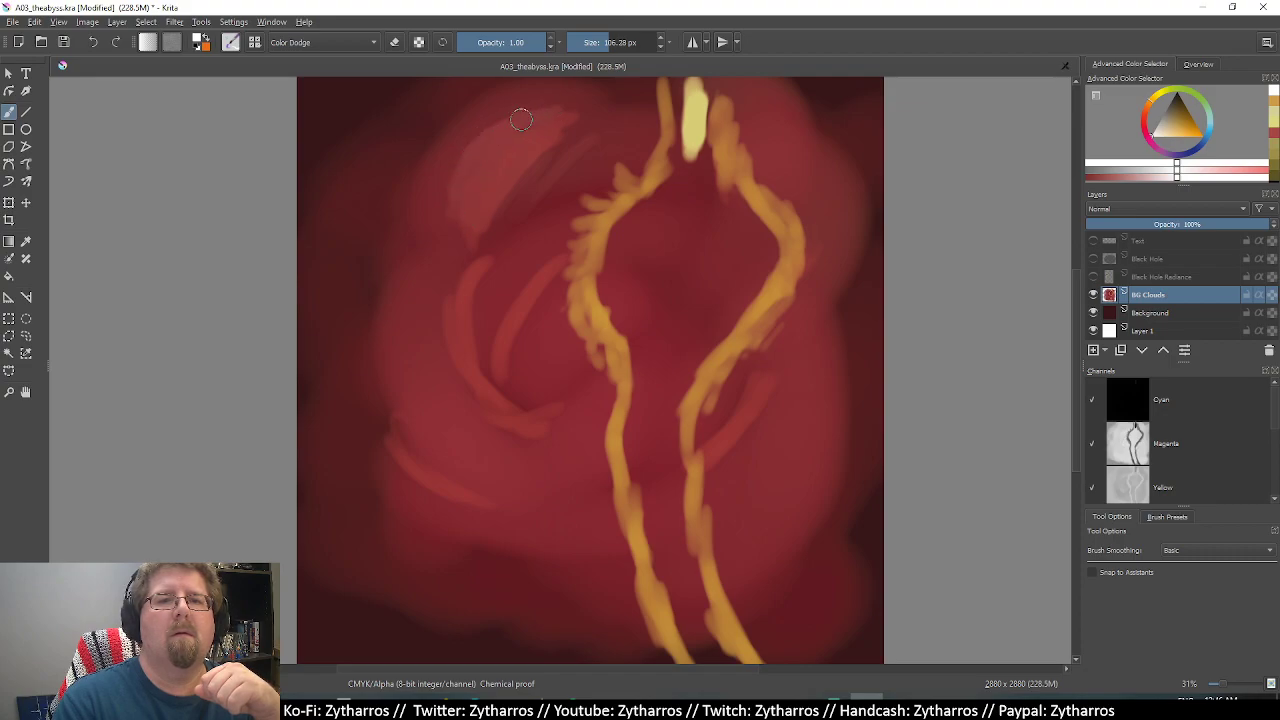
{"action": "mouse_move", "coordinate": [574, 122]}
{"action": "left_mouse_down"}
{"action": "mouse_move", "coordinate": [491, 120]}
{"action": "mouse_move", "coordinate": [503, 106]}
{"action": "mouse_move", "coordinate": [464, 145]}
{"action": "left_mouse_up"}
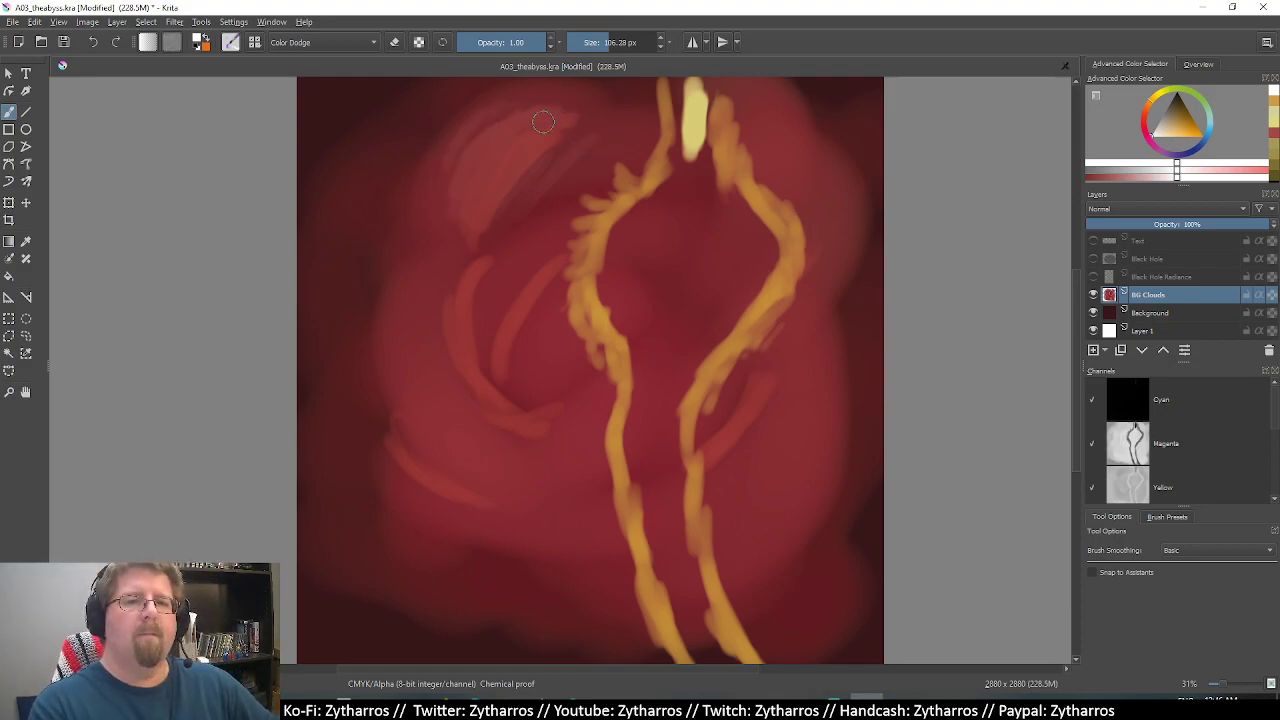
Undo the brightening strokes and pick the Colorize Mask tool.
{"action": "key", "text": "ctrl+z"}
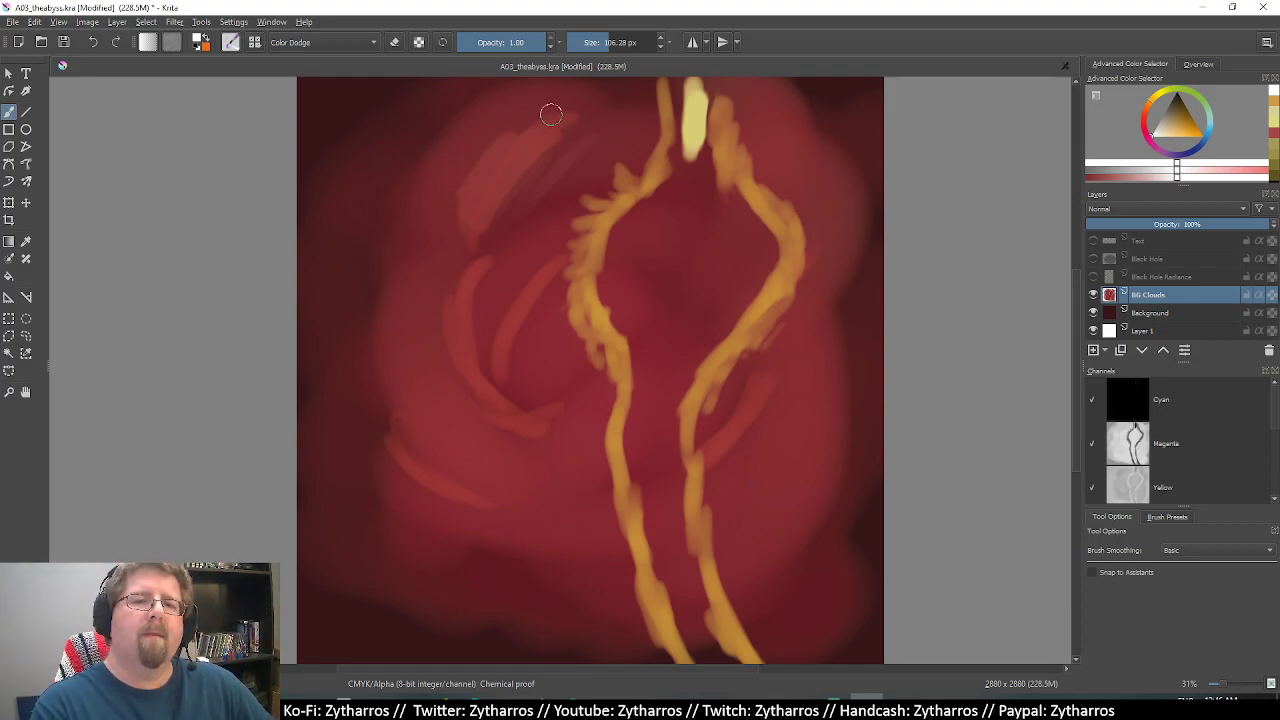
{"action": "key", "text": "ctrl+z"}
{"action": "key", "text": "ctrl+z"}
{"action": "key", "text": "ctrl+z"}
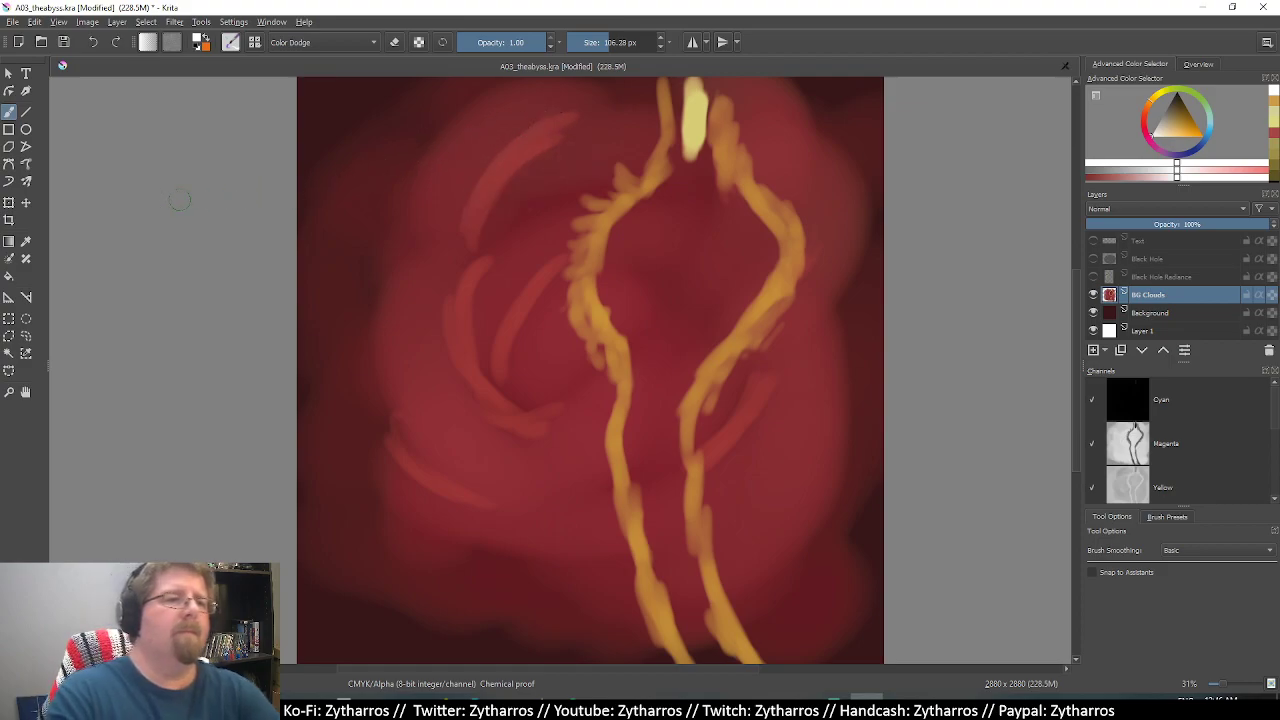
{"action": "left_click", "coordinate": [9, 259]}
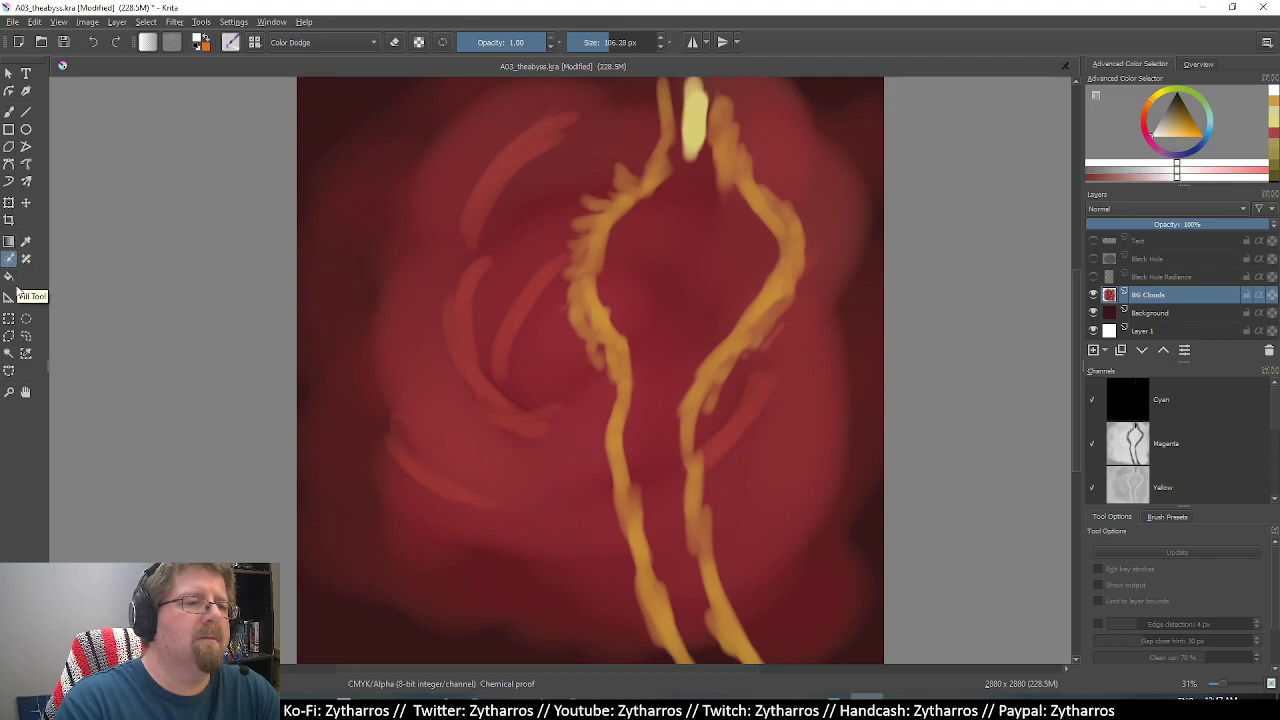
Paint with the dynamic brush on the upper-left arc, then test and undo a Darken stroke.
{"action": "left_click", "coordinate": [10, 182]}
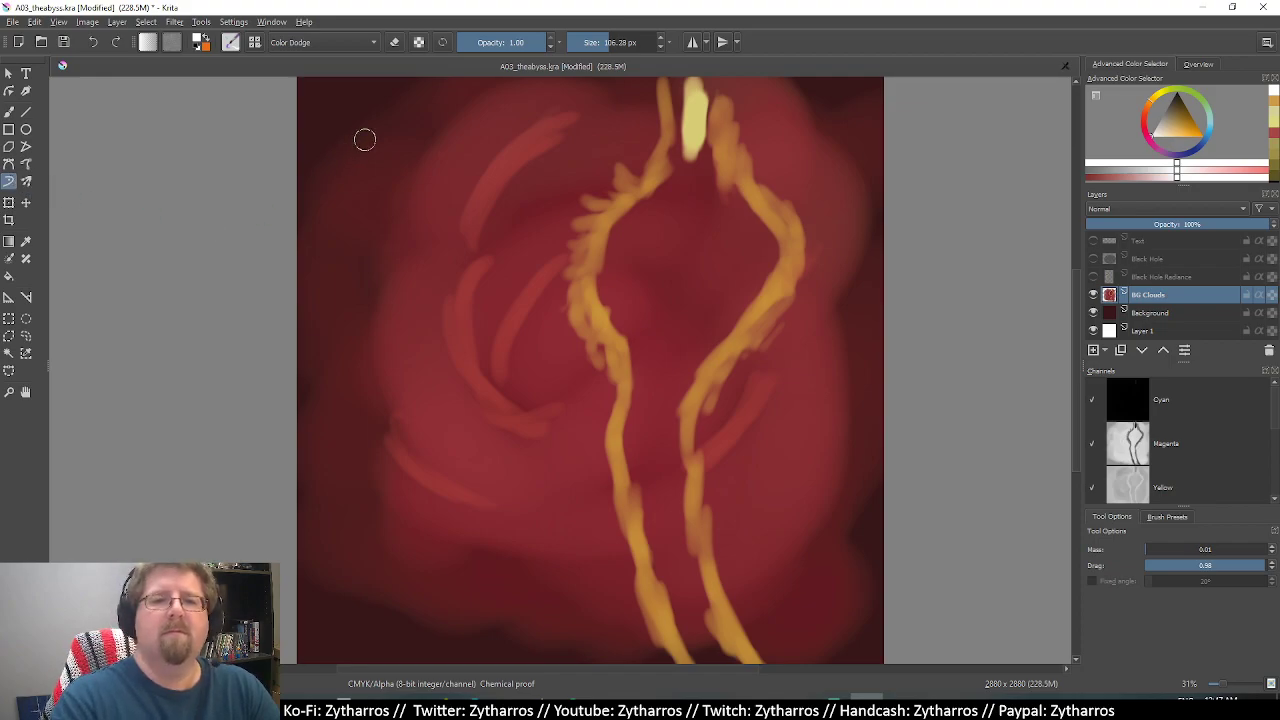
{"action": "left_click_drag", "start_coordinate": [548, 116], "coordinate": [469, 192]}
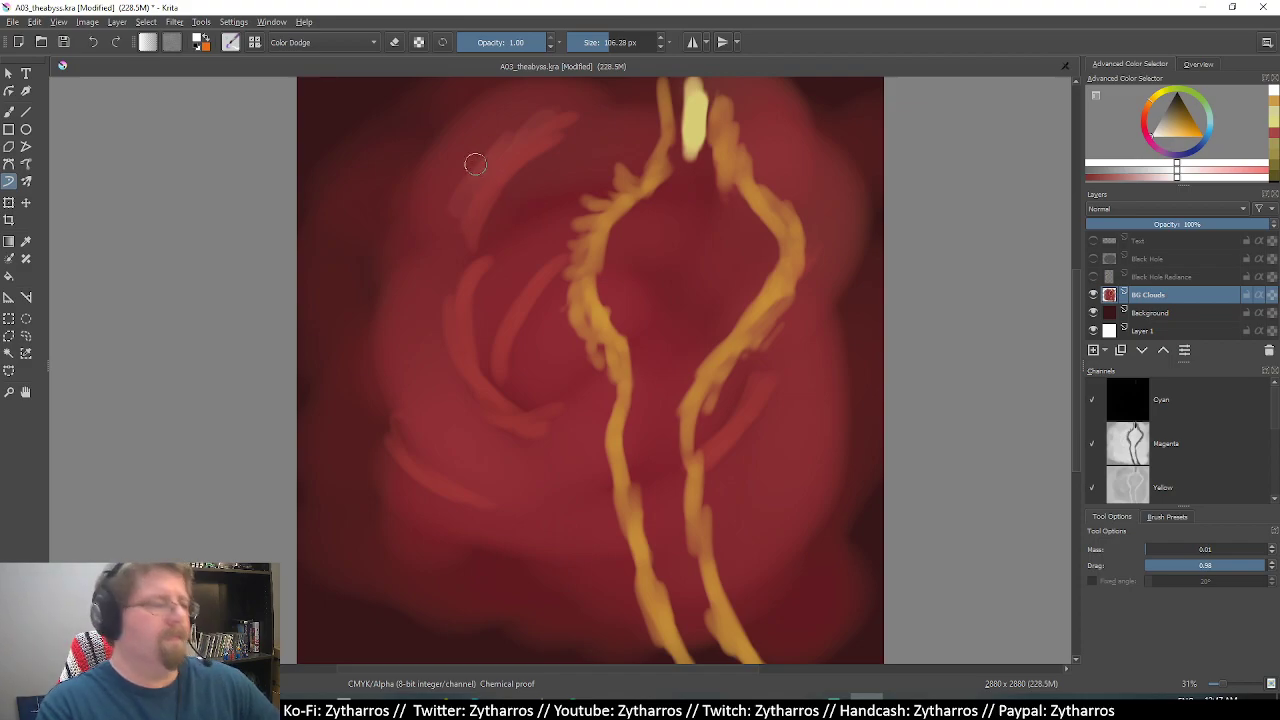
{"action": "left_click", "coordinate": [375, 42]}
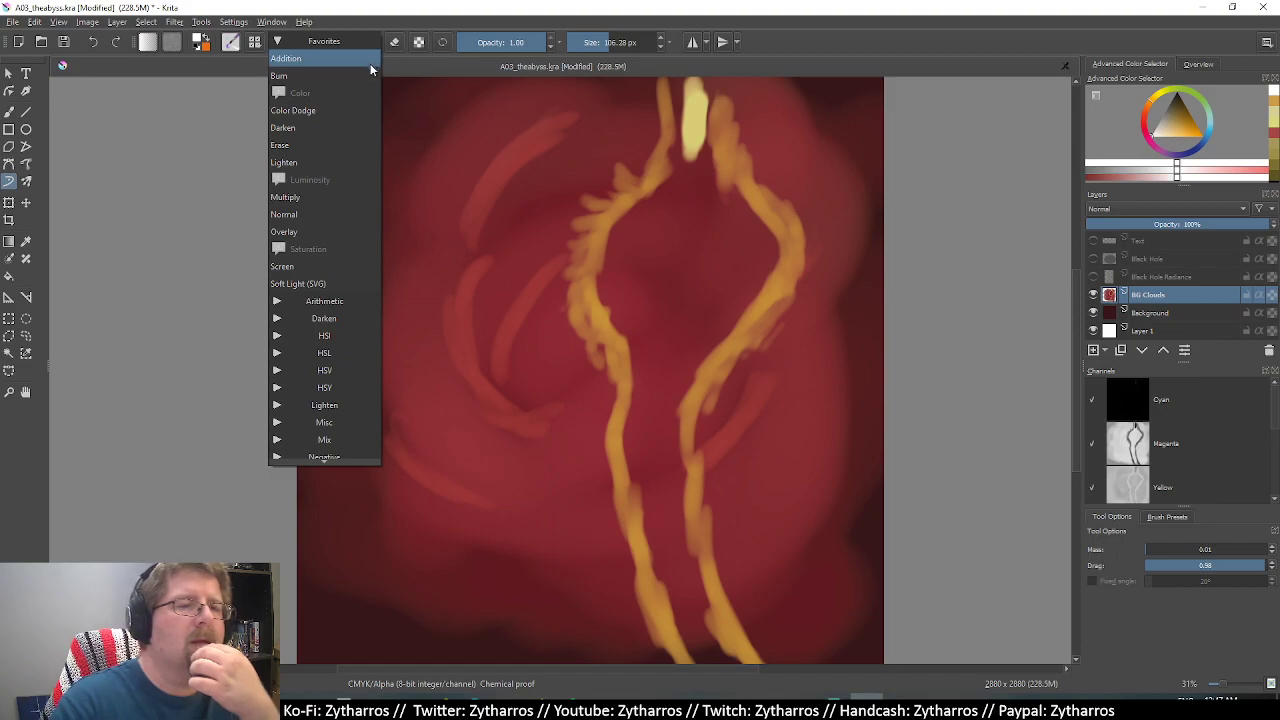
{"action": "left_click", "coordinate": [357, 127]}
{"action": "left_click_drag", "start_coordinate": [403, 216], "coordinate": [466, 116]}
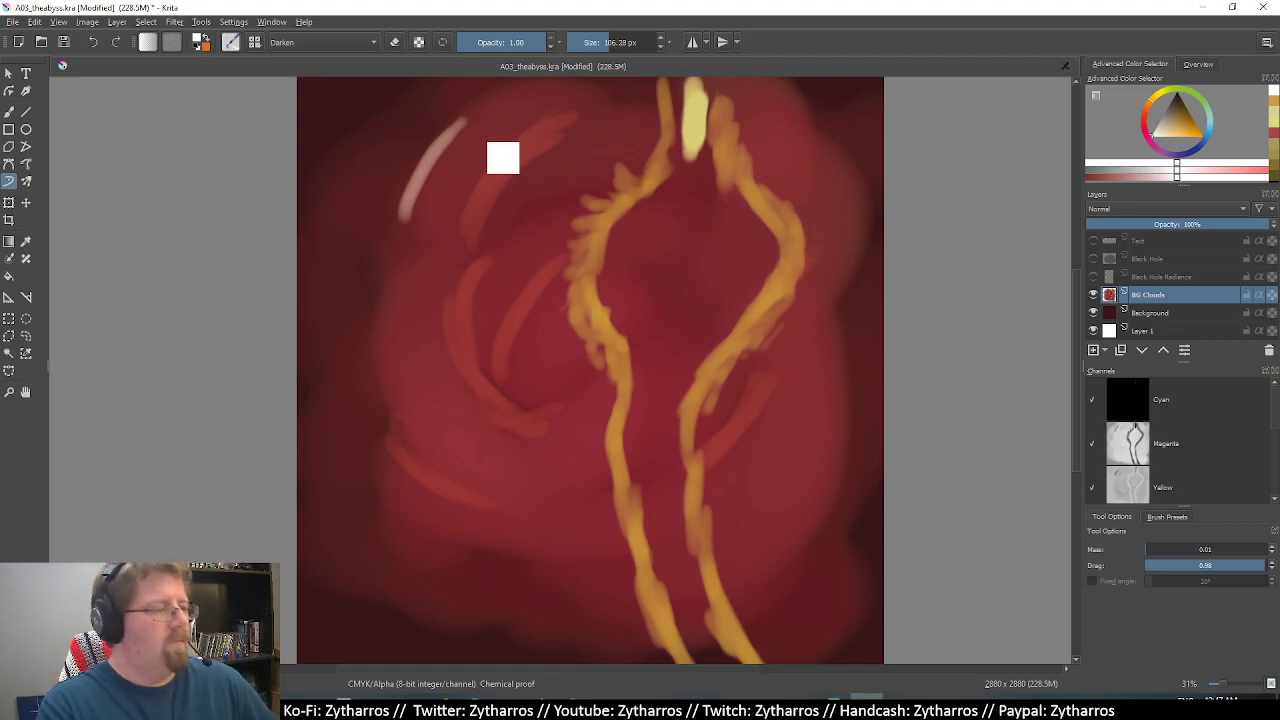
{"action": "key", "text": "ctrl+z"}
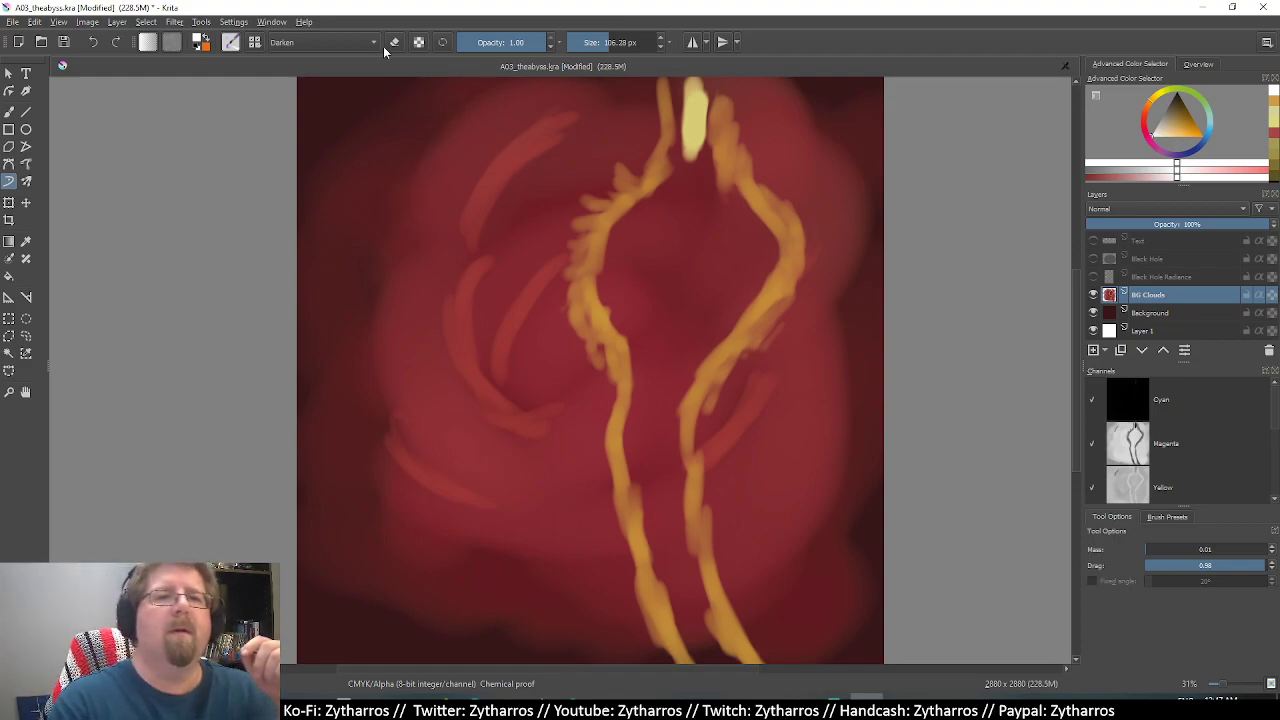
Set the brush to Overlay and paint a cloud stroke in the upper left.
{"action": "left_click", "coordinate": [375, 42]}
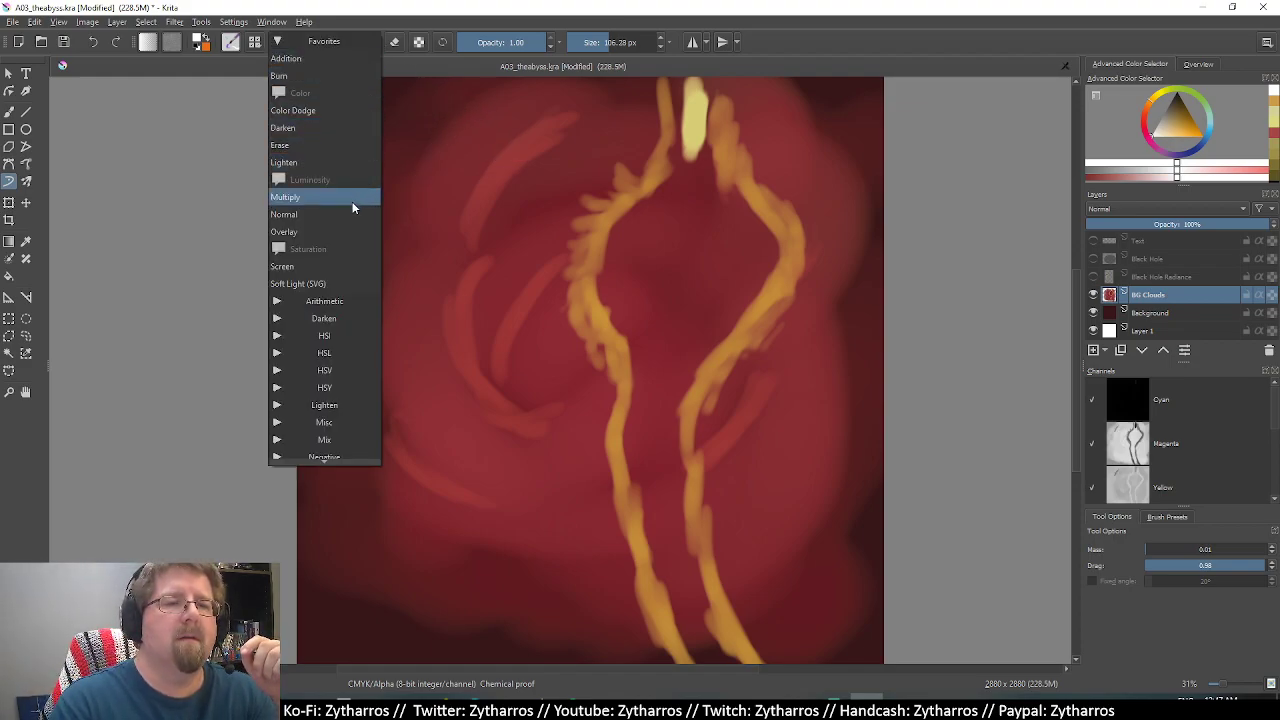
{"action": "left_click", "coordinate": [347, 233]}
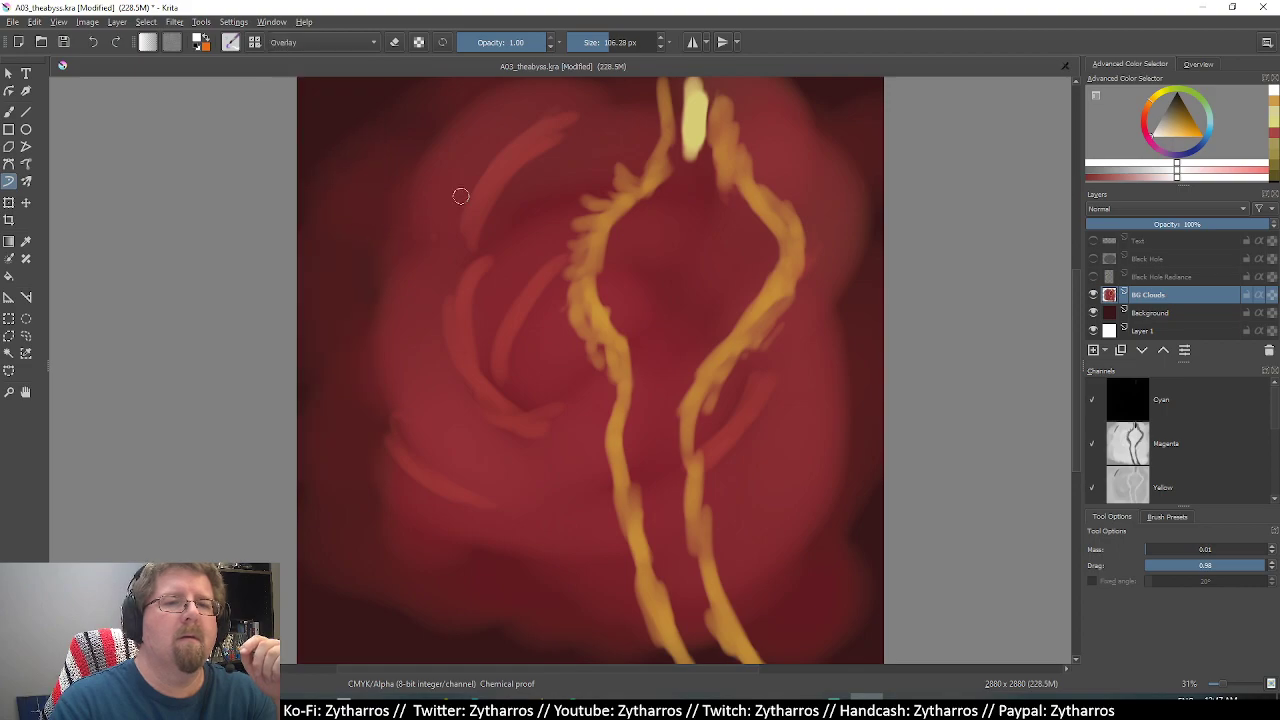
{"action": "left_click_drag", "start_coordinate": [435, 232], "coordinate": [518, 138]}
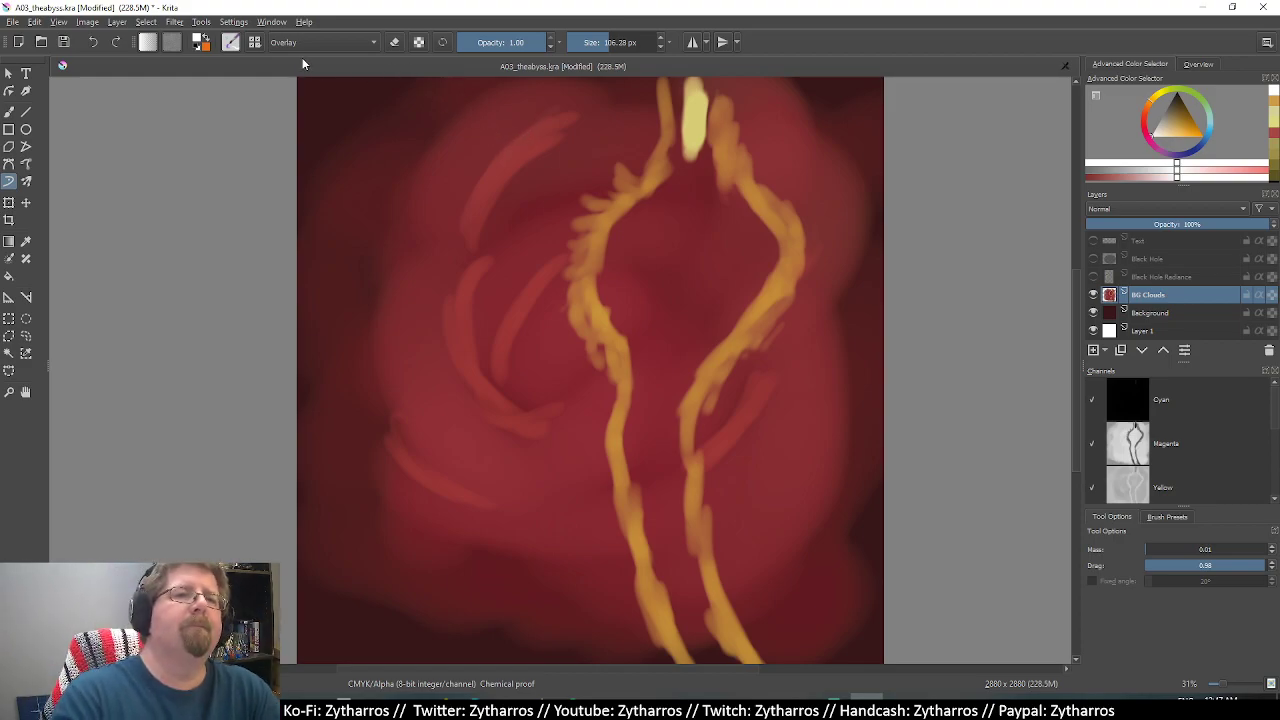
{"action": "left_click", "coordinate": [202, 22]}
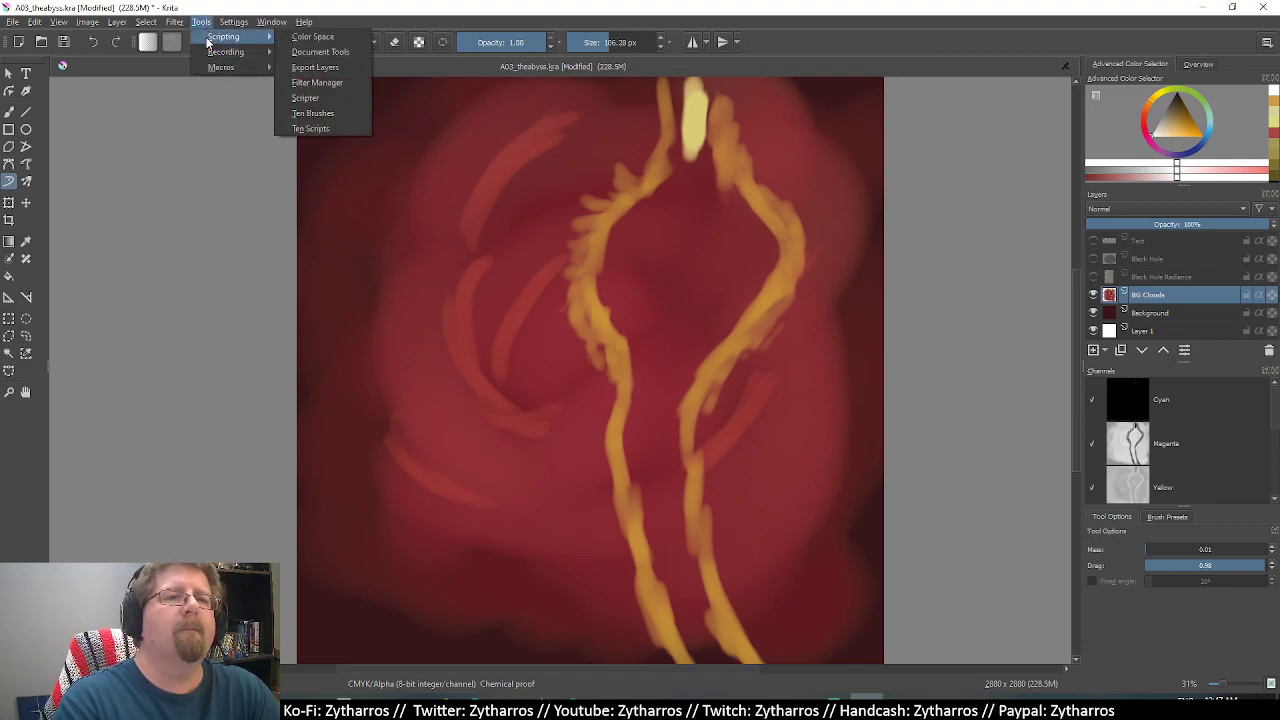
{"action": "mouse_move", "coordinate": [174, 22]}
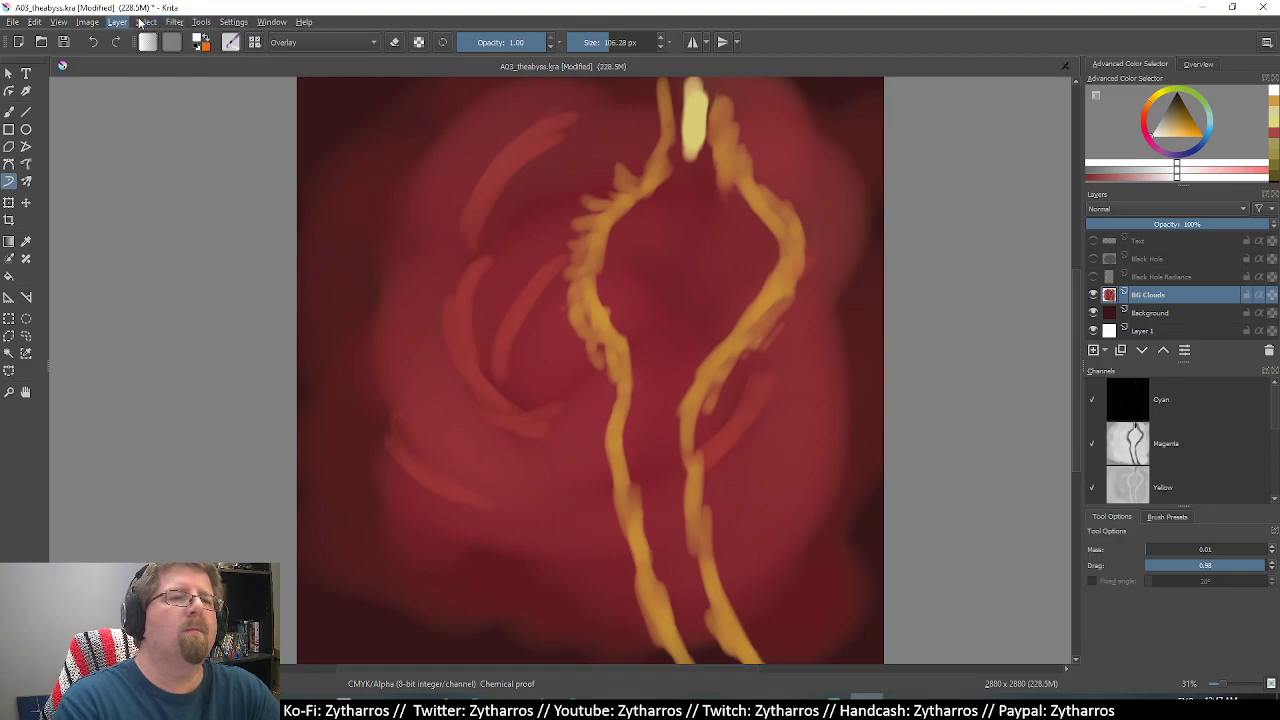
{"action": "mouse_move", "coordinate": [189, 84]}
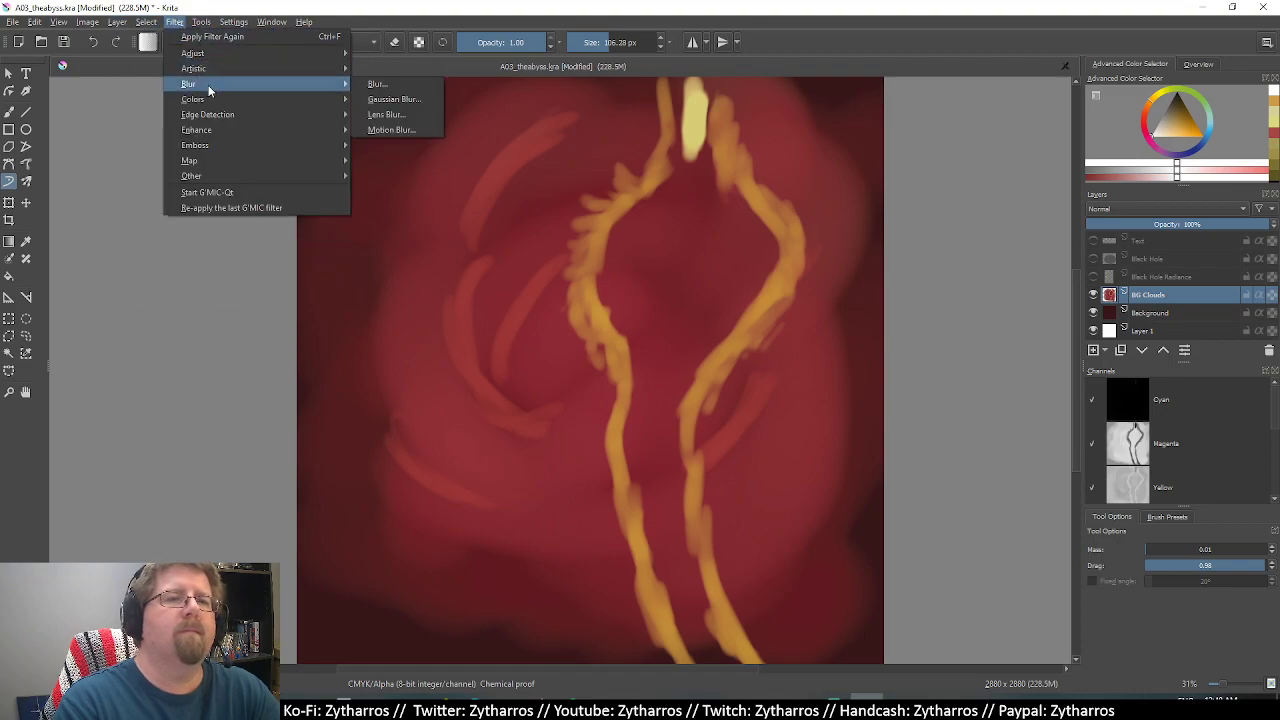
Apply a Gaussian Blur of about 2.77 px radius to the BG Clouds layer.
{"action": "left_click", "coordinate": [428, 104]}
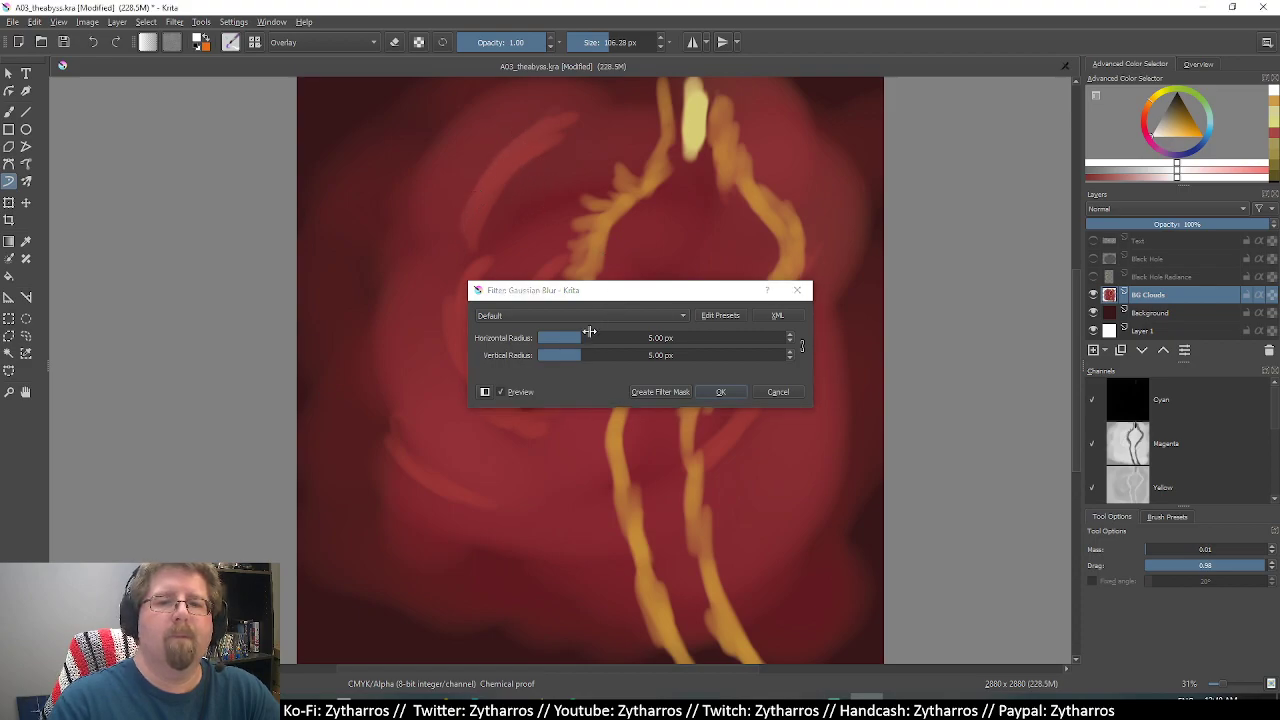
{"action": "left_click_drag", "start_coordinate": [590, 331], "coordinate": [657, 352]}
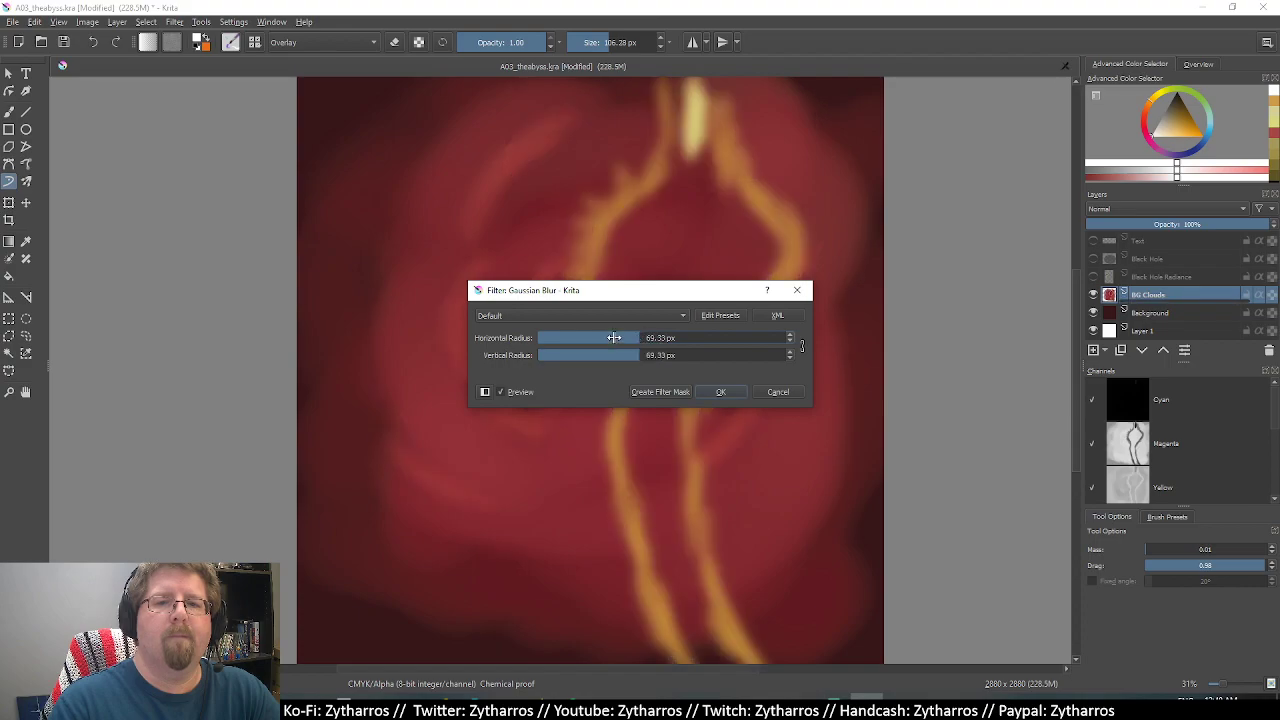
{"action": "left_click_drag", "start_coordinate": [638, 338], "coordinate": [648, 338]}
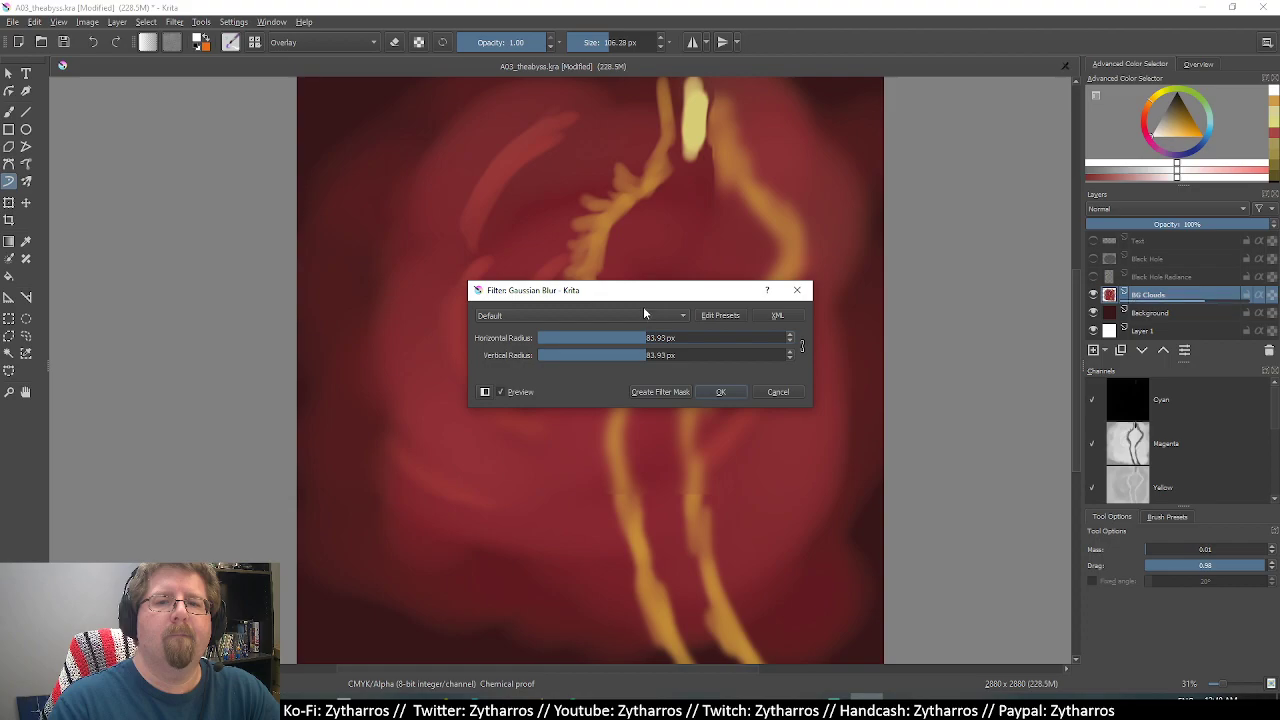
{"action": "mouse_move", "coordinate": [641, 297]}
{"action": "left_mouse_down"}
{"action": "mouse_move", "coordinate": [517, 362]}
{"action": "mouse_move", "coordinate": [497, 402]}
{"action": "left_mouse_up"}
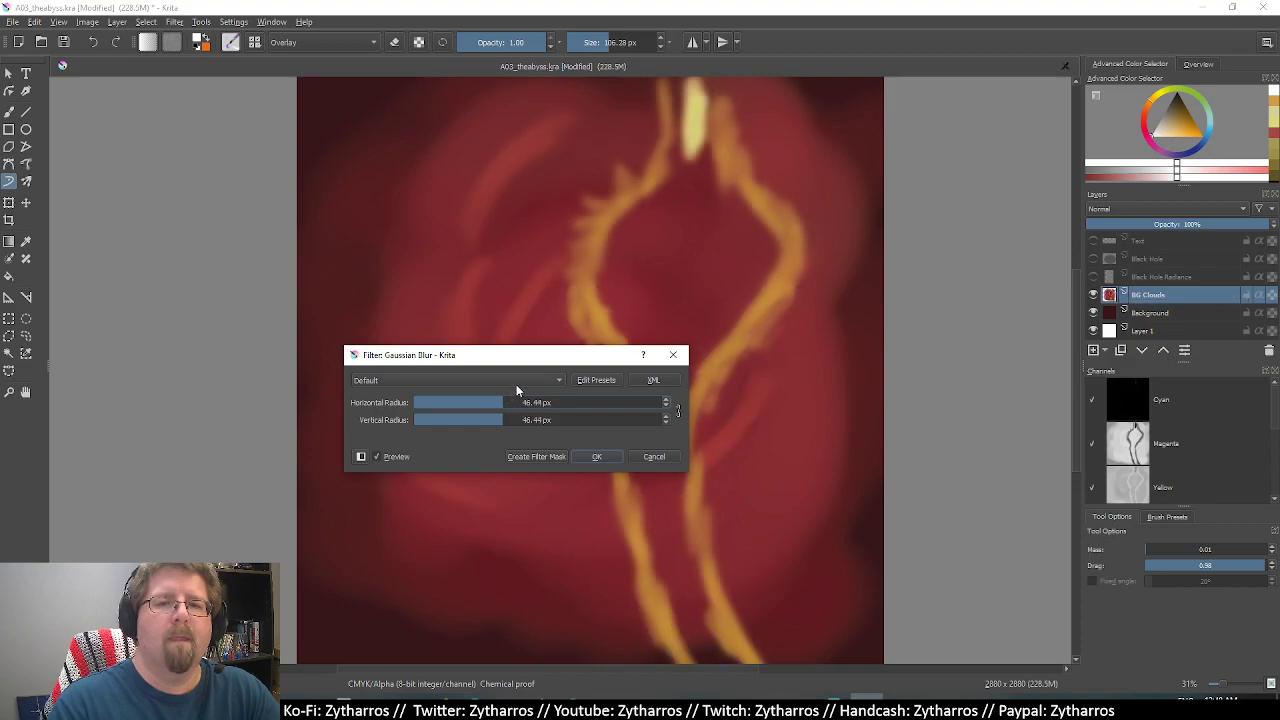
{"action": "left_click_drag", "start_coordinate": [457, 402], "coordinate": [443, 398]}
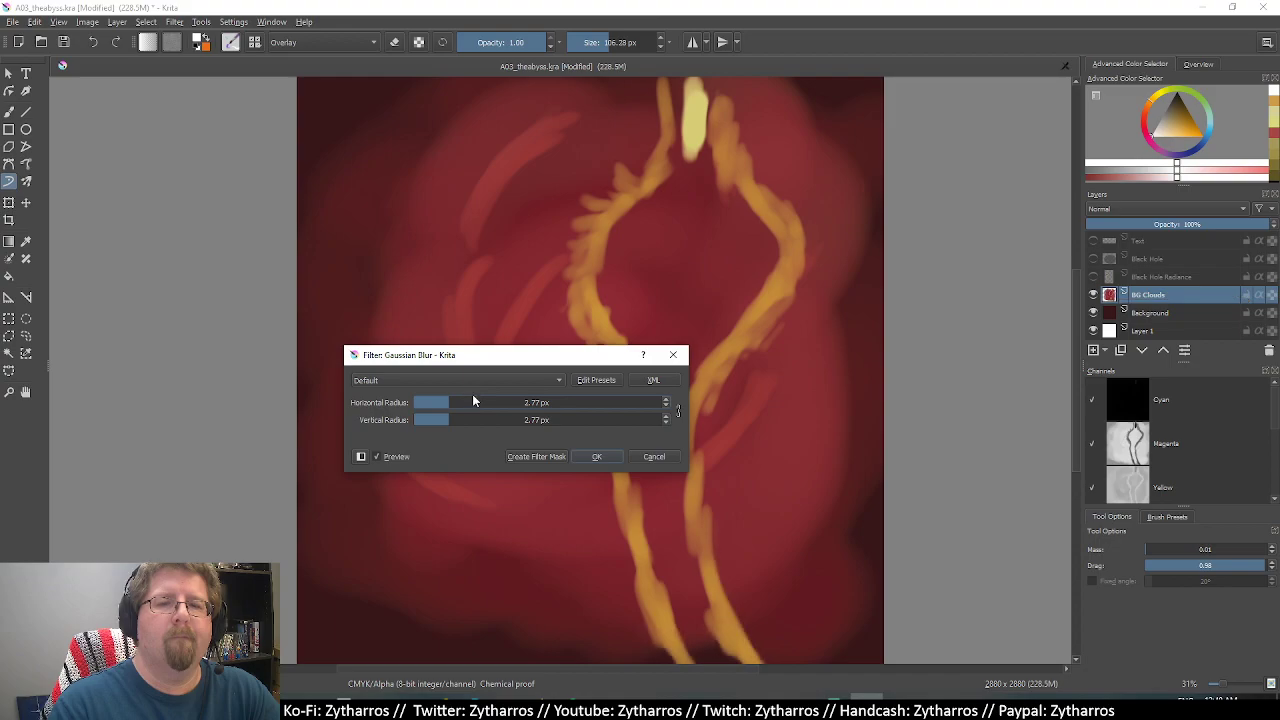
{"action": "left_click", "coordinate": [607, 455]}
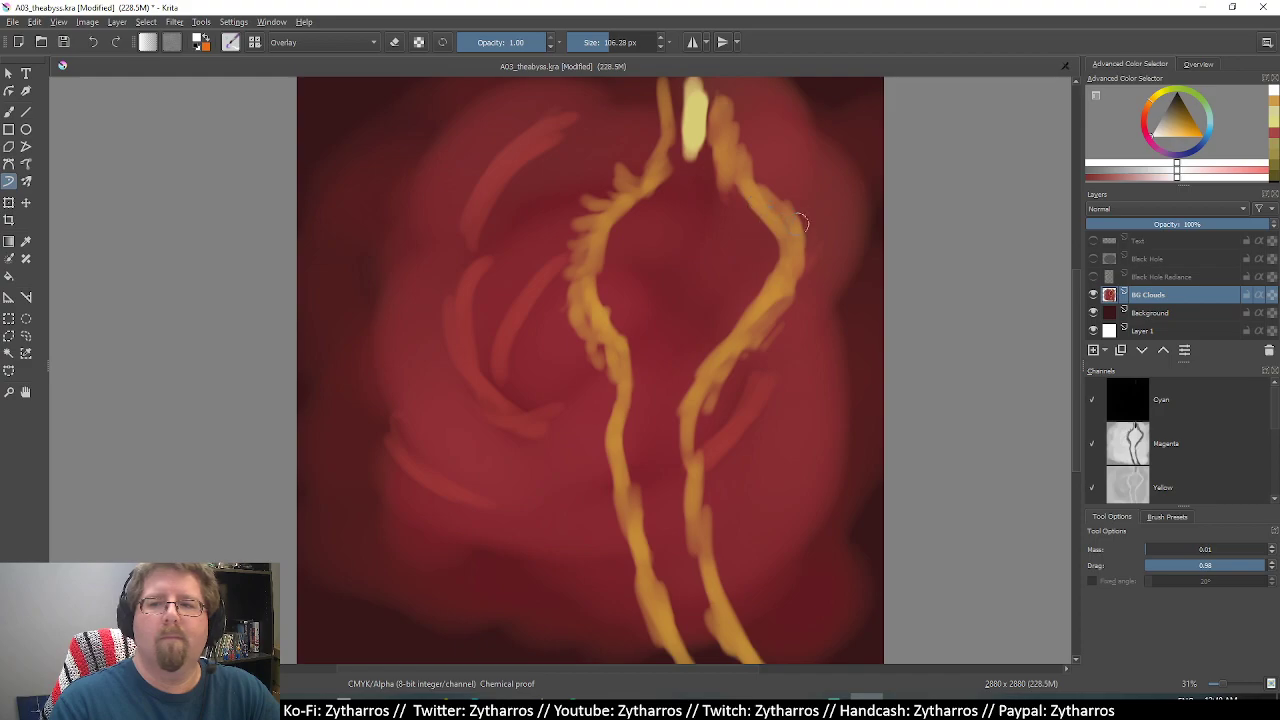
Show and select Black Hole Radiance, hide BG Clouds, and try then undo Emboss.
{"action": "left_click", "coordinate": [1094, 277]}
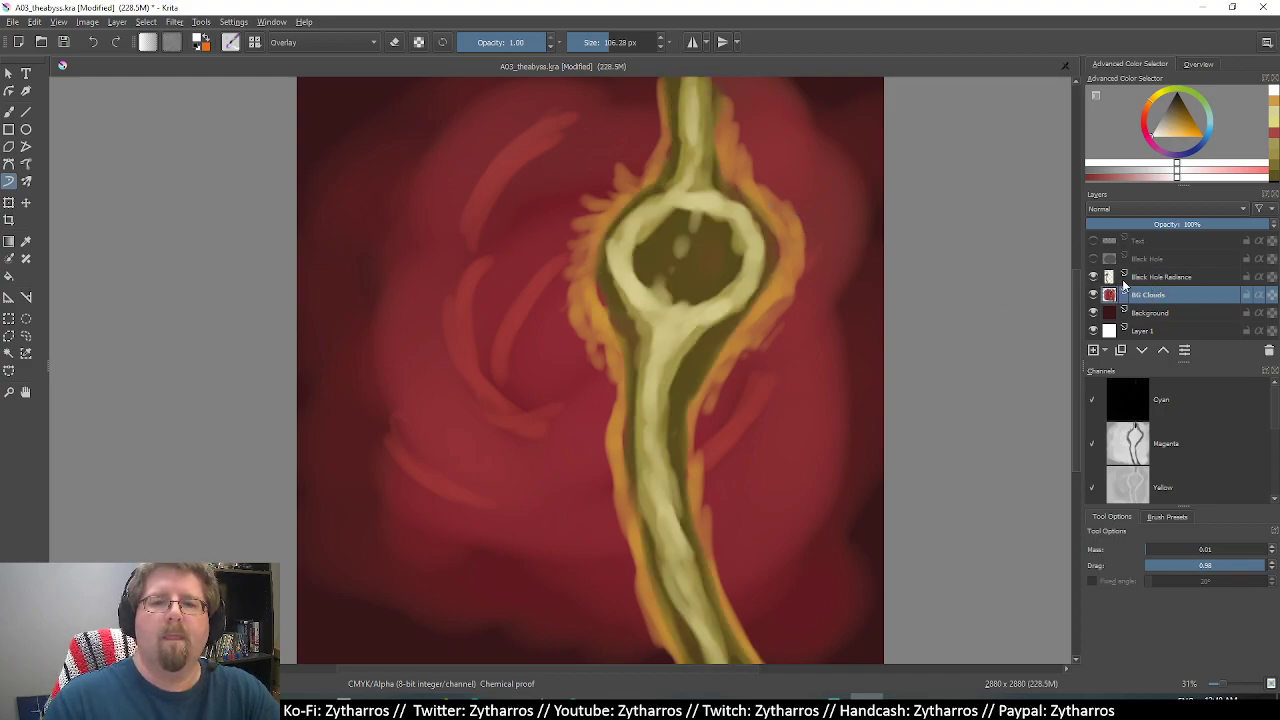
{"action": "left_click", "coordinate": [1110, 280]}
{"action": "left_click", "coordinate": [1093, 294]}
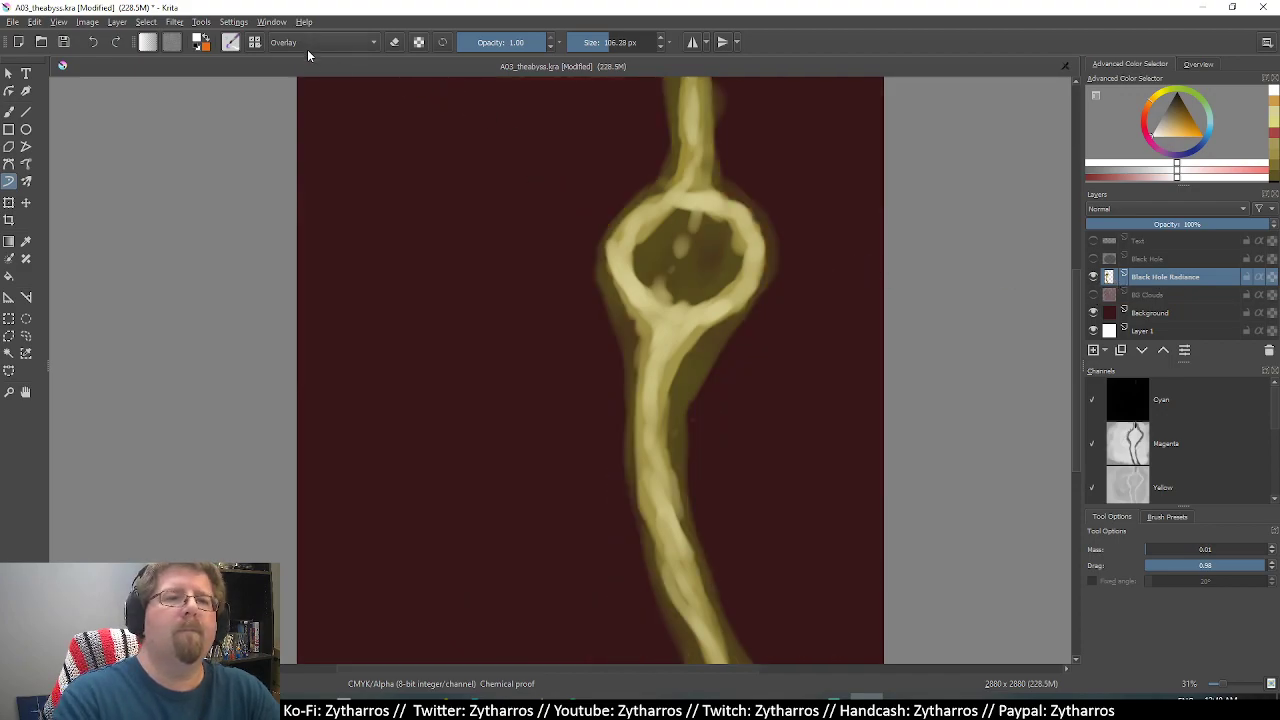
{"action": "left_click", "coordinate": [174, 21]}
{"action": "mouse_move", "coordinate": [194, 68]}
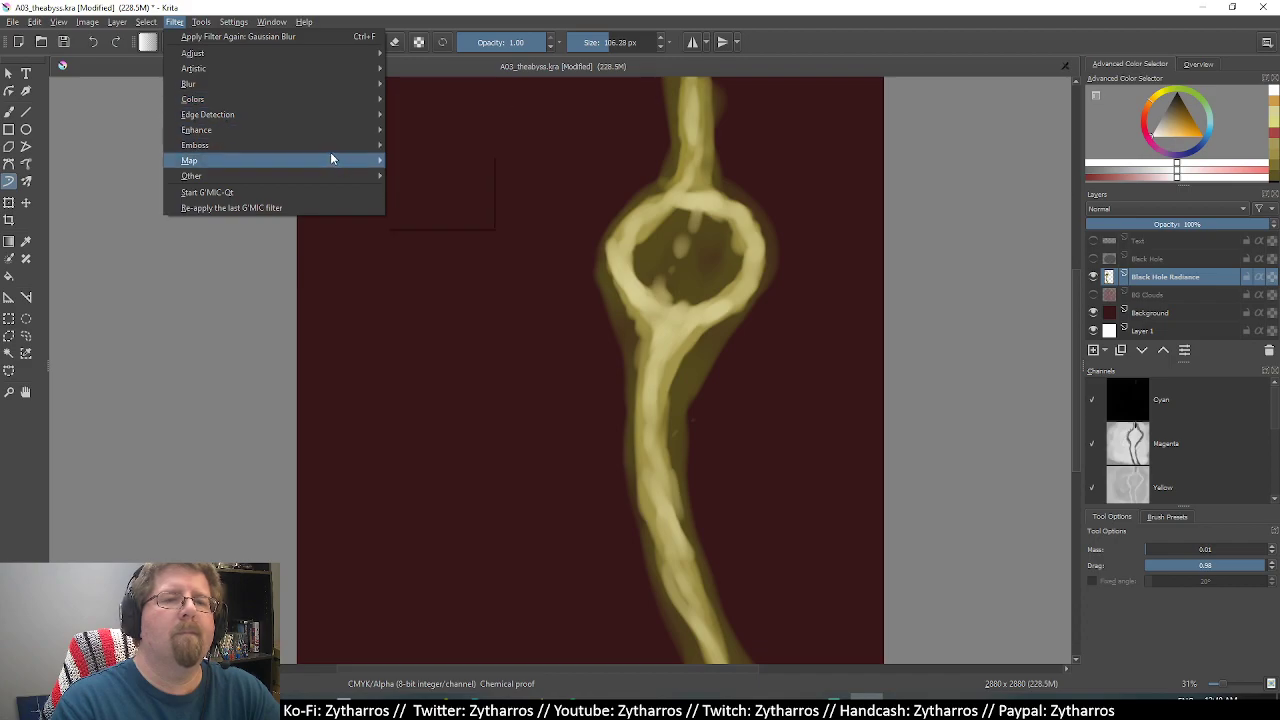
{"action": "left_click", "coordinate": [460, 160]}
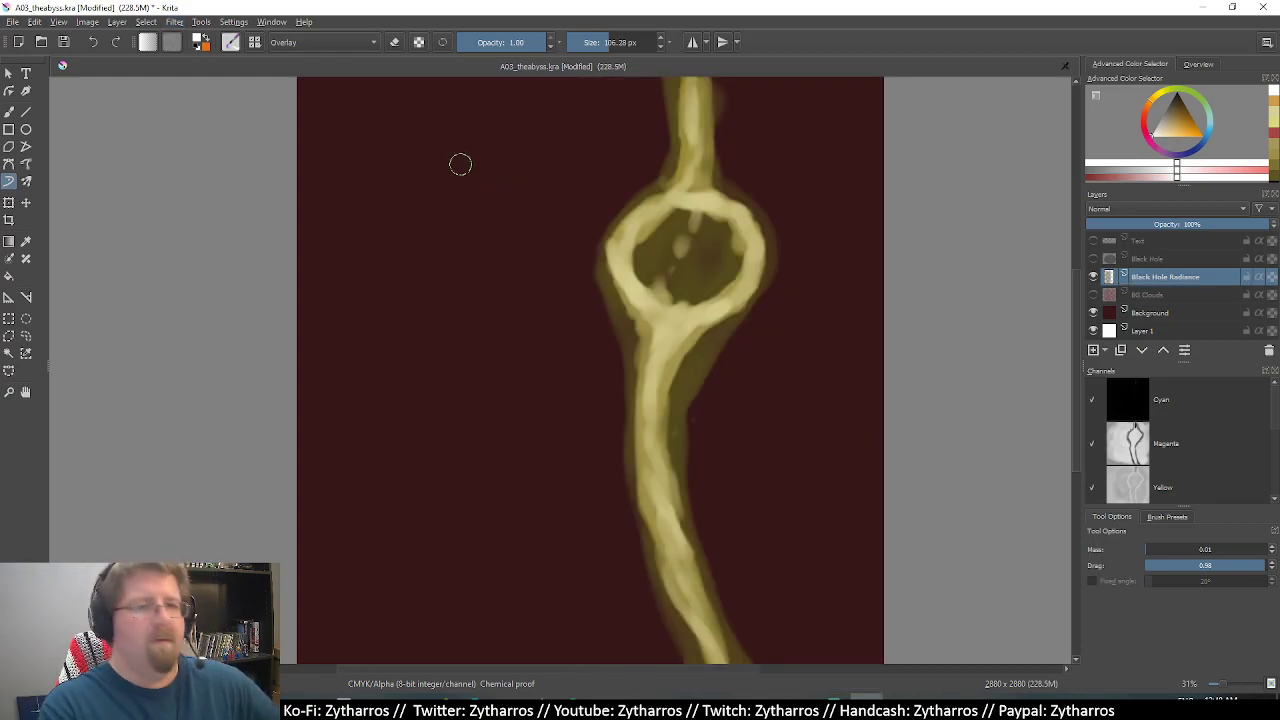
{"action": "key", "text": "ctrl+z"}
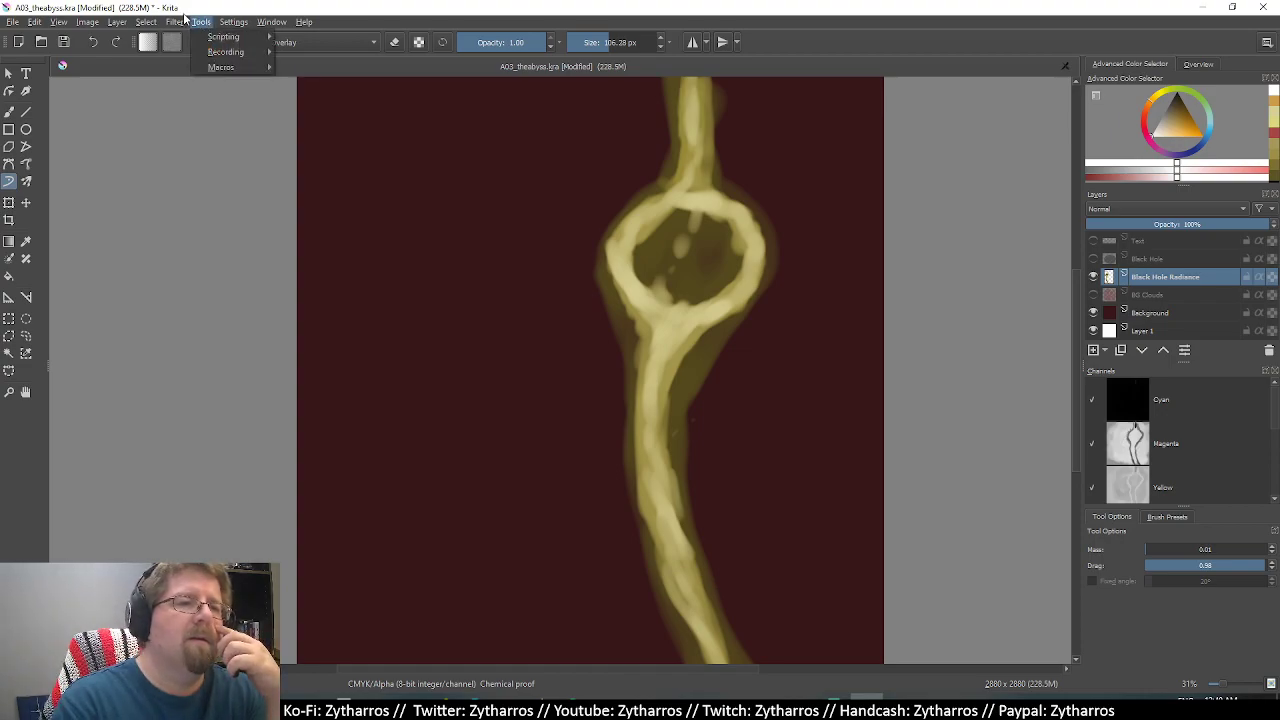
Try Lens Blur with a Pentagon iris, cancel it, and go to Filter > Adjust.
{"action": "left_click", "coordinate": [175, 22]}
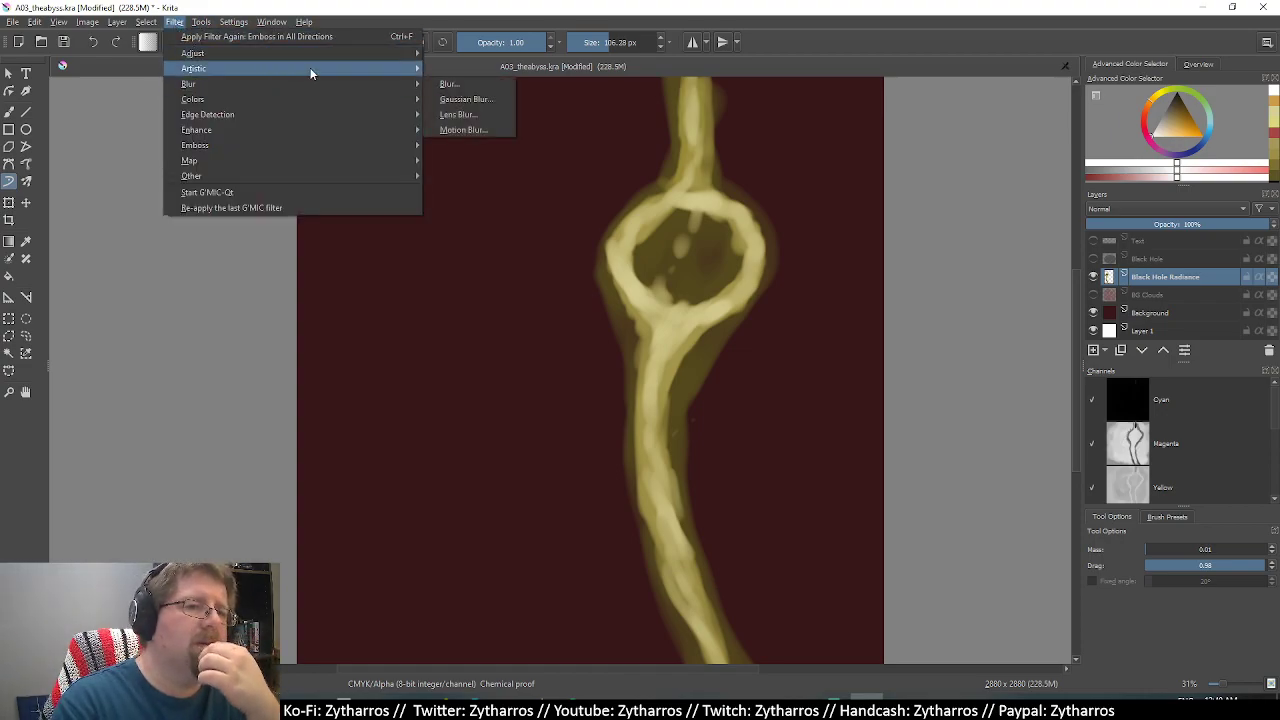
{"action": "left_click", "coordinate": [484, 114]}
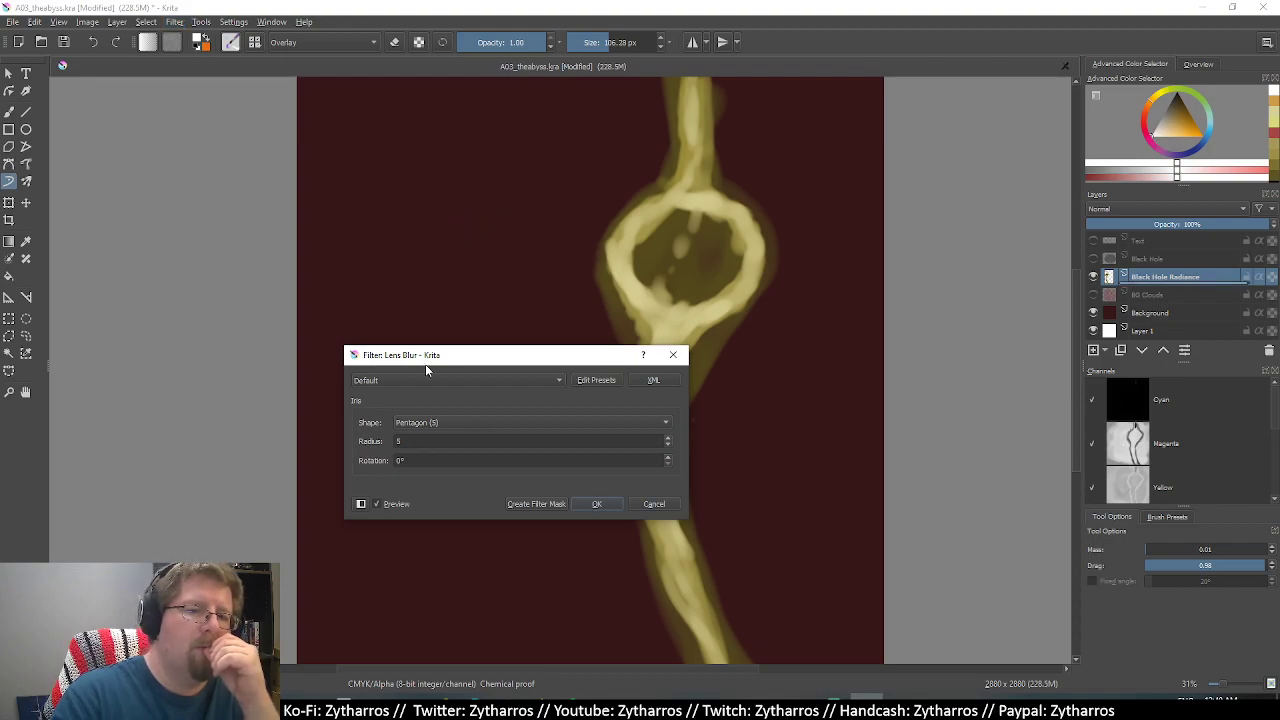
{"action": "left_click", "coordinate": [435, 442]}
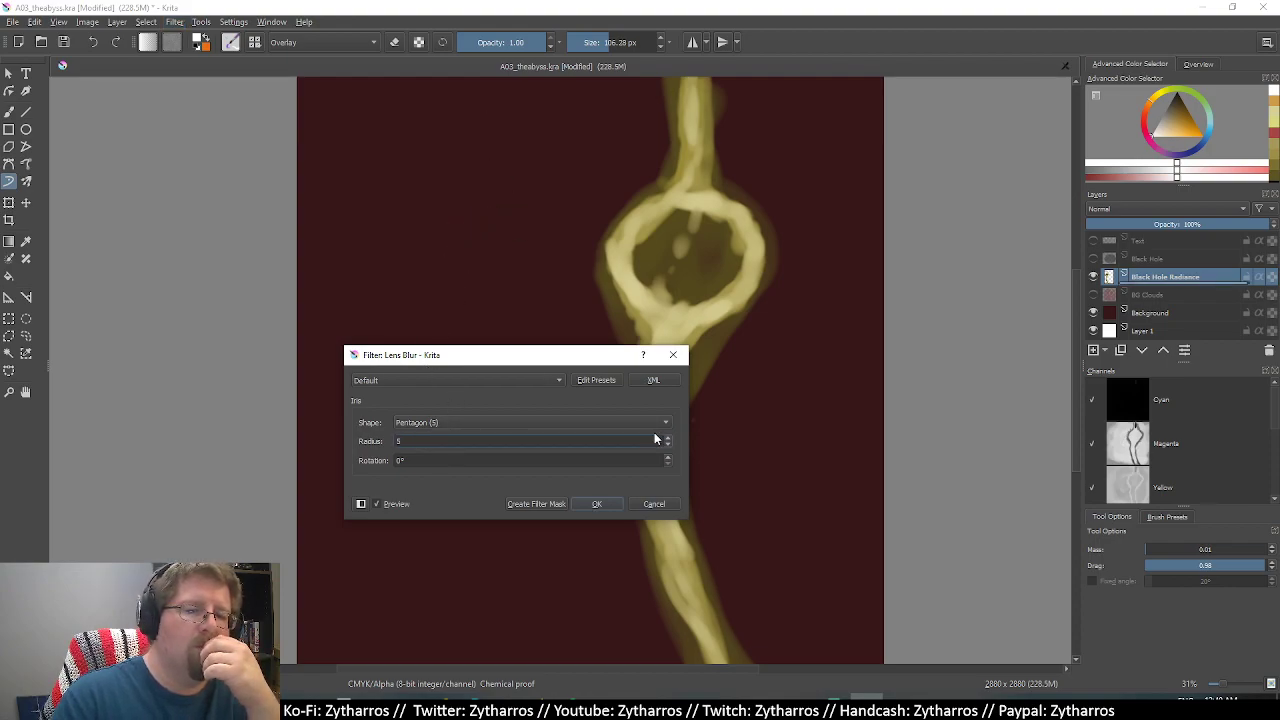
{"action": "left_click", "coordinate": [669, 443]}
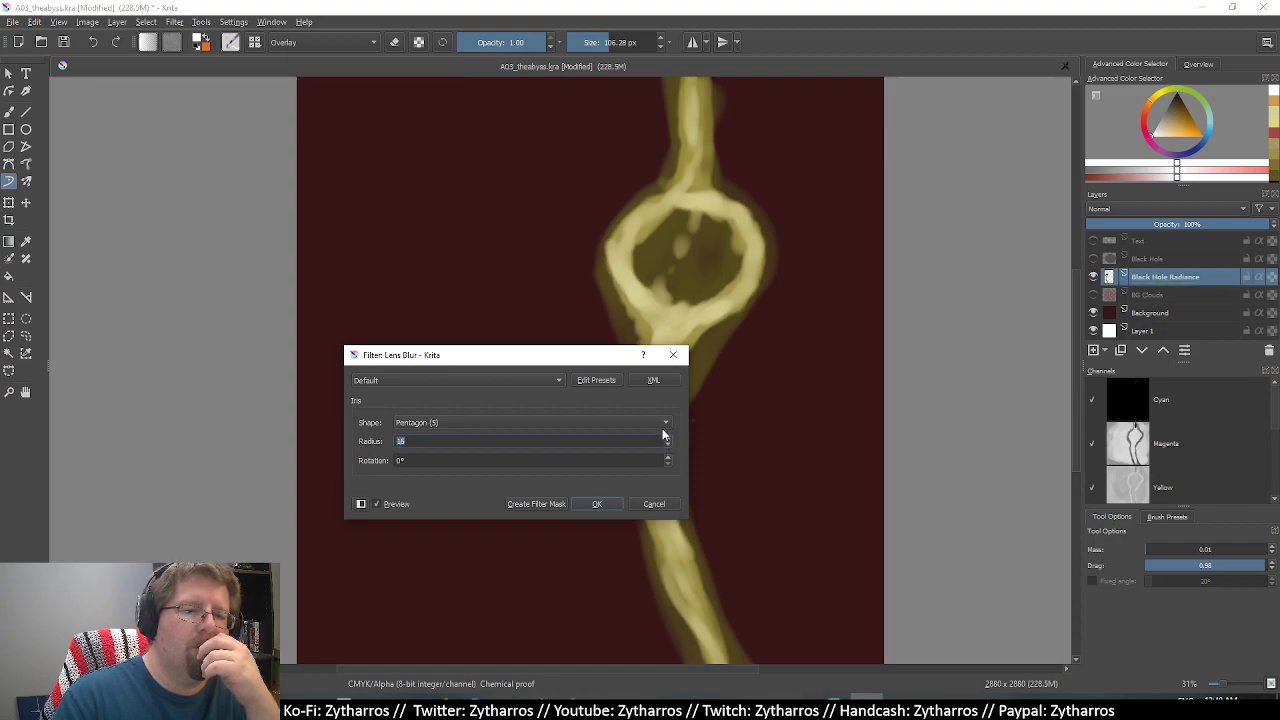
{"action": "left_click", "coordinate": [663, 424]}
{"action": "left_click", "coordinate": [660, 424]}
{"action": "left_click", "coordinate": [648, 507]}
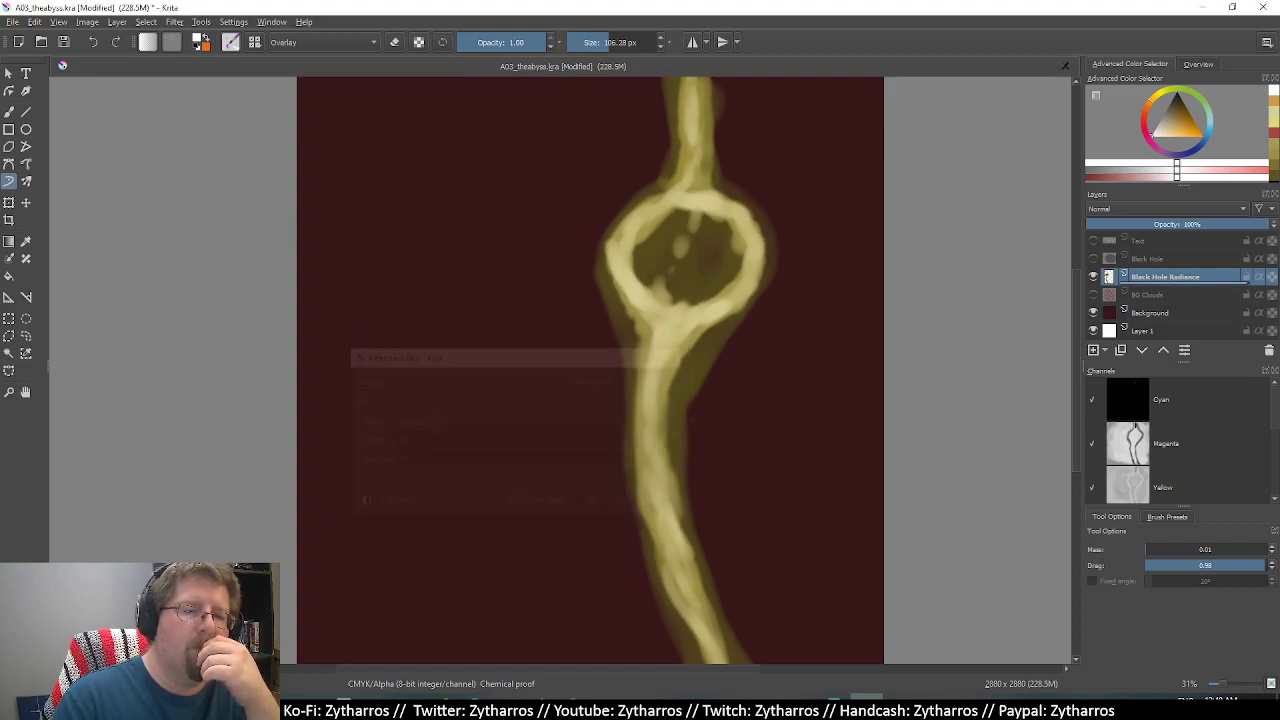
{"action": "left_click", "coordinate": [234, 22]}
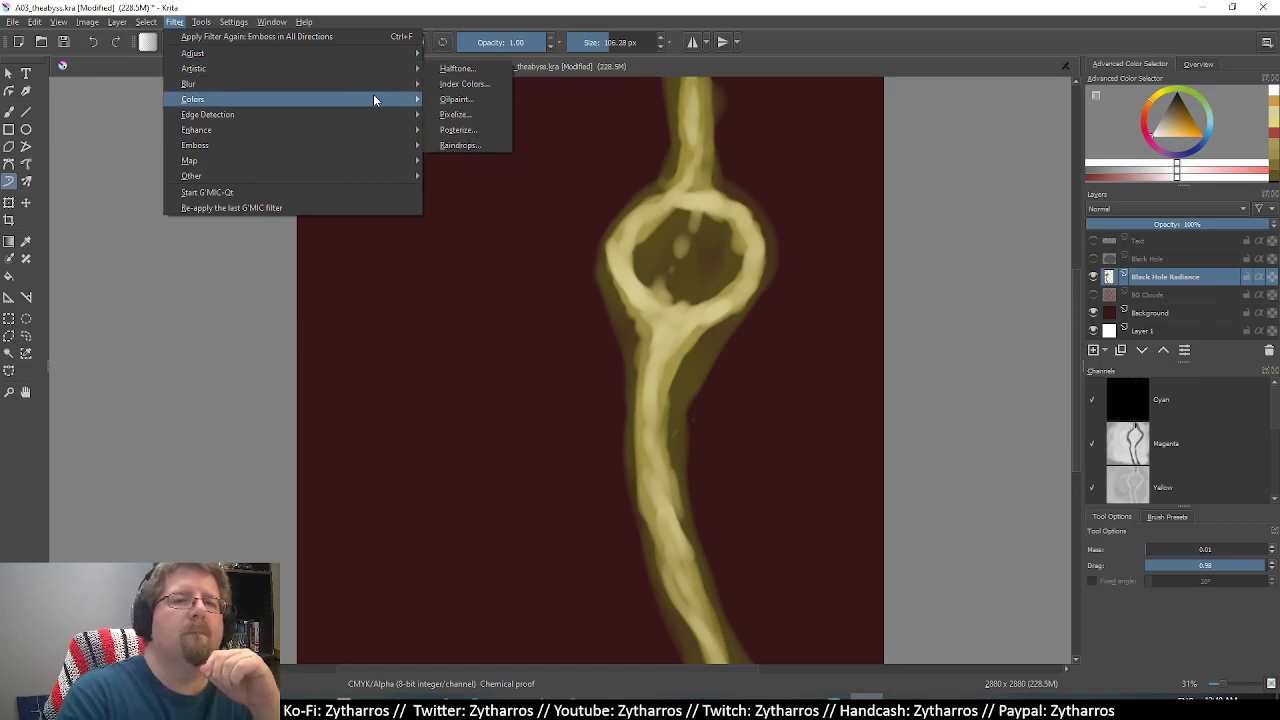
{"action": "mouse_move", "coordinate": [300, 53]}
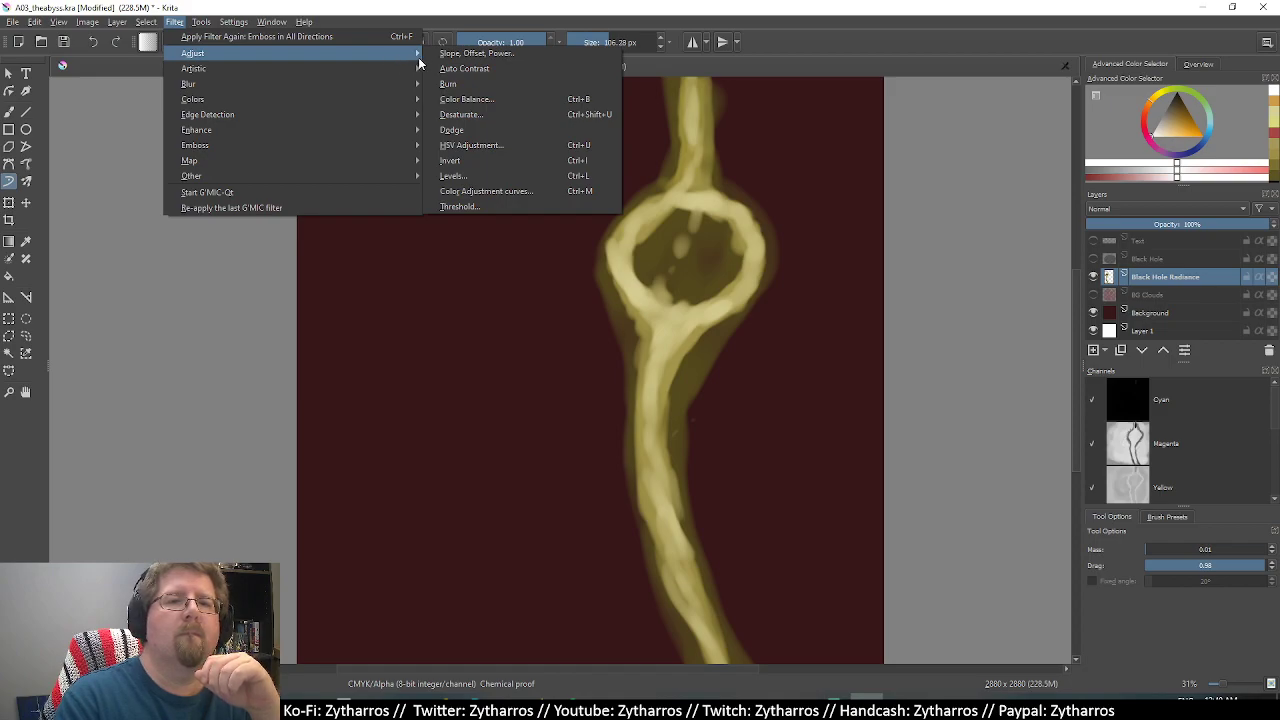
Apply Burn to the radiance glow with lowered exposure in Shadows mode.
{"action": "left_click", "coordinate": [449, 83]}
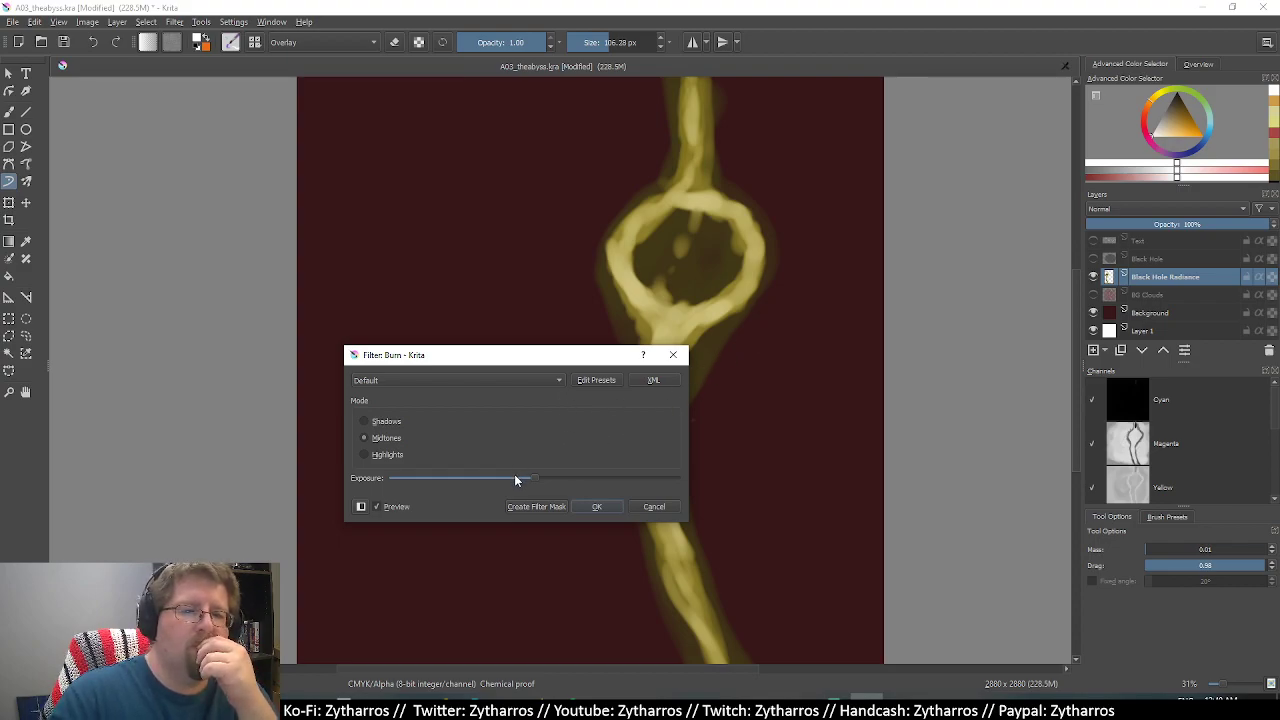
{"action": "left_click_drag", "start_coordinate": [535, 480], "coordinate": [488, 483]}
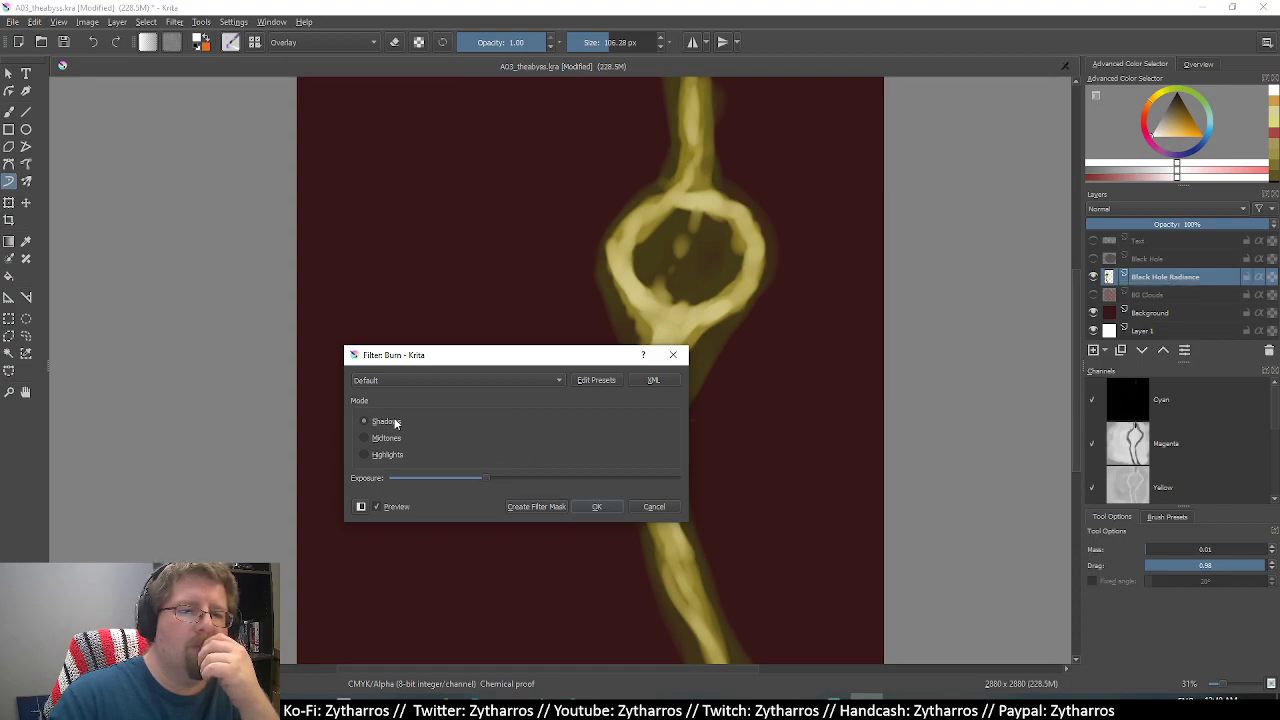
{"action": "left_click", "coordinate": [386, 438]}
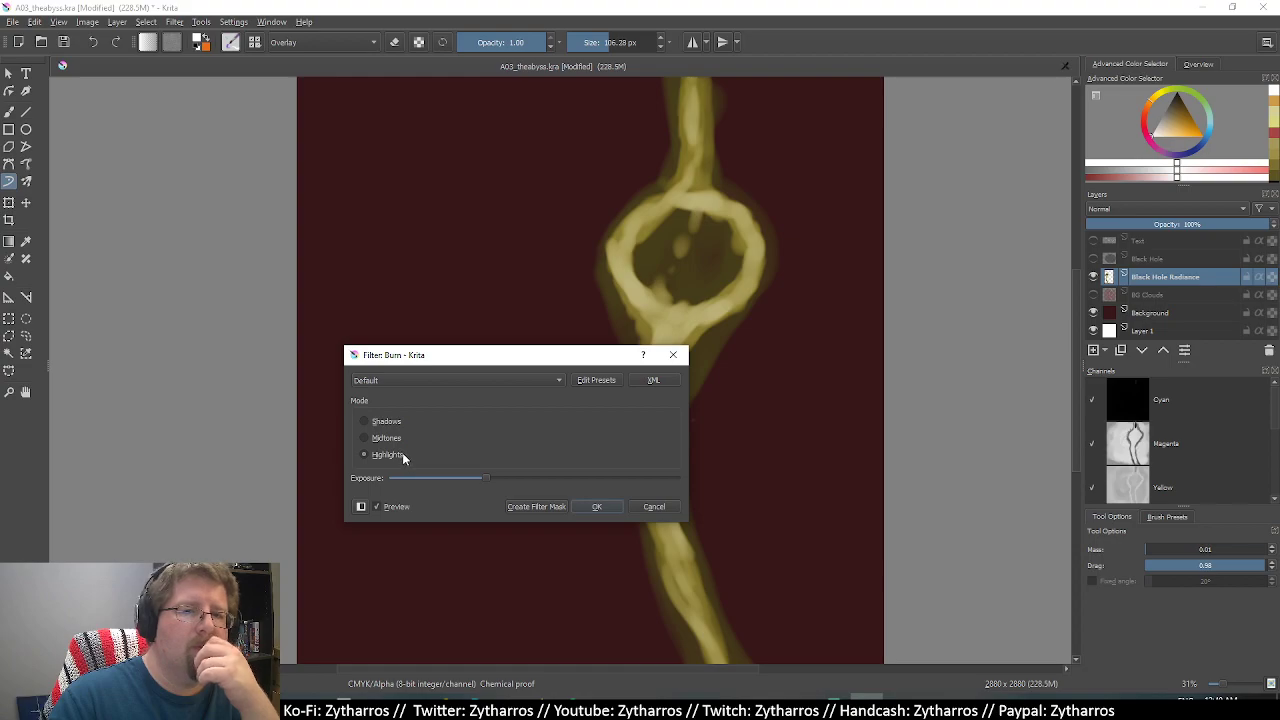
{"action": "left_click", "coordinate": [394, 426]}
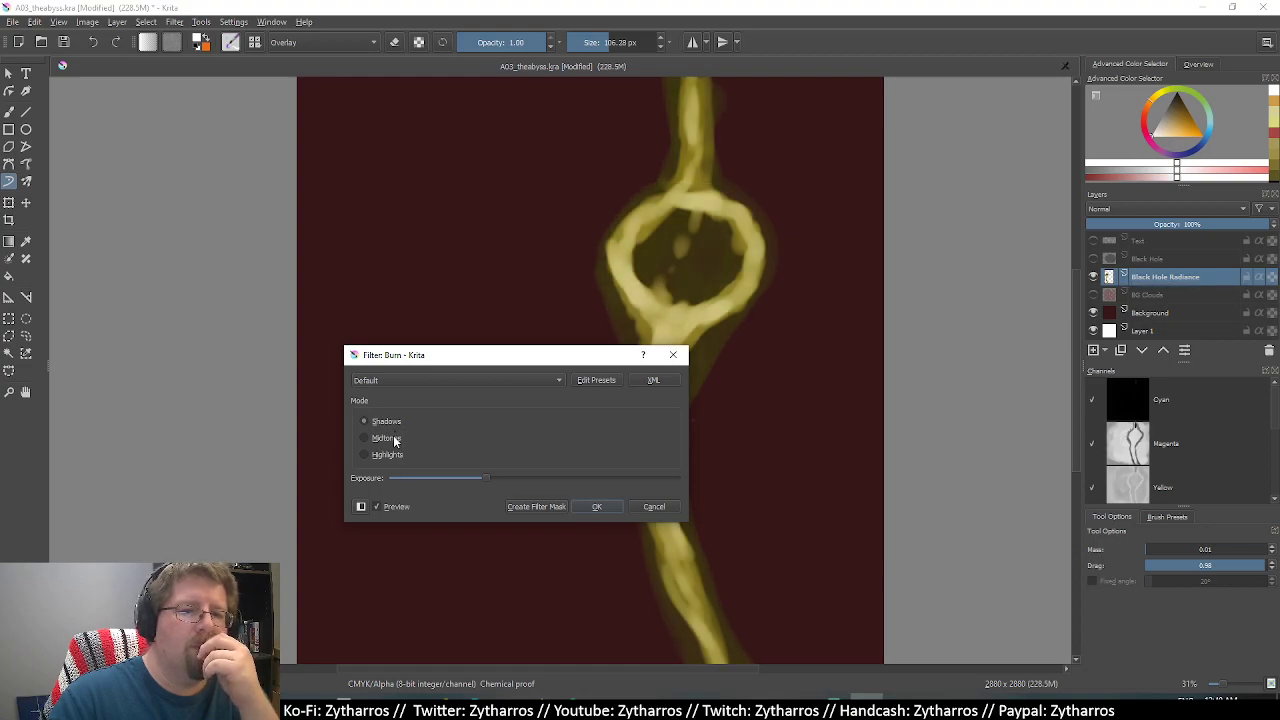
{"action": "left_click", "coordinate": [597, 507]}
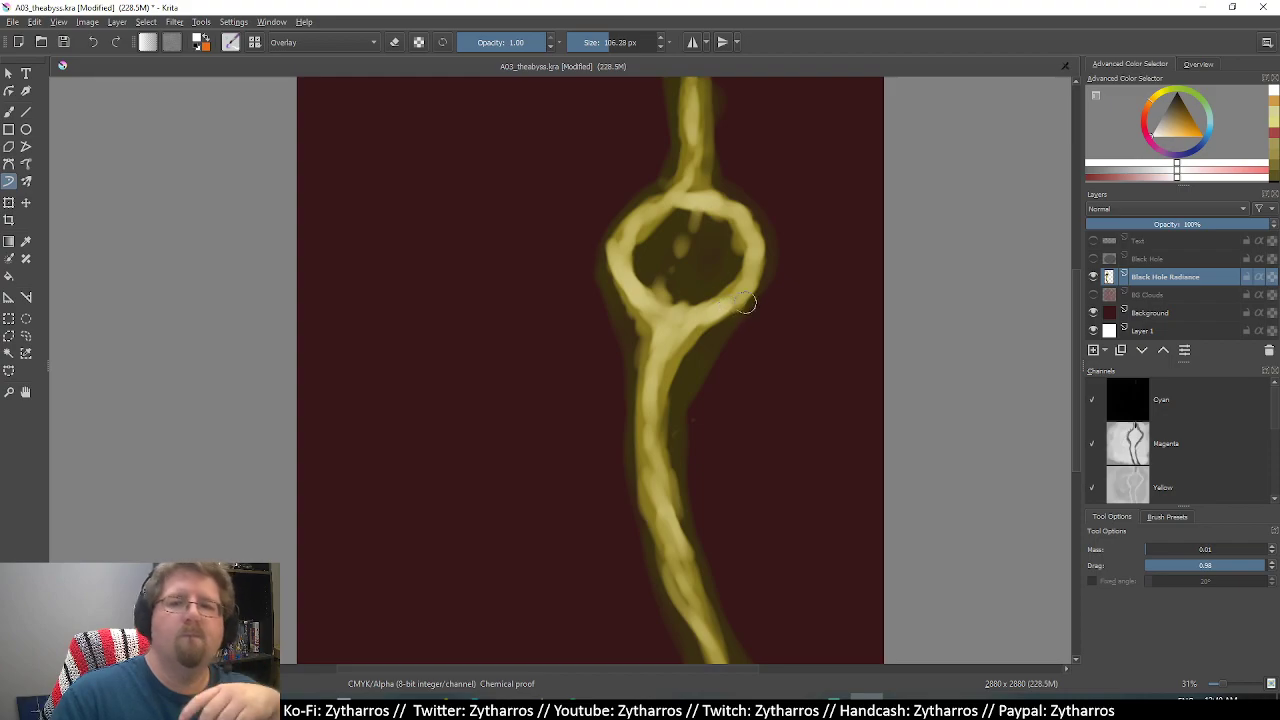
Show BG Clouds, hide Black Hole Radiance and Layer 1, and select BG Clouds.
{"action": "left_click", "coordinate": [1093, 295]}
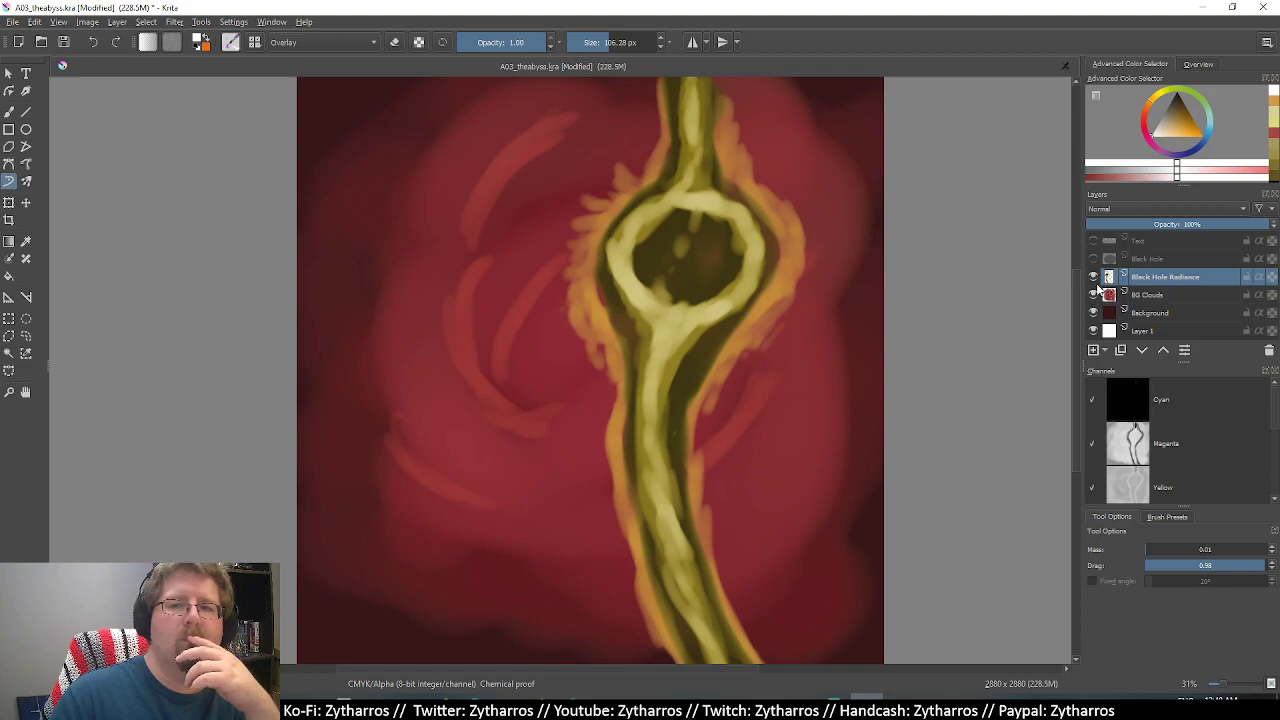
{"action": "left_click", "coordinate": [1093, 259]}
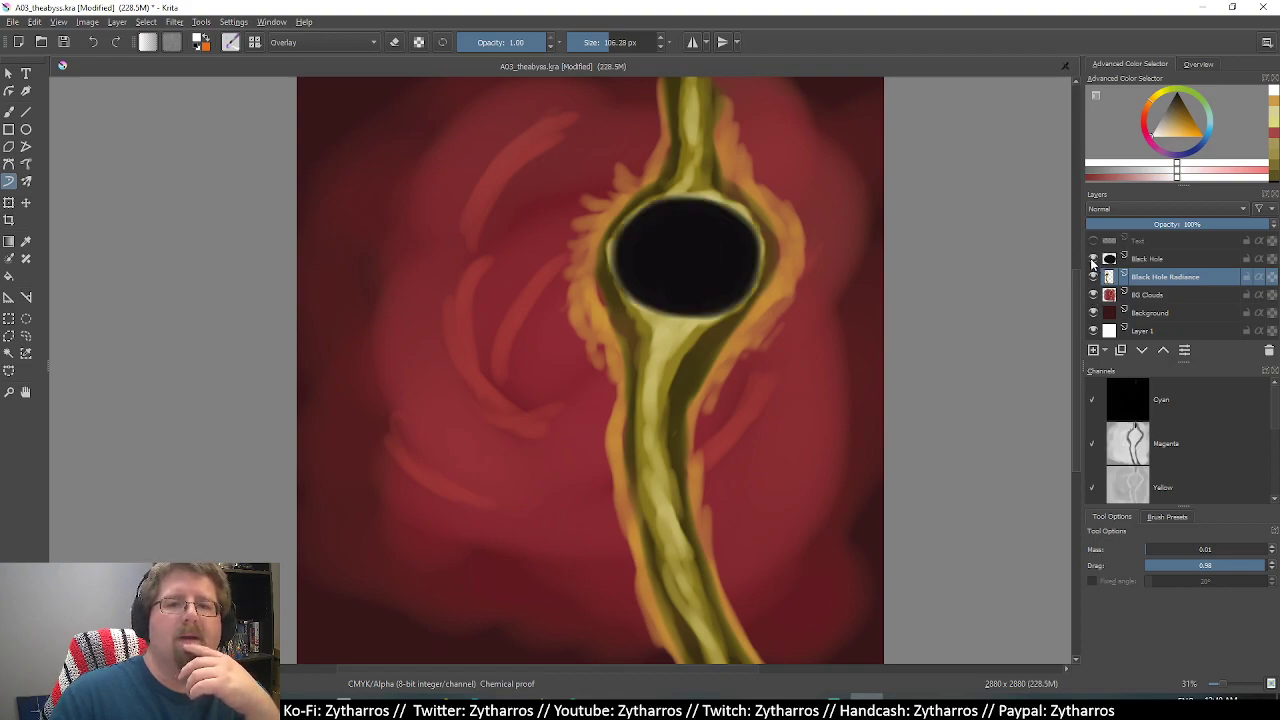
{"action": "left_click", "coordinate": [1093, 259]}
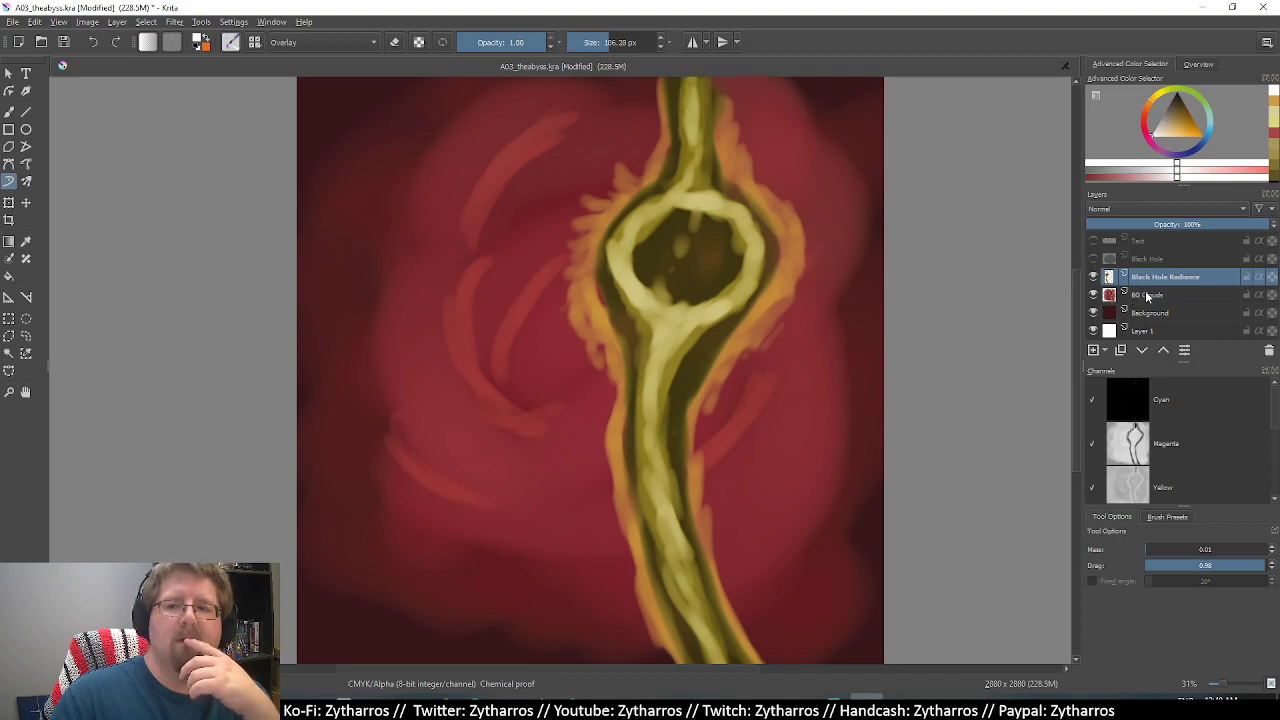
{"action": "left_click", "coordinate": [1093, 277]}
{"action": "left_click", "coordinate": [1143, 296]}
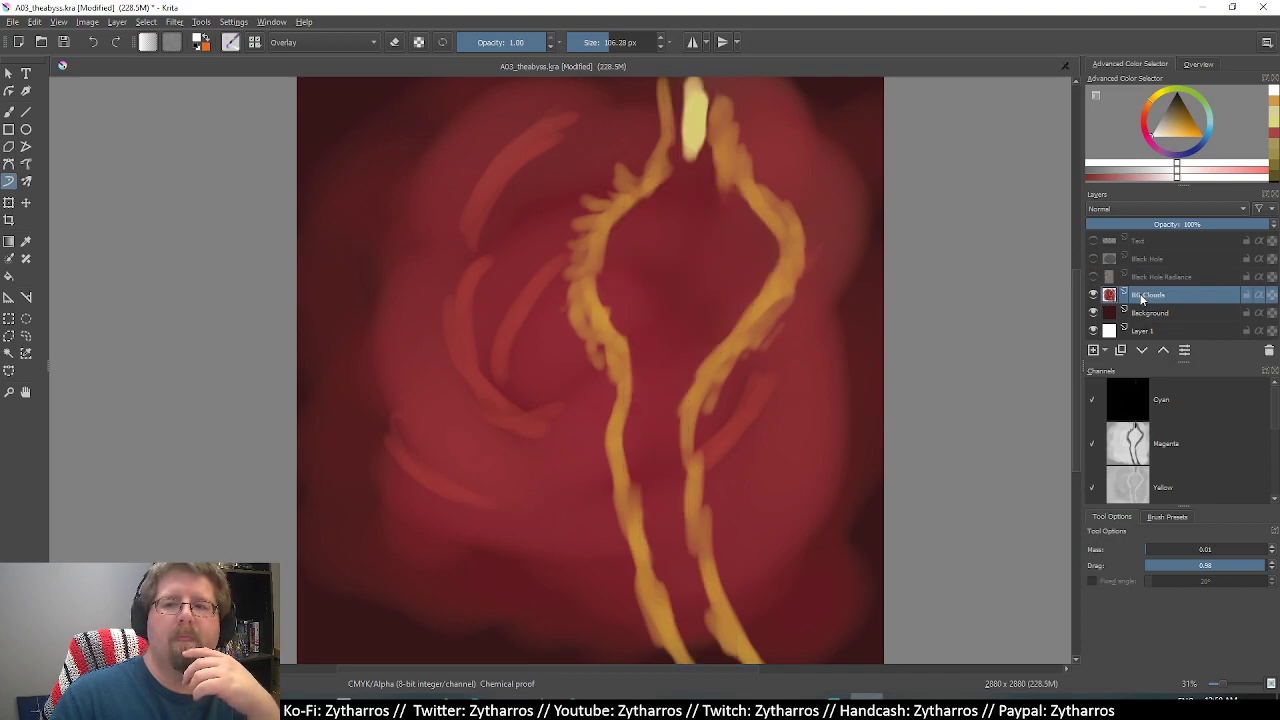
{"action": "left_click", "coordinate": [1093, 329]}
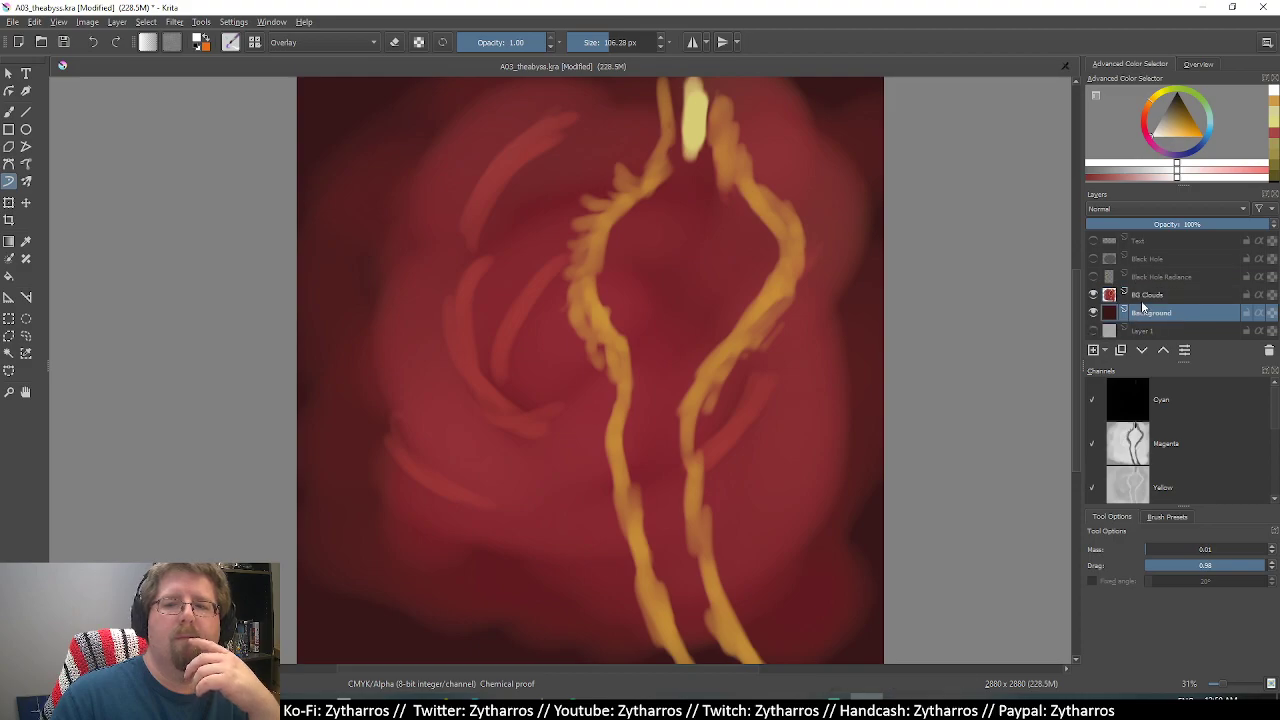
Compare the title and black hole, then select and show Black Hole Radiance.
{"action": "left_click", "coordinate": [1093, 258]}
{"action": "left_click", "coordinate": [1093, 241]}
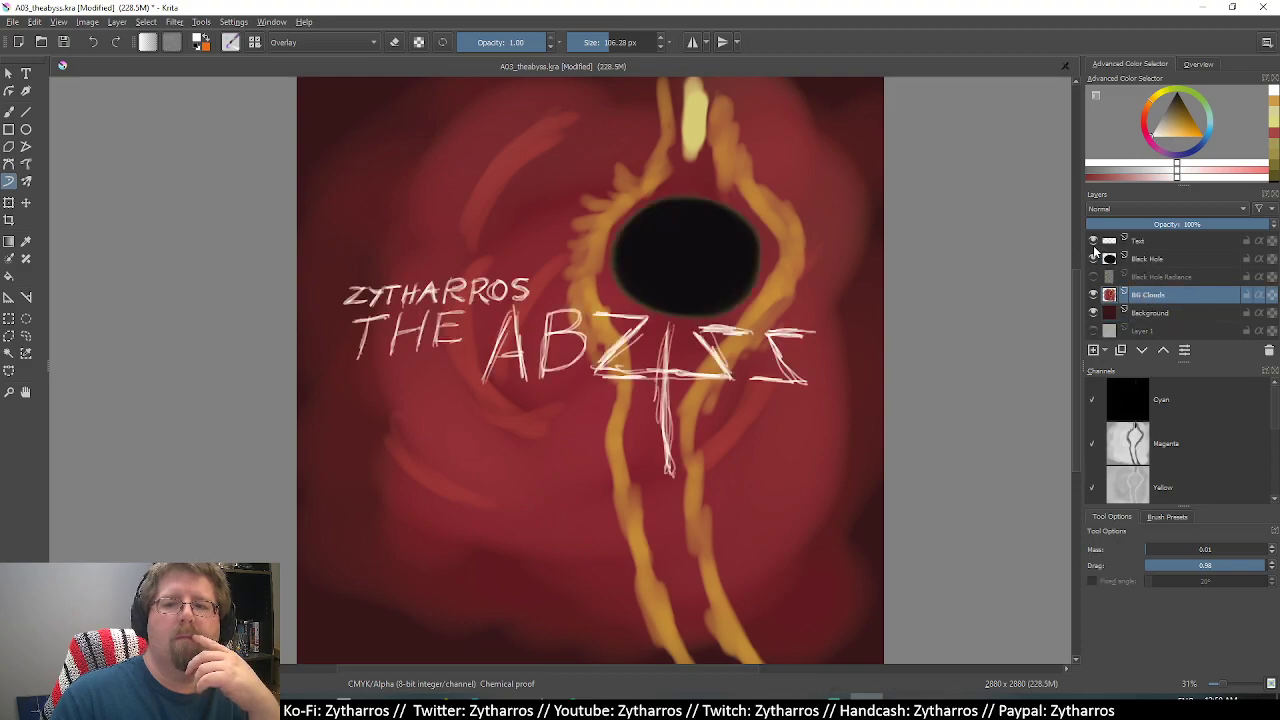
{"action": "left_click", "coordinate": [1093, 241]}
{"action": "left_click", "coordinate": [1093, 259]}
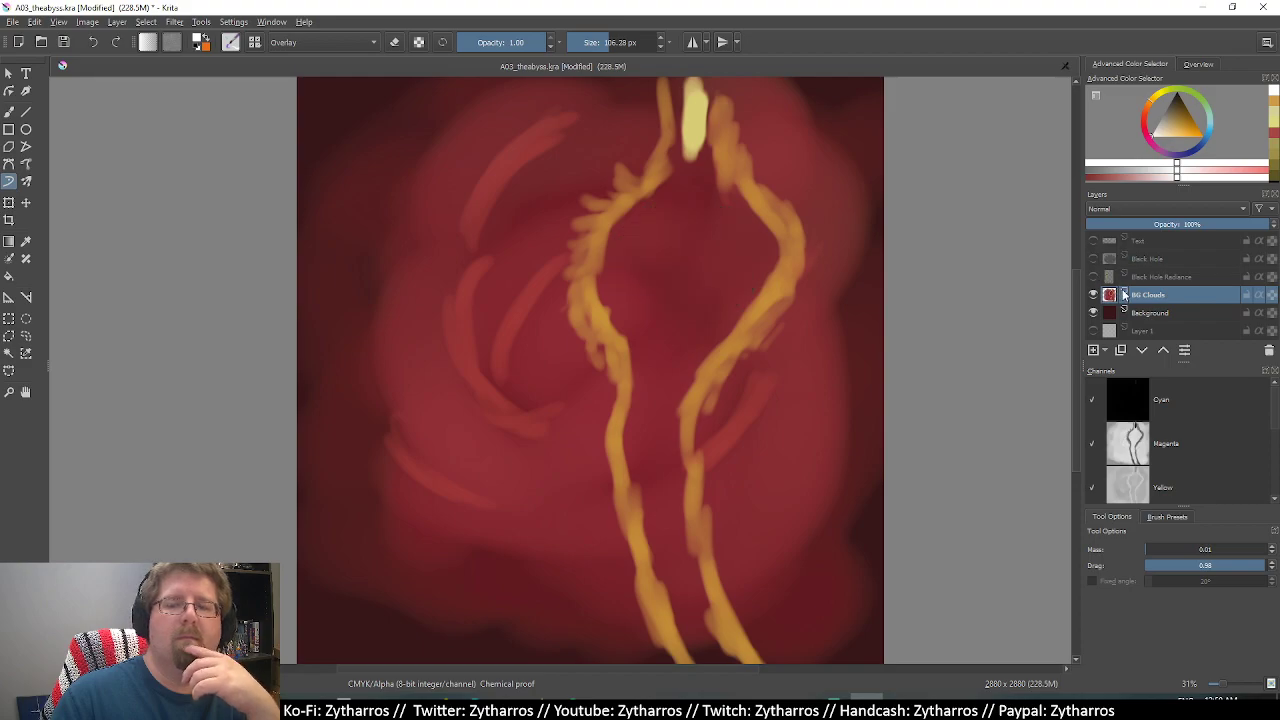
{"action": "left_click", "coordinate": [1140, 282]}
{"action": "left_click", "coordinate": [1094, 277]}
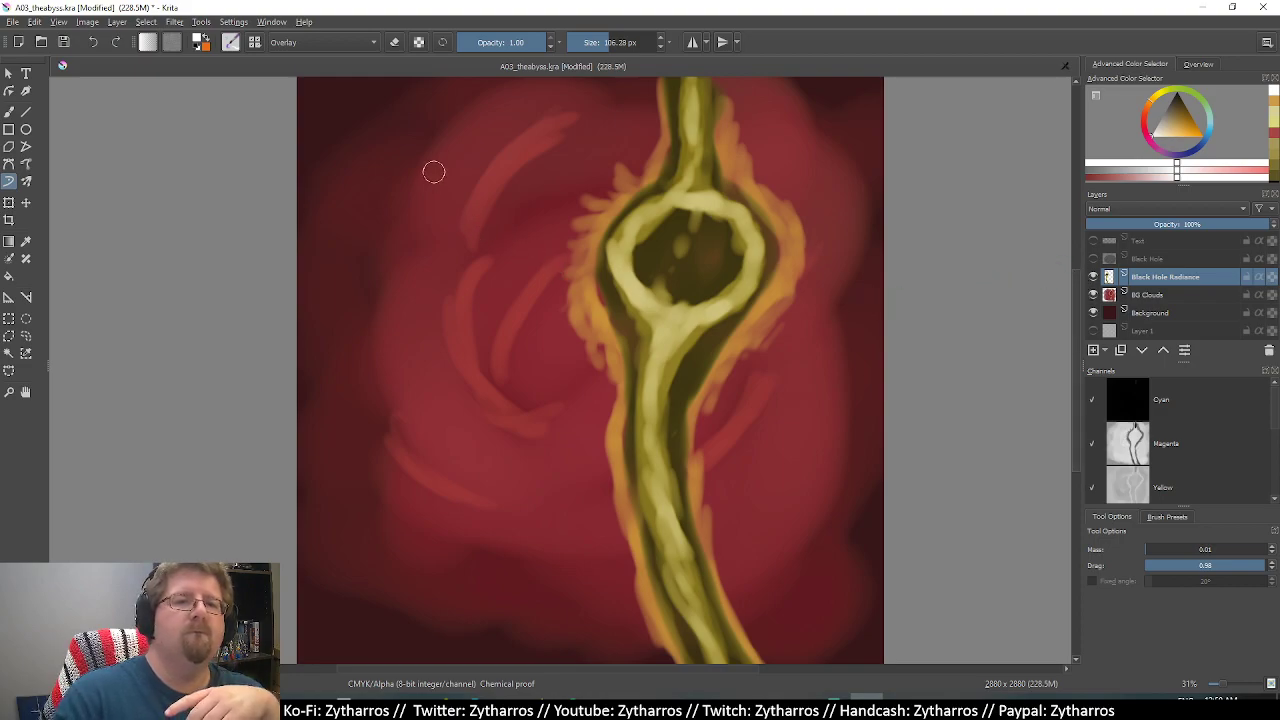
{"action": "left_click", "coordinate": [174, 21]}
{"action": "mouse_move", "coordinate": [188, 84]}
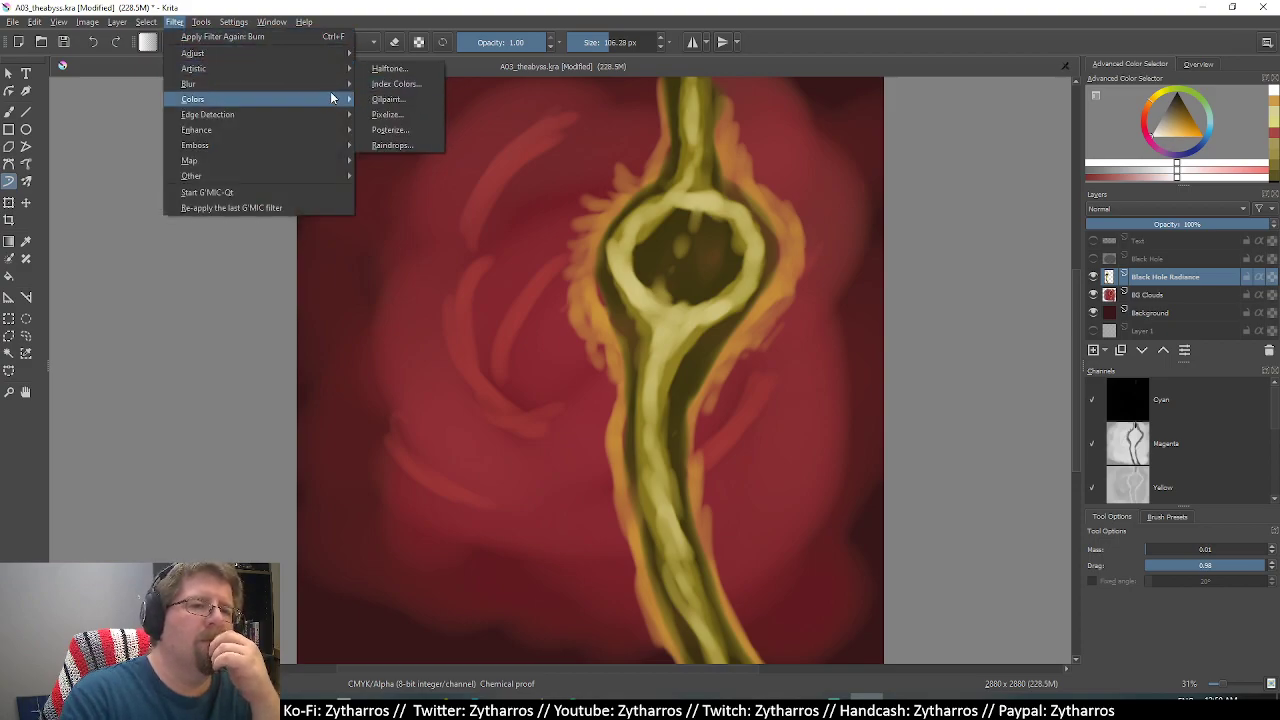
Blur the radiance band at 20 px radius and strength 20, then show Black Hole.
{"action": "left_click", "coordinate": [382, 84]}
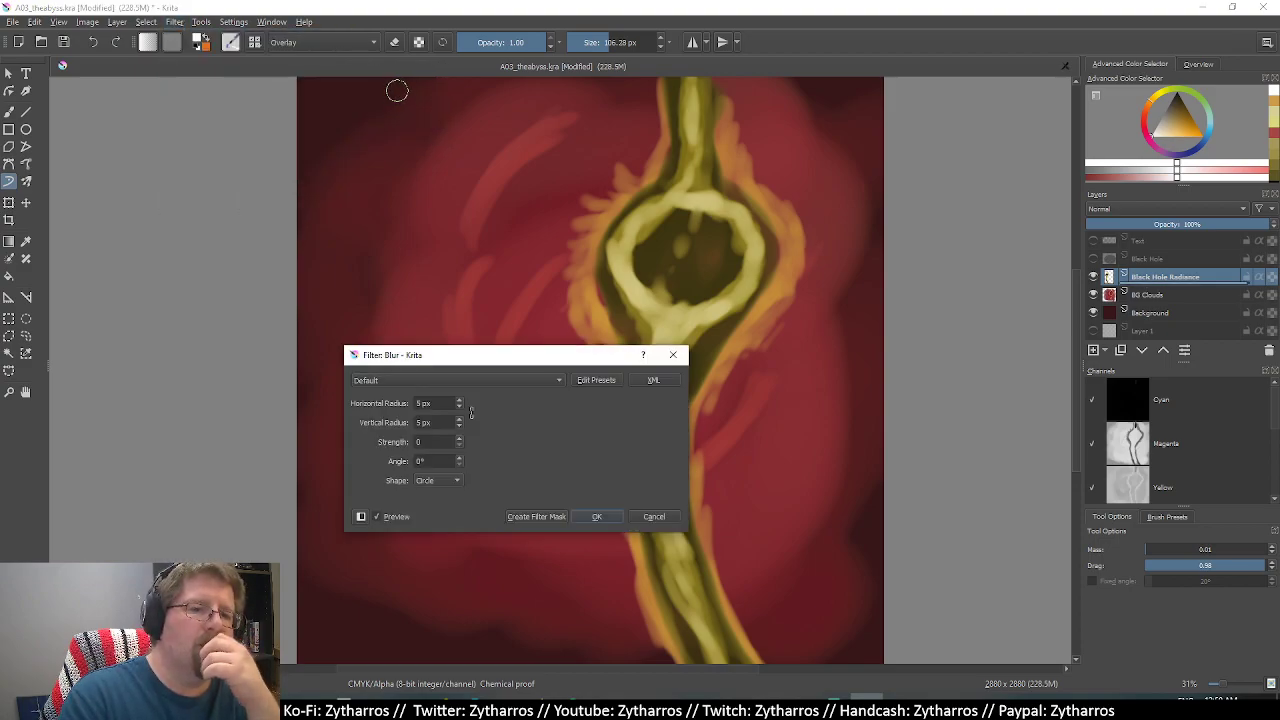
{"action": "scroll", "coordinate": [461, 402], "scroll_direction": "up", "scroll_amount": 6}
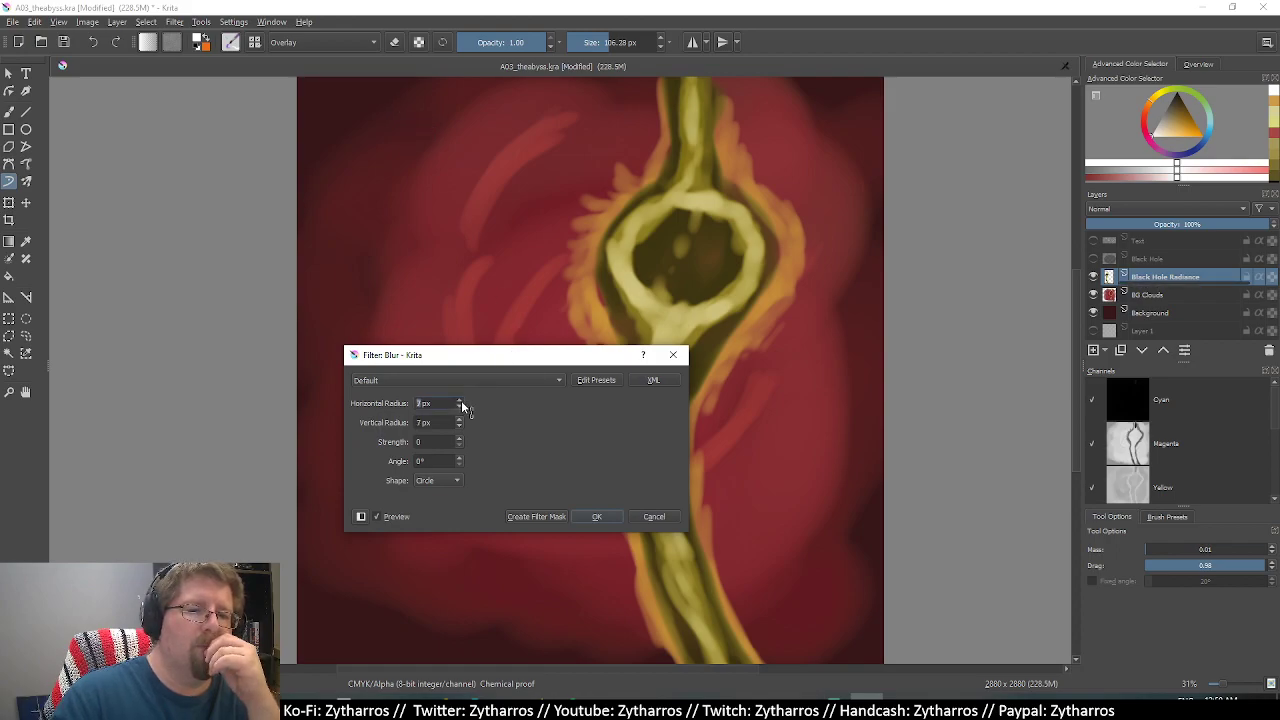
{"action": "scroll", "coordinate": [460, 402], "scroll_direction": "up", "scroll_amount": 4}
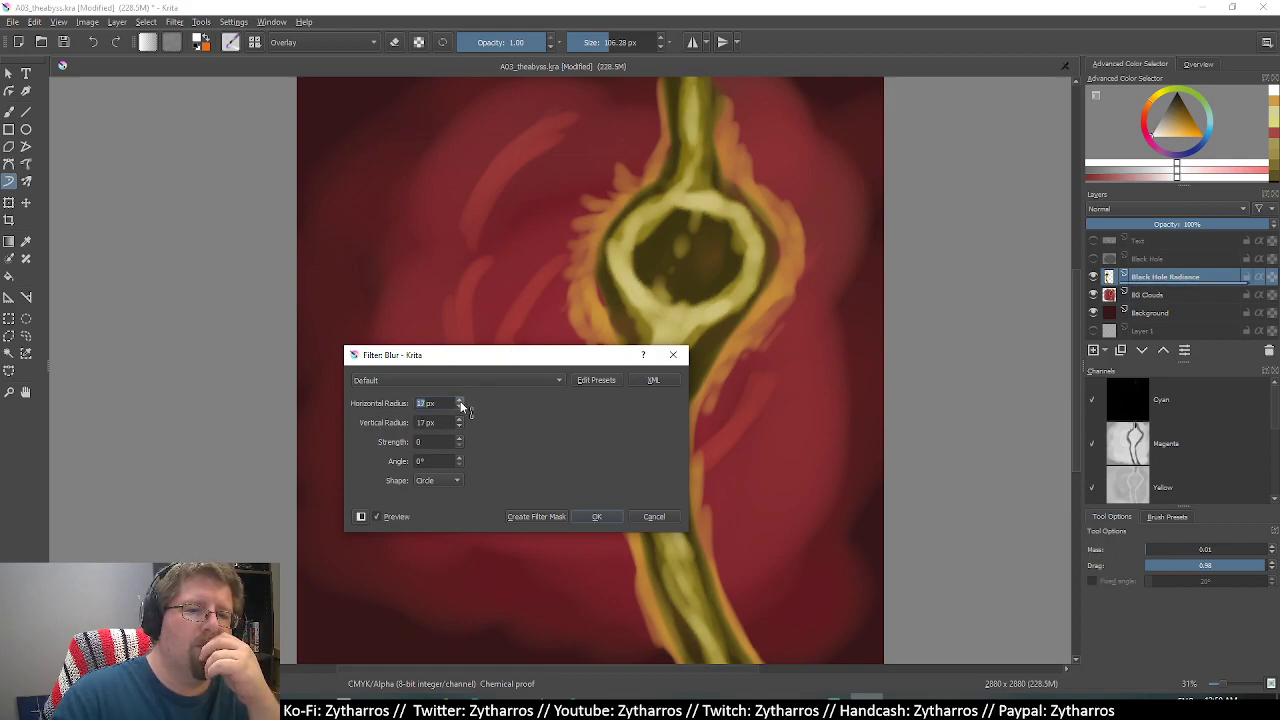
{"action": "scroll", "coordinate": [461, 404], "scroll_direction": "up", "scroll_amount": 2}
{"action": "scroll", "coordinate": [462, 404], "scroll_direction": "up", "scroll_amount": 1}
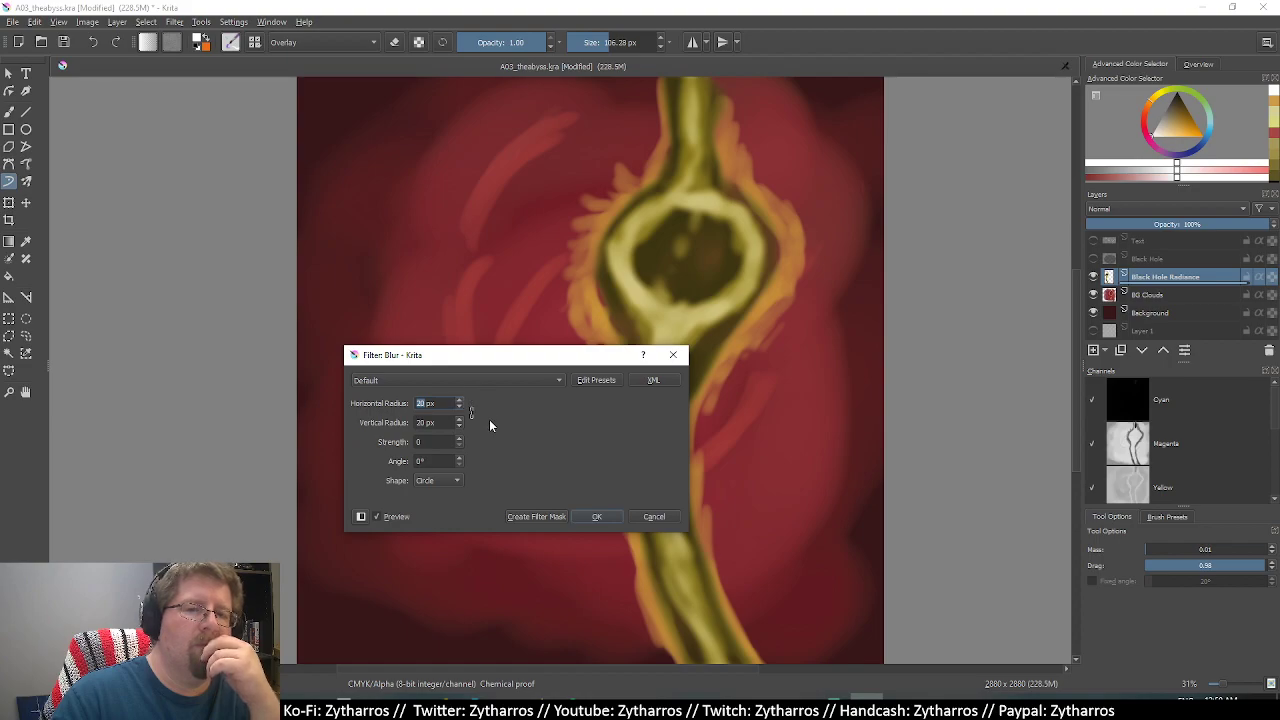
{"action": "scroll", "coordinate": [462, 443], "scroll_direction": "up", "scroll_amount": 3}
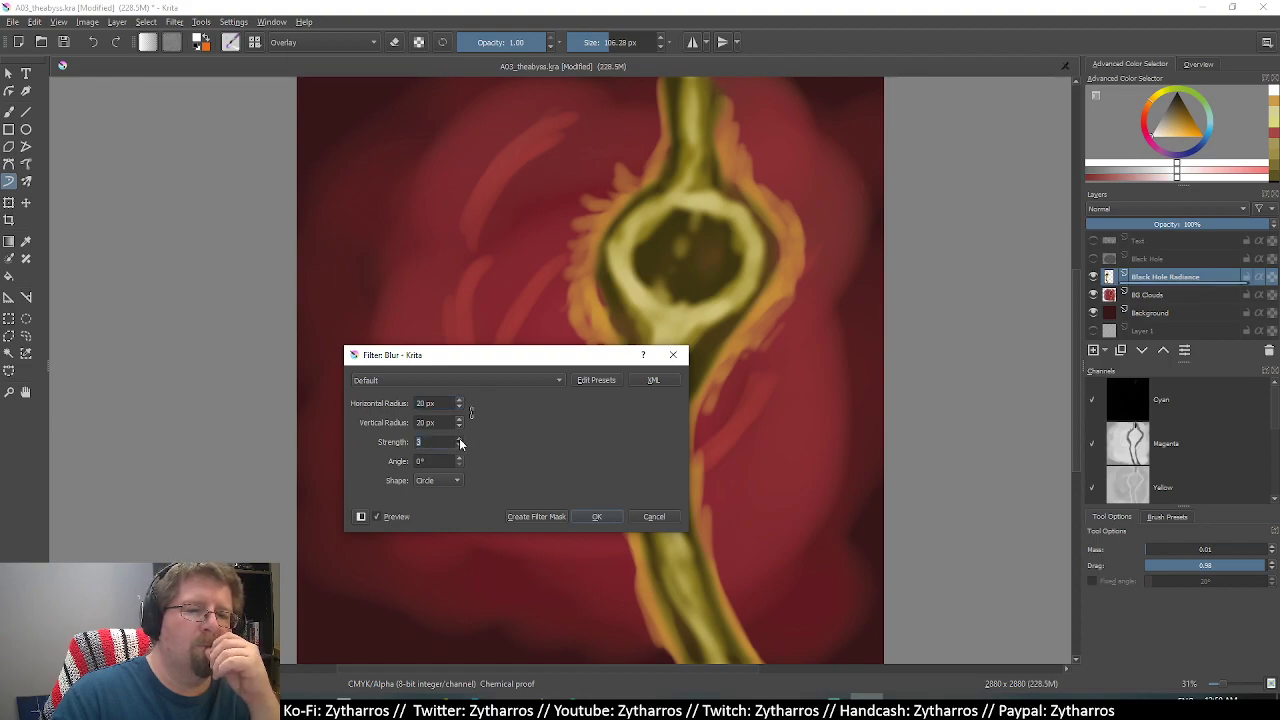
{"action": "scroll", "coordinate": [462, 443], "scroll_direction": "up", "scroll_amount": 3}
{"action": "scroll", "coordinate": [463, 444], "scroll_direction": "up", "scroll_amount": 3}
{"action": "scroll", "coordinate": [463, 444], "scroll_direction": "up", "scroll_amount": 2}
{"action": "scroll", "coordinate": [463, 444], "scroll_direction": "up", "scroll_amount": 5}
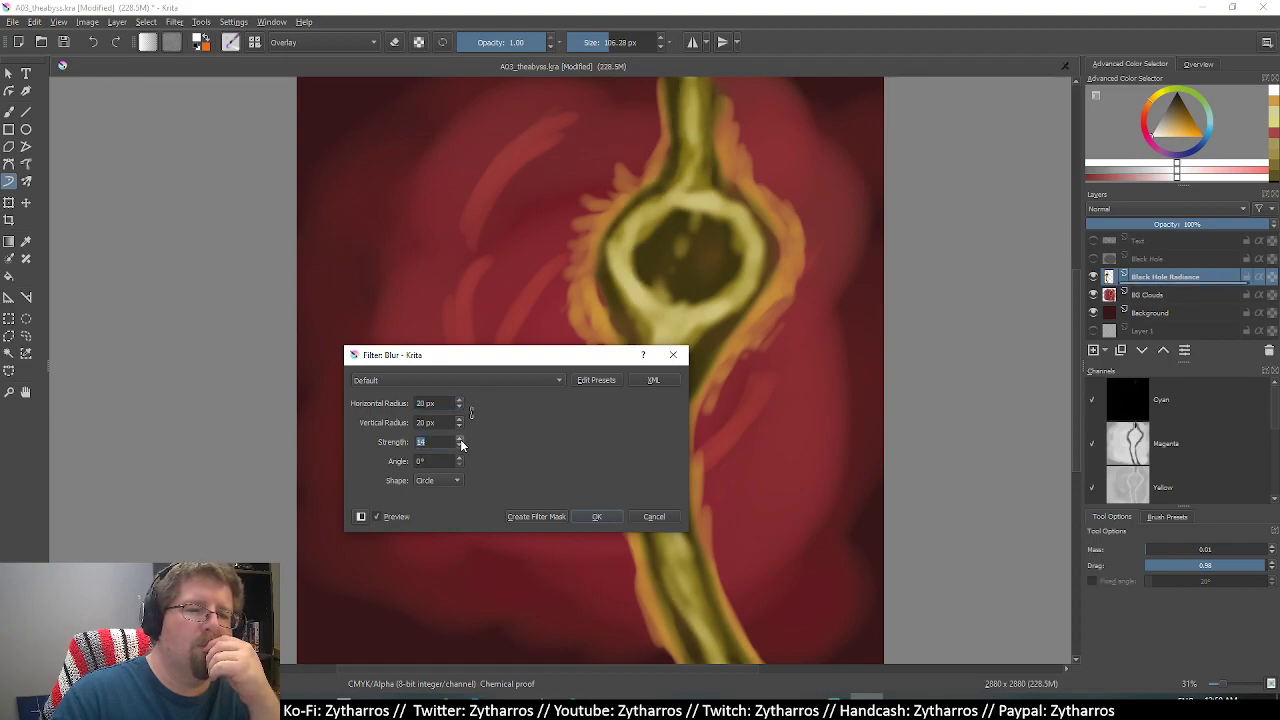
{"action": "scroll", "coordinate": [462, 444], "scroll_direction": "up", "scroll_amount": 4}
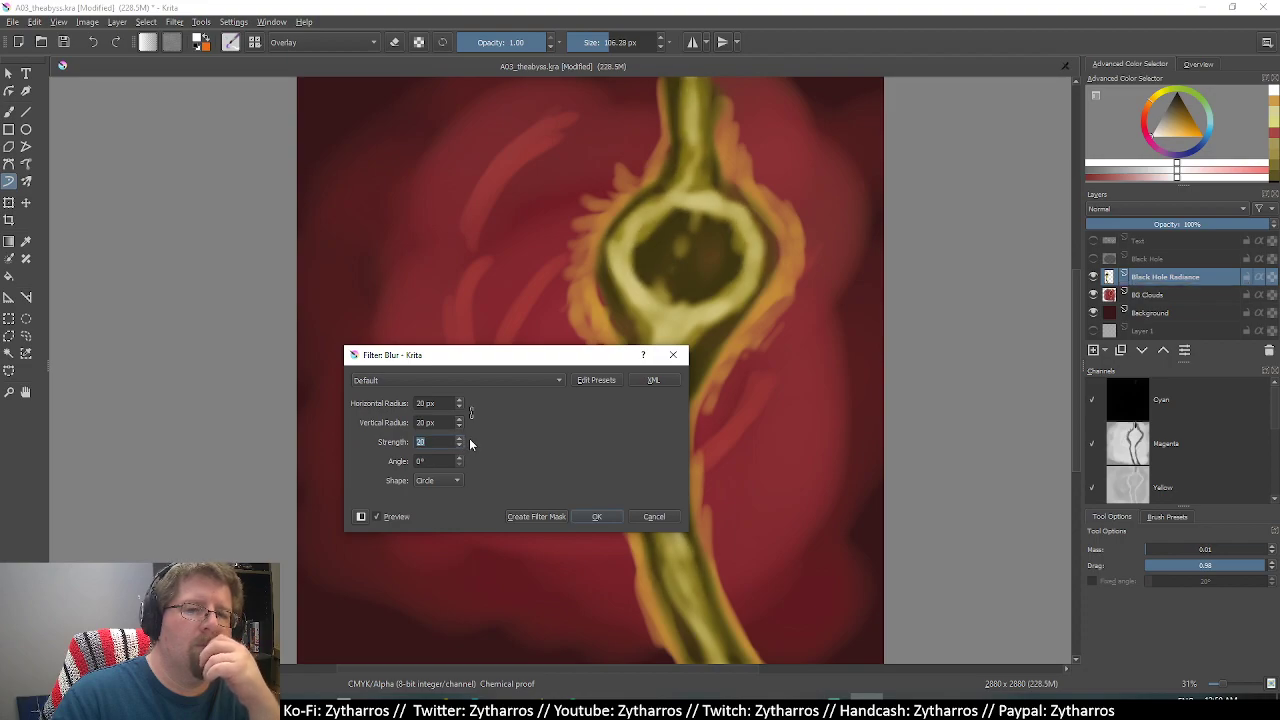
{"action": "left_click", "coordinate": [597, 516]}
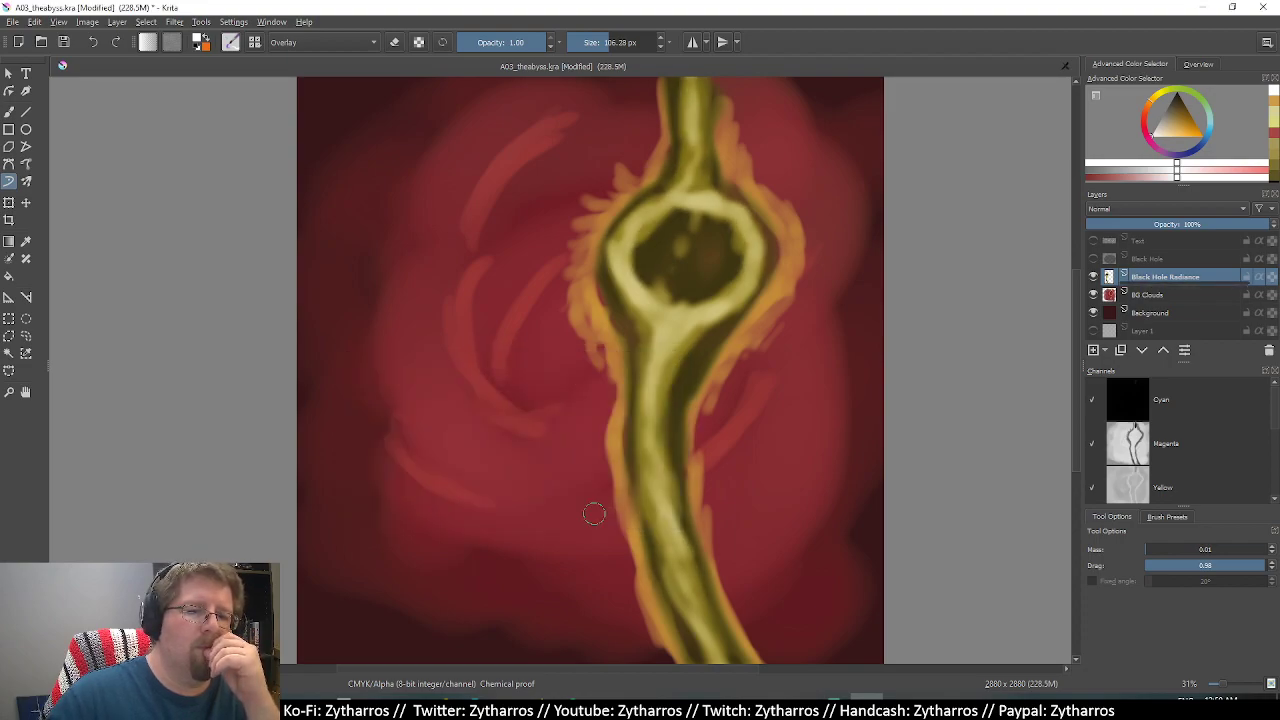
{"action": "left_click", "coordinate": [1093, 259]}
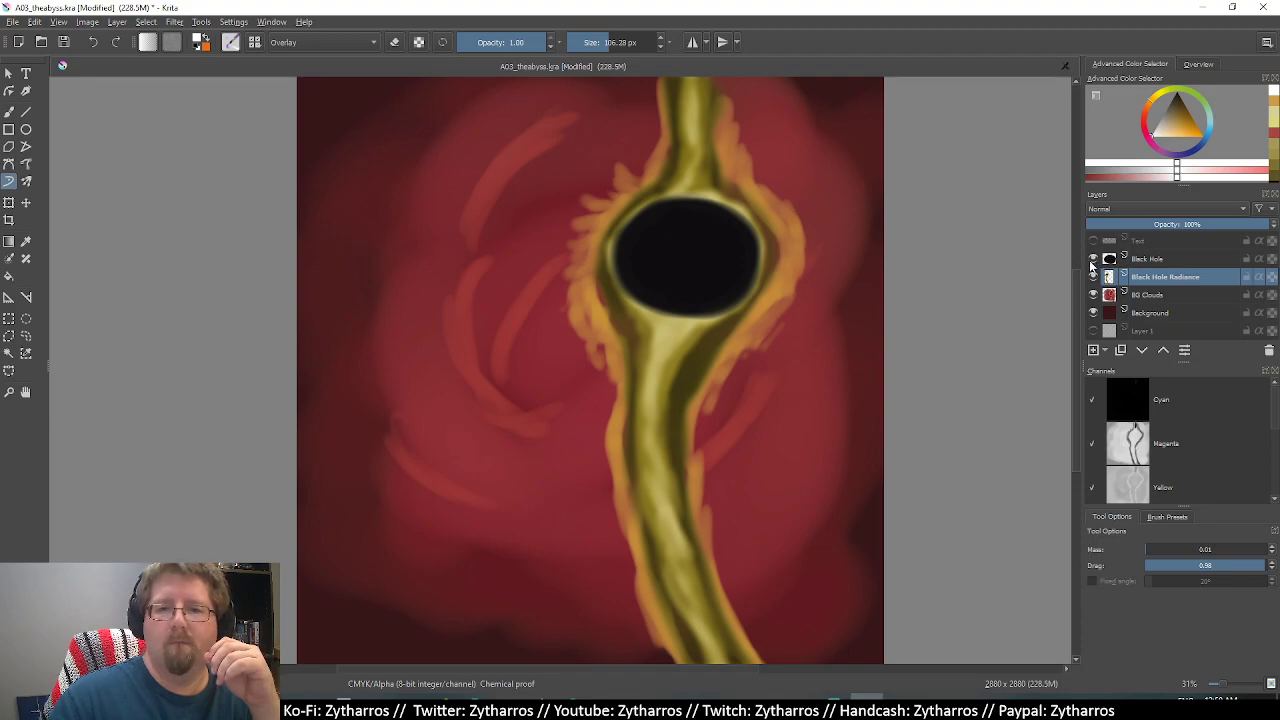
Show the Text layer and make the radiance band paler with a shortcut.
{"action": "left_click", "coordinate": [1093, 241]}
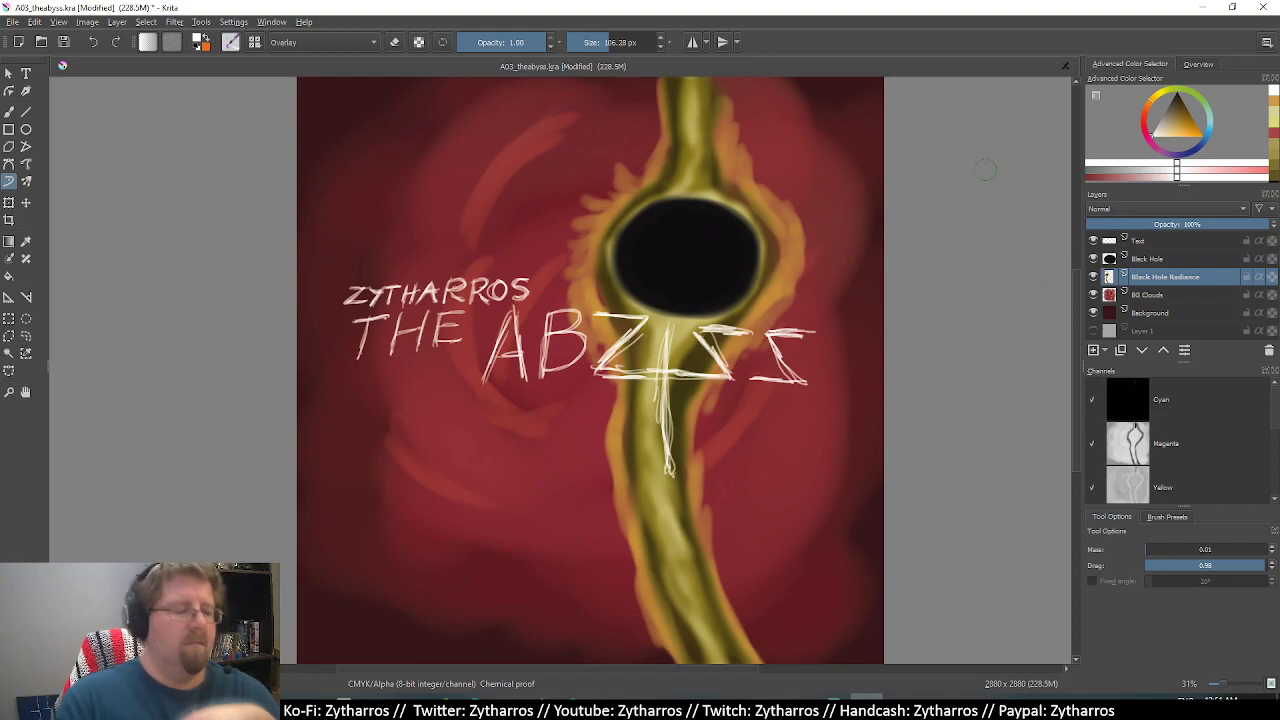
{"action": "key", "text": "ctrl+z"}
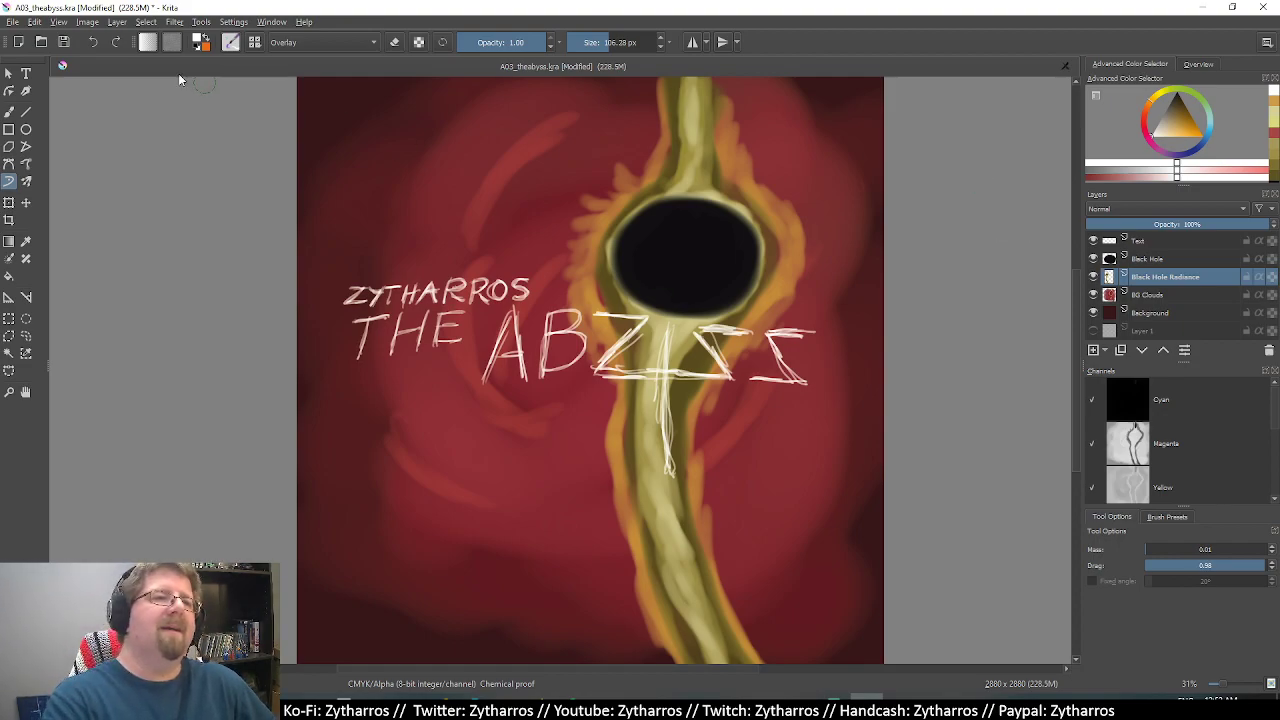
{"action": "left_click", "coordinate": [36, 22]}
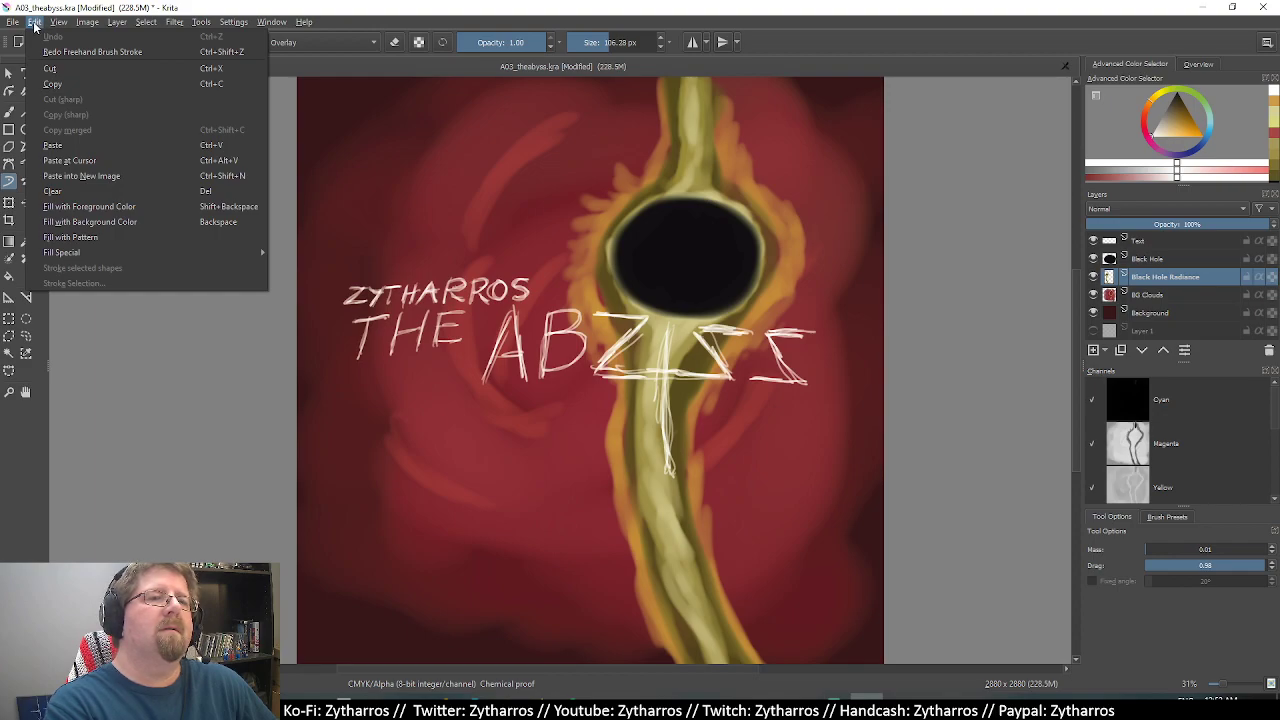
{"action": "left_click", "coordinate": [34, 24]}
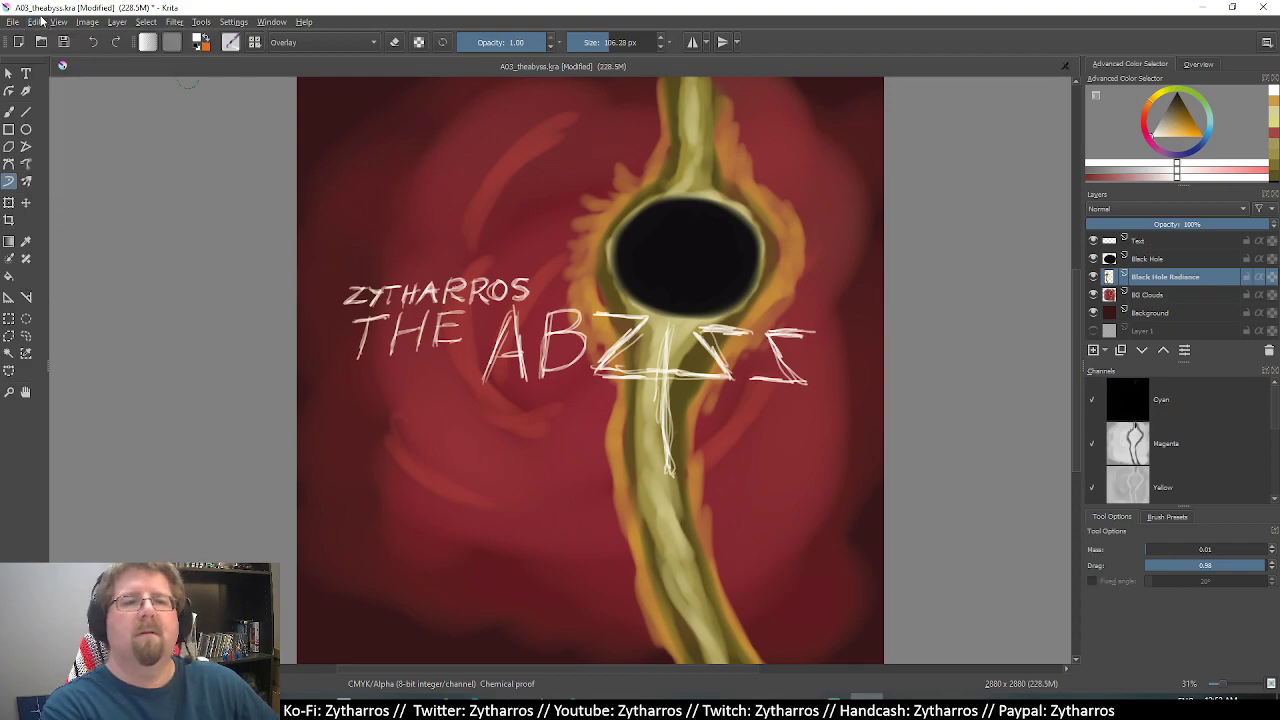
{"action": "left_click", "coordinate": [40, 24]}
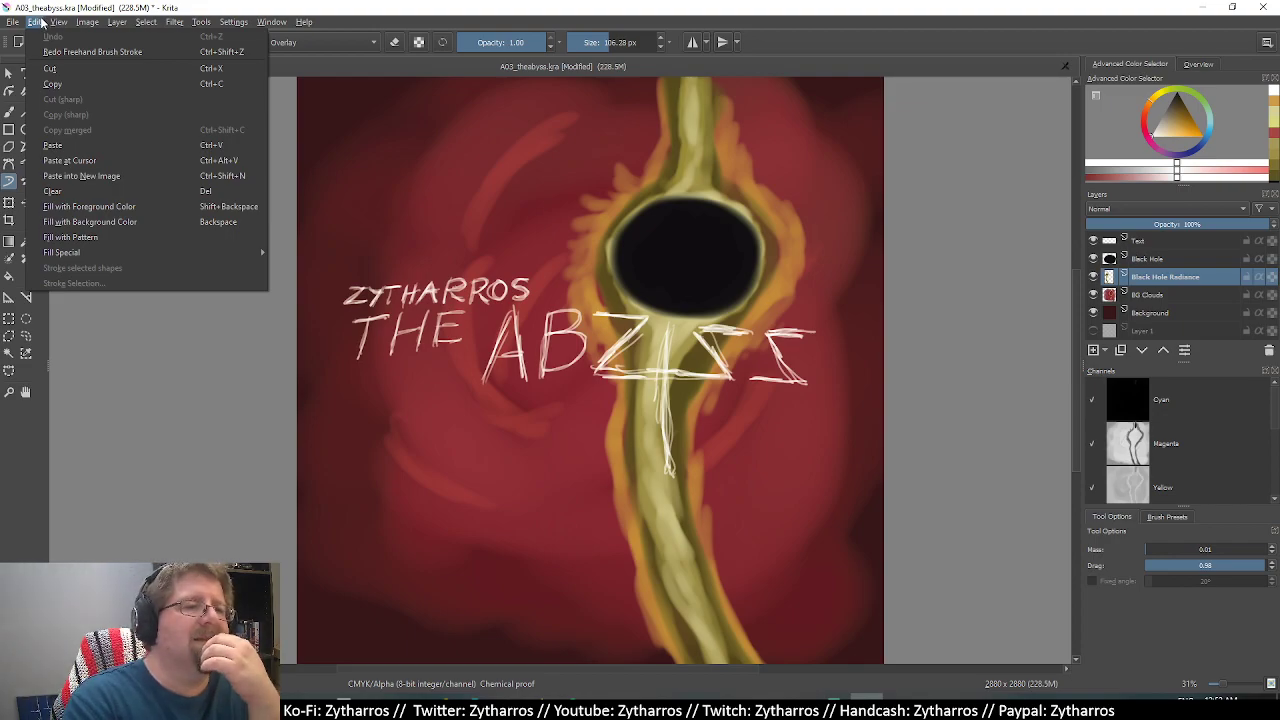
{"action": "mouse_move", "coordinate": [59, 22]}
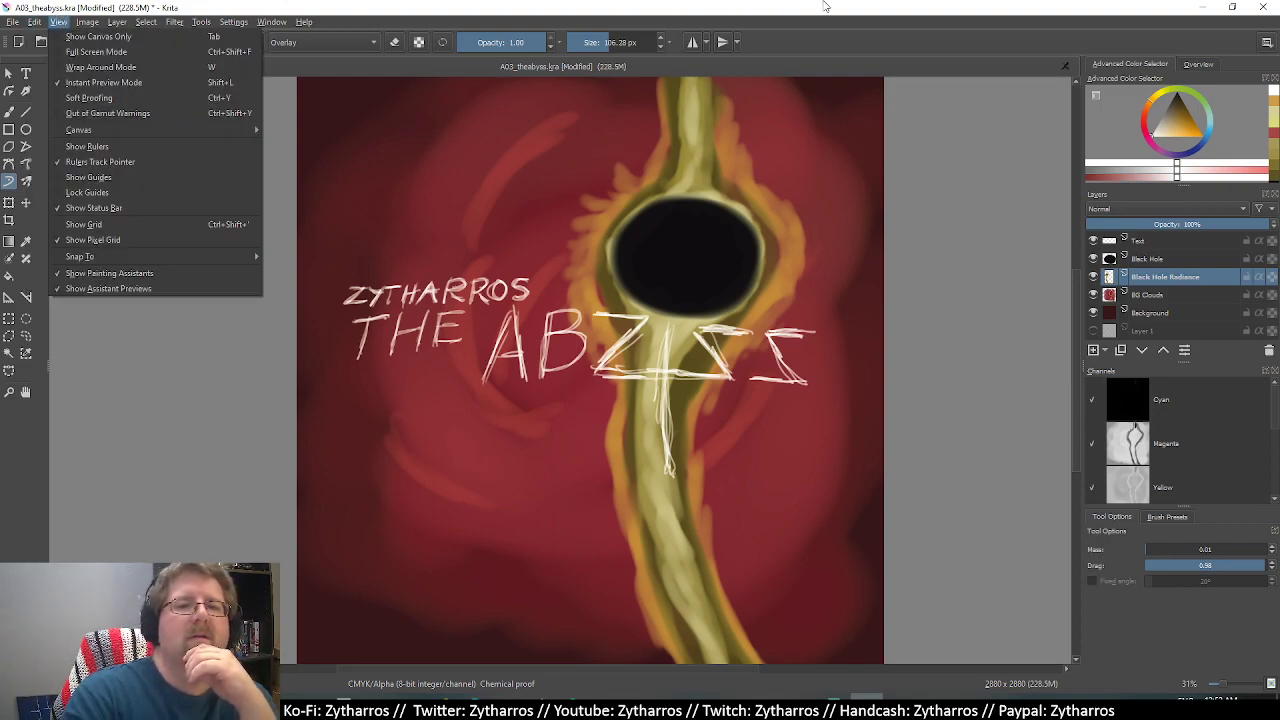
{"action": "left_click", "coordinate": [822, 6]}
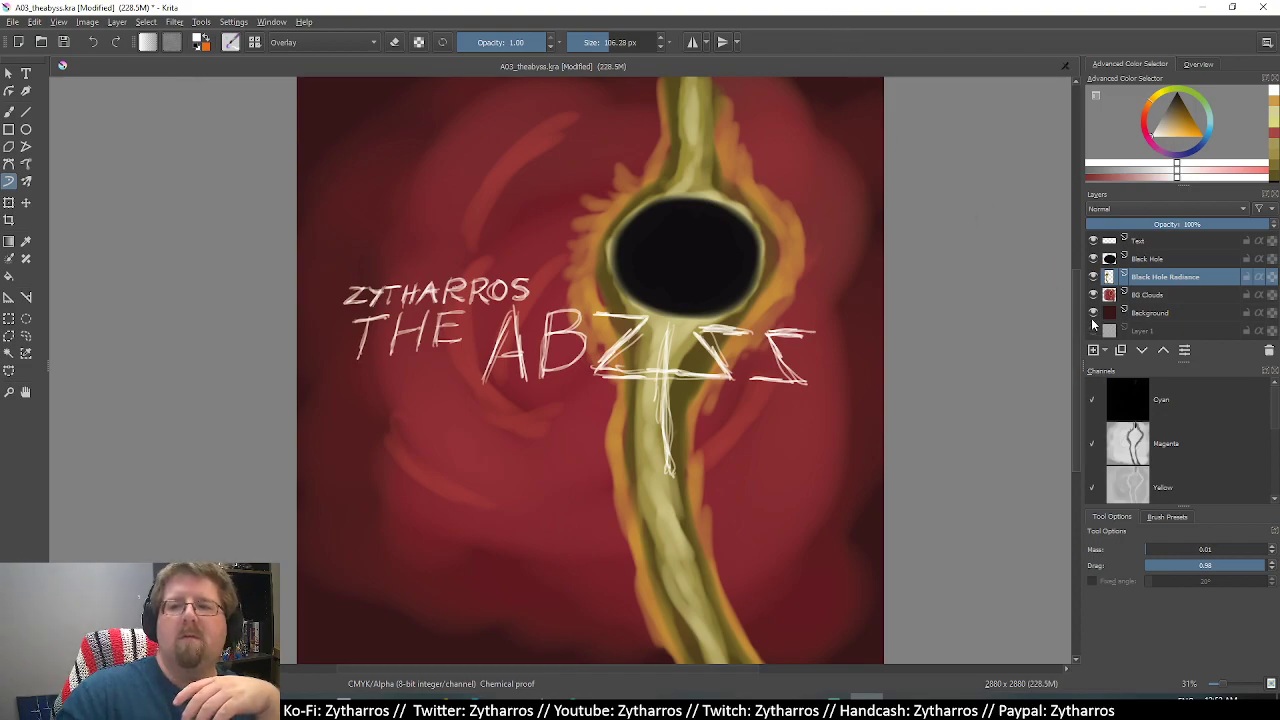
{"action": "left_click", "coordinate": [1134, 298]}
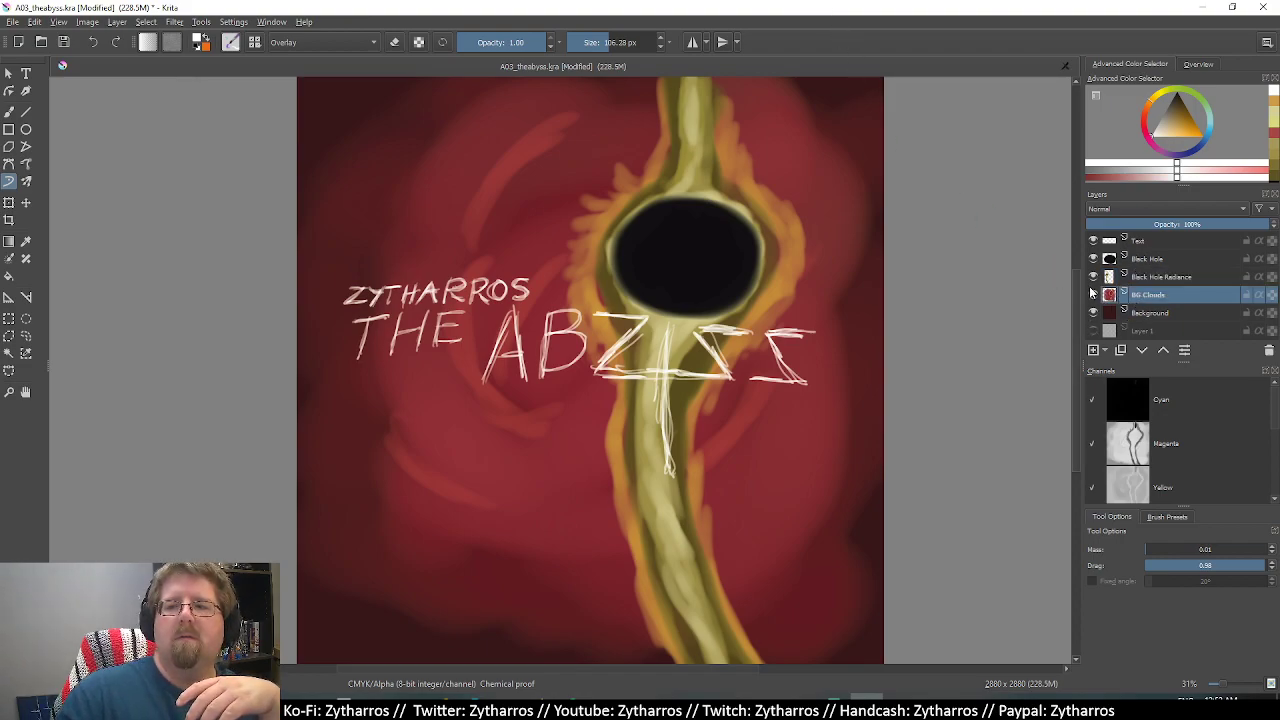
Hide the BG Clouds, Background, Black Hole and title lettering layers.
{"action": "left_click", "coordinate": [1093, 295]}
{"action": "left_click", "coordinate": [1093, 312]}
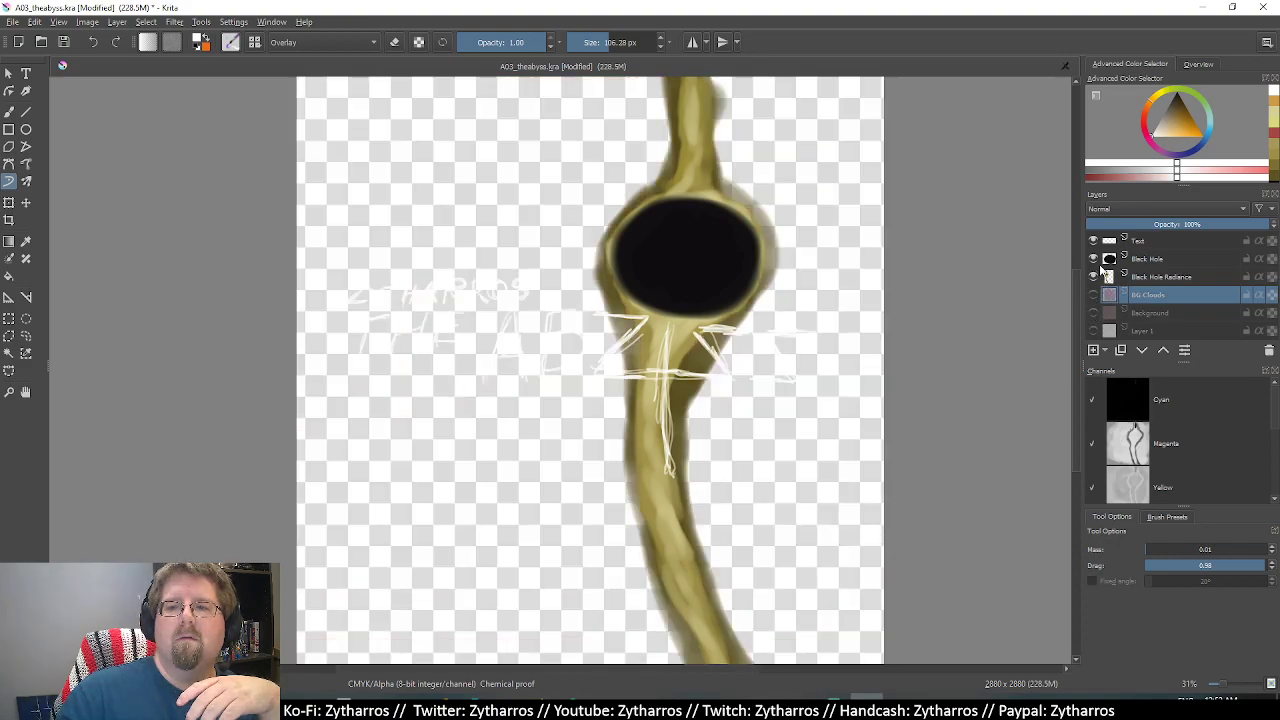
{"action": "left_click", "coordinate": [1093, 259]}
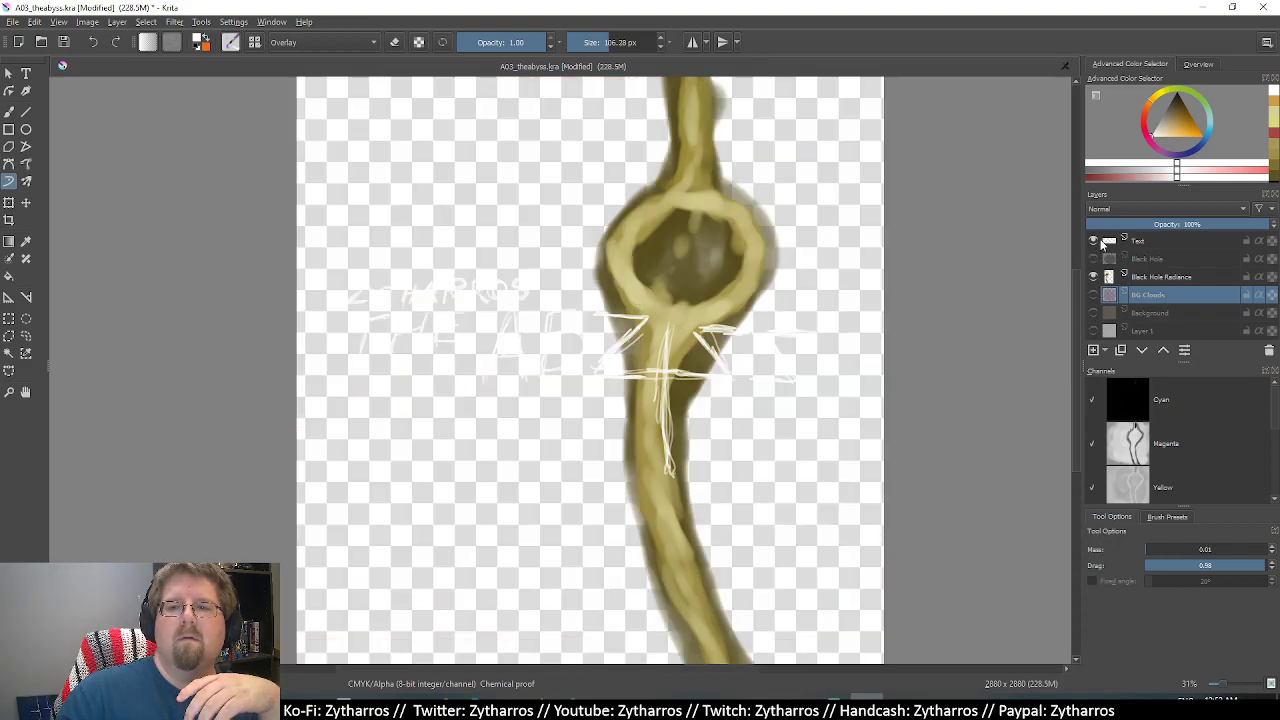
{"action": "left_click", "coordinate": [1093, 241]}
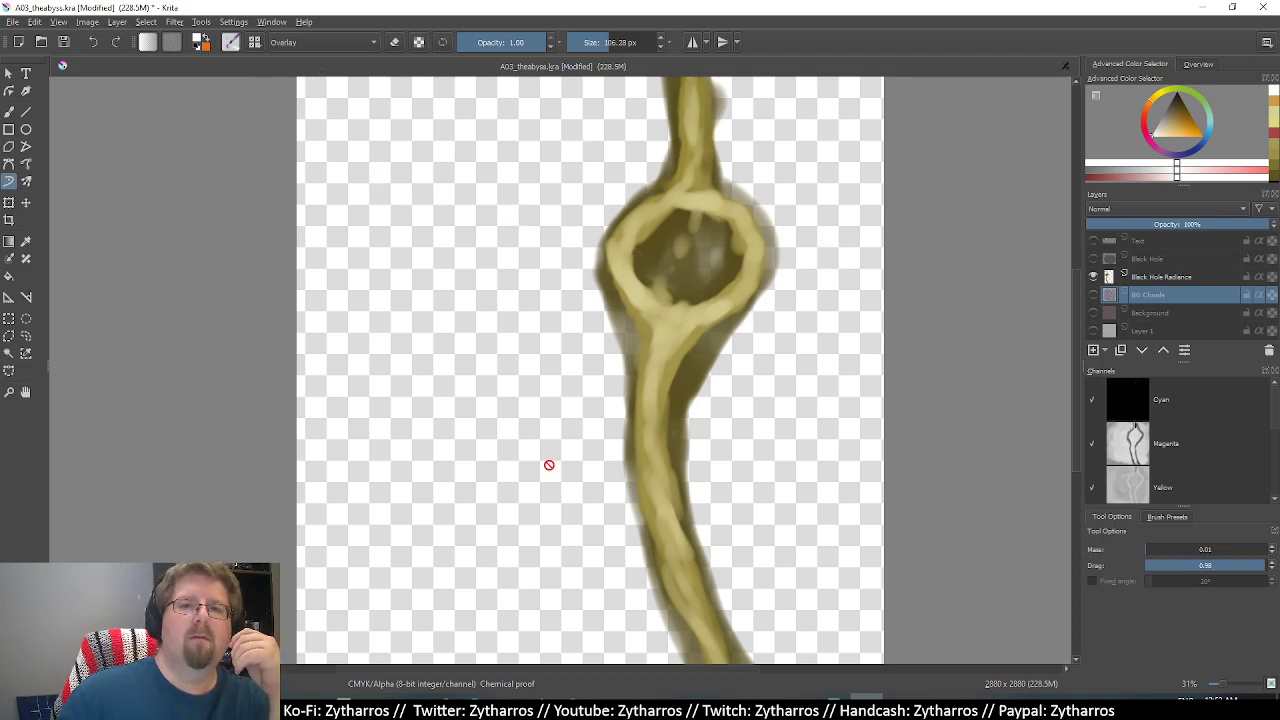
Erase the Black Hole Radiance layer with a 1000 px eraser, then hide that layer.
{"action": "key", "text": "e"}
{"action": "left_click", "coordinate": [634, 413]}
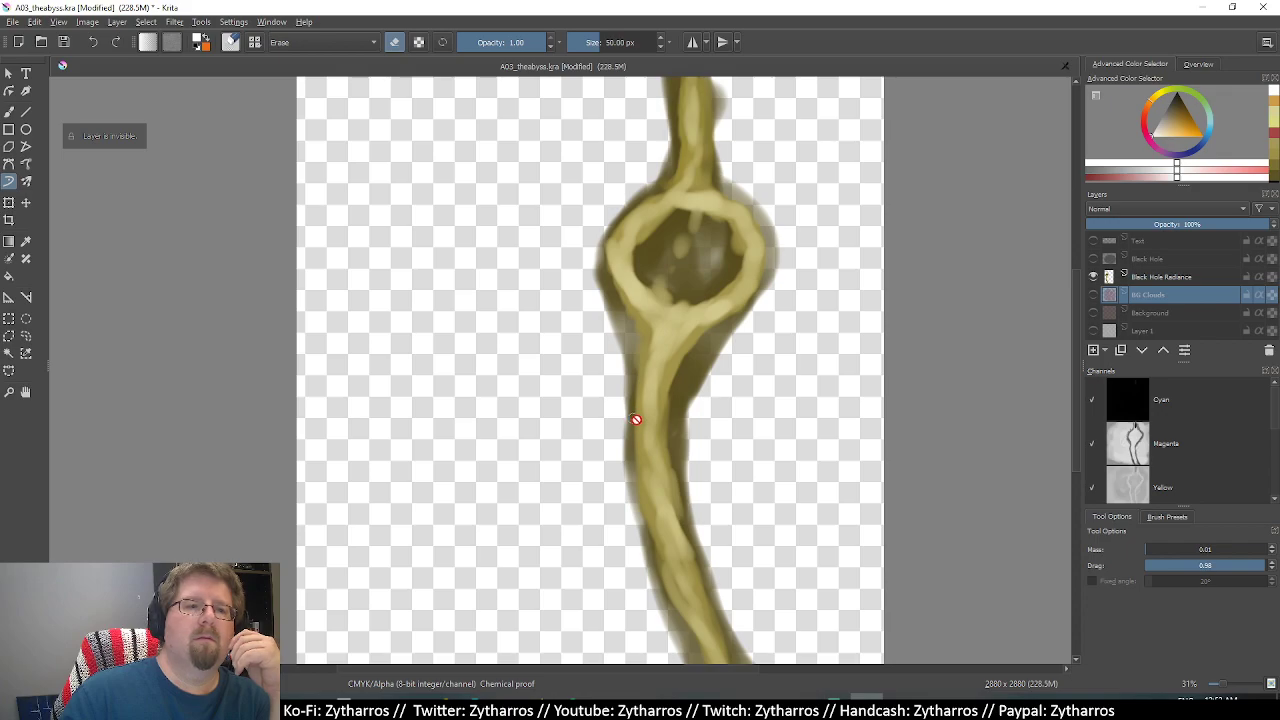
{"action": "left_click", "coordinate": [1172, 278]}
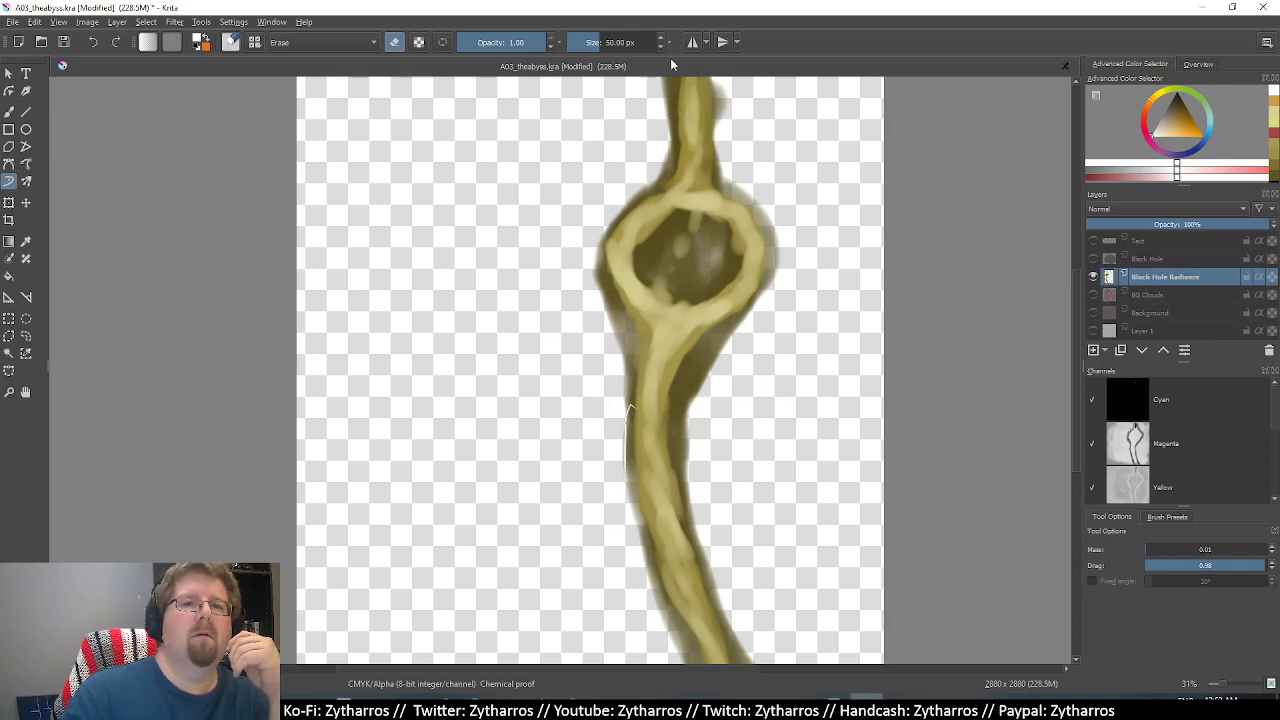
{"action": "mouse_move", "coordinate": [604, 42]}
{"action": "left_mouse_down"}
{"action": "mouse_move", "coordinate": [720, 44]}
{"action": "mouse_move", "coordinate": [702, 608]}
{"action": "mouse_move", "coordinate": [729, 366]}
{"action": "mouse_move", "coordinate": [700, 243]}
{"action": "left_mouse_up"}
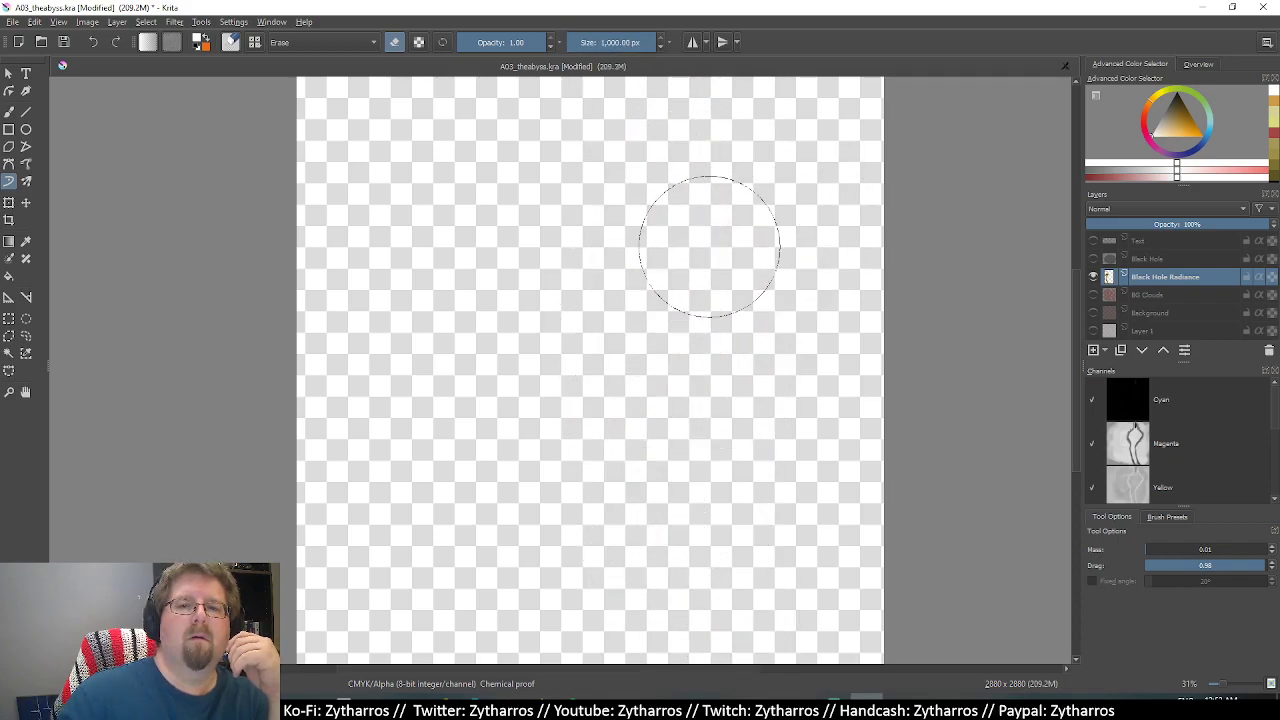
{"action": "left_click", "coordinate": [1093, 276]}
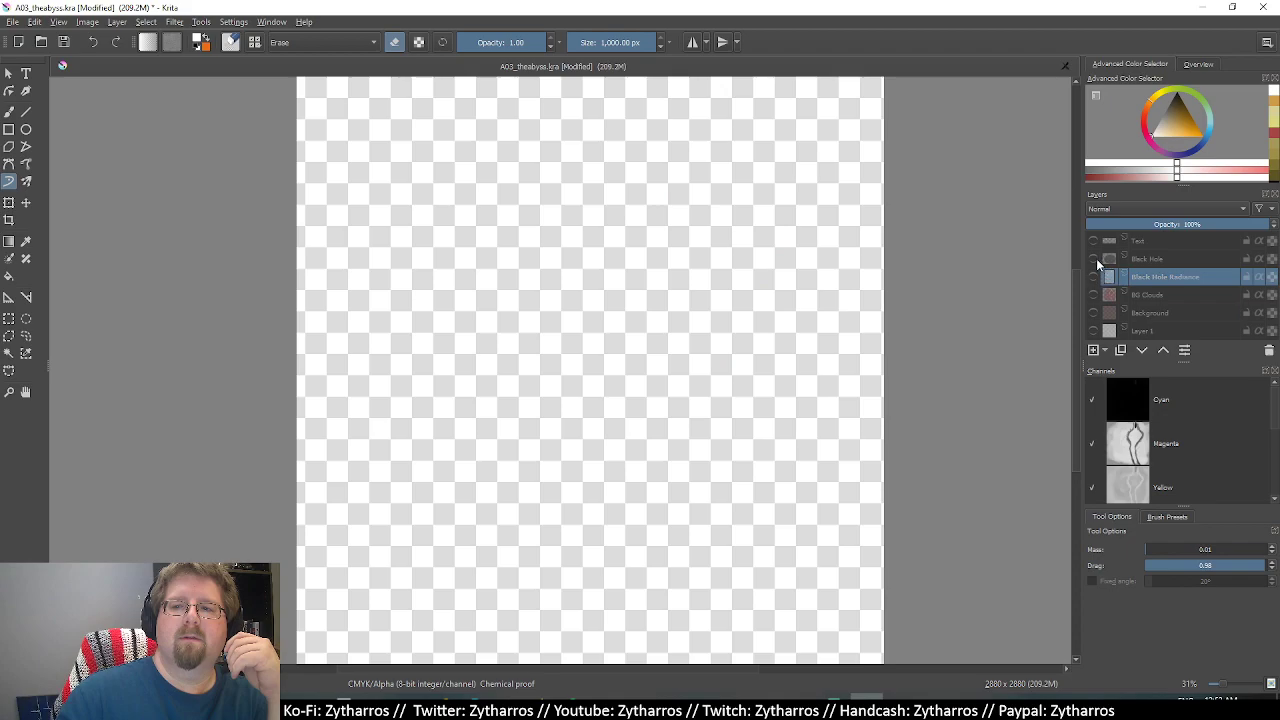
Show and select BG Clouds, wipe all its red strokes with the 1000 px eraser, then leave erase mode.
{"action": "left_click", "coordinate": [1093, 294]}
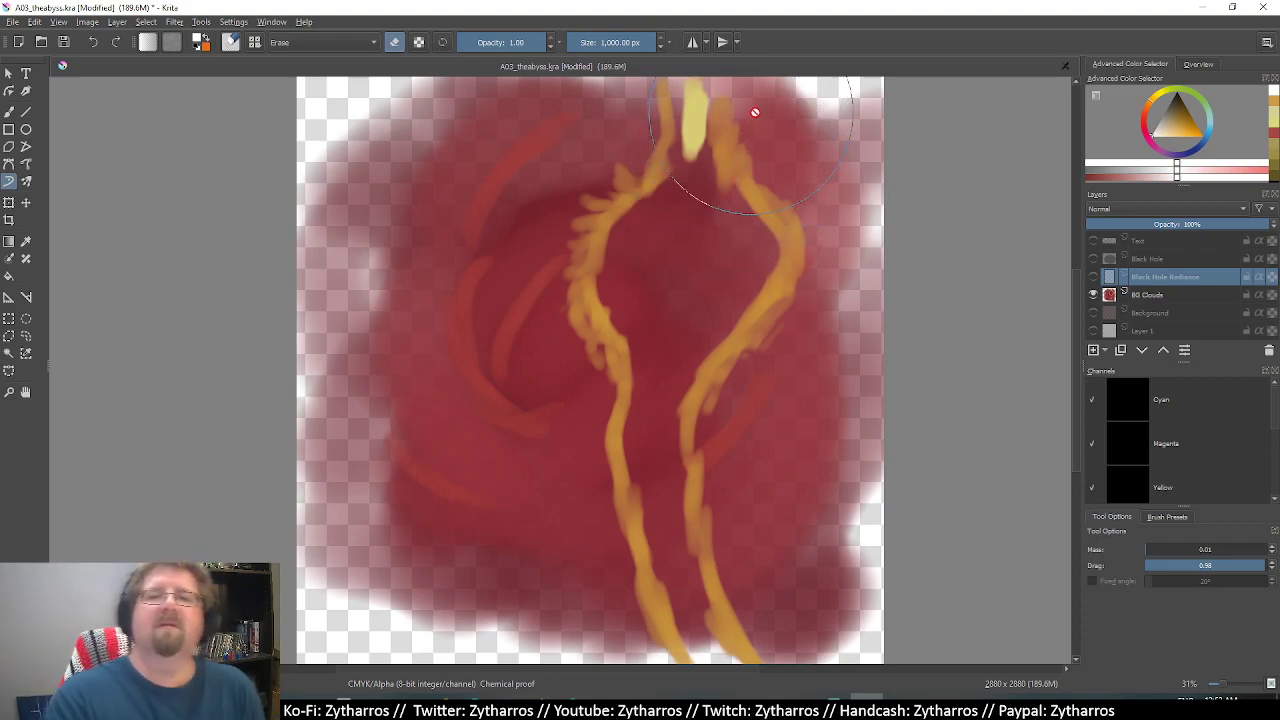
{"action": "left_click", "coordinate": [1172, 295]}
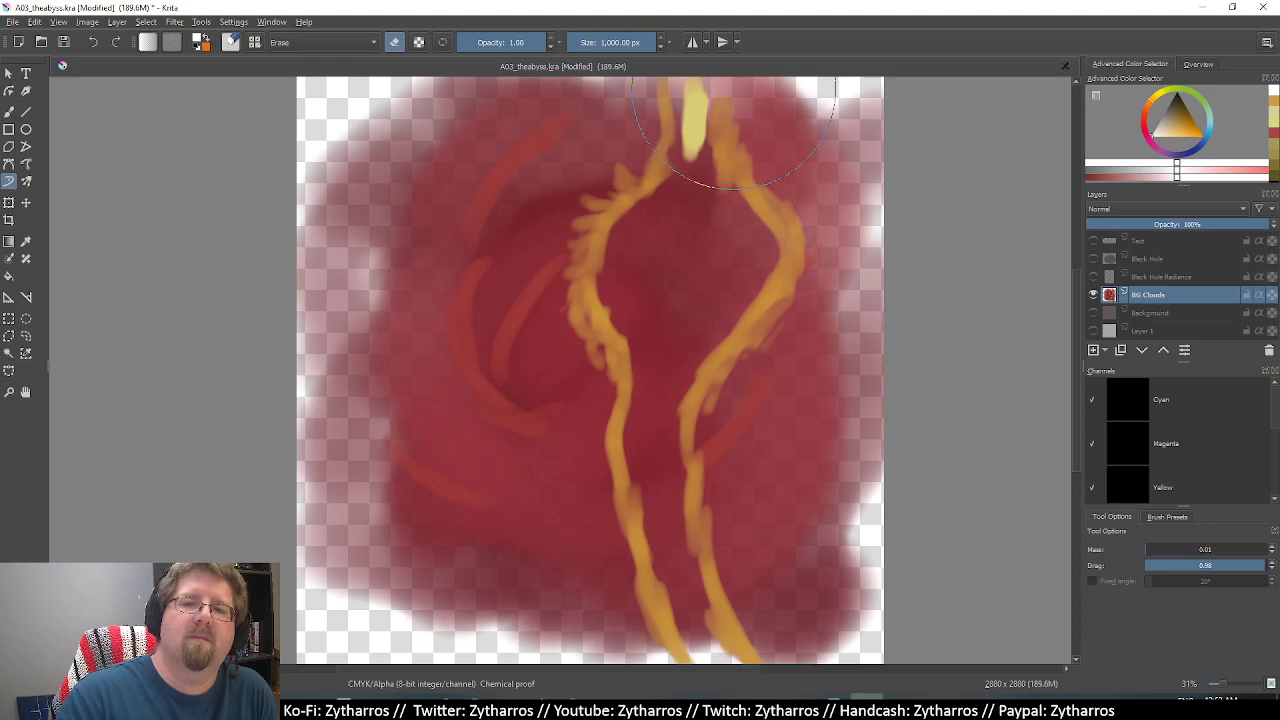
{"action": "mouse_move", "coordinate": [800, 130]}
{"action": "left_mouse_down"}
{"action": "mouse_move", "coordinate": [815, 220]}
{"action": "mouse_move", "coordinate": [795, 125]}
{"action": "mouse_move", "coordinate": [660, 95]}
{"action": "left_mouse_up"}
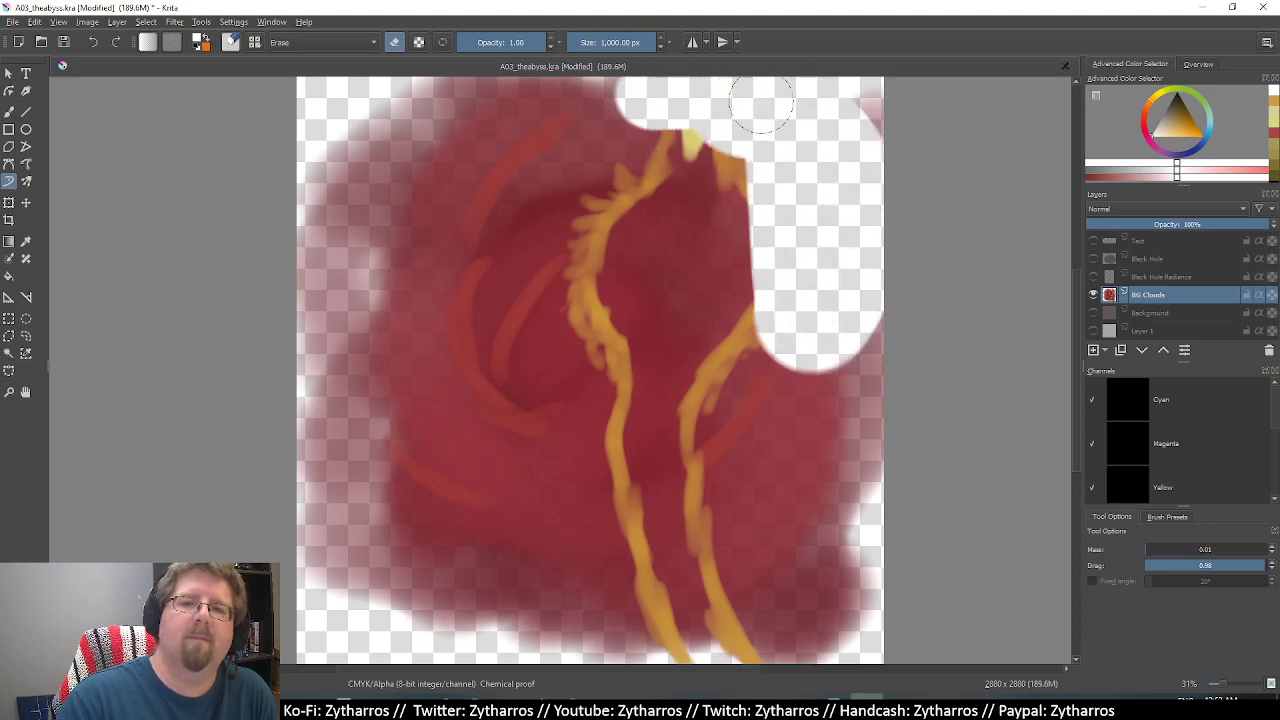
{"action": "mouse_move", "coordinate": [850, 190]}
{"action": "left_mouse_down"}
{"action": "mouse_move", "coordinate": [815, 535]}
{"action": "mouse_move", "coordinate": [830, 640]}
{"action": "mouse_move", "coordinate": [470, 625]}
{"action": "mouse_move", "coordinate": [320, 430]}
{"action": "mouse_move", "coordinate": [368, 66]}
{"action": "mouse_move", "coordinate": [420, 420]}
{"action": "mouse_move", "coordinate": [520, 200]}
{"action": "mouse_move", "coordinate": [700, 100]}
{"action": "mouse_move", "coordinate": [709, 147]}
{"action": "mouse_move", "coordinate": [686, 300]}
{"action": "mouse_move", "coordinate": [600, 543]}
{"action": "mouse_move", "coordinate": [457, 457]}
{"action": "mouse_move", "coordinate": [615, 488]}
{"action": "mouse_move", "coordinate": [751, 537]}
{"action": "left_mouse_up"}
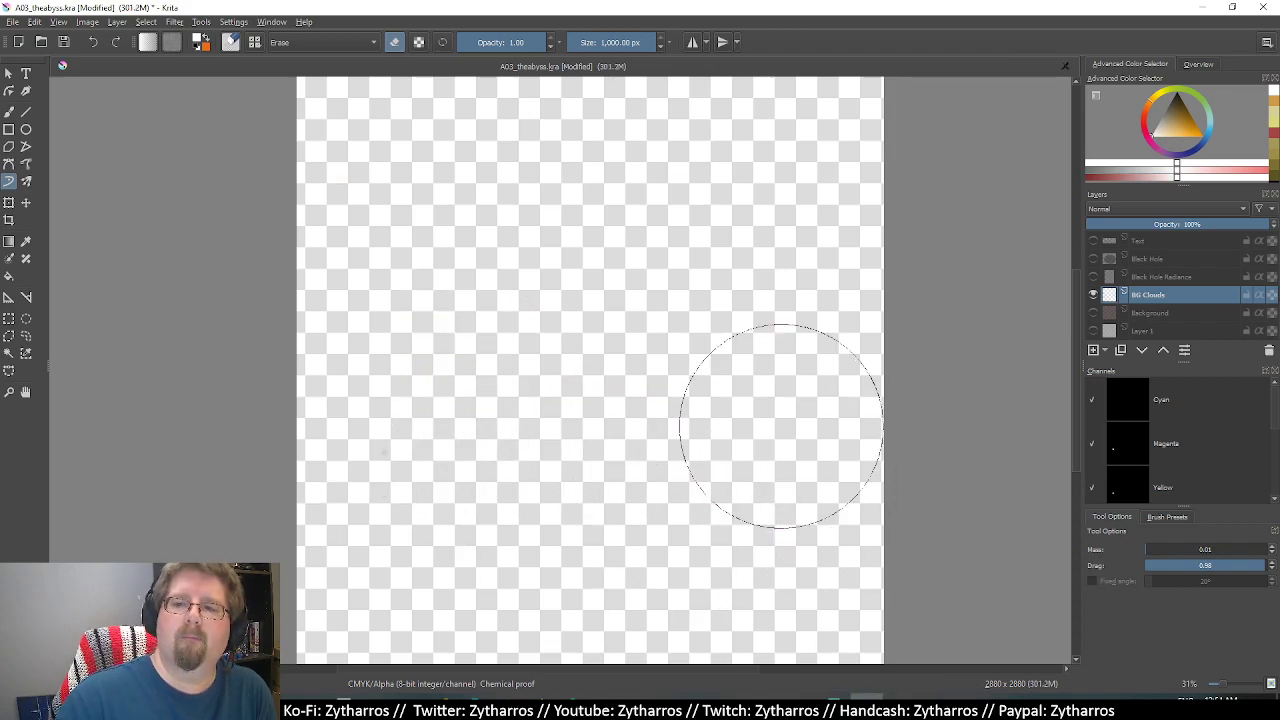
{"action": "key", "text": "e"}
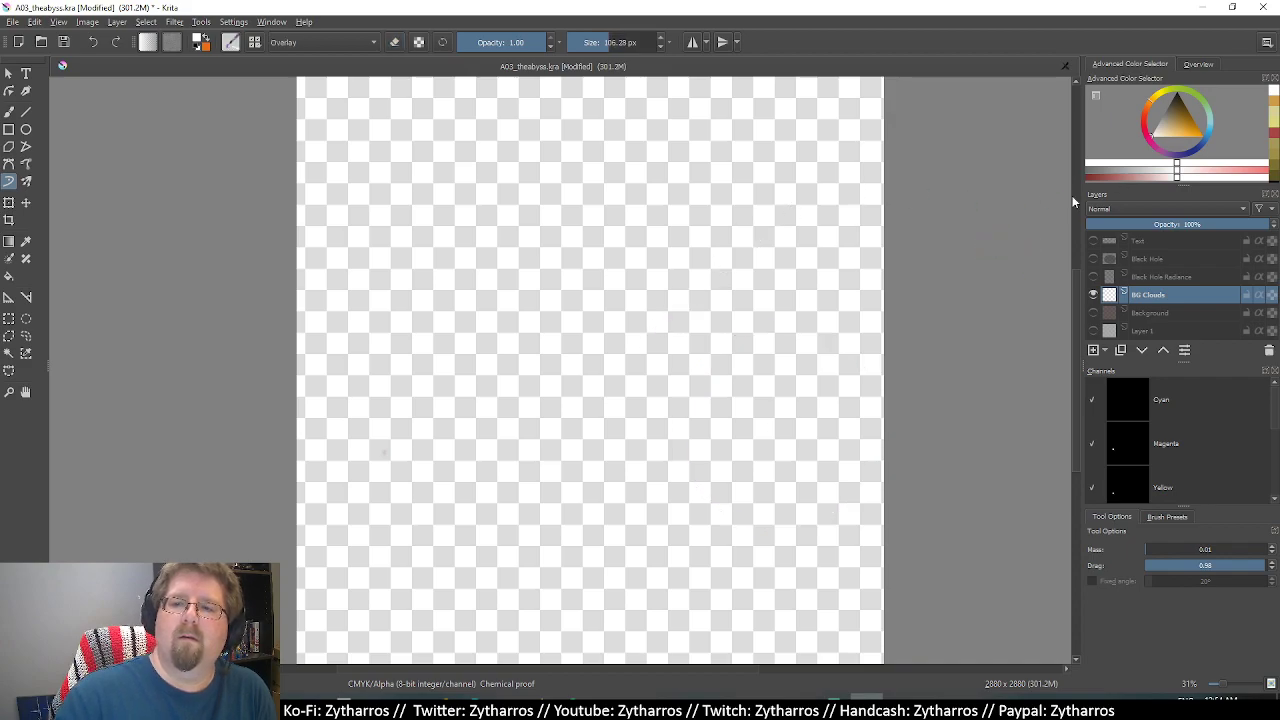
Show the Black Hole Radiance, Background, Layer 1, Black Hole and Text layers again.
{"action": "left_click", "coordinate": [1093, 277]}
{"action": "left_click", "coordinate": [1093, 313]}
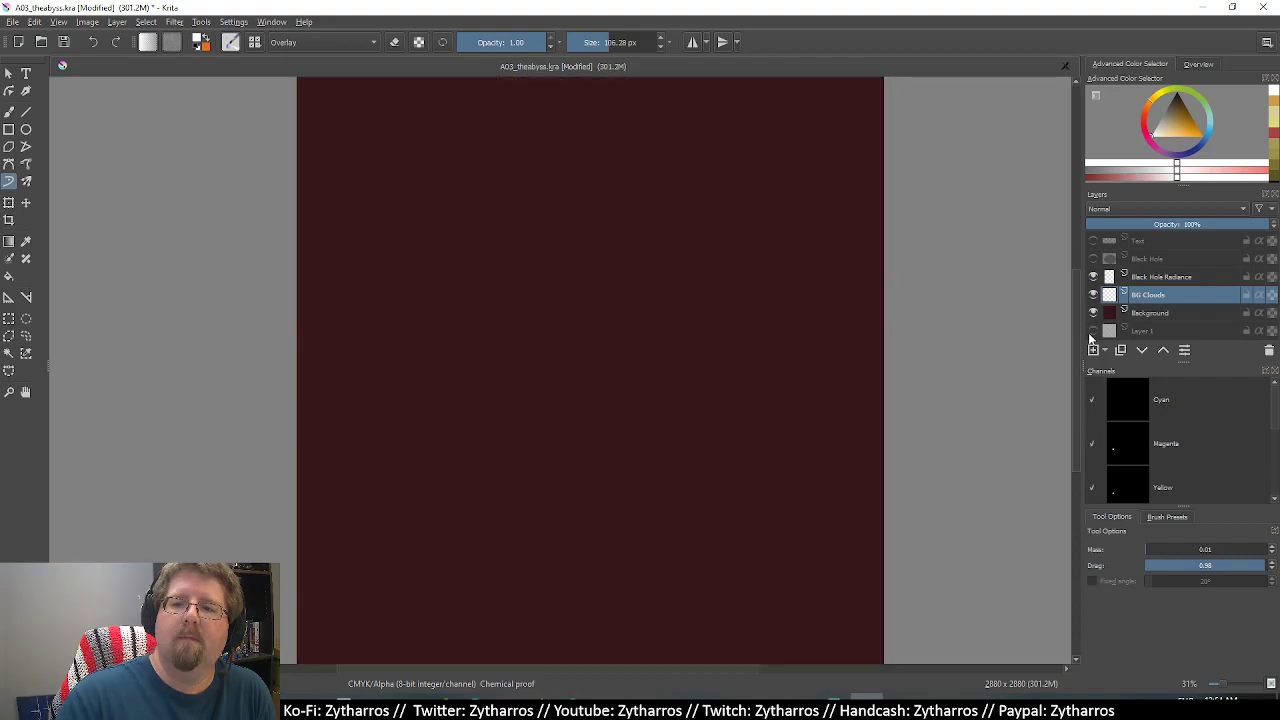
{"action": "left_click", "coordinate": [1093, 331]}
{"action": "left_click", "coordinate": [1093, 259]}
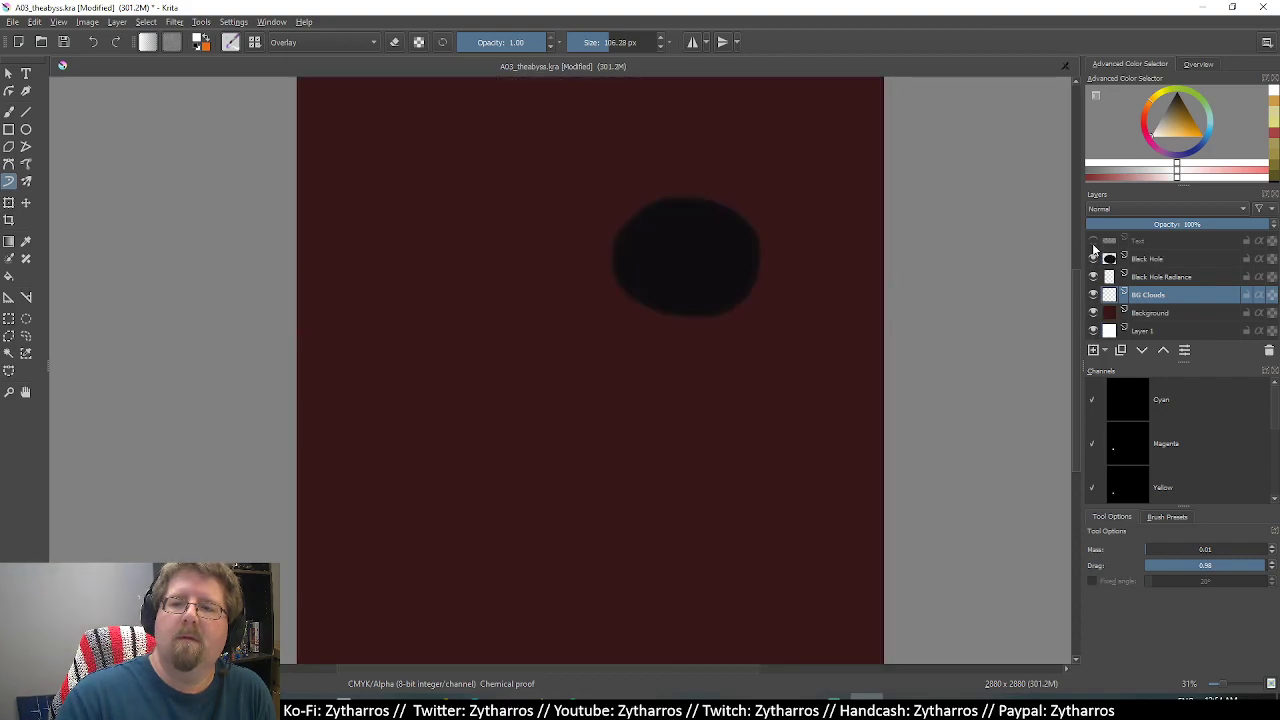
{"action": "left_click", "coordinate": [1093, 242]}
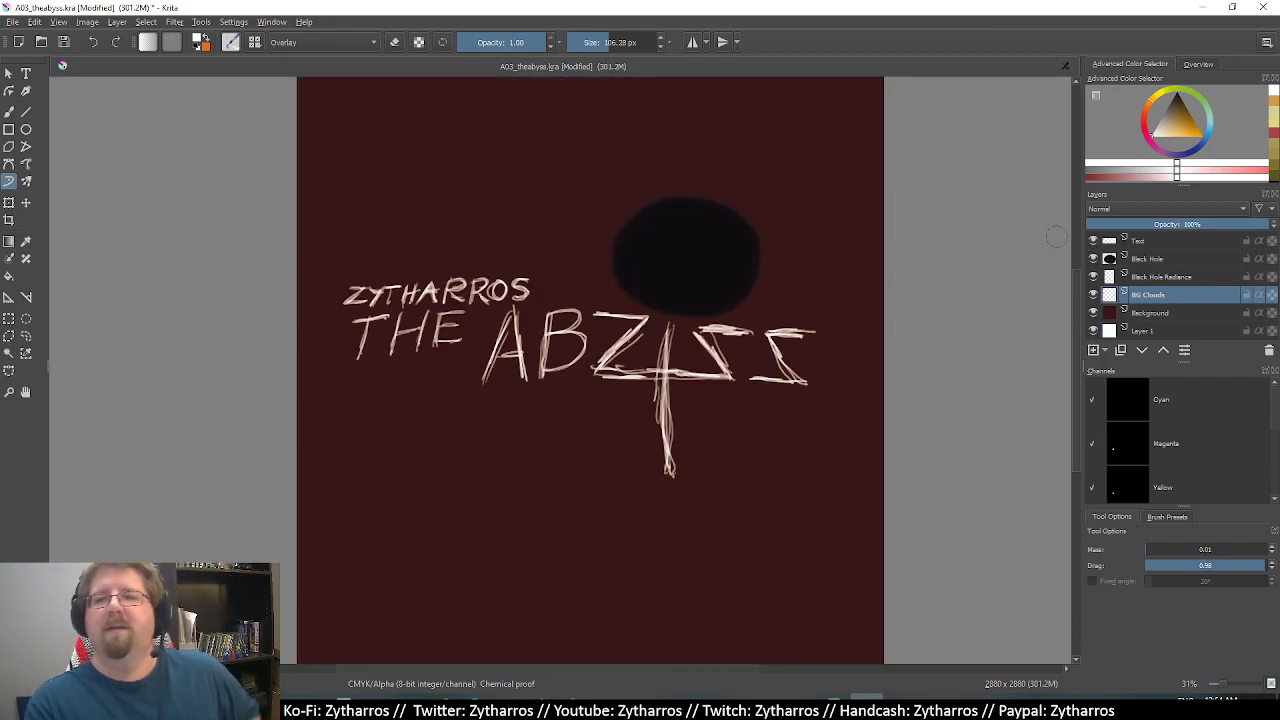
Select the Black Hole layer and try selecting the black hole shape with the shape tools.
{"action": "left_click", "coordinate": [1156, 259]}
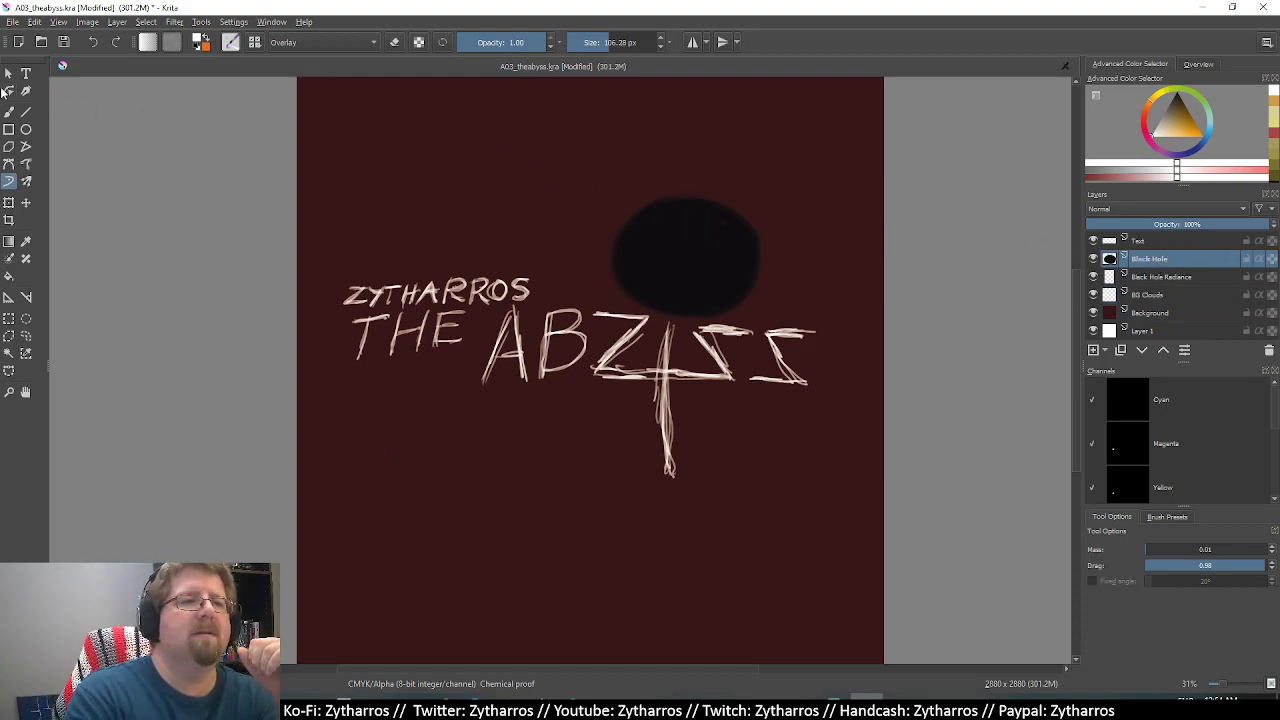
{"action": "left_click", "coordinate": [9, 74]}
{"action": "left_click", "coordinate": [737, 234]}
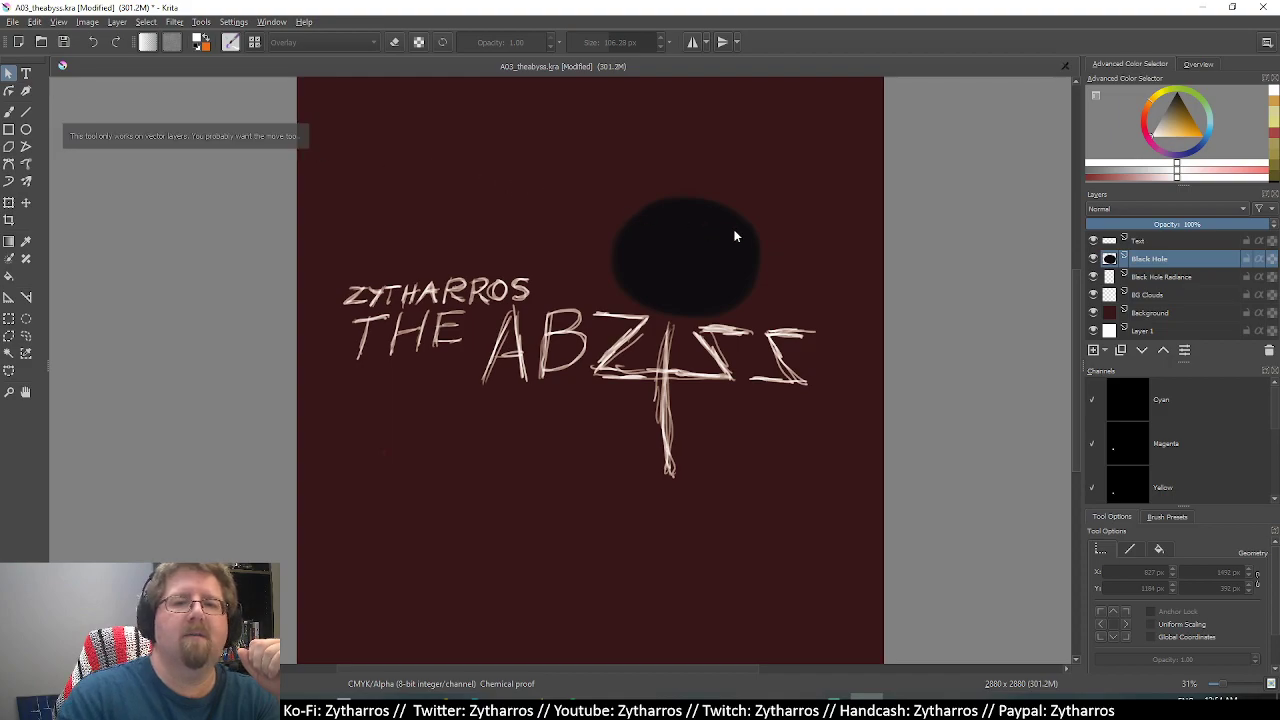
{"action": "left_click", "coordinate": [697, 245]}
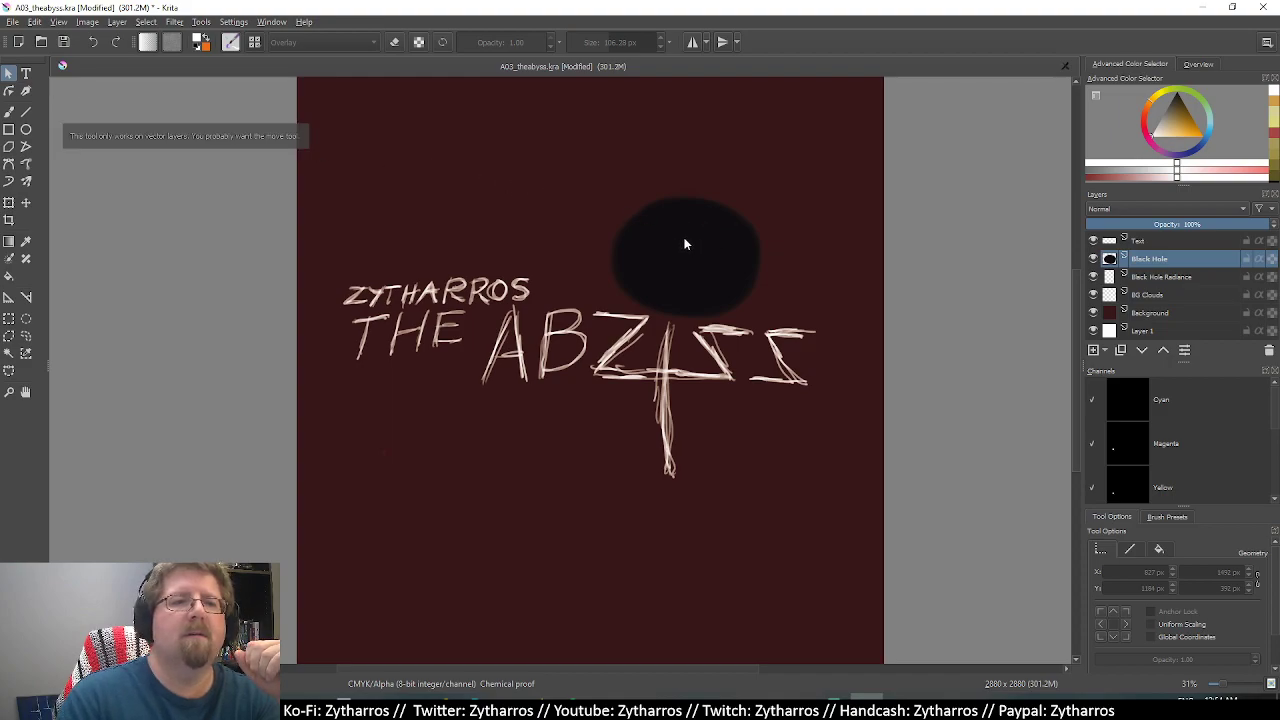
{"action": "left_click", "coordinate": [10, 93]}
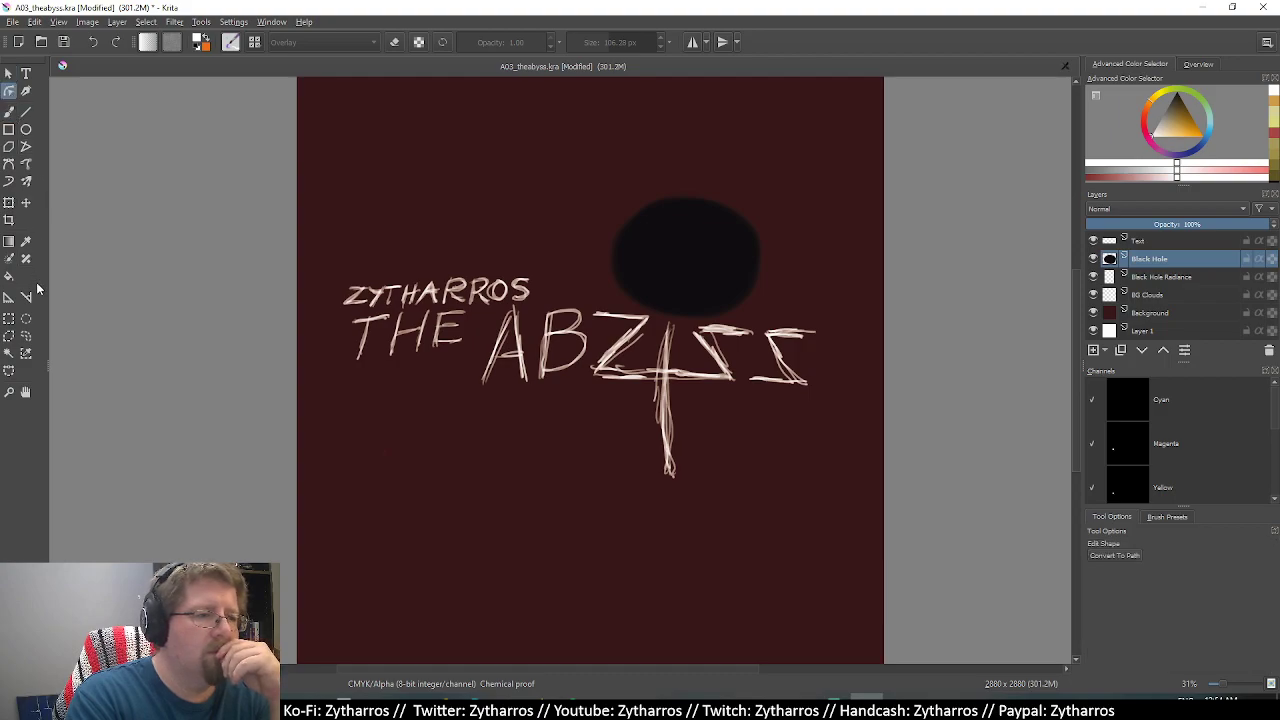
Pan the view slightly and nudge the black hole into position with the Move tool.
{"action": "left_click", "coordinate": [25, 393]}
{"action": "left_click_drag", "start_coordinate": [664, 242], "coordinate": [667, 244]}
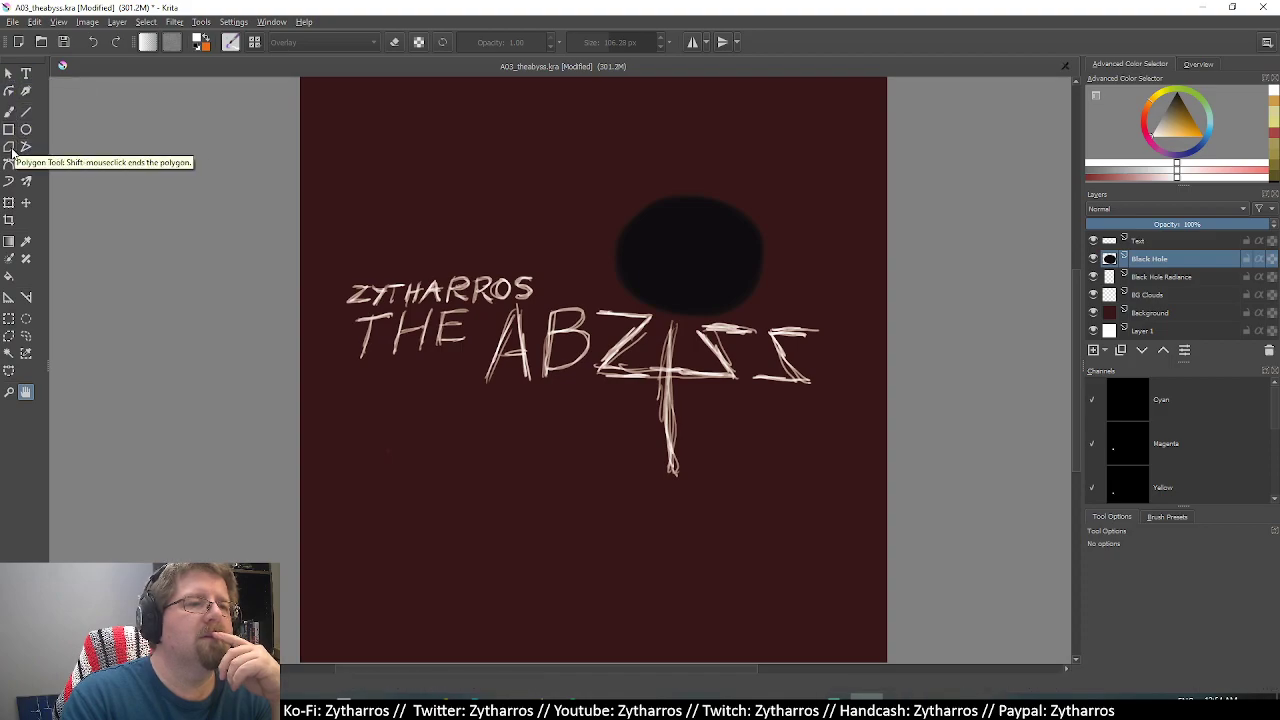
{"action": "left_click", "coordinate": [26, 204]}
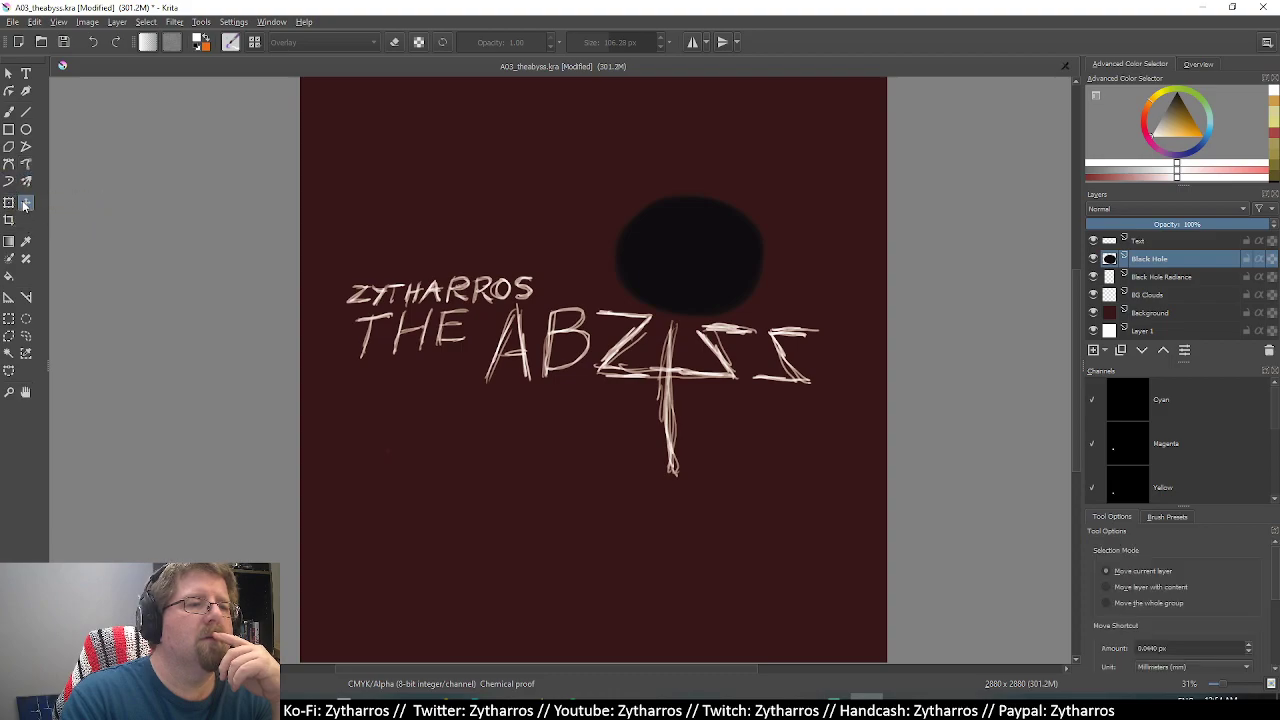
{"action": "left_click_drag", "start_coordinate": [702, 248], "coordinate": [695, 245]}
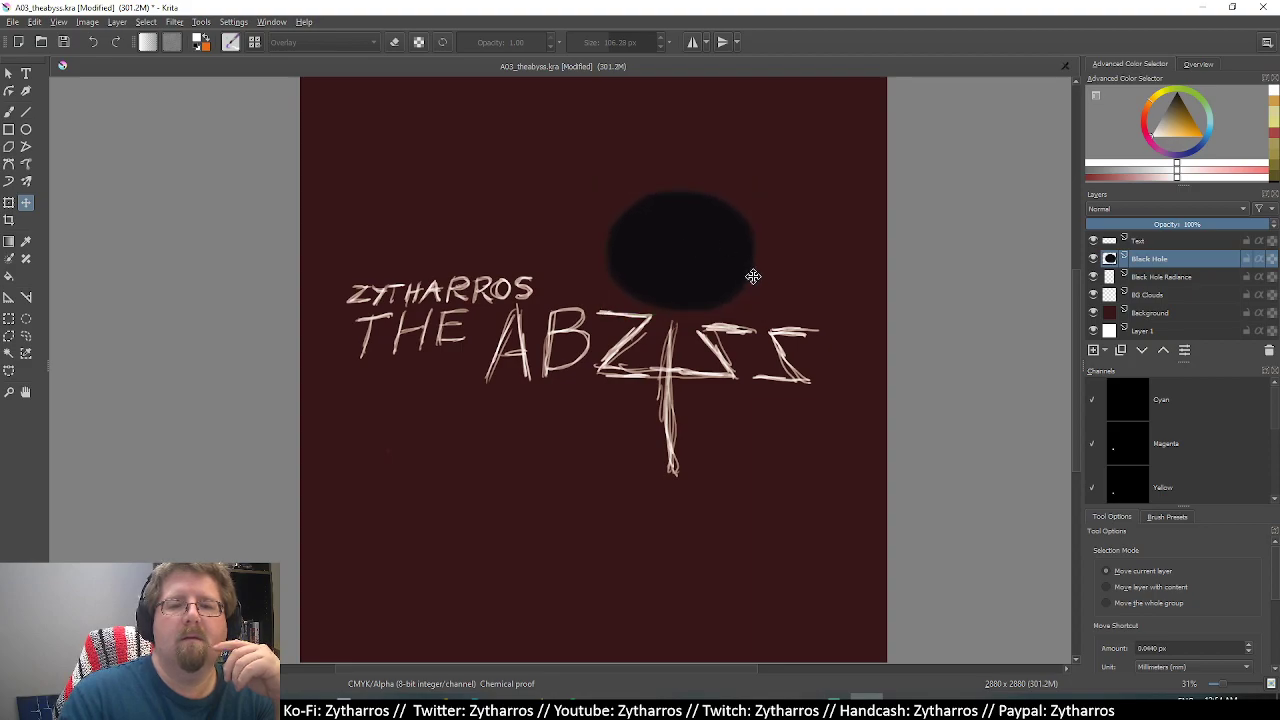
{"action": "left_click_drag", "start_coordinate": [706, 254], "coordinate": [720, 257]}
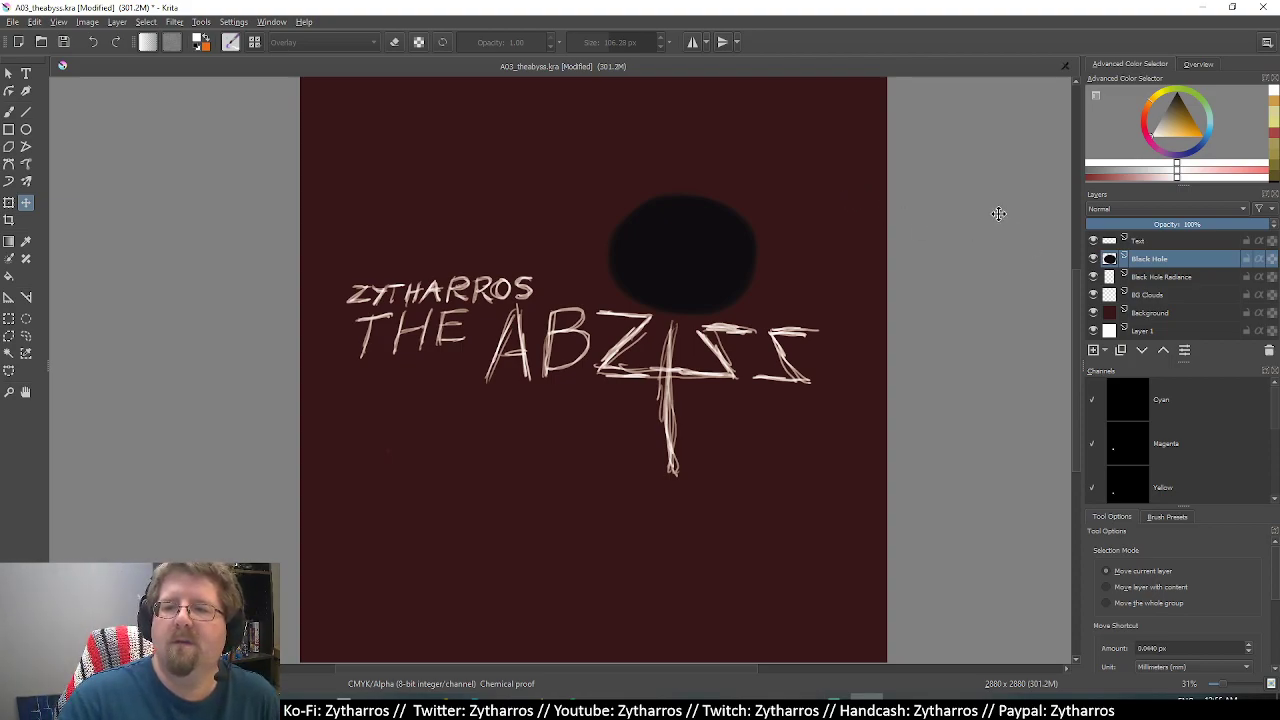
Shift the title lettering into place and nudge the black hole slightly up and right.
{"action": "left_click", "coordinate": [1141, 243]}
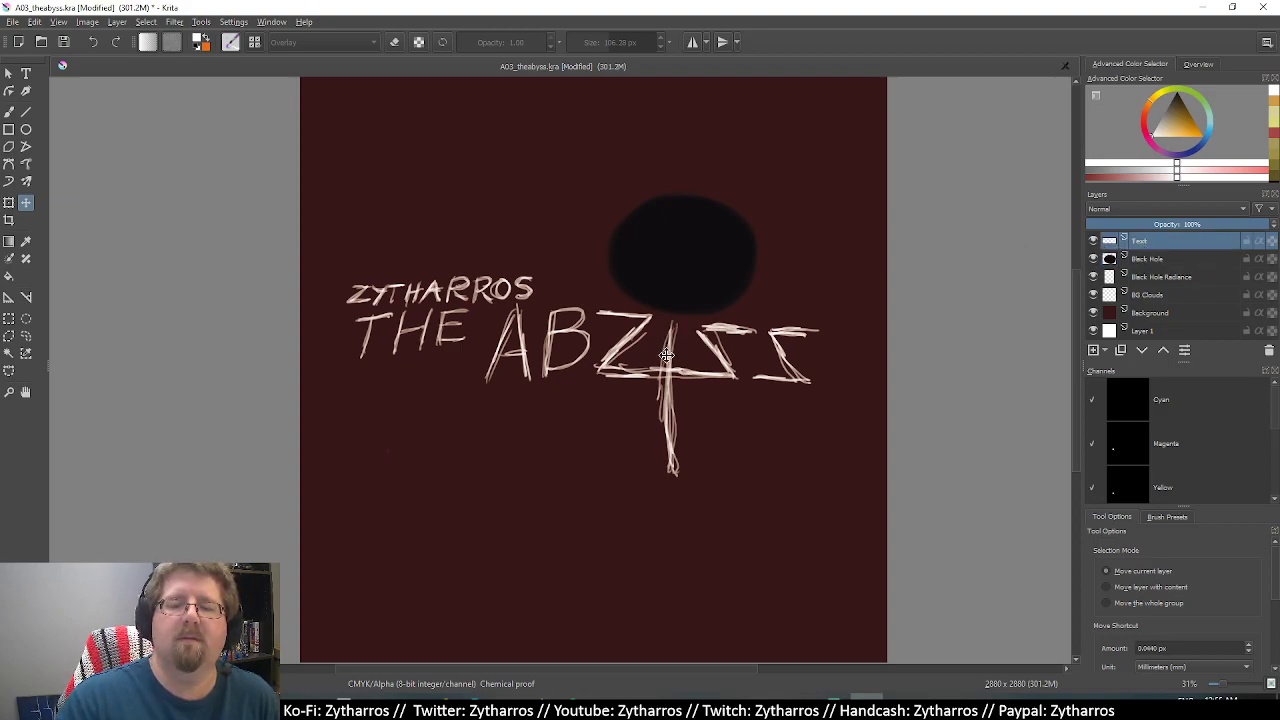
{"action": "left_click_drag", "start_coordinate": [666, 355], "coordinate": [667, 362]}
{"action": "left_click", "coordinate": [1142, 261]}
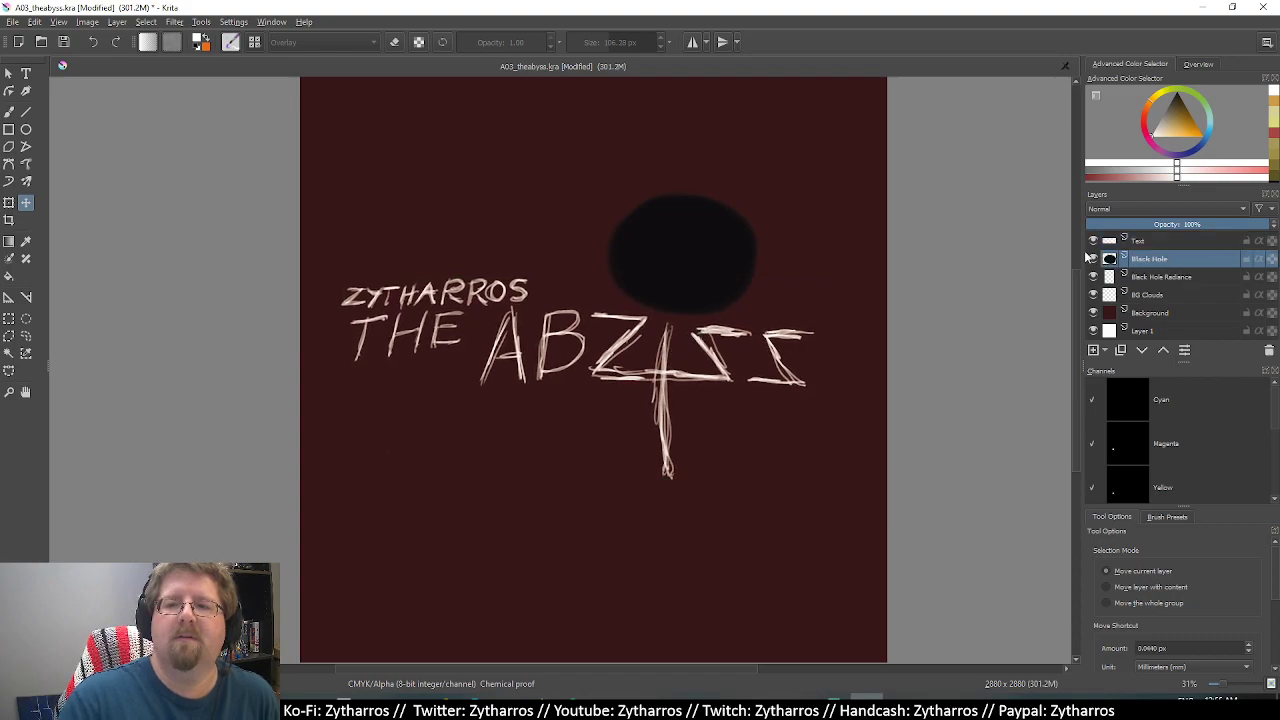
{"action": "left_click_drag", "start_coordinate": [725, 232], "coordinate": [732, 226]}
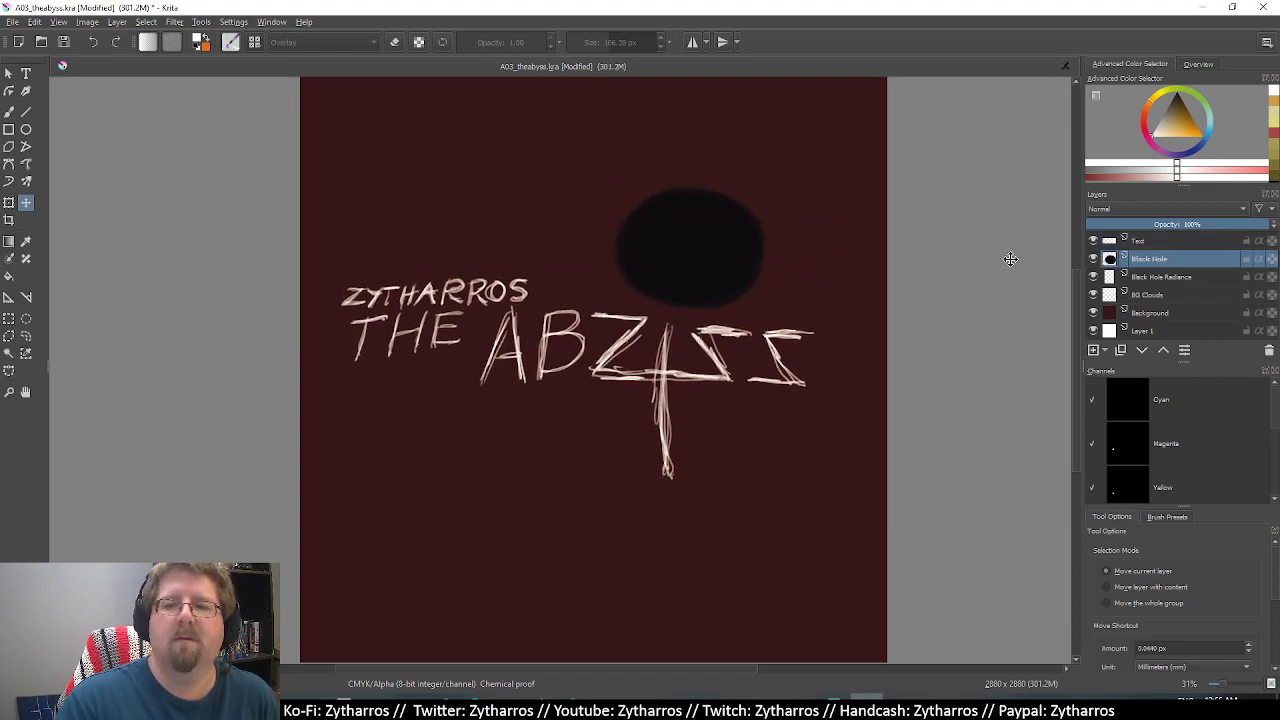
{"action": "left_click", "coordinate": [1132, 243]}
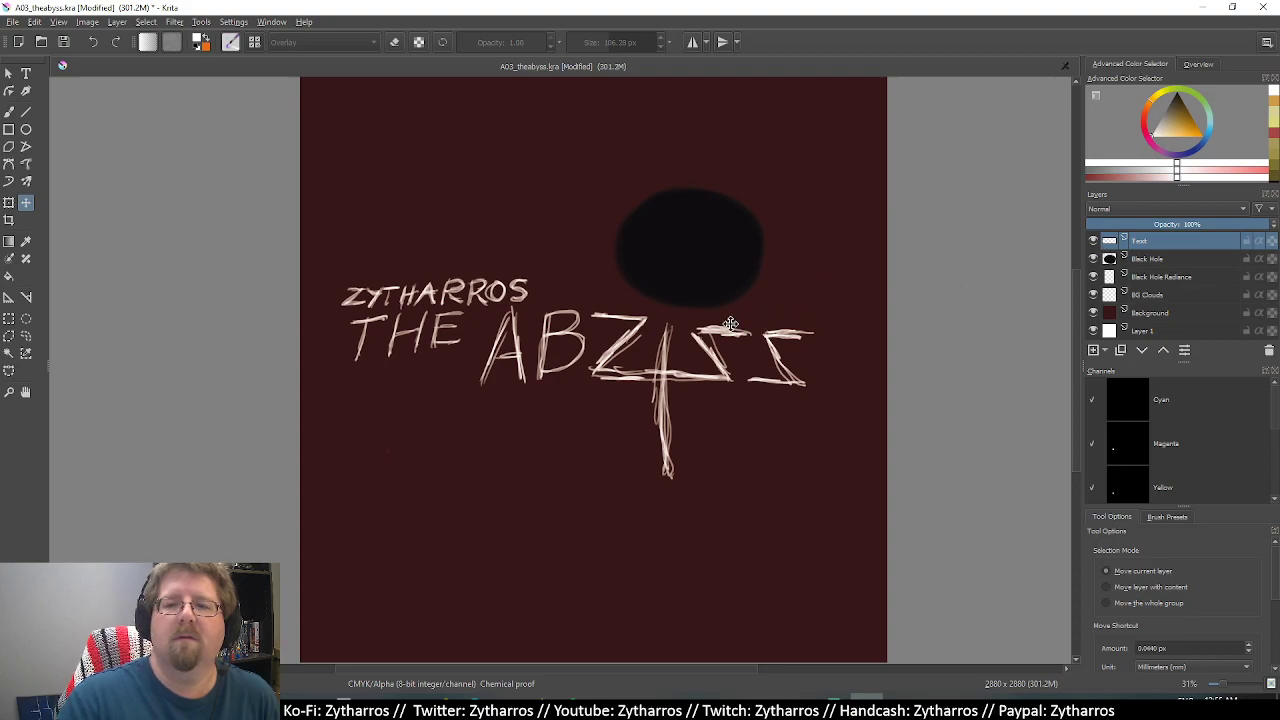
{"action": "left_click_drag", "start_coordinate": [731, 323], "coordinate": [712, 343]}
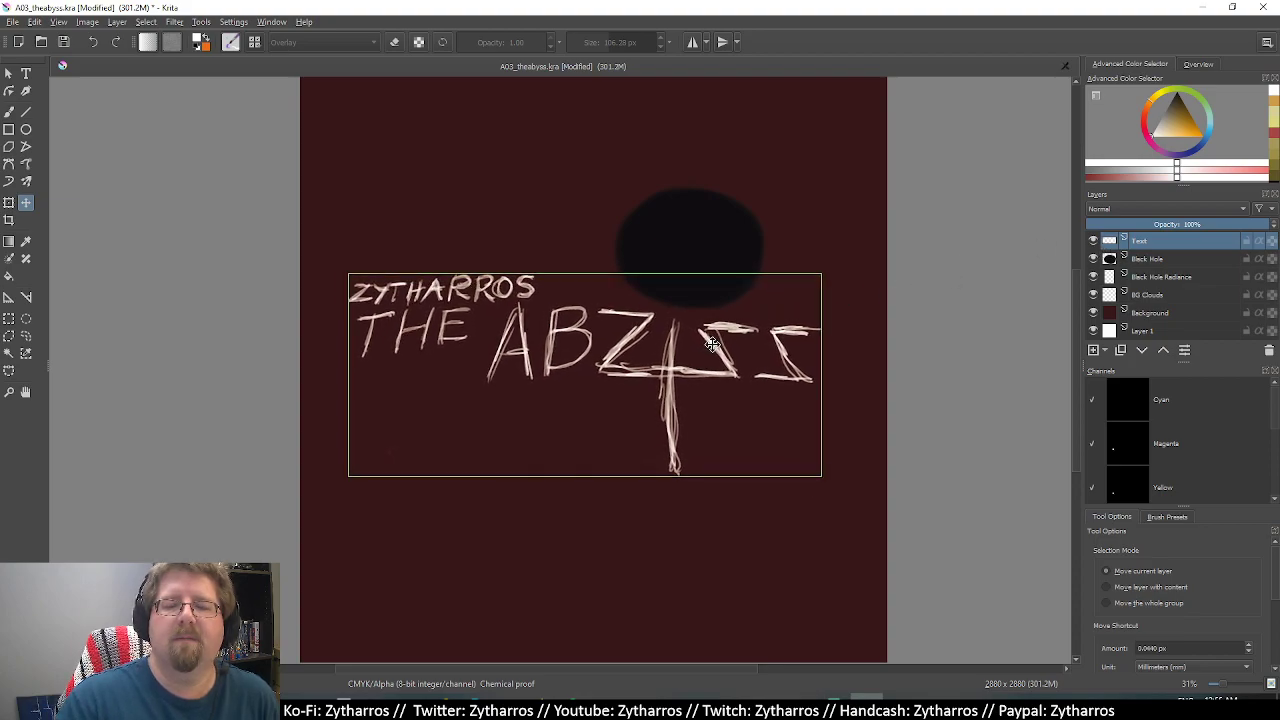
{"action": "left_click_drag", "start_coordinate": [712, 343], "coordinate": [726, 332]}
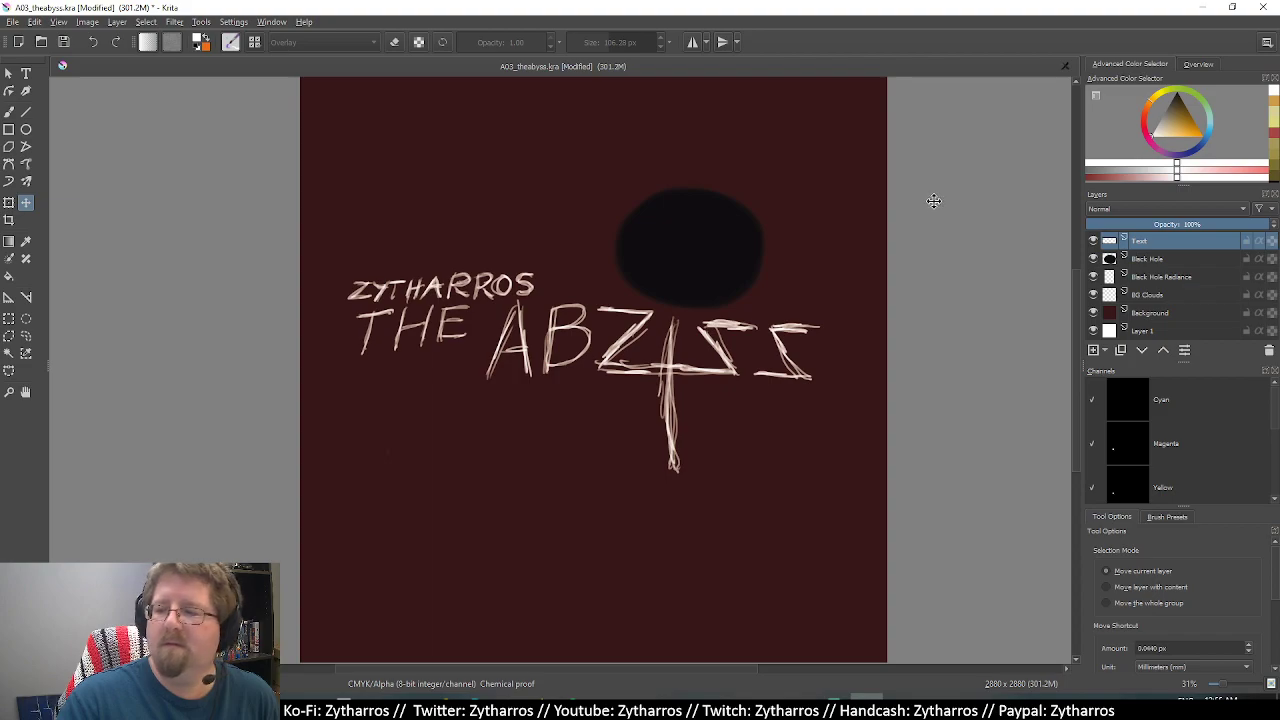
Hide the title lettering, select BG Clouds, and load the background's dark red into the freehand brush.
{"action": "left_click", "coordinate": [1094, 241]}
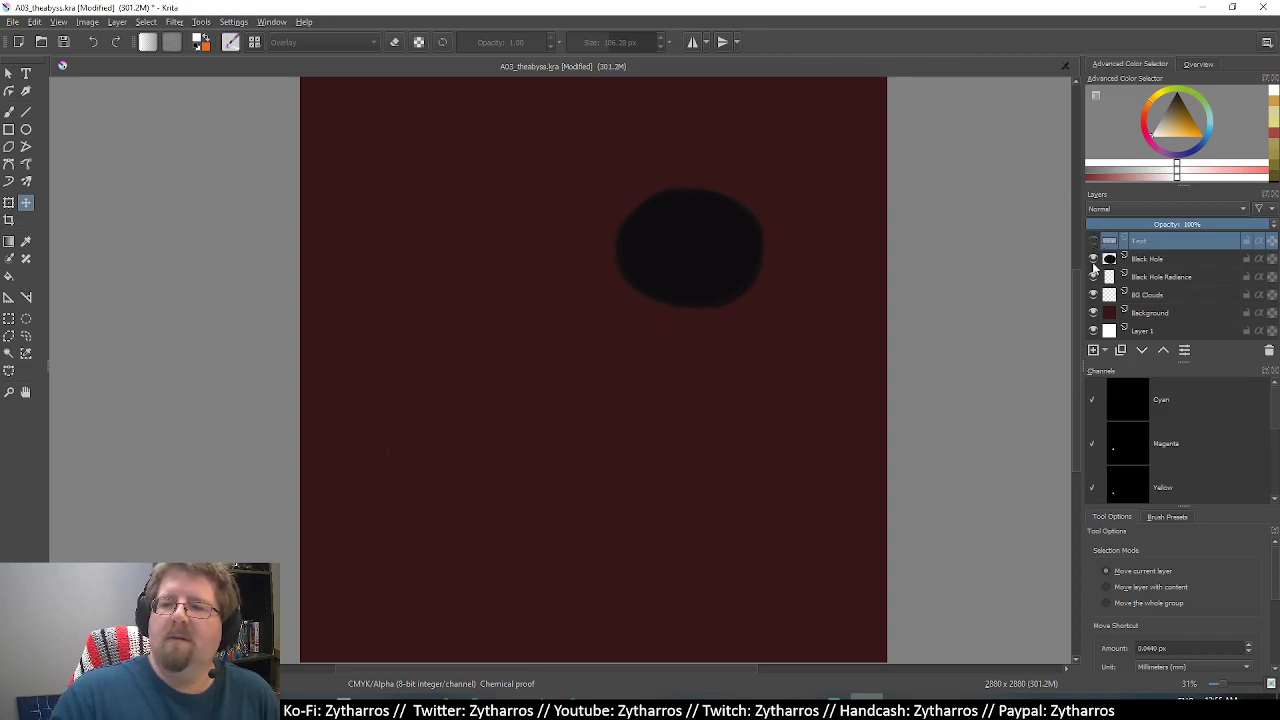
{"action": "left_click", "coordinate": [1163, 297]}
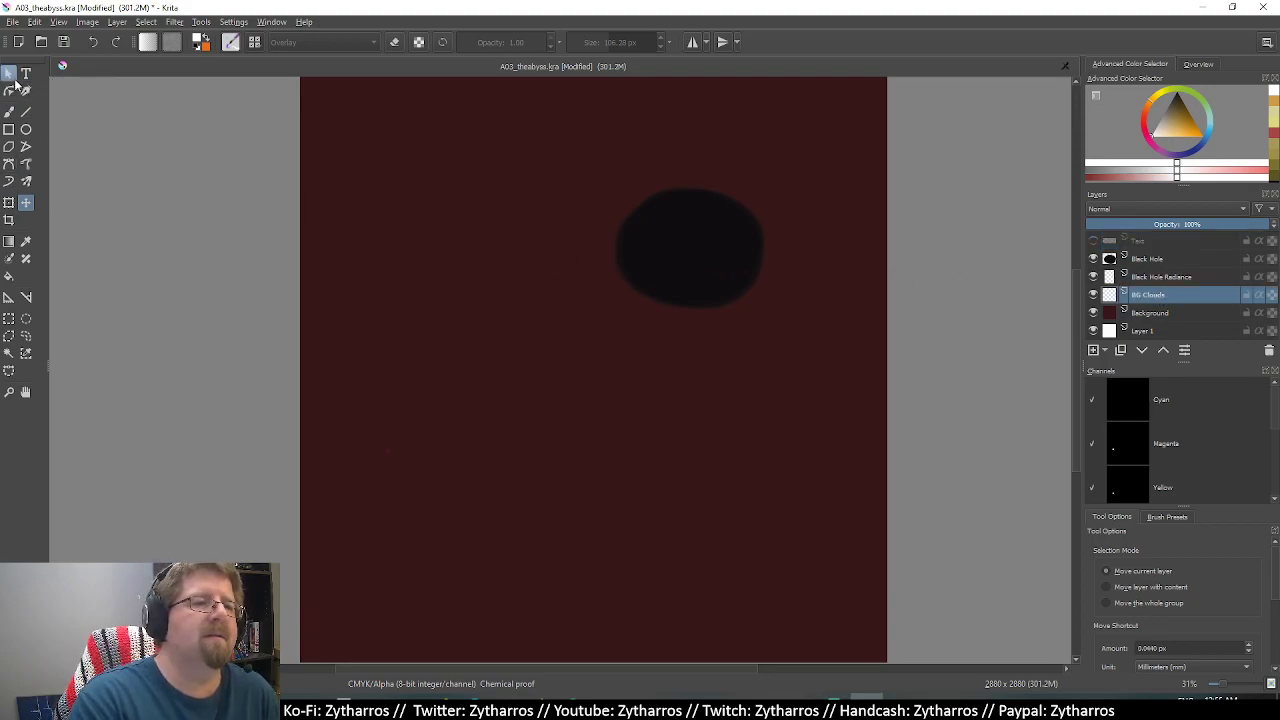
{"action": "left_click", "coordinate": [10, 111]}
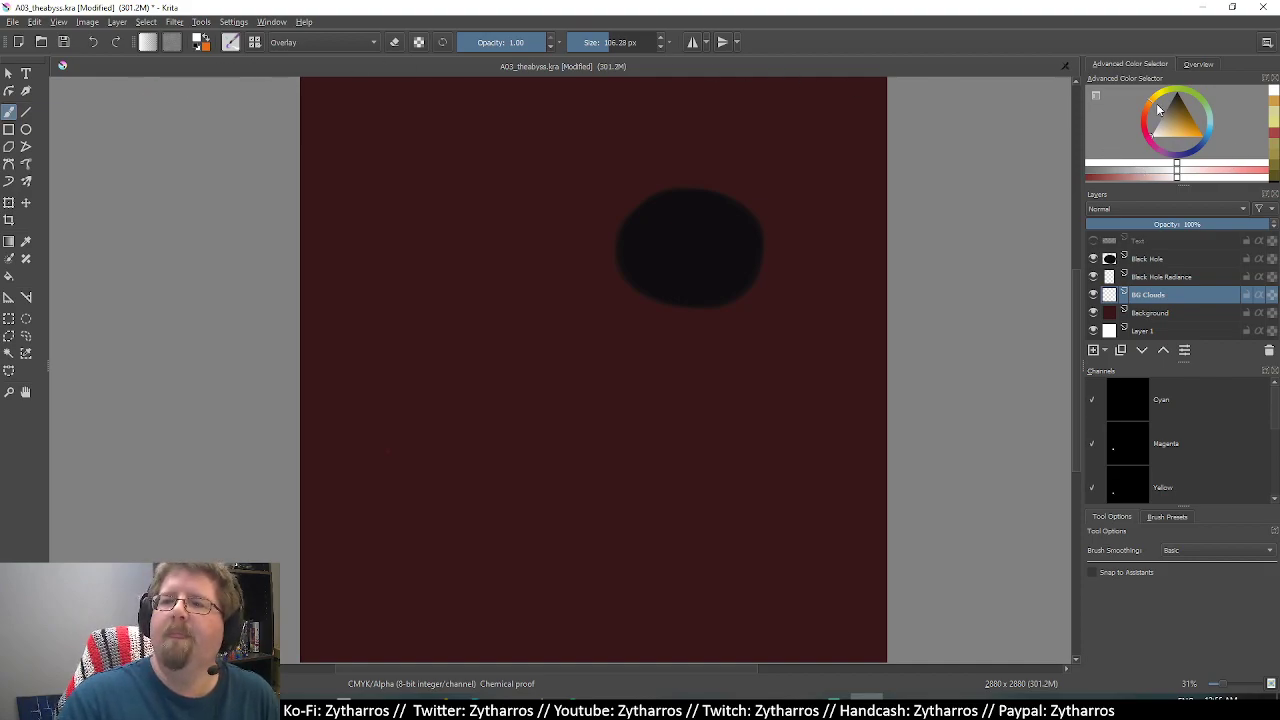
{"action": "left_click_drag", "start_coordinate": [1147, 118], "coordinate": [1146, 123]}
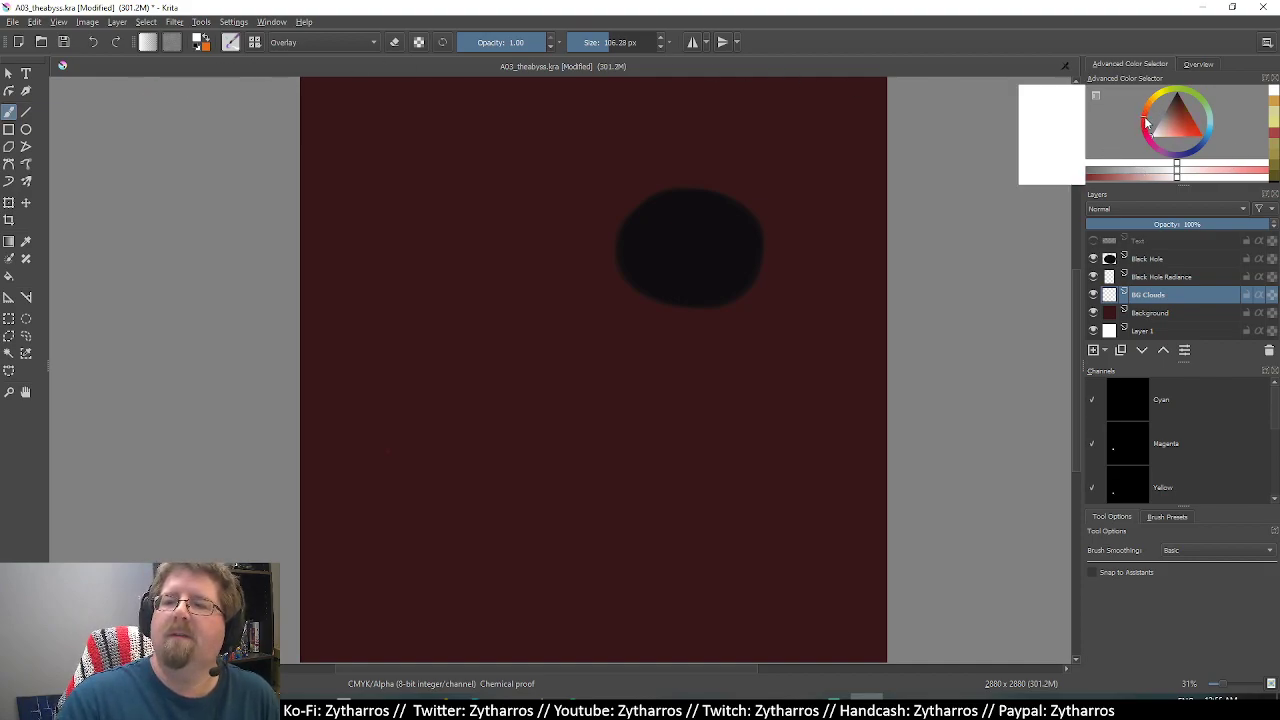
{"action": "left_click", "coordinate": [26, 245]}
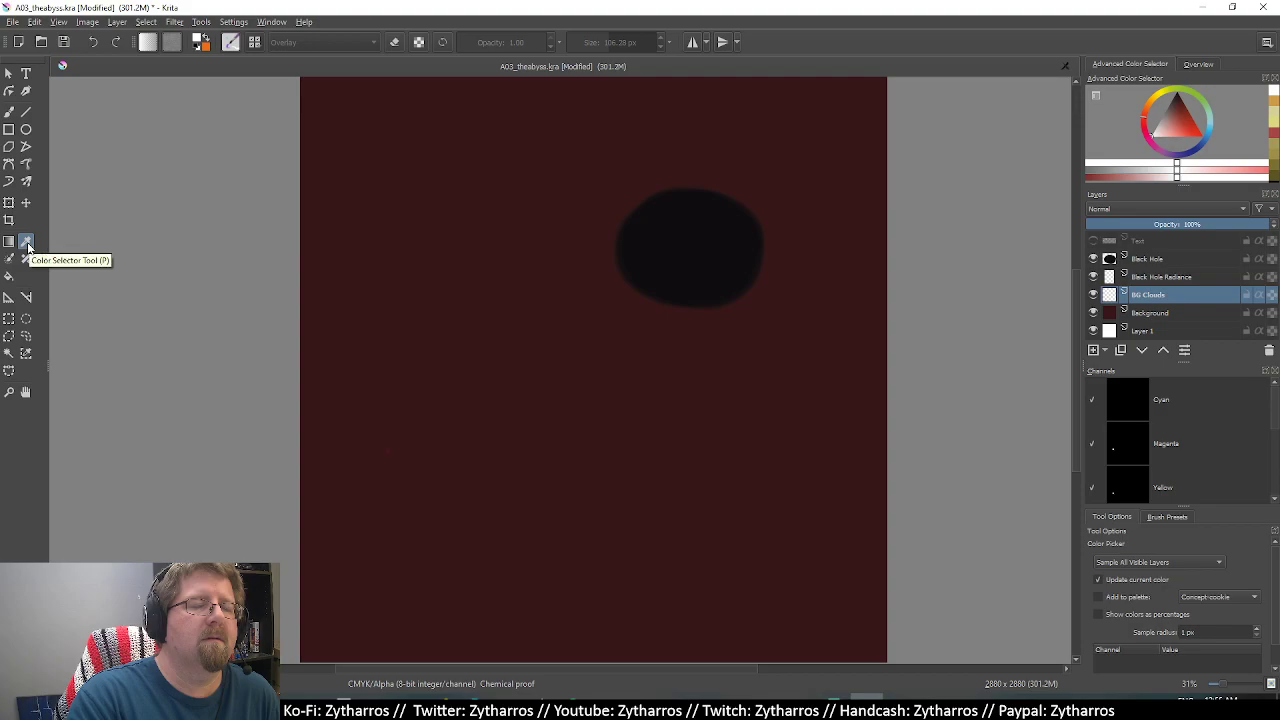
{"action": "left_click", "coordinate": [456, 312]}
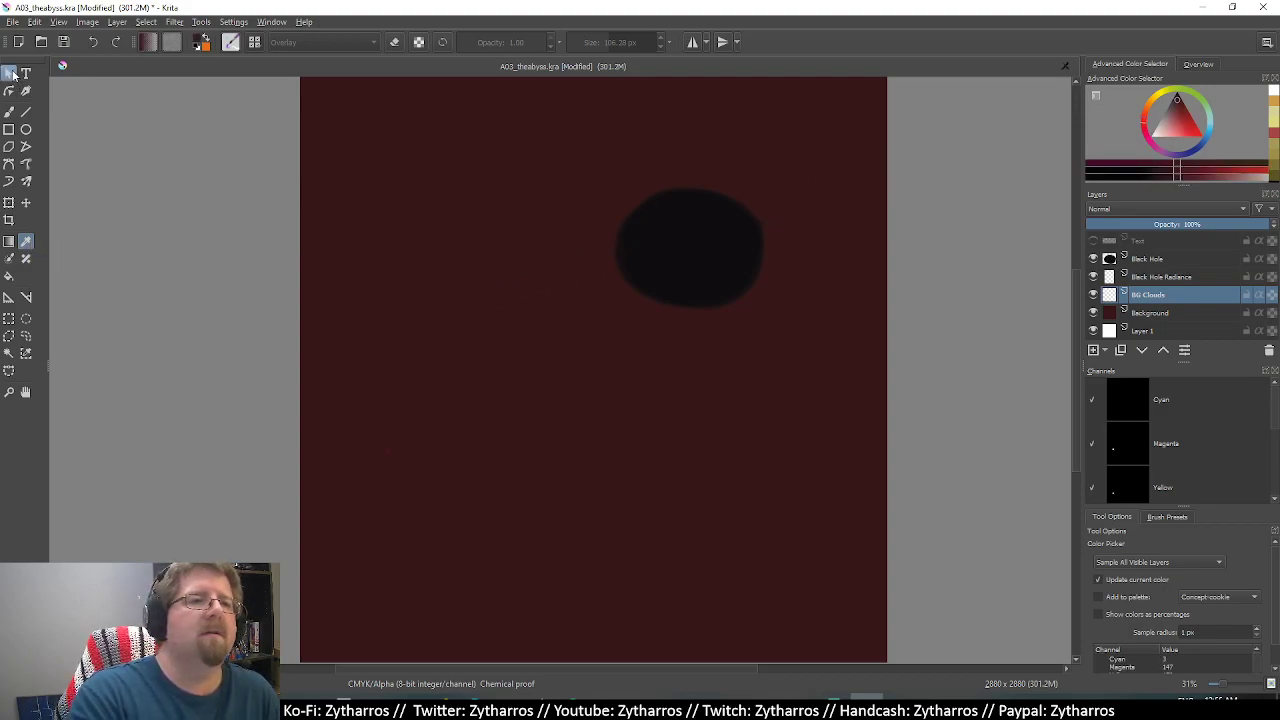
{"action": "left_click", "coordinate": [12, 112]}
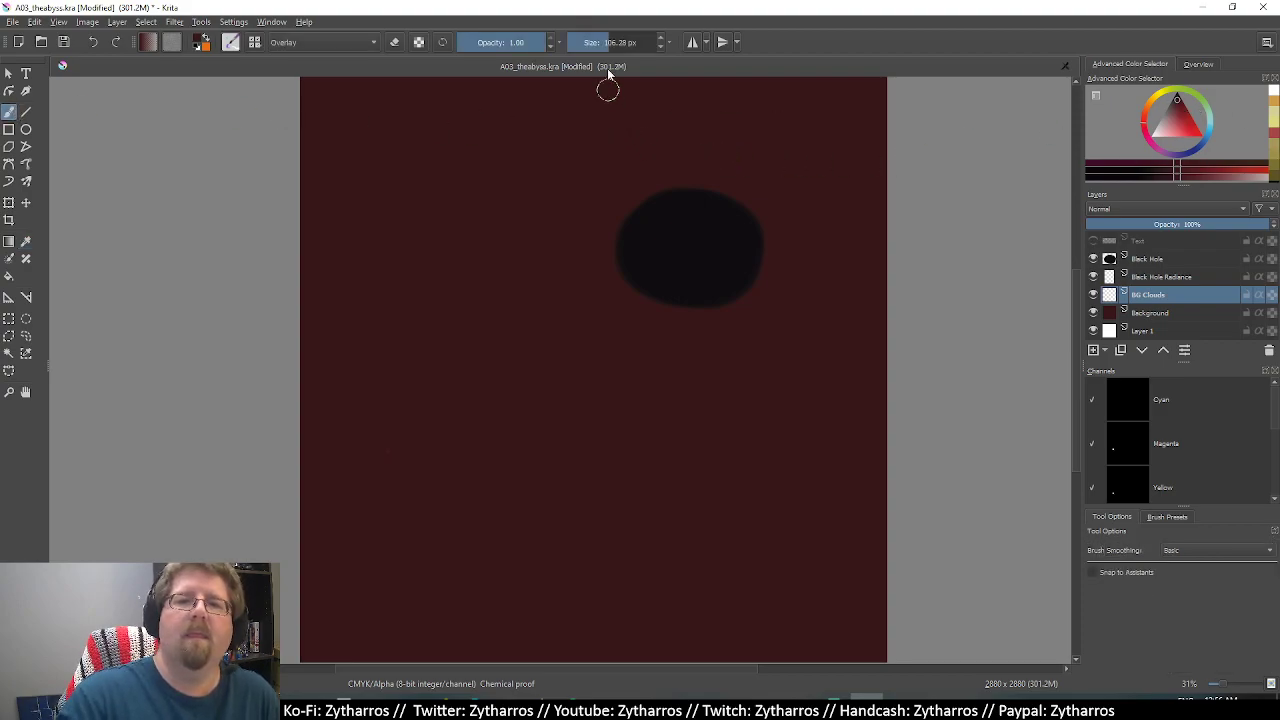
Set the brush blend mode to Lighten and try a red S-stroke sampled above the black hole, then undo it.
{"action": "left_click", "coordinate": [366, 41]}
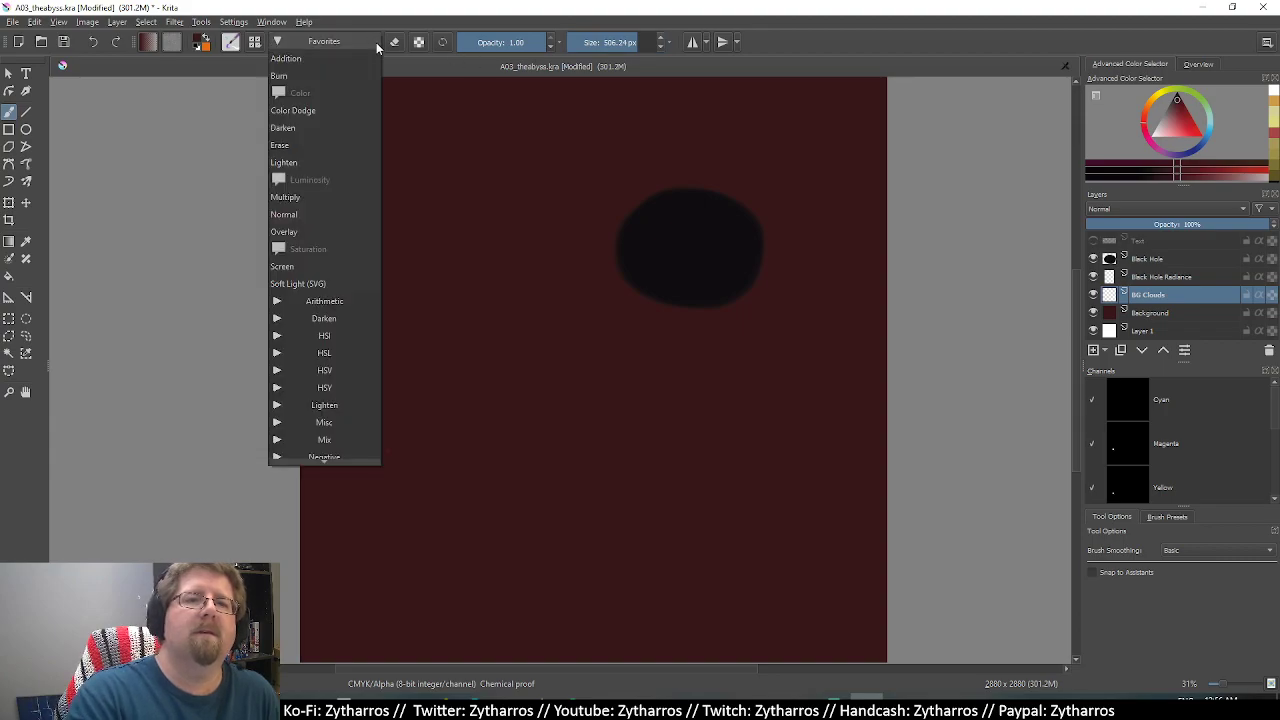
{"action": "left_click", "coordinate": [342, 160]}
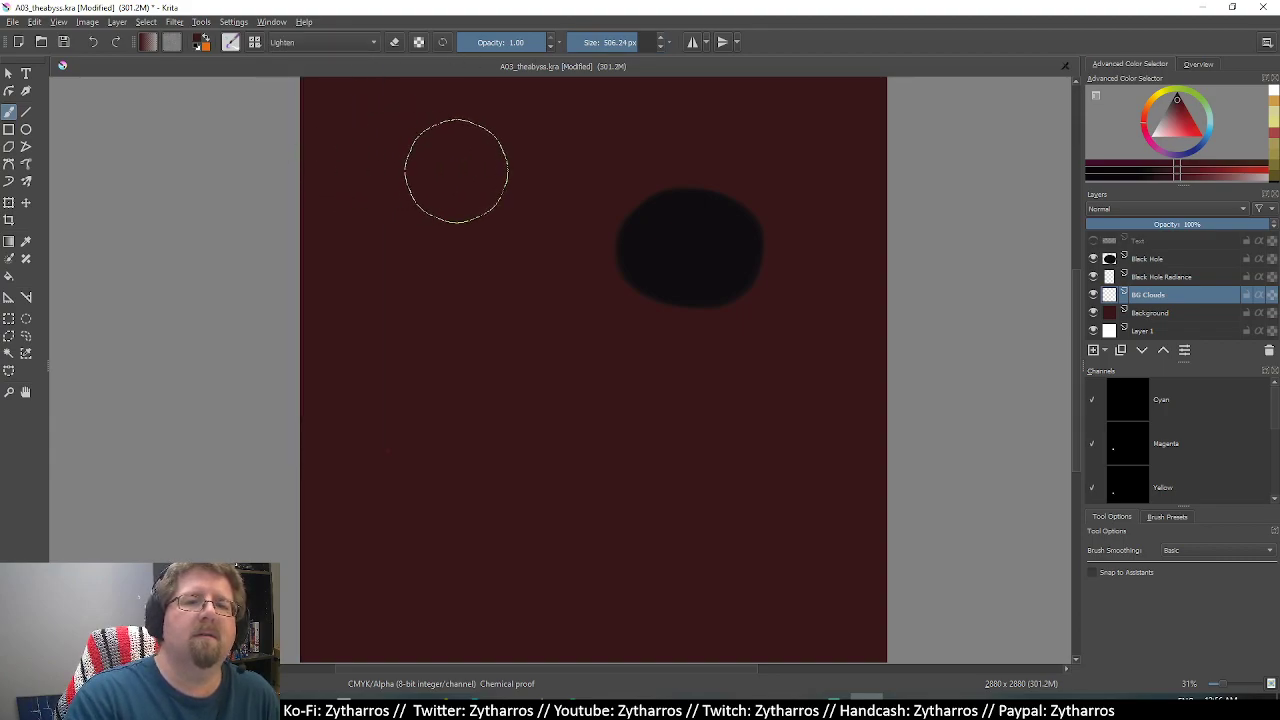
{"action": "left_click_drag", "start_coordinate": [456, 170], "coordinate": [509, 363]}
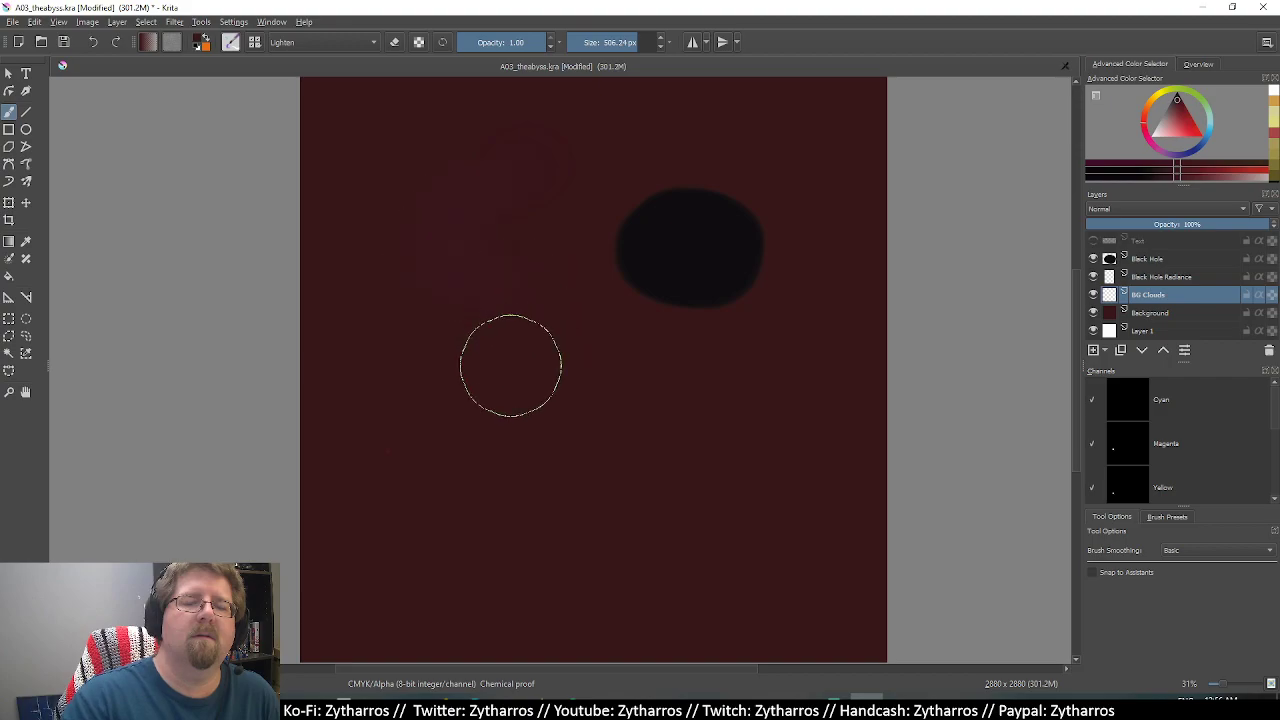
{"action": "left_click", "coordinate": [1176, 116]}
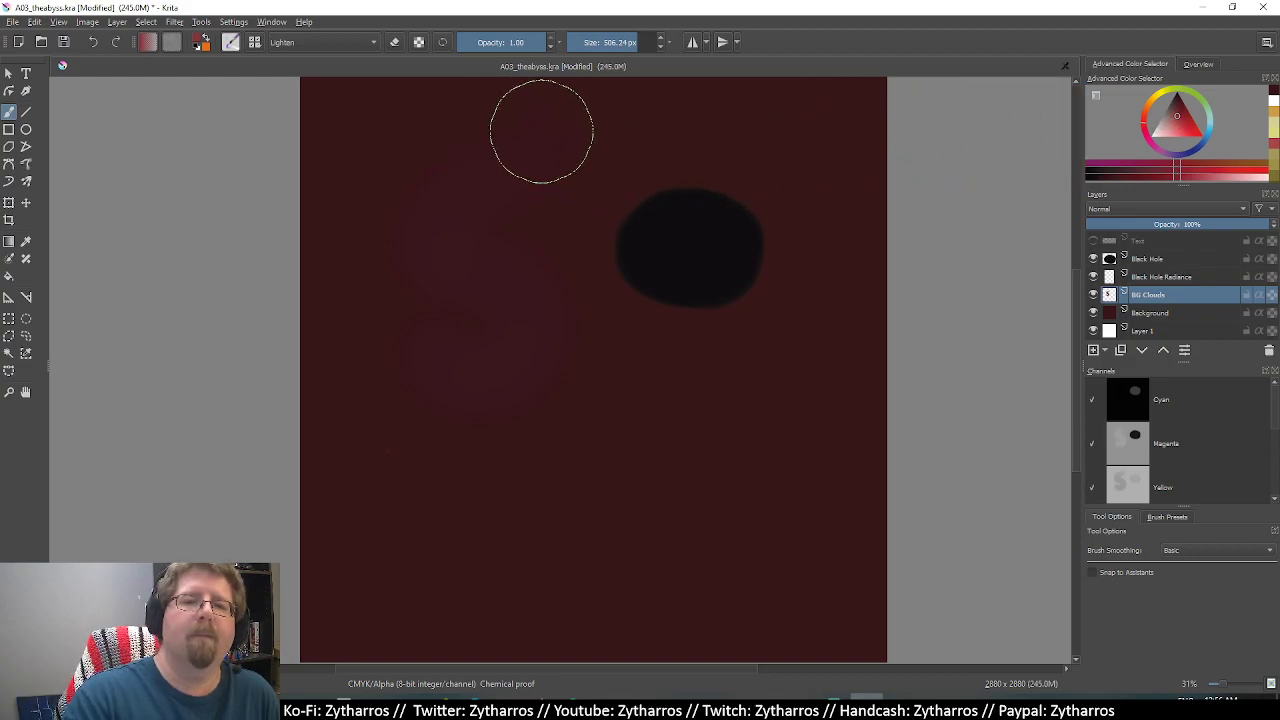
{"action": "left_click", "coordinate": [728, 140], "text": "ctrl"}
{"action": "left_click", "coordinate": [735, 150], "text": "ctrl"}
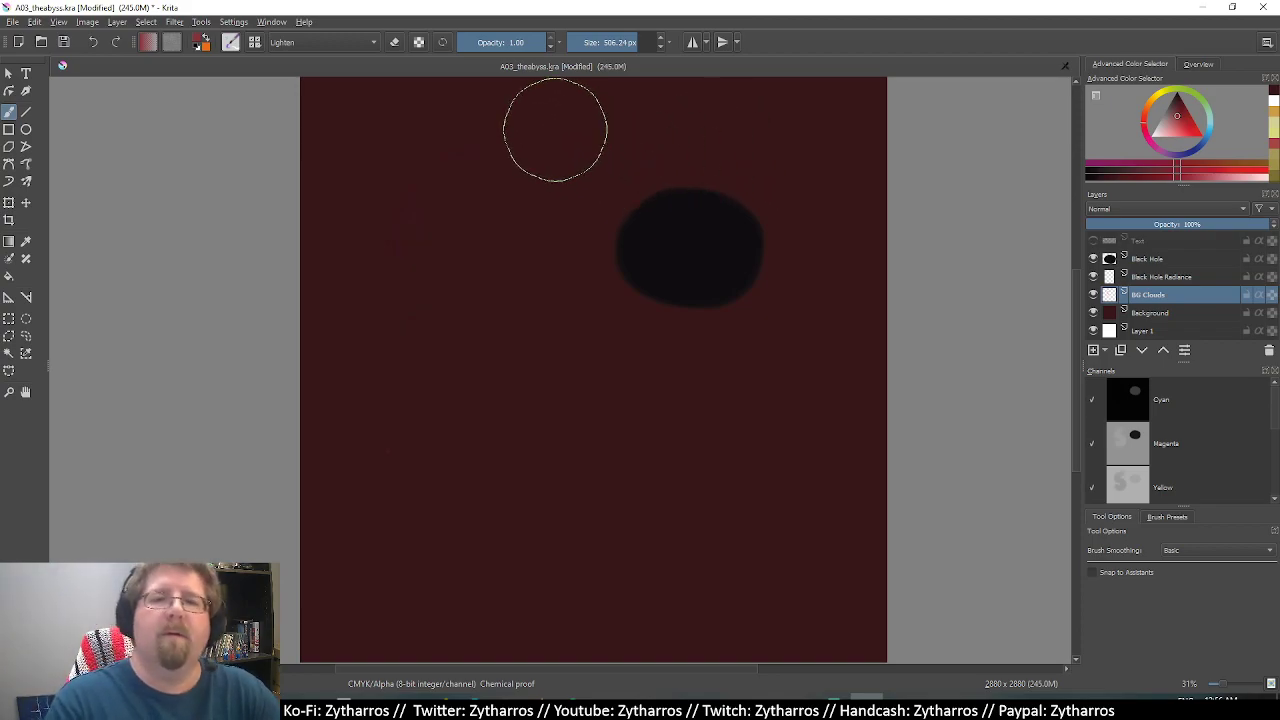
{"action": "mouse_move", "coordinate": [555, 130]}
{"action": "left_mouse_down"}
{"action": "mouse_move", "coordinate": [500, 137]}
{"action": "mouse_move", "coordinate": [449, 249]}
{"action": "mouse_move", "coordinate": [434, 397]}
{"action": "mouse_move", "coordinate": [486, 553]}
{"action": "mouse_move", "coordinate": [680, 528]}
{"action": "left_mouse_up"}
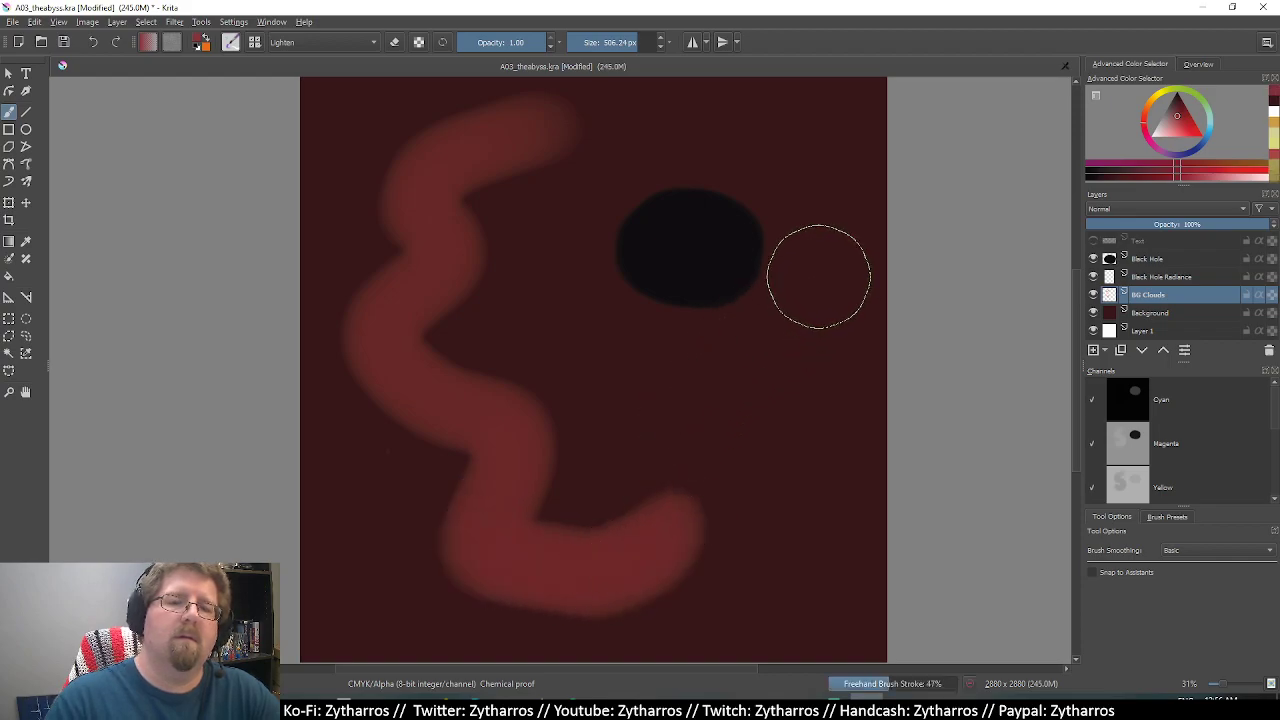
{"action": "key", "text": "ctrl+z"}
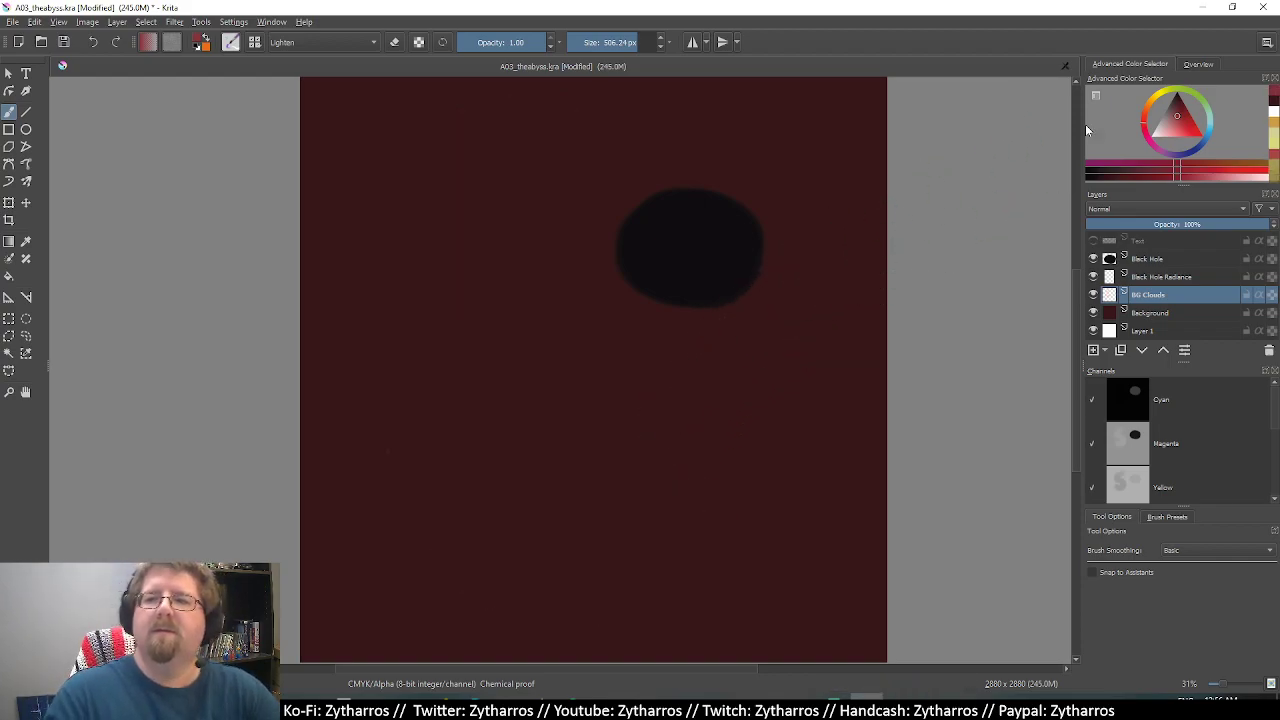
Paint darker red cloud strokes left of, above and below the black hole, then clear them.
{"action": "left_click_drag", "start_coordinate": [1180, 114], "coordinate": [1177, 107]}
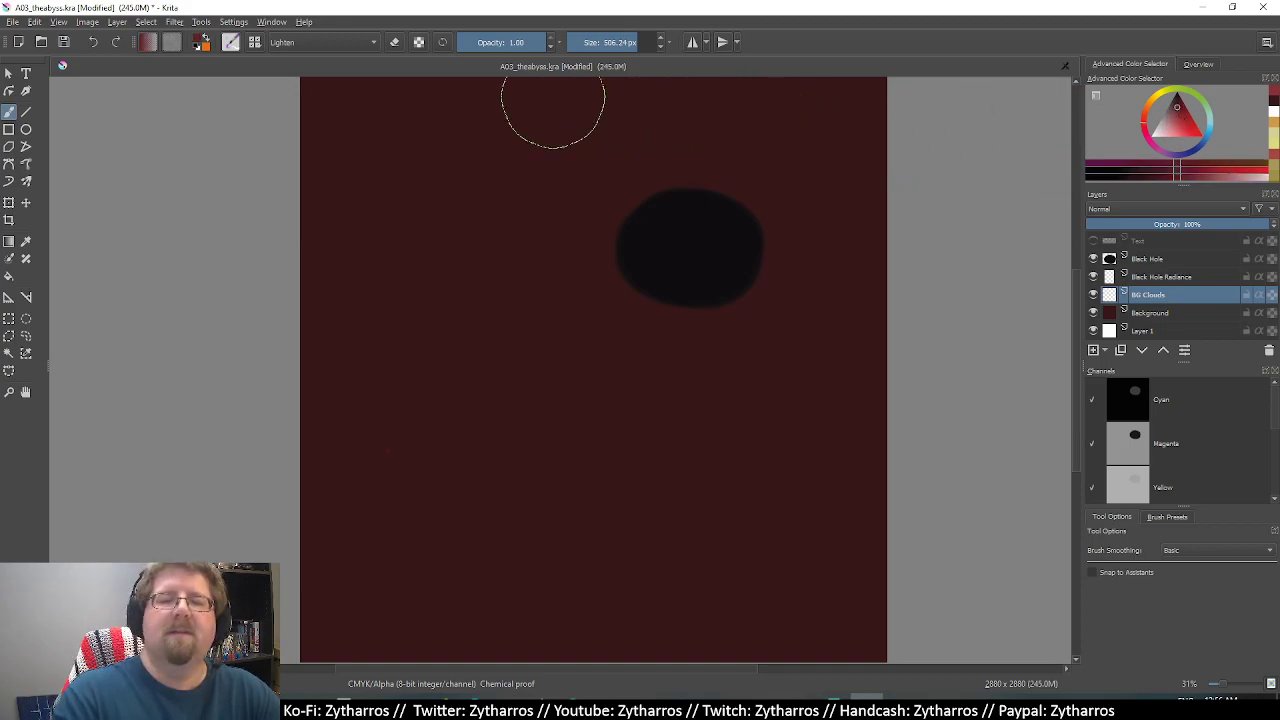
{"action": "mouse_move", "coordinate": [467, 121]}
{"action": "left_mouse_down"}
{"action": "mouse_move", "coordinate": [419, 589]}
{"action": "mouse_move", "coordinate": [455, 365]}
{"action": "left_mouse_up"}
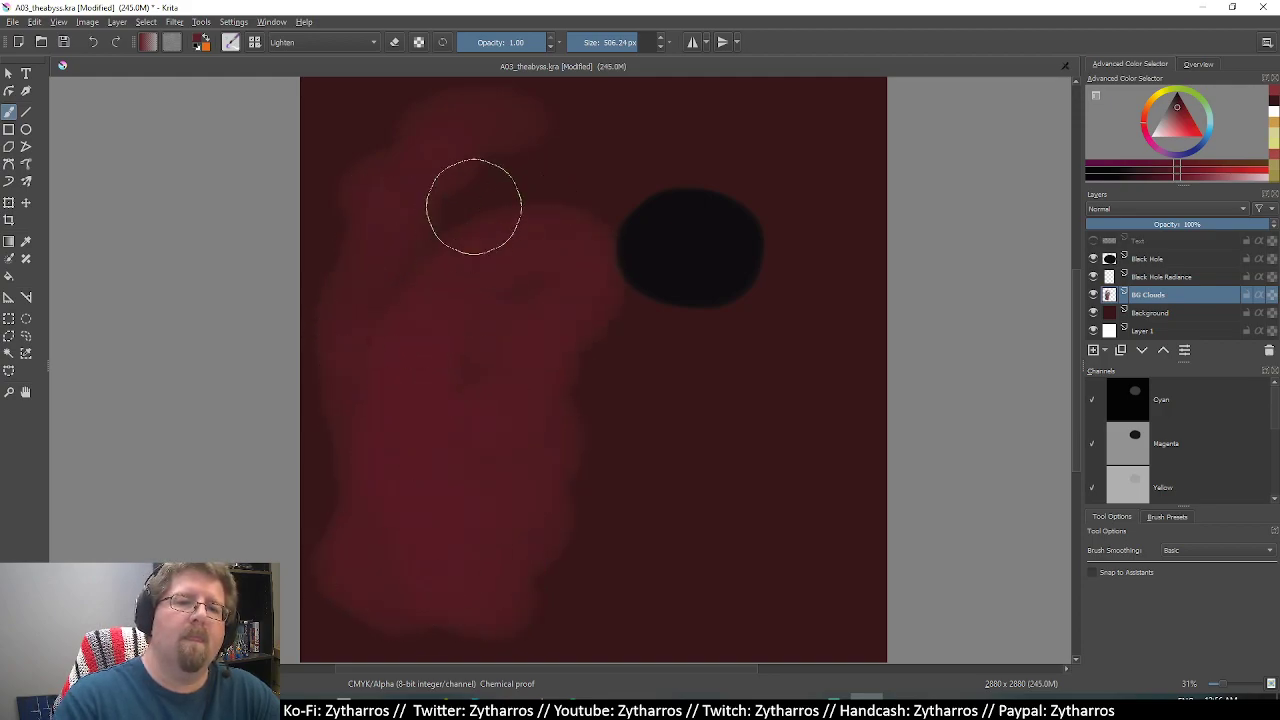
{"action": "left_click_drag", "start_coordinate": [455, 365], "coordinate": [646, 166]}
{"action": "mouse_move", "coordinate": [761, 340]}
{"action": "left_mouse_down"}
{"action": "mouse_move", "coordinate": [754, 440]}
{"action": "mouse_move", "coordinate": [714, 571]}
{"action": "mouse_move", "coordinate": [580, 486]}
{"action": "mouse_move", "coordinate": [722, 300]}
{"action": "mouse_move", "coordinate": [623, 551]}
{"action": "mouse_move", "coordinate": [737, 534]}
{"action": "left_mouse_up"}
{"action": "mouse_move", "coordinate": [491, 143]}
{"action": "left_mouse_down"}
{"action": "mouse_move", "coordinate": [383, 120]}
{"action": "mouse_move", "coordinate": [608, 380]}
{"action": "left_mouse_up"}
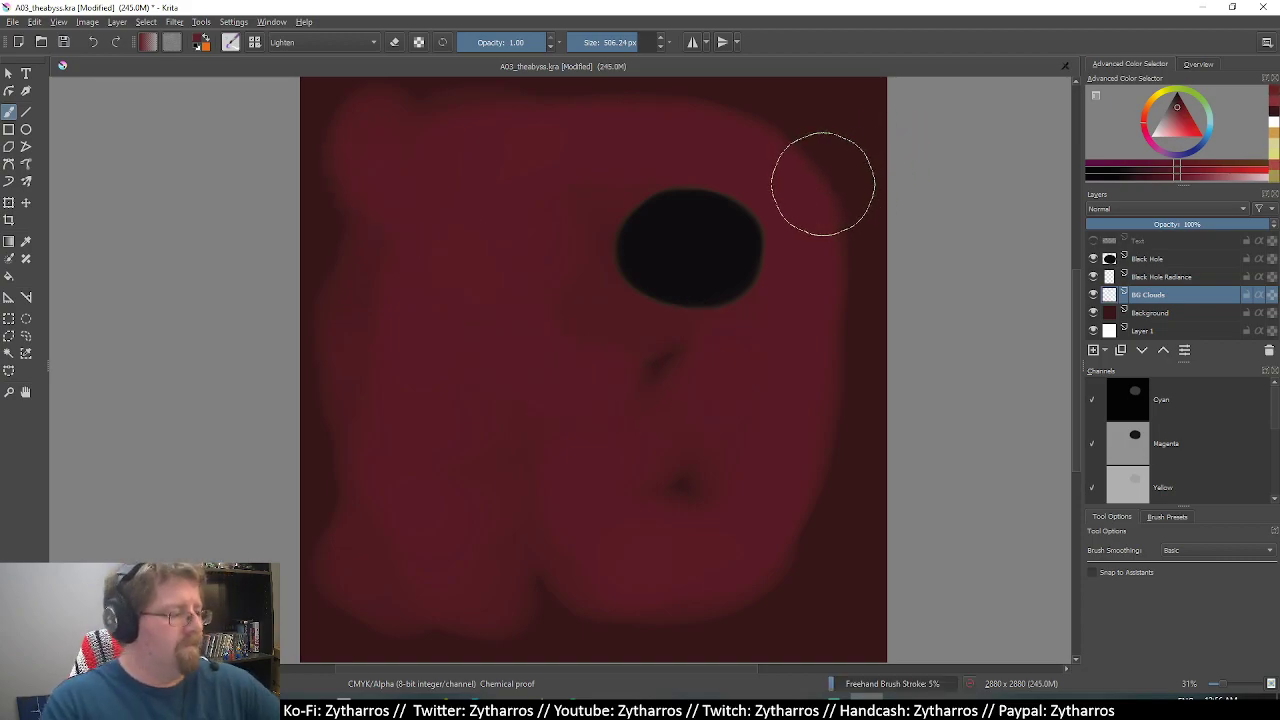
{"action": "key", "text": "Delete"}
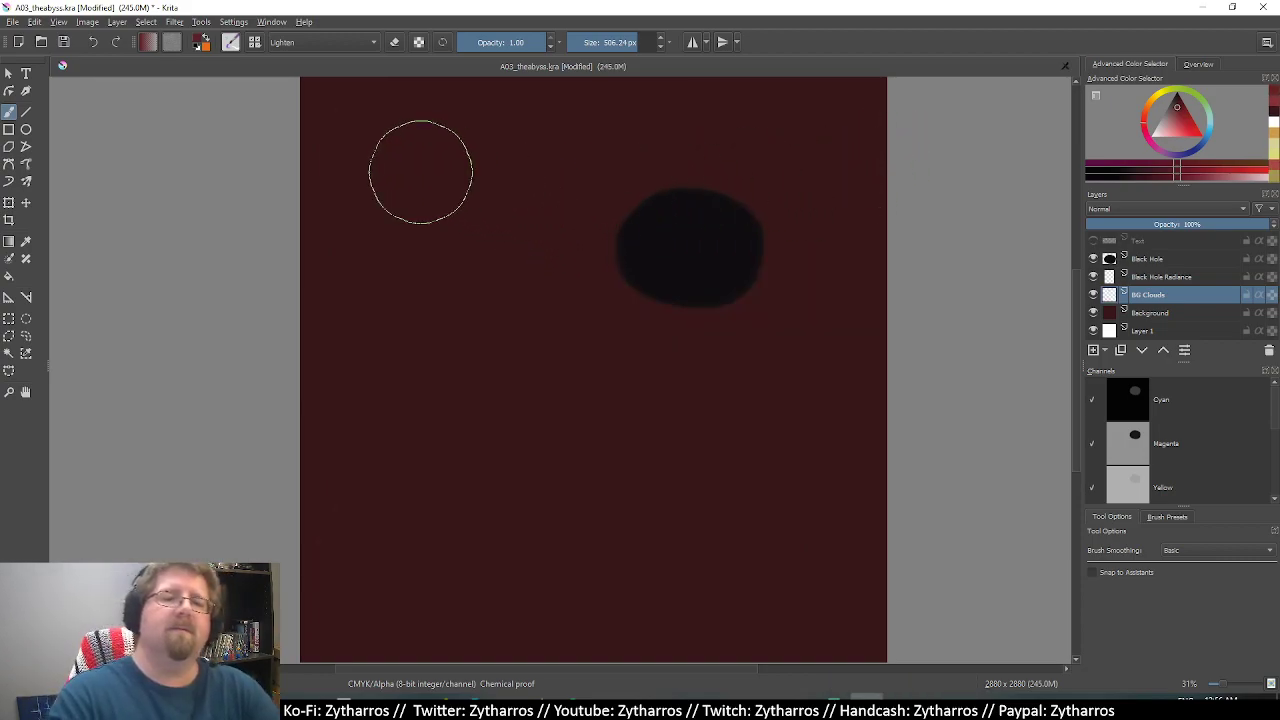
Repaint red cloud curves sweeping around both sides of the black hole.
{"action": "mouse_move", "coordinate": [483, 134]}
{"action": "left_mouse_down"}
{"action": "mouse_move", "coordinate": [472, 315]}
{"action": "mouse_move", "coordinate": [528, 177]}
{"action": "mouse_move", "coordinate": [671, 380]}
{"action": "mouse_move", "coordinate": [474, 426]}
{"action": "mouse_move", "coordinate": [560, 399]}
{"action": "mouse_move", "coordinate": [523, 586]}
{"action": "mouse_move", "coordinate": [391, 626]}
{"action": "mouse_move", "coordinate": [723, 491]}
{"action": "mouse_move", "coordinate": [797, 579]}
{"action": "mouse_move", "coordinate": [706, 414]}
{"action": "mouse_move", "coordinate": [817, 314]}
{"action": "mouse_move", "coordinate": [849, 229]}
{"action": "mouse_move", "coordinate": [544, 362]}
{"action": "mouse_move", "coordinate": [549, 266]}
{"action": "mouse_move", "coordinate": [690, 188]}
{"action": "left_mouse_up"}
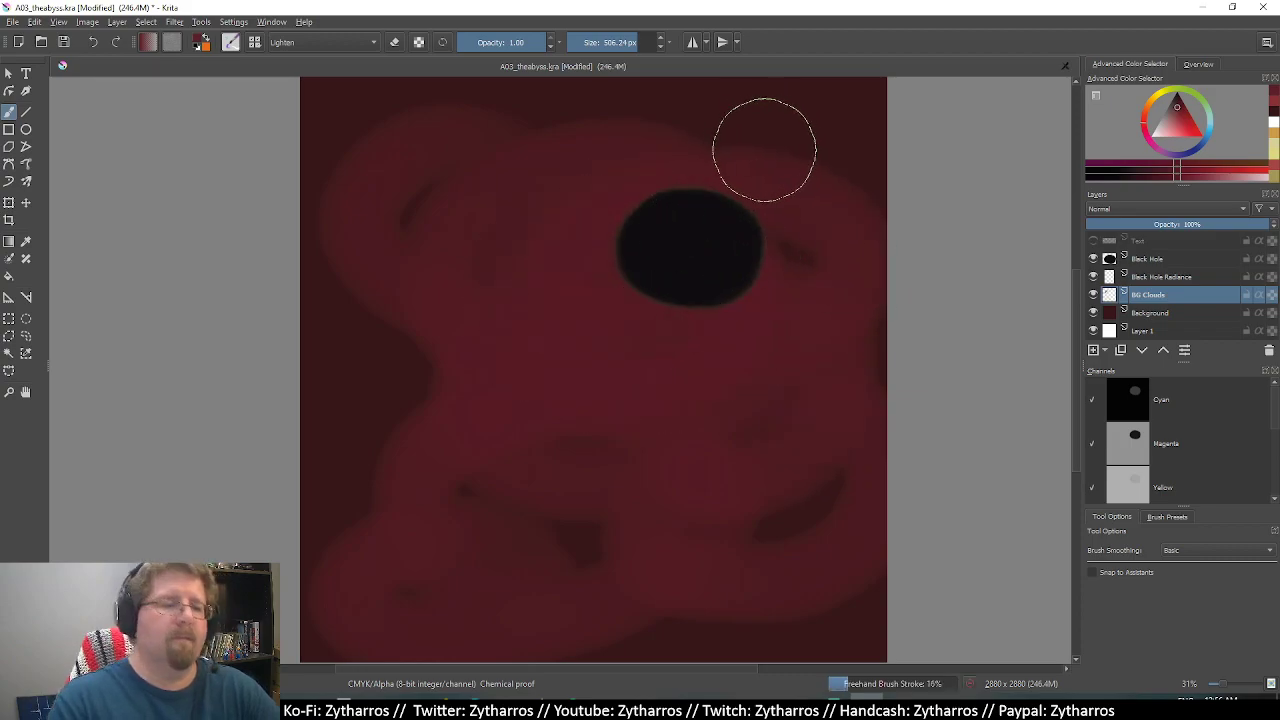
{"action": "key", "text": "ctrl+z"}
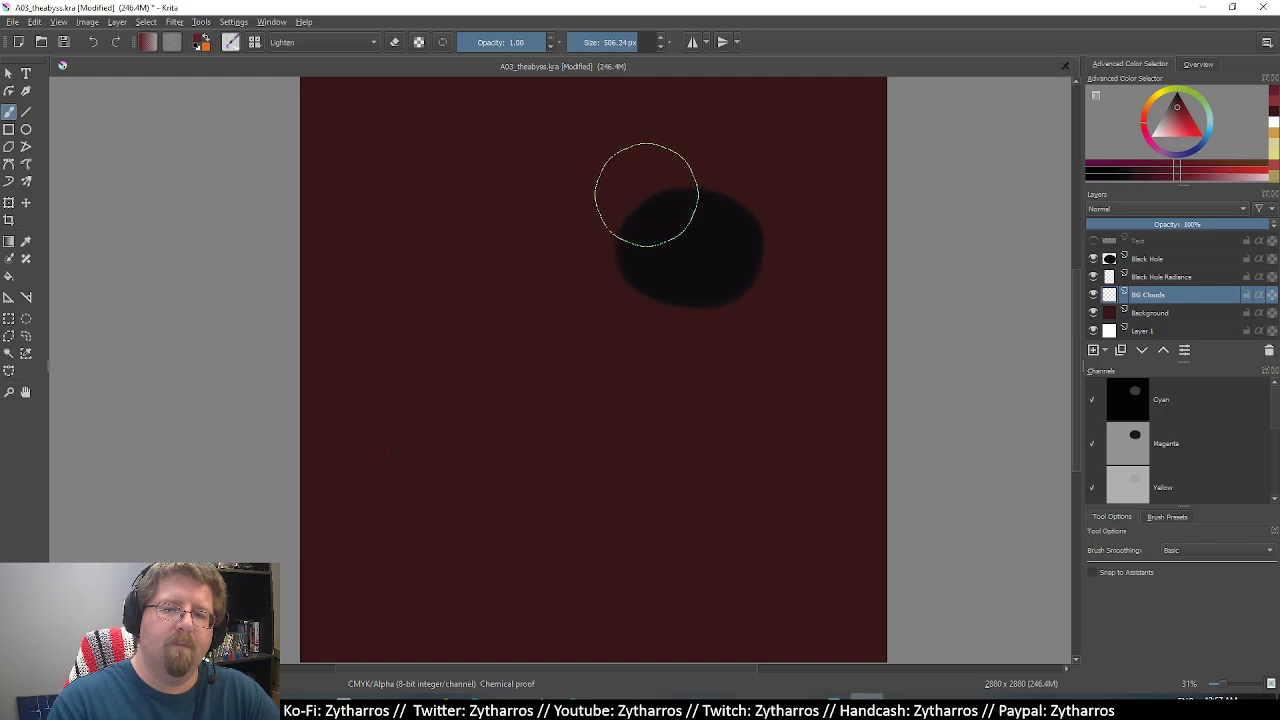
{"action": "left_click_drag", "start_coordinate": [674, 154], "coordinate": [631, 286]}
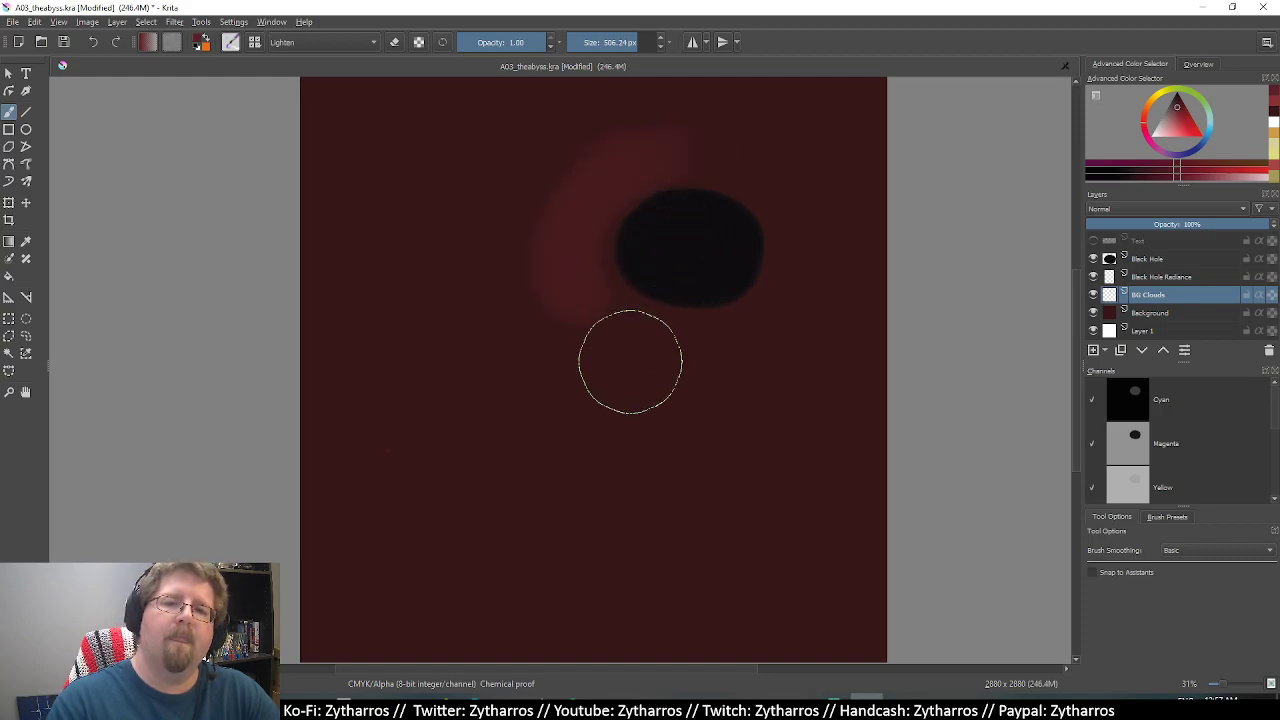
{"action": "mouse_move", "coordinate": [585, 405]}
{"action": "left_mouse_down"}
{"action": "mouse_move", "coordinate": [757, 243]}
{"action": "mouse_move", "coordinate": [771, 186]}
{"action": "mouse_move", "coordinate": [808, 286]}
{"action": "left_mouse_up"}
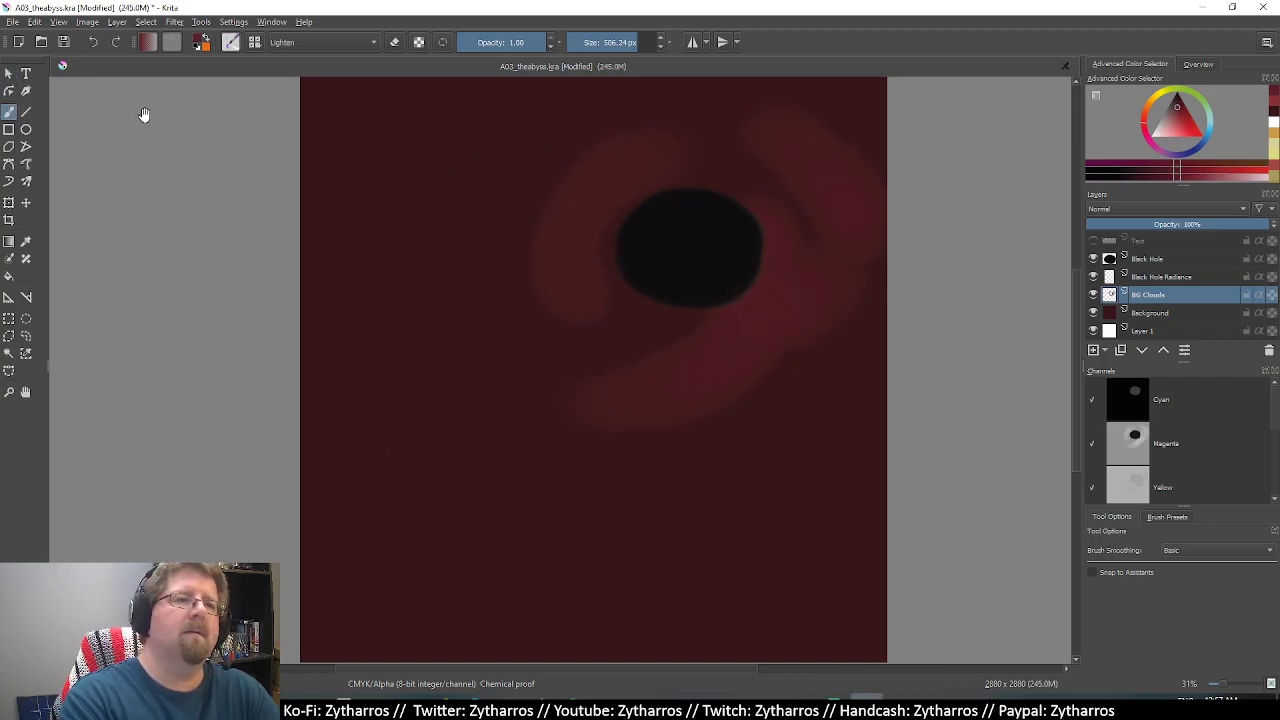
{"action": "mouse_move", "coordinate": [529, 137]}
{"action": "left_mouse_down"}
{"action": "mouse_move", "coordinate": [545, 180]}
{"action": "mouse_move", "coordinate": [771, 100]}
{"action": "mouse_move", "coordinate": [340, 191]}
{"action": "mouse_move", "coordinate": [726, 143]}
{"action": "mouse_move", "coordinate": [853, 270]}
{"action": "mouse_move", "coordinate": [823, 371]}
{"action": "mouse_move", "coordinate": [580, 343]}
{"action": "mouse_move", "coordinate": [620, 449]}
{"action": "mouse_move", "coordinate": [452, 231]}
{"action": "mouse_move", "coordinate": [534, 409]}
{"action": "mouse_move", "coordinate": [431, 171]}
{"action": "mouse_move", "coordinate": [637, 226]}
{"action": "mouse_move", "coordinate": [562, 173]}
{"action": "mouse_move", "coordinate": [640, 277]}
{"action": "mouse_move", "coordinate": [600, 343]}
{"action": "mouse_move", "coordinate": [674, 143]}
{"action": "mouse_move", "coordinate": [618, 218]}
{"action": "mouse_move", "coordinate": [597, 360]}
{"action": "mouse_move", "coordinate": [851, 294]}
{"action": "mouse_move", "coordinate": [409, 423]}
{"action": "mouse_move", "coordinate": [818, 477]}
{"action": "mouse_move", "coordinate": [334, 380]}
{"action": "mouse_move", "coordinate": [351, 363]}
{"action": "mouse_move", "coordinate": [877, 603]}
{"action": "mouse_move", "coordinate": [653, 593]}
{"action": "mouse_move", "coordinate": [248, 495]}
{"action": "left_mouse_up"}
Brighten the red swirls around the black hole with a lighter red at 309.86 px.
{"action": "left_click_drag", "start_coordinate": [409, 120], "coordinate": [310, 120]}
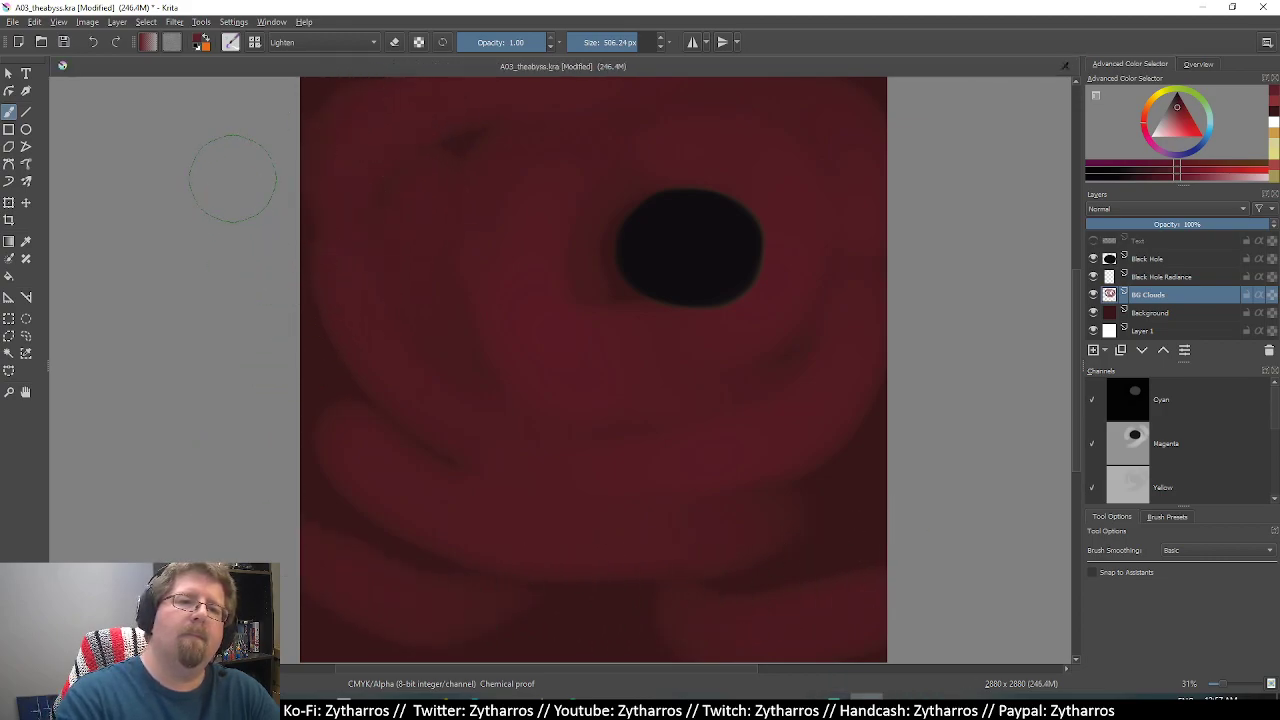
{"action": "left_click_drag", "start_coordinate": [438, 114], "coordinate": [826, 257]}
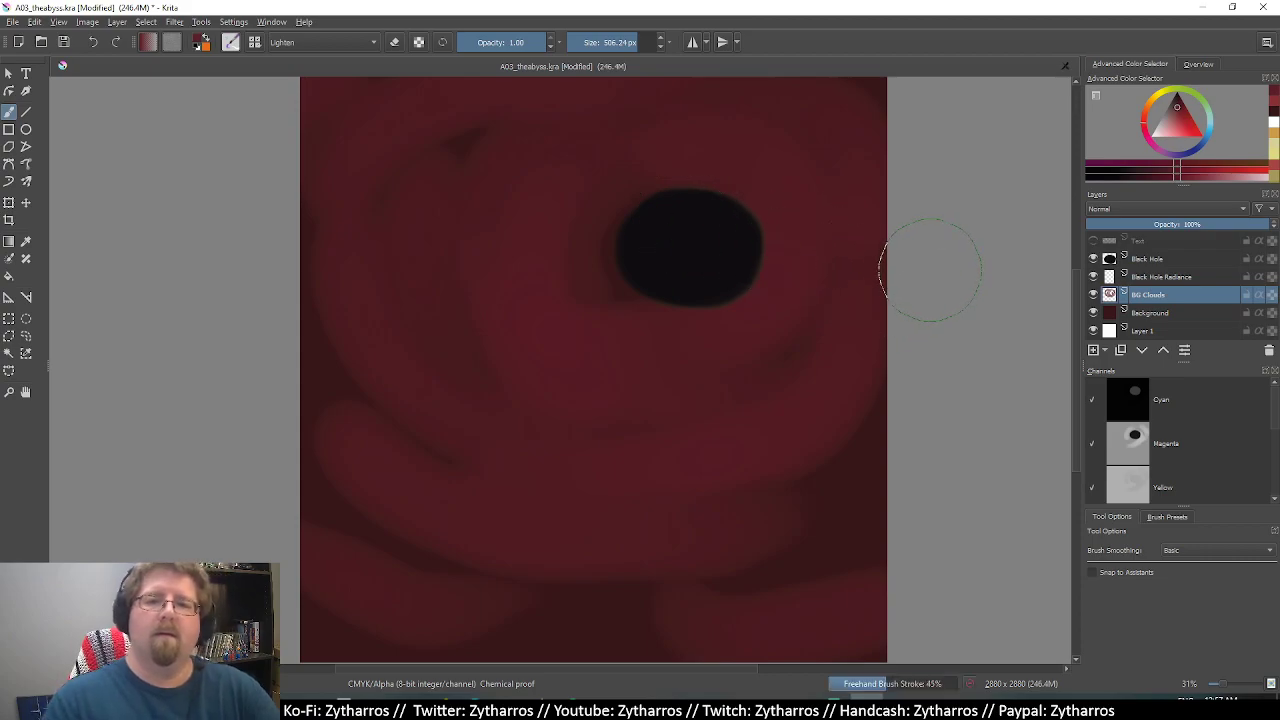
{"action": "left_click", "coordinate": [1181, 119]}
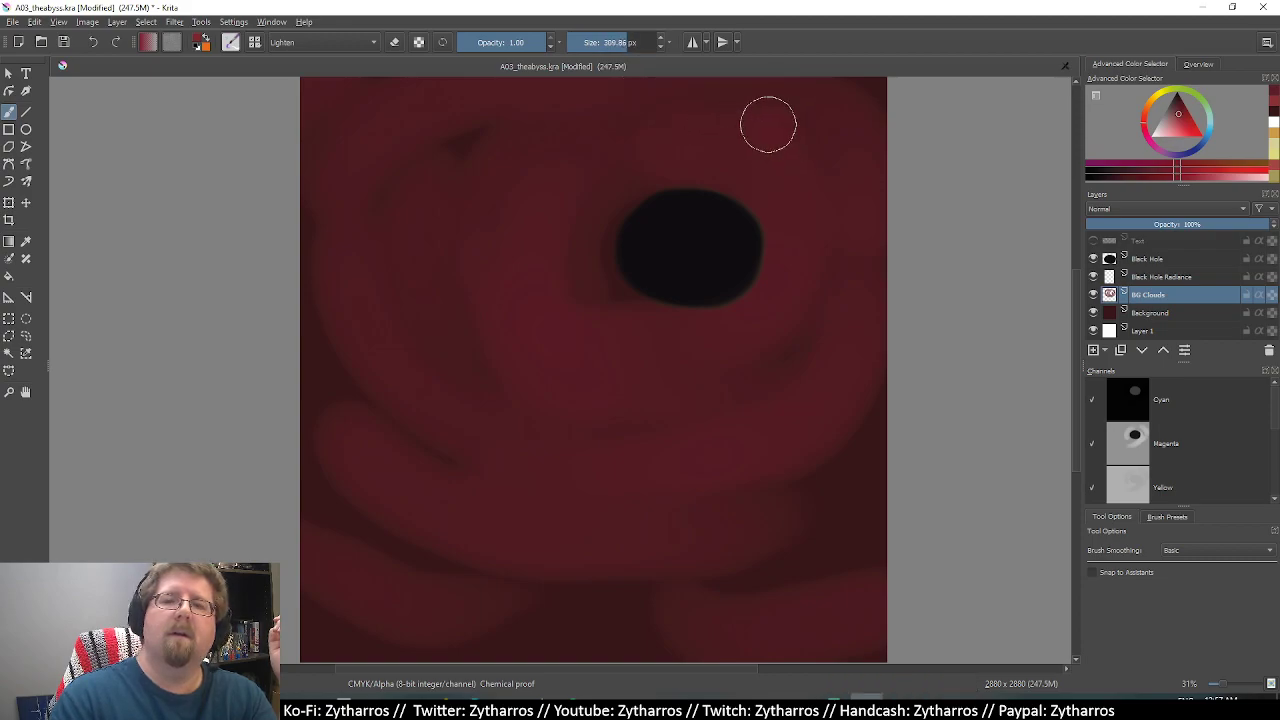
{"action": "left_click_drag", "start_coordinate": [690, 174], "coordinate": [646, 281]}
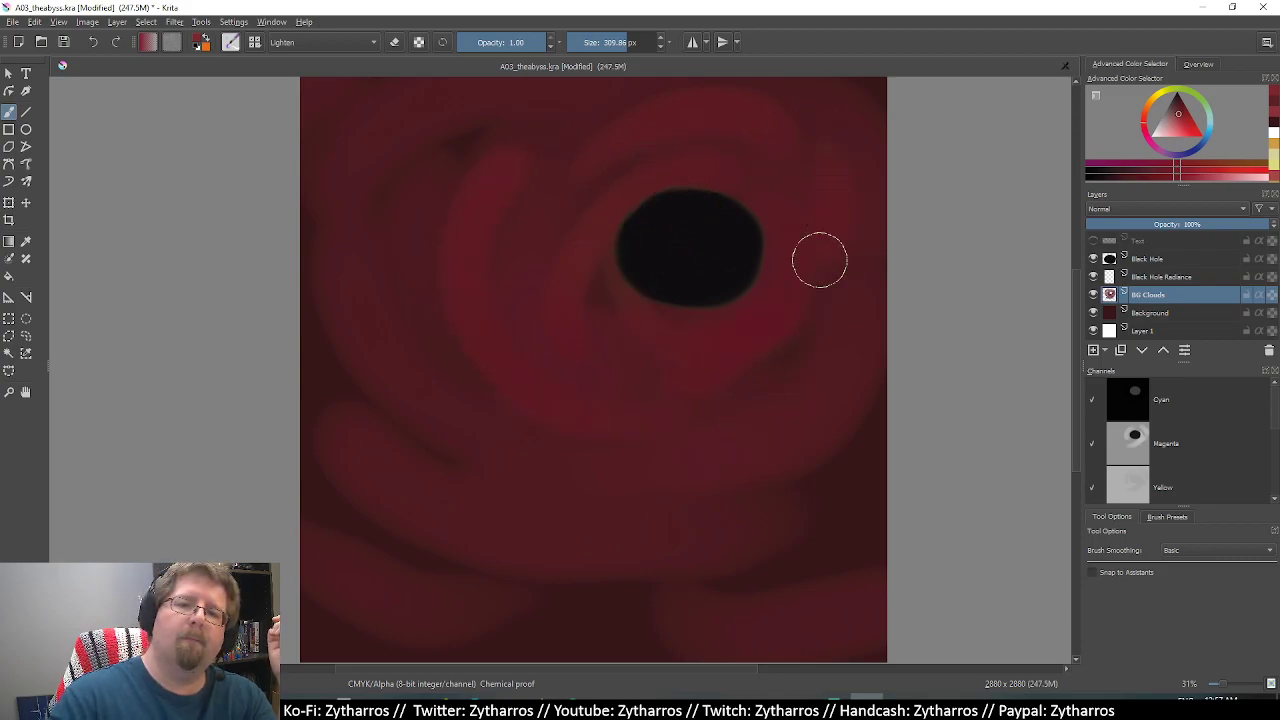
{"action": "left_click_drag", "start_coordinate": [526, 98], "coordinate": [491, 248]}
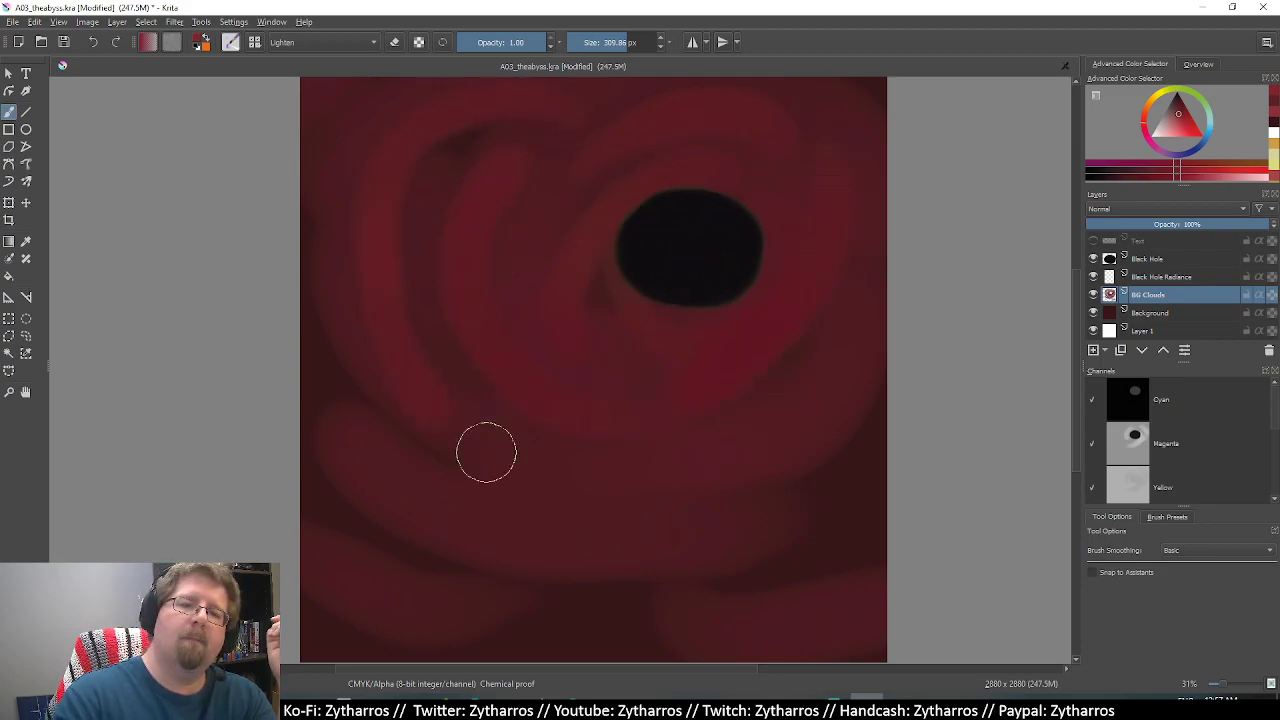
{"action": "mouse_move", "coordinate": [782, 503]}
{"action": "left_mouse_down"}
{"action": "mouse_move", "coordinate": [891, 406]}
{"action": "mouse_move", "coordinate": [640, 591]}
{"action": "mouse_move", "coordinate": [437, 494]}
{"action": "mouse_move", "coordinate": [343, 172]}
{"action": "left_mouse_up"}
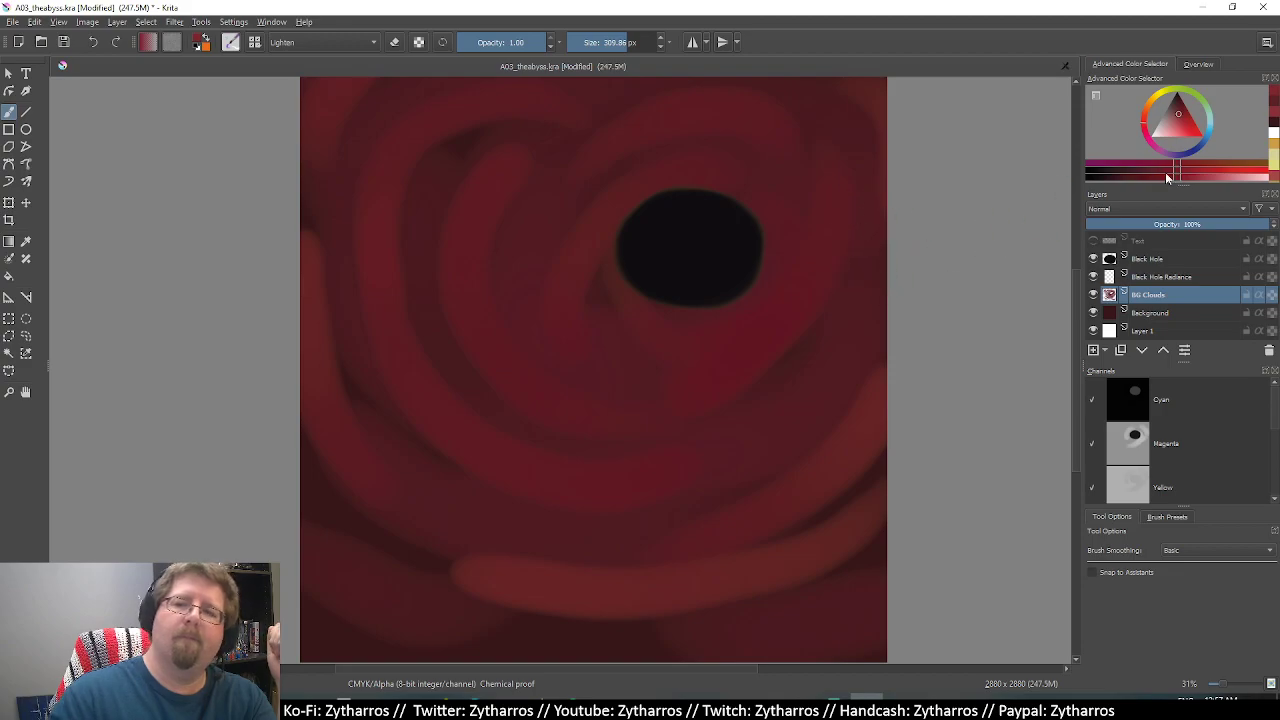
Paint lighter red 179.32 px arcs circling the black hole above, beside and below it.
{"action": "left_click", "coordinate": [1178, 120]}
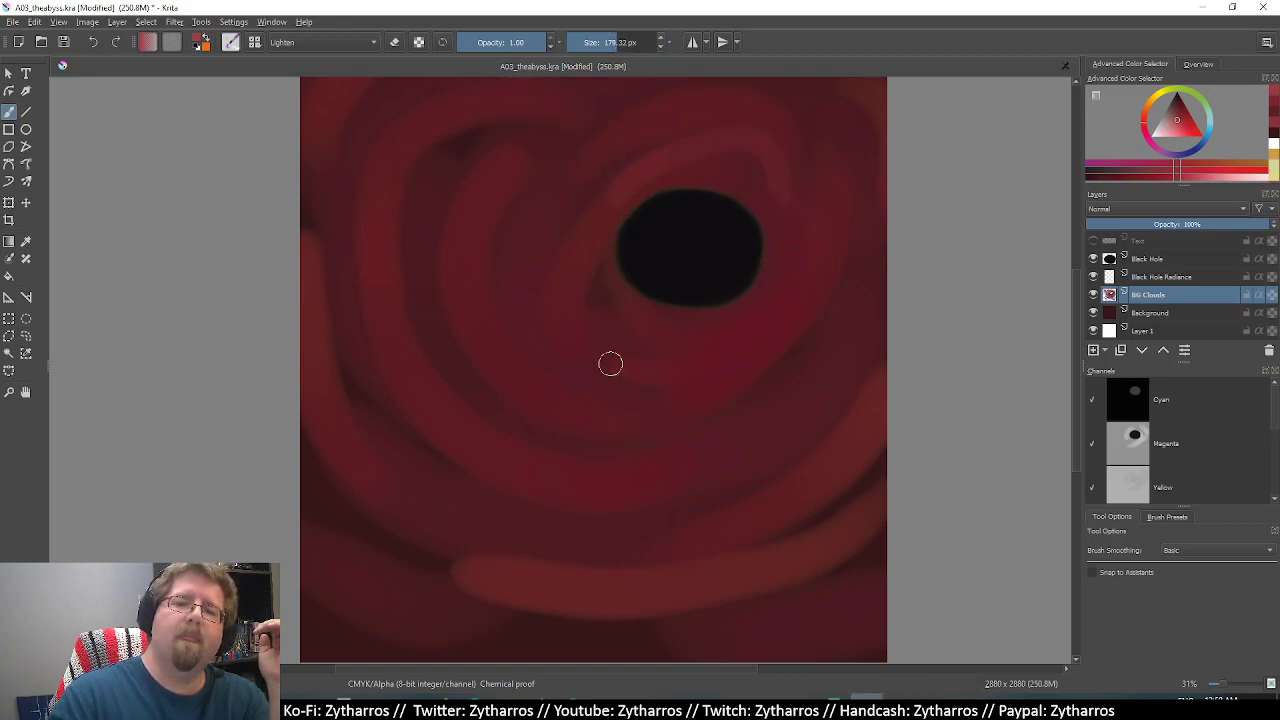
{"action": "left_click_drag", "start_coordinate": [525, 258], "coordinate": [653, 138]}
{"action": "mouse_move", "coordinate": [786, 120]}
{"action": "left_mouse_down"}
{"action": "mouse_move", "coordinate": [860, 169]}
{"action": "mouse_move", "coordinate": [689, 349]}
{"action": "mouse_move", "coordinate": [483, 403]}
{"action": "mouse_move", "coordinate": [536, 318]}
{"action": "left_mouse_up"}
{"action": "left_click_drag", "start_coordinate": [397, 251], "coordinate": [445, 118]}
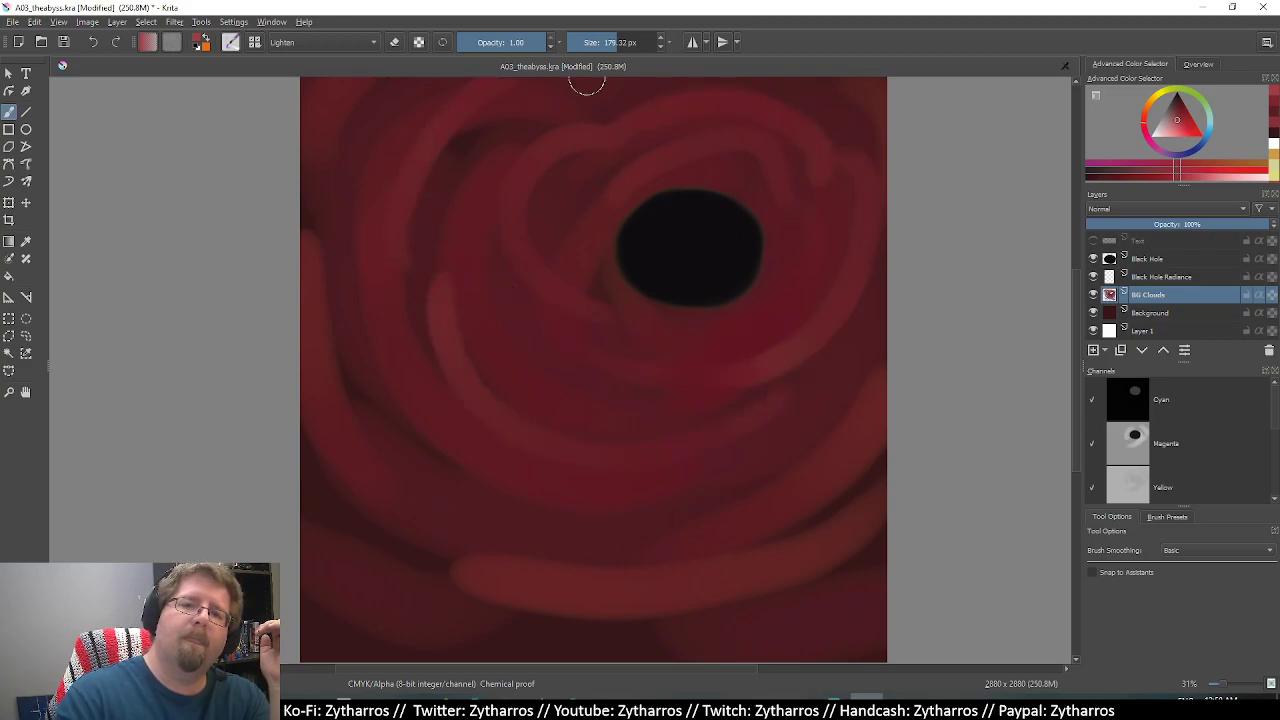
{"action": "left_click_drag", "start_coordinate": [849, 346], "coordinate": [750, 519]}
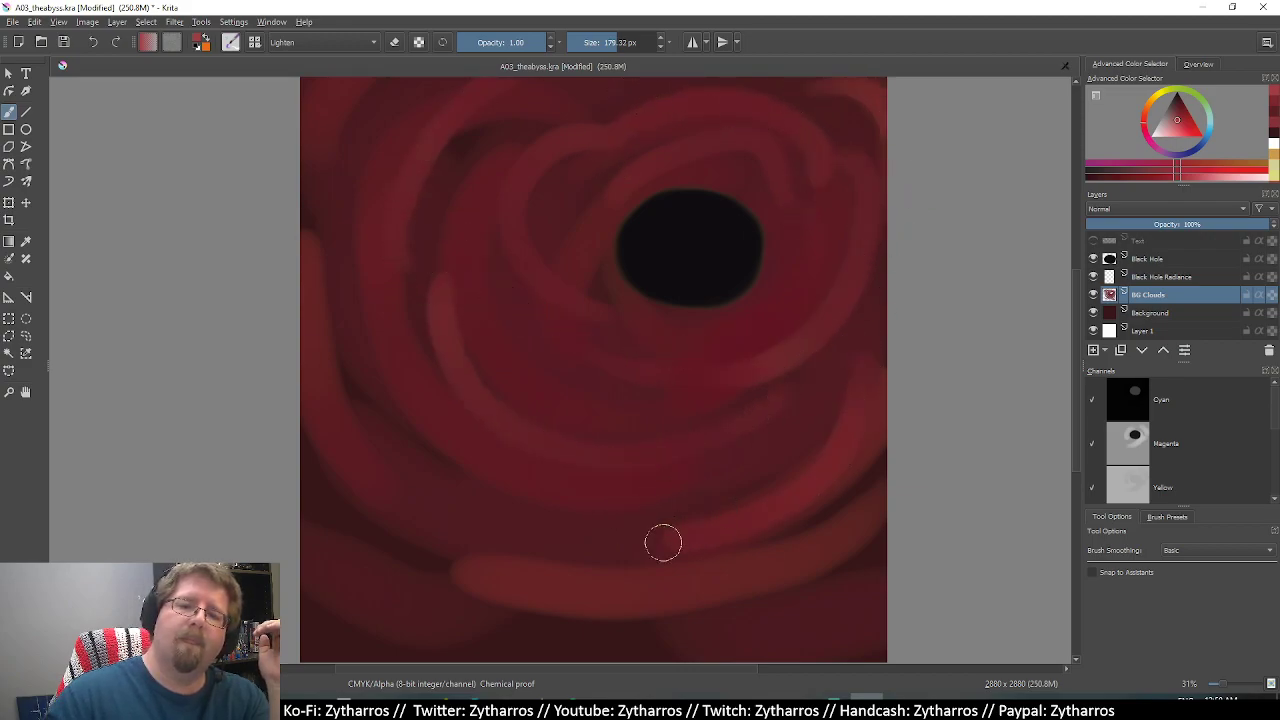
{"action": "mouse_move", "coordinate": [660, 540]}
{"action": "left_mouse_down"}
{"action": "mouse_move", "coordinate": [420, 426]}
{"action": "mouse_move", "coordinate": [331, 189]}
{"action": "mouse_move", "coordinate": [349, 92]}
{"action": "left_mouse_up"}
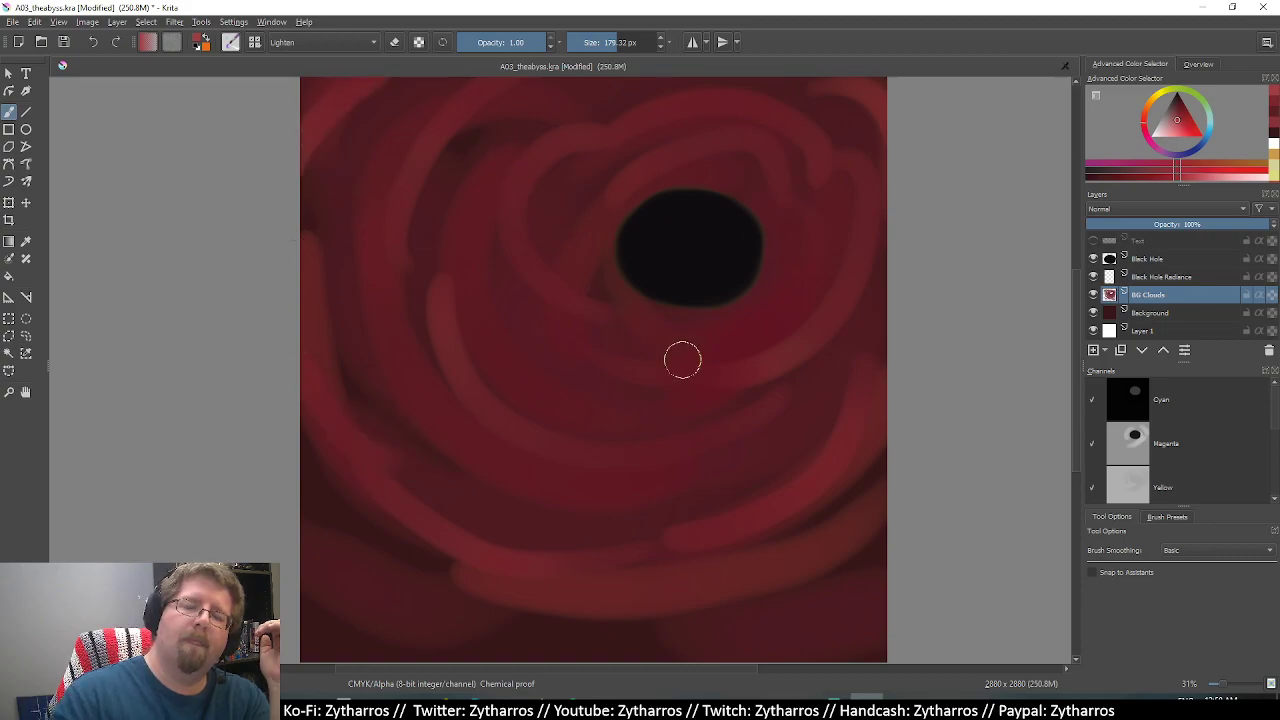
{"action": "left_click_drag", "start_coordinate": [888, 510], "coordinate": [334, 600]}
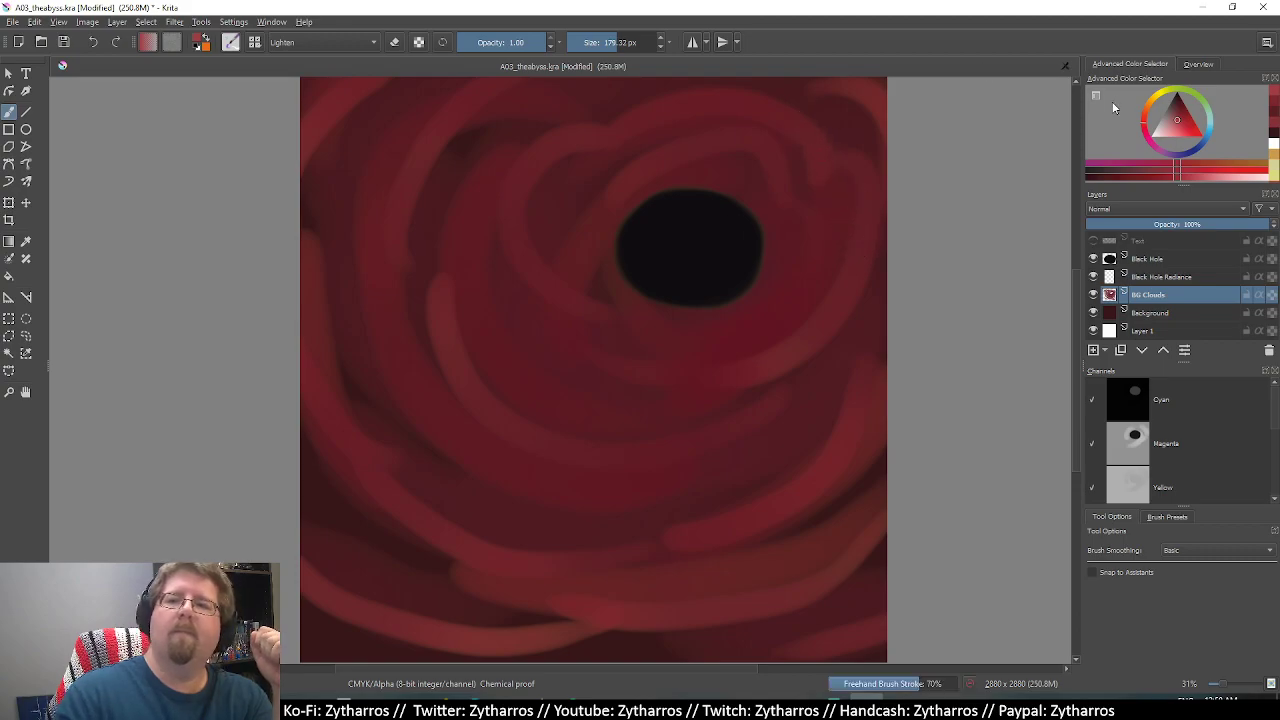
{"action": "left_click", "coordinate": [1177, 127]}
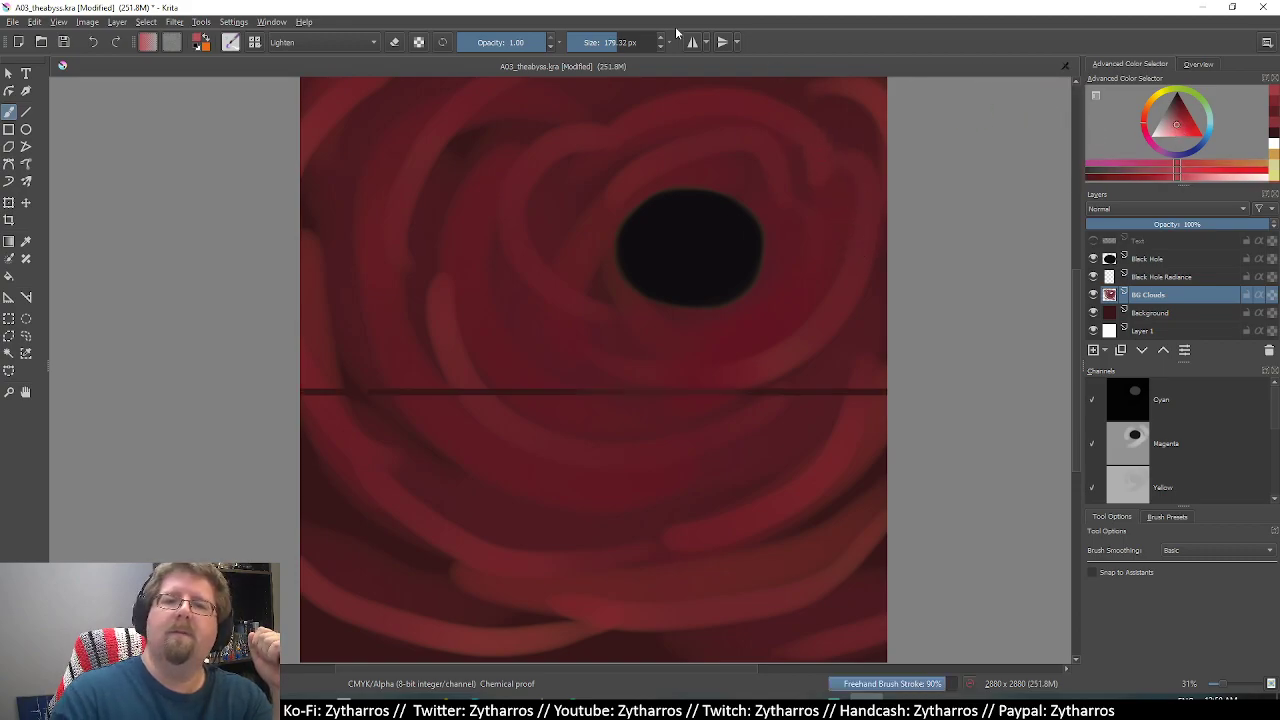
Shrink the brush to about 79 px and sweep thin pale red streaks throughout the clouds.
{"action": "left_click", "coordinate": [608, 45]}
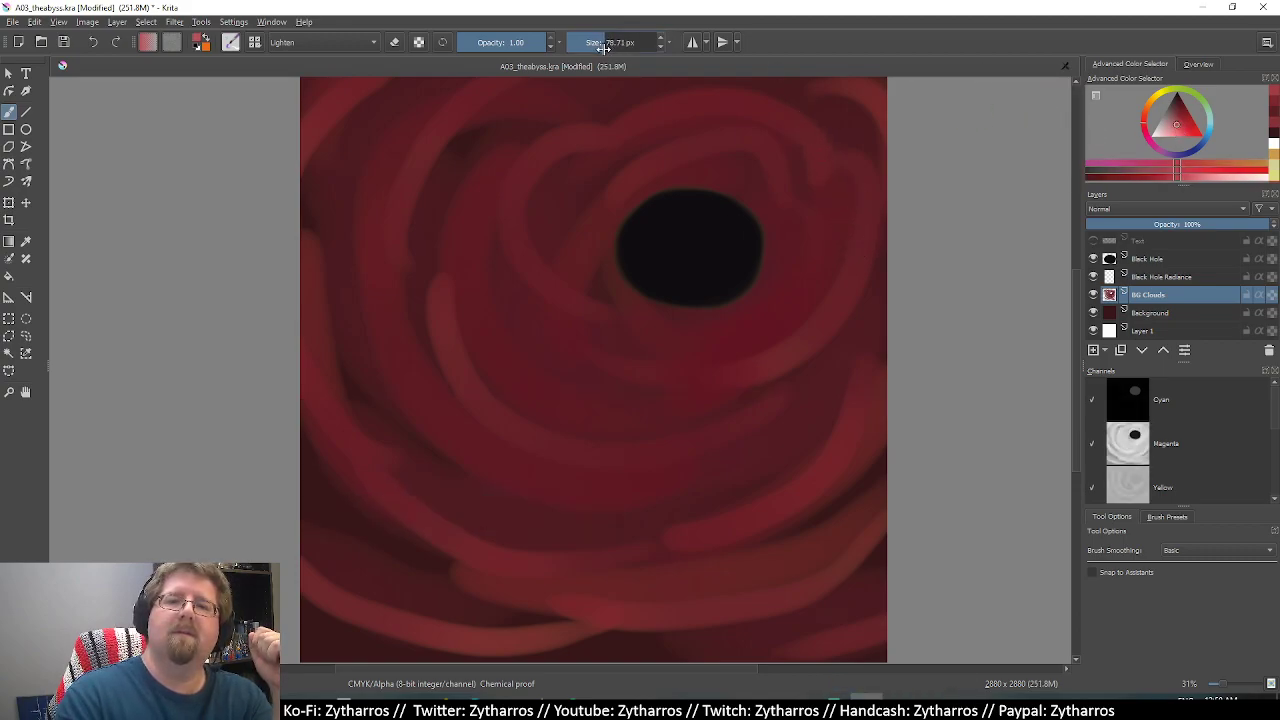
{"action": "left_click_drag", "start_coordinate": [575, 245], "coordinate": [768, 231]}
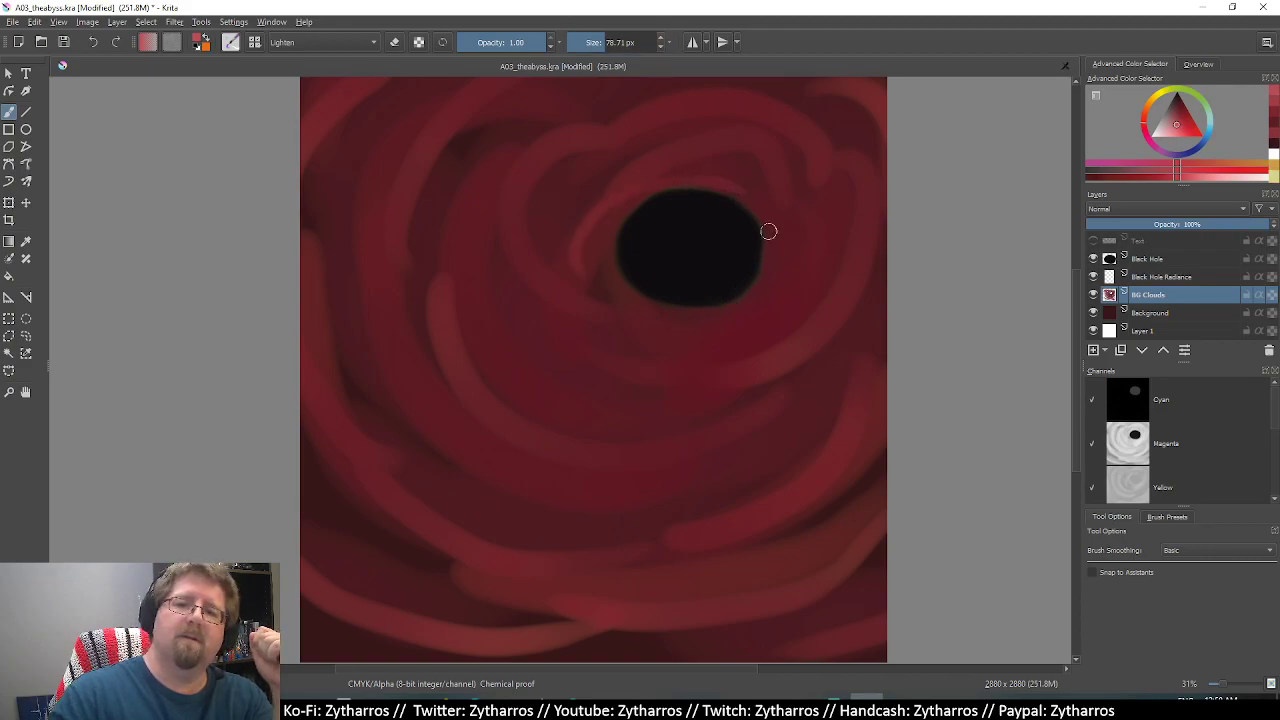
{"action": "mouse_move", "coordinate": [412, 318]}
{"action": "left_mouse_down"}
{"action": "mouse_move", "coordinate": [471, 163]}
{"action": "mouse_move", "coordinate": [606, 100]}
{"action": "mouse_move", "coordinate": [860, 163]}
{"action": "mouse_move", "coordinate": [621, 491]}
{"action": "left_mouse_up"}
{"action": "left_click_drag", "start_coordinate": [708, 502], "coordinate": [359, 463]}
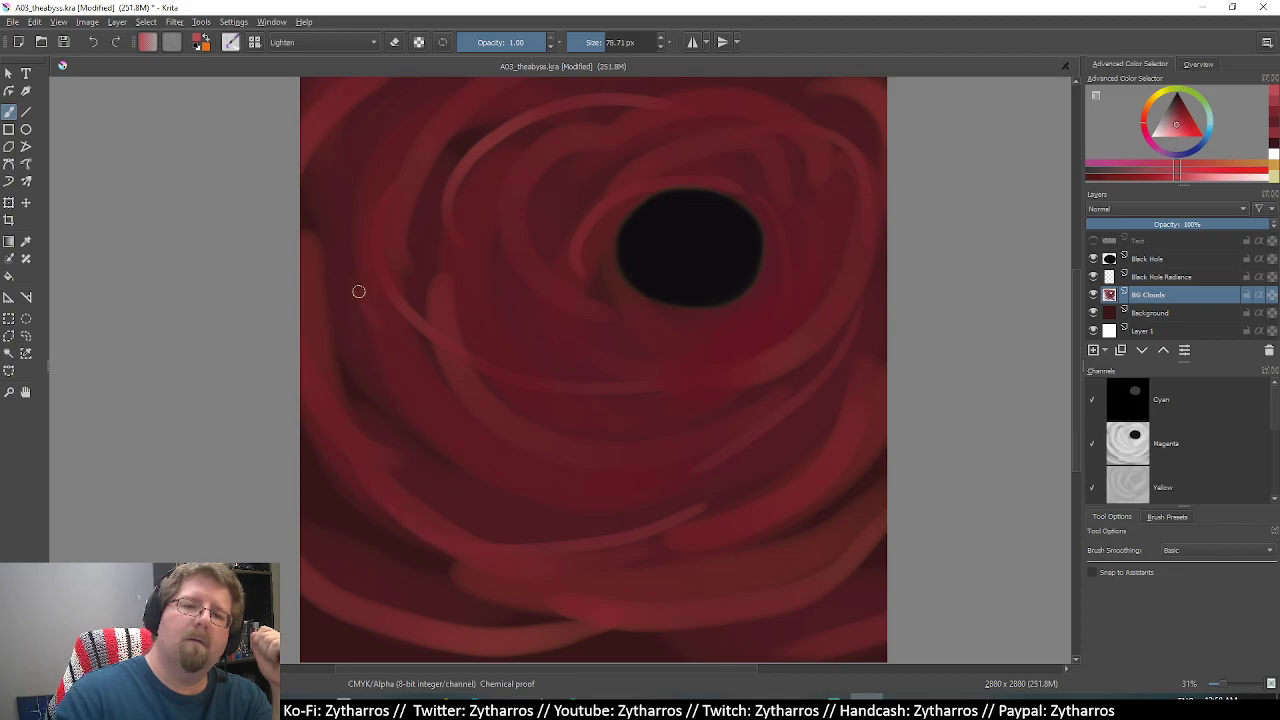
{"action": "left_click_drag", "start_coordinate": [359, 291], "coordinate": [372, 90]}
{"action": "mouse_move", "coordinate": [906, 377]}
{"action": "left_mouse_down"}
{"action": "mouse_move", "coordinate": [769, 583]}
{"action": "mouse_move", "coordinate": [529, 566]}
{"action": "mouse_move", "coordinate": [300, 610]}
{"action": "left_mouse_up"}
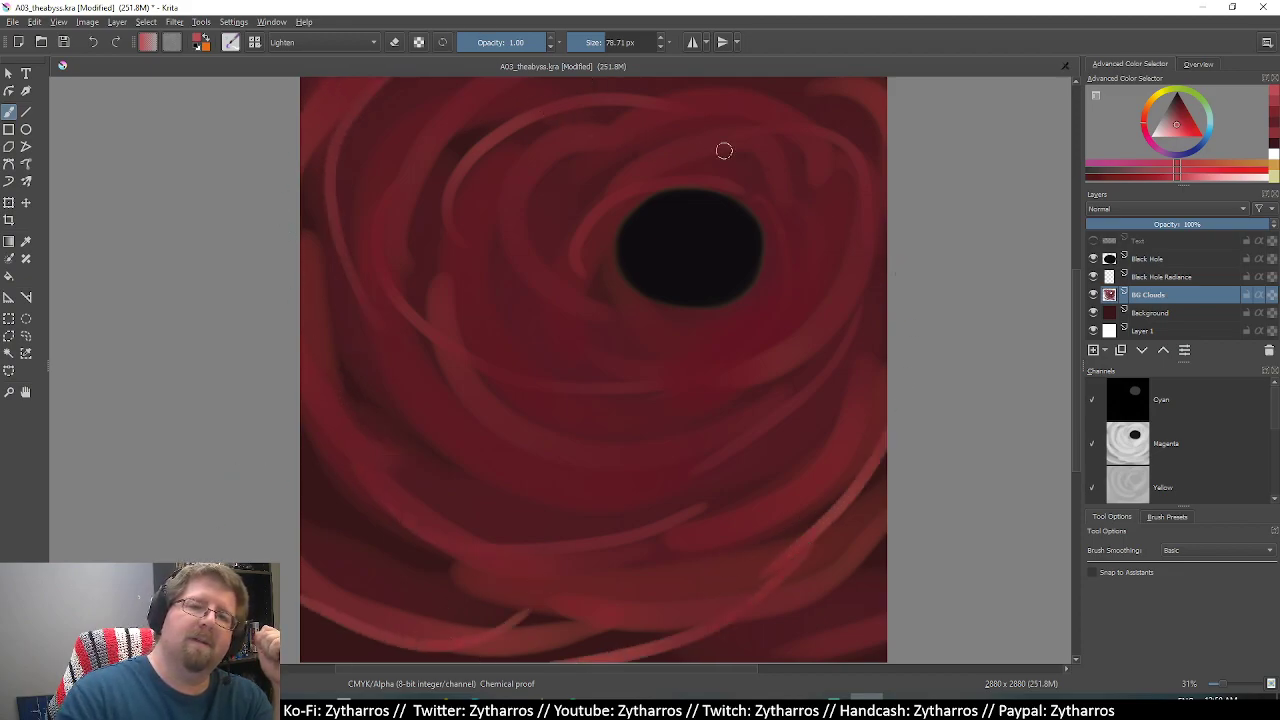
{"action": "left_click_drag", "start_coordinate": [883, 396], "coordinate": [530, 630]}
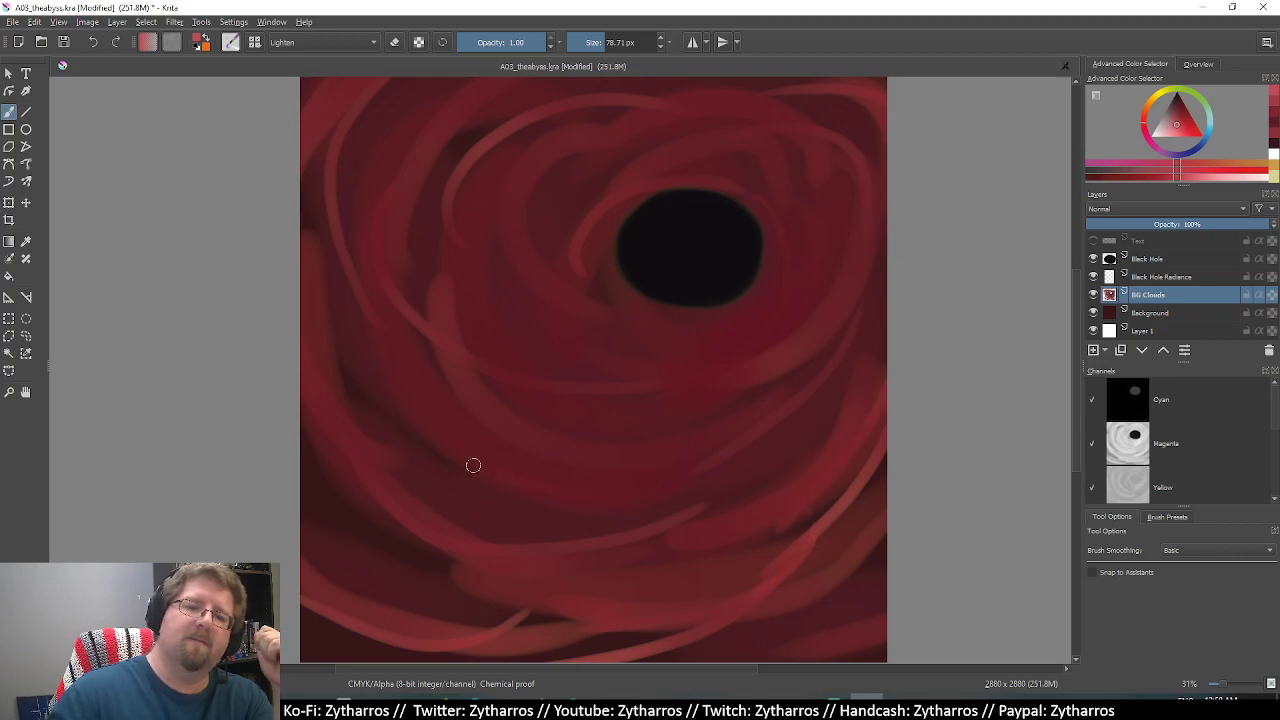
{"action": "left_click_drag", "start_coordinate": [473, 465], "coordinate": [325, 300]}
{"action": "left_click_drag", "start_coordinate": [683, 431], "coordinate": [426, 477]}
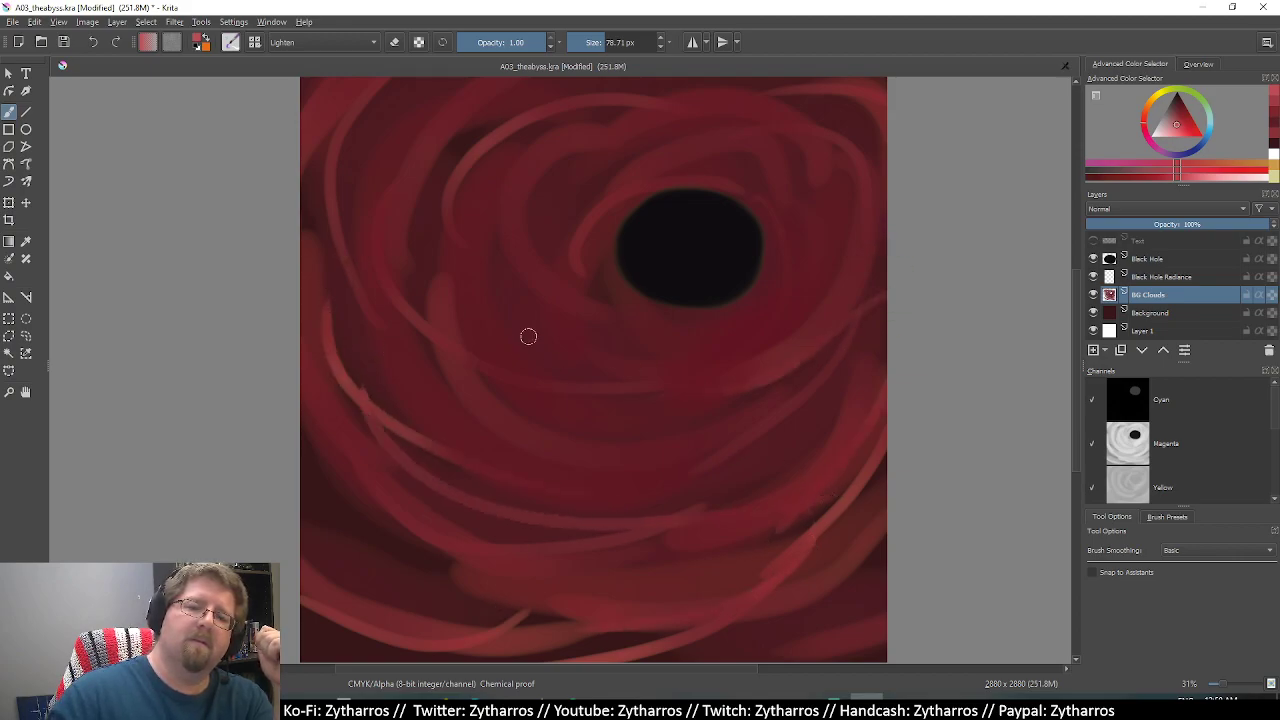
{"action": "left_click_drag", "start_coordinate": [434, 180], "coordinate": [412, 240]}
{"action": "left_click_drag", "start_coordinate": [670, 132], "coordinate": [560, 205]}
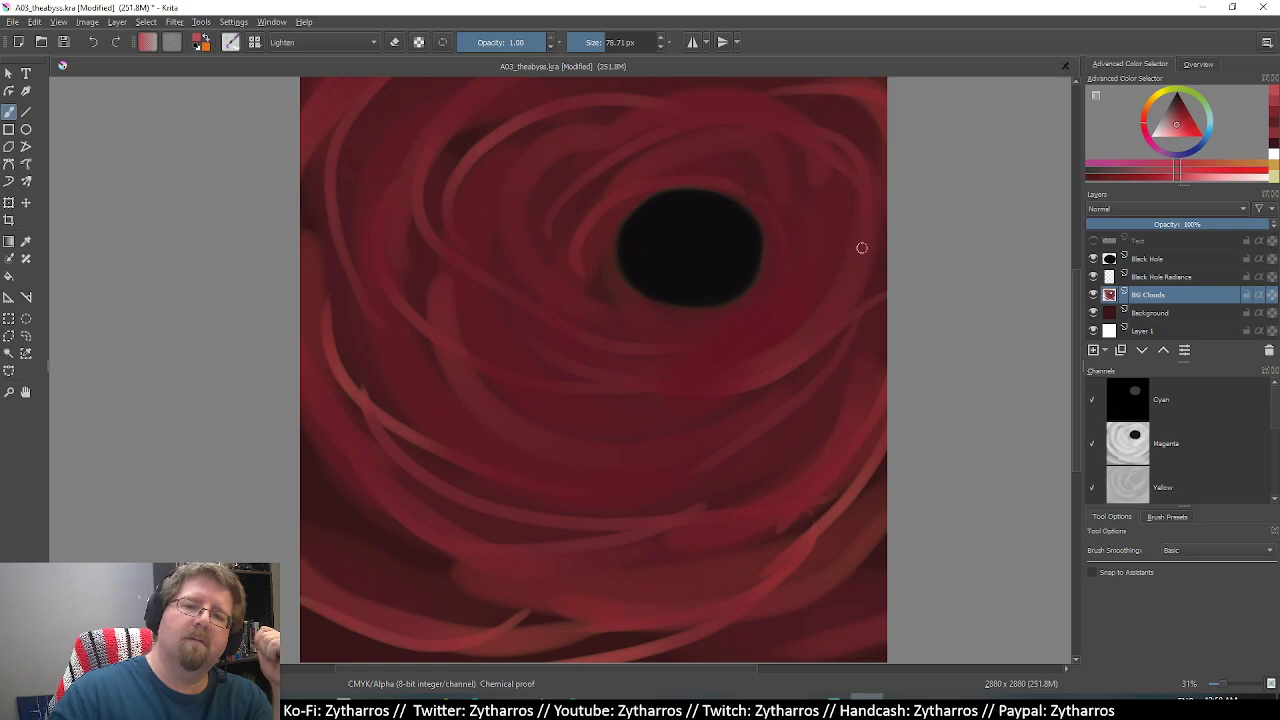
{"action": "left_click_drag", "start_coordinate": [440, 377], "coordinate": [330, 272]}
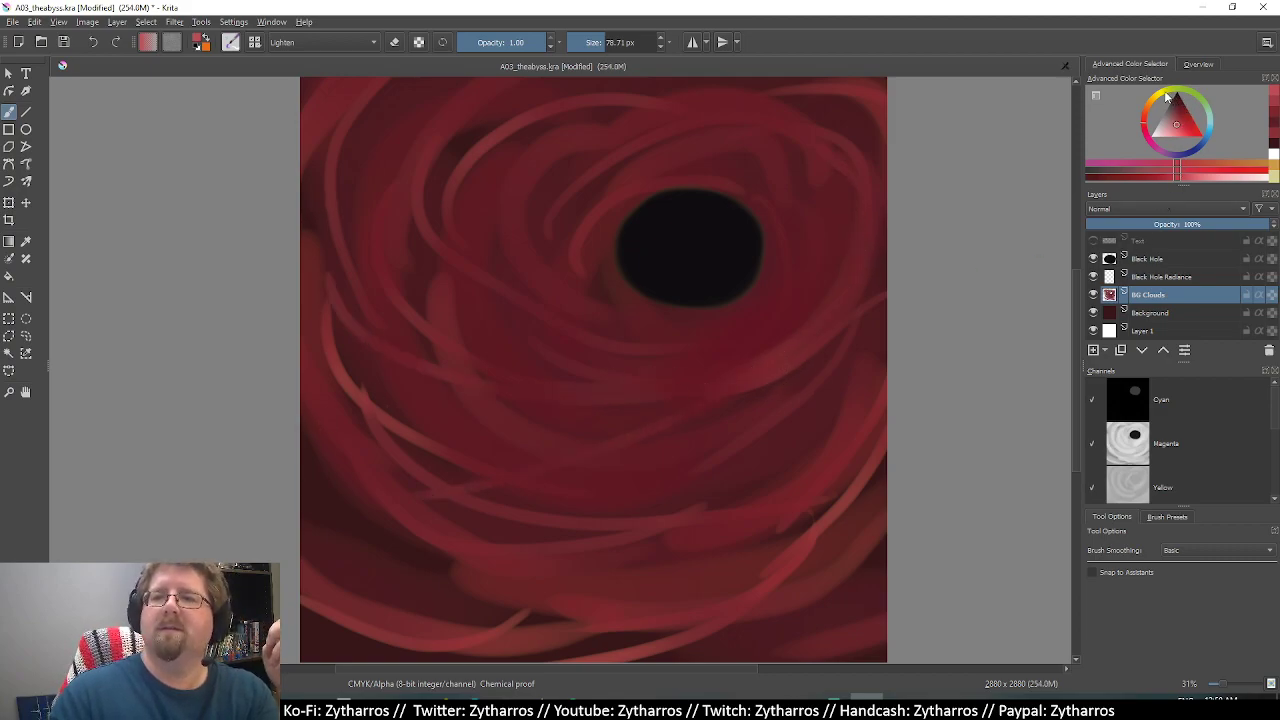
On Black Hole Radiance, paint a dark olive 492 px vertical band down through the black hole.
{"action": "left_click", "coordinate": [1157, 279]}
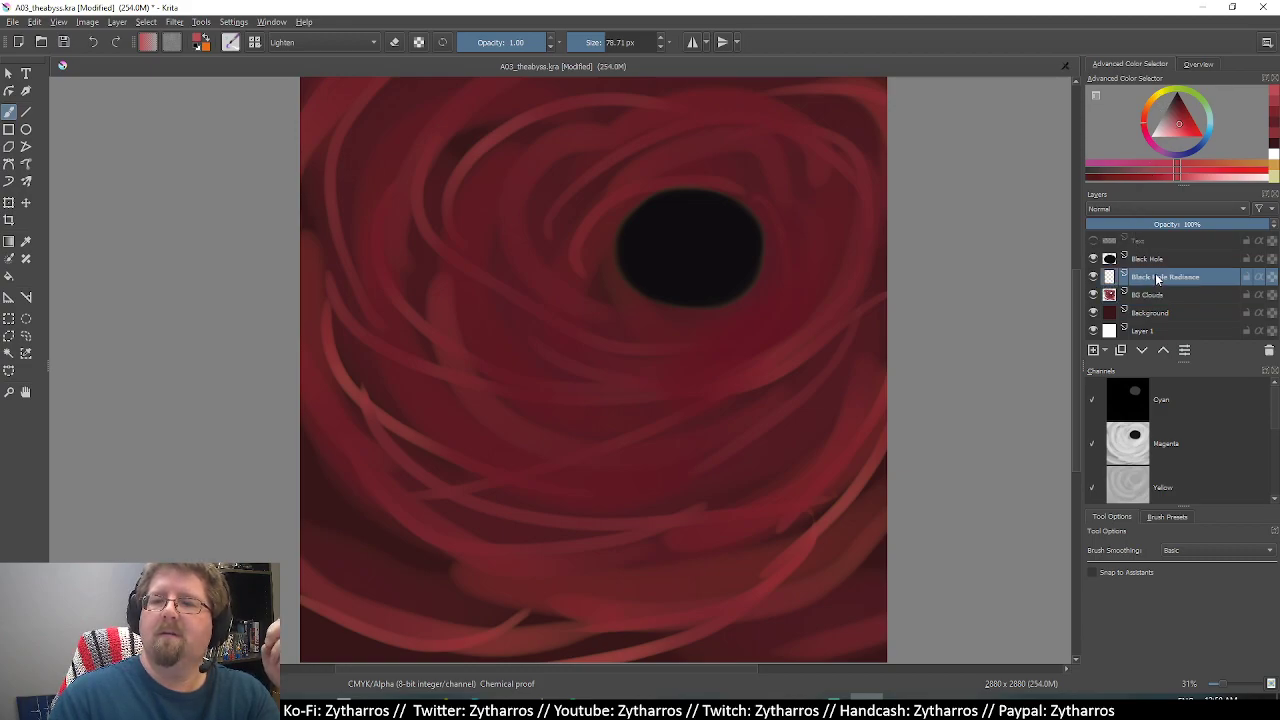
{"action": "left_click", "coordinate": [1094, 295]}
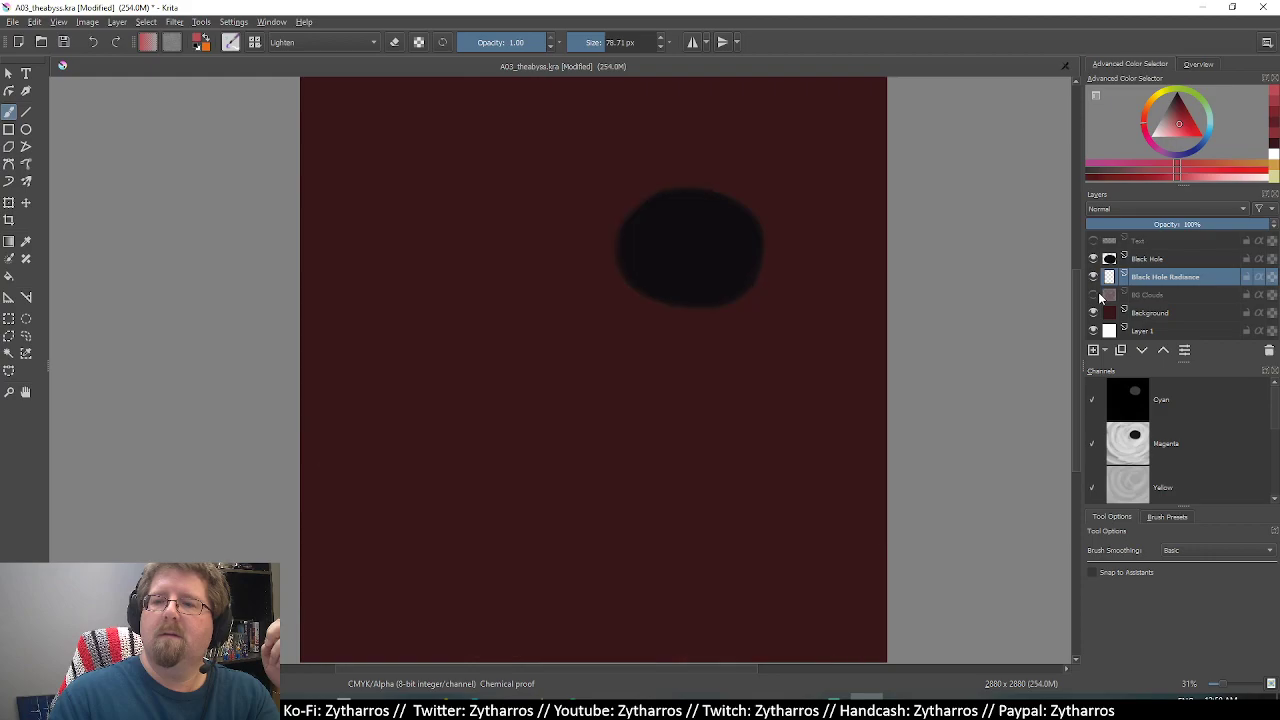
{"action": "left_click", "coordinate": [1095, 295]}
{"action": "left_click", "coordinate": [1158, 100]}
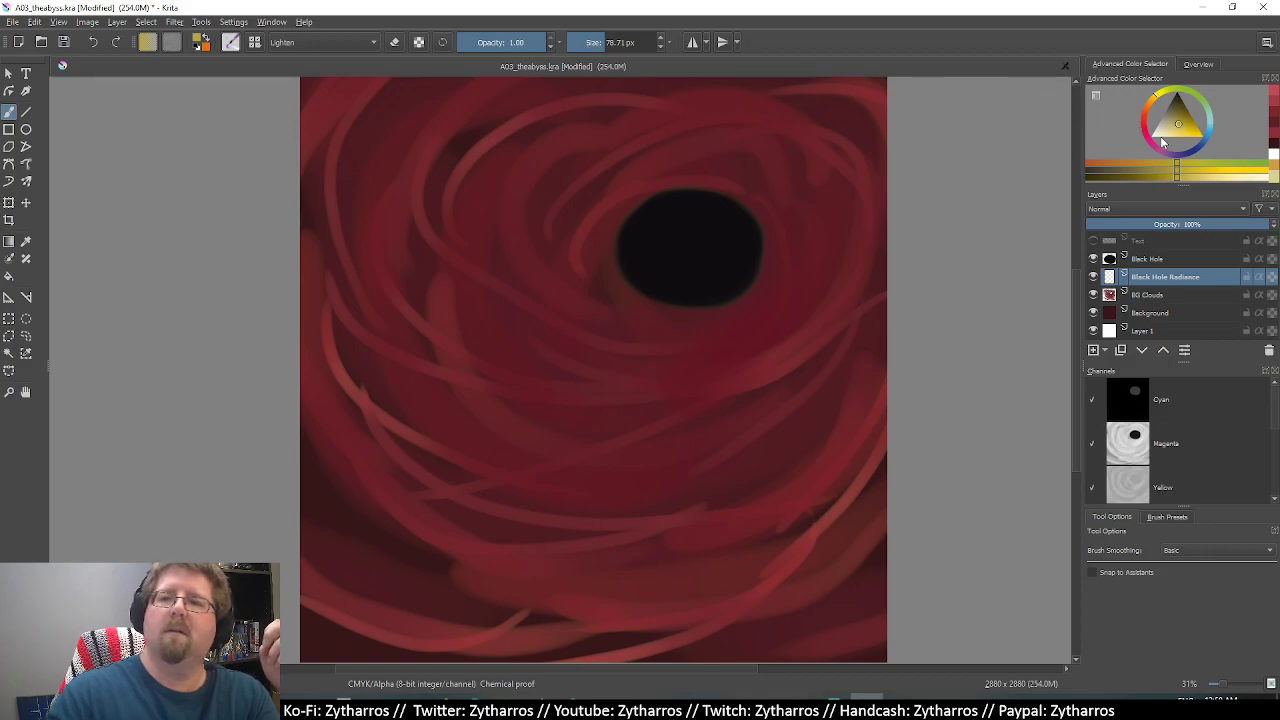
{"action": "left_click", "coordinate": [1177, 99]}
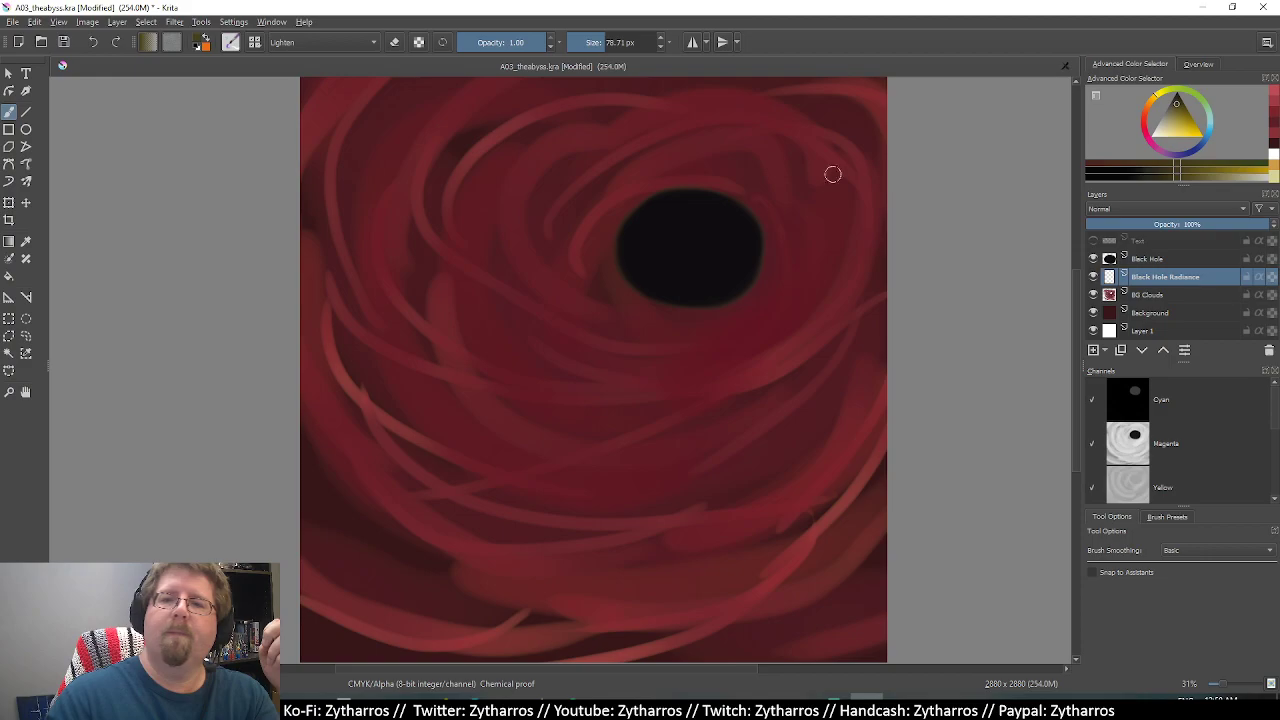
{"action": "left_click", "coordinate": [636, 36]}
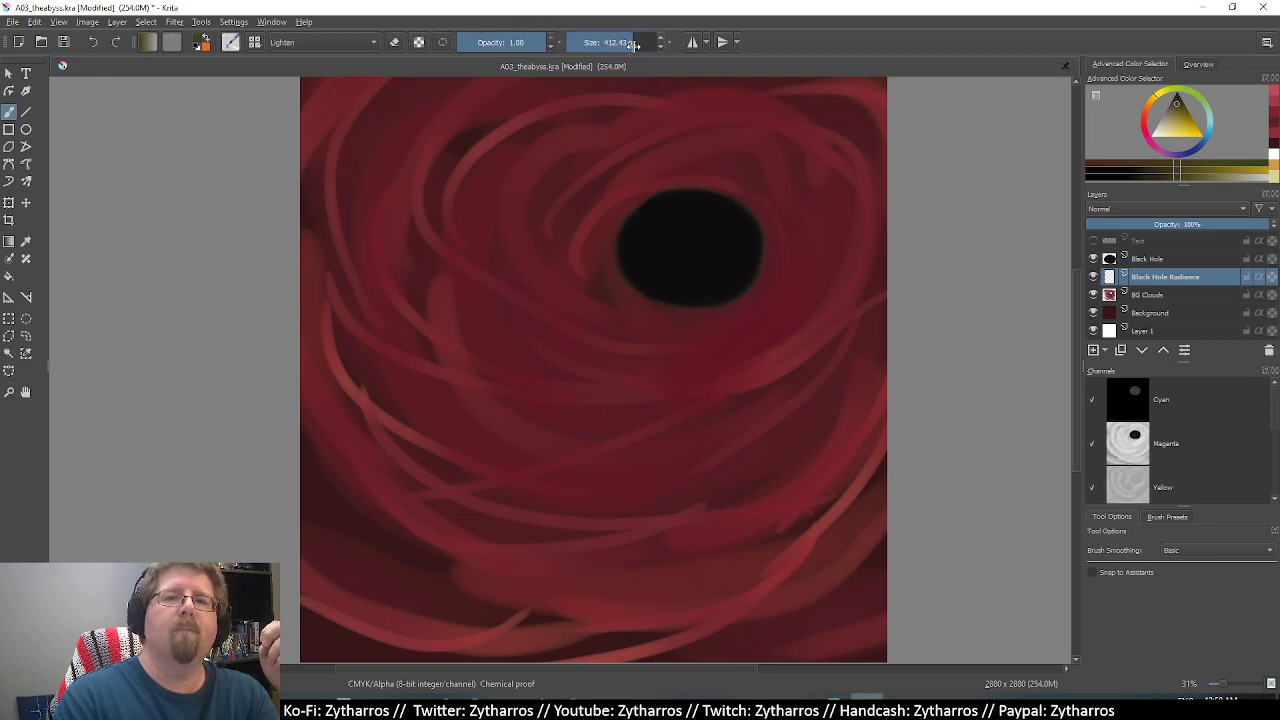
{"action": "left_click_drag", "start_coordinate": [636, 45], "coordinate": [631, 45]}
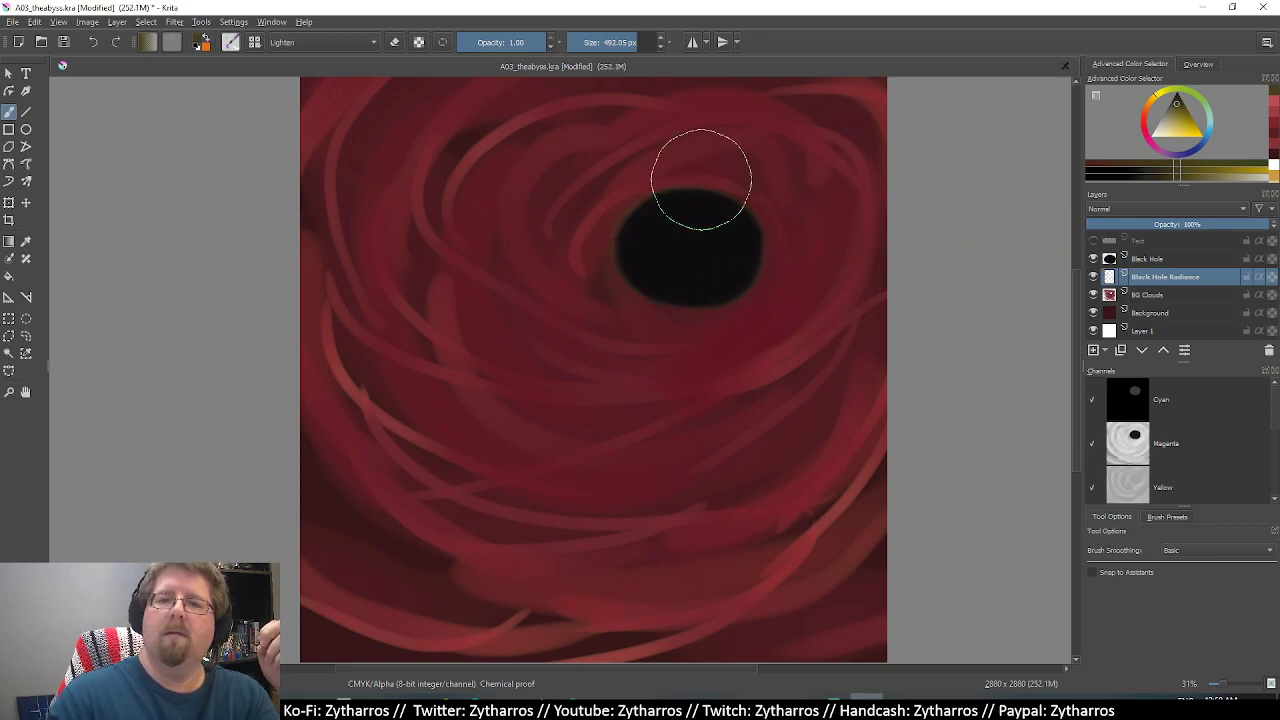
{"action": "mouse_move", "coordinate": [700, 177]}
{"action": "left_mouse_down"}
{"action": "mouse_move", "coordinate": [653, 264]}
{"action": "mouse_move", "coordinate": [763, 272]}
{"action": "mouse_move", "coordinate": [685, 112]}
{"action": "mouse_move", "coordinate": [709, 176]}
{"action": "mouse_move", "coordinate": [669, 314]}
{"action": "mouse_move", "coordinate": [649, 466]}
{"action": "mouse_move", "coordinate": [669, 331]}
{"action": "mouse_move", "coordinate": [652, 308]}
{"action": "mouse_move", "coordinate": [634, 309]}
{"action": "mouse_move", "coordinate": [674, 463]}
{"action": "mouse_move", "coordinate": [717, 314]}
{"action": "mouse_move", "coordinate": [680, 645]}
{"action": "left_mouse_up"}
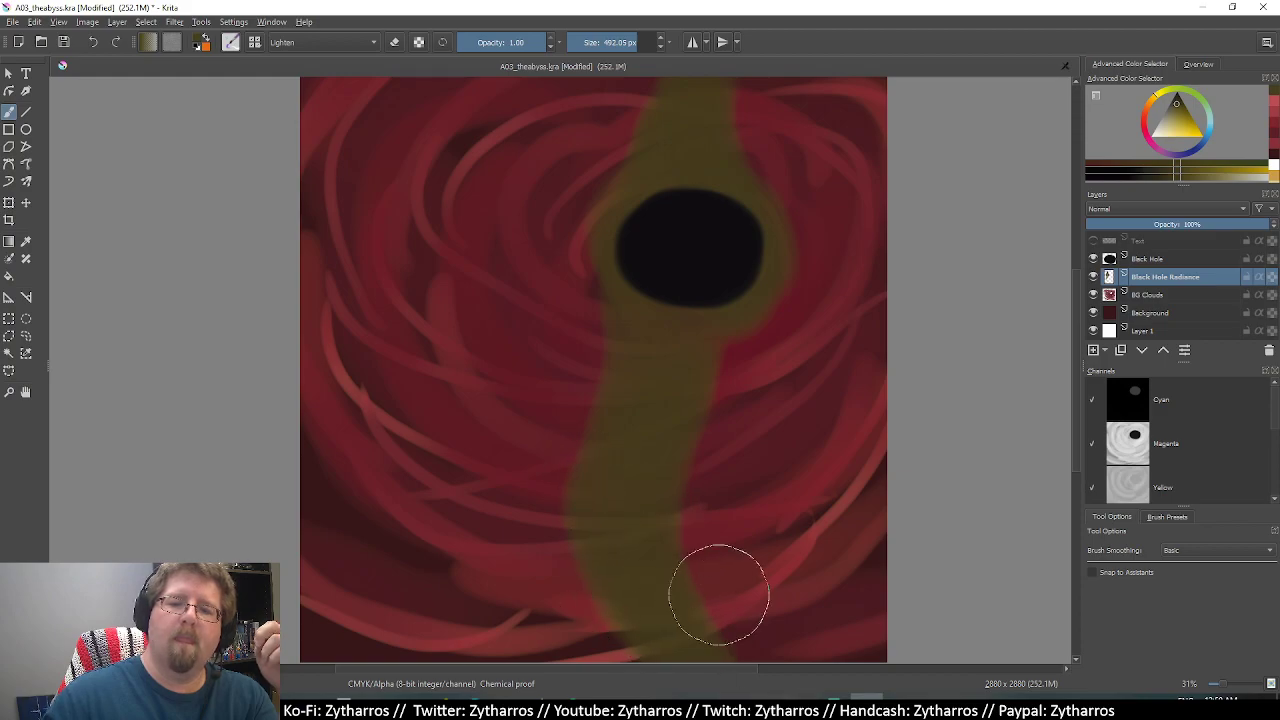
Lighten the yellow and brighten the band around and below the black hole with a ~252 px brush.
{"action": "left_click_drag", "start_coordinate": [1174, 116], "coordinate": [1178, 117]}
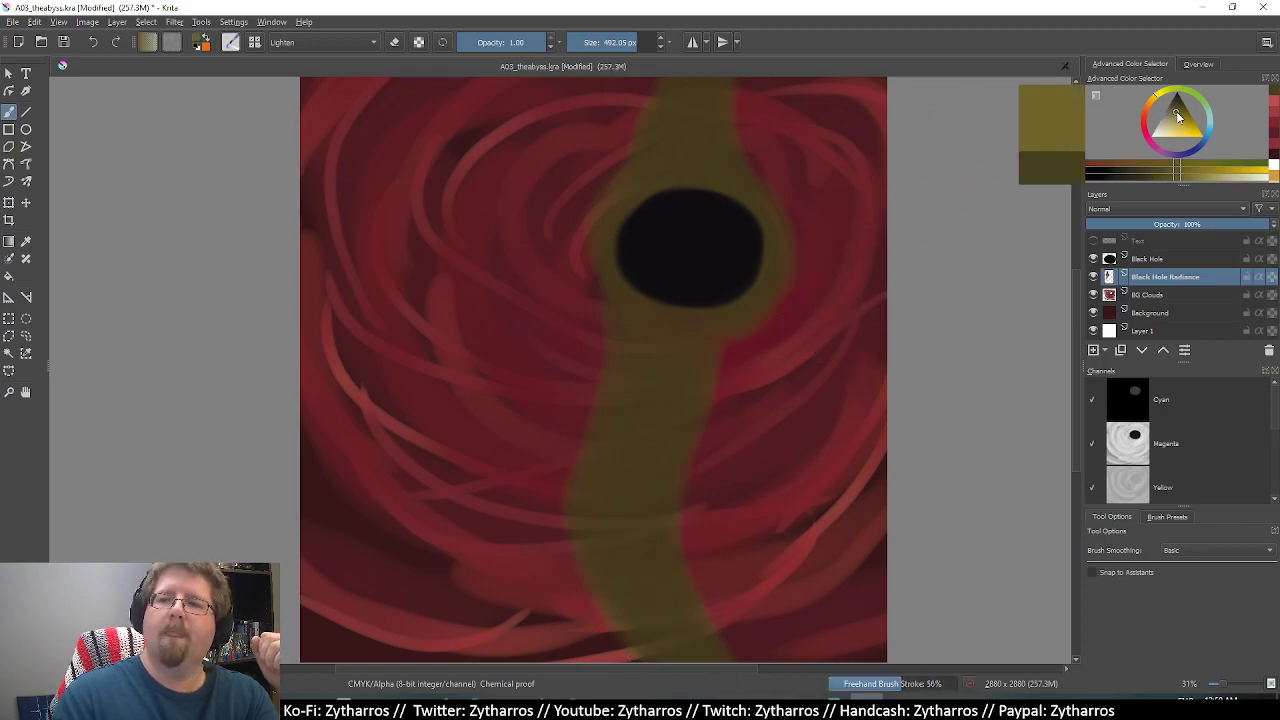
{"action": "key", "text": "bracketleft"}
{"action": "key", "text": "bracketleft"}
{"action": "key", "text": "bracketleft"}
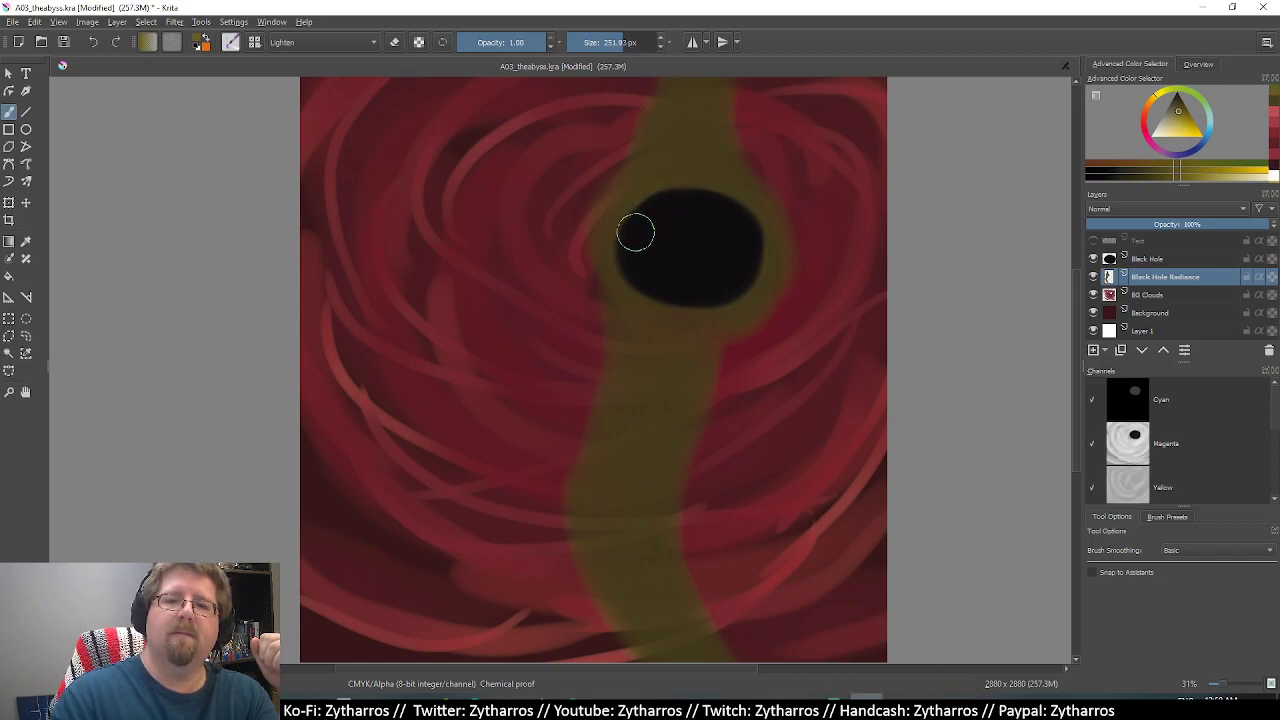
{"action": "left_click_drag", "start_coordinate": [636, 233], "coordinate": [635, 218]}
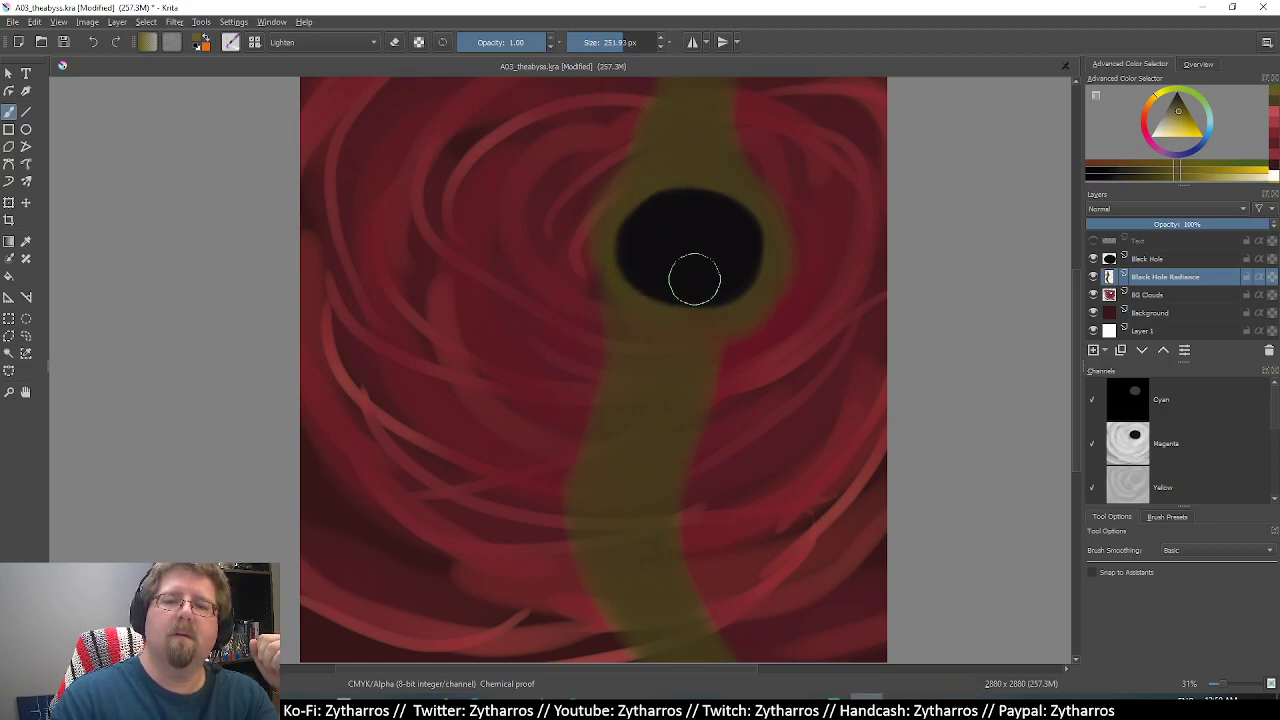
{"action": "left_click_drag", "start_coordinate": [1157, 126], "coordinate": [1179, 119]}
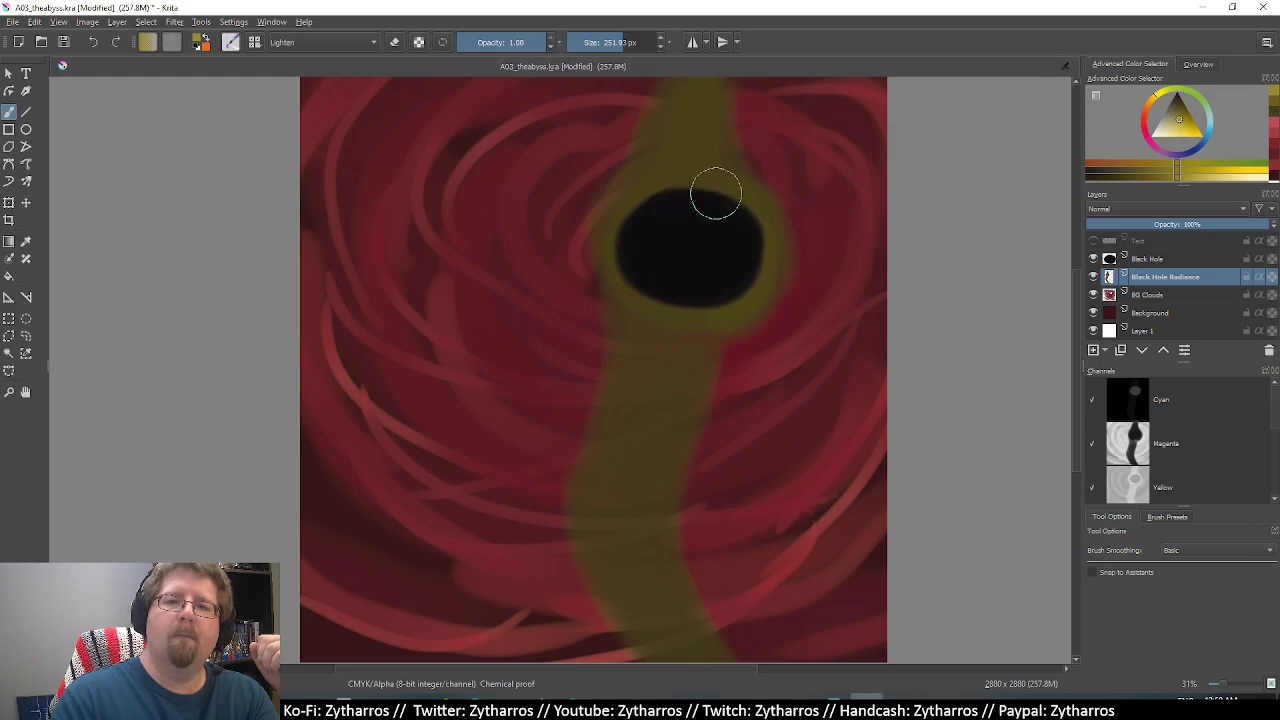
{"action": "mouse_move", "coordinate": [679, 300]}
{"action": "left_mouse_down"}
{"action": "mouse_move", "coordinate": [634, 380]}
{"action": "mouse_move", "coordinate": [620, 562]}
{"action": "mouse_move", "coordinate": [688, 650]}
{"action": "left_mouse_up"}
{"action": "mouse_move", "coordinate": [648, 468]}
{"action": "left_mouse_down"}
{"action": "mouse_move", "coordinate": [689, 371]}
{"action": "mouse_move", "coordinate": [694, 308]}
{"action": "mouse_move", "coordinate": [640, 334]}
{"action": "mouse_move", "coordinate": [654, 260]}
{"action": "mouse_move", "coordinate": [711, 160]}
{"action": "mouse_move", "coordinate": [745, 241]}
{"action": "left_mouse_up"}
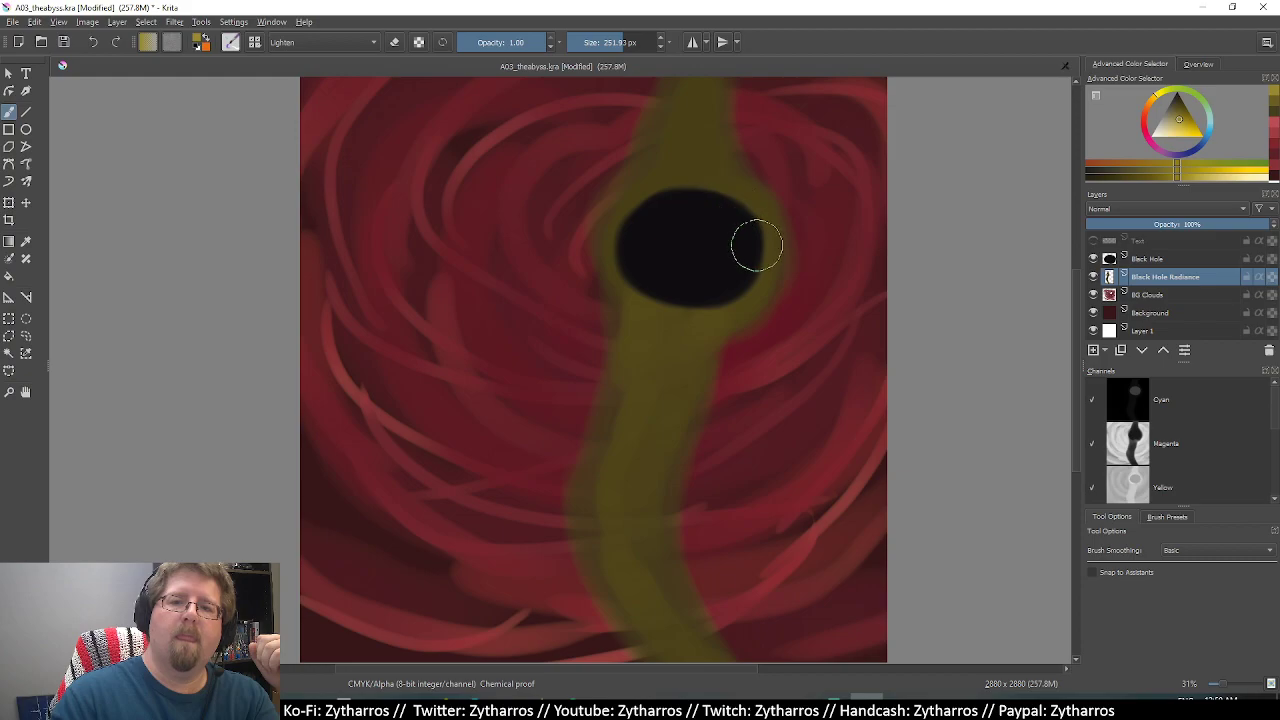
With a ~79 px Darken-mode brush, paint a bright yellow streak above and below the hole.
{"action": "left_click_drag", "start_coordinate": [1184, 133], "coordinate": [1179, 126]}
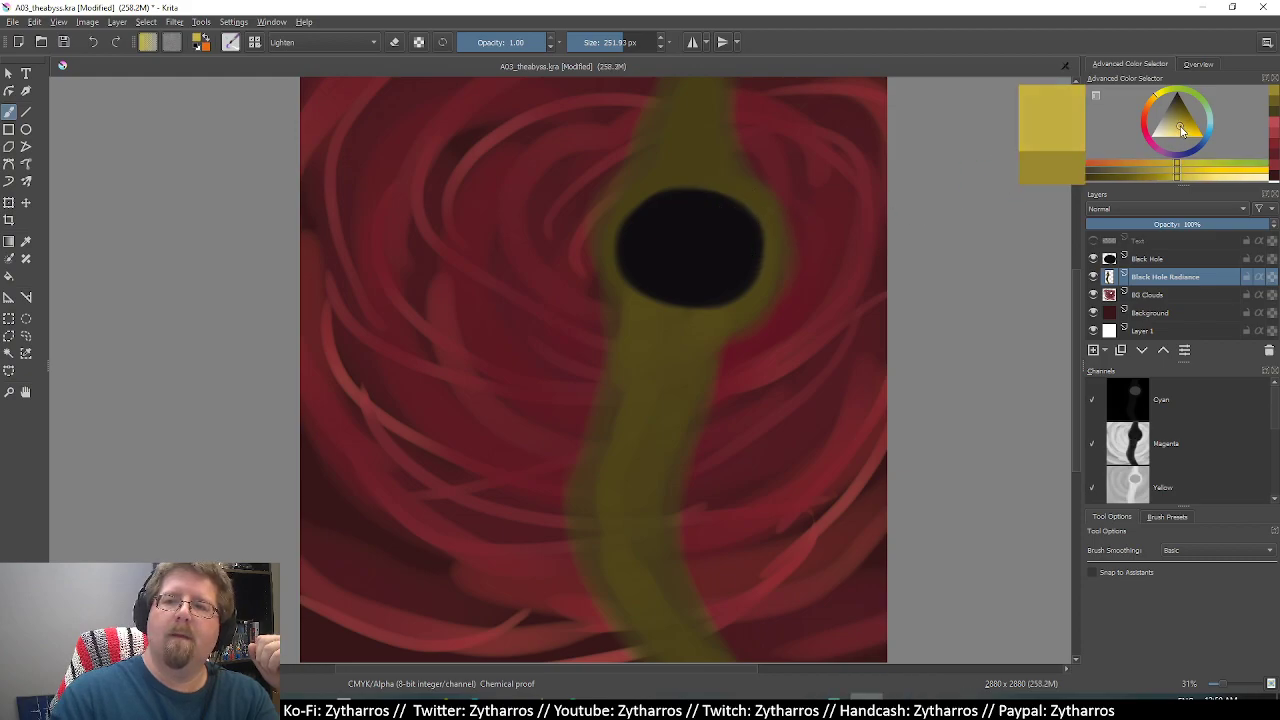
{"action": "left_click", "coordinate": [609, 48]}
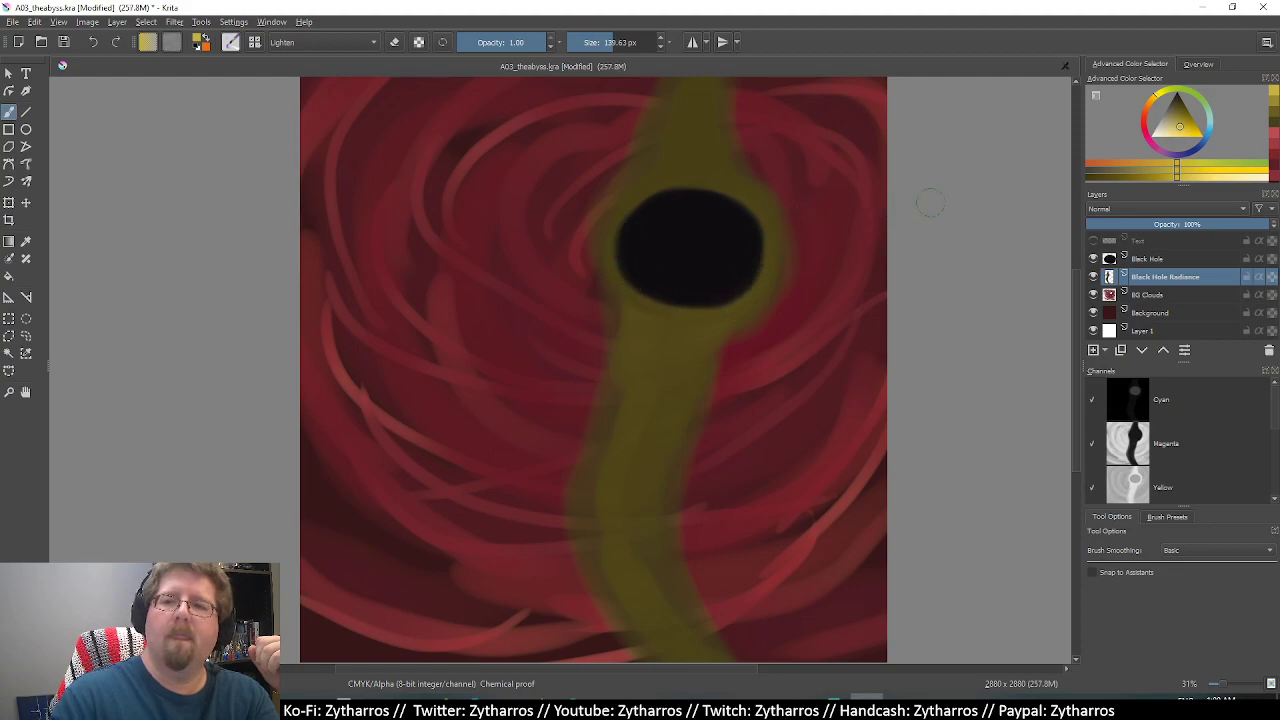
{"action": "left_click", "coordinate": [377, 41]}
{"action": "left_click", "coordinate": [344, 125]}
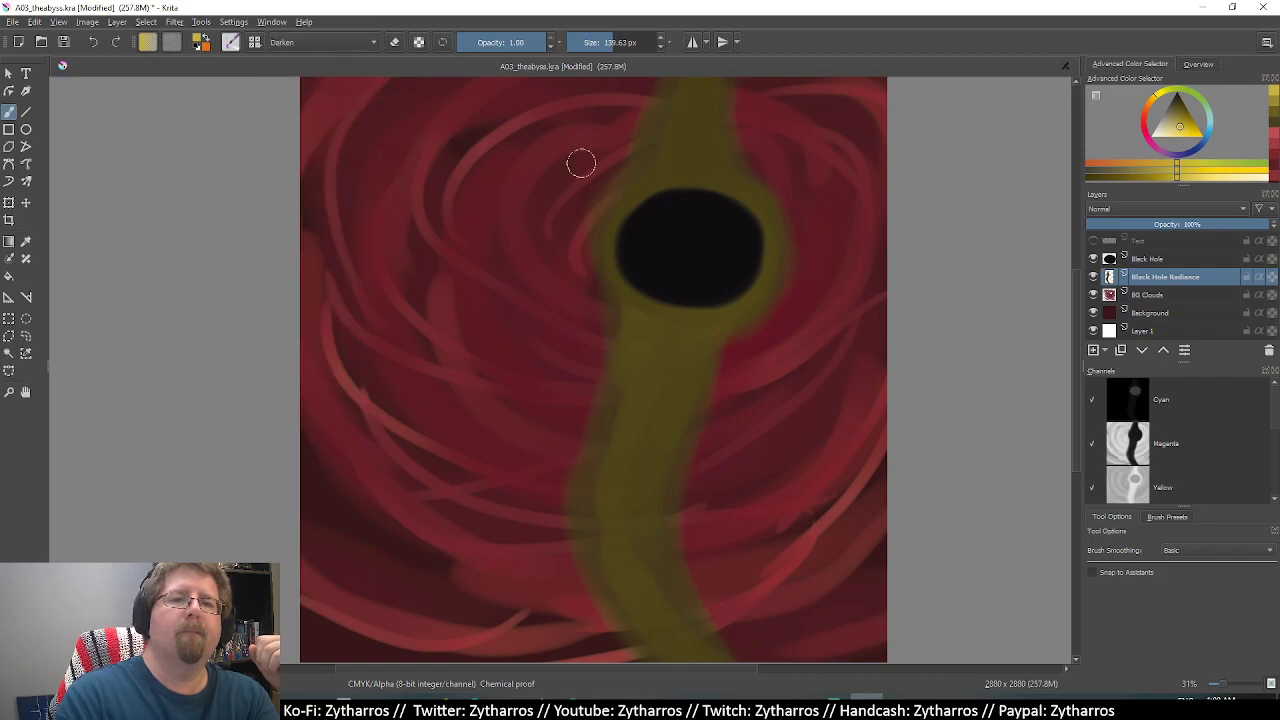
{"action": "mouse_move", "coordinate": [680, 186]}
{"action": "left_mouse_down"}
{"action": "mouse_move", "coordinate": [642, 204]}
{"action": "mouse_move", "coordinate": [620, 257]}
{"action": "mouse_move", "coordinate": [651, 286]}
{"action": "mouse_move", "coordinate": [734, 290]}
{"action": "mouse_move", "coordinate": [751, 266]}
{"action": "mouse_move", "coordinate": [749, 229]}
{"action": "mouse_move", "coordinate": [686, 173]}
{"action": "mouse_move", "coordinate": [705, 105]}
{"action": "left_mouse_up"}
{"action": "left_click_drag", "start_coordinate": [690, 160], "coordinate": [700, 128]}
{"action": "left_click_drag", "start_coordinate": [703, 190], "coordinate": [700, 92]}
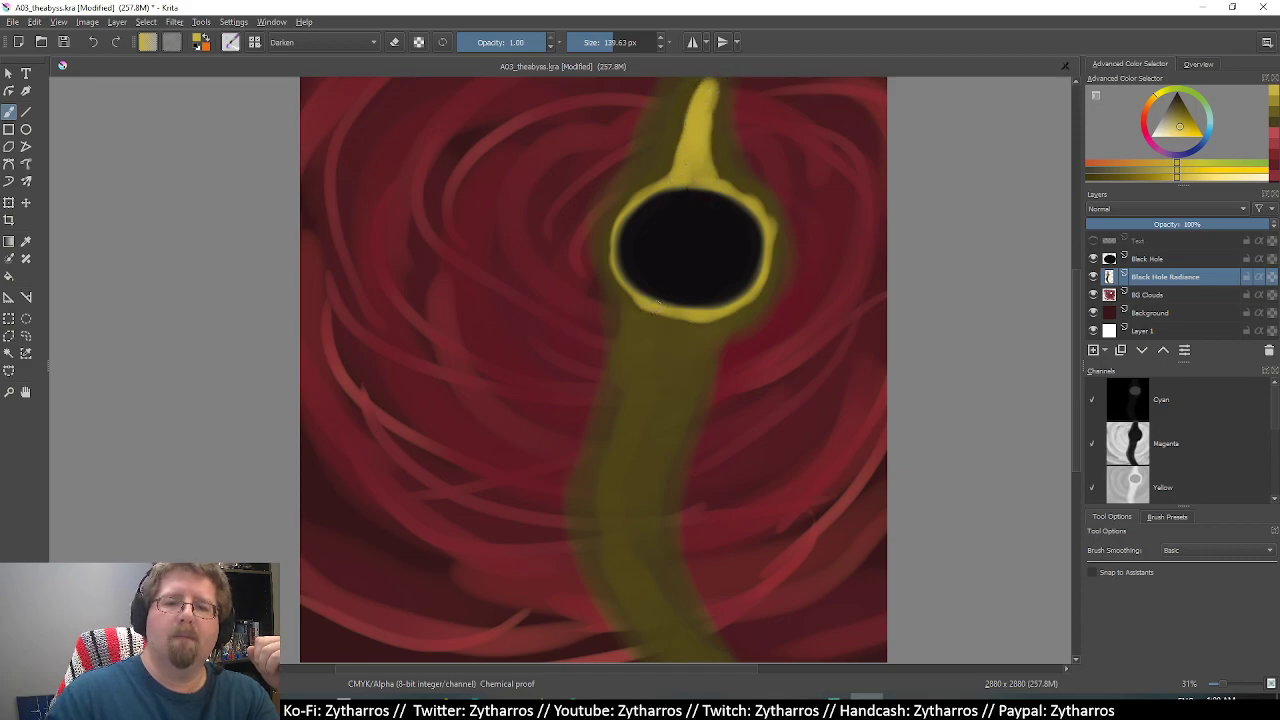
{"action": "mouse_move", "coordinate": [663, 315]}
{"action": "left_mouse_down"}
{"action": "mouse_move", "coordinate": [666, 400]}
{"action": "mouse_move", "coordinate": [615, 550]}
{"action": "mouse_move", "coordinate": [711, 675]}
{"action": "left_mouse_up"}
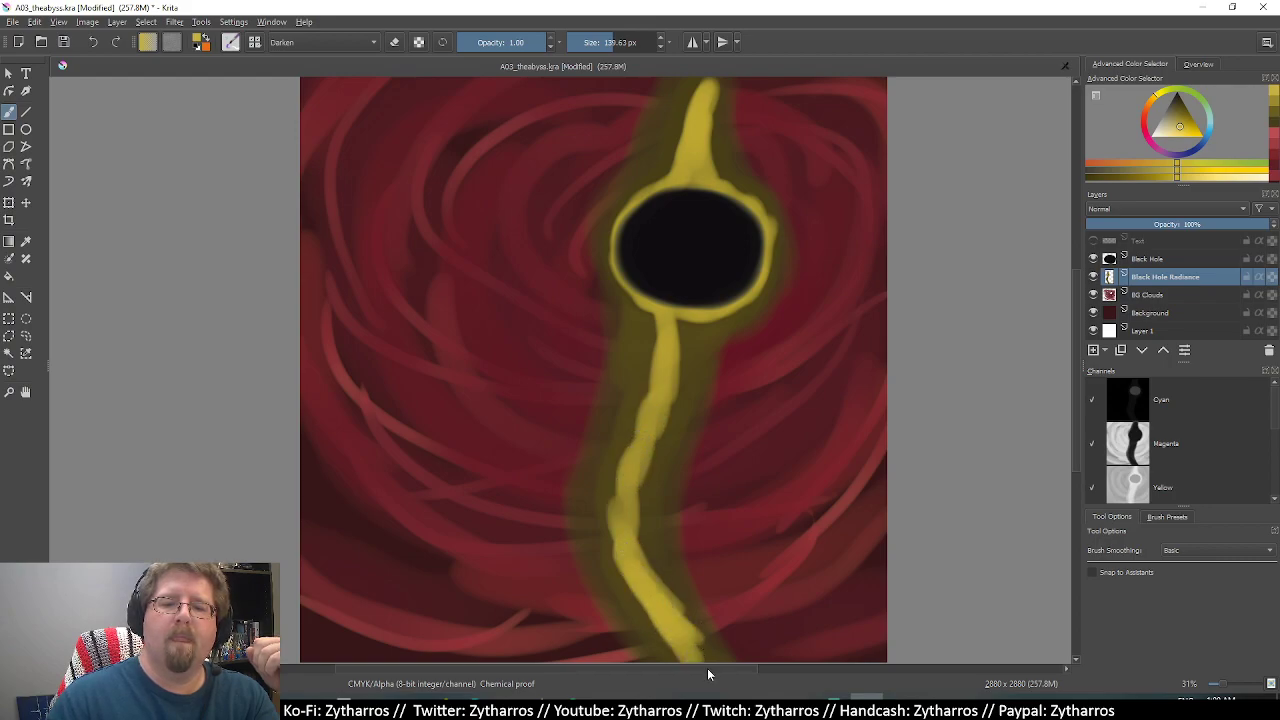
Widen the lower yellow streak and extend it to the bottom of the canvas.
{"action": "scroll", "coordinate": [680, 620], "scroll_direction": "left", "scroll_amount": 3}
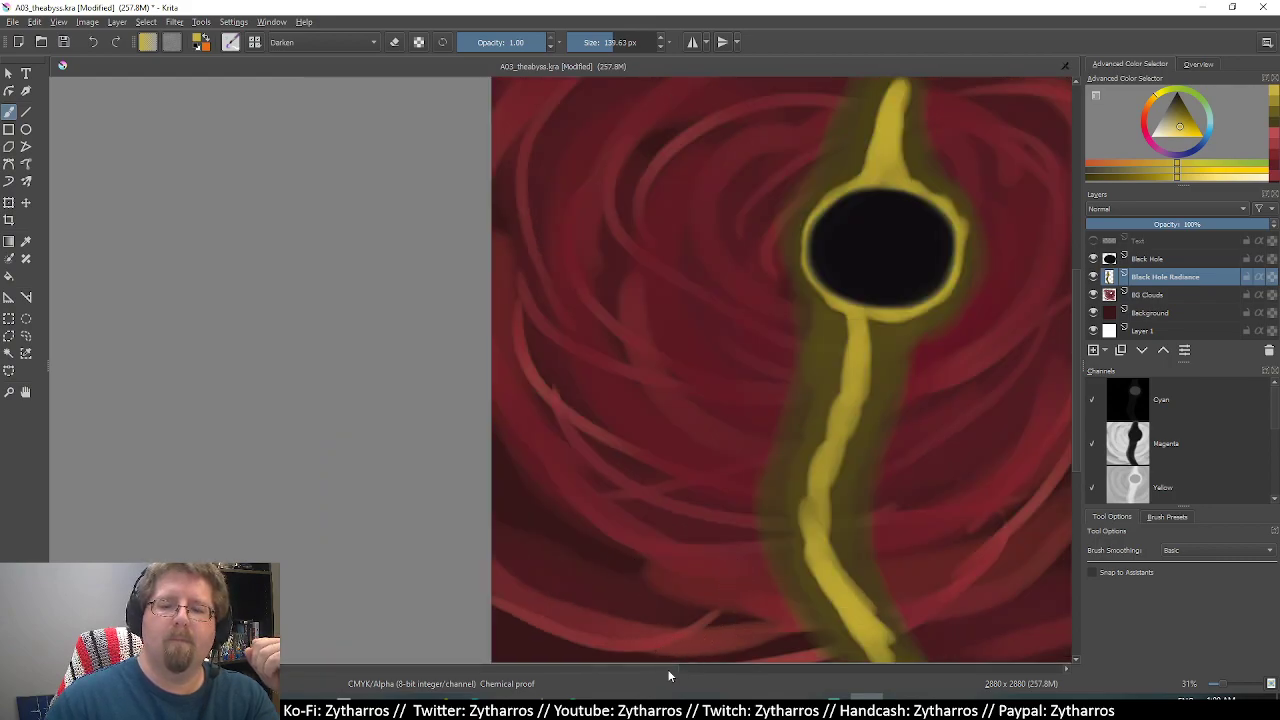
{"action": "scroll", "coordinate": [668, 669], "scroll_direction": "right", "scroll_amount": 3}
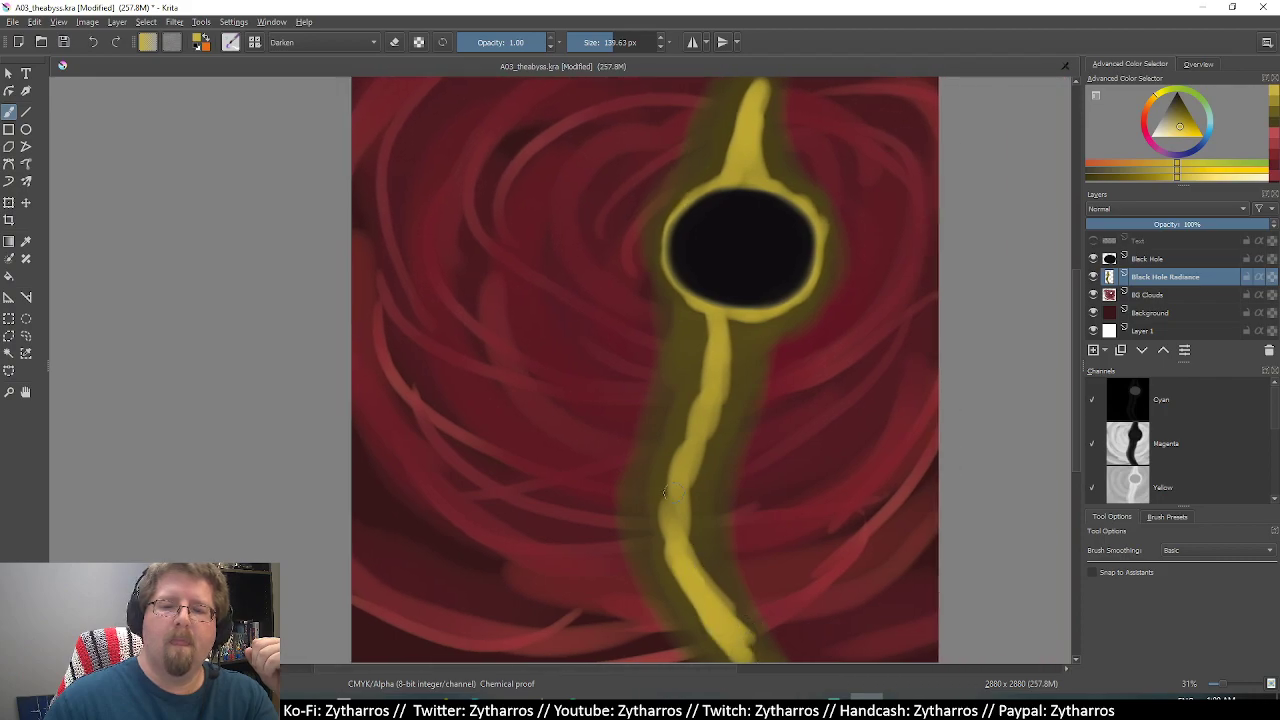
{"action": "mouse_move", "coordinate": [672, 493]}
{"action": "left_mouse_down"}
{"action": "mouse_move", "coordinate": [668, 445]}
{"action": "mouse_move", "coordinate": [713, 323]}
{"action": "mouse_move", "coordinate": [672, 339]}
{"action": "mouse_move", "coordinate": [704, 319]}
{"action": "left_mouse_up"}
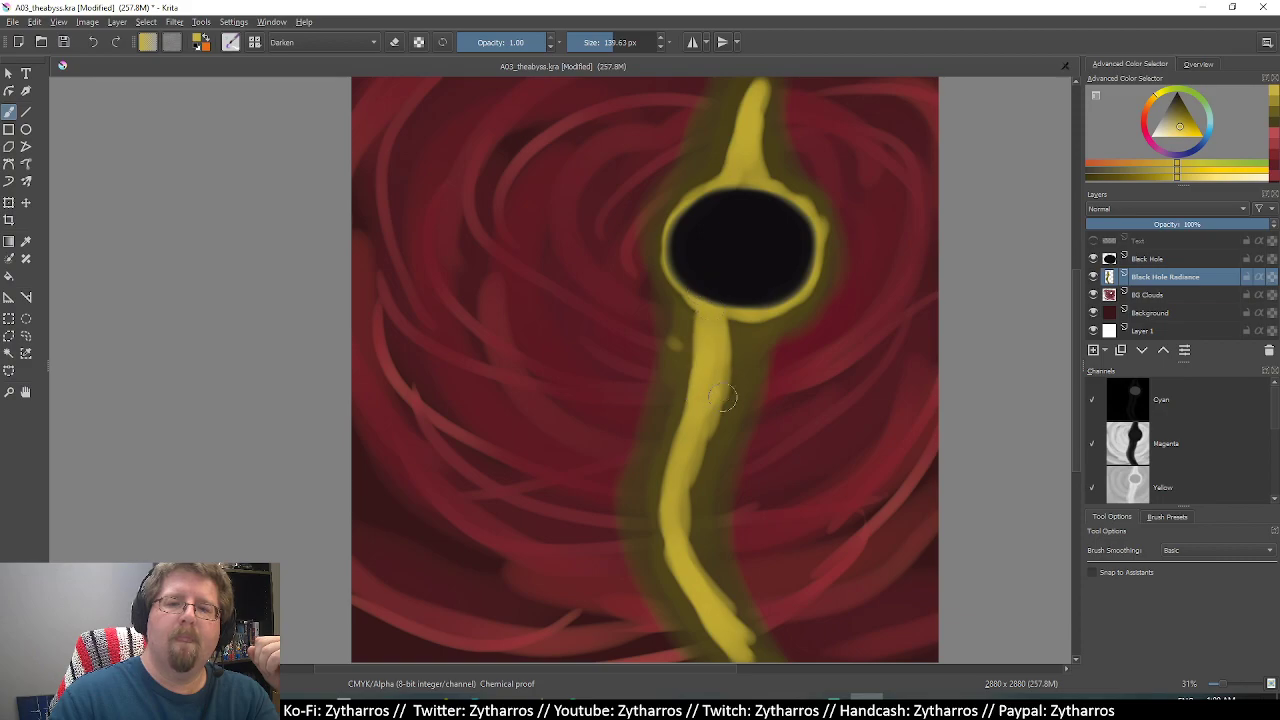
{"action": "left_click_drag", "start_coordinate": [711, 411], "coordinate": [747, 334]}
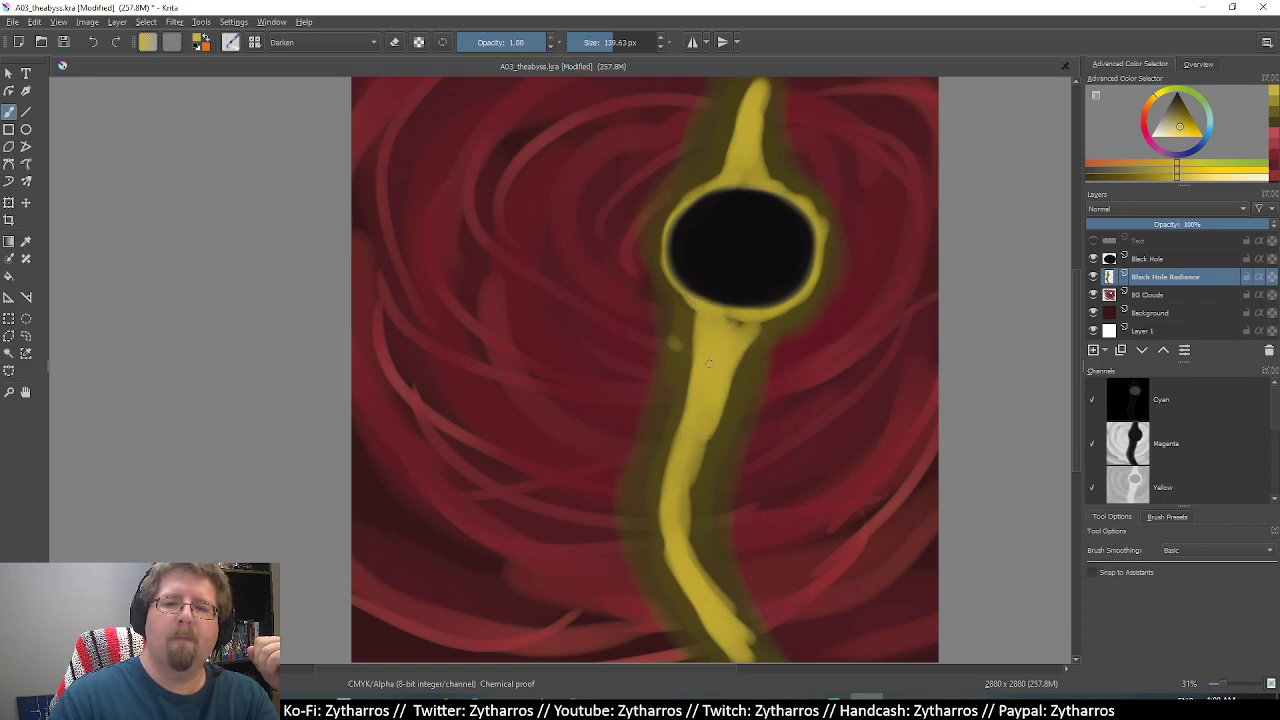
{"action": "mouse_move", "coordinate": [700, 400]}
{"action": "left_mouse_down"}
{"action": "mouse_move", "coordinate": [690, 540]}
{"action": "mouse_move", "coordinate": [755, 648]}
{"action": "left_mouse_up"}
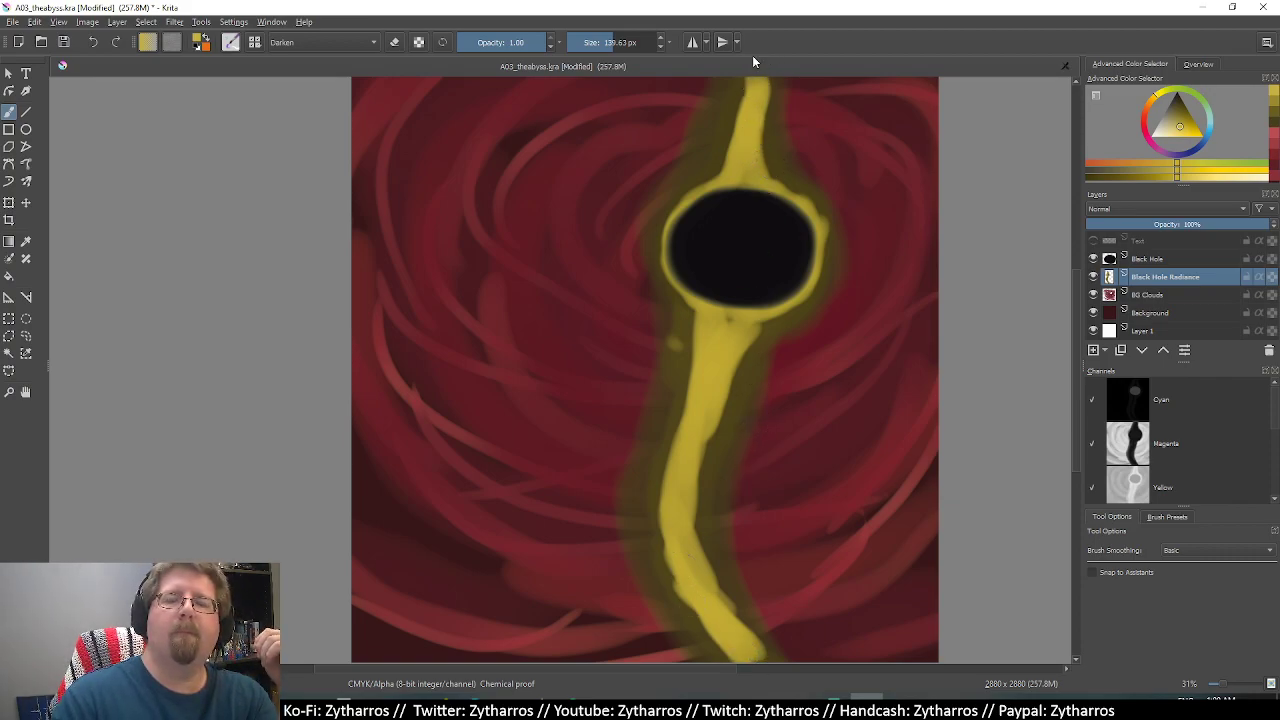
{"action": "left_click", "coordinate": [1178, 112]}
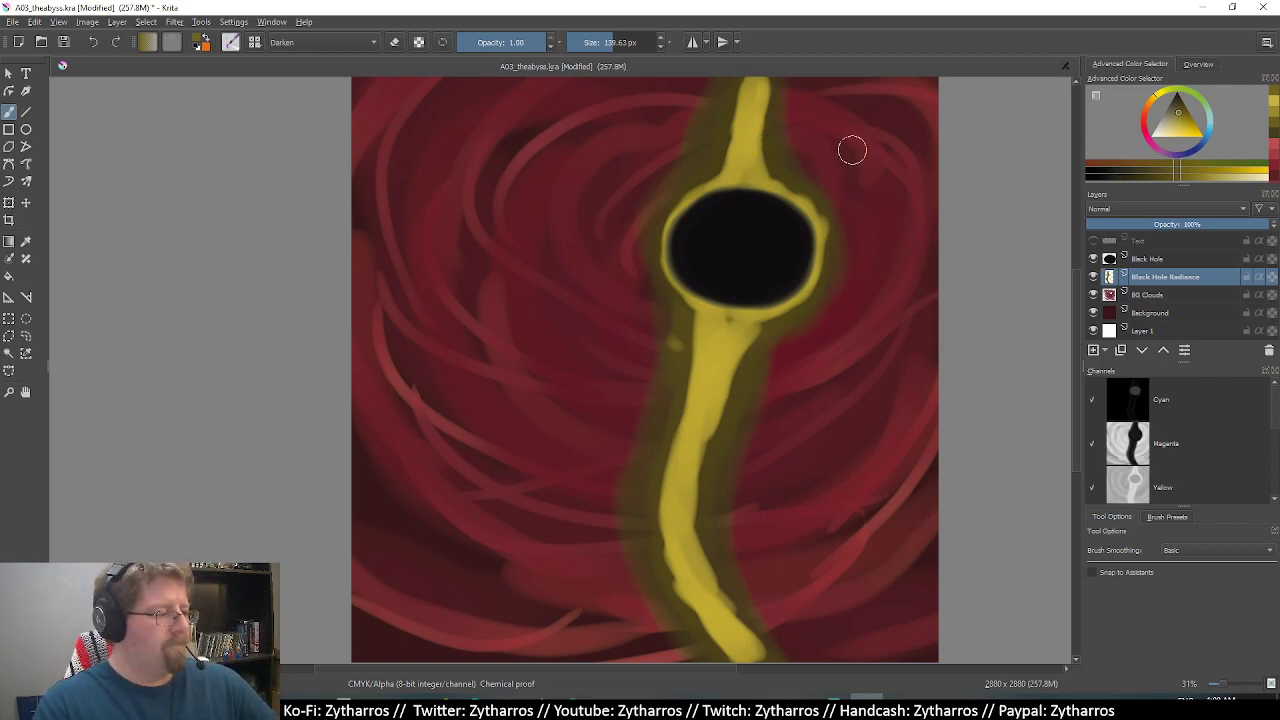
{"action": "key", "text": "ctrl"}
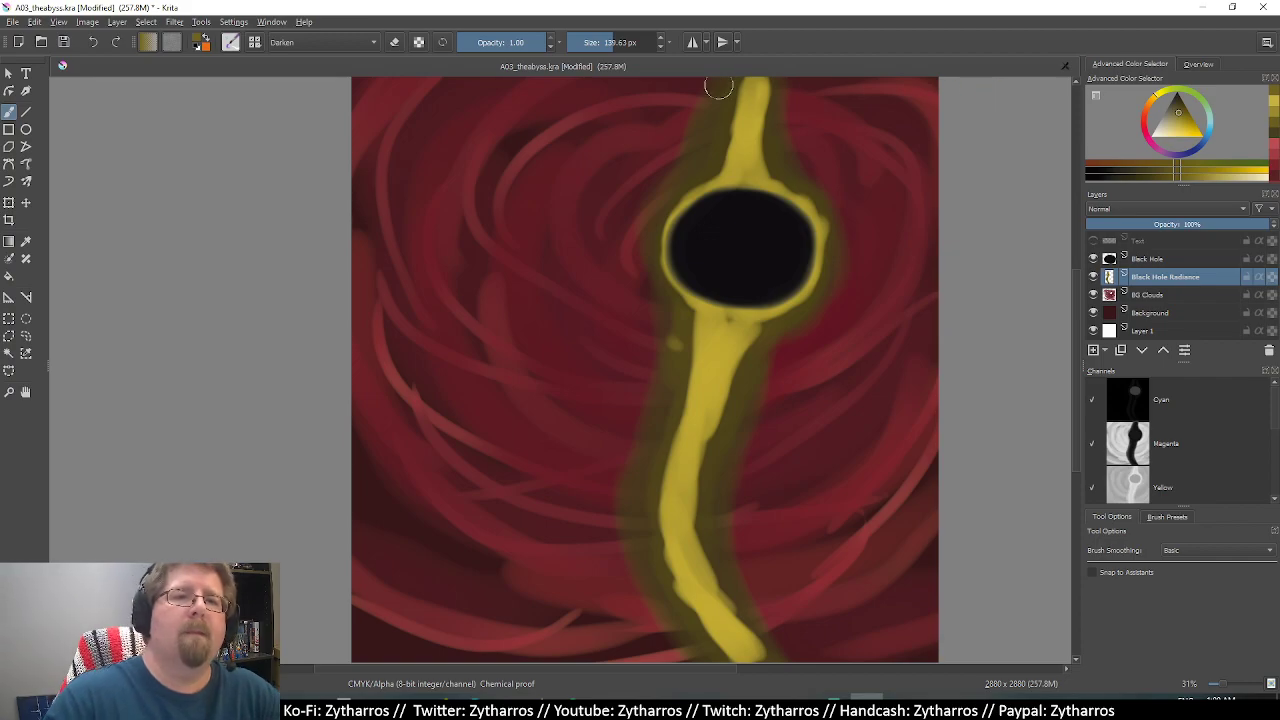
Try Color Dodge brush blending to brighten the top of the yellow streak.
{"action": "left_click", "coordinate": [370, 42]}
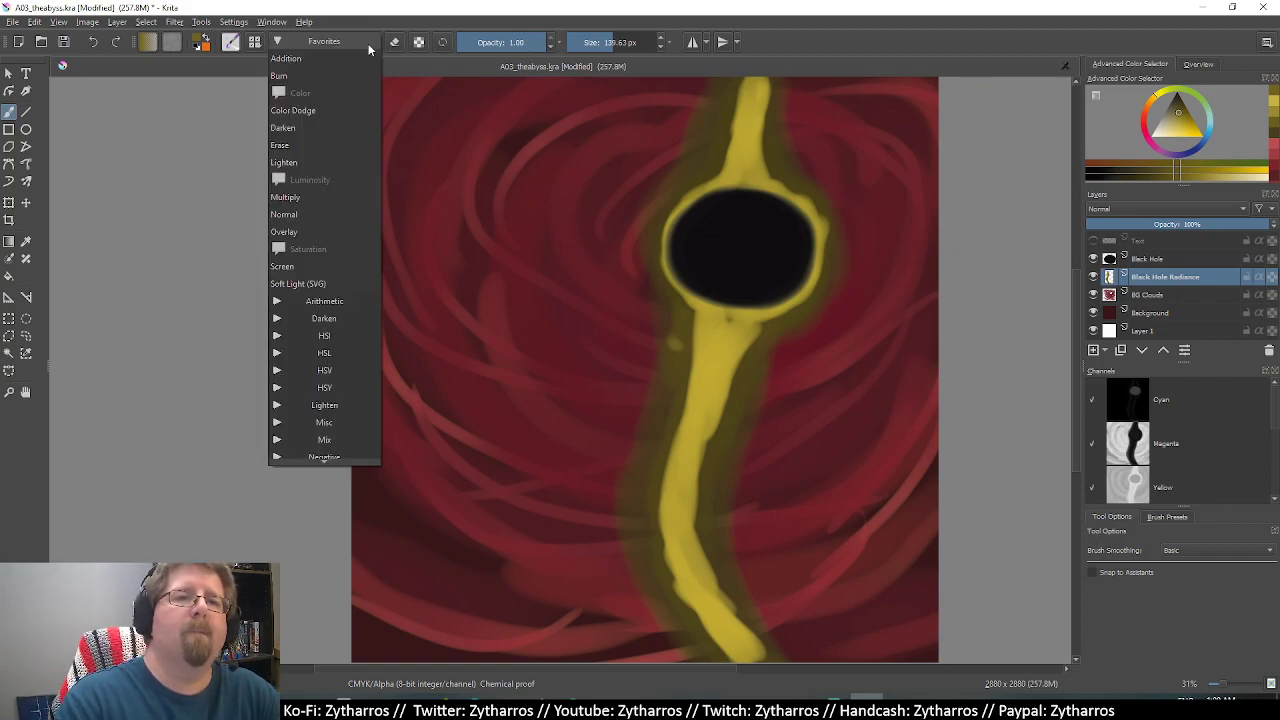
{"action": "left_click", "coordinate": [350, 104]}
{"action": "left_click_drag", "start_coordinate": [716, 172], "coordinate": [740, 94]}
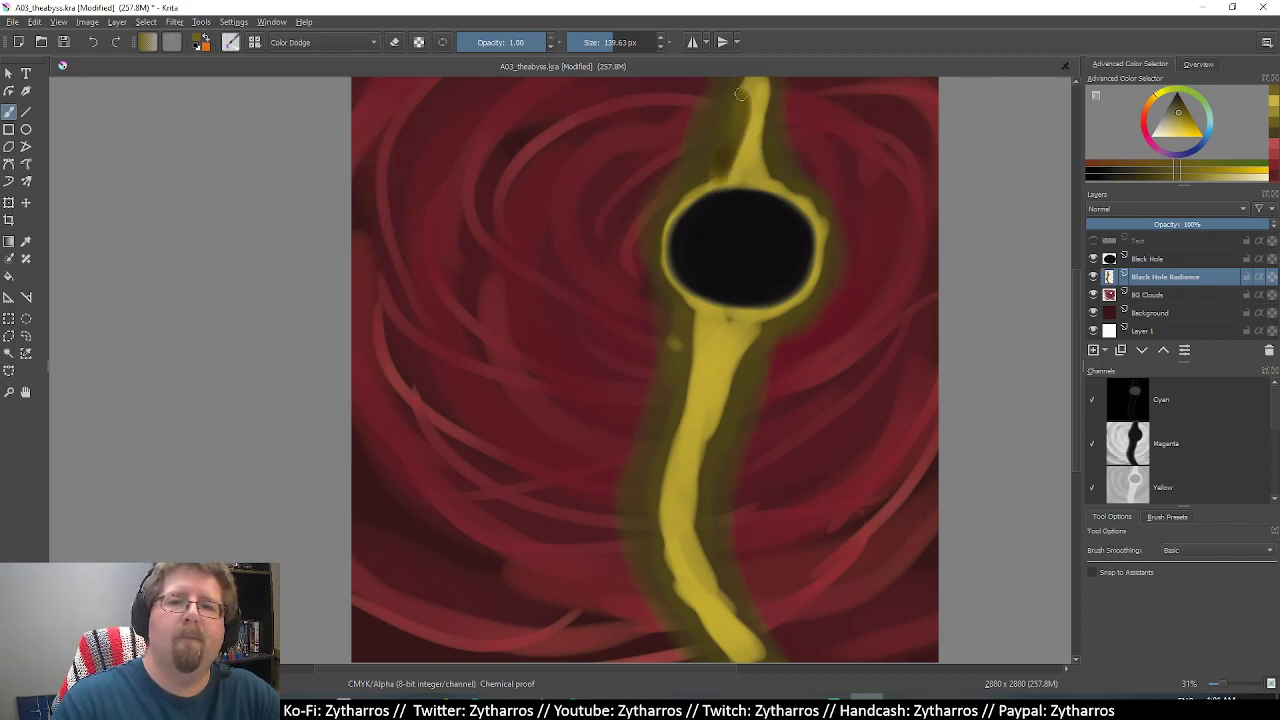
{"action": "left_click_drag", "start_coordinate": [730, 143], "coordinate": [740, 100]}
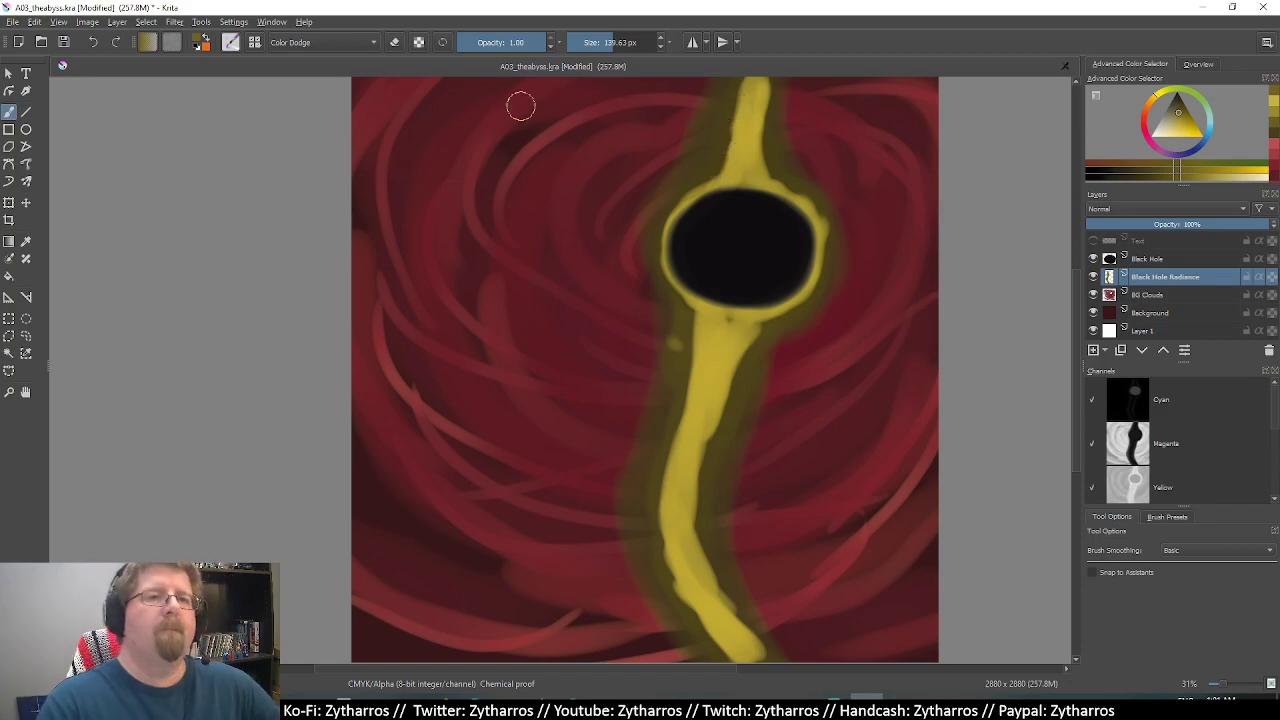
Switch to Soft Light (SVG) and darken the streak top's left edge, undoing rejected strokes.
{"action": "left_click", "coordinate": [352, 46]}
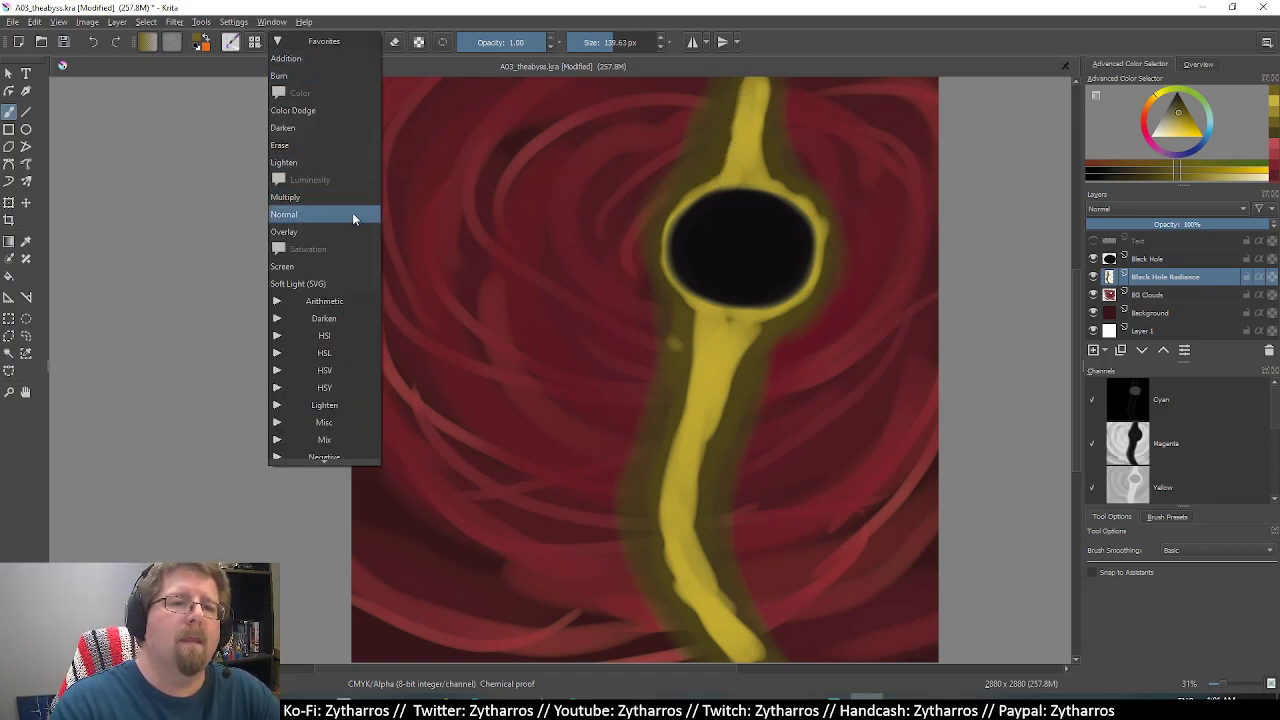
{"action": "left_click", "coordinate": [356, 283]}
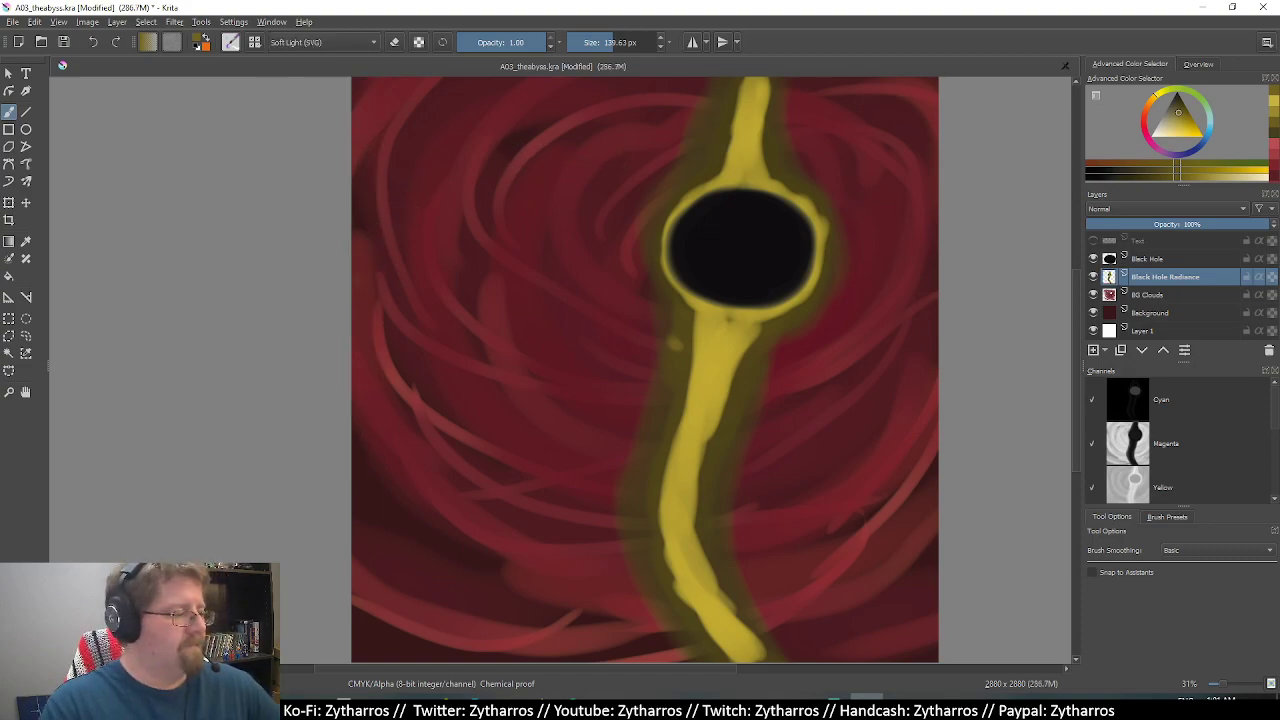
{"action": "left_click_drag", "start_coordinate": [750, 88], "coordinate": [736, 99]}
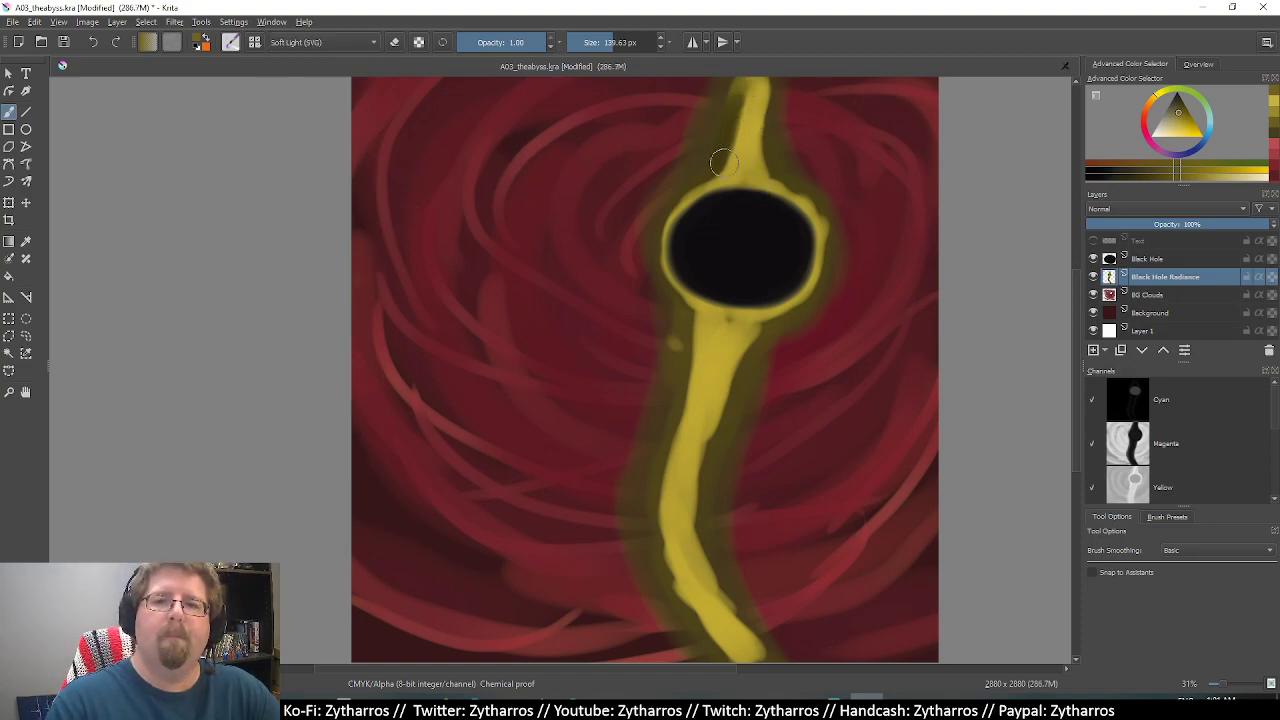
{"action": "left_click_drag", "start_coordinate": [722, 163], "coordinate": [754, 92]}
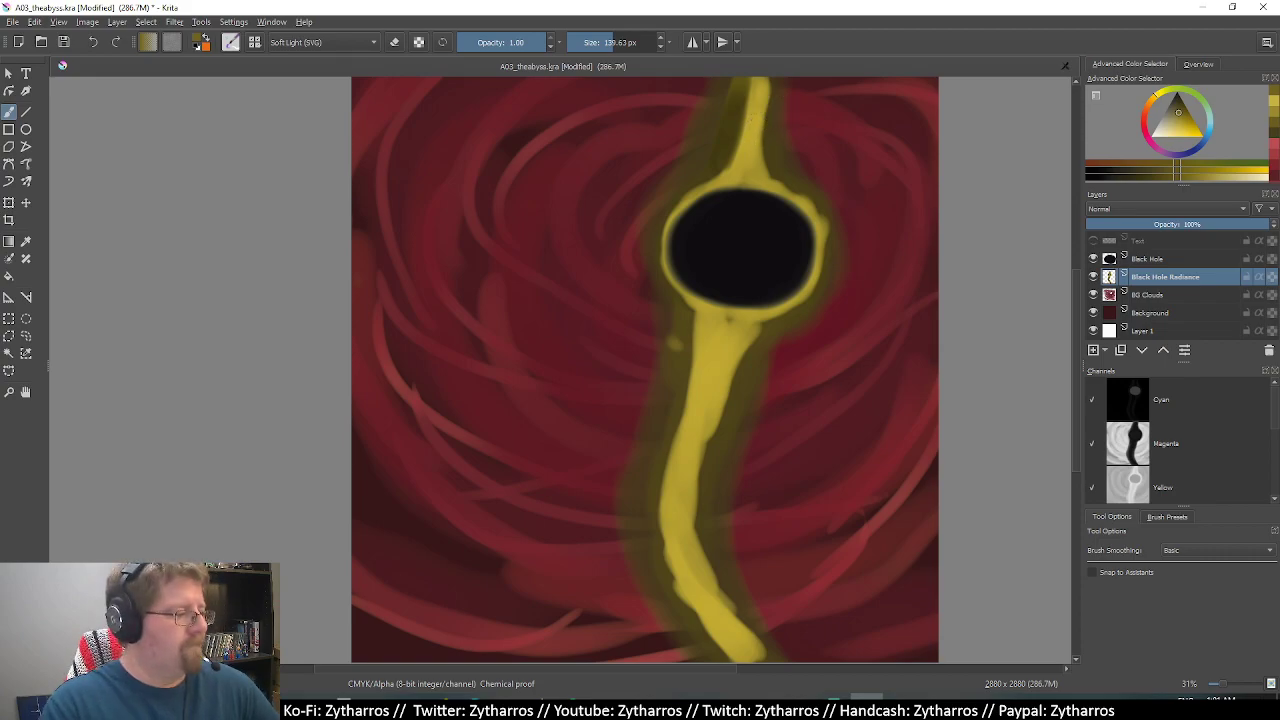
{"action": "key", "text": "ctrl+z"}
{"action": "key", "text": "ctrl+z"}
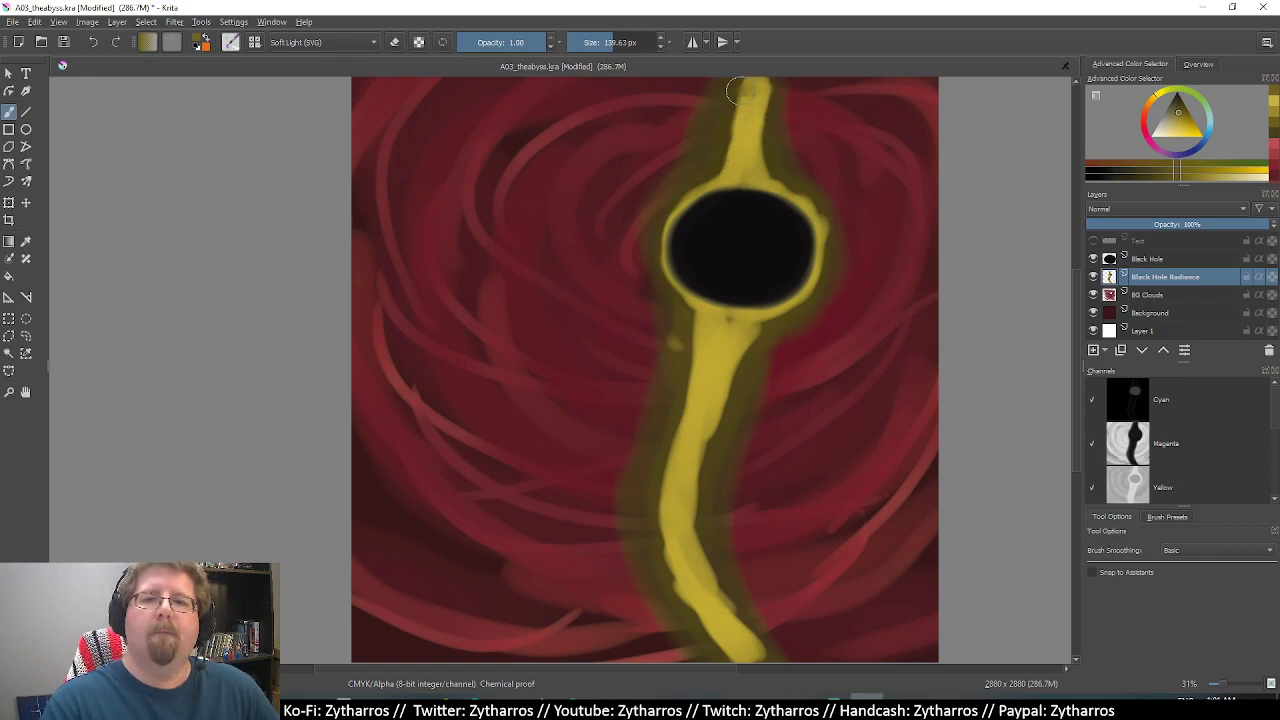
{"action": "mouse_move", "coordinate": [726, 90]}
{"action": "left_mouse_down"}
{"action": "mouse_move", "coordinate": [752, 96]}
{"action": "mouse_move", "coordinate": [766, 150]}
{"action": "left_mouse_up"}
{"action": "key", "text": "ctrl+z"}
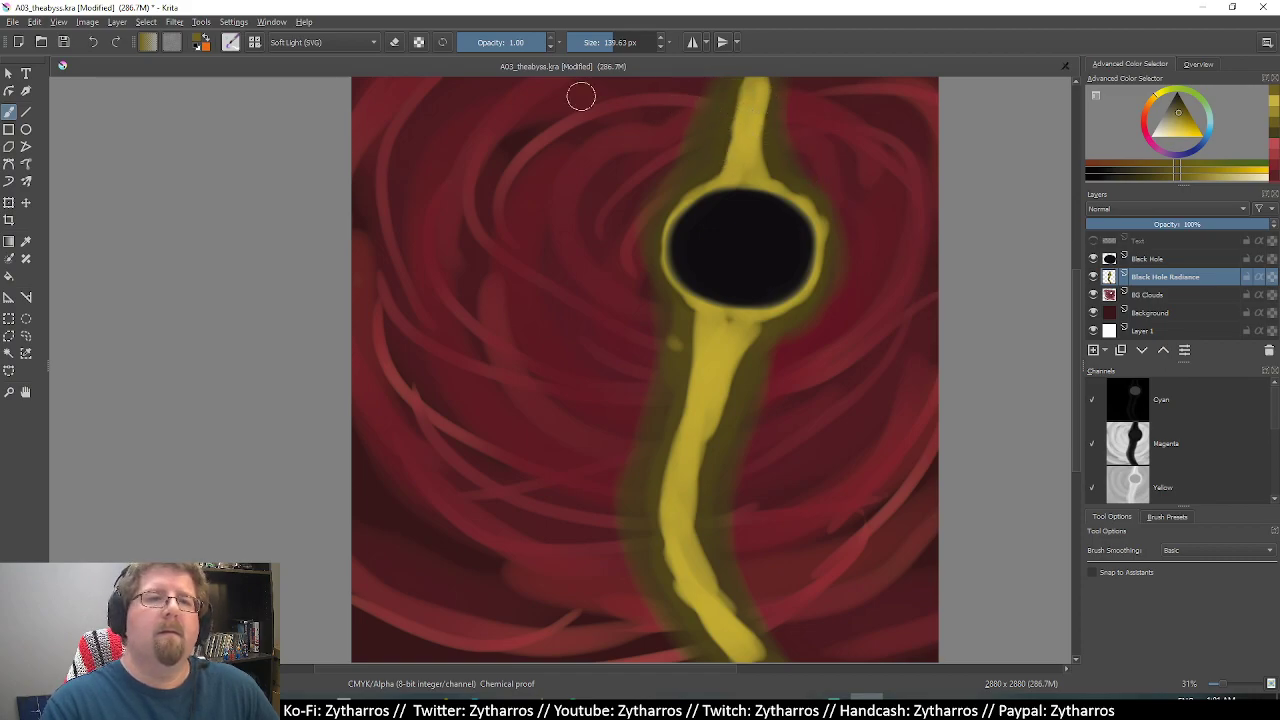
{"action": "left_click", "coordinate": [367, 42]}
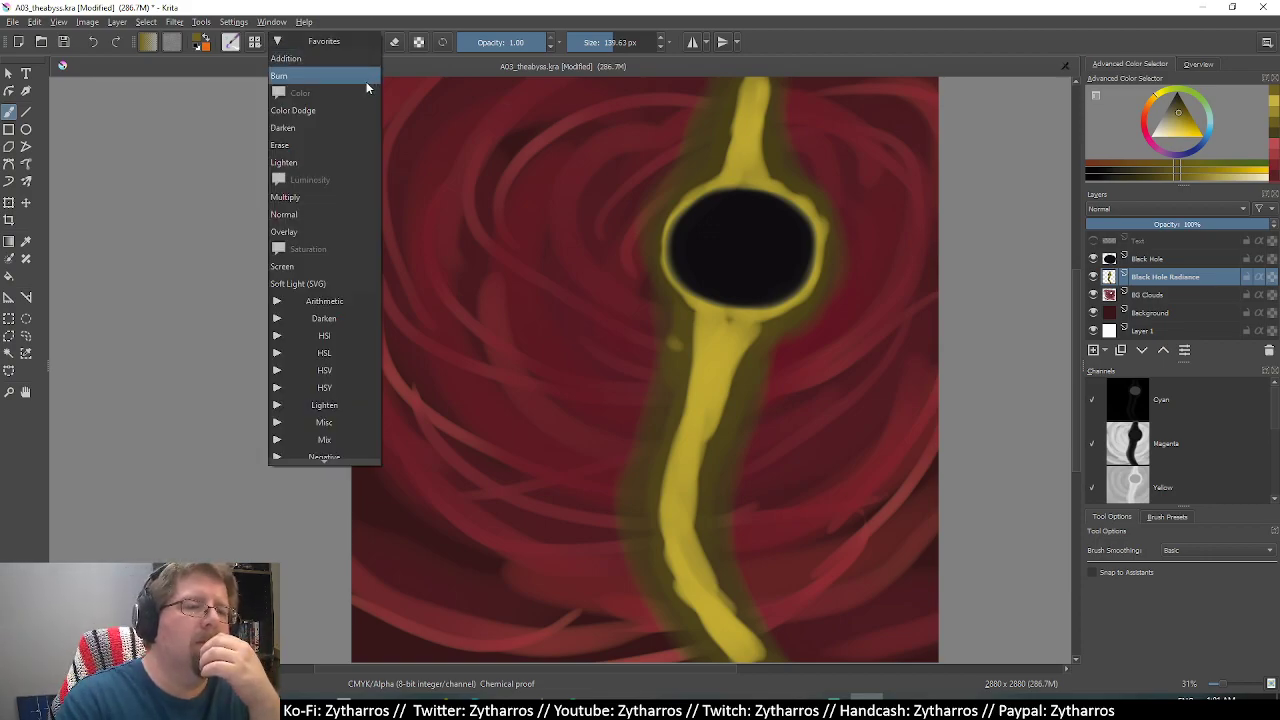
Return to Normal blending and repaint the upper streak and the hole's left glow.
{"action": "left_click", "coordinate": [352, 215]}
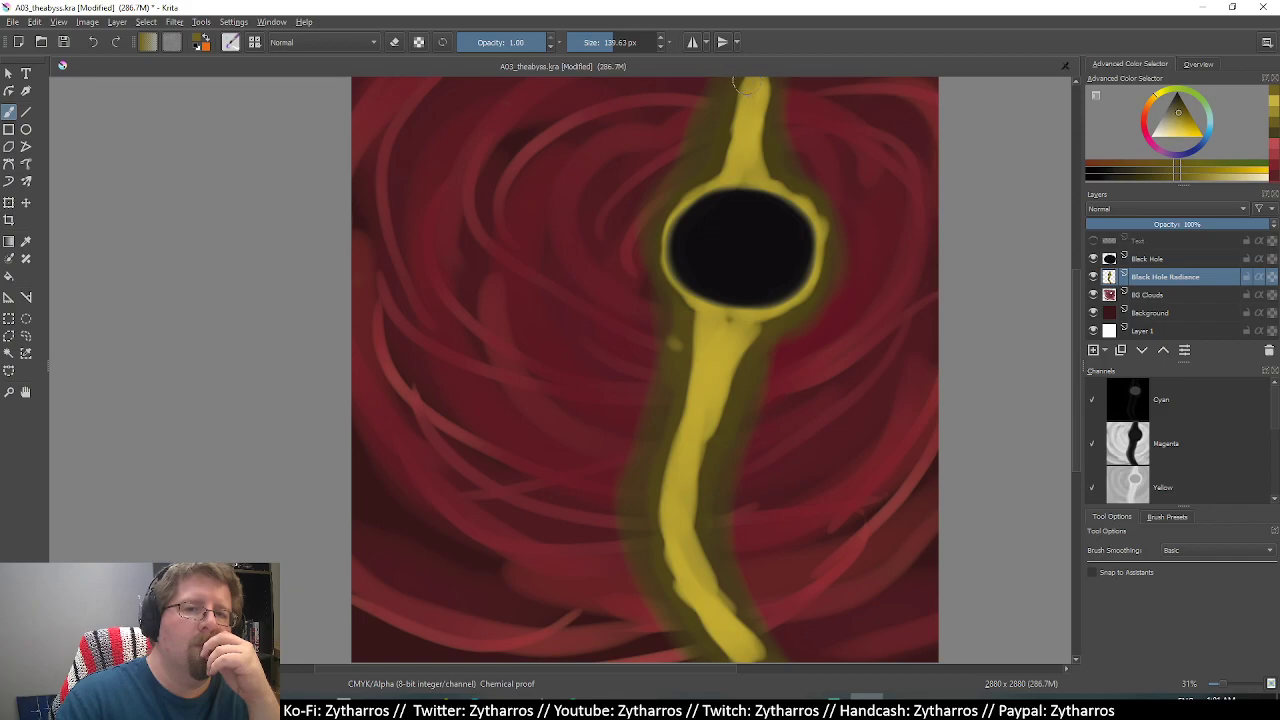
{"action": "left_click_drag", "start_coordinate": [760, 84], "coordinate": [738, 86]}
{"action": "mouse_move", "coordinate": [720, 155]}
{"action": "left_mouse_down"}
{"action": "mouse_move", "coordinate": [752, 161]}
{"action": "mouse_move", "coordinate": [768, 88]}
{"action": "left_mouse_up"}
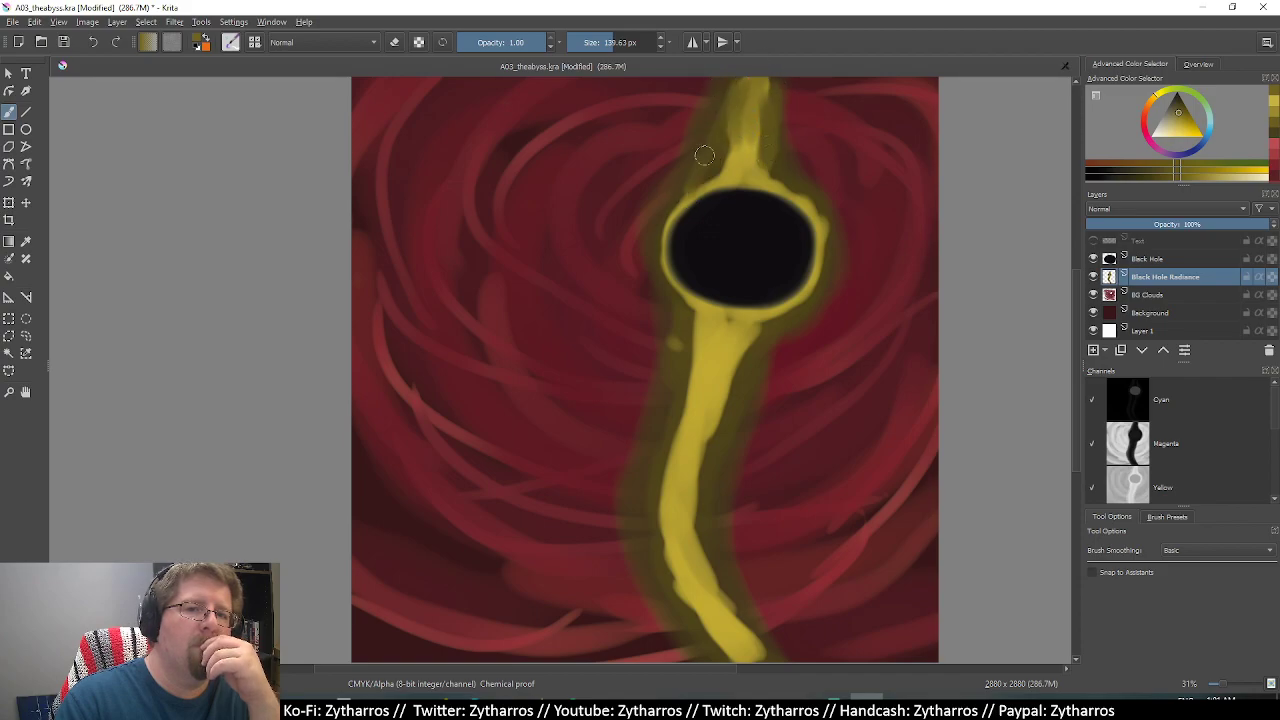
{"action": "left_click_drag", "start_coordinate": [700, 178], "coordinate": [714, 147]}
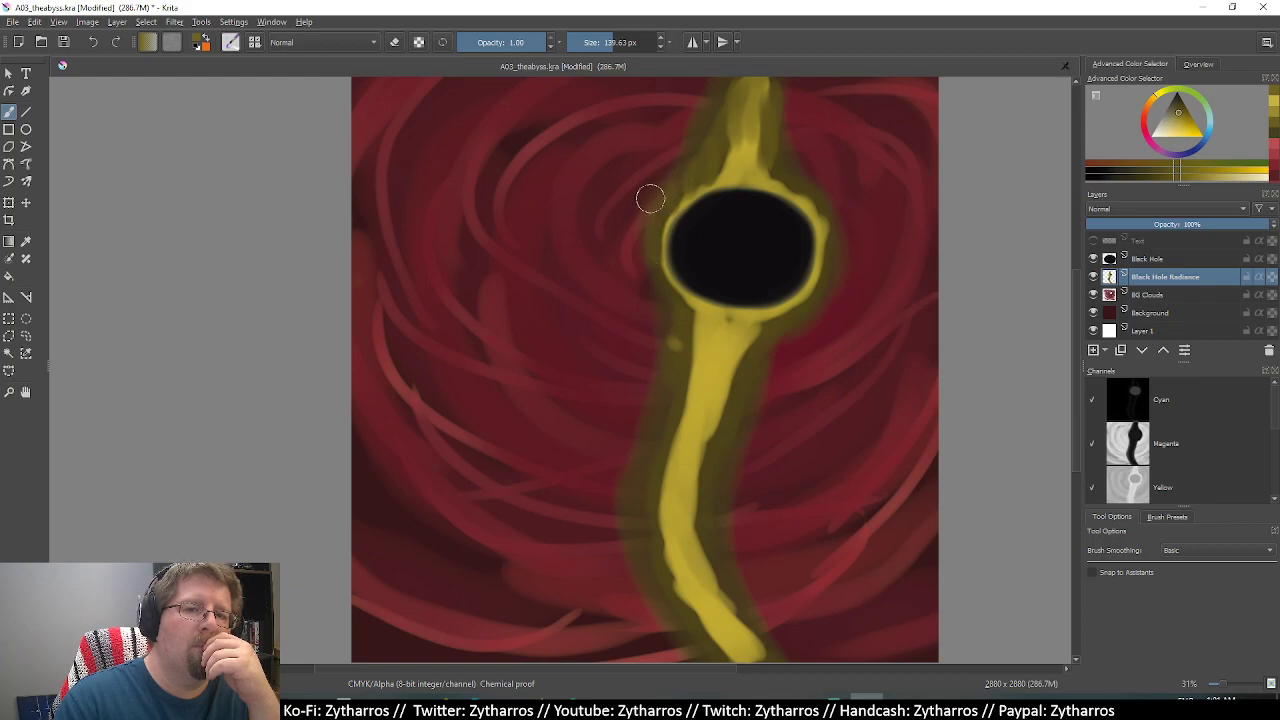
{"action": "mouse_move", "coordinate": [649, 197]}
{"action": "left_mouse_down"}
{"action": "mouse_move", "coordinate": [663, 270]}
{"action": "mouse_move", "coordinate": [643, 200]}
{"action": "left_mouse_up"}
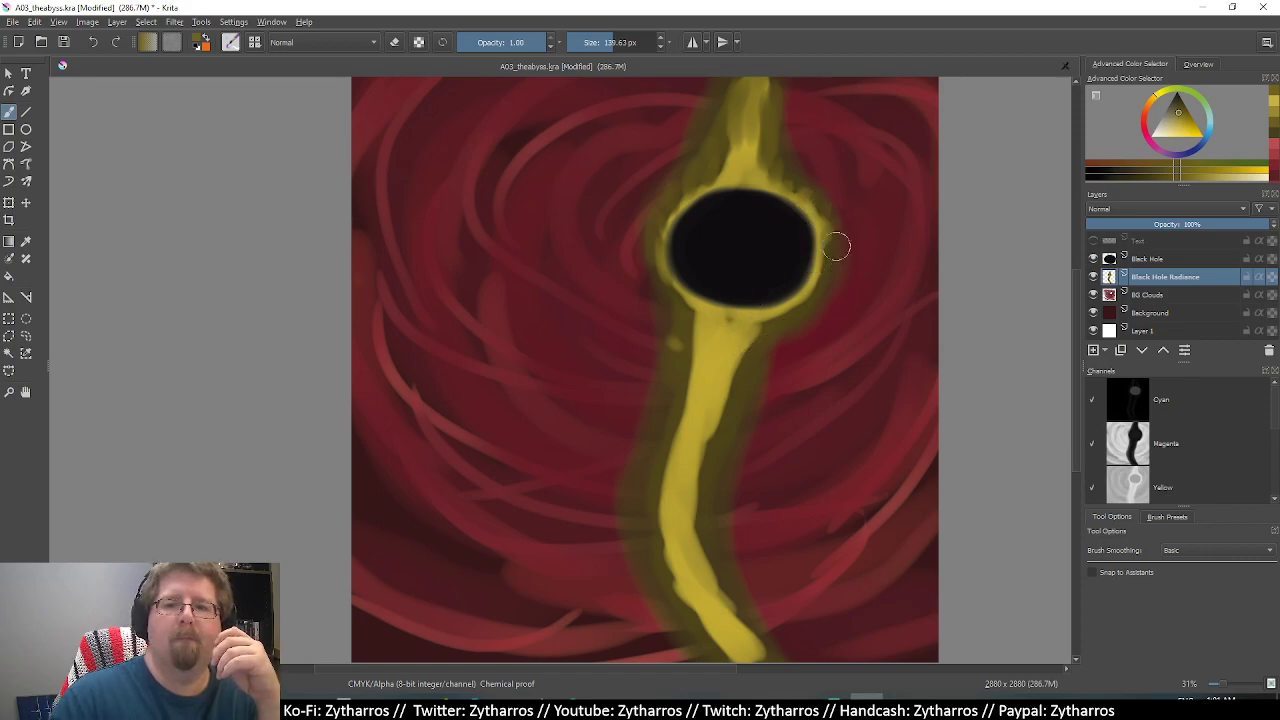
Brighten the glow right of and below the hole, and edge the stream with olive.
{"action": "left_click_drag", "start_coordinate": [837, 246], "coordinate": [812, 297]}
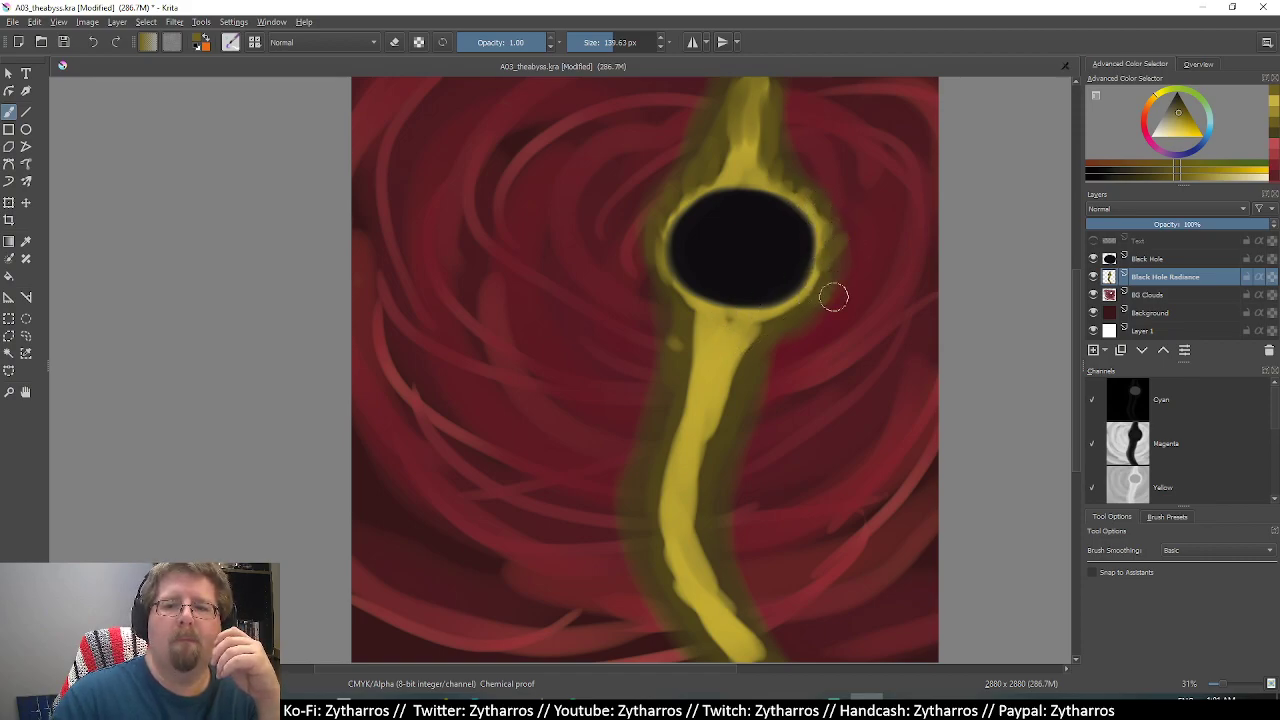
{"action": "left_click_drag", "start_coordinate": [748, 327], "coordinate": [758, 347]}
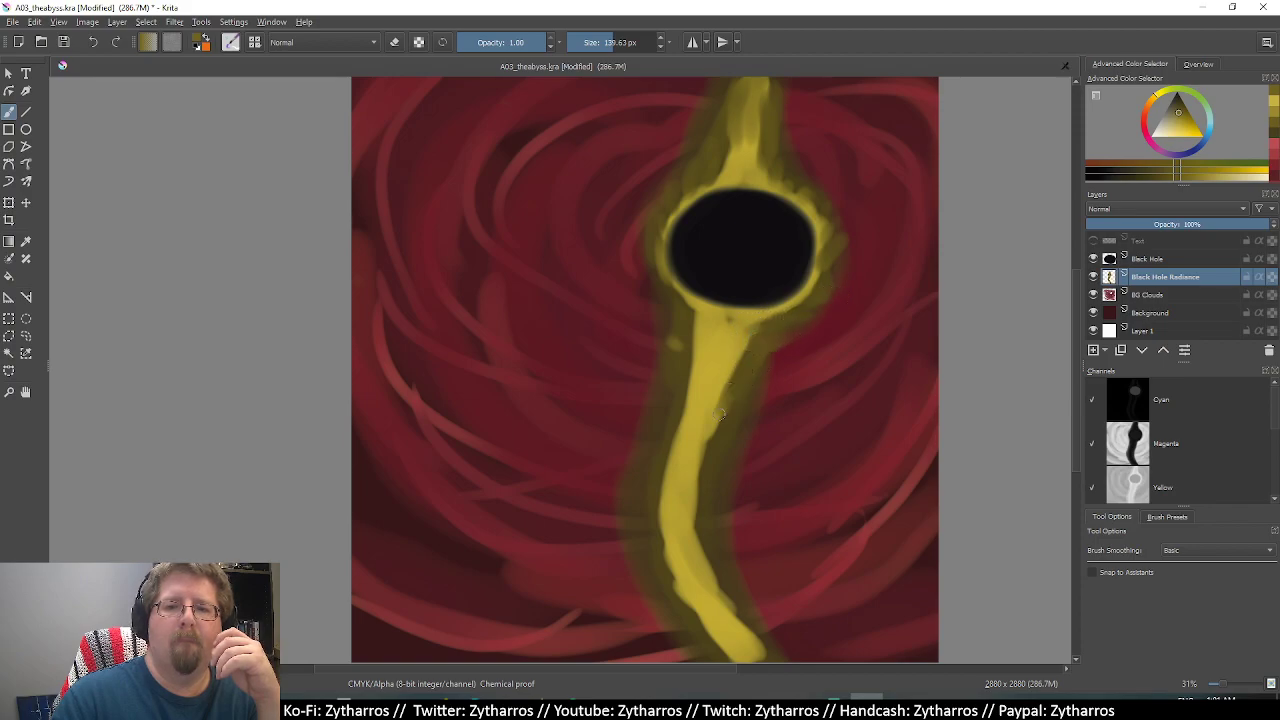
{"action": "mouse_move", "coordinate": [730, 410]}
{"action": "left_mouse_down"}
{"action": "mouse_move", "coordinate": [712, 482]}
{"action": "mouse_move", "coordinate": [722, 501]}
{"action": "left_mouse_up"}
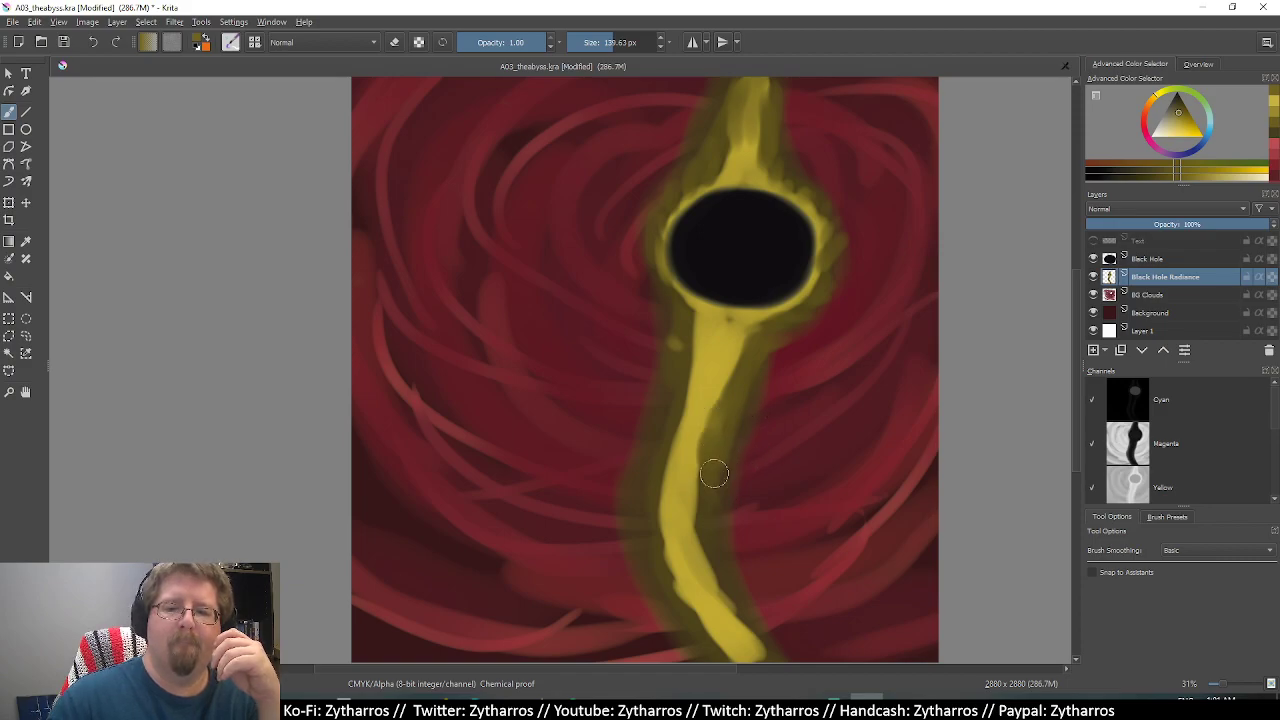
{"action": "left_click_drag", "start_coordinate": [706, 516], "coordinate": [750, 605]}
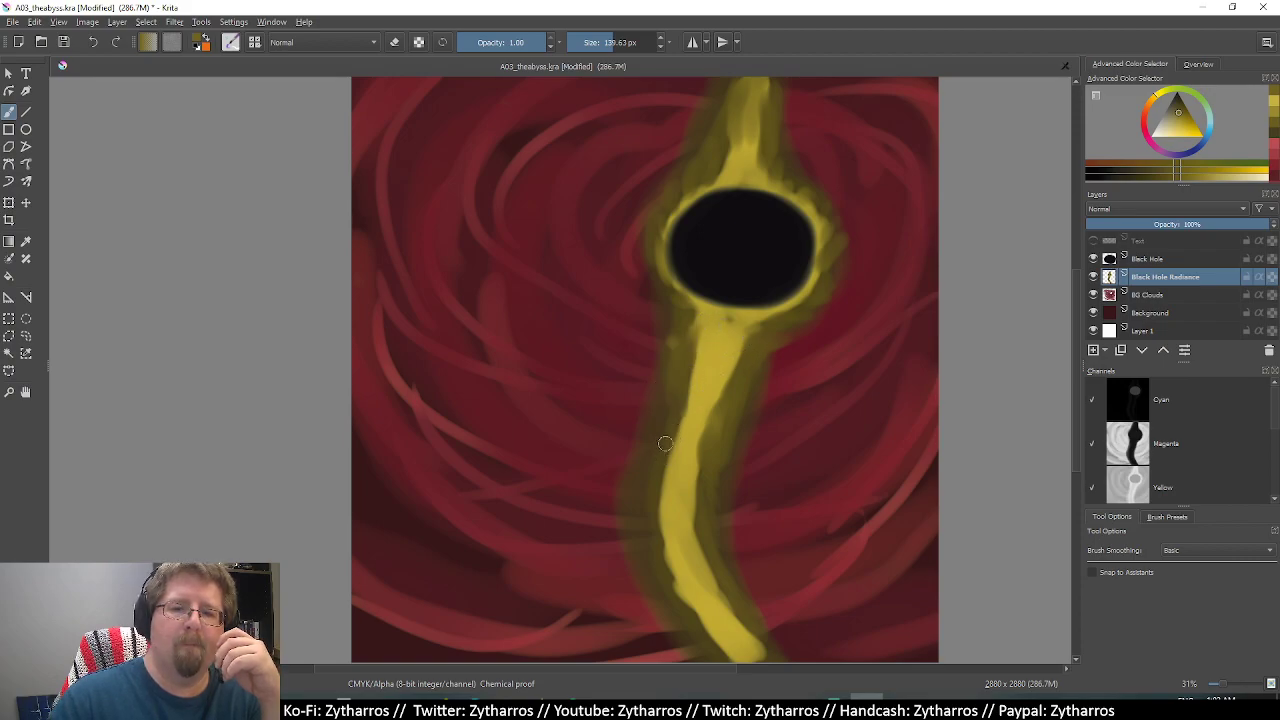
{"action": "left_click_drag", "start_coordinate": [646, 502], "coordinate": [736, 658]}
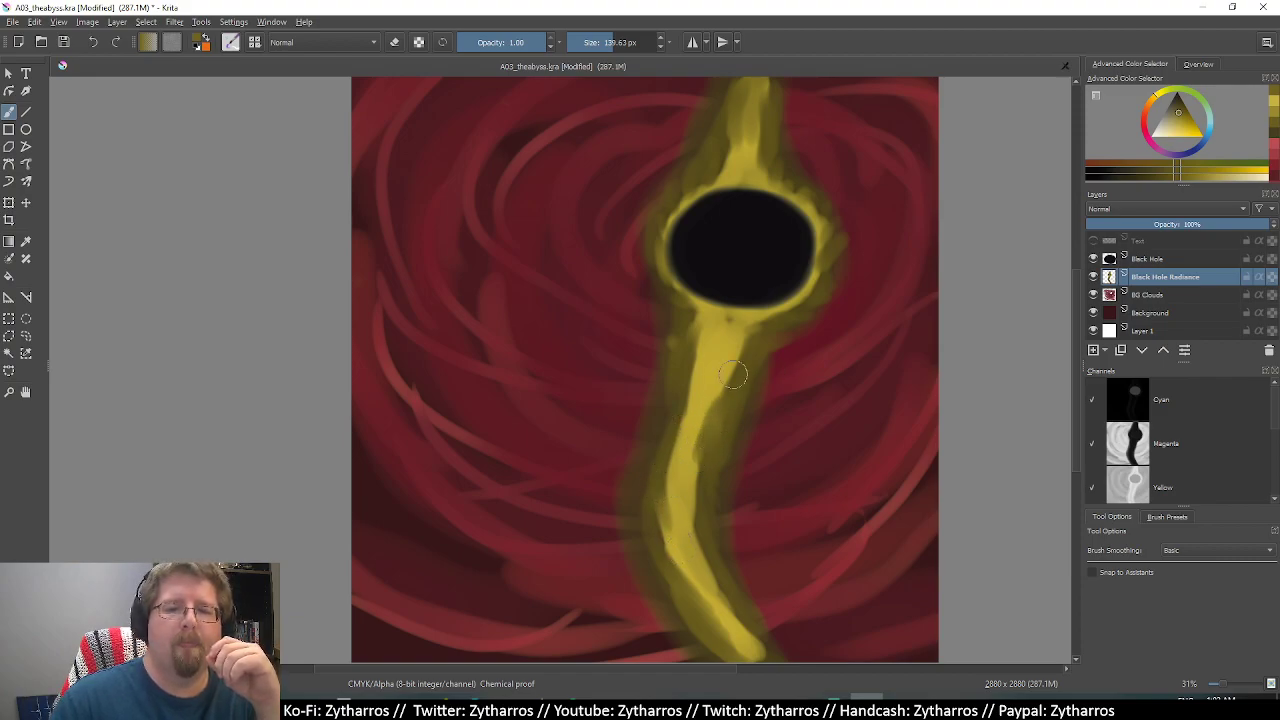
{"action": "left_click_drag", "start_coordinate": [723, 398], "coordinate": [729, 332]}
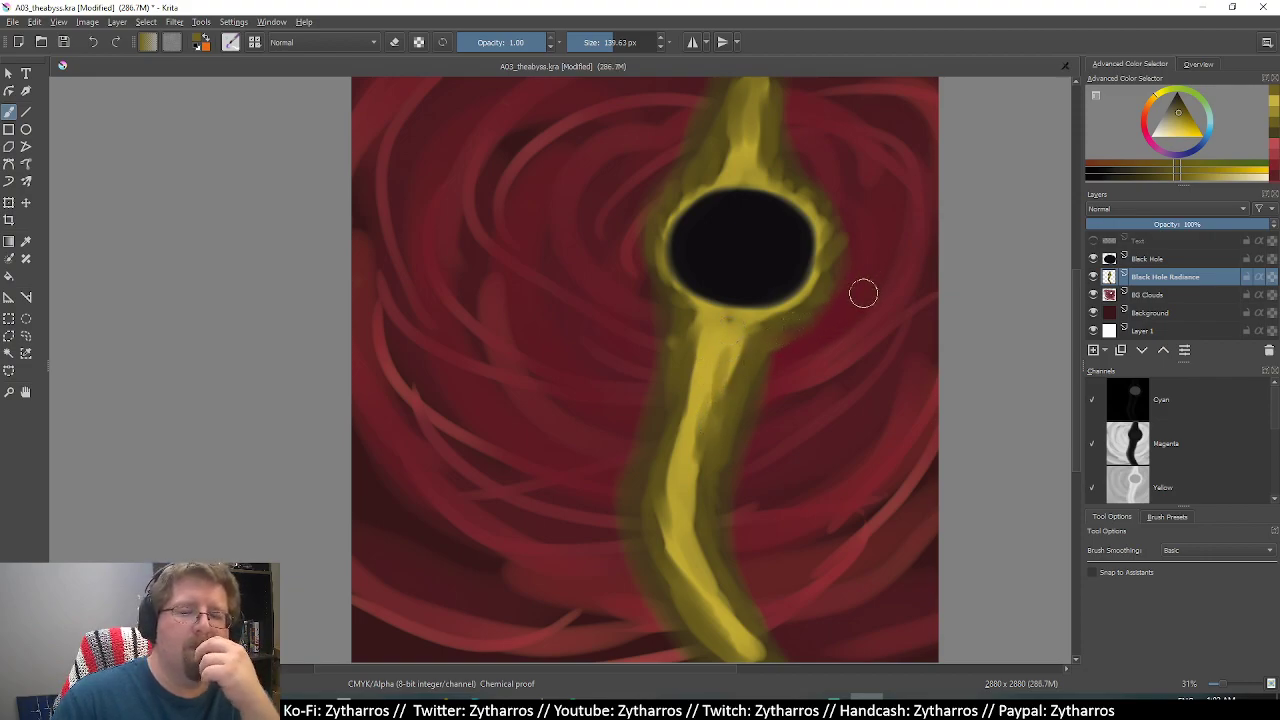
Select BG Clouds, hide the Black Hole and Black Hole Radiance layers, and pick dark red.
{"action": "left_click", "coordinate": [1135, 296]}
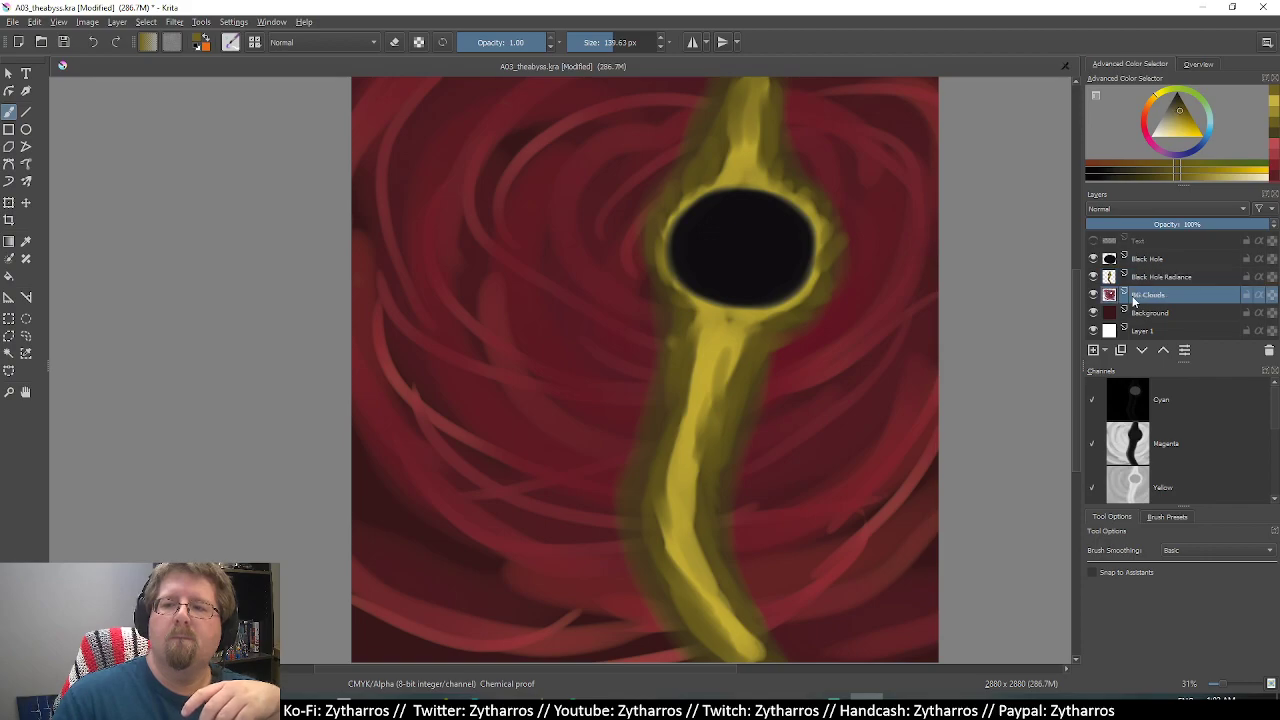
{"action": "left_click", "coordinate": [1093, 277]}
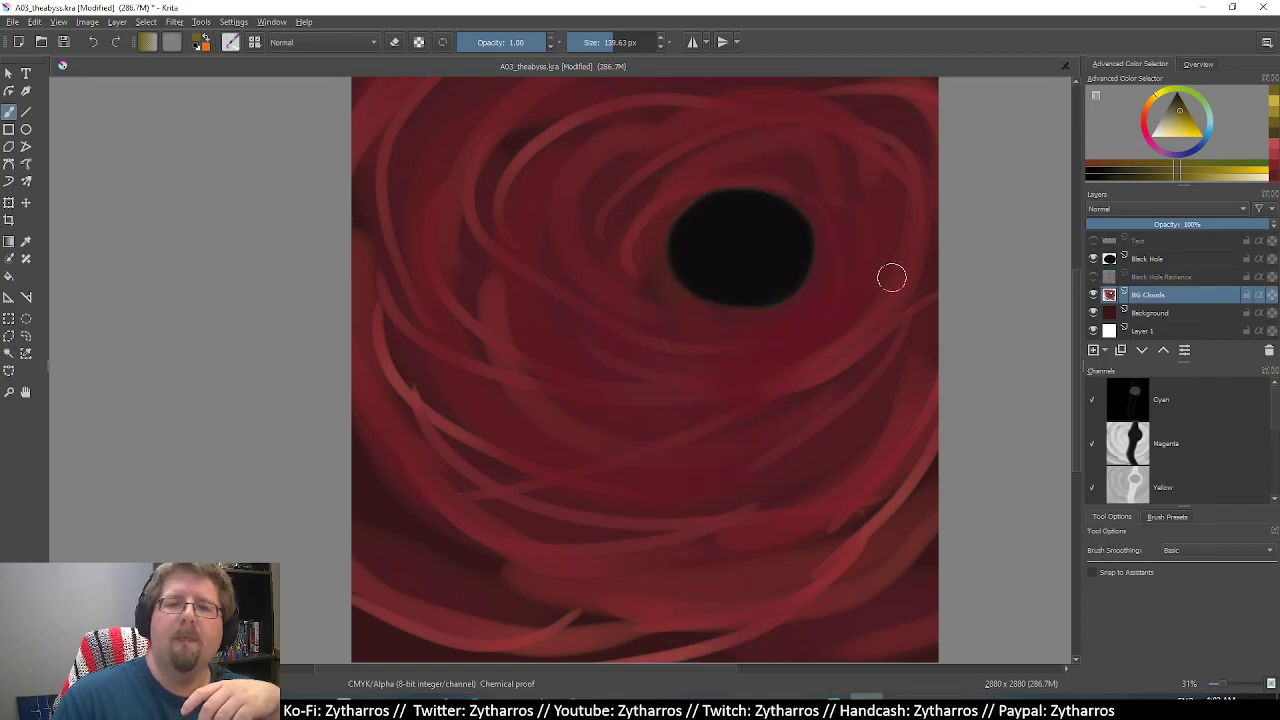
{"action": "left_click", "coordinate": [1093, 259]}
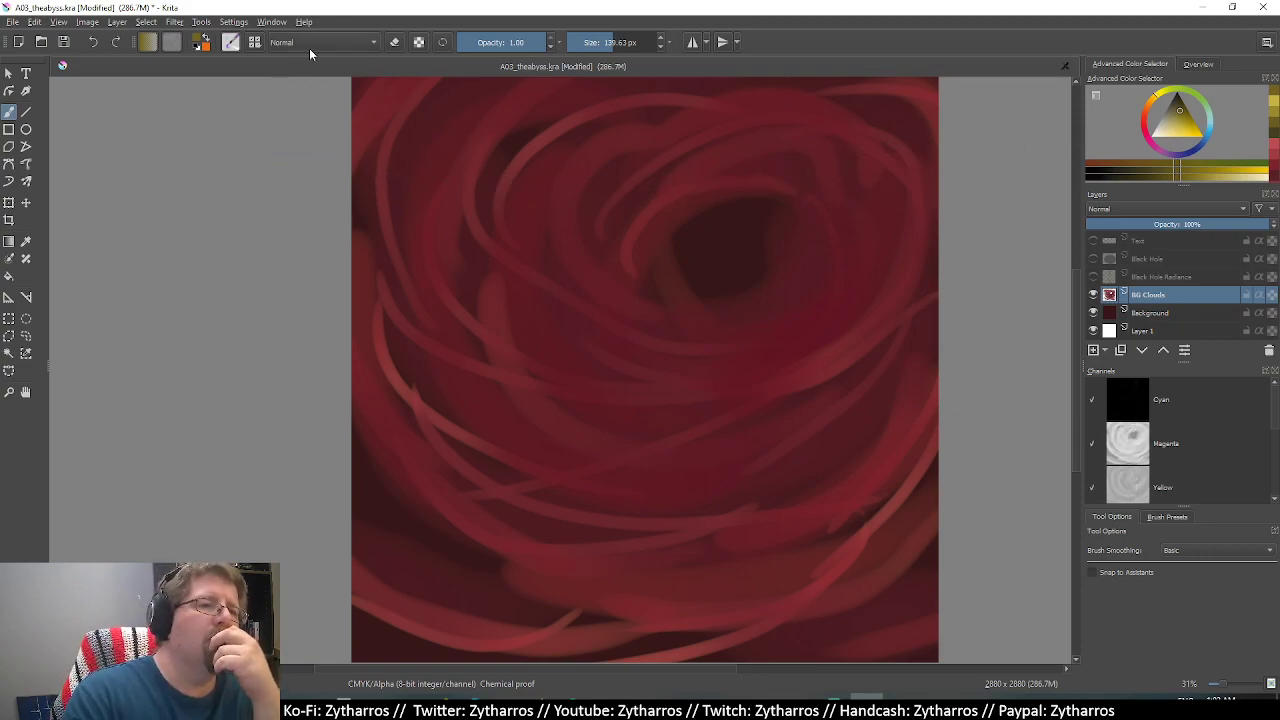
{"action": "left_click_drag", "start_coordinate": [1138, 117], "coordinate": [1146, 131]}
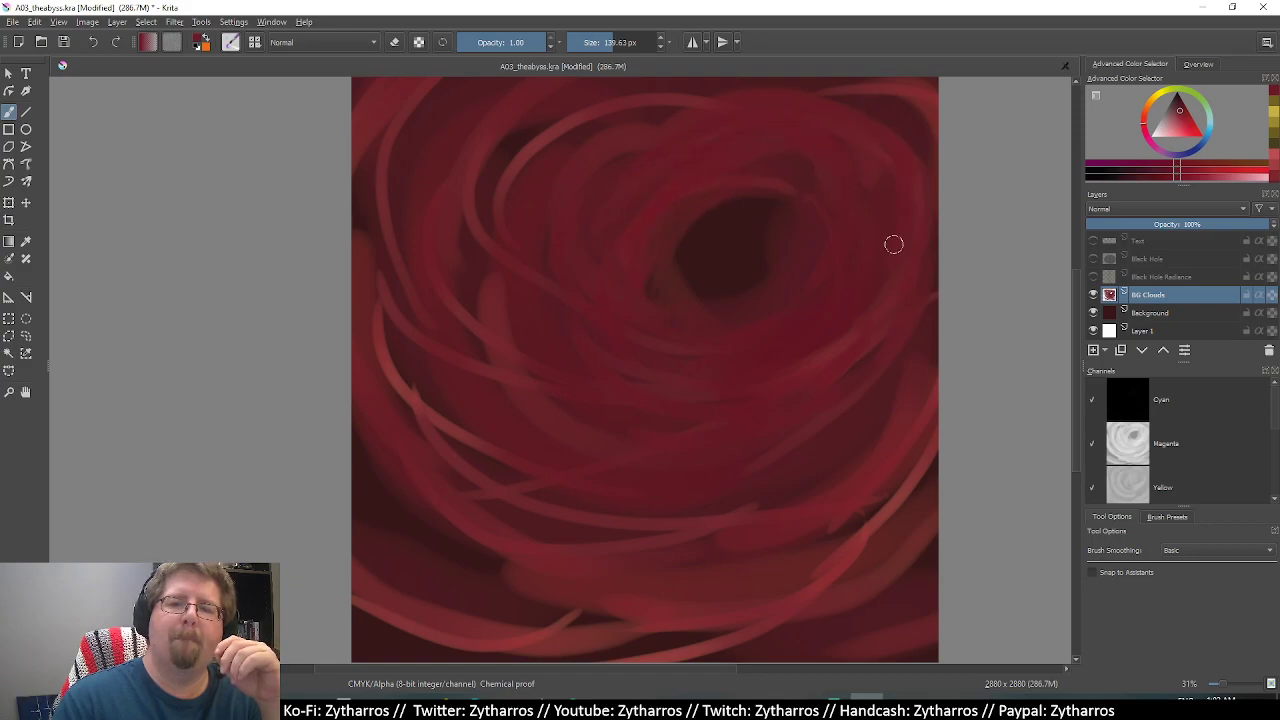
Paint dark red to narrow the central hole and darken or lighten the cloud streaks.
{"action": "left_click_drag", "start_coordinate": [813, 153], "coordinate": [690, 325]}
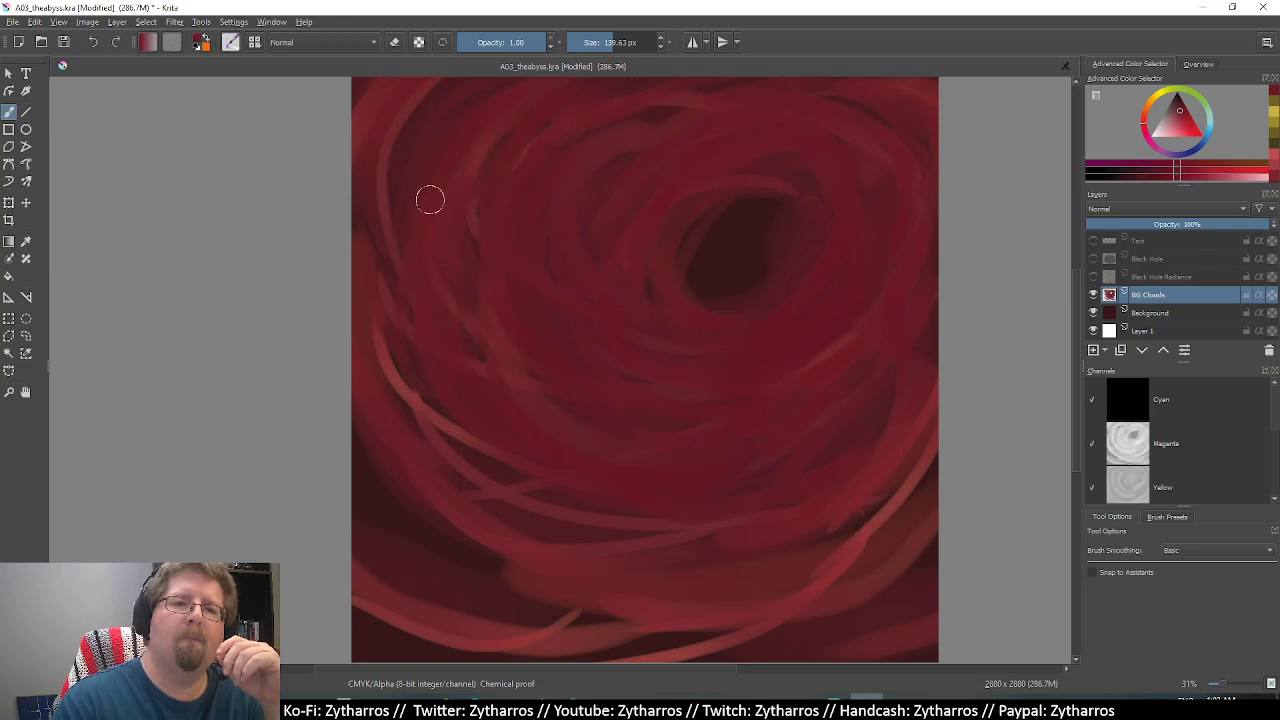
{"action": "mouse_move", "coordinate": [389, 293]}
{"action": "left_mouse_down"}
{"action": "mouse_move", "coordinate": [386, 329]}
{"action": "mouse_move", "coordinate": [498, 443]}
{"action": "left_mouse_up"}
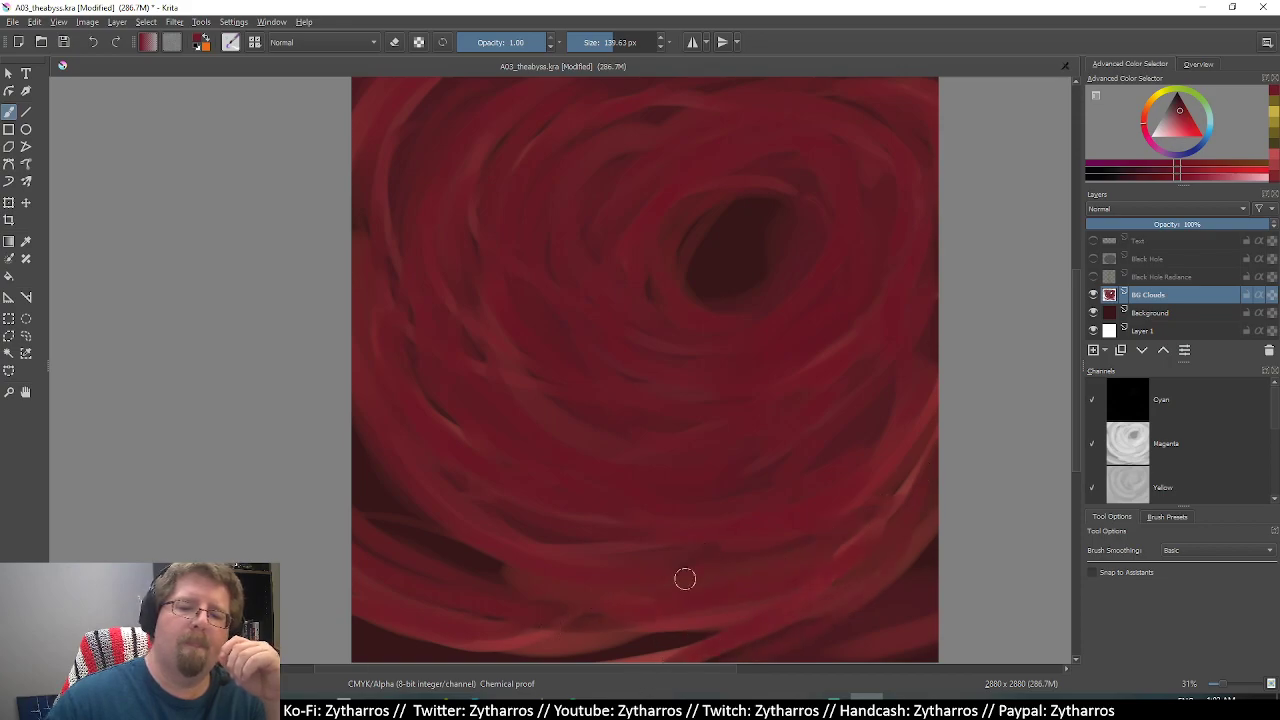
{"action": "left_click_drag", "start_coordinate": [470, 638], "coordinate": [575, 609]}
{"action": "left_click_drag", "start_coordinate": [928, 484], "coordinate": [920, 568]}
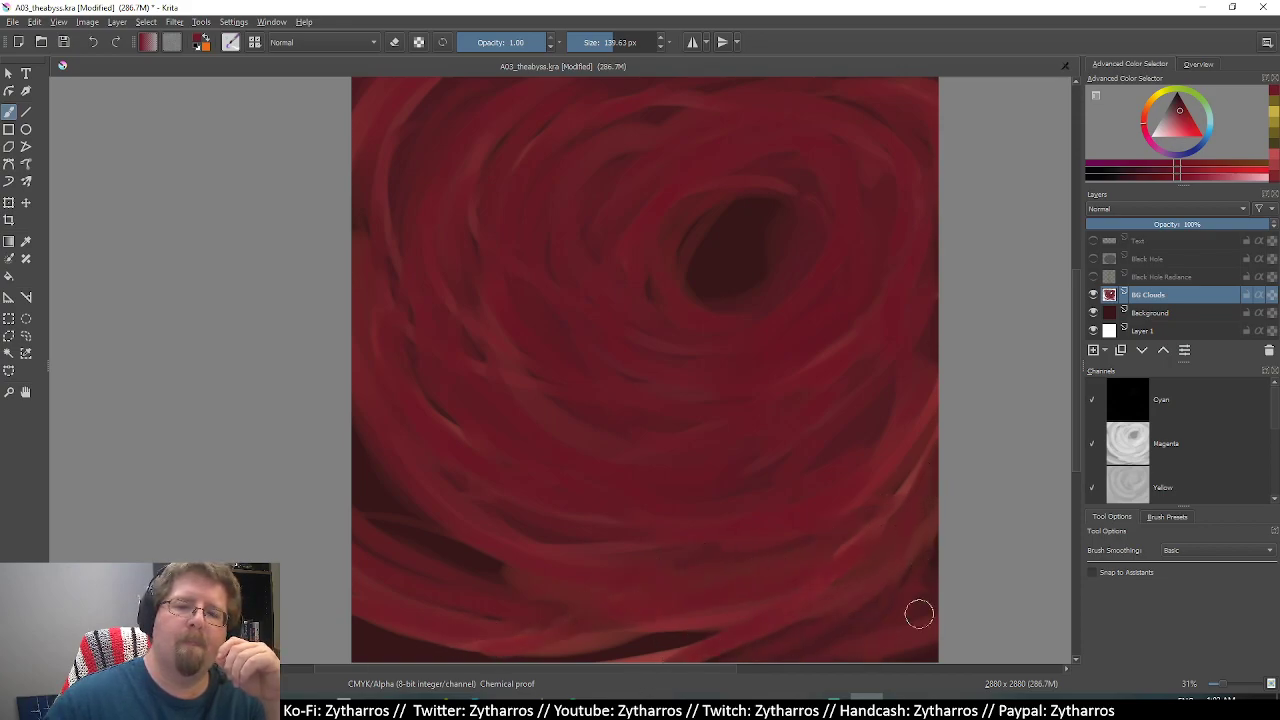
{"action": "left_click", "coordinate": [178, 21]}
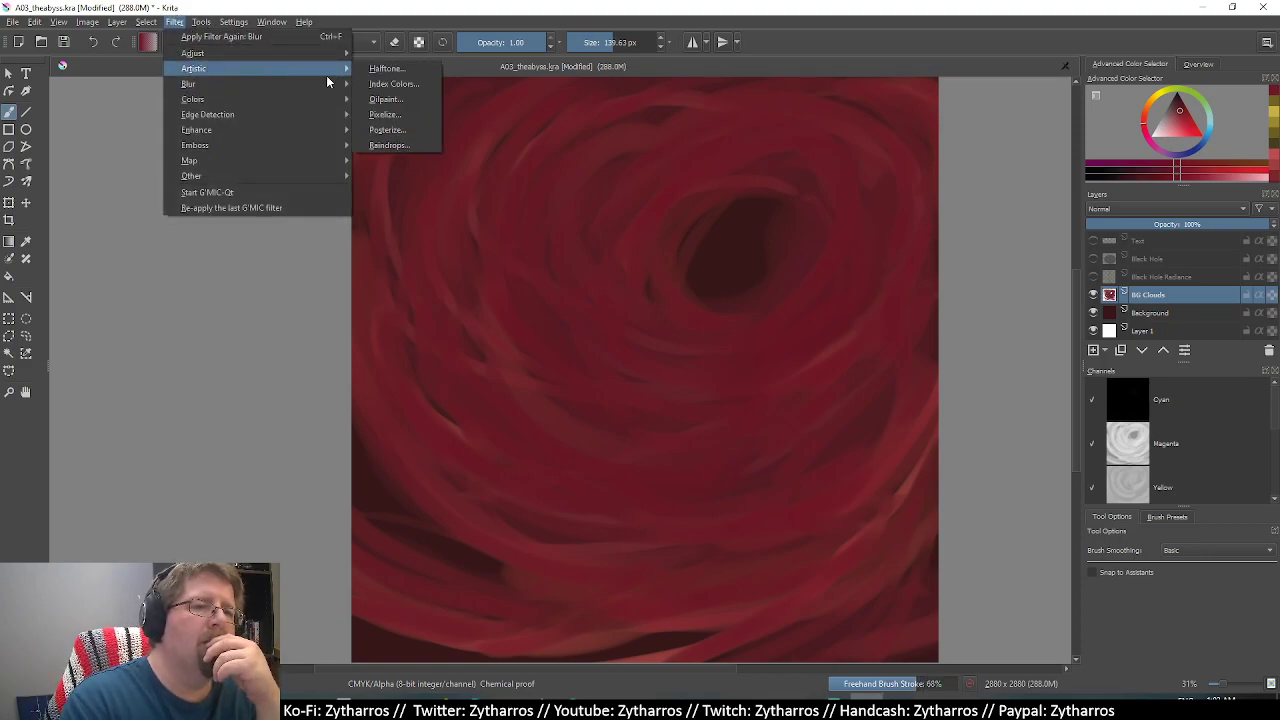
{"action": "mouse_move", "coordinate": [188, 84]}
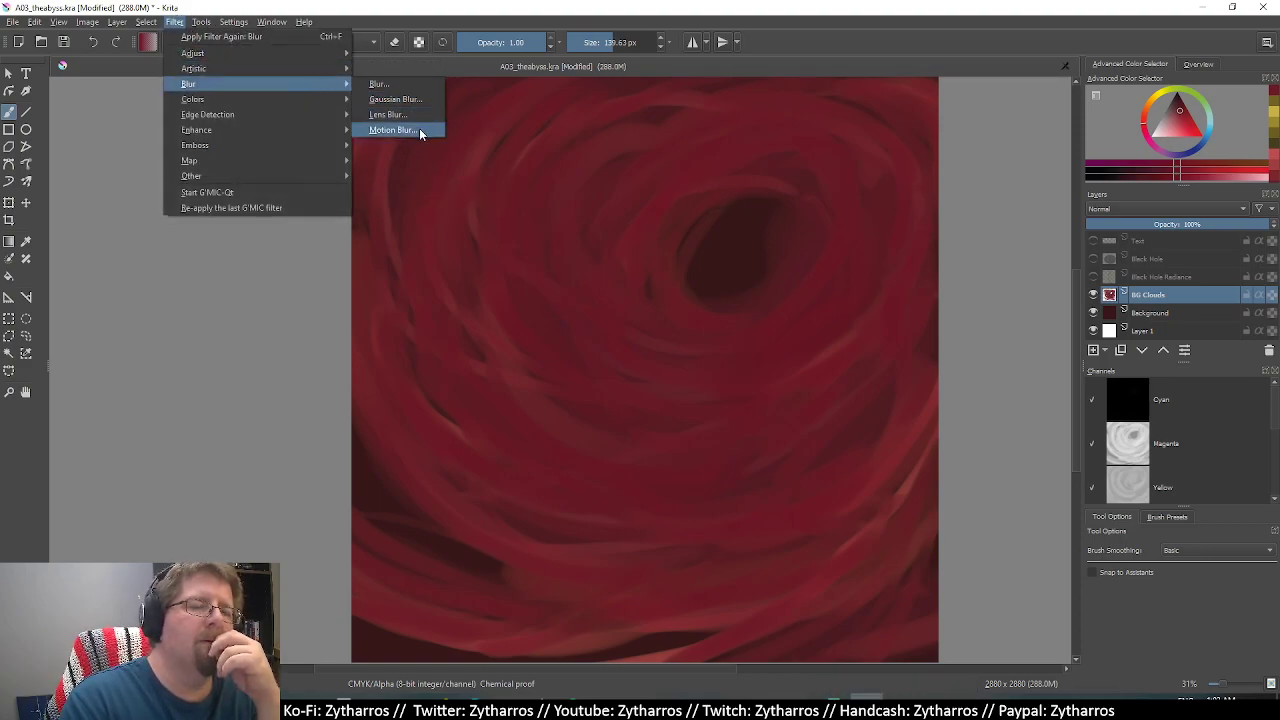
Try a Motion Blur on the clouds and cancel it without applying.
{"action": "left_click", "coordinate": [393, 130]}
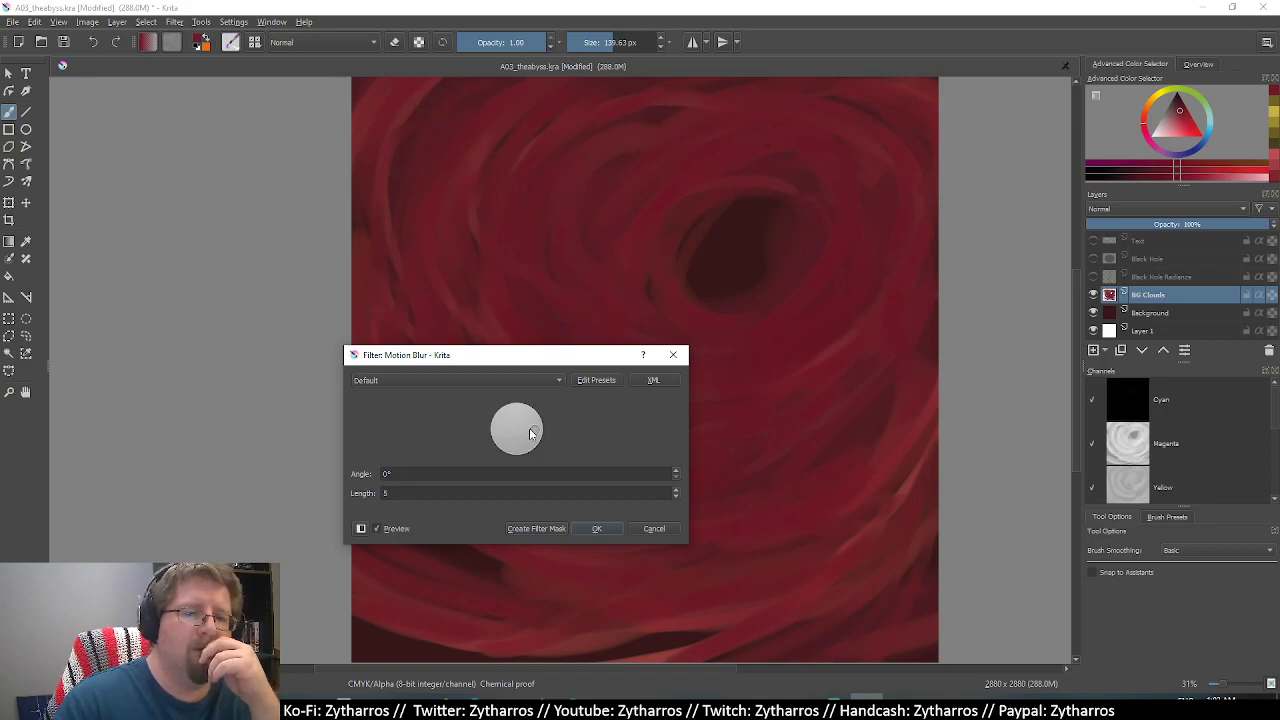
{"action": "mouse_move", "coordinate": [530, 432]}
{"action": "left_mouse_down"}
{"action": "mouse_move", "coordinate": [516, 436]}
{"action": "mouse_move", "coordinate": [533, 423]}
{"action": "left_mouse_up"}
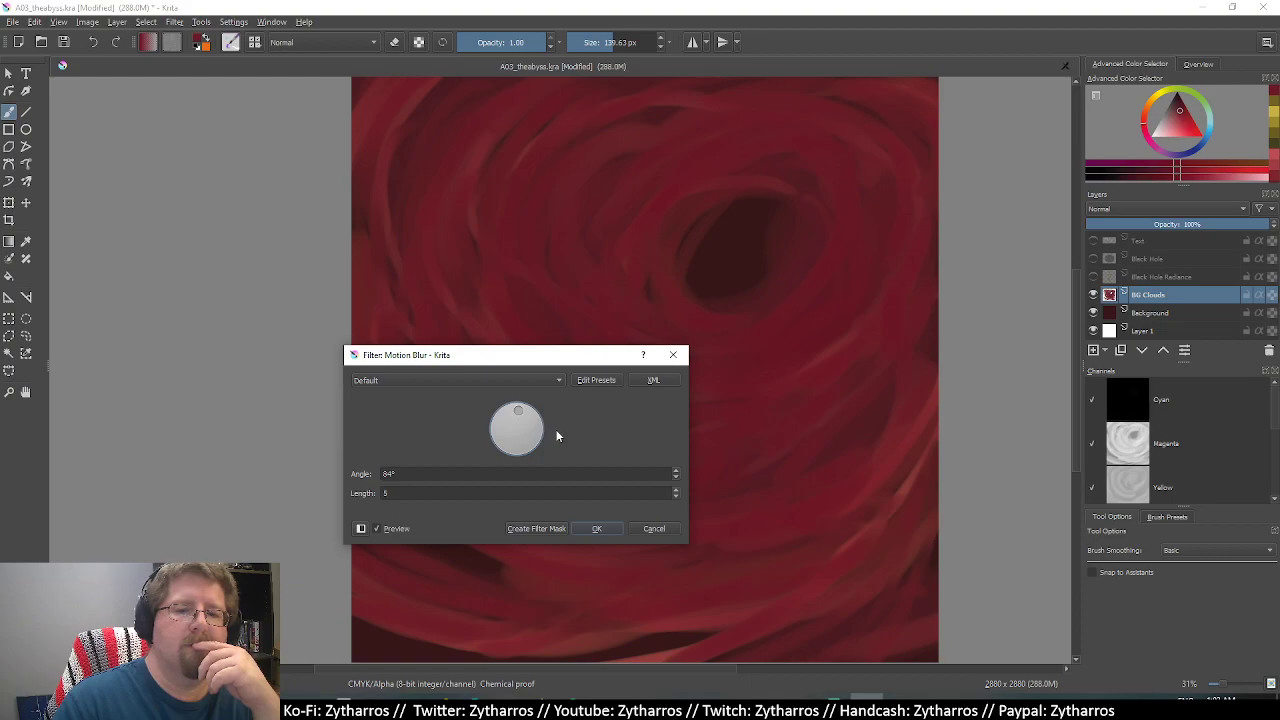
{"action": "left_click", "coordinate": [655, 529]}
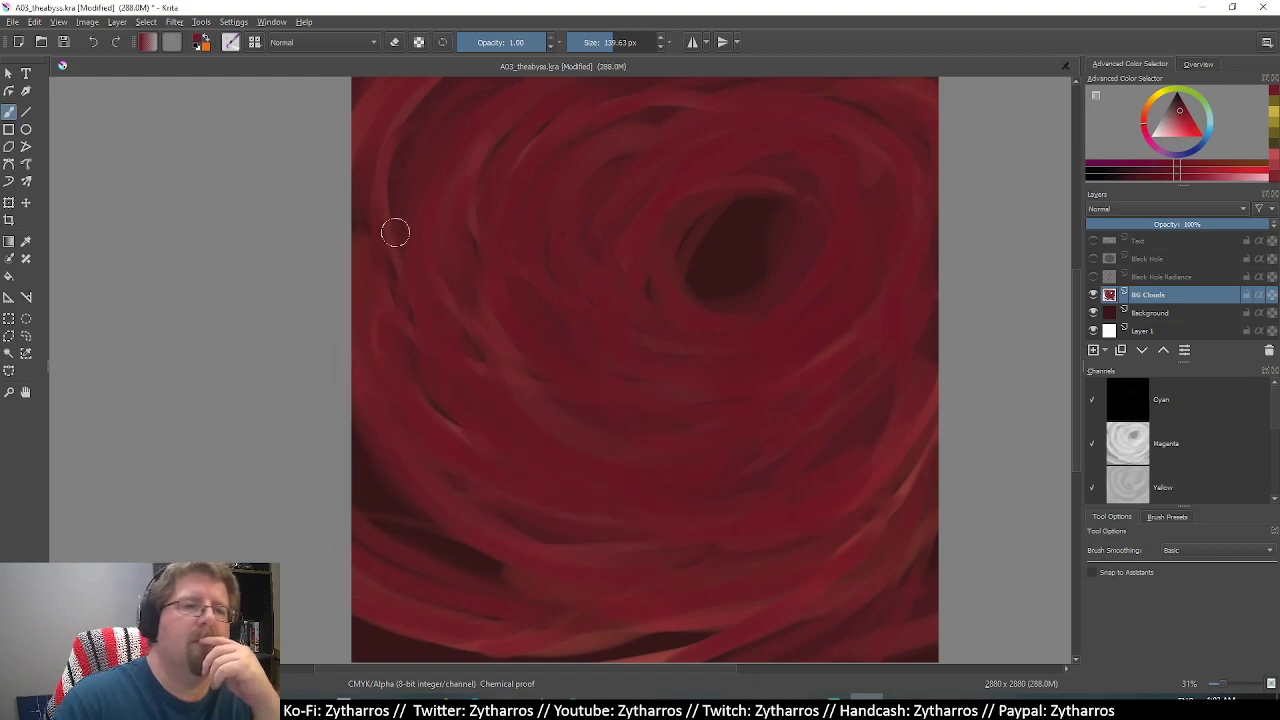
Apply a Lens Blur to the clouds with Heptagon iris shape and a larger radius.
{"action": "left_click", "coordinate": [200, 23]}
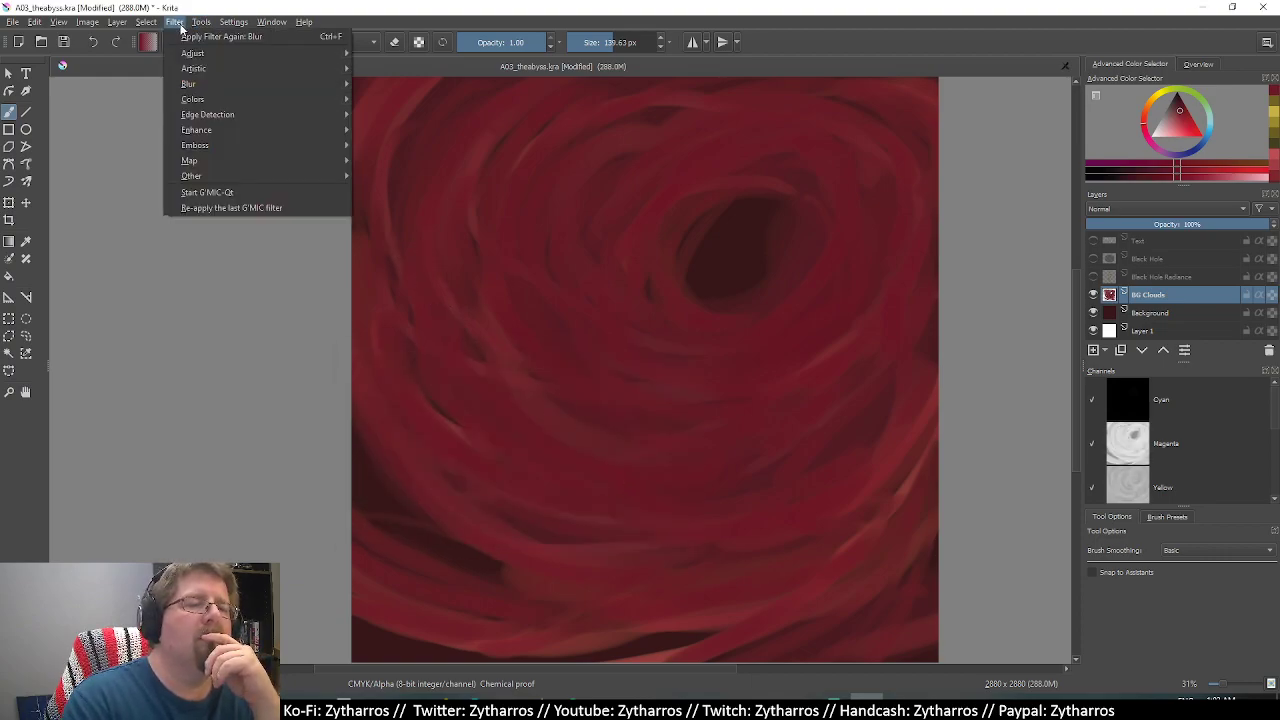
{"action": "mouse_move", "coordinate": [190, 84]}
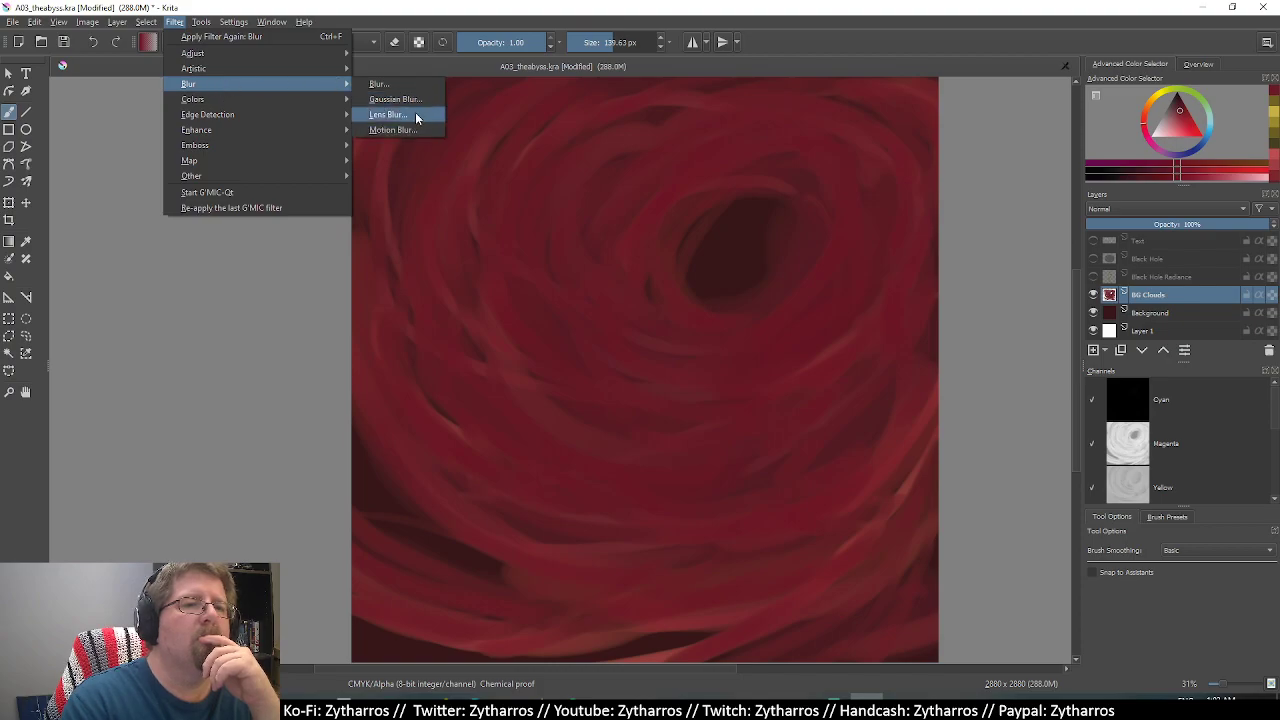
{"action": "left_click", "coordinate": [415, 114]}
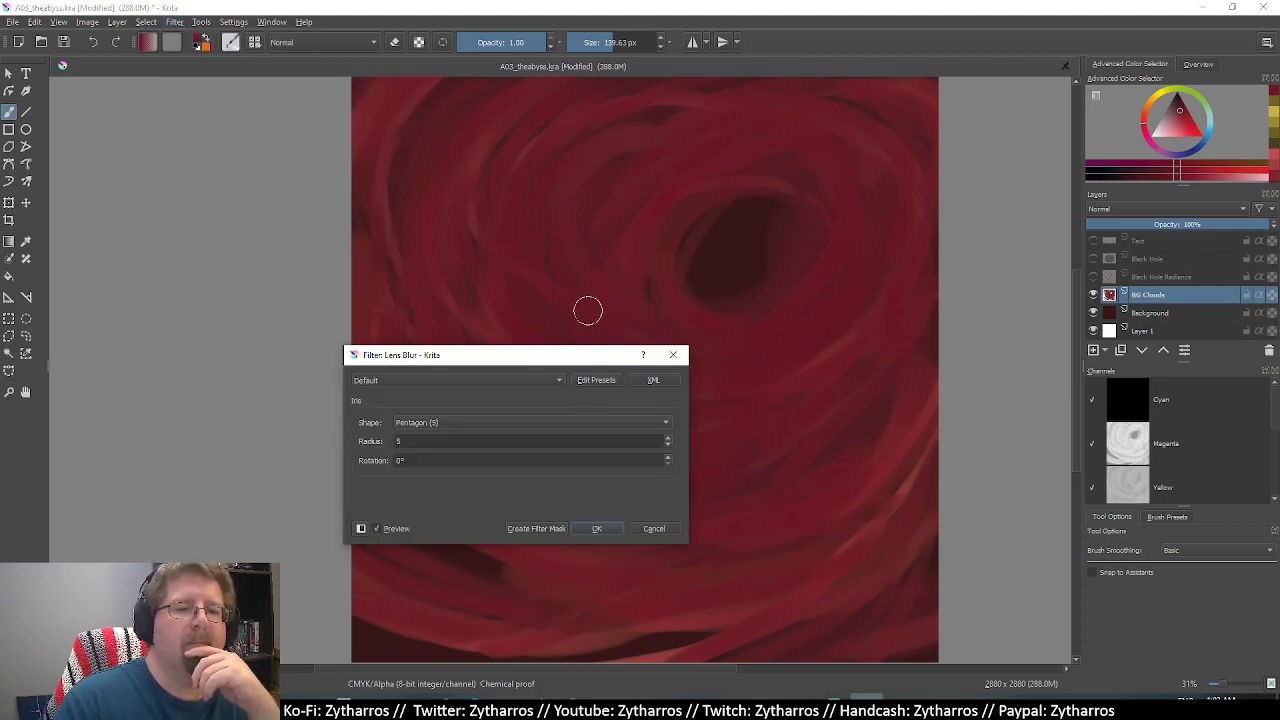
{"action": "left_click", "coordinate": [474, 441]}
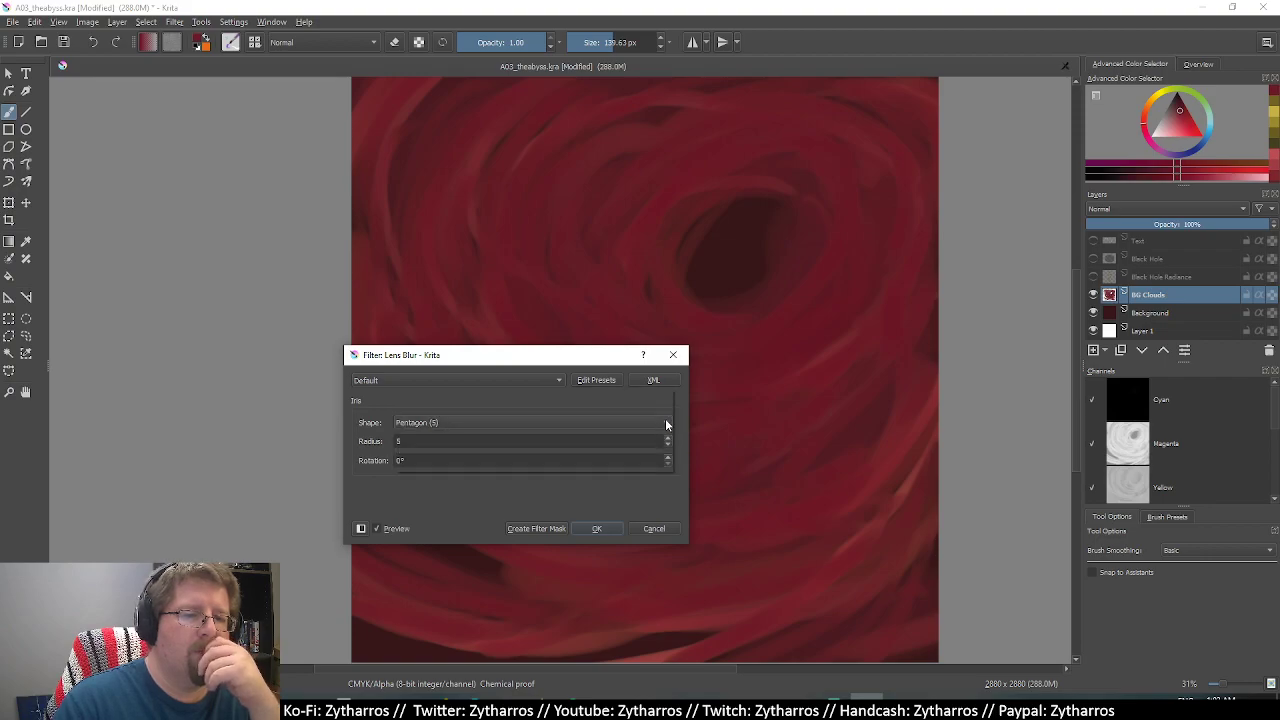
{"action": "left_click", "coordinate": [662, 424]}
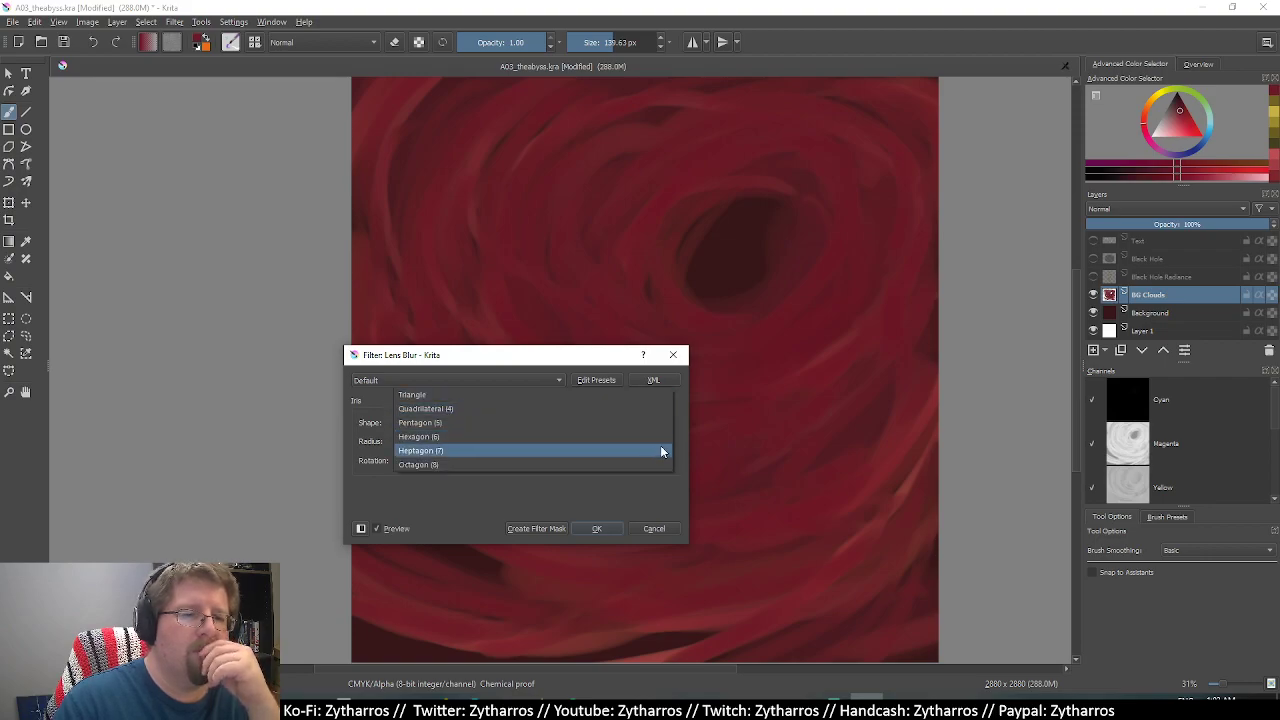
{"action": "left_click", "coordinate": [660, 449]}
{"action": "left_click", "coordinate": [669, 438]}
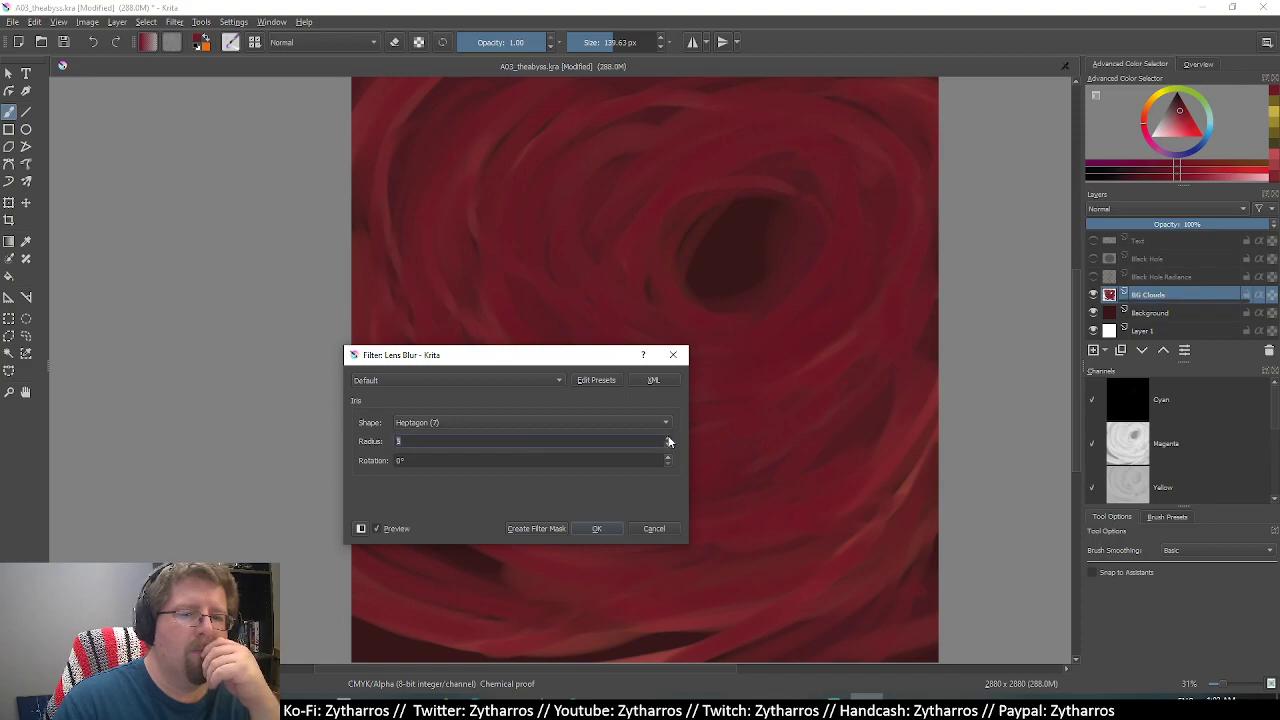
{"action": "left_click", "coordinate": [668, 438]}
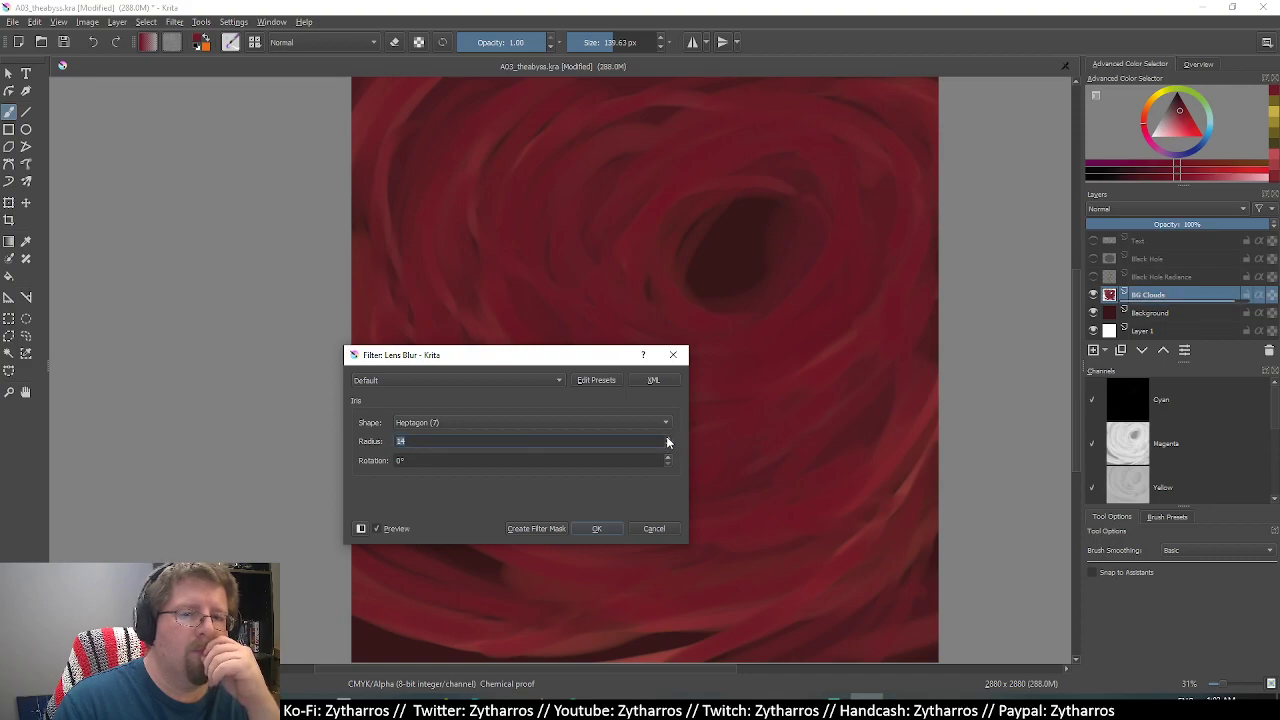
{"action": "left_click", "coordinate": [668, 438]}
{"action": "left_click", "coordinate": [668, 438]}
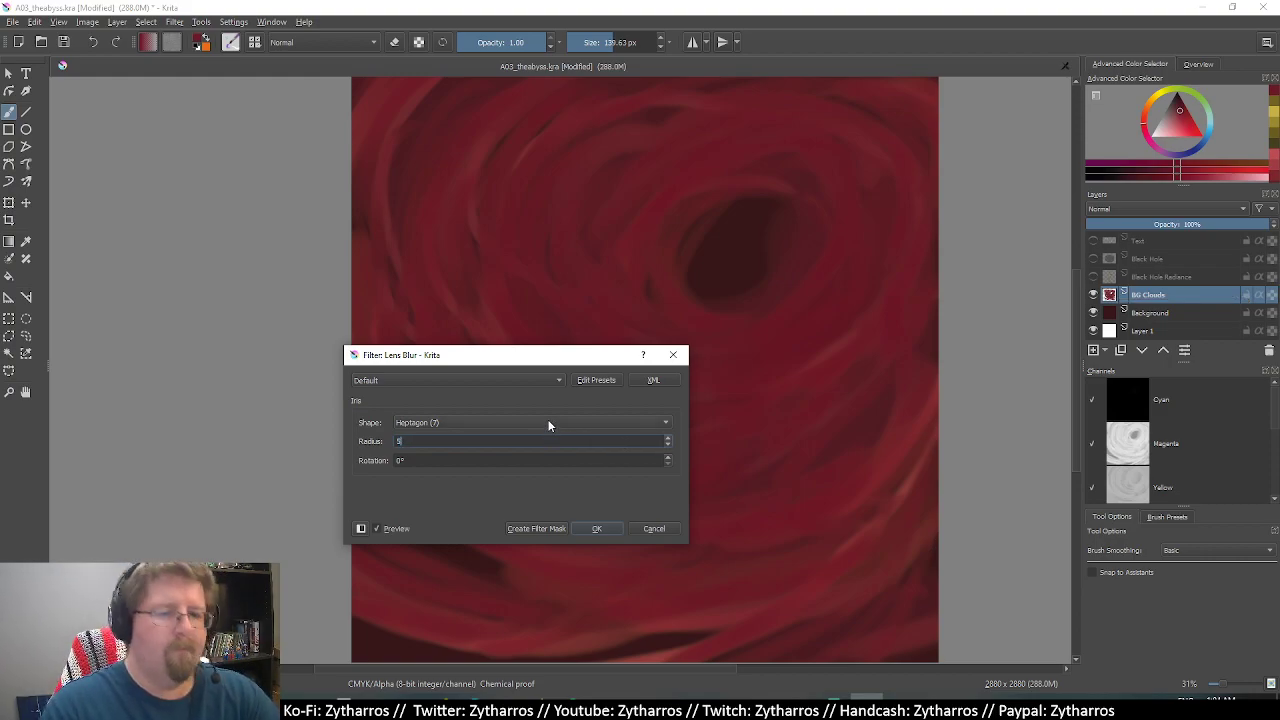
{"action": "type", "text": "500"}
{"action": "key", "text": "Return"}
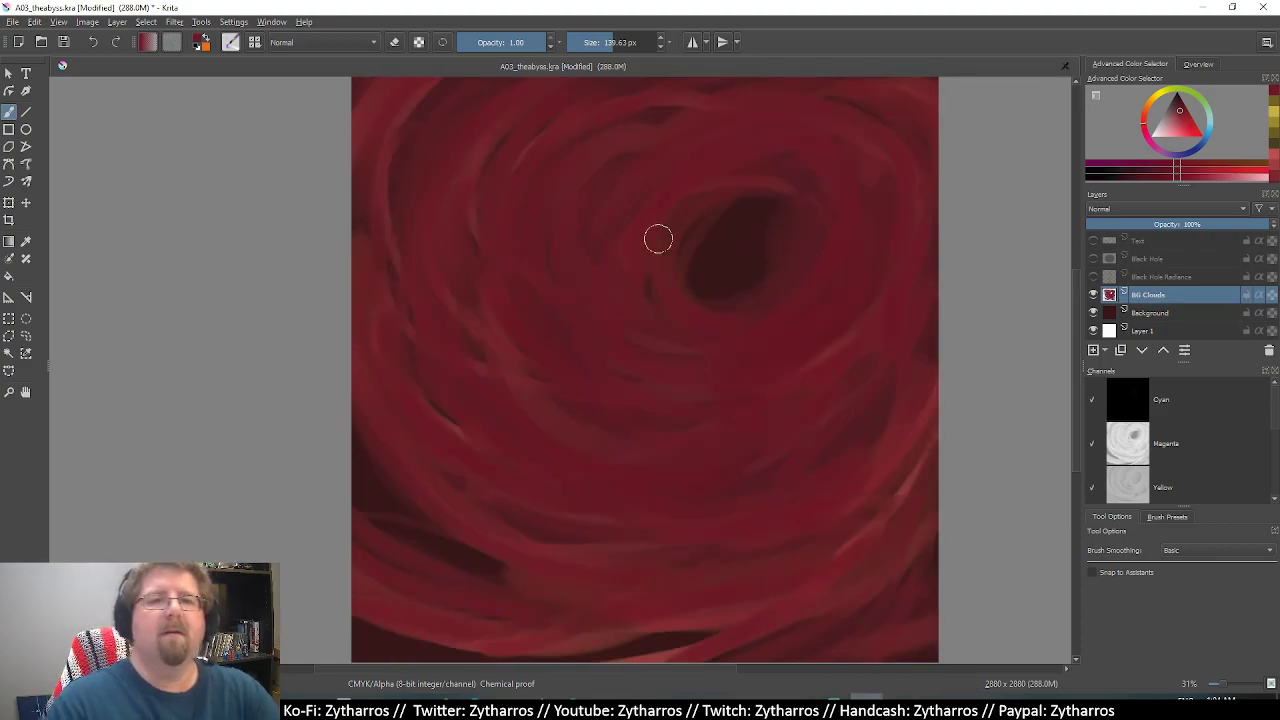
Apply the Lens Blur to the clouds a second time.
{"action": "left_click", "coordinate": [201, 22]}
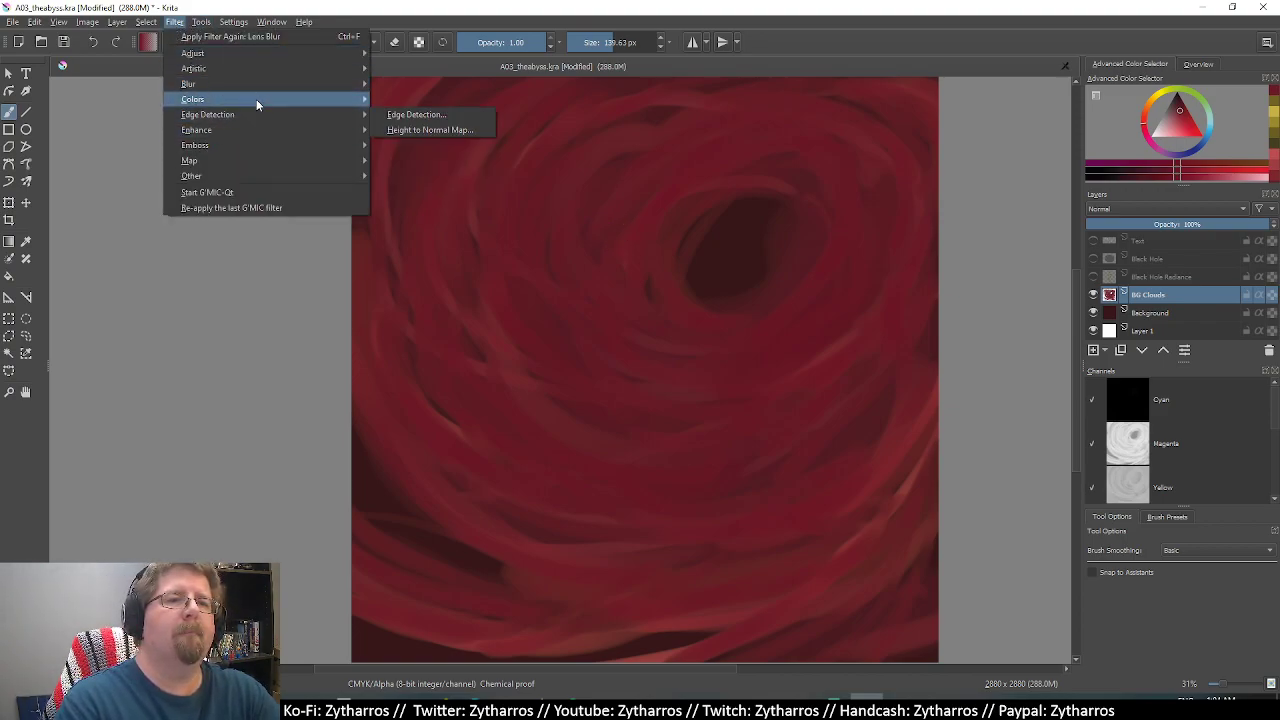
{"action": "mouse_move", "coordinate": [189, 84]}
{"action": "left_click", "coordinate": [431, 116]}
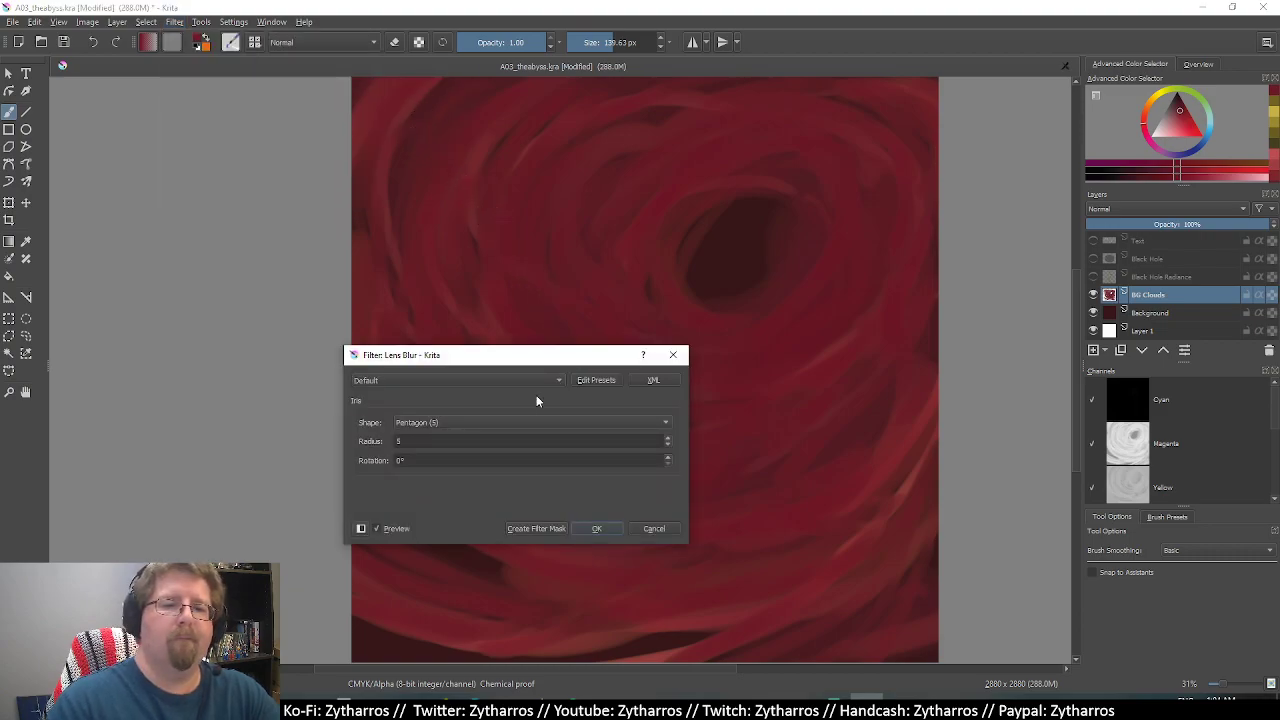
{"action": "left_click", "coordinate": [506, 441]}
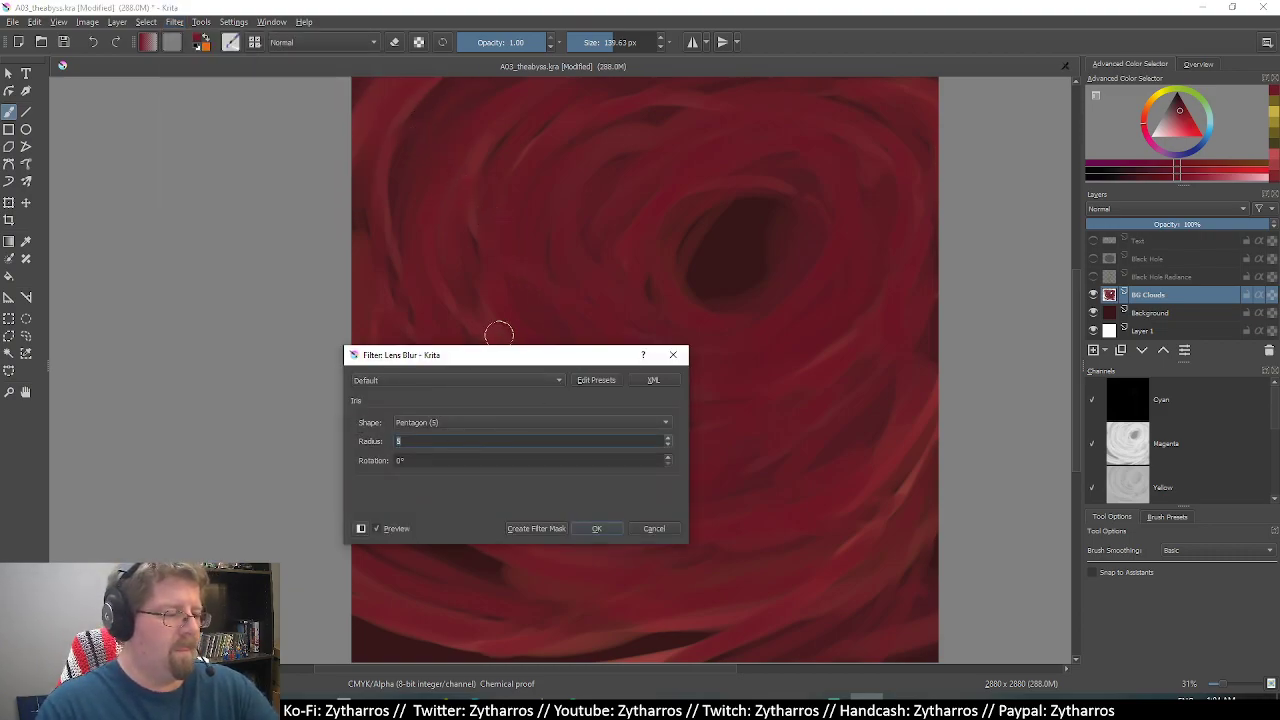
{"action": "key", "text": "Return"}
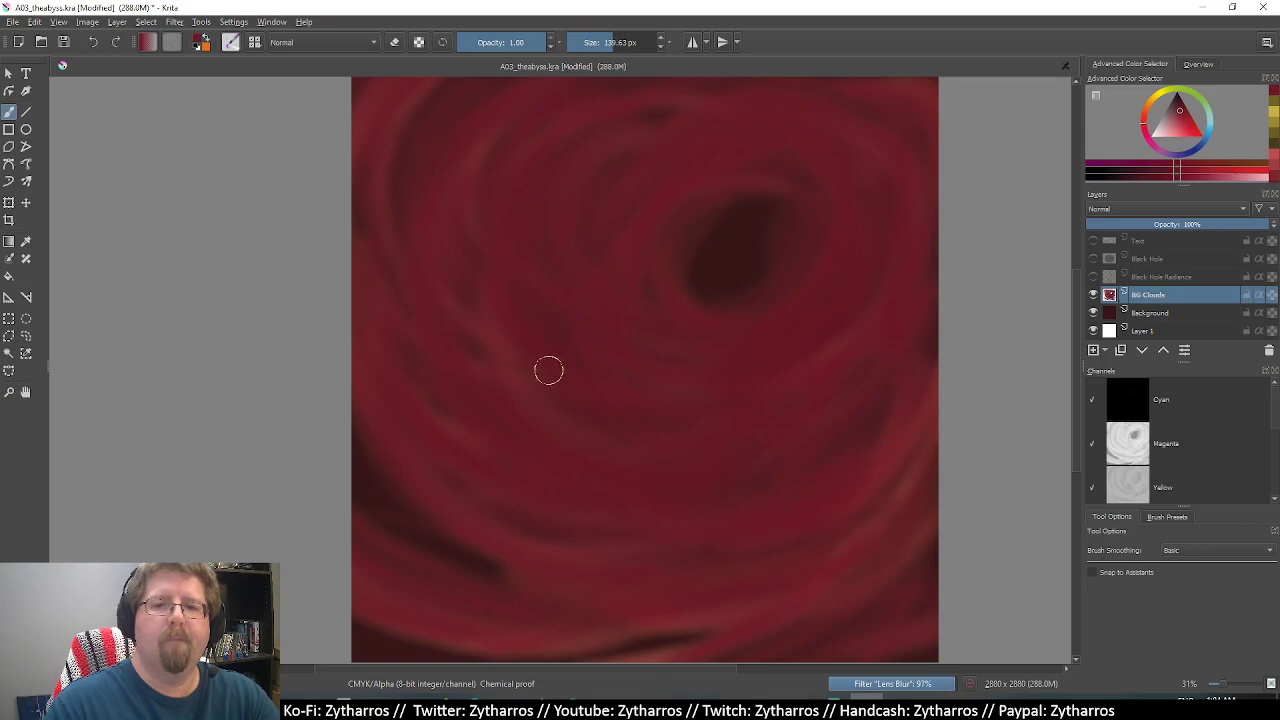
Toggle the Black Hole Radiance and Black Hole layers on and off to compare them.
{"action": "left_click", "coordinate": [1102, 280]}
{"action": "left_click", "coordinate": [1094, 277]}
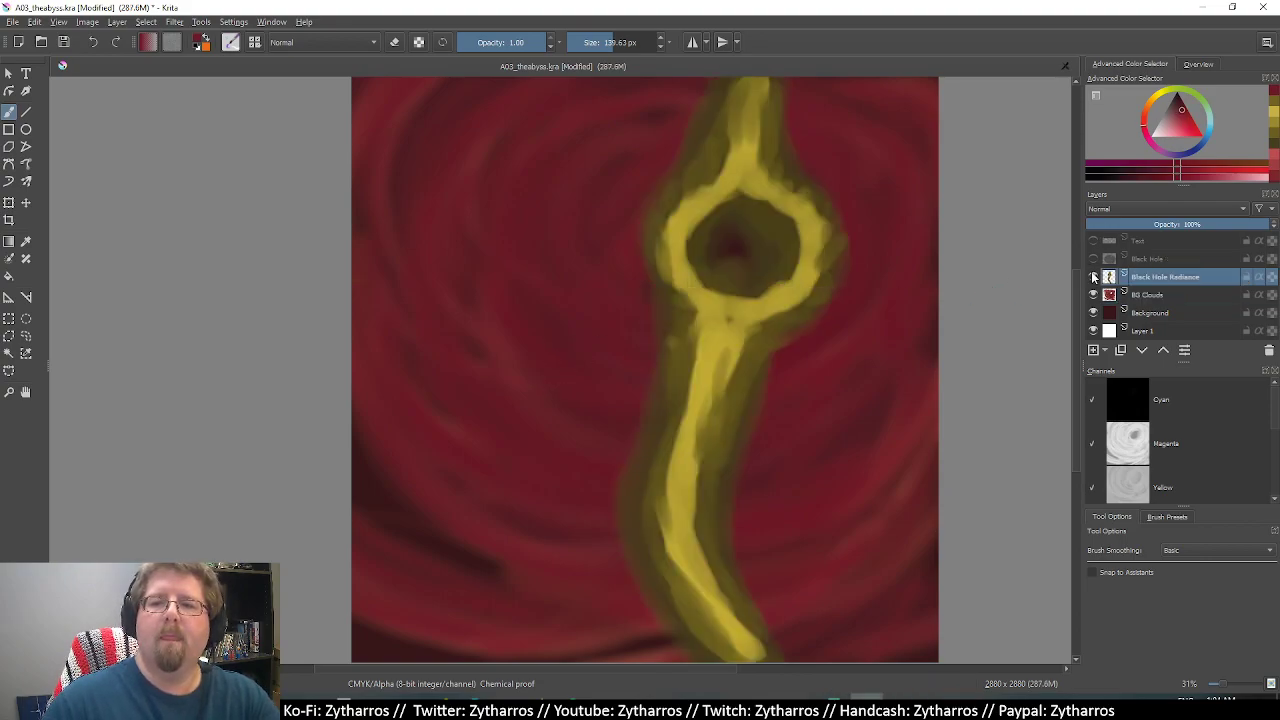
{"action": "left_click", "coordinate": [1094, 277]}
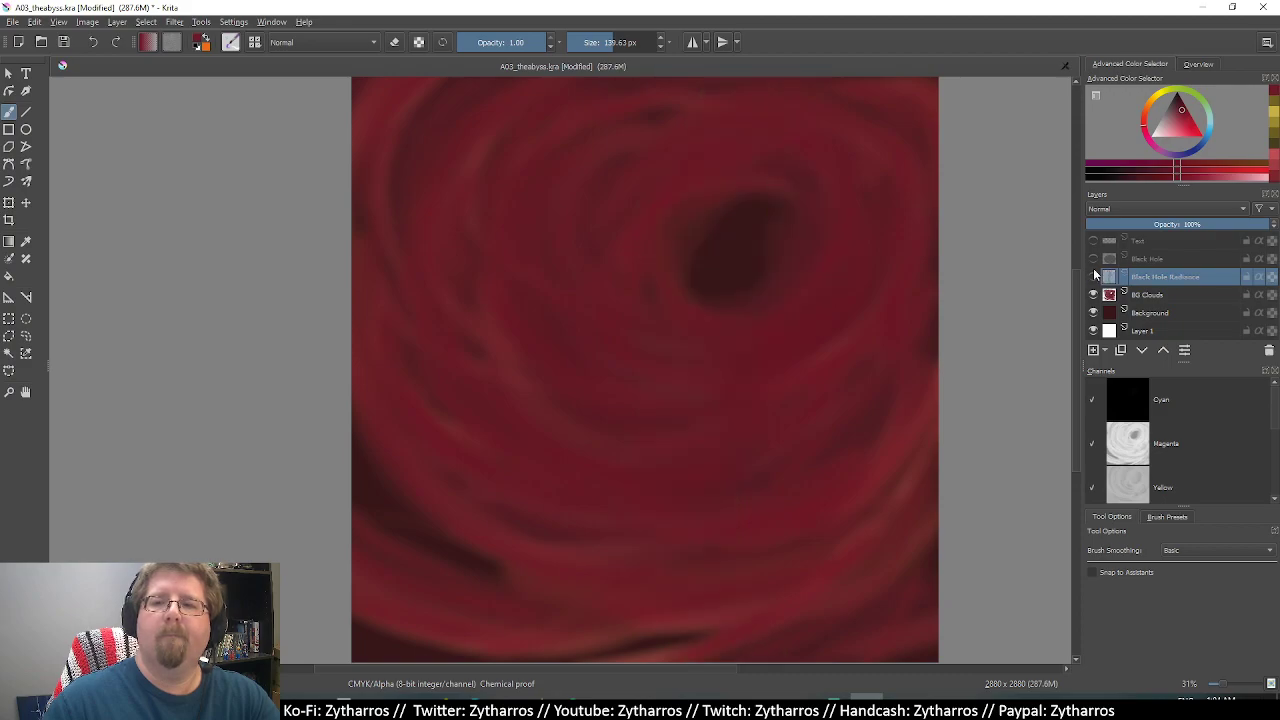
{"action": "left_click", "coordinate": [1094, 259]}
{"action": "left_click", "coordinate": [1094, 259]}
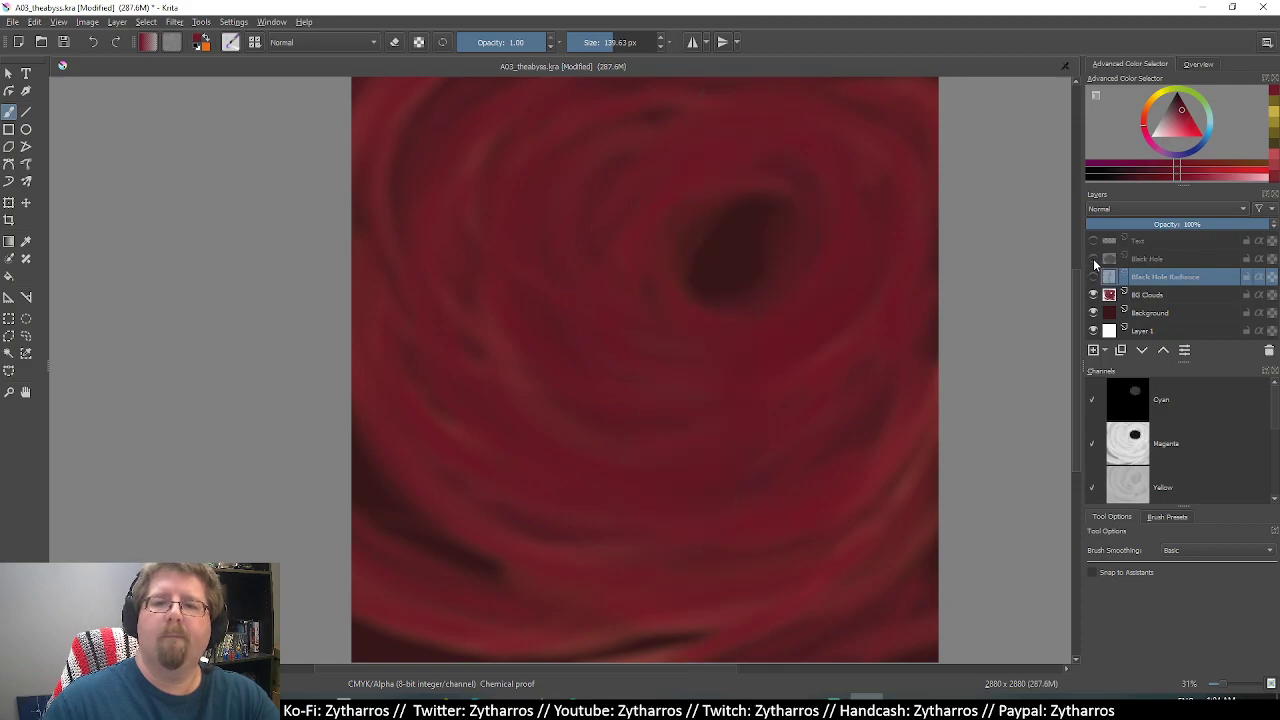
{"action": "left_click", "coordinate": [1097, 260]}
{"action": "double_click", "coordinate": [1094, 259]}
{"action": "left_click", "coordinate": [1094, 277]}
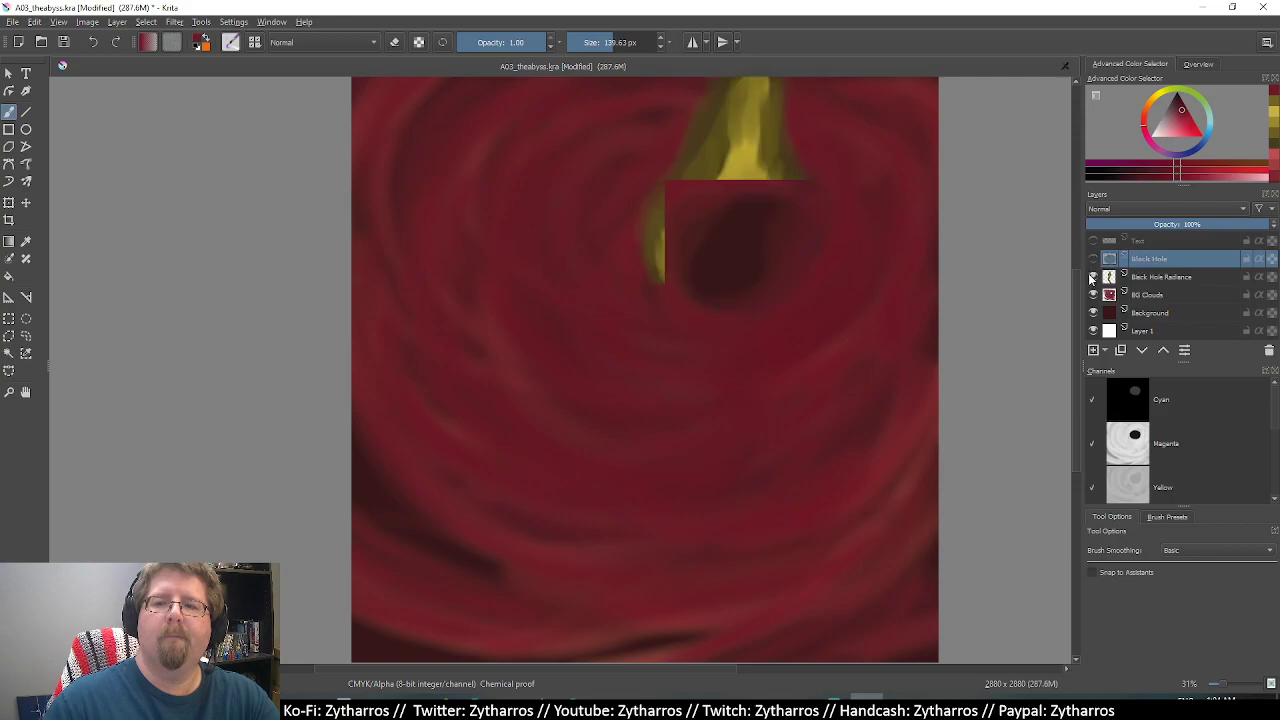
{"action": "left_click", "coordinate": [1094, 277]}
{"action": "left_click", "coordinate": [1094, 277]}
Compare the title text, black hole and radiance layers, leaving only the radiance visible.
{"action": "left_click", "coordinate": [1094, 259]}
{"action": "left_click", "coordinate": [1094, 241]}
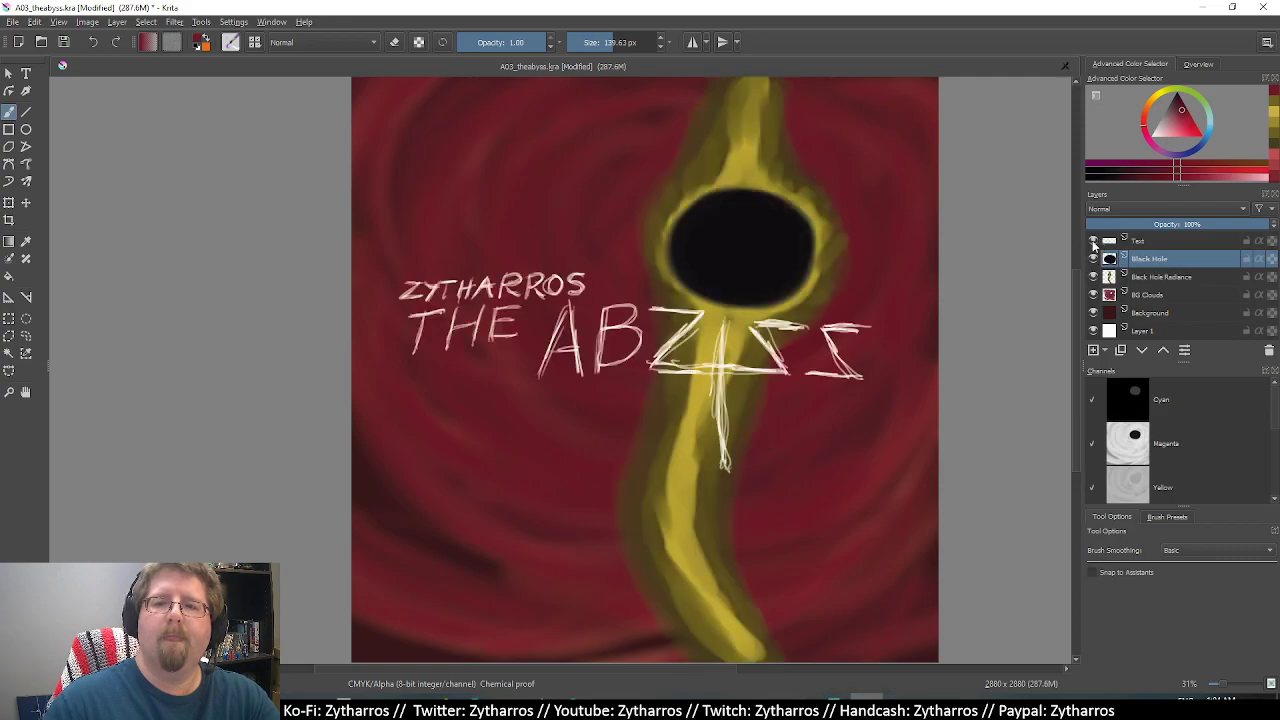
{"action": "left_click", "coordinate": [1094, 241]}
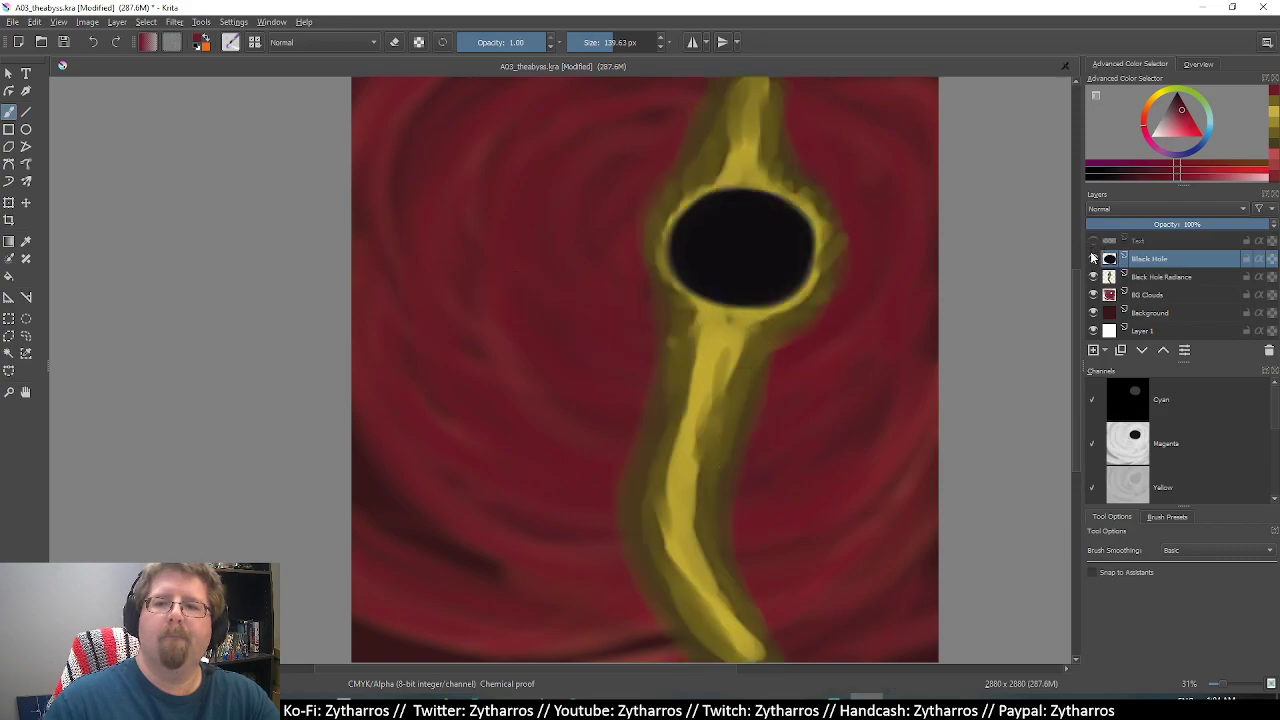
{"action": "left_click", "coordinate": [1094, 259]}
{"action": "left_click", "coordinate": [1094, 277]}
{"action": "left_click", "coordinate": [1094, 277]}
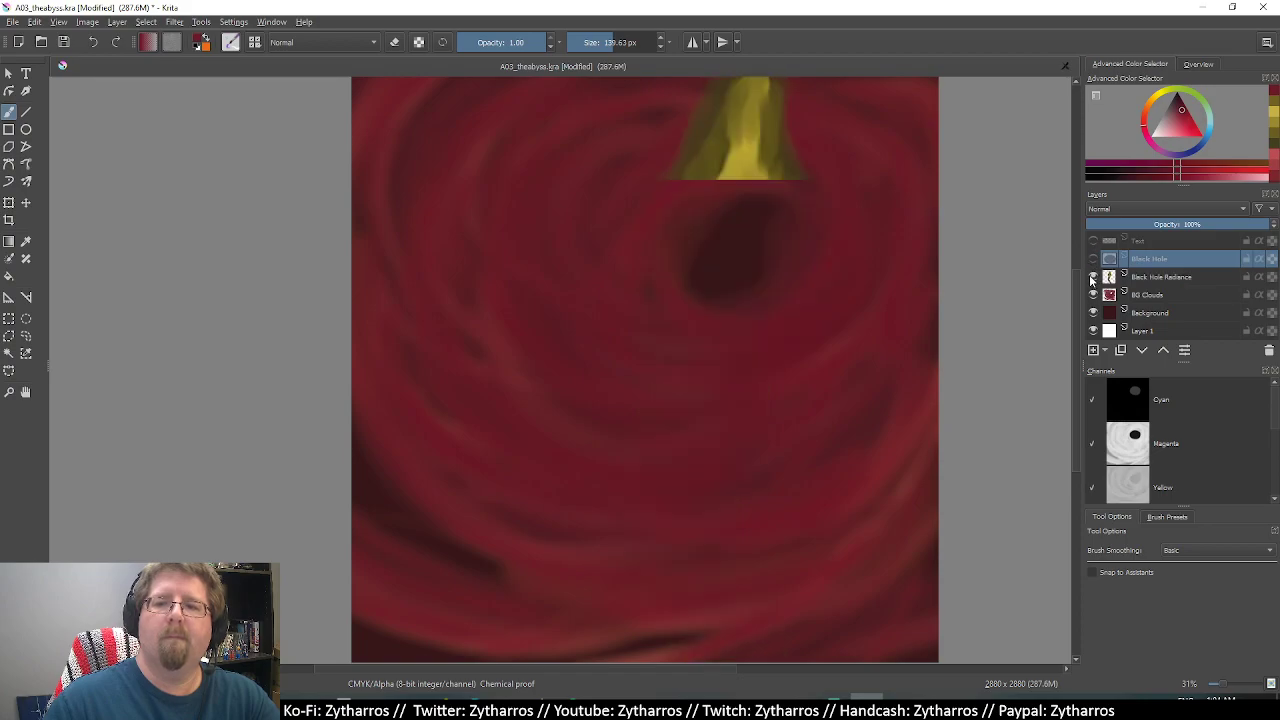
{"action": "left_click", "coordinate": [1094, 259]}
{"action": "left_click", "coordinate": [1094, 259]}
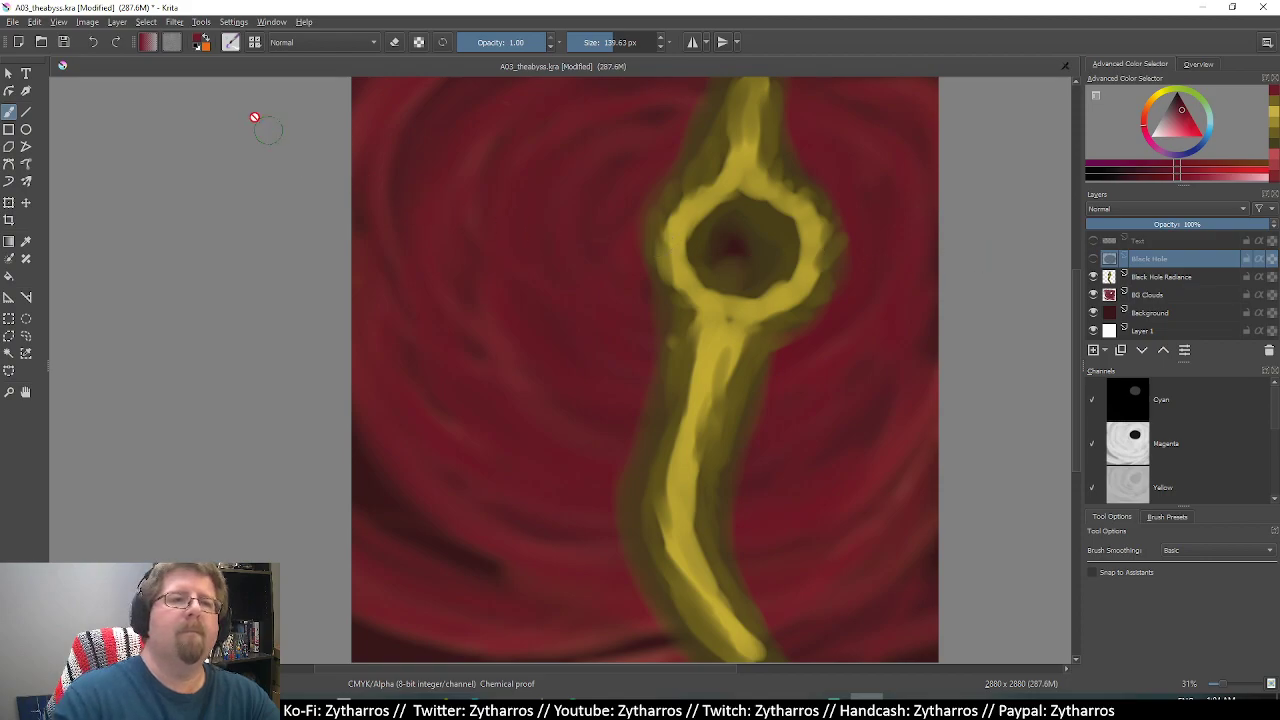
{"action": "left_click", "coordinate": [146, 21]}
{"action": "mouse_move", "coordinate": [174, 22]}
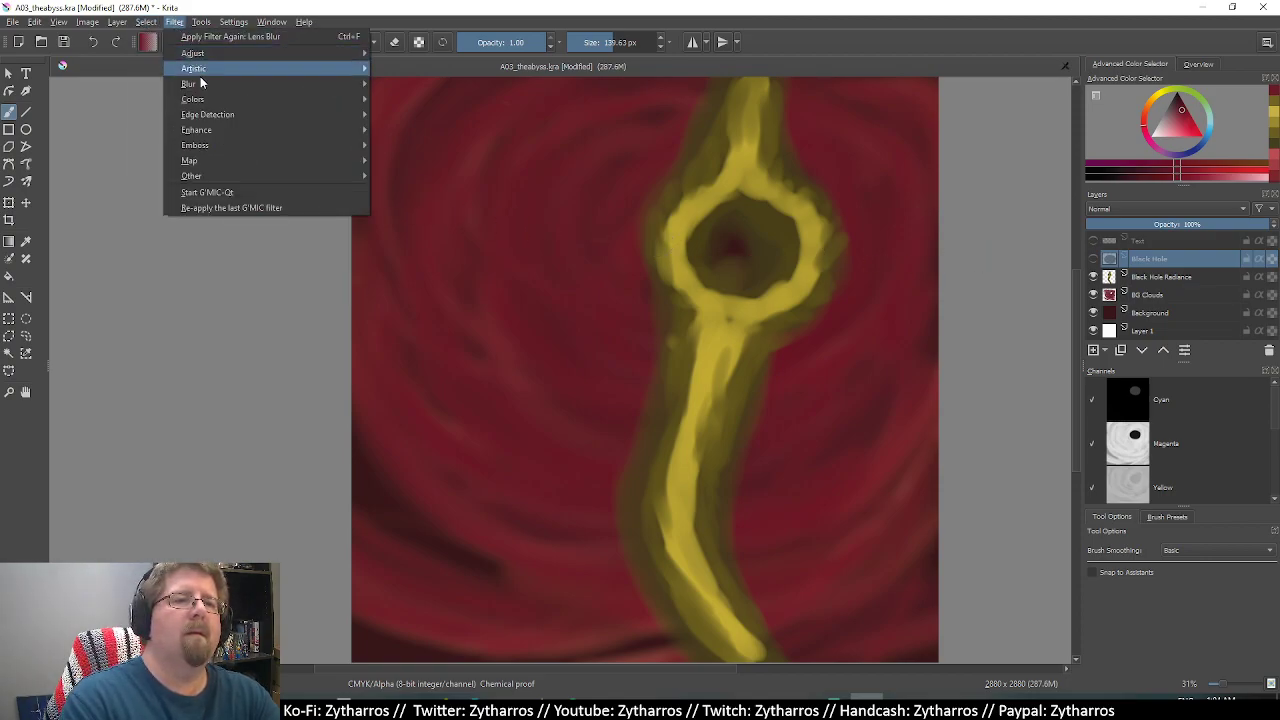
{"action": "mouse_move", "coordinate": [265, 84]}
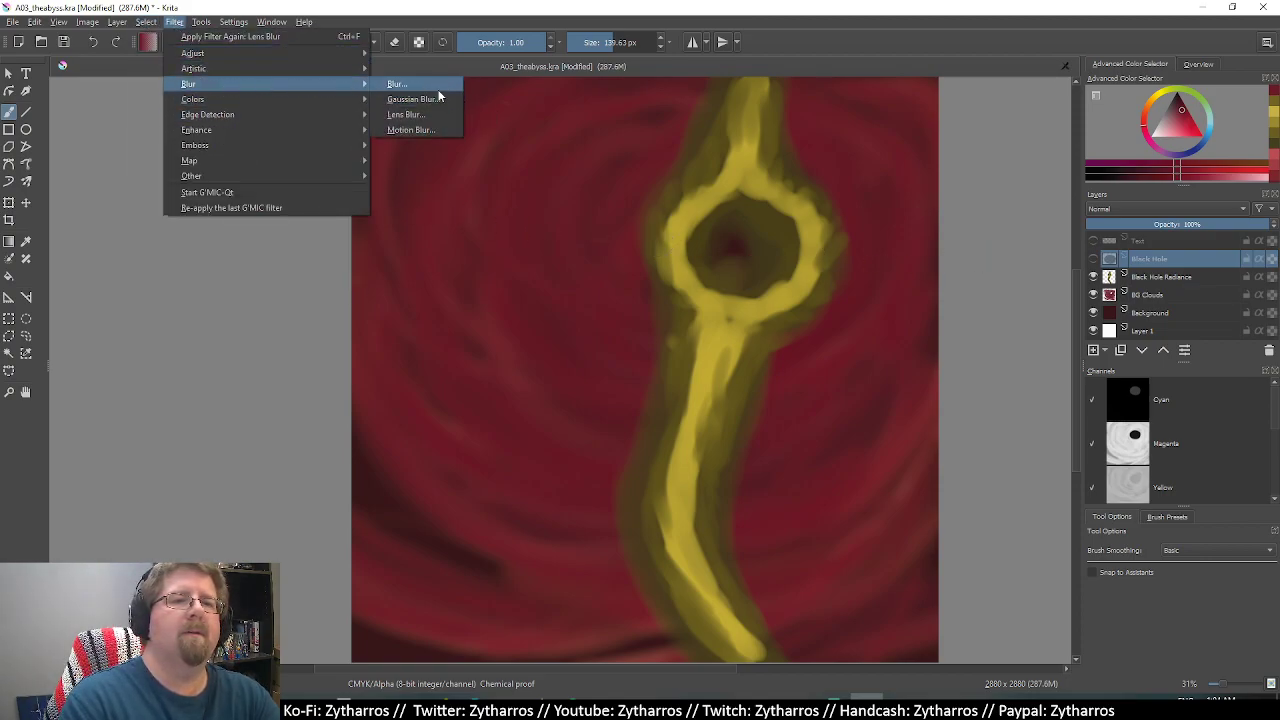
Try a Blur filter with 10 px horizontal and 60 px vertical radius, which crashes Krita.
{"action": "left_click", "coordinate": [444, 87]}
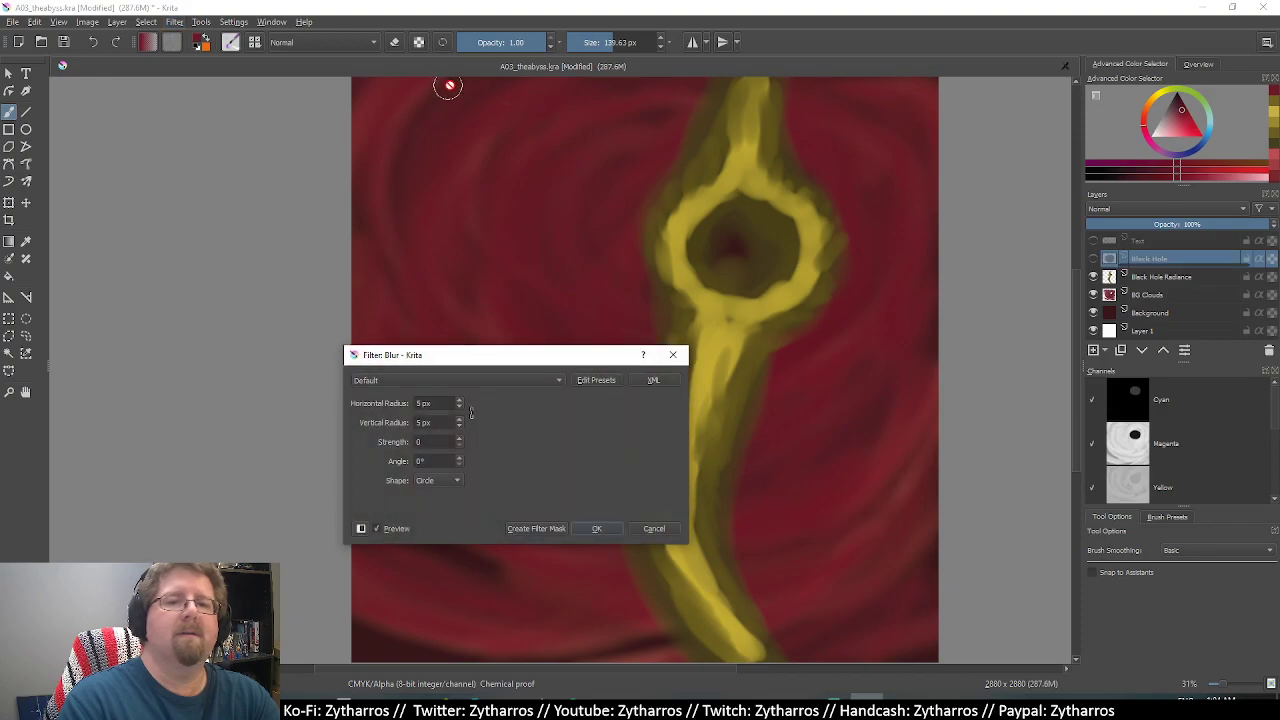
{"action": "left_click", "coordinate": [460, 408]}
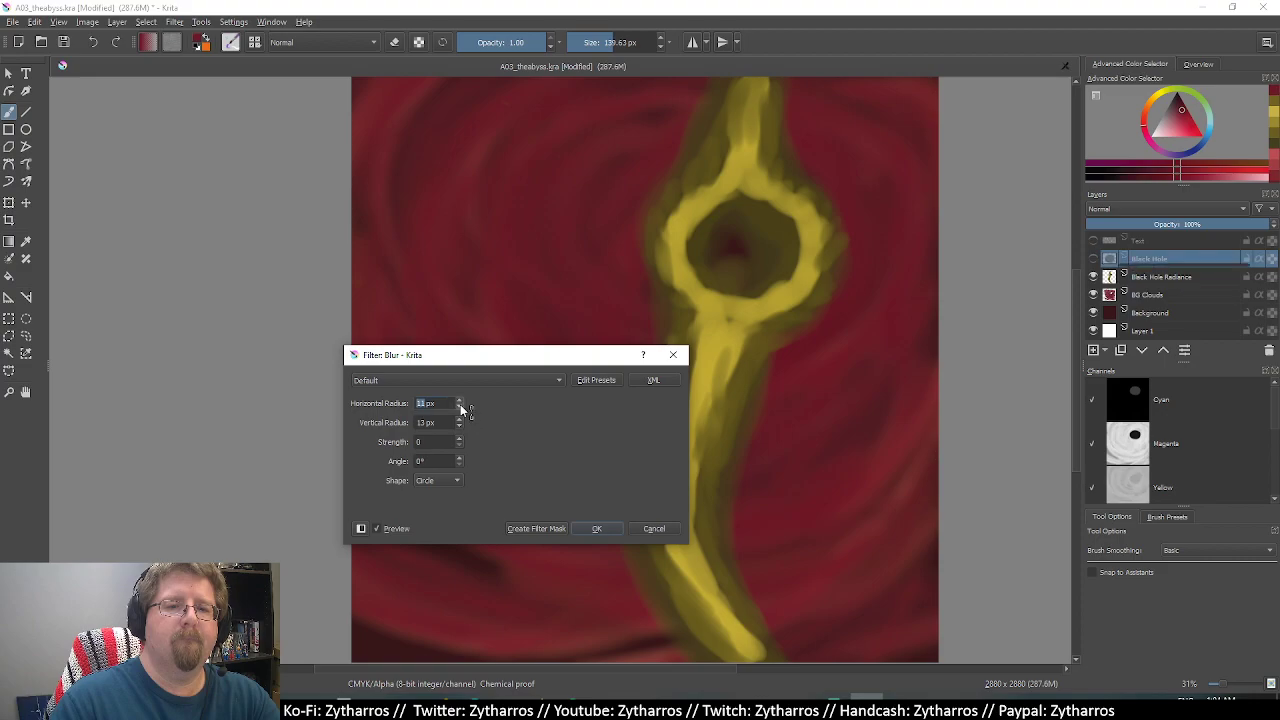
{"action": "left_click", "coordinate": [461, 408]}
{"action": "left_click", "coordinate": [461, 408]}
{"action": "left_click", "coordinate": [461, 408]}
{"action": "left_click", "coordinate": [461, 421]}
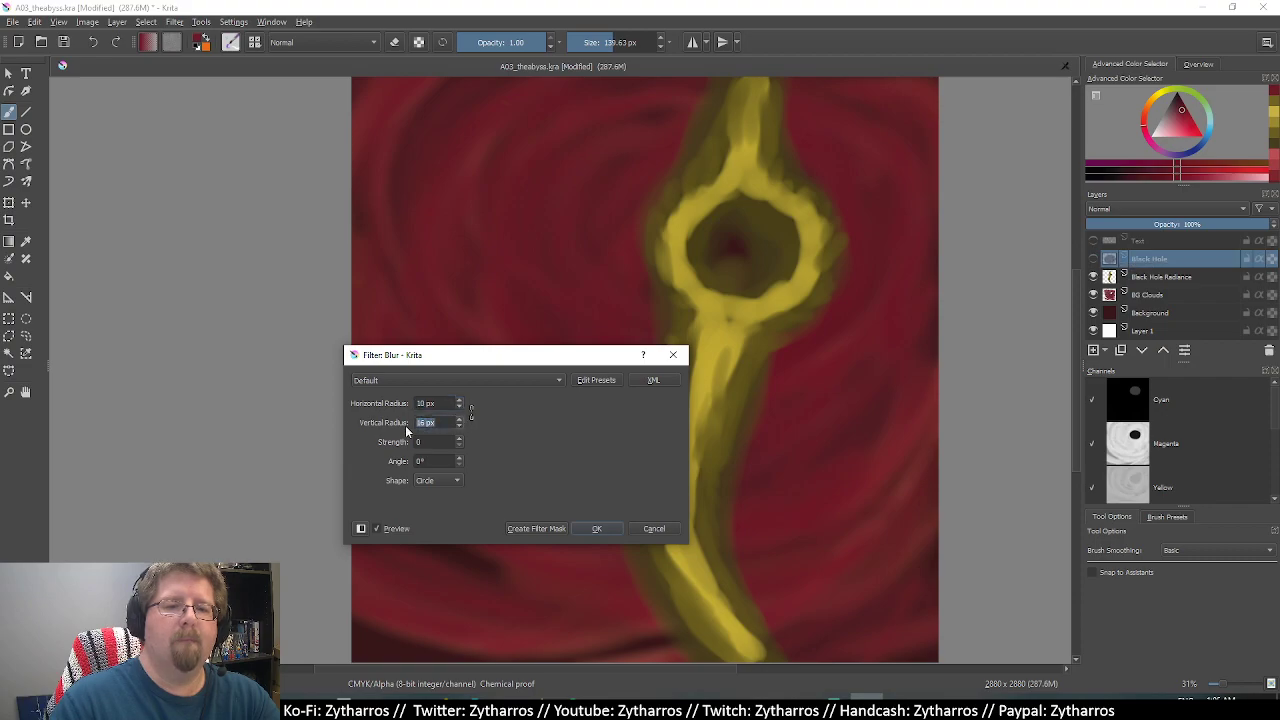
{"action": "left_click", "coordinate": [459, 406]}
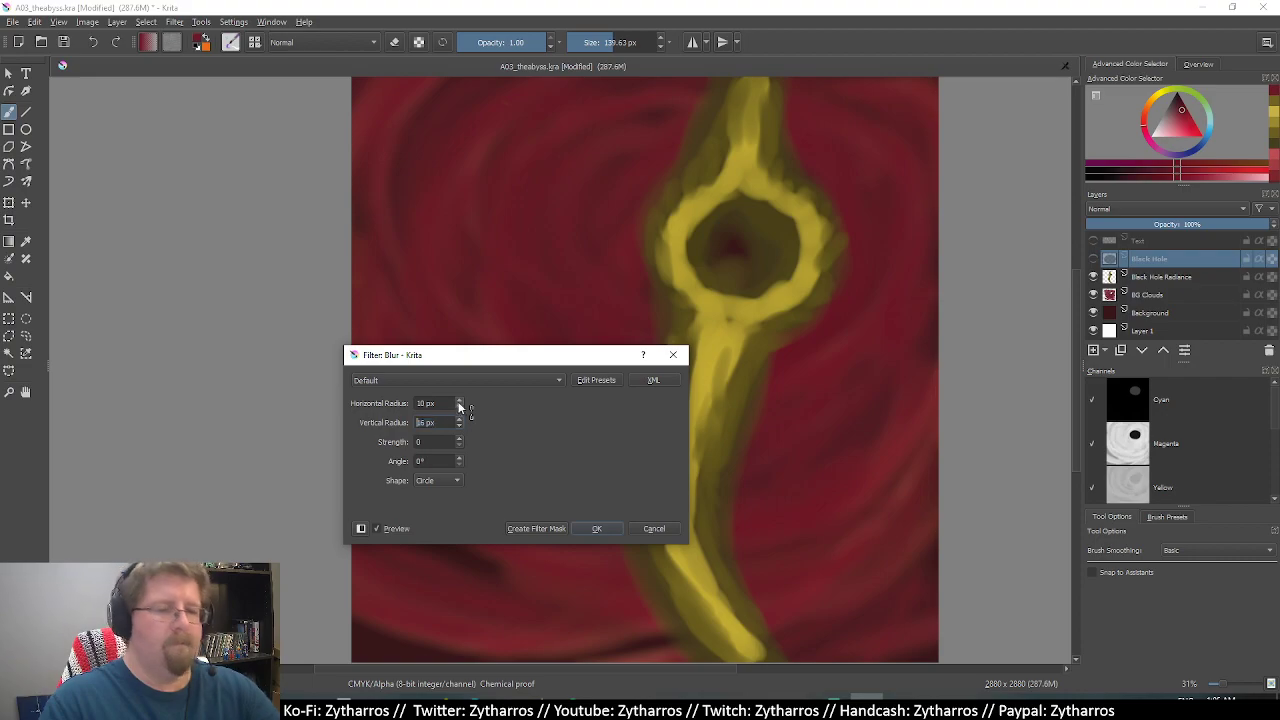
{"action": "scroll", "coordinate": [459, 406], "scroll_direction": "up", "scroll_amount": 5}
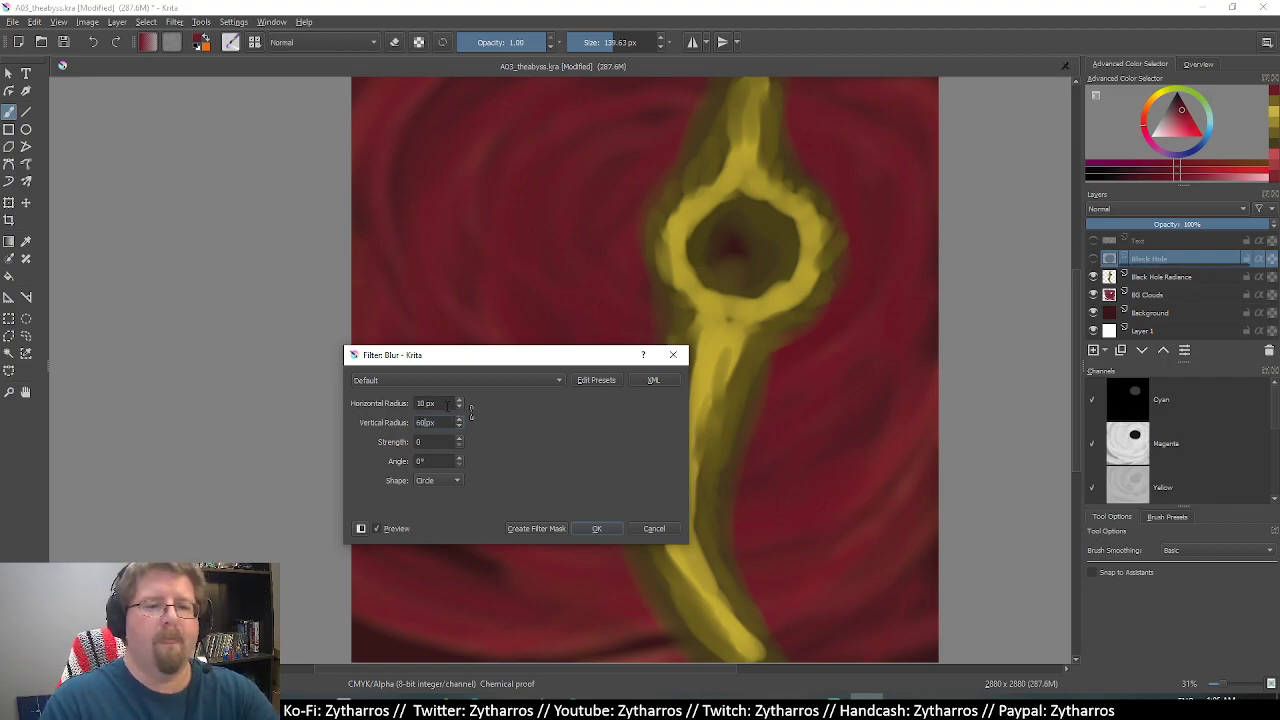
{"action": "scroll", "coordinate": [471, 410], "scroll_direction": "down", "scroll_amount": 2}
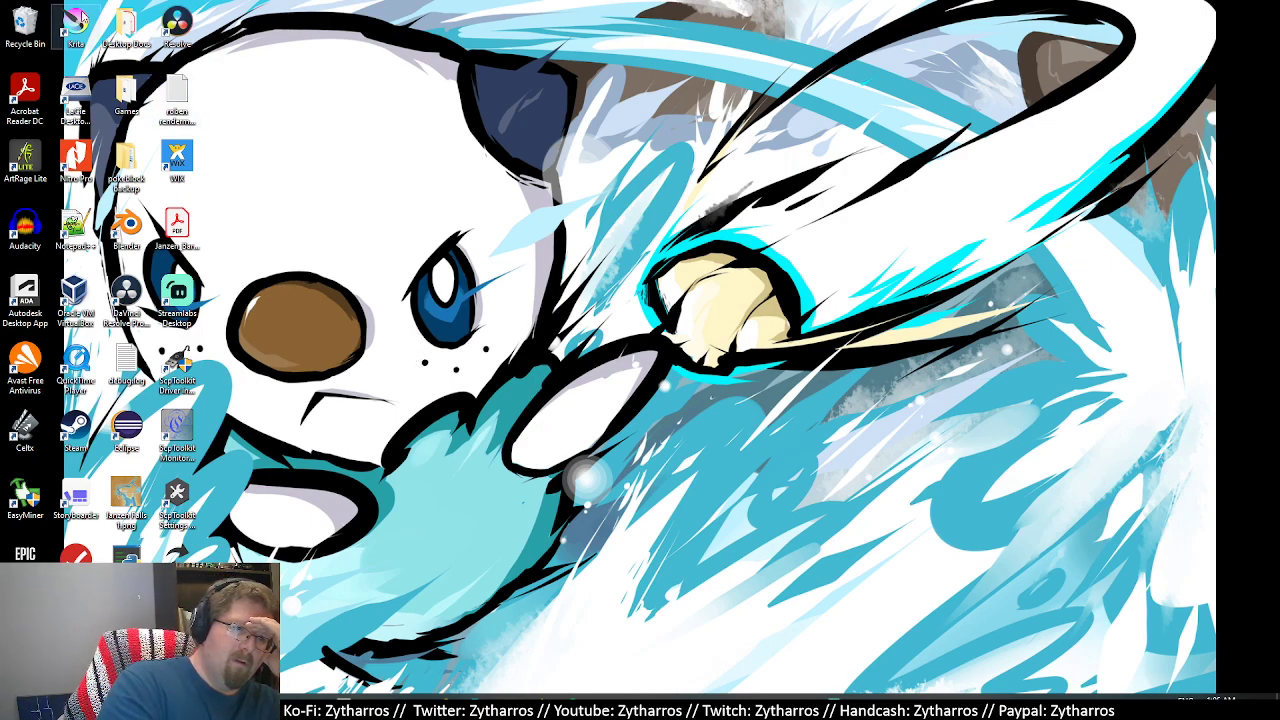
Relaunch Krita 4.0.1 from its desktop icon.
{"action": "double_click", "coordinate": [76, 22]}
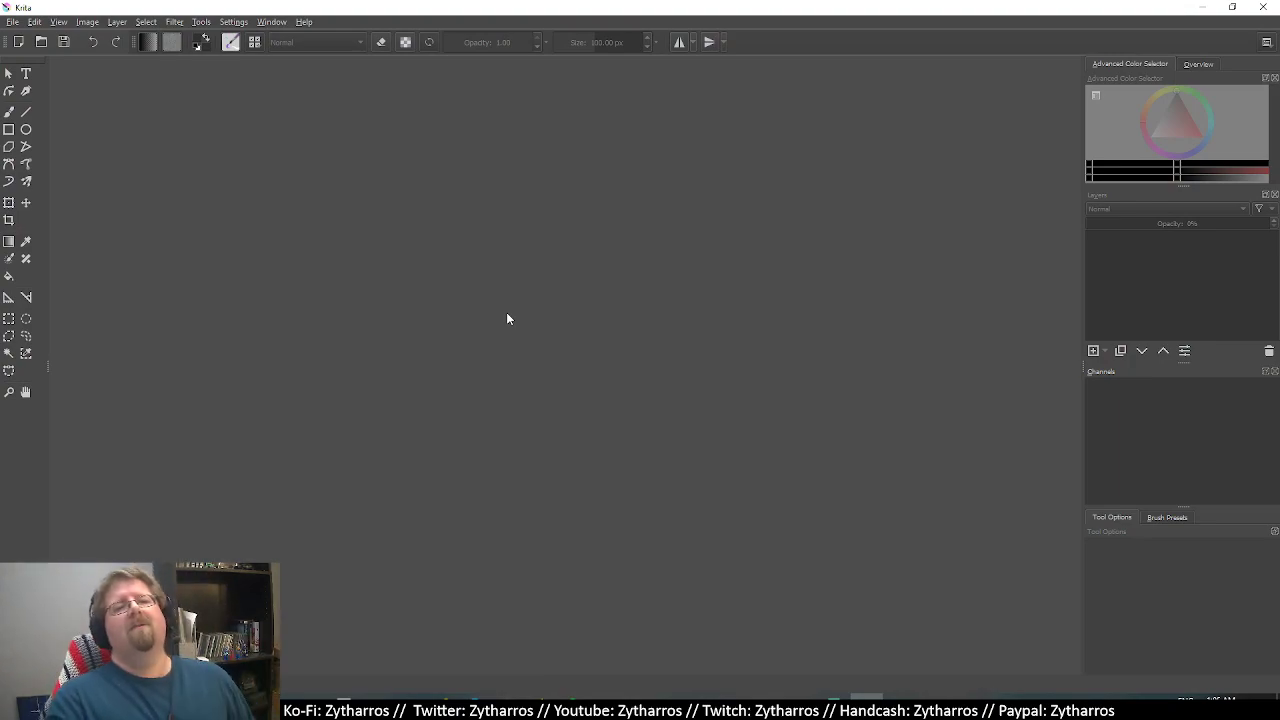
Open .A03_theabyss.kra-autosave.kra from the Album Covers folder.
{"action": "left_click", "coordinate": [48, 46]}
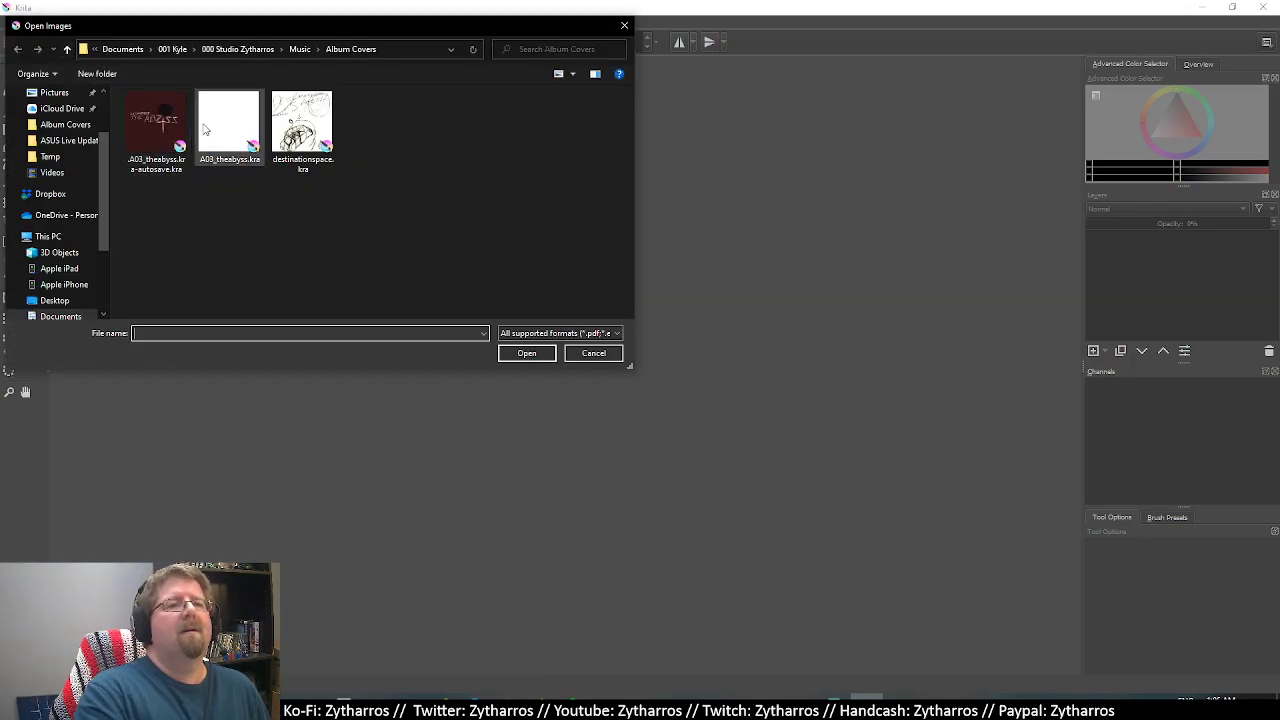
{"action": "left_click", "coordinate": [174, 129]}
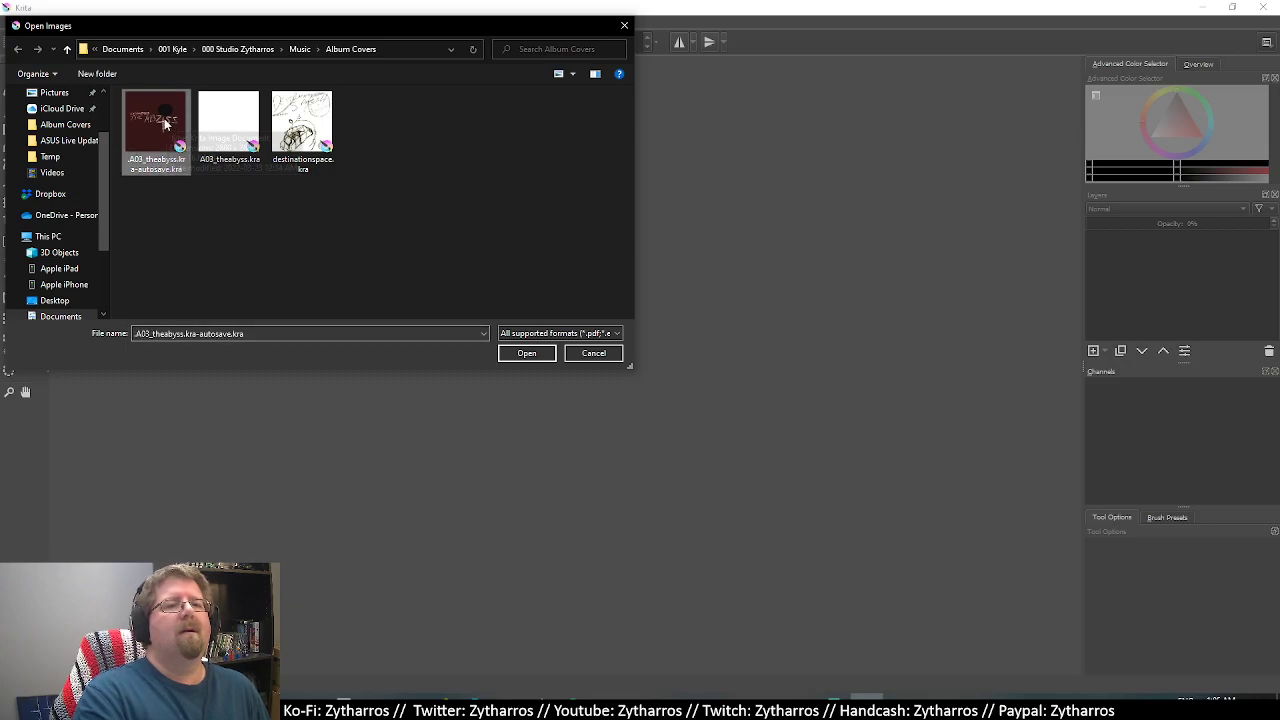
{"action": "double_click", "coordinate": [163, 122]}
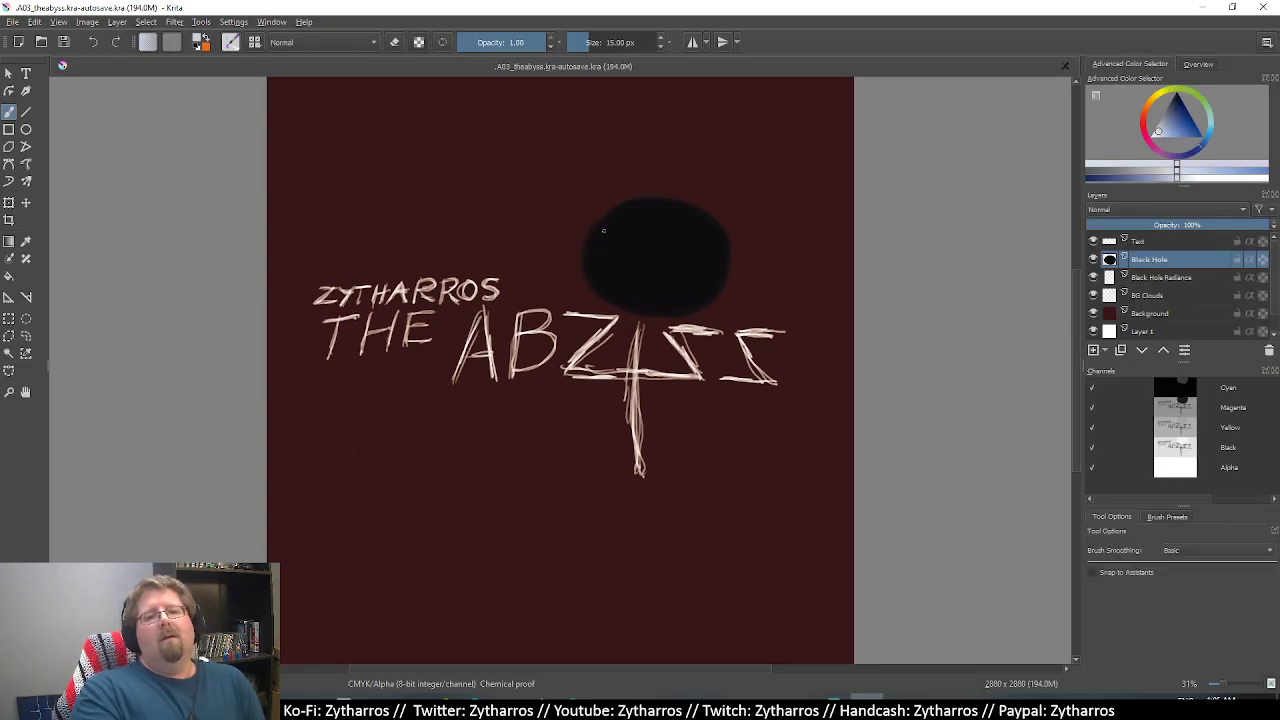
Show the Black Hole Radiance layer and toggle the title text and Black Hole layers to check them.
{"action": "left_click", "coordinate": [1094, 278]}
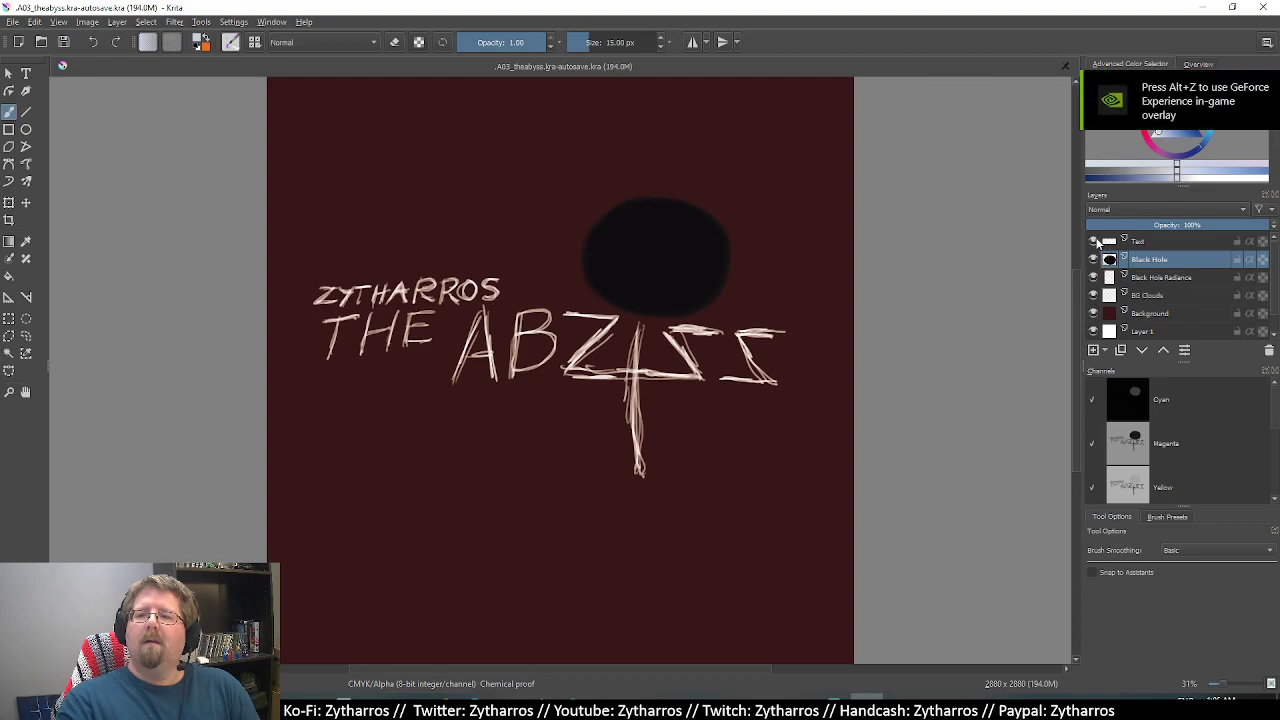
{"action": "left_click", "coordinate": [1093, 241]}
{"action": "left_click", "coordinate": [1093, 241]}
{"action": "left_click", "coordinate": [1093, 259]}
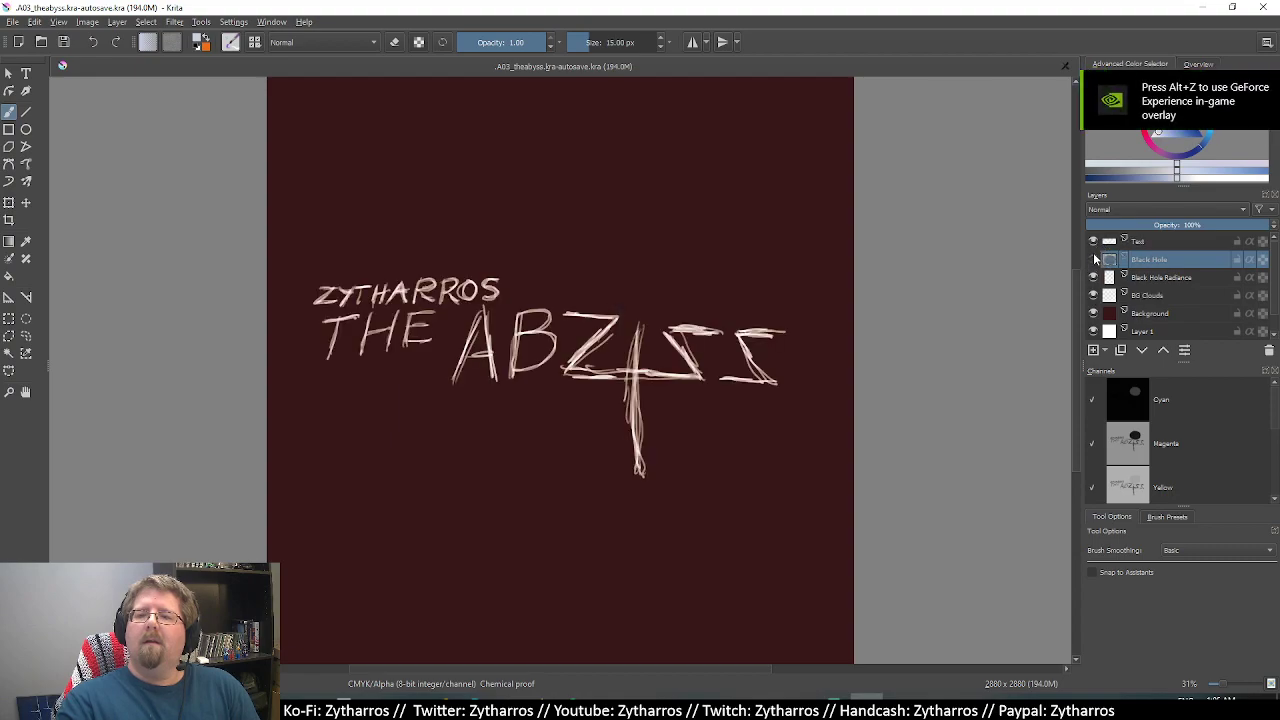
{"action": "left_click", "coordinate": [1093, 259]}
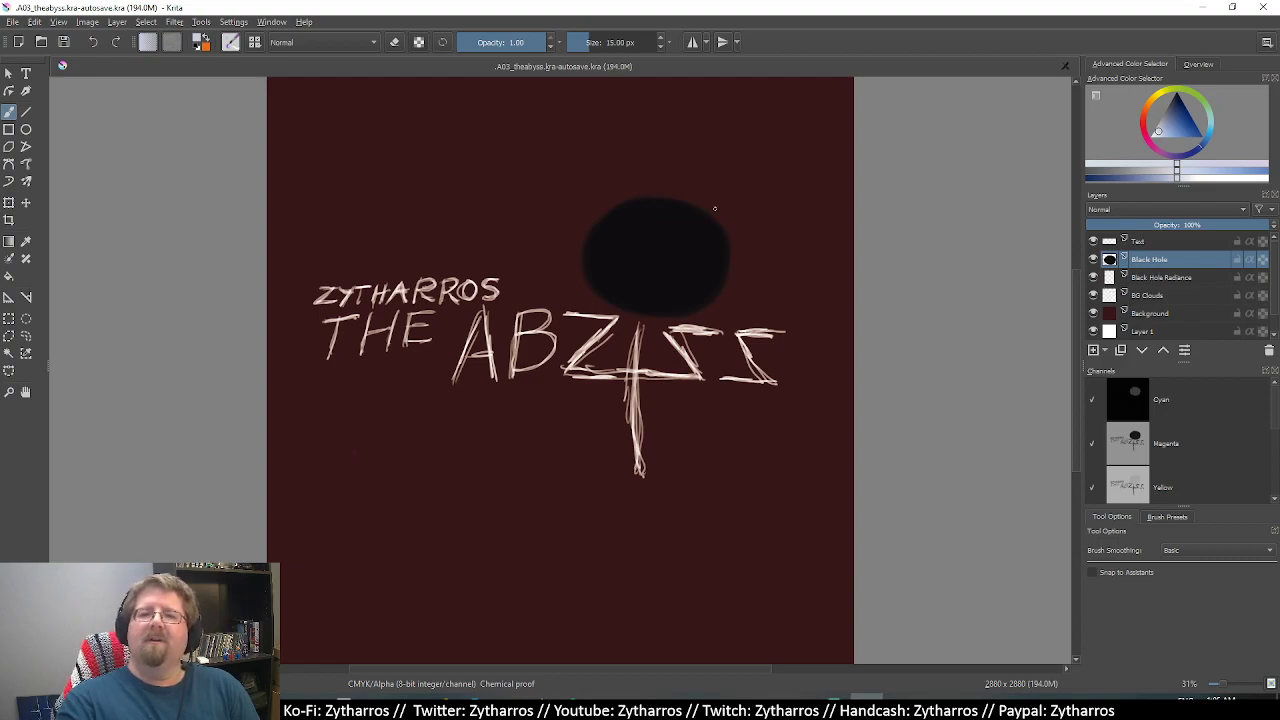
Save the recovered document over A03_theabyss.kra, confirming the replacement.
{"action": "left_click", "coordinate": [14, 22]}
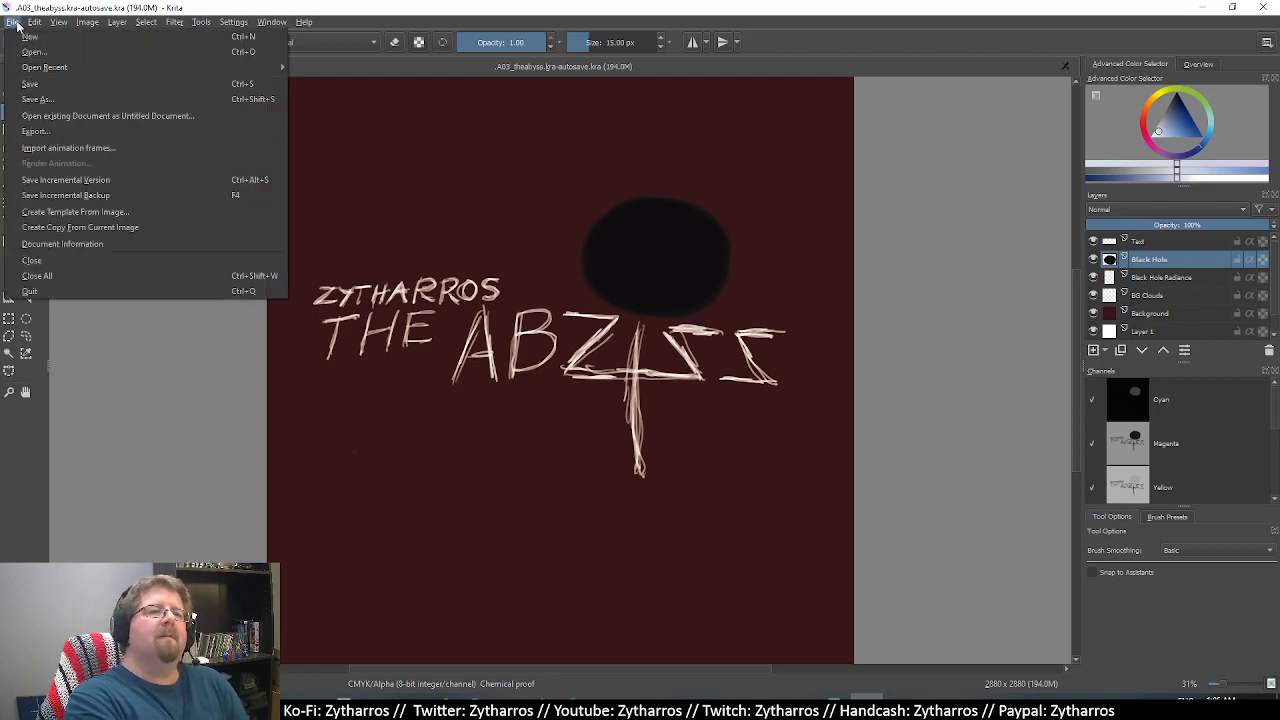
{"action": "left_click", "coordinate": [40, 84]}
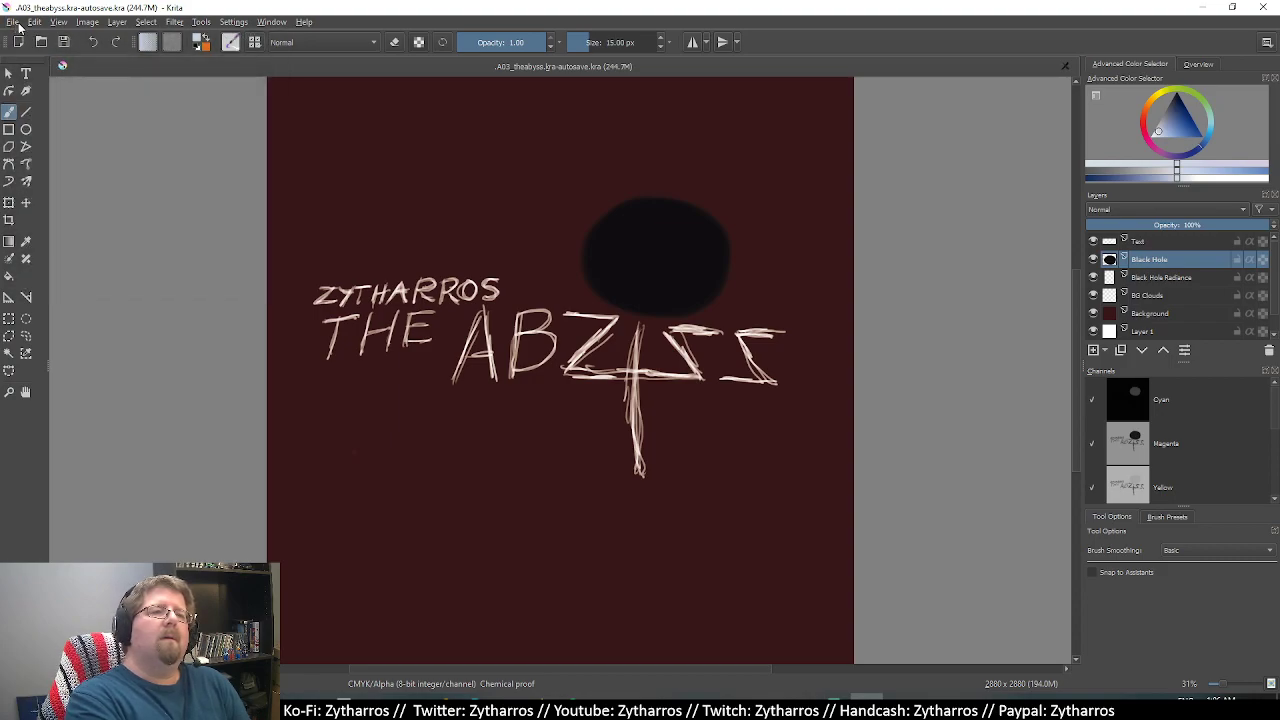
{"action": "left_click", "coordinate": [15, 22]}
{"action": "left_click", "coordinate": [45, 100]}
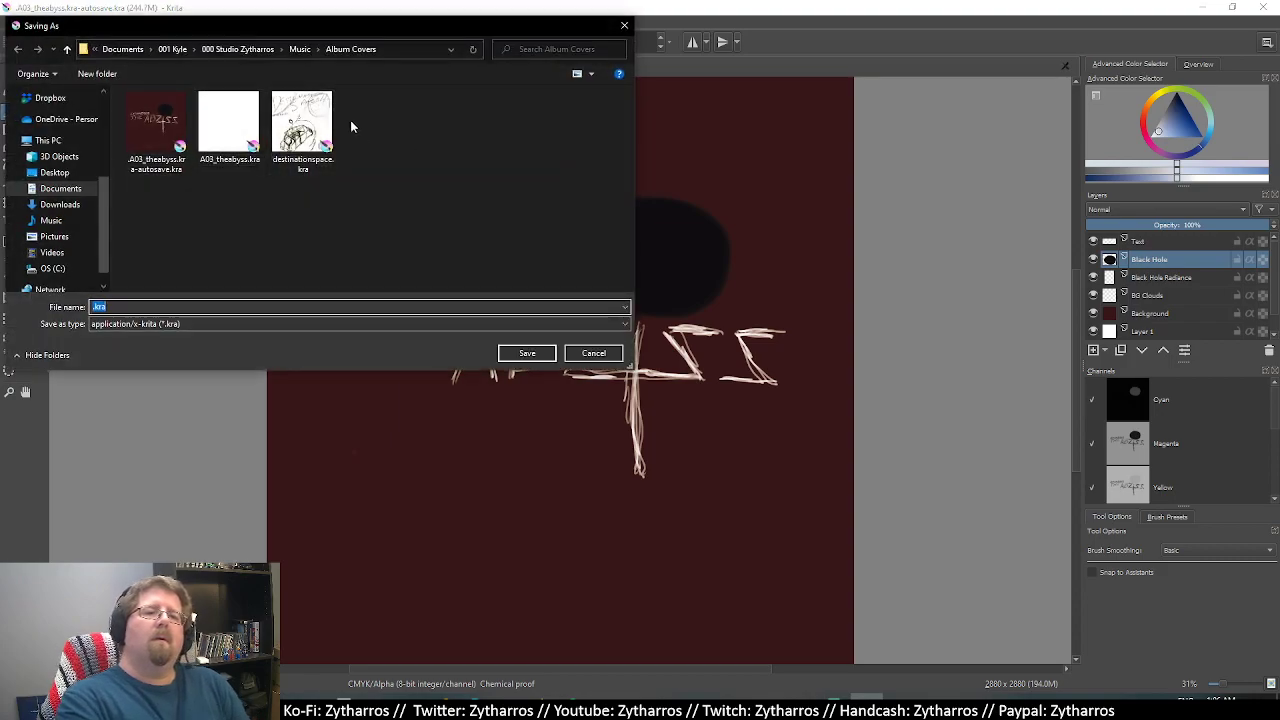
{"action": "left_click", "coordinate": [229, 122]}
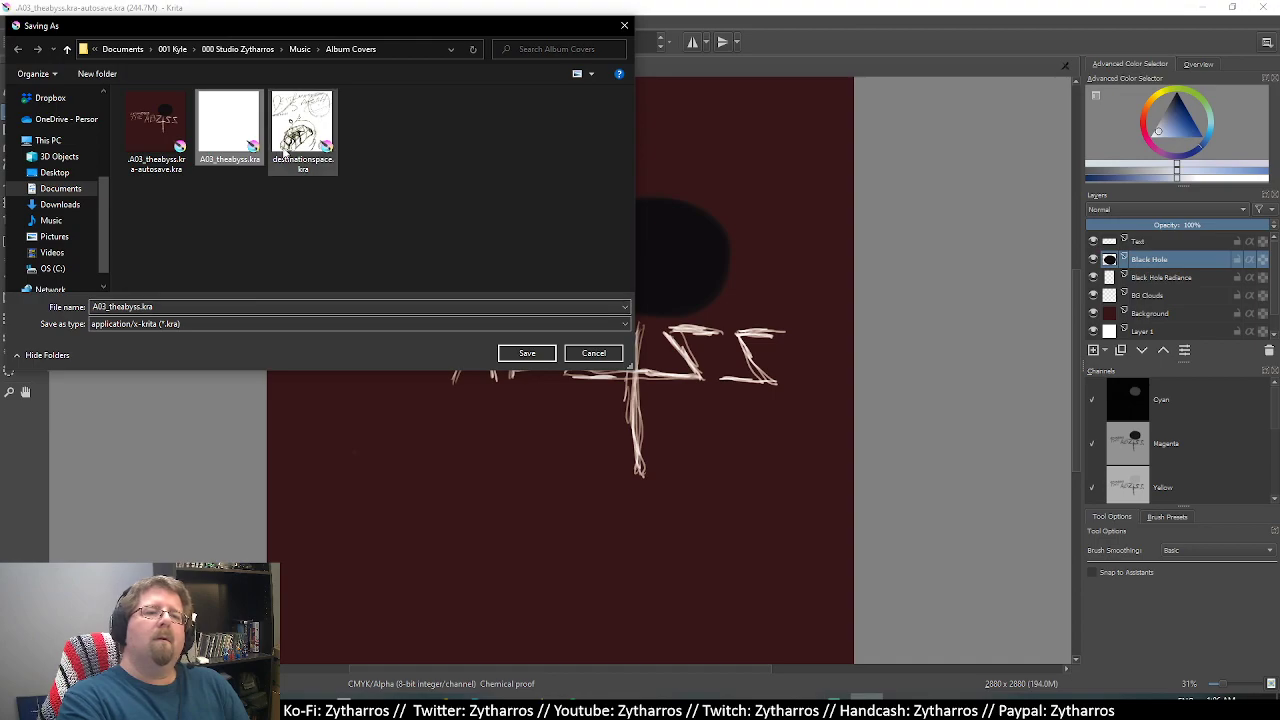
{"action": "left_click", "coordinate": [528, 352]}
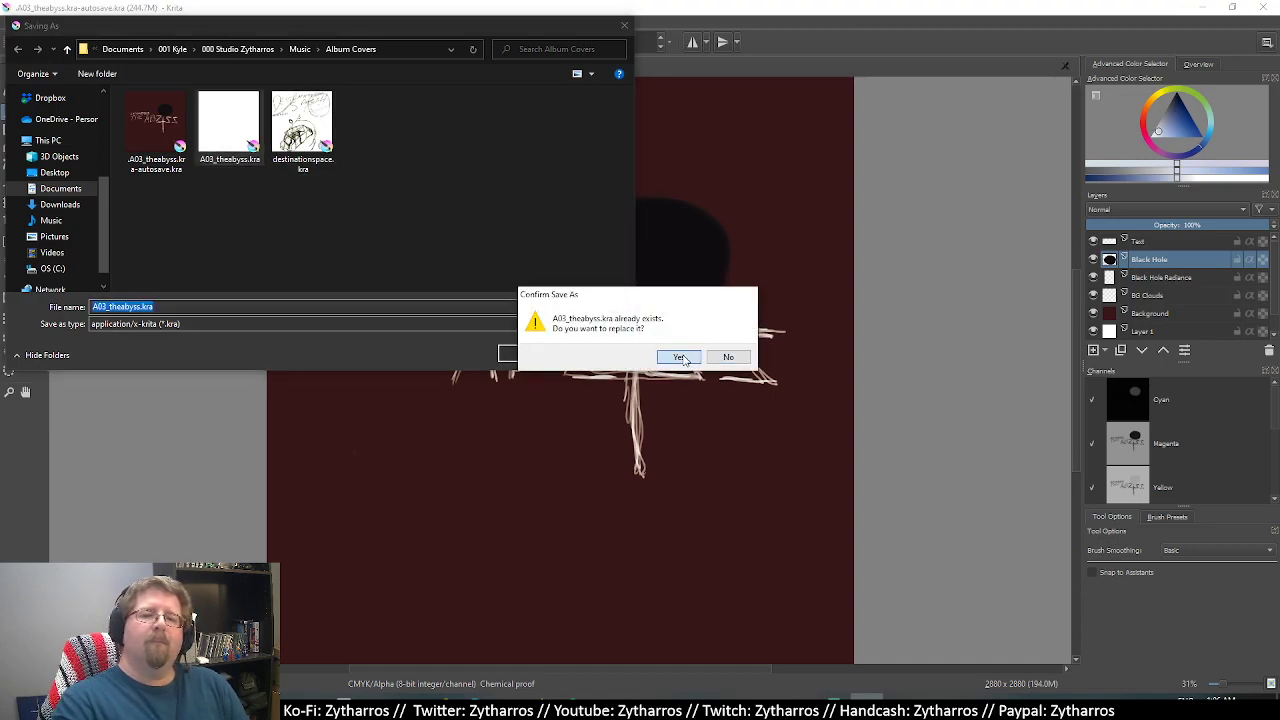
{"action": "left_click", "coordinate": [679, 357]}
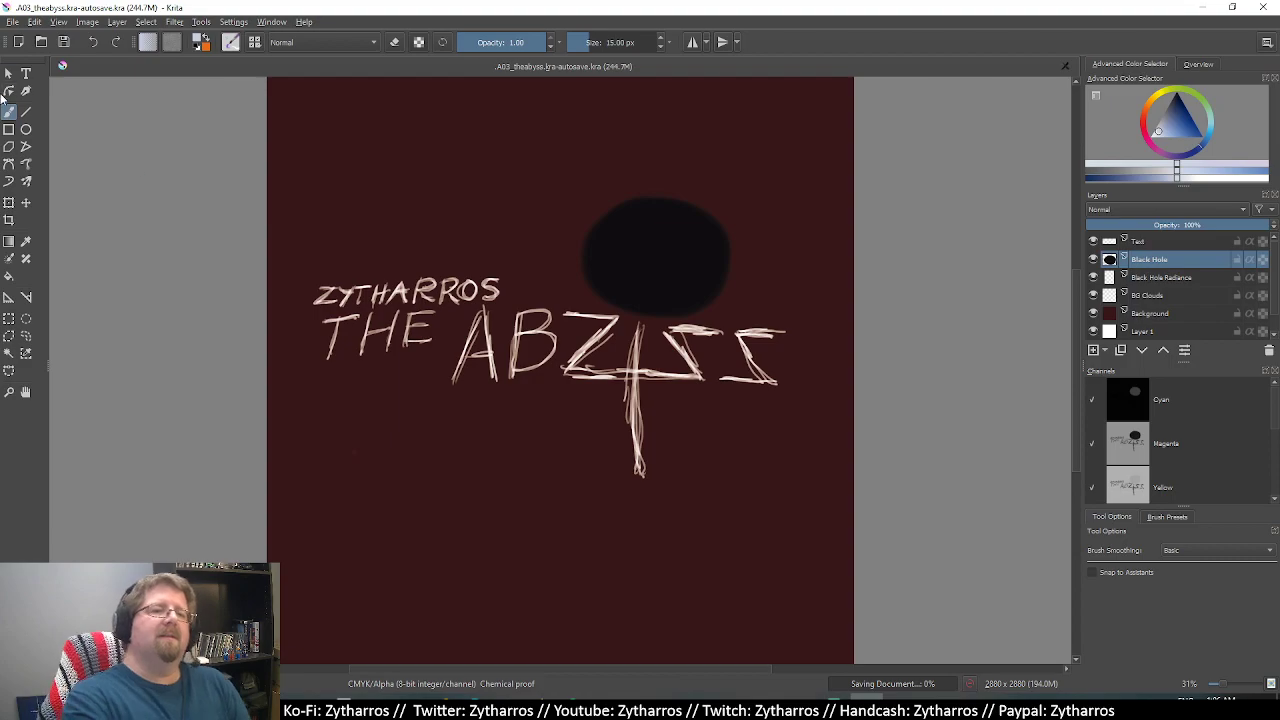
Bring up the File > Open browser and cancel without opening anything.
{"action": "left_click", "coordinate": [13, 21]}
{"action": "left_click", "coordinate": [34, 53]}
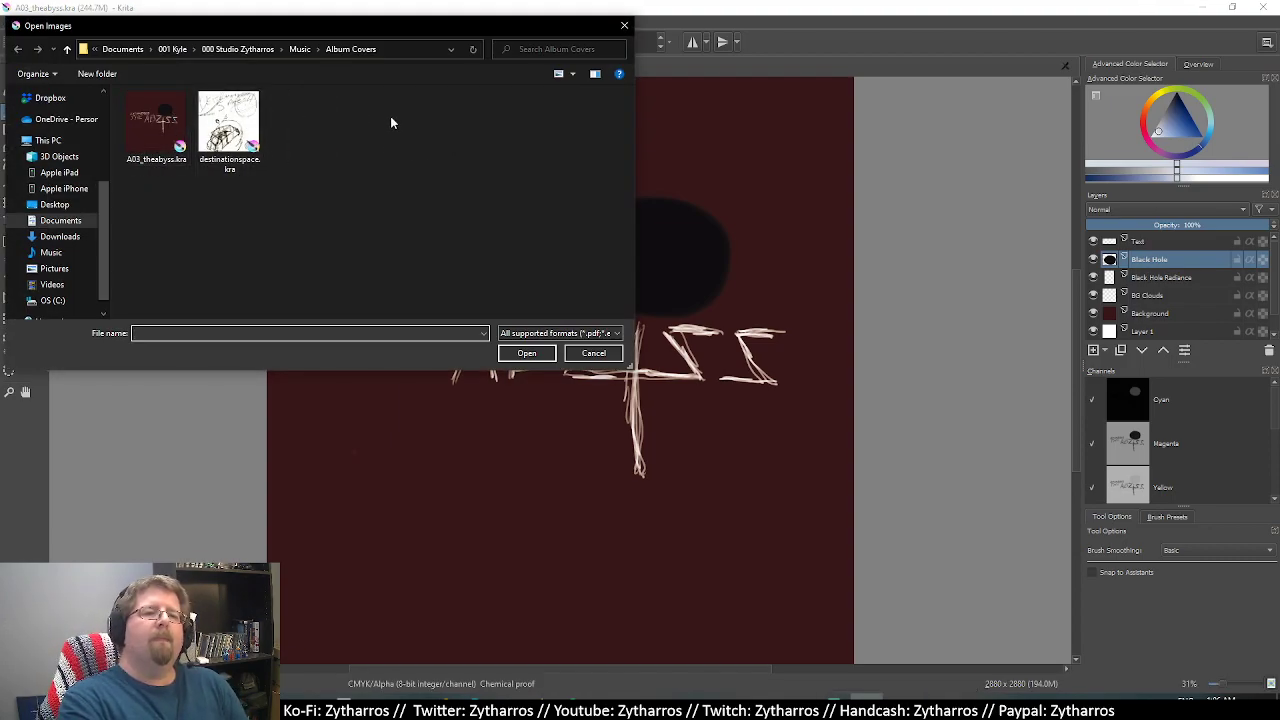
{"action": "left_click", "coordinate": [594, 353]}
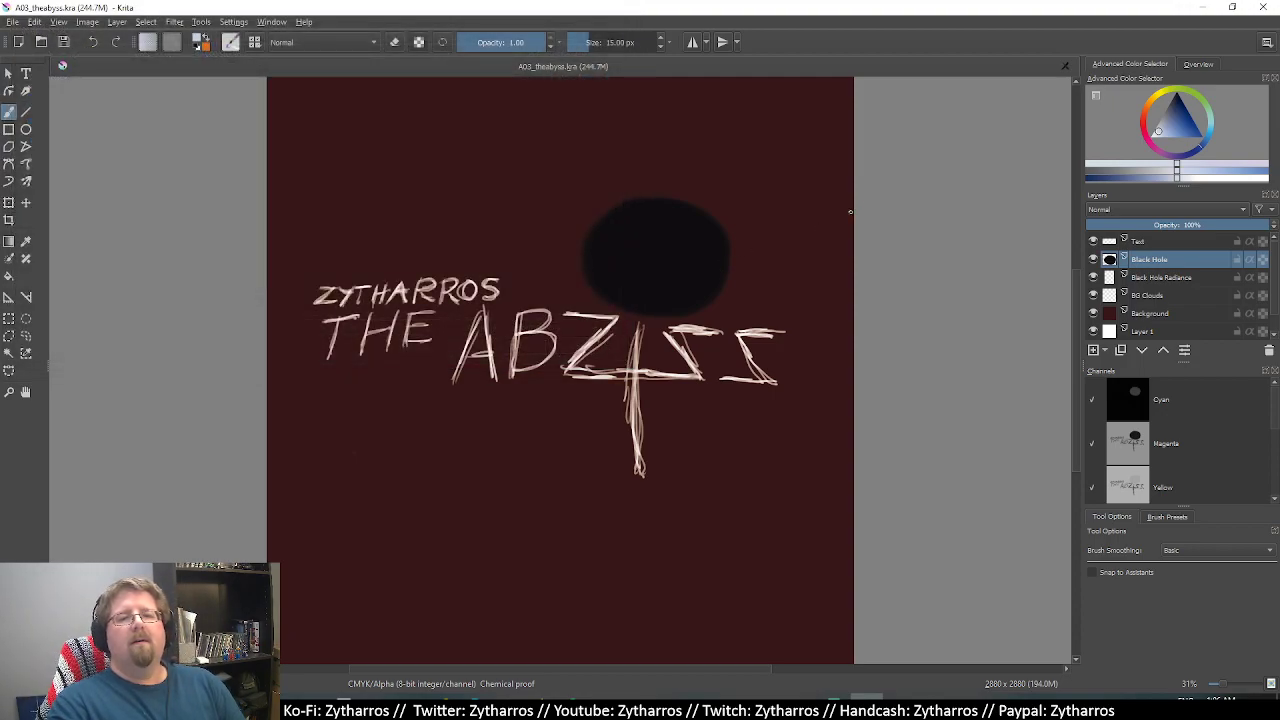